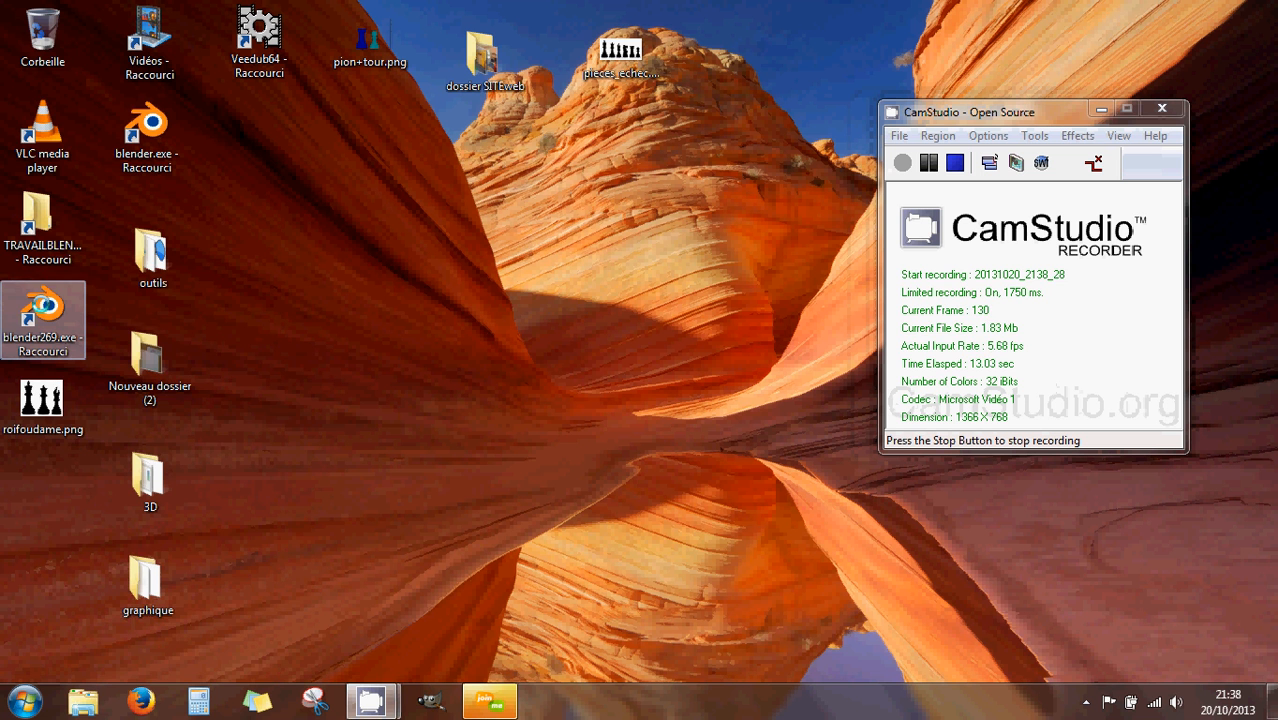
# Launch Blender 2.69 from its desktop shortcut using a chosen graphics processor and dismiss the splash screen
pyautogui.rightClick(43, 315)
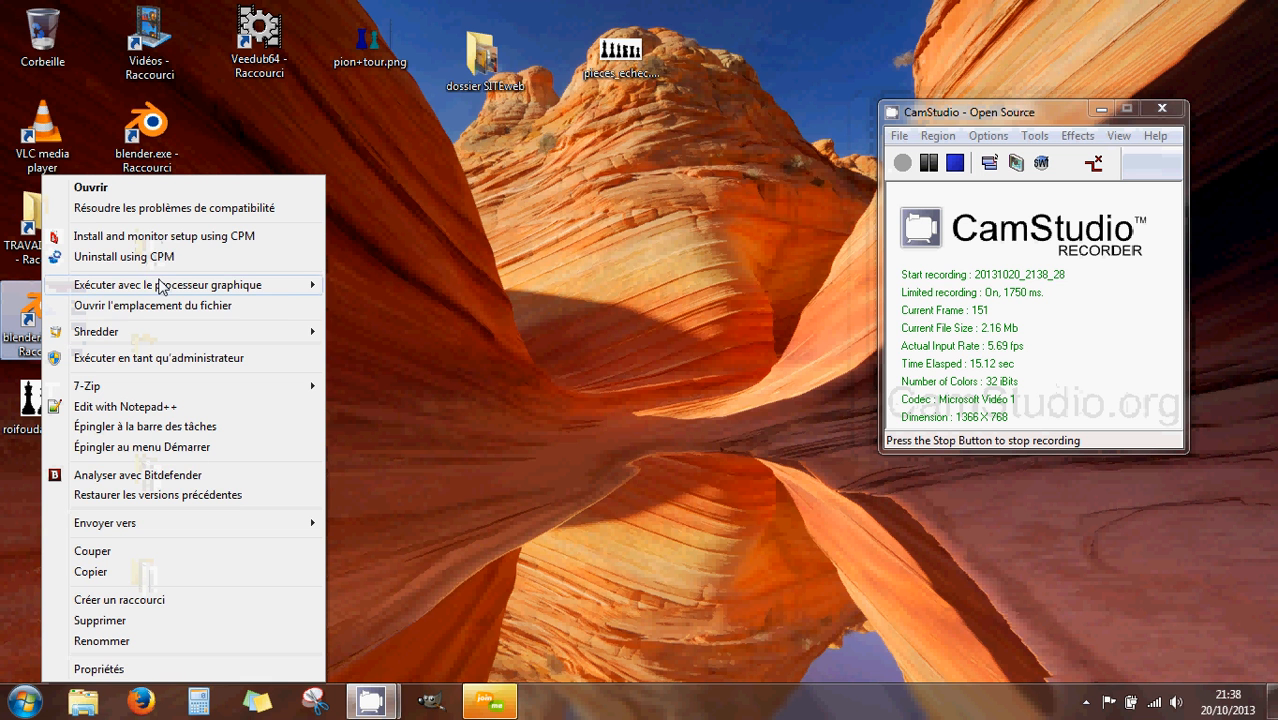
pyautogui.moveTo(161, 289)
pyautogui.click(408, 285)
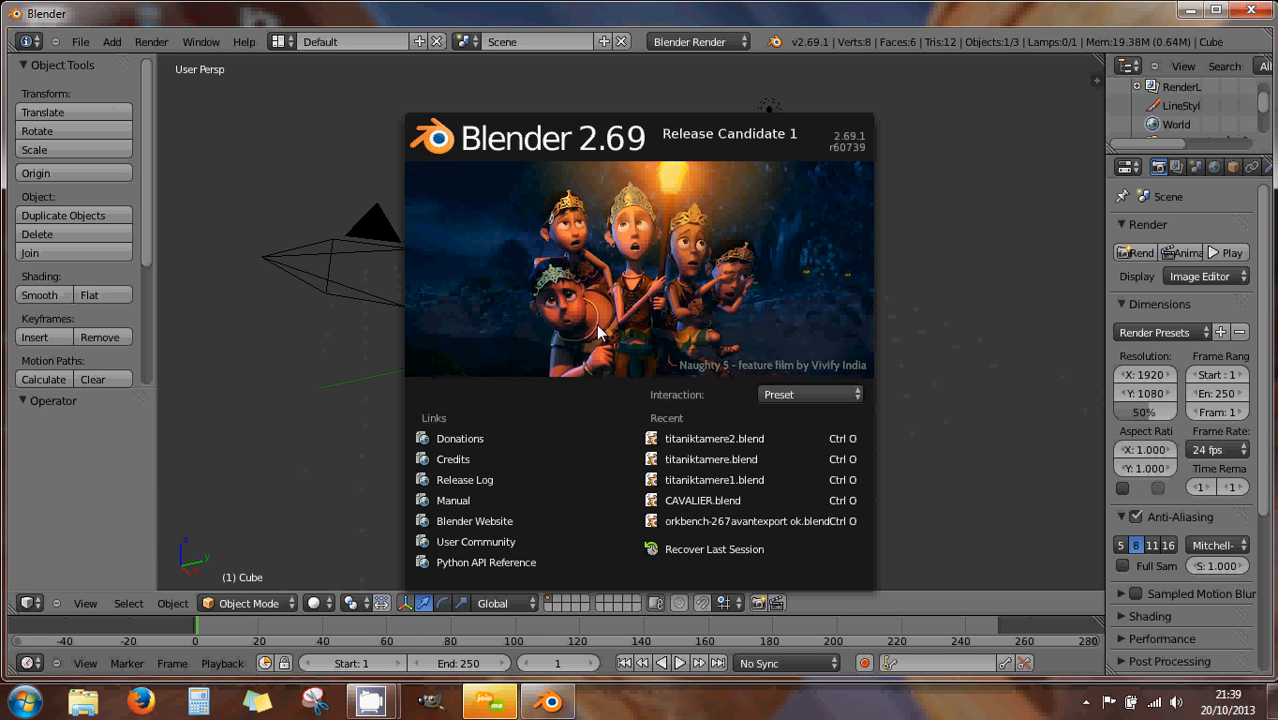
pyautogui.click(908, 349)
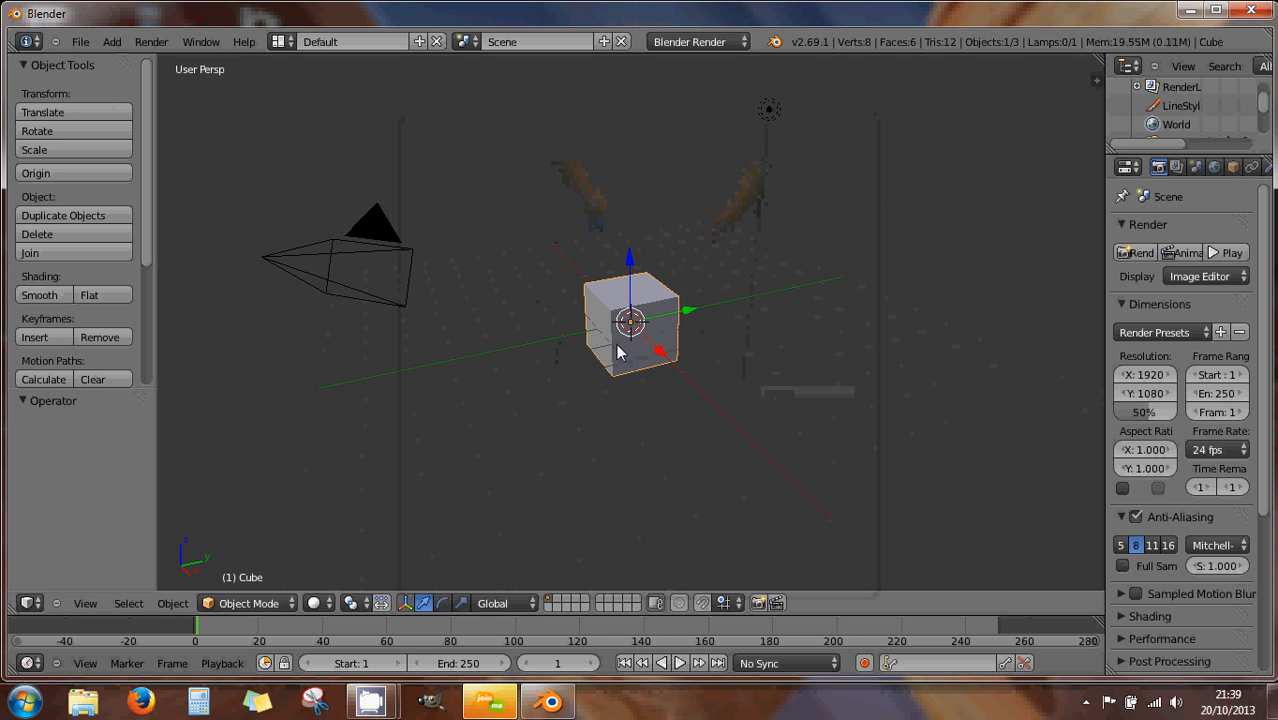
# Delete the default cube and switch the viewport to the front orthographic view
pyautogui.press('x')
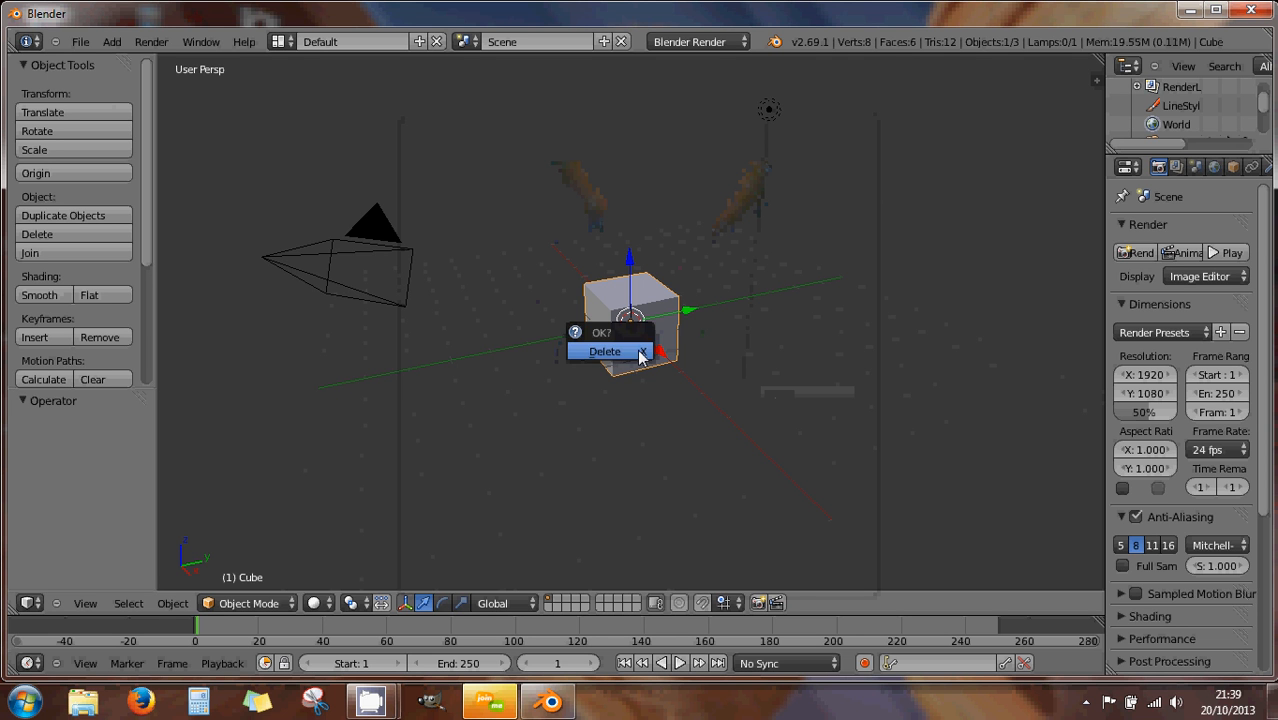
pyautogui.click(640, 355)
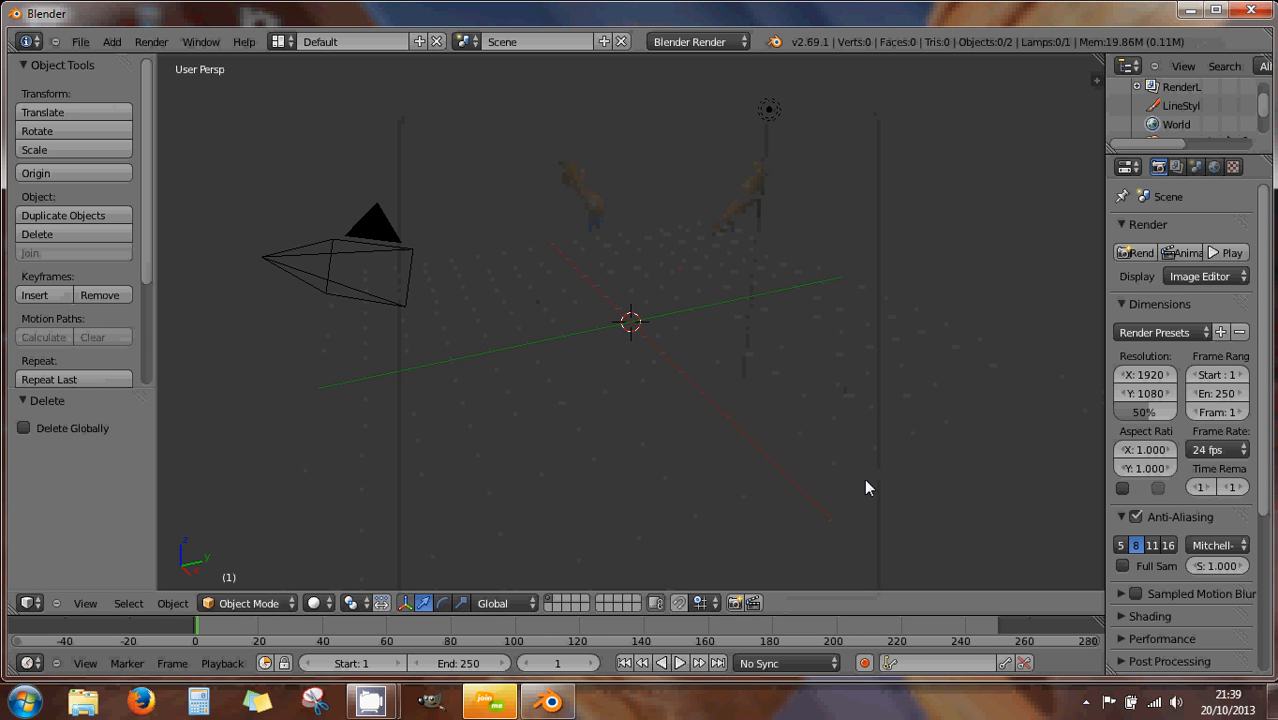
pyautogui.press('KP_1')
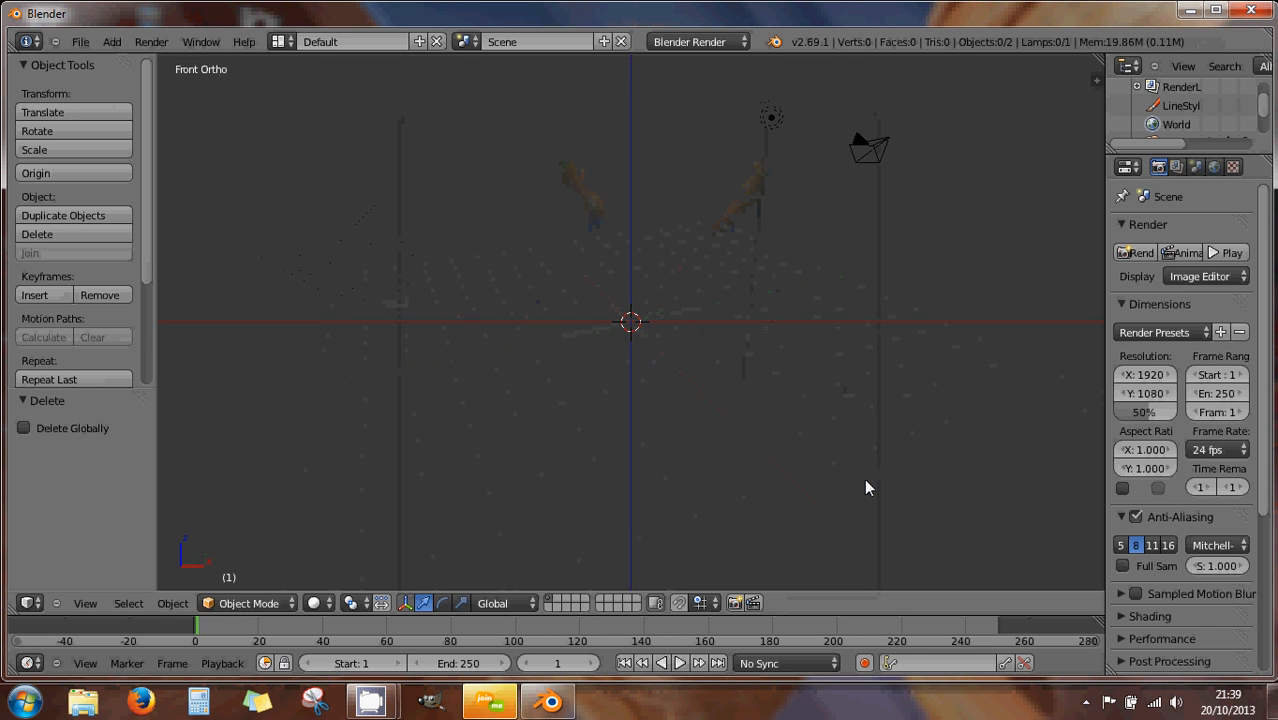
# Start the Screencast Keys display with mouse events shown as Text, and hide the viewport properties again
pyautogui.click(1096, 79)
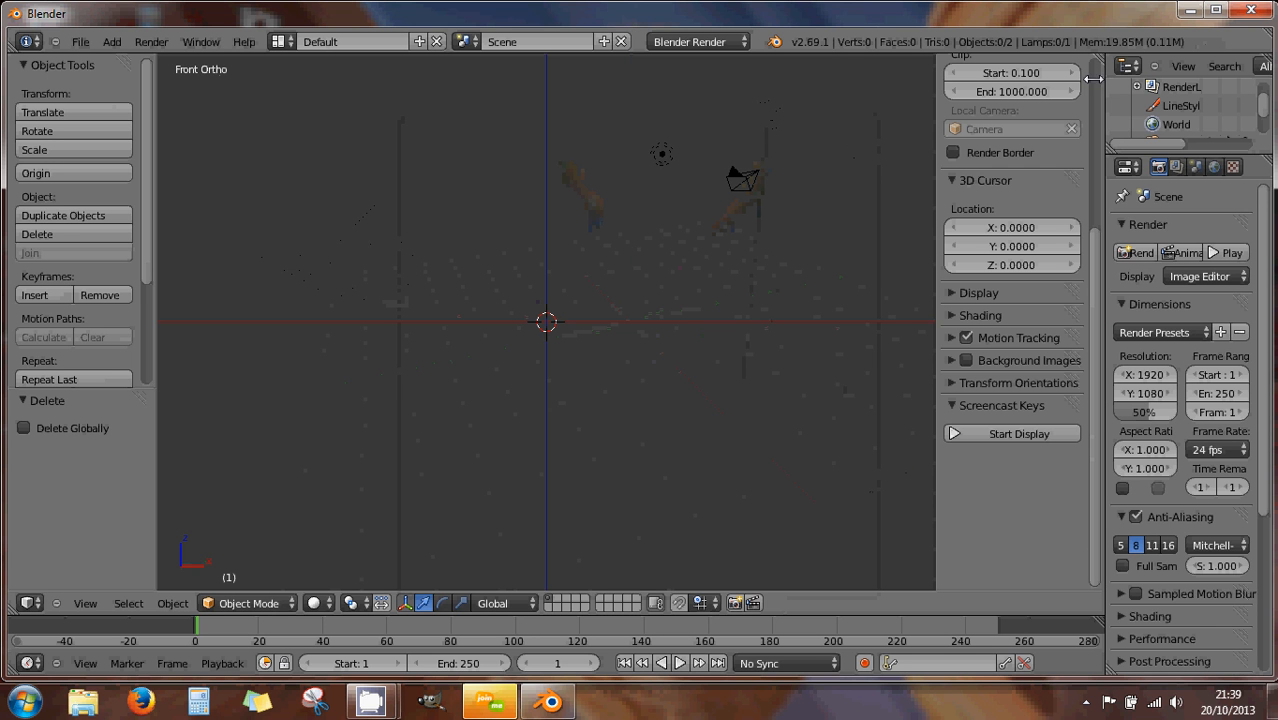
pyautogui.click(1011, 433)
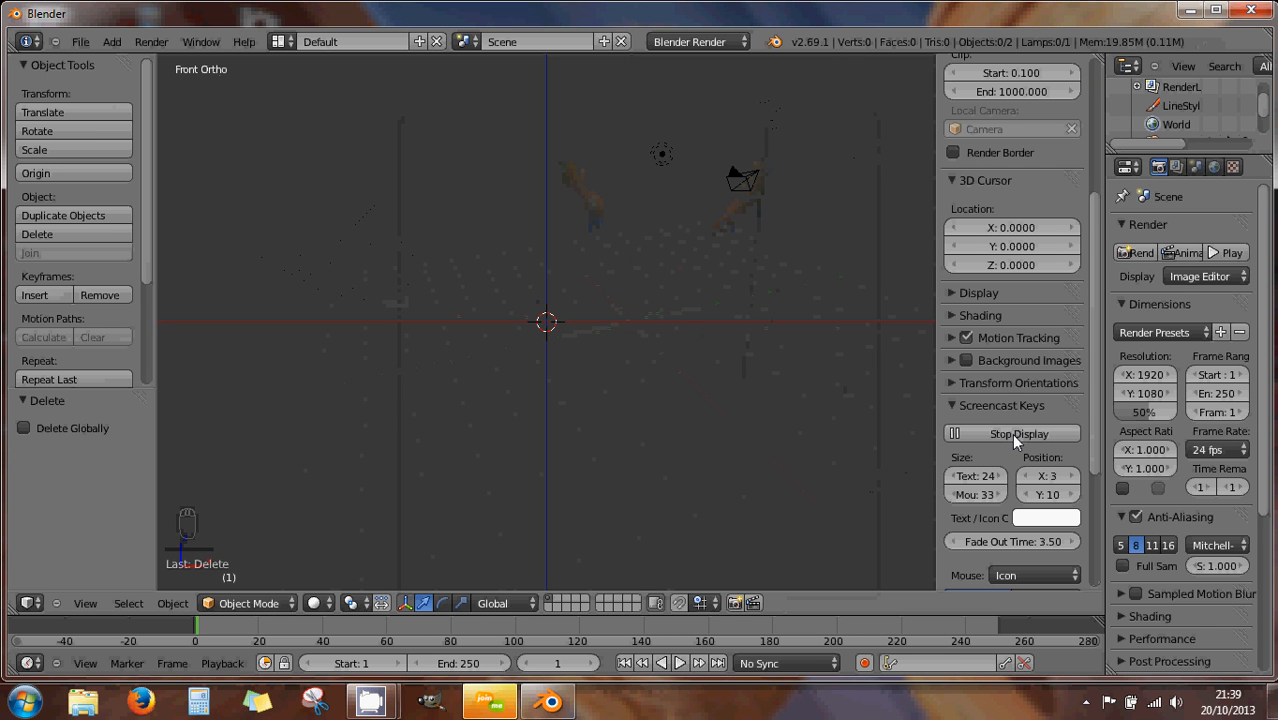
pyautogui.click(1011, 573)
pyautogui.click(1006, 516)
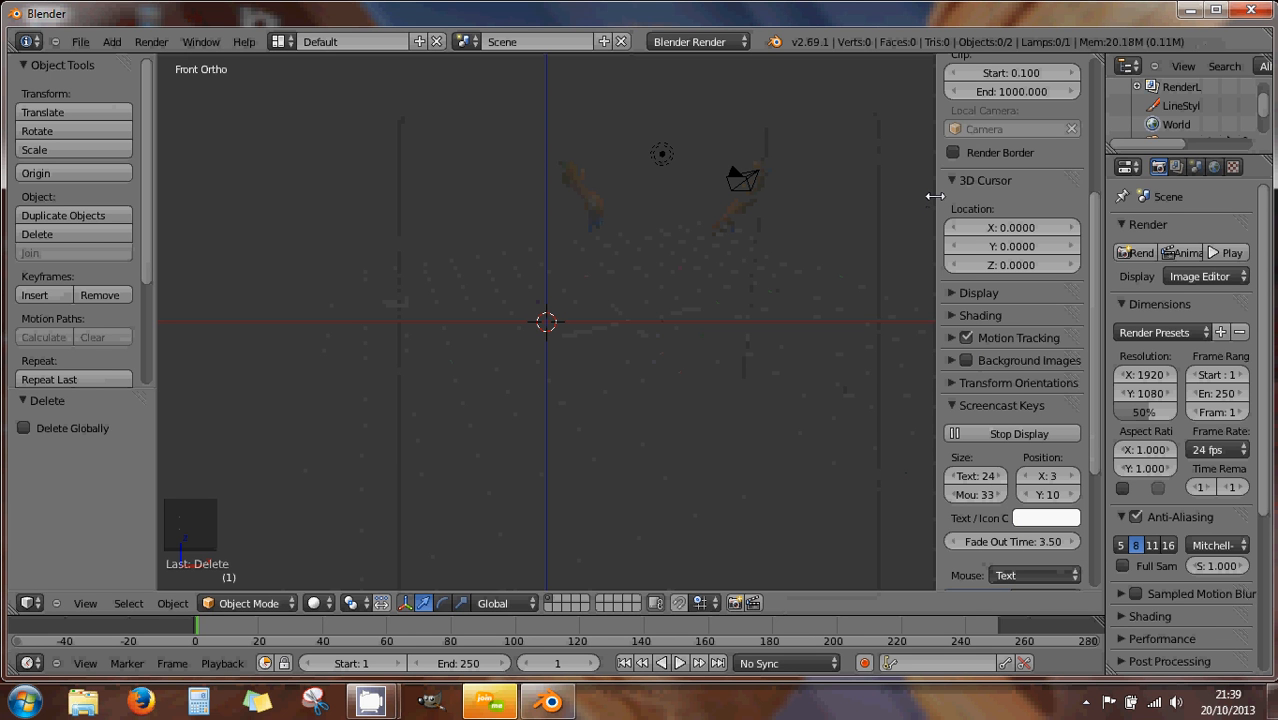
pyautogui.moveTo(934, 196); pyautogui.dragTo(1098, 206)
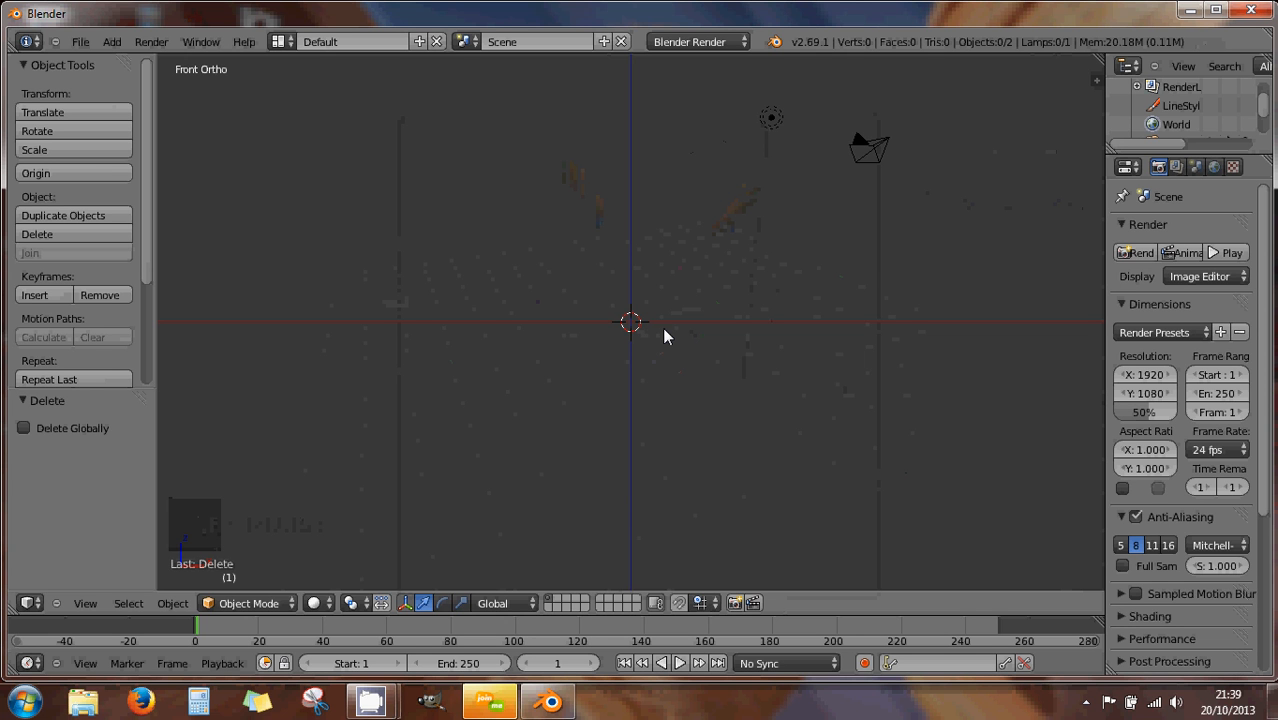
pyautogui.press('Delete')
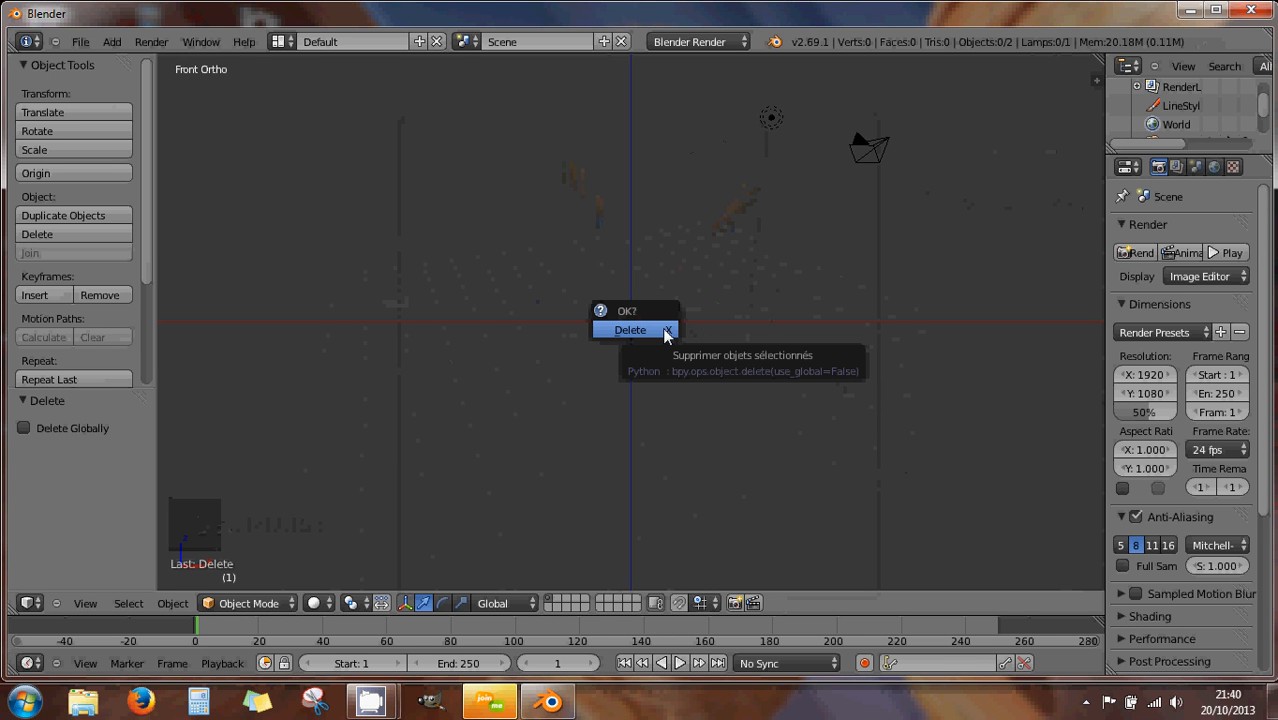
pyautogui.click(666, 332)
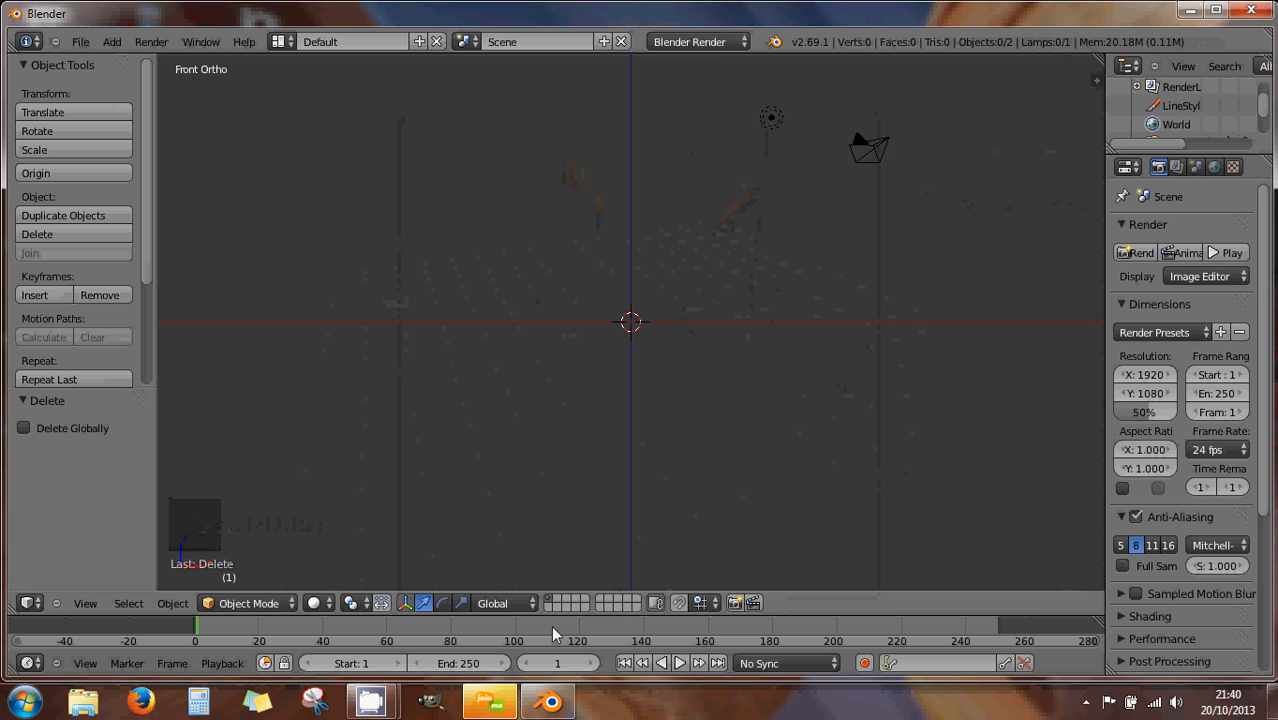
# Uncover the desktop, drop the chess pieces silhouette image into the front view as background, and restore the window's position
pyautogui.click(490, 702)
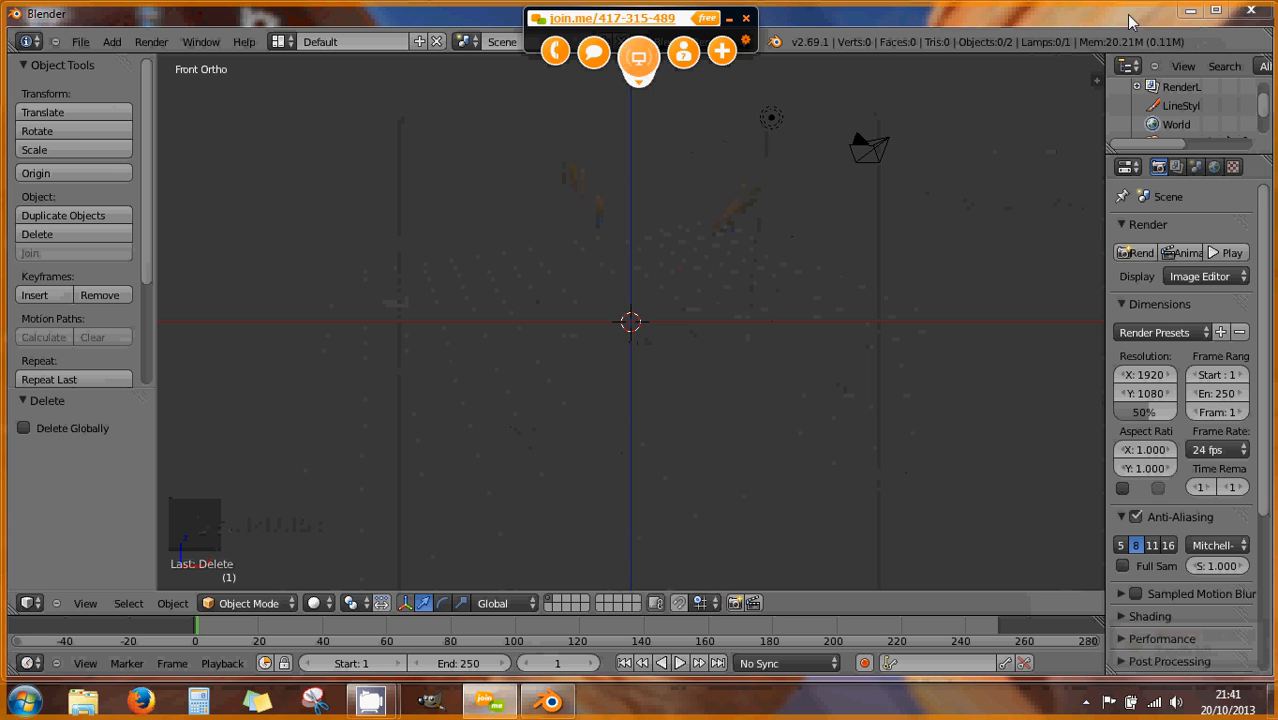
pyautogui.moveTo(1123, 26); pyautogui.dragTo(1127, 199)
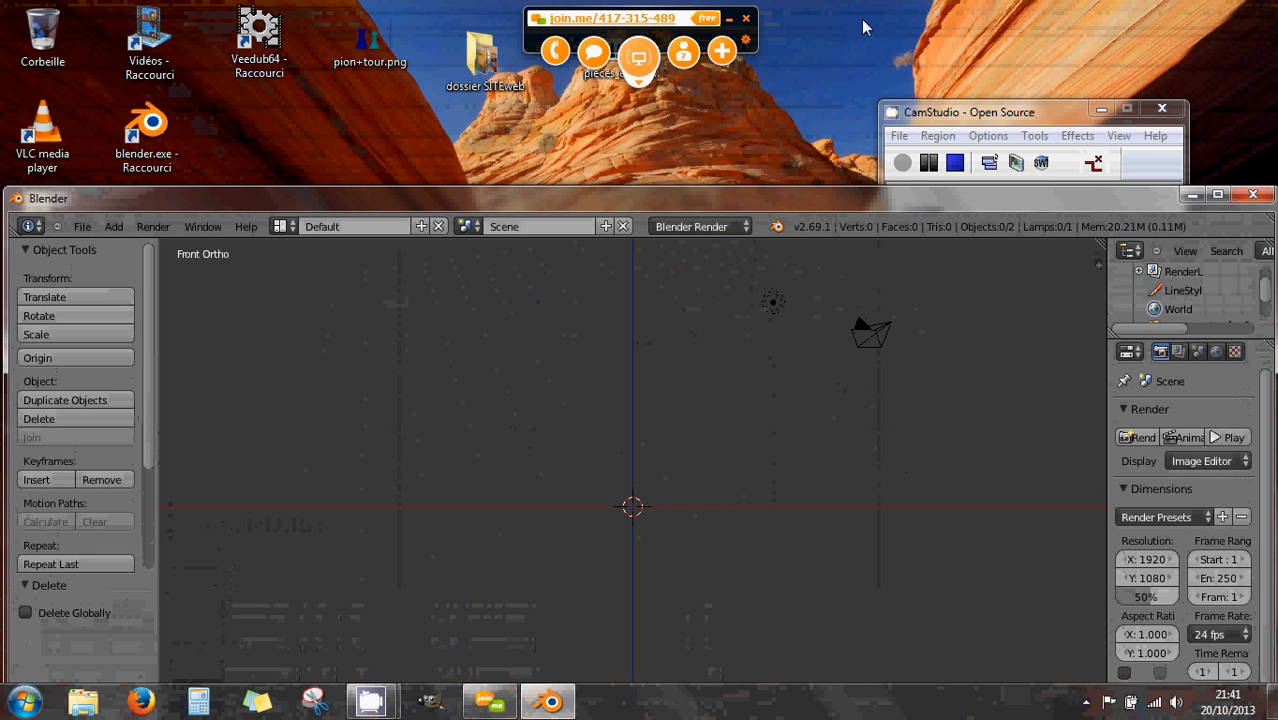
pyautogui.click(729, 20)
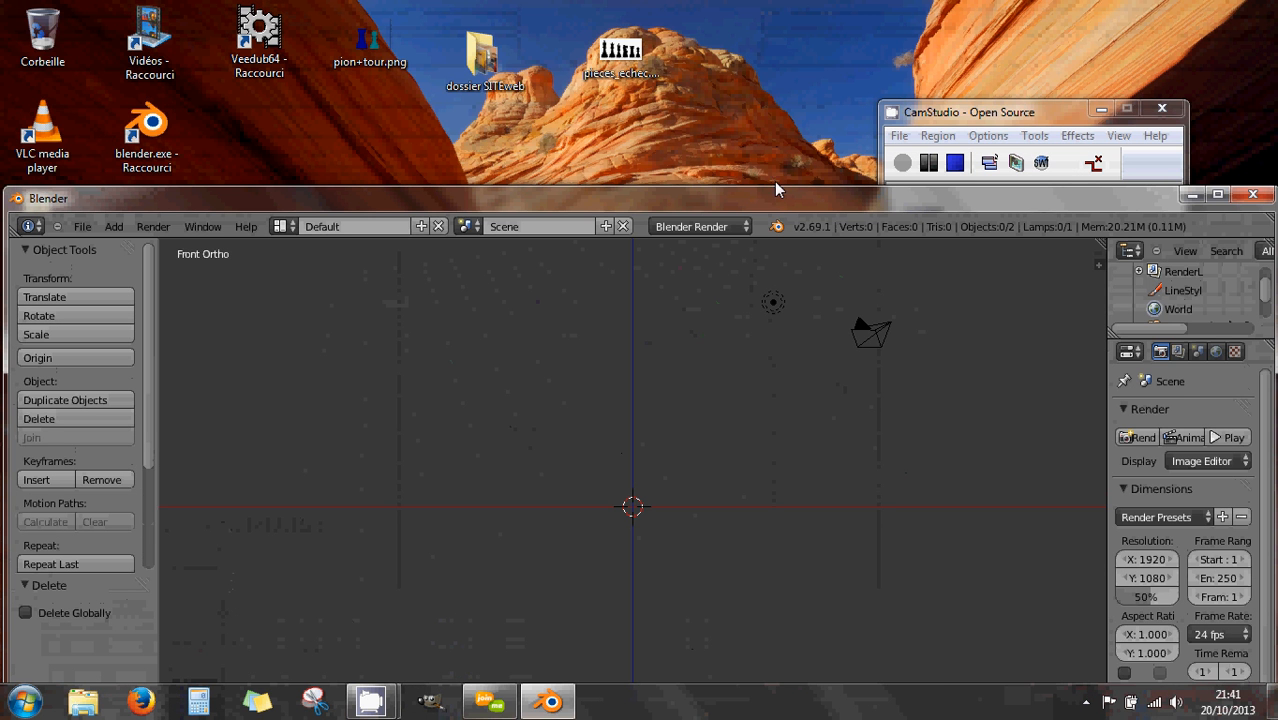
pyautogui.doubleClick(632, 55)
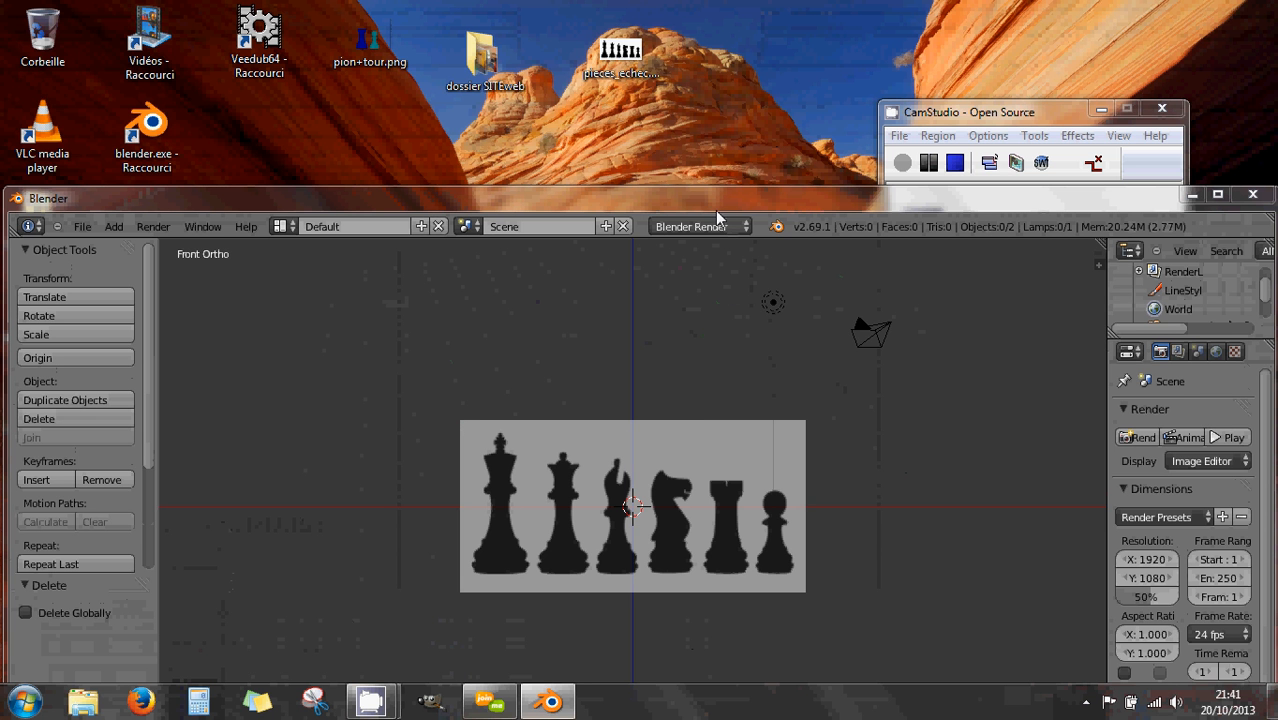
pyautogui.moveTo(709, 198); pyautogui.dragTo(707, 20)
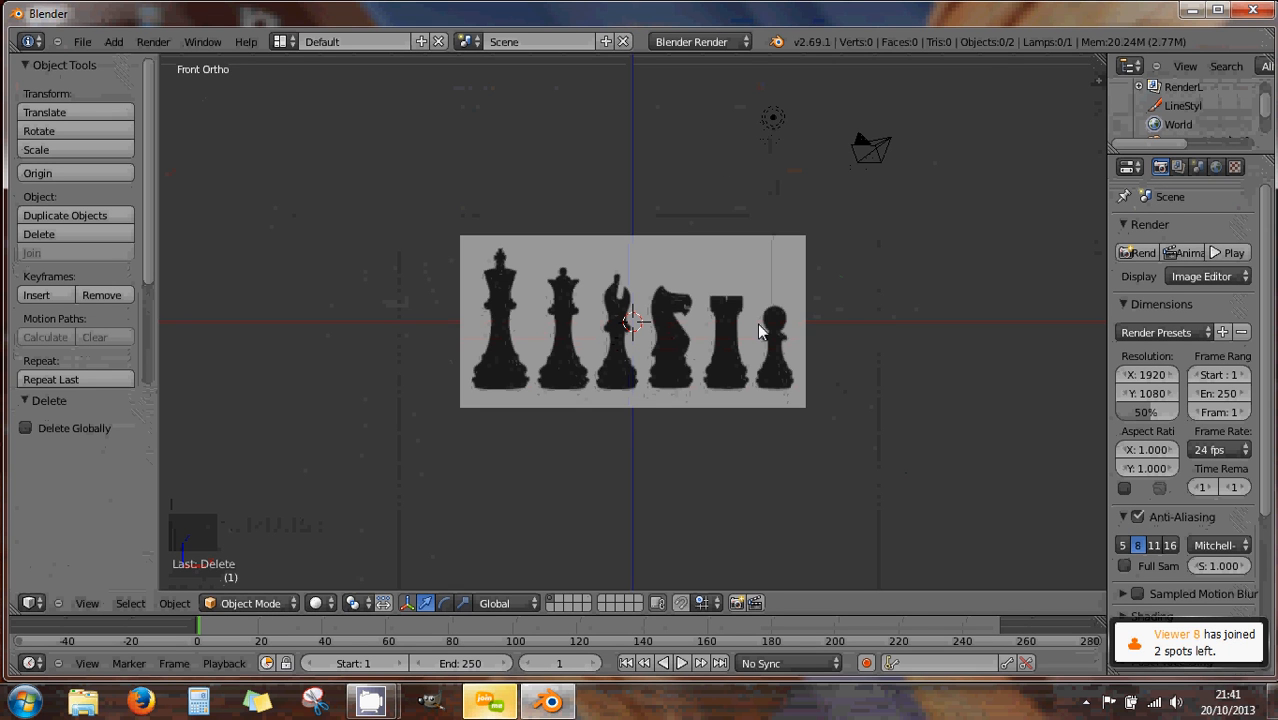
pyautogui.scroll(4, 671, 340)
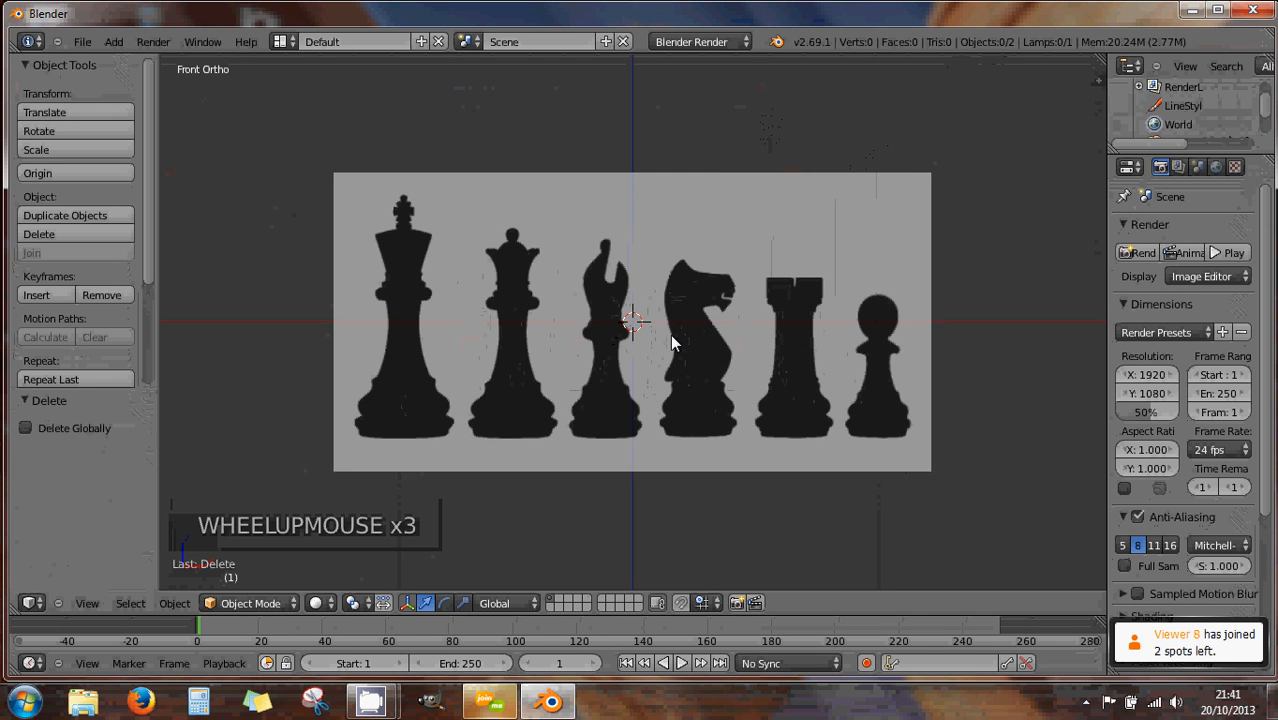
pyautogui.scroll(1, 670, 341)
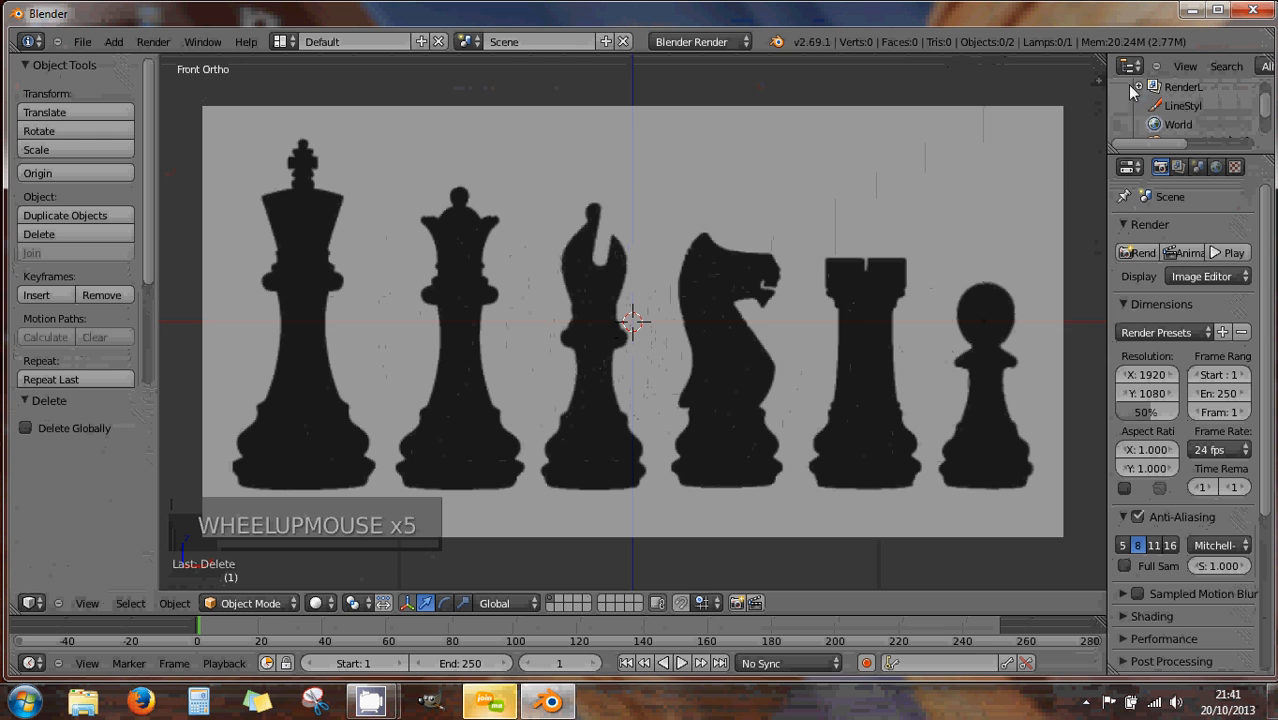
# Collapse the Screencast Keys settings and expand the Background Images settings for the chess pieces image
pyautogui.click(1097, 79)
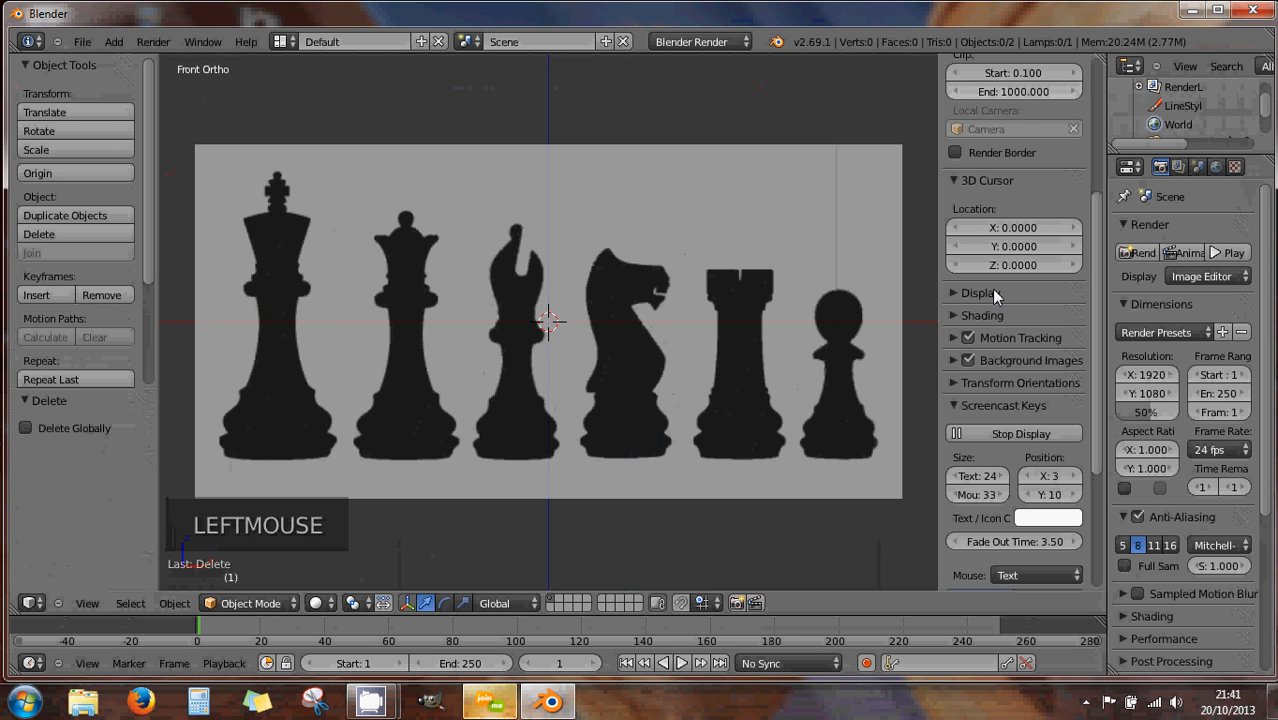
pyautogui.scroll(-3, 994, 290)
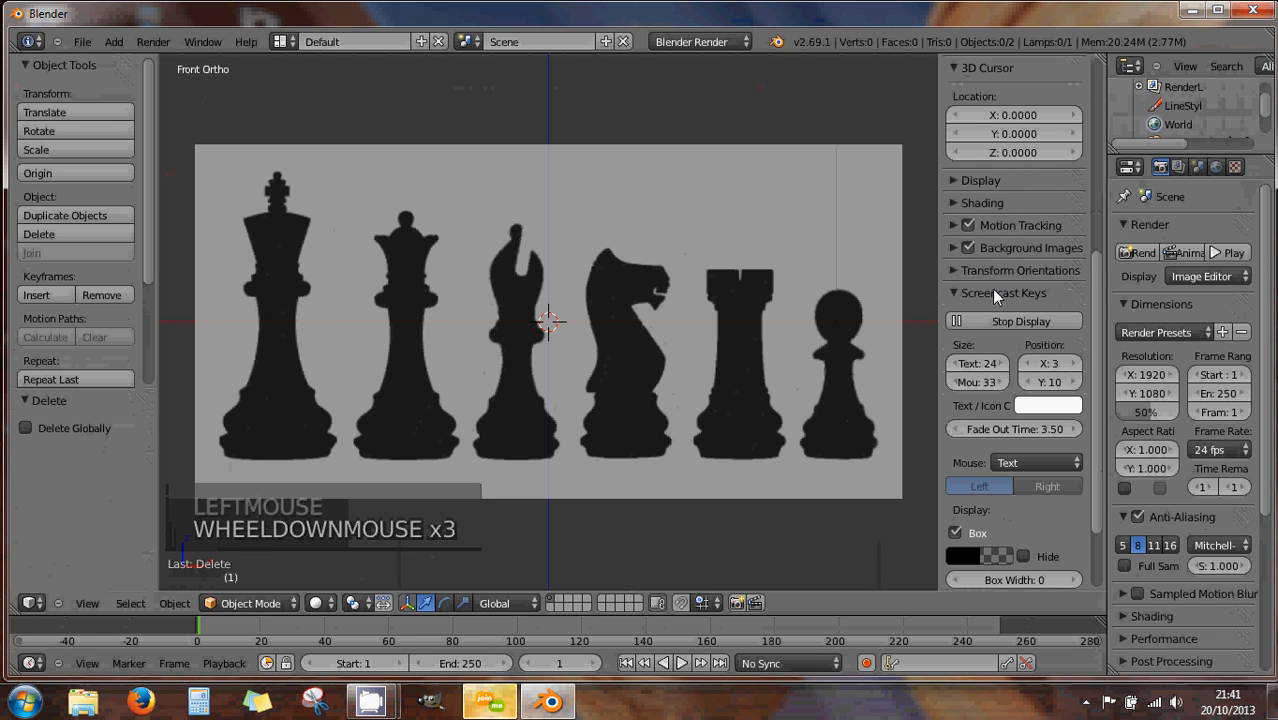
pyautogui.scroll(-1, 991, 289)
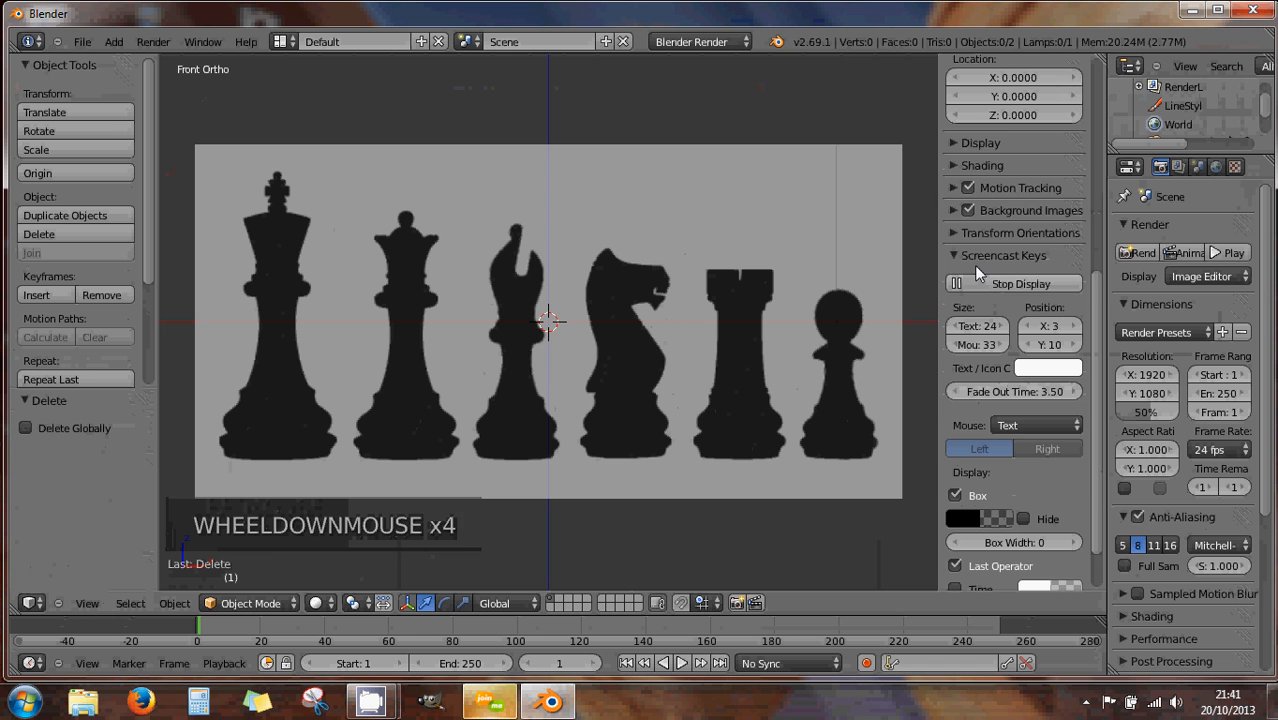
pyautogui.scroll(3, 973, 265)
pyautogui.click(955, 369)
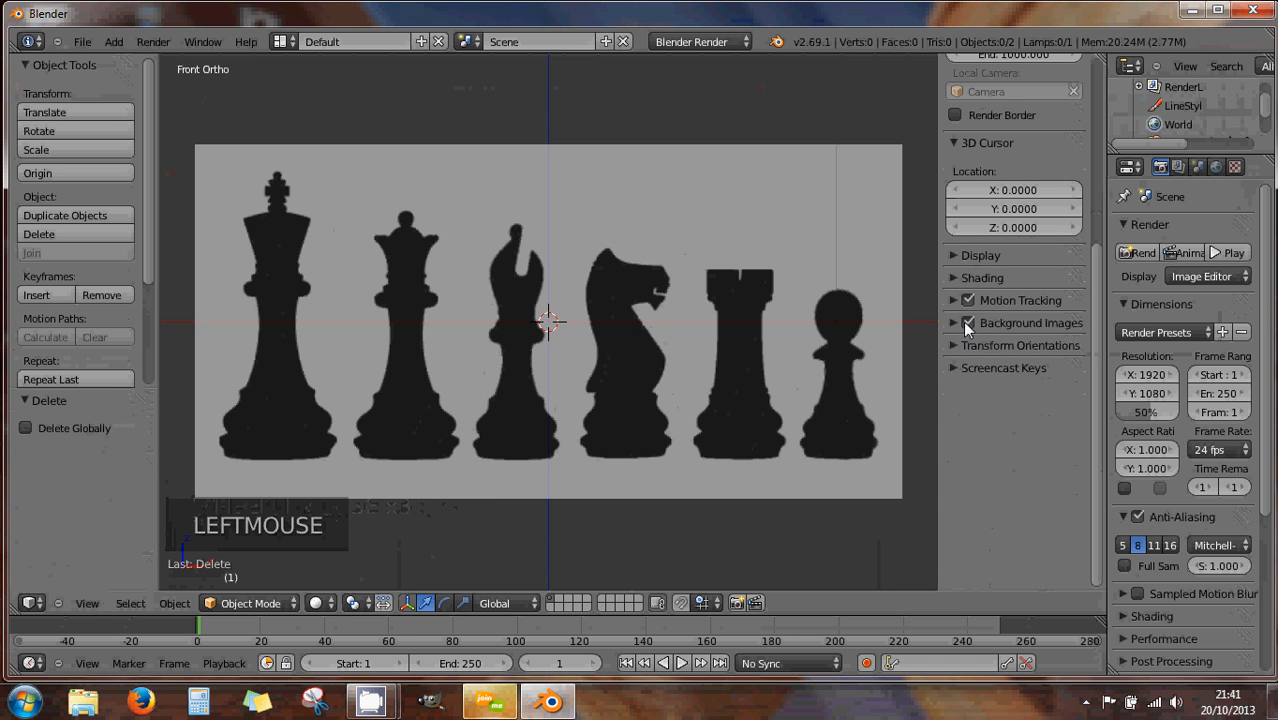
pyautogui.click(955, 325)
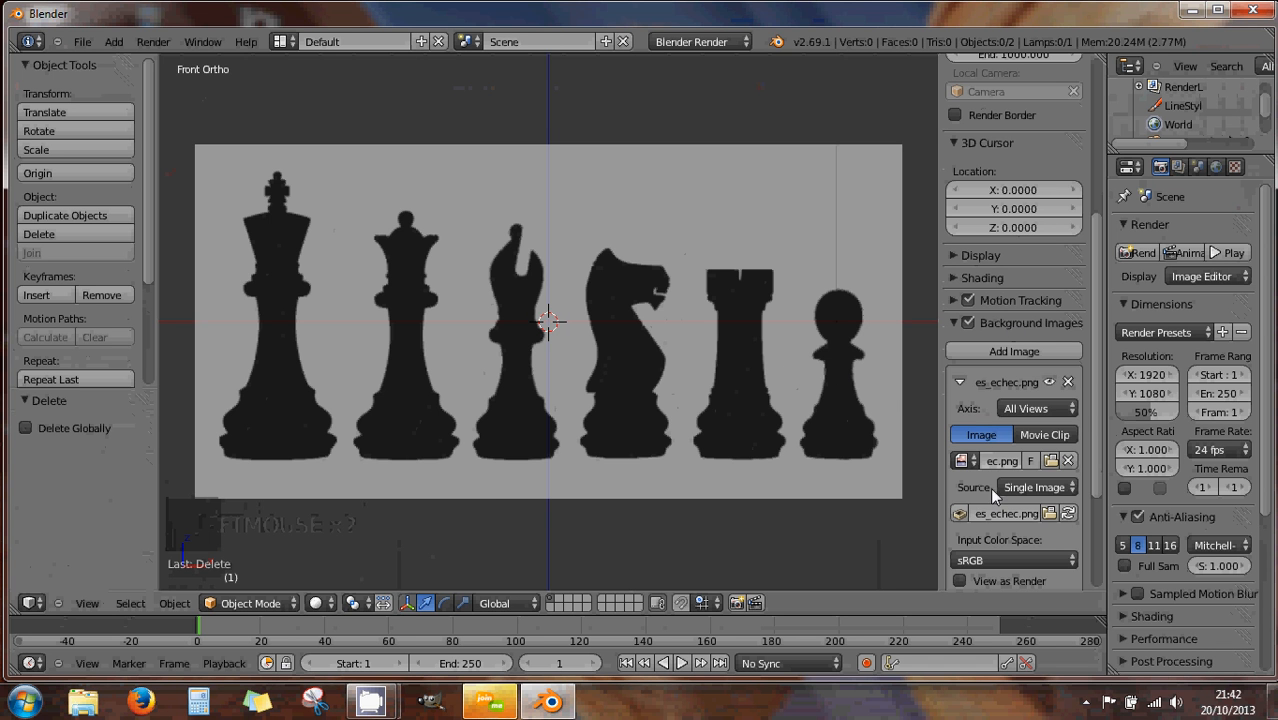
# Set the background image's X offset to 0.450 to centre the bishop silhouette on the vertical axis
pyautogui.scroll(-4, 989, 487)
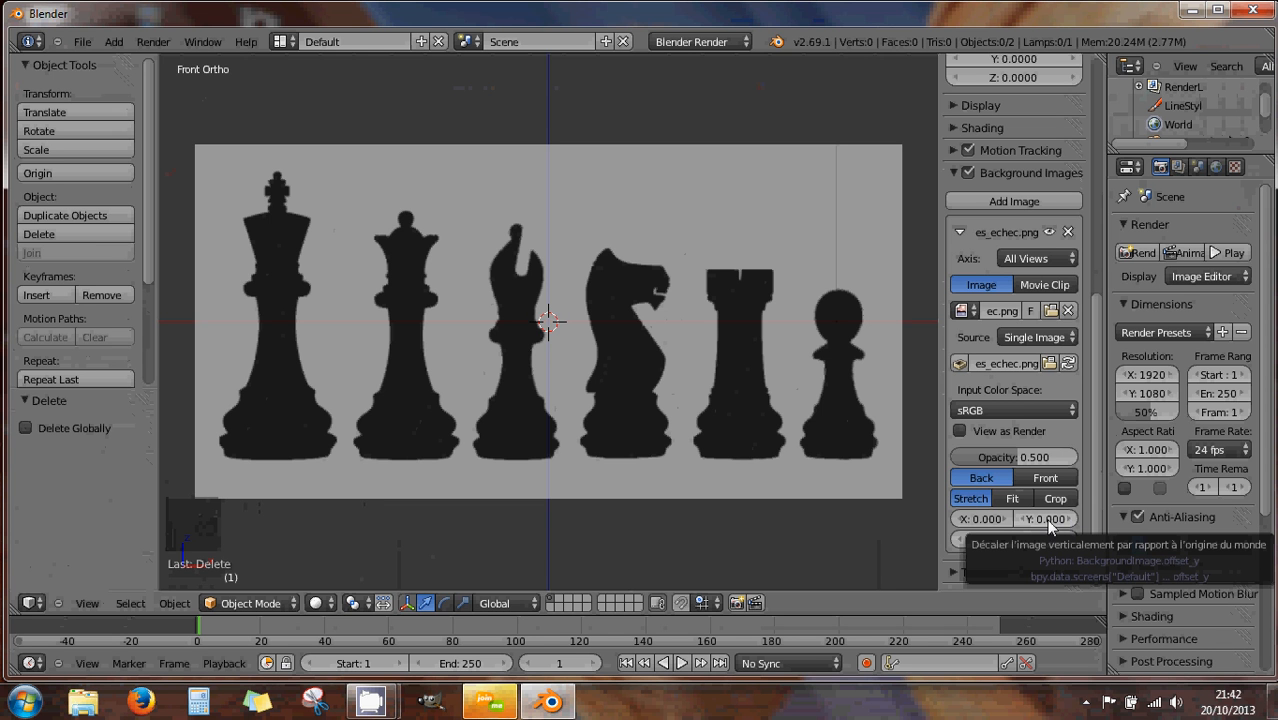
pyautogui.click(1004, 519)
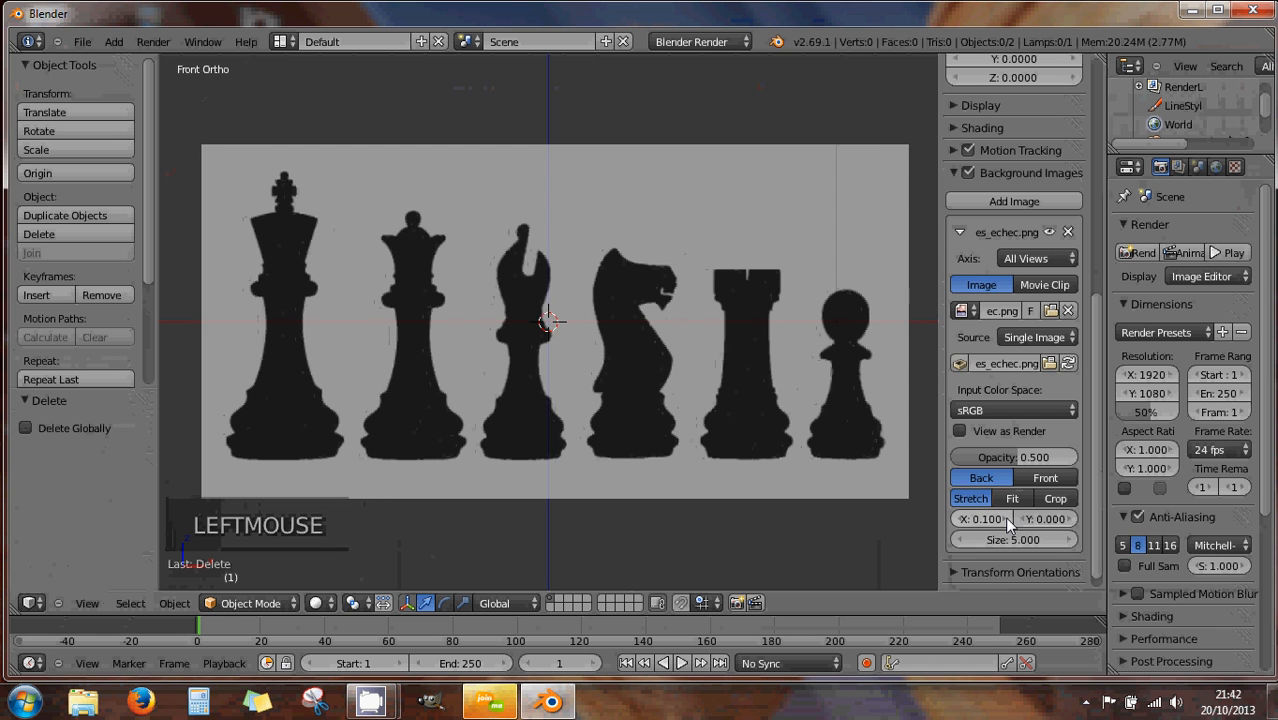
pyautogui.click(1004, 519)
pyautogui.click(1004, 519)
pyautogui.click(1004, 519)
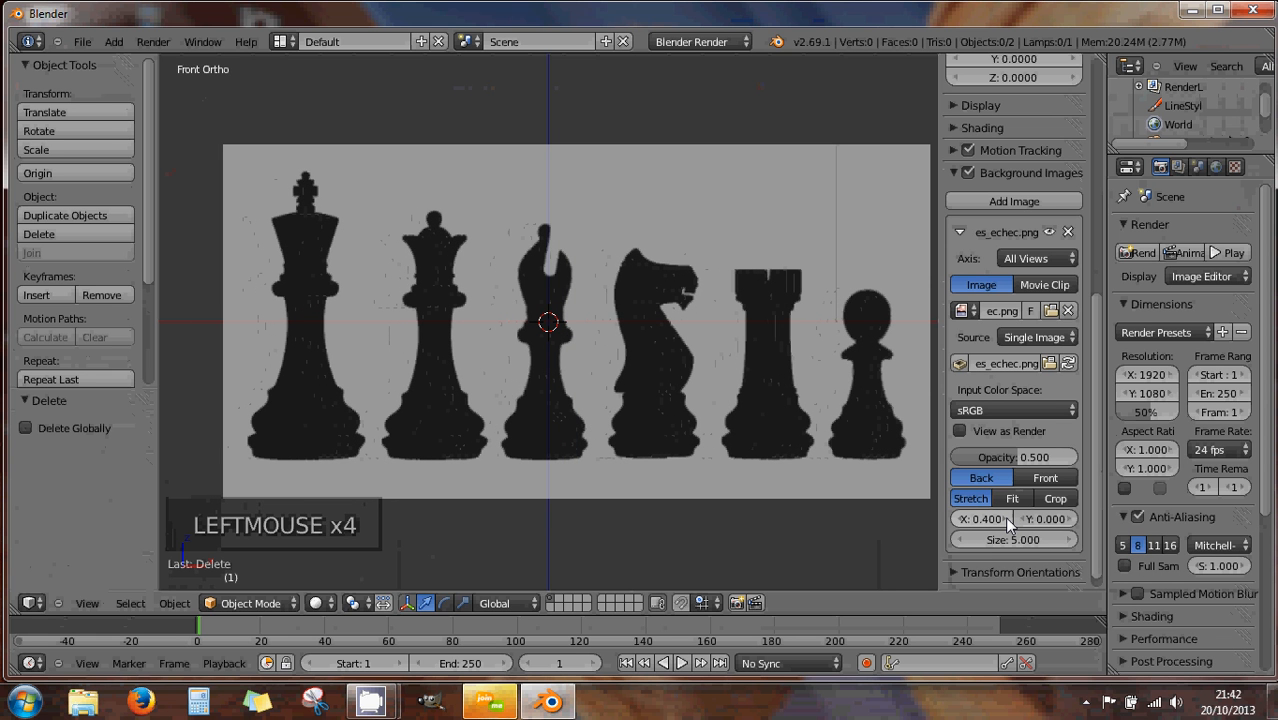
pyautogui.click(1004, 519)
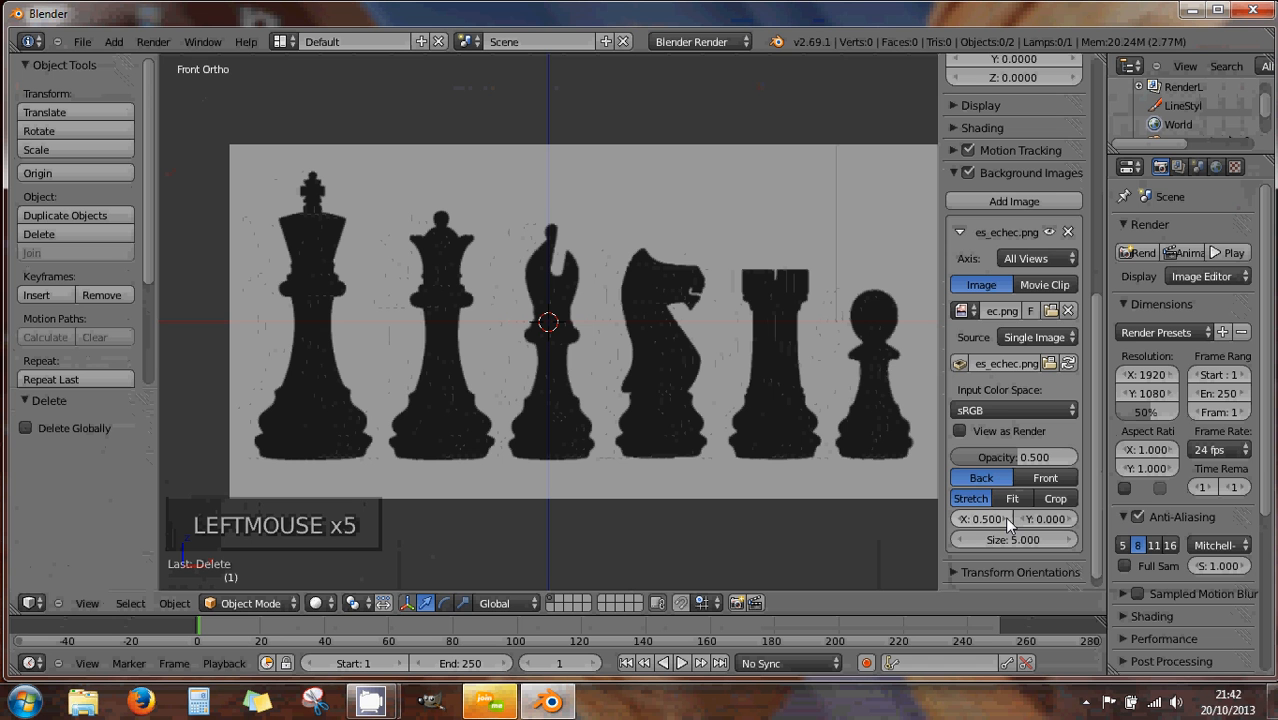
pyautogui.click(958, 522)
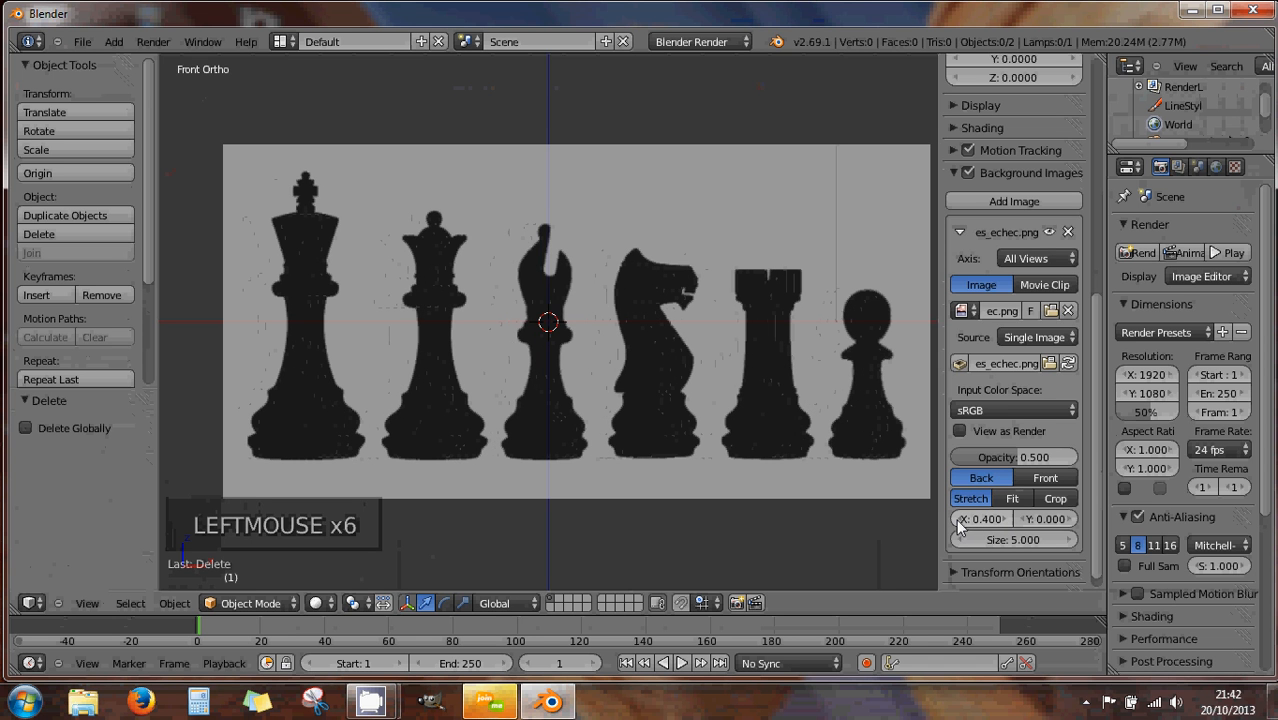
pyautogui.click(990, 522)
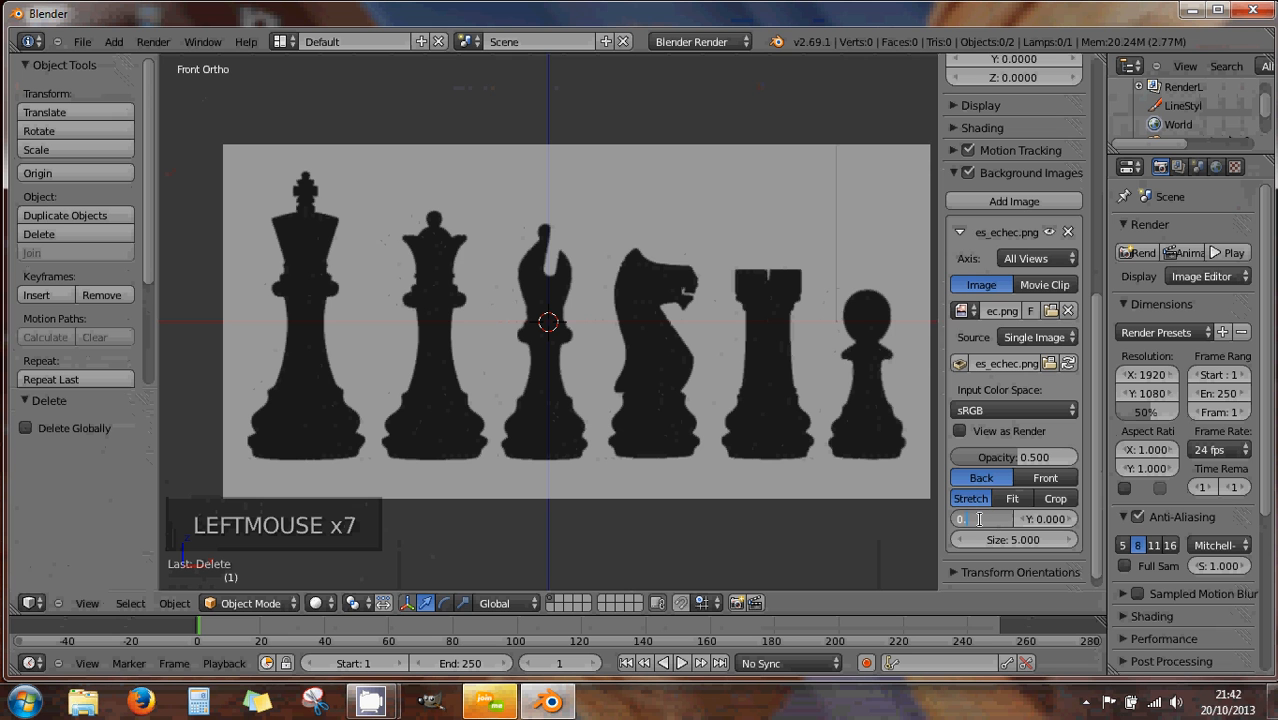
pyautogui.write('5')
pyautogui.press('Return')
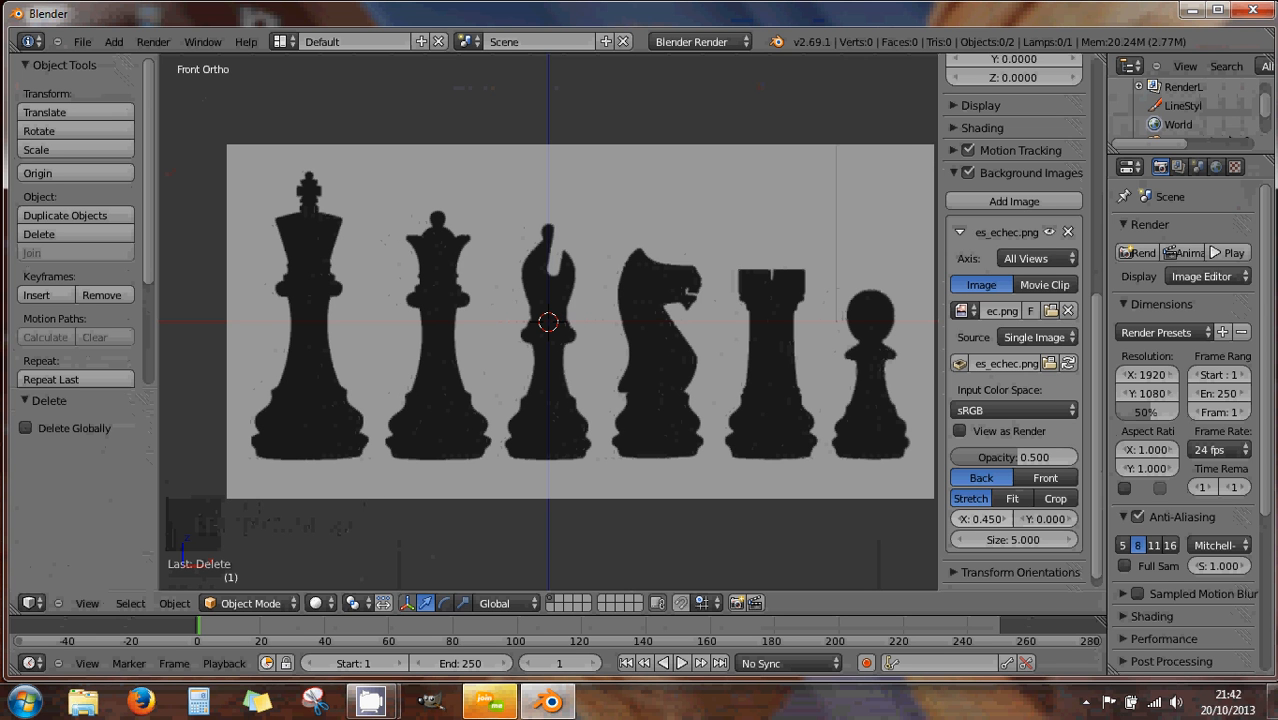
pyautogui.scroll(4, 619, 355)
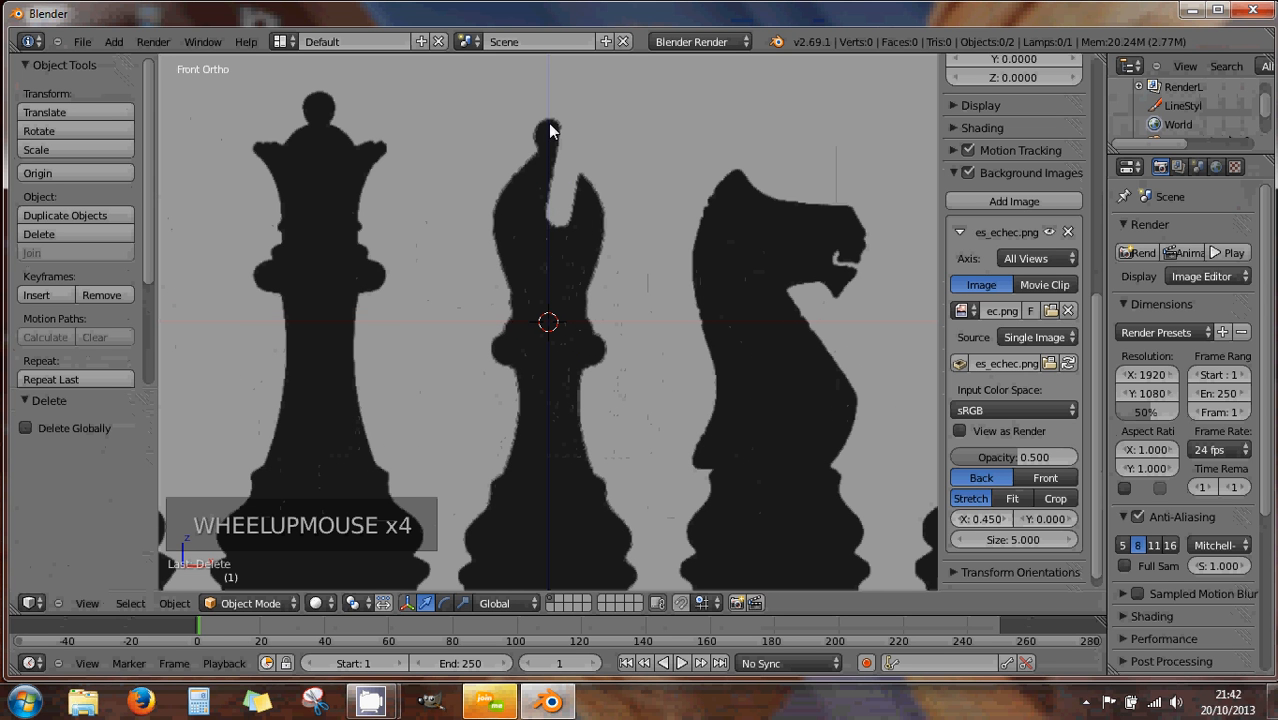
pyautogui.scroll(-2, 550, 414)
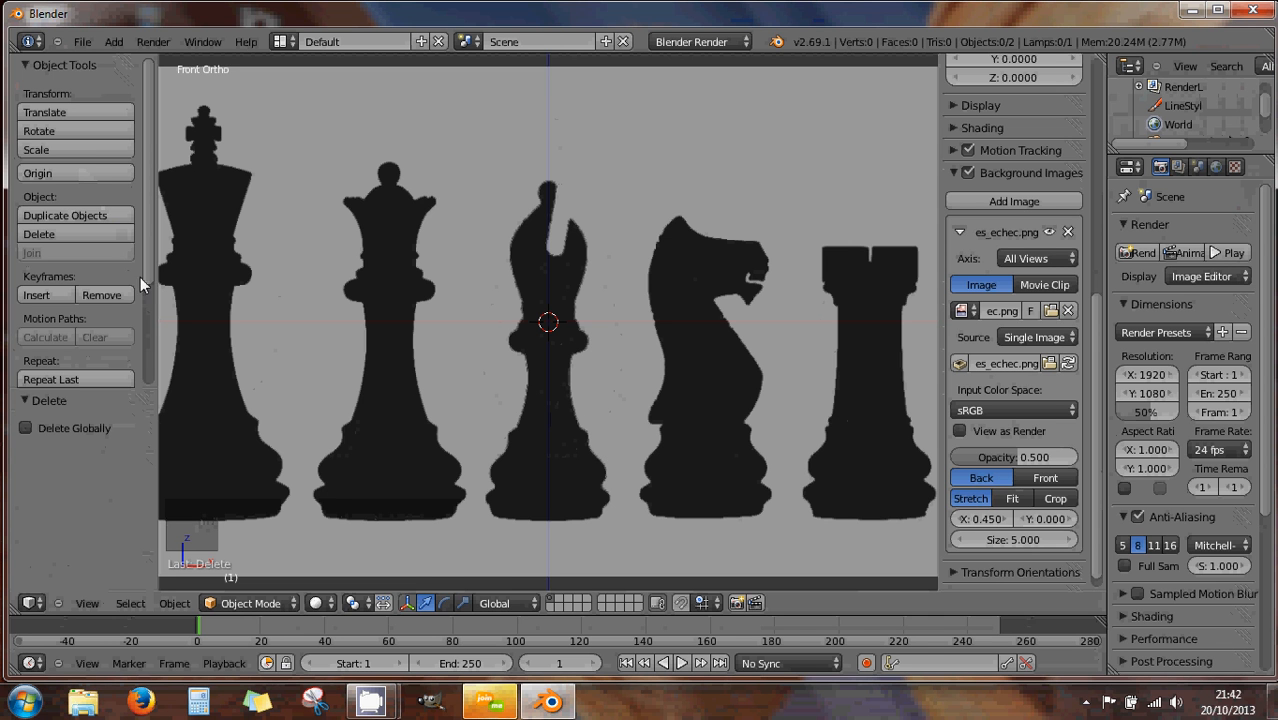
pyautogui.moveTo(146, 266)
pyautogui.mouseDown()
pyautogui.moveTo(150, 385)
pyautogui.moveTo(154, 126)
pyautogui.mouseUp()
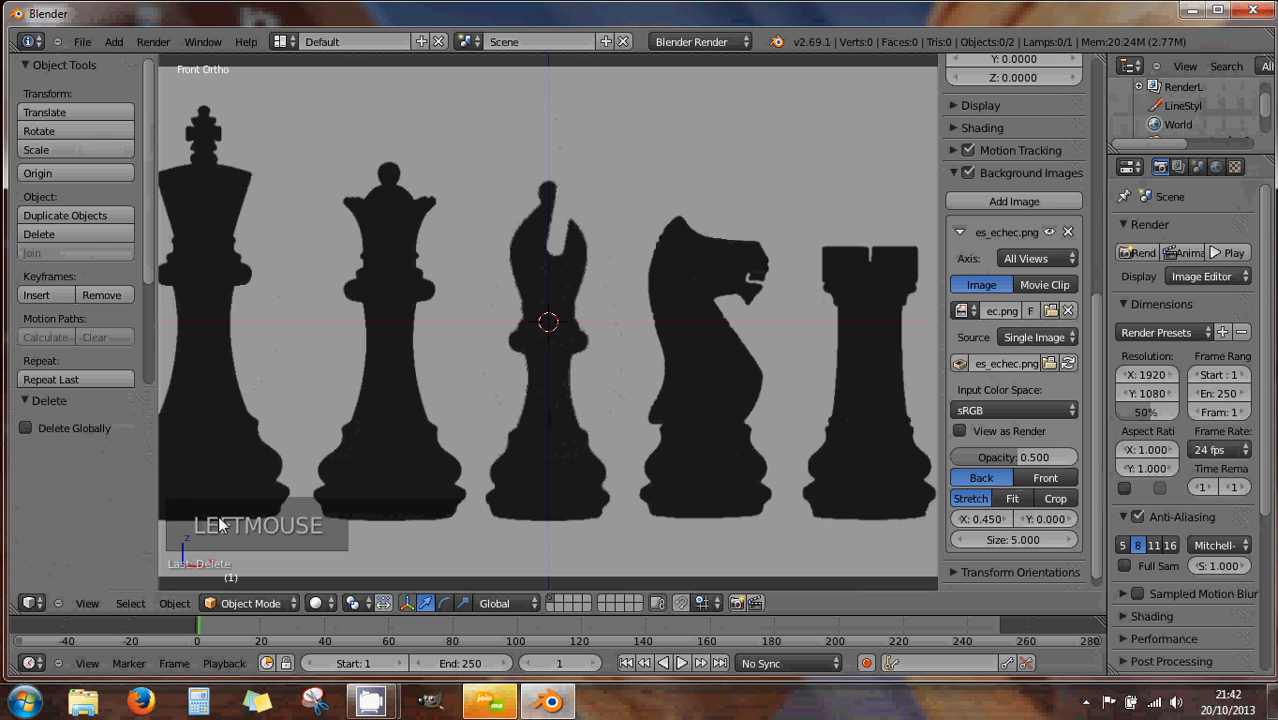
pyautogui.click(261, 605)
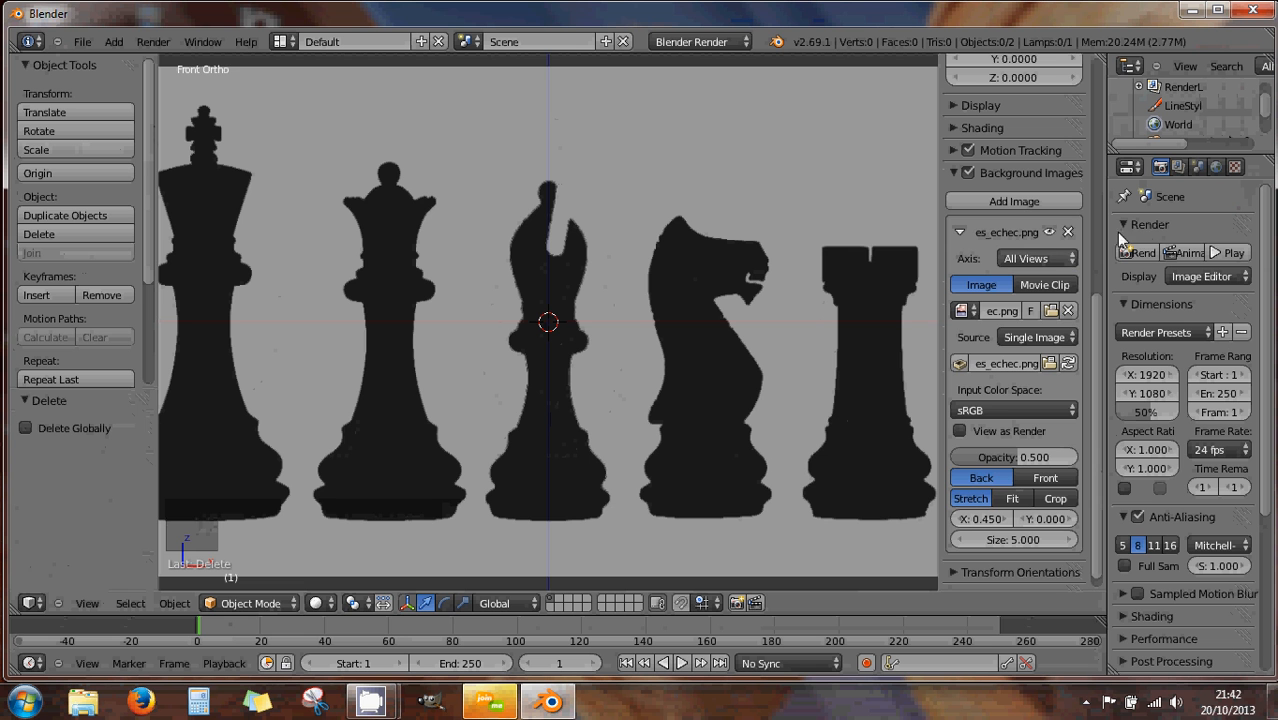
# Hide the viewport properties and add a plane mesh at the scene's centre
pyautogui.moveTo(938, 255); pyautogui.dragTo(1103, 270)
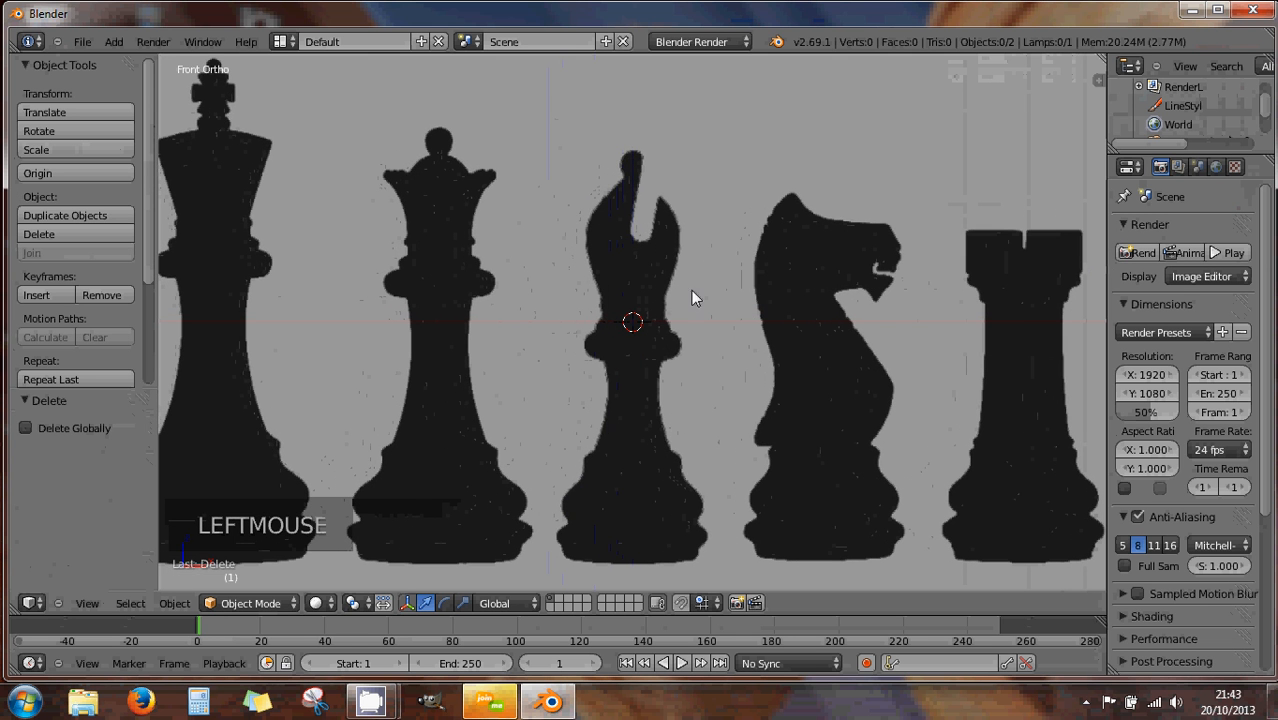
pyautogui.scroll(-2, 669, 296)
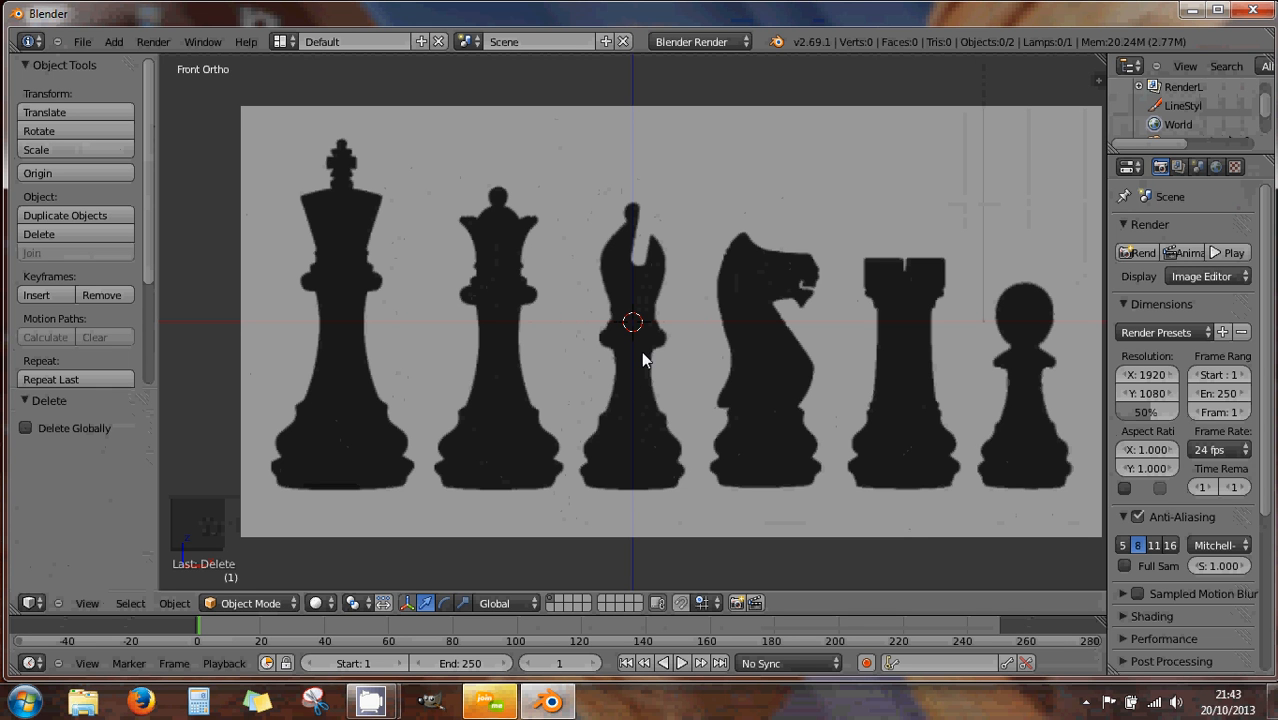
pyautogui.click(115, 42)
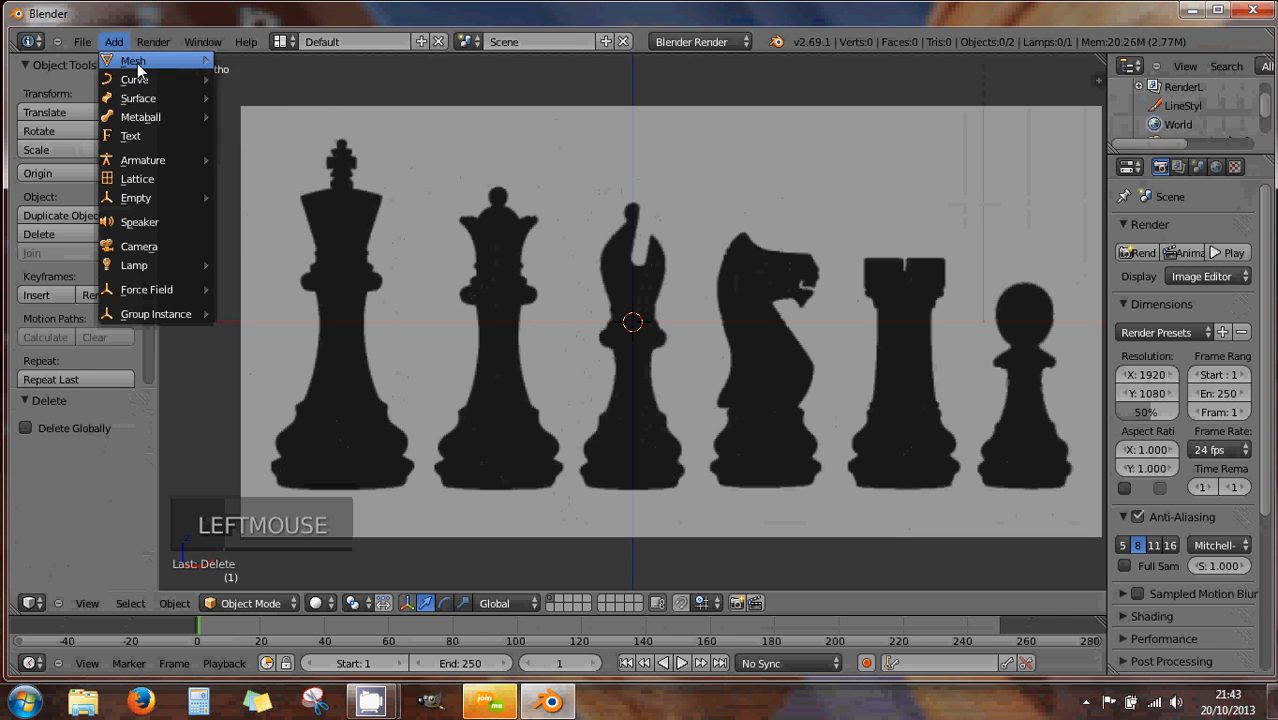
pyautogui.moveTo(138, 66)
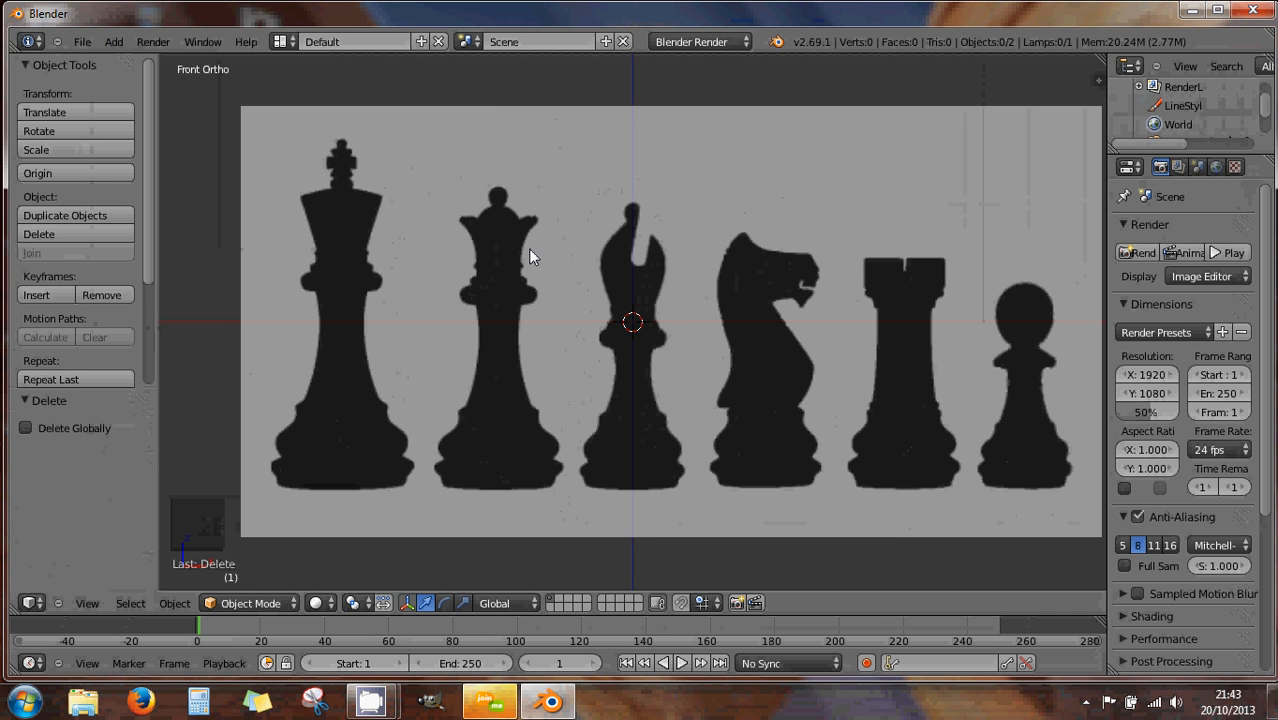
pyautogui.hotkey('shift', 'a')
pyautogui.moveTo(530, 256)
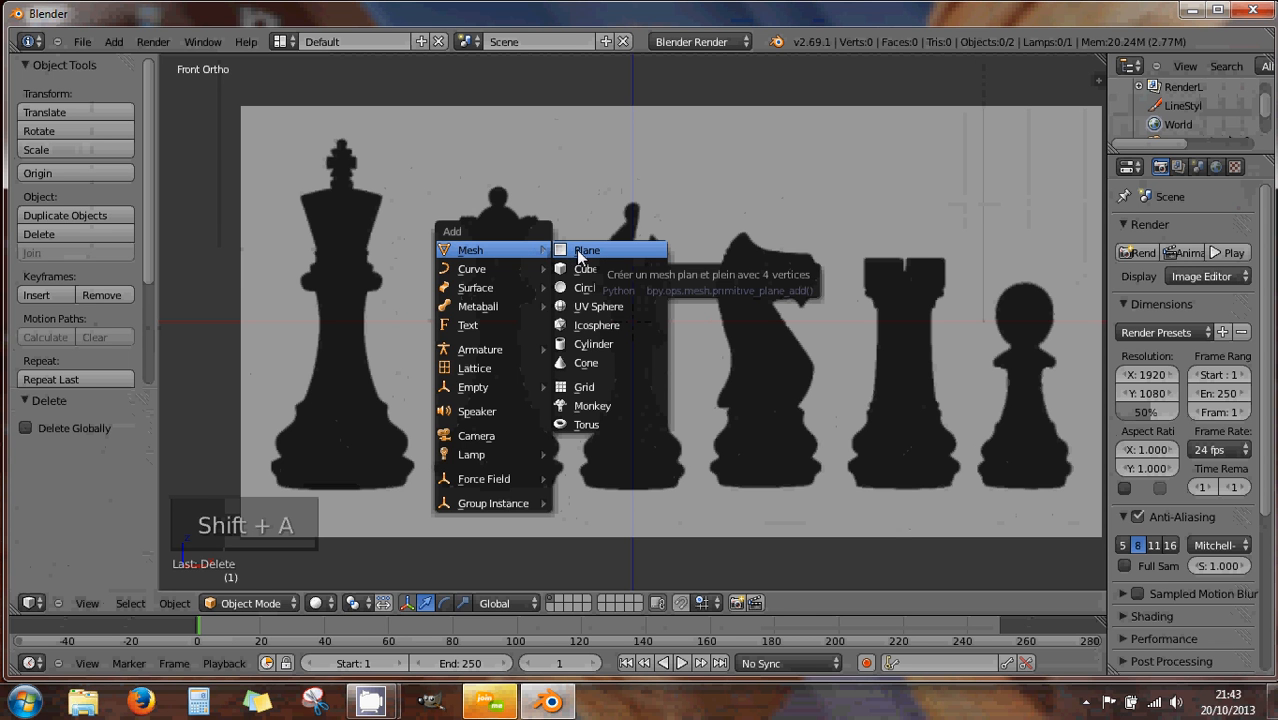
pyautogui.click(576, 249)
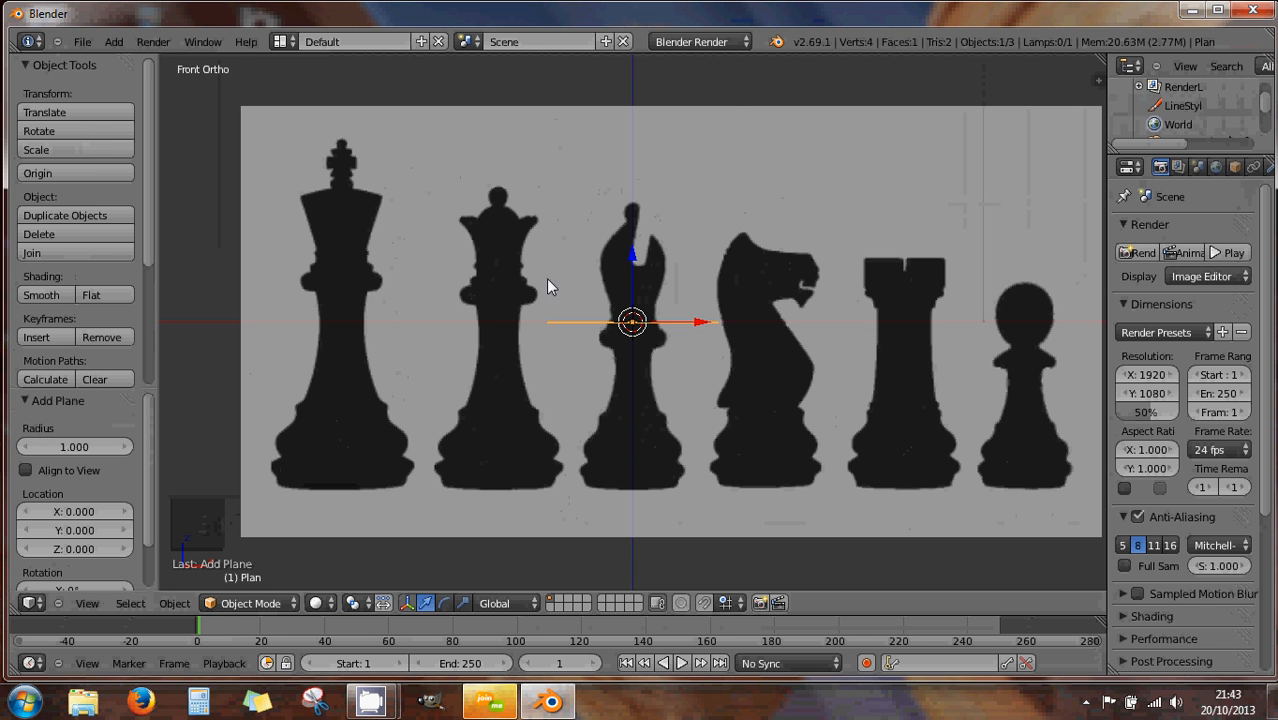
# From the top view, delete three of the plane's vertices in Edit Mode, keeping only the lower-right corner vertex
pyautogui.moveTo(550, 258); pyautogui.dragTo(543, 327, button='middle')
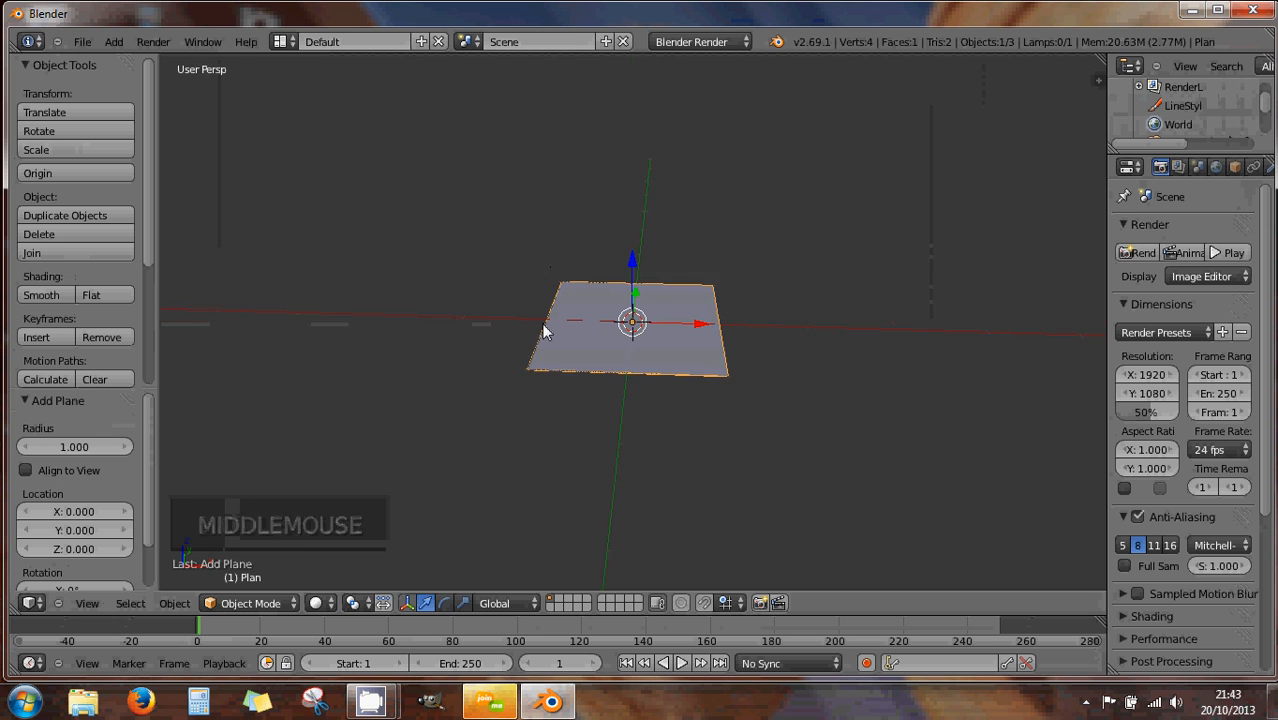
pyautogui.press('KP_7')
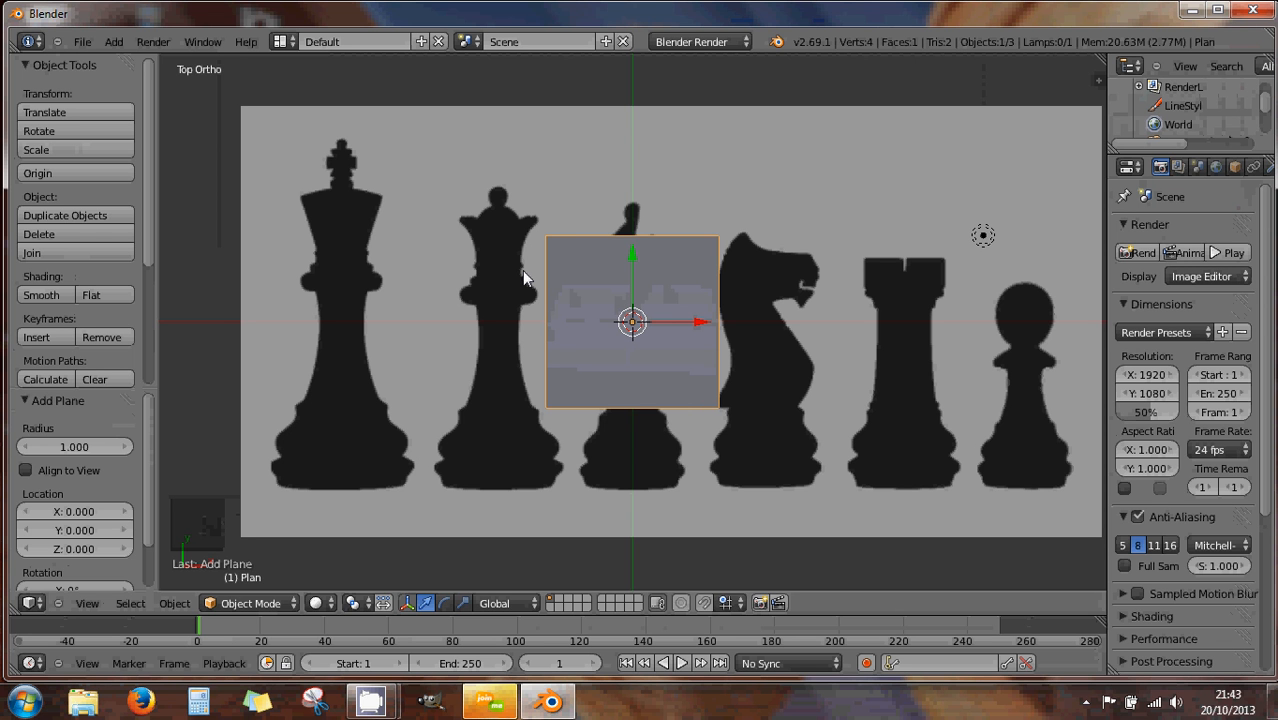
pyautogui.press('Tab')
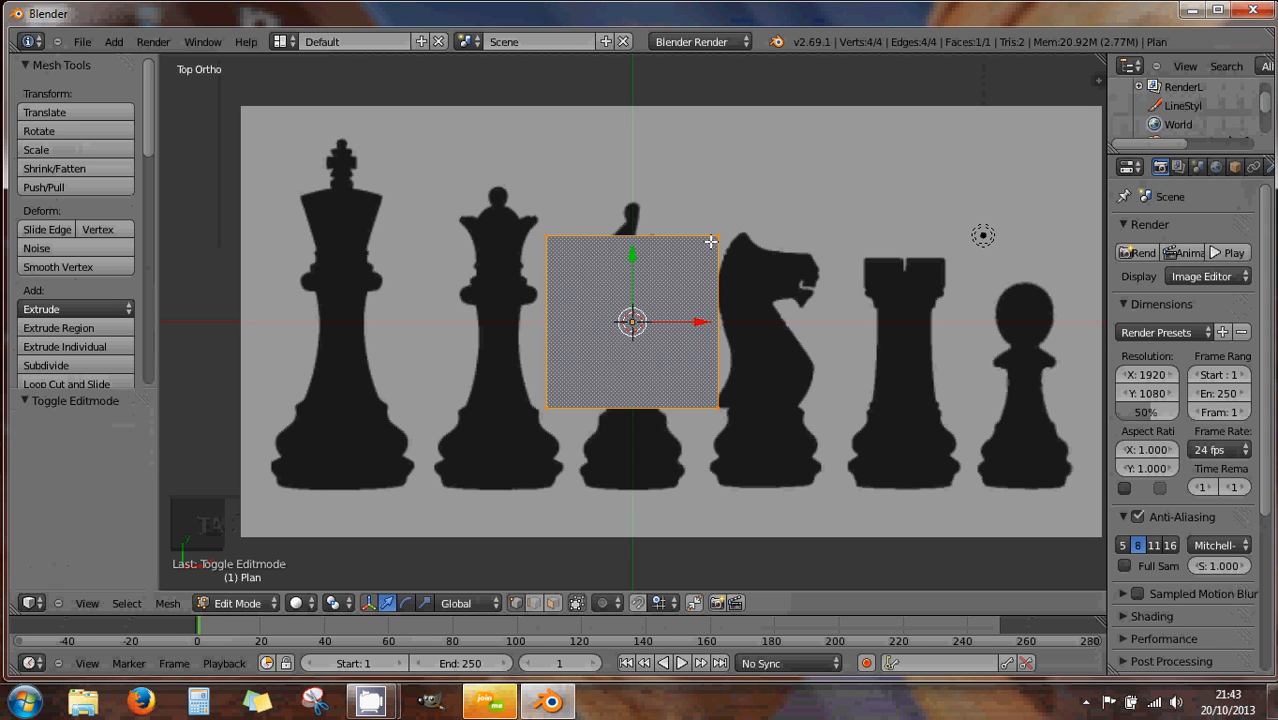
pyautogui.rightClick(547, 237)
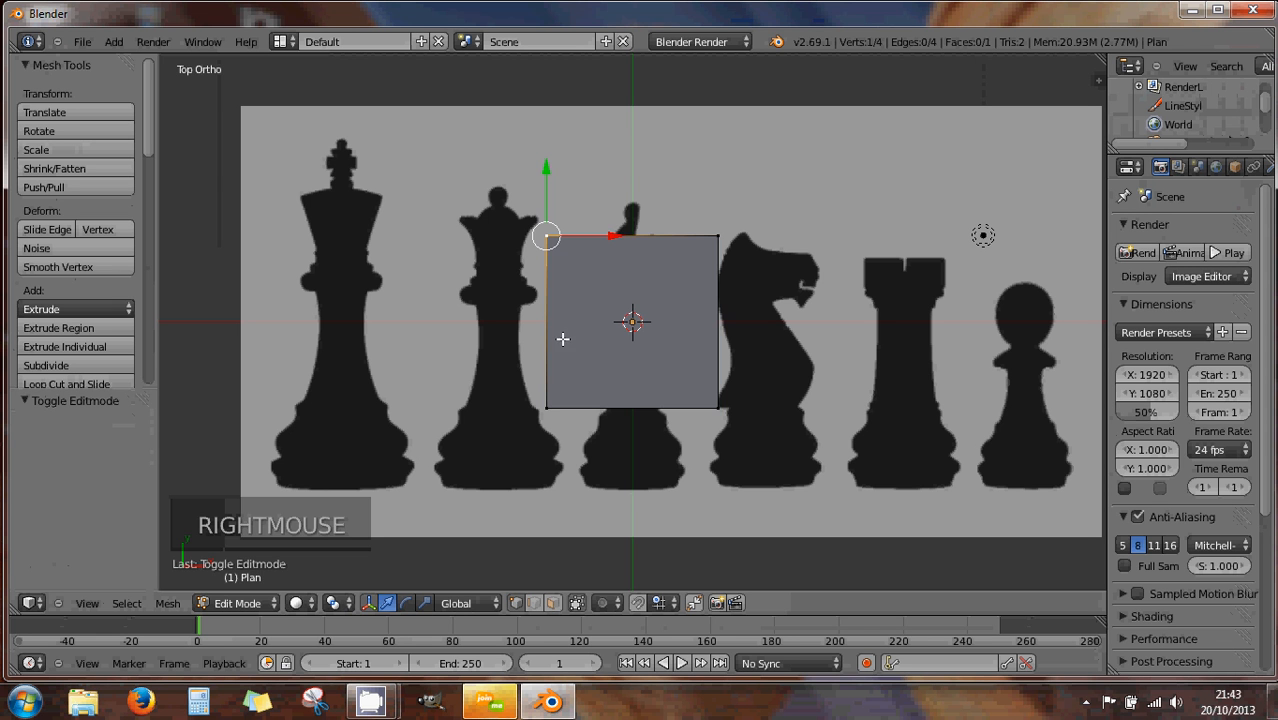
pyautogui.keyDown('shift'); pyautogui.rightClick(546, 409); pyautogui.keyUp('shift')
pyautogui.keyDown('shift'); pyautogui.rightClick(735, 270); pyautogui.keyUp('shift')
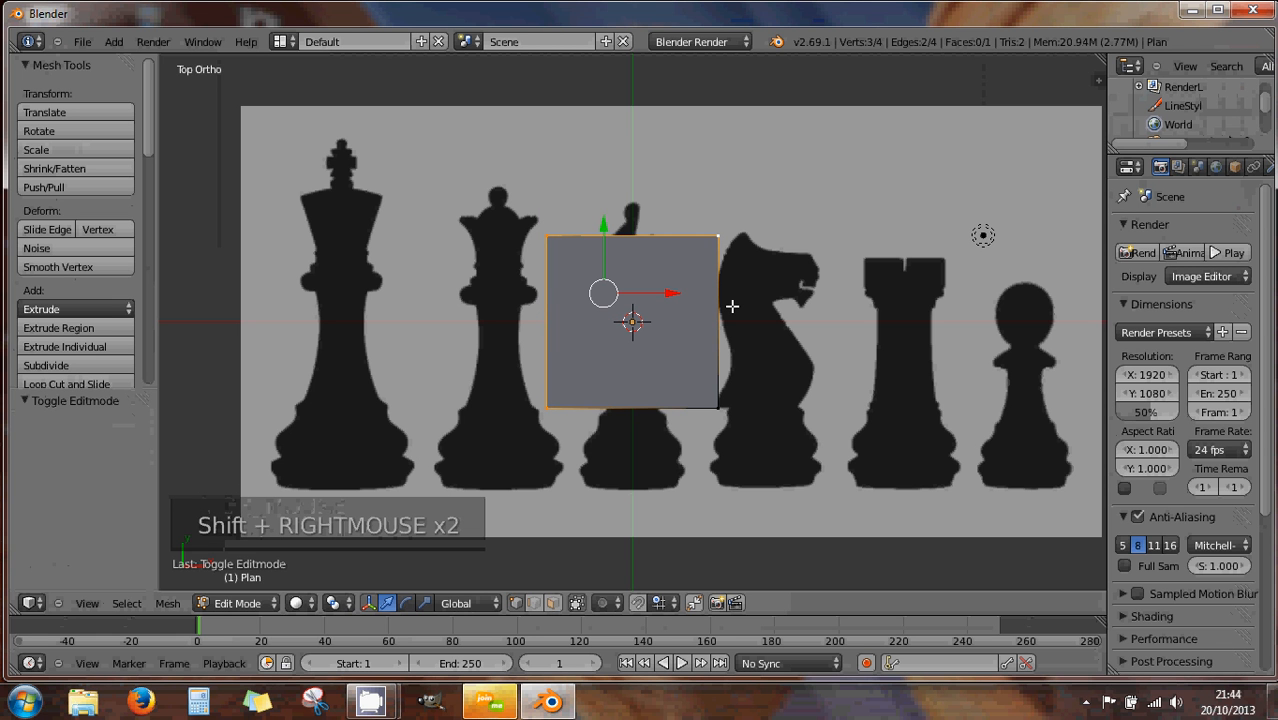
pyautogui.press('x')
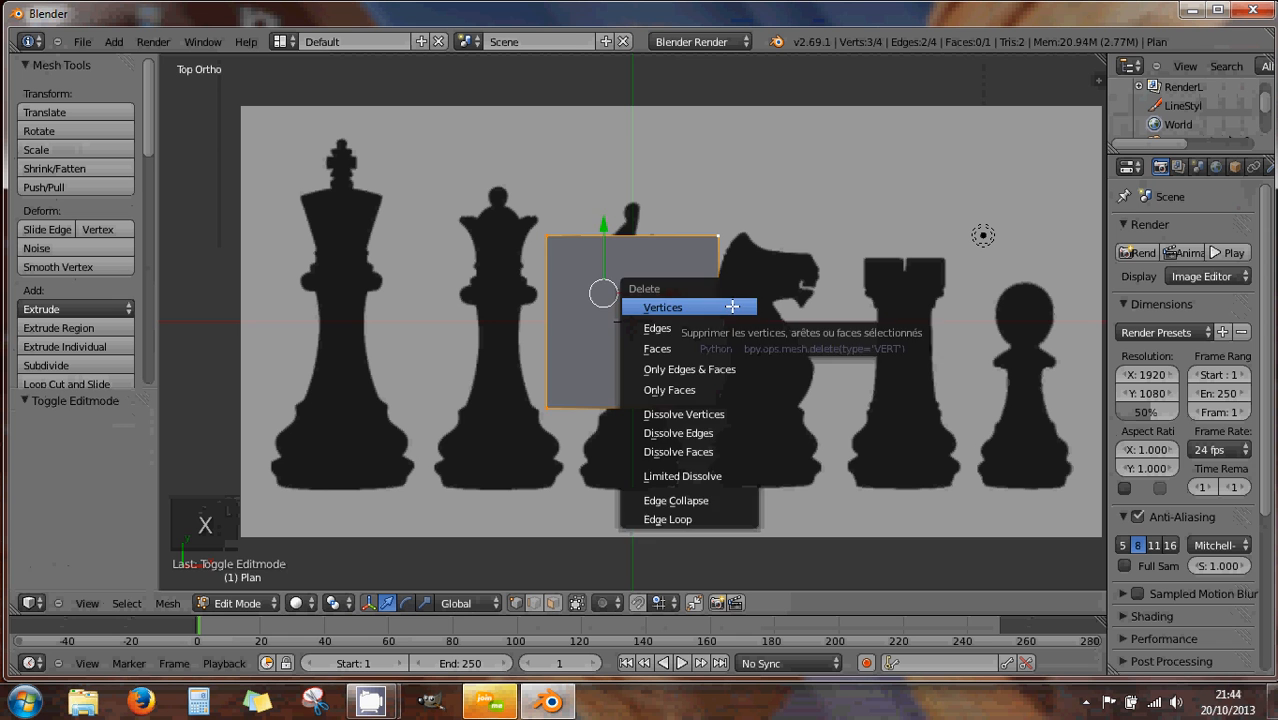
pyautogui.click(732, 307)
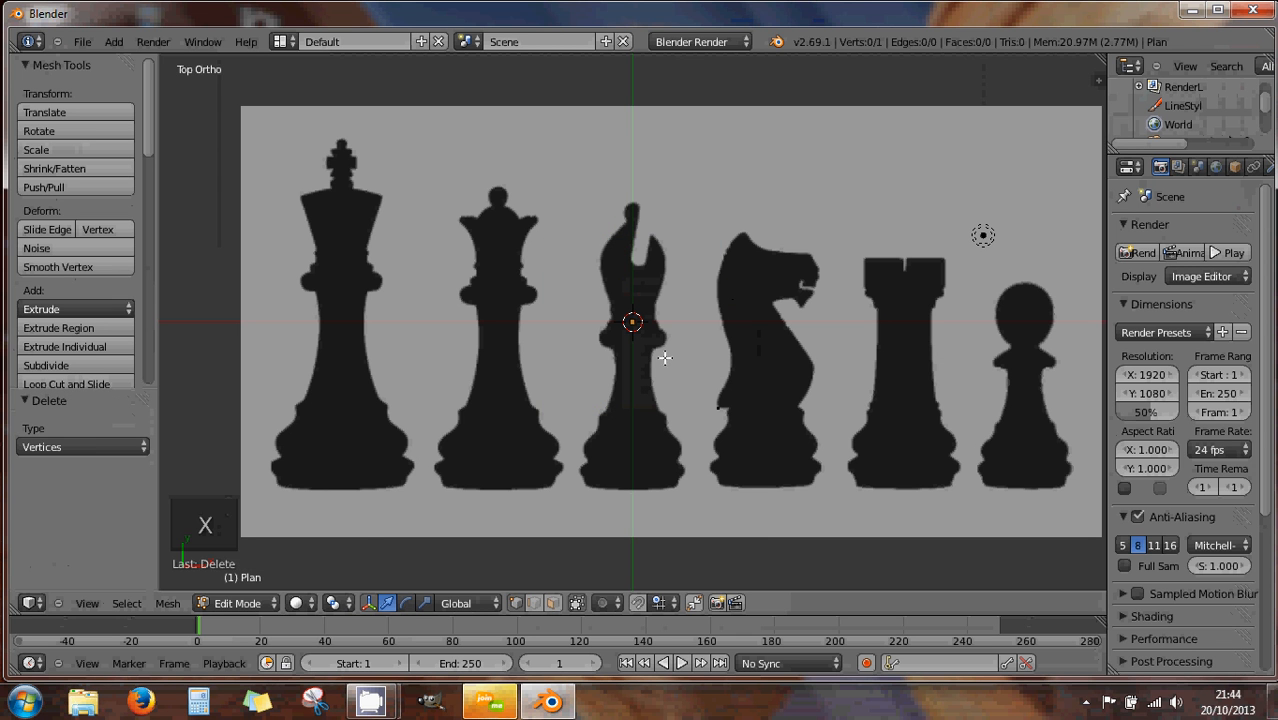
# Move the remaining vertex down to the bishop's base and align it along X with the central vertical axis
pyautogui.rightClick(718, 412)
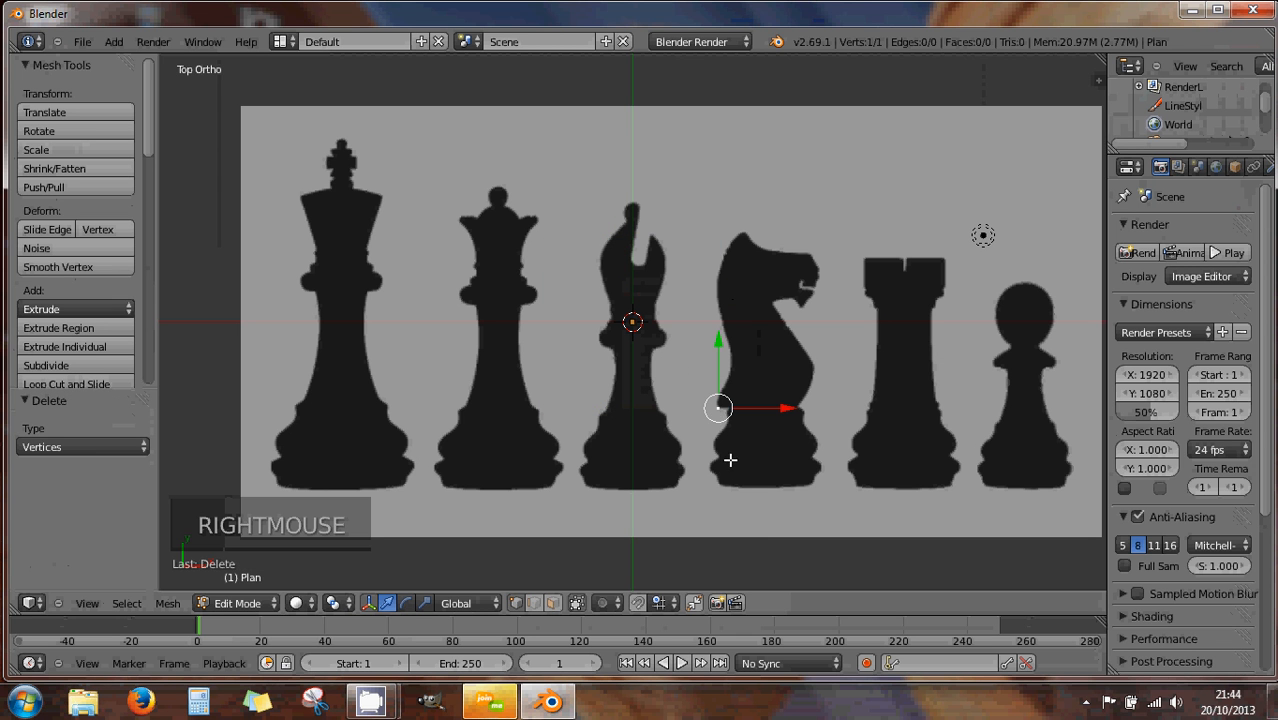
pyautogui.moveTo(717, 345); pyautogui.dragTo(725, 423)
pyautogui.moveTo(774, 471); pyautogui.dragTo(696, 490)
pyautogui.scroll(2, 680, 482)
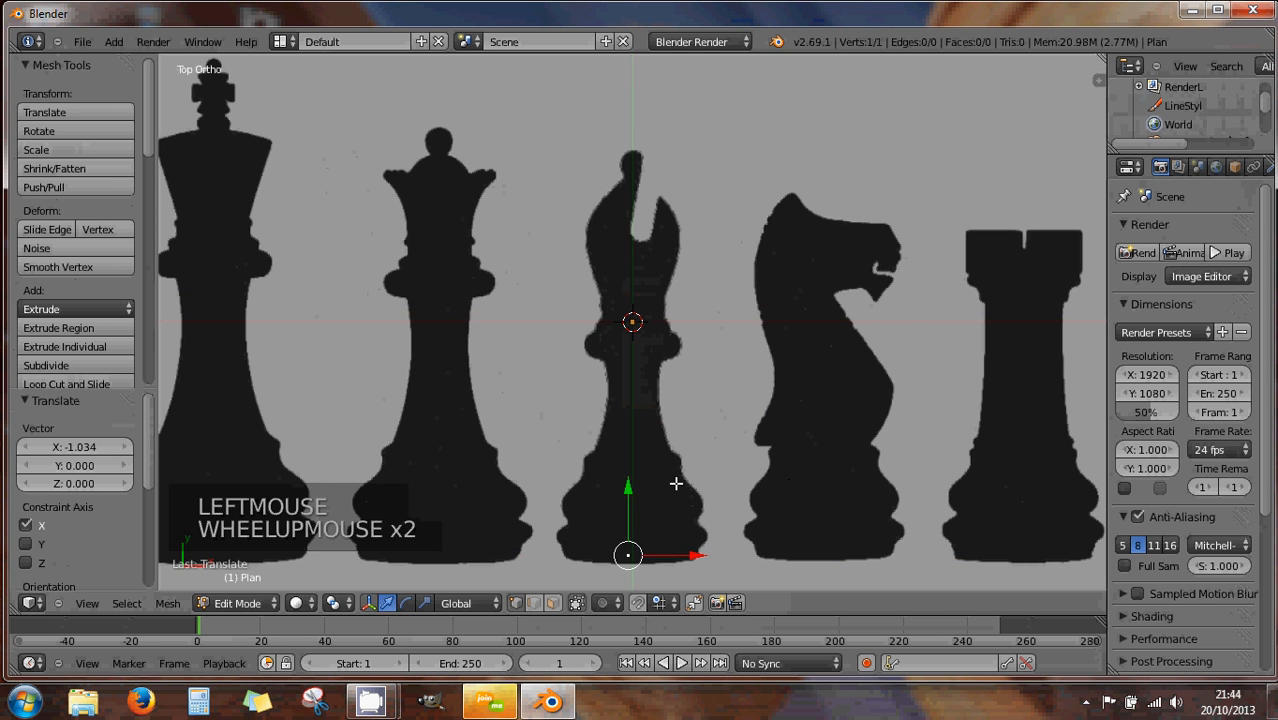
pyautogui.keyDown('shift'); pyautogui.moveTo(677, 440); pyautogui.dragTo(653, 188, button='middle'); pyautogui.keyUp('shift')
pyautogui.scroll(1, 646, 236)
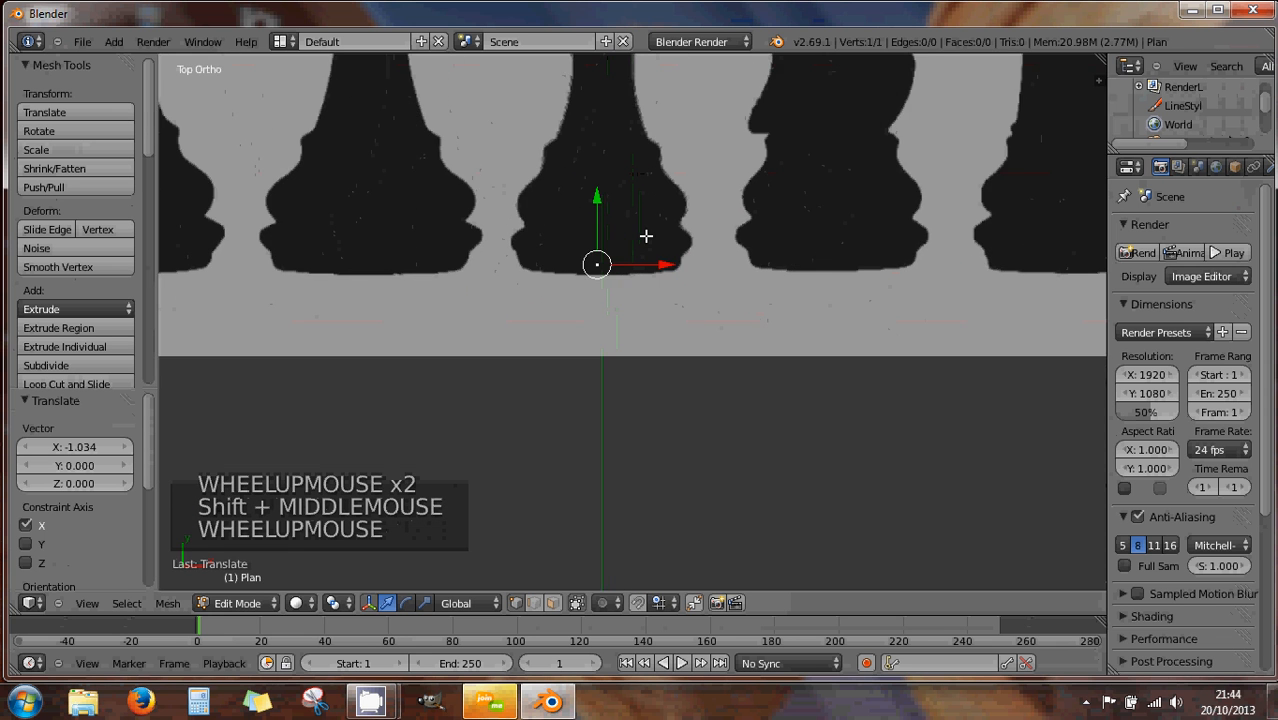
pyautogui.scroll(2, 646, 236)
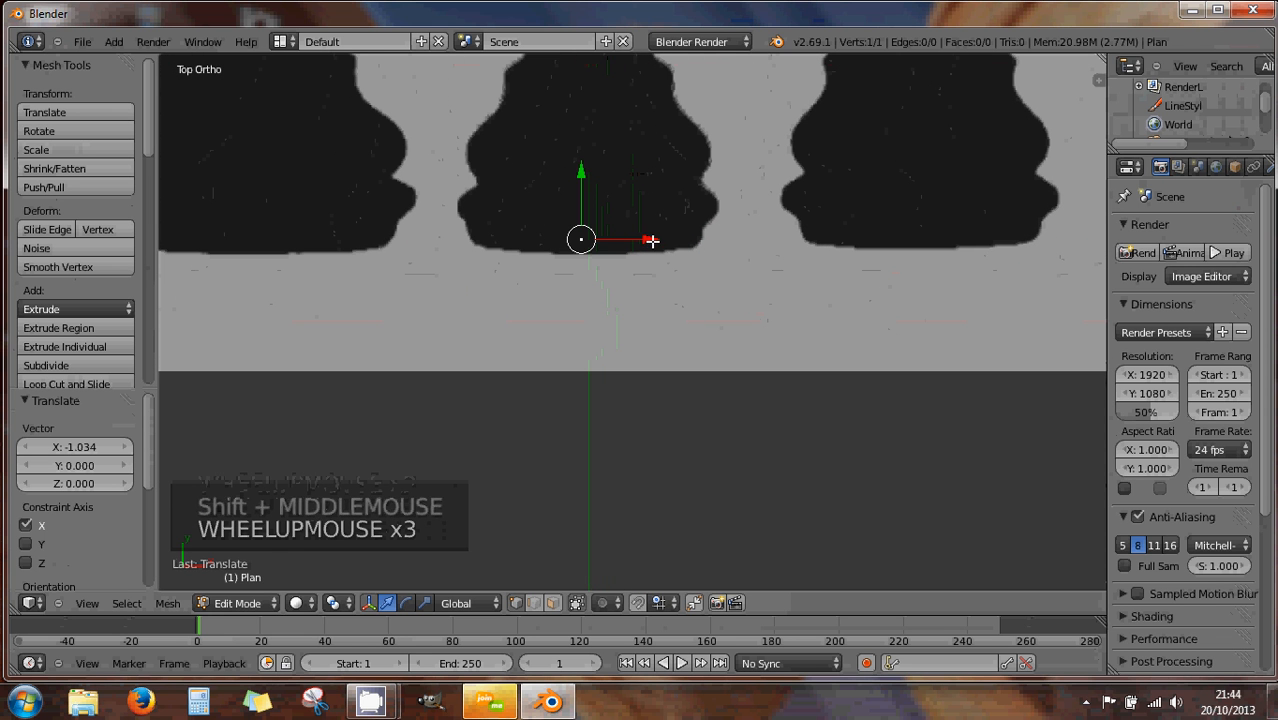
pyautogui.moveTo(652, 241); pyautogui.dragTo(659, 241)
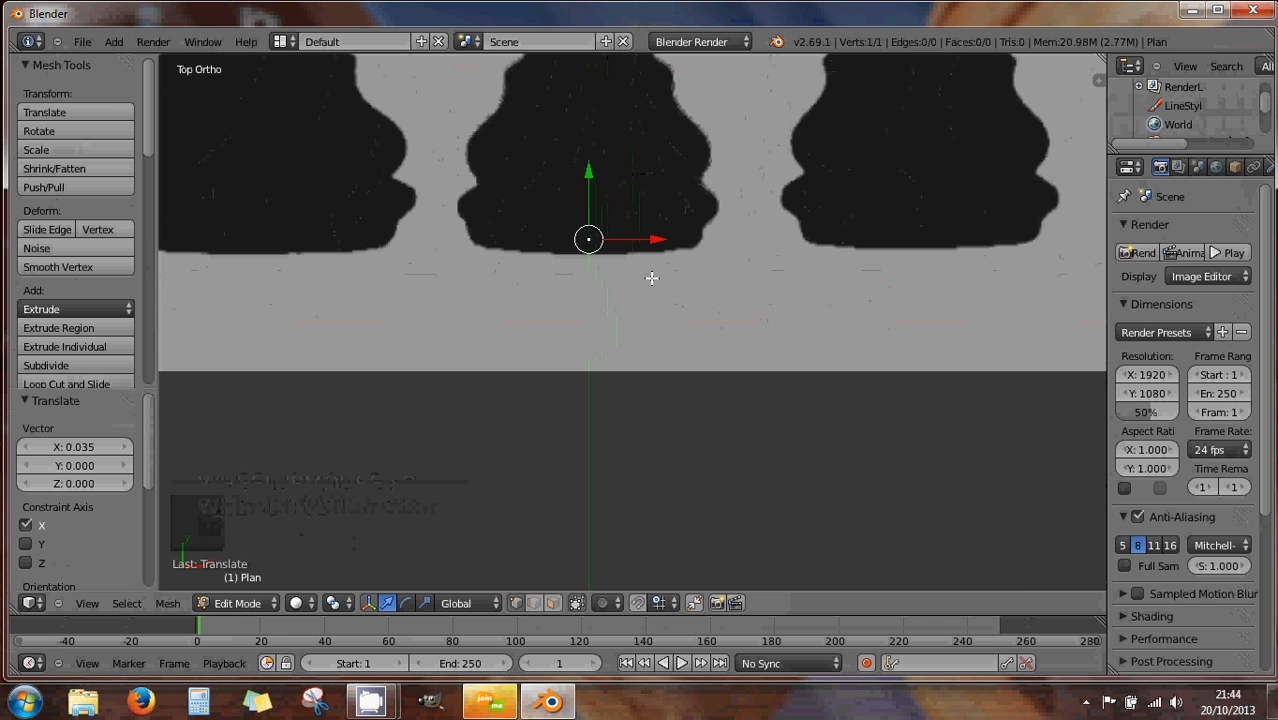
# In the front view, offset the vertex from the centre along X and raise it 0.118 along Z
pyautogui.press('KP_1')
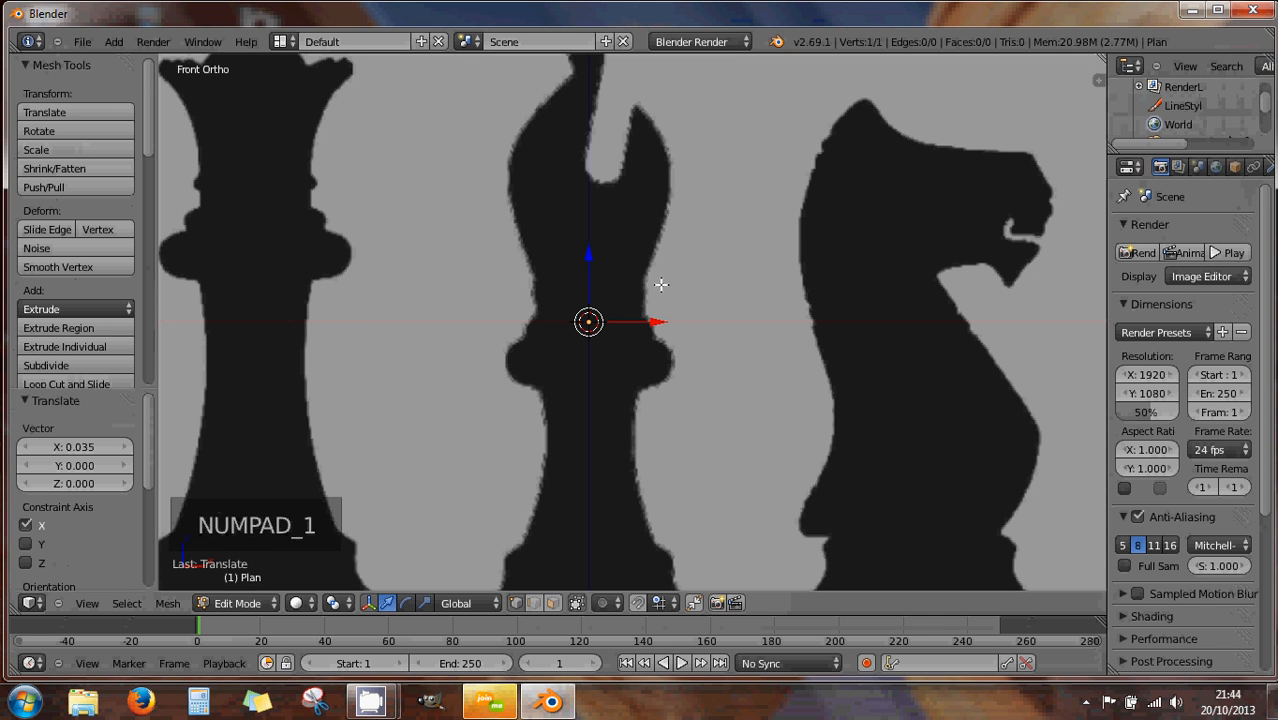
pyautogui.scroll(-4, 665, 300)
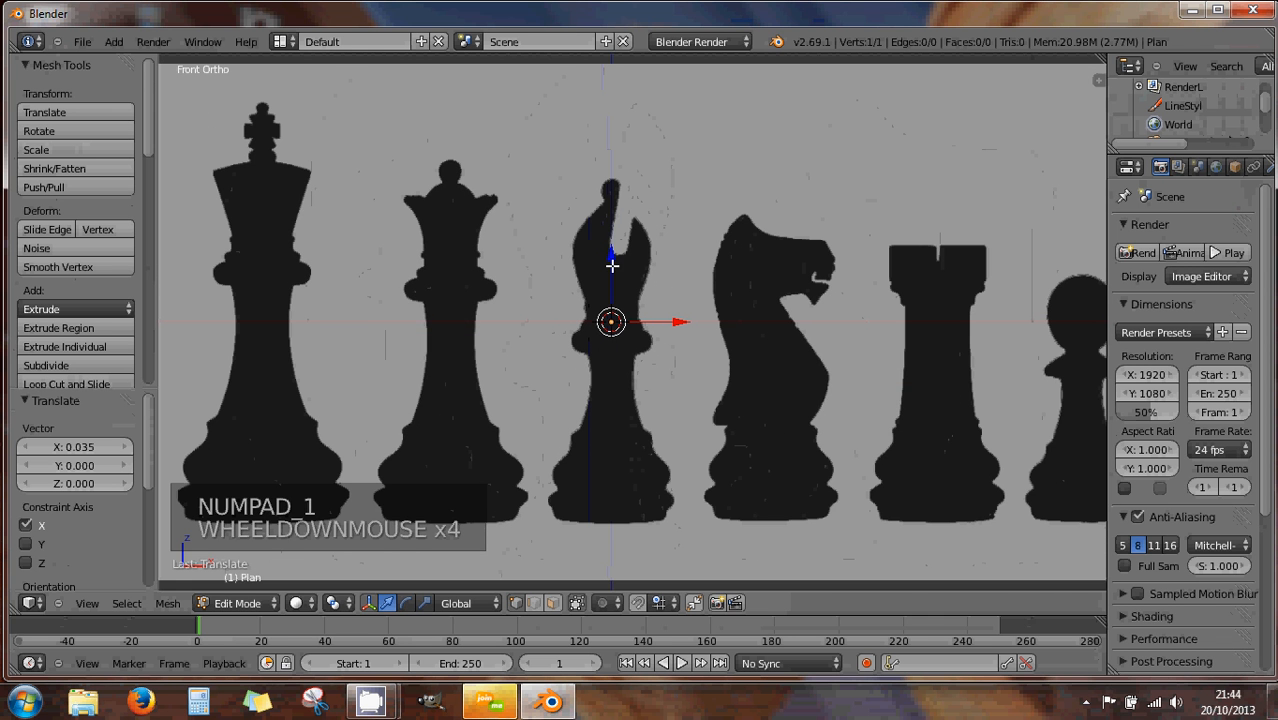
pyautogui.moveTo(612, 266)
pyautogui.mouseDown()
pyautogui.moveTo(611, 361)
pyautogui.moveTo(614, 254)
pyautogui.moveTo(613, 266)
pyautogui.mouseUp()
pyautogui.scroll(6, 663, 322)
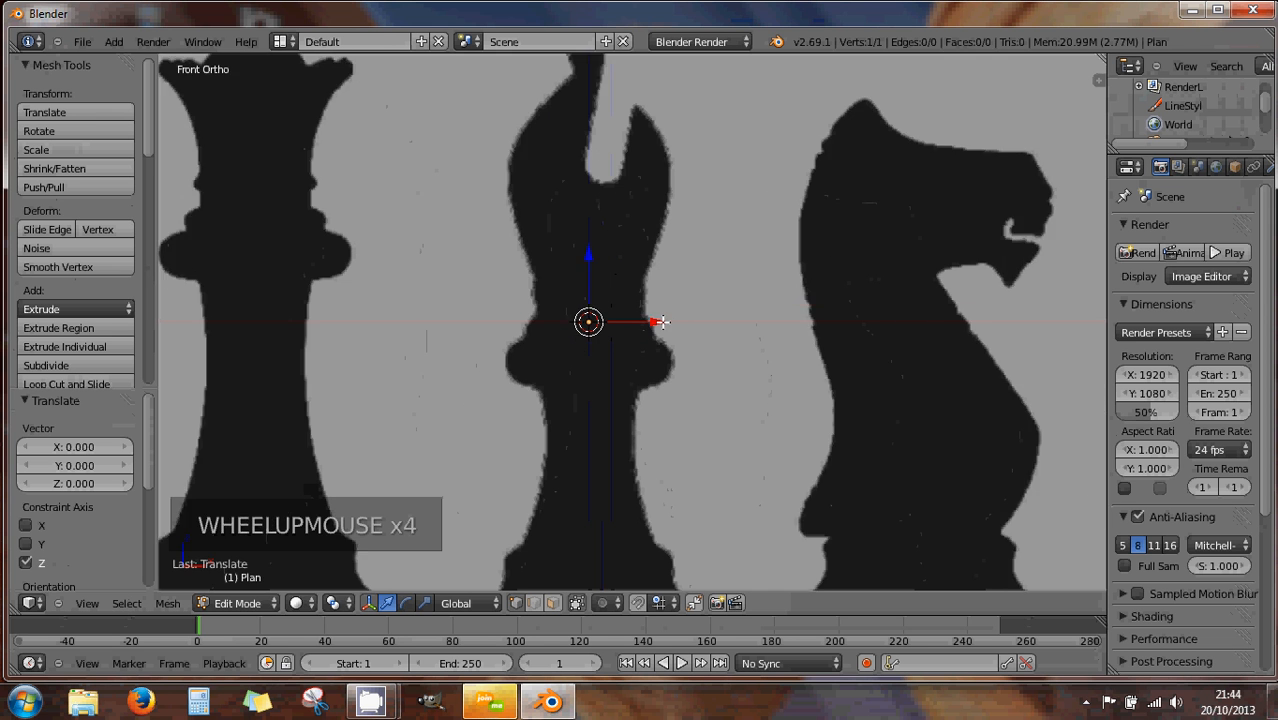
pyautogui.moveTo(638, 322)
pyautogui.mouseDown()
pyautogui.moveTo(693, 325)
pyautogui.moveTo(637, 322)
pyautogui.mouseUp()
pyautogui.moveTo(641, 261); pyautogui.dragTo(640, 226)
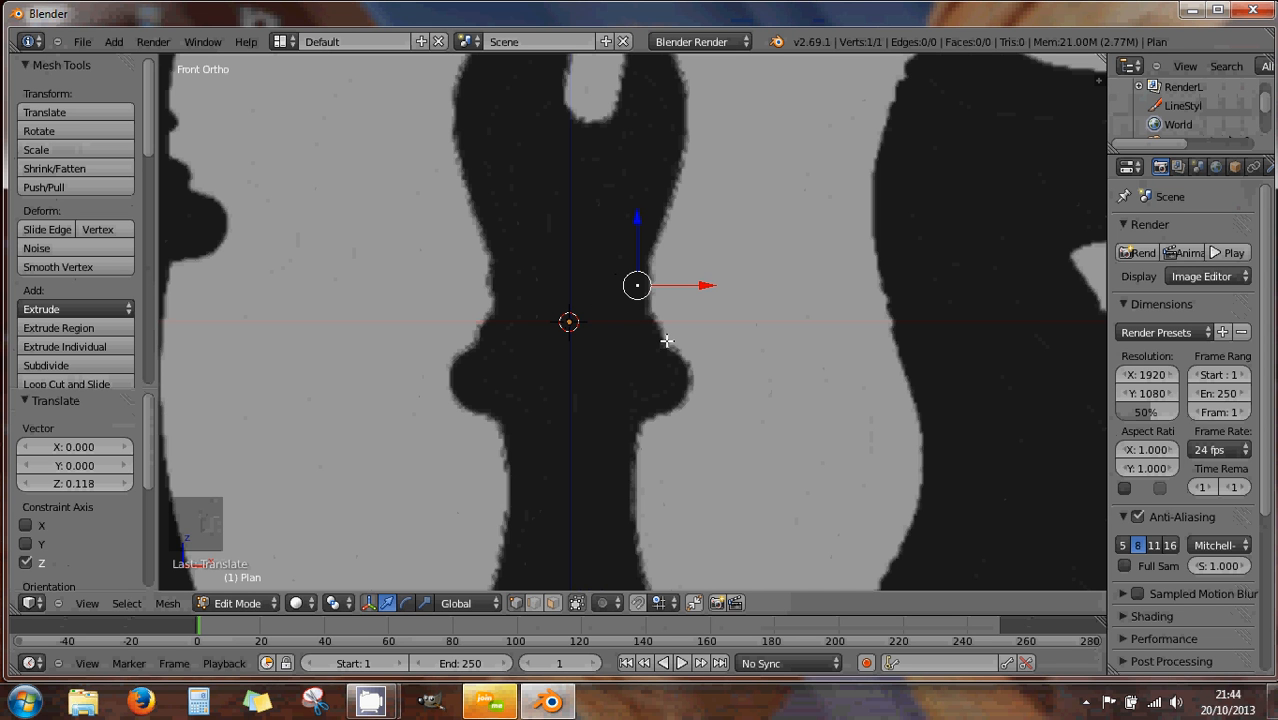
# Snap the 3D cursor to the centre and snap the selected vertex to the cursor
pyautogui.hotkey('shift', 's')
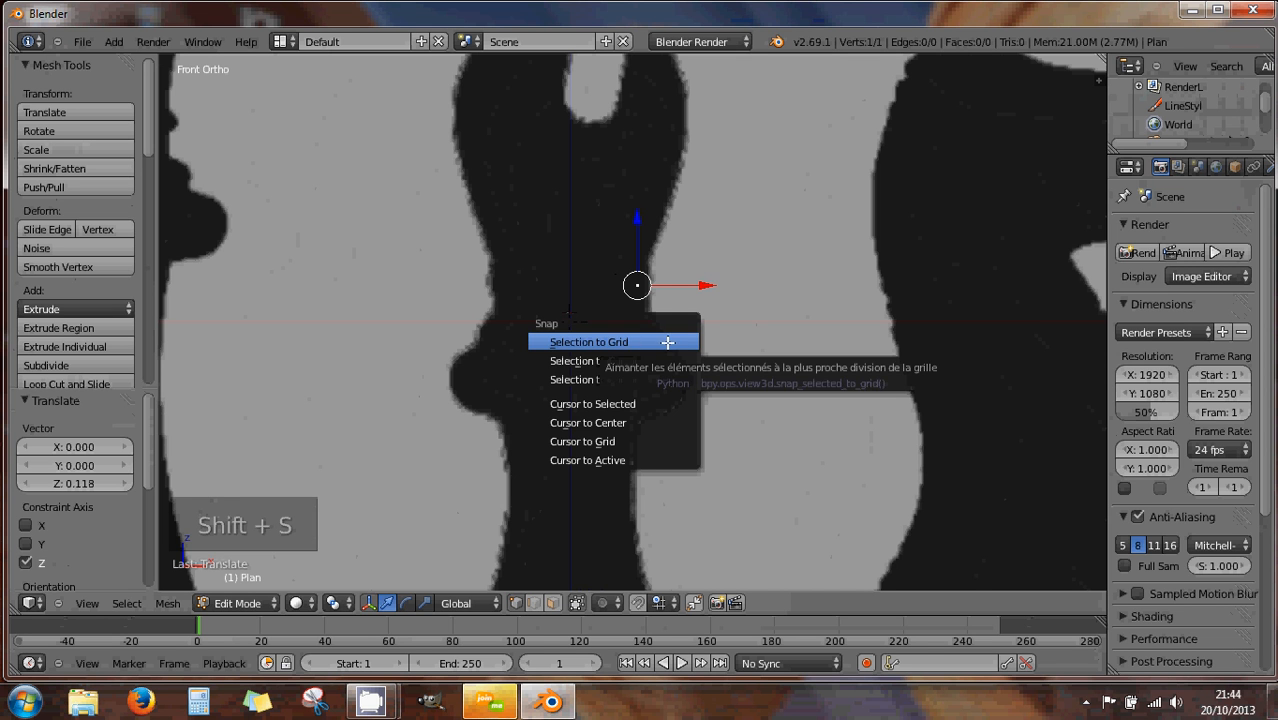
pyautogui.click(657, 425)
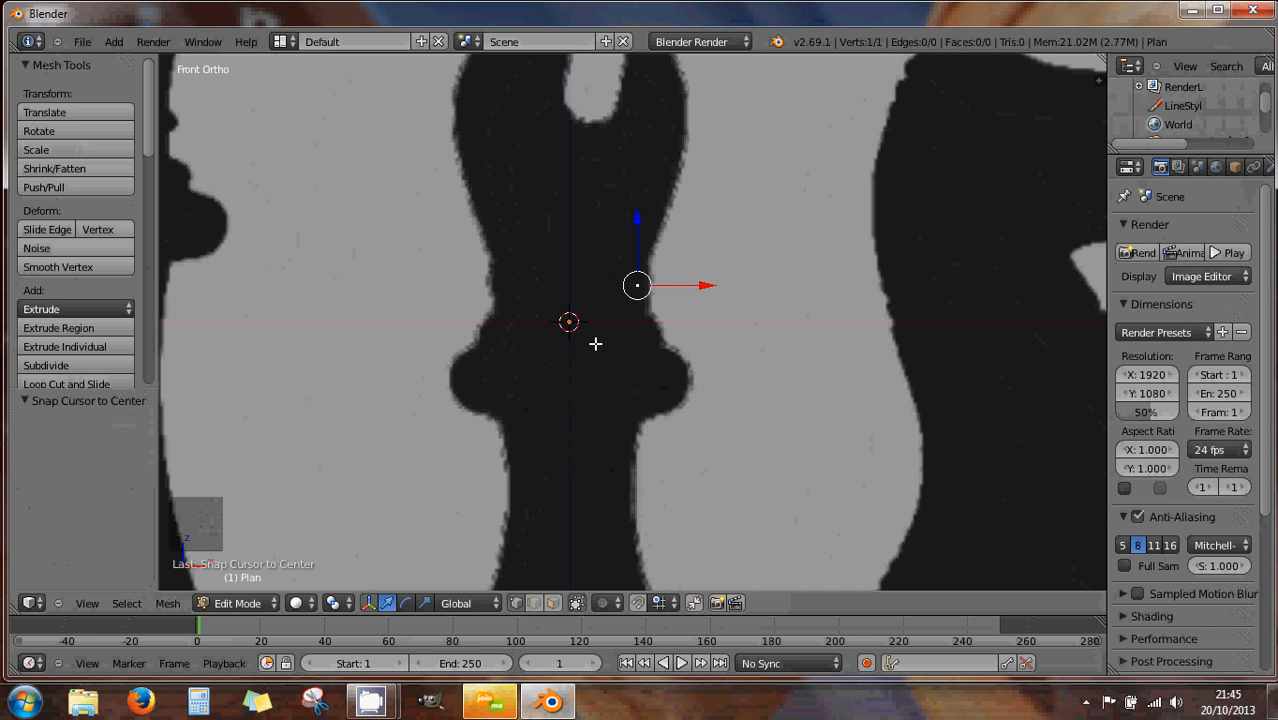
pyautogui.rightClick(640, 286)
pyautogui.hotkey('shift', 's')
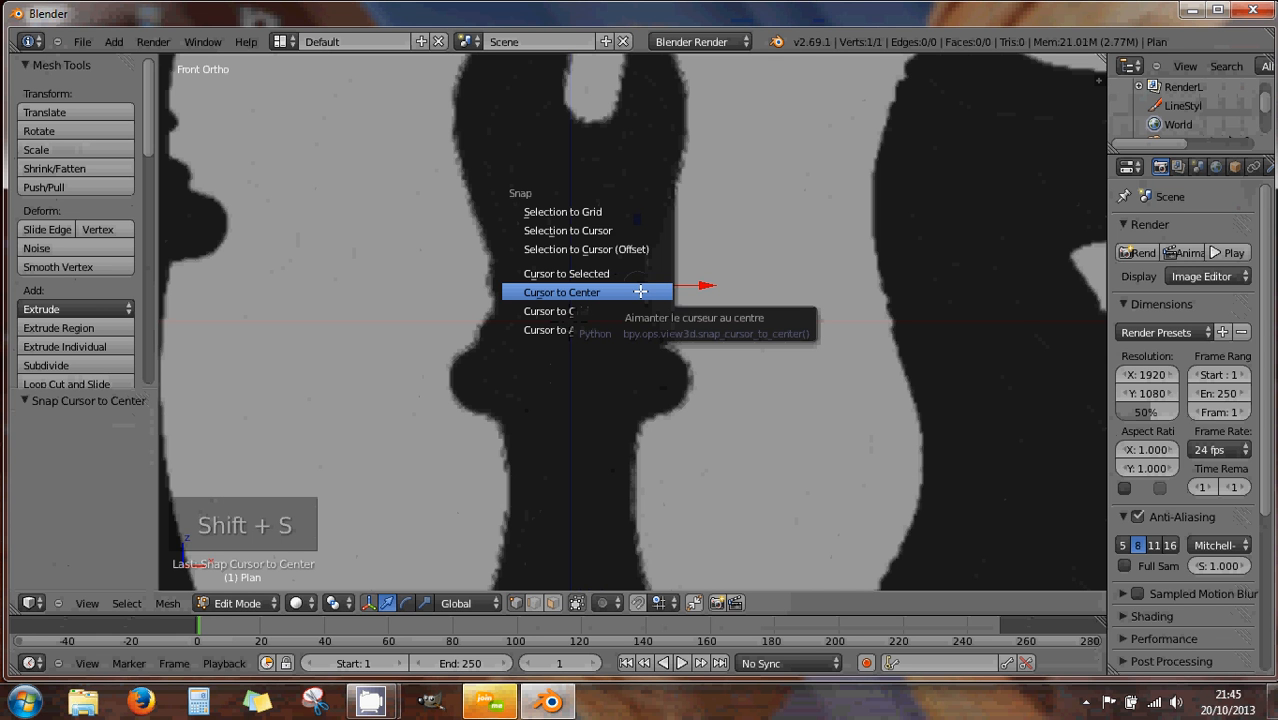
pyautogui.click(645, 231)
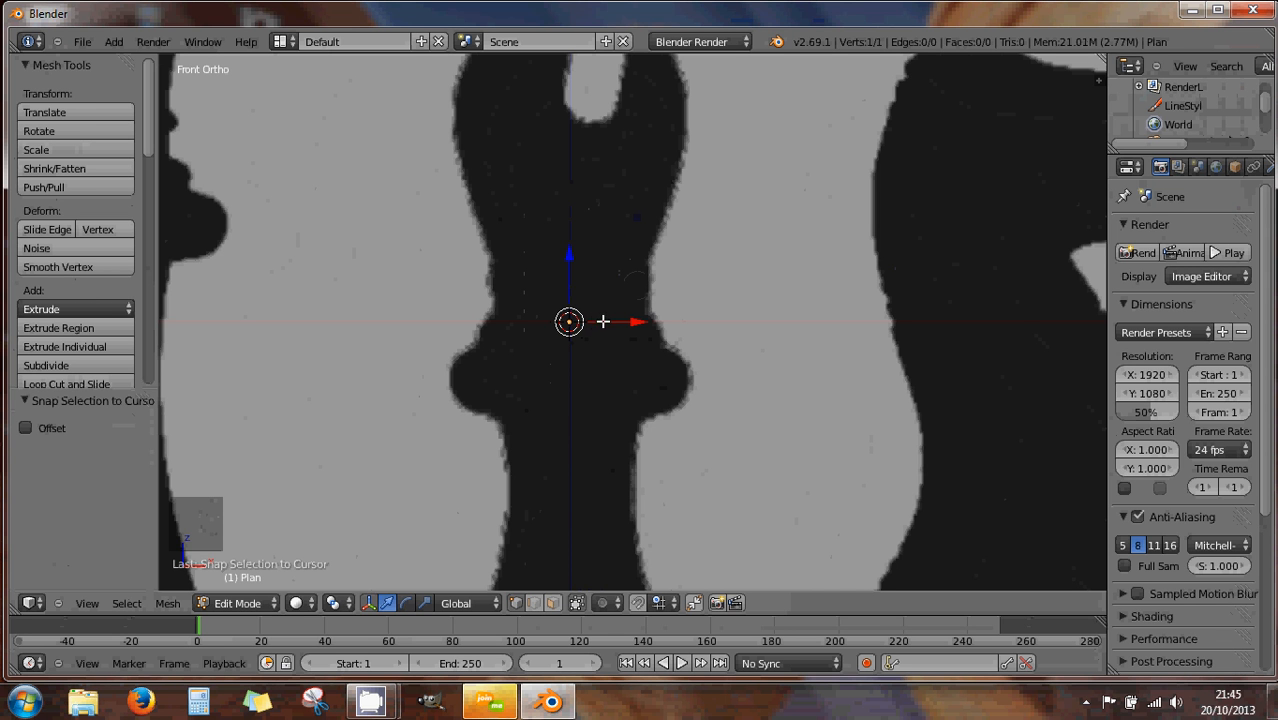
# Move the vertex away along X and 0.134 up along Z, and snap it back to the 3D cursor
pyautogui.click(636, 320)
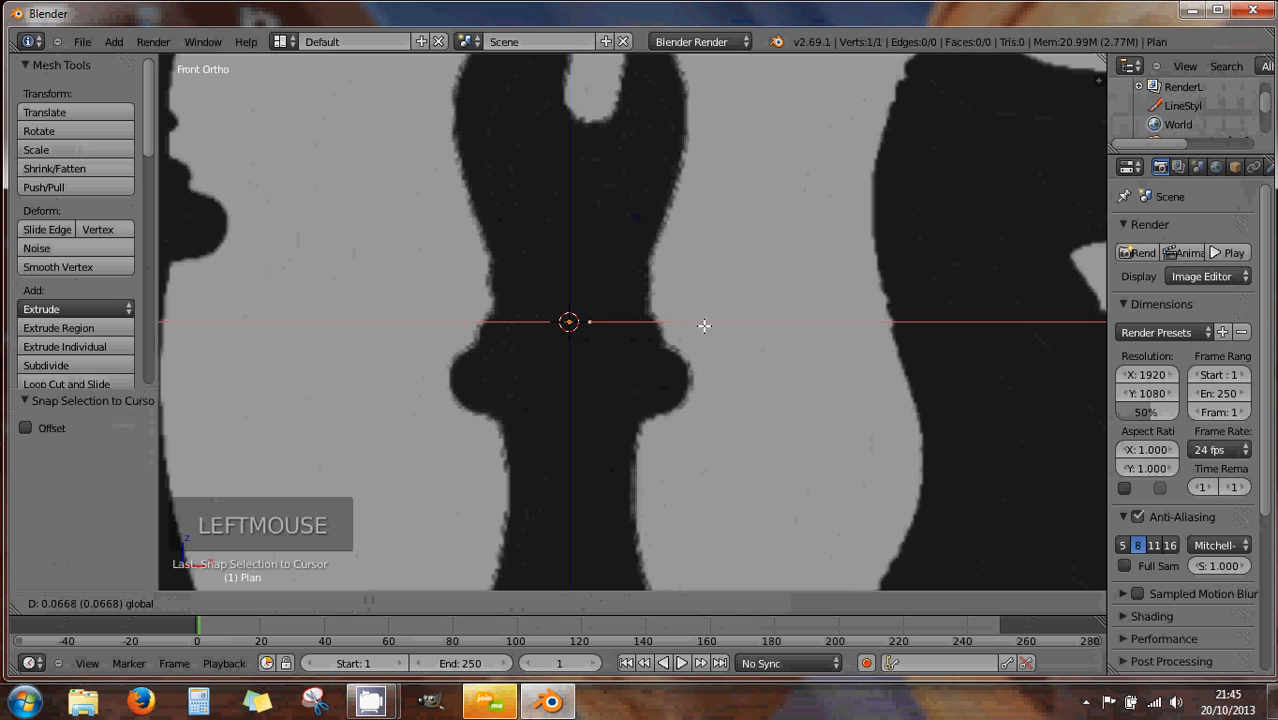
pyautogui.click(704, 322)
pyautogui.click(646, 214)
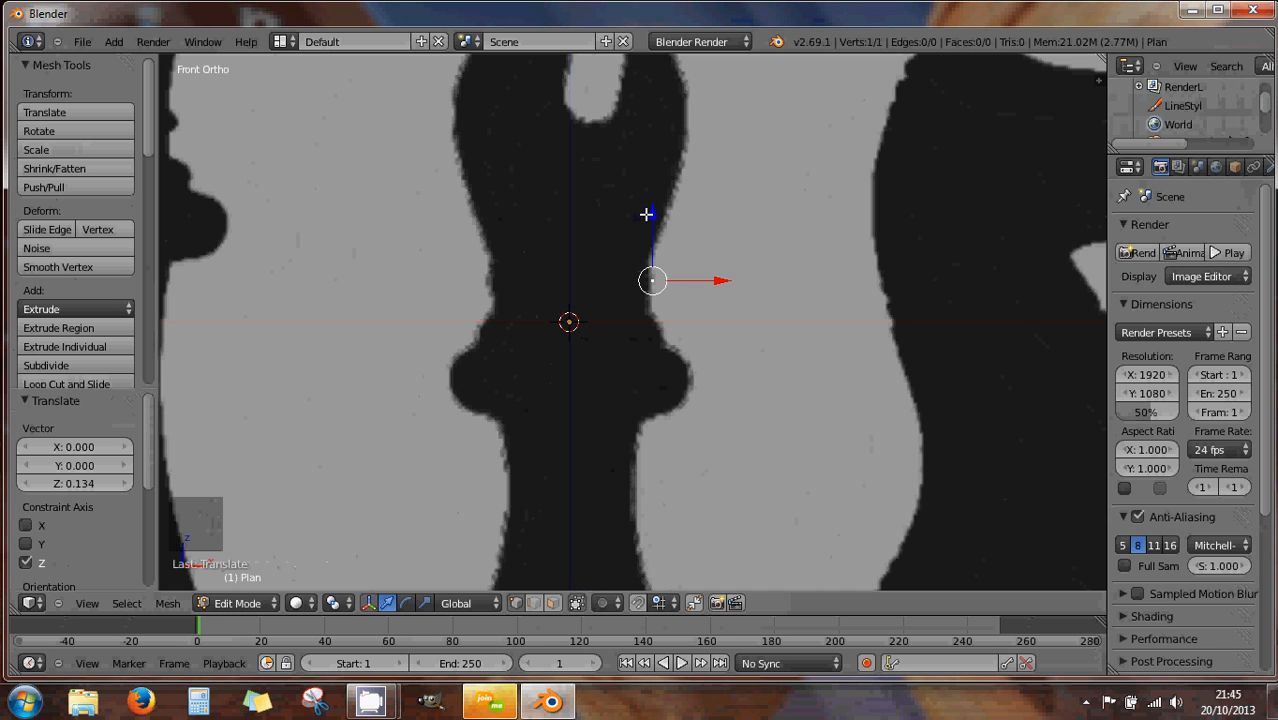
pyautogui.hotkey('alt', 'g')
pyautogui.hotkey('shift', 's')
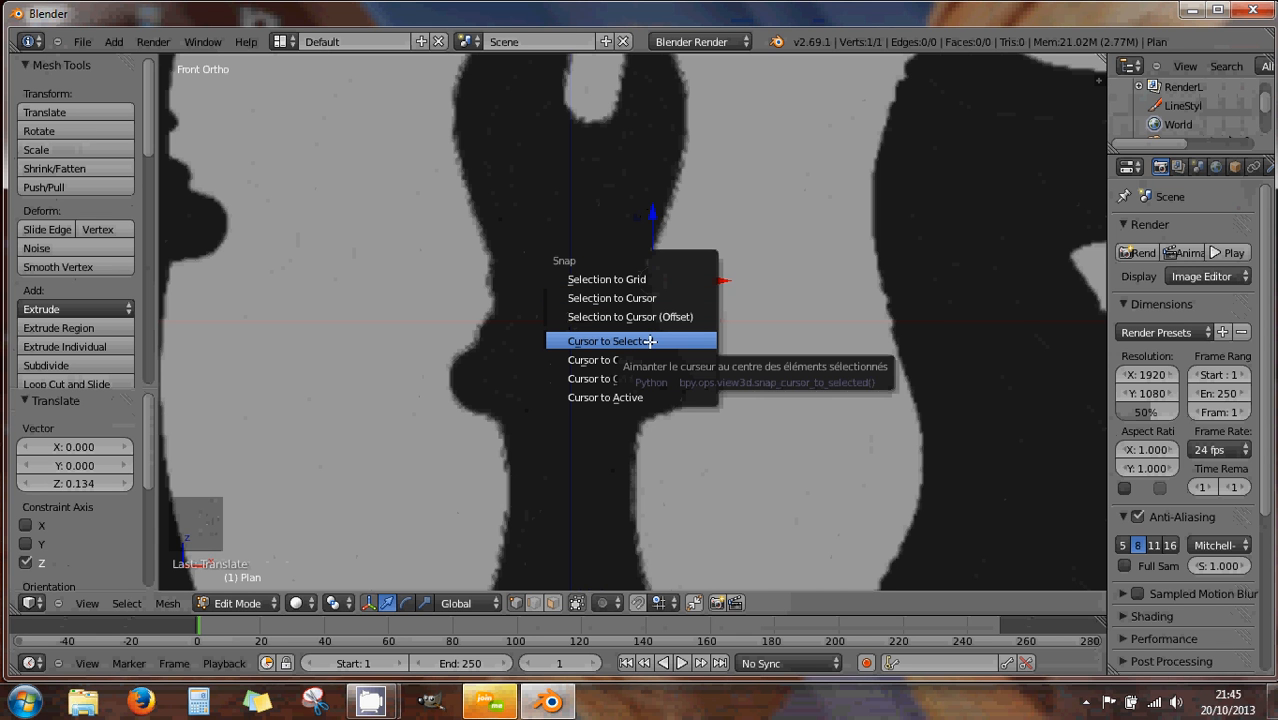
pyautogui.click(649, 298)
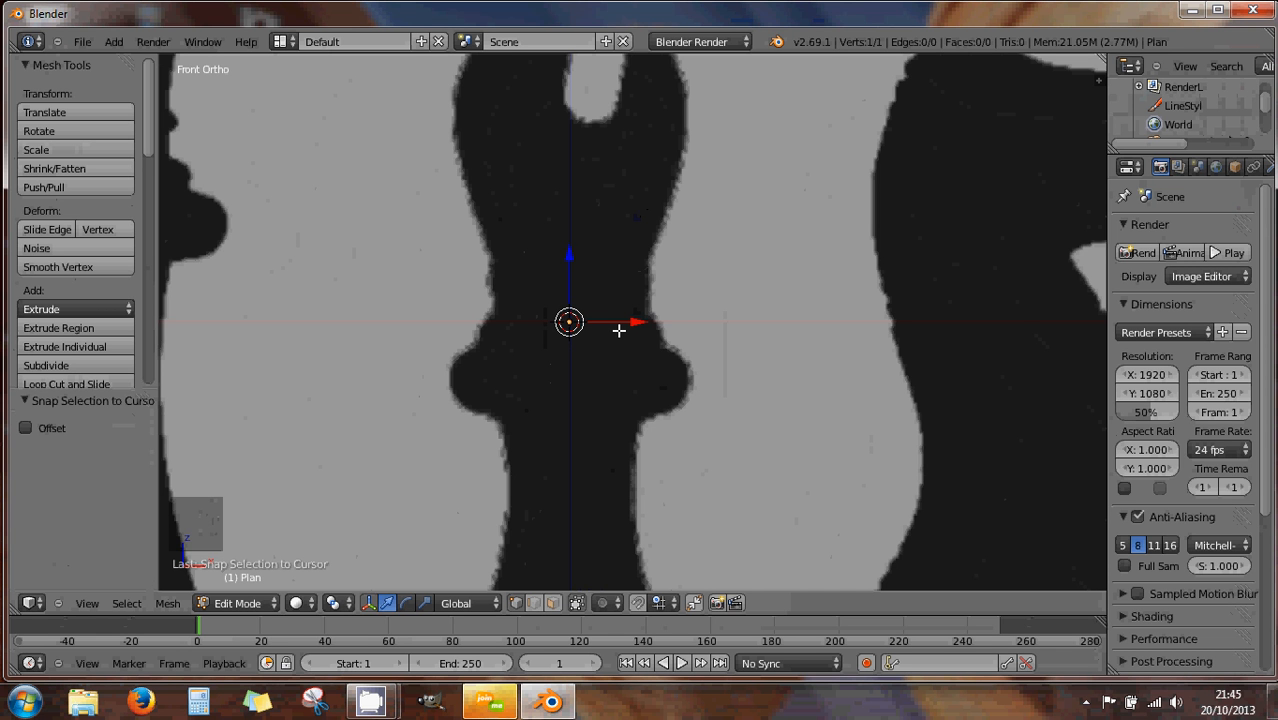
# Set the background image's Y offset to 3.900 so the bishop's base rests on the centre vertex
pyautogui.scroll(-3, 722, 308)
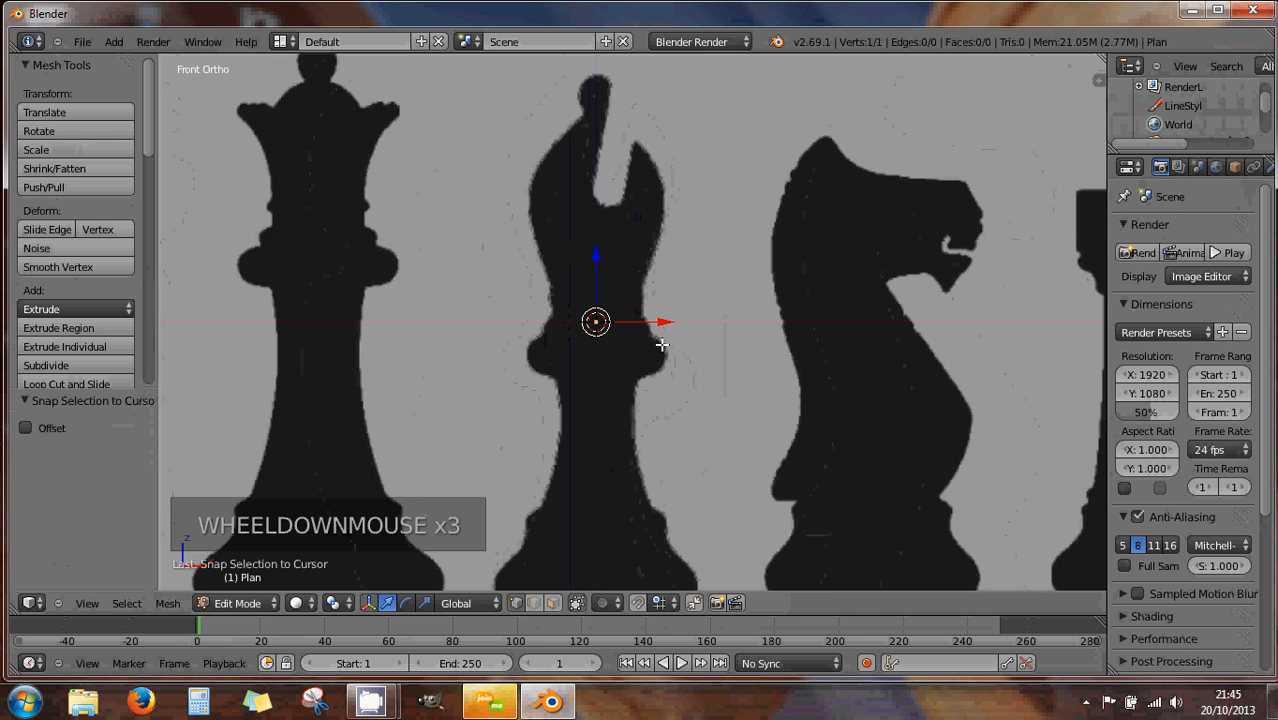
pyautogui.scroll(-2, 662, 345)
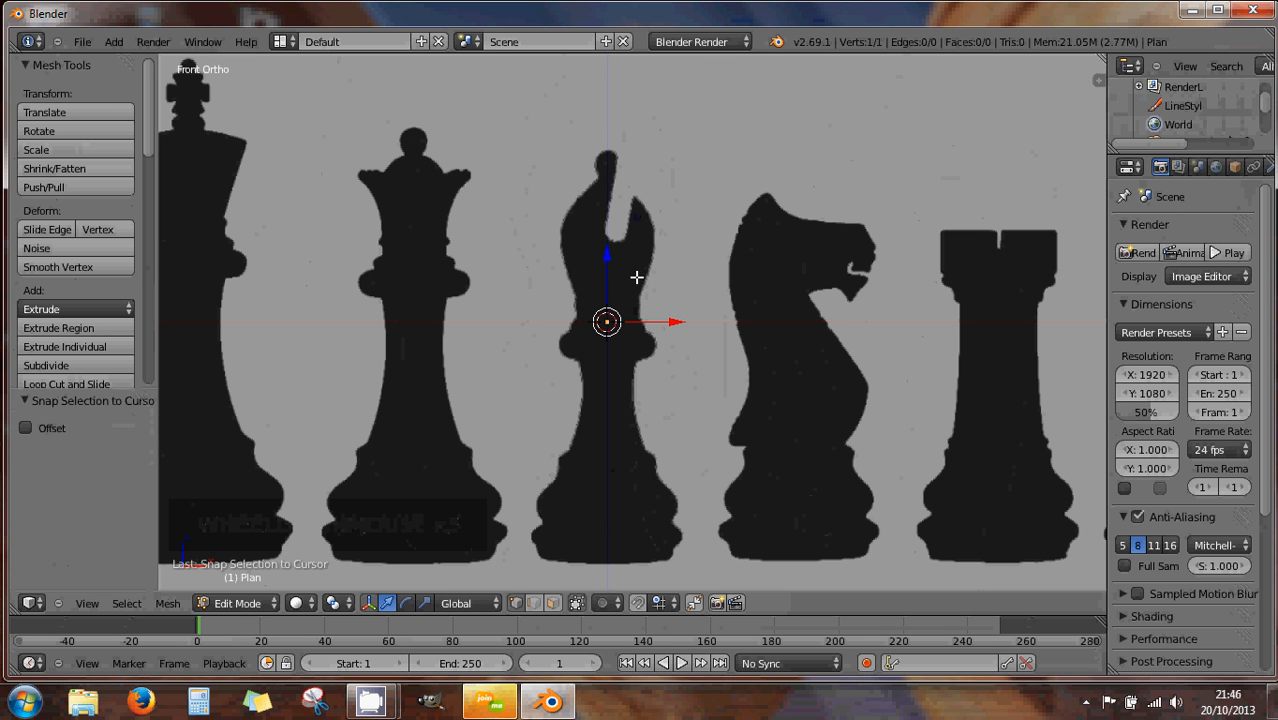
pyautogui.scroll(-1, 673, 428)
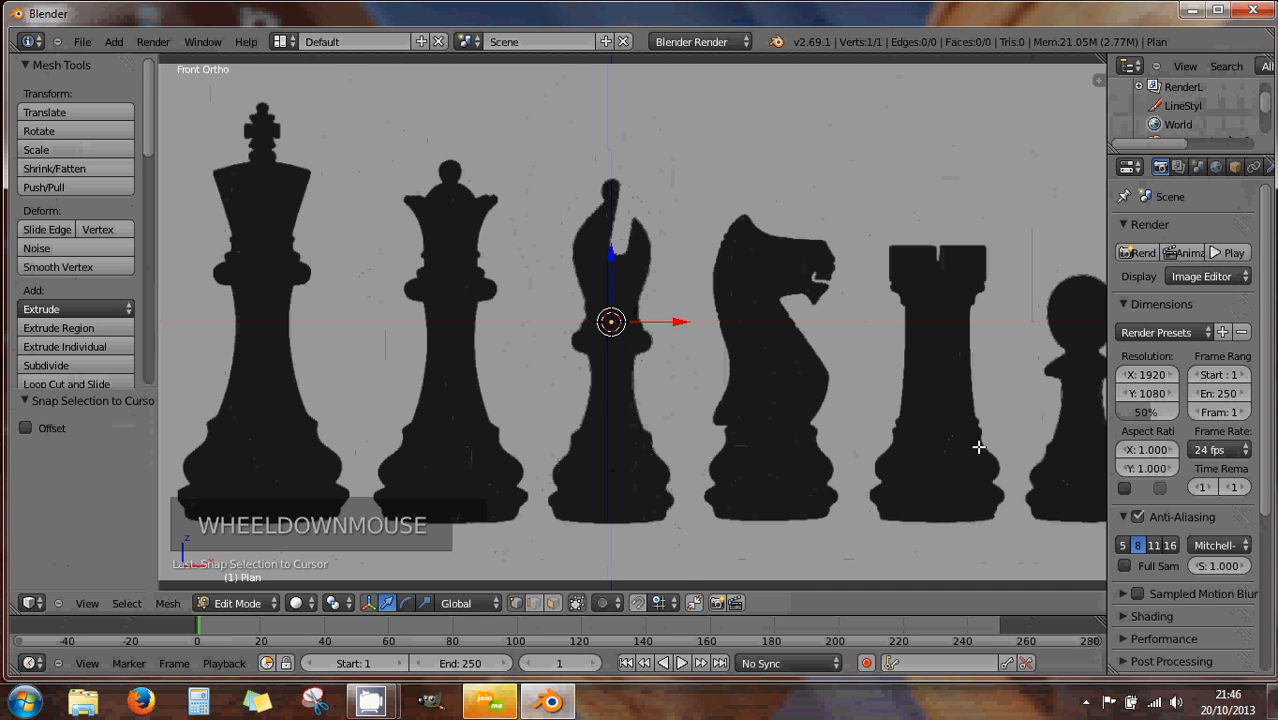
pyautogui.click(1097, 83)
pyautogui.scroll(-3, 1030, 411)
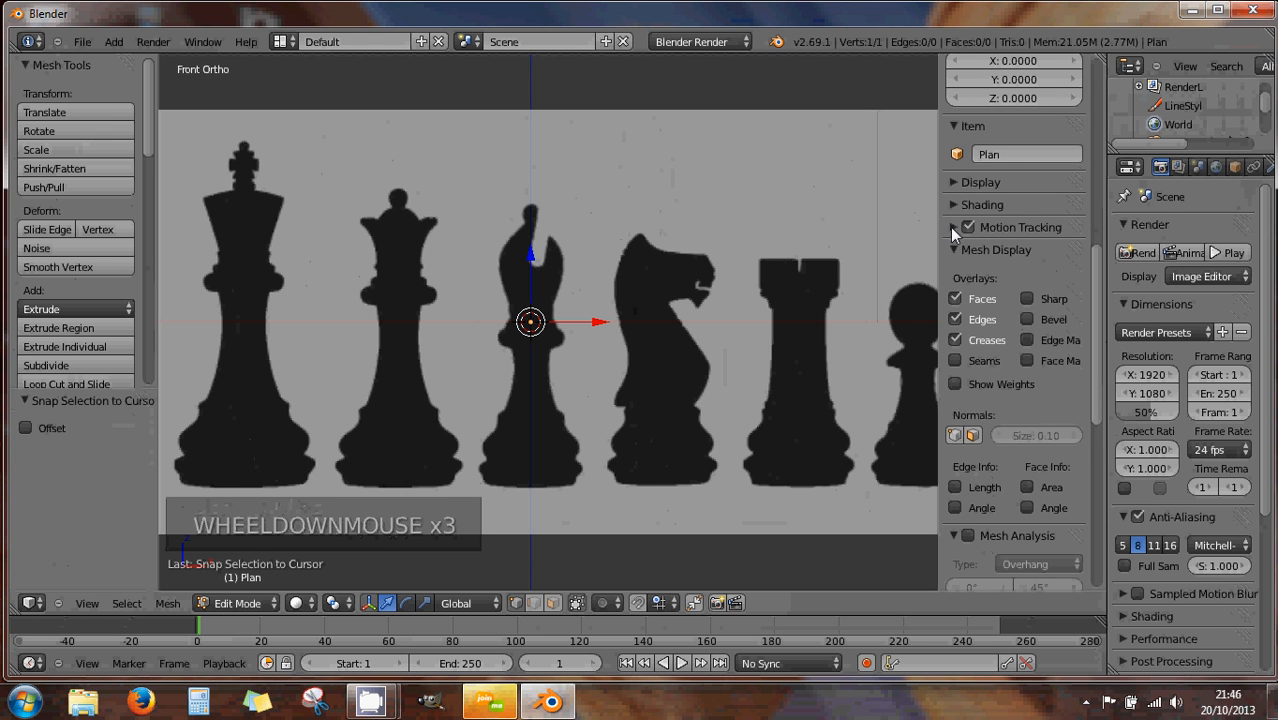
pyautogui.click(953, 228)
pyautogui.click(955, 230)
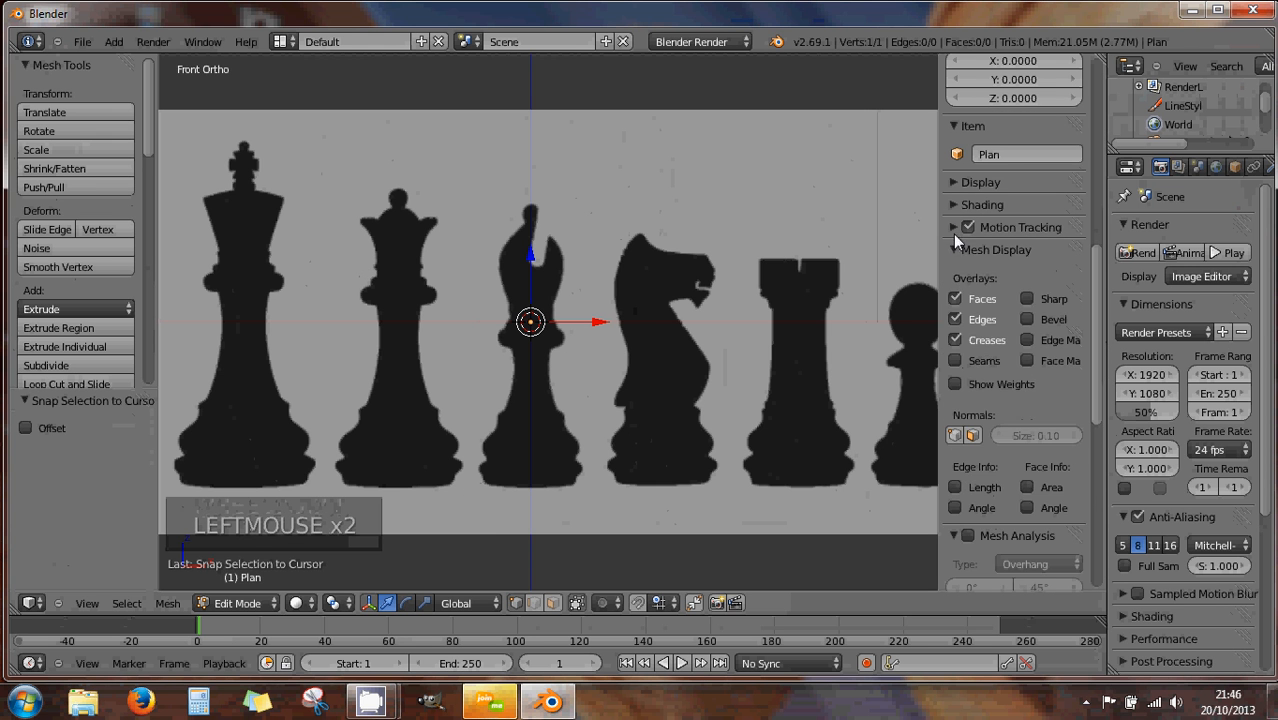
pyautogui.click(955, 251)
pyautogui.click(952, 271)
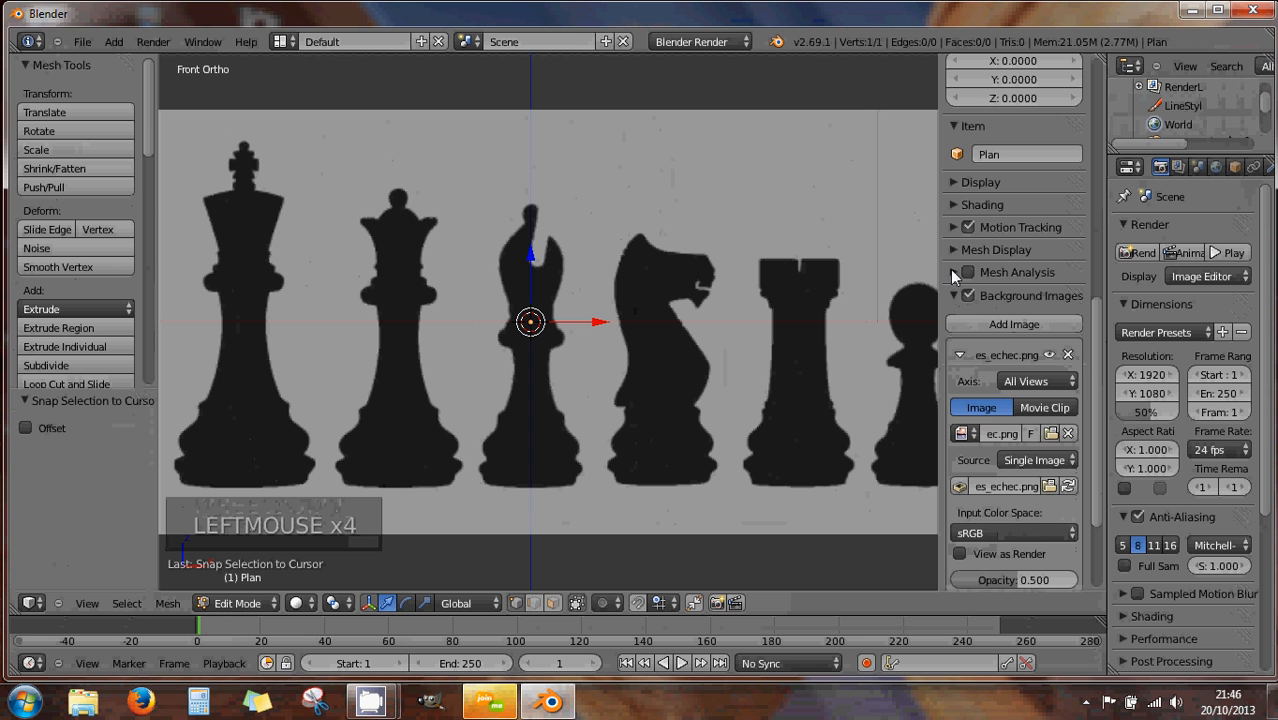
pyautogui.scroll(-2, 1000, 460)
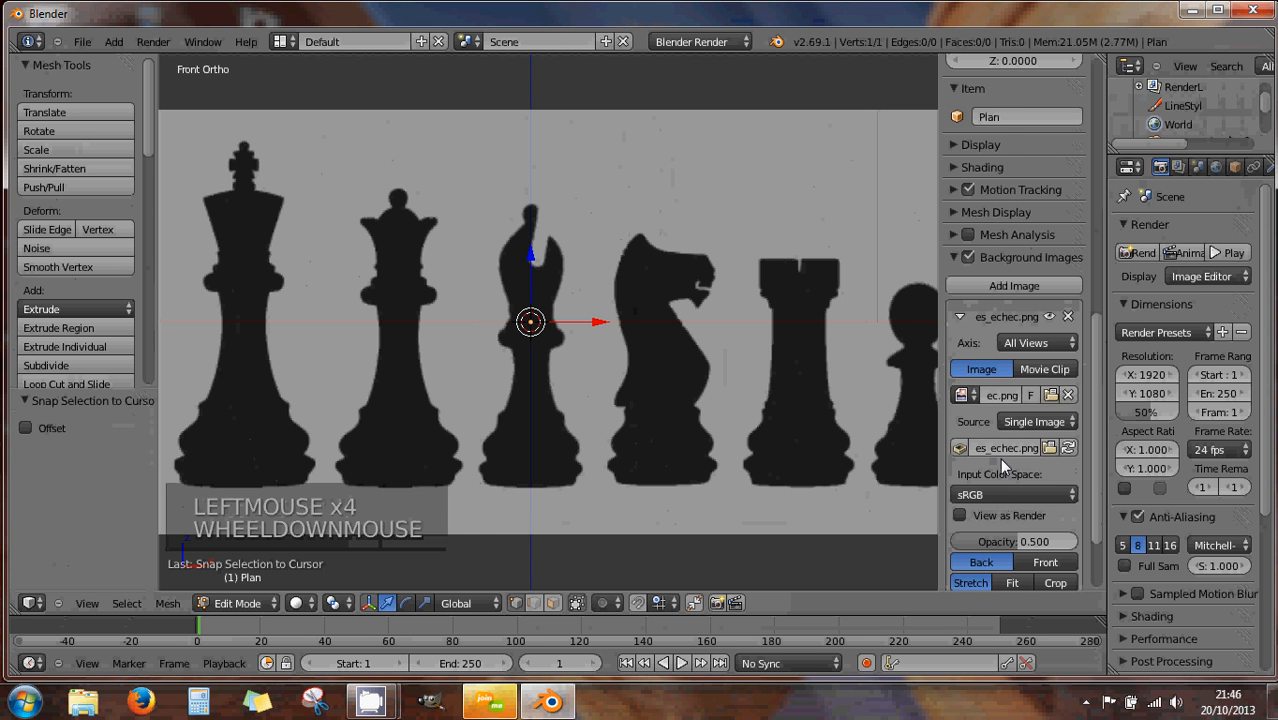
pyautogui.scroll(-2, 1001, 460)
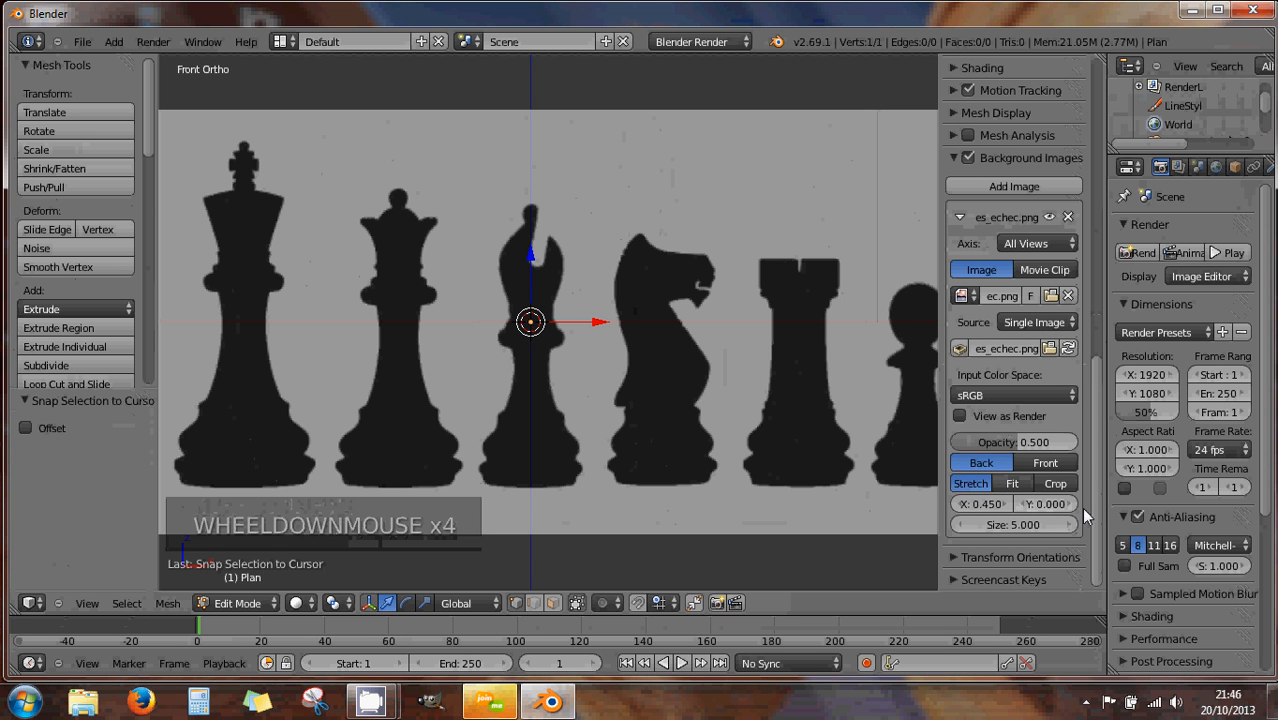
pyautogui.moveTo(1072, 508); pyautogui.dragTo(1108, 505)
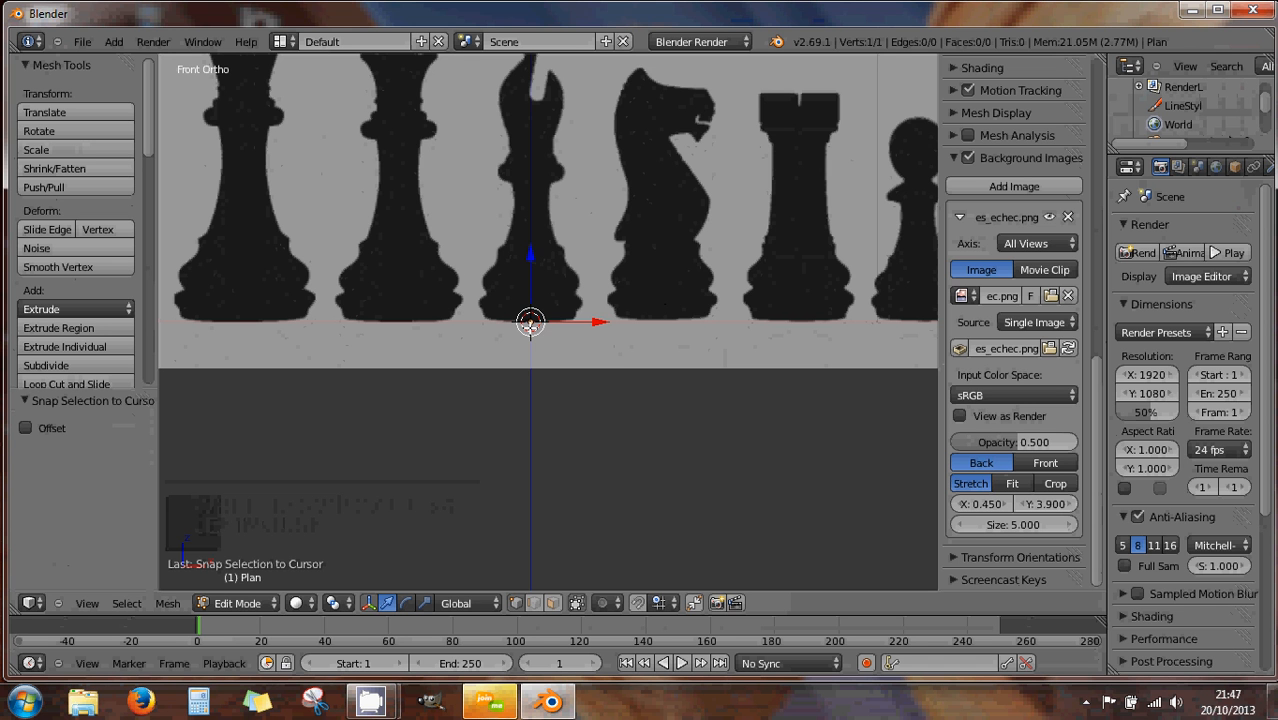
# Extrude a new vertex from the centre vertex to the lower right edge of the bishop's base
pyautogui.scroll(2, 647, 351)
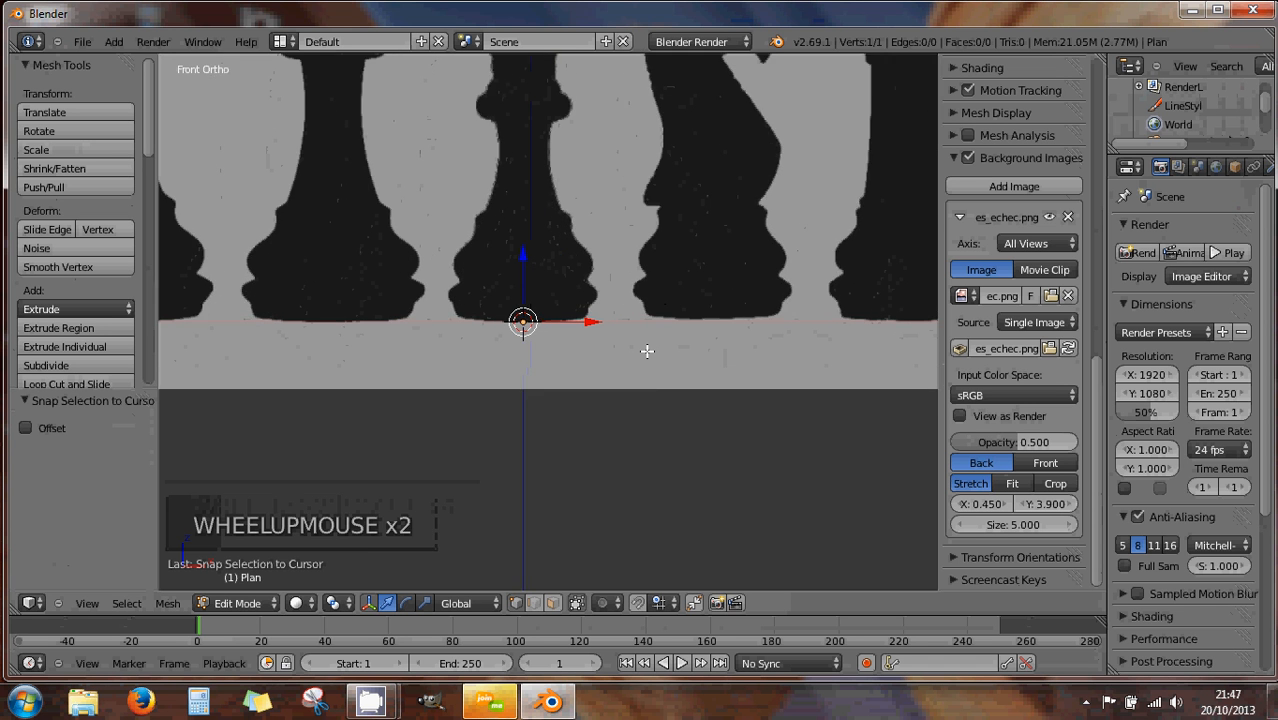
pyautogui.scroll(-2, 647, 349)
pyautogui.scroll(-1, 586, 330)
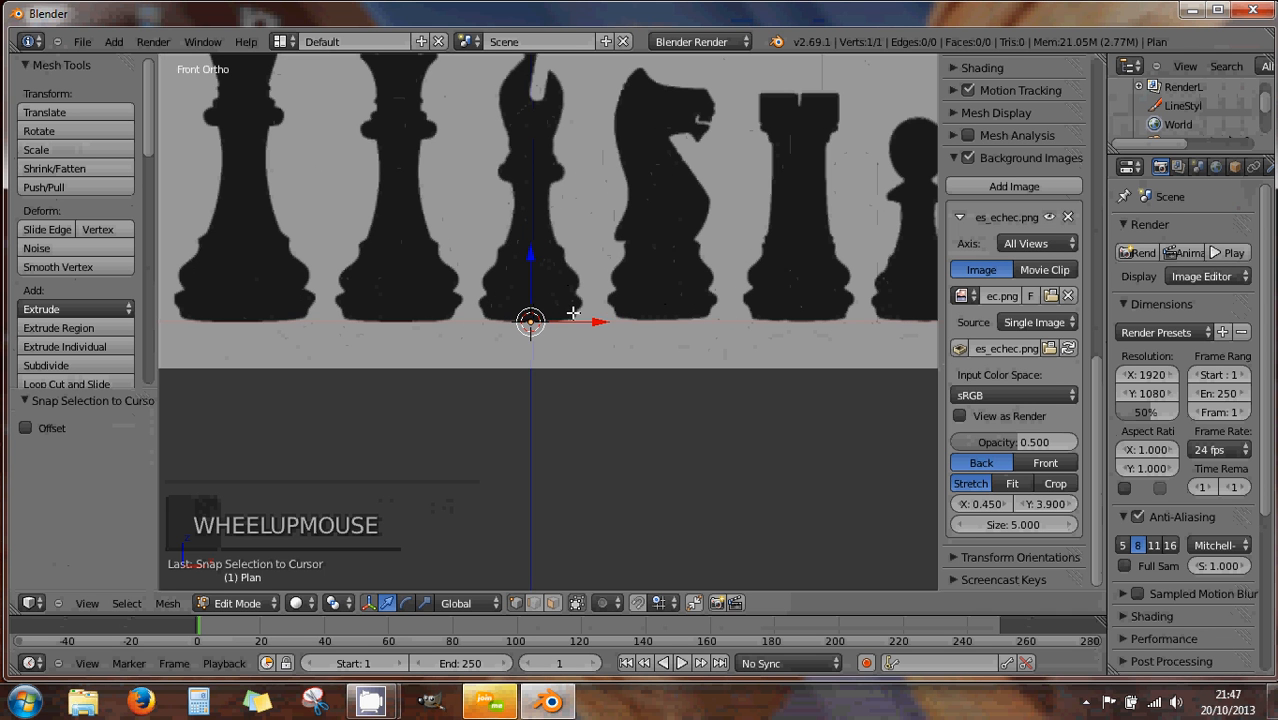
pyautogui.scroll(1, 570, 300)
pyautogui.keyDown('shift'); pyautogui.moveTo(570, 252); pyautogui.dragTo(570, 357, button='middle'); pyautogui.keyUp('shift')
pyautogui.scroll(2, 567, 345)
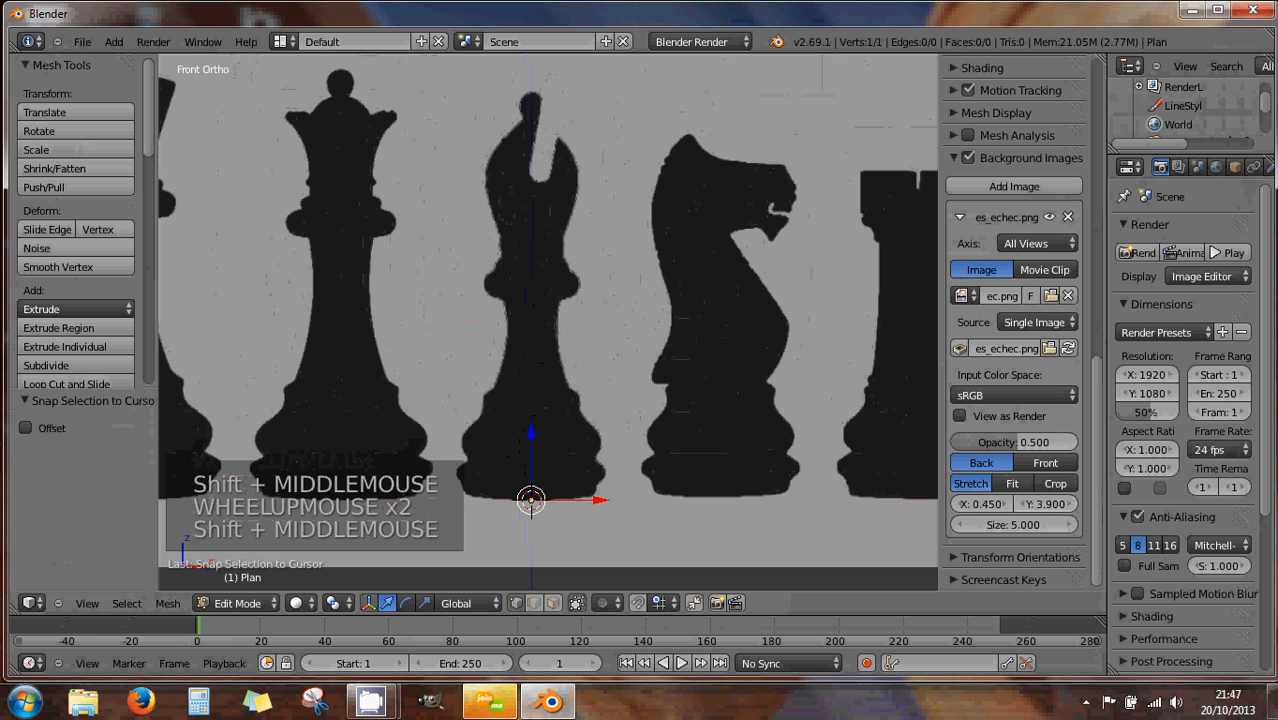
pyautogui.keyDown('ctrl'); pyautogui.click(595, 495); pyautogui.keyUp('ctrl')
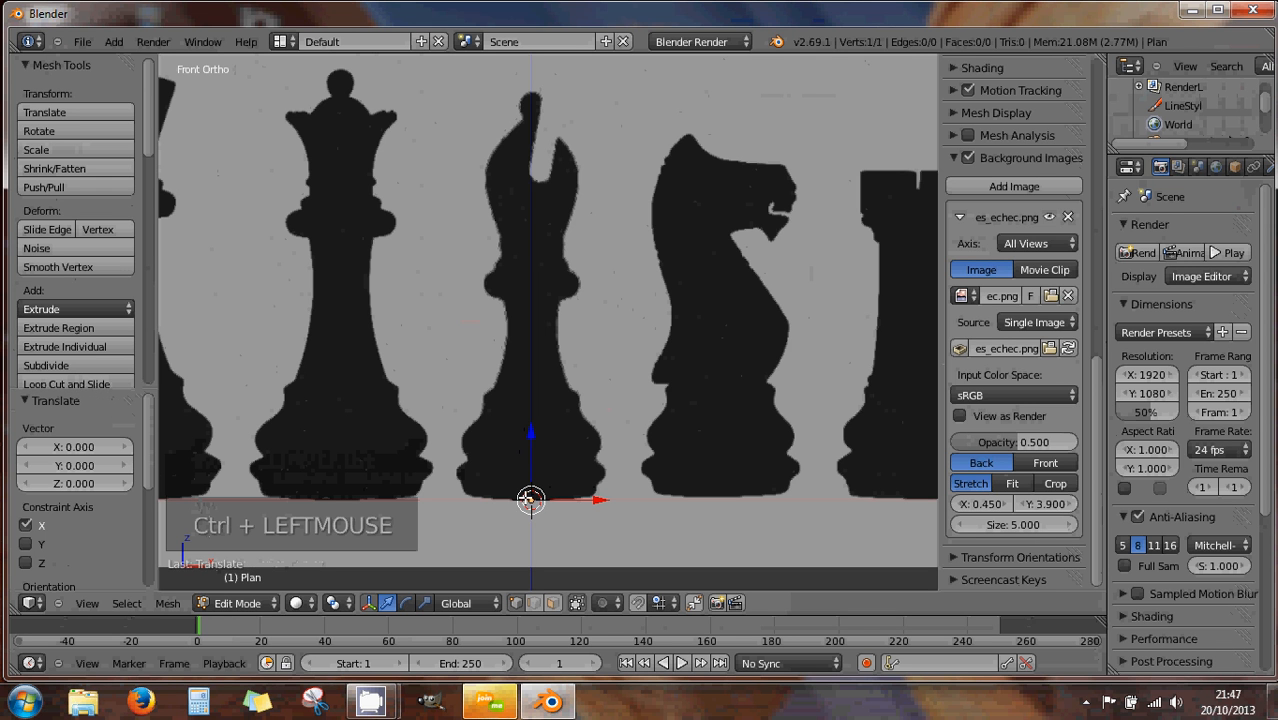
pyautogui.keyDown('ctrl'); pyautogui.click(598, 483); pyautogui.keyUp('ctrl')
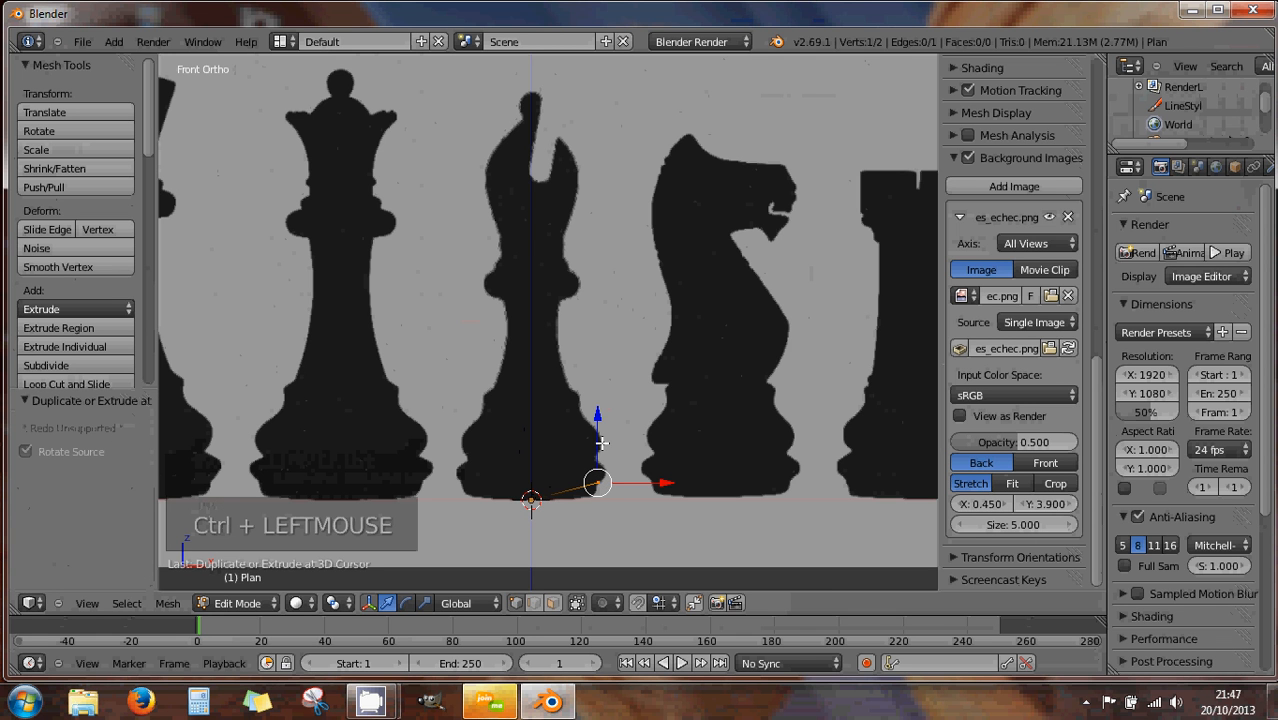
# Move the new vertex along Z and X to the bottom right corner of the base, level with the centre vertex
pyautogui.moveTo(597, 414); pyautogui.dragTo(596, 428)
pyautogui.moveTo(662, 495); pyautogui.dragTo(658, 499)
pyautogui.moveTo(591, 432); pyautogui.dragTo(596, 440)
pyautogui.moveTo(658, 501); pyautogui.dragTo(660, 500)
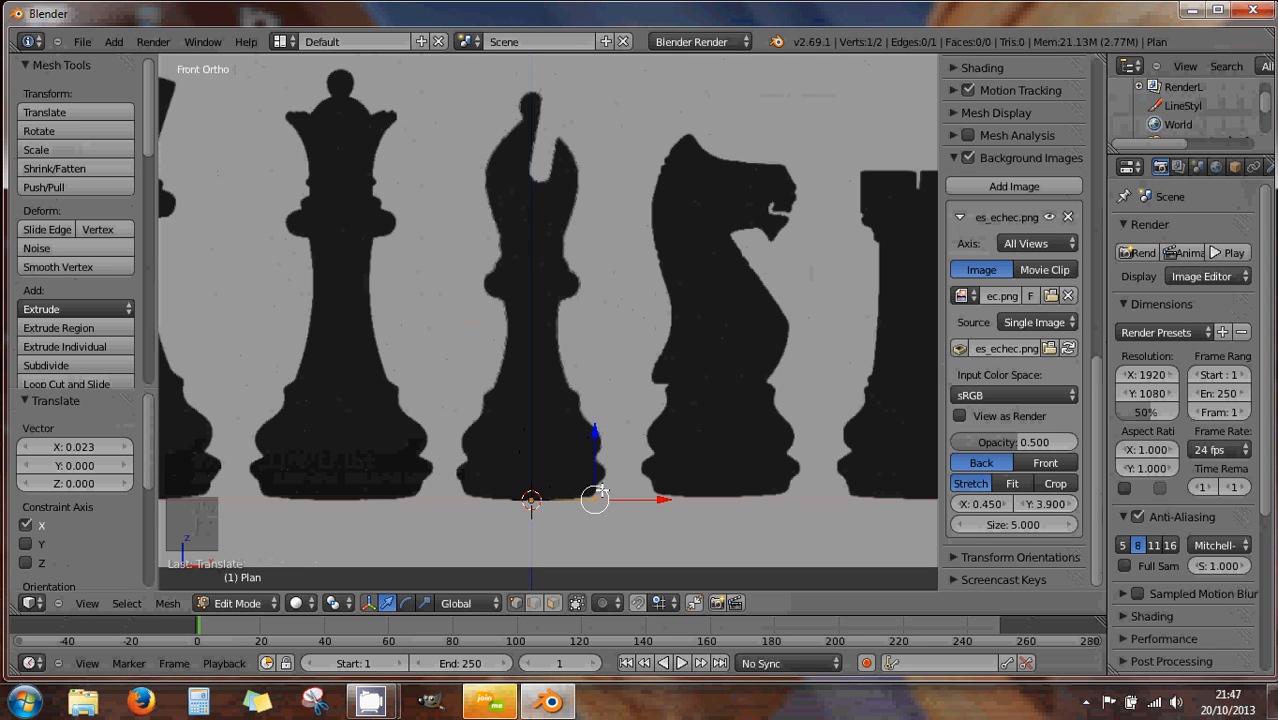
# Extrude three more vertices up the right outline of the base's lowest rim
pyautogui.press('e')
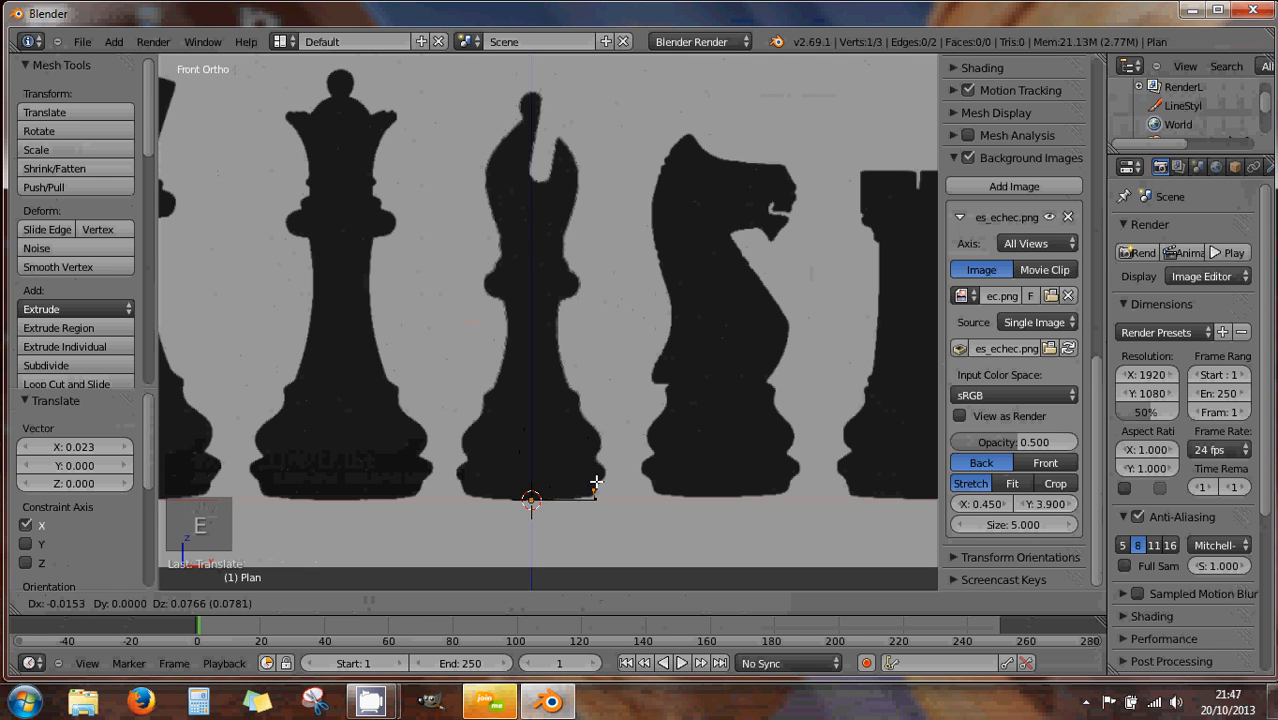
pyautogui.click(600, 478)
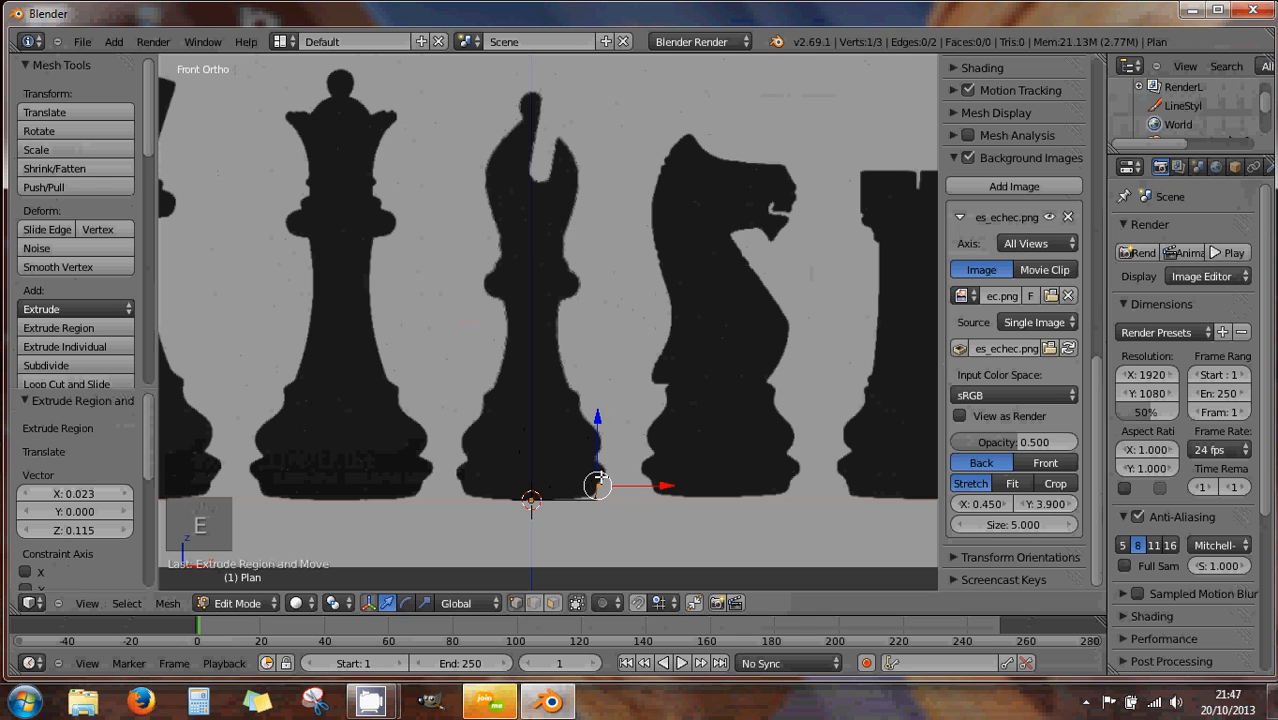
pyautogui.press('e')
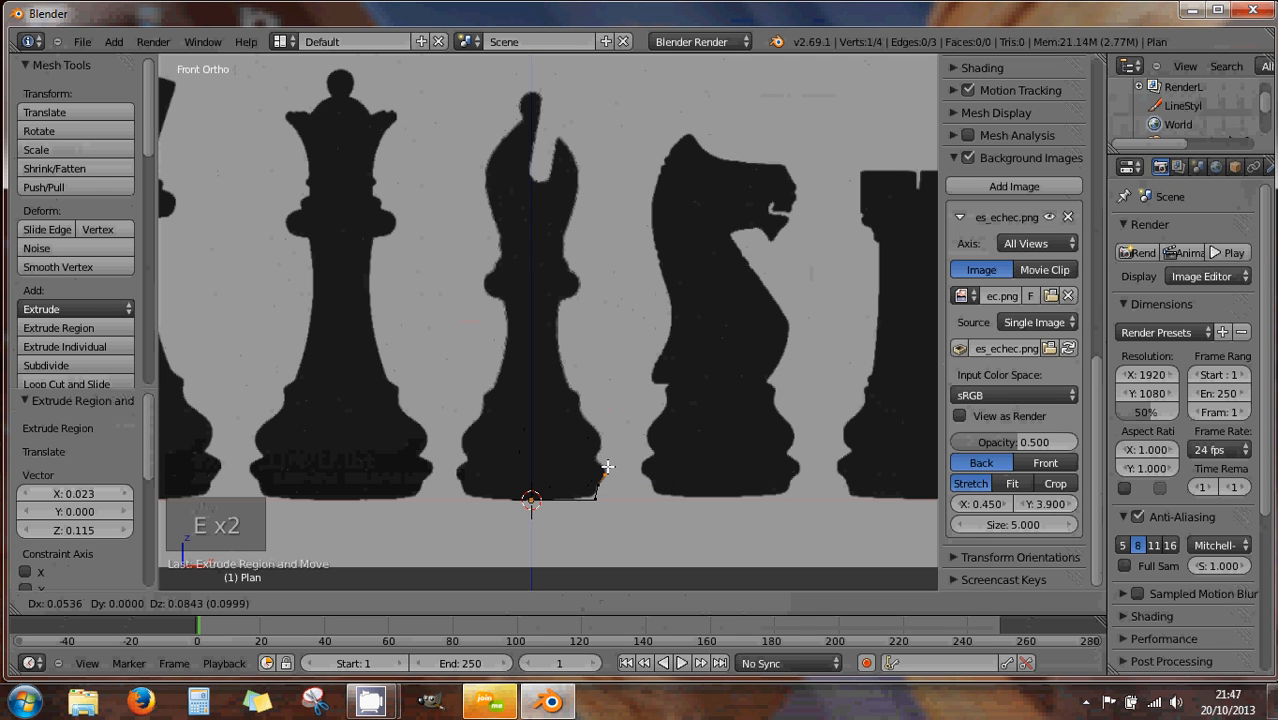
pyautogui.click(608, 467)
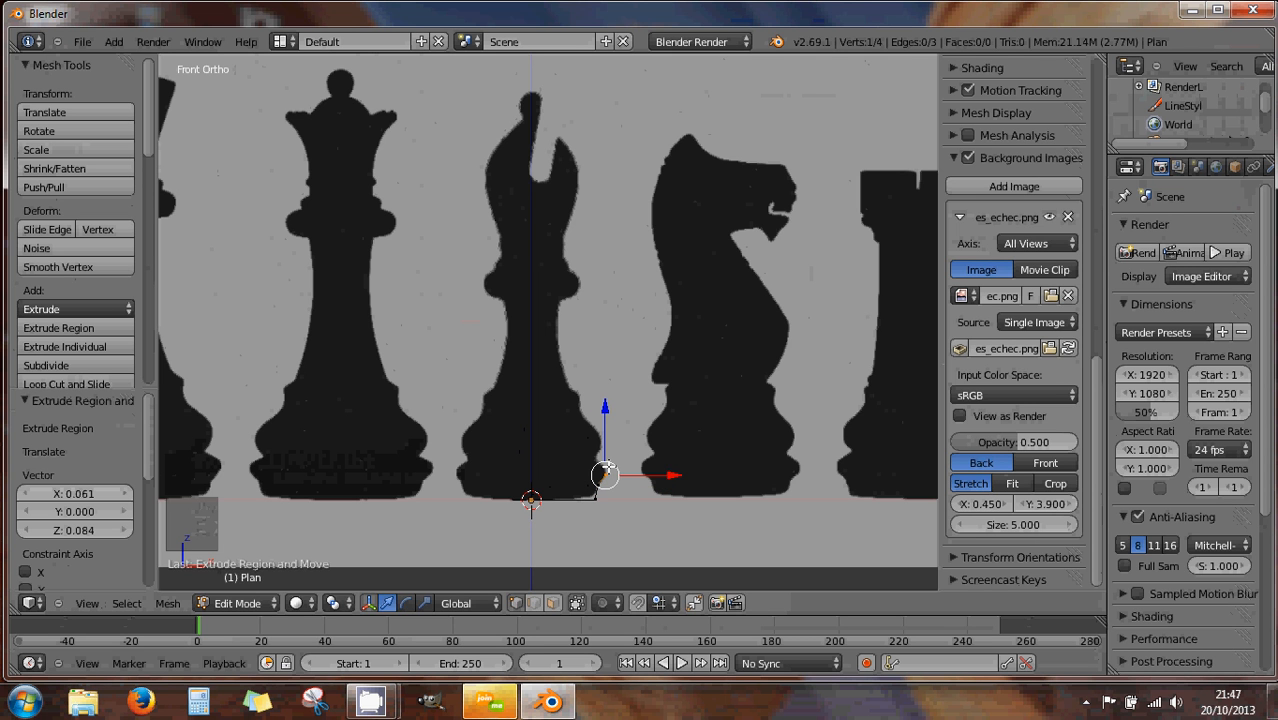
pyautogui.press('e')
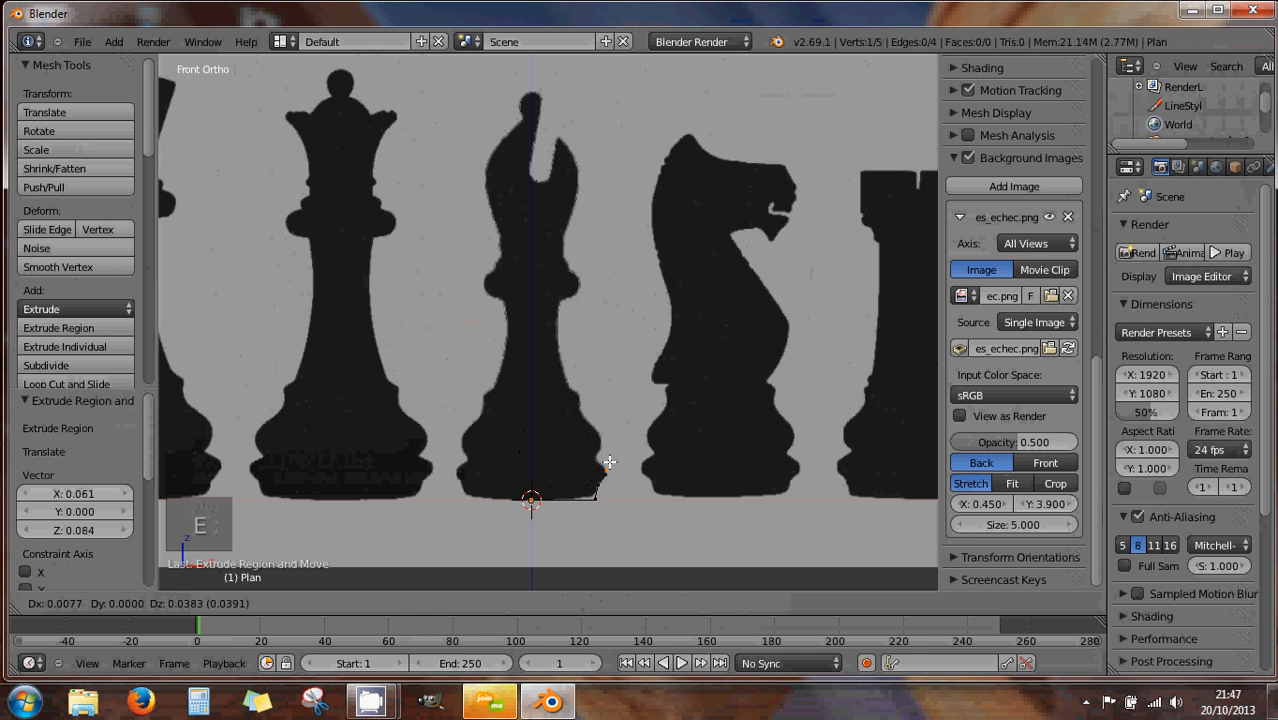
pyautogui.click(609, 462)
# Move the last vertex -0.012 along X onto the outermost edge of the base's lowest rim
pyautogui.scroll(3, 609, 465)
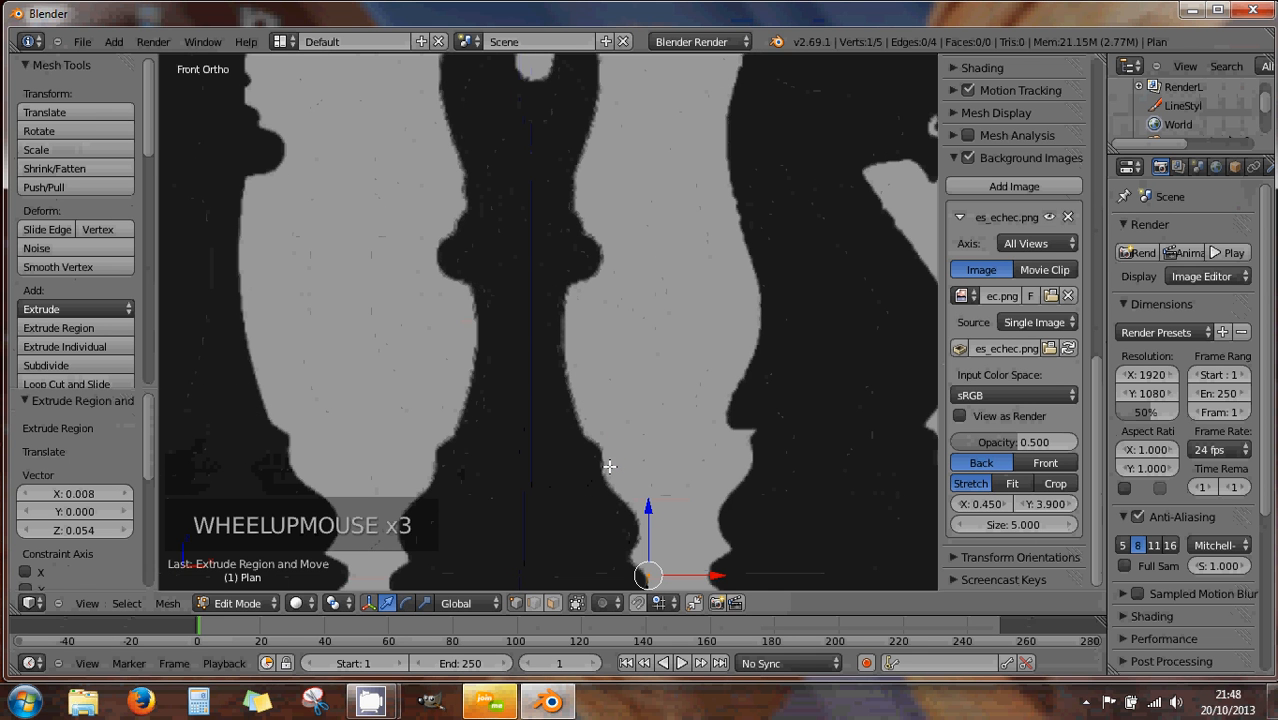
pyautogui.keyDown('shift'); pyautogui.moveTo(614, 479); pyautogui.dragTo(578, 292, button='middle'); pyautogui.keyUp('shift')
pyautogui.scroll(2, 600, 365)
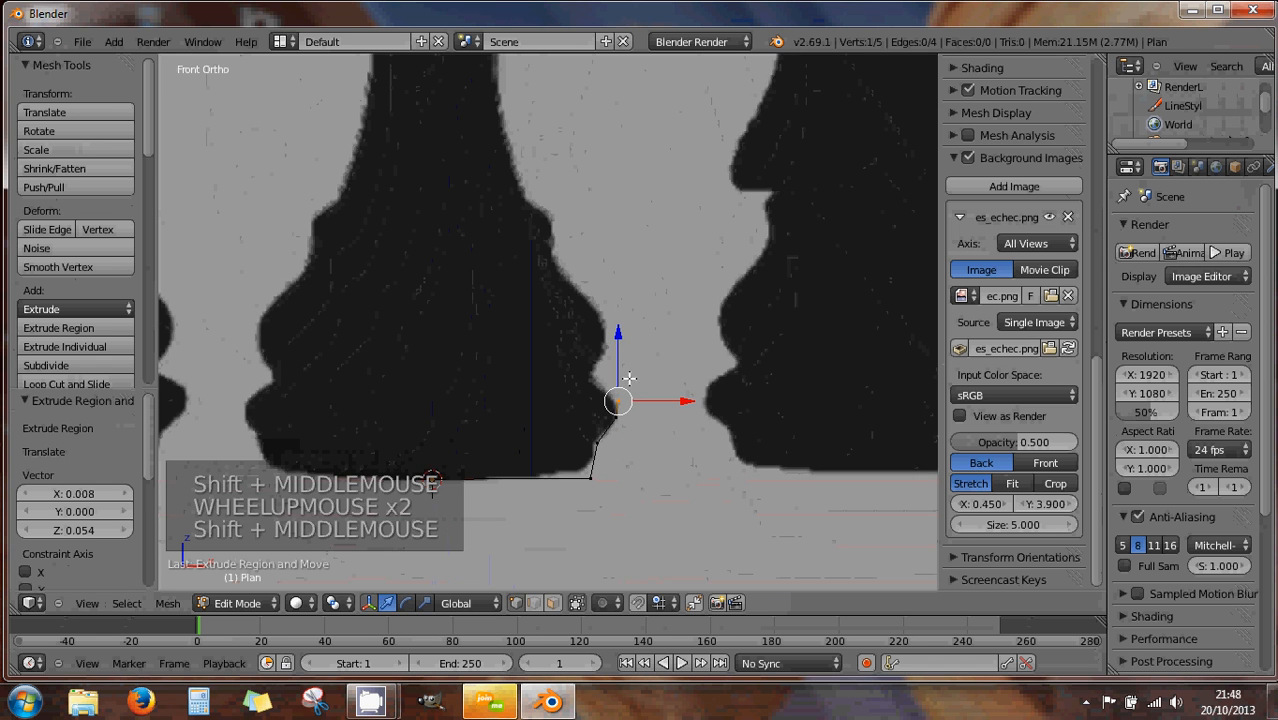
pyautogui.click(680, 401)
pyautogui.moveTo(680, 401); pyautogui.dragTo(676, 401)
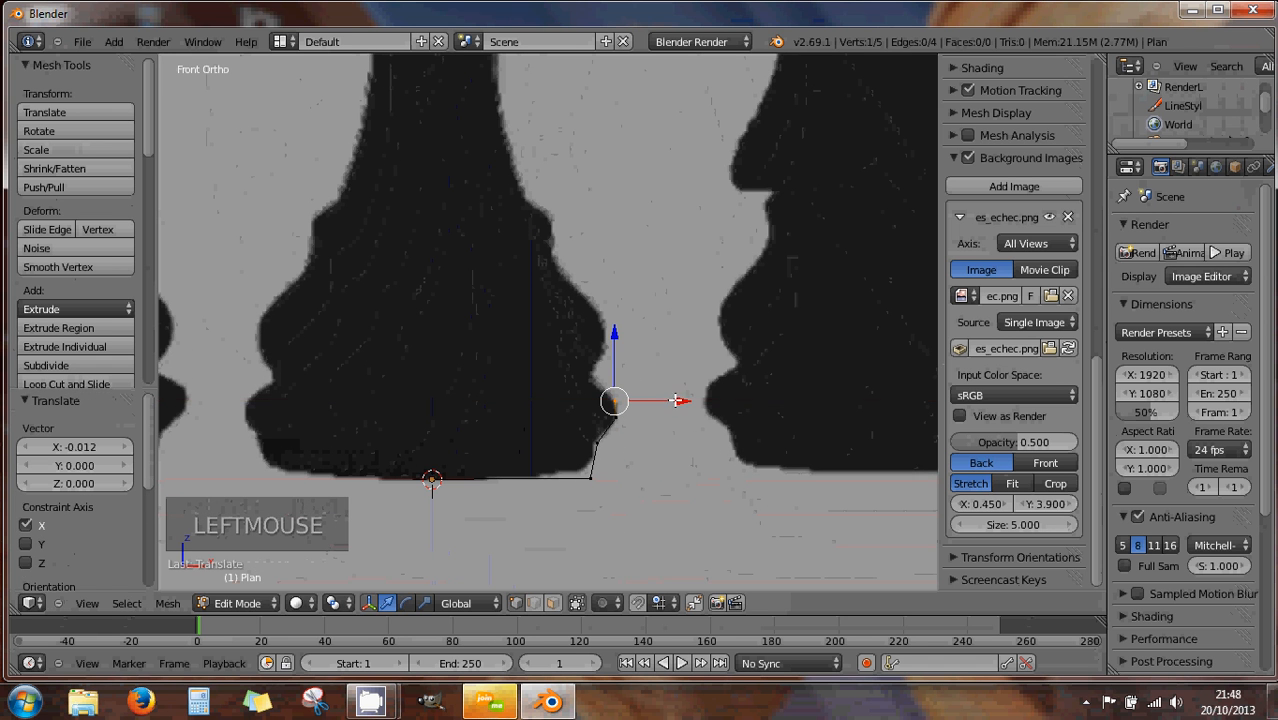
# Extrude four more vertices along the base's right outline, from the notch above the lowest rim to below the upper ledge
pyautogui.keyDown('ctrl'); pyautogui.click(592, 376); pyautogui.keyUp('ctrl')
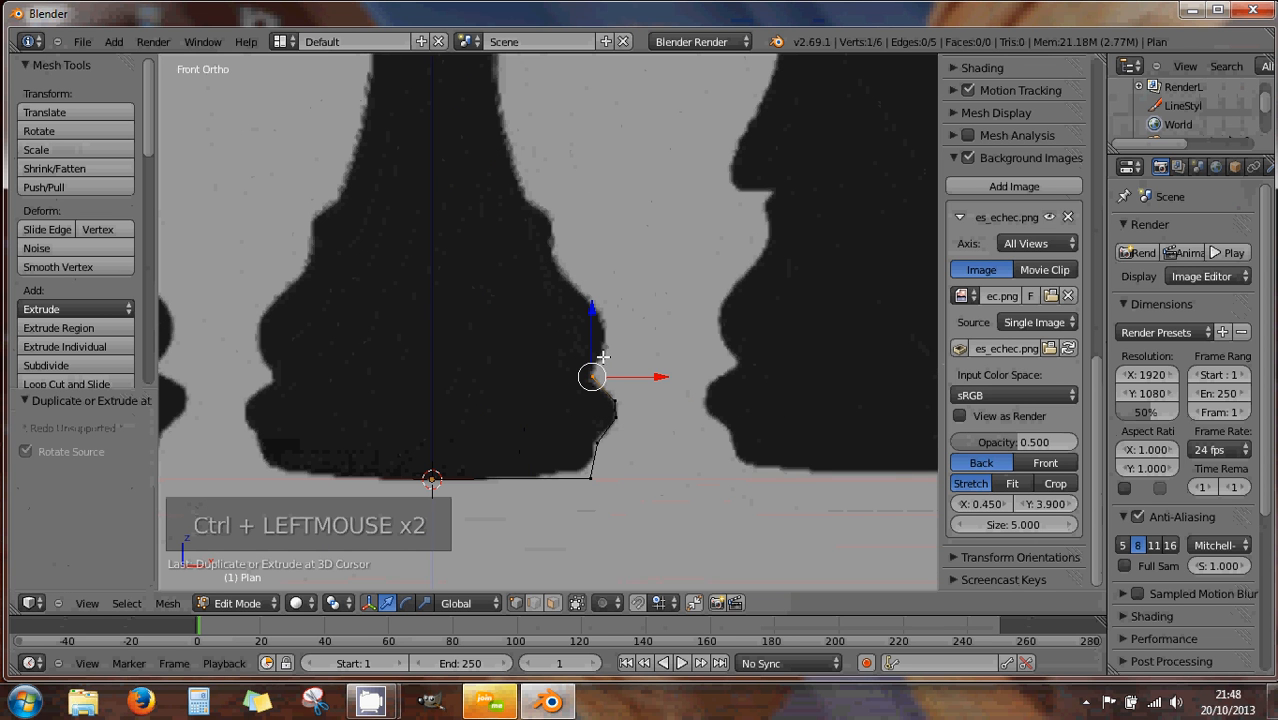
pyautogui.keyDown('ctrl'); pyautogui.click(604, 336); pyautogui.keyUp('ctrl')
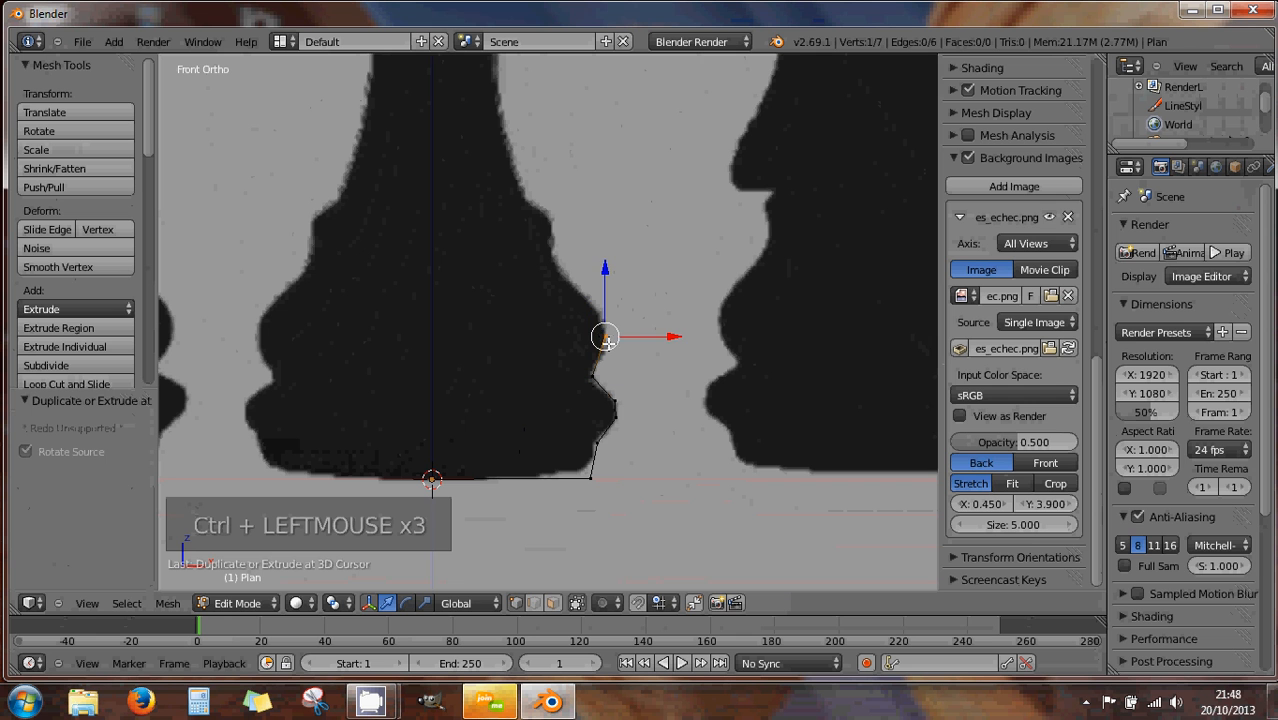
pyautogui.keyDown('ctrl'); pyautogui.click(596, 315); pyautogui.keyUp('ctrl')
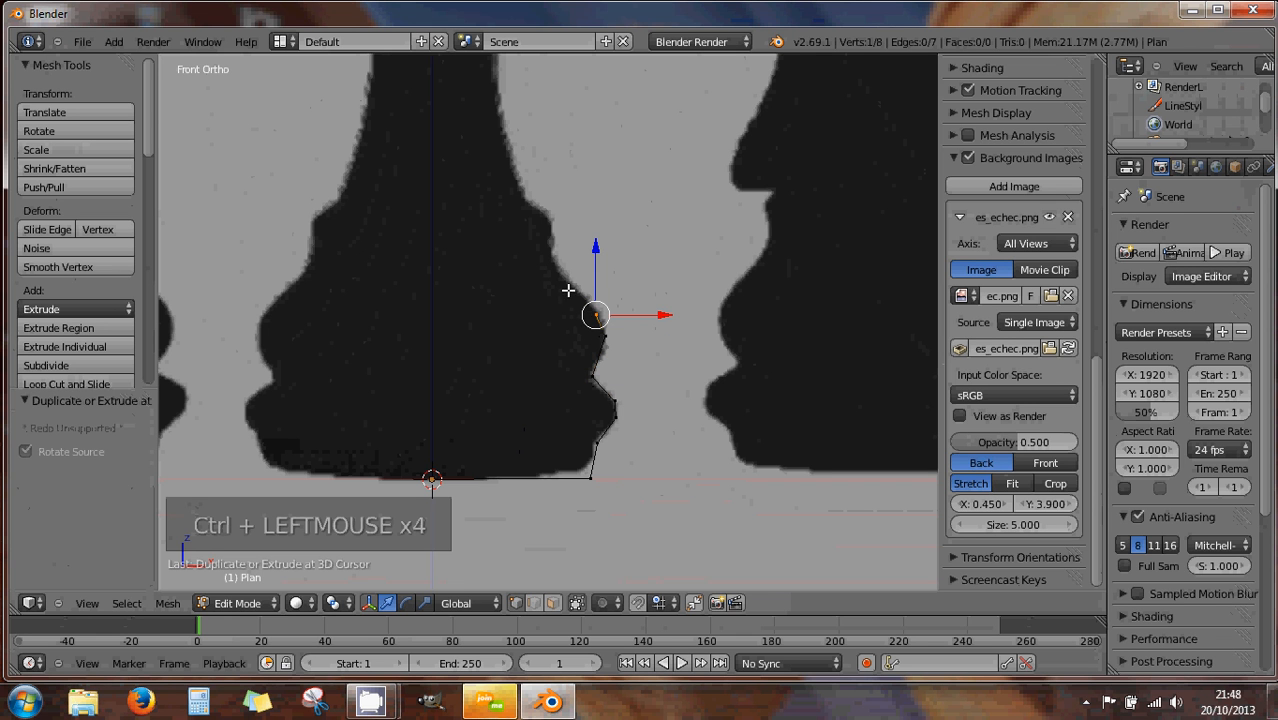
pyautogui.keyDown('ctrl'); pyautogui.click(553, 260); pyautogui.keyUp('ctrl')
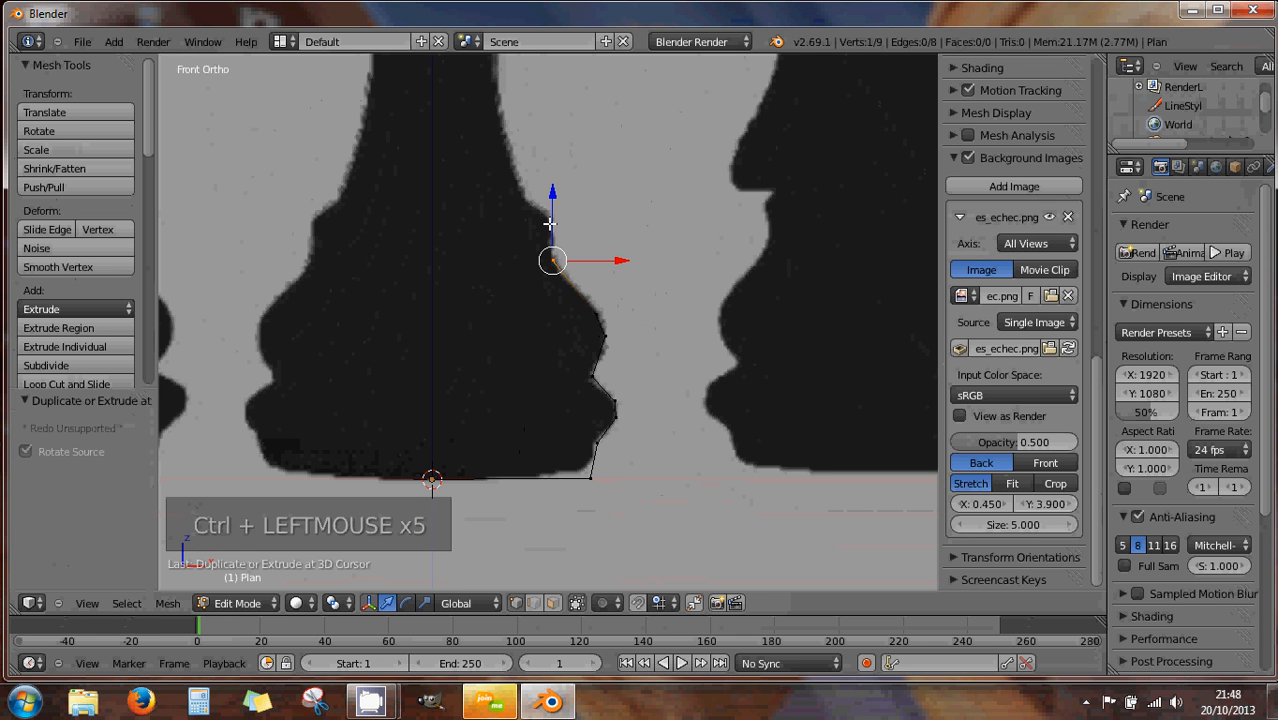
pyautogui.keyDown('ctrl'); pyautogui.click(549, 224); pyautogui.keyUp('ctrl')
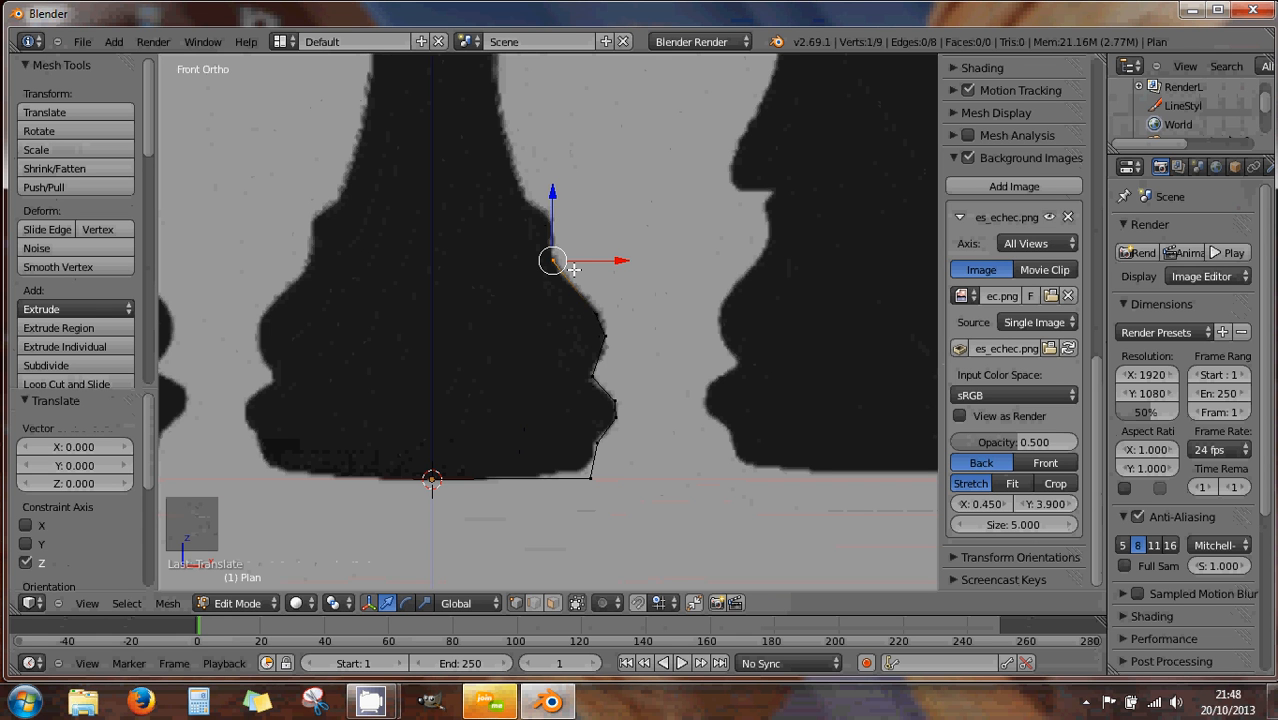
# Hide the 3D transform manipulator so it no longer covers the selected vertex
pyautogui.keyDown('shift'); pyautogui.moveTo(565, 274); pyautogui.dragTo(587, 440, button='middle'); pyautogui.keyUp('shift')
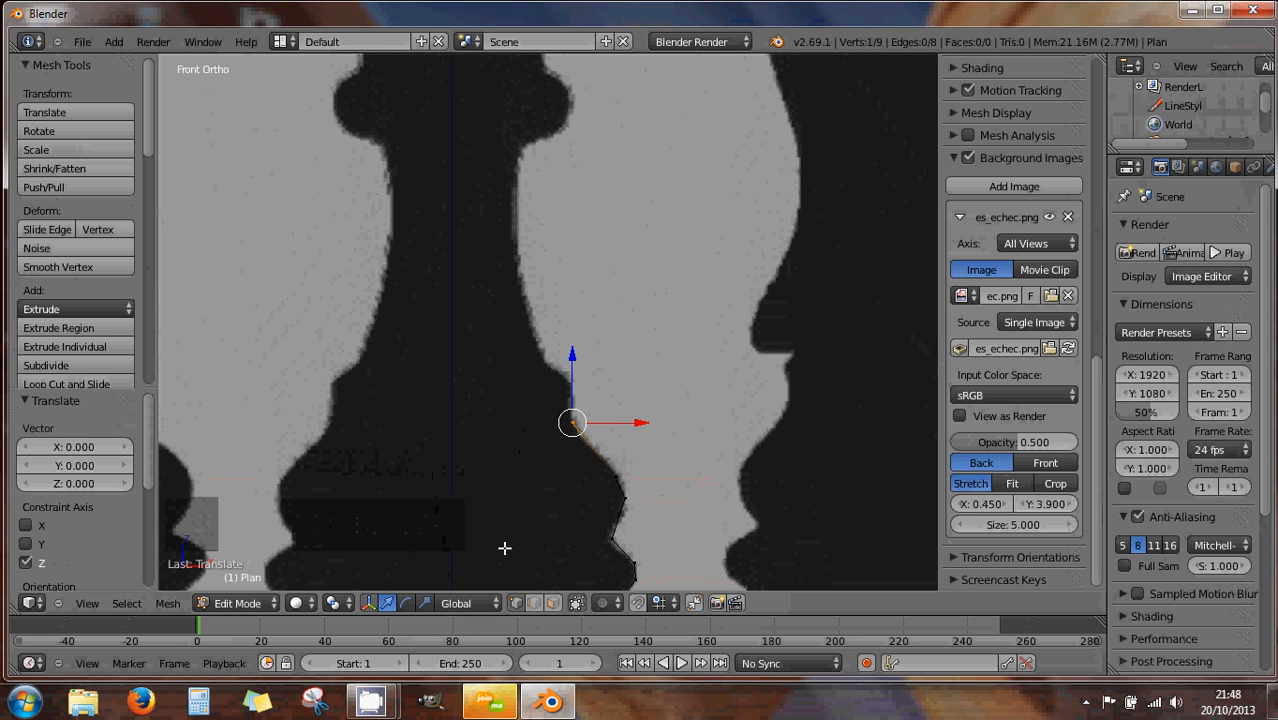
pyautogui.click(389, 611)
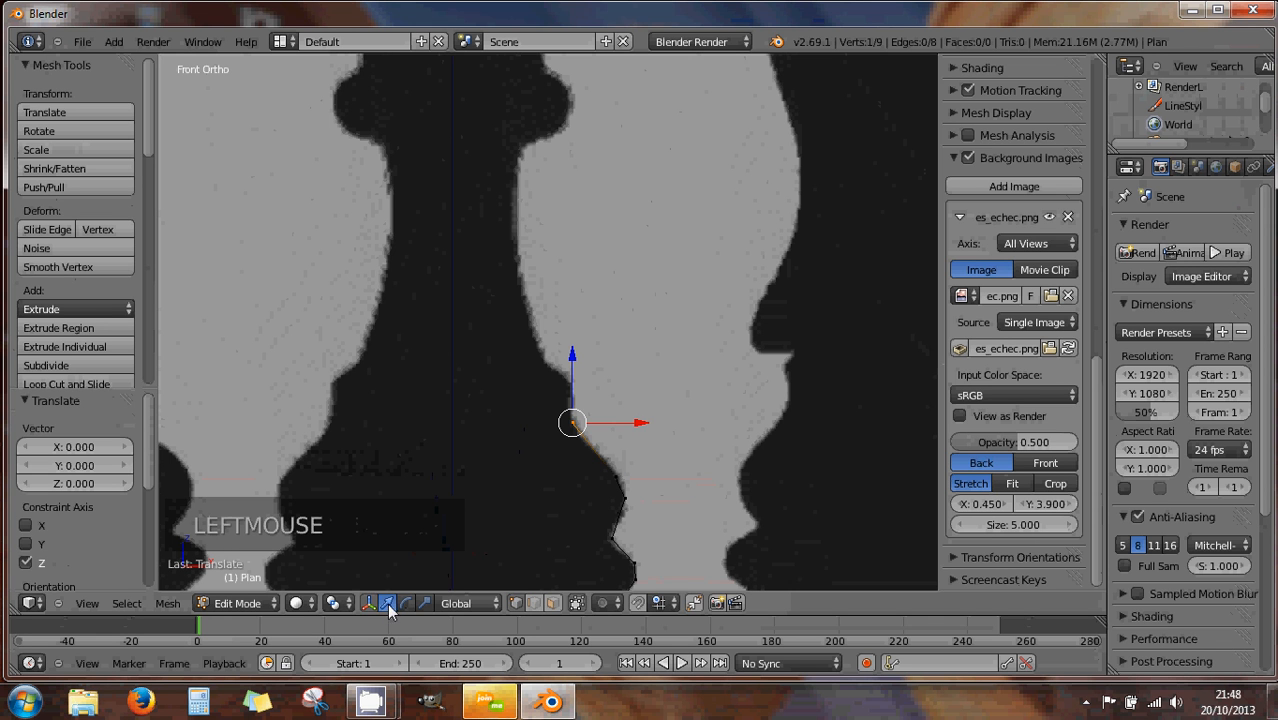
pyautogui.click(370, 605)
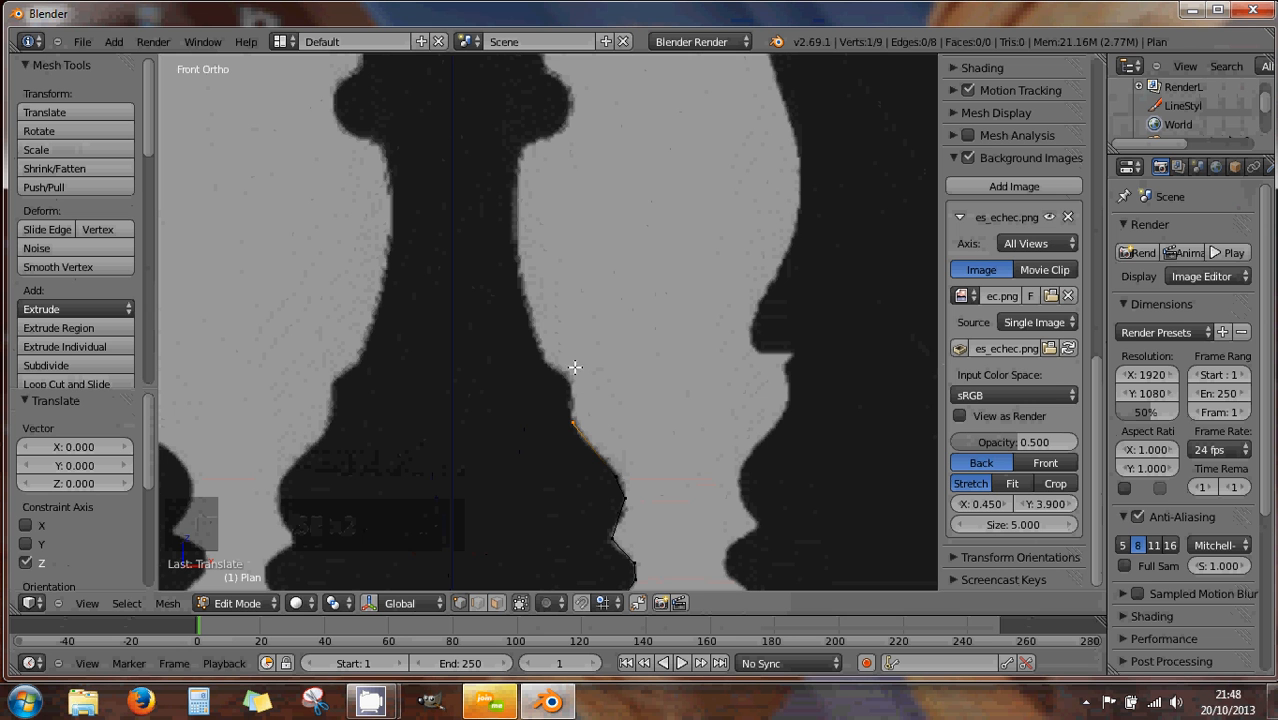
# Extrude five more vertices along the right outline, over the upper ledge and up the stem to the collar's underside
pyautogui.keyDown('ctrl'); pyautogui.click(569, 382); pyautogui.keyUp('ctrl')
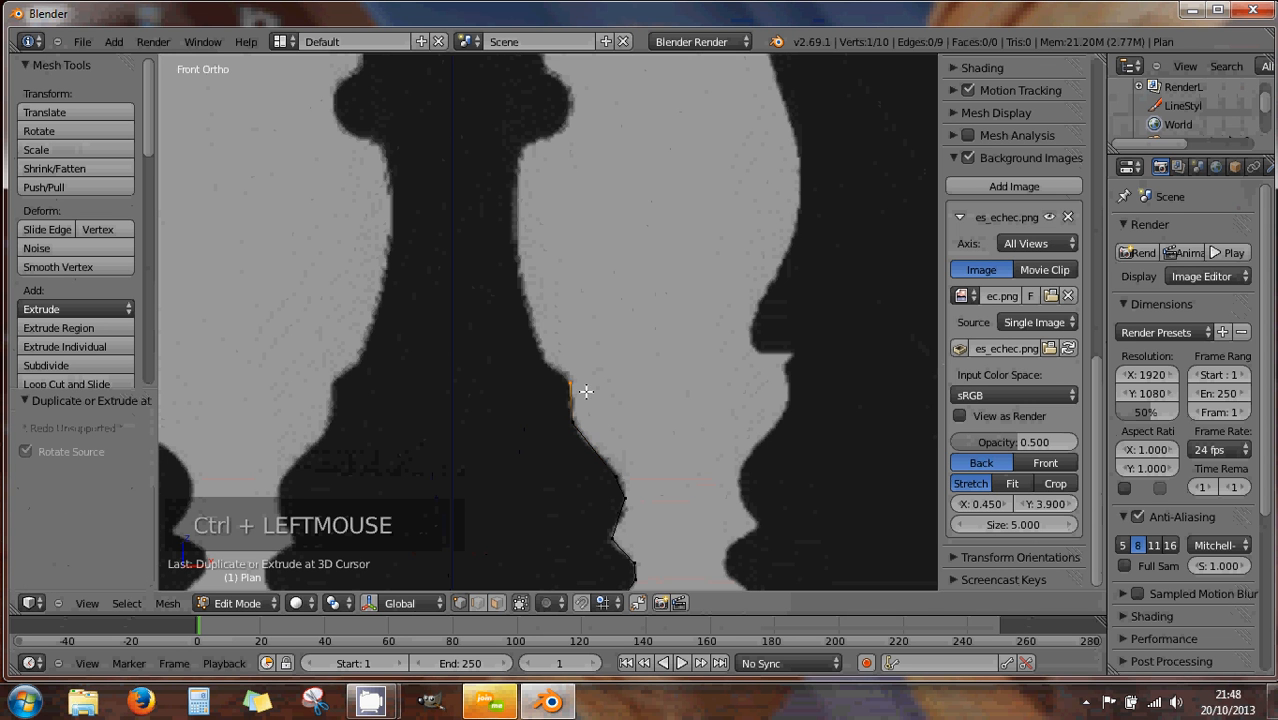
pyautogui.keyDown('ctrl'); pyautogui.click(548, 364); pyautogui.keyUp('ctrl')
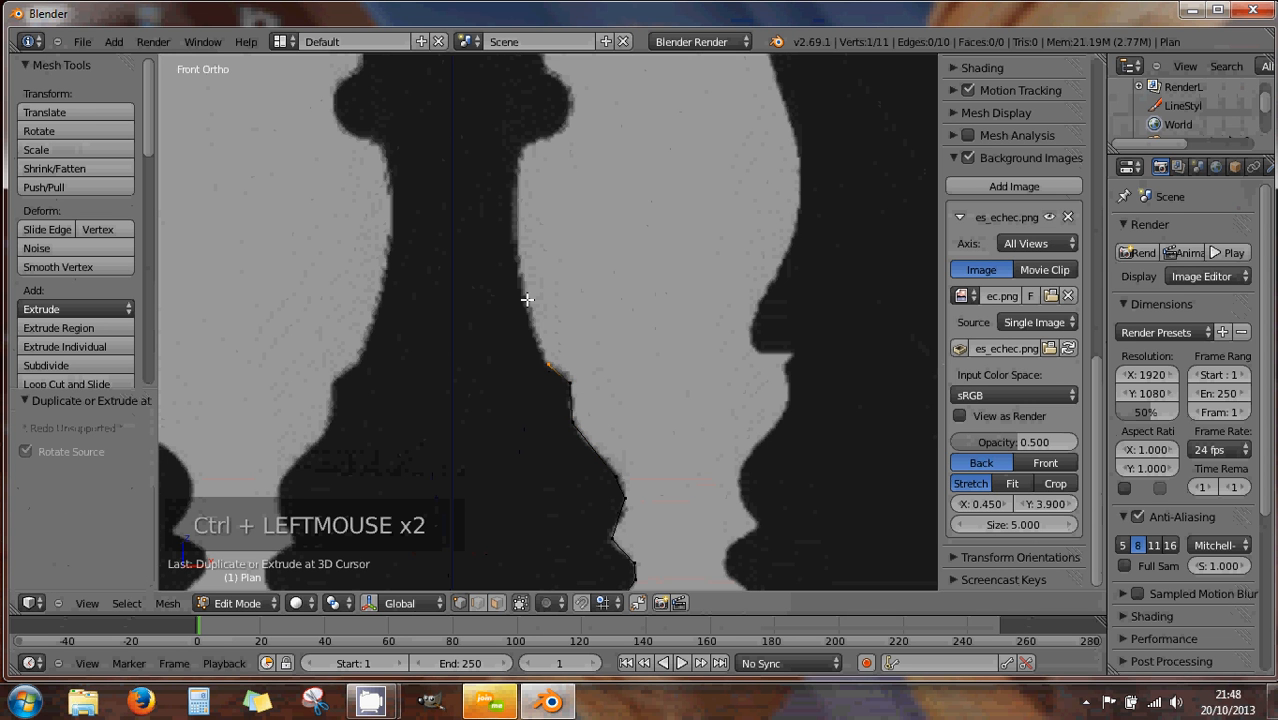
pyautogui.keyDown('ctrl'); pyautogui.click(517, 257); pyautogui.keyUp('ctrl')
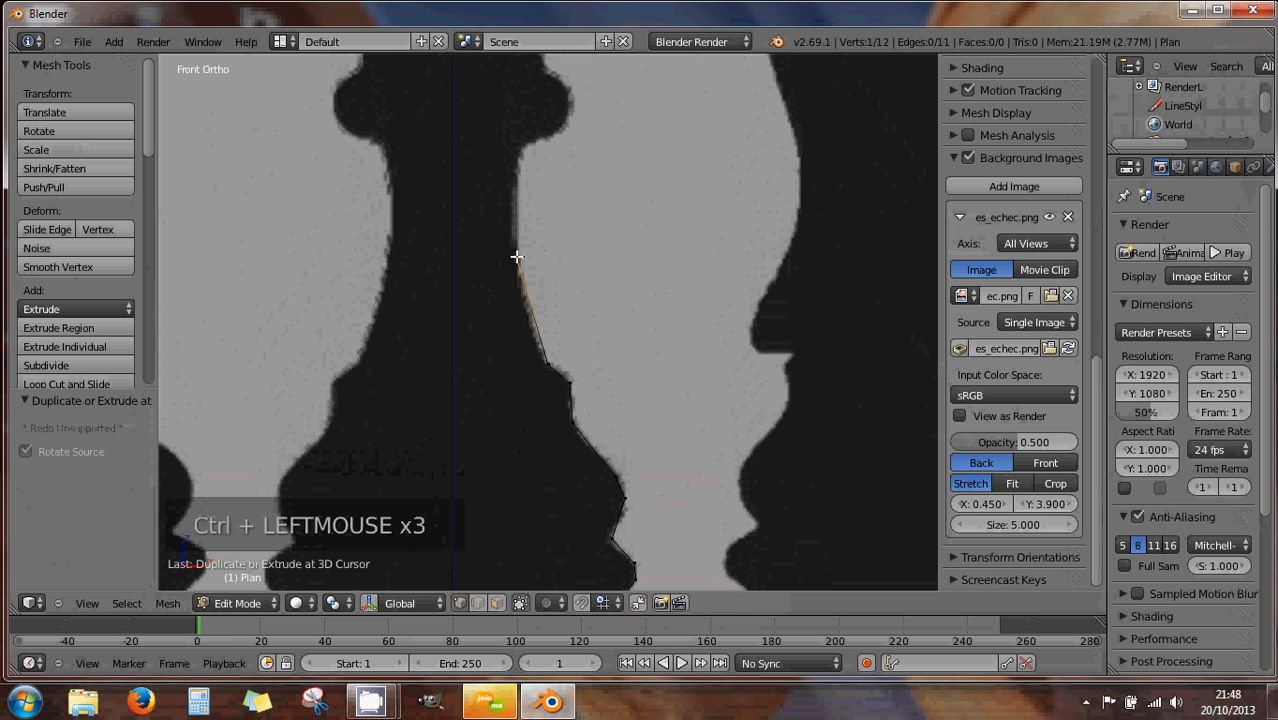
pyautogui.keyDown('ctrl'); pyautogui.click(522, 149); pyautogui.keyUp('ctrl')
pyautogui.keyDown('ctrl'); pyautogui.click(558, 131); pyautogui.keyUp('ctrl')
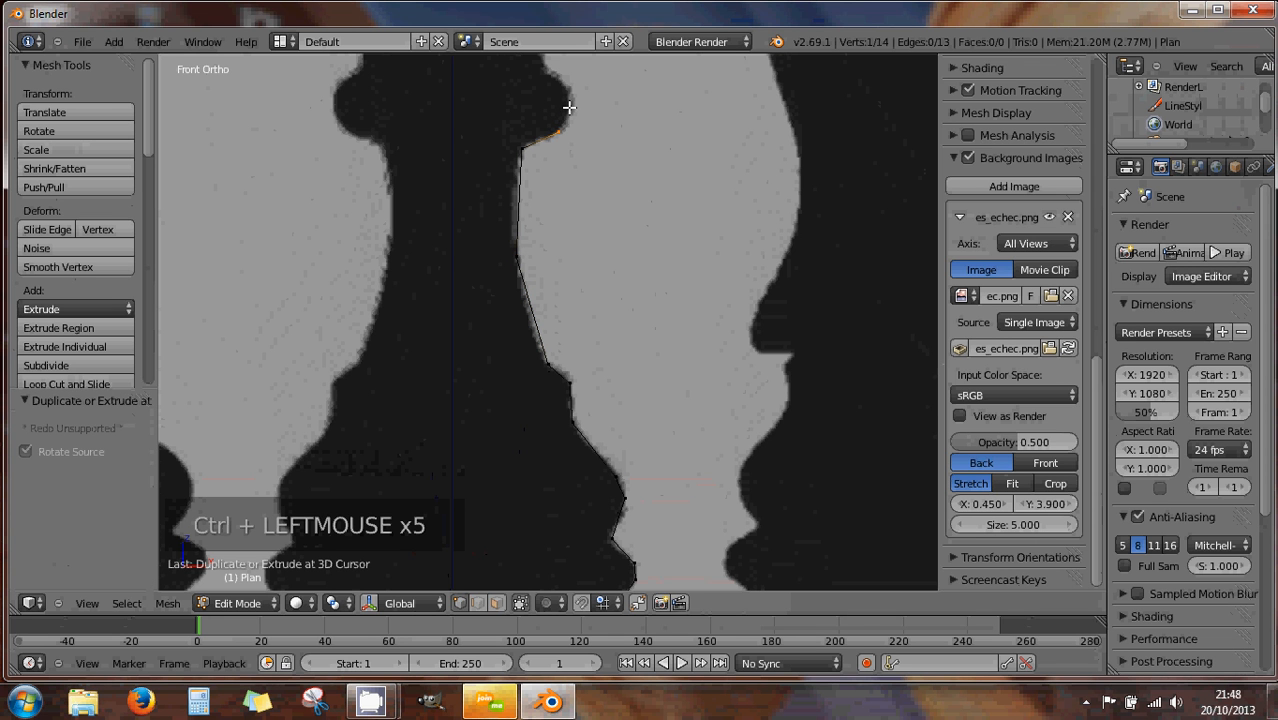
# Extrude four more vertices along the collar's right outline, from its outermost edge up to the small step above it
pyautogui.keyDown('ctrl'); pyautogui.click(566, 98); pyautogui.keyUp('ctrl')
pyautogui.keyDown('ctrl'); pyautogui.click(564, 88); pyautogui.keyUp('ctrl')
pyautogui.keyDown('shift'); pyautogui.moveTo(565, 180); pyautogui.dragTo(570, 378, button='middle'); pyautogui.keyUp('shift')
pyautogui.keyDown('shift'); pyautogui.moveTo(562, 248); pyautogui.dragTo(564, 340, button='middle'); pyautogui.keyUp('shift')
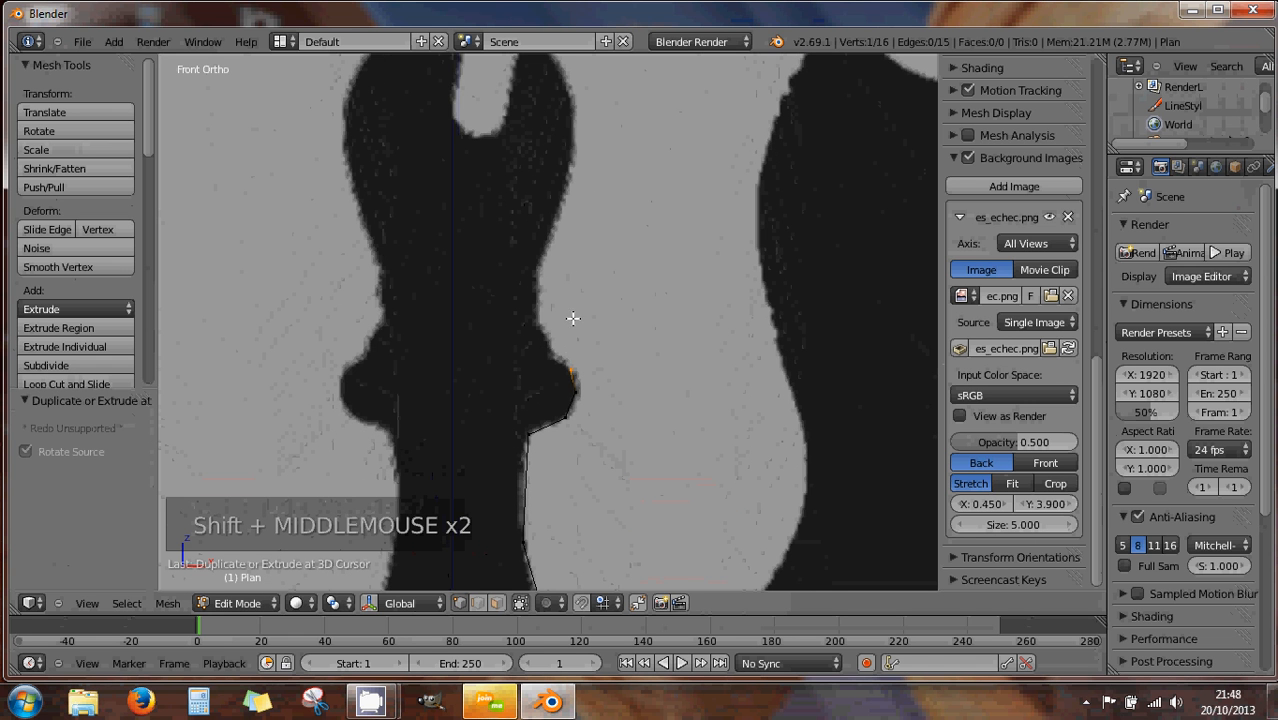
pyautogui.keyDown('ctrl'); pyautogui.click(551, 357); pyautogui.keyUp('ctrl')
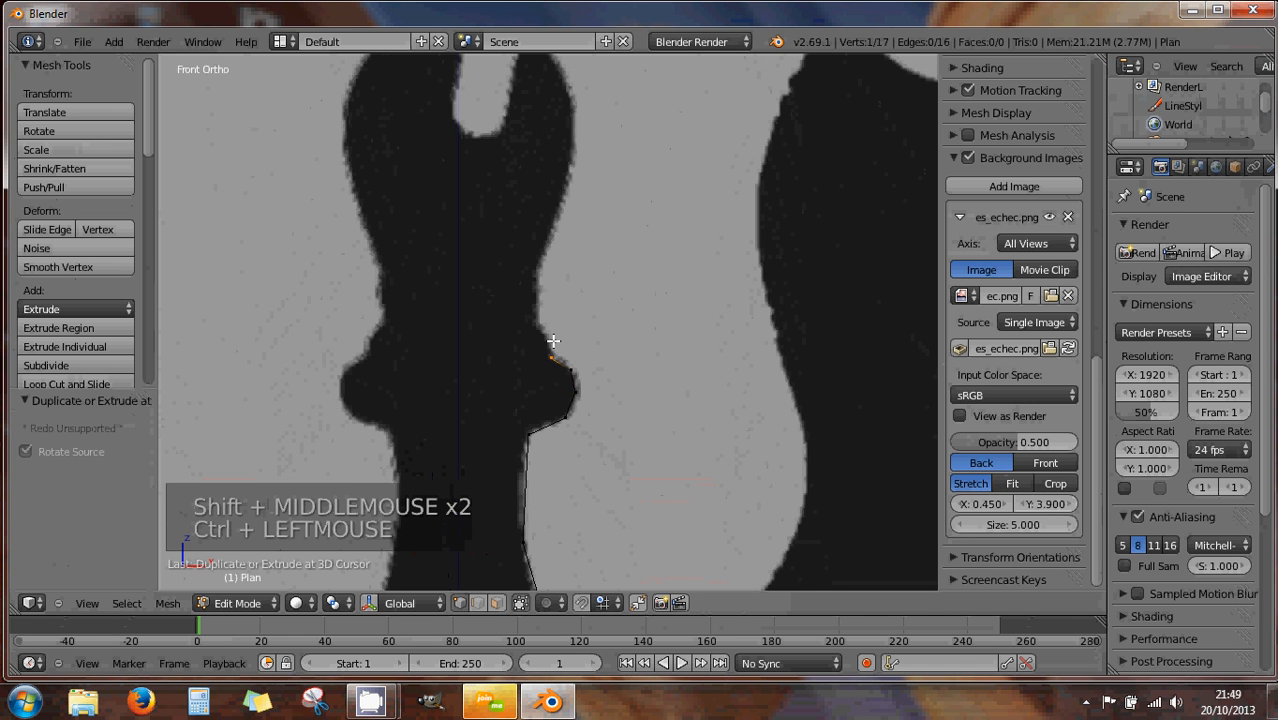
pyautogui.keyDown('ctrl'); pyautogui.click(542, 331); pyautogui.keyUp('ctrl')
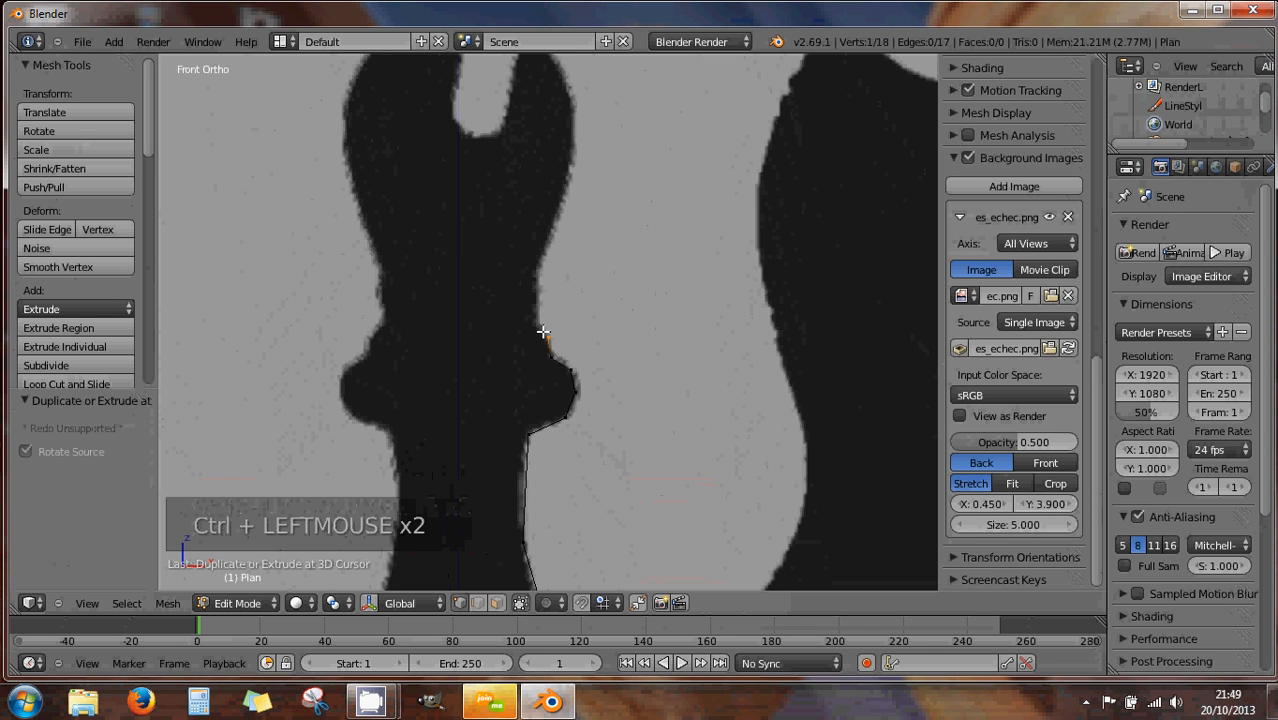
# Extrude six more vertices up the neck and along the bulging right side of the bishop's head
pyautogui.keyDown('ctrl'); pyautogui.click(539, 310); pyautogui.keyUp('ctrl')
pyautogui.keyDown('ctrl'); pyautogui.click(537, 290); pyautogui.keyUp('ctrl')
pyautogui.keyDown('ctrl'); pyautogui.click(537, 274); pyautogui.keyUp('ctrl')
pyautogui.keyDown('ctrl'); pyautogui.click(563, 196); pyautogui.keyUp('ctrl')
pyautogui.keyDown('ctrl'); pyautogui.click(576, 134); pyautogui.keyUp('ctrl')
pyautogui.keyDown('ctrl'); pyautogui.click(566, 80); pyautogui.keyUp('ctrl')
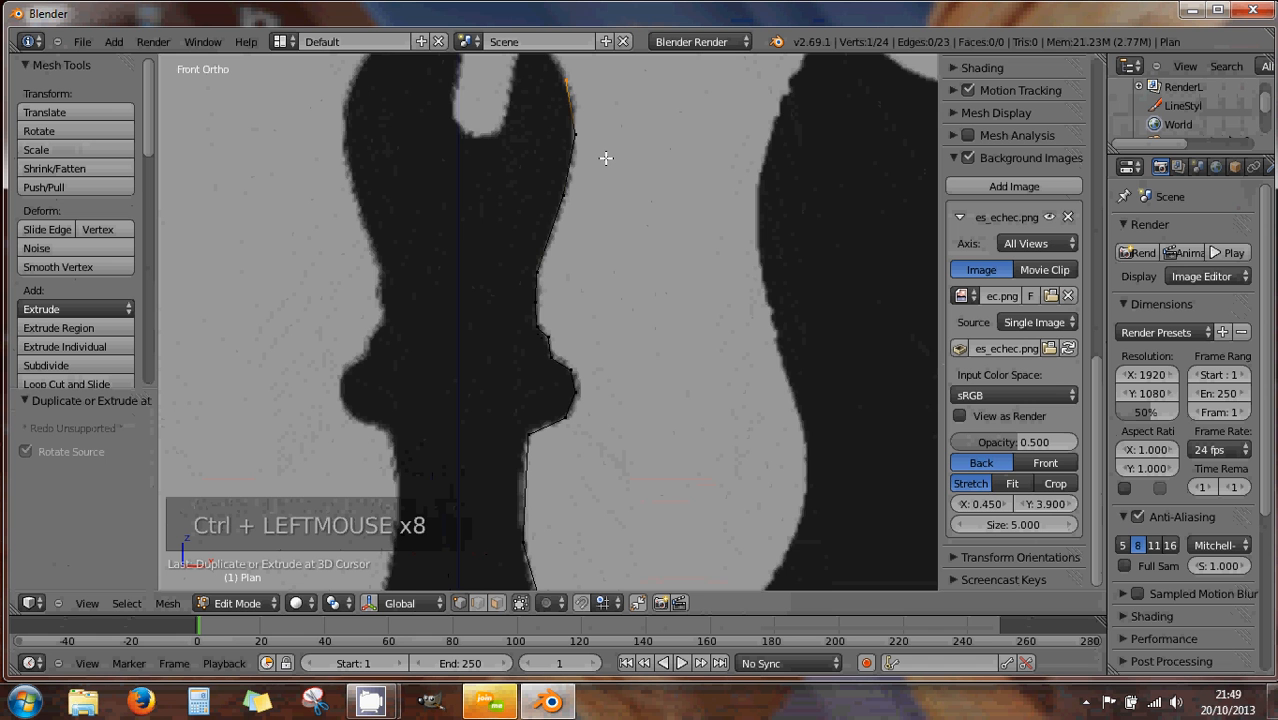
# Extrude four more vertices to the head's pointed tip, across the open slot, and over the top ball to its crown
pyautogui.moveTo(605, 157)
pyautogui.keyDown('shift'); pyautogui.mouseDown(button='middle')
pyautogui.moveTo(636, 334)
pyautogui.moveTo(596, 248)
pyautogui.mouseUp(button='middle'); pyautogui.keyUp('shift')
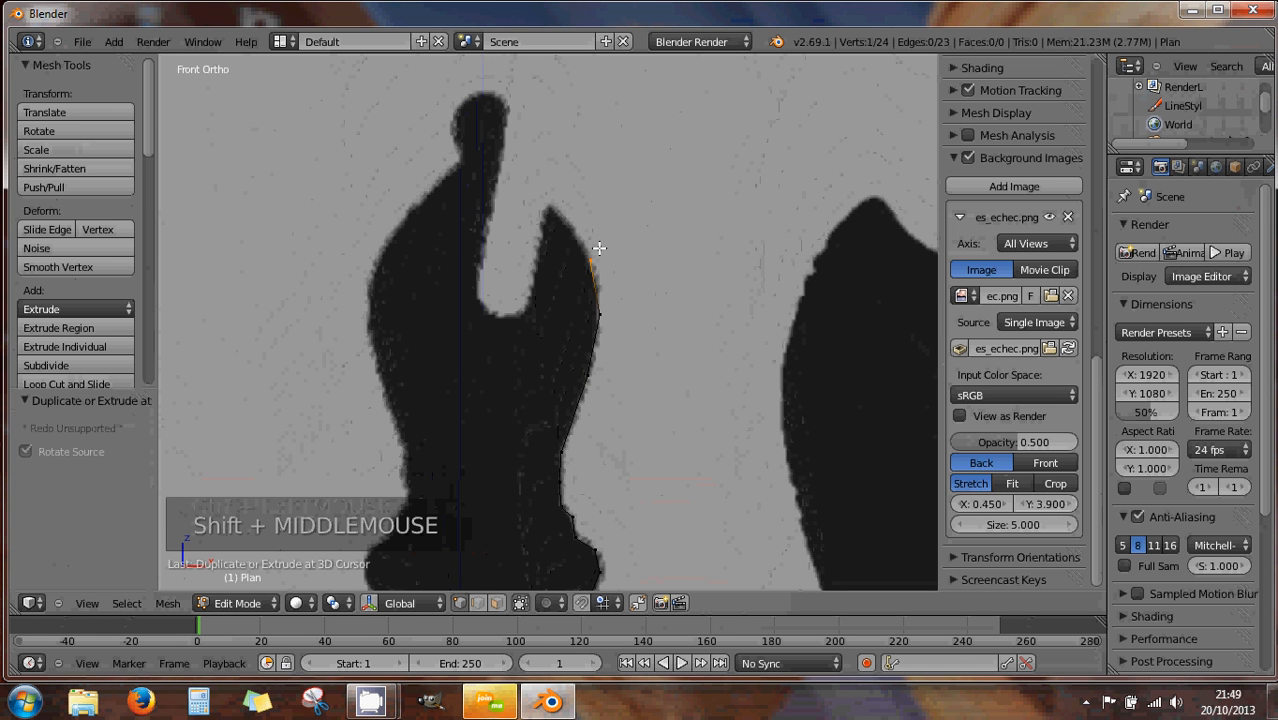
pyautogui.keyDown('ctrl'); pyautogui.click(553, 204); pyautogui.keyUp('ctrl')
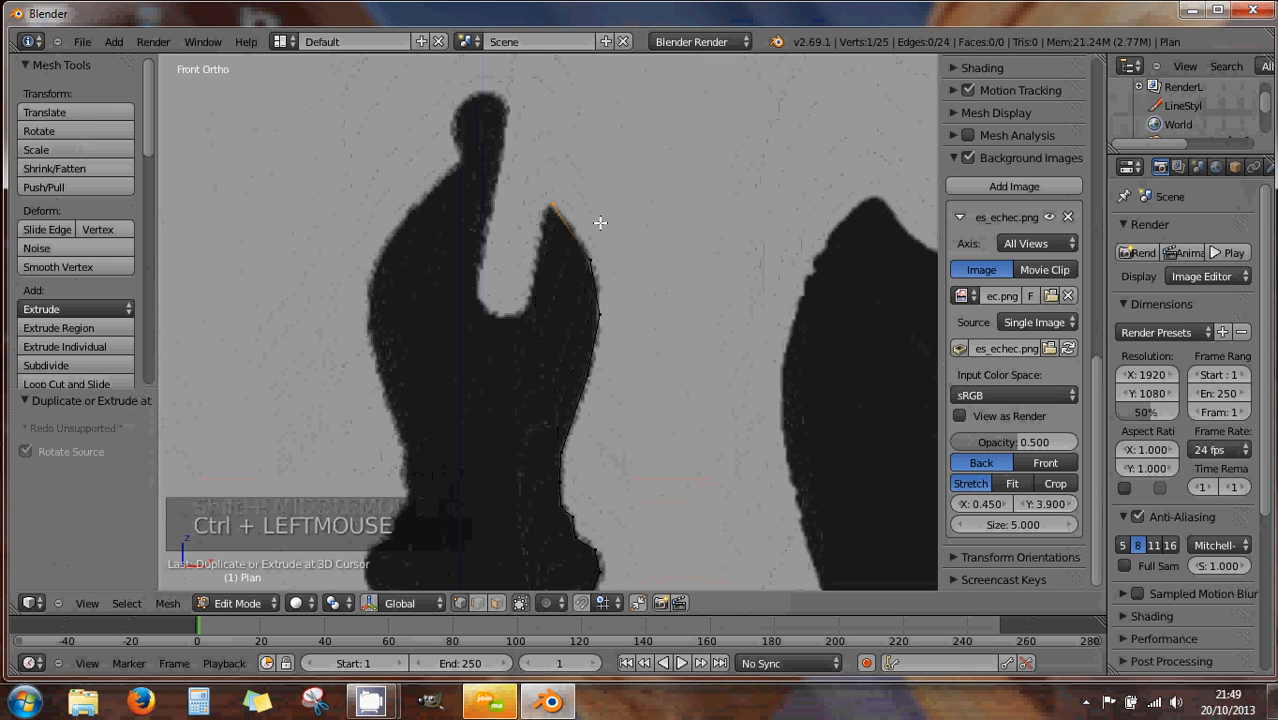
pyautogui.keyDown('ctrl'); pyautogui.click(500, 98); pyautogui.keyUp('ctrl')
pyautogui.keyDown('ctrl'); pyautogui.click(494, 92); pyautogui.keyUp('ctrl')
pyautogui.keyDown('ctrl'); pyautogui.click(481, 90); pyautogui.keyUp('ctrl')
# Show the 3D transform manipulator and move the crown vertex 0.006 along X towards the centre axis
pyautogui.keyDown('shift'); pyautogui.moveTo(485, 103); pyautogui.dragTo(531, 277, button='middle'); pyautogui.keyUp('shift')
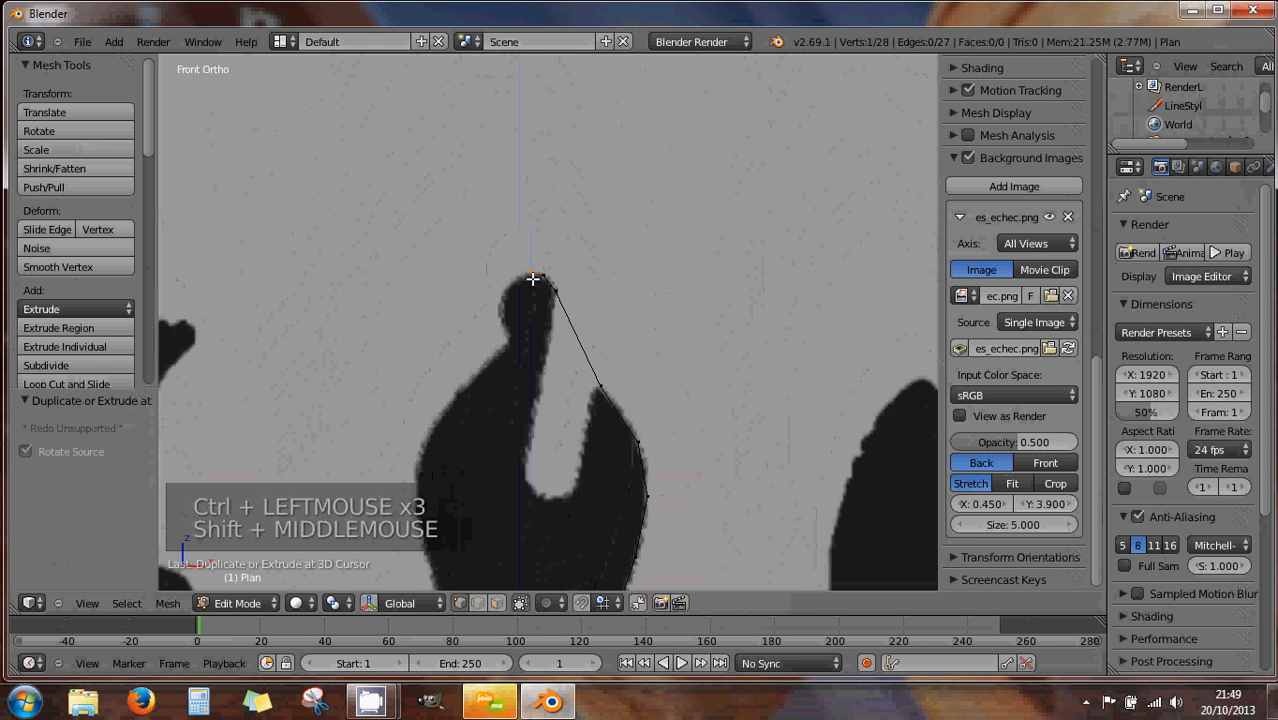
pyautogui.scroll(3, 532, 279)
pyautogui.scroll(2, 530, 240)
pyautogui.keyDown('shift'); pyautogui.moveTo(528, 220); pyautogui.dragTo(571, 345, button='middle'); pyautogui.keyUp('shift')
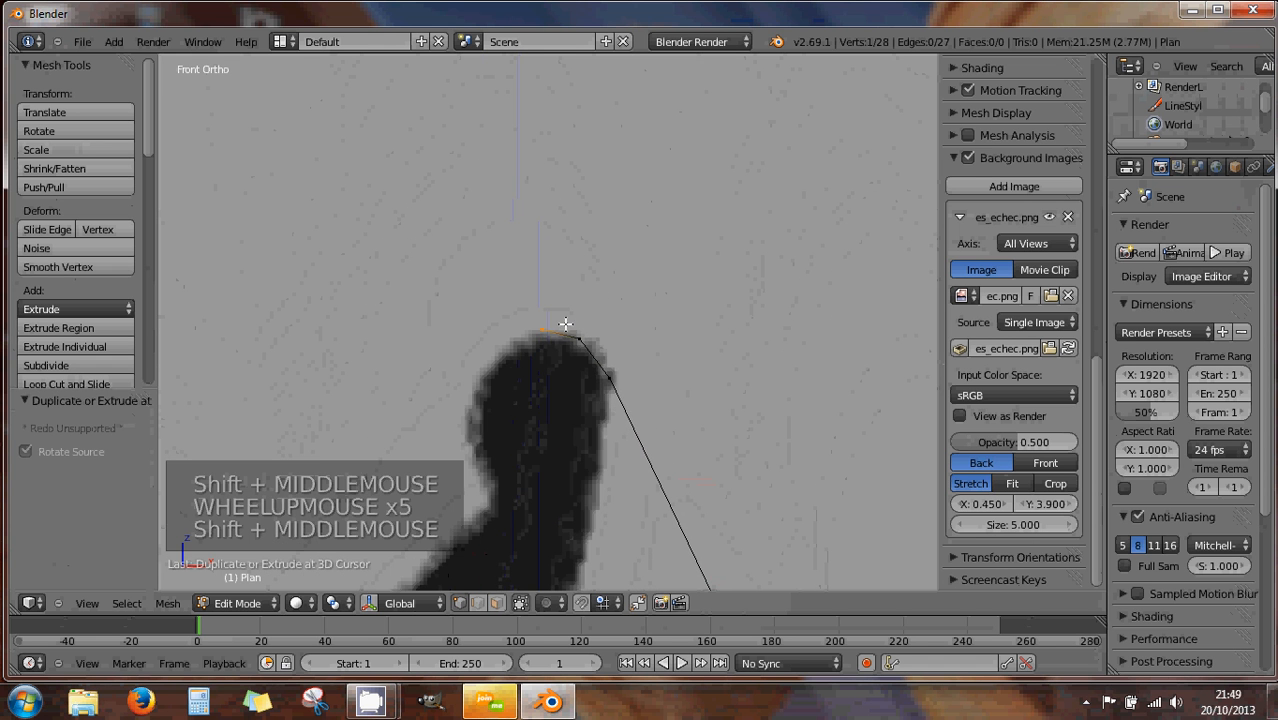
pyautogui.scroll(3, 565, 324)
pyautogui.scroll(2, 560, 330)
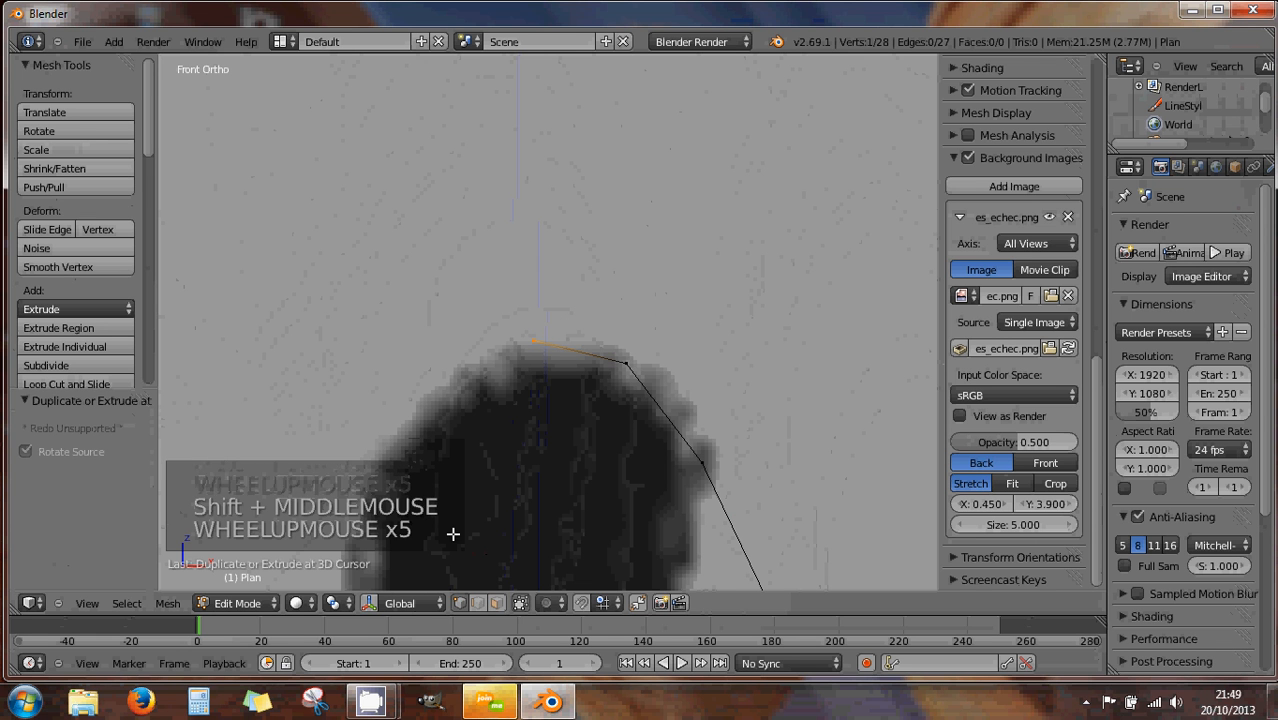
pyautogui.click(368, 605)
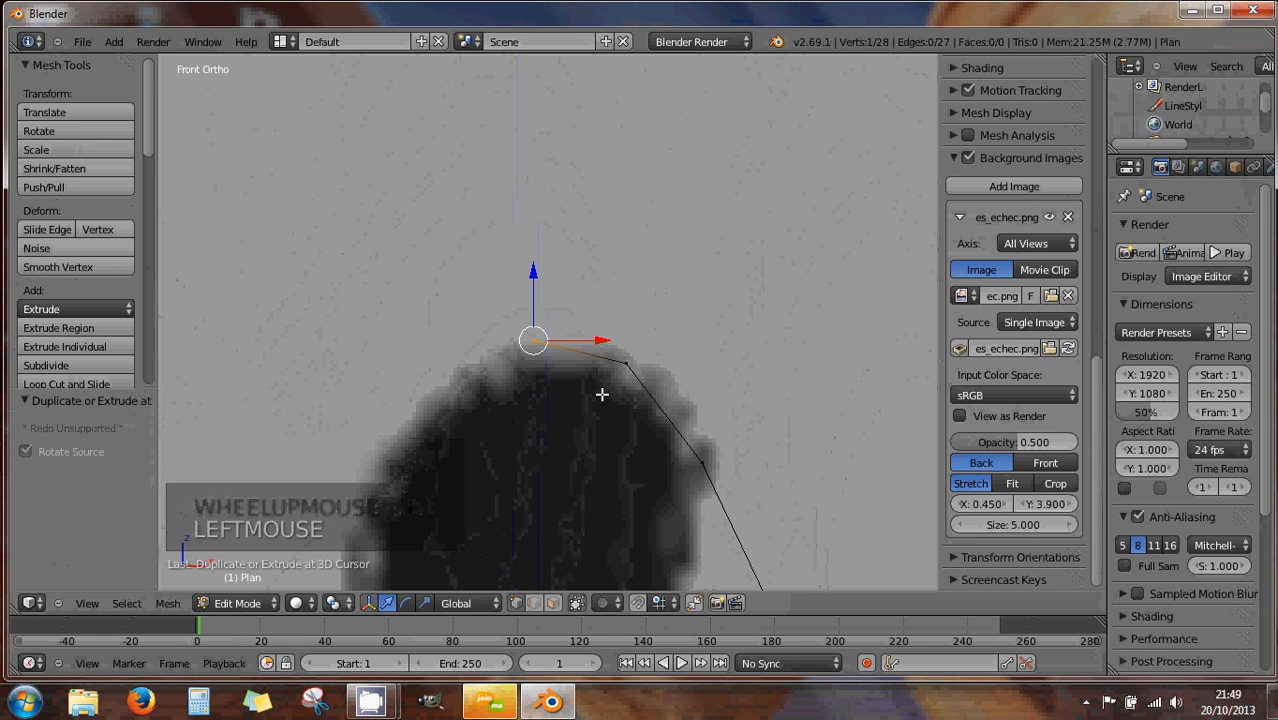
pyautogui.click(602, 341)
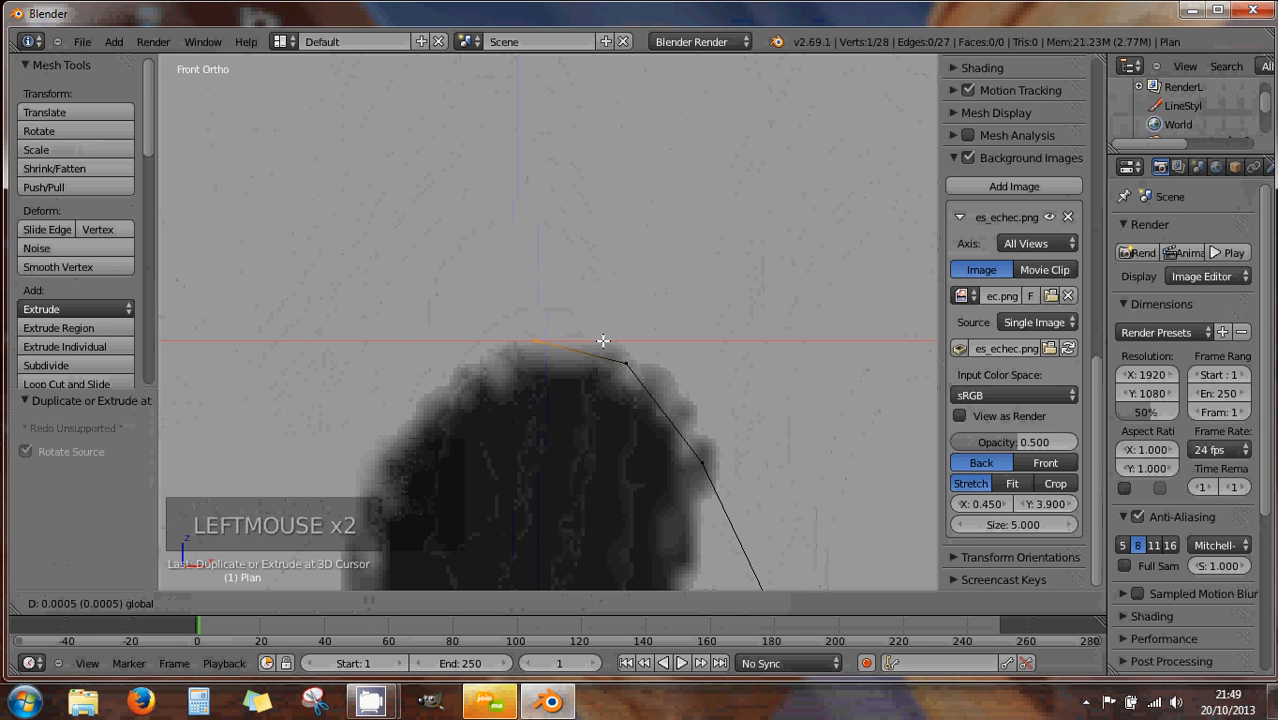
pyautogui.moveTo(603, 341); pyautogui.dragTo(612, 344)
# Fine-tune the crown vertex by 0.000289 along X onto the centre axis and -0.001 along Z
pyautogui.scroll(6, 556, 350)
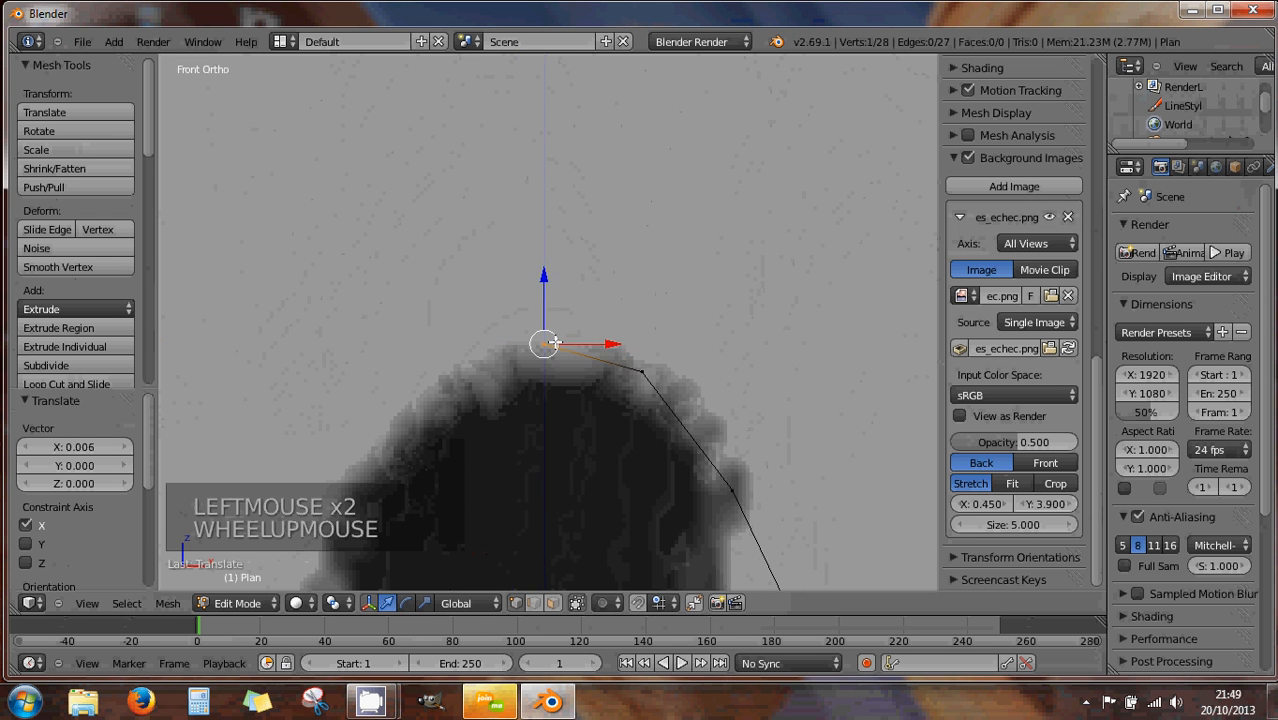
pyautogui.scroll(3, 556, 353)
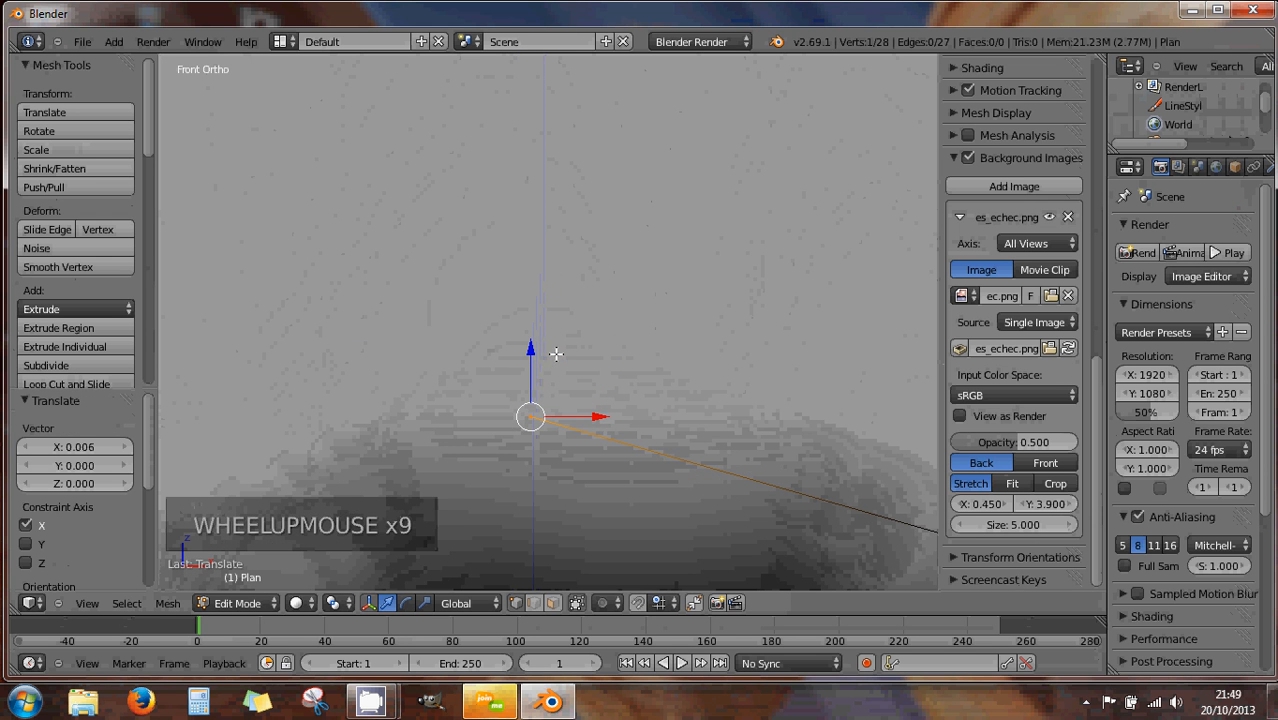
pyautogui.moveTo(597, 418); pyautogui.dragTo(592, 416)
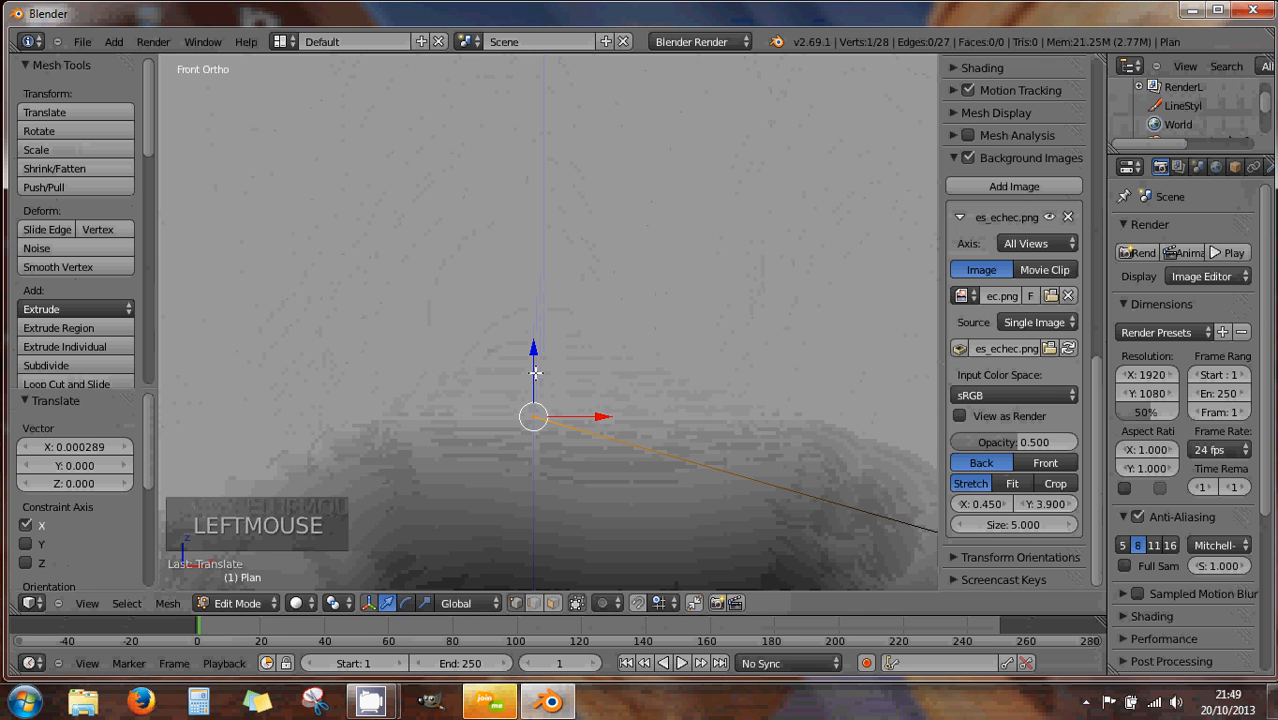
pyautogui.moveTo(535, 372); pyautogui.dragTo(536, 371)
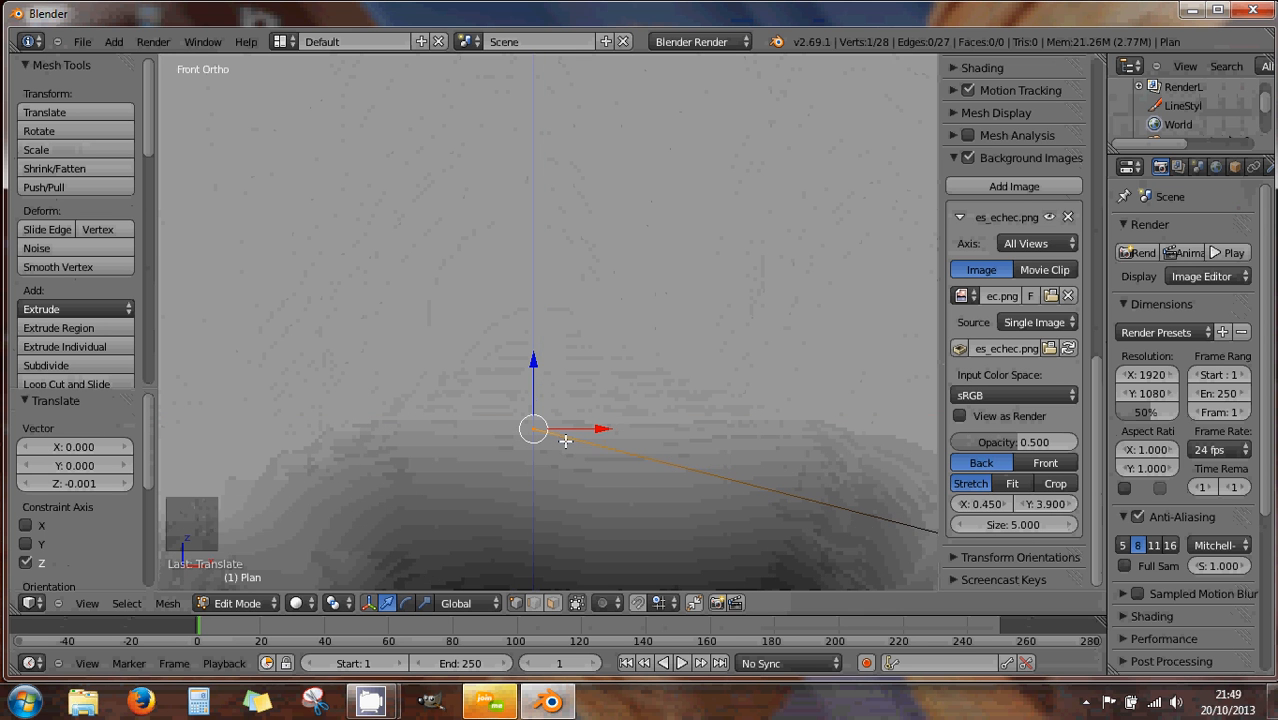
pyautogui.scroll(1, 560, 438)
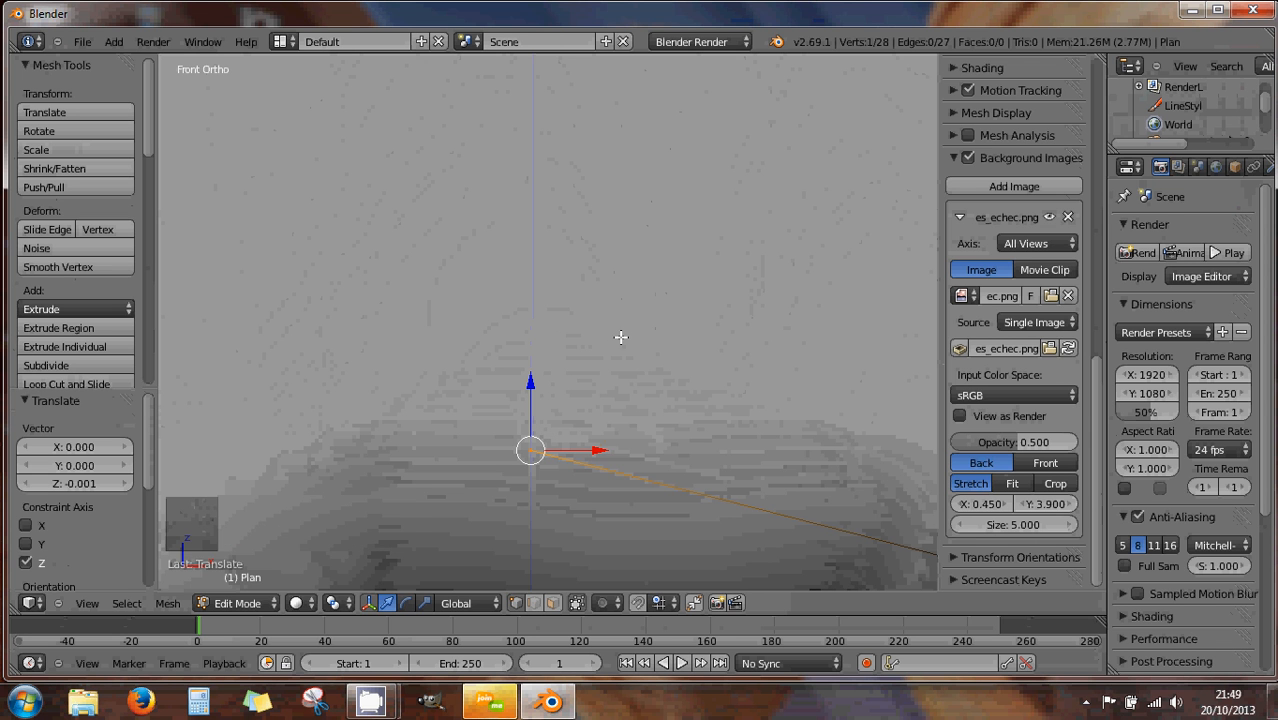
pyautogui.scroll(-2, 552, 418)
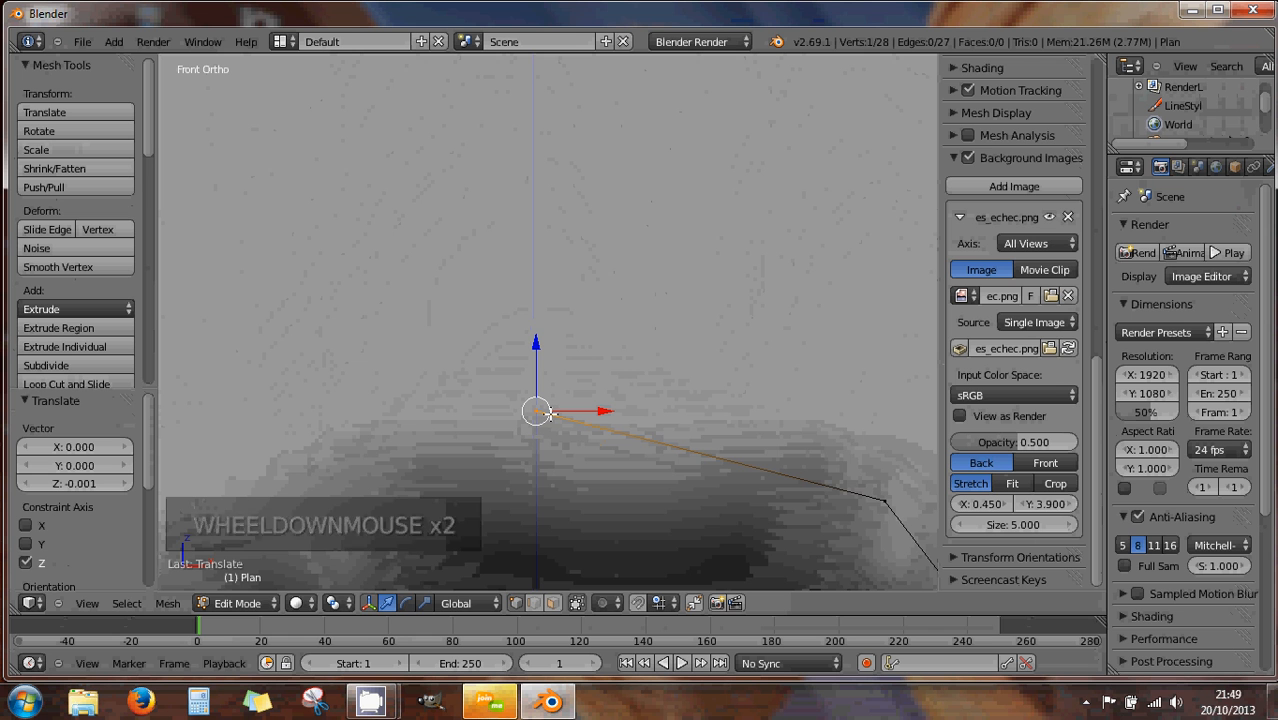
# Snap the selected crown vertex to the grid
pyautogui.hotkey('shift', 's')
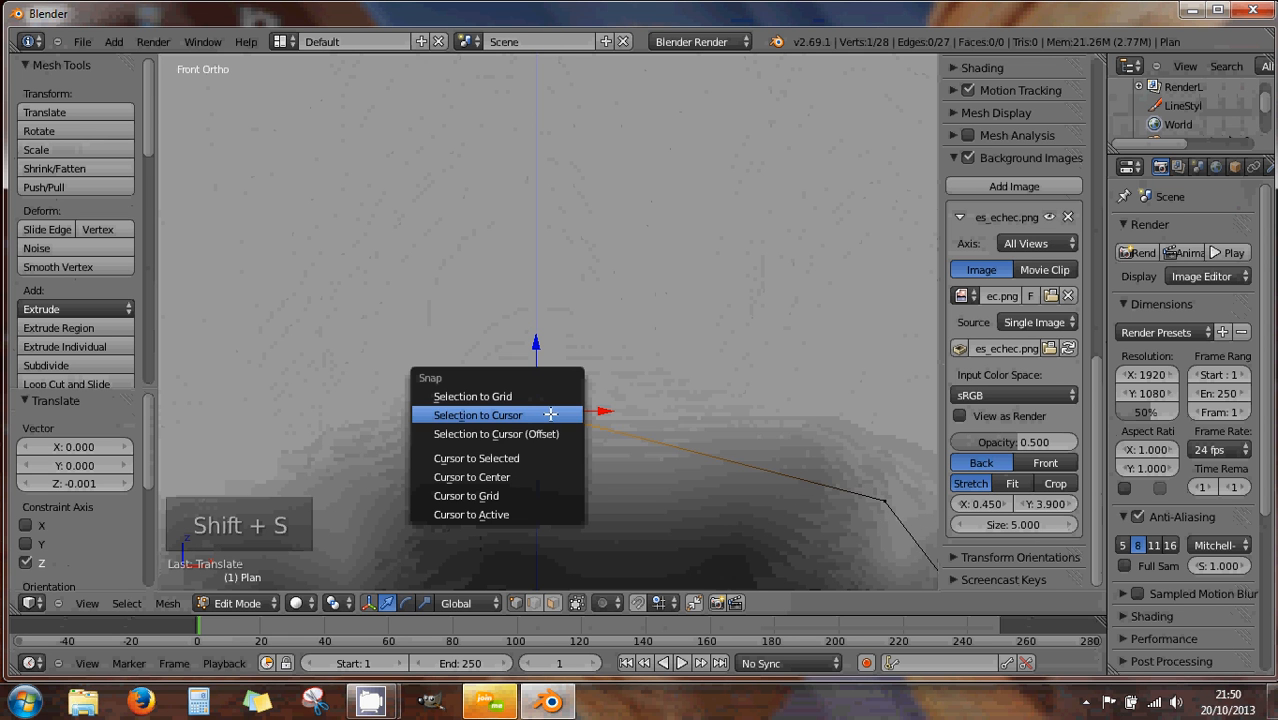
pyautogui.click(503, 397)
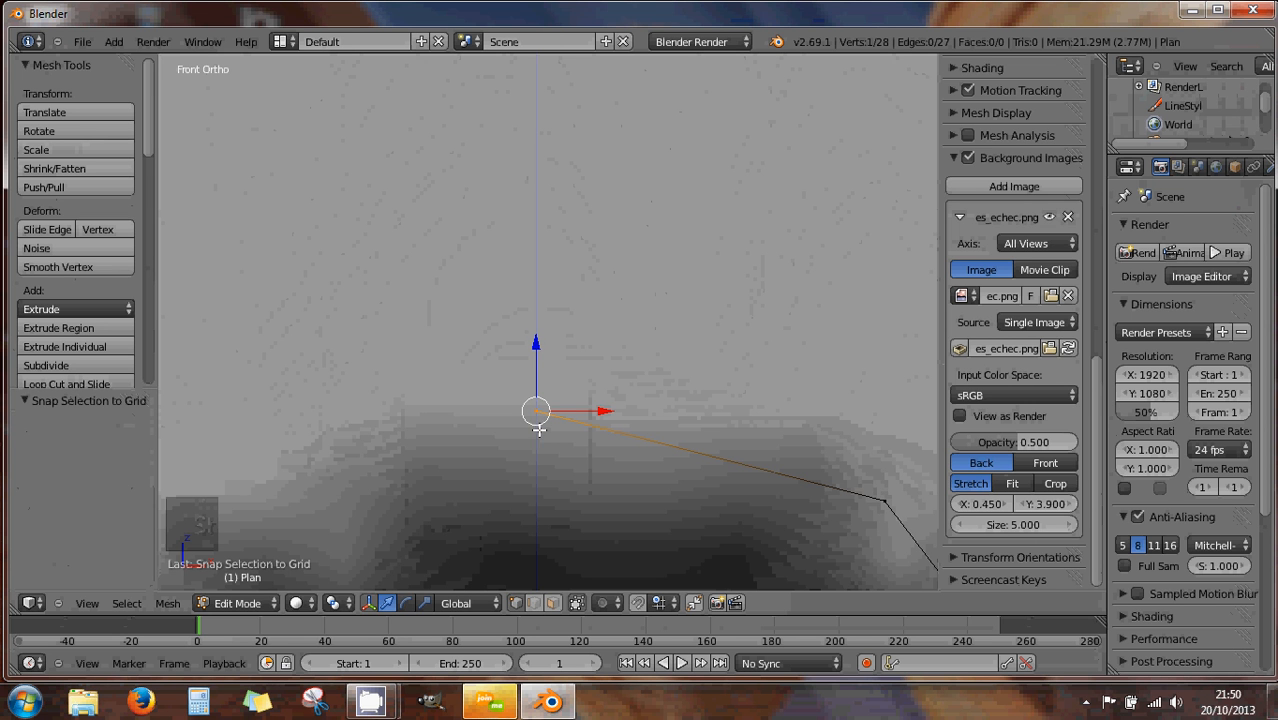
pyautogui.scroll(3, 539, 432)
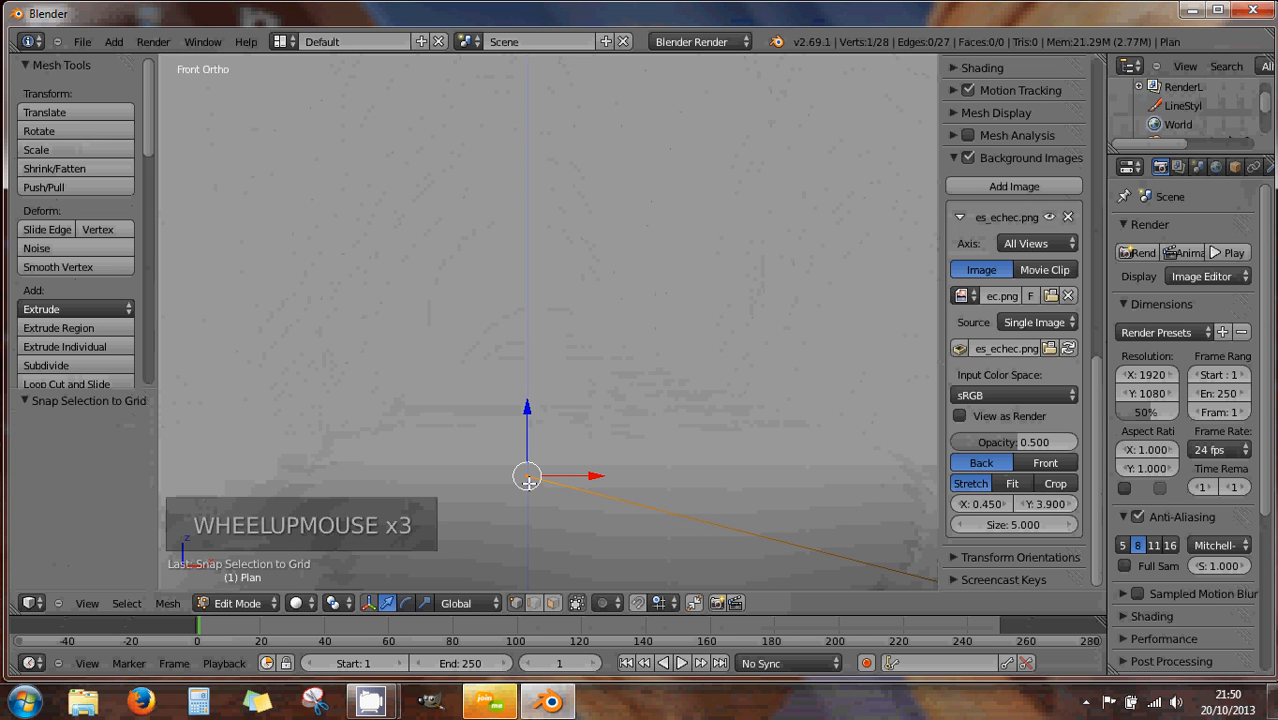
# Examine the traced outline from crown to base, checking the base vertex's alignment with the centre axis
pyautogui.scroll(-7, 528, 478)
pyautogui.scroll(-12, 545, 474)
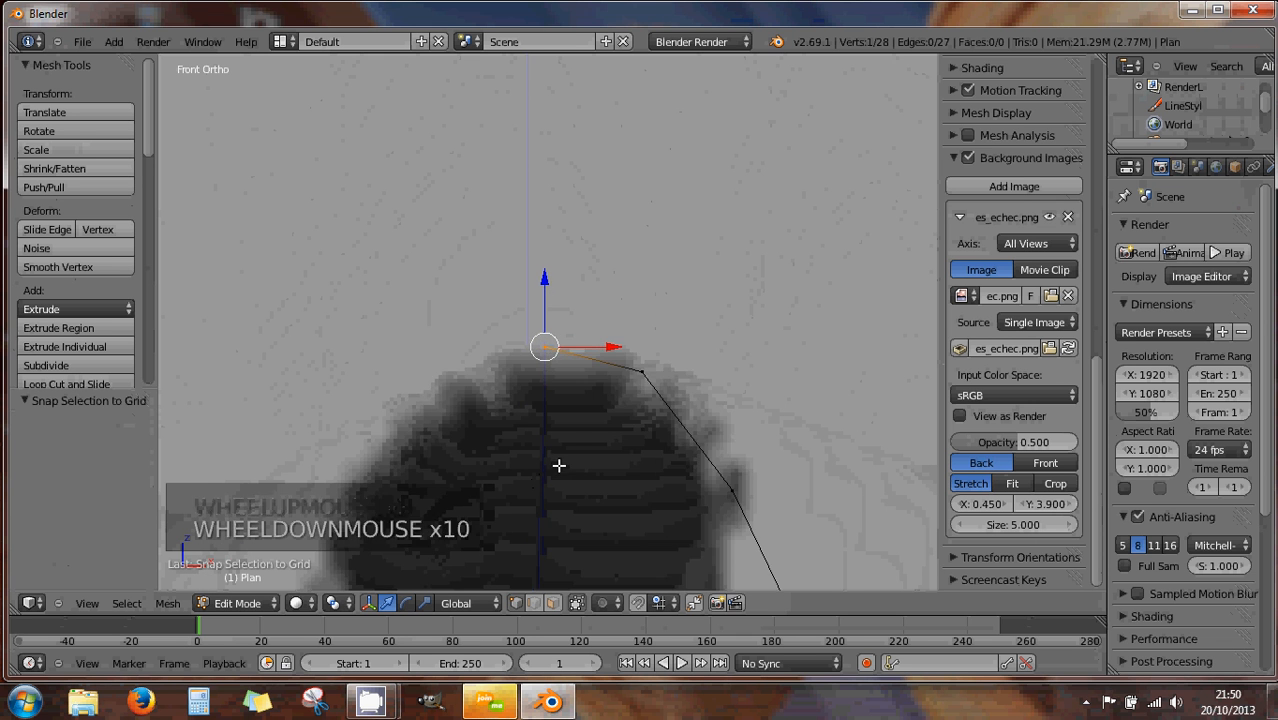
pyautogui.scroll(-2, 562, 459)
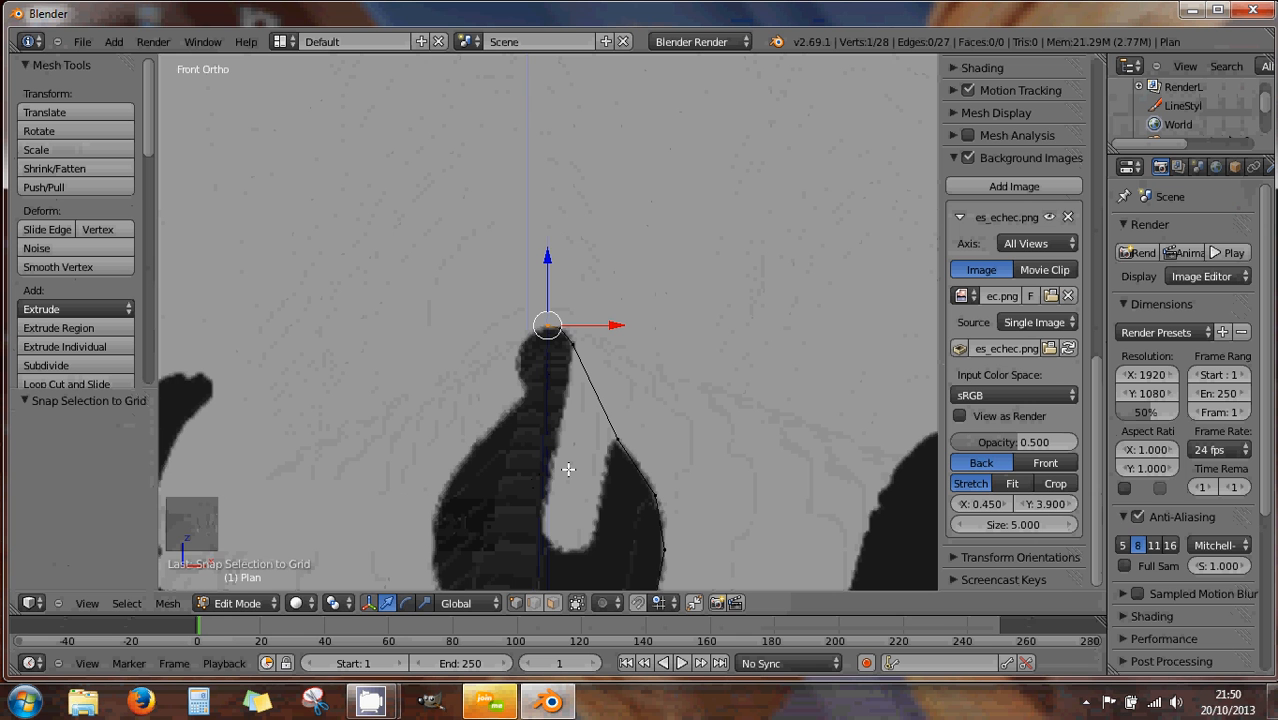
pyautogui.keyDown('shift'); pyautogui.moveTo(561, 472); pyautogui.dragTo(542, 277, button='middle'); pyautogui.keyUp('shift')
pyautogui.keyDown('shift'); pyautogui.moveTo(543, 440); pyautogui.dragTo(543, 254, button='middle'); pyautogui.keyUp('shift')
pyautogui.keyDown('shift'); pyautogui.moveTo(542, 436); pyautogui.dragTo(543, 210, button='middle'); pyautogui.keyUp('shift')
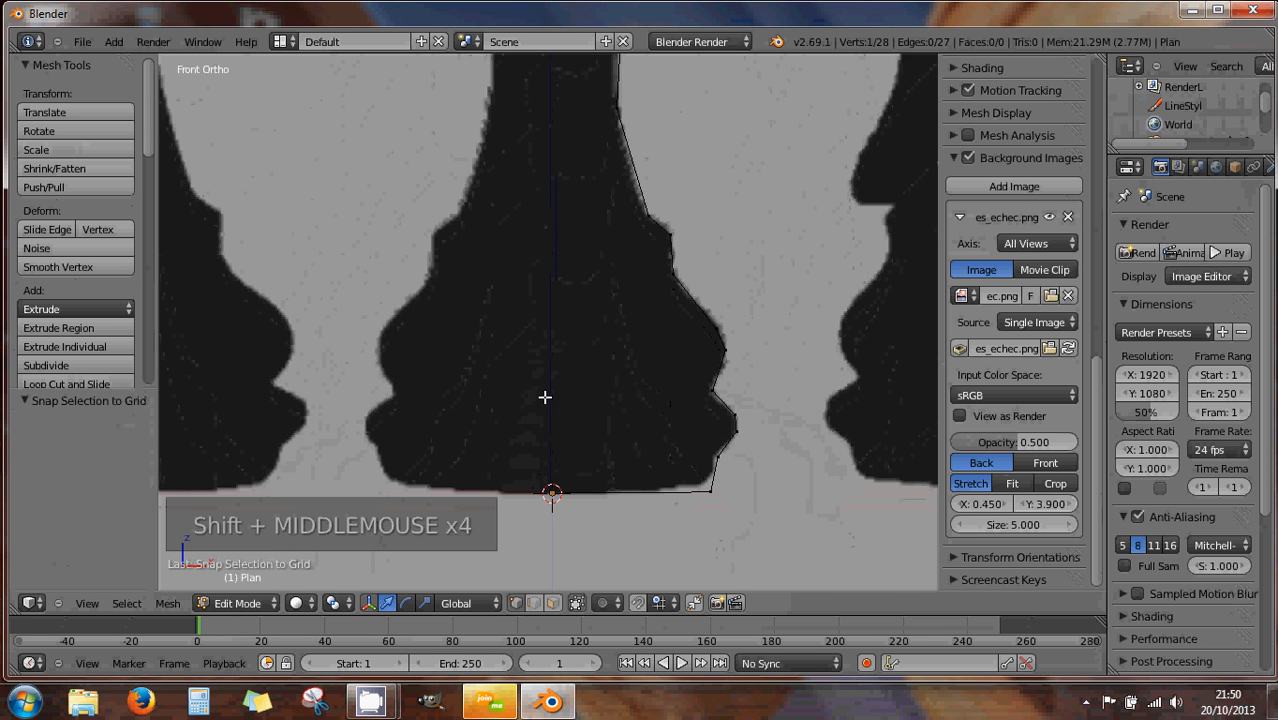
pyautogui.keyDown('shift'); pyautogui.moveTo(544, 400); pyautogui.dragTo(542, 294, button='middle'); pyautogui.keyUp('shift')
pyautogui.scroll(1, 566, 425)
pyautogui.scroll(8, 566, 425)
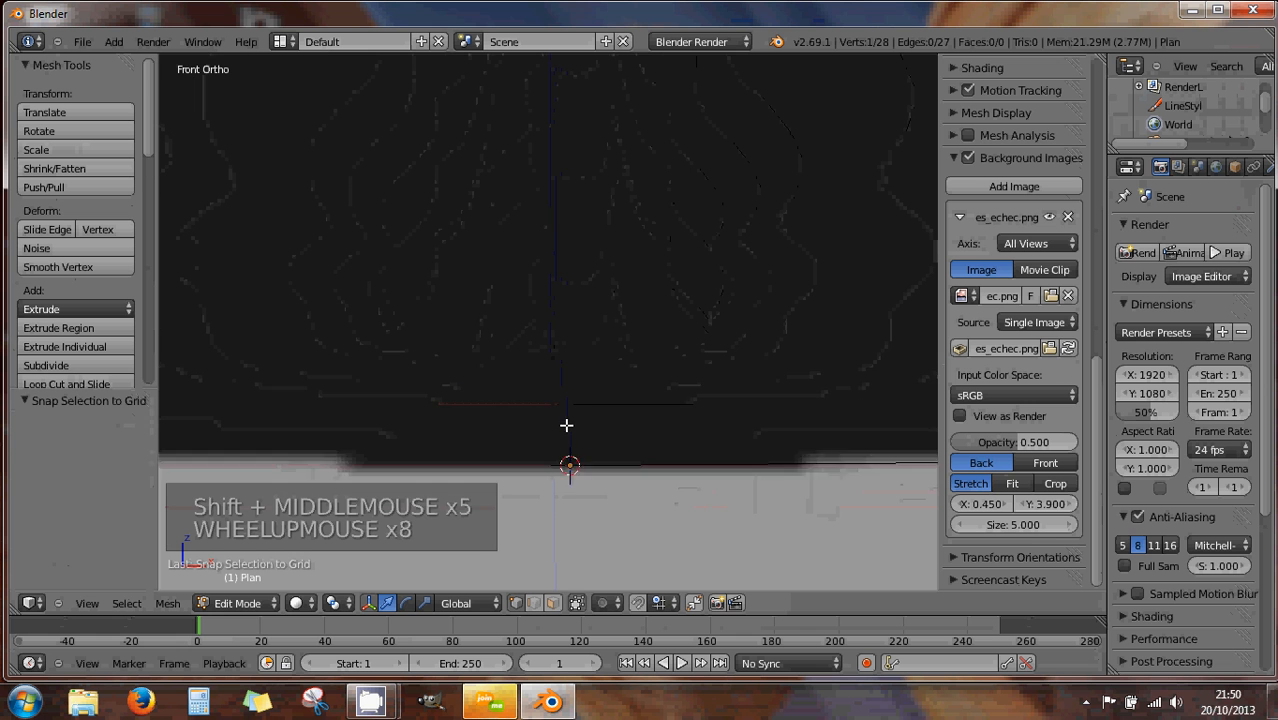
pyautogui.keyDown('shift'); pyautogui.moveTo(566, 422); pyautogui.dragTo(580, 383, button='middle'); pyautogui.keyUp('shift')
pyautogui.scroll(4, 582, 390)
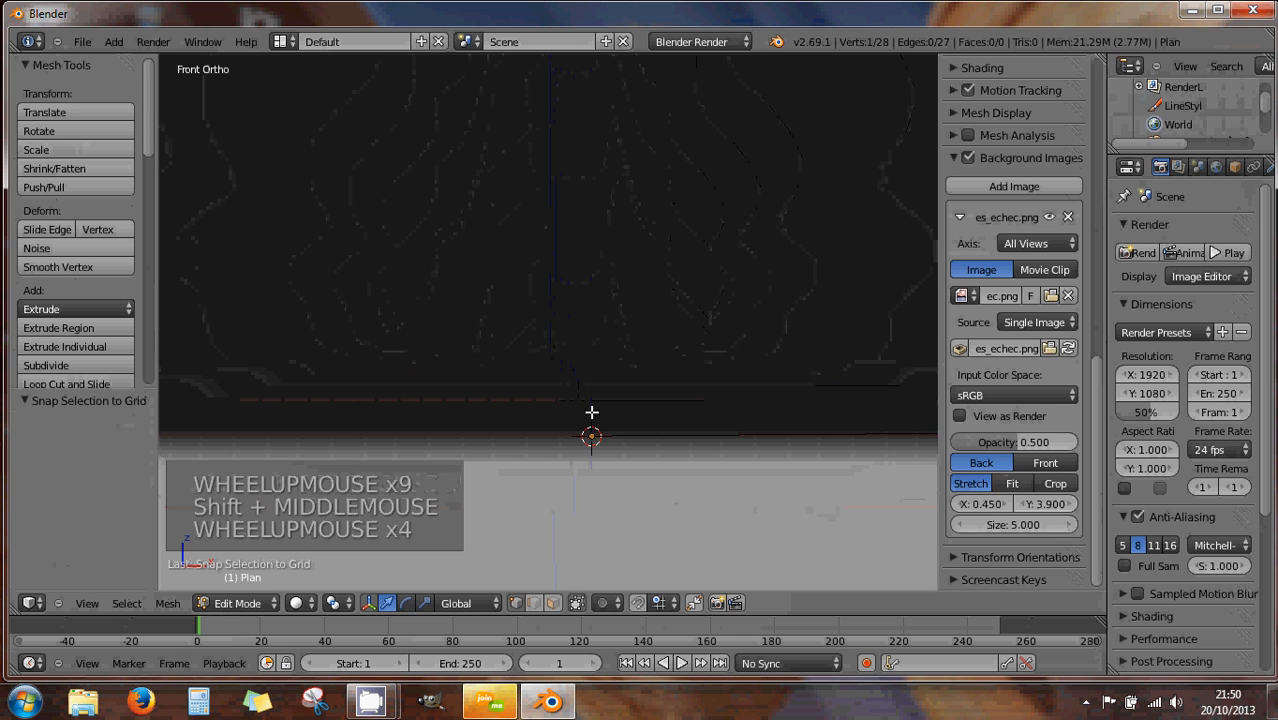
pyautogui.keyDown('shift'); pyautogui.moveTo(614, 440); pyautogui.dragTo(565, 375, button='middle'); pyautogui.keyUp('shift')
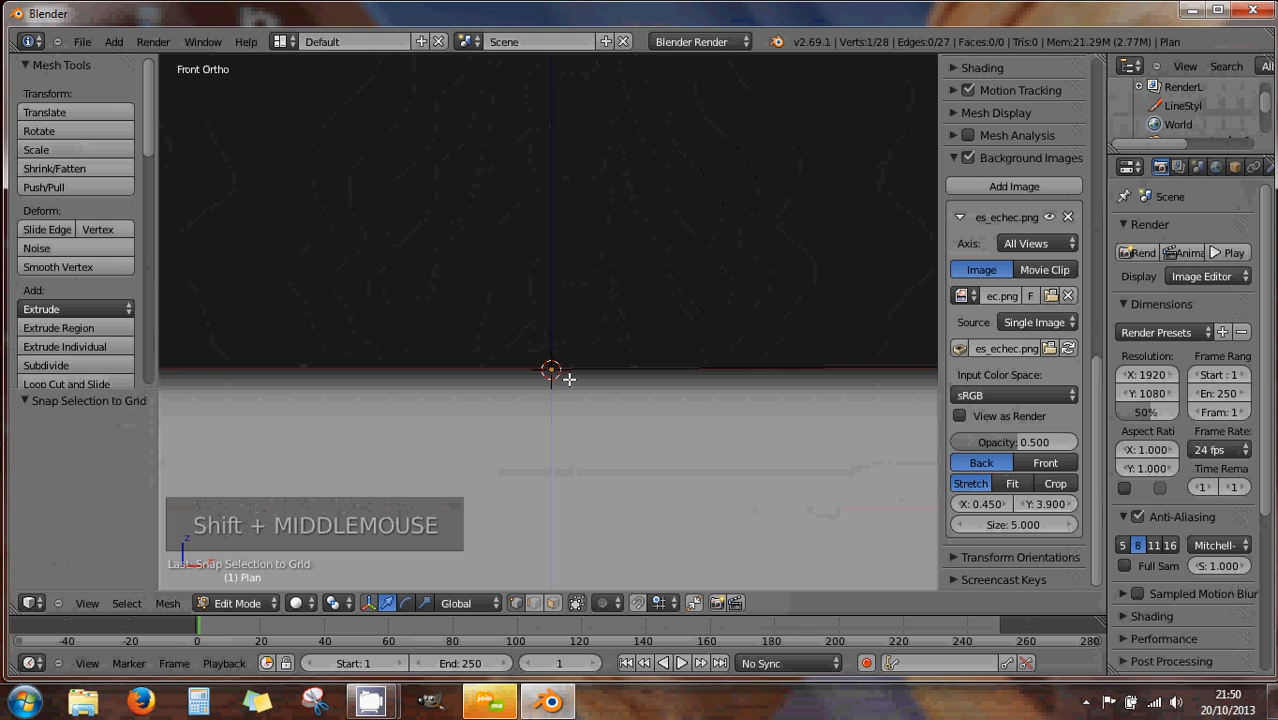
pyautogui.scroll(-15, 569, 380)
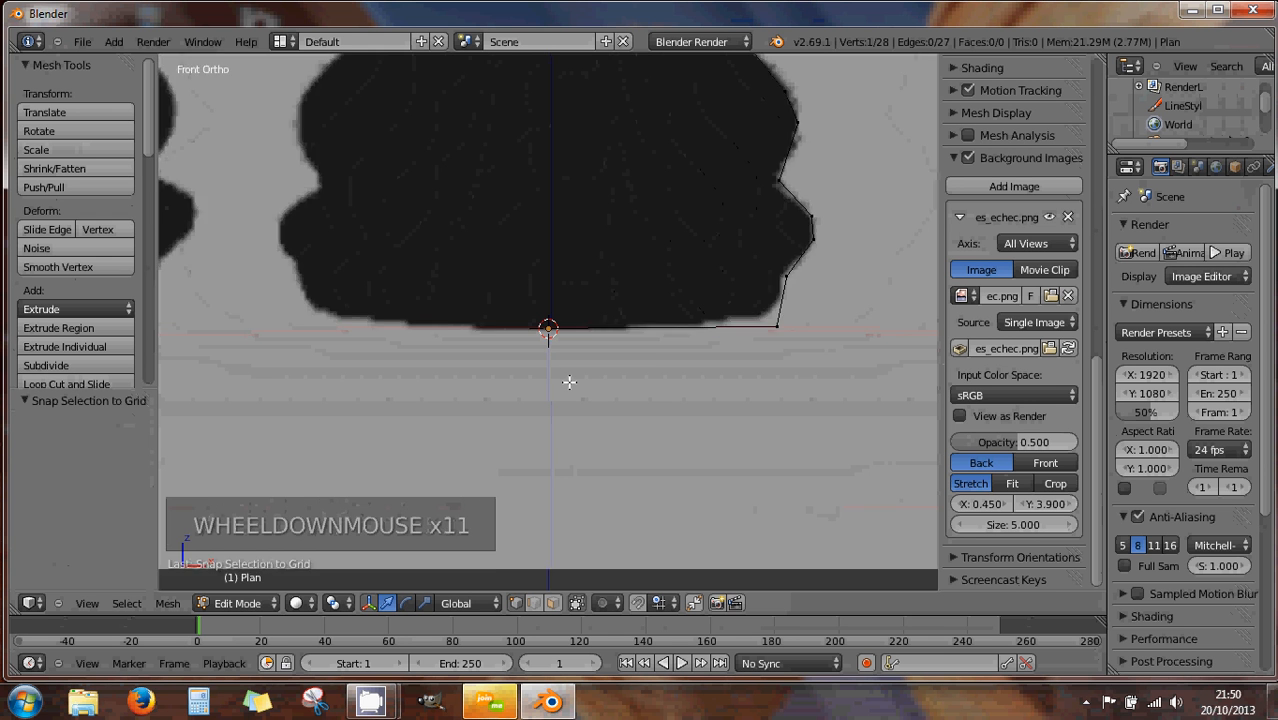
pyautogui.scroll(-4, 569, 382)
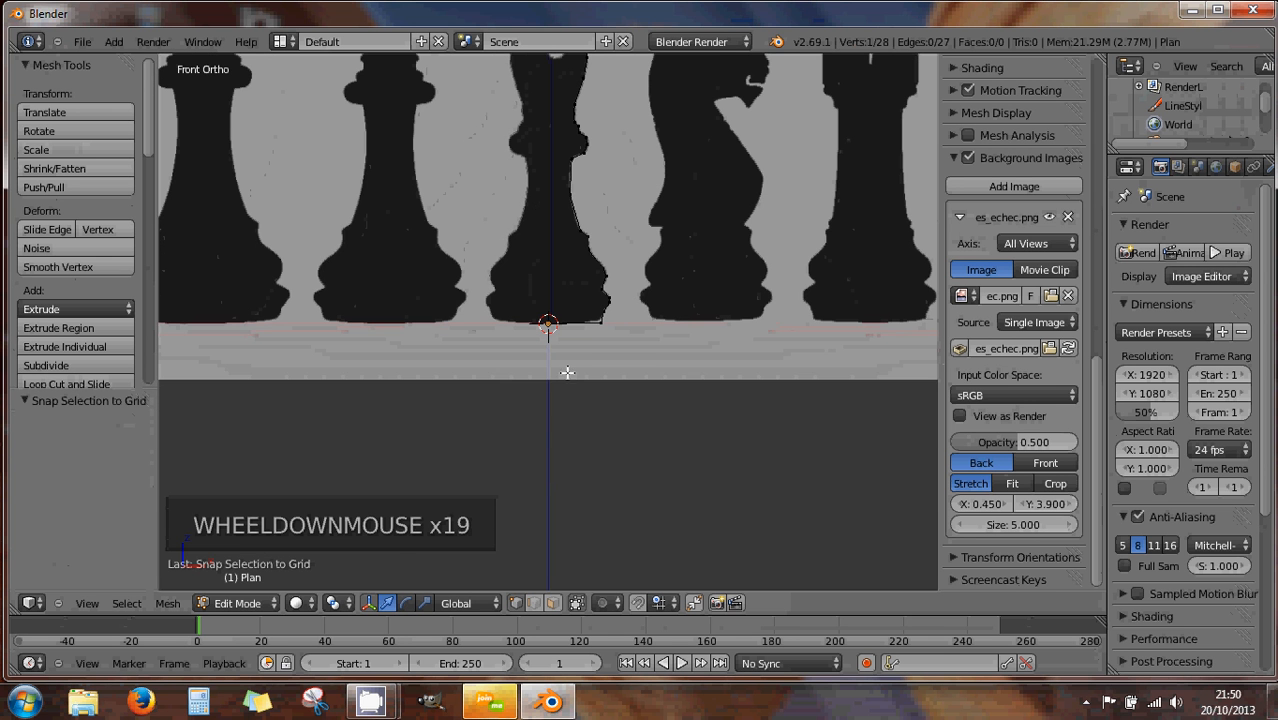
pyautogui.keyDown('shift'); pyautogui.moveTo(565, 361); pyautogui.dragTo(570, 461, button='middle'); pyautogui.keyUp('shift')
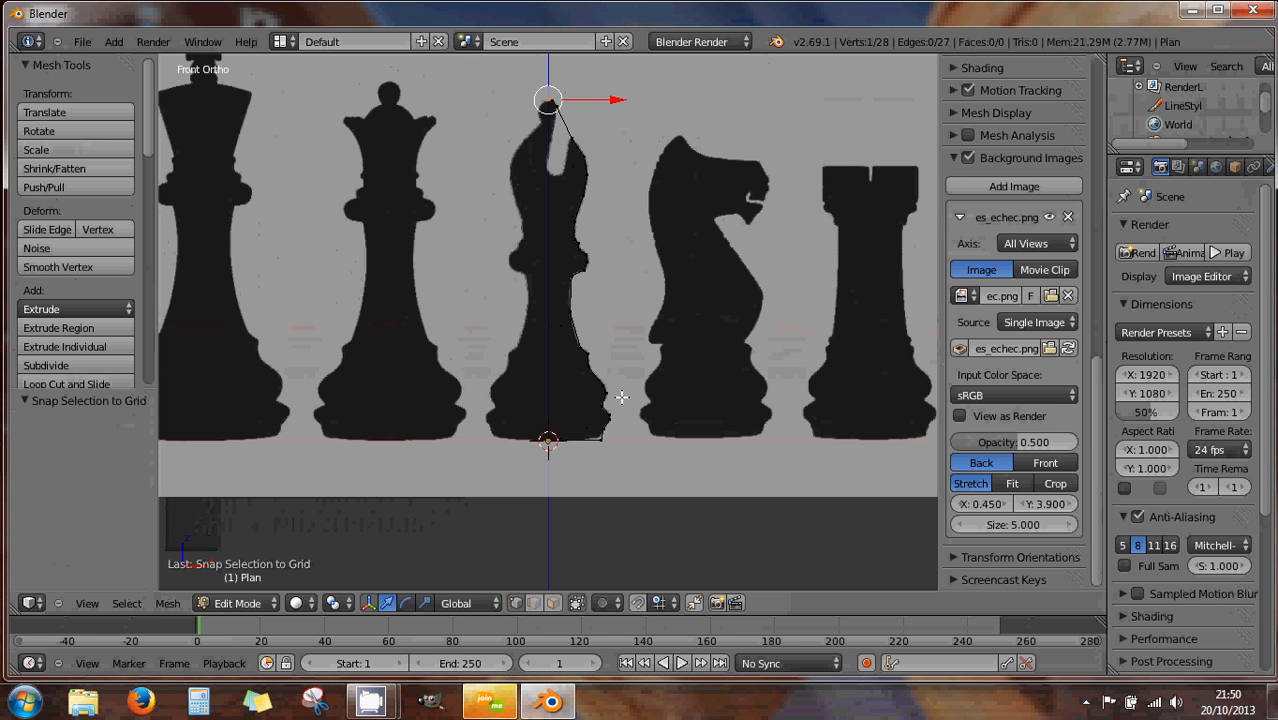
# Move the collar's outermost vertex 0.008 along X onto the silhouette's edge
pyautogui.scroll(4, 615, 257)
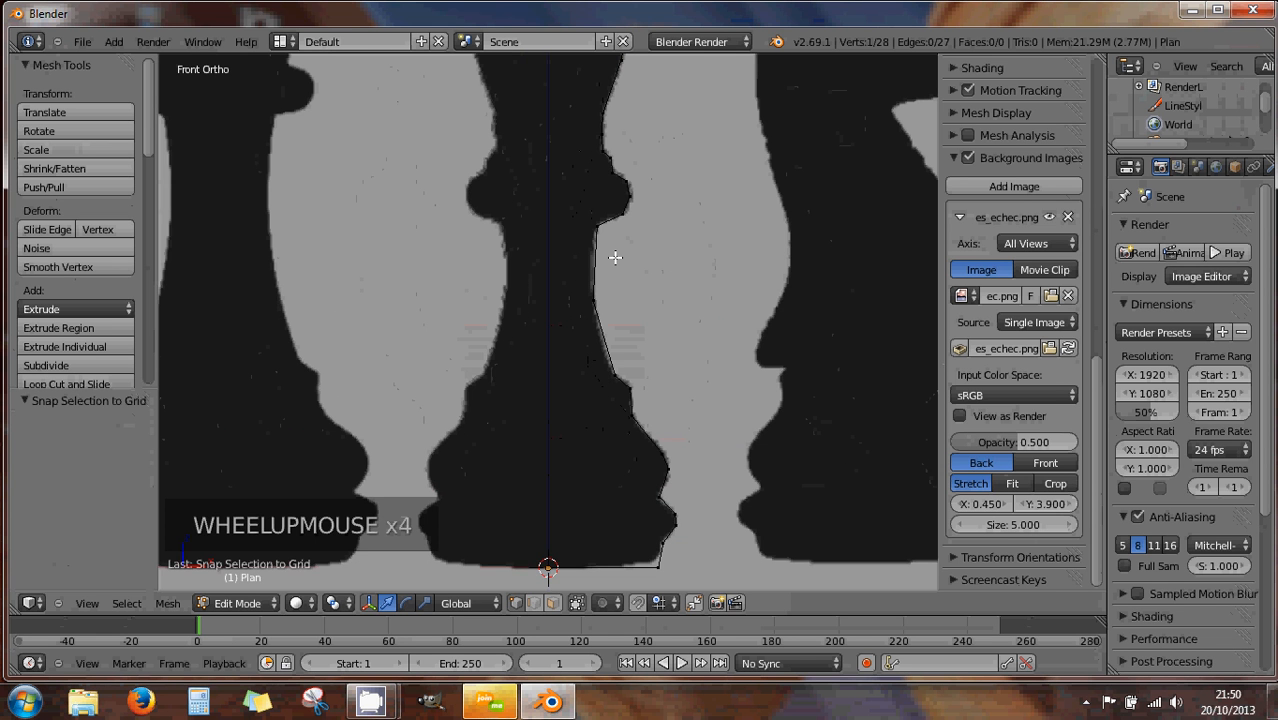
pyautogui.keyDown('shift'); pyautogui.moveTo(614, 257); pyautogui.dragTo(613, 382, button='middle'); pyautogui.keyUp('shift')
pyautogui.scroll(3, 613, 365)
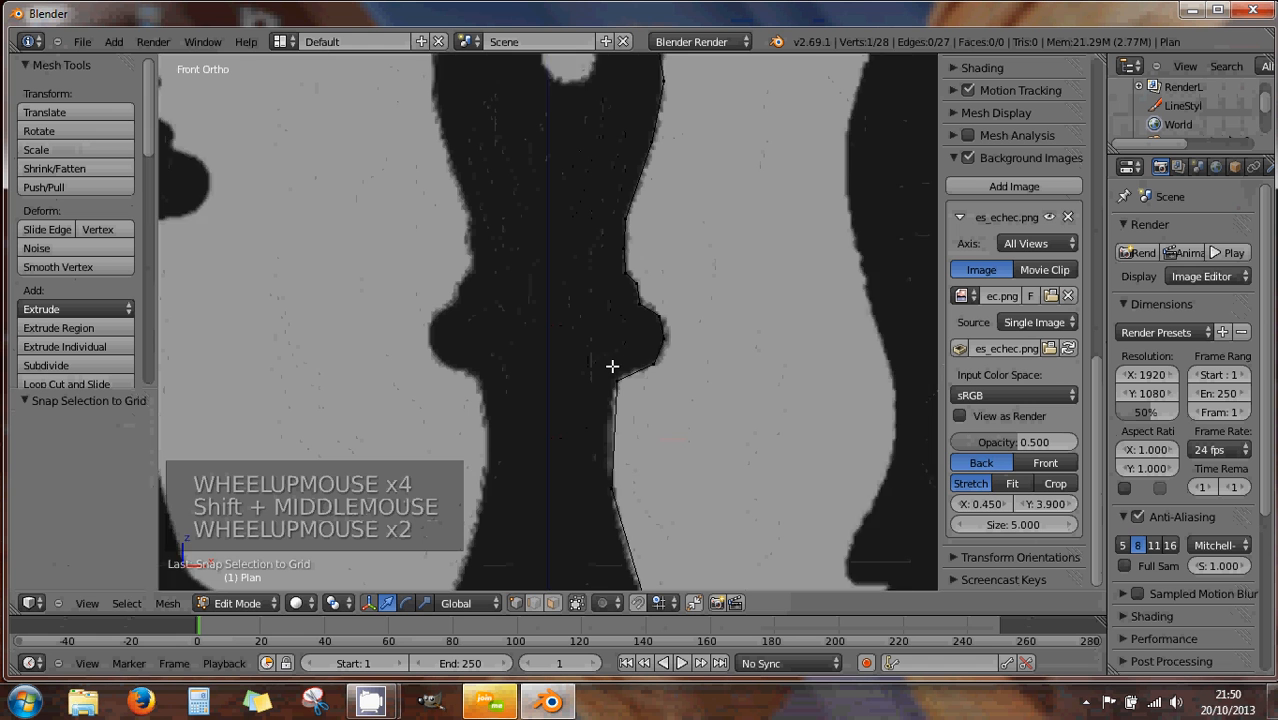
pyautogui.rightClick(688, 342)
pyautogui.moveTo(755, 343); pyautogui.dragTo(760, 344)
pyautogui.scroll(-5, 727, 386)
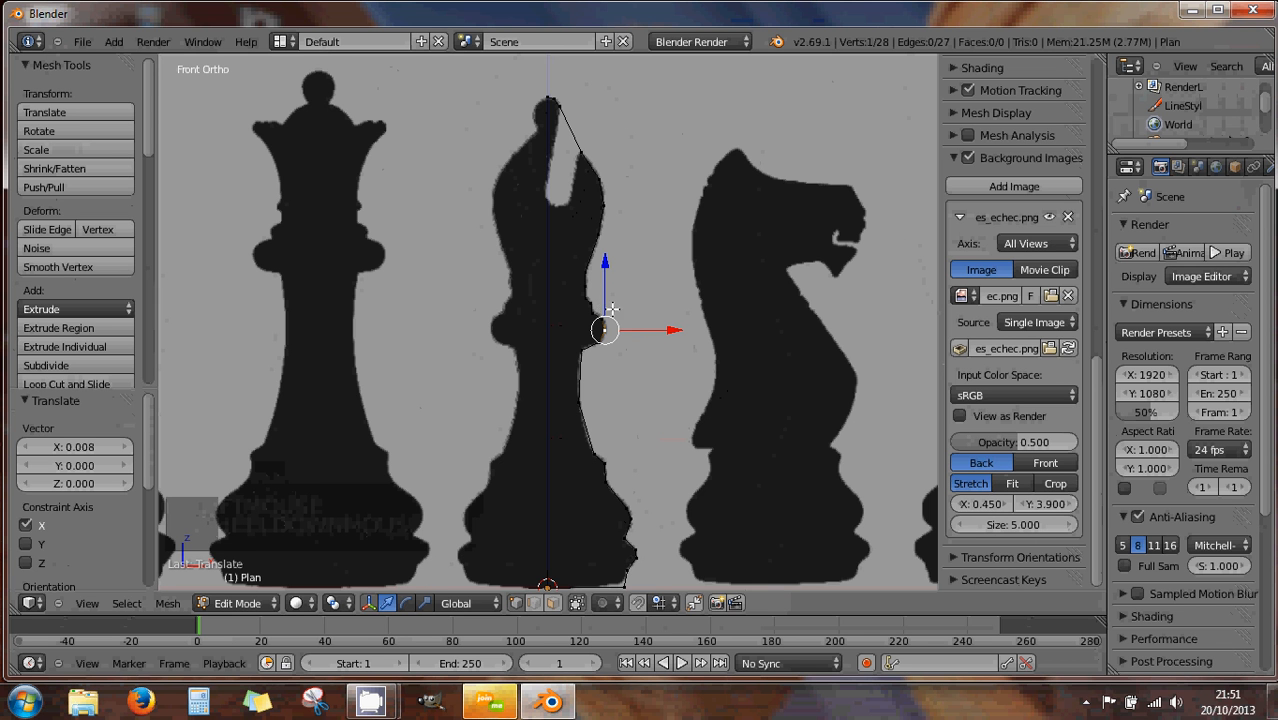
# Adjust the two vertices just above the collar along X to follow the silhouette, moving the upper one by -0.003
pyautogui.scroll(4, 607, 305)
pyautogui.scroll(1, 607, 305)
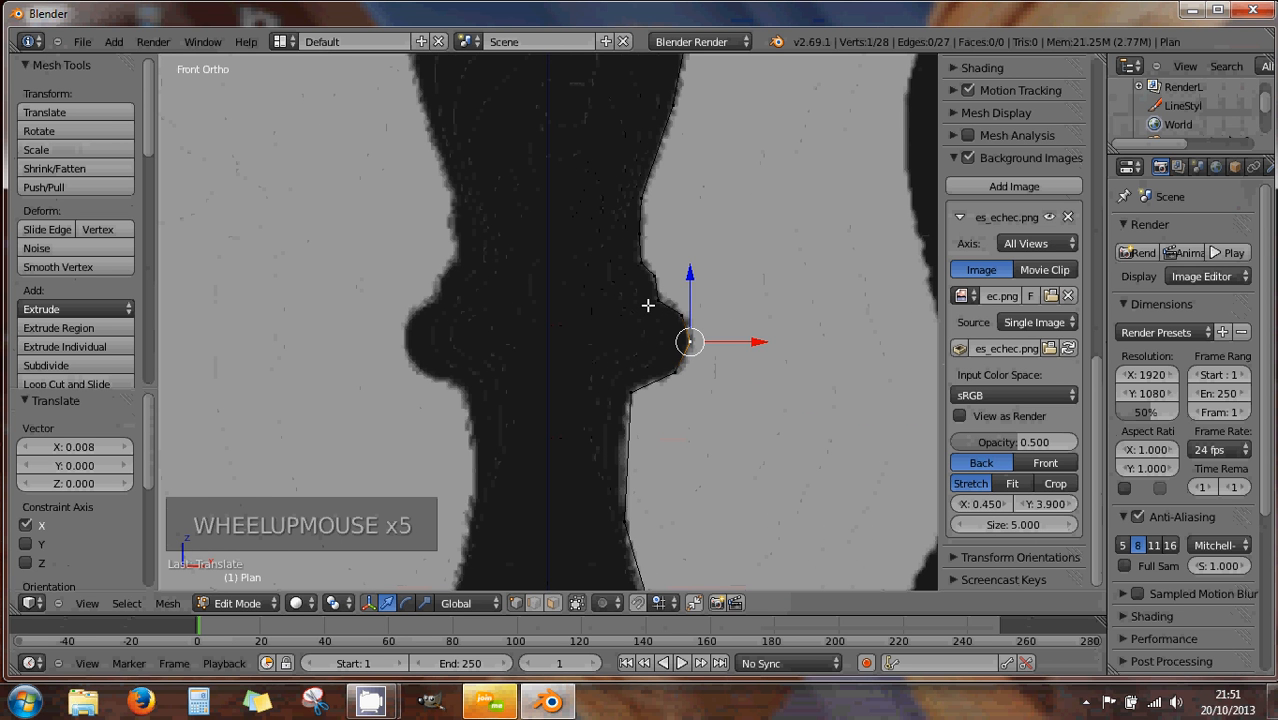
pyautogui.rightClick(655, 274)
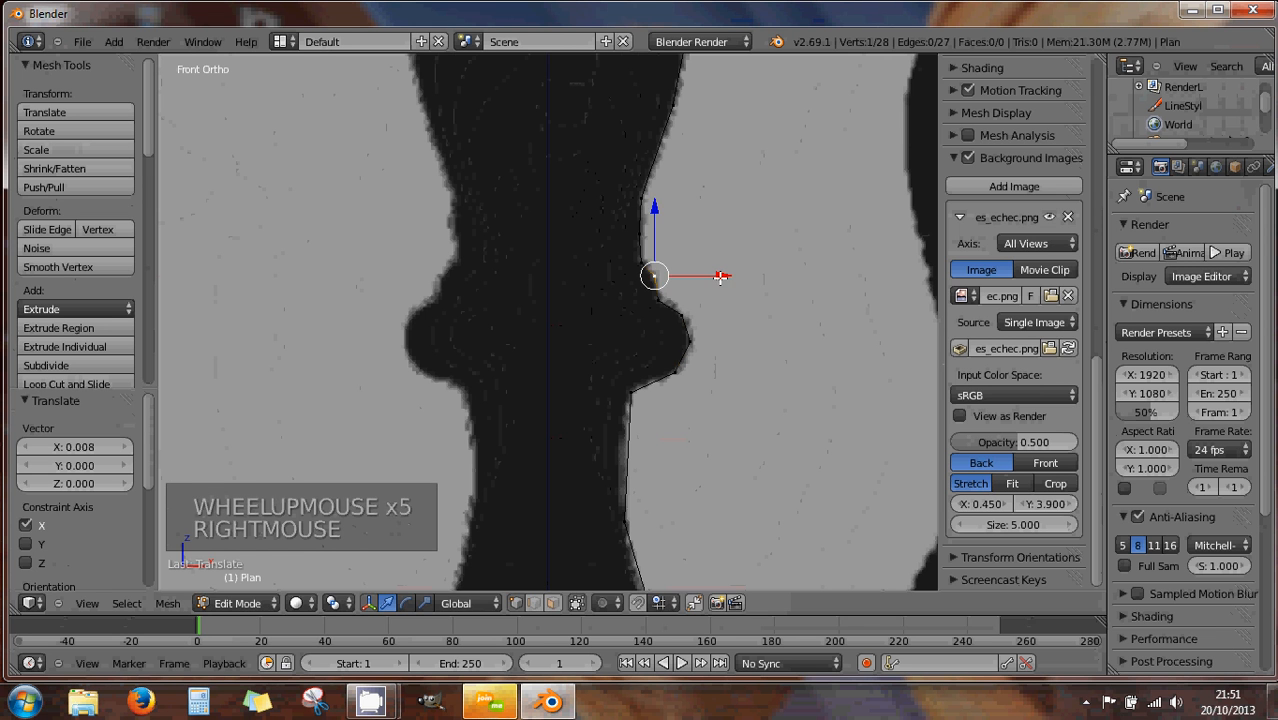
pyautogui.moveTo(720, 277); pyautogui.dragTo(689, 298)
pyautogui.rightClick(640, 256)
pyautogui.scroll(-3, 680, 324)
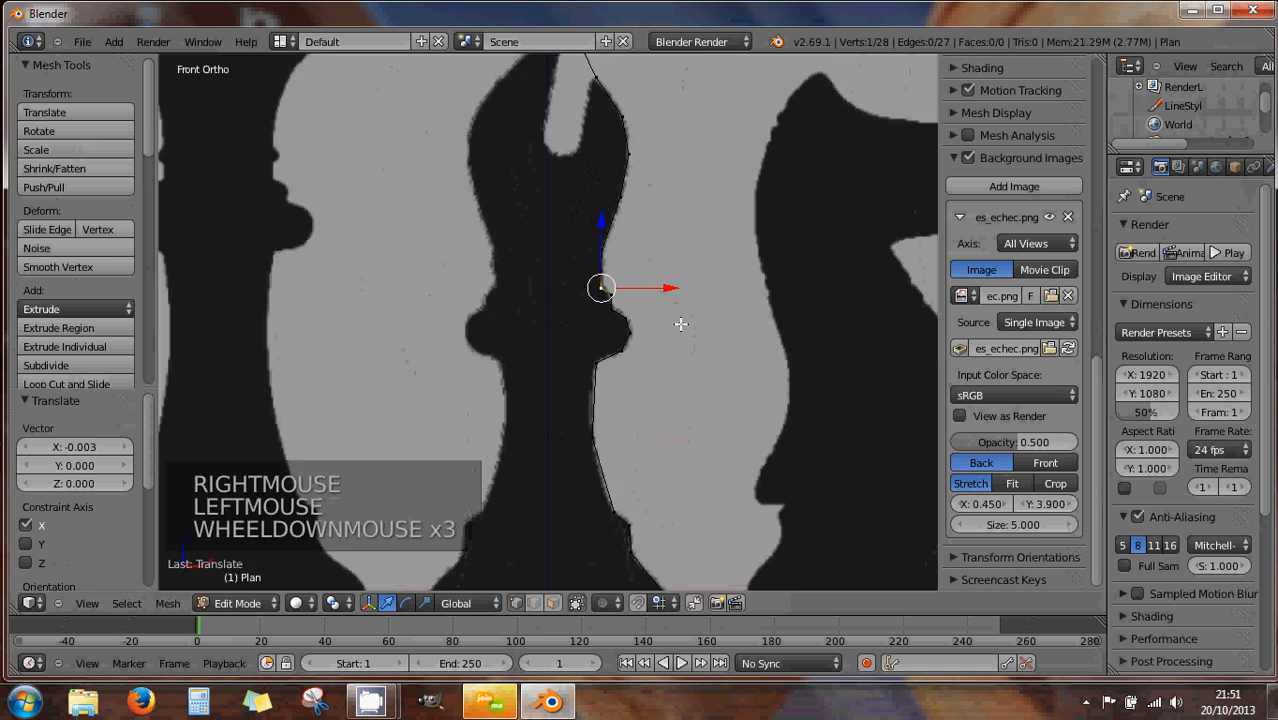
# Select the whole traced bishop outline, rotate it 90° about the X axis and check it from the top view
pyautogui.scroll(-3, 680, 324)
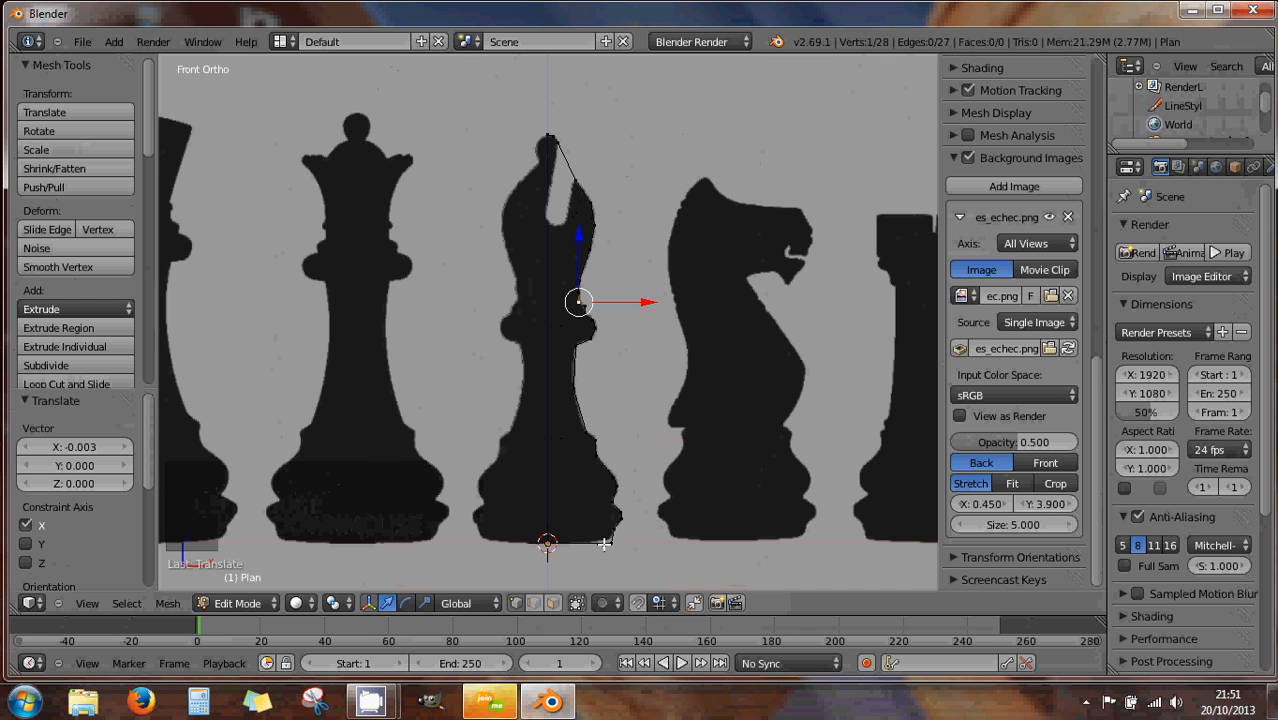
pyautogui.click(150, 146)
pyautogui.moveTo(150, 146); pyautogui.dragTo(157, 210)
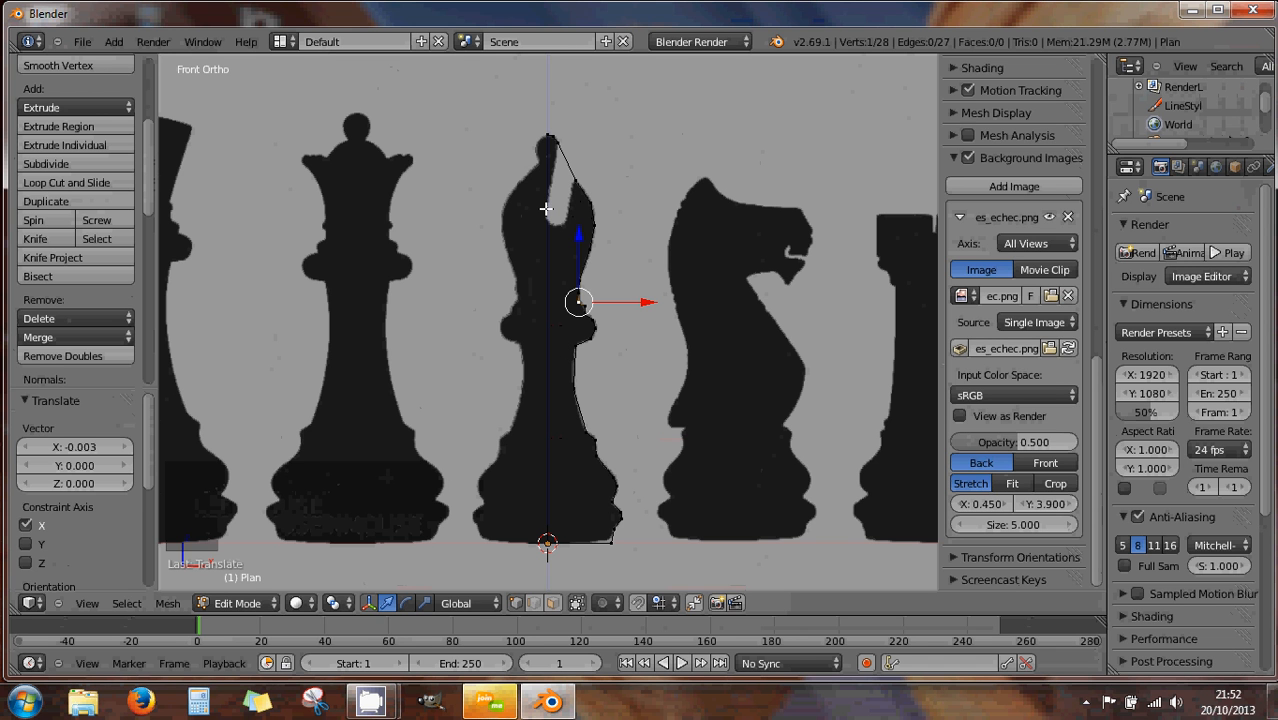
pyautogui.press('a')
pyautogui.press('a')
pyautogui.press('a')
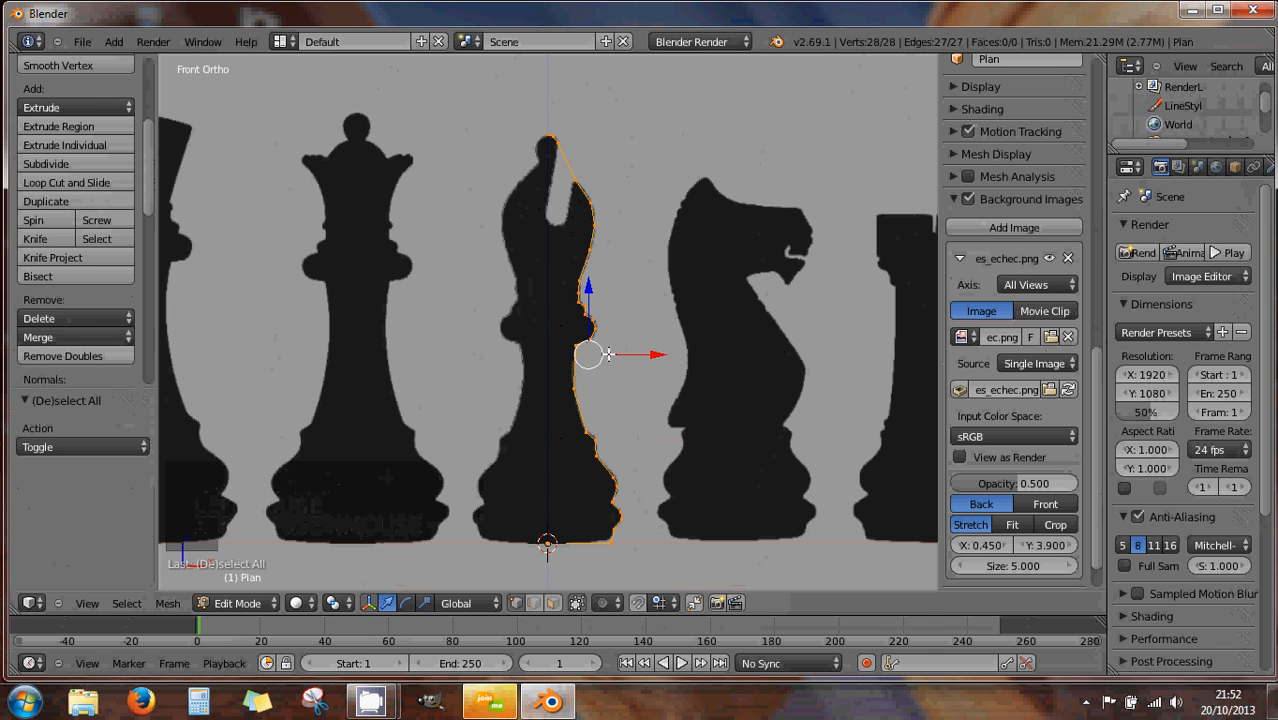
pyautogui.press('r')
pyautogui.press('x')
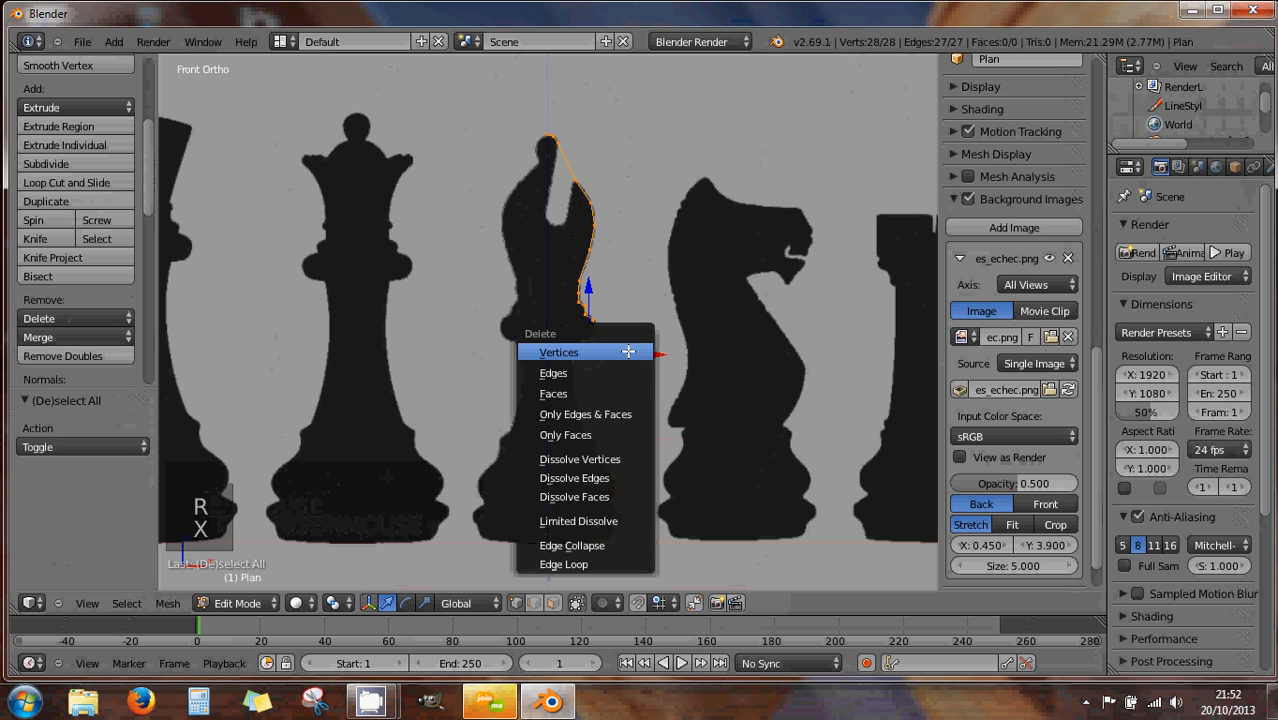
pyautogui.click(545, 519)
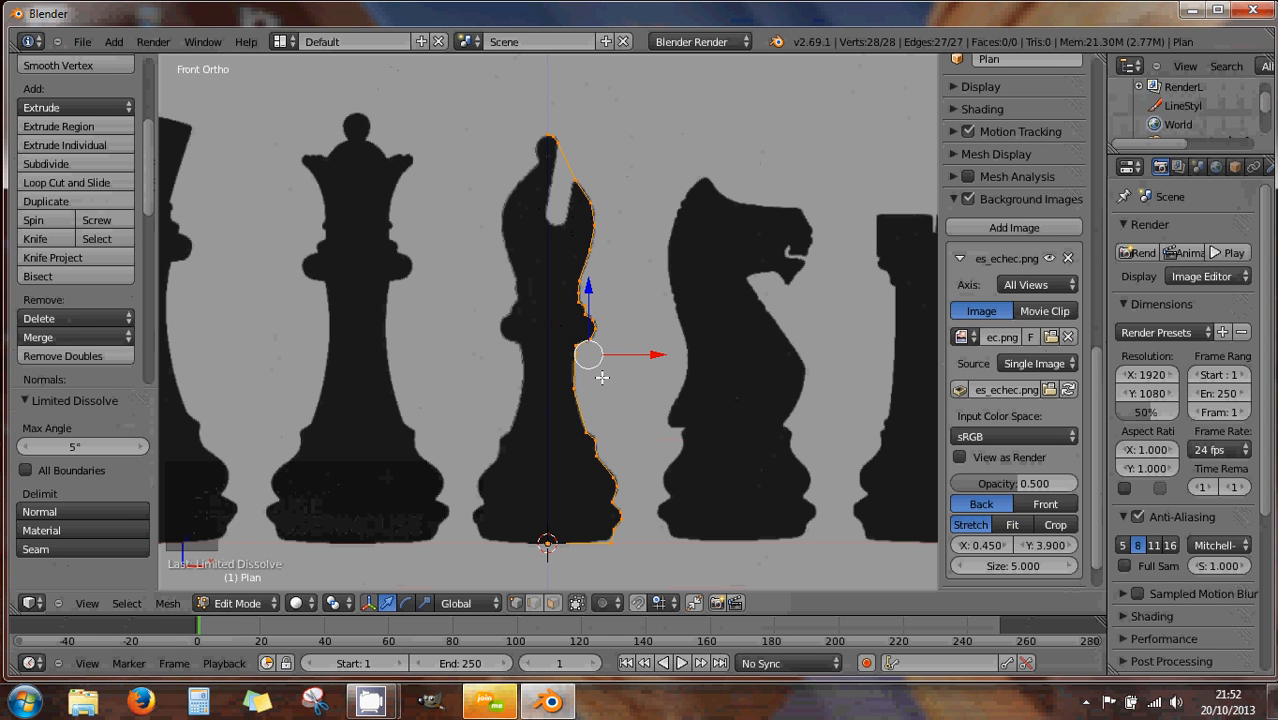
pyautogui.press('r')
pyautogui.write('x')
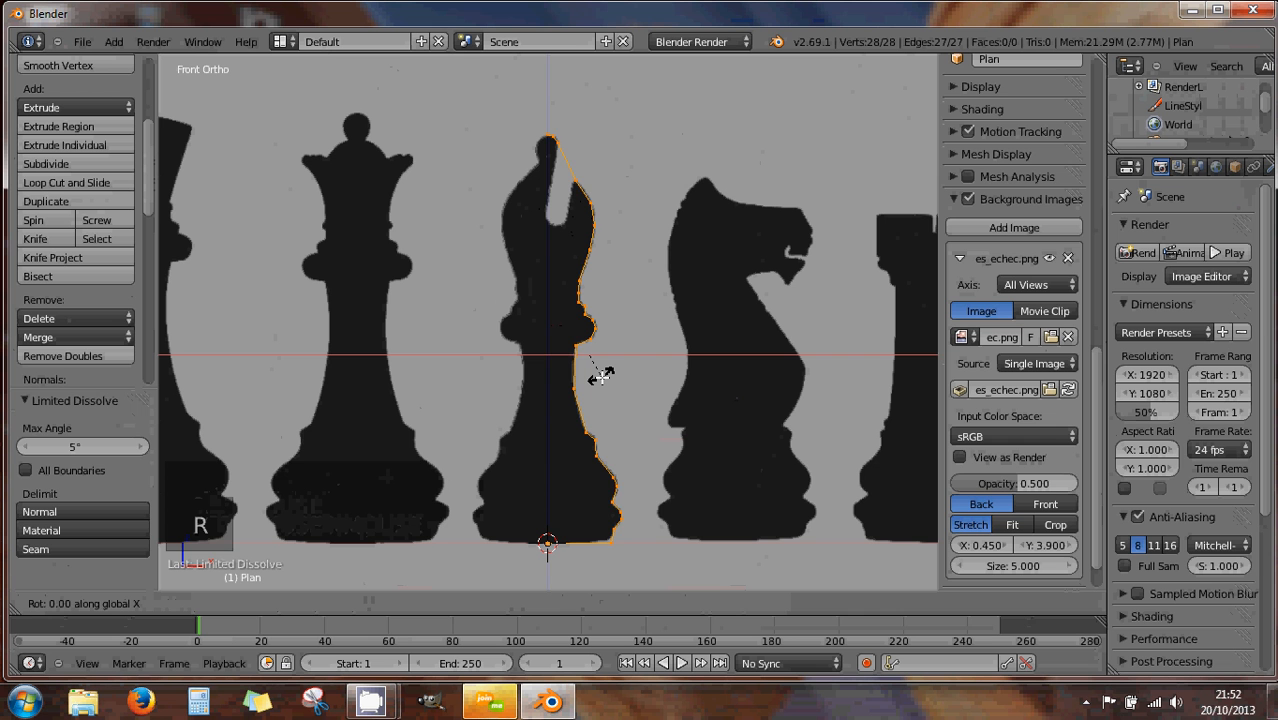
pyautogui.write('90')
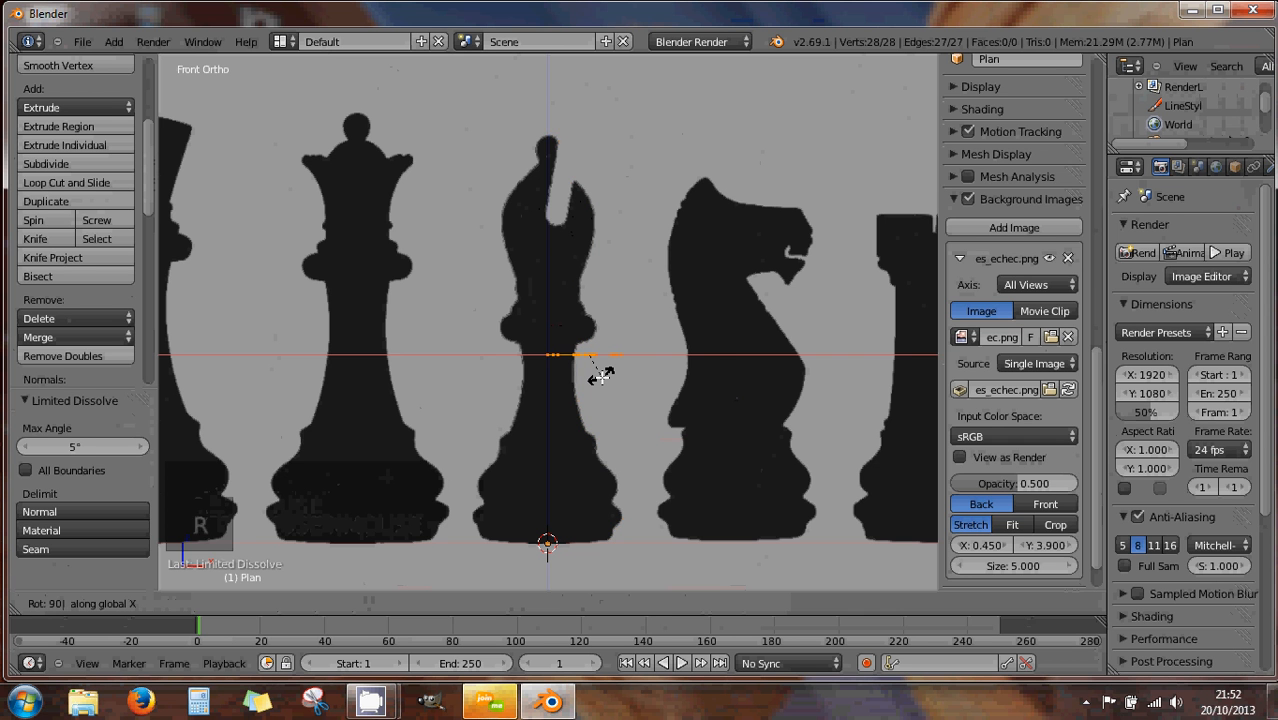
pyautogui.press('Return')
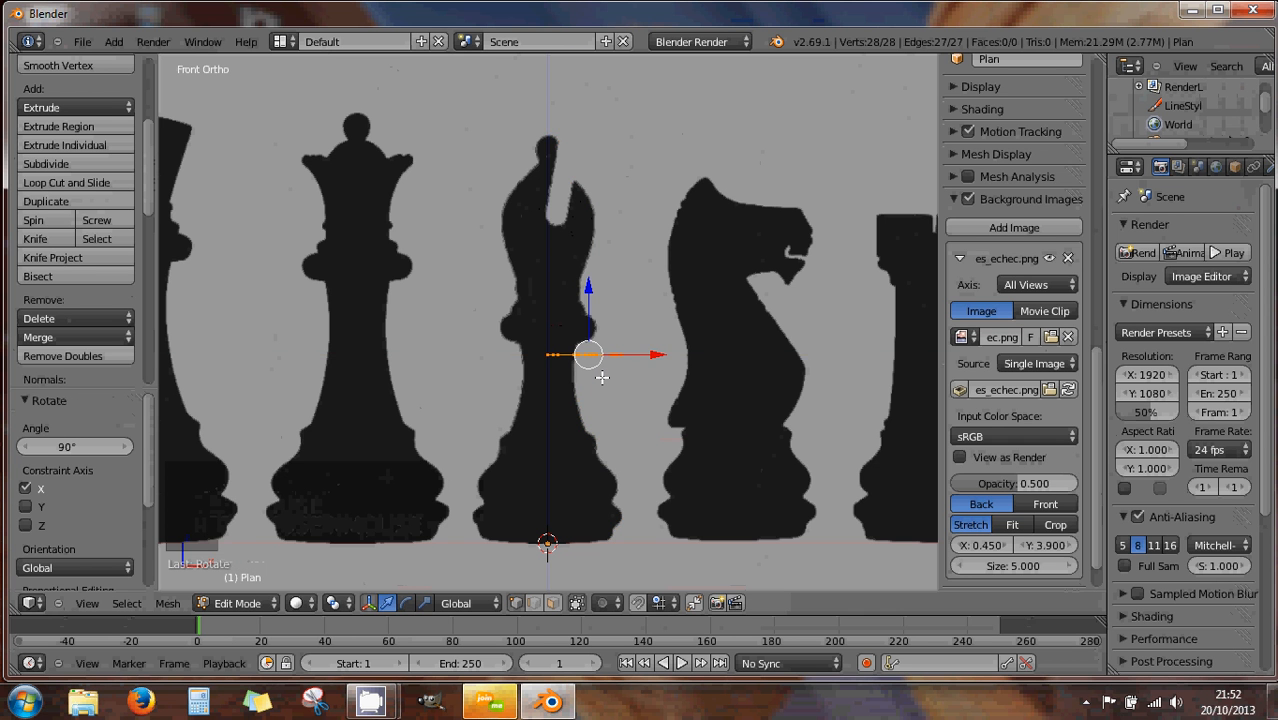
pyautogui.press('KP_7')
pyautogui.scroll(-5, 602, 377)
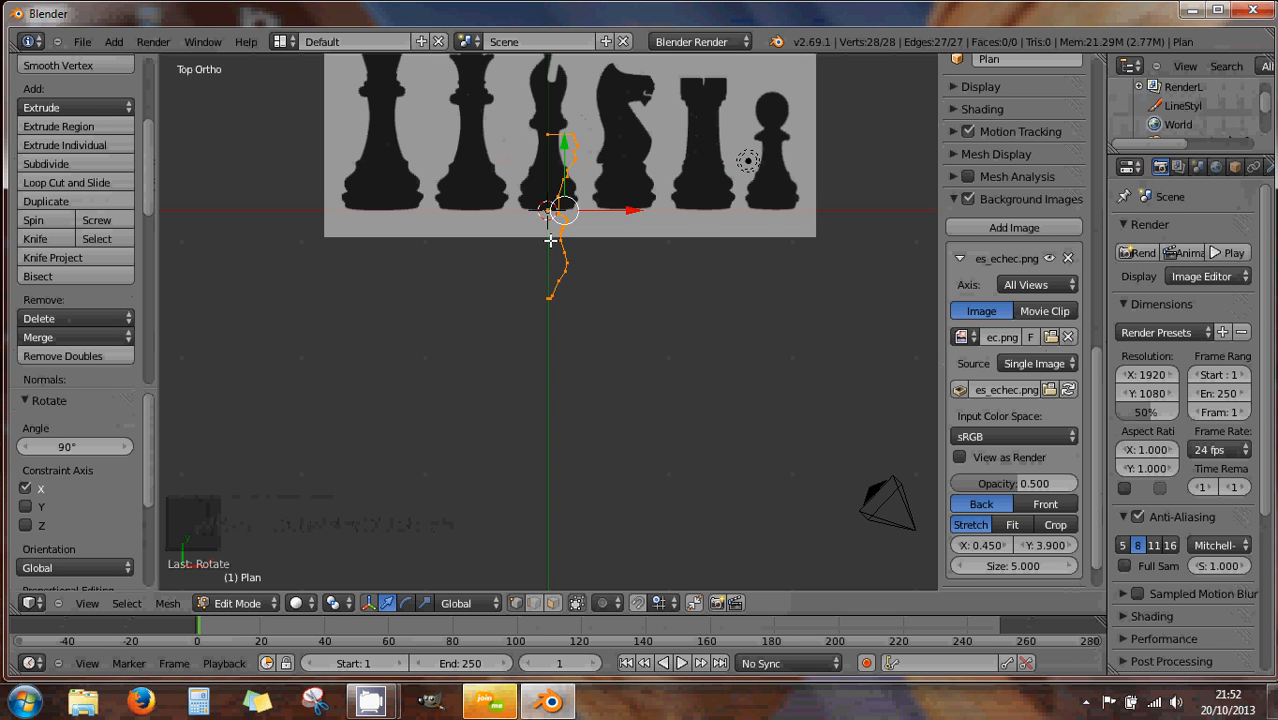
# Return to the front view and rotate the whole outline by -90° about the X axis
pyautogui.press('KP_1')
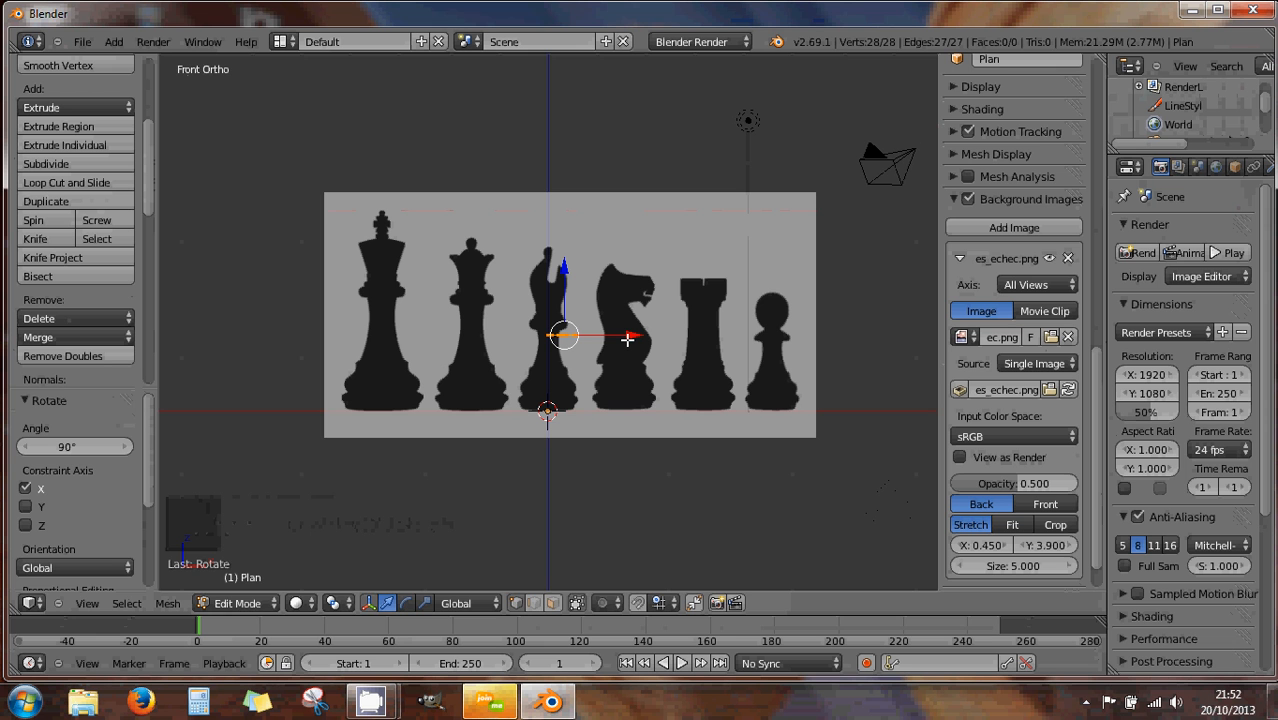
pyautogui.press('r')
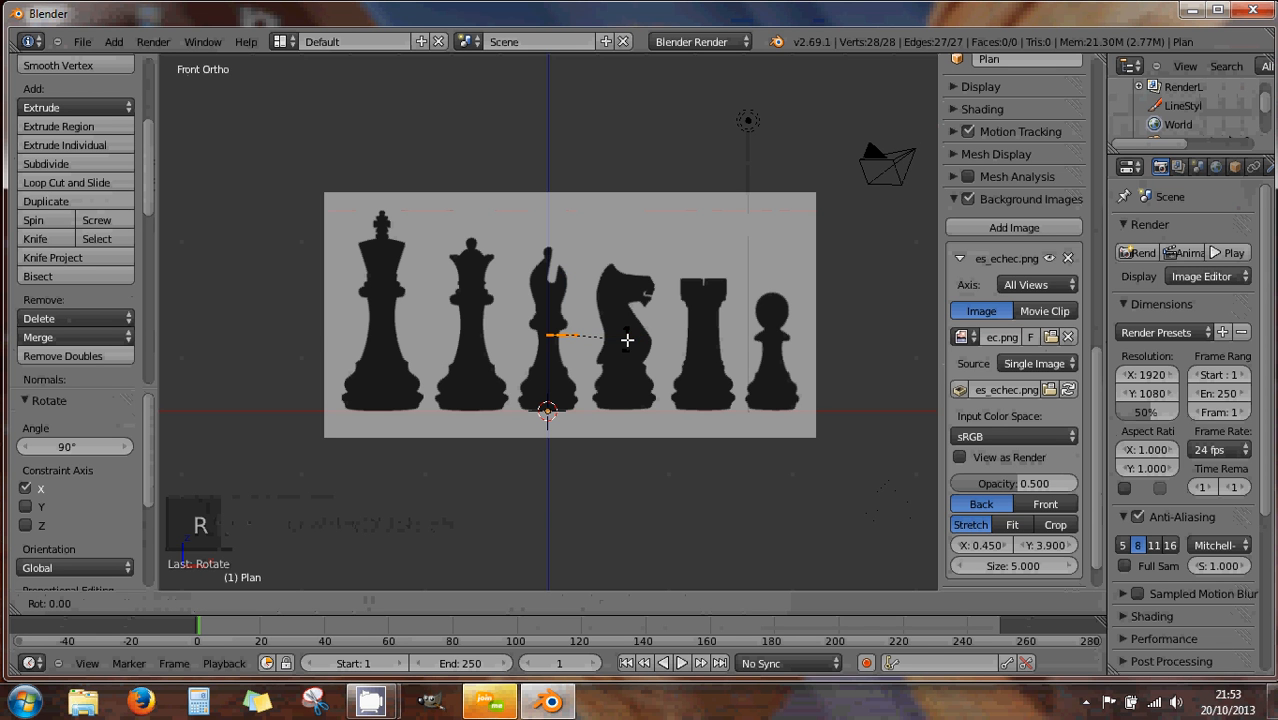
pyautogui.write('x')
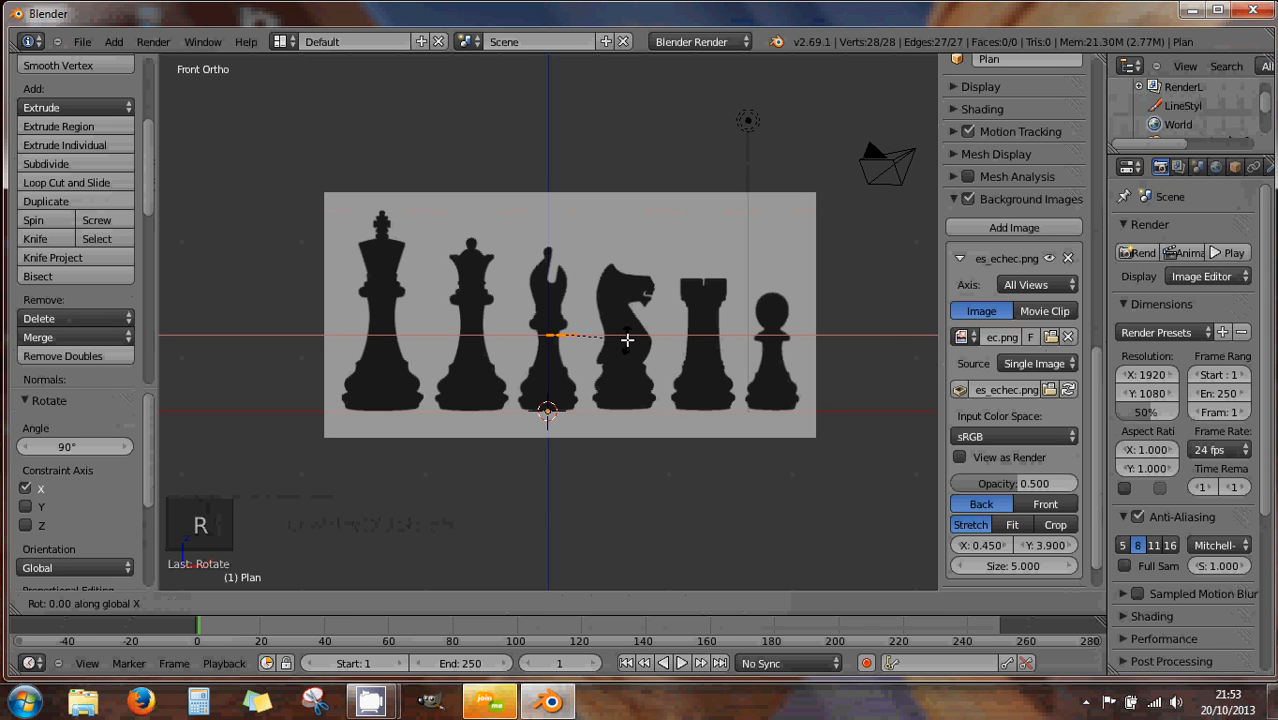
pyautogui.write('90')
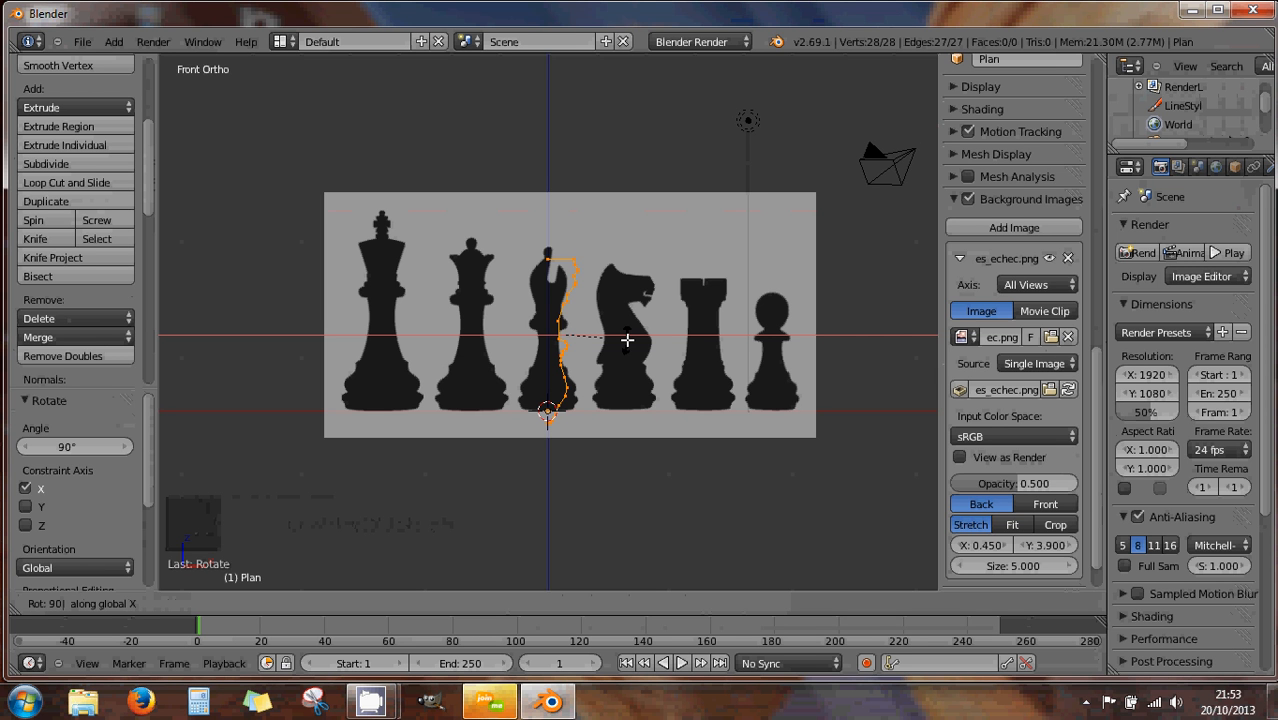
pyautogui.press('-')
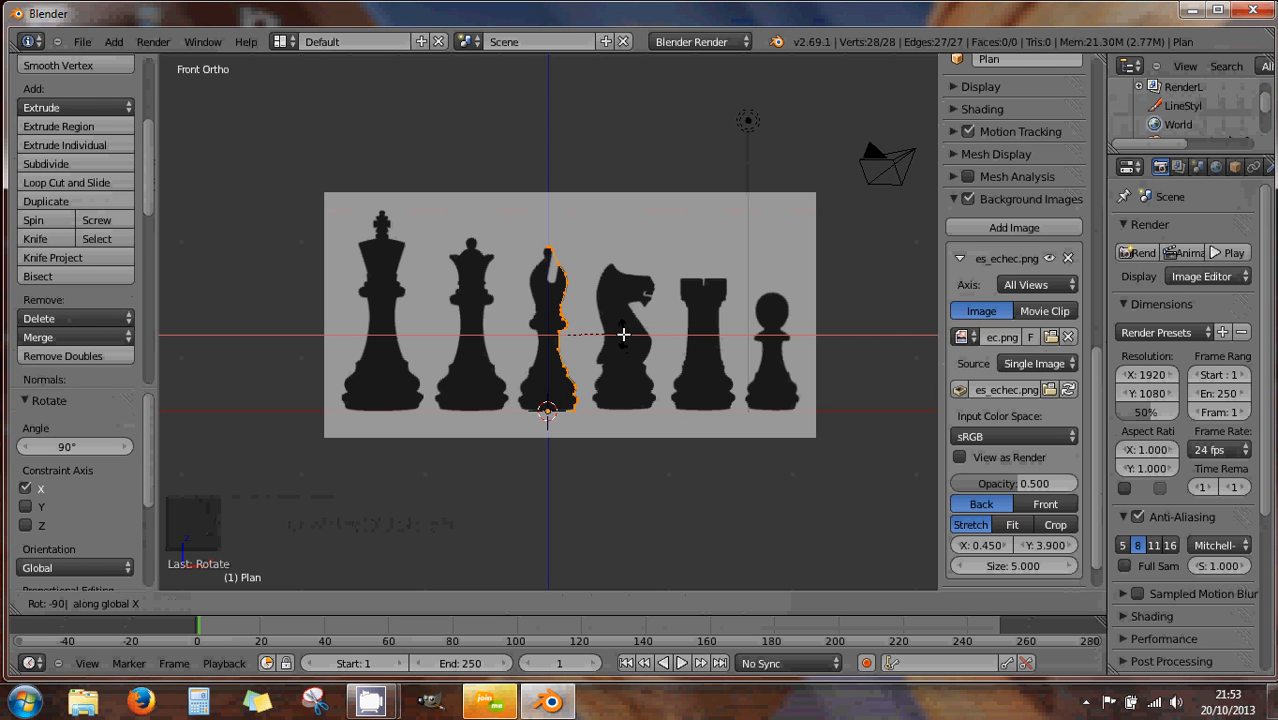
pyautogui.click(622, 335)
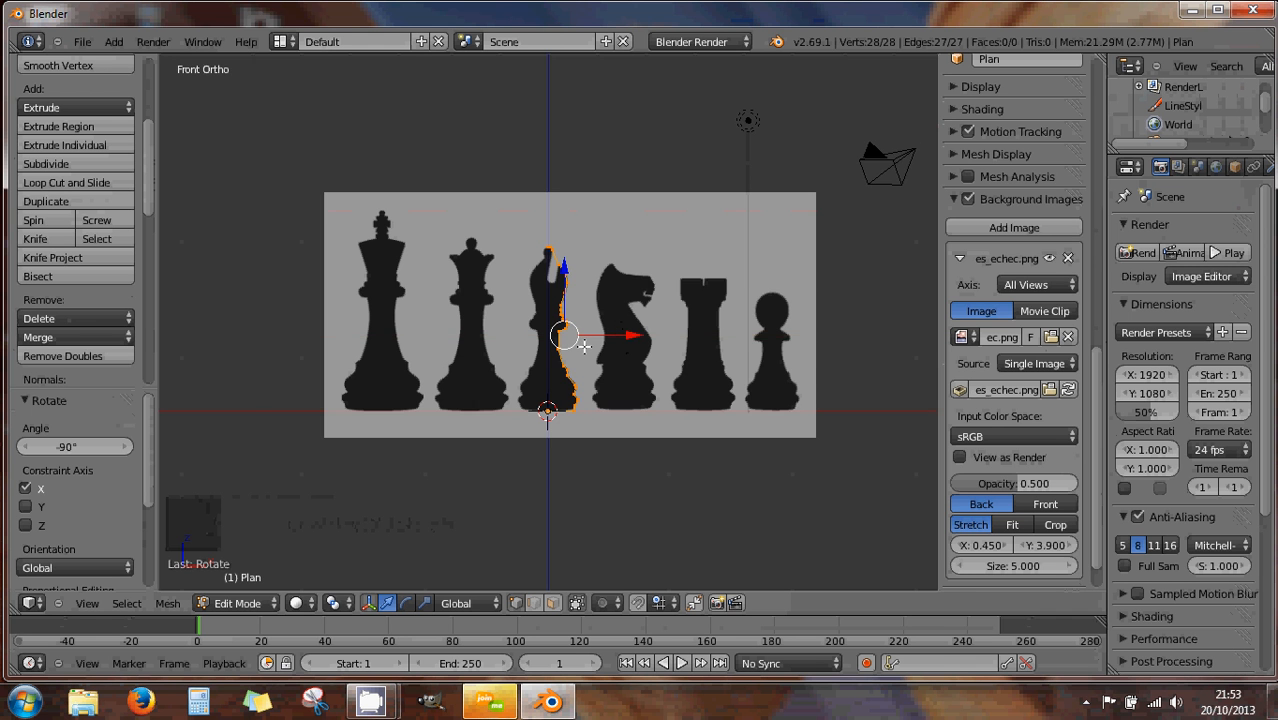
# Examine the outline's fit on the bishop's silhouette and the crown end vertex's alignment with the centre axis
pyautogui.scroll(2, 584, 345)
pyautogui.scroll(2, 584, 345)
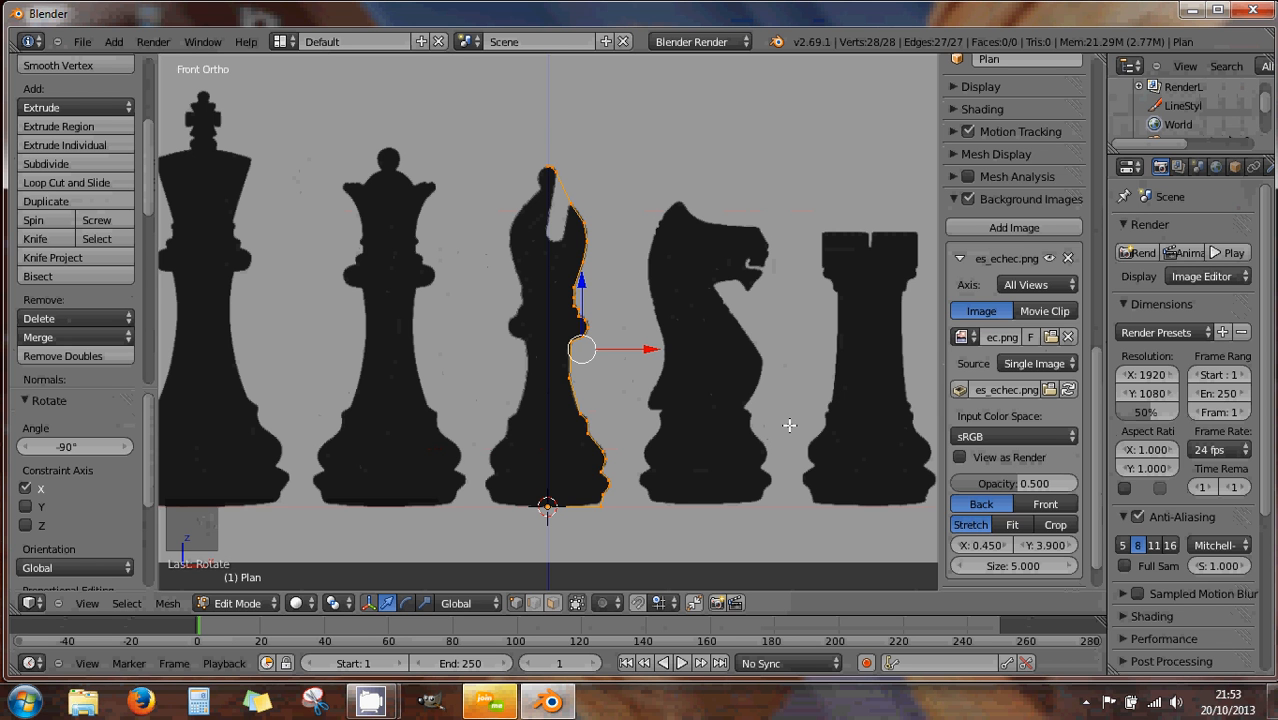
pyautogui.scroll(1, 1000, 366)
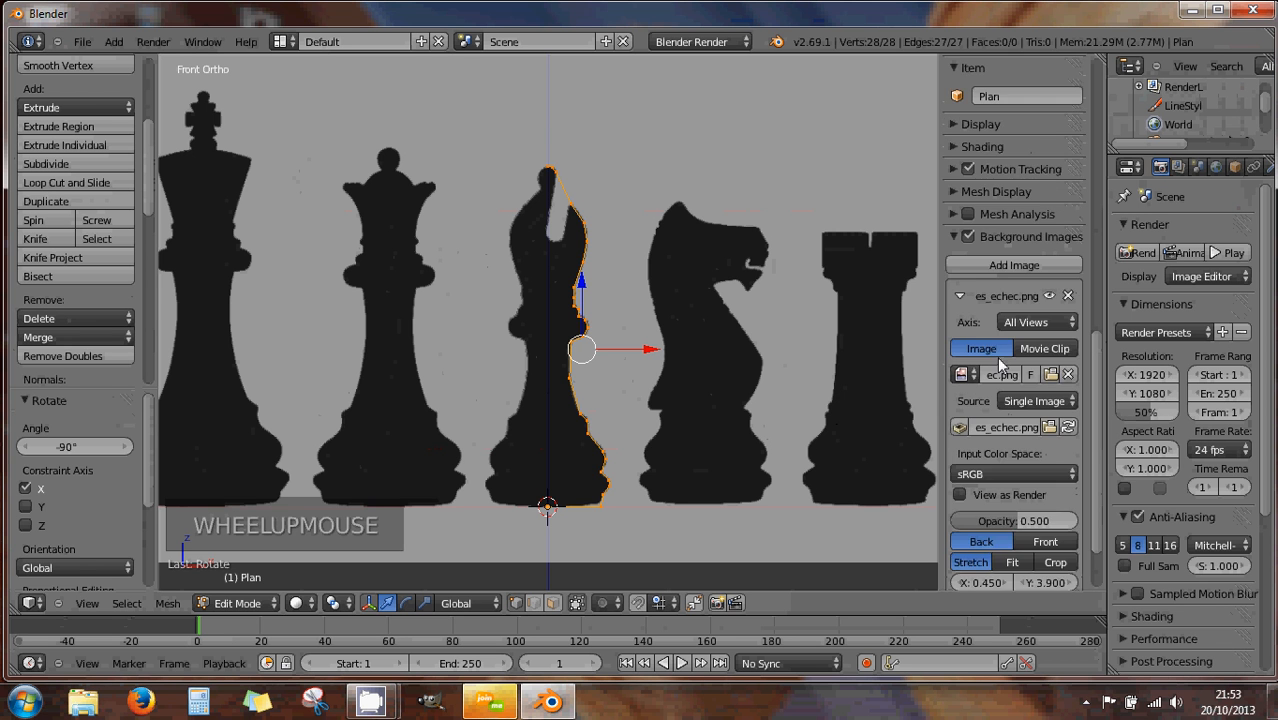
pyautogui.scroll(2, 1000, 366)
pyautogui.scroll(-2, 1000, 366)
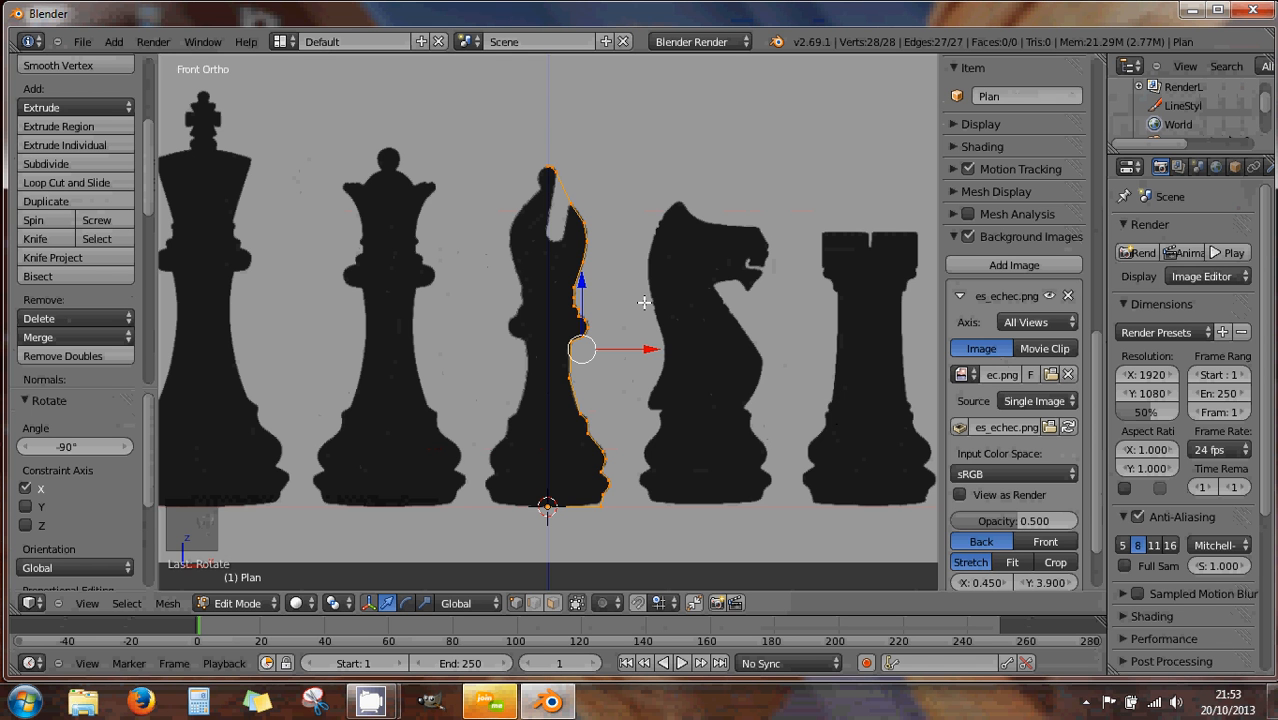
pyautogui.scroll(3, 526, 150)
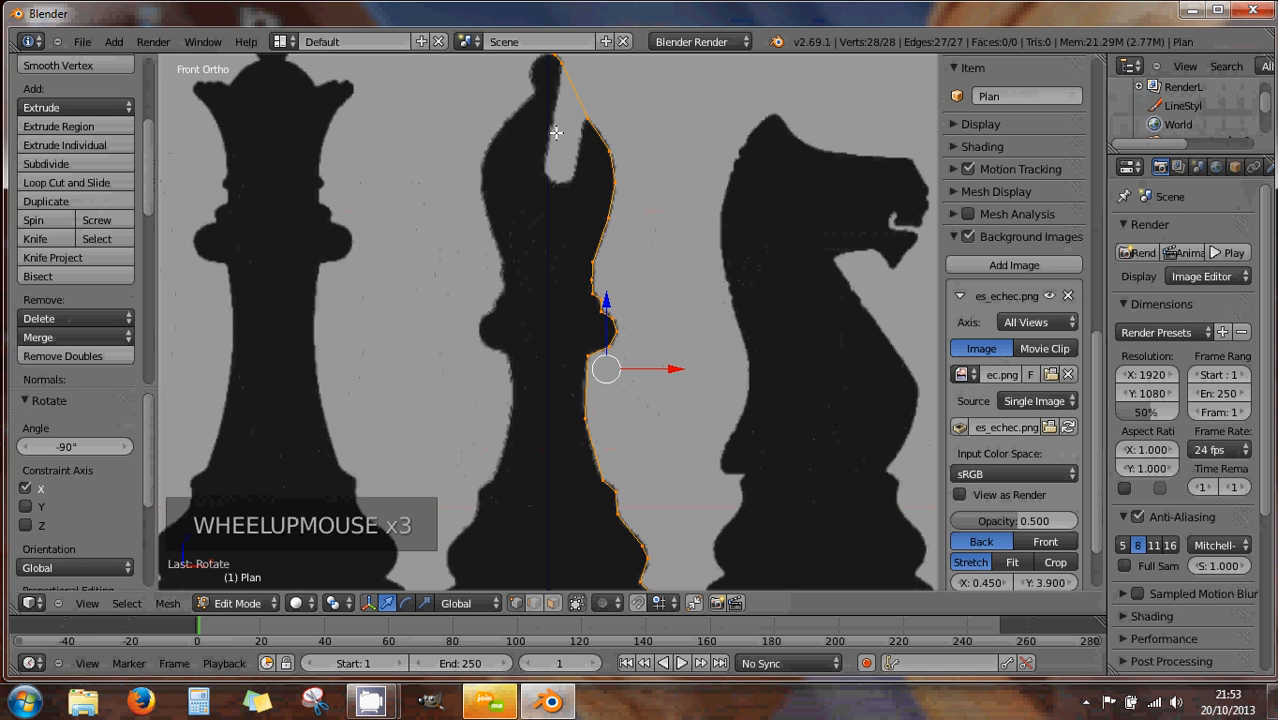
pyautogui.keyDown('shift'); pyautogui.moveTo(555, 128); pyautogui.dragTo(554, 372, button='middle'); pyautogui.keyUp('shift')
pyautogui.scroll(3, 554, 380)
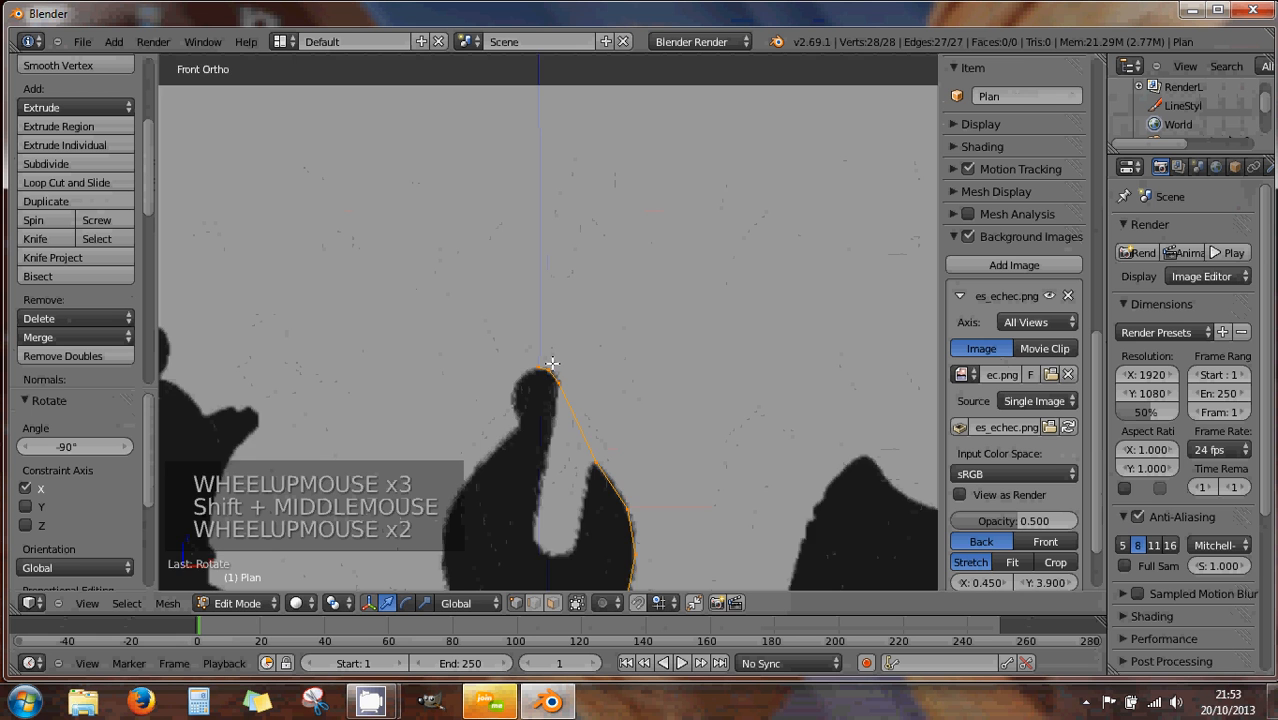
pyautogui.scroll(4, 530, 340)
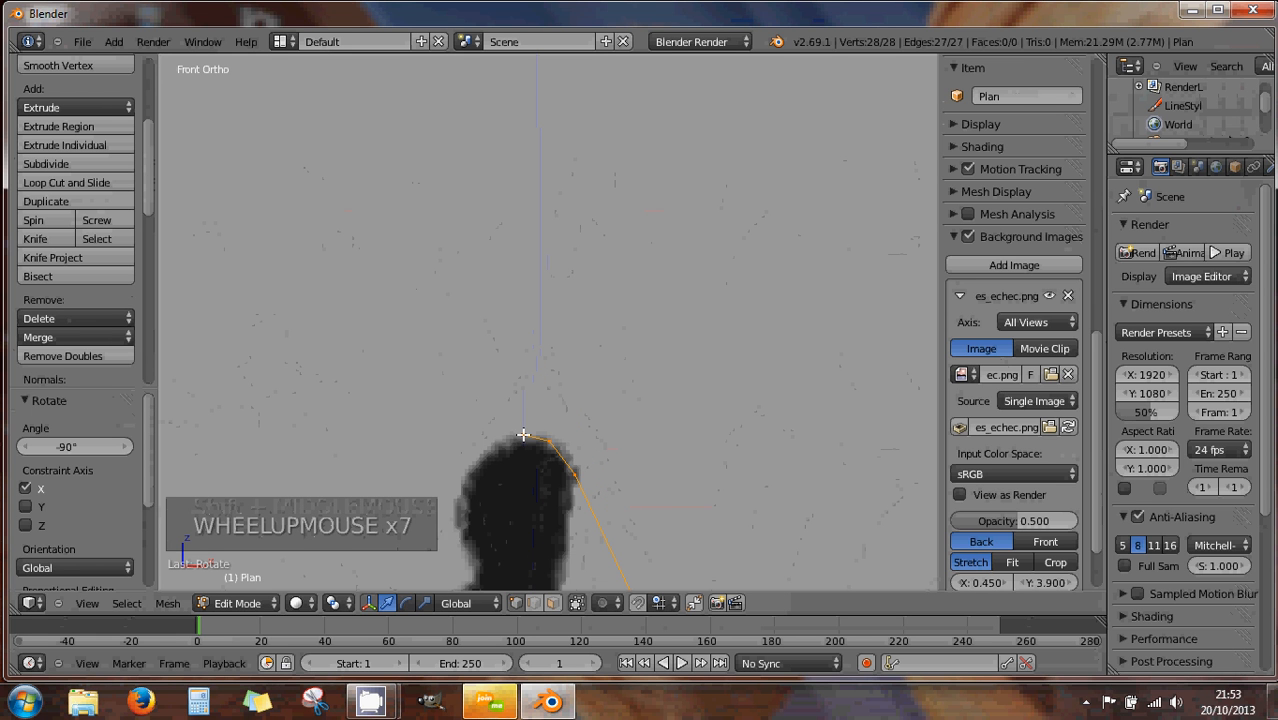
pyautogui.scroll(3, 522, 434)
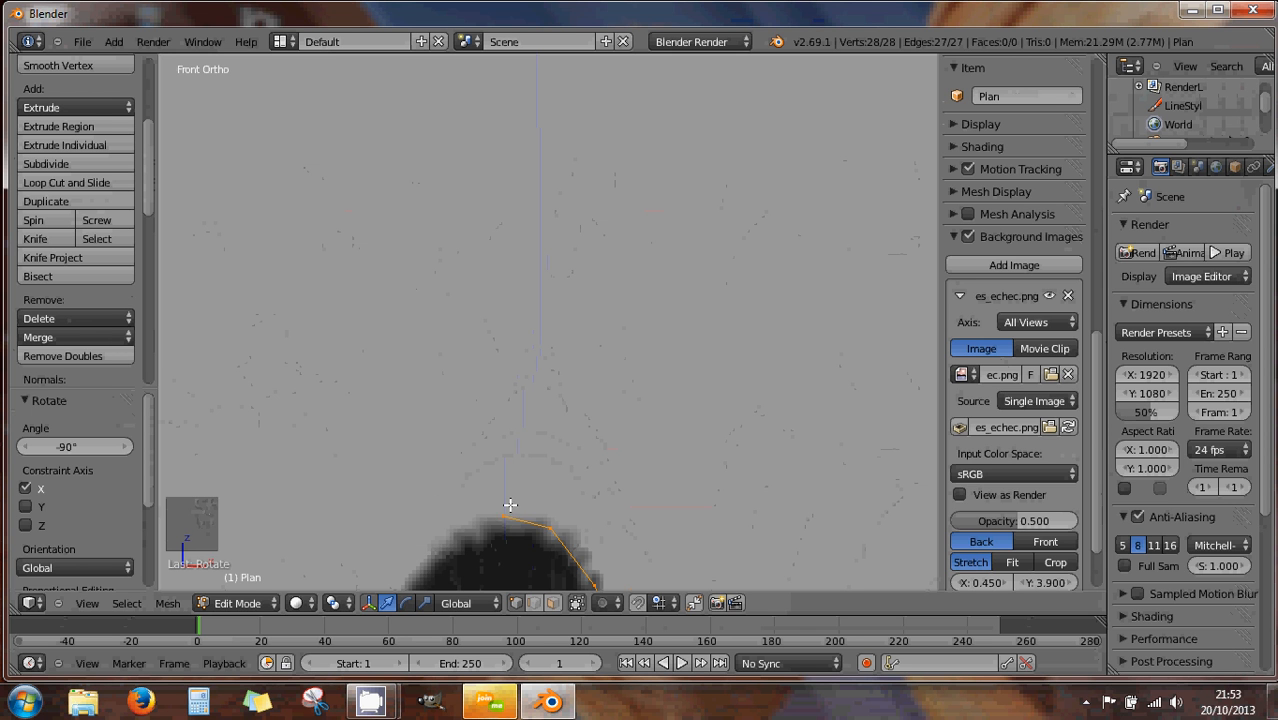
pyautogui.keyDown('shift'); pyautogui.moveTo(507, 508); pyautogui.dragTo(547, 402, button='middle'); pyautogui.keyUp('shift')
pyautogui.scroll(1, 550, 410)
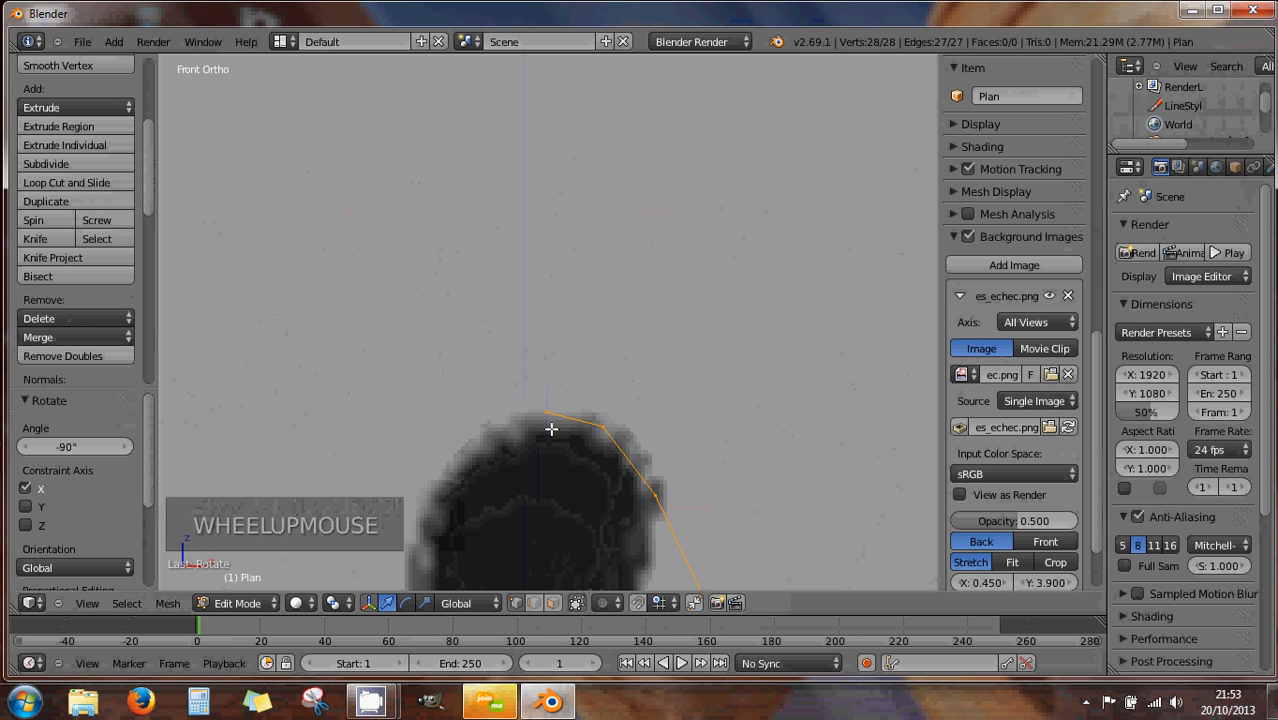
pyautogui.scroll(-2, 551, 427)
pyautogui.scroll(-1, 551, 428)
pyautogui.scroll(2, 548, 418)
pyautogui.scroll(-7, 548, 417)
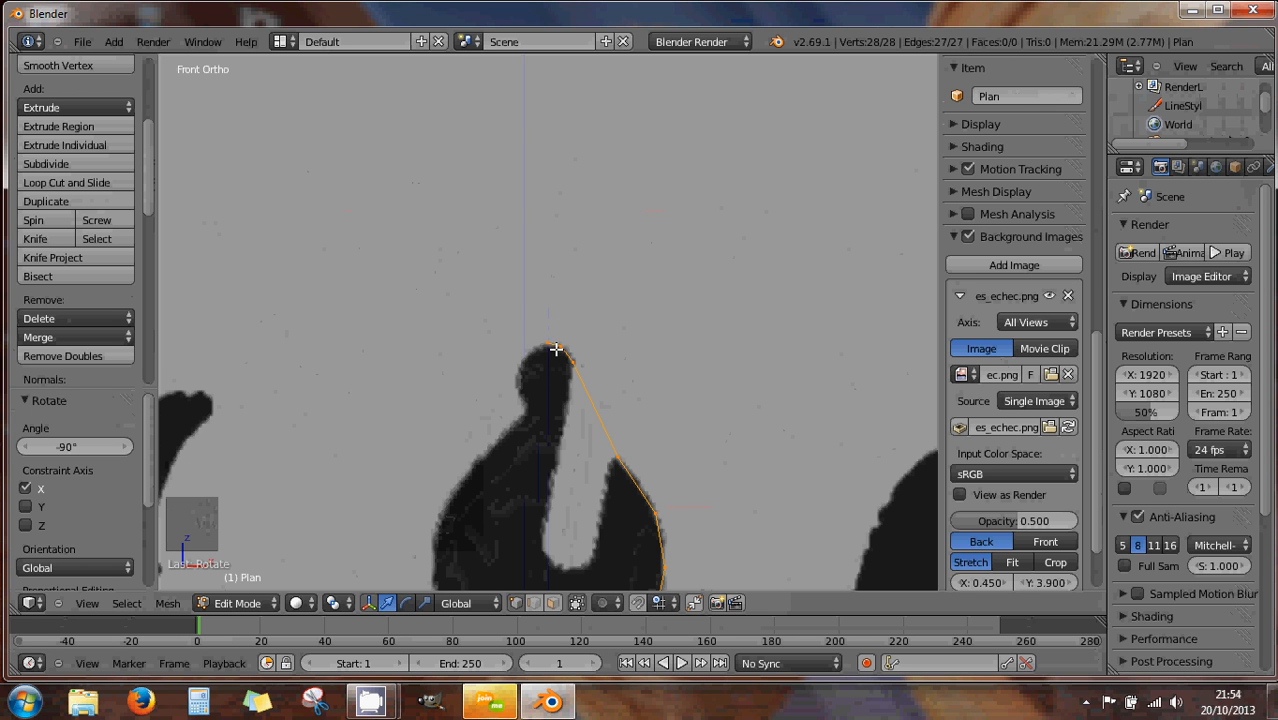
# Select only the outline's topmost vertex at the crown and open the snap options for it
pyautogui.scroll(9, 555, 362)
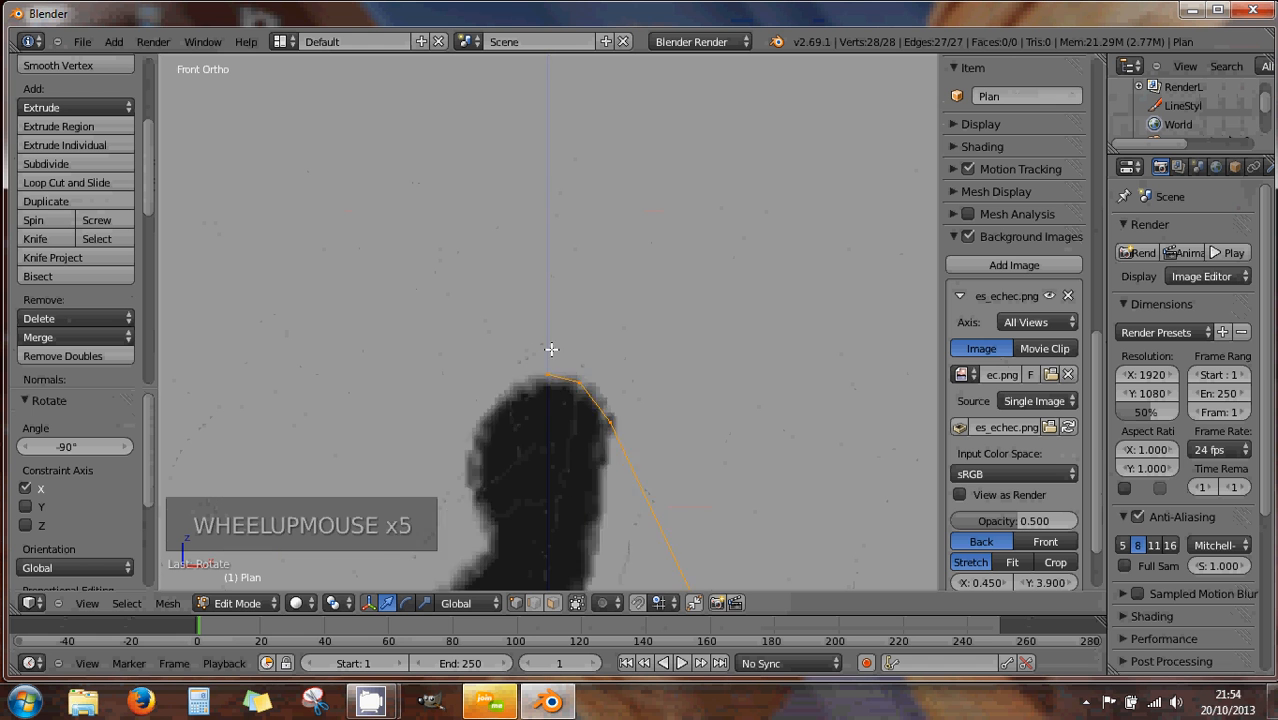
pyautogui.scroll(1, 553, 371)
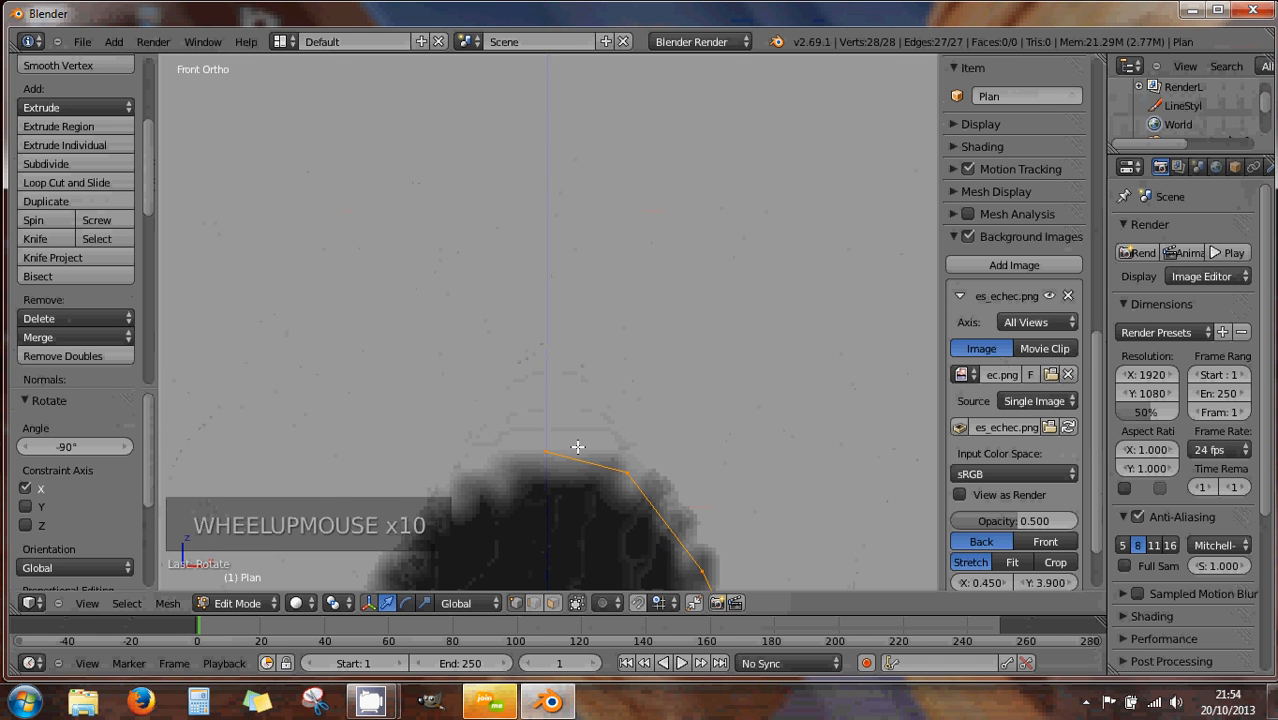
pyautogui.keyDown('shift'); pyautogui.moveTo(565, 443); pyautogui.dragTo(571, 266, button='middle'); pyautogui.keyUp('shift')
pyautogui.scroll(2, 565, 270)
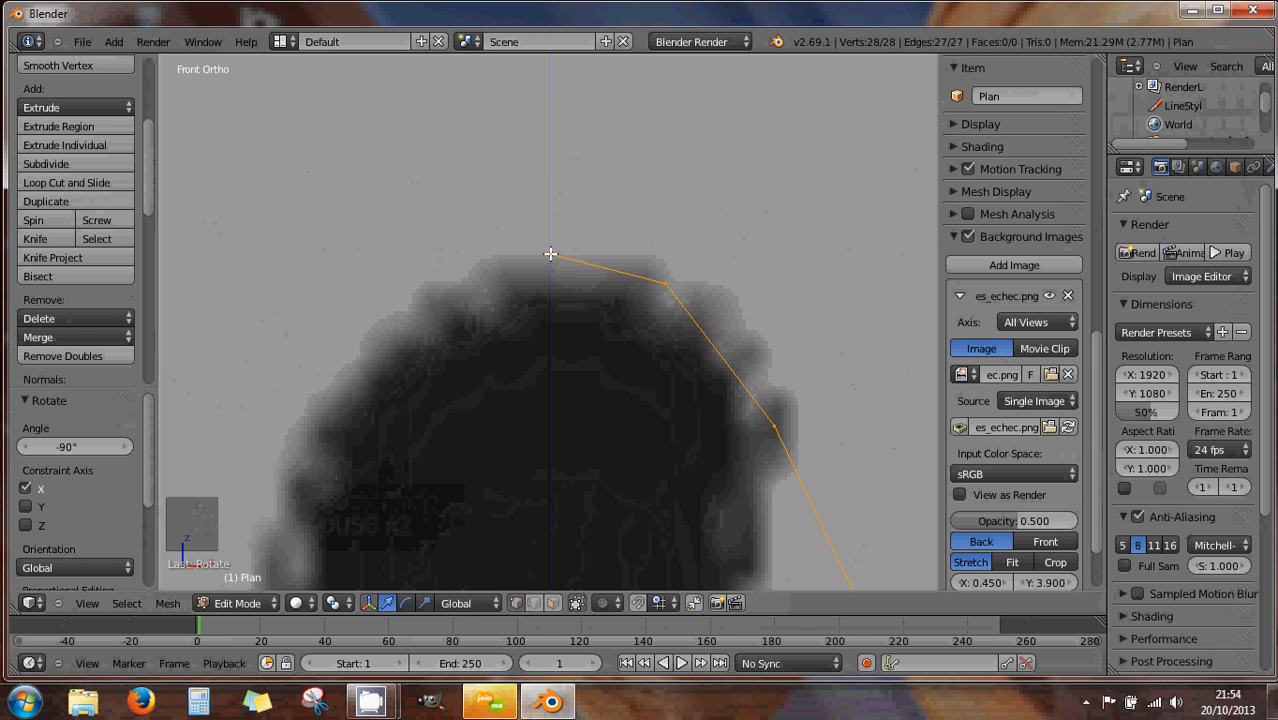
pyautogui.rightClick(550, 254)
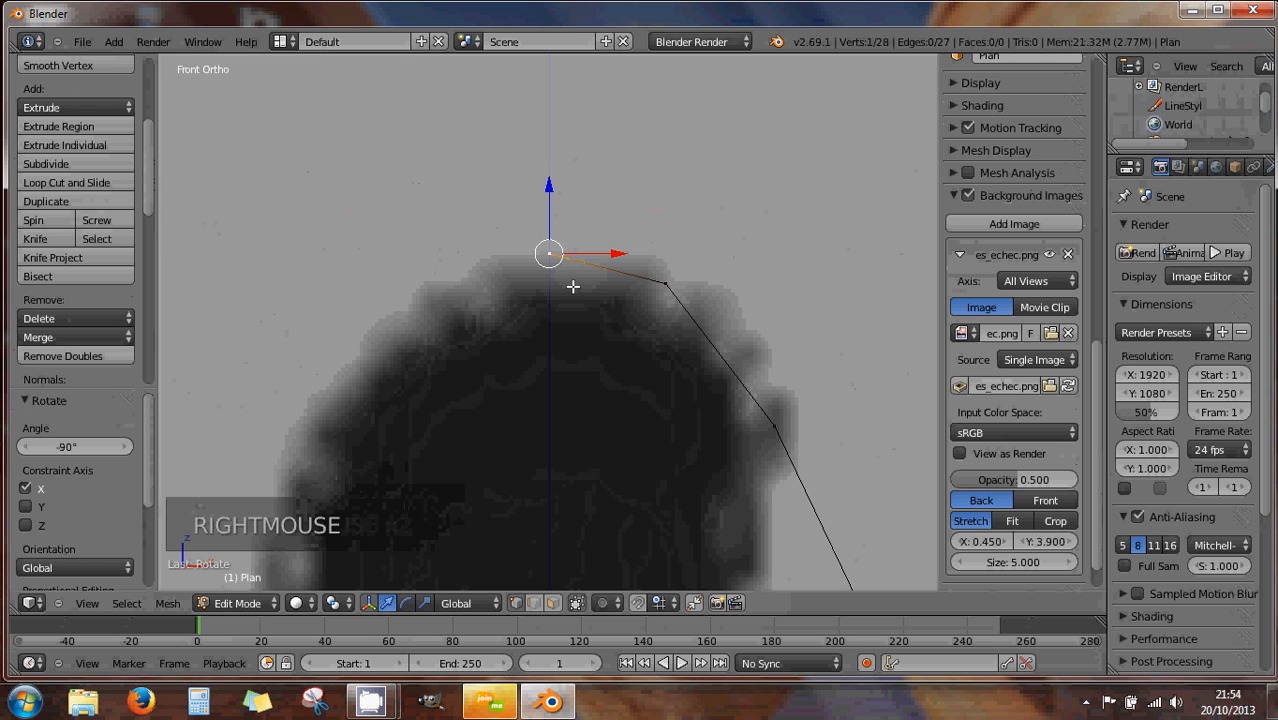
pyautogui.hotkey('shift', 's')
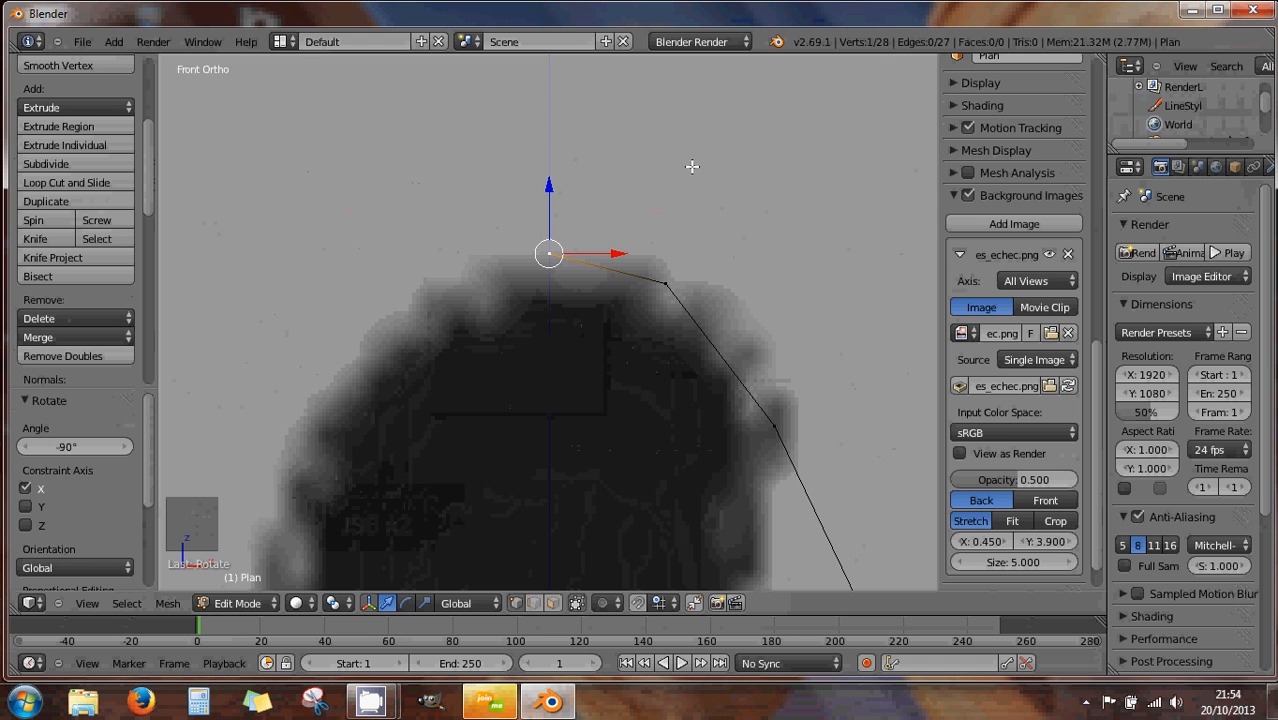
# Switch to the top view, frame the bishop outline's base and select all of the outline's vertices
pyautogui.scroll(-12, 566, 300)
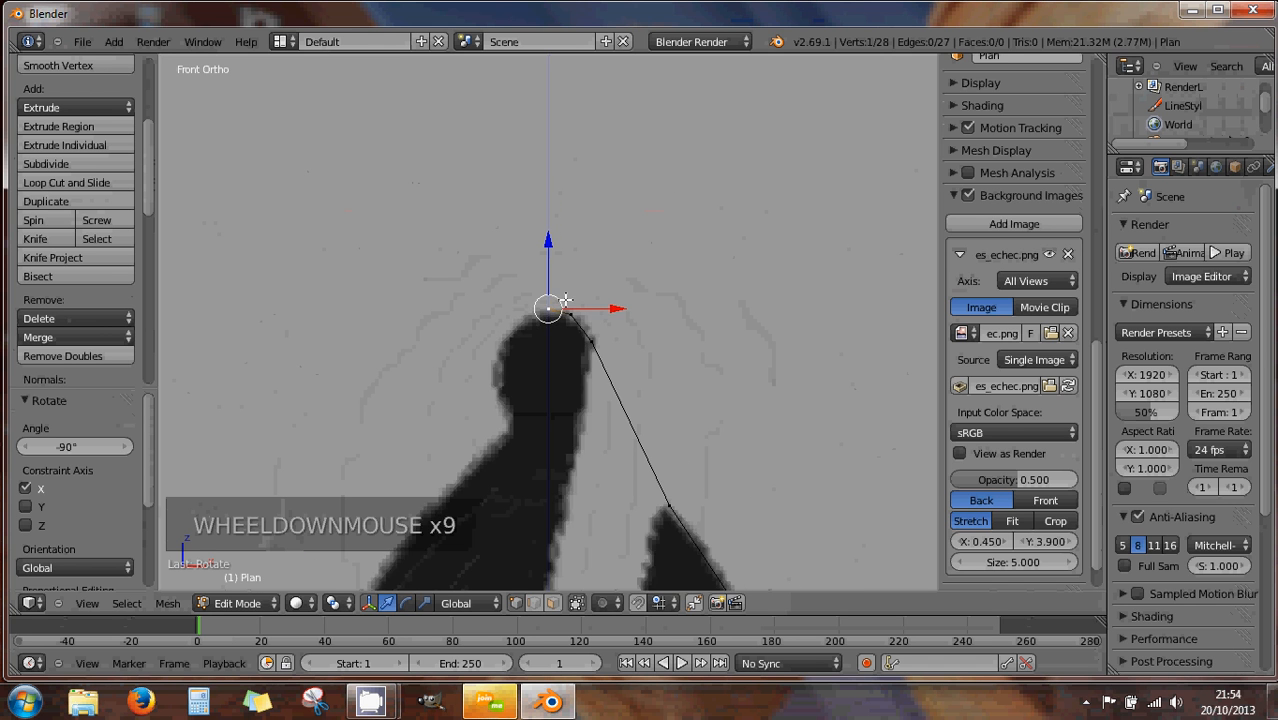
pyautogui.scroll(-5, 565, 302)
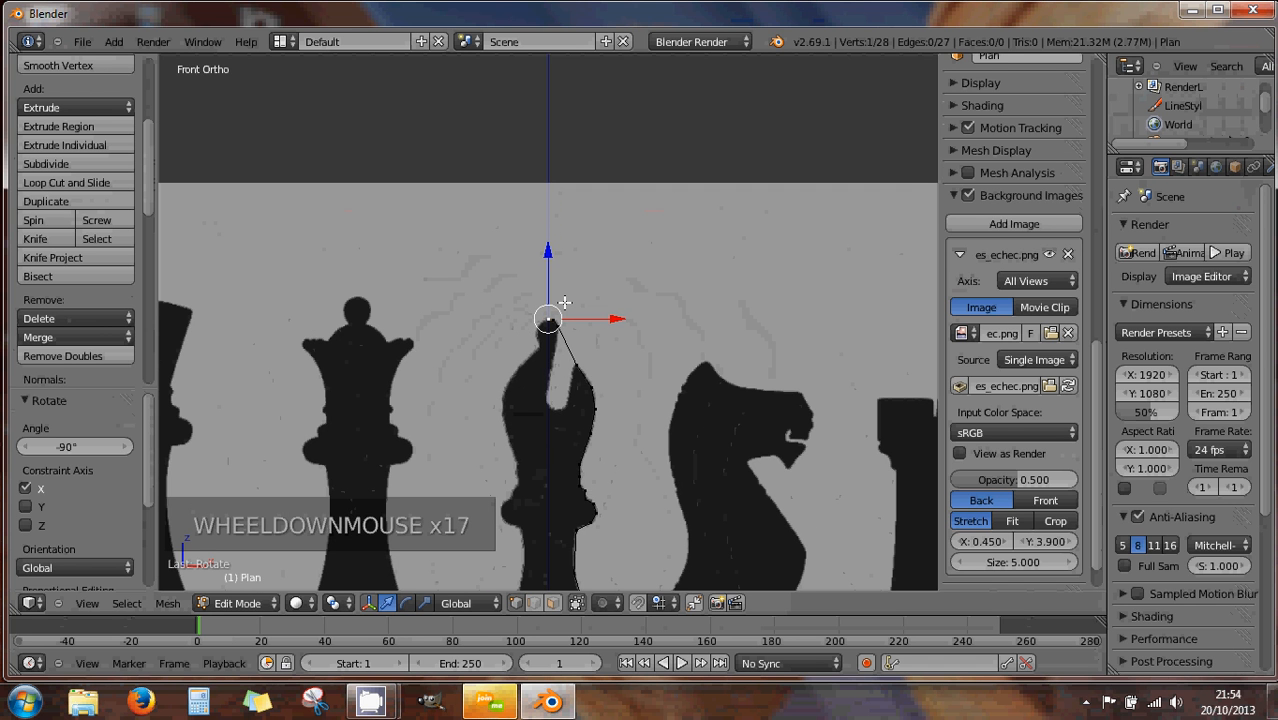
pyautogui.scroll(-2, 565, 302)
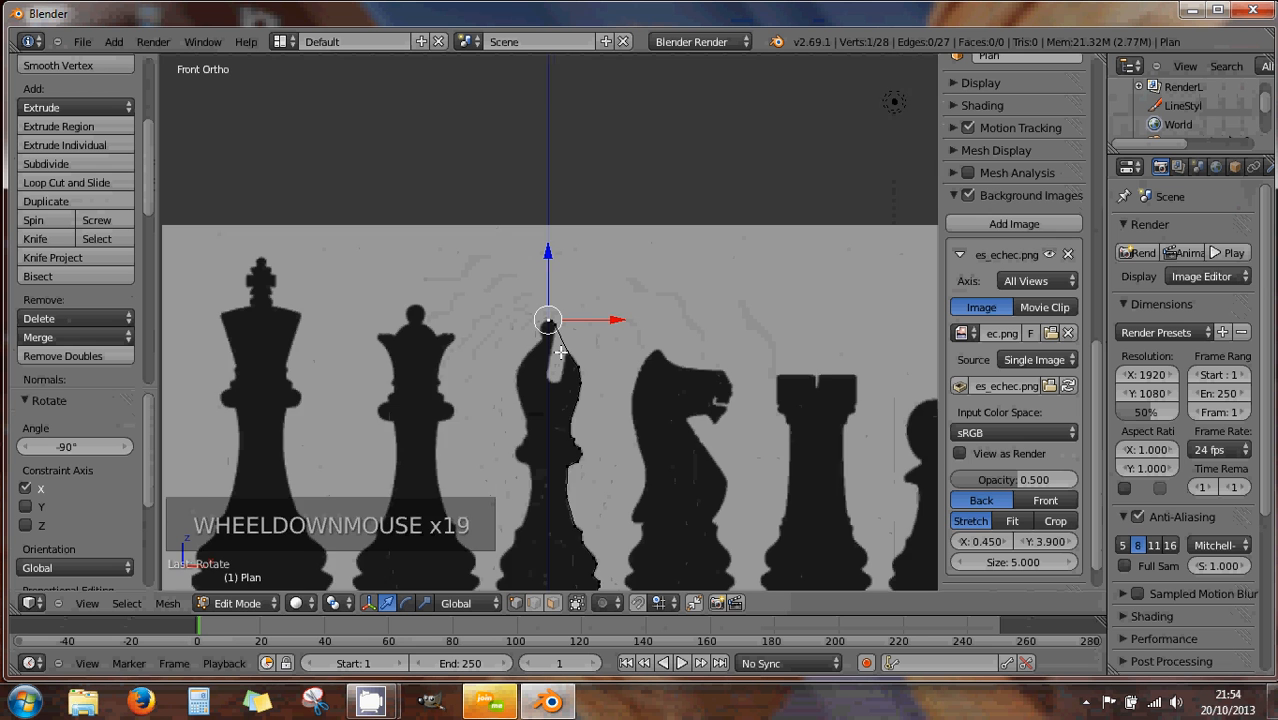
pyautogui.keyDown('shift'); pyautogui.moveTo(562, 351); pyautogui.dragTo(571, 251, button='middle'); pyautogui.keyUp('shift')
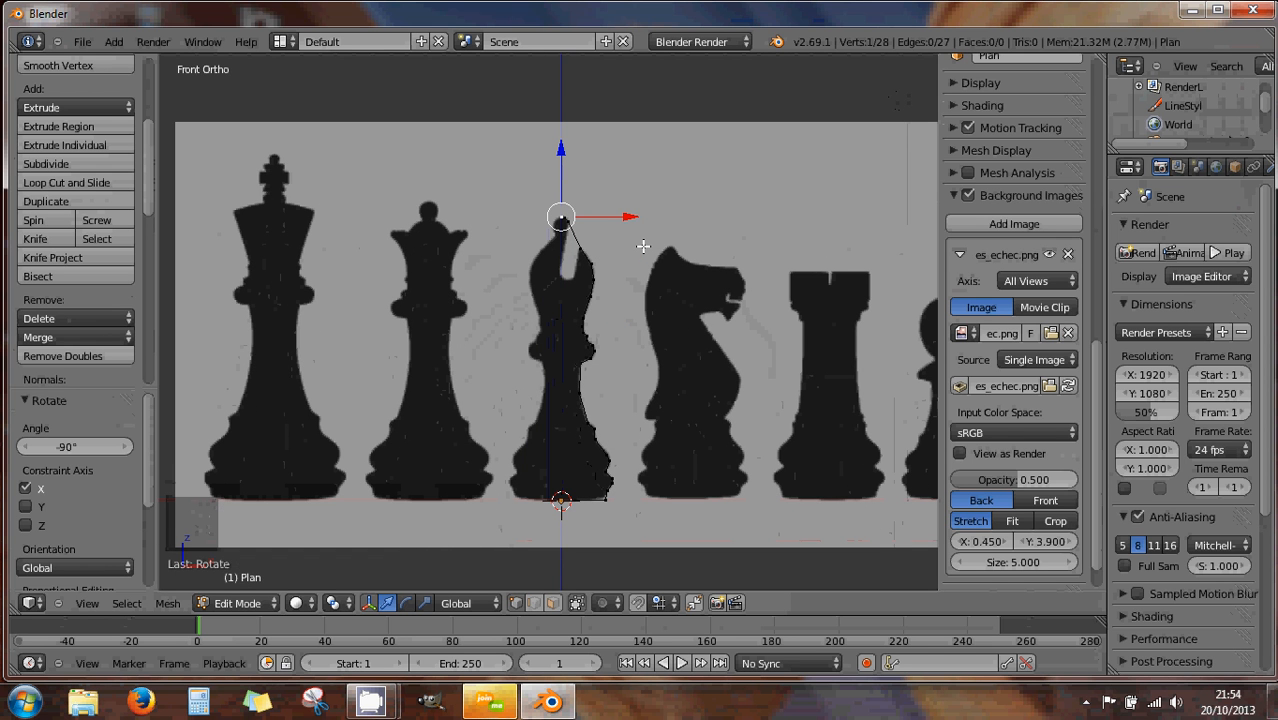
pyautogui.press('KP_7')
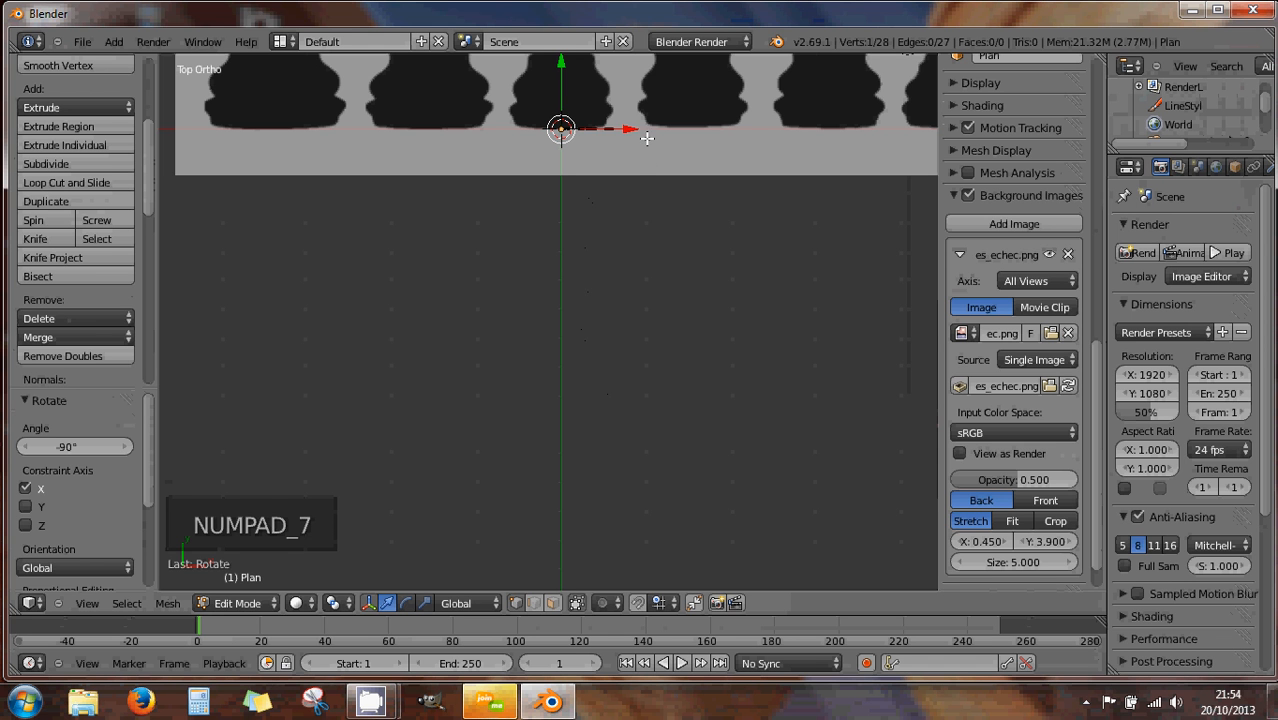
pyautogui.keyDown('shift'); pyautogui.moveTo(650, 160); pyautogui.dragTo(652, 314, button='middle'); pyautogui.keyUp('shift')
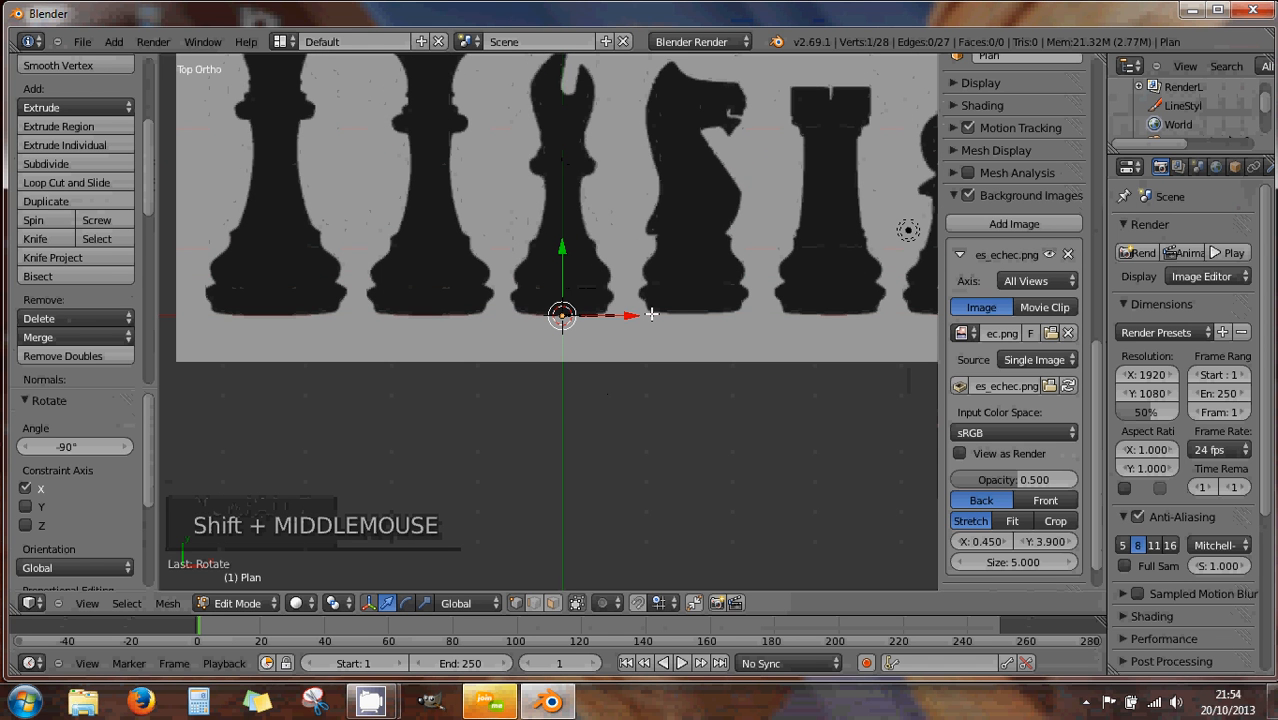
pyautogui.scroll(4, 651, 314)
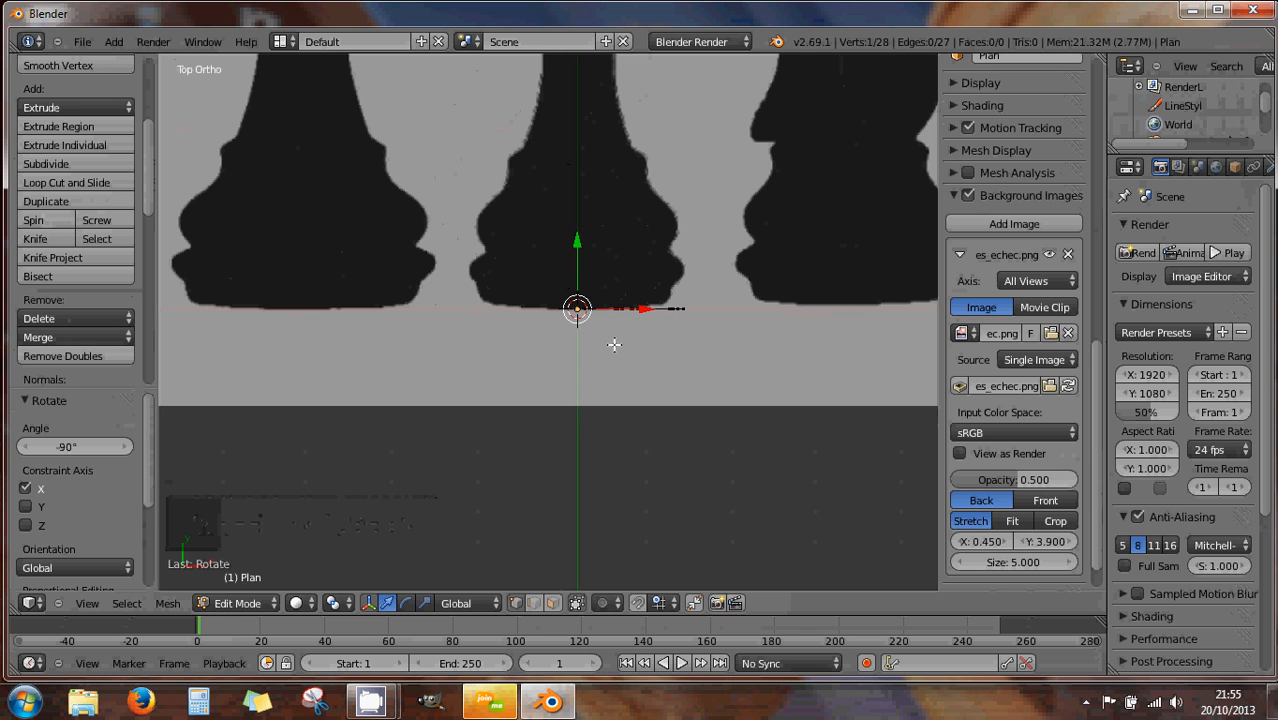
pyautogui.press('a')
pyautogui.press('a')
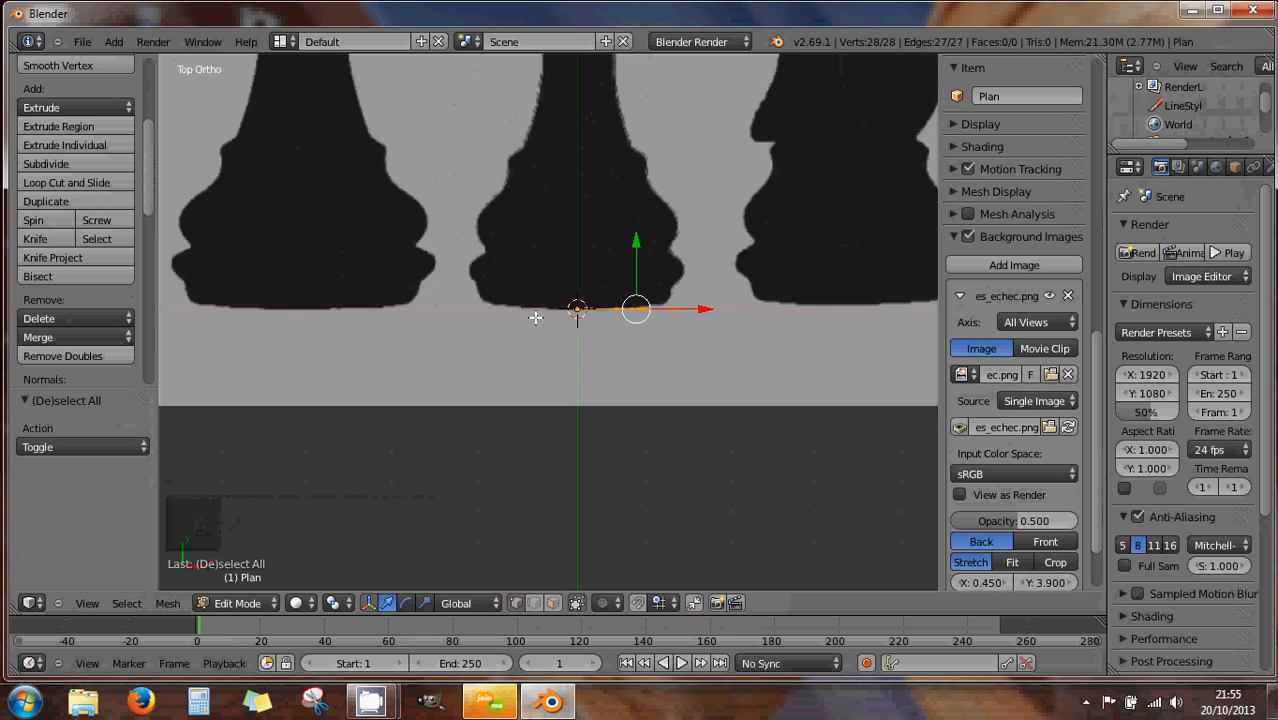
# Spin the outline 90° in 9 steps around the centred 3D cursor and check the result from the front and top
pyautogui.click(55, 219)
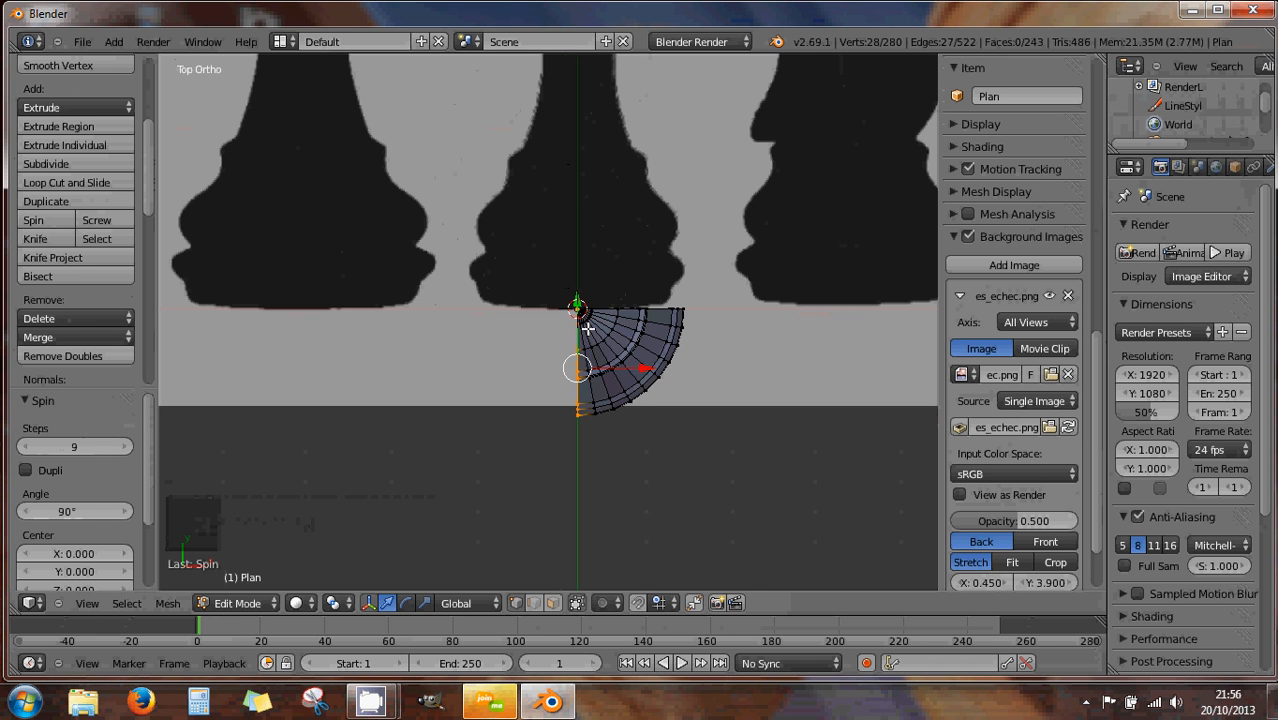
pyautogui.press('KP_1')
pyautogui.scroll(-3, 588, 328)
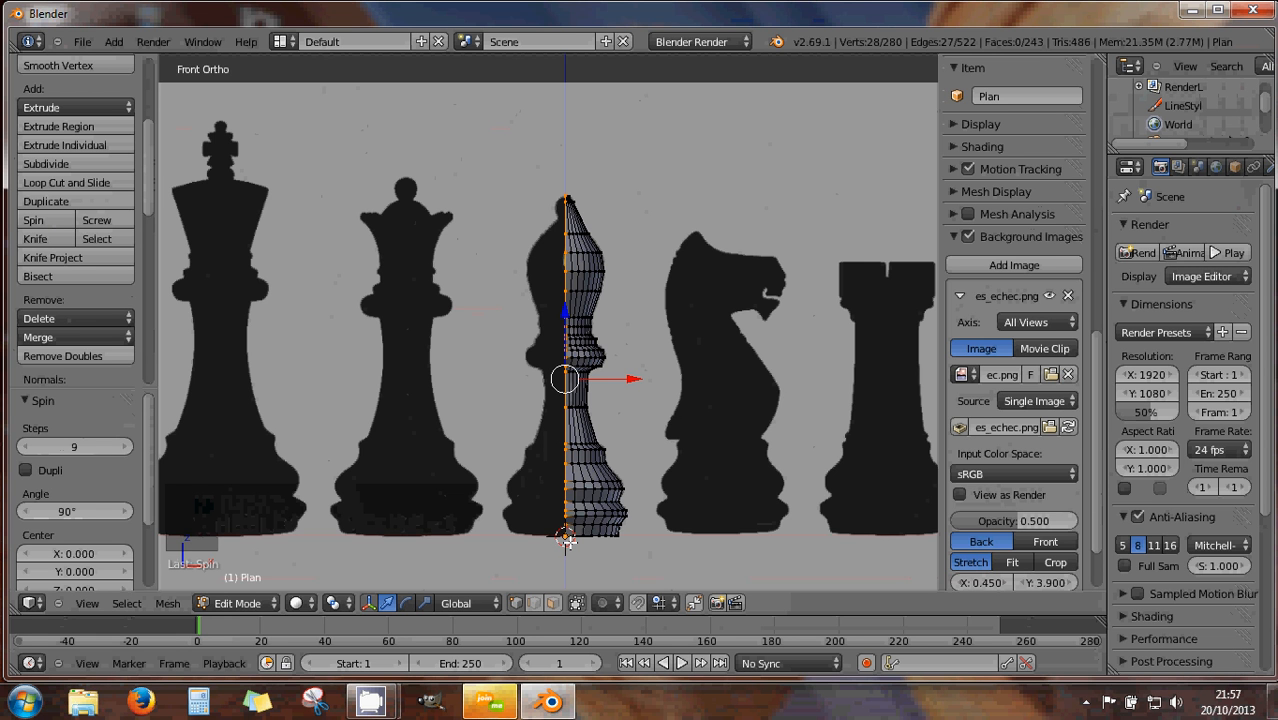
pyautogui.press('KP_7')
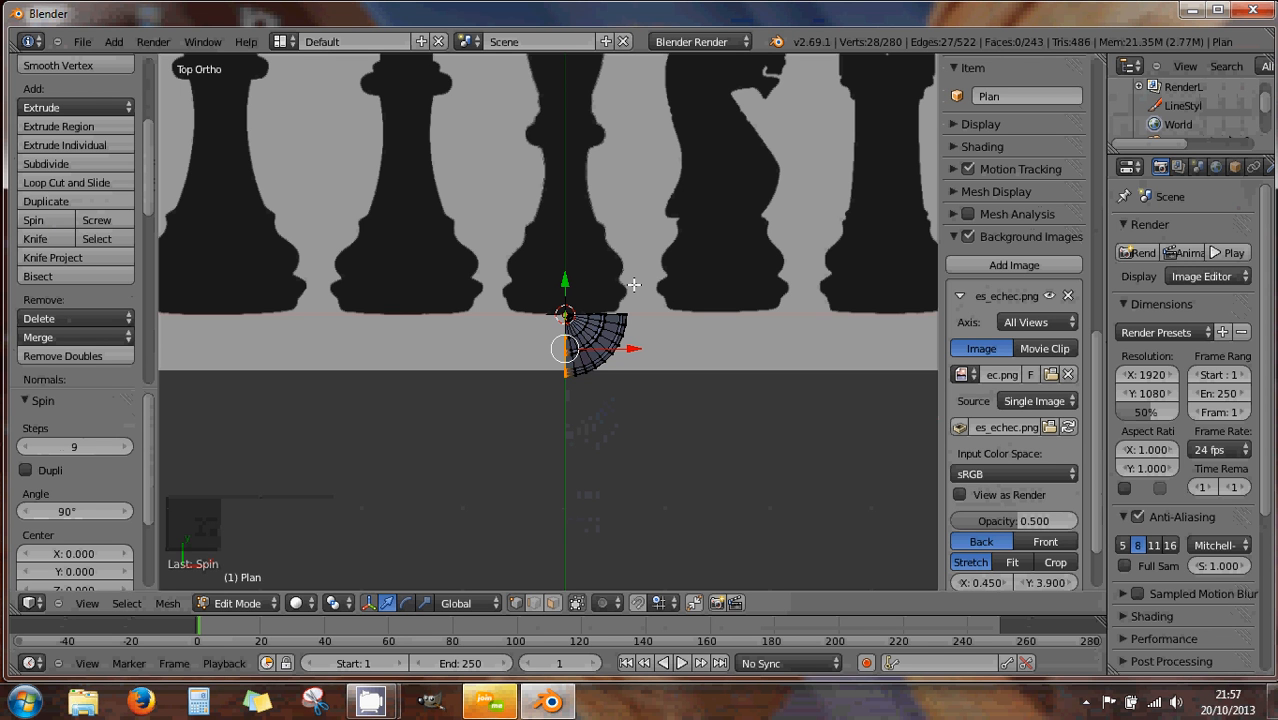
# Place the 3D cursor at several free spots around the bishop's base and hide the transform manipulator
pyautogui.click(645, 208)
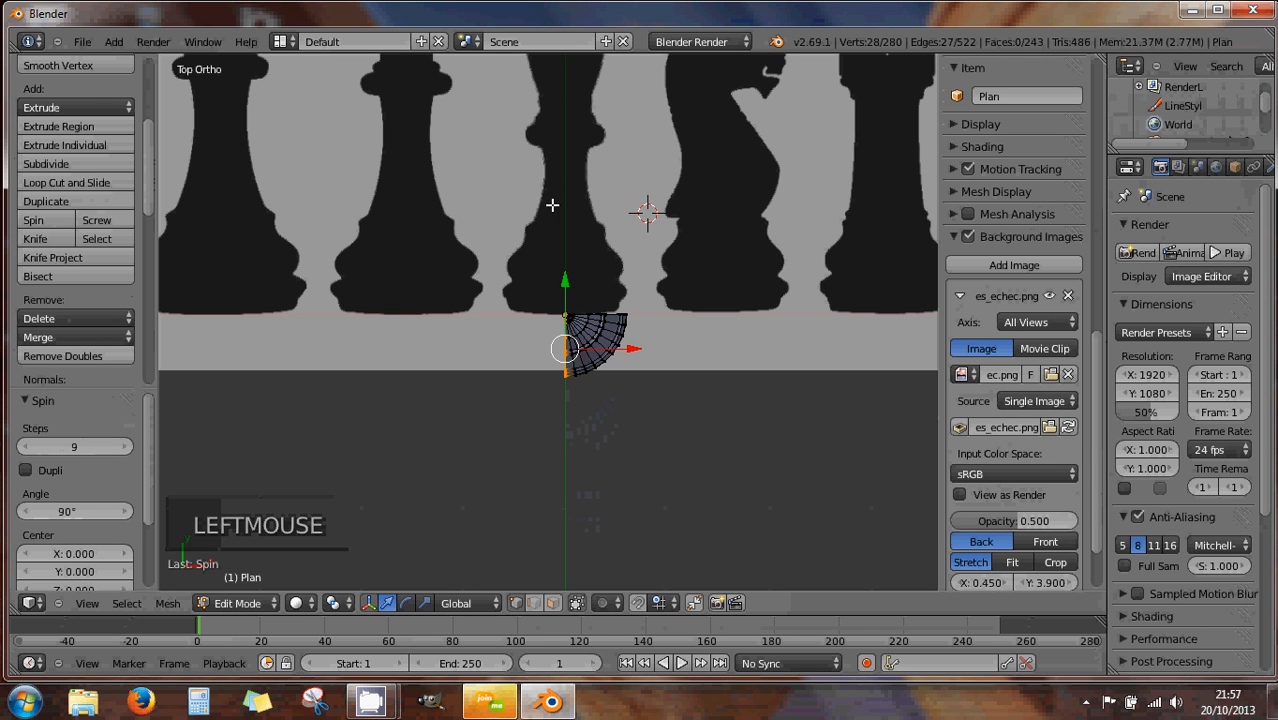
pyautogui.click(494, 219)
pyautogui.click(494, 383)
pyautogui.click(497, 428)
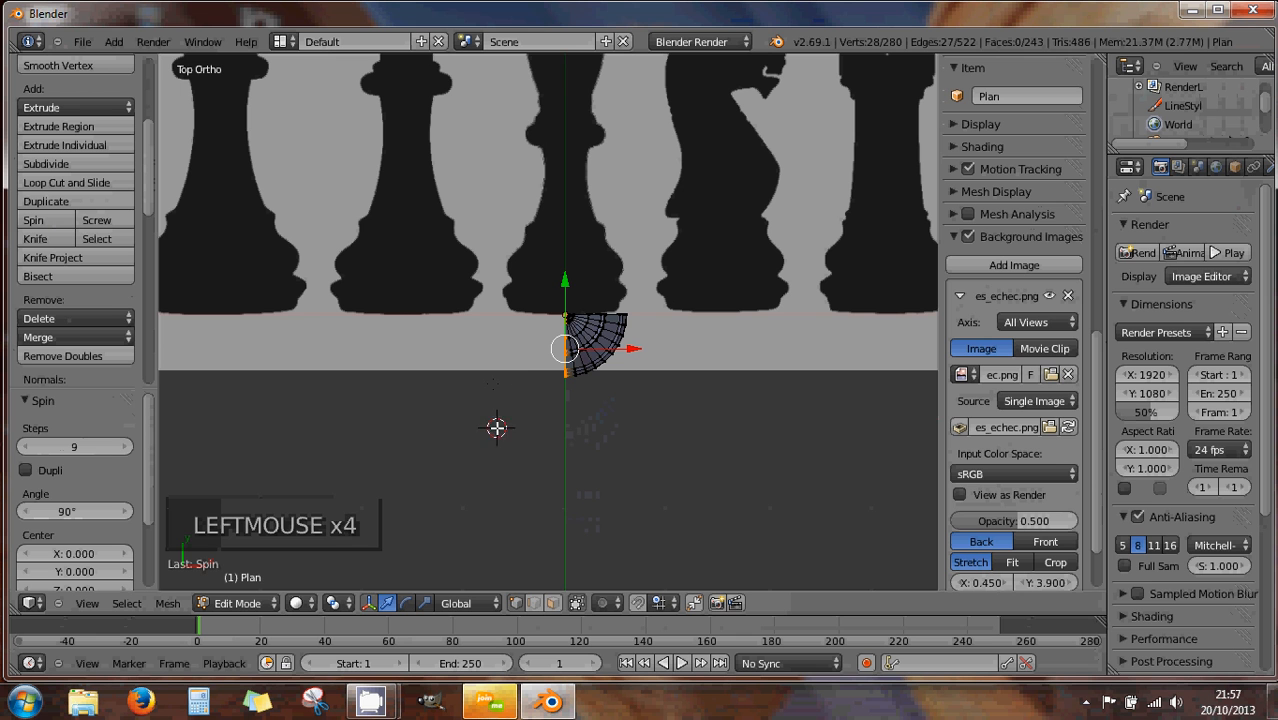
pyautogui.click(569, 443)
pyautogui.click(636, 450)
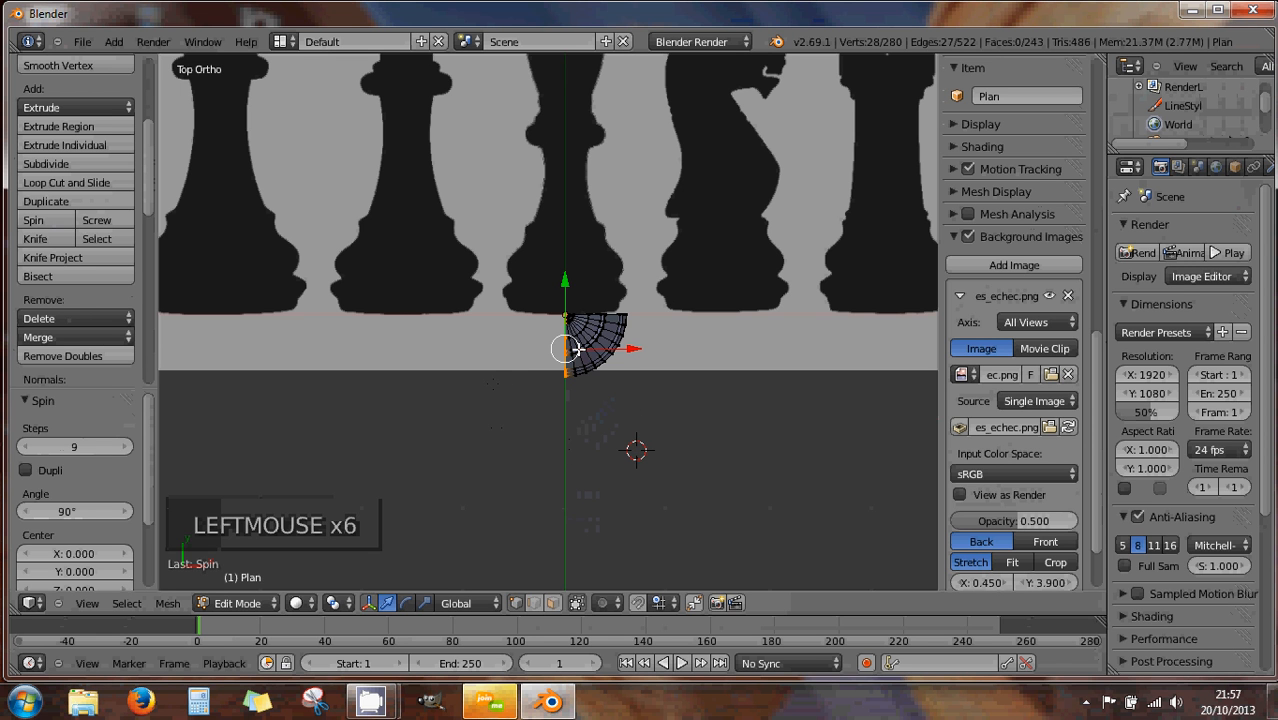
pyautogui.click(366, 604)
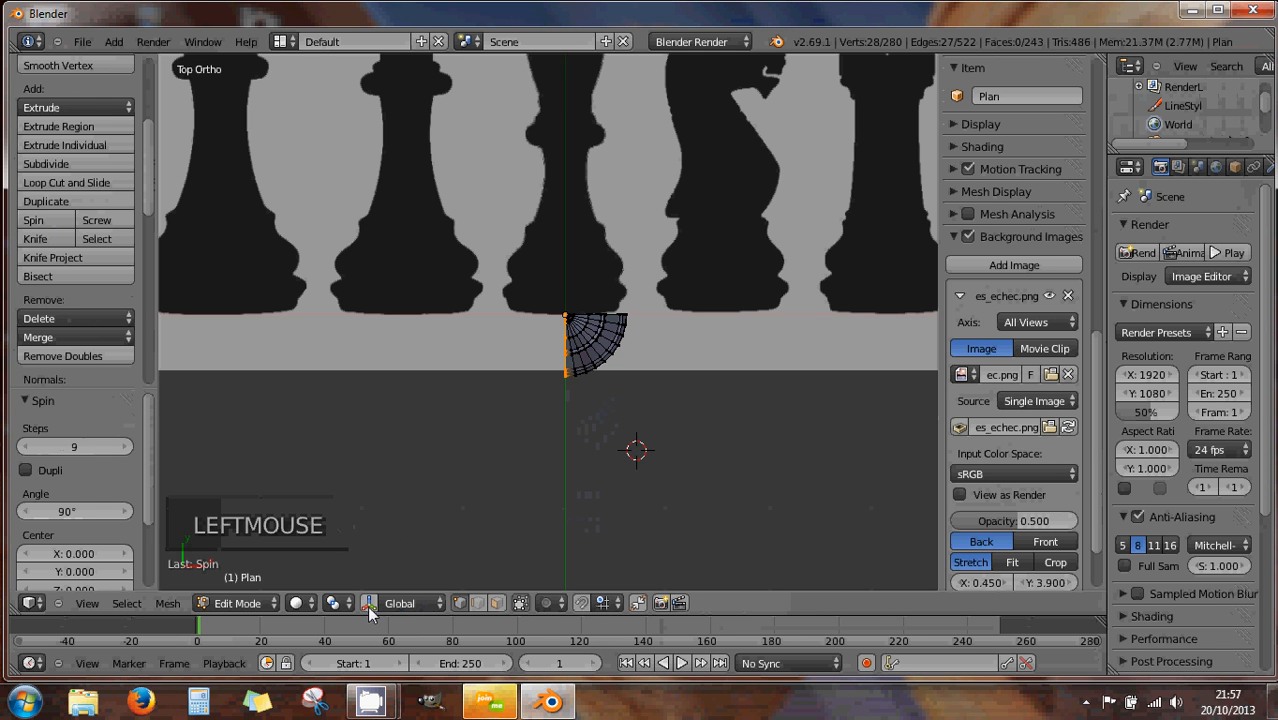
pyautogui.click(668, 421)
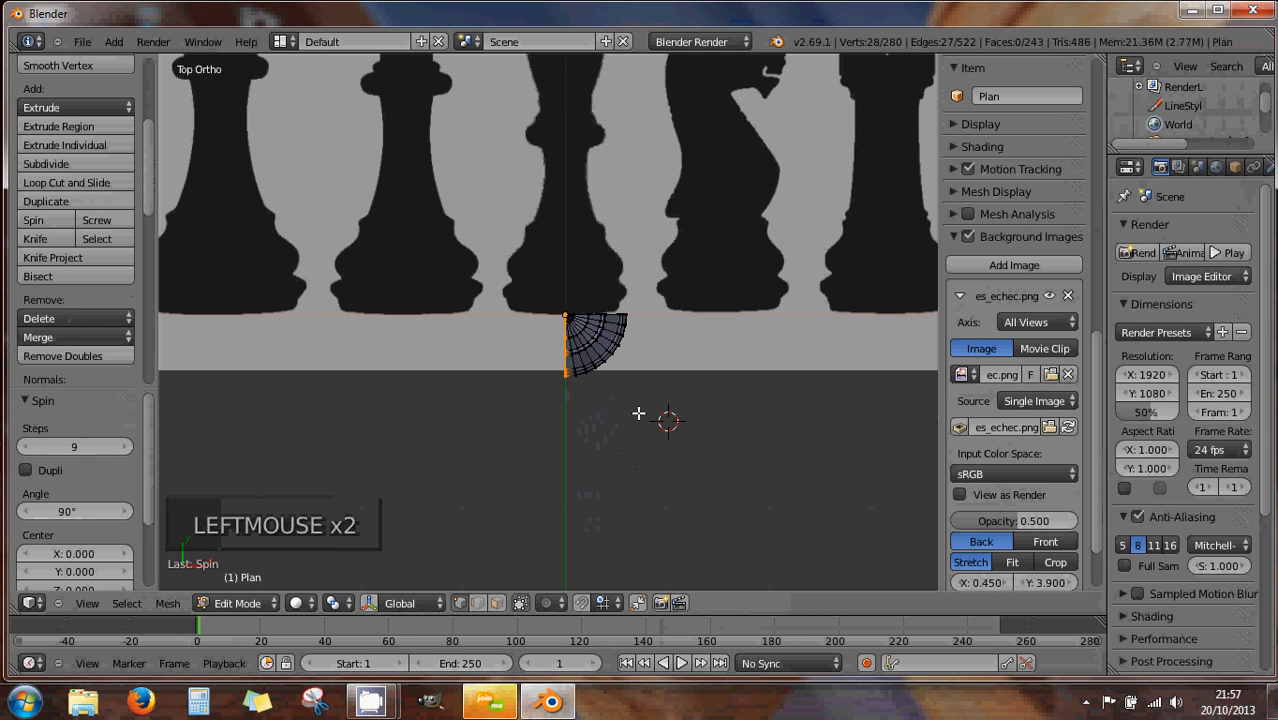
pyautogui.click(612, 414)
pyautogui.click(531, 421)
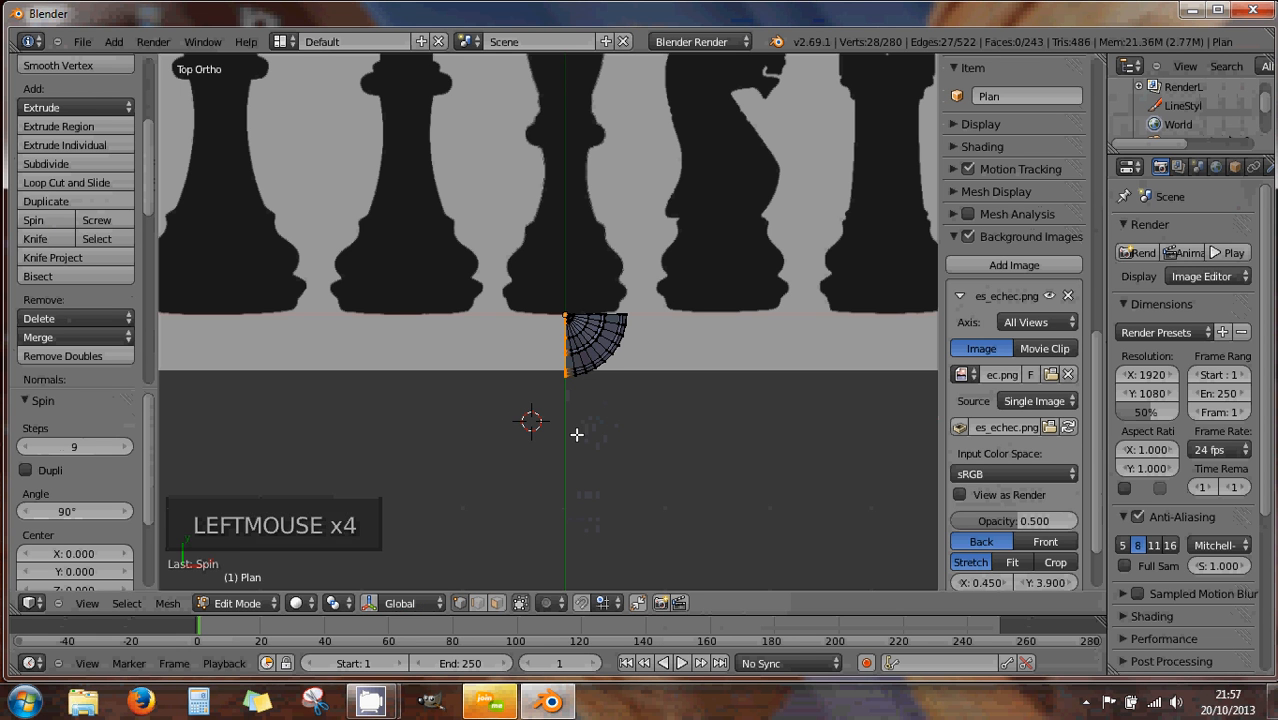
# Snap the 3D cursor to the centre and undo the outline's quarter-turn spin
pyautogui.hotkey('shift', 's')
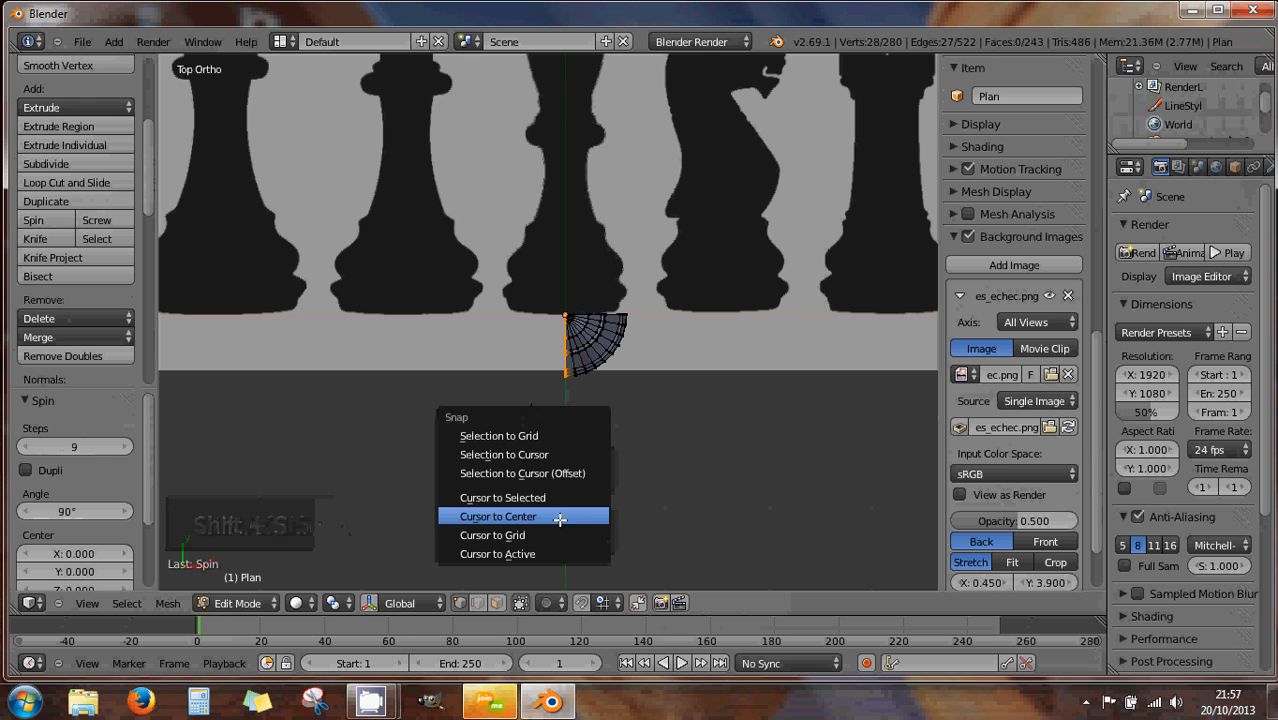
pyautogui.click(517, 517)
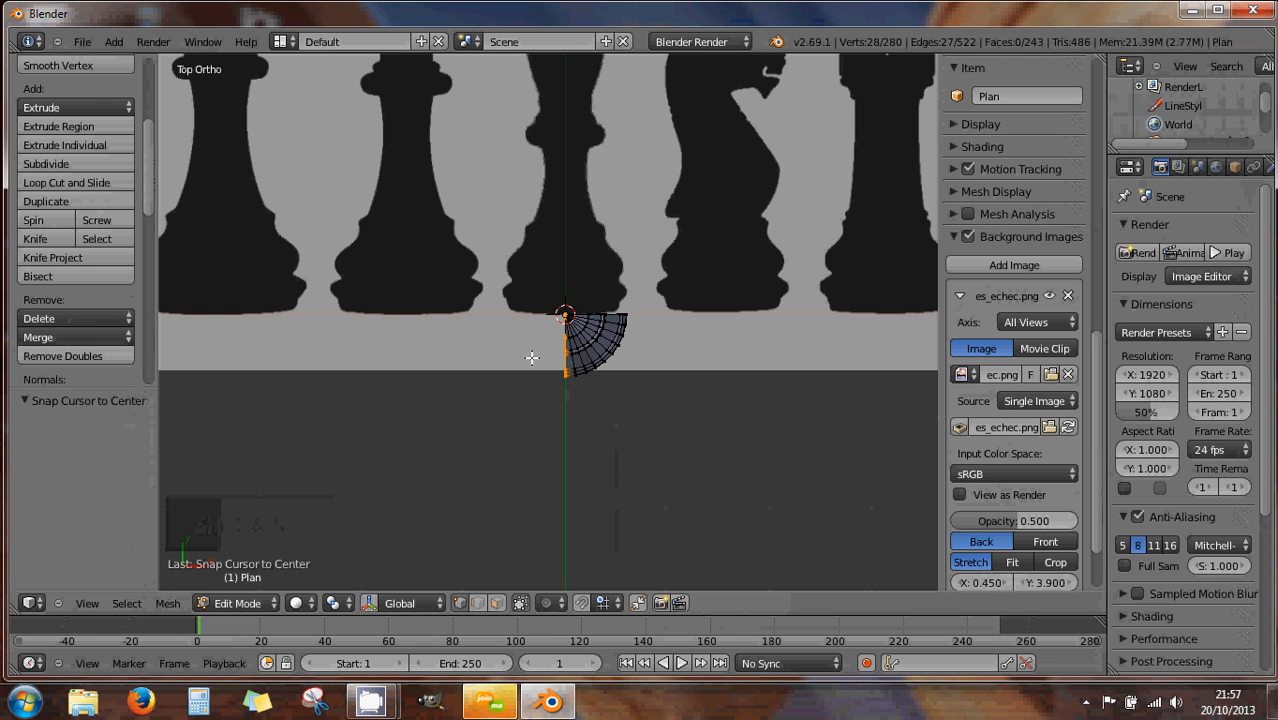
pyautogui.hotkey('ctrl', 'z')
pyautogui.hotkey('ctrl', 'z')
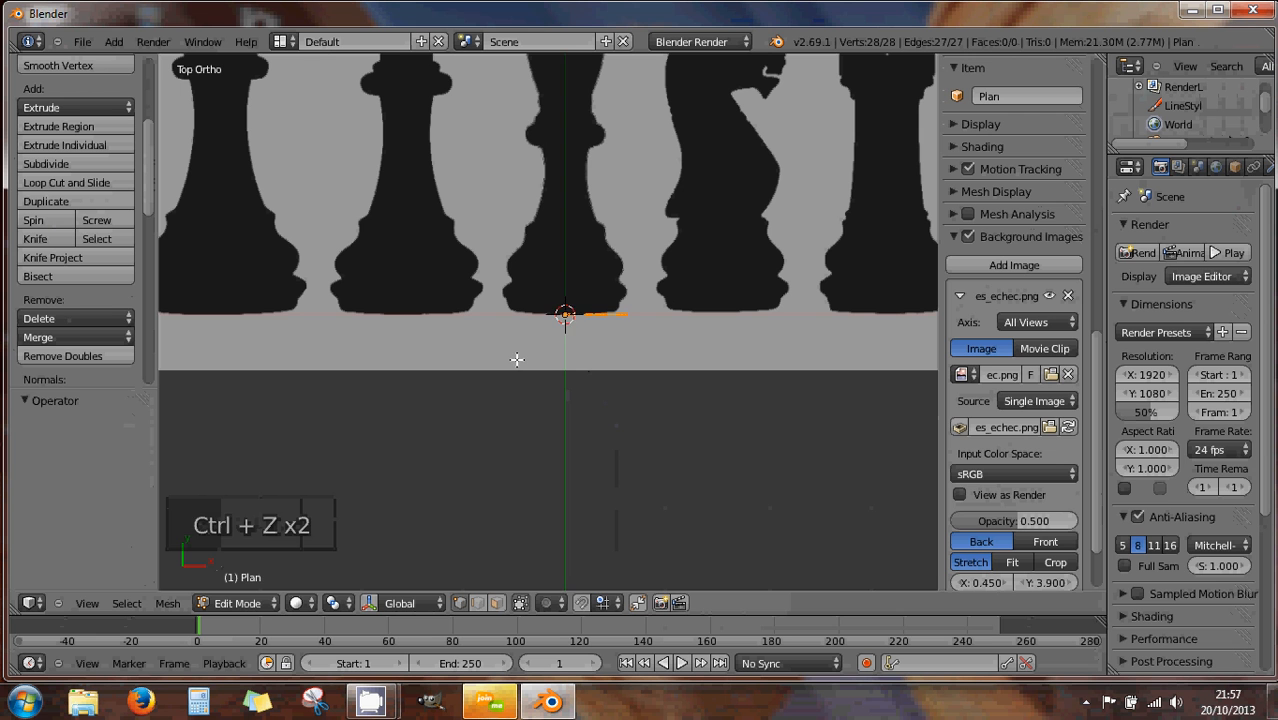
# Try spinning the outline 90° in 9 steps around an off-centre 3D cursor at about X -0.294, Y -0.702, and undo it
pyautogui.click(516, 358)
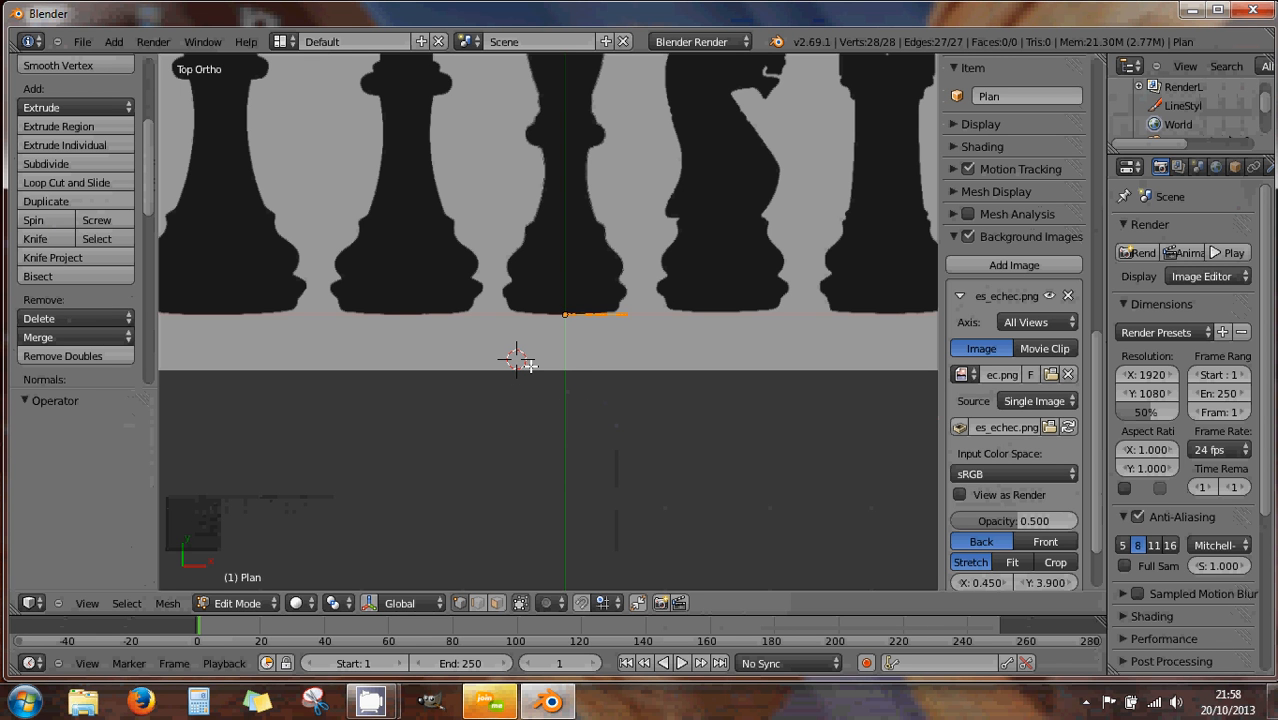
pyautogui.click(535, 385)
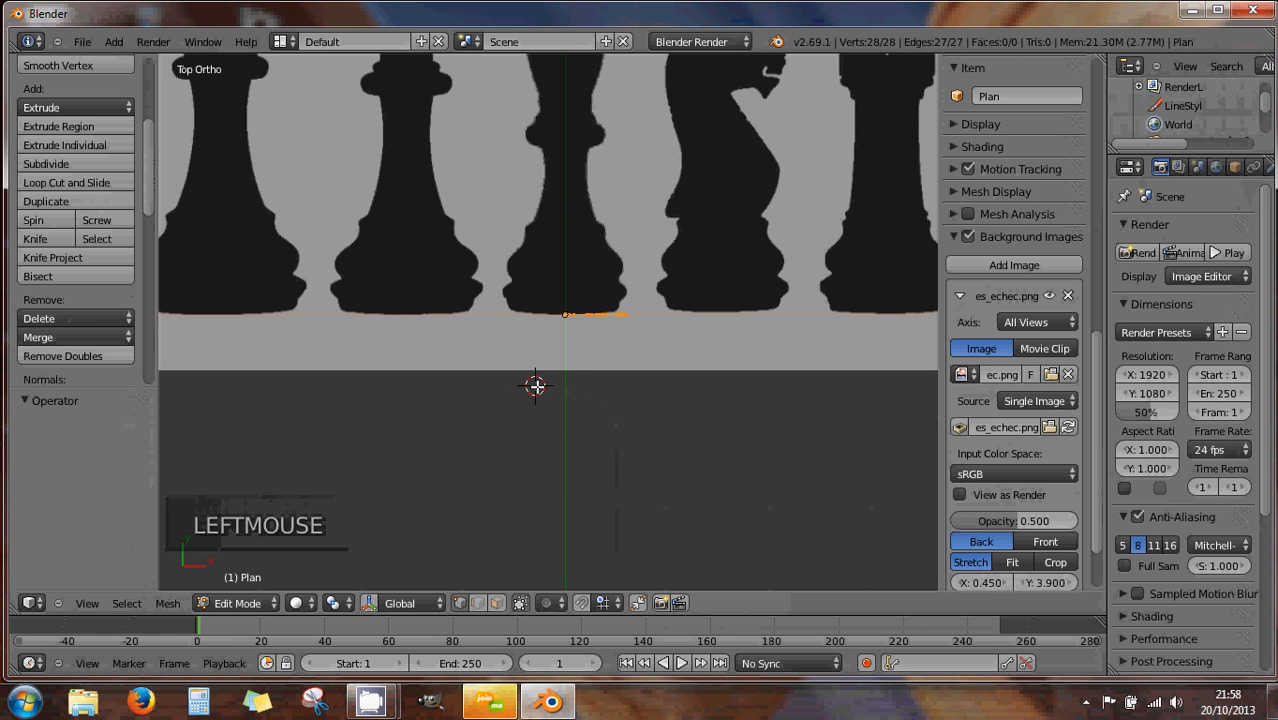
pyautogui.click(35, 222)
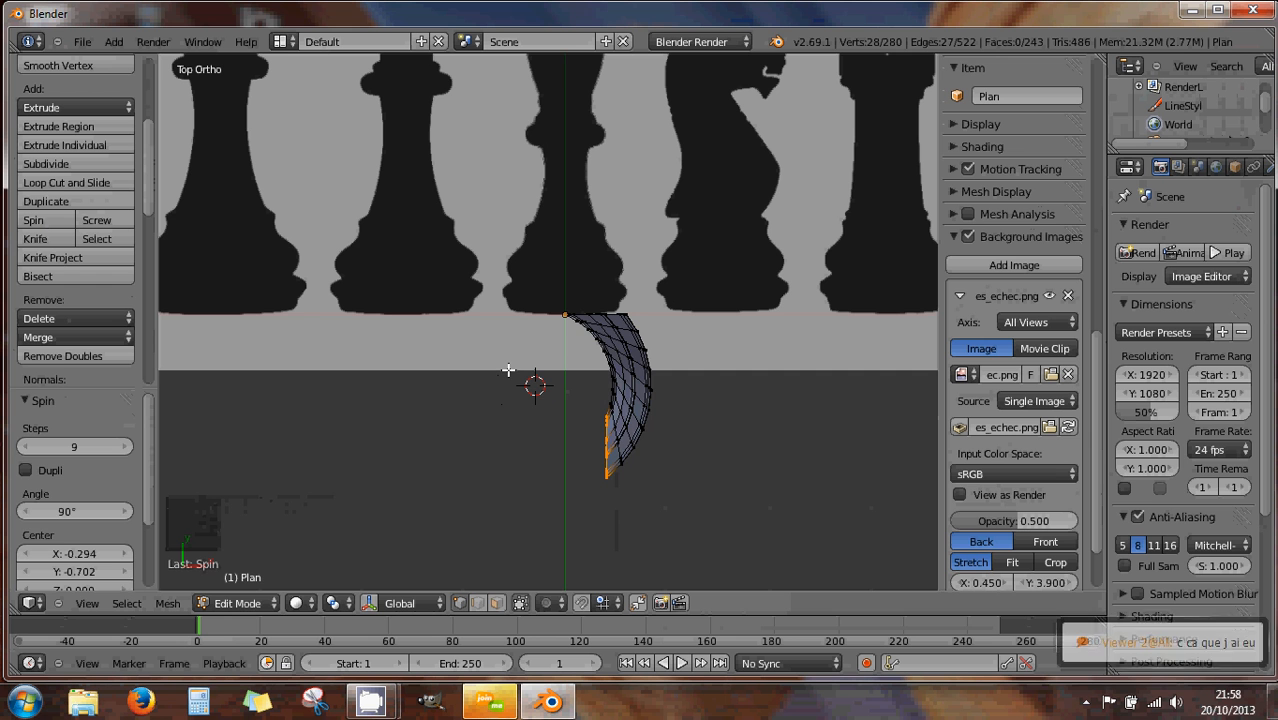
pyautogui.hotkey('ctrl', 'z')
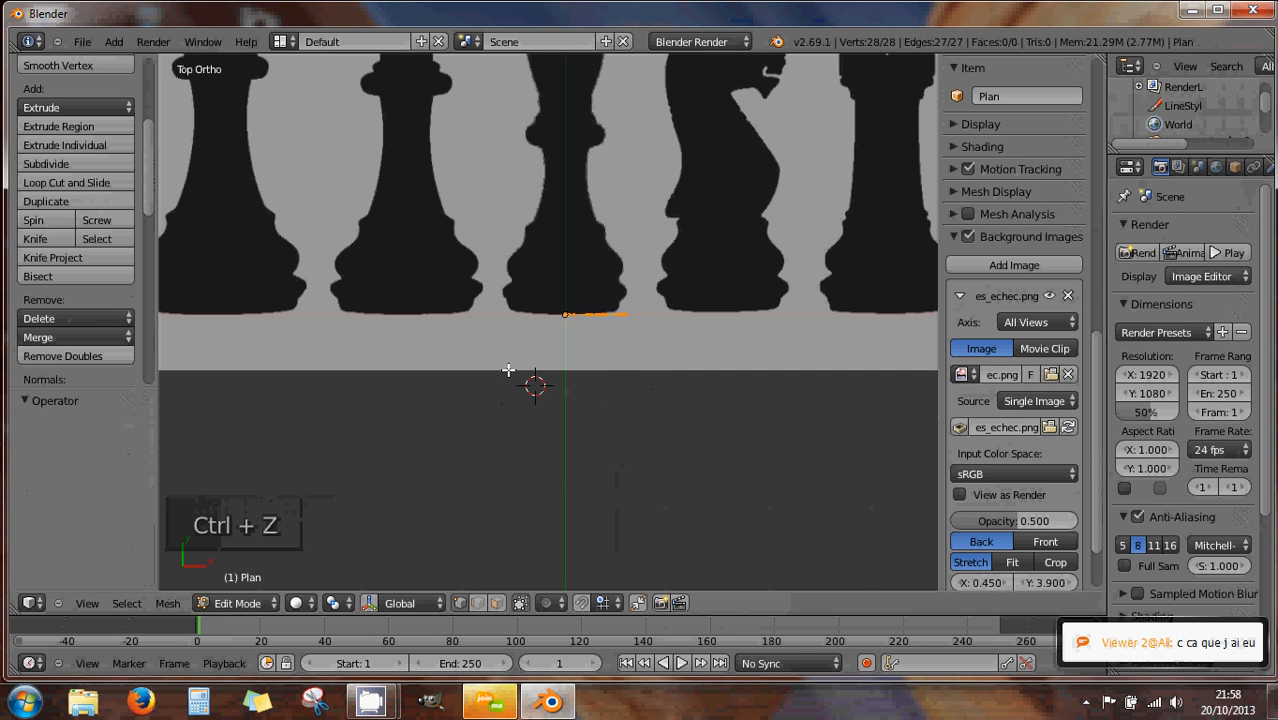
# Snap the 3D cursor to the centre and switch the viewport from rendered to wireframe shading
pyautogui.hotkey('shift', 's')
pyautogui.hotkey('shift', 's')
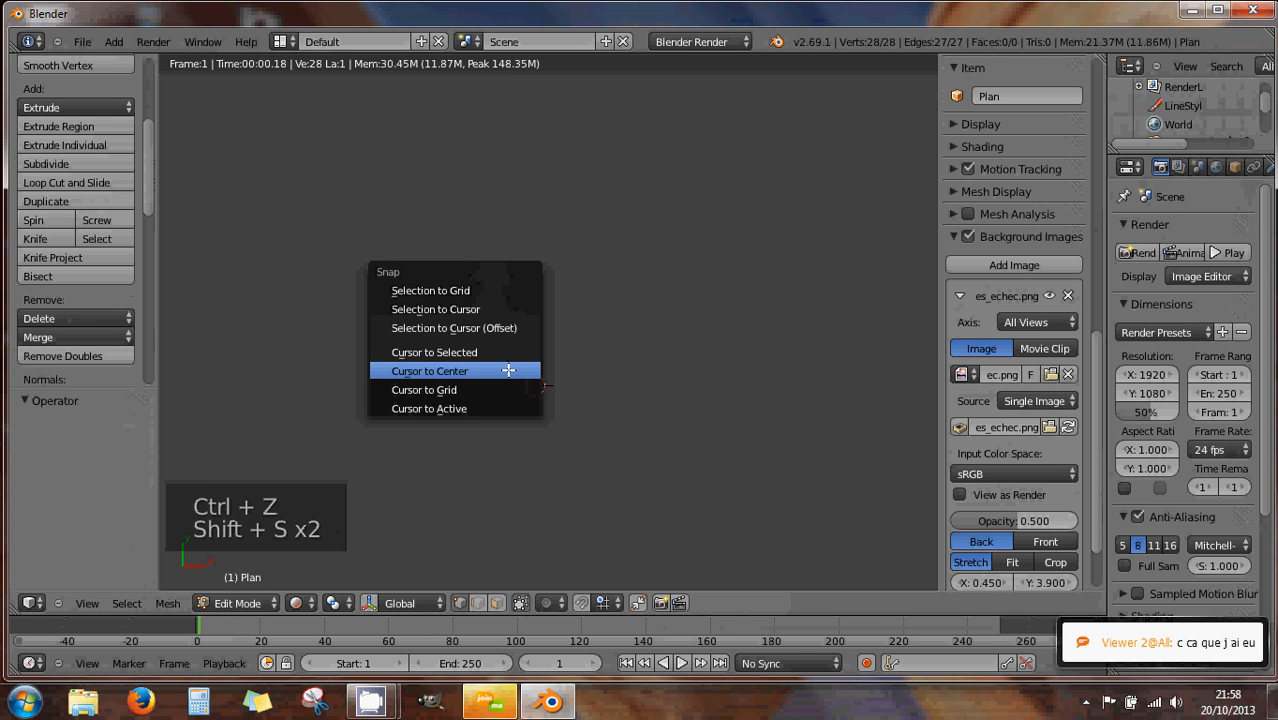
pyautogui.click(508, 371)
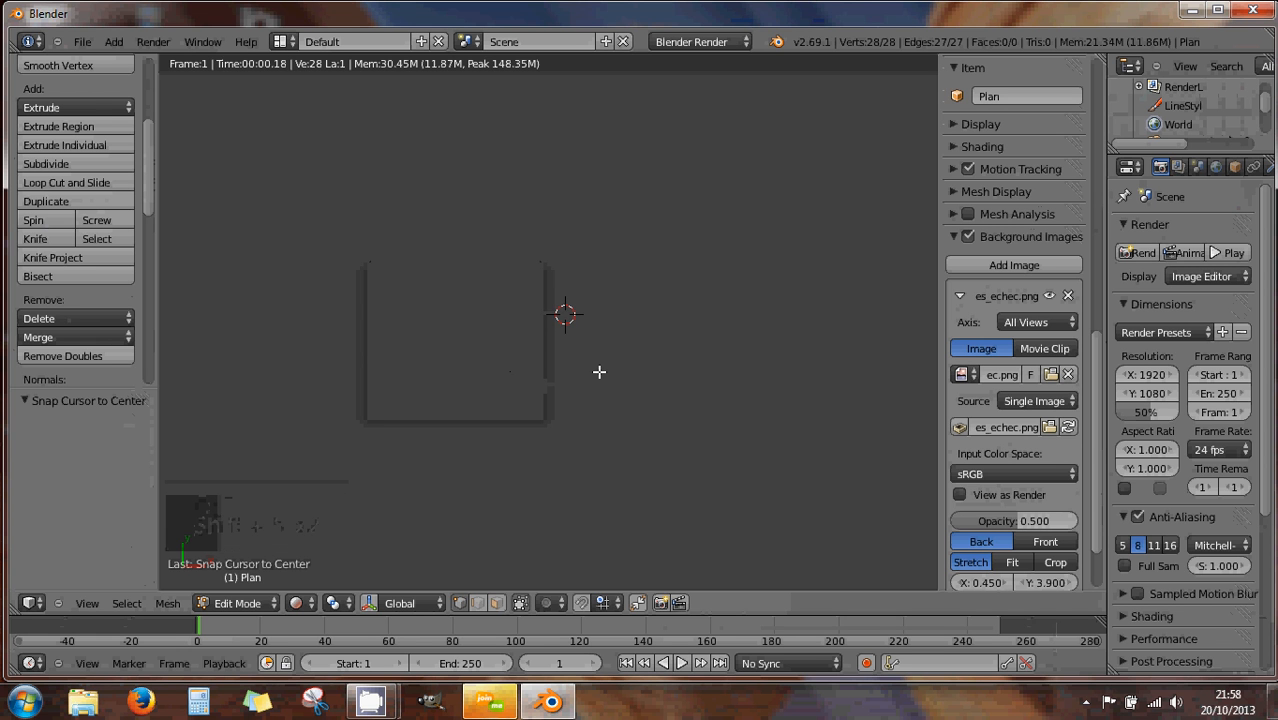
pyautogui.scroll(-6, 599, 372)
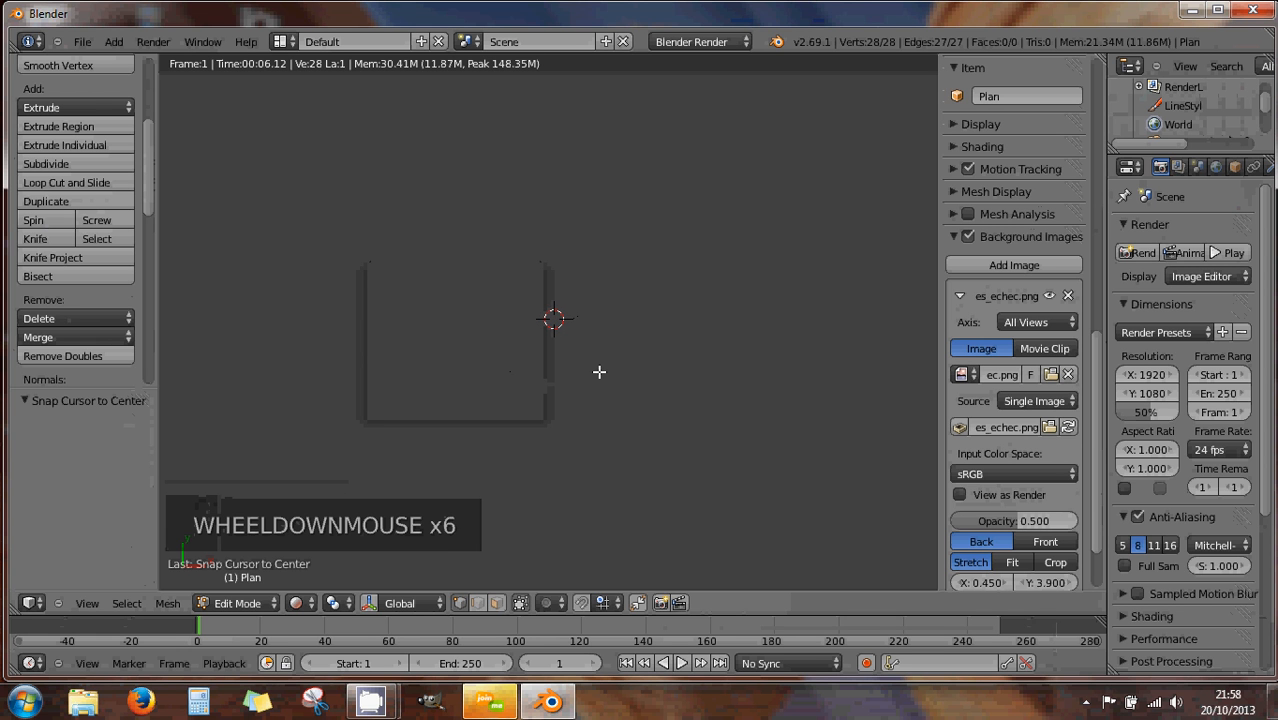
pyautogui.press('Escape')
pyautogui.scroll(4, 599, 372)
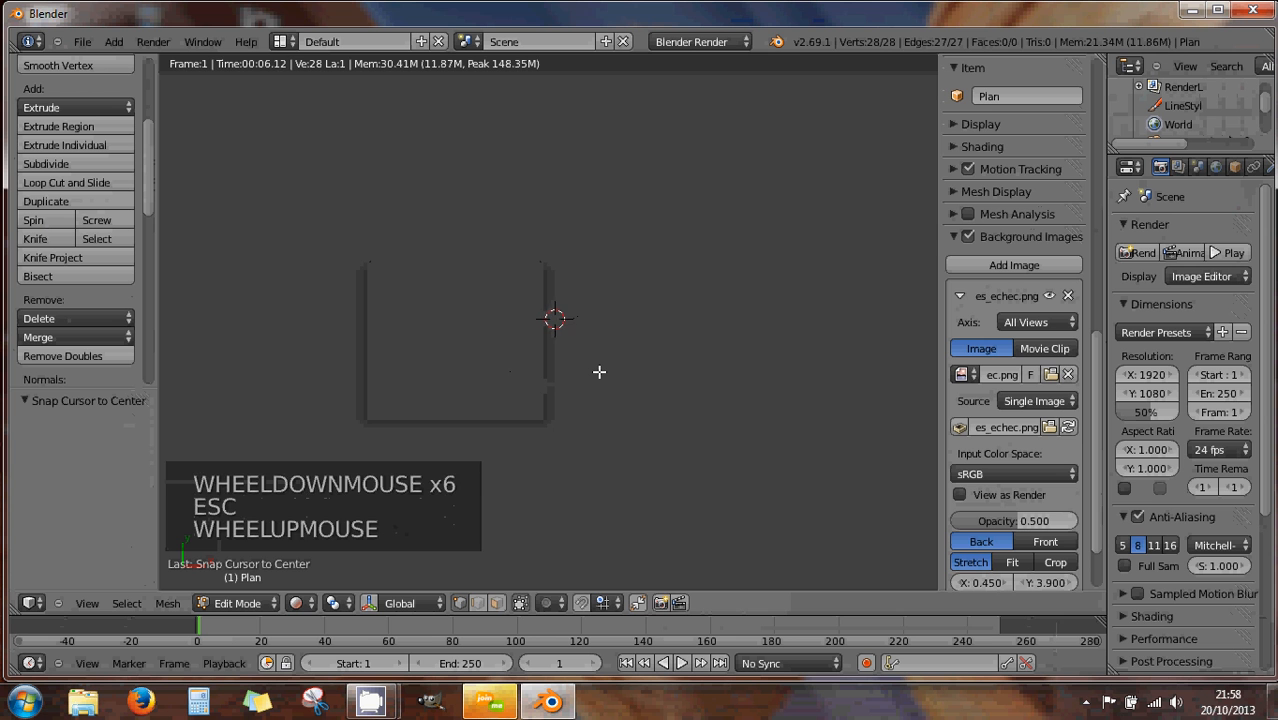
pyautogui.press('z')
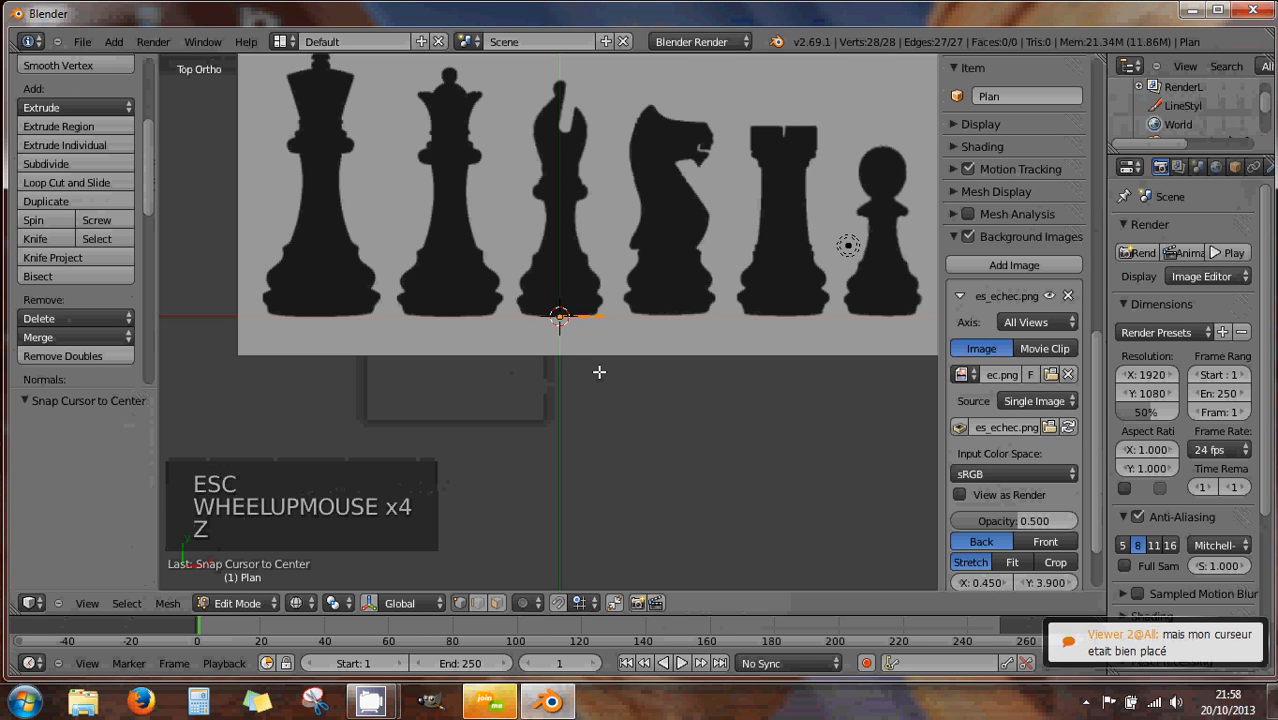
# Move the whole outline off-centre by about X 0.218 and Y -0.691, try spinning it in 9 steps around the centred cursor, and undo the spin
pyautogui.scroll(3, 599, 372)
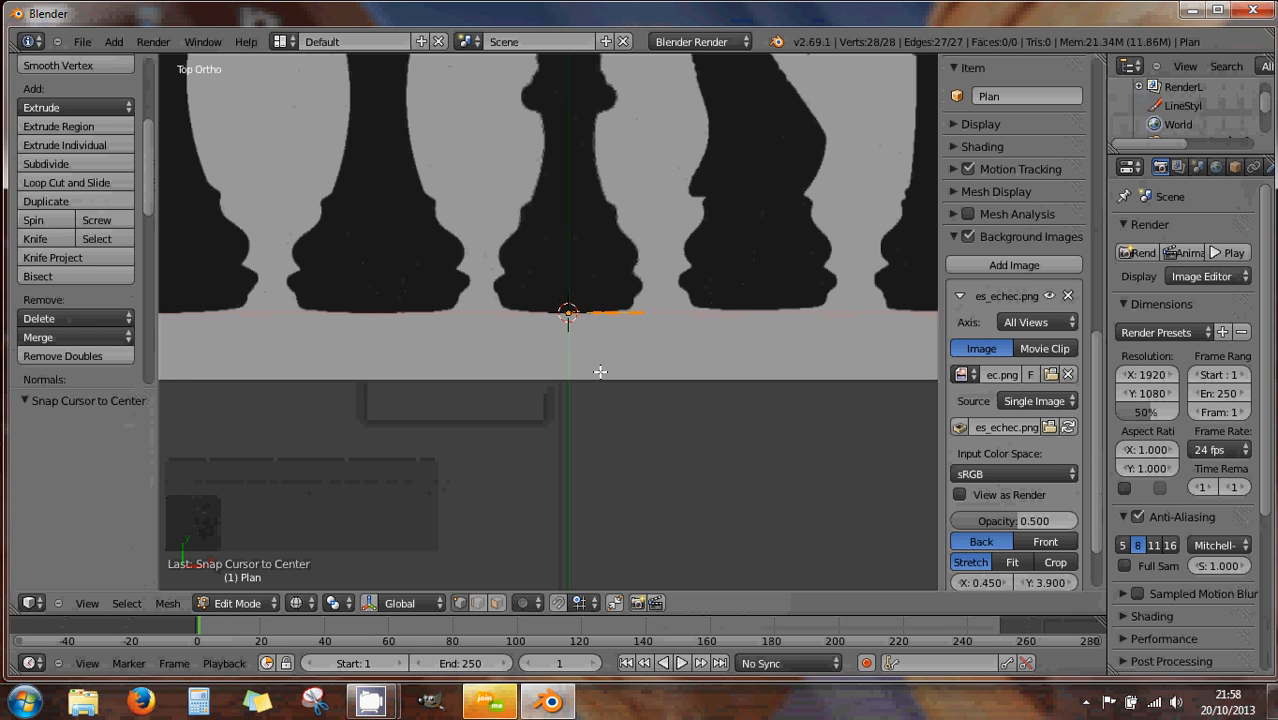
pyautogui.scroll(-3, 600, 372)
pyautogui.scroll(5, 578, 325)
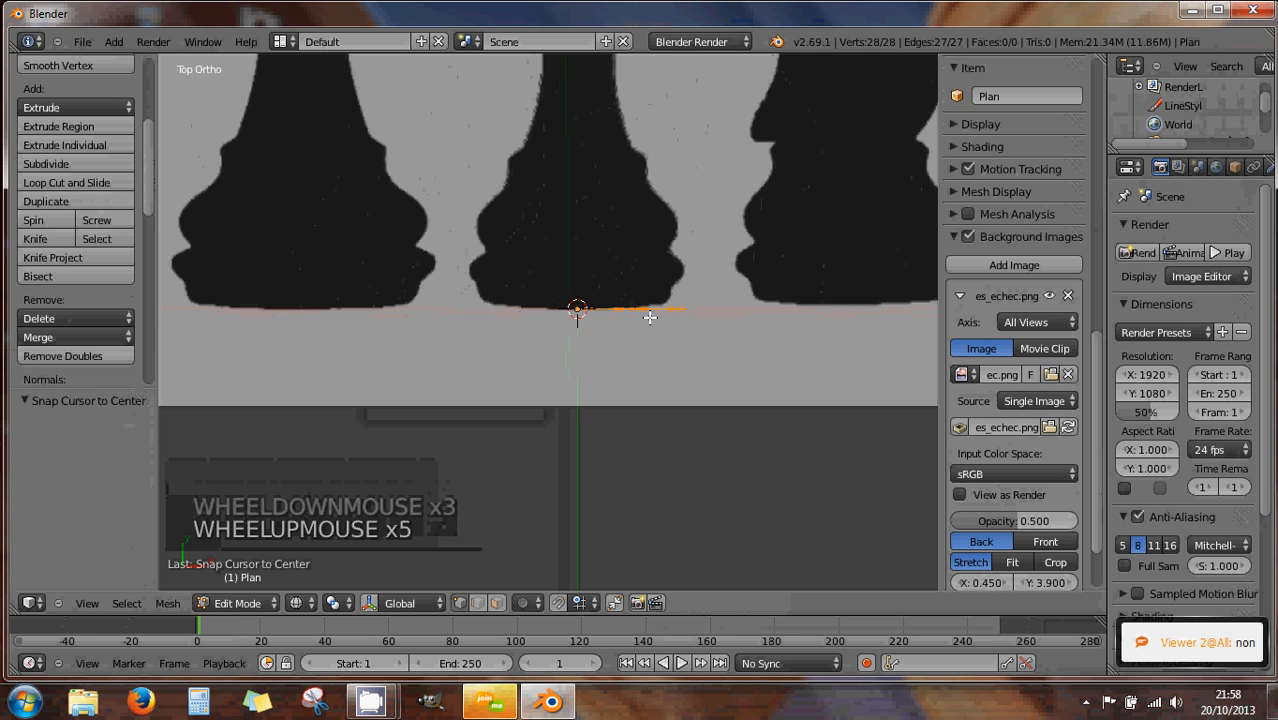
pyautogui.press('g')
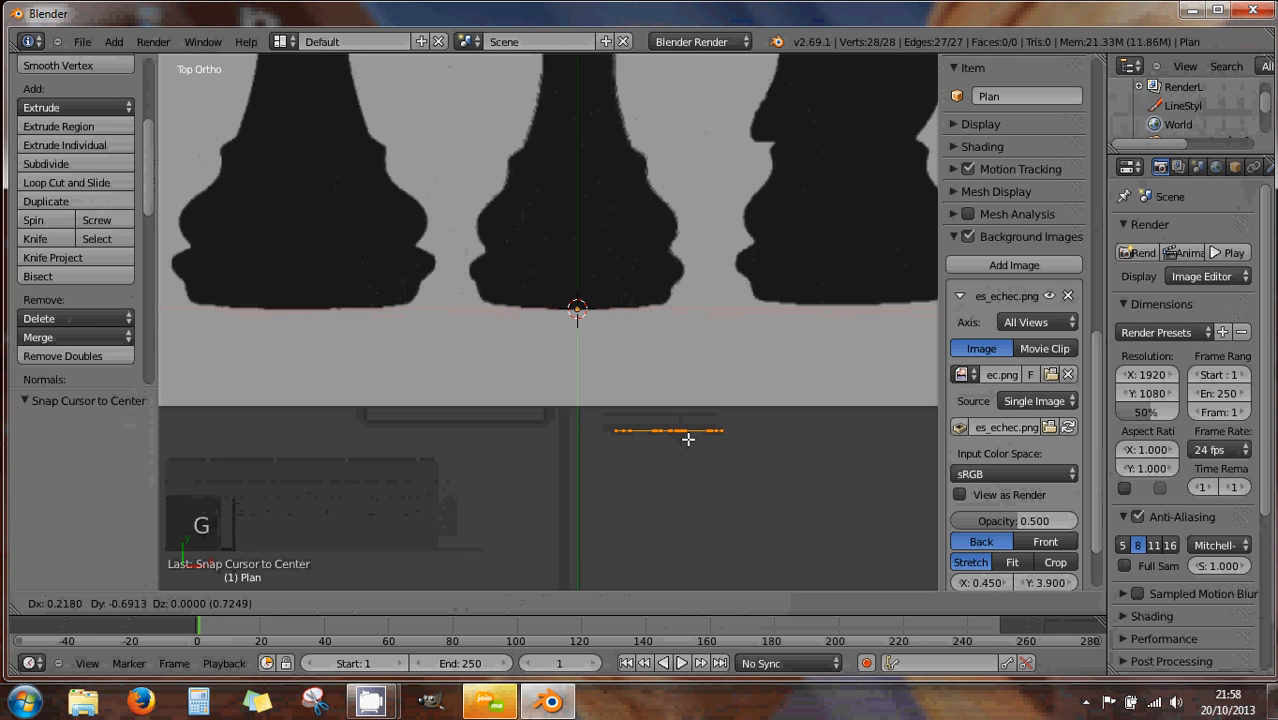
pyautogui.click(687, 437)
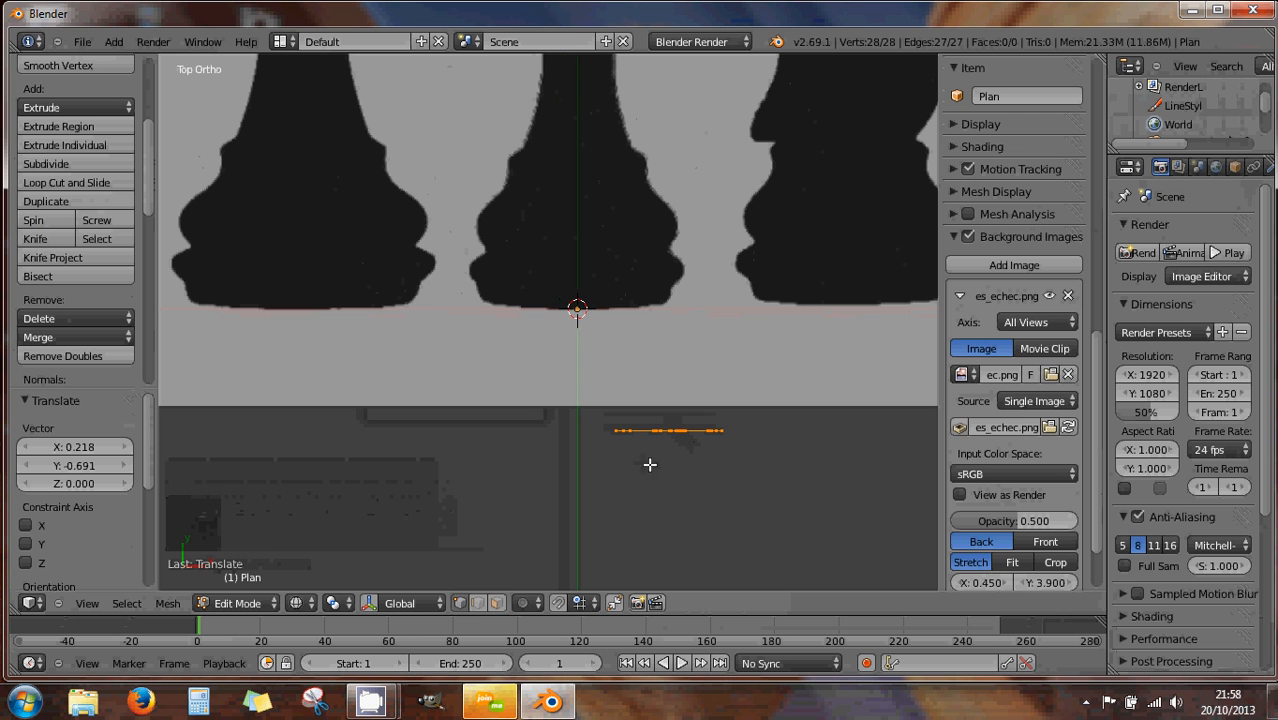
pyautogui.click(40, 222)
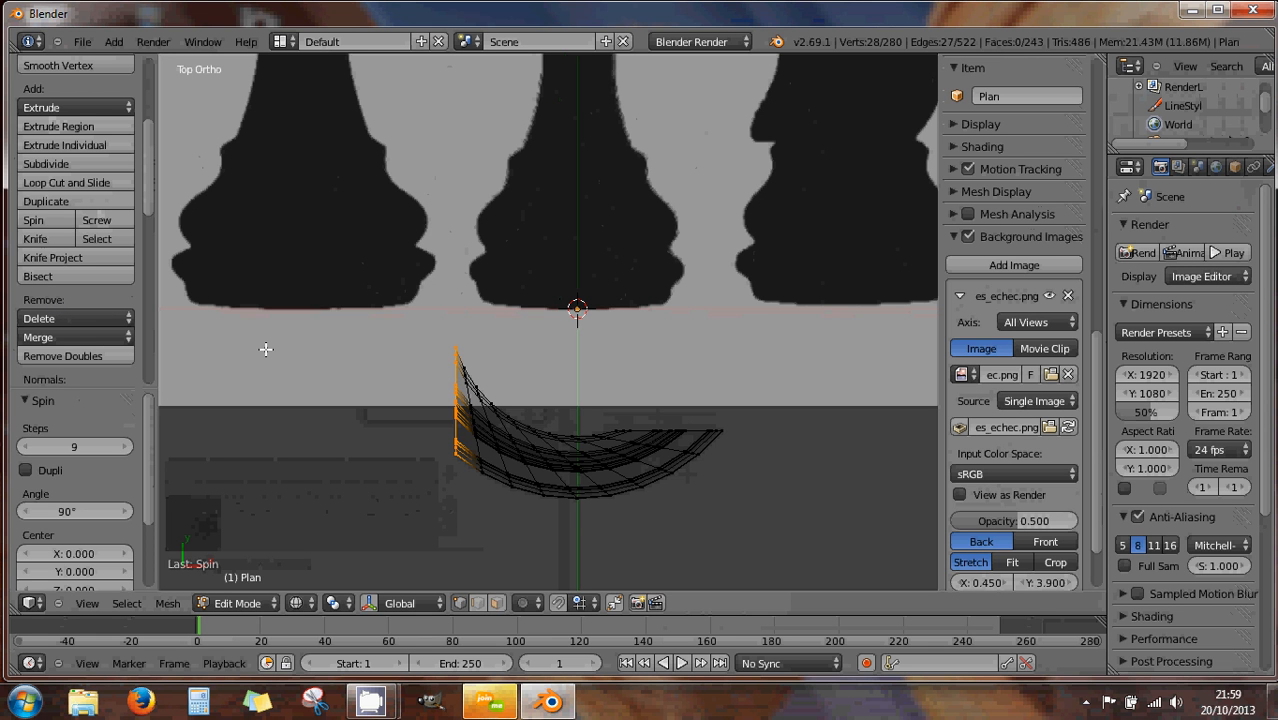
pyautogui.hotkey('ctrl', 'z')
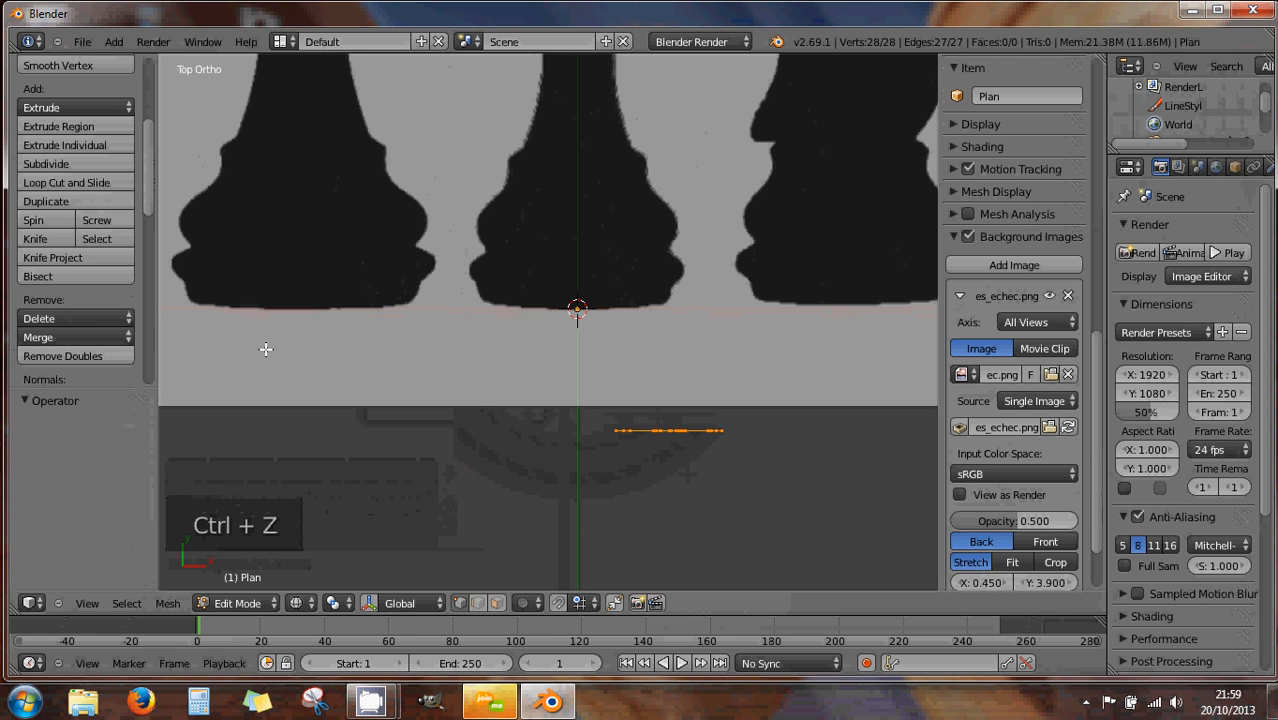
# Undo the whole outline's off-centre move
pyautogui.hotkey('ctrl', 'z')
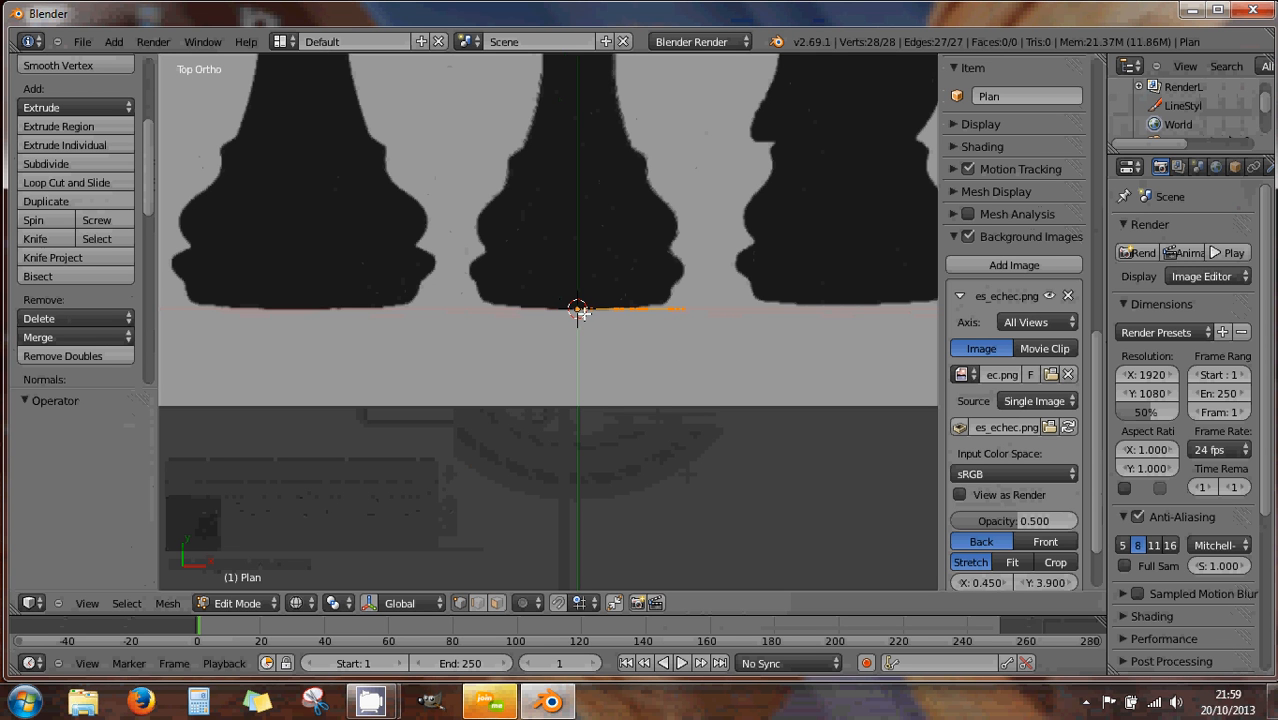
pyautogui.scroll(1, 588, 316)
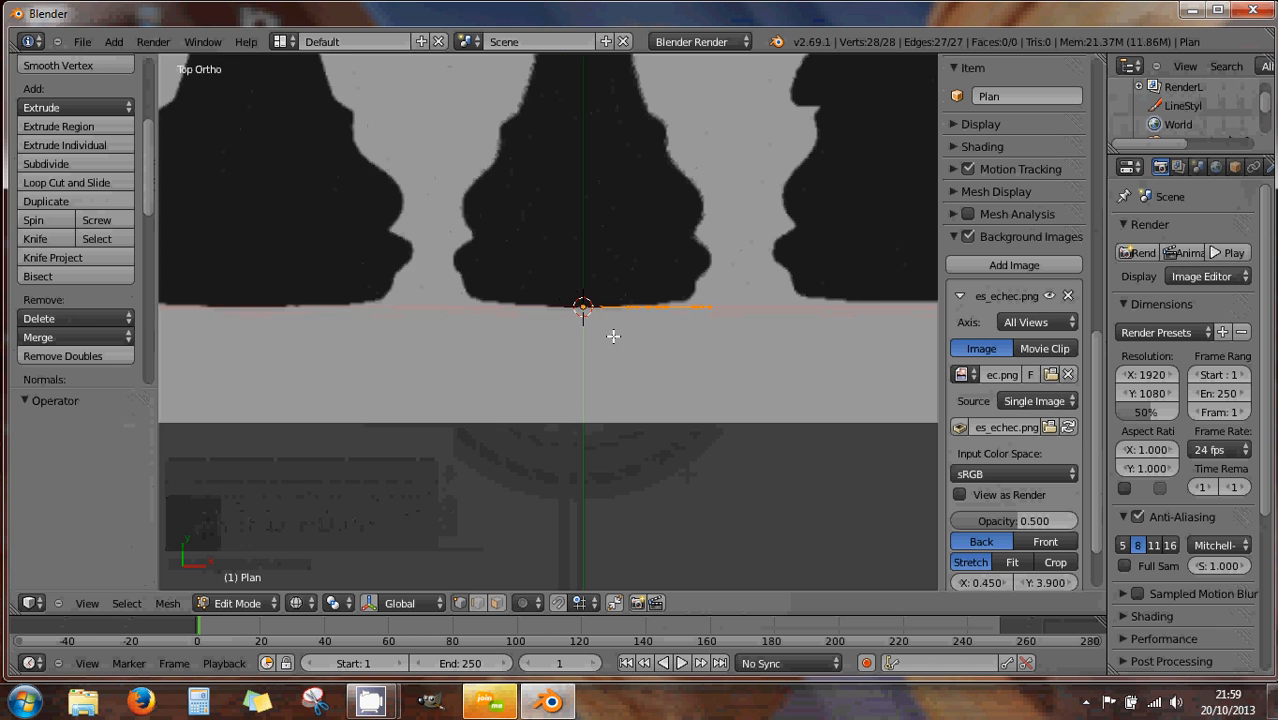
pyautogui.scroll(-3, 613, 336)
pyautogui.scroll(-1, 613, 336)
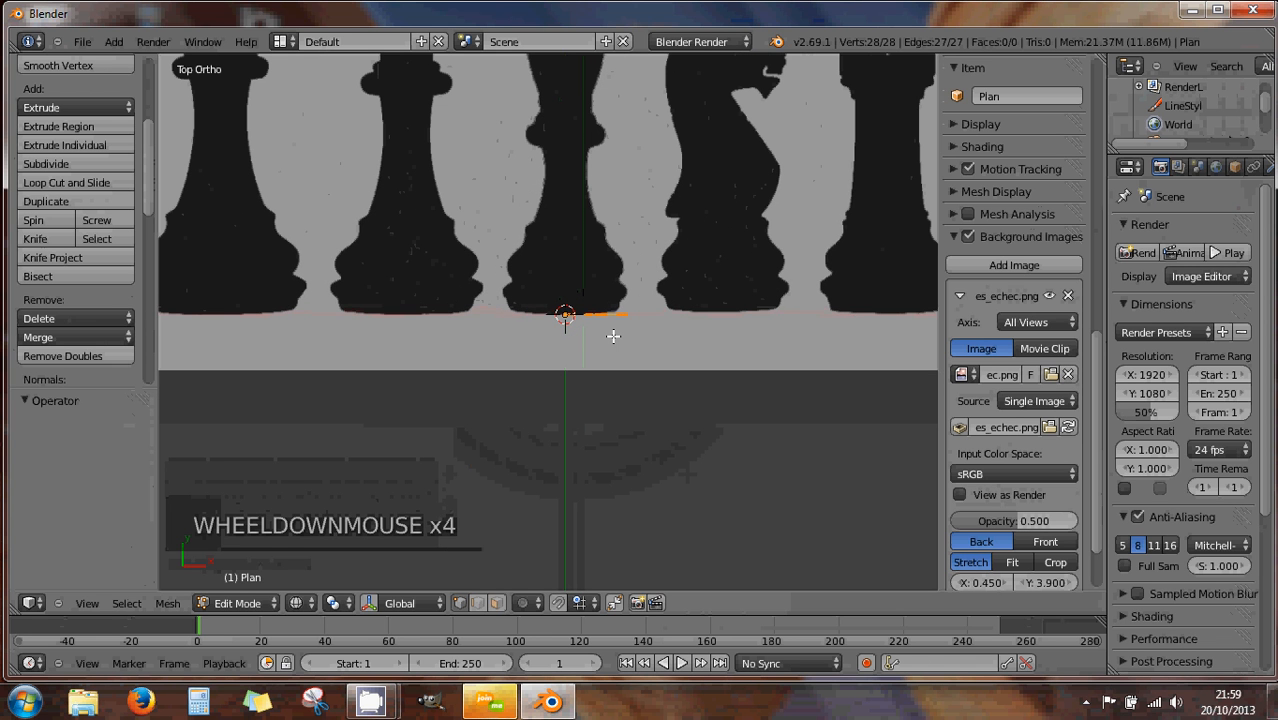
# Try spinning the outline 90° in 9 steps around the centred 3D cursor, check it from the front, and undo the spin
pyautogui.click(36, 222)
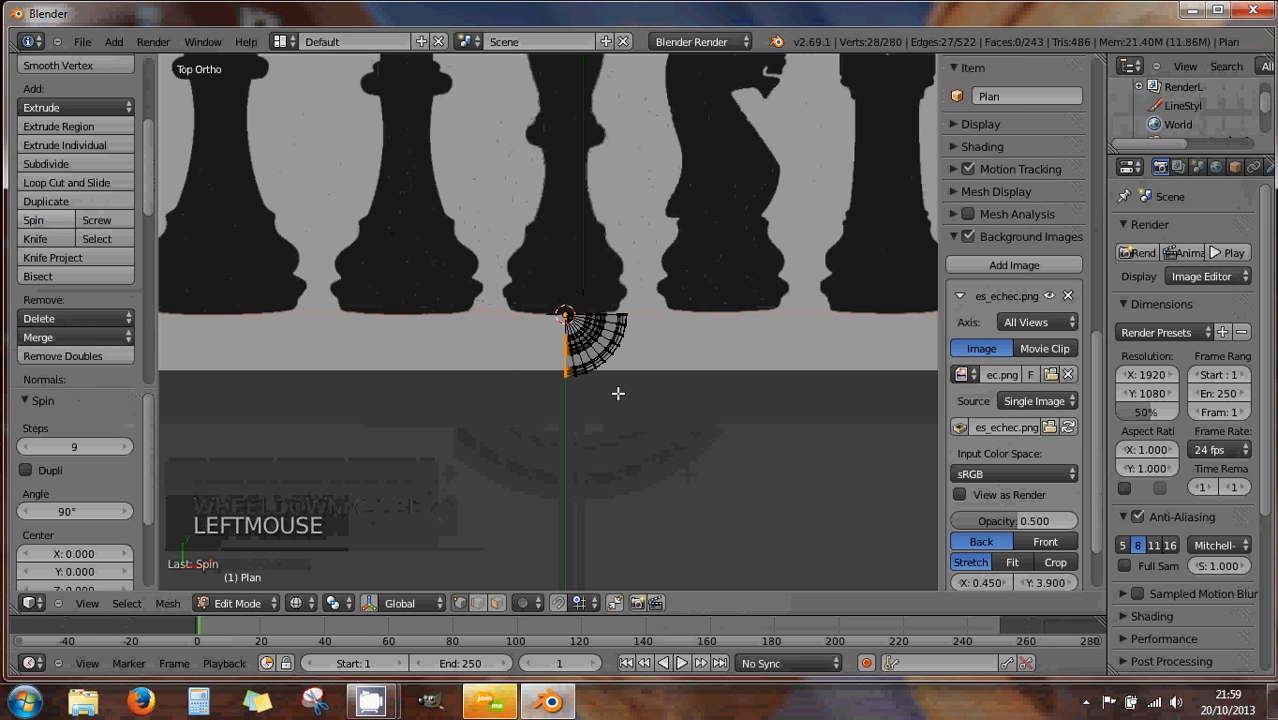
pyautogui.scroll(2, 618, 393)
pyautogui.scroll(1, 618, 393)
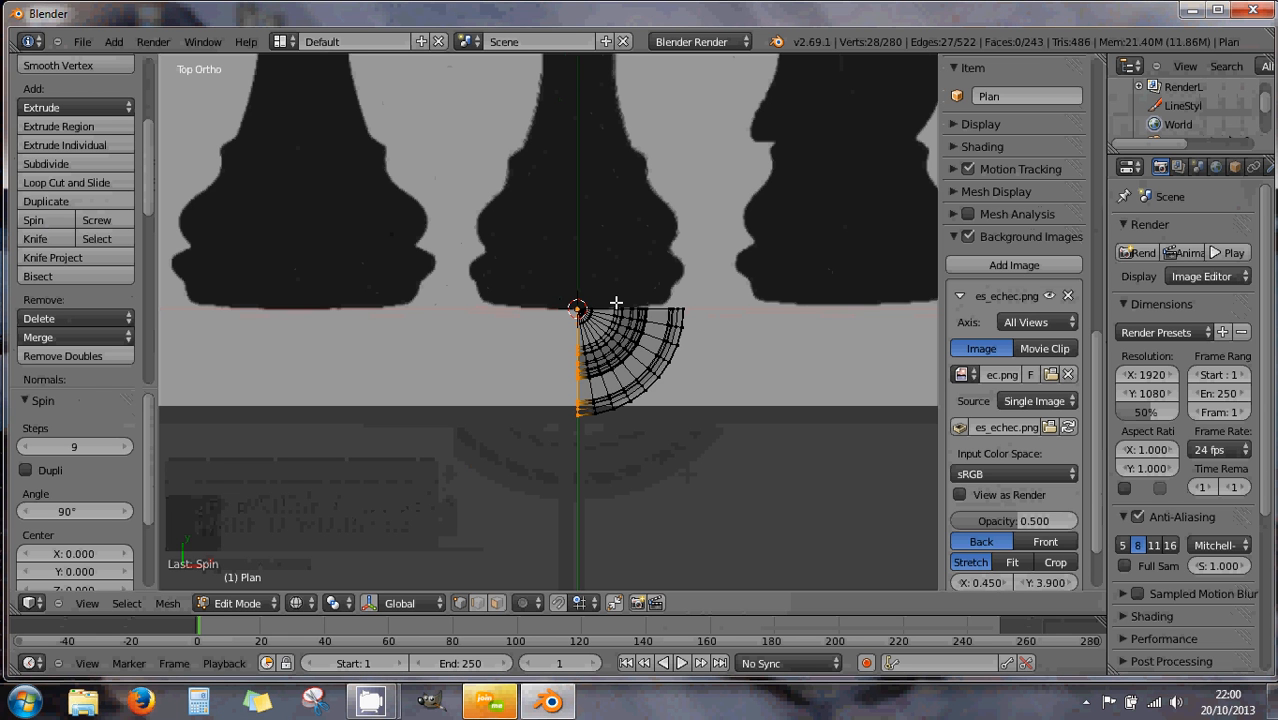
pyautogui.press('KP_1')
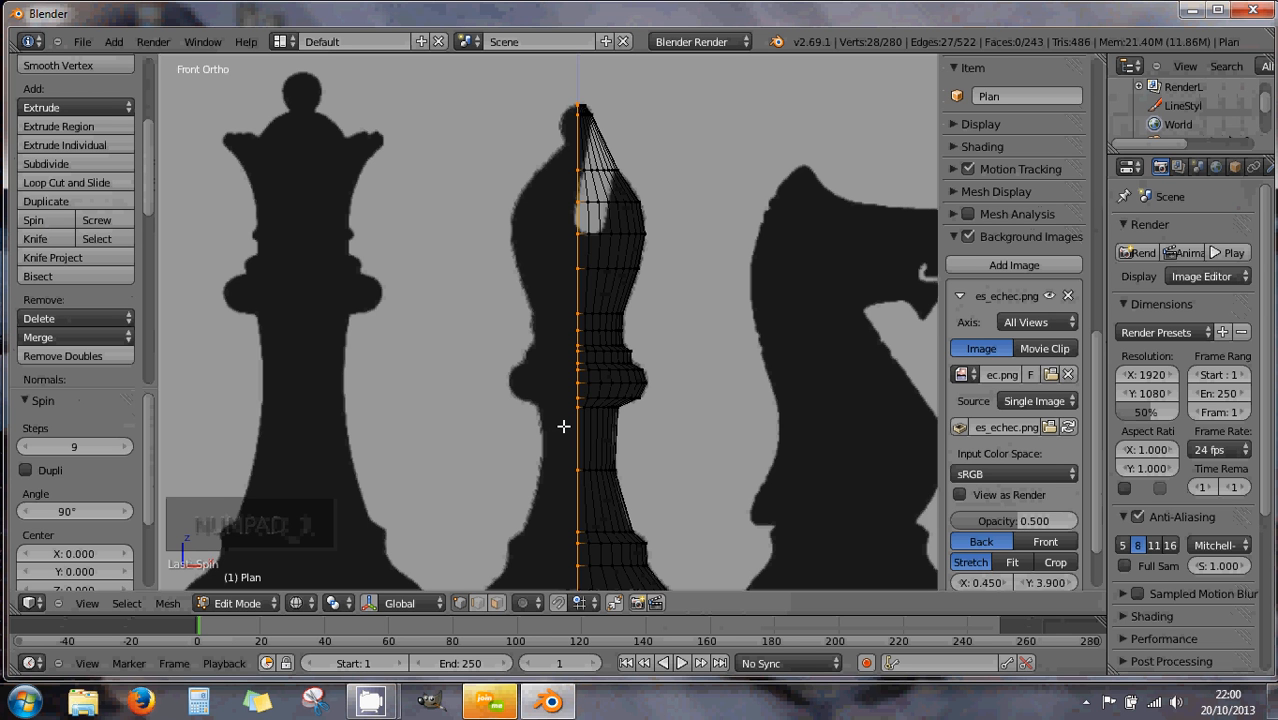
pyautogui.hotkey('ctrl', 'z')
pyautogui.scroll(-2, 641, 434)
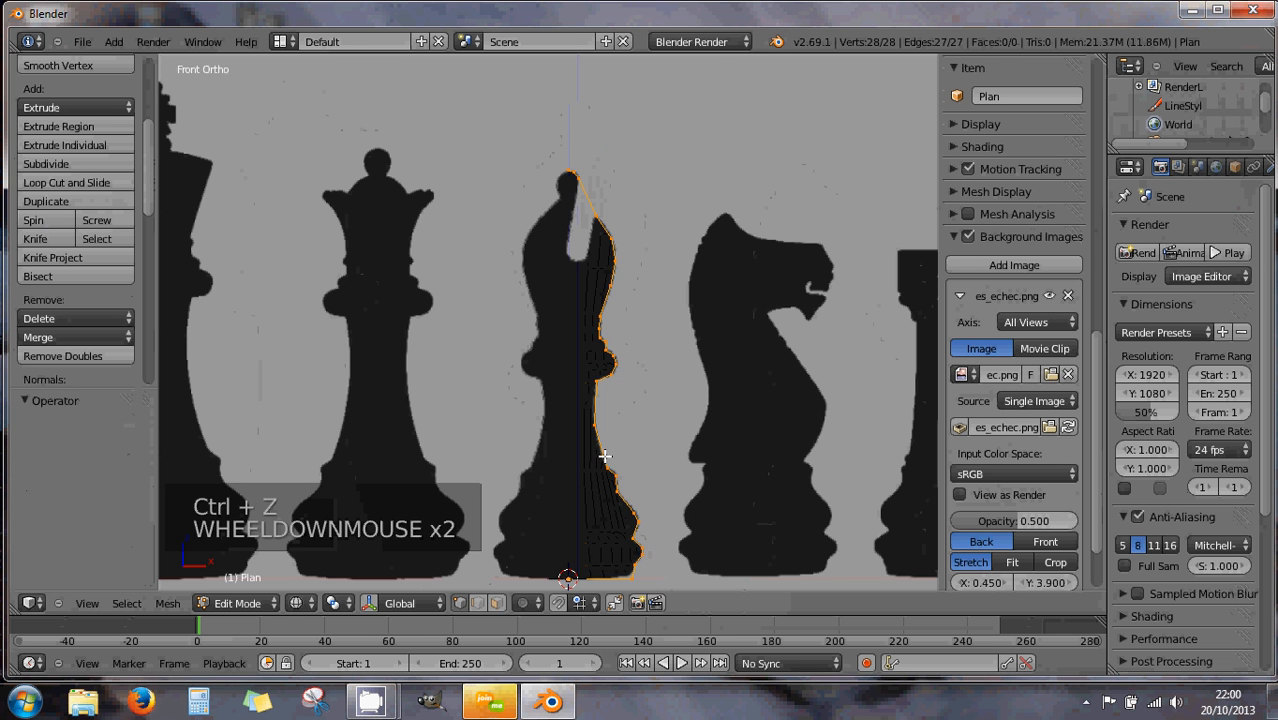
pyautogui.scroll(-1, 608, 502)
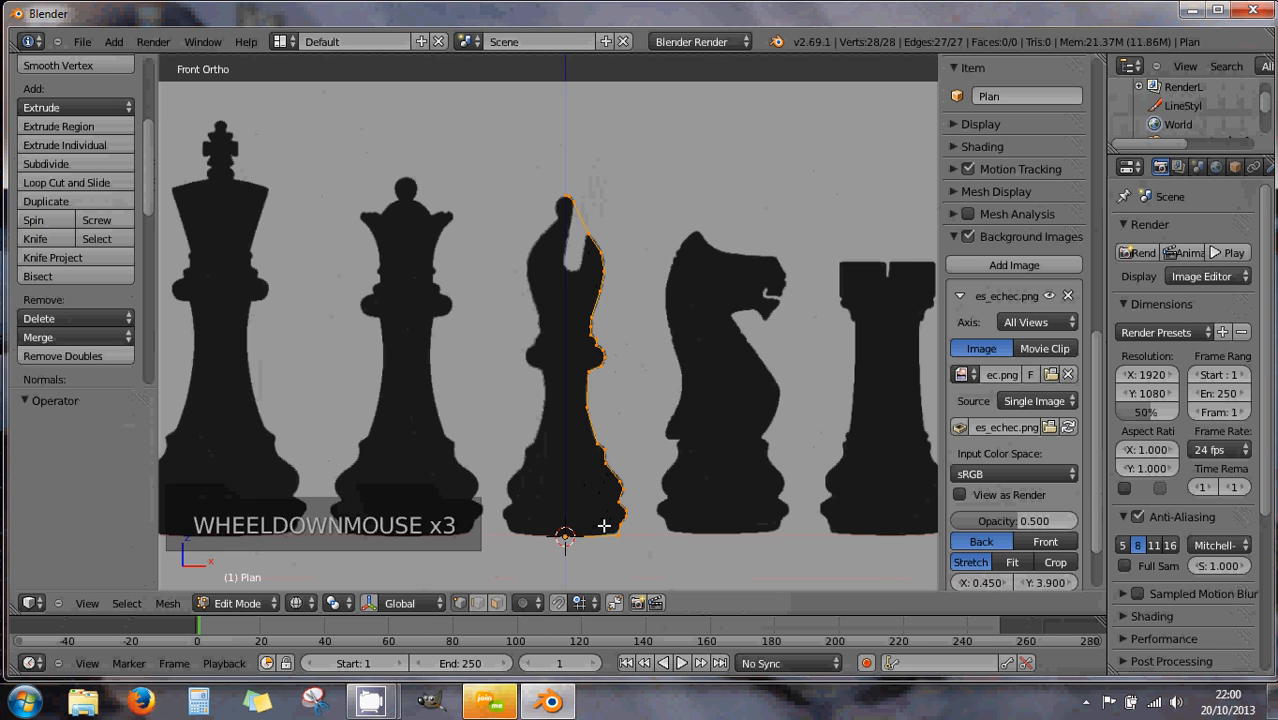
# Select the whole outline and move it off the bishop silhouette by about X 0.253
pyautogui.scroll(1, 609, 539)
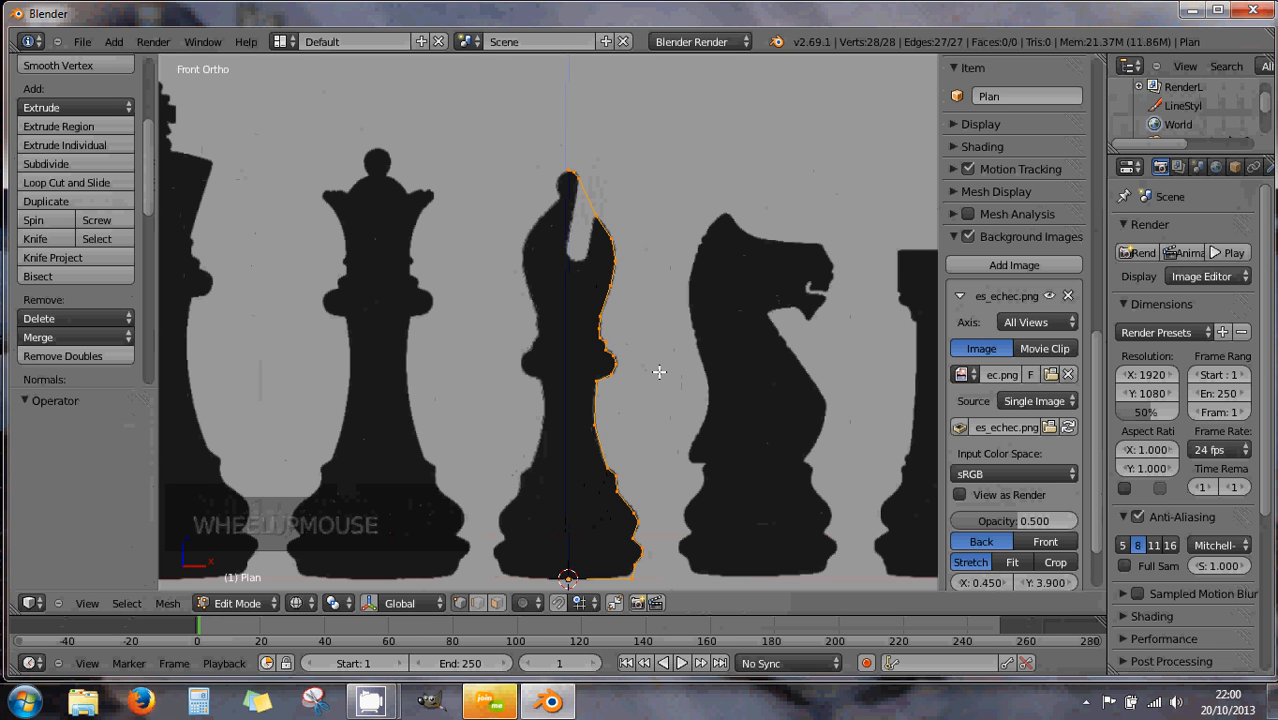
pyautogui.press('a')
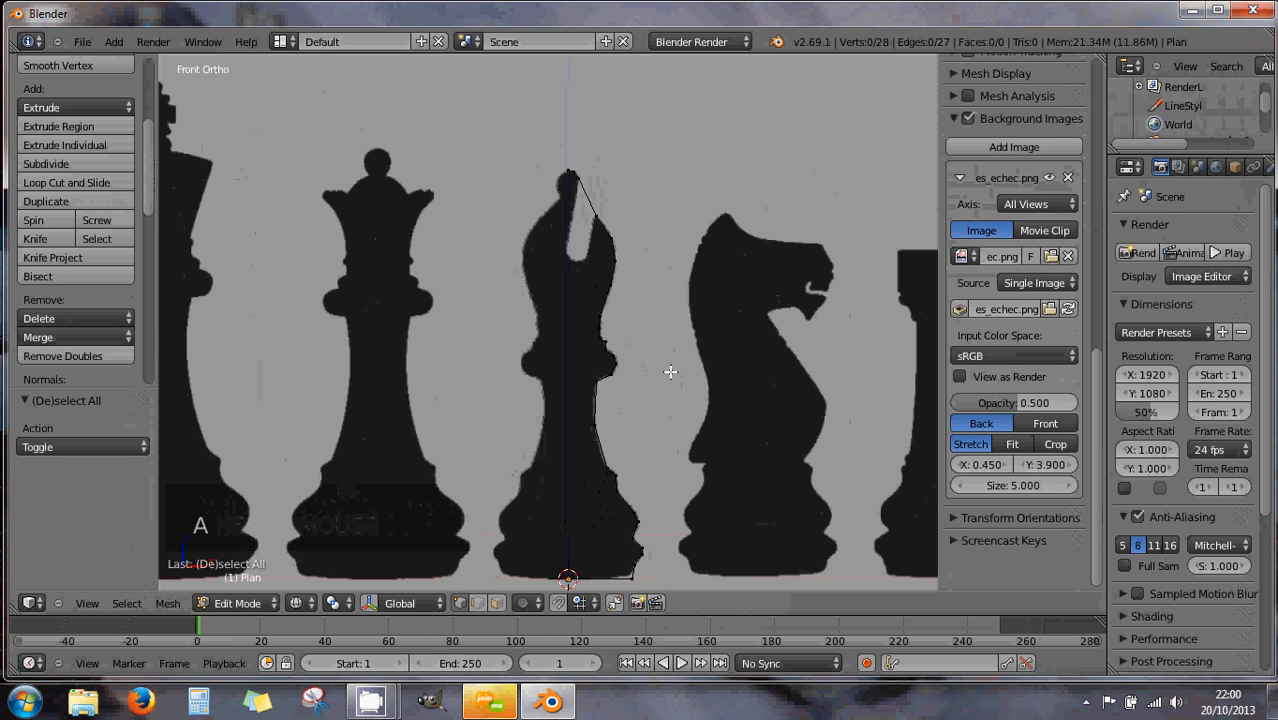
pyautogui.rightClick(663, 373)
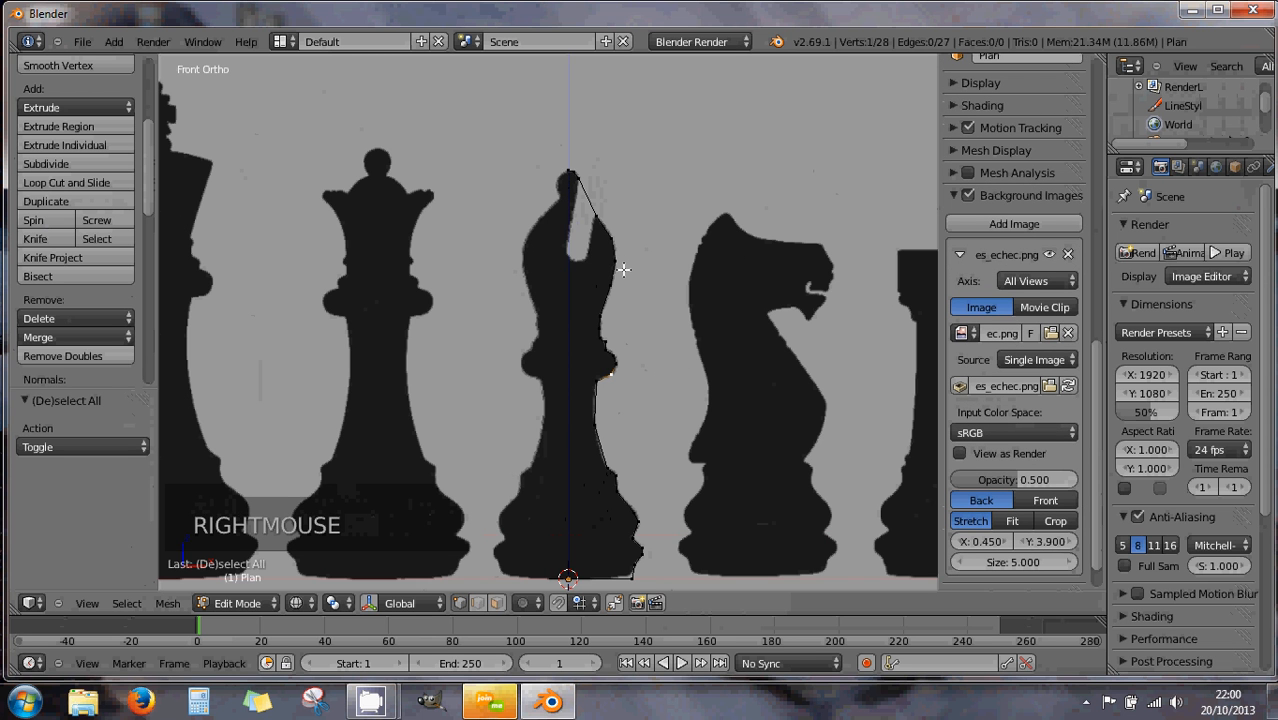
pyautogui.press('a')
pyautogui.press('a')
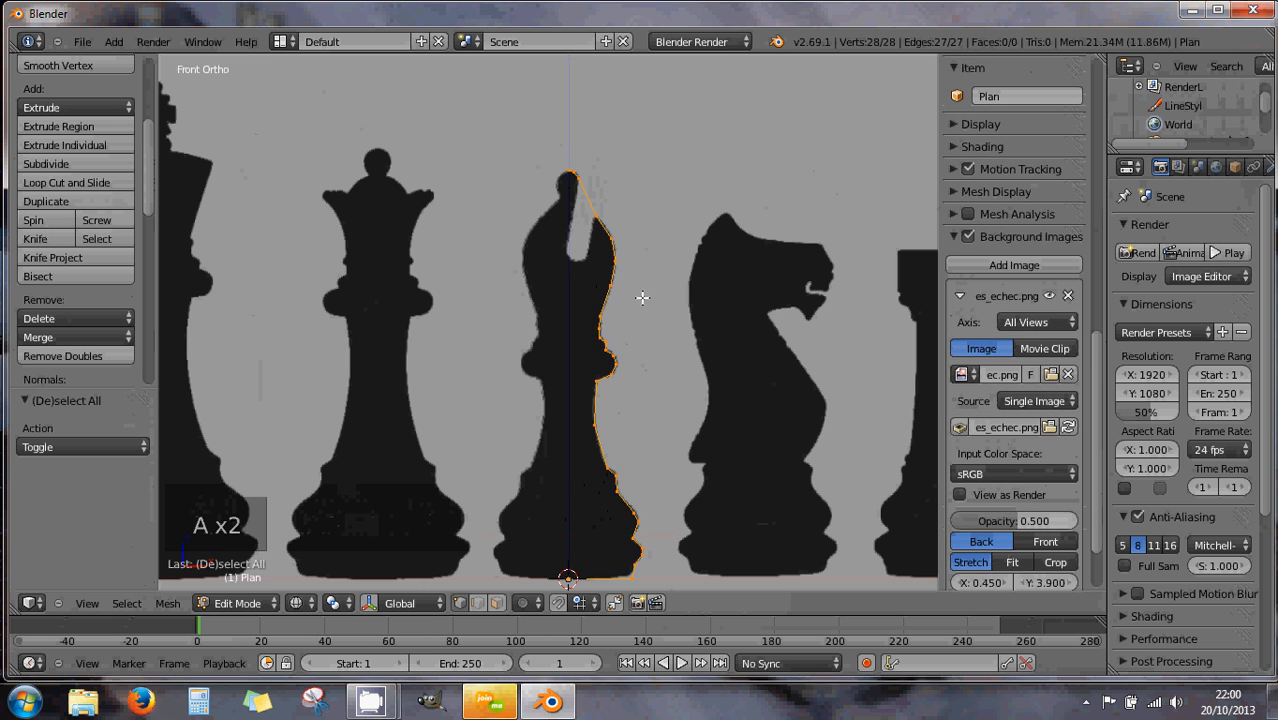
pyautogui.scroll(3, 621, 286)
pyautogui.keyDown('shift'); pyautogui.moveTo(628, 257); pyautogui.dragTo(675, 345, button='middle'); pyautogui.keyUp('shift')
pyautogui.press('g')
pyautogui.click(725, 345)
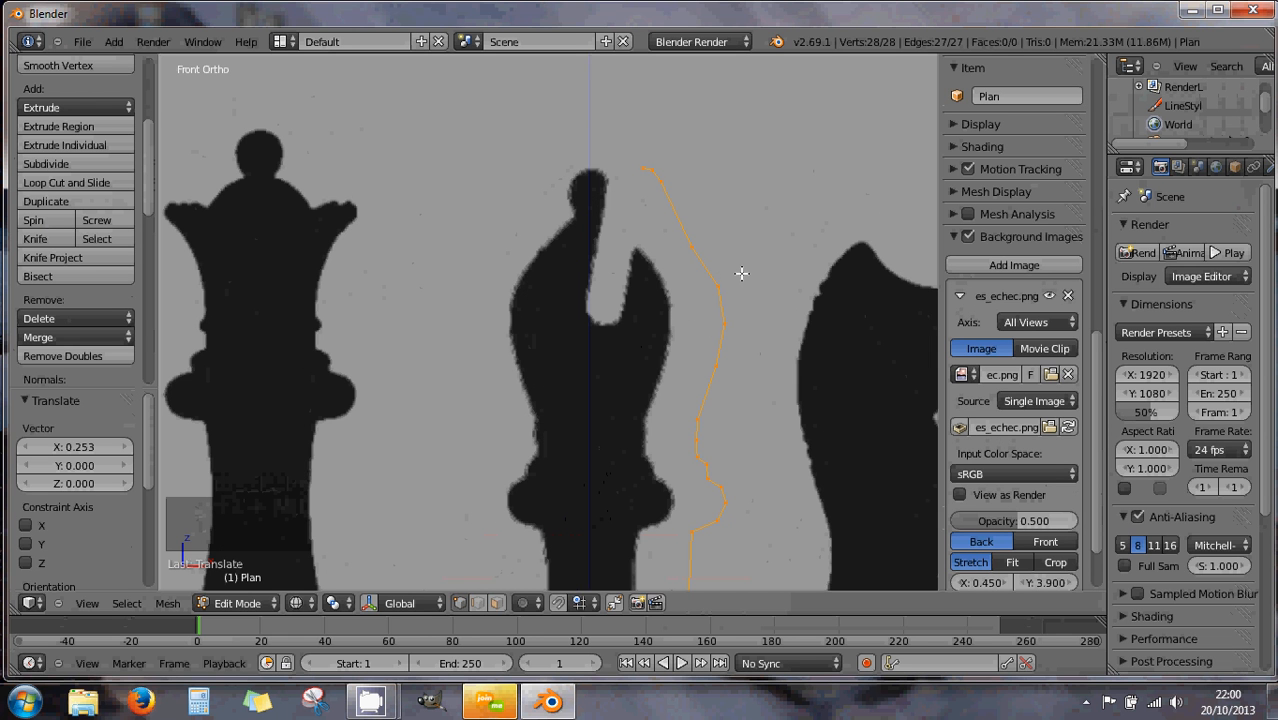
# Move the outline back onto the bishop's right edge by about X -0.253, Z 0.044, and refine it by about X 0.003, Z -0.043
pyautogui.press('g')
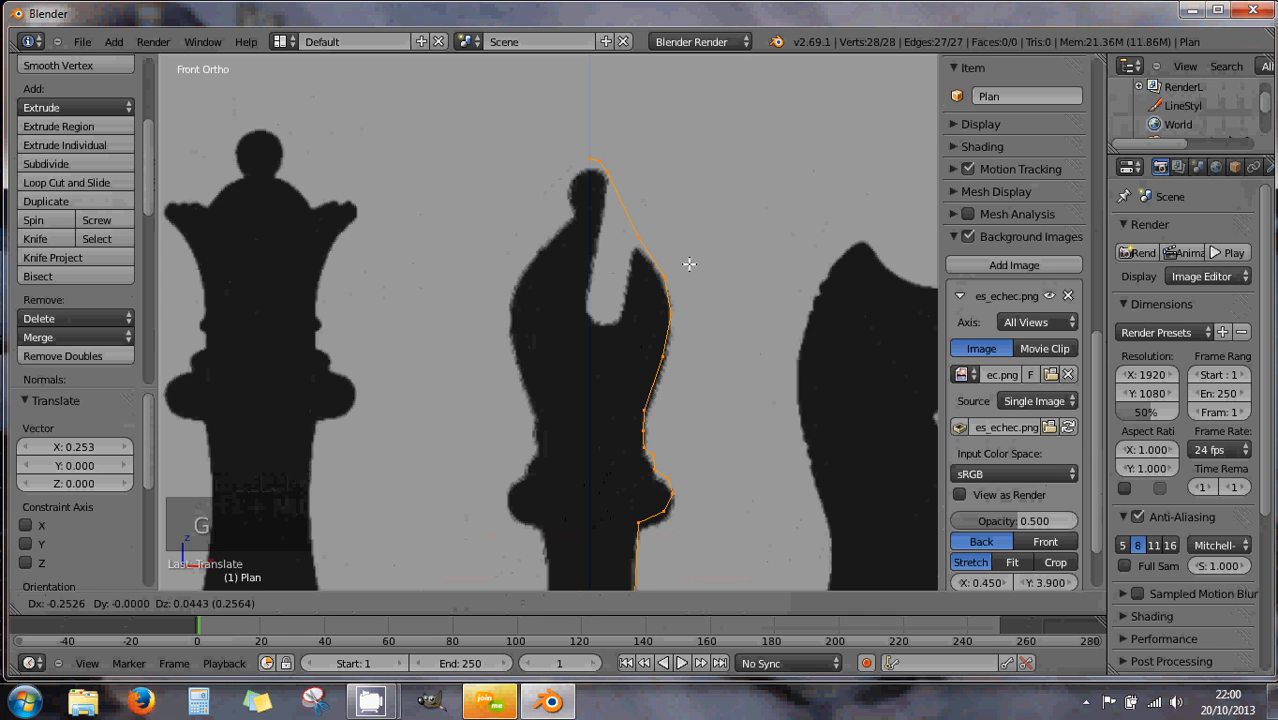
pyautogui.click(689, 264)
pyautogui.scroll(2, 599, 143)
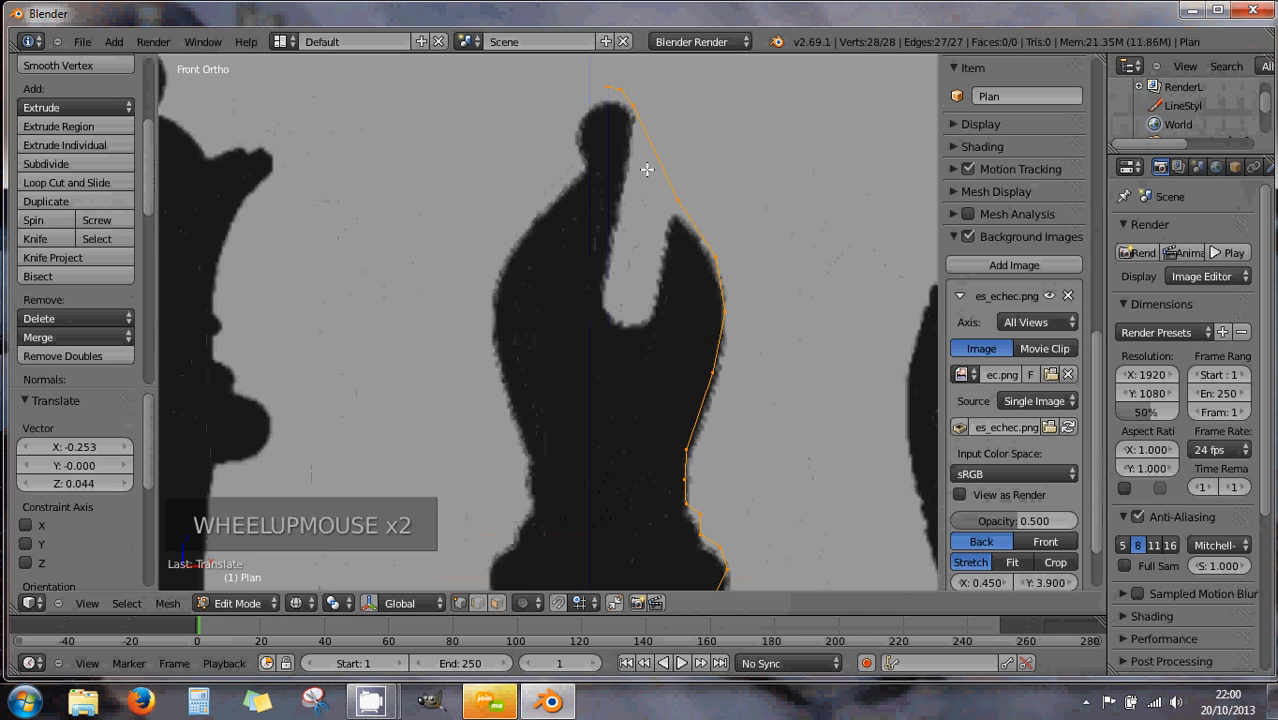
pyautogui.press('g')
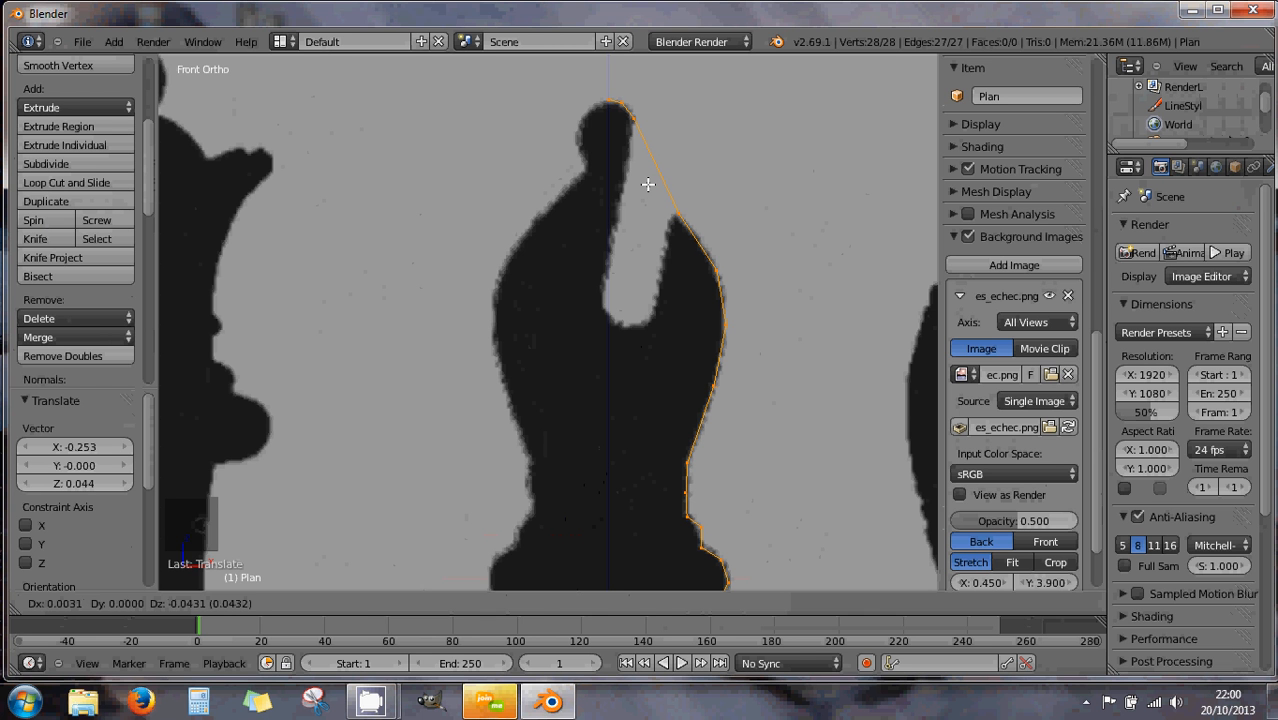
pyautogui.click(643, 183)
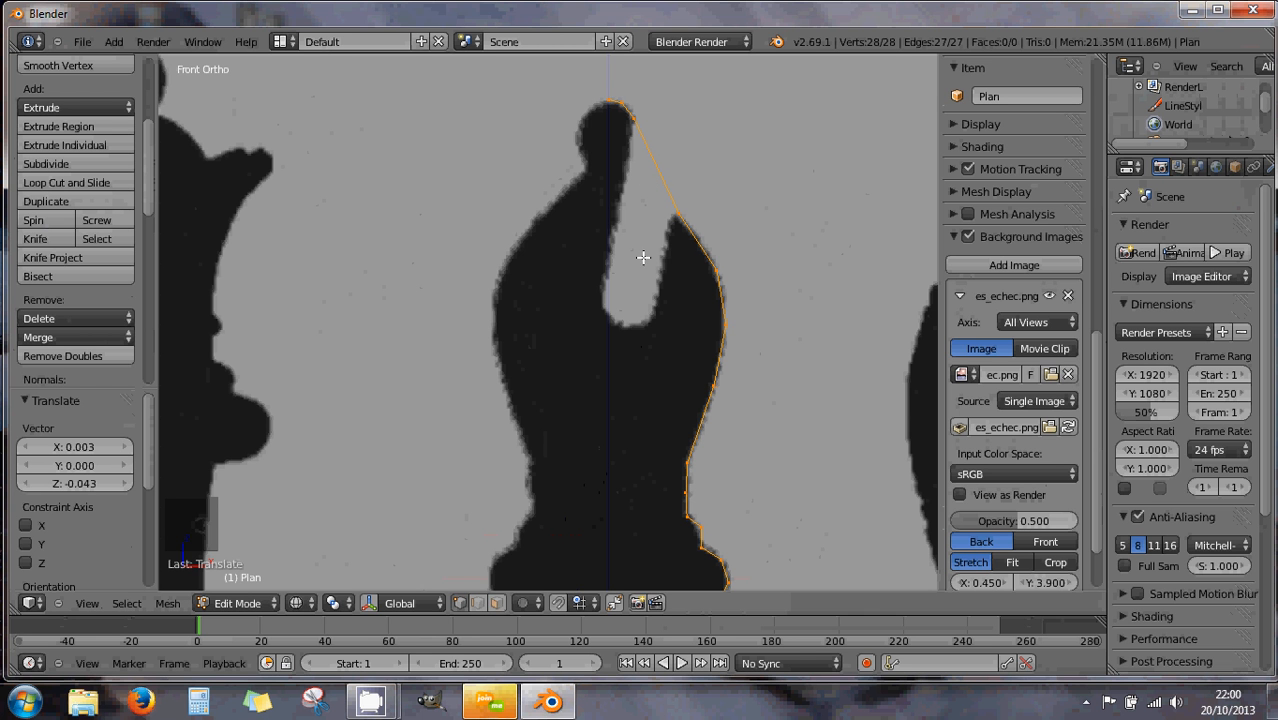
# Examine how the outline fits the bishop's base and the centred 3D cursor
pyautogui.scroll(-5, 644, 270)
pyautogui.keyDown('shift'); pyautogui.moveTo(644, 275); pyautogui.dragTo(634, 160, button='middle'); pyautogui.keyUp('shift')
pyautogui.keyDown('shift'); pyautogui.moveTo(634, 400); pyautogui.dragTo(634, 270, button='middle'); pyautogui.keyUp('shift')
pyautogui.scroll(3, 626, 330)
pyautogui.scroll(3, 632, 335)
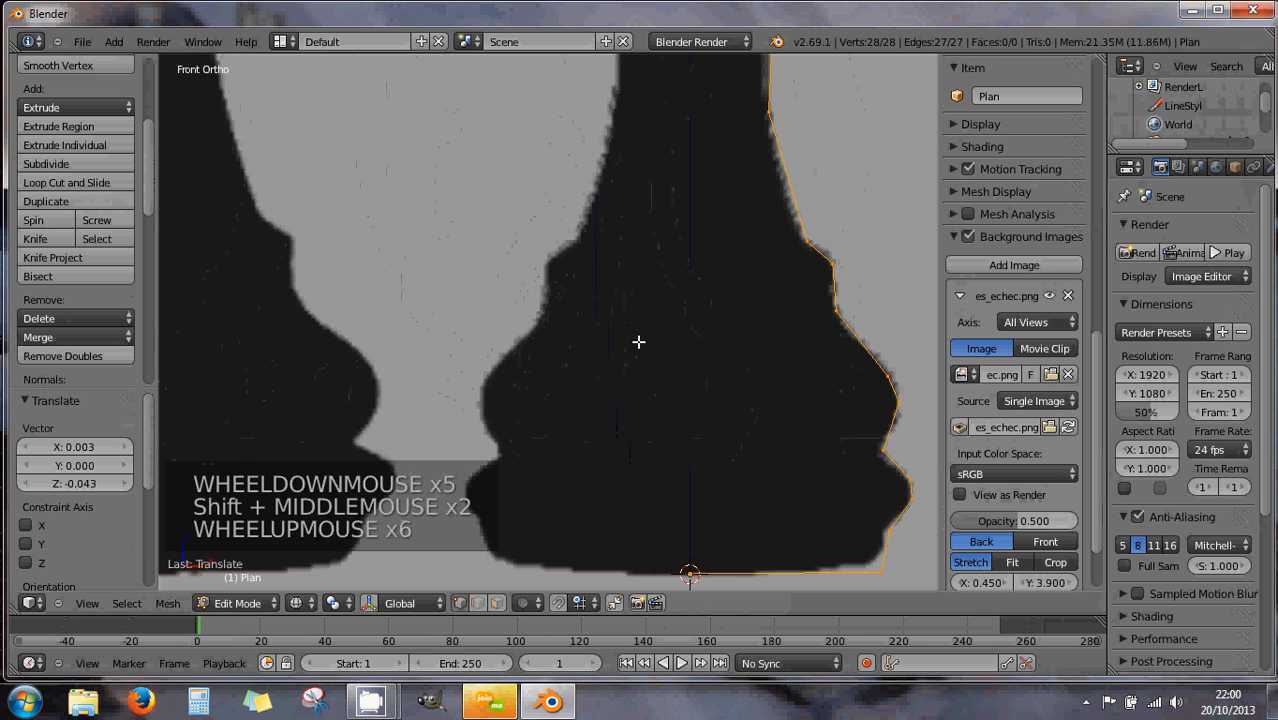
pyautogui.keyDown('shift'); pyautogui.moveTo(639, 342); pyautogui.dragTo(568, 194, button='middle'); pyautogui.keyUp('shift')
pyautogui.scroll(-3, 647, 282)
pyautogui.scroll(-3, 647, 282)
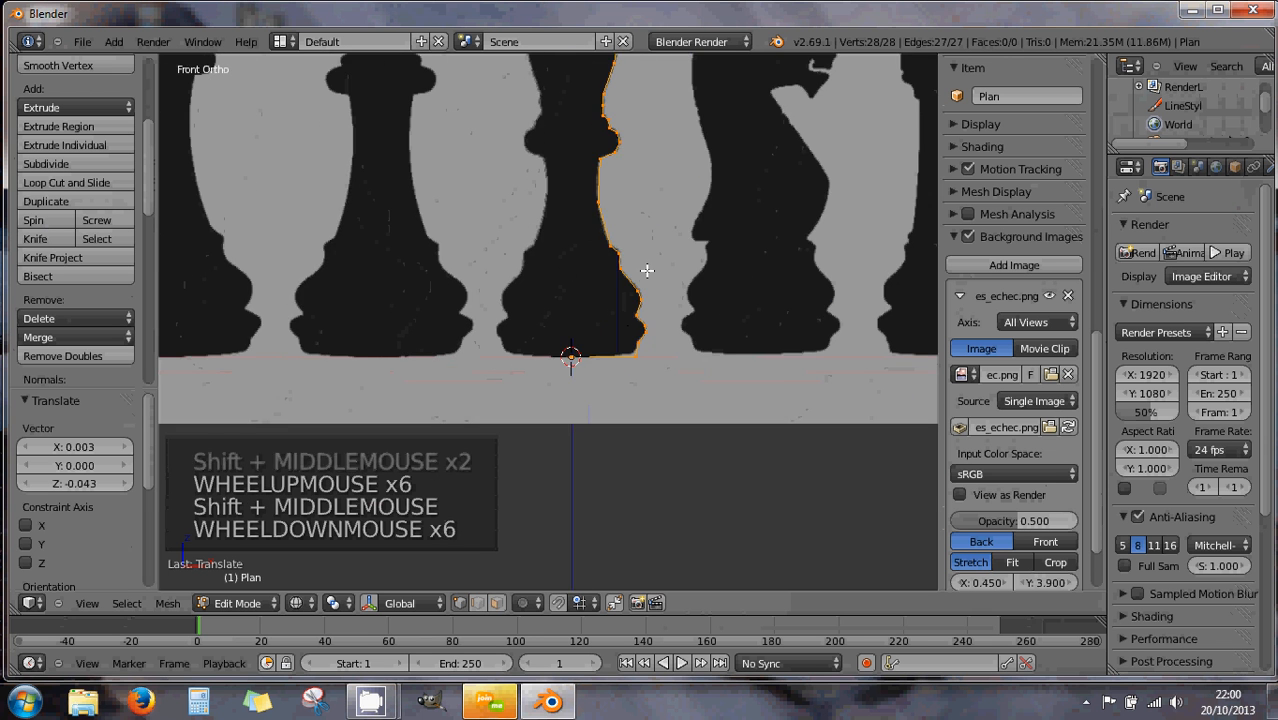
pyautogui.scroll(-2, 647, 270)
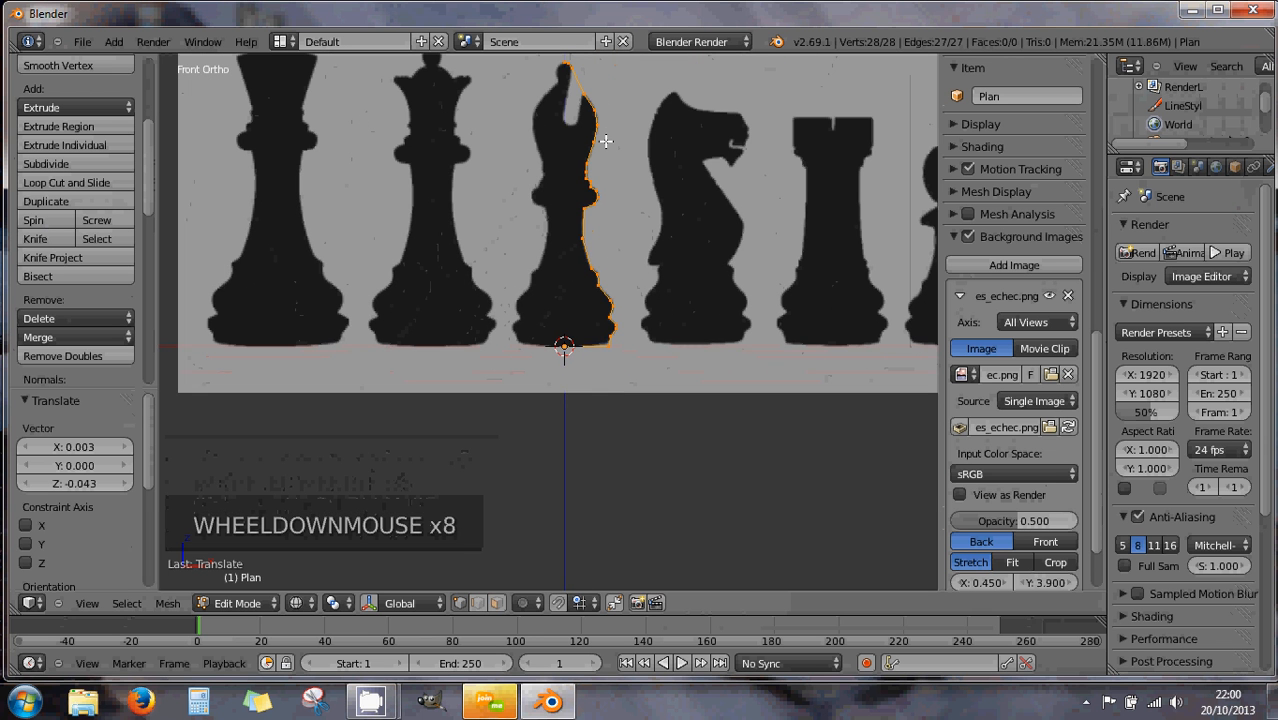
# Select the outline's top and bottom end vertices near the central axis and scale them to 0 on X and Y with Z locked
pyautogui.rightClick(557, 64)
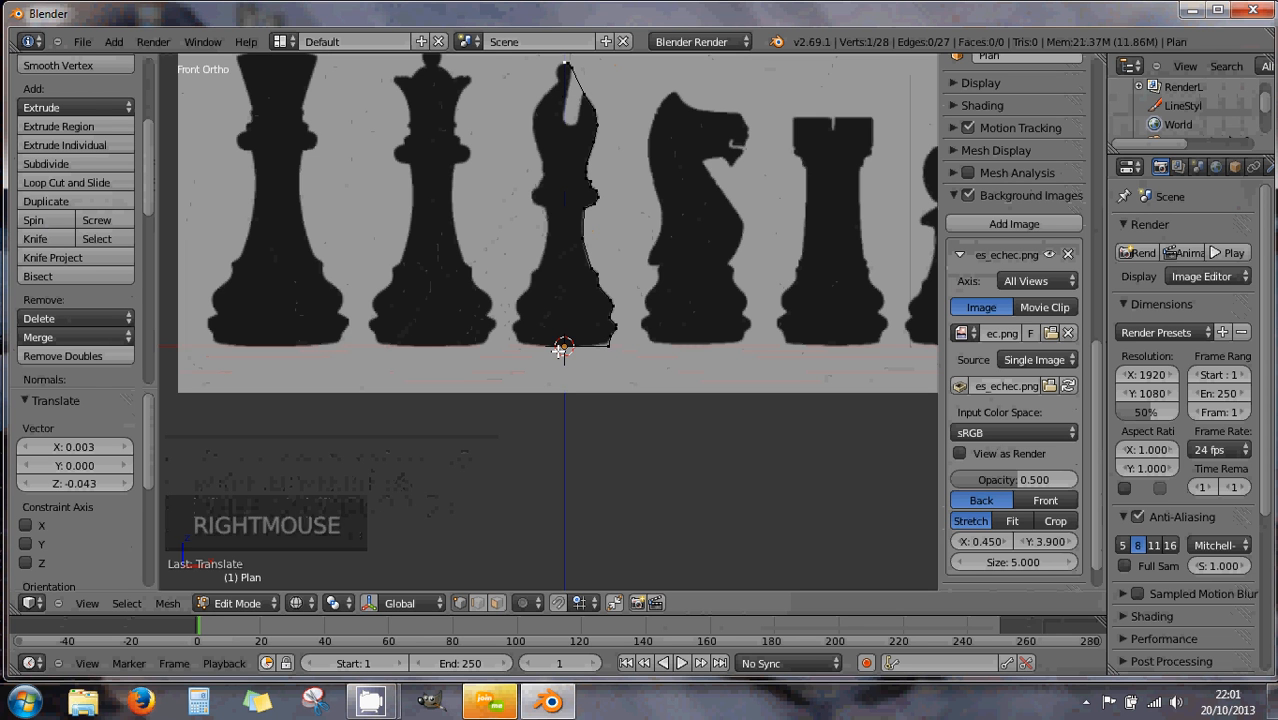
pyautogui.keyDown('shift'); pyautogui.rightClick(559, 350); pyautogui.keyUp('shift')
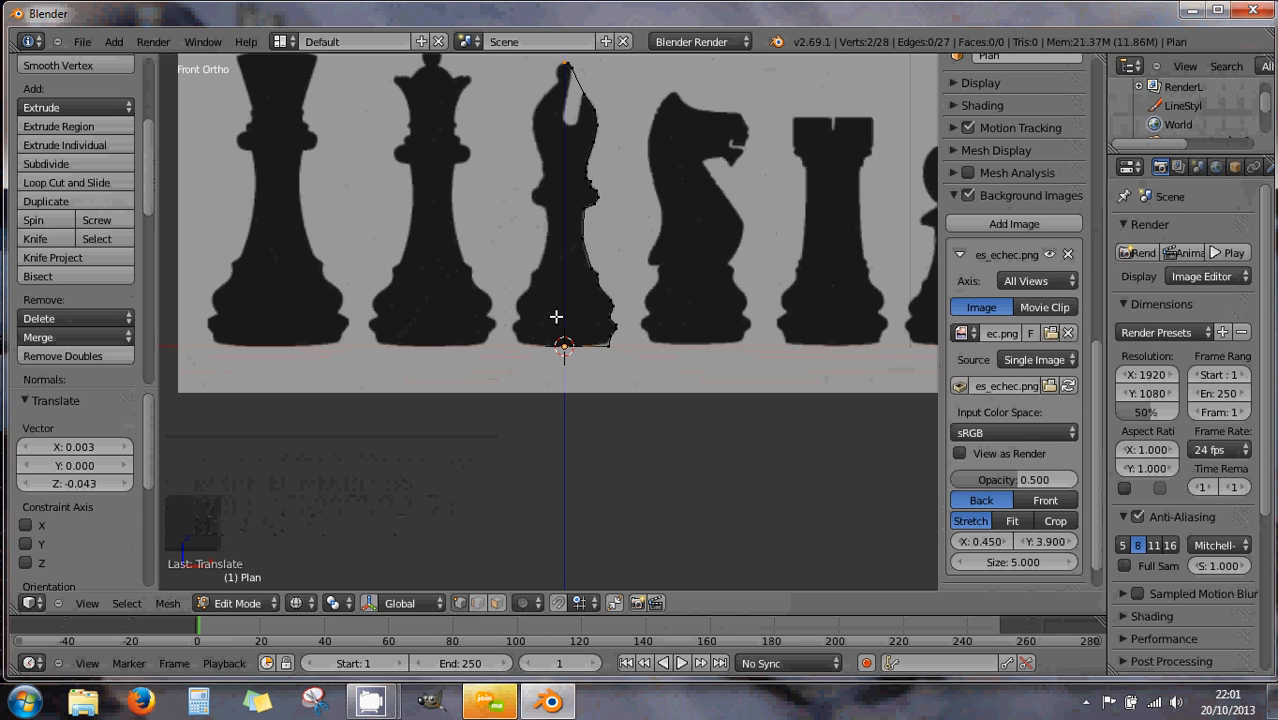
pyautogui.press('s')
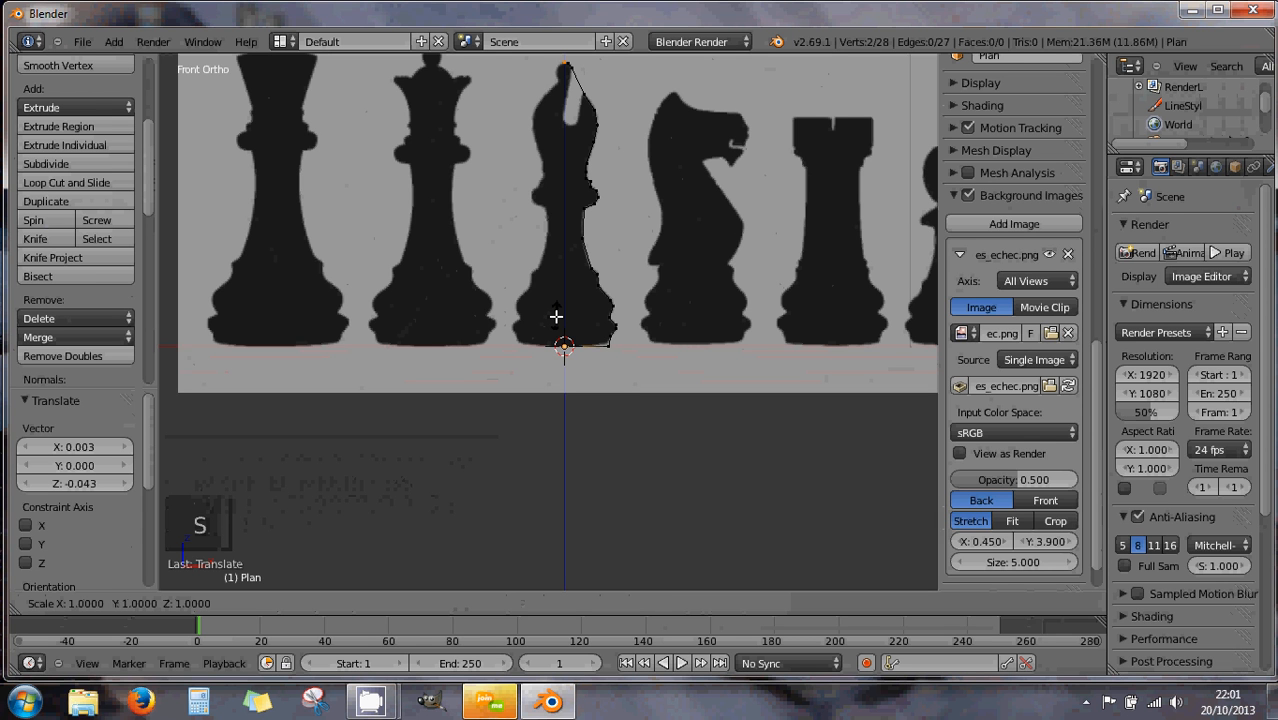
pyautogui.hotkey('shift', 'z')
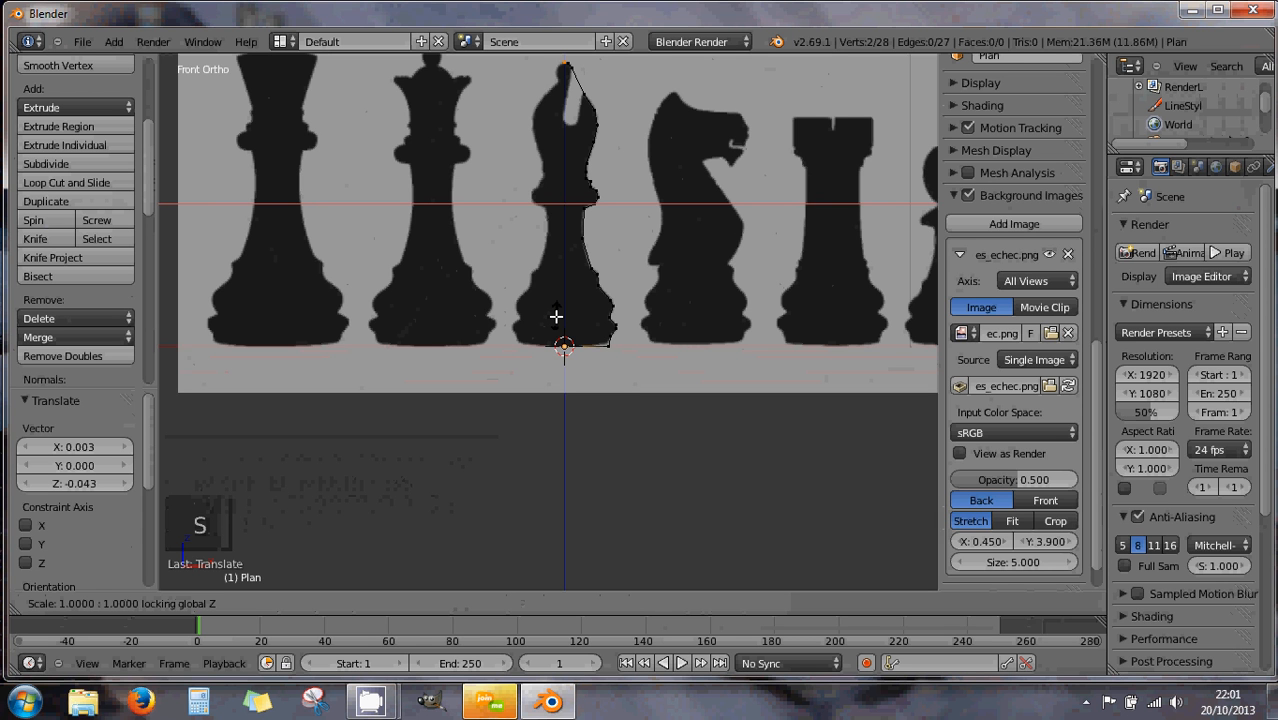
pyautogui.press('0')
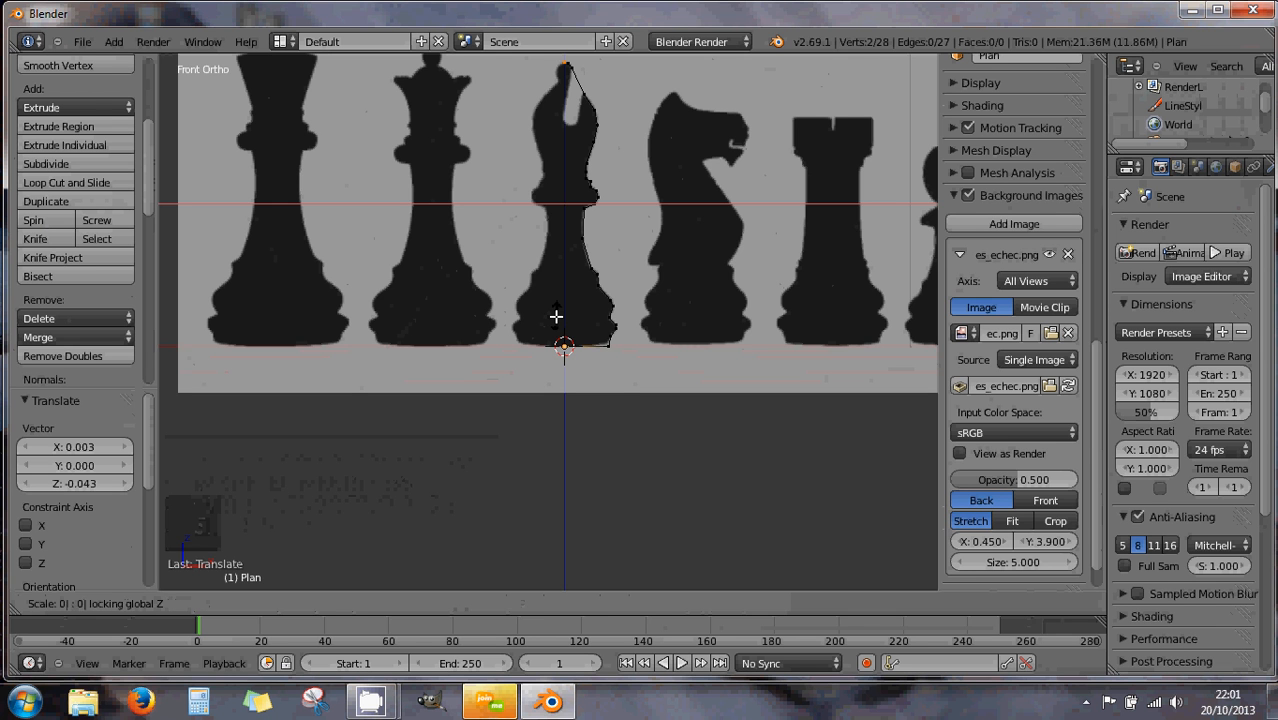
pyautogui.press('Return')
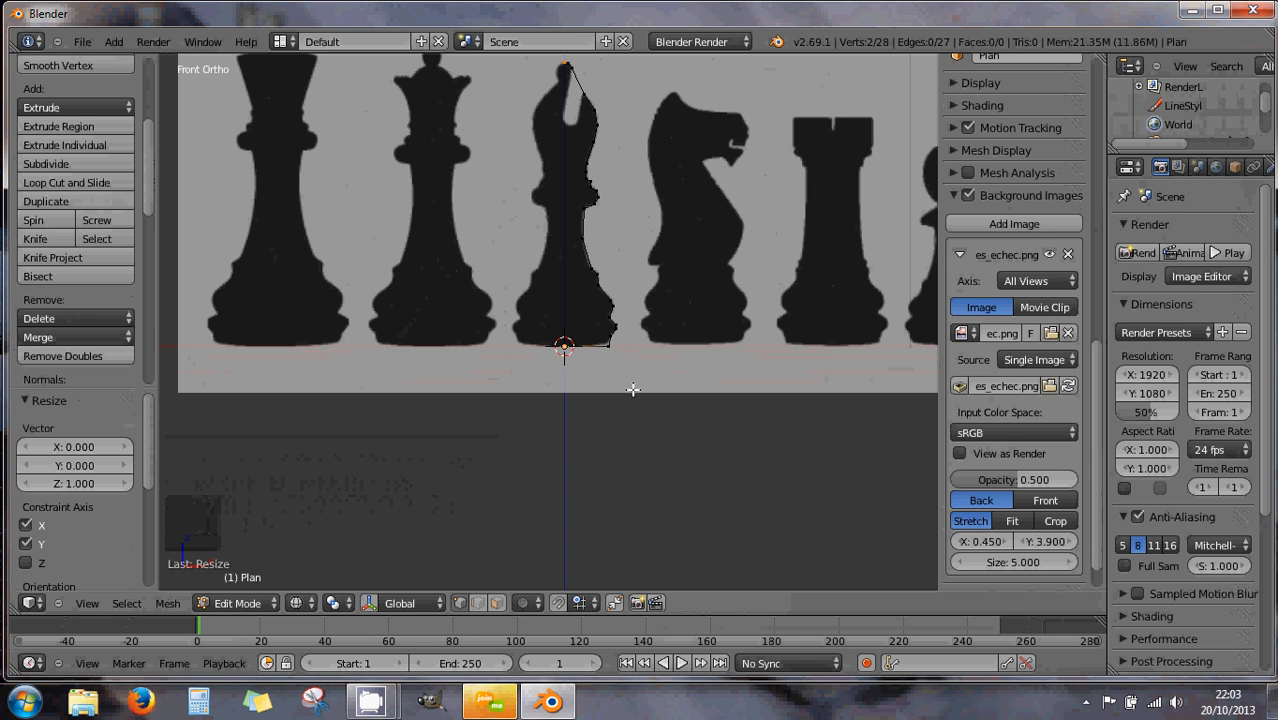
# Select the whole outline and, from the top view, move it about 1.896 along Y away from the 3D cursor
pyautogui.press('KP_7')
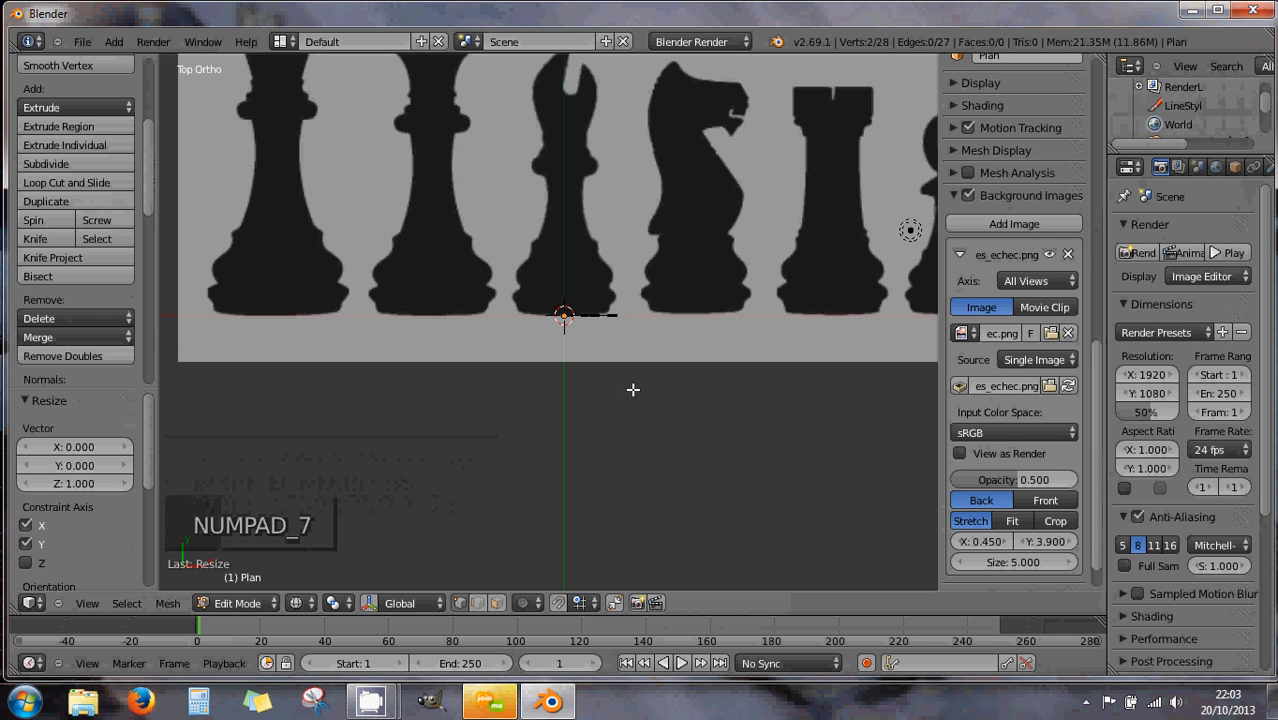
pyautogui.press('a')
pyautogui.press('a')
pyautogui.press('a')
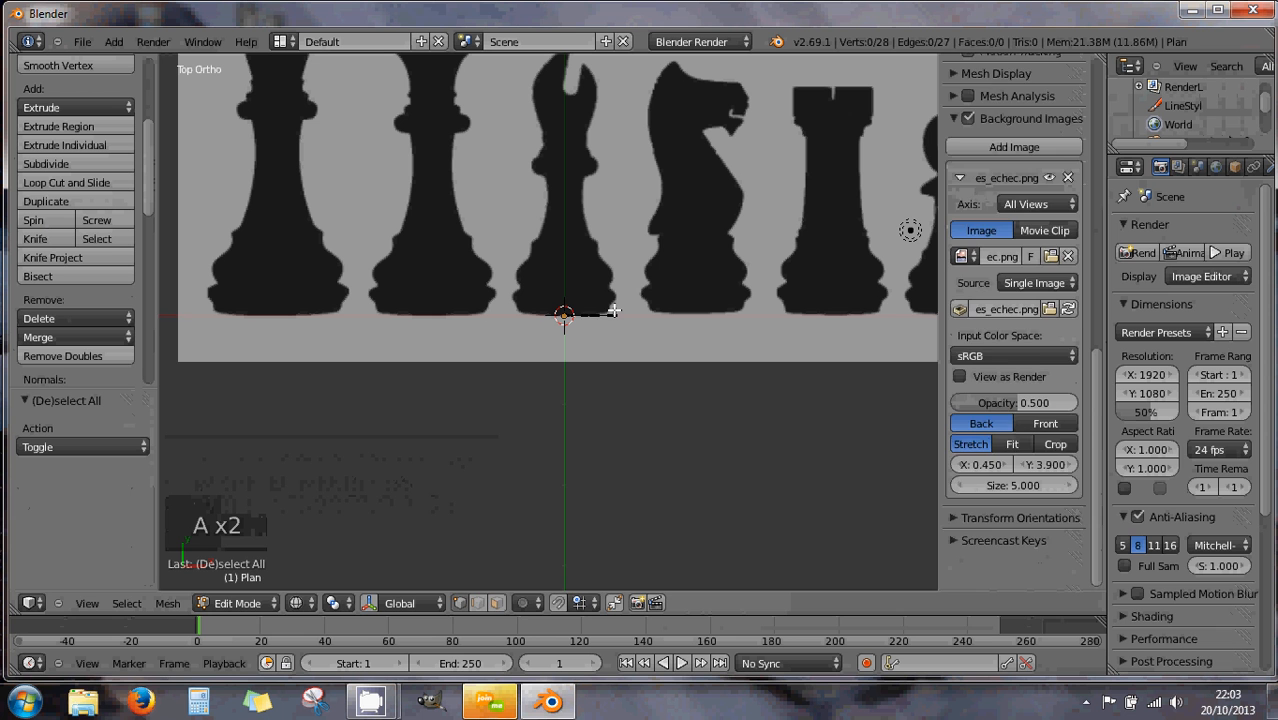
pyautogui.press('g')
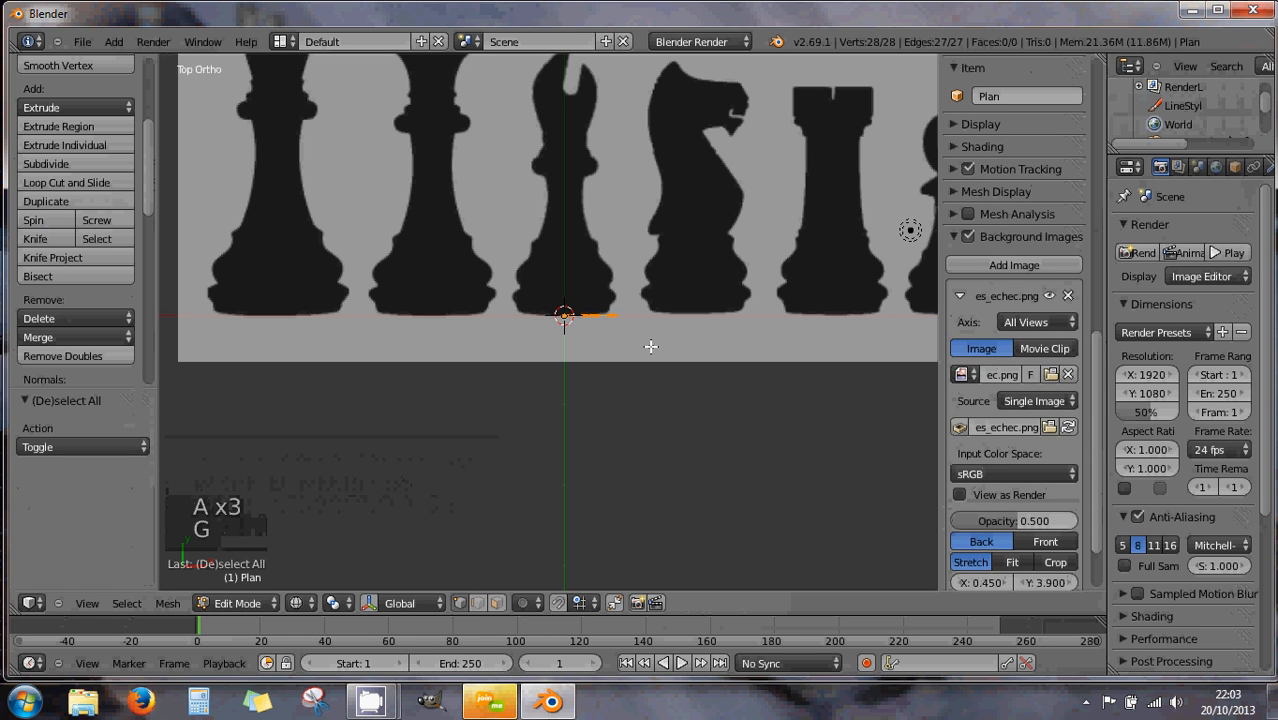
pyautogui.click(650, 186)
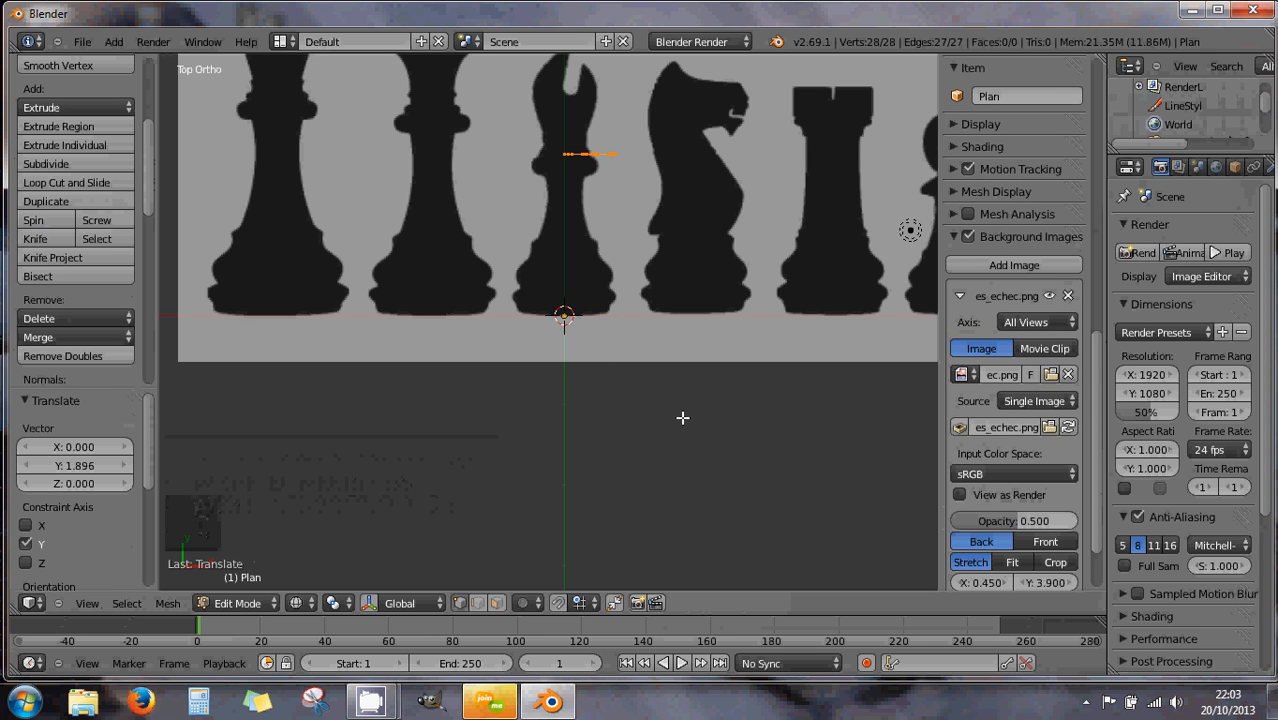
# Compare the shifted outline from the front and the top, and move it back by -1.896 along Y
pyautogui.press('KP_1')
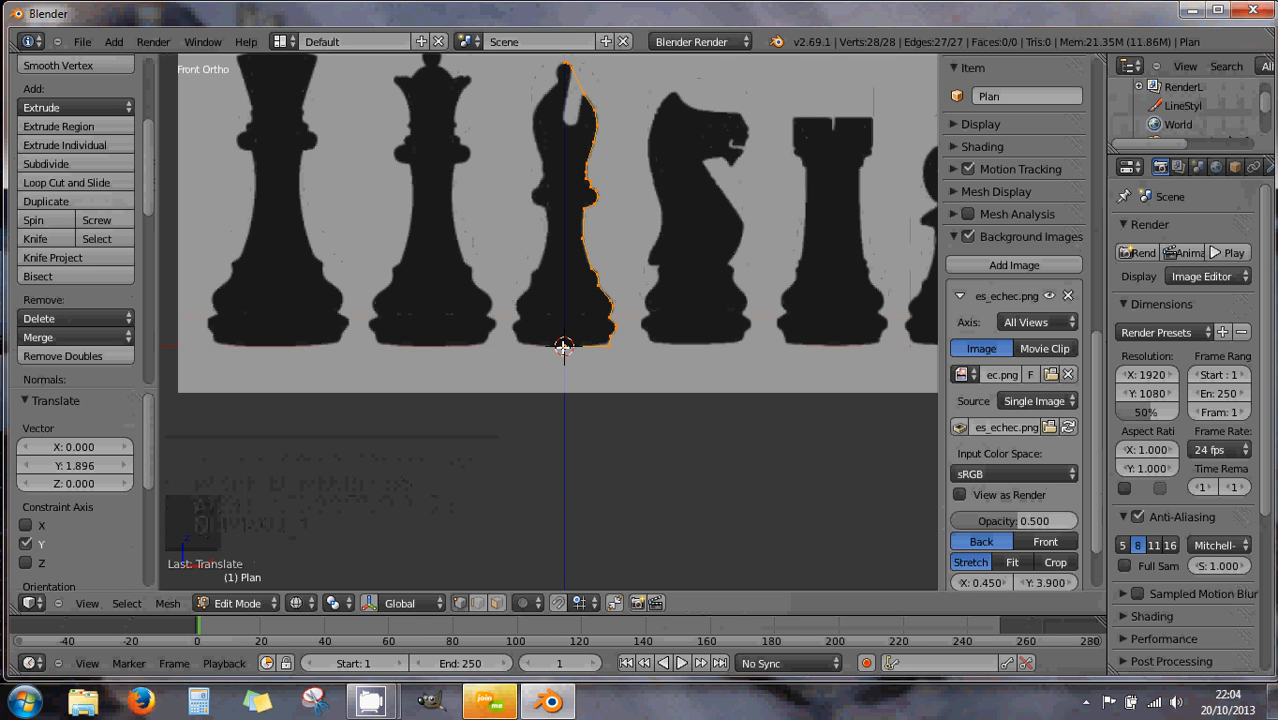
pyautogui.press('KP_7')
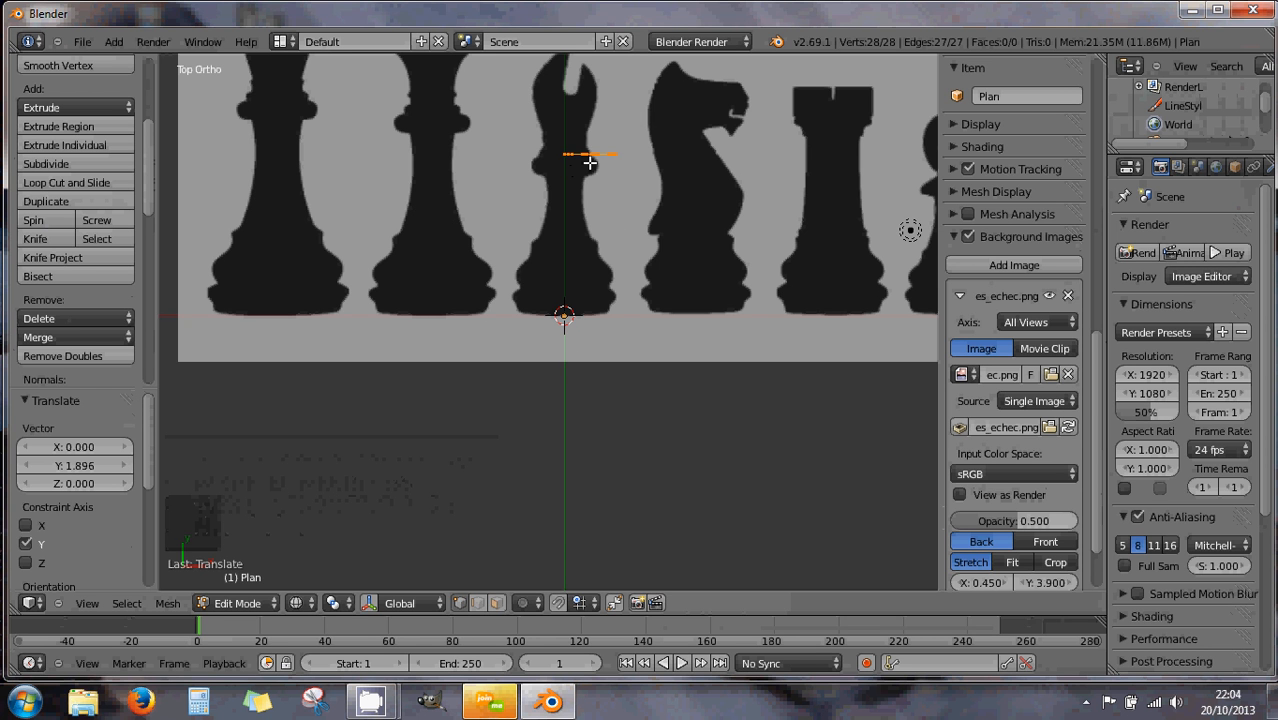
pyautogui.press('g')
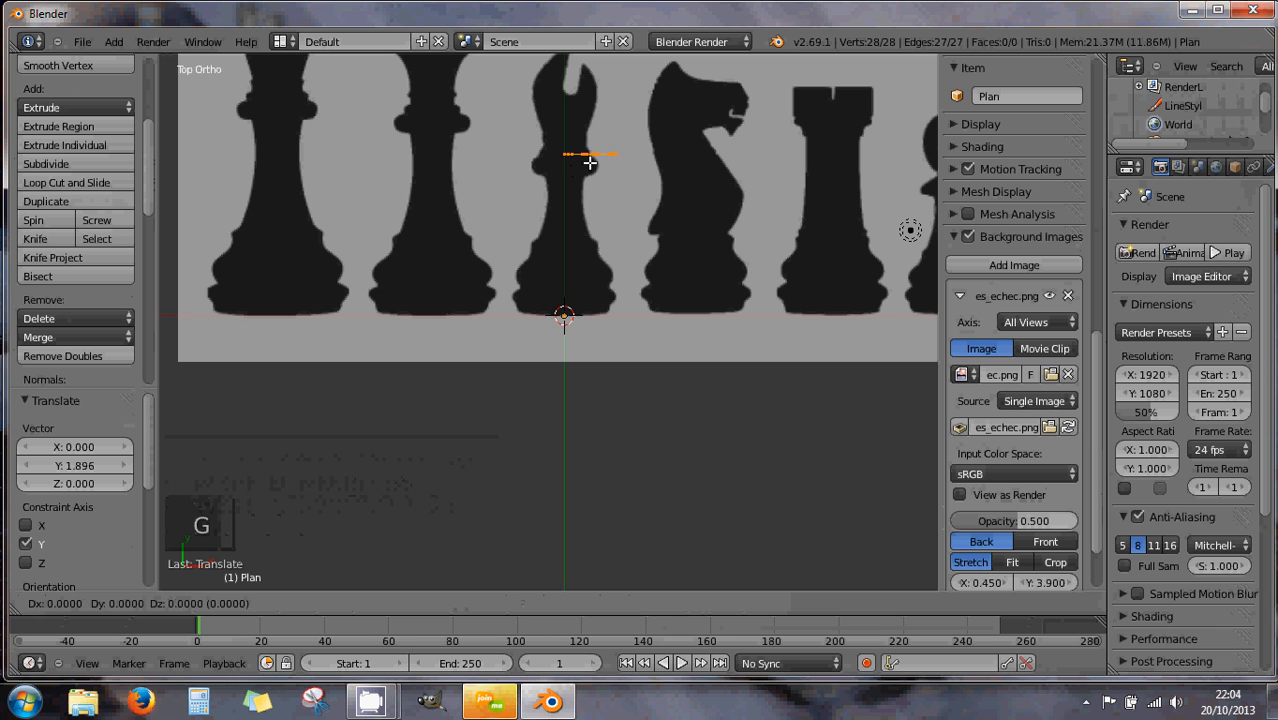
pyautogui.press('y')
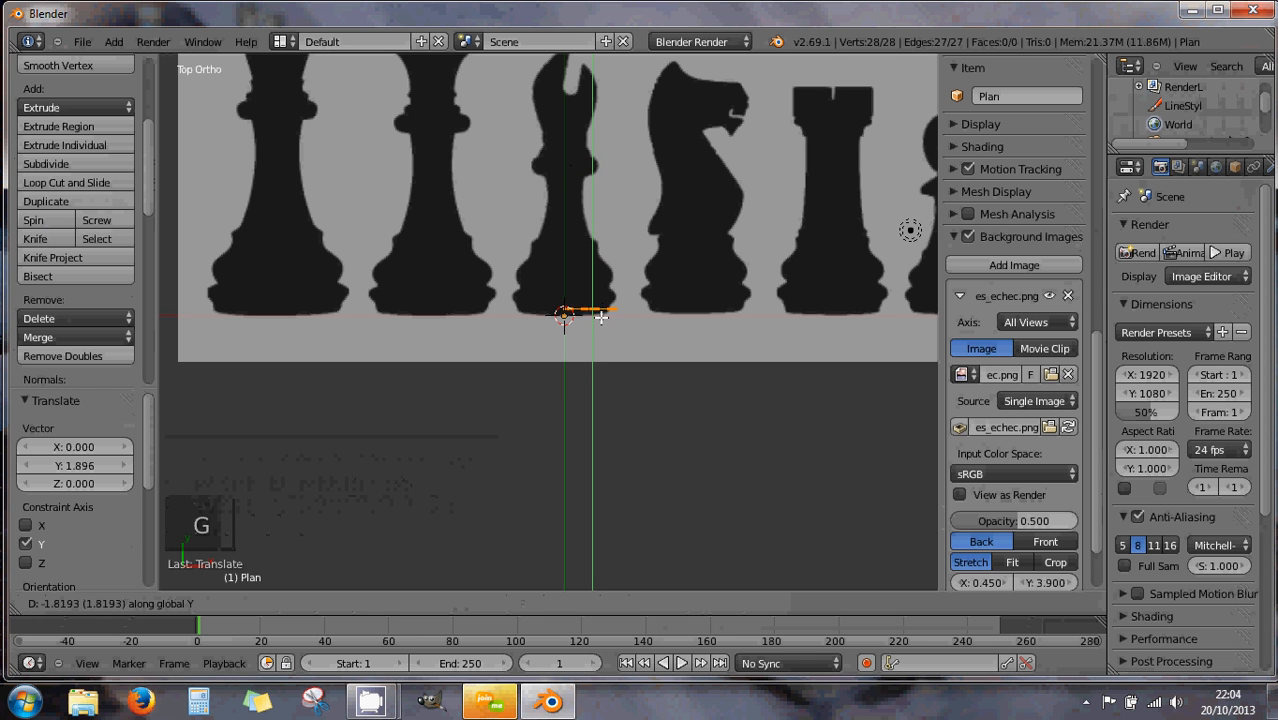
pyautogui.click(601, 318)
pyautogui.scroll(2, 526, 330)
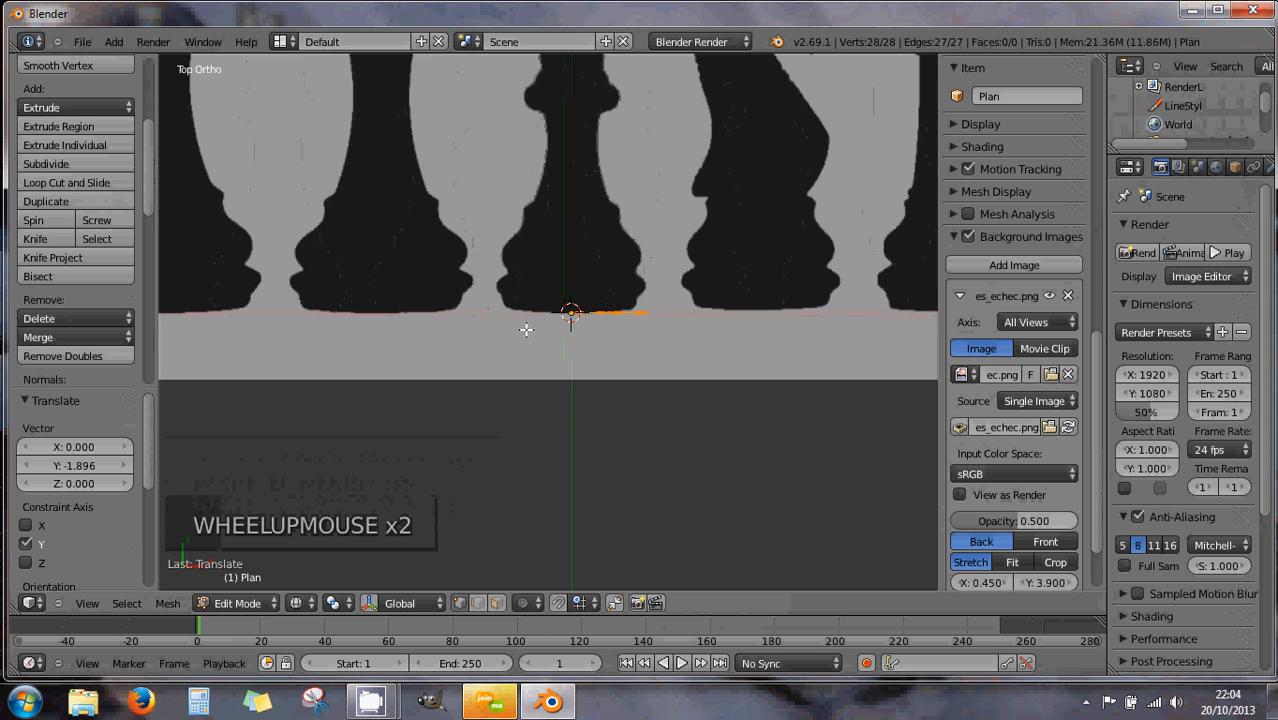
# From the top view, move the whole outline about -0.003 along X so its end vertices meet the 3D cursor
pyautogui.scroll(15, 526, 330)
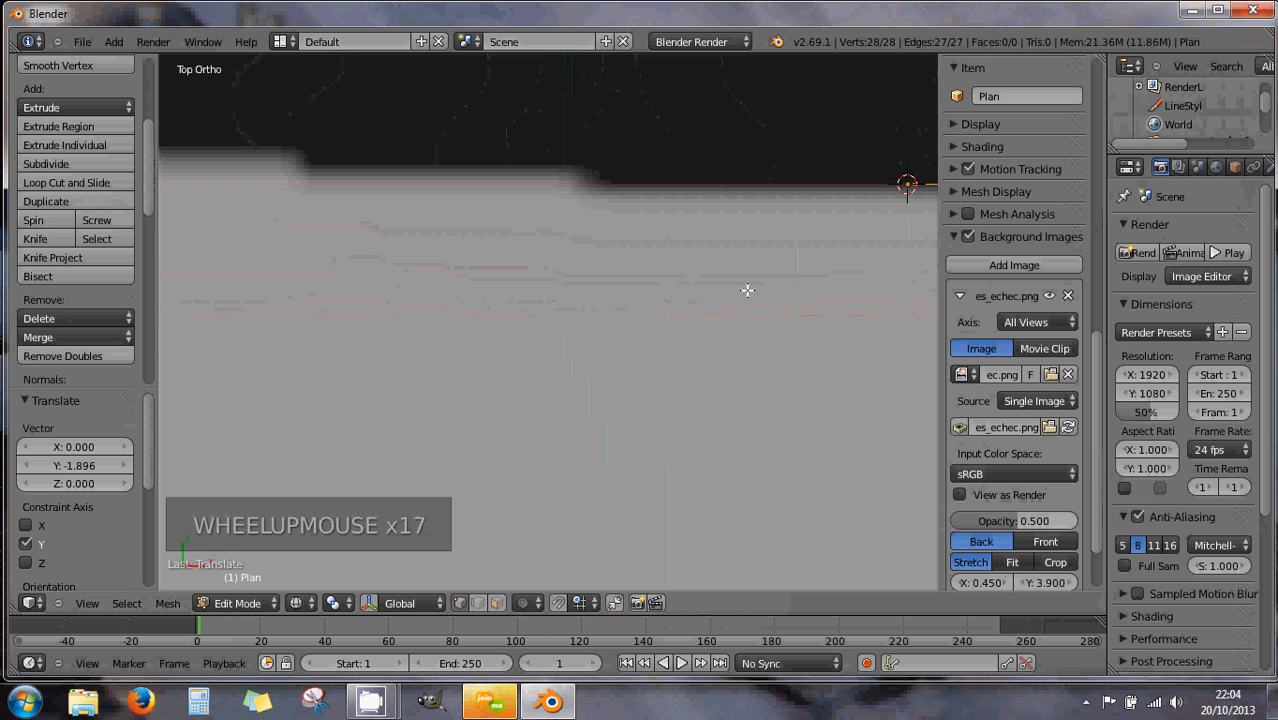
pyautogui.moveTo(747, 290); pyautogui.dragTo(559, 305, button='middle')
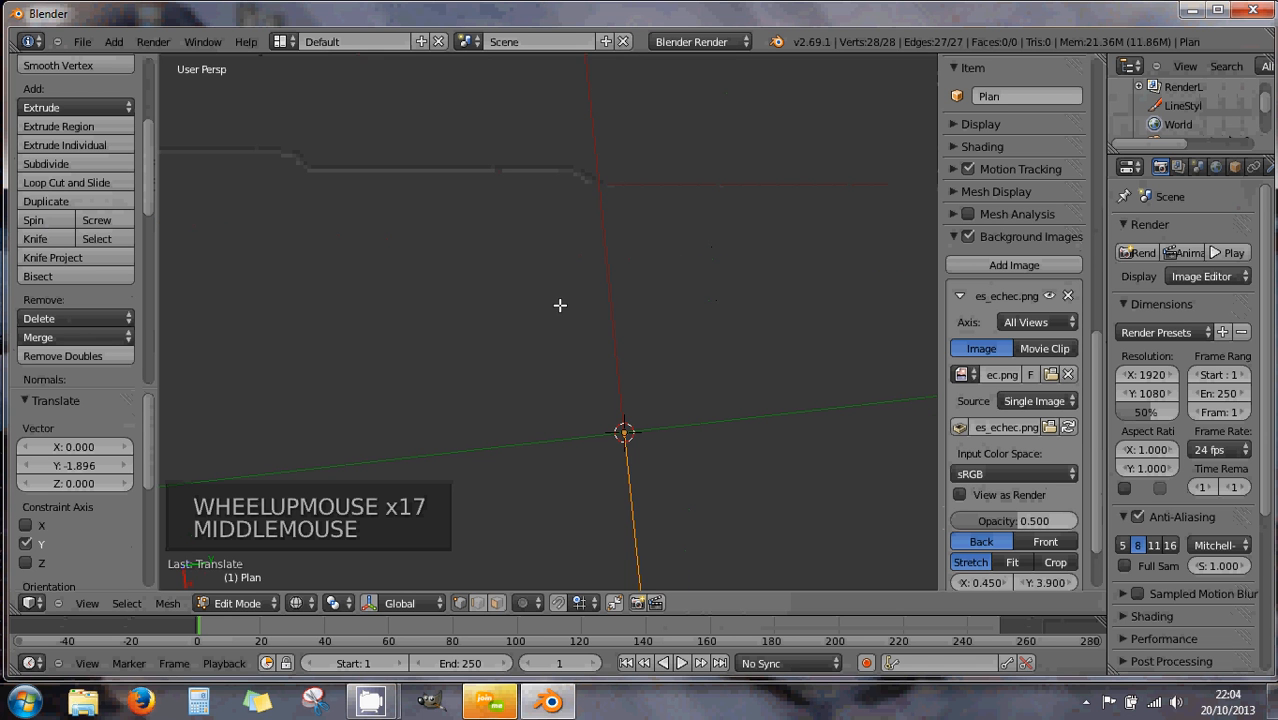
pyautogui.press('KP_7')
pyautogui.scroll(-1, 570, 300)
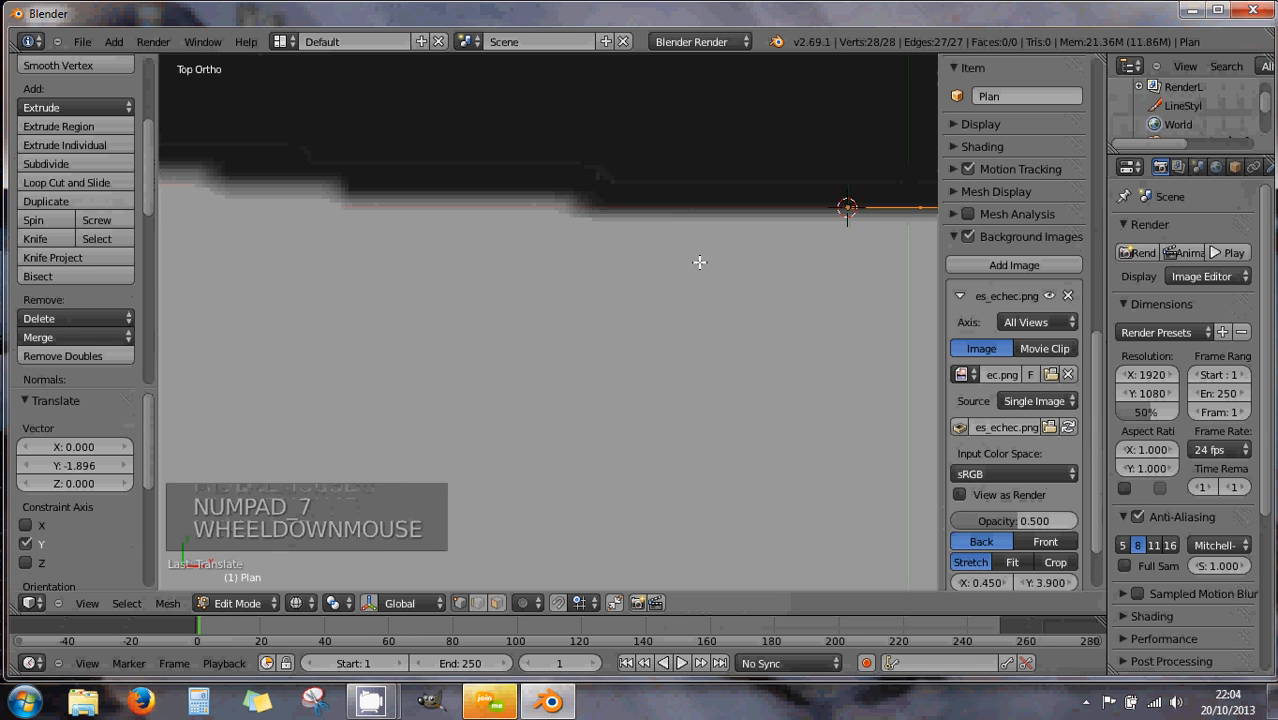
pyautogui.keyDown('shift'); pyautogui.moveTo(699, 262); pyautogui.dragTo(562, 357, button='middle'); pyautogui.keyUp('shift')
pyautogui.scroll(5, 593, 296)
pyautogui.scroll(2, 559, 294)
pyautogui.scroll(1, 558, 348)
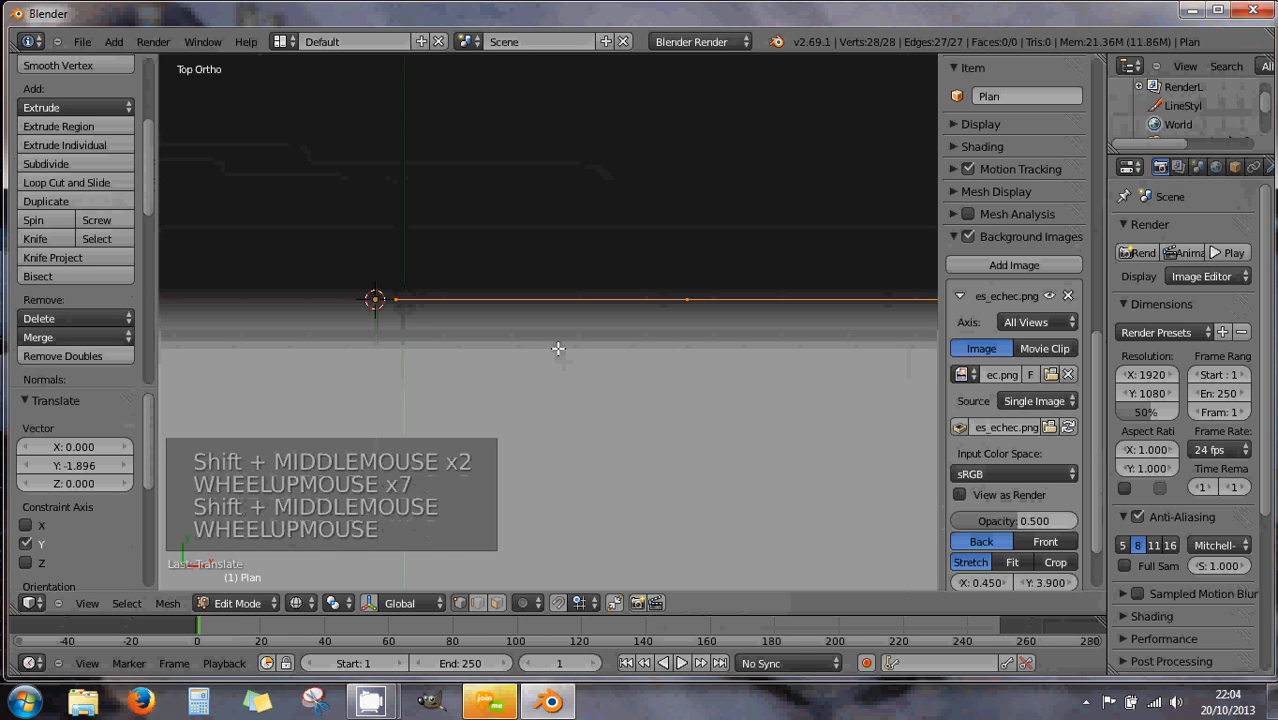
pyautogui.scroll(2, 555, 345)
pyautogui.scroll(1, 486, 319)
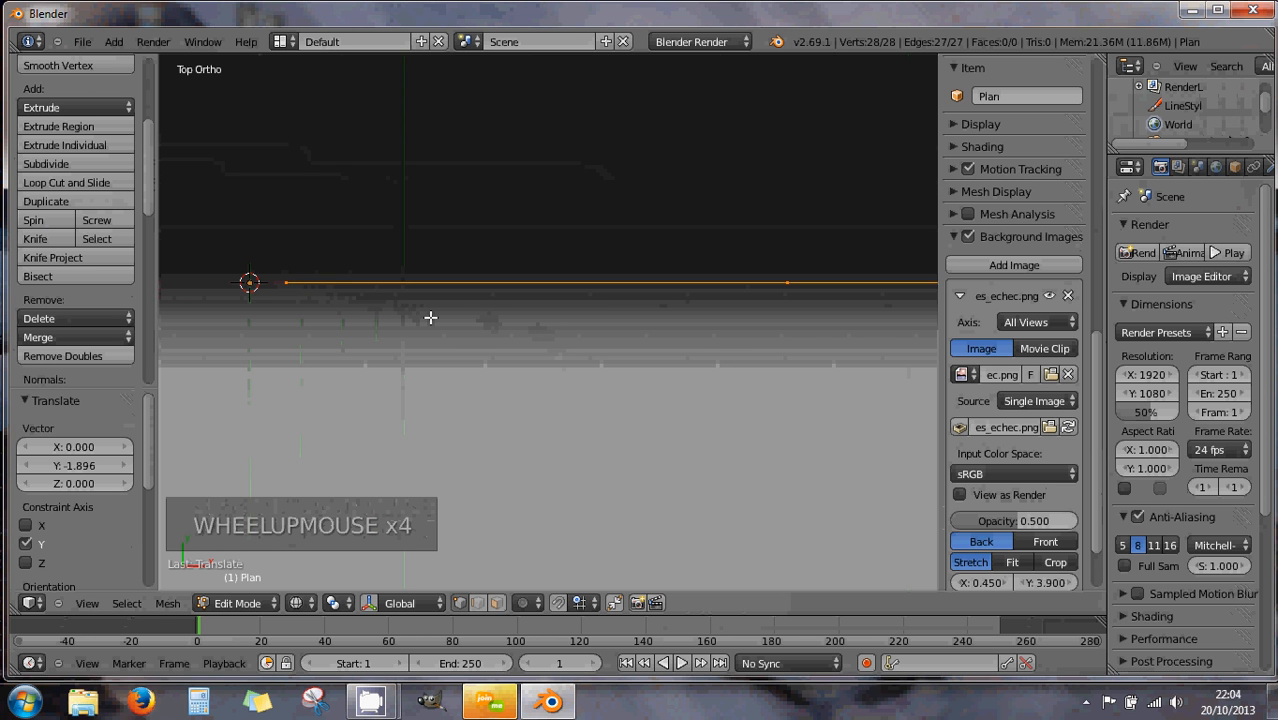
pyautogui.press('g')
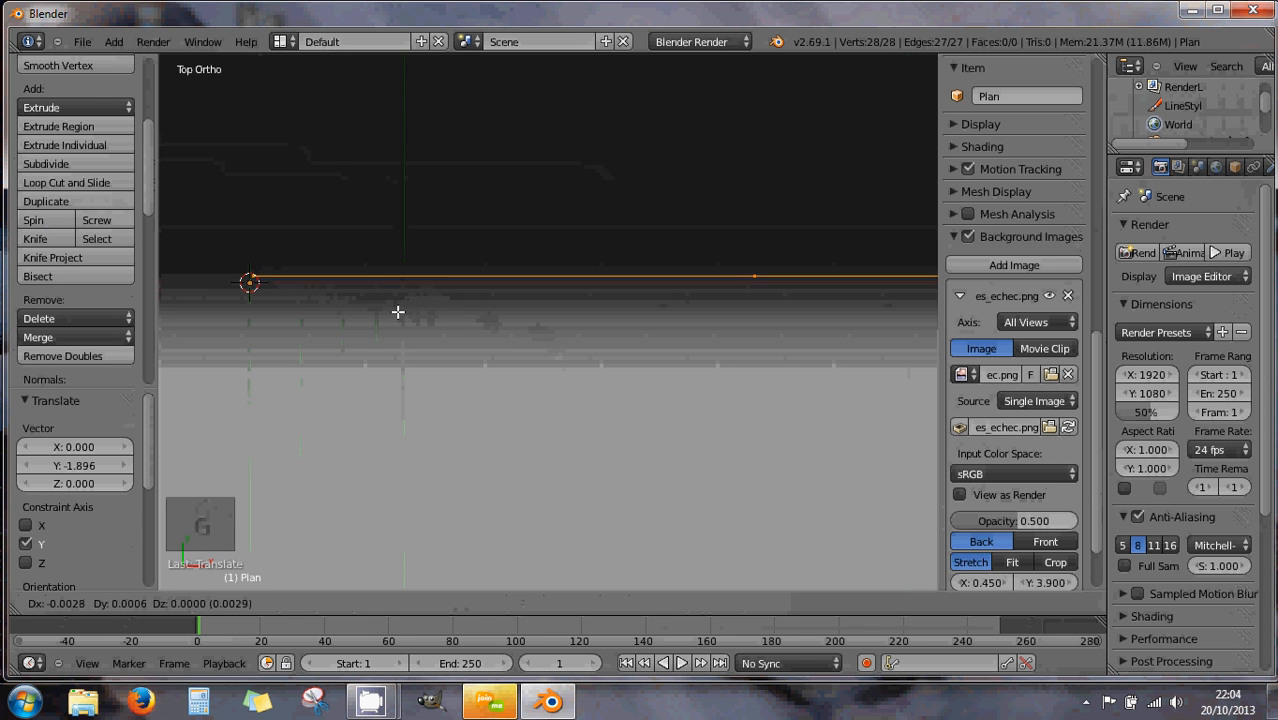
pyautogui.press('x')
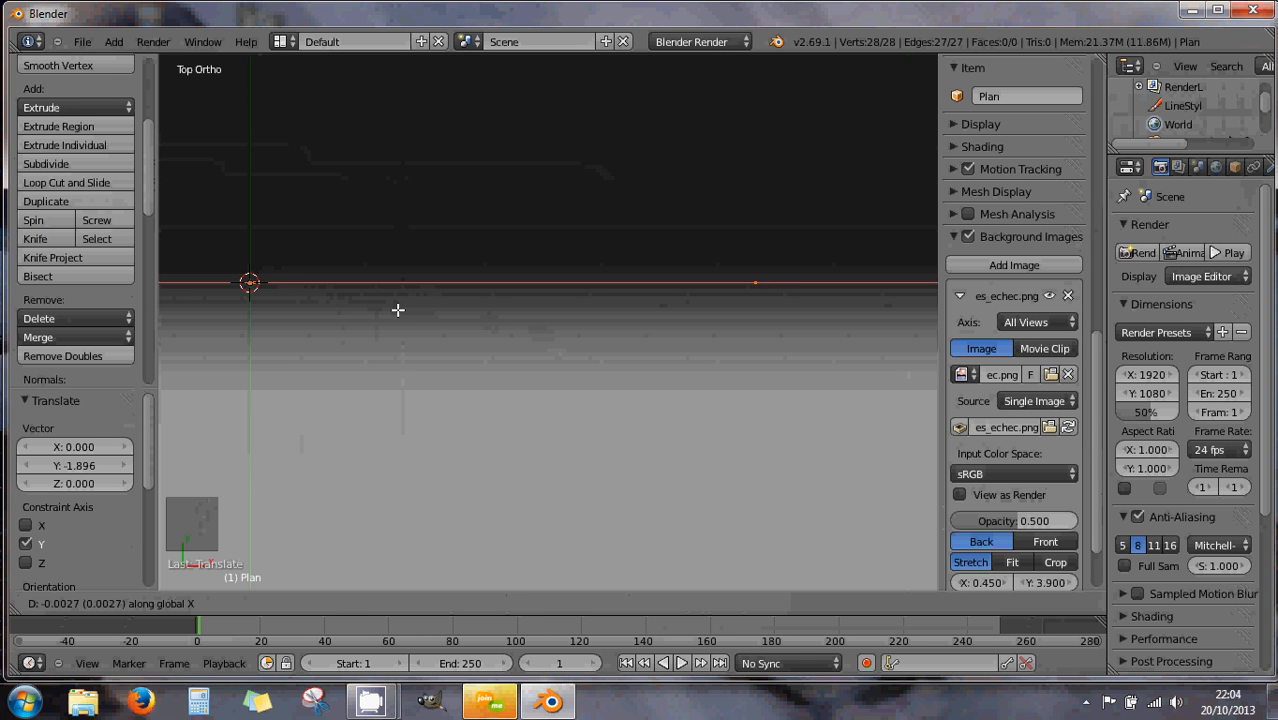
pyautogui.click(395, 309)
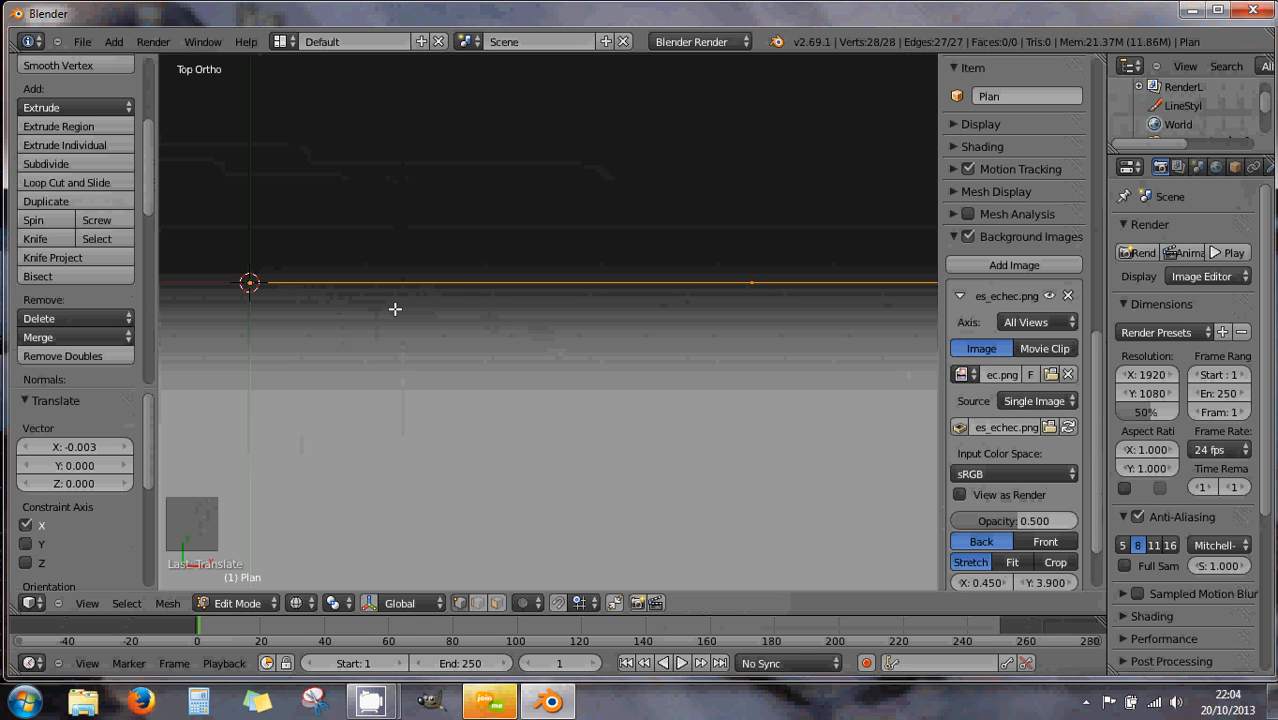
# Spin the outline around the 3D cursor from the top view and set the spin angle to 360°
pyautogui.scroll(-7, 448, 309)
pyautogui.scroll(-16, 449, 311)
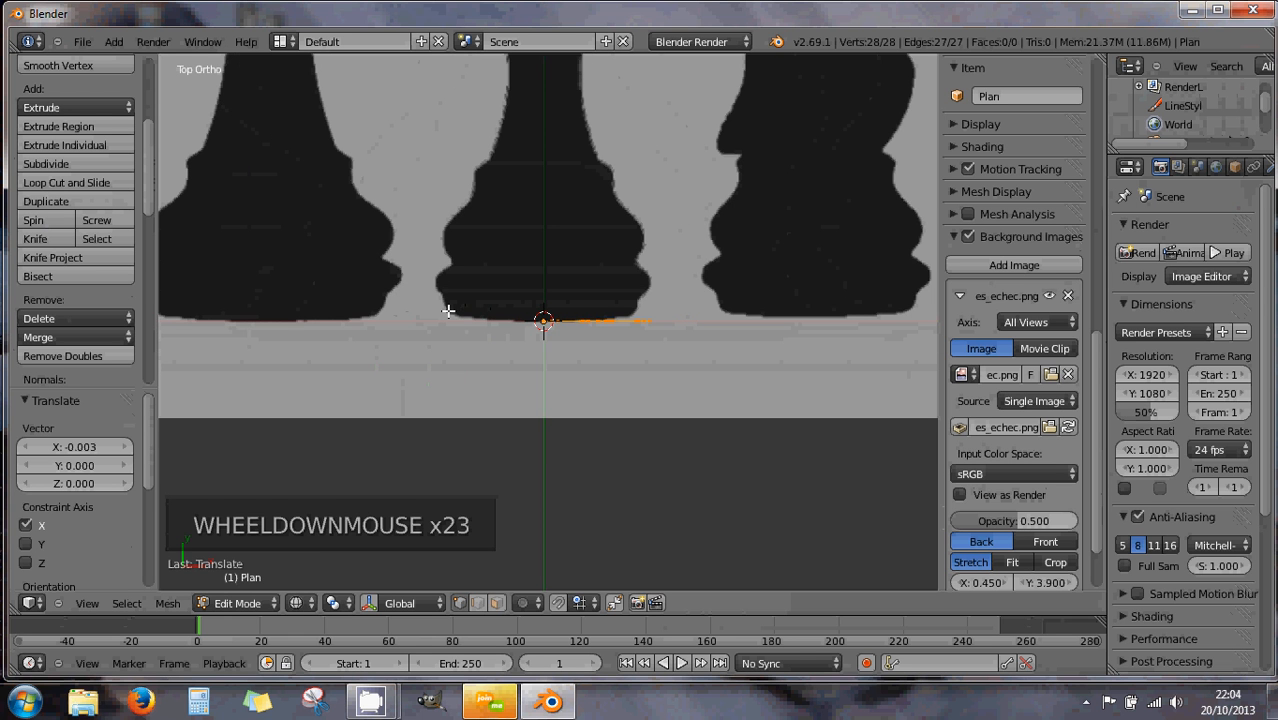
pyautogui.press('KP_1')
pyautogui.press('KP_7')
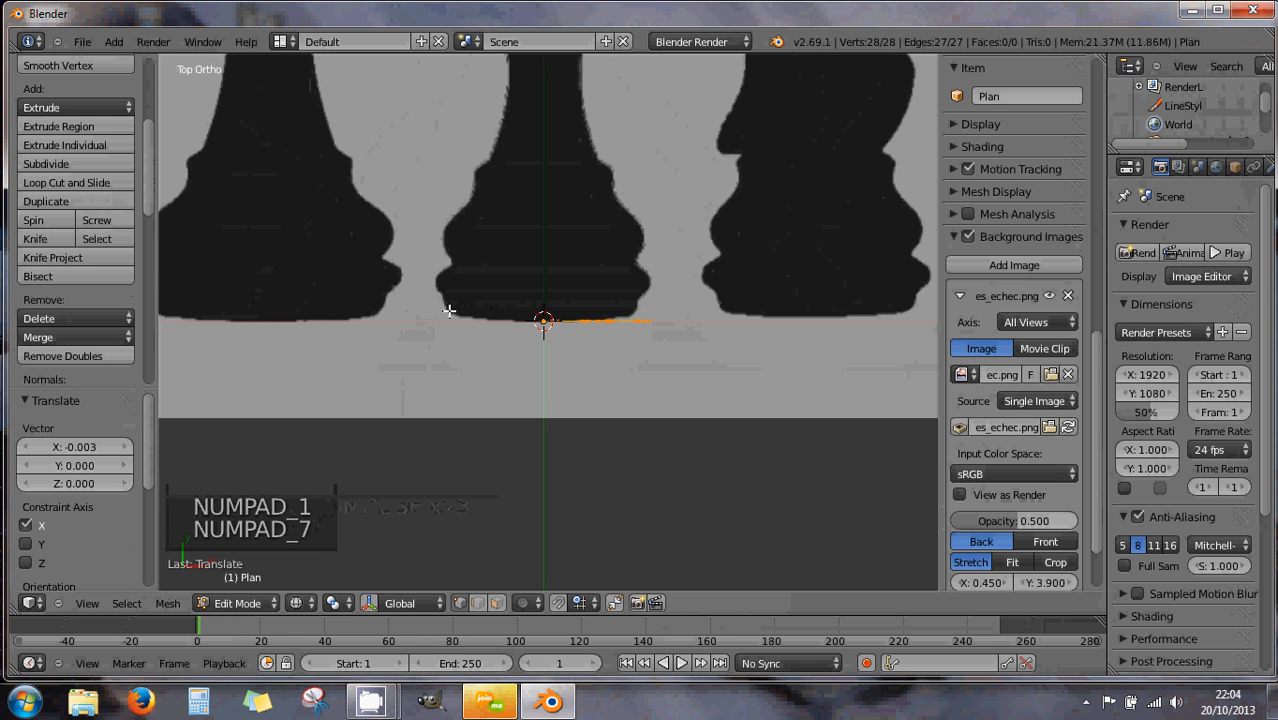
pyautogui.scroll(-6, 449, 311)
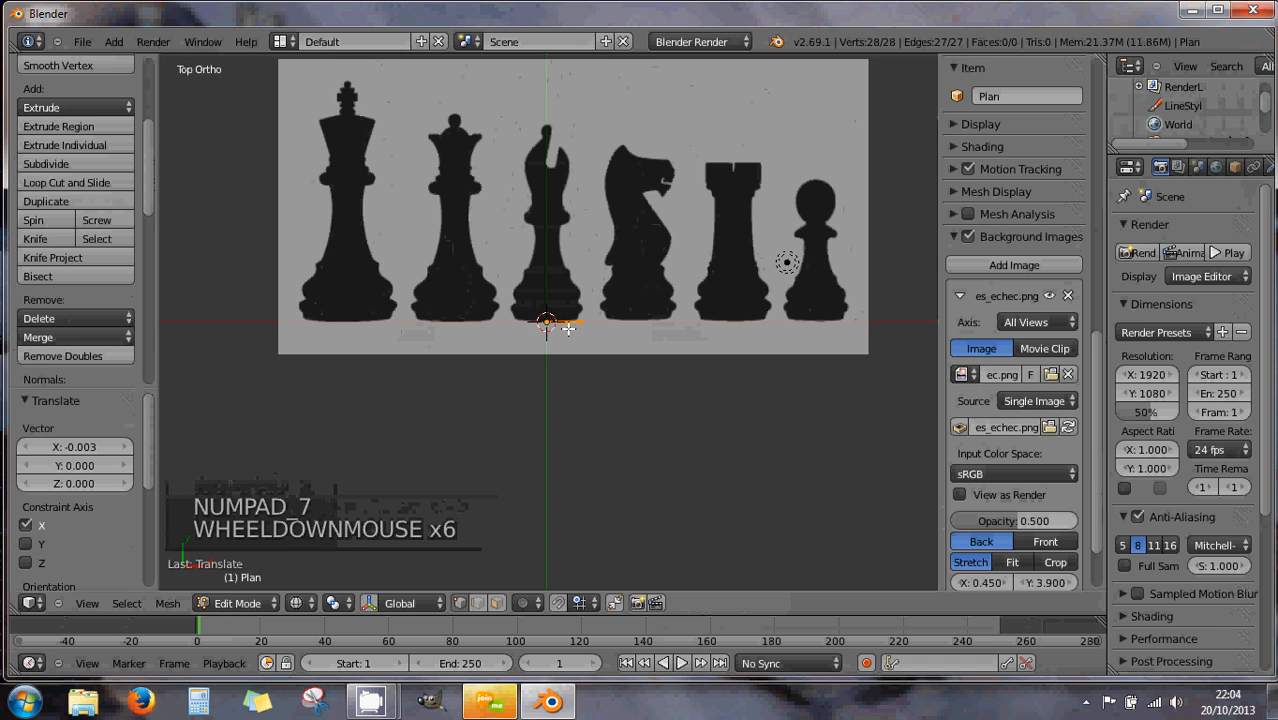
pyautogui.scroll(9, 568, 329)
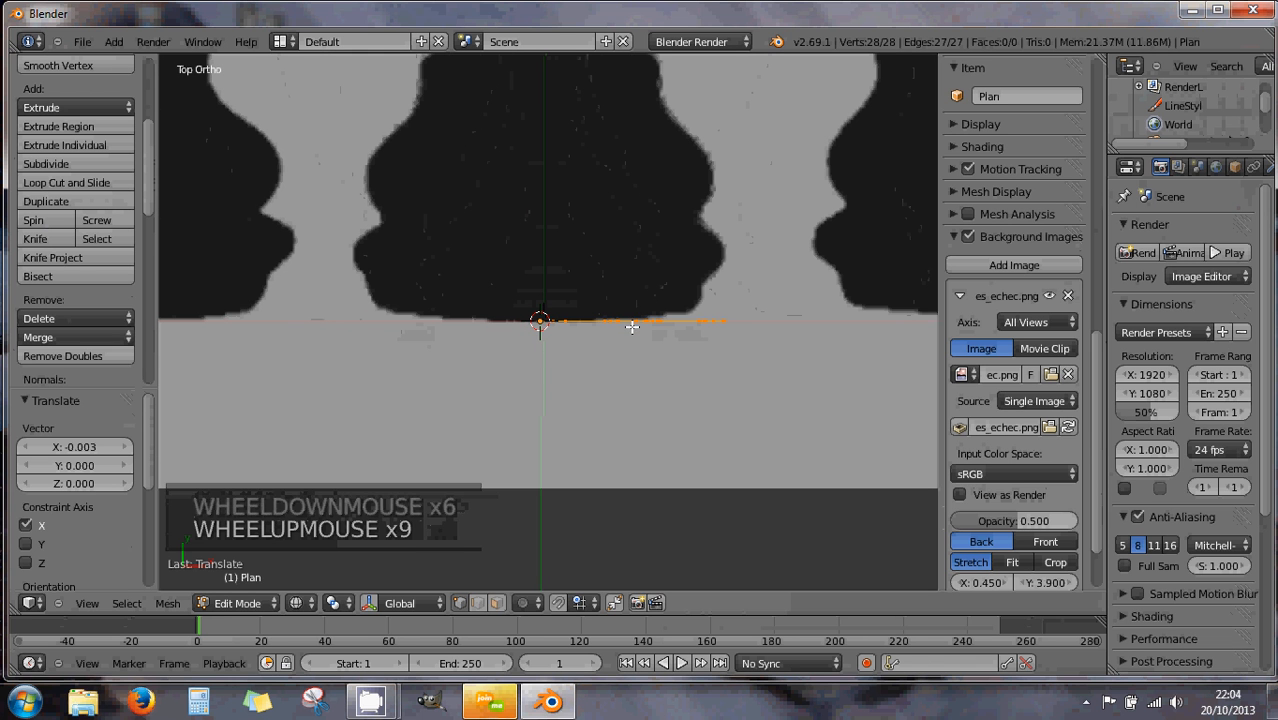
pyautogui.click(49, 220)
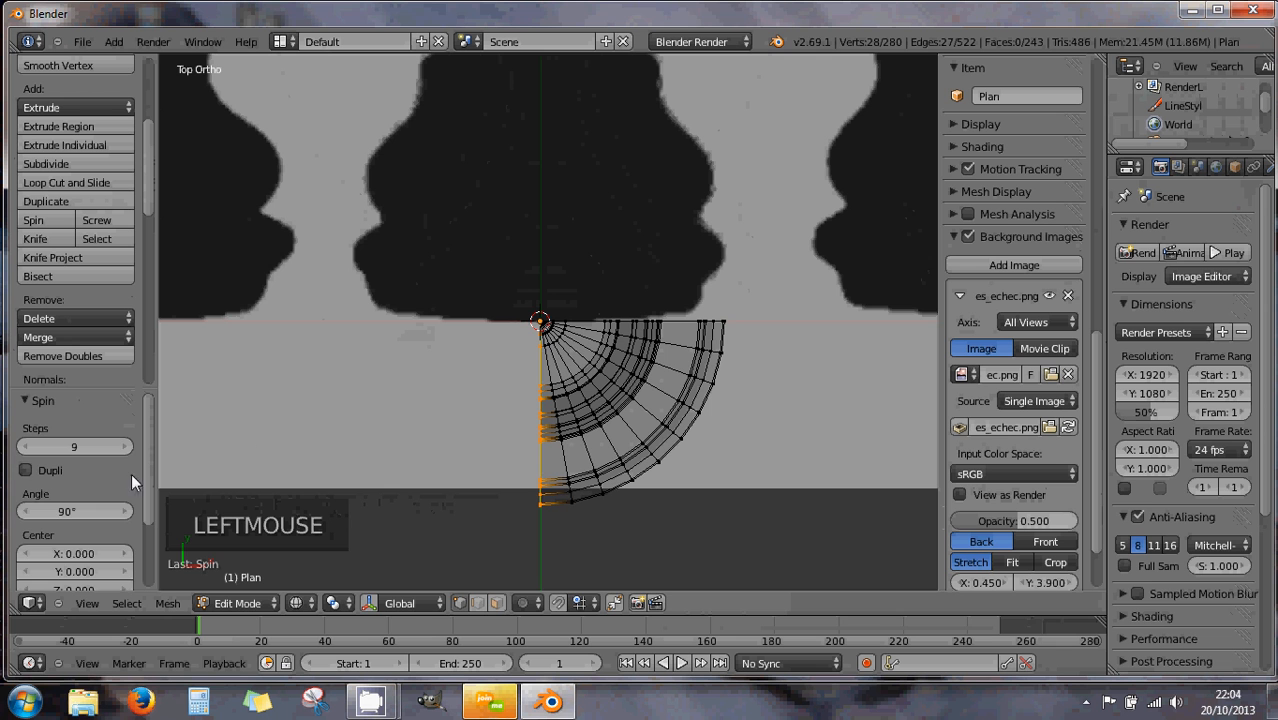
pyautogui.moveTo(149, 453); pyautogui.dragTo(149, 470)
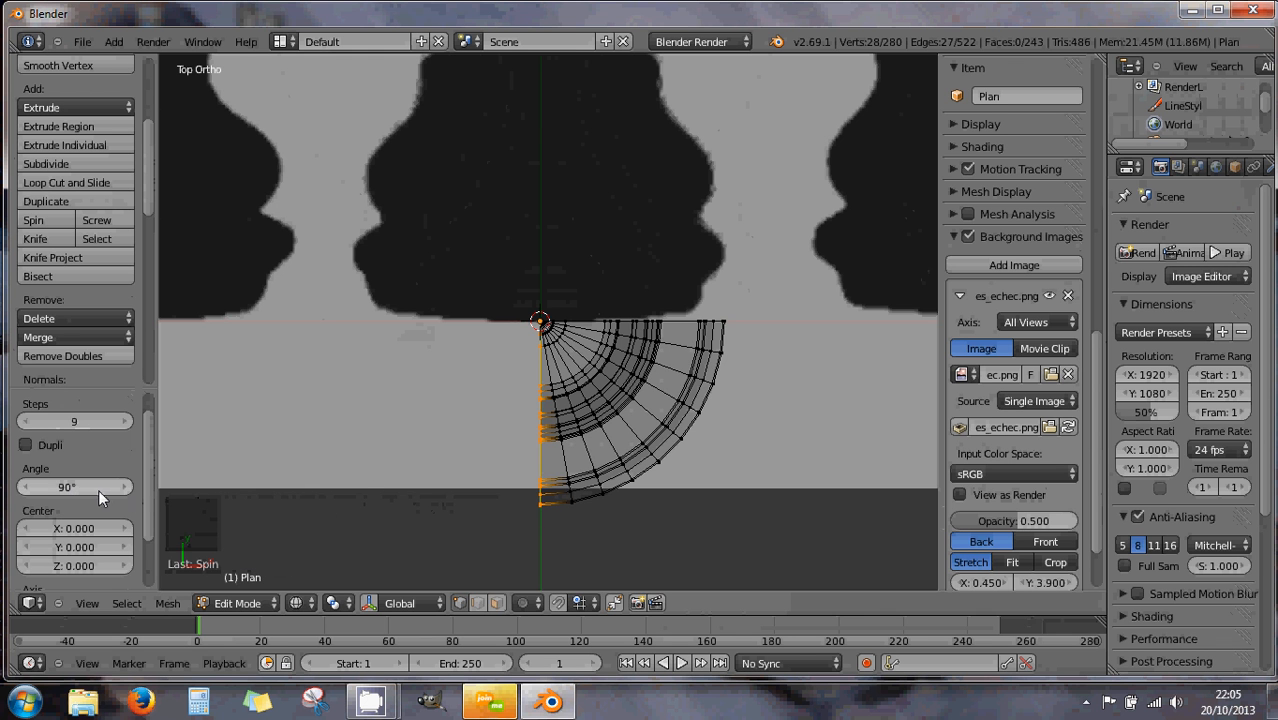
pyautogui.moveTo(102, 489); pyautogui.dragTo(279, 503)
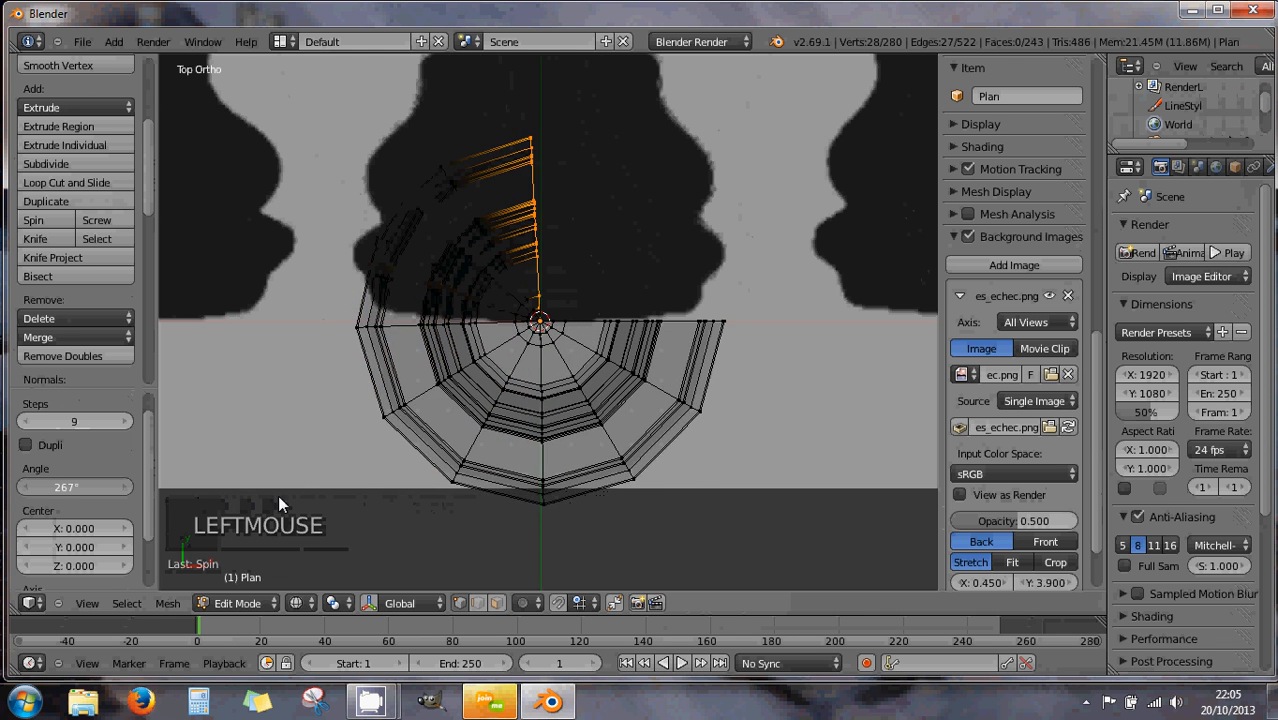
pyautogui.doubleClick(58, 487)
pyautogui.write('3')
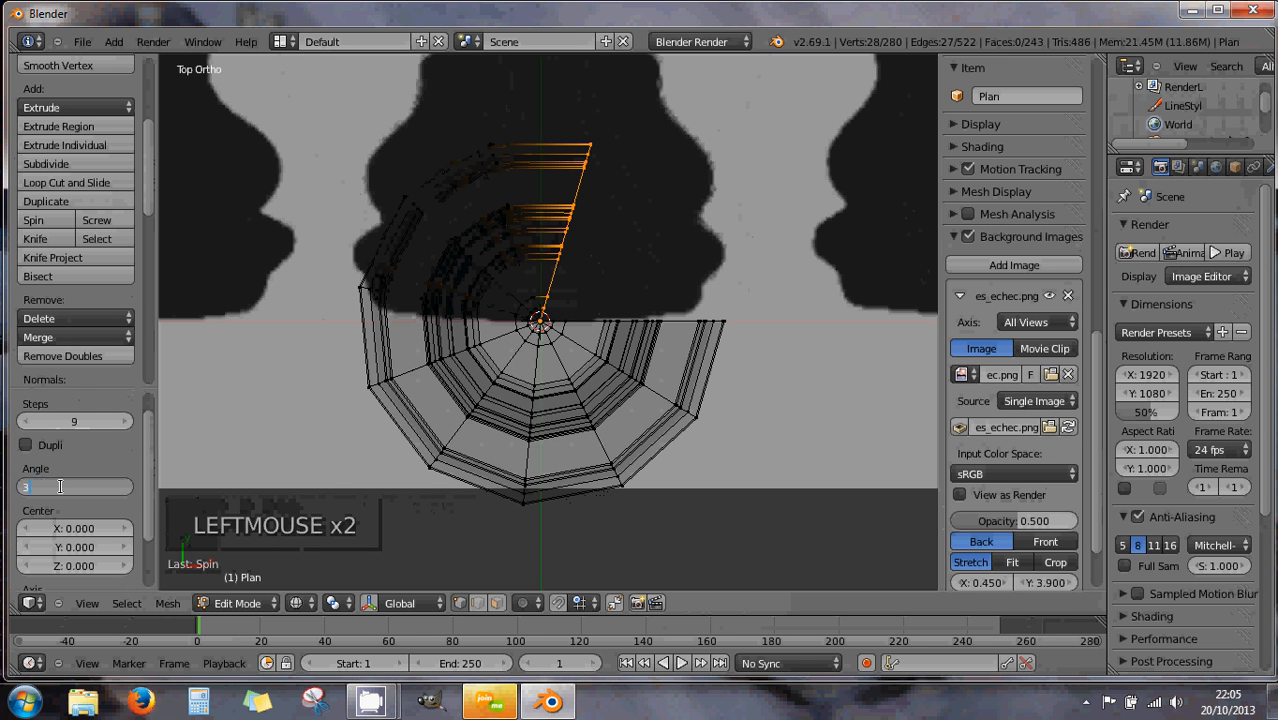
pyautogui.write('60')
pyautogui.press('Return')
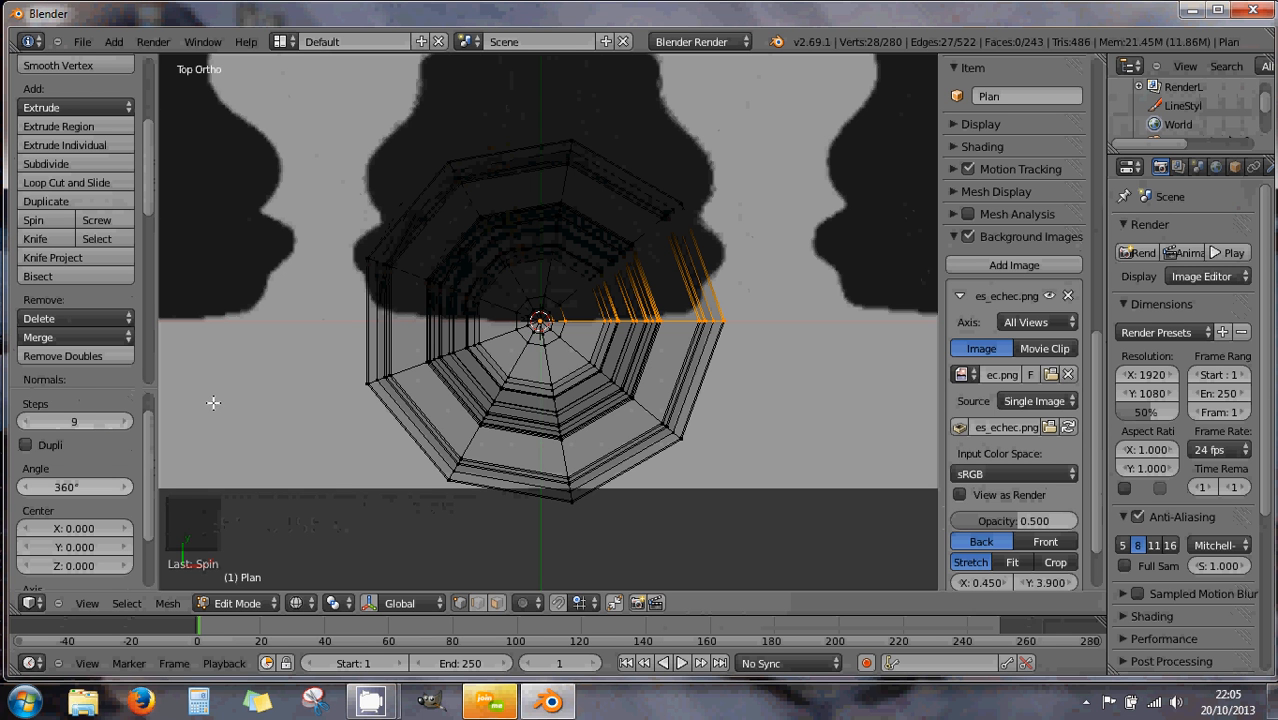
# Set the spin to 16 steps and display the revolved bishop in solid shading
pyautogui.moveTo(120, 421); pyautogui.dragTo(134, 423)
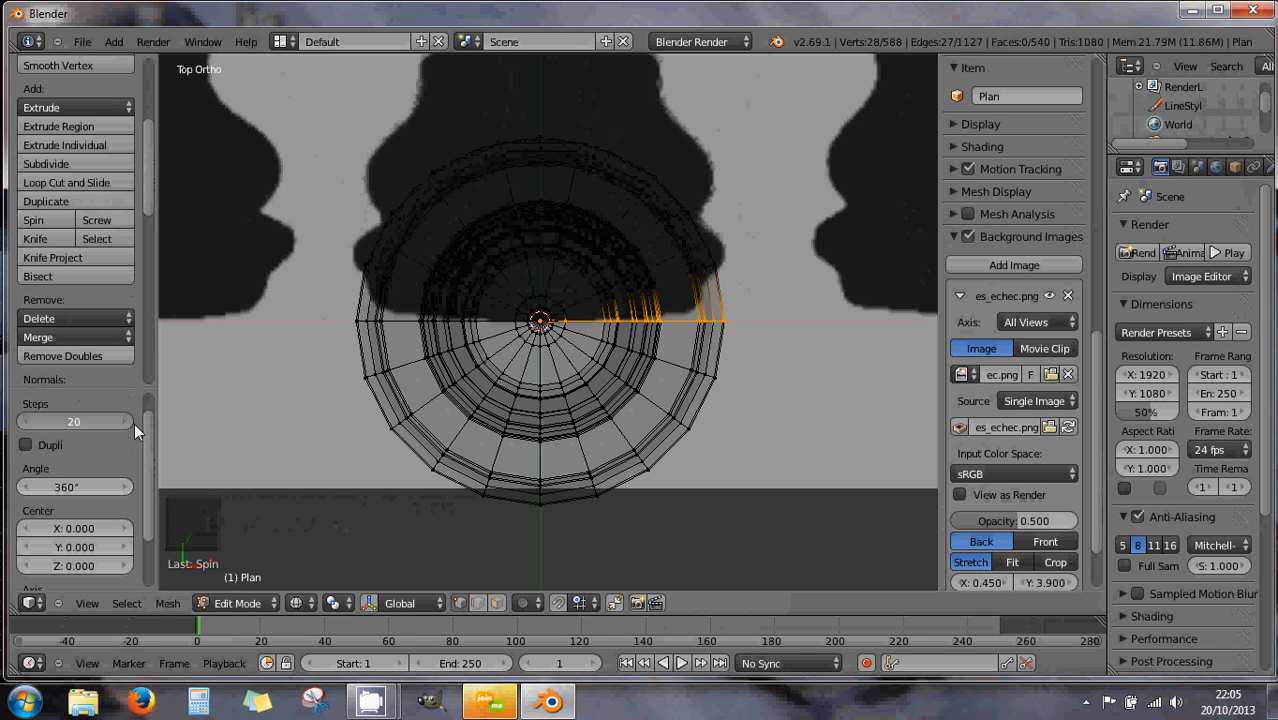
pyautogui.moveTo(134, 423); pyautogui.dragTo(120, 419)
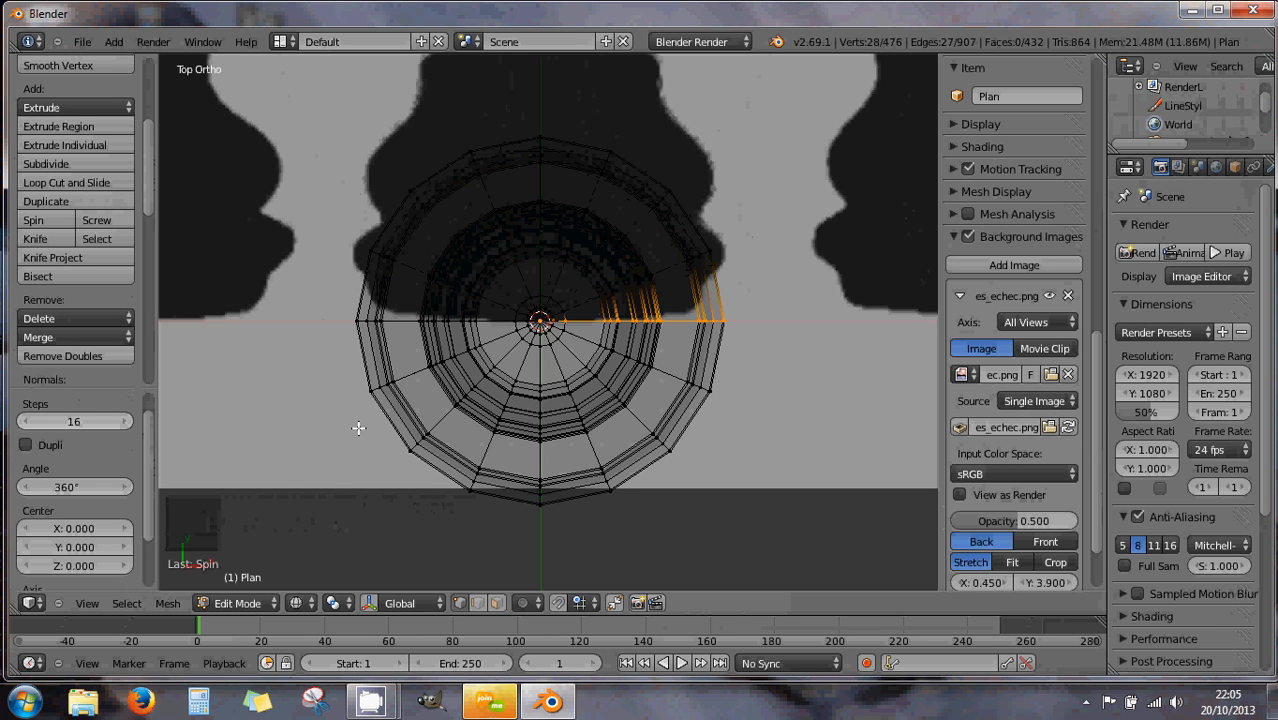
pyautogui.moveTo(343, 438); pyautogui.dragTo(359, 351, button='middle')
pyautogui.scroll(-2, 359, 351)
pyautogui.scroll(-5, 359, 351)
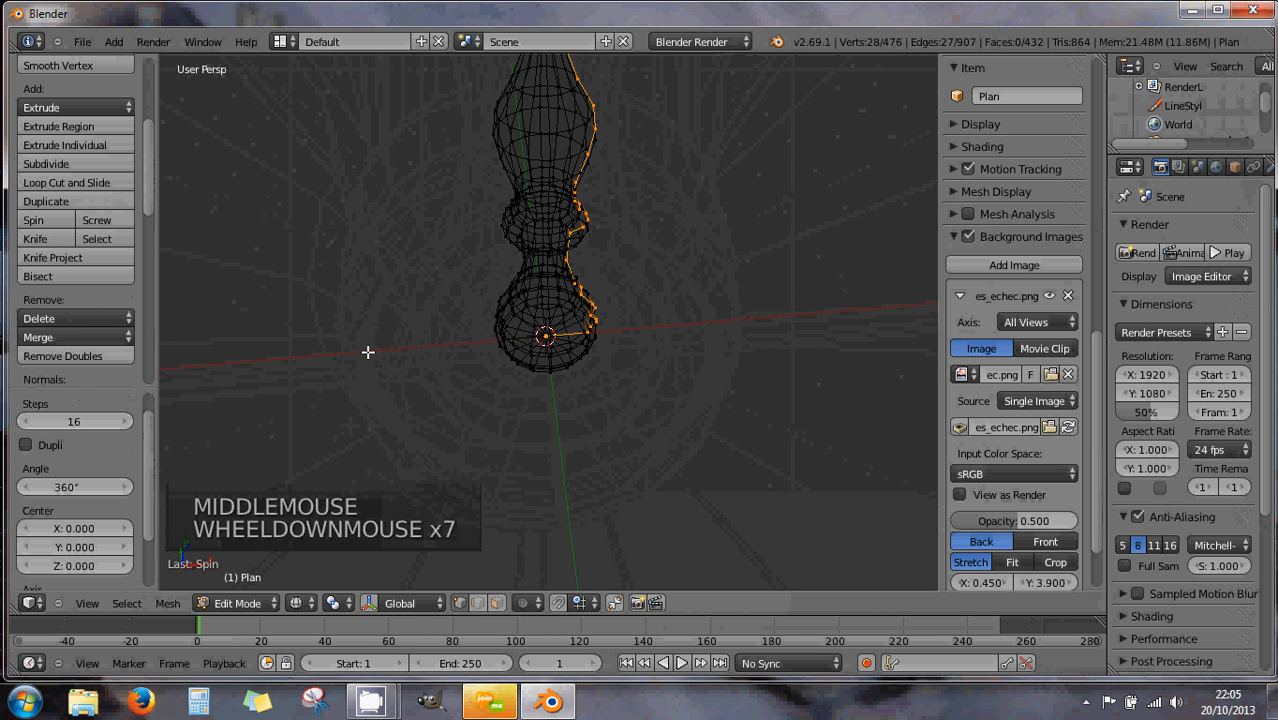
pyautogui.press('z')
pyautogui.moveTo(467, 354); pyautogui.dragTo(491, 275, button='middle')
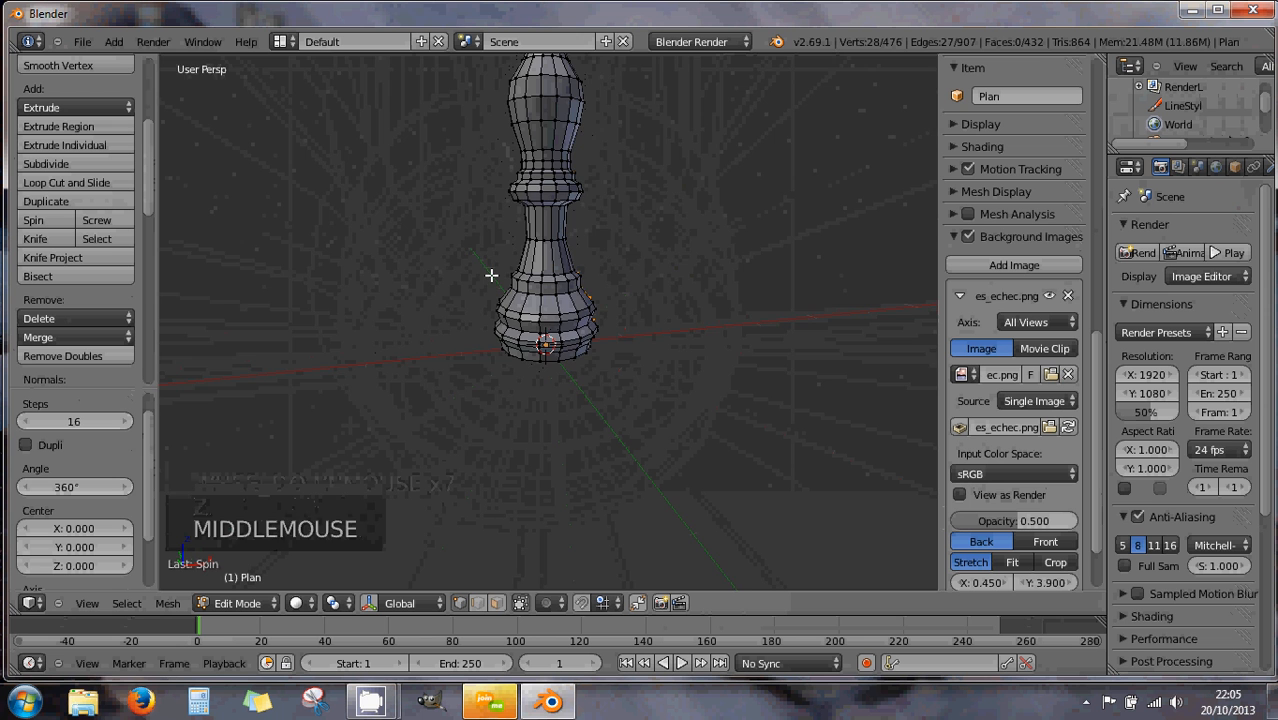
# Examine the revolved bishop from the front against the reference silhouette, then from above and close to its tip
pyautogui.press('KP_1')
pyautogui.scroll(-1, 491, 275)
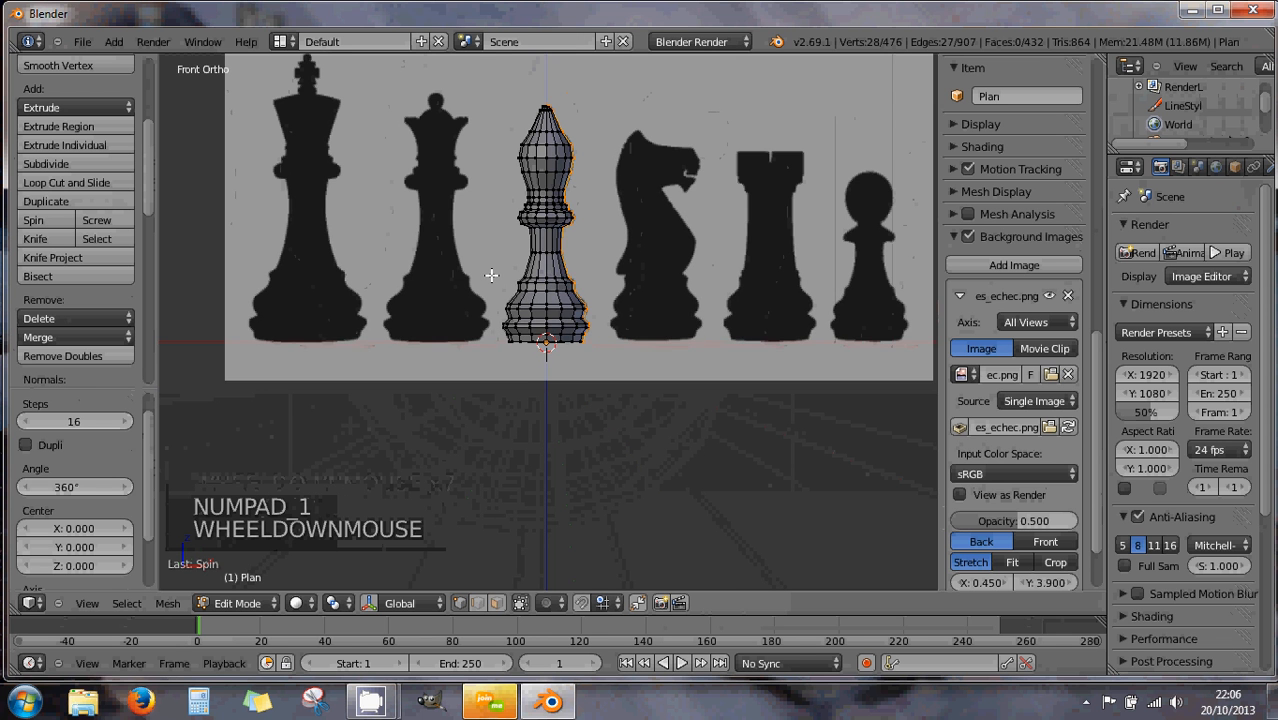
pyautogui.moveTo(491, 275); pyautogui.dragTo(451, 320, button='middle')
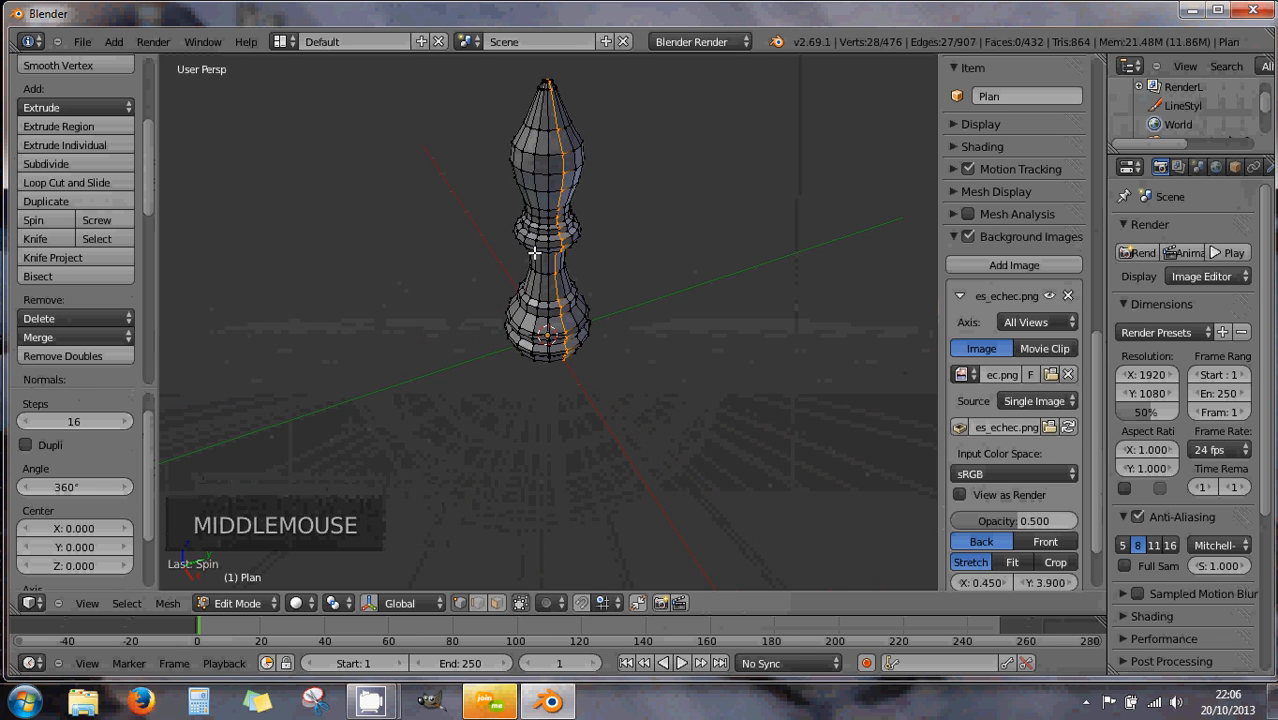
pyautogui.moveTo(528, 251); pyautogui.dragTo(536, 313, button='middle')
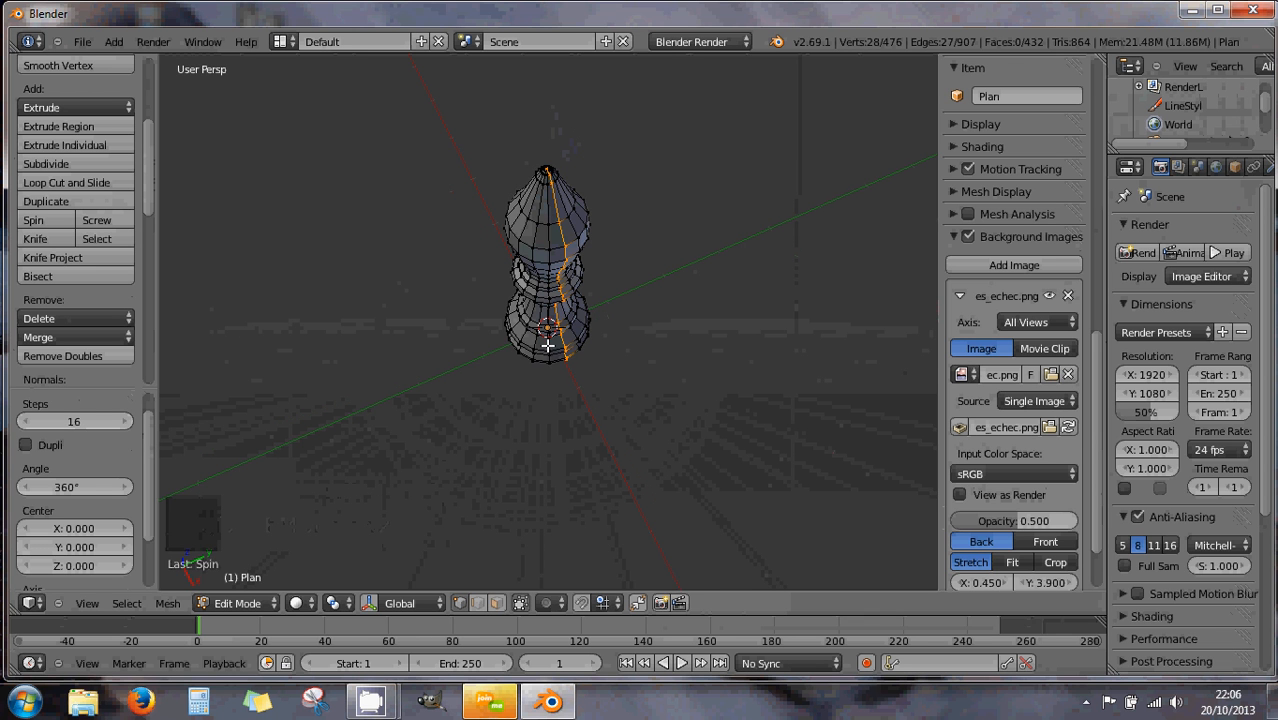
pyautogui.moveTo(548, 345); pyautogui.dragTo(556, 388, button='middle')
pyautogui.scroll(3, 585, 362)
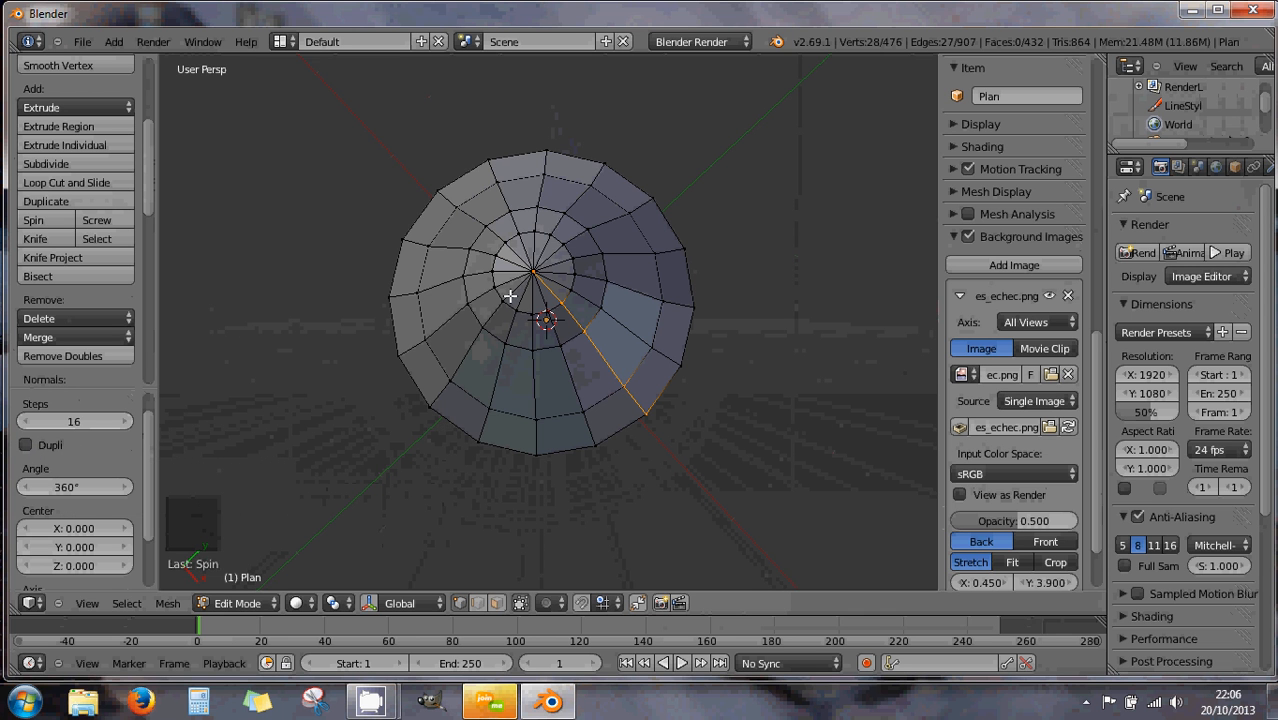
pyautogui.moveTo(346, 415); pyautogui.dragTo(362, 397, button='middle')
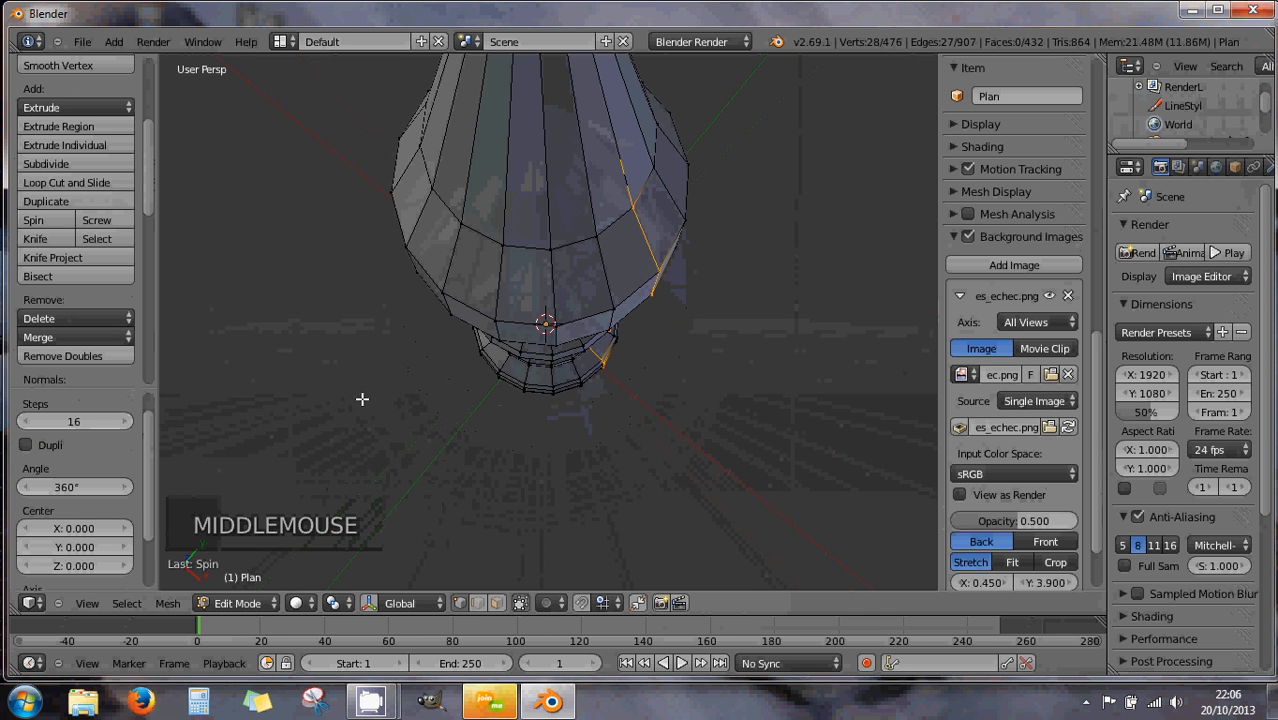
# Try offsetting the spin center to -0.090 on X and -0.110 on Y
pyautogui.moveTo(146, 442); pyautogui.dragTo(148, 508)
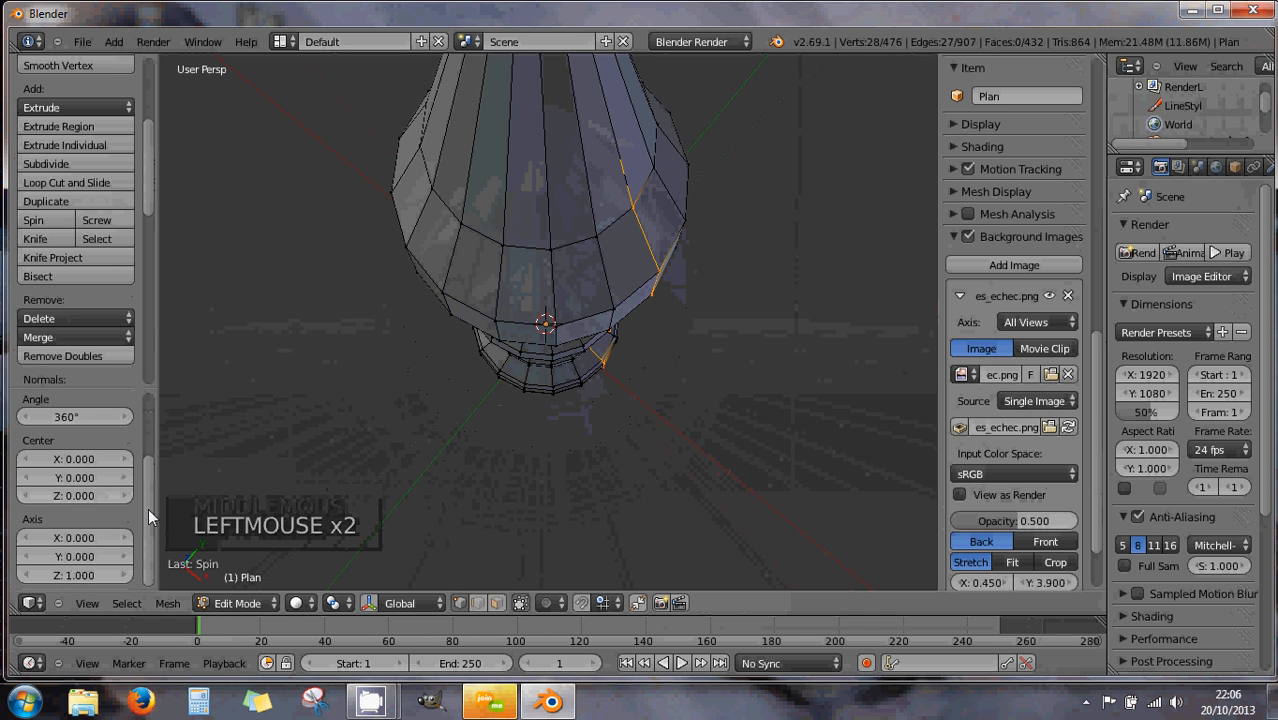
pyautogui.scroll(-2, 358, 410)
pyautogui.scroll(-1, 358, 410)
pyautogui.moveTo(360, 410); pyautogui.dragTo(360, 400, button='middle')
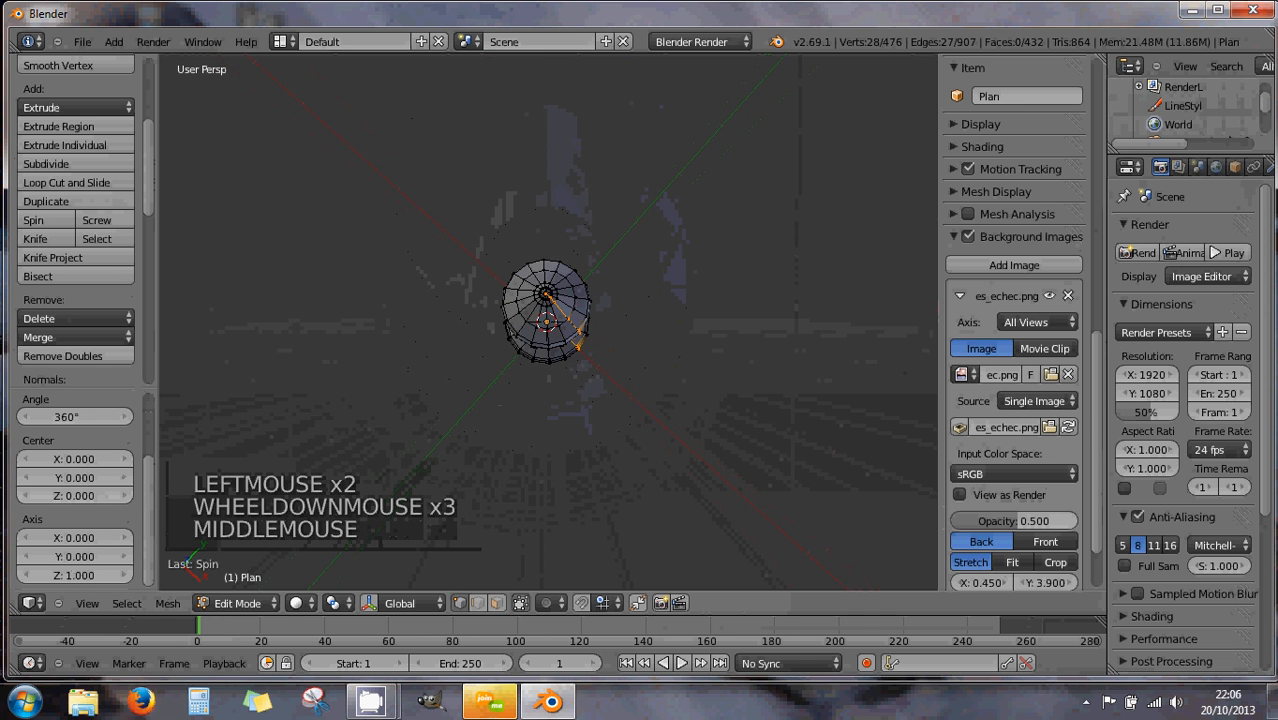
pyautogui.moveTo(87, 459)
pyautogui.mouseDown()
pyautogui.moveTo(106, 463)
pyautogui.moveTo(78, 462)
pyautogui.mouseUp()
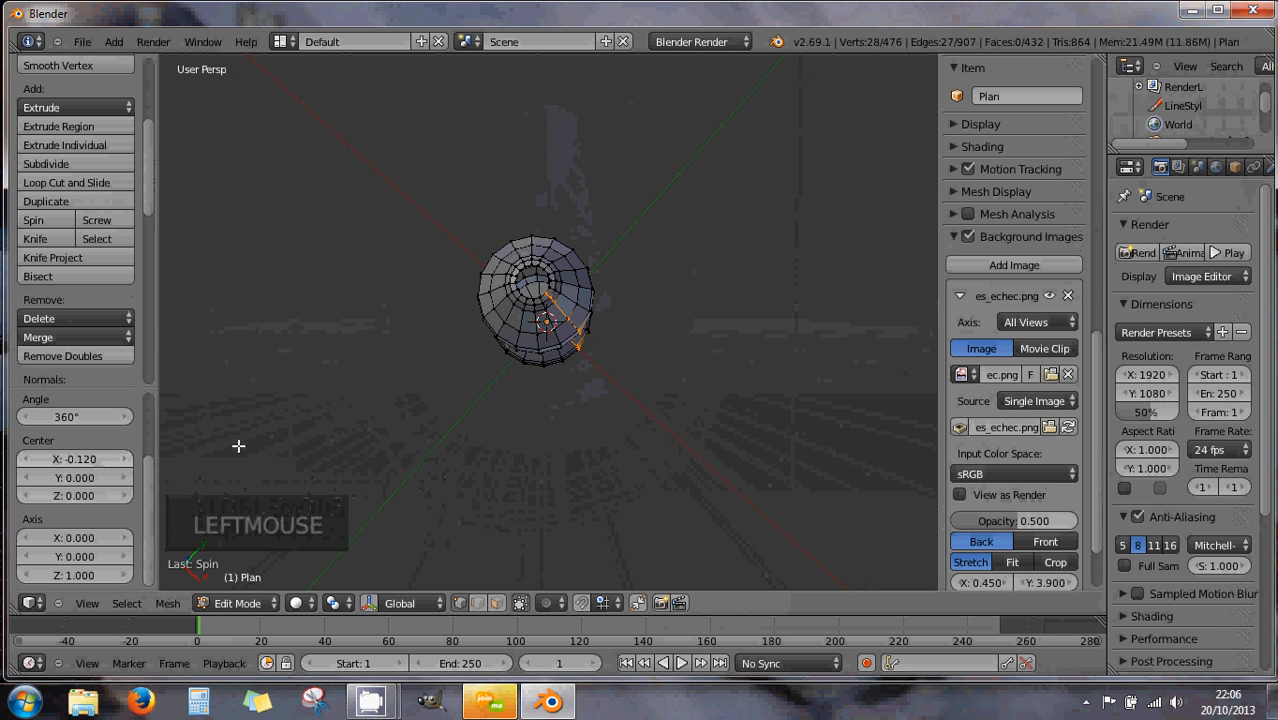
pyautogui.click(75, 461)
pyautogui.moveTo(75, 461); pyautogui.dragTo(80, 461)
pyautogui.moveTo(270, 460); pyautogui.dragTo(280, 428, button='middle')
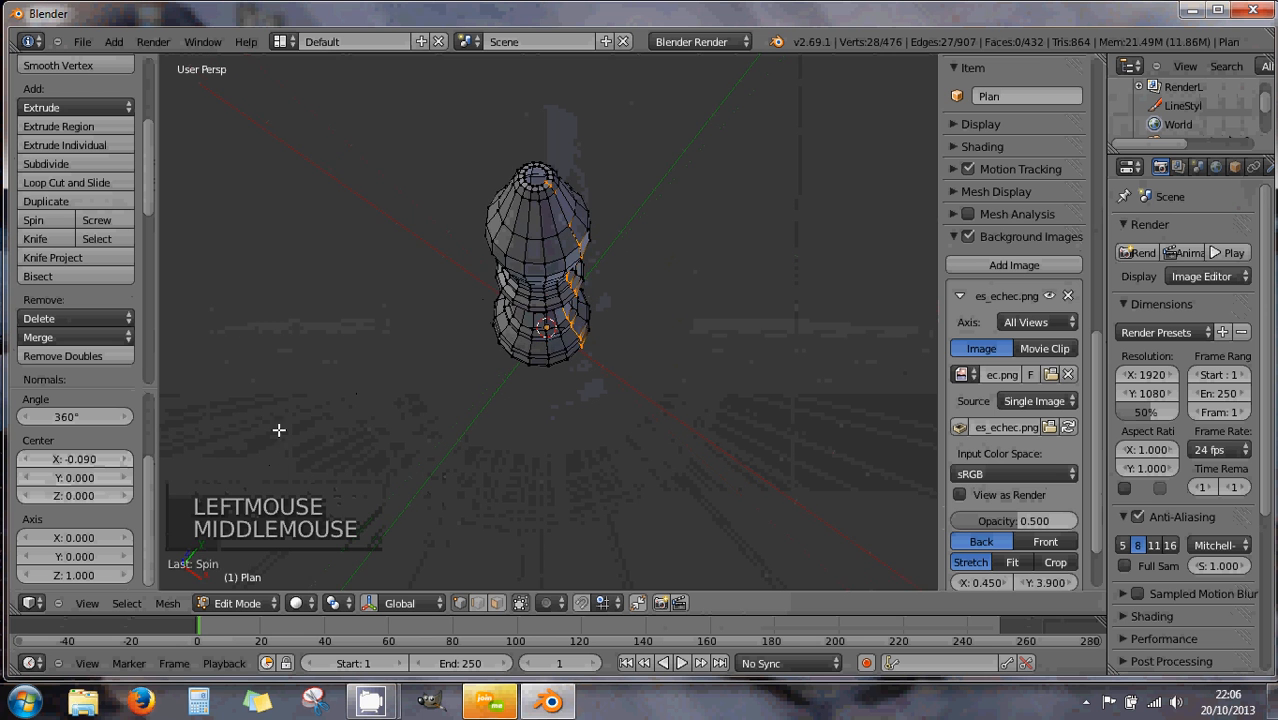
pyautogui.moveTo(81, 480)
pyautogui.mouseDown()
pyautogui.moveTo(112, 479)
pyautogui.moveTo(89, 491)
pyautogui.moveTo(82, 481)
pyautogui.mouseUp()
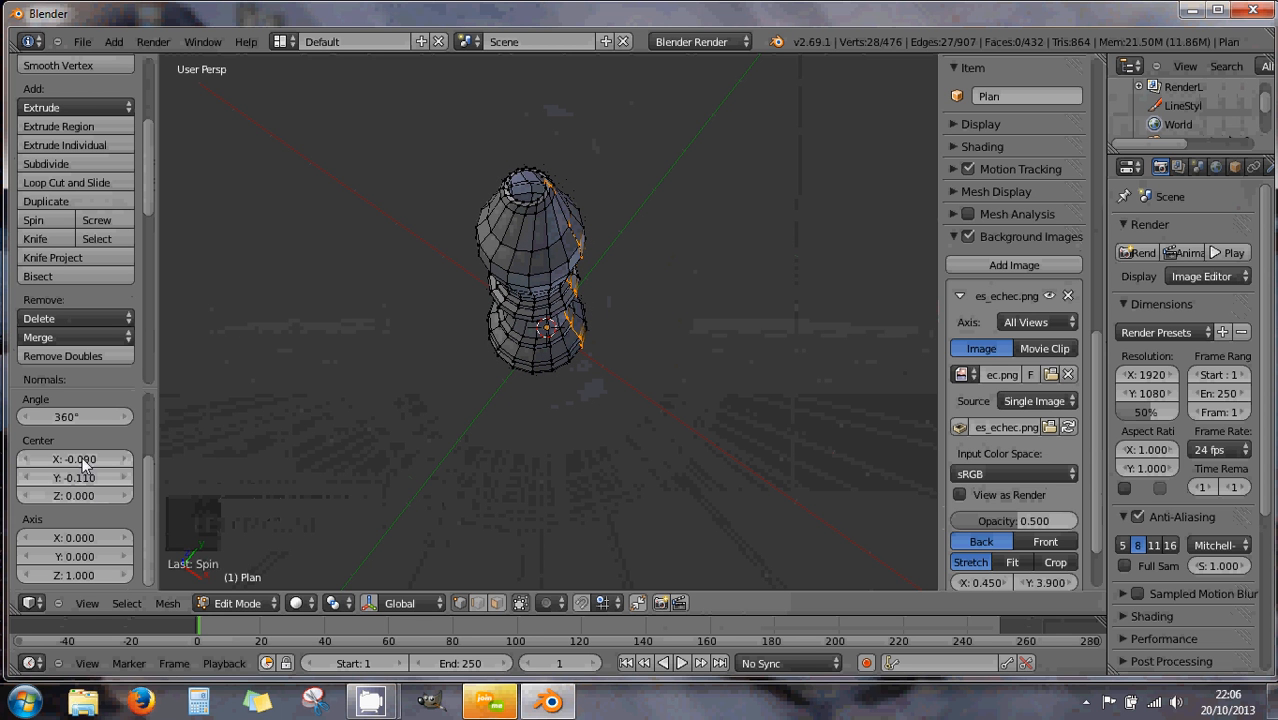
# Reset the spin center to 0 on both X and Y
pyautogui.click(81, 458)
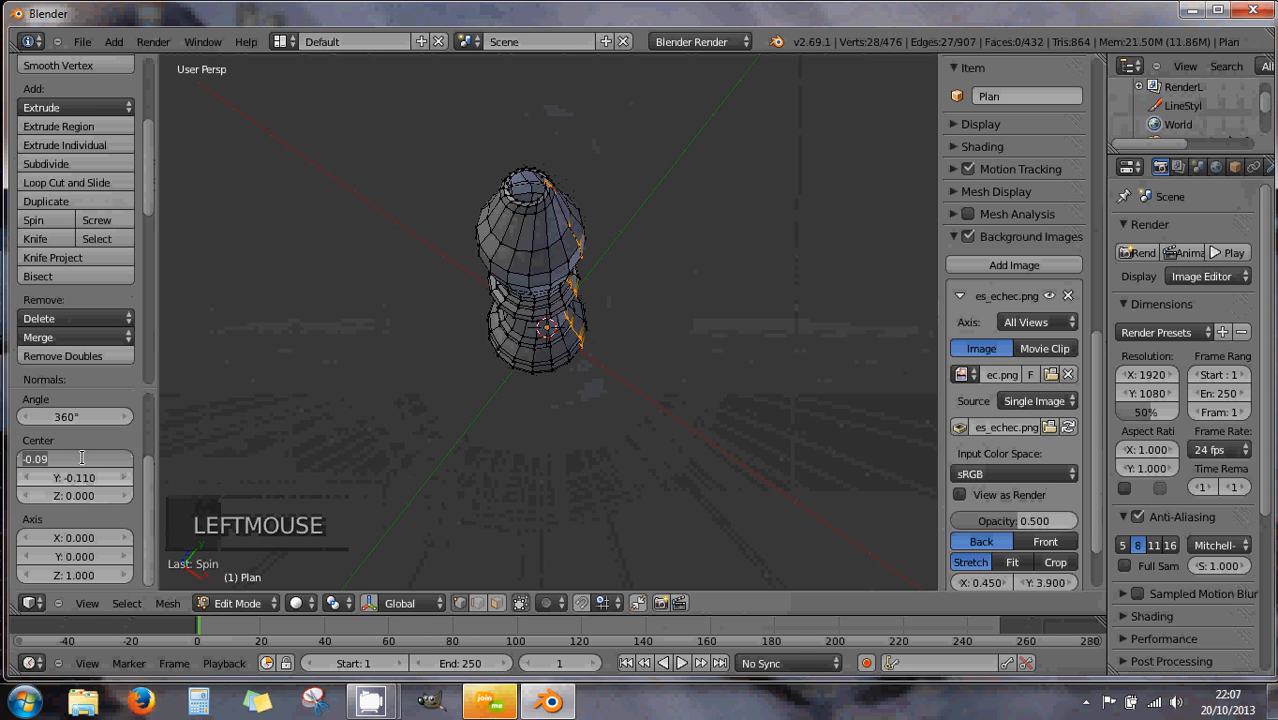
pyautogui.write('0')
pyautogui.press('Return')
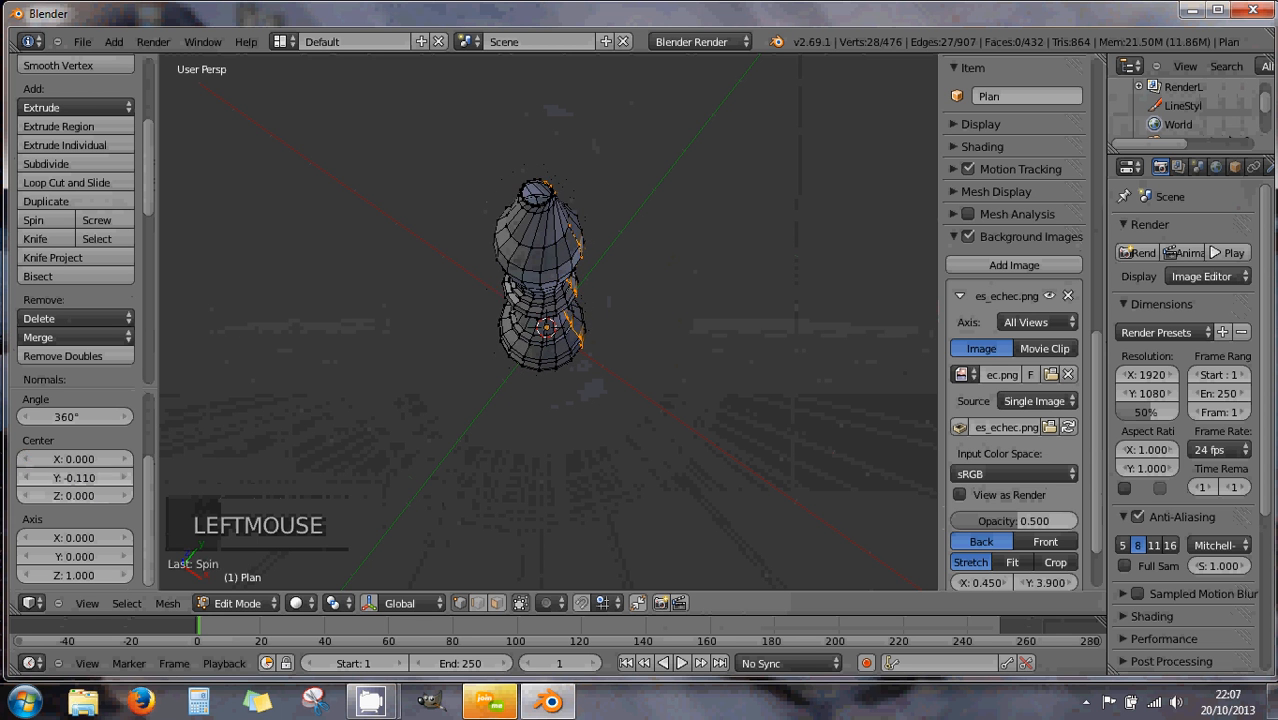
pyautogui.click(92, 482)
pyautogui.write('0')
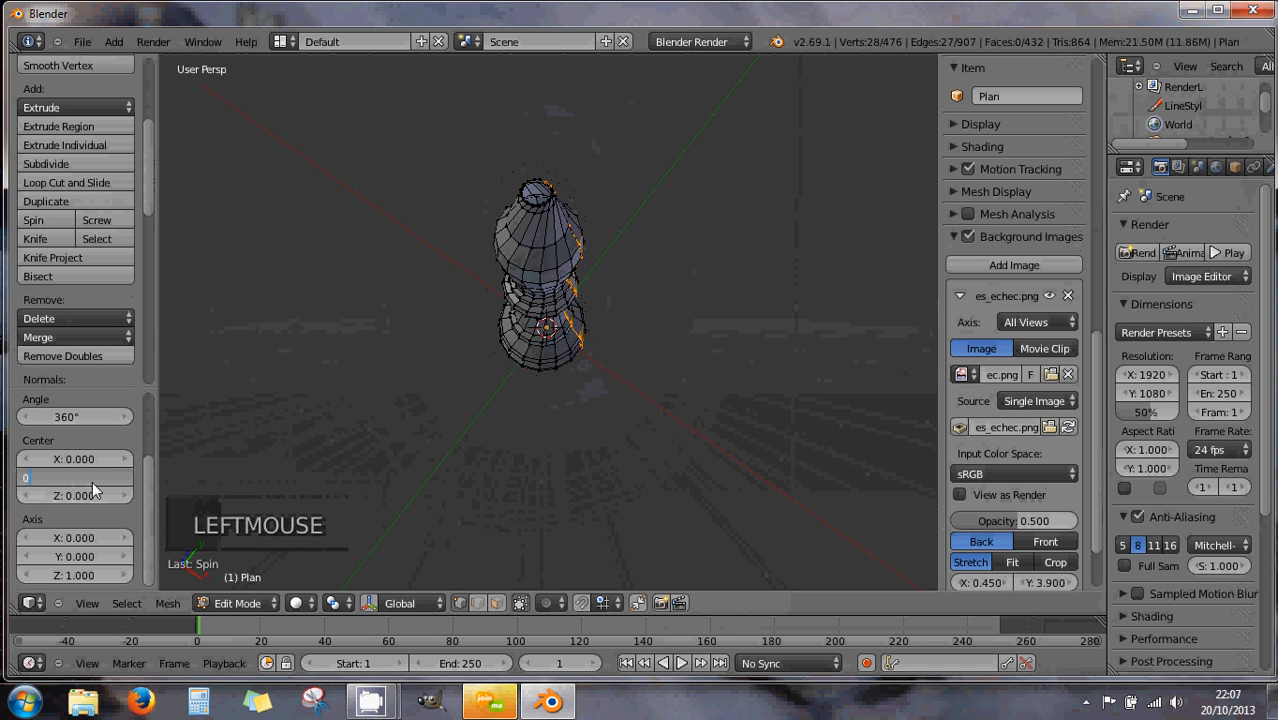
pyautogui.press('Return')
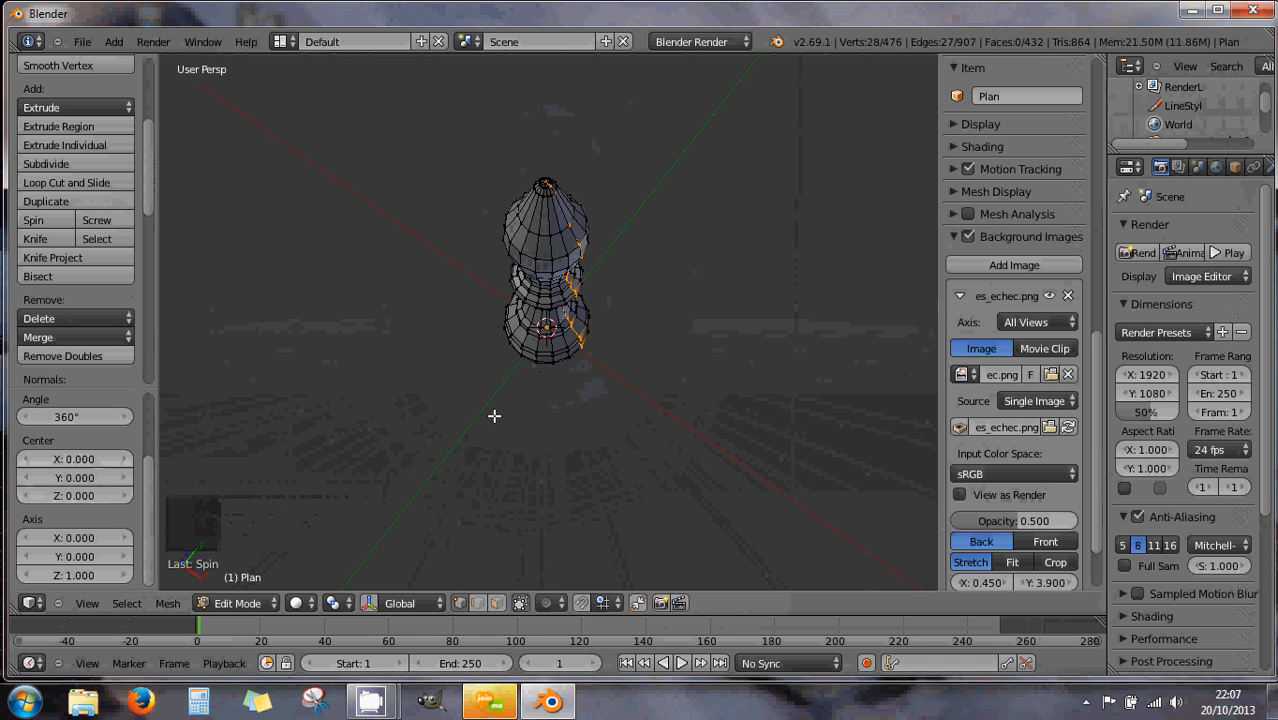
# Examine the revolved bishop from several angles and close up along the spin seam near its base
pyautogui.moveTo(510, 418); pyautogui.dragTo(588, 390, button='middle')
pyautogui.click(589, 393)
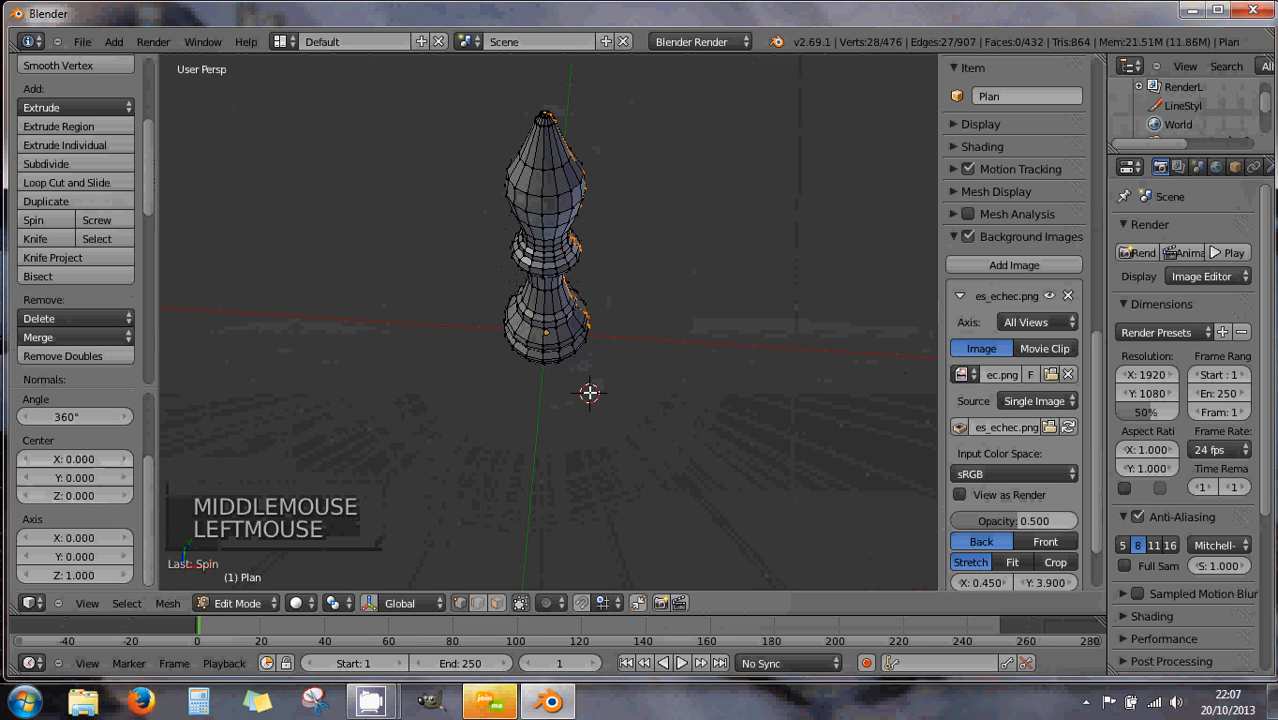
pyautogui.moveTo(471, 397); pyautogui.dragTo(484, 365, button='middle')
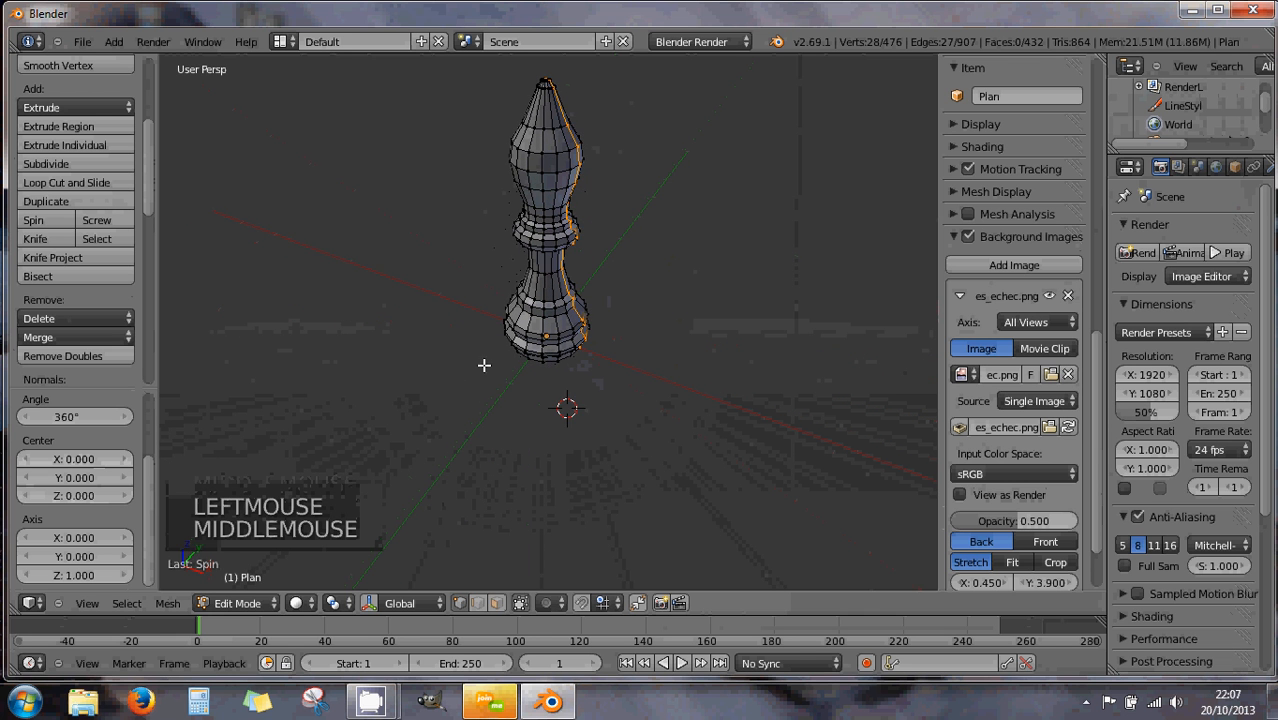
pyautogui.moveTo(602, 377); pyautogui.dragTo(536, 374, button='middle')
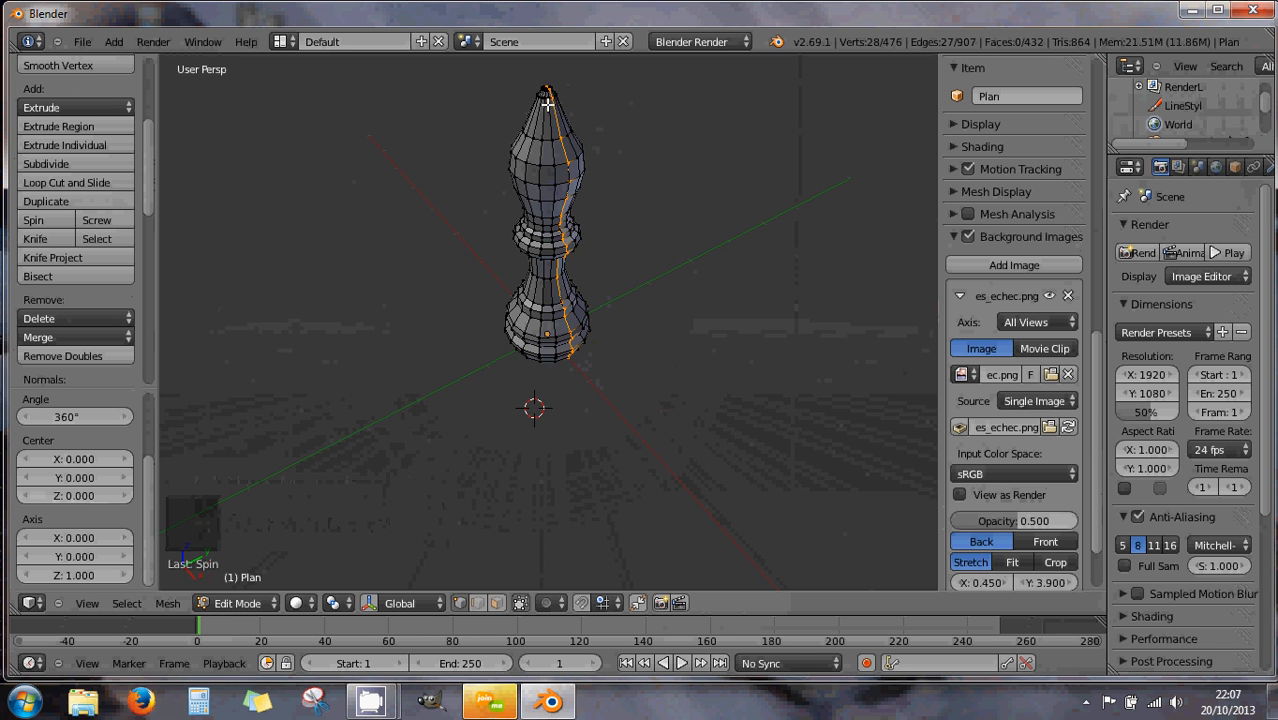
pyautogui.moveTo(567, 191); pyautogui.dragTo(563, 192, button='middle')
pyautogui.scroll(3, 563, 192)
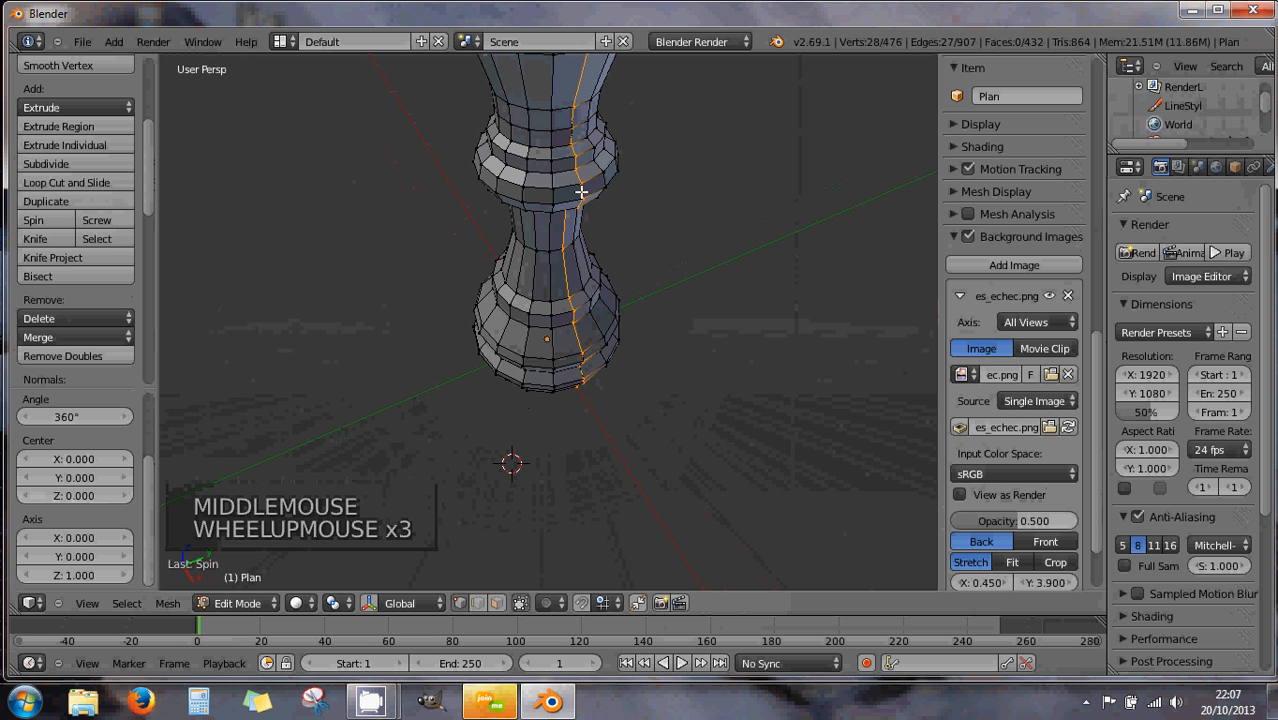
pyautogui.moveTo(585, 200); pyautogui.dragTo(580, 195, button='middle')
pyautogui.scroll(5, 579, 190)
pyautogui.scroll(3, 580, 213)
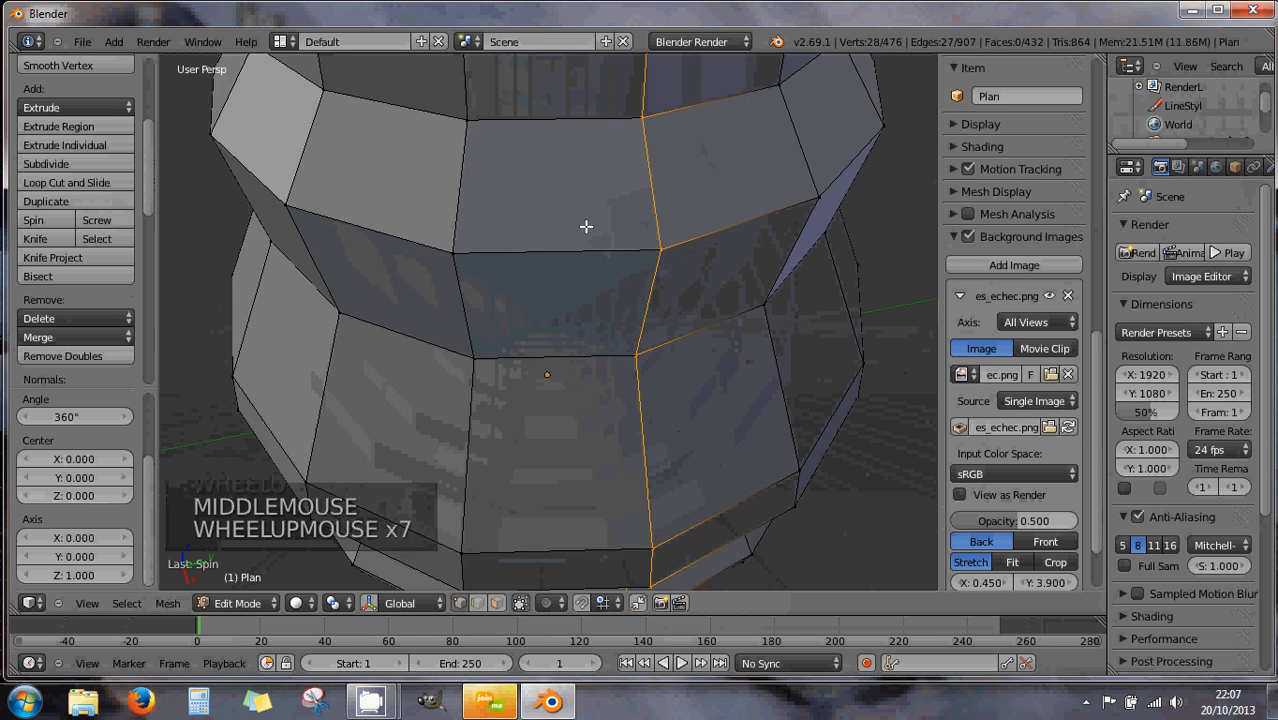
# Try pulling a single seam vertex on the bishop's base sideways to test for duplicates, and undo the move
pyautogui.moveTo(782, 185); pyautogui.dragTo(664, 135, button='middle')
pyautogui.rightClick(651, 130)
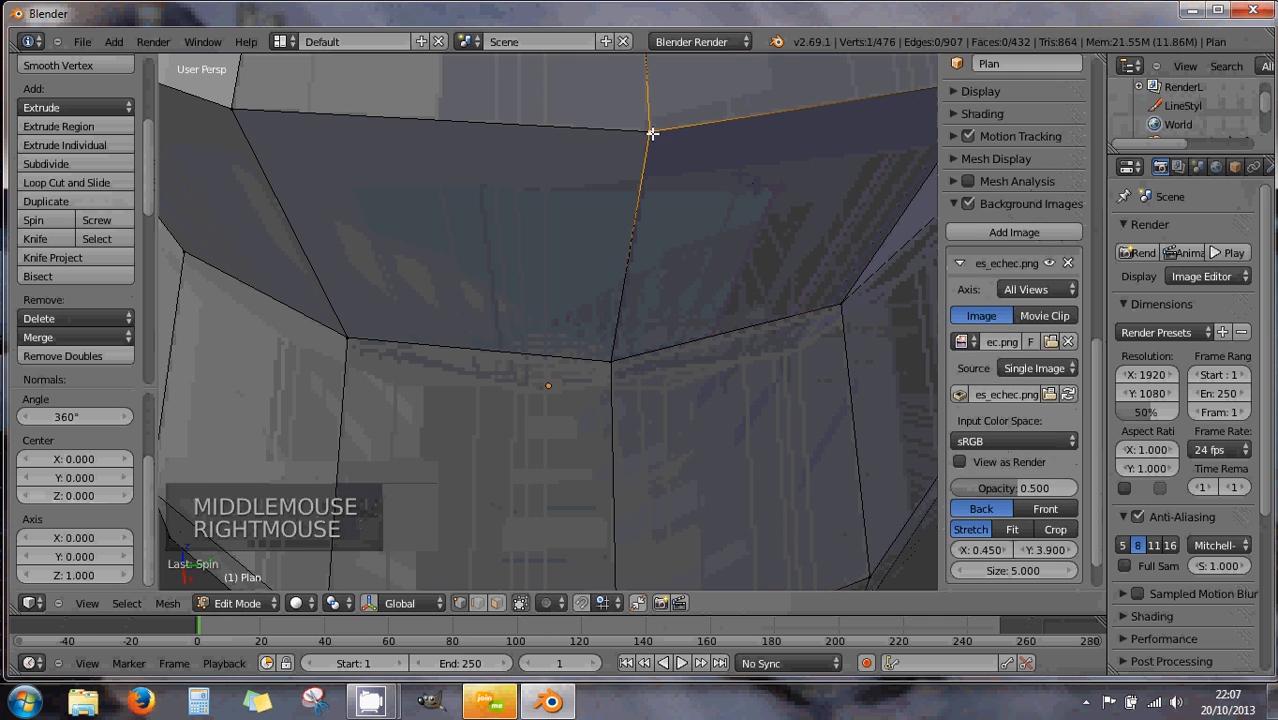
pyautogui.click(665, 138)
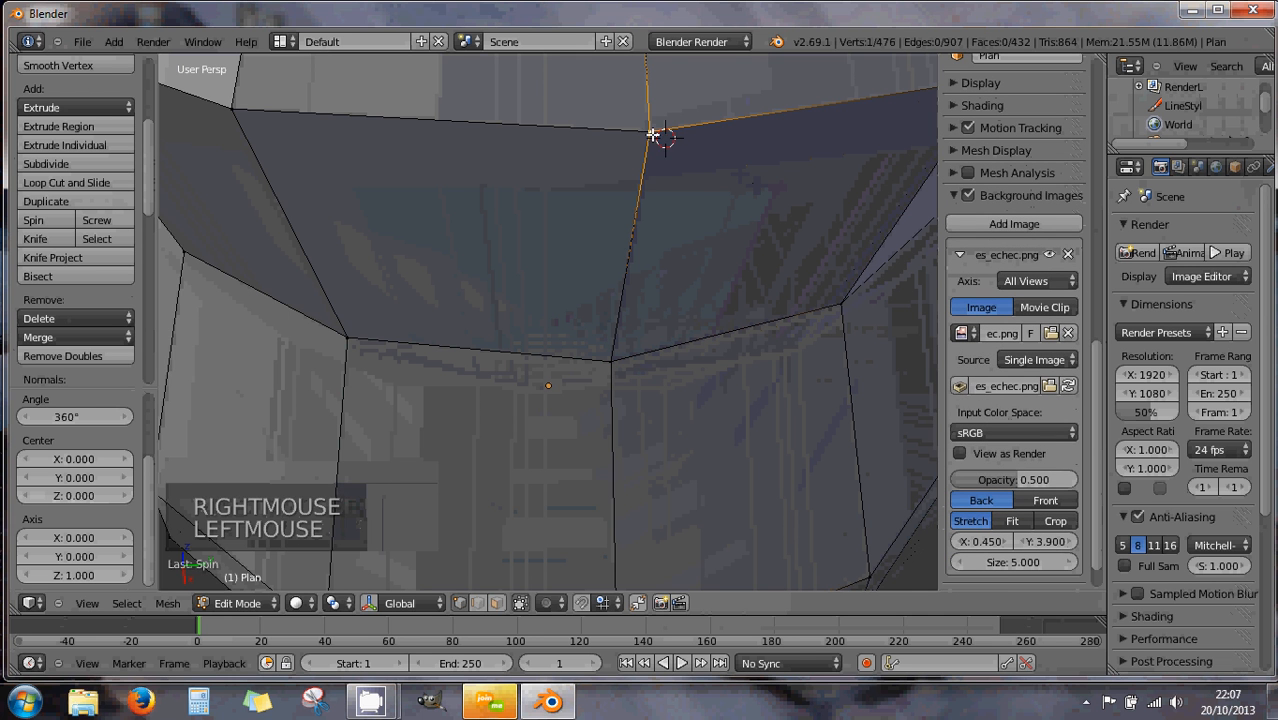
pyautogui.moveTo(656, 131); pyautogui.dragTo(706, 135, button='right')
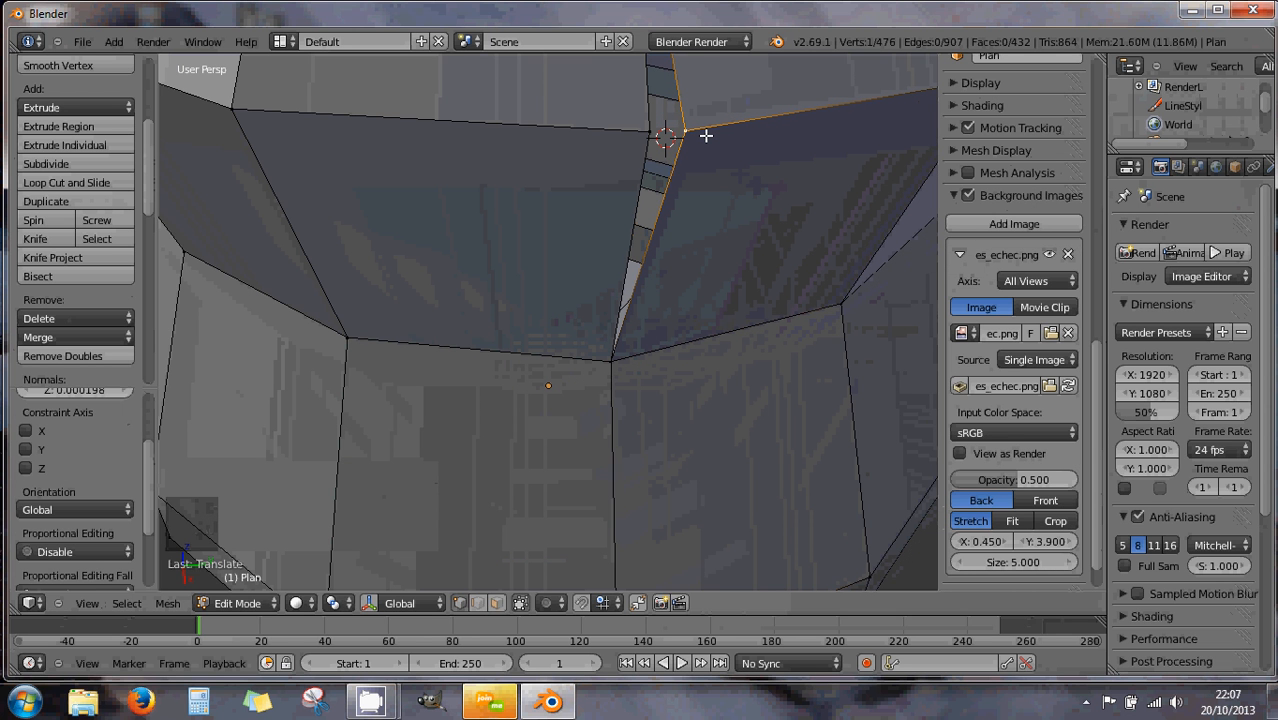
pyautogui.rightClick(705, 134)
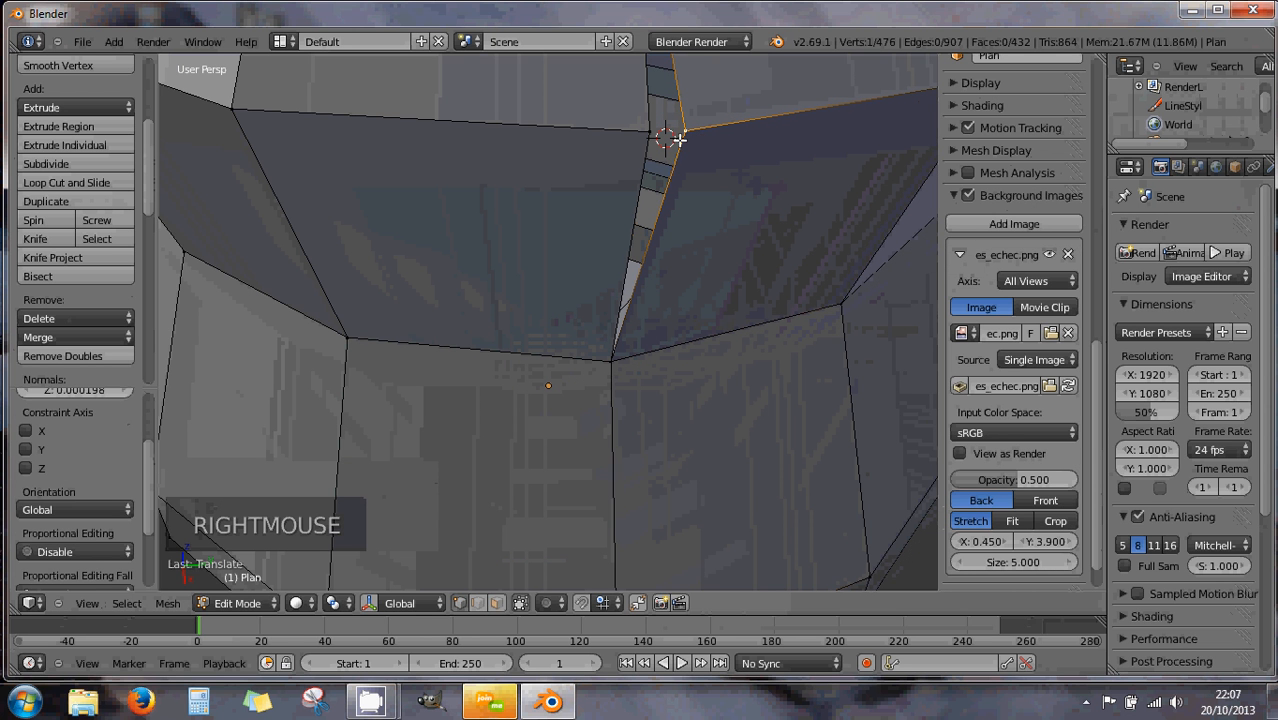
pyautogui.hotkey('ctrl', 'z')
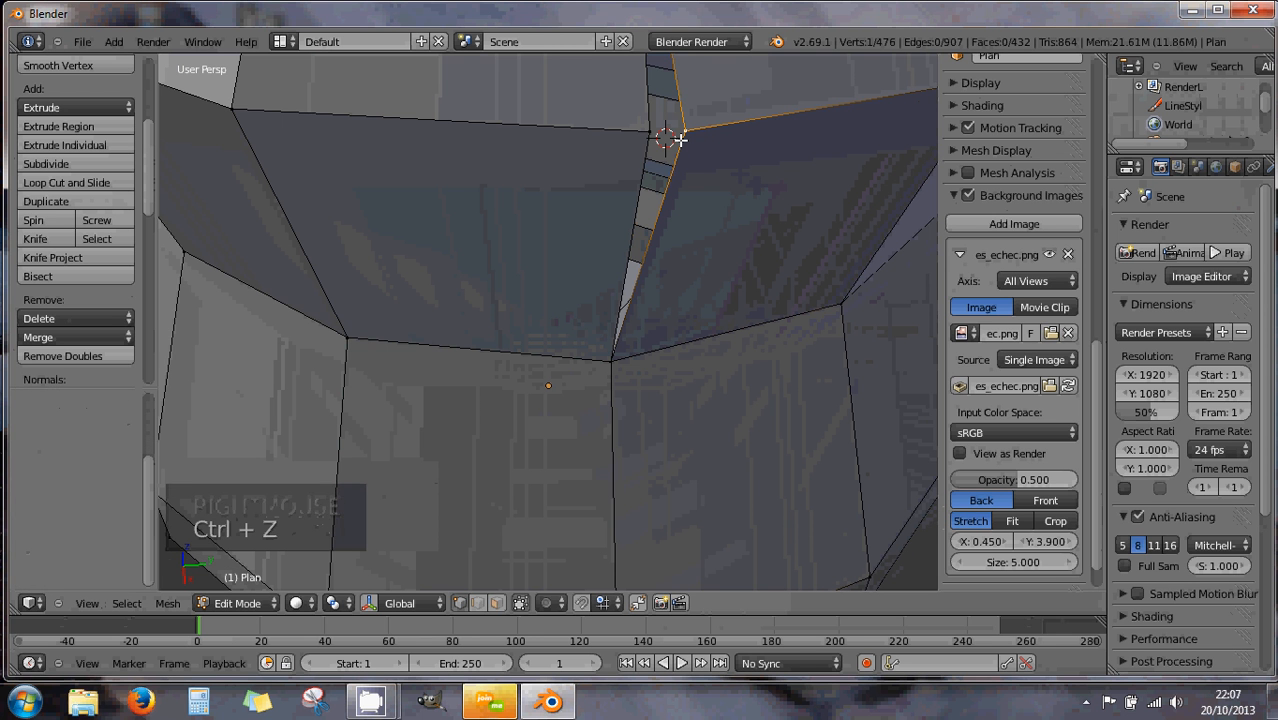
pyautogui.hotkey('ctrl', 'z')
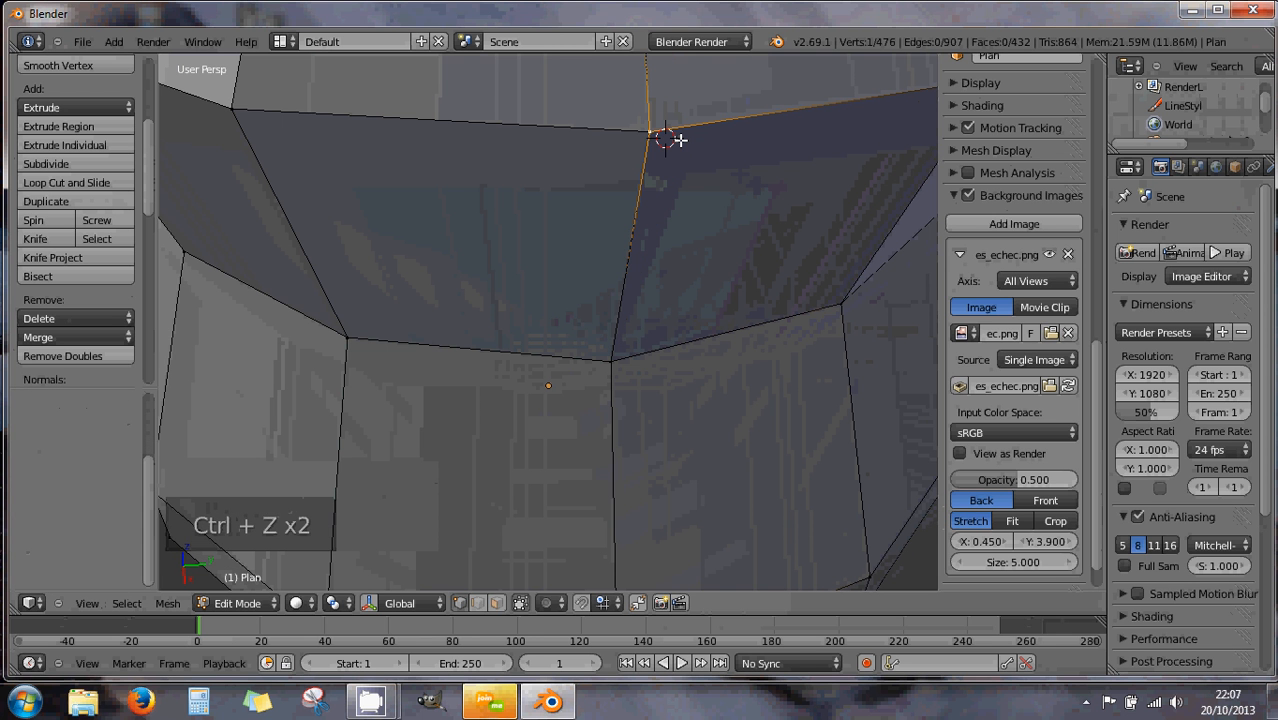
# Select all of the bishop's vertices and merge the overlapping ones with Remove Doubles
pyautogui.scroll(-4, 684, 160)
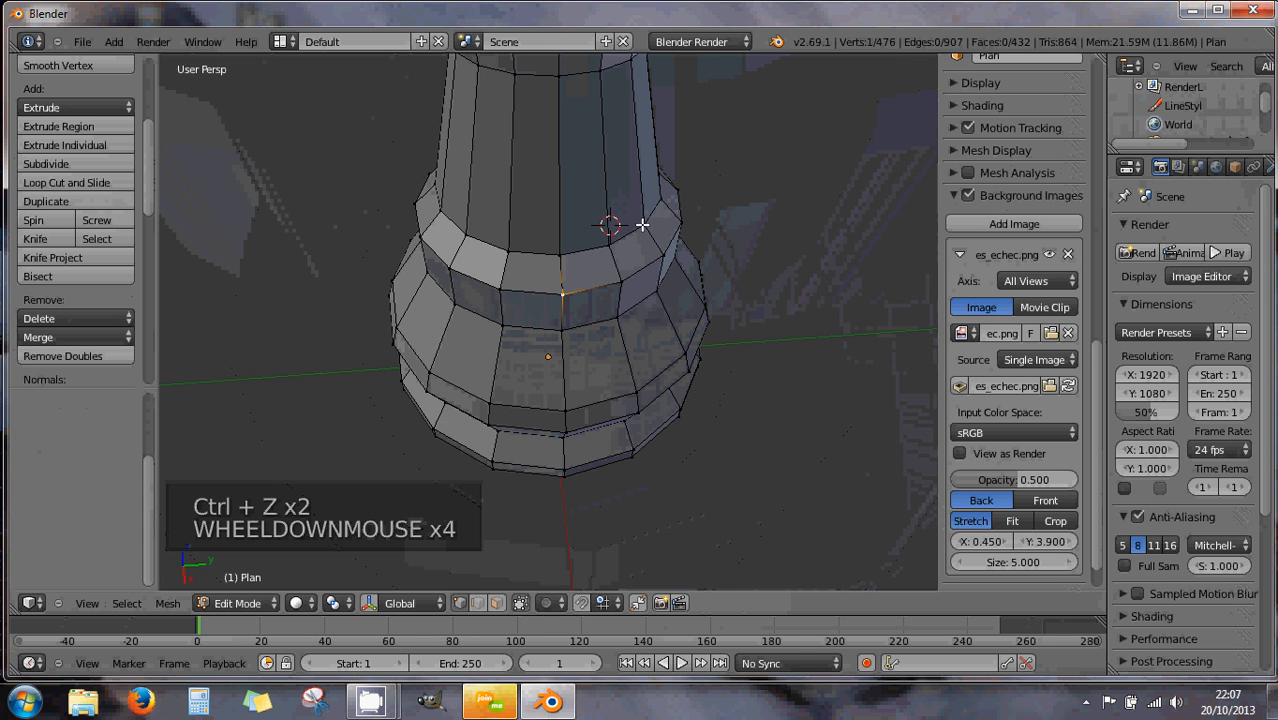
pyautogui.press('a')
pyautogui.press('a')
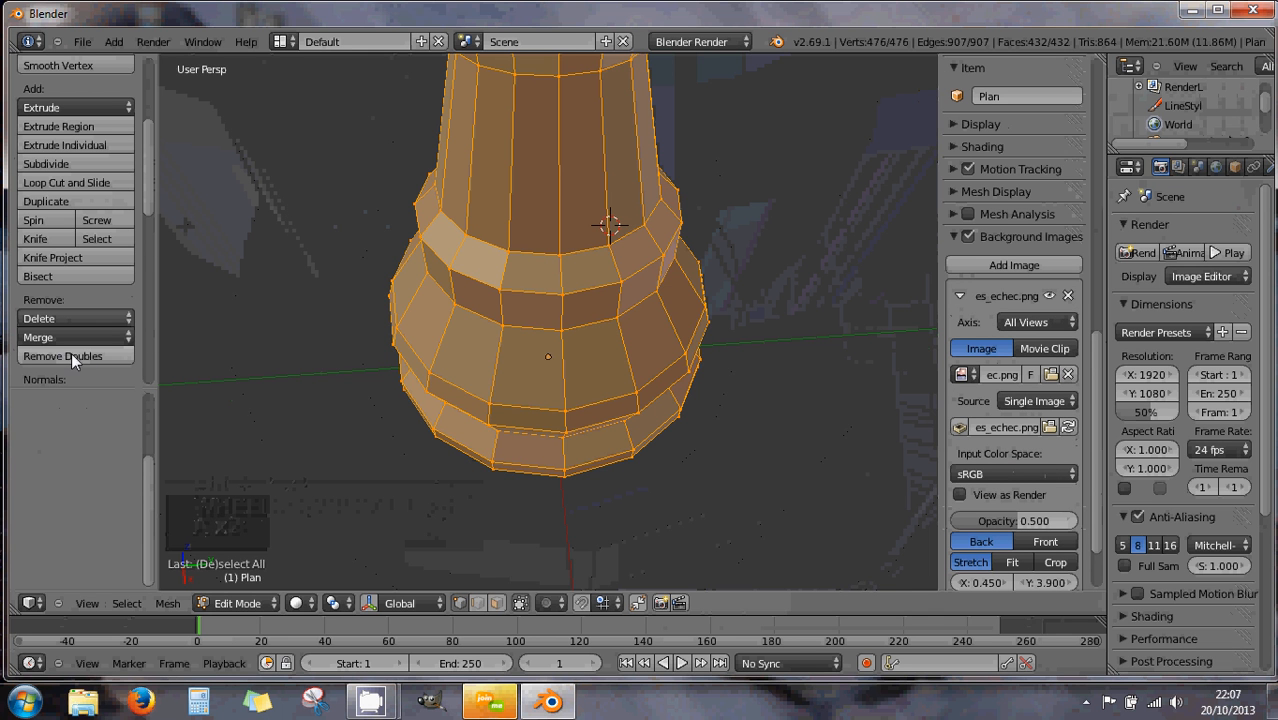
pyautogui.moveTo(150, 182); pyautogui.dragTo(151, 213)
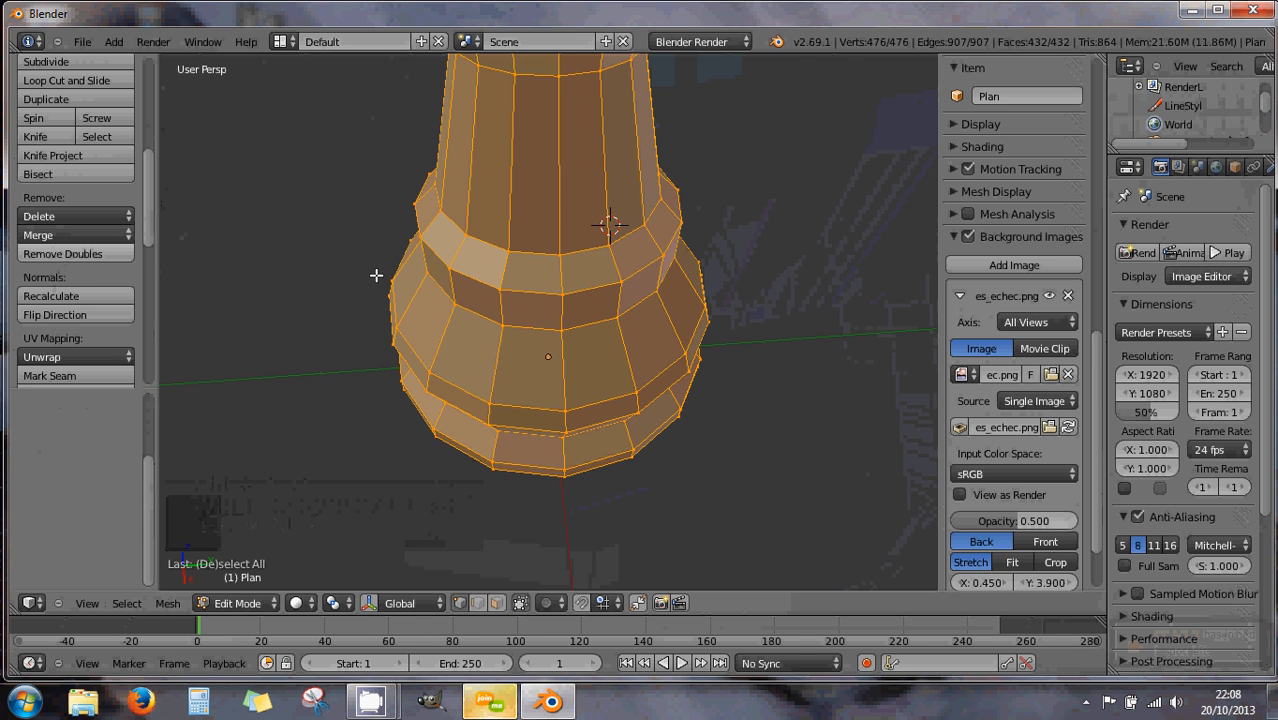
pyautogui.hotkey('ctrl', 'z')
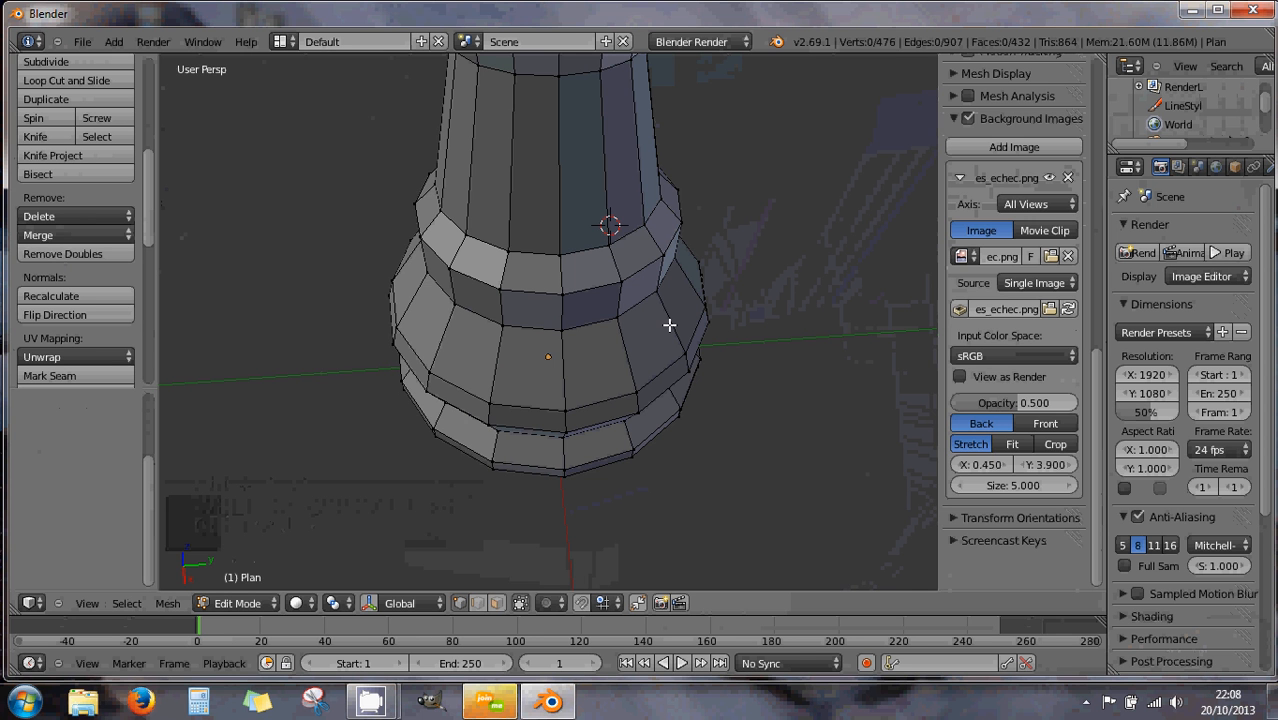
pyautogui.press('a')
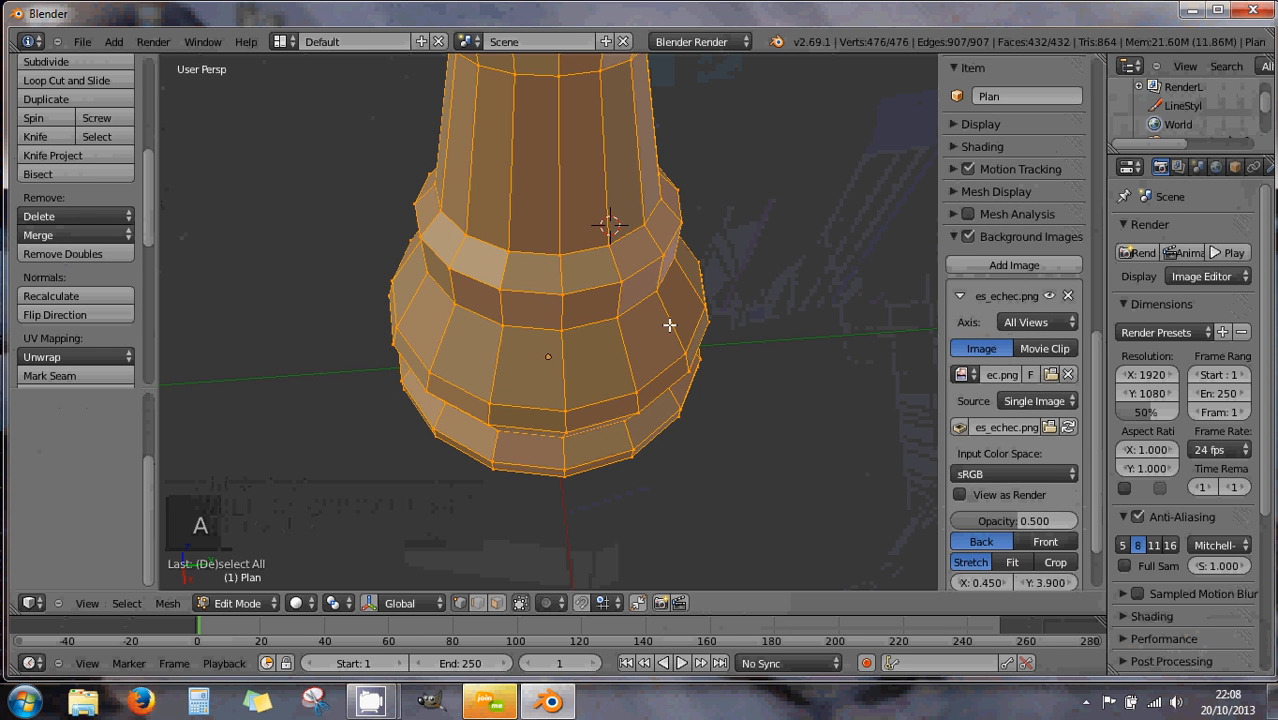
pyautogui.click(44, 256)
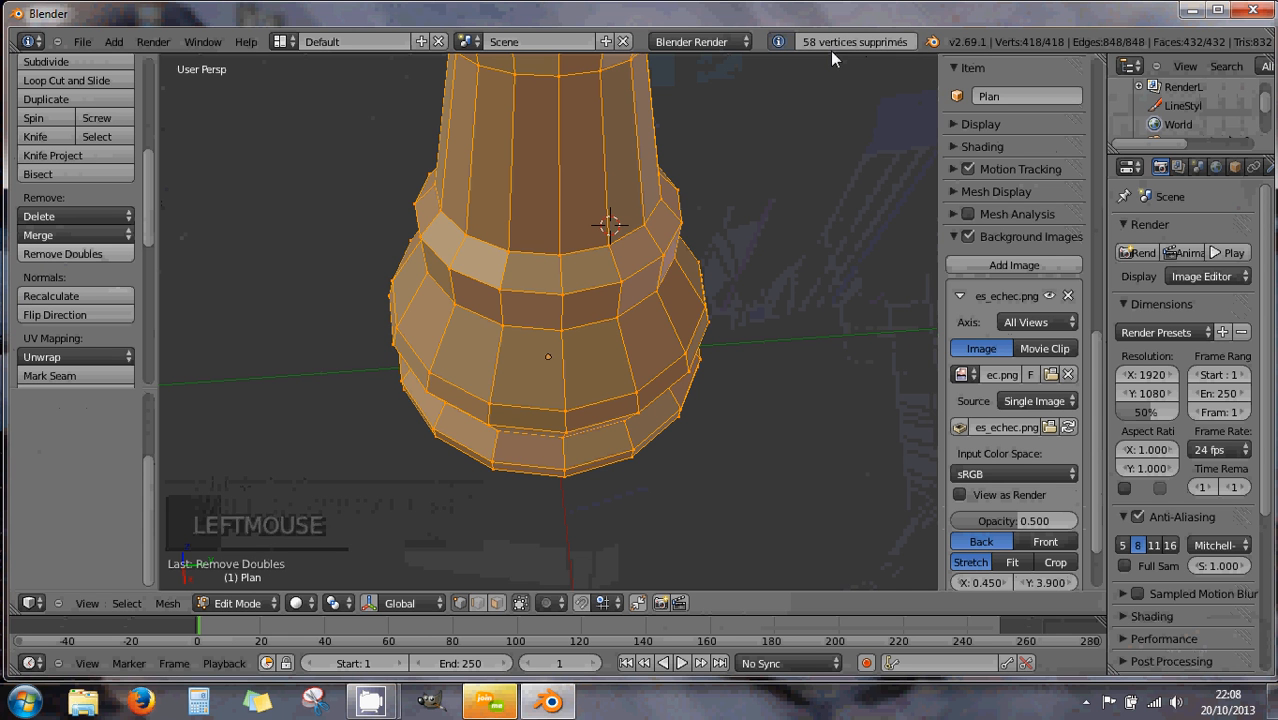
# Try moving a vertex on the ring above the bishop's base to test the merged mesh
pyautogui.rightClick(610, 243)
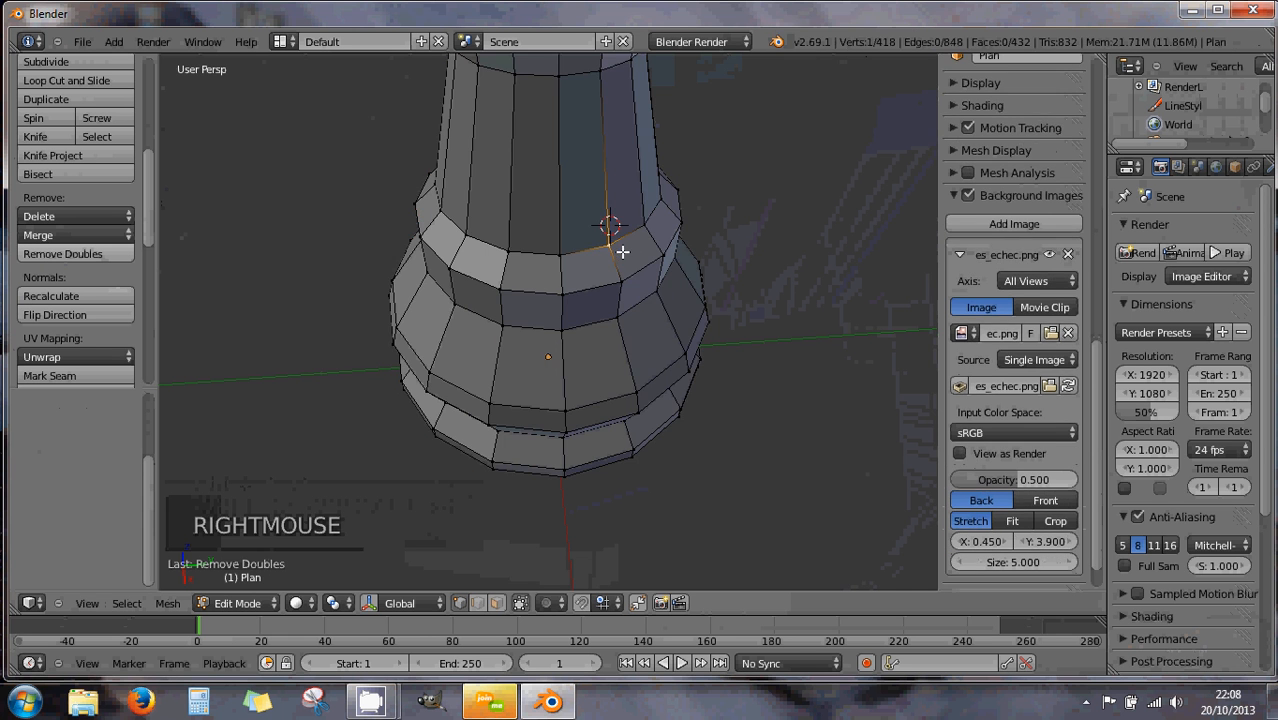
pyautogui.moveTo(620, 247)
pyautogui.mouseDown(button='right')
pyautogui.moveTo(653, 243)
pyautogui.moveTo(616, 263)
pyautogui.moveTo(611, 238)
pyautogui.moveTo(642, 246)
pyautogui.mouseUp(button='right')
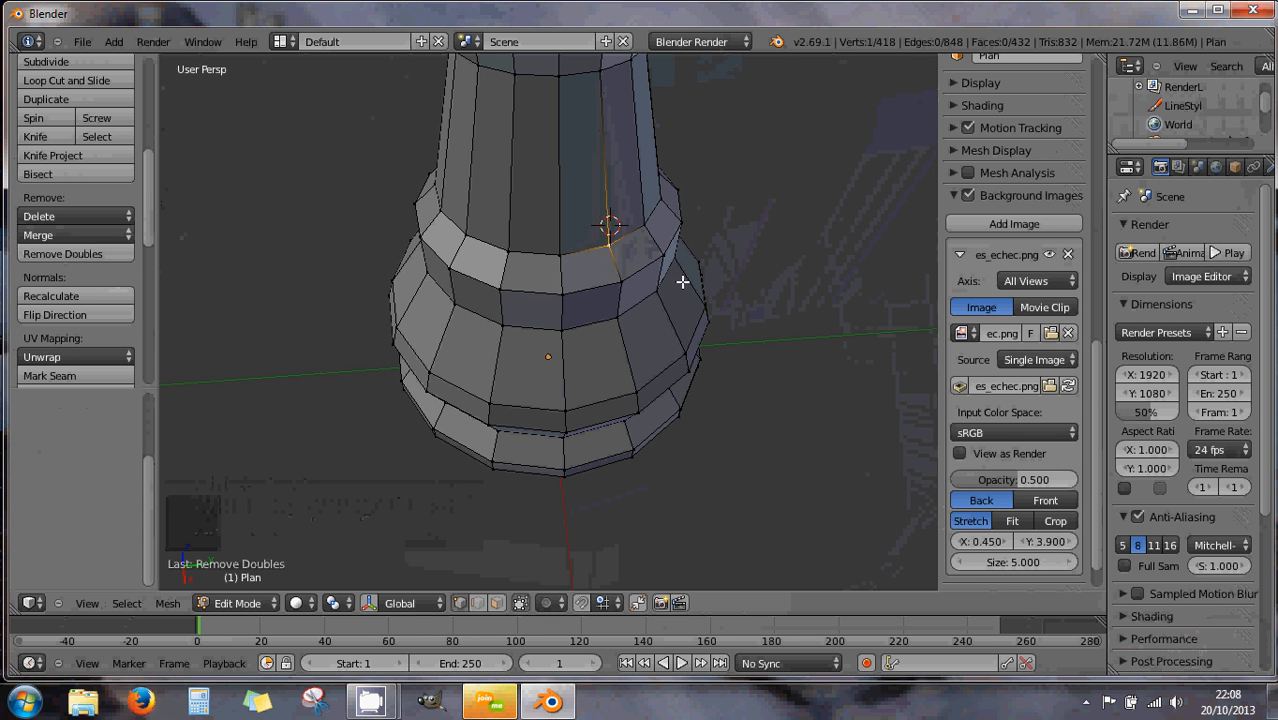
pyautogui.scroll(-6, 682, 282)
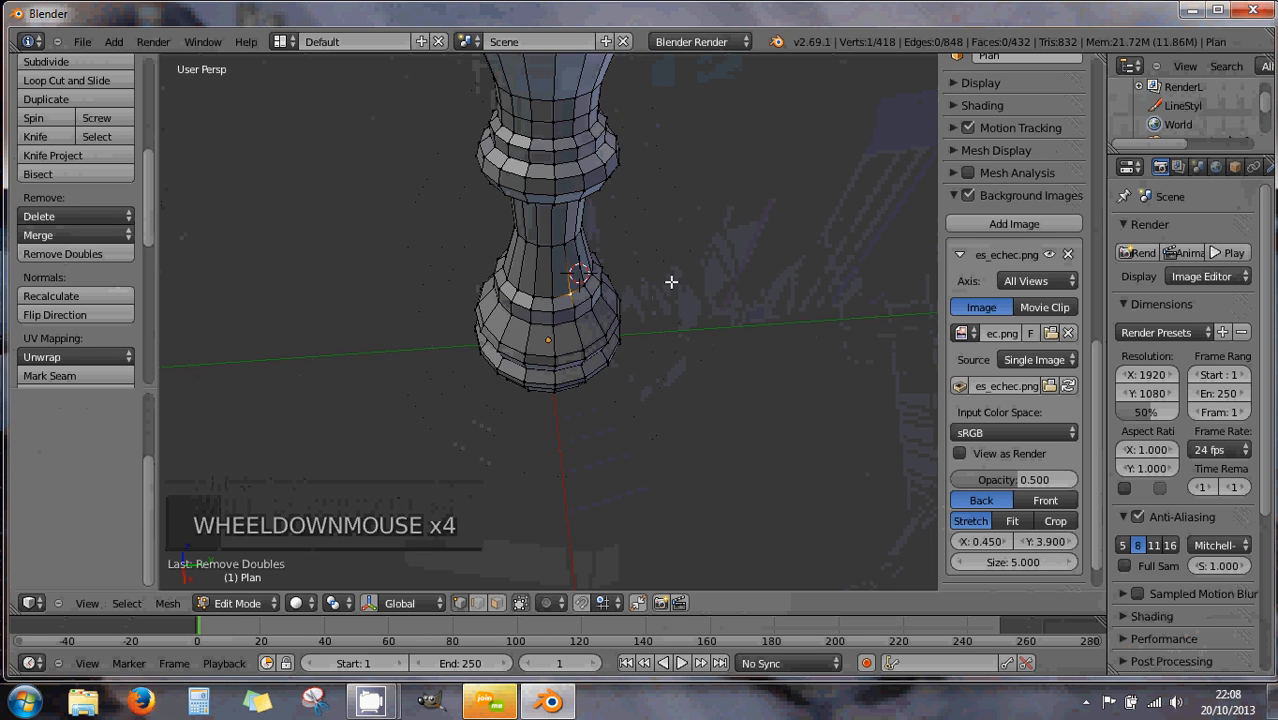
# Examine the cleaned bishop mesh from above its tip, from underneath its base and around its lower body
pyautogui.moveTo(629, 285); pyautogui.dragTo(579, 194, button='middle')
pyautogui.scroll(2, 594, 234)
pyautogui.scroll(-3, 593, 274)
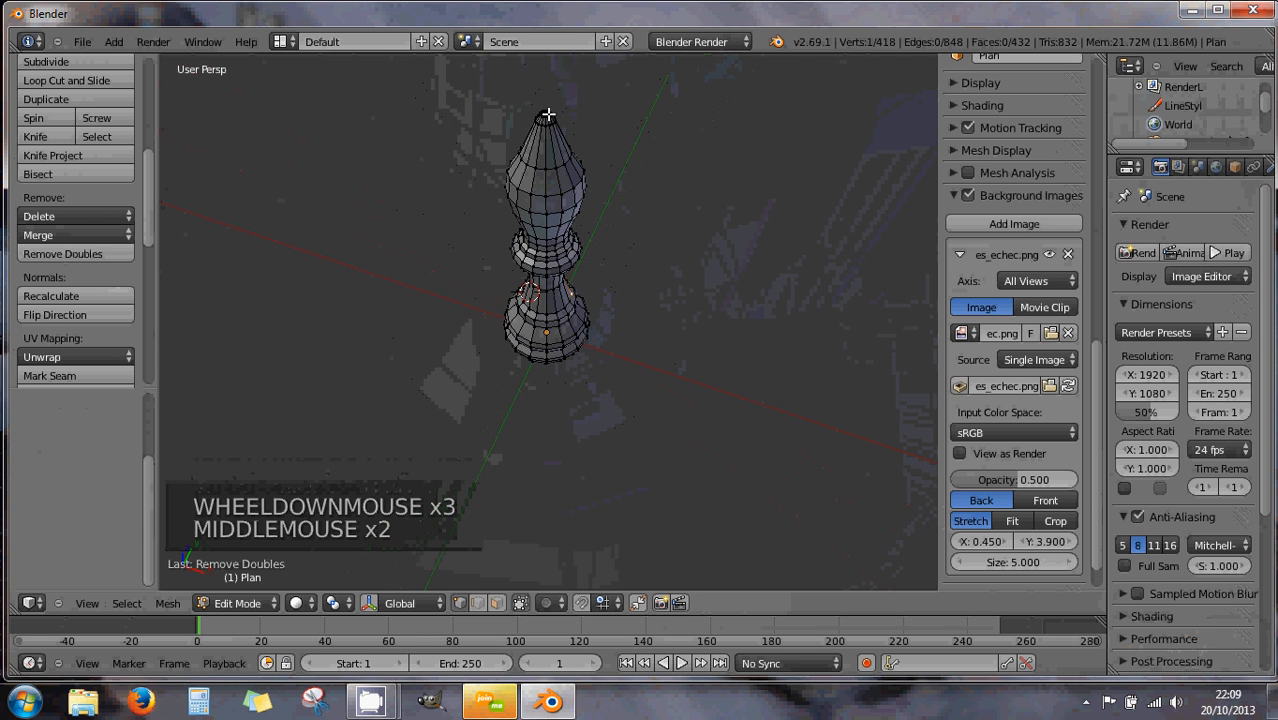
pyautogui.moveTo(548, 114); pyautogui.dragTo(558, 327, button='middle')
pyautogui.scroll(4, 563, 206)
pyautogui.scroll(-4, 568, 216)
pyautogui.scroll(2, 556, 330)
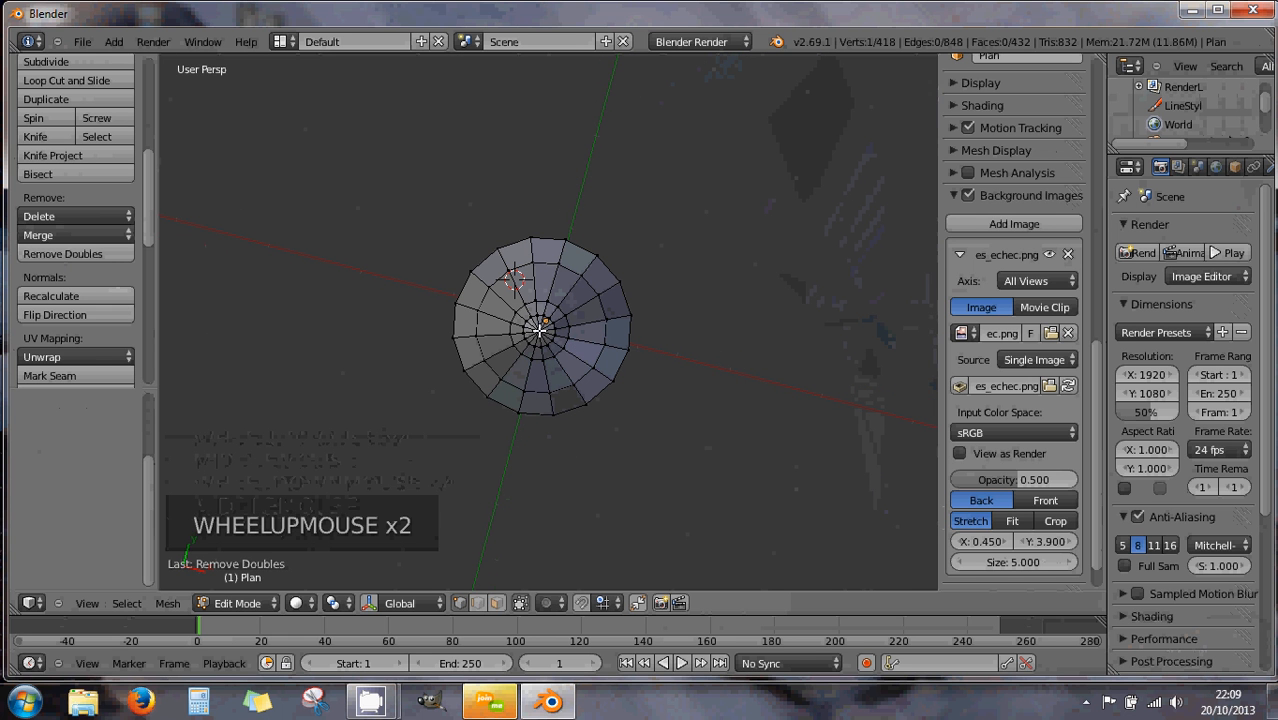
pyautogui.moveTo(543, 359); pyautogui.dragTo(557, 148, button='middle')
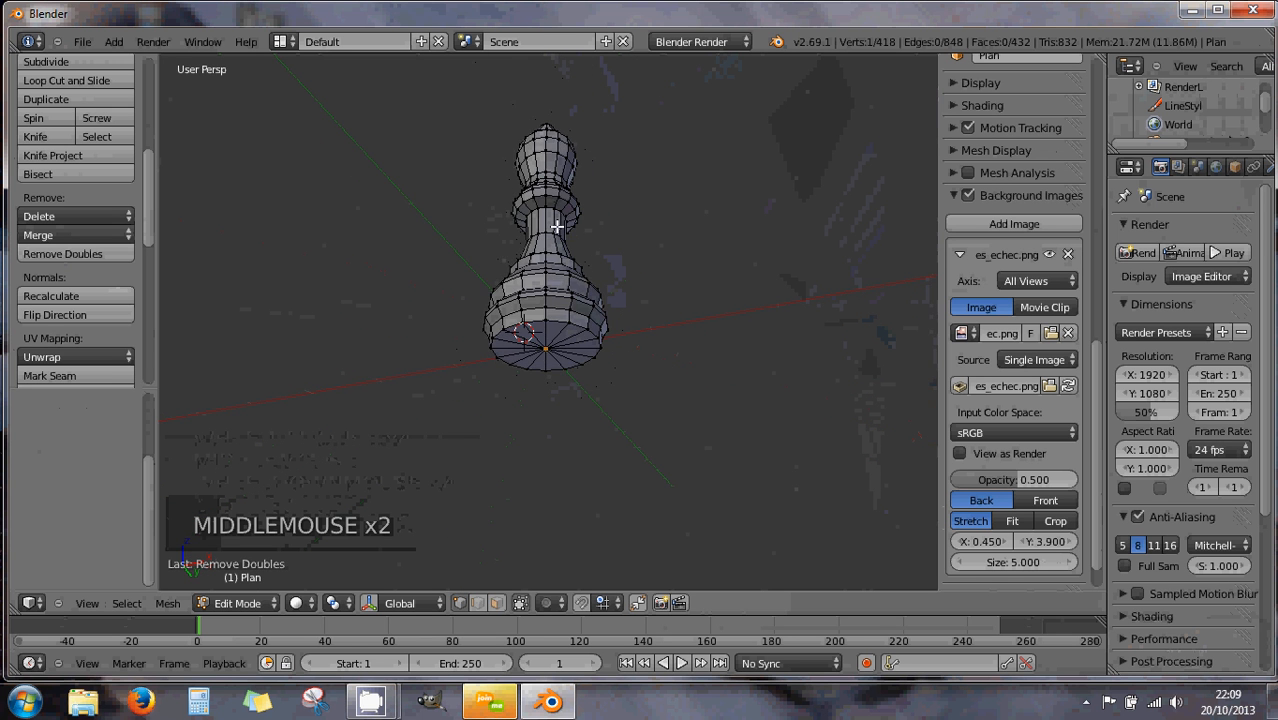
pyautogui.moveTo(555, 285); pyautogui.dragTo(552, 330, button='middle')
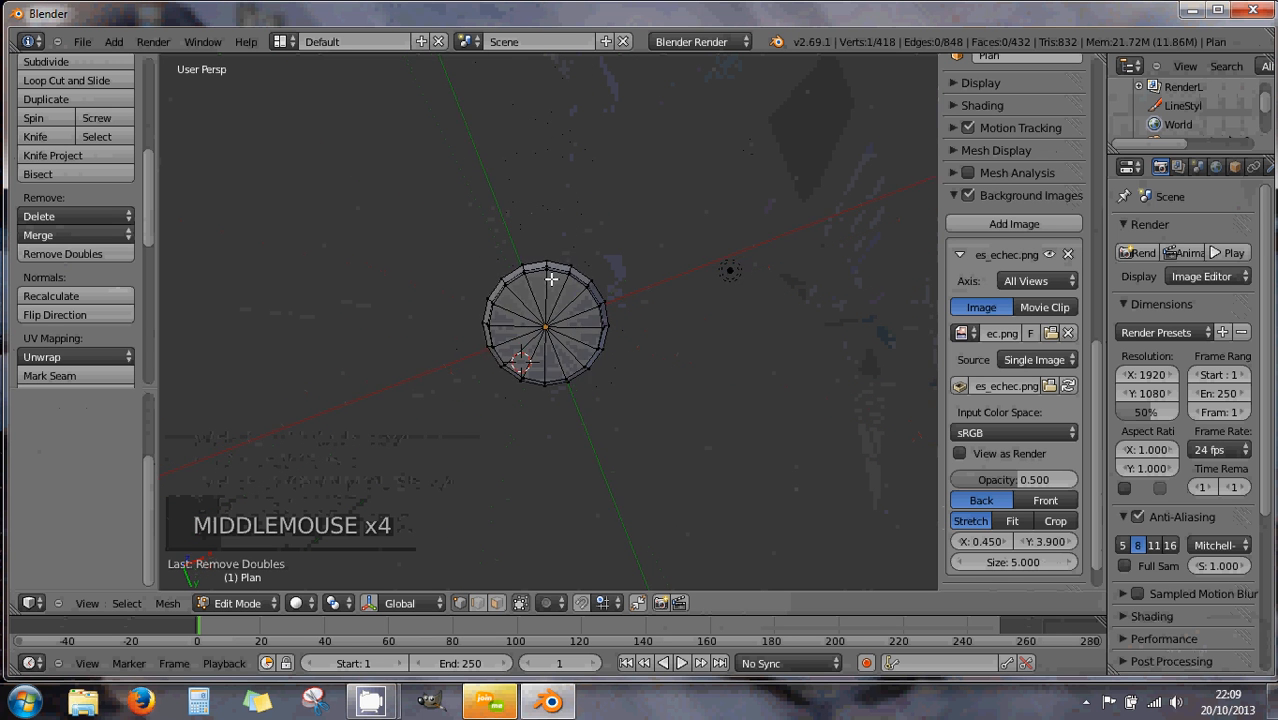
pyautogui.scroll(5, 555, 321)
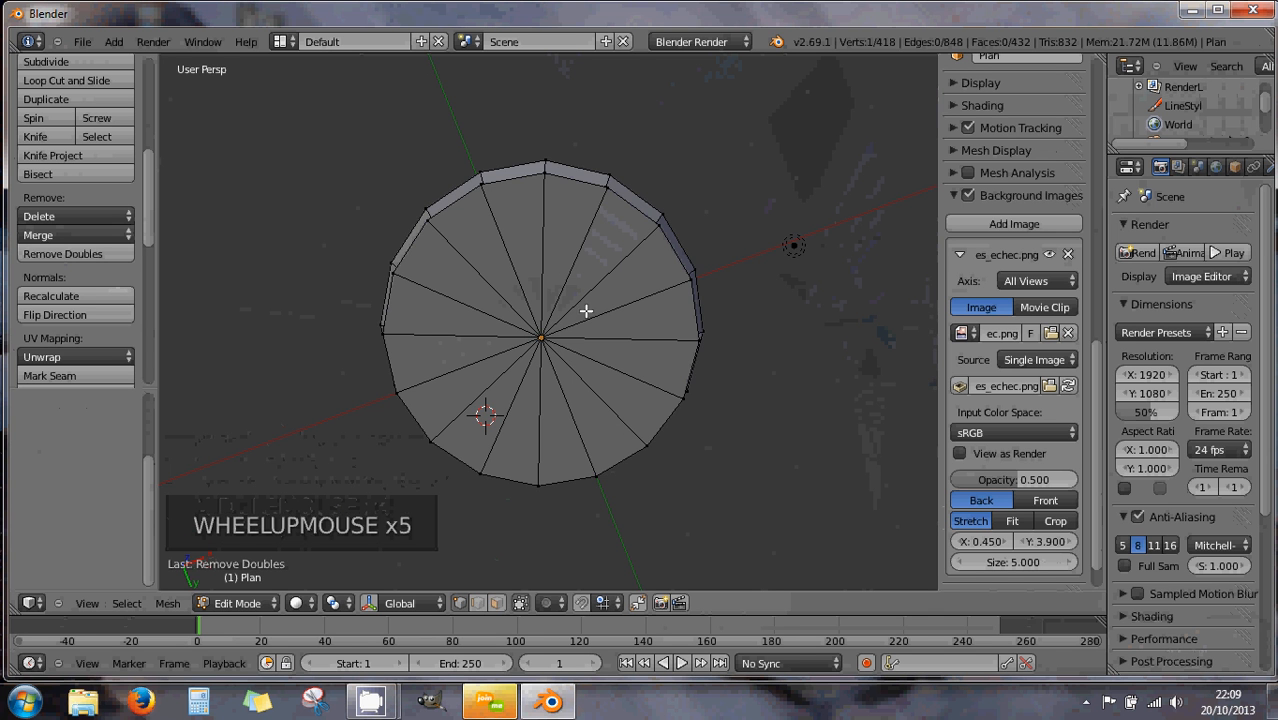
pyautogui.moveTo(585, 311); pyautogui.dragTo(546, 305, button='middle')
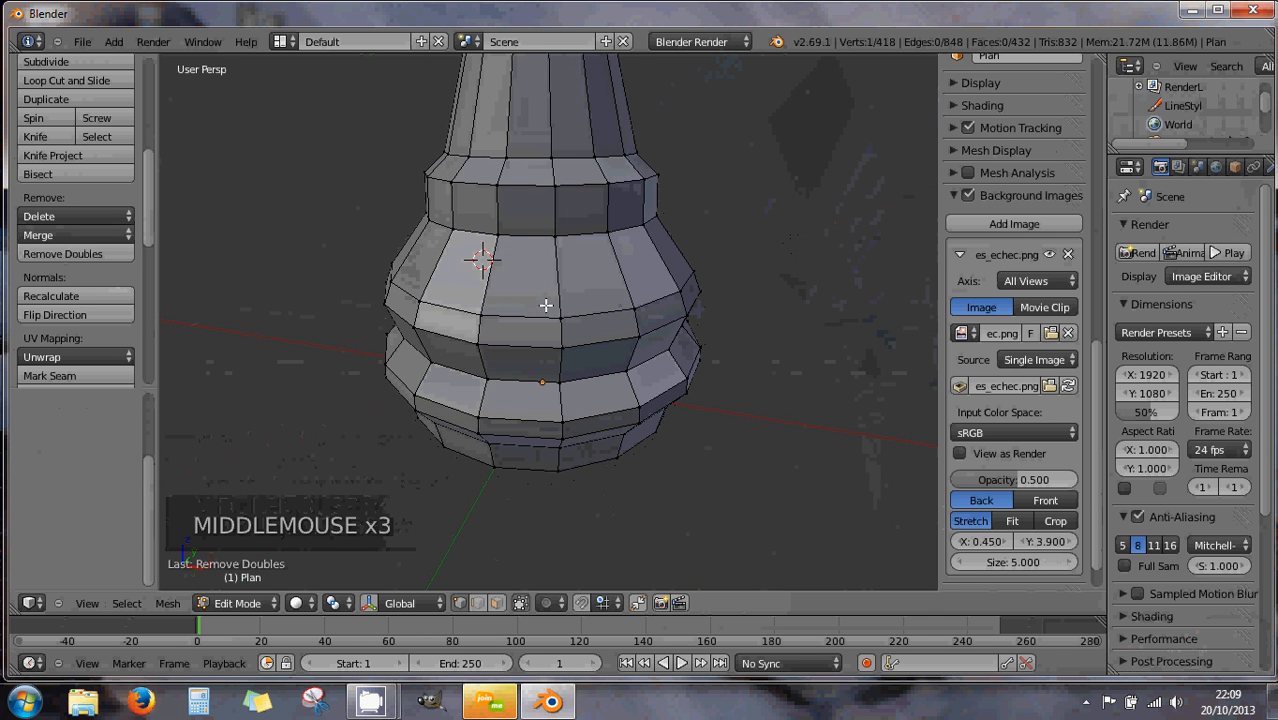
pyautogui.scroll(-4, 546, 305)
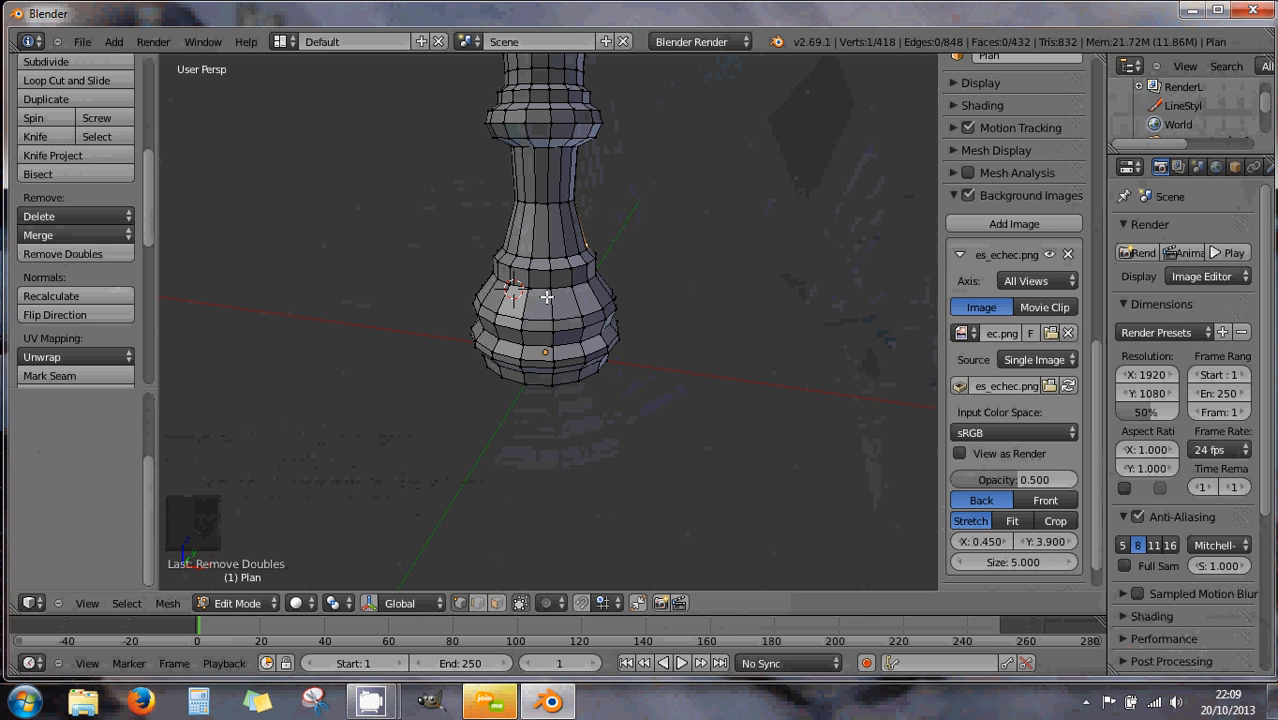
# Compare the whole bishop with the reference chess silhouettes in the front orthographic view
pyautogui.scroll(-4, 593, 220)
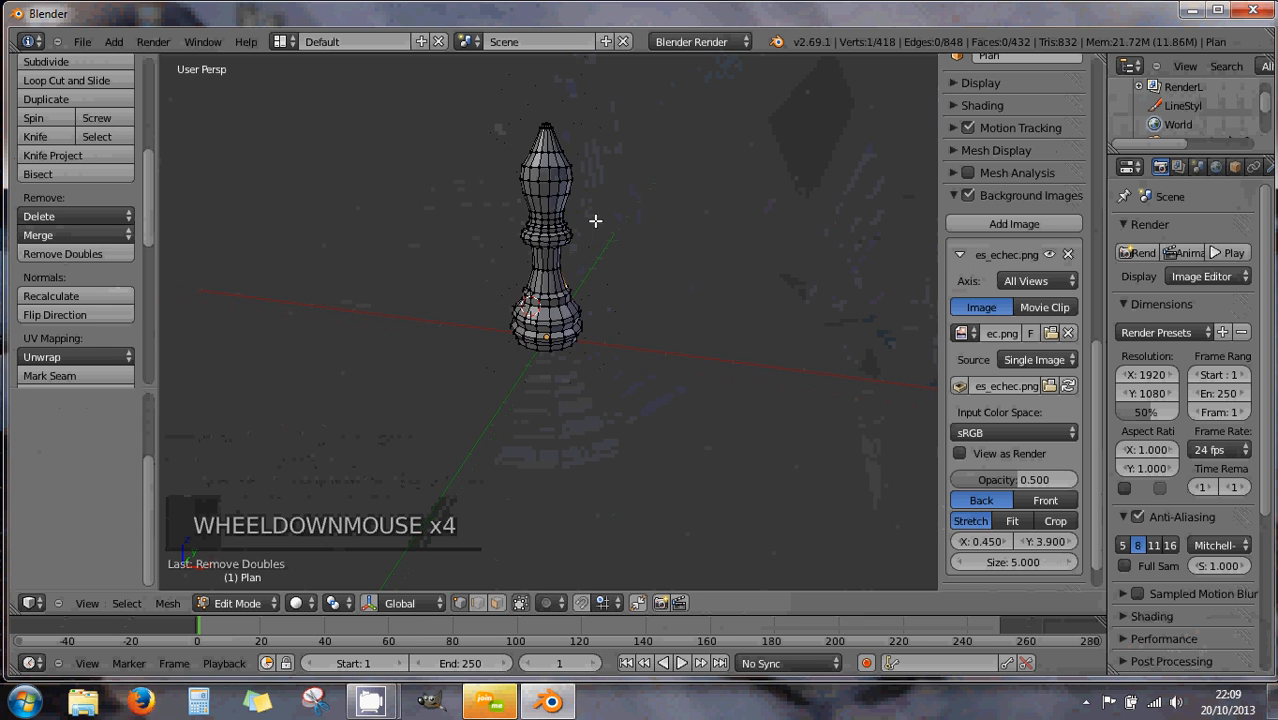
pyautogui.middleClick(603, 227)
pyautogui.moveTo(603, 227); pyautogui.dragTo(632, 237, button='middle')
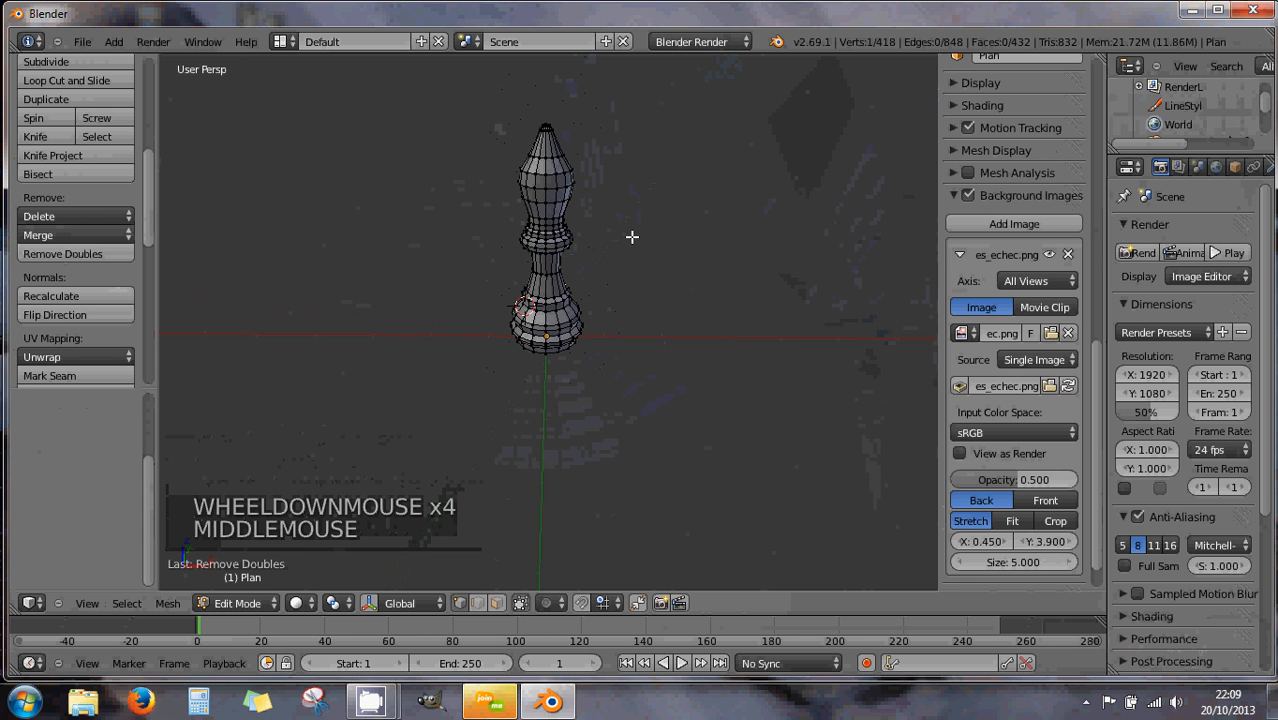
pyautogui.press('KP_1')
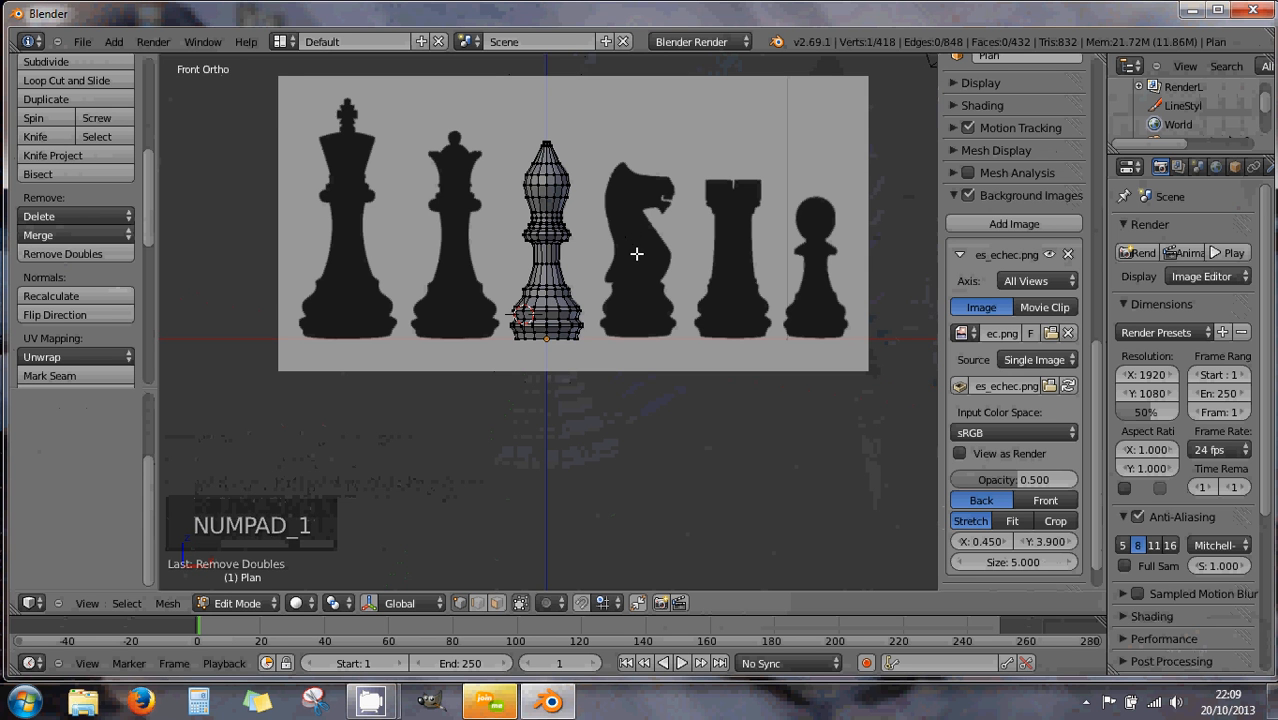
pyautogui.scroll(2, 634, 252)
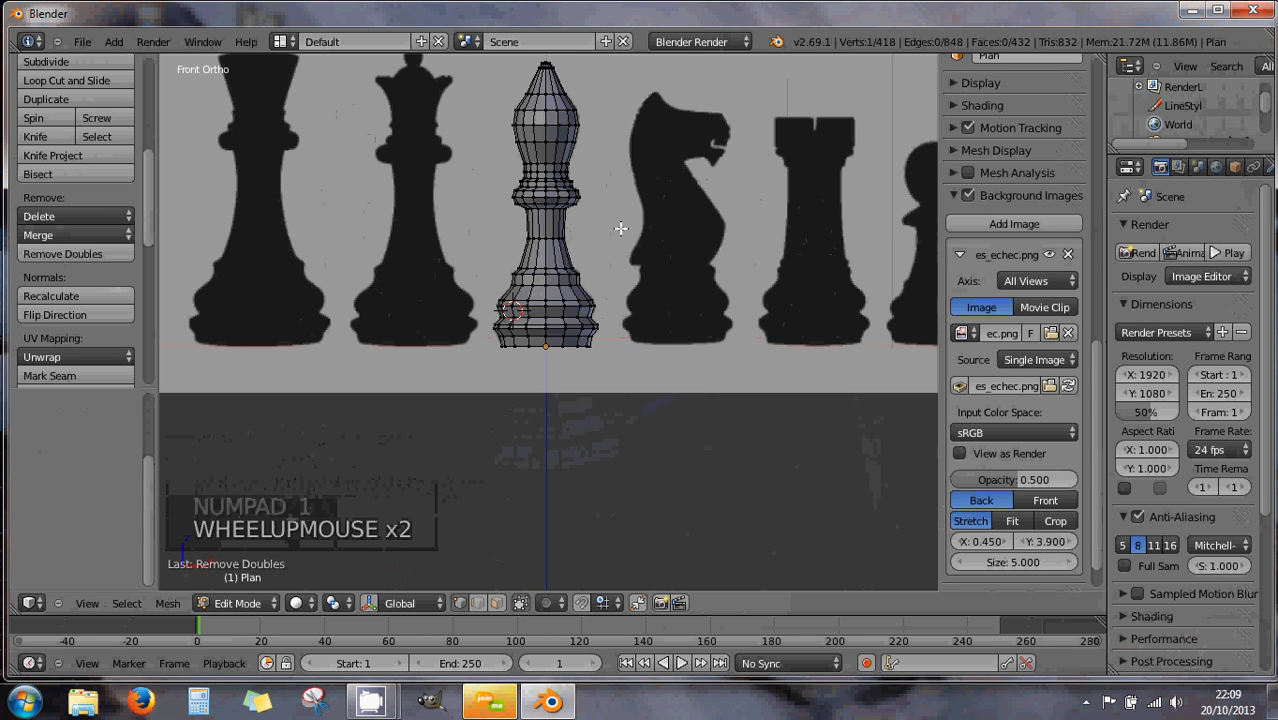
pyautogui.scroll(1, 620, 228)
pyautogui.scroll(-1, 620, 232)
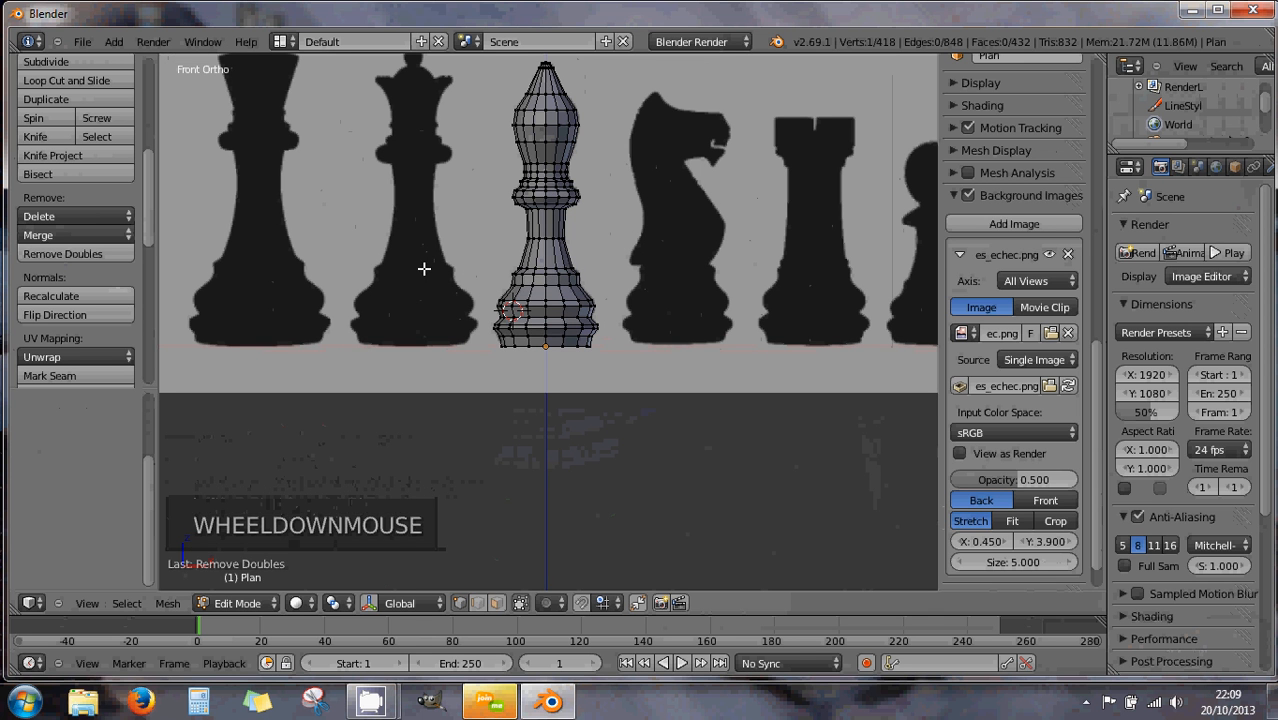
# Switch the bishop to Object Mode and apply smooth shading to it
pyautogui.click(248, 602)
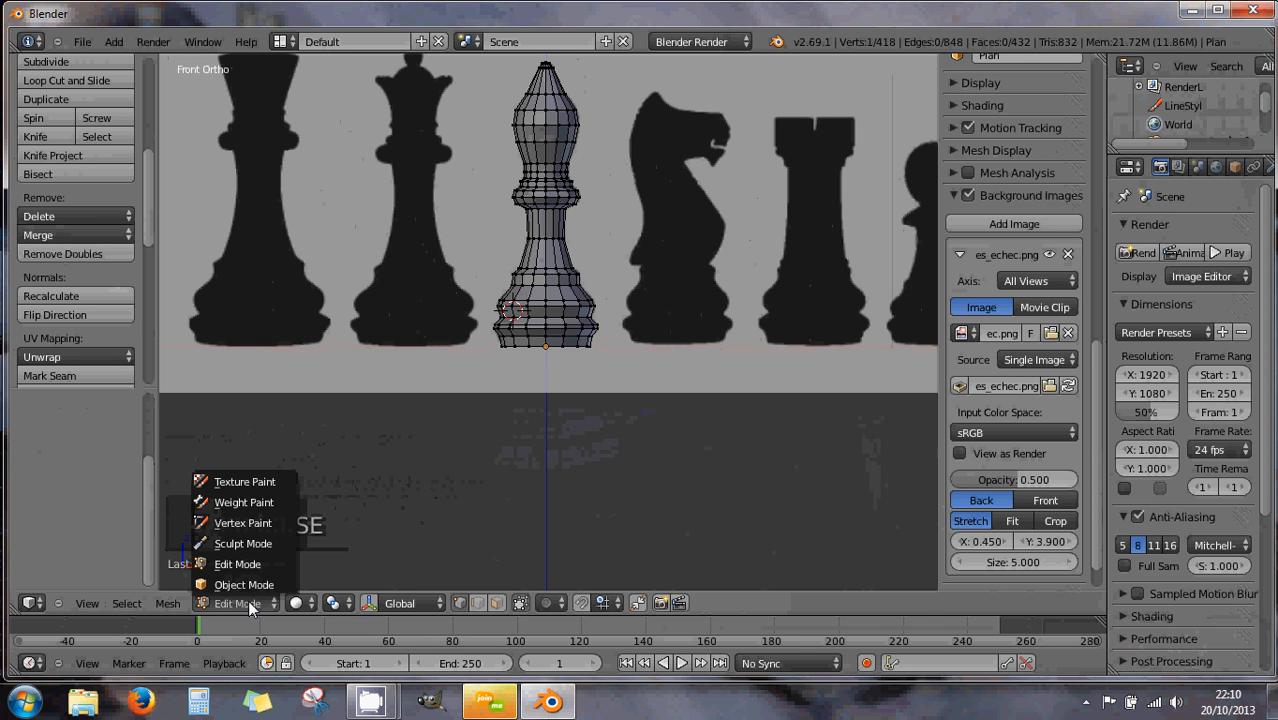
pyautogui.click(258, 585)
pyautogui.scroll(1, 595, 300)
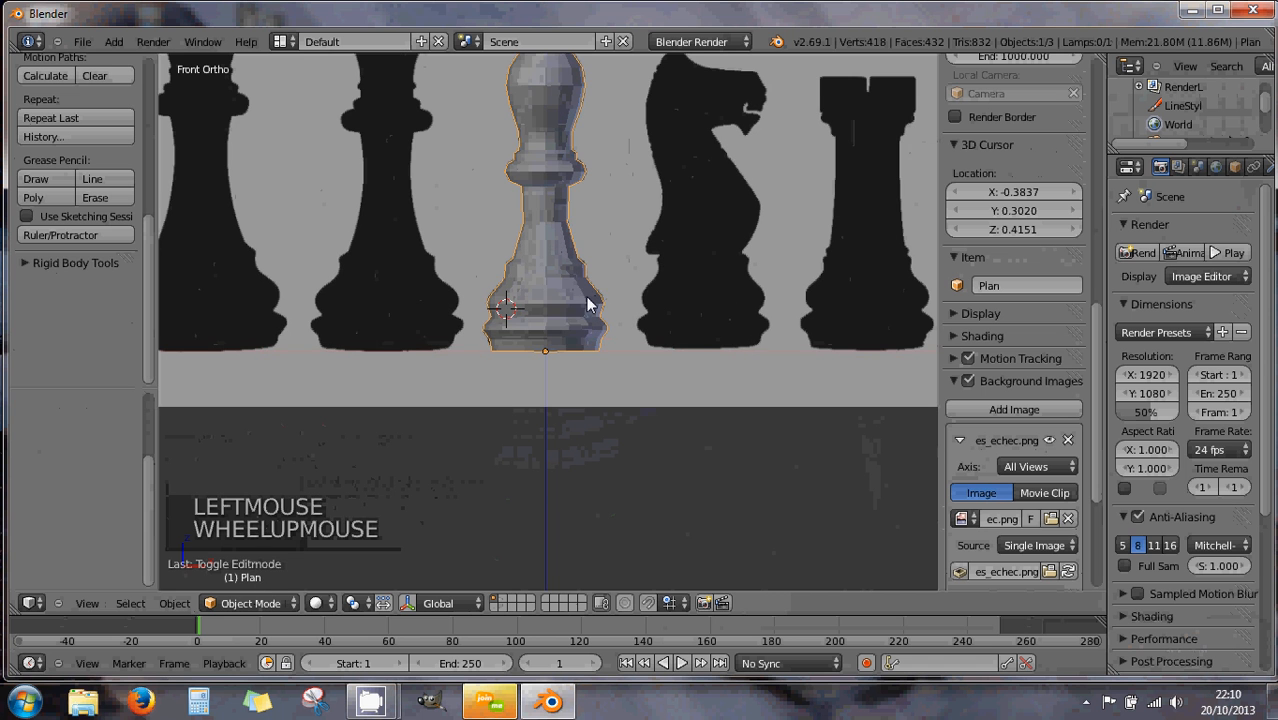
pyautogui.moveTo(146, 271); pyautogui.dragTo(147, 161)
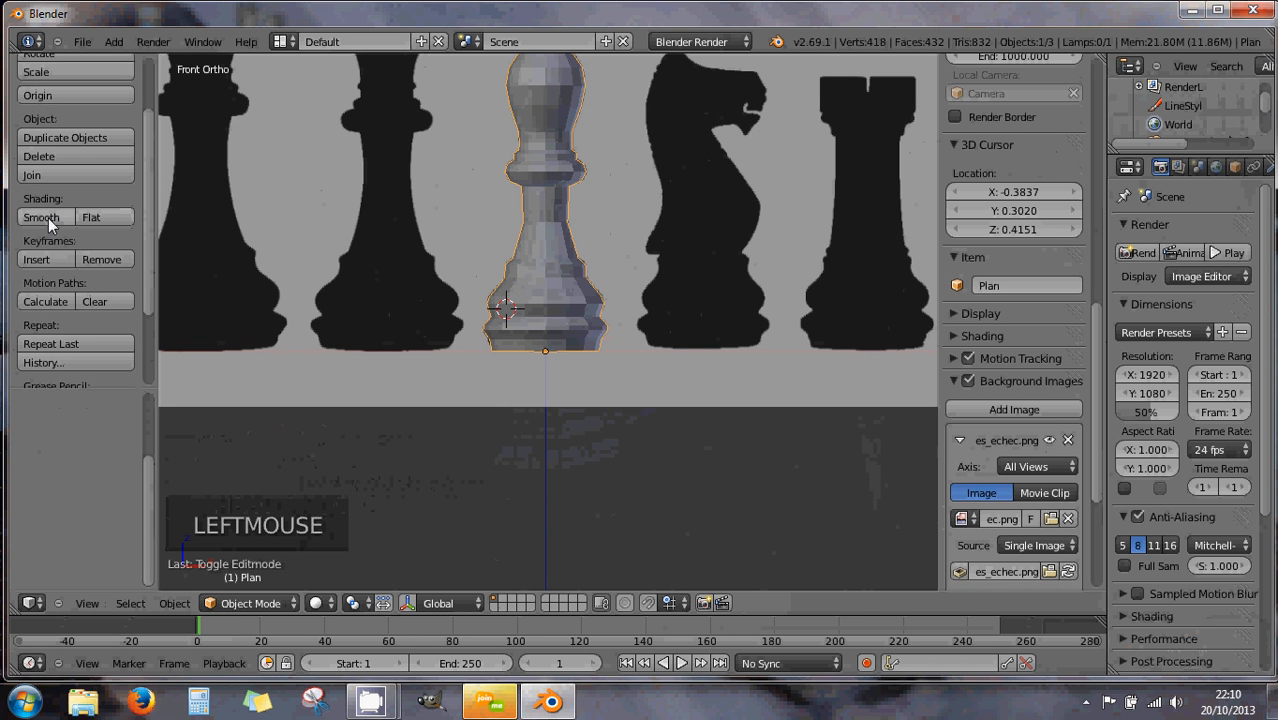
pyautogui.doubleClick(38, 216)
pyautogui.moveTo(494, 257); pyautogui.dragTo(597, 291, button='middle')
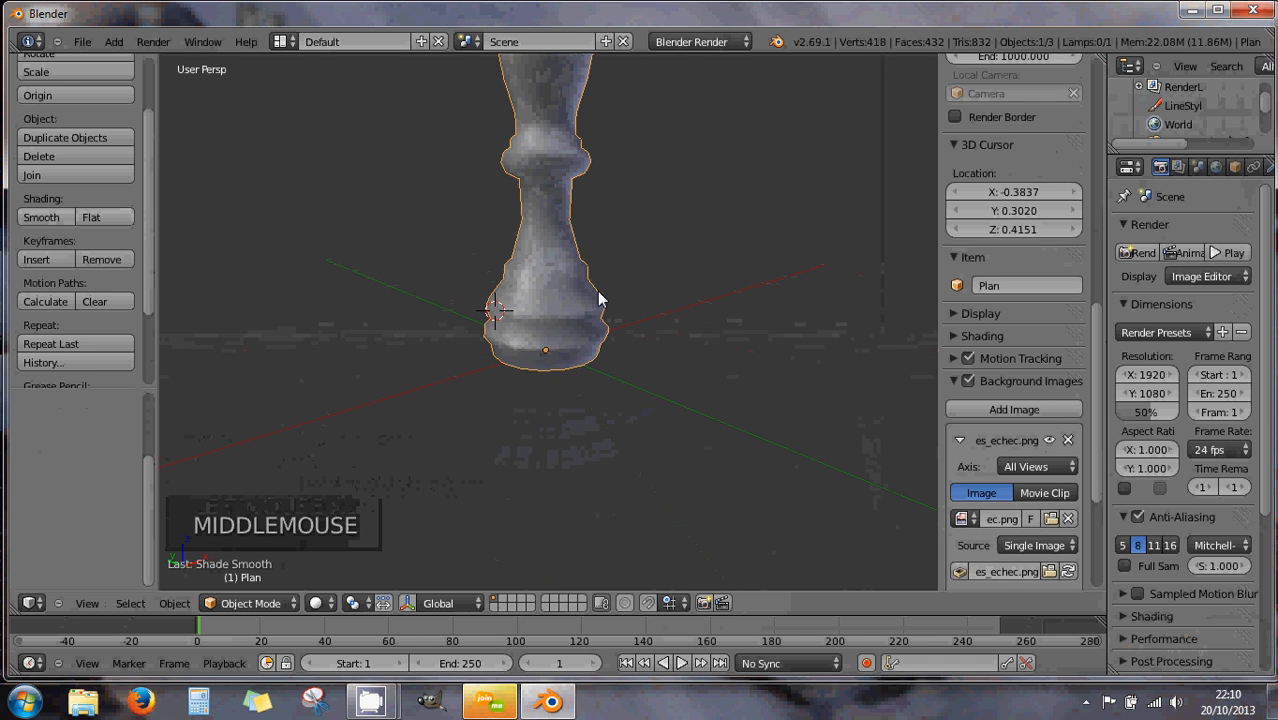
# Return the bishop to Edit Mode and select its entire mesh
pyautogui.click(260, 603)
pyautogui.click(262, 574)
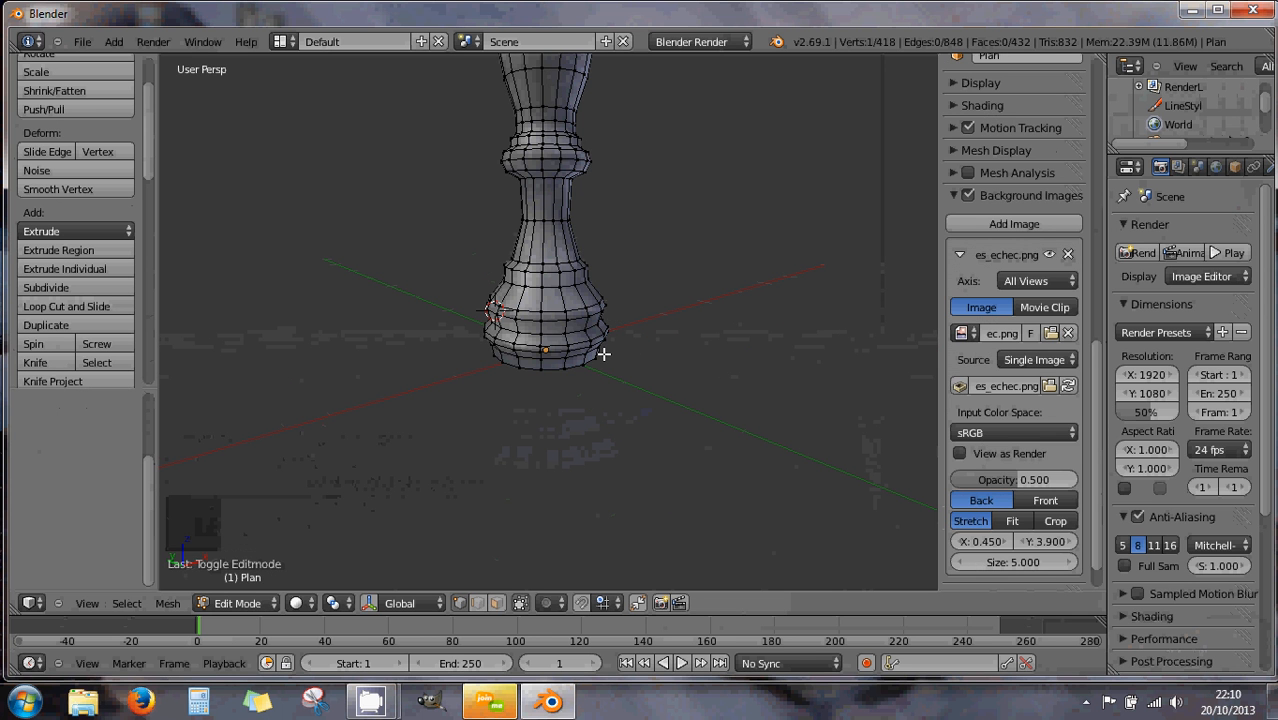
pyautogui.press('a')
pyautogui.press('a')
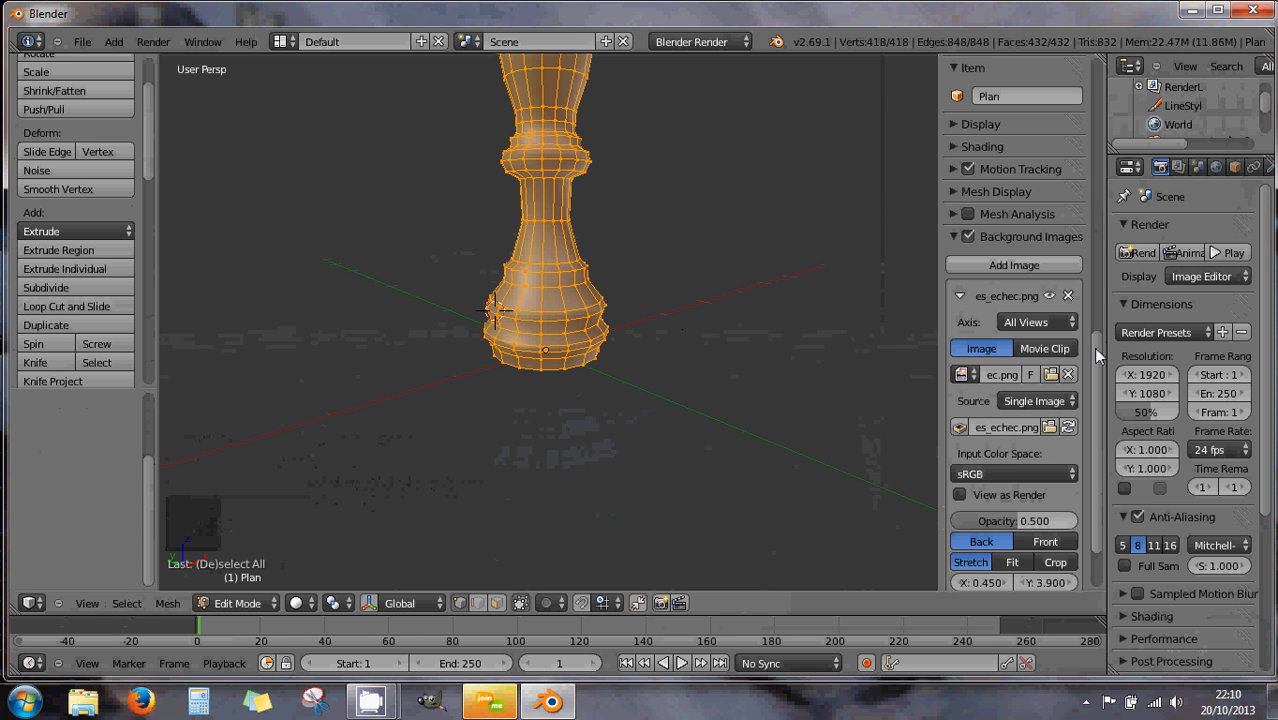
# Display the bishop's face normals in the mesh display settings and set their size to 0.20
pyautogui.moveTo(1097, 409)
pyautogui.mouseDown()
pyautogui.moveTo(1097, 446)
pyautogui.moveTo(1098, 389)
pyautogui.mouseUp()
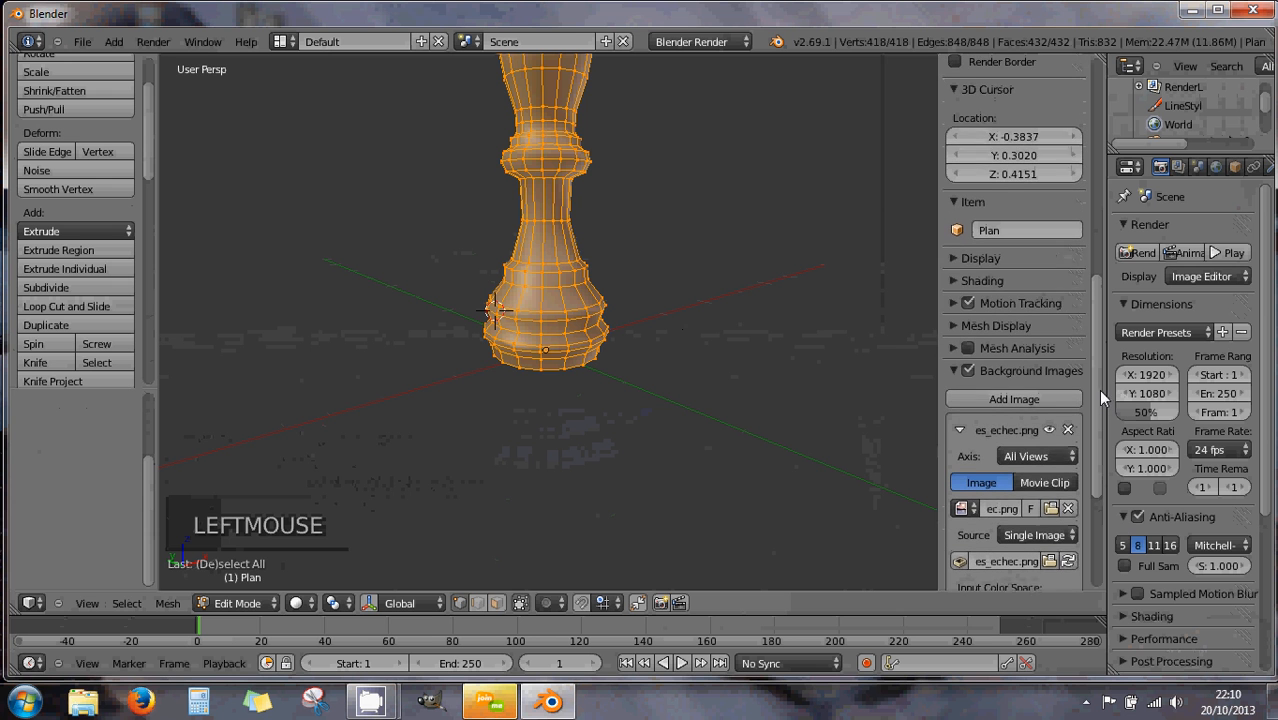
pyautogui.click(953, 263)
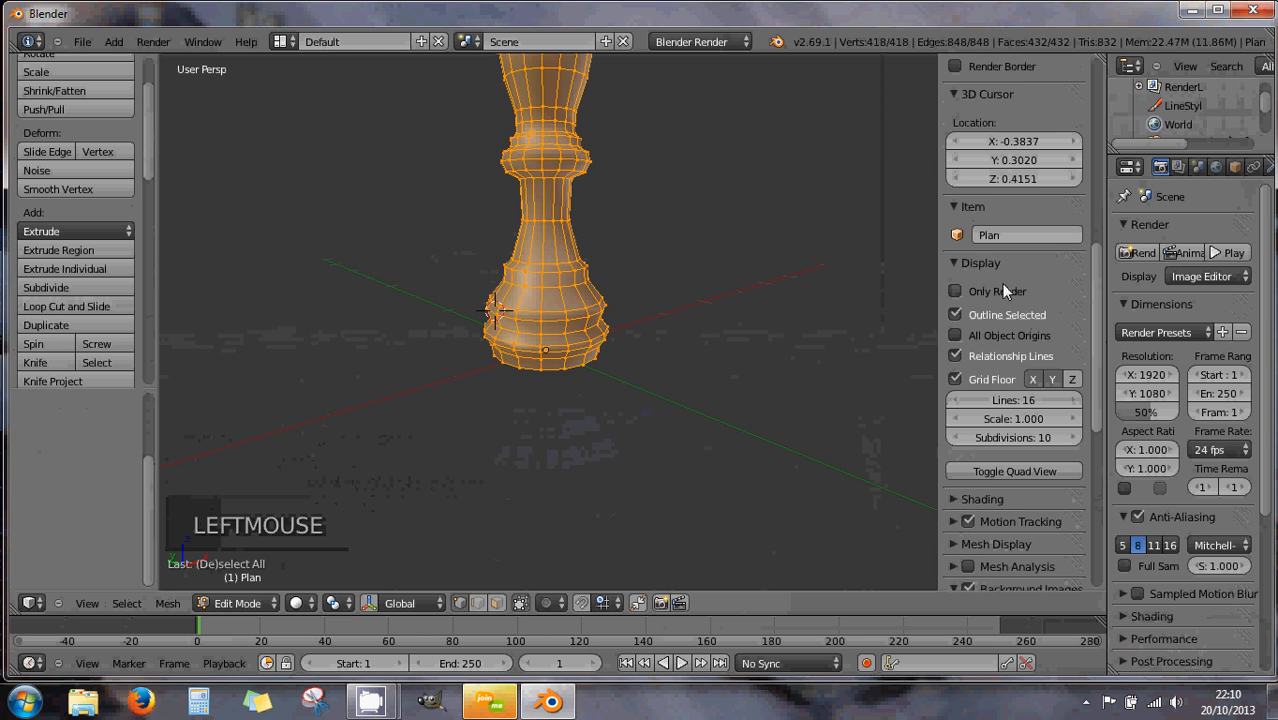
pyautogui.scroll(-7, 1003, 286)
pyautogui.scroll(-7, 1005, 288)
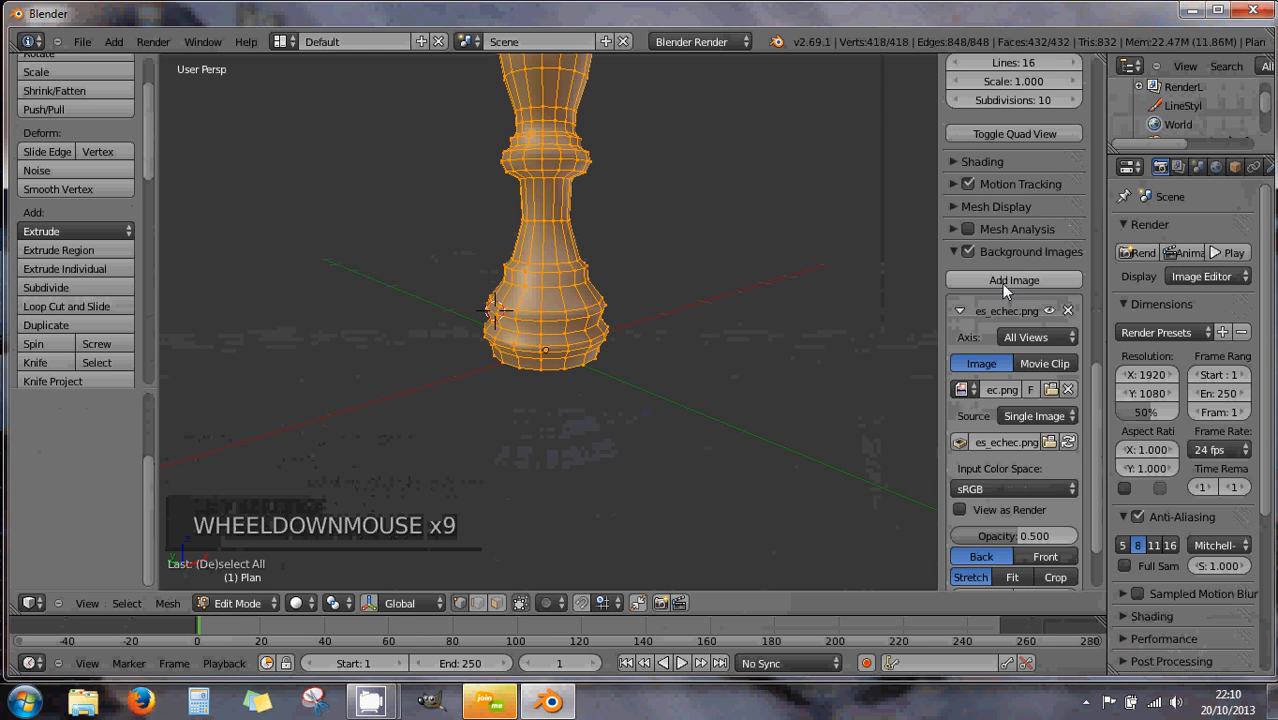
pyautogui.scroll(4, 1004, 288)
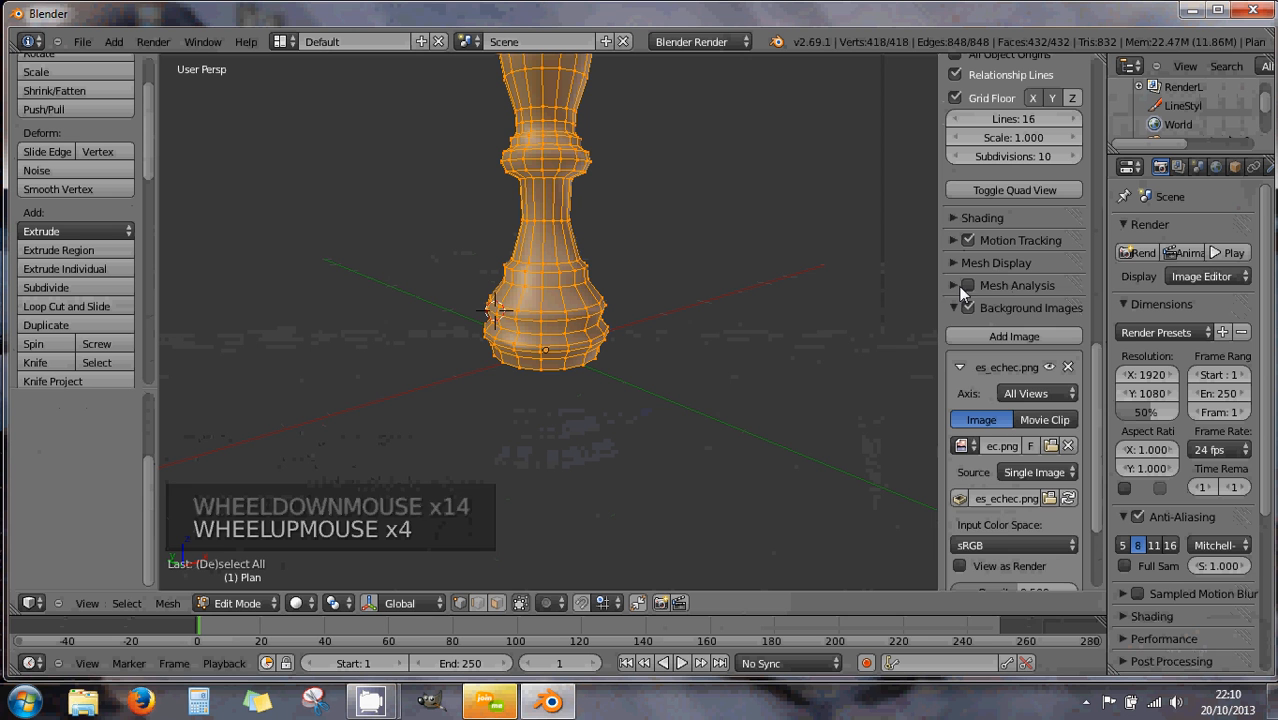
pyautogui.click(953, 262)
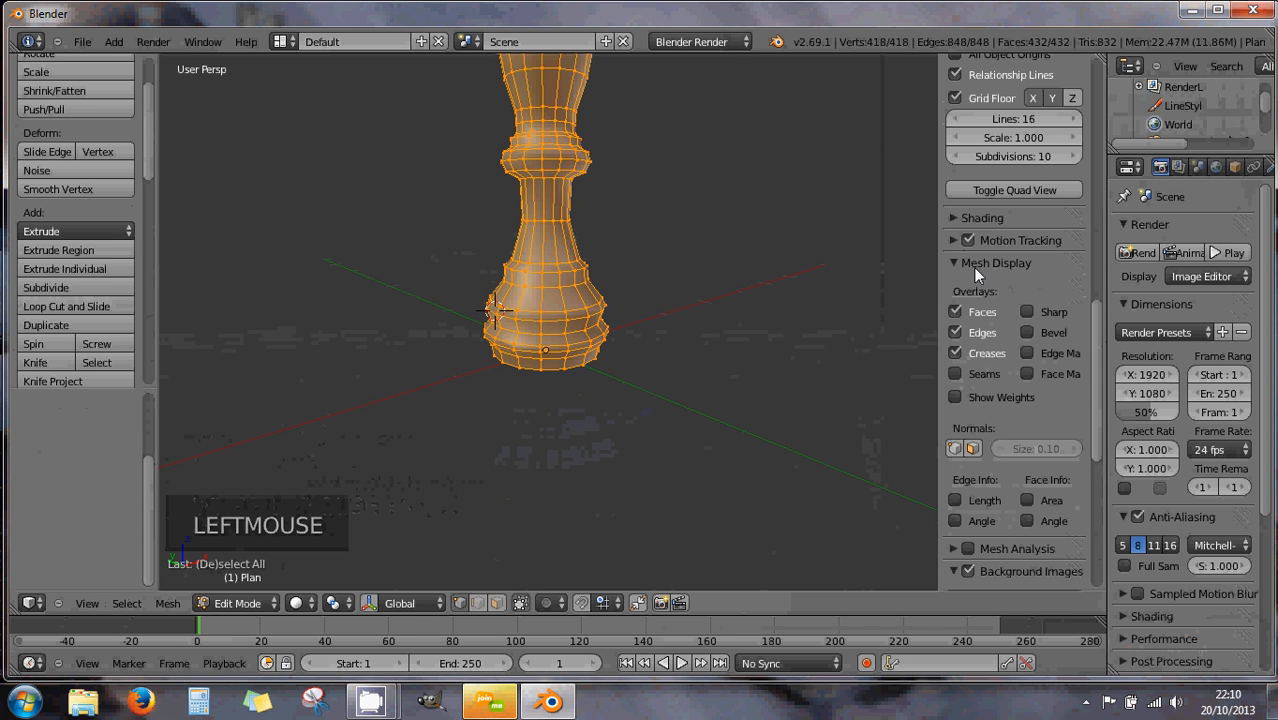
pyautogui.click(974, 451)
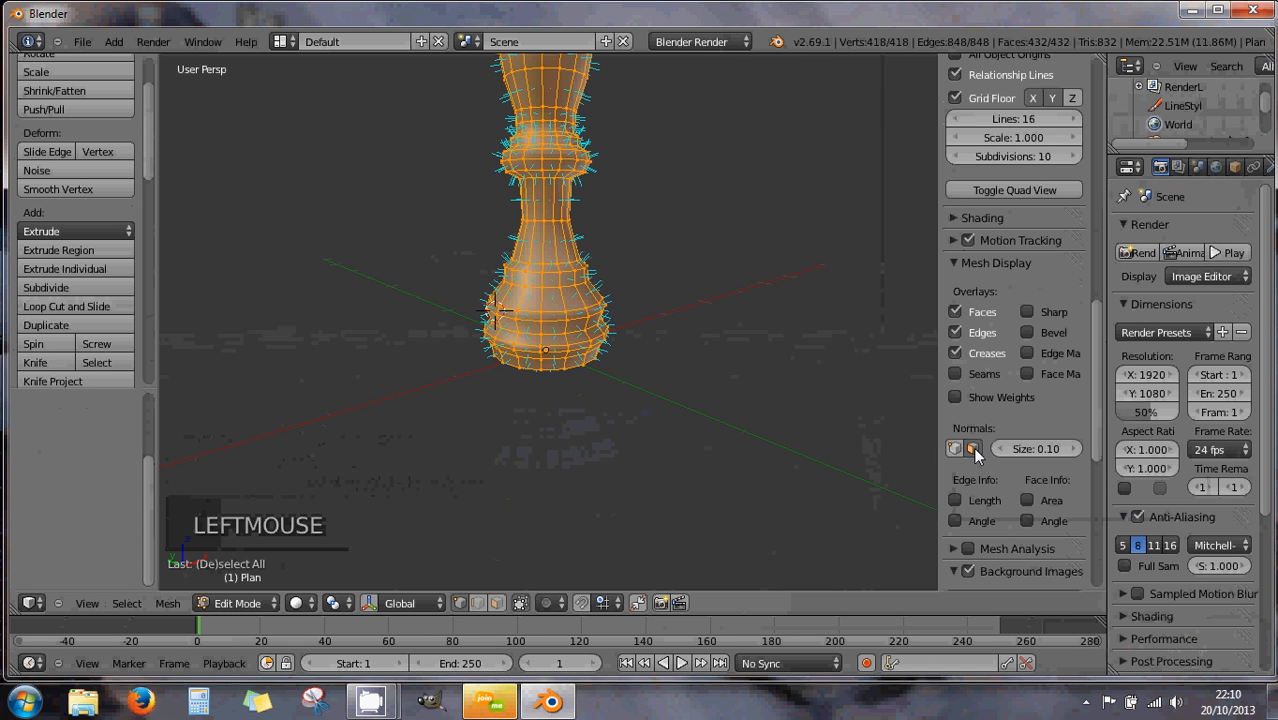
pyautogui.click(1068, 451)
pyautogui.moveTo(1069, 449); pyautogui.dragTo(1070, 450)
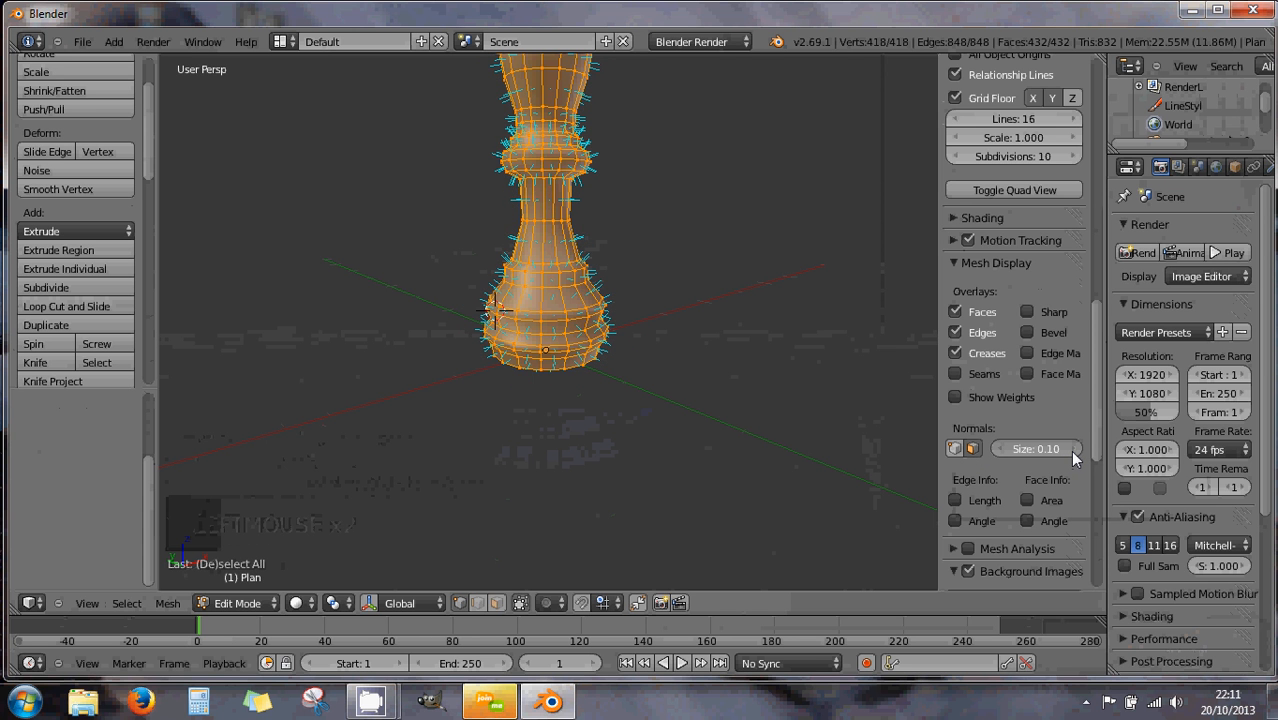
pyautogui.click(1072, 451)
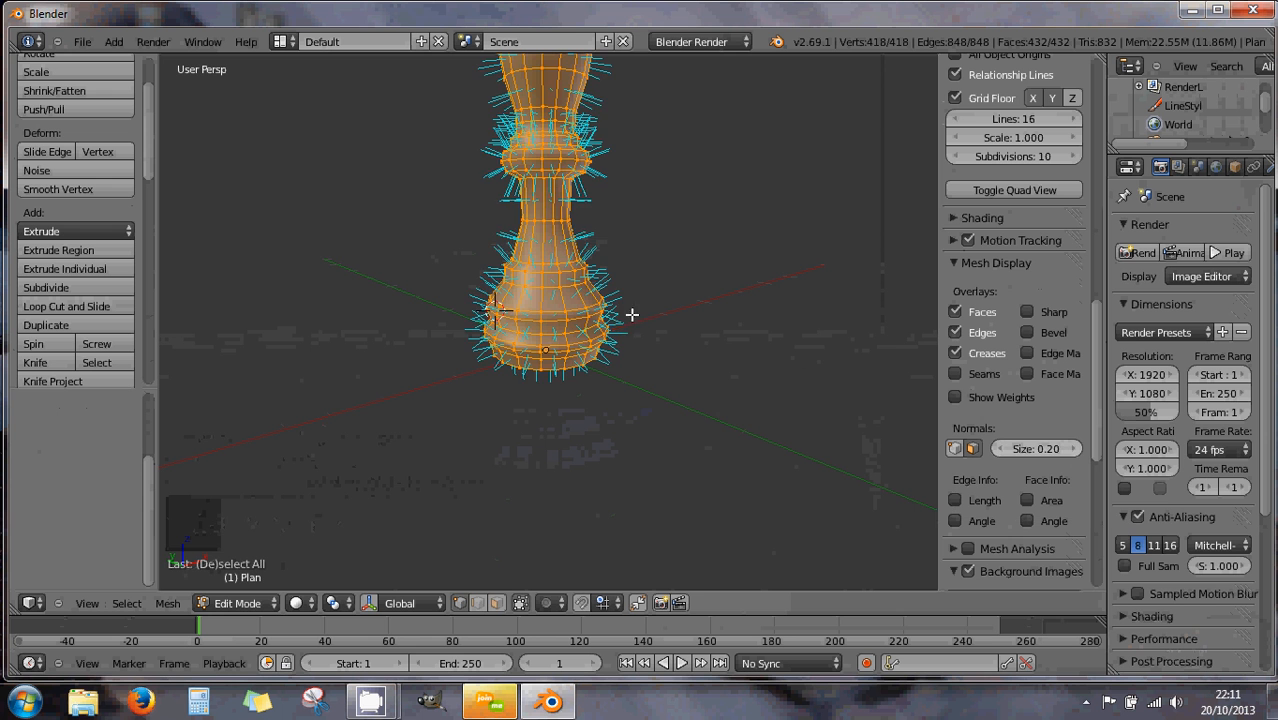
# Switch to face selection and make the normals of all the bishop's faces consistent
pyautogui.scroll(4, 607, 297)
pyautogui.moveTo(607, 297); pyautogui.dragTo(688, 344, button='middle')
pyautogui.moveTo(551, 208); pyautogui.dragTo(632, 230, button='middle')
pyautogui.scroll(-2, 568, 190)
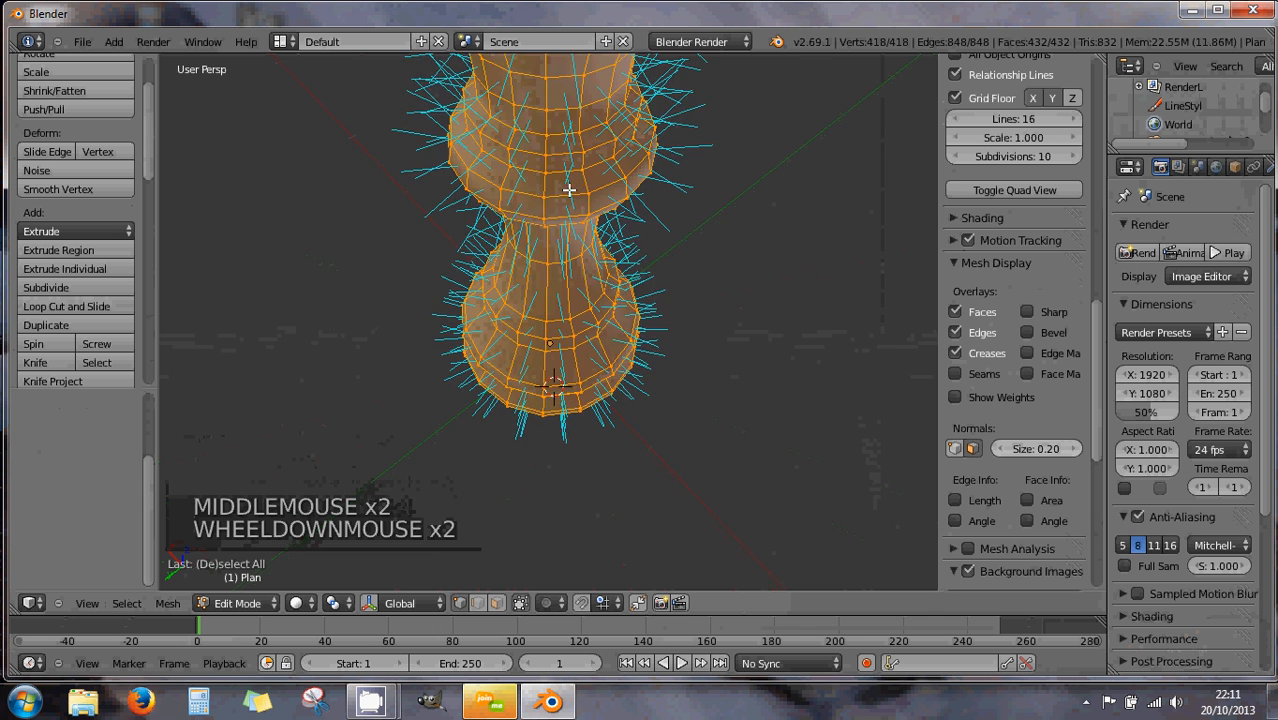
pyautogui.moveTo(568, 190); pyautogui.dragTo(640, 160, button='middle')
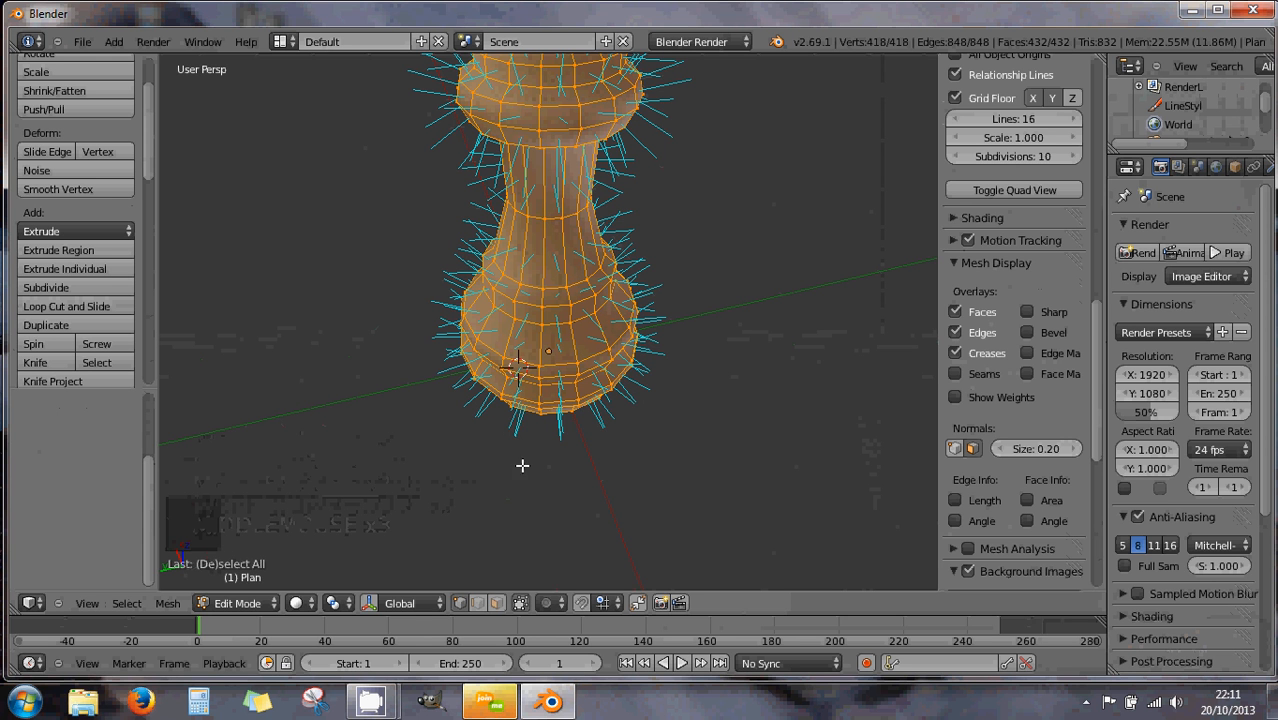
pyautogui.click(497, 605)
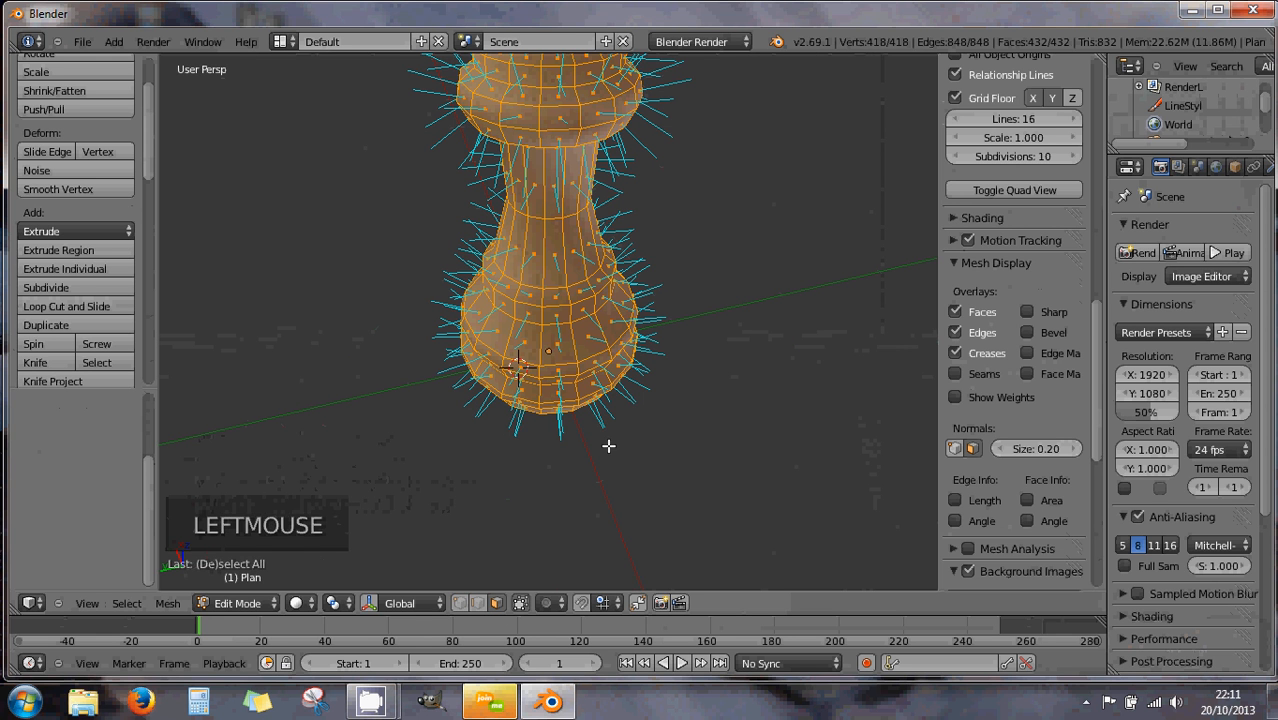
pyautogui.hotkey('ctrl', 'n')
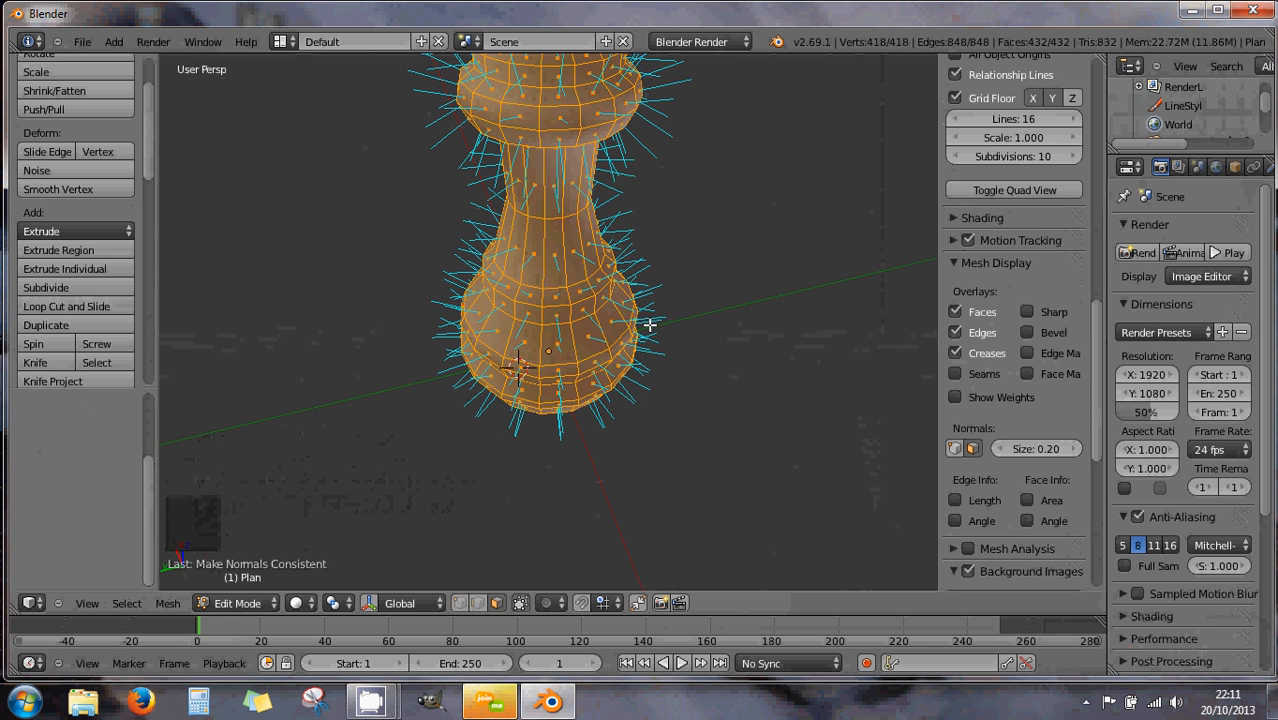
pyautogui.moveTo(662, 331); pyautogui.dragTo(590, 242, button='middle')
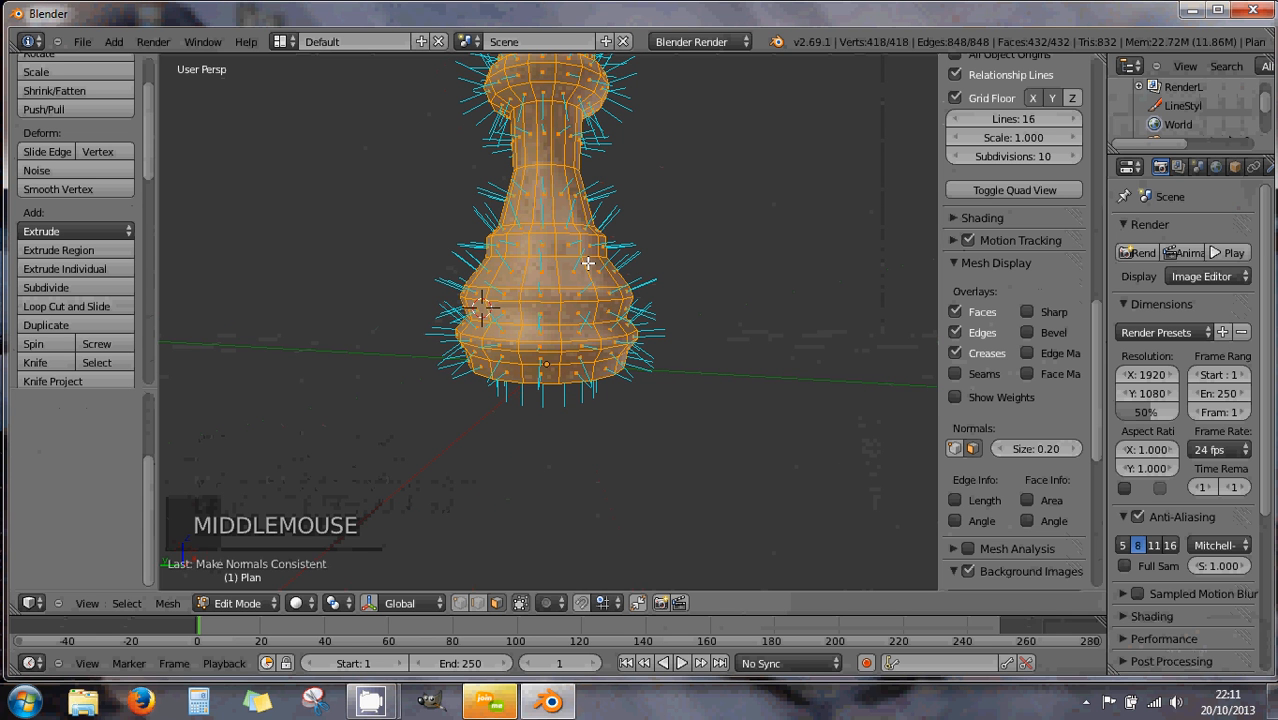
pyautogui.scroll(-4, 588, 263)
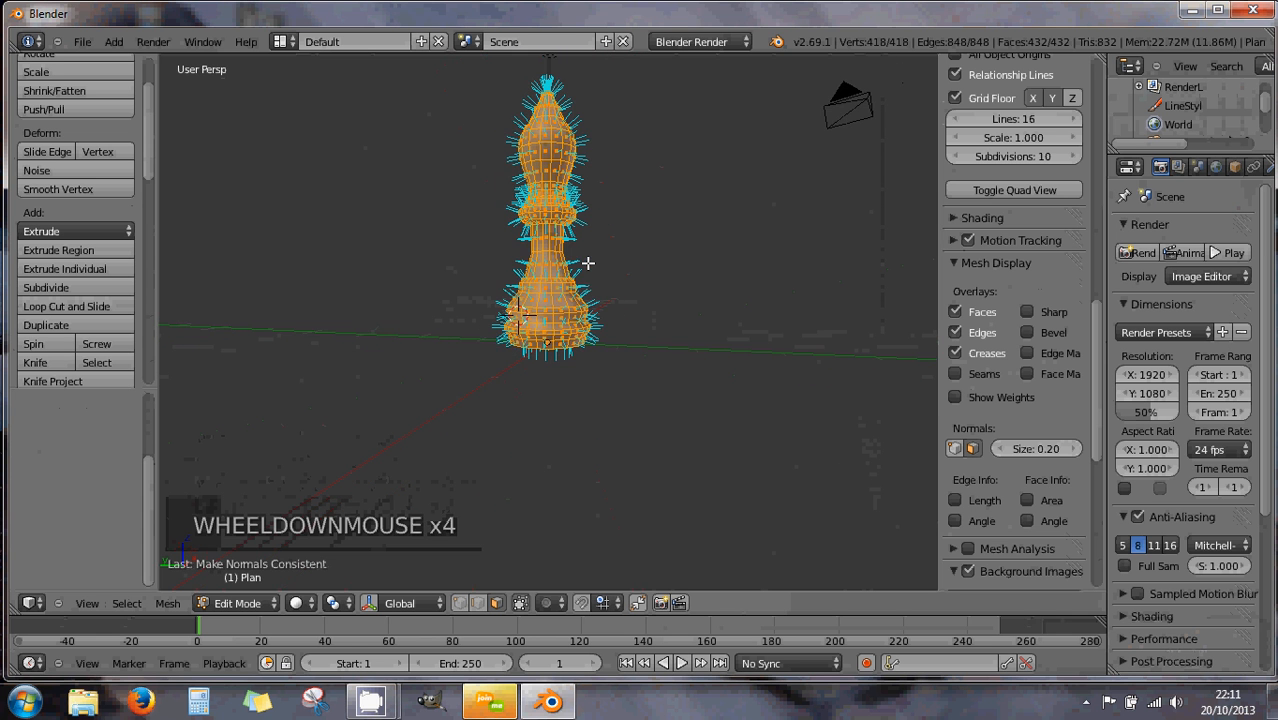
pyautogui.moveTo(586, 262); pyautogui.dragTo(574, 298, button='middle')
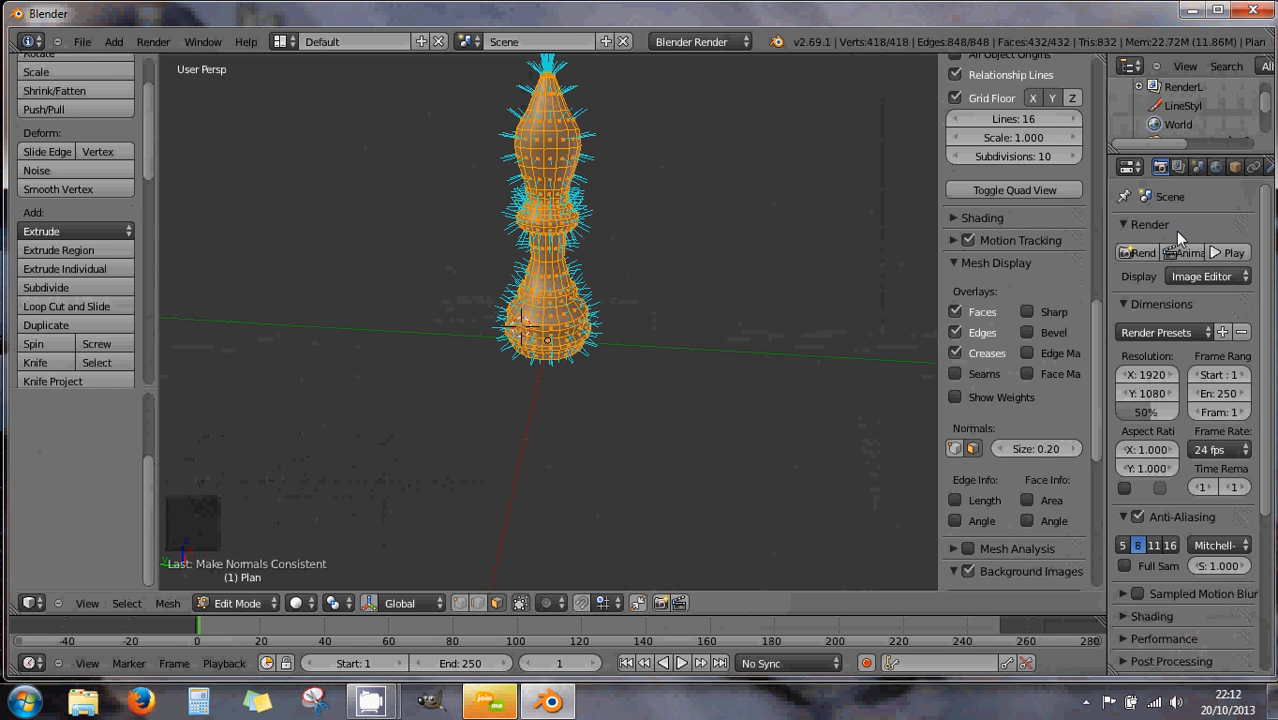
# Widen the properties editor and add a new material to the bishop
pyautogui.moveTo(1104, 228); pyautogui.dragTo(937, 232)
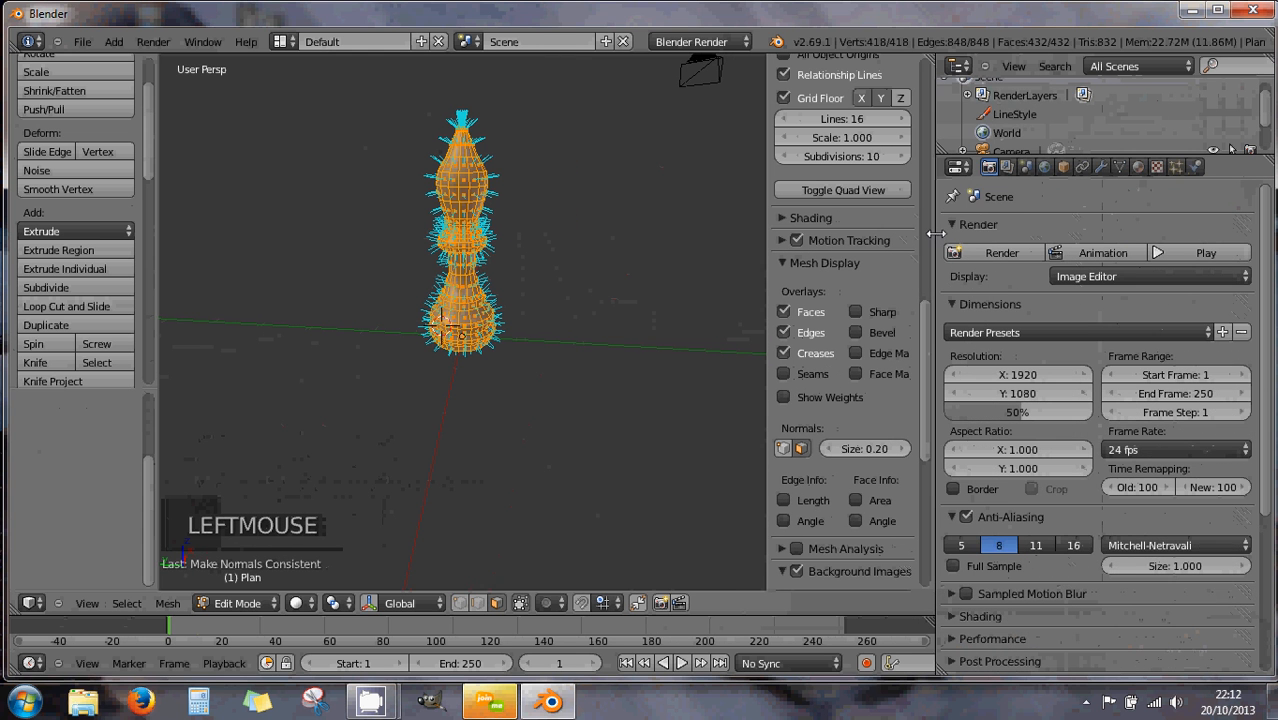
pyautogui.click(1136, 166)
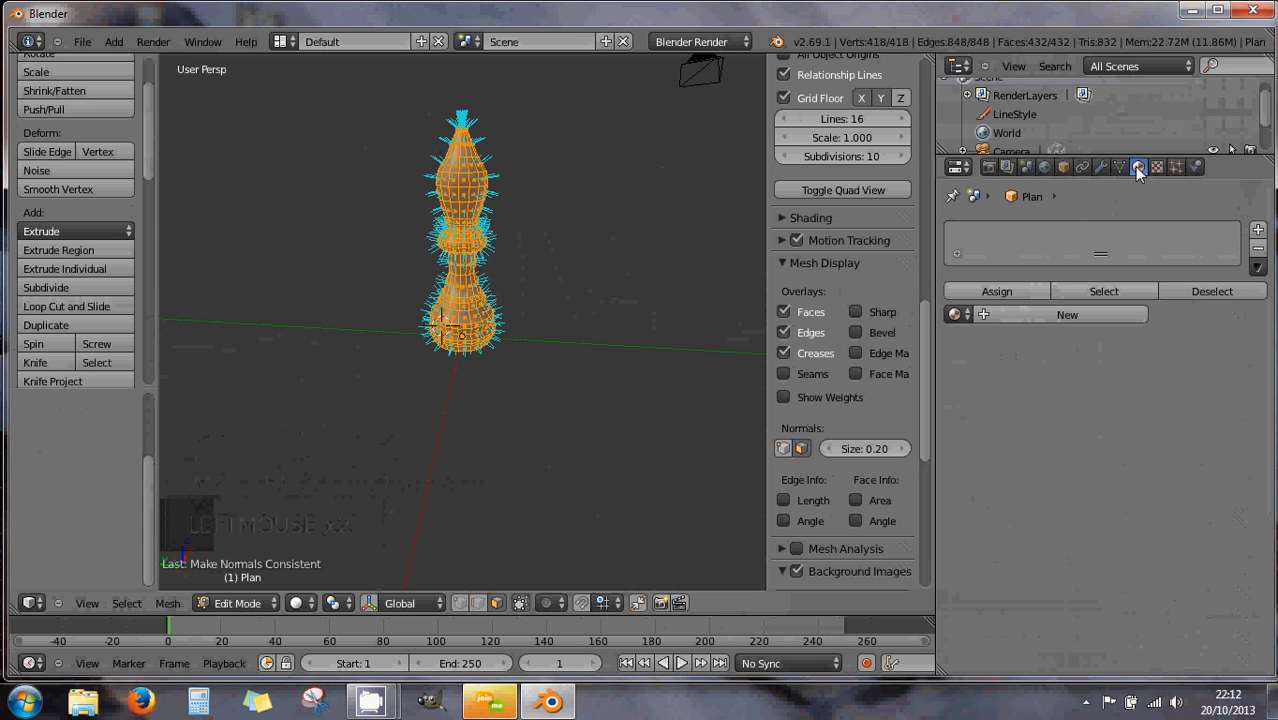
pyautogui.click(1134, 166)
pyautogui.click(1029, 316)
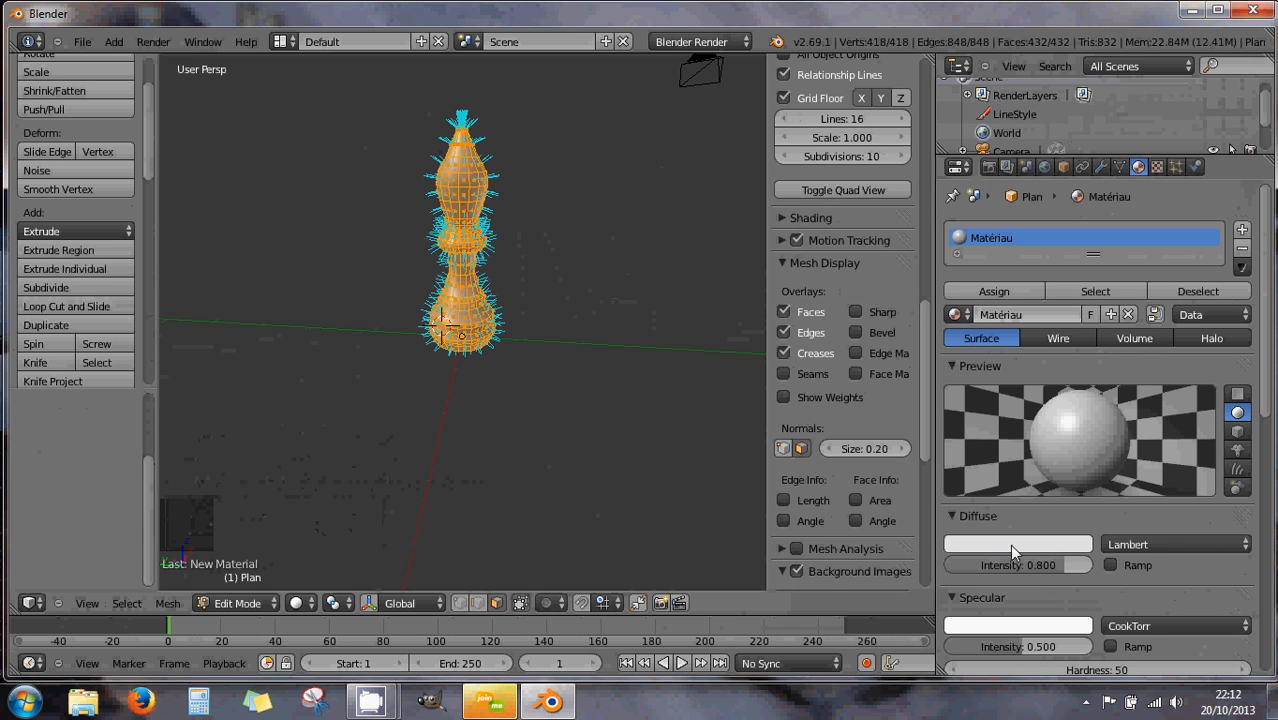
# Set the material's diffuse intensity to 1.000 and its diffuse color to bright magenta pink
pyautogui.moveTo(990, 568); pyautogui.dragTo(1028, 566)
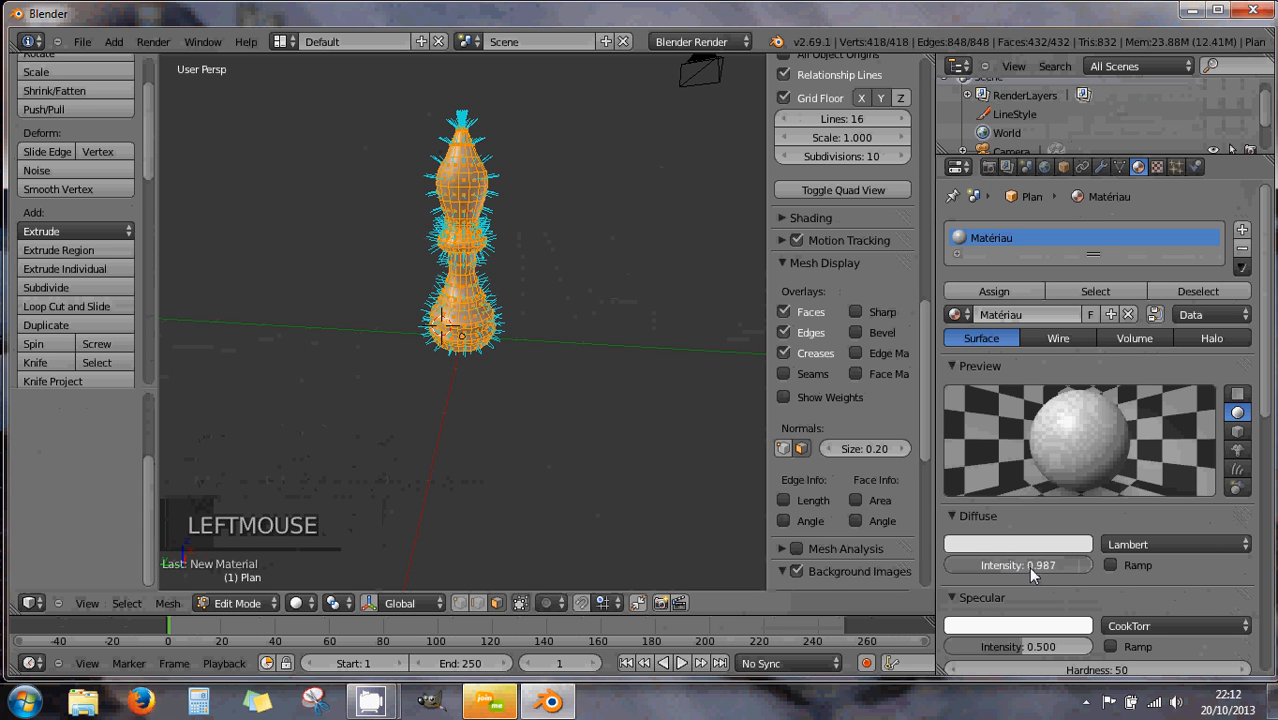
pyautogui.click(1066, 546)
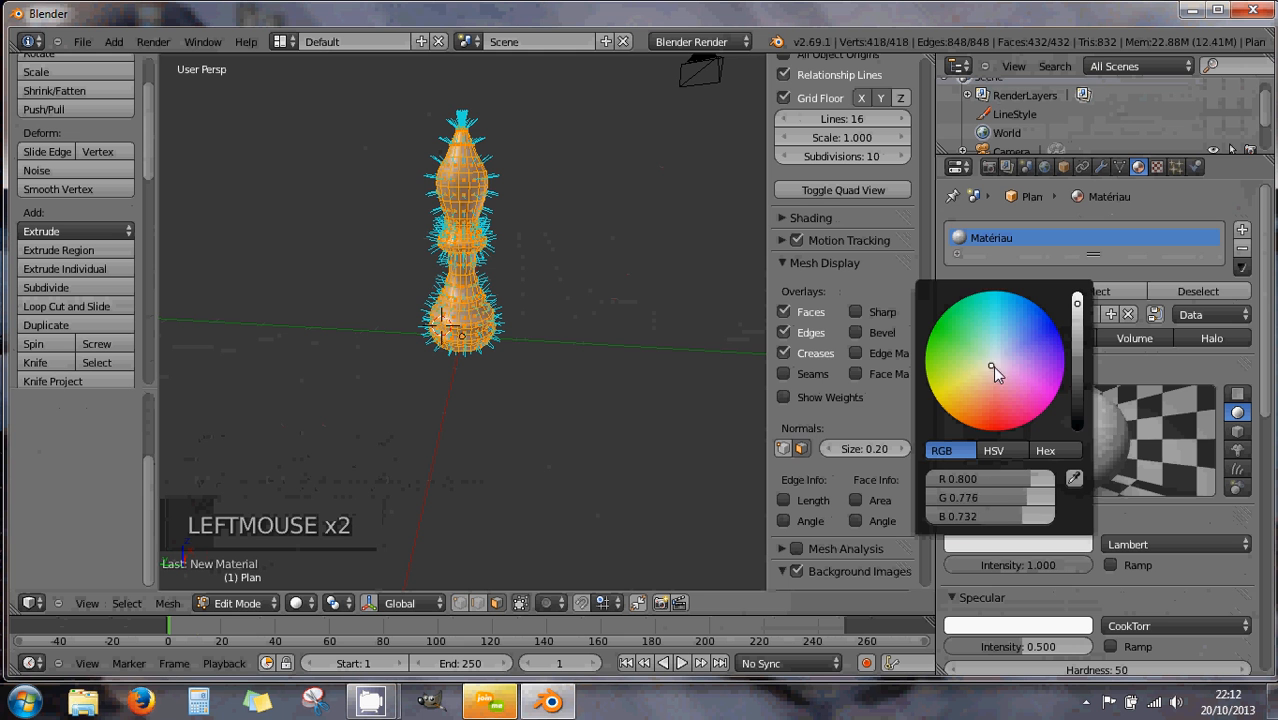
pyautogui.moveTo(992, 366); pyautogui.dragTo(1037, 417)
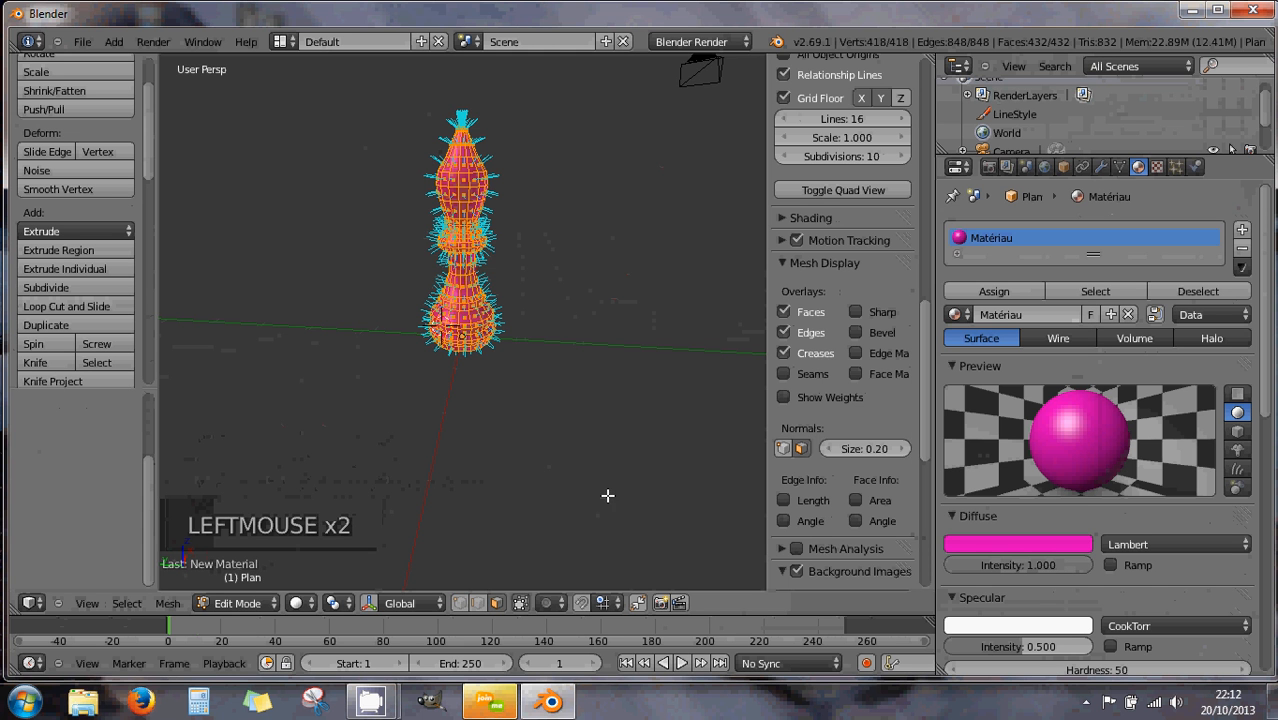
# Hide the face normals and return the bishop to Object Mode to inspect its smooth surface
pyautogui.click(801, 450)
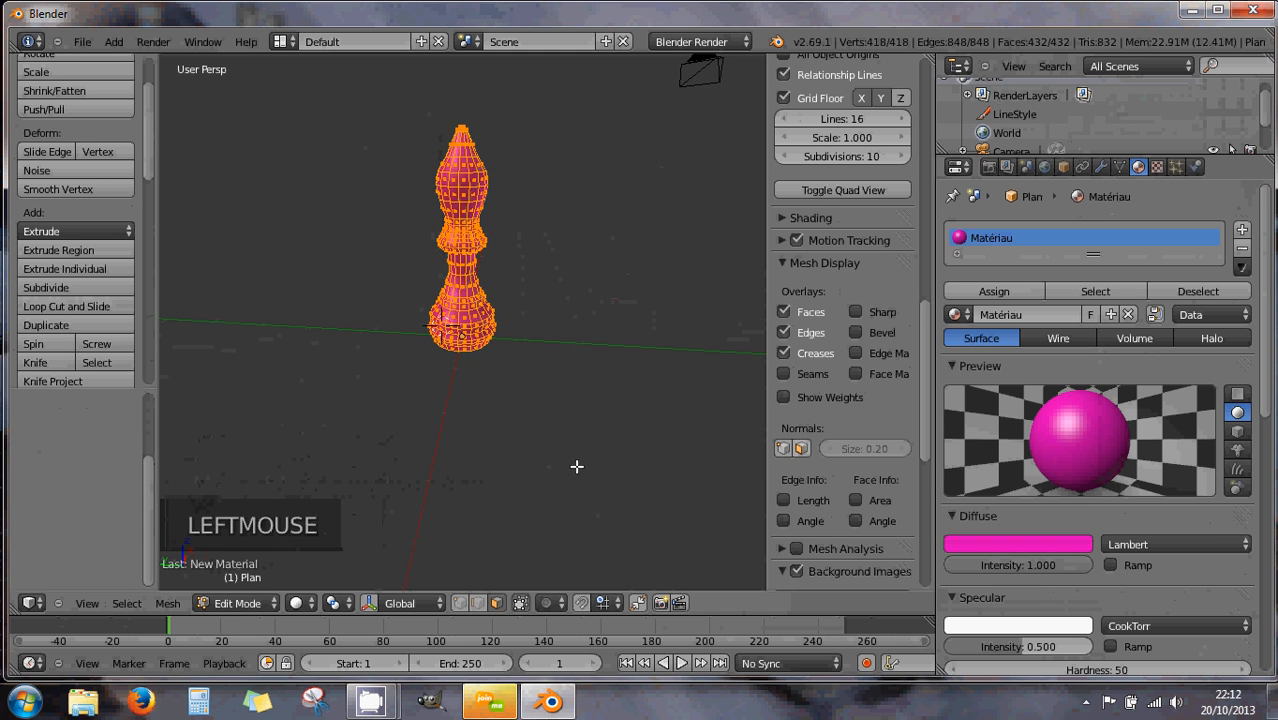
pyautogui.click(237, 603)
pyautogui.click(234, 585)
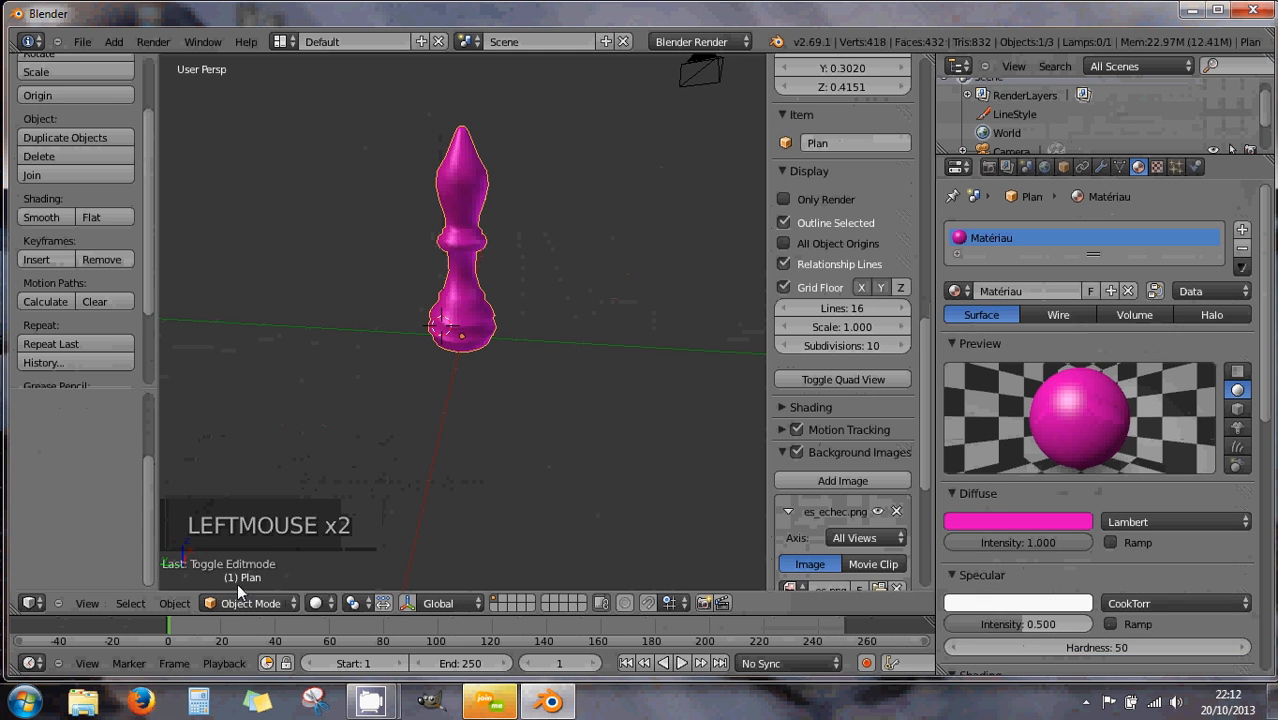
pyautogui.moveTo(428, 335); pyautogui.dragTo(454, 325, button='middle')
pyautogui.scroll(4, 455, 314)
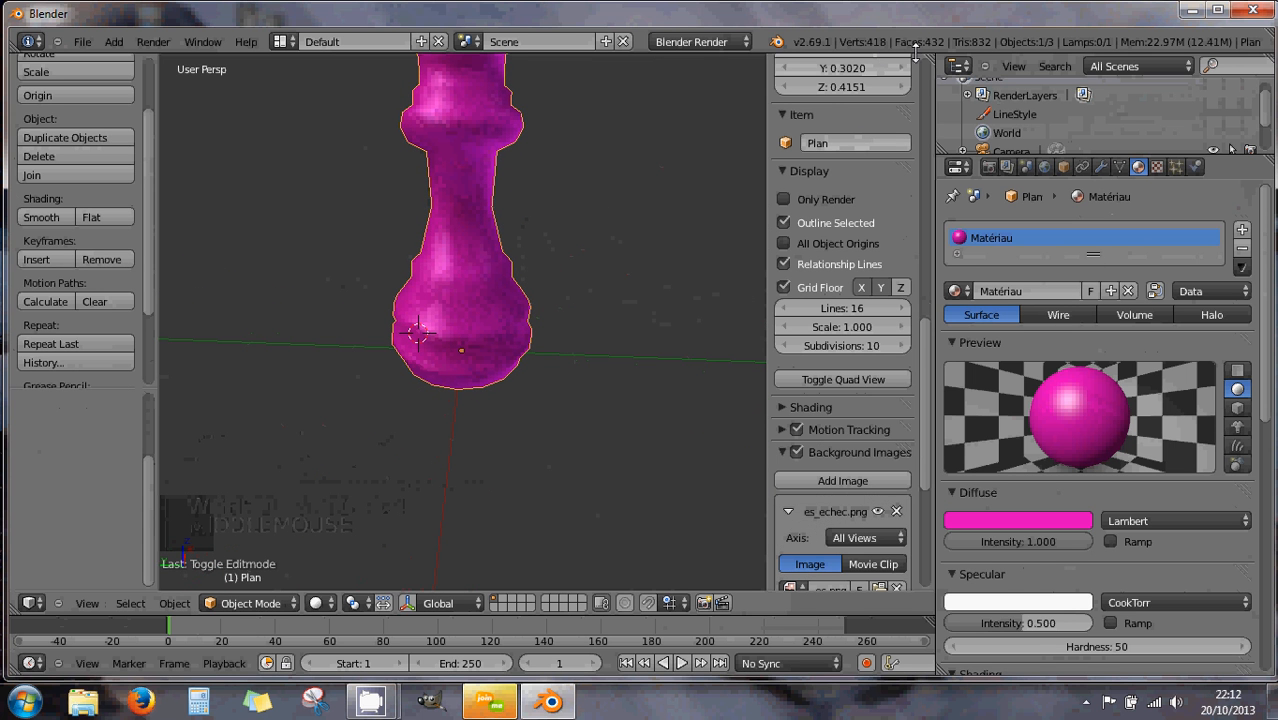
# Add a Subdivision Surface modifier to the bishop and check the rounded shape of the whole piece
pyautogui.click(1102, 166)
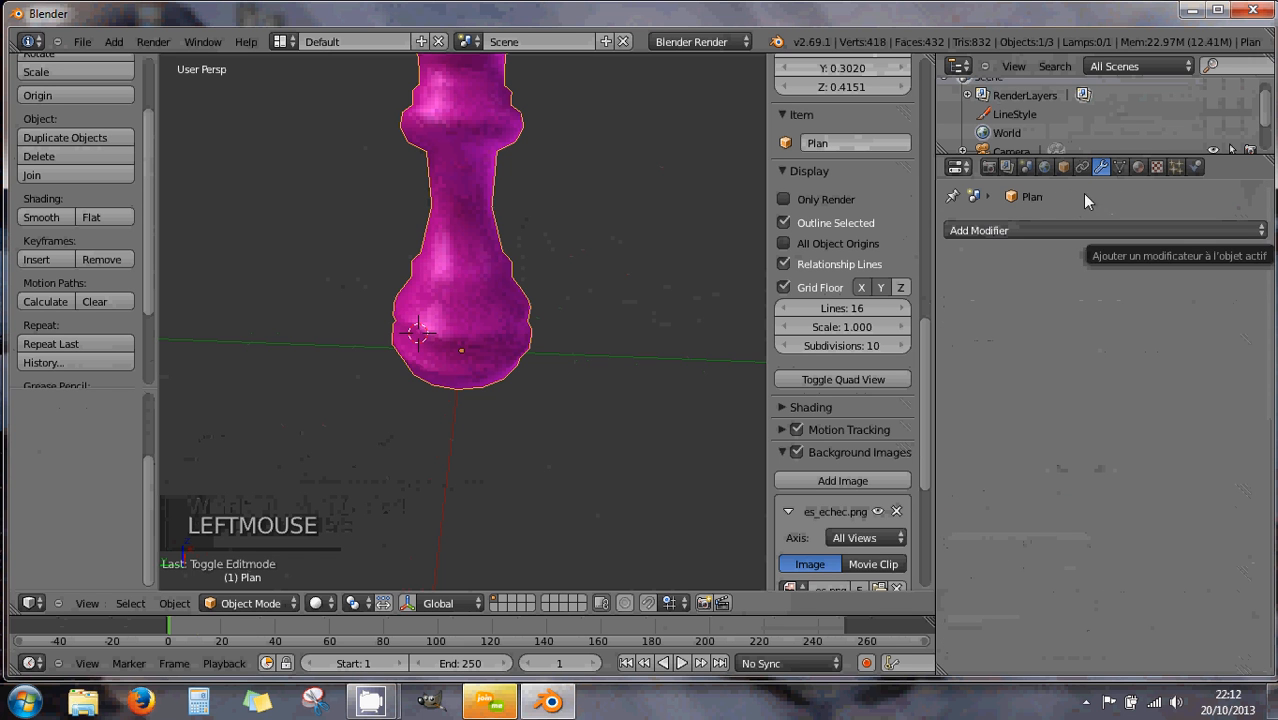
pyautogui.click(1005, 230)
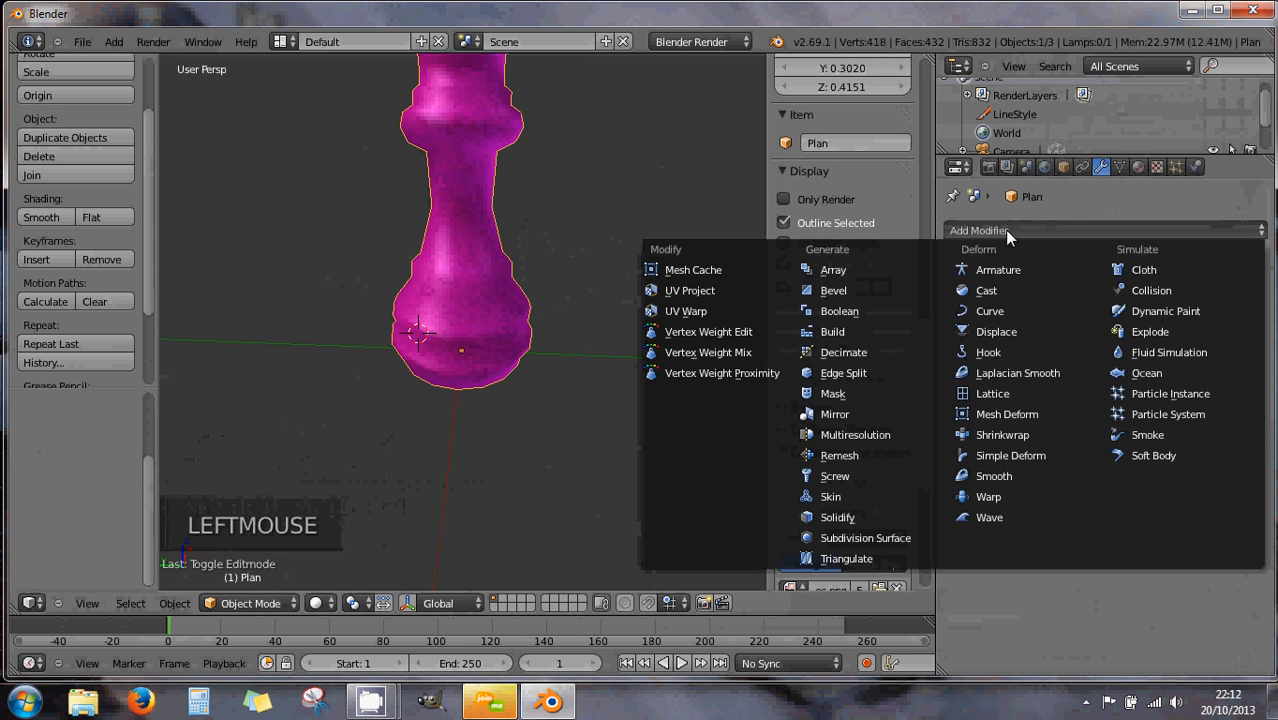
pyautogui.click(846, 537)
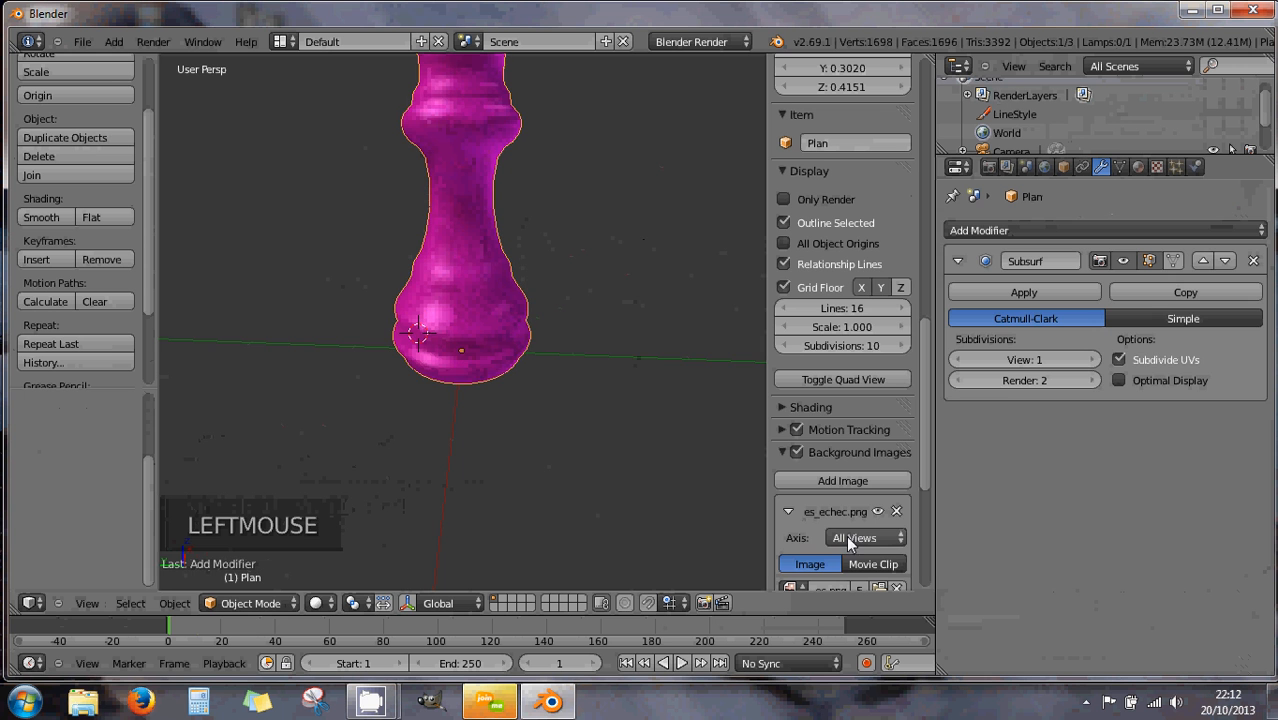
pyautogui.moveTo(491, 300); pyautogui.dragTo(491, 251, button='middle')
pyautogui.scroll(-2, 546, 325)
pyautogui.scroll(-1, 505, 314)
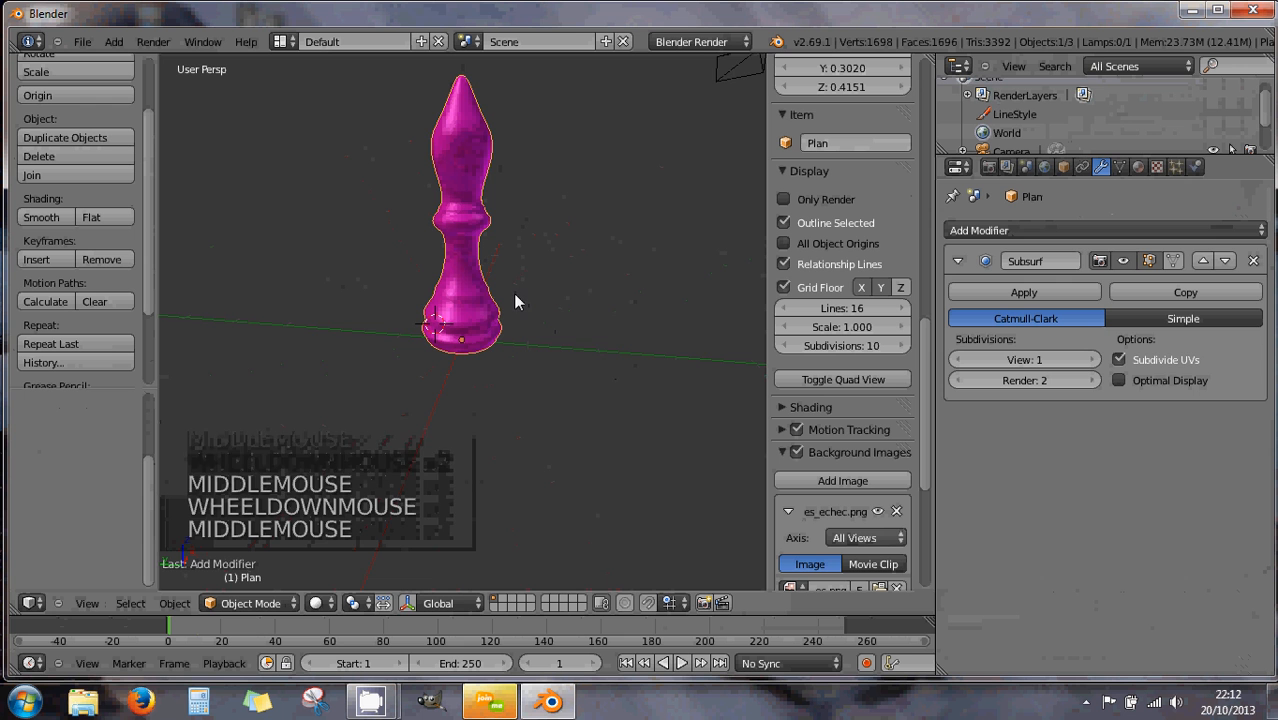
pyautogui.moveTo(511, 293); pyautogui.dragTo(521, 248, button='middle')
pyautogui.scroll(2, 508, 325)
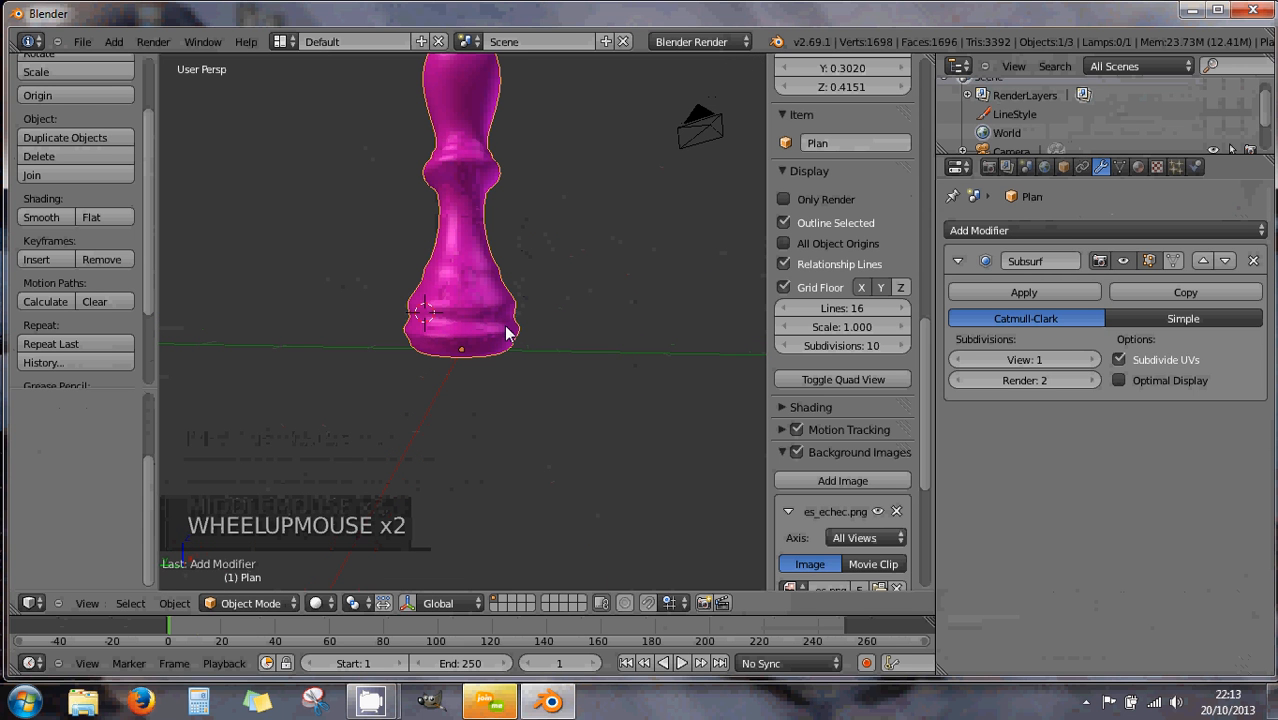
# In Edit Mode, select the bottom edge loop of the bishop's base and scale it up by about 1.43
pyautogui.press('KP_1')
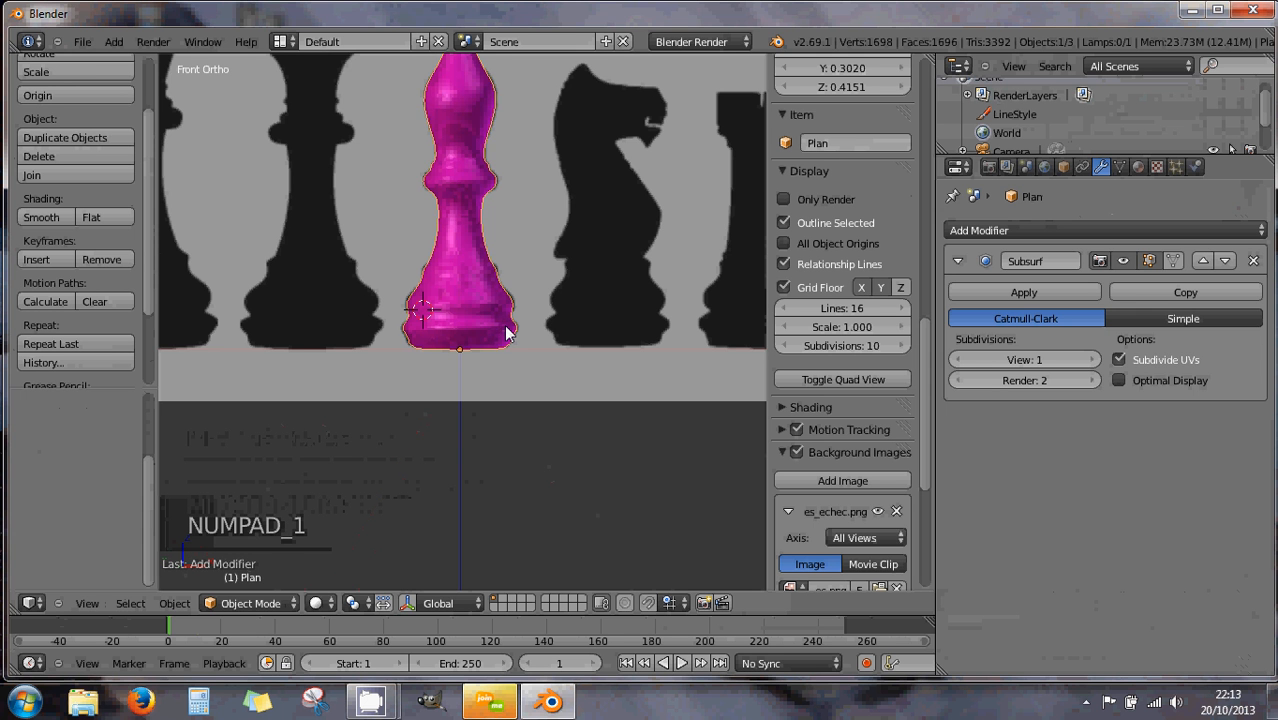
pyautogui.scroll(2, 493, 381)
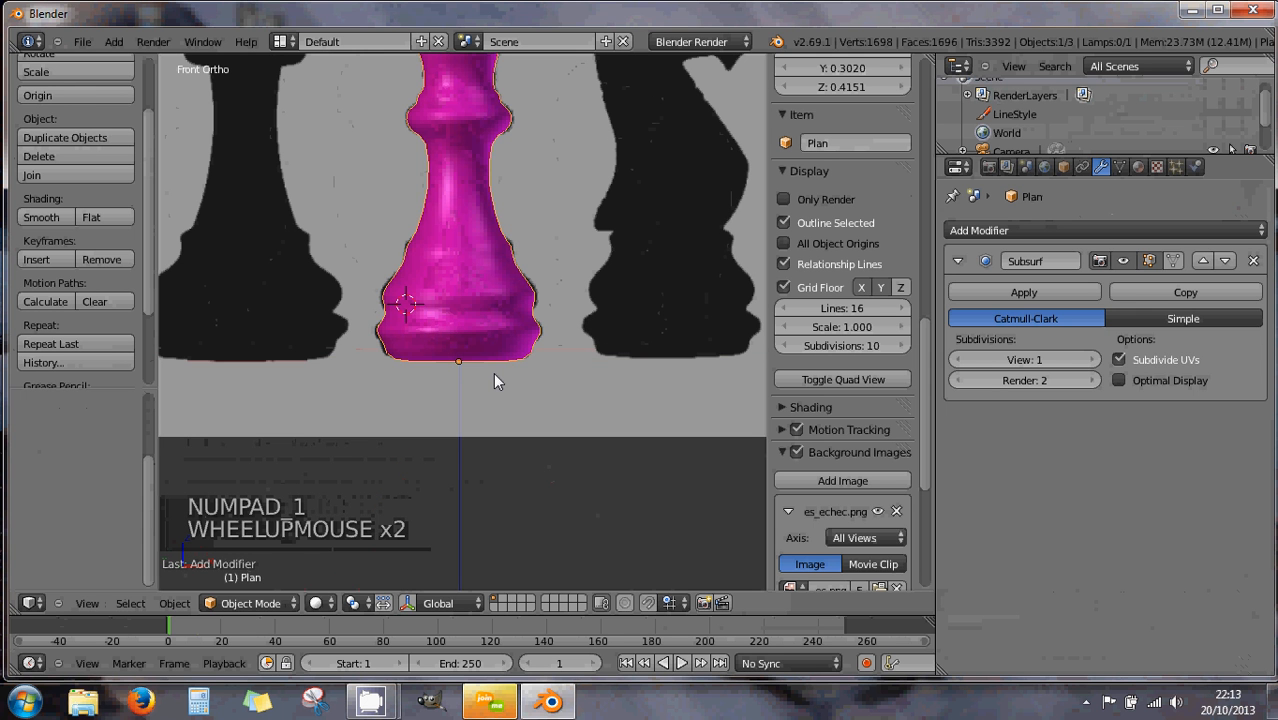
pyautogui.press('Tab')
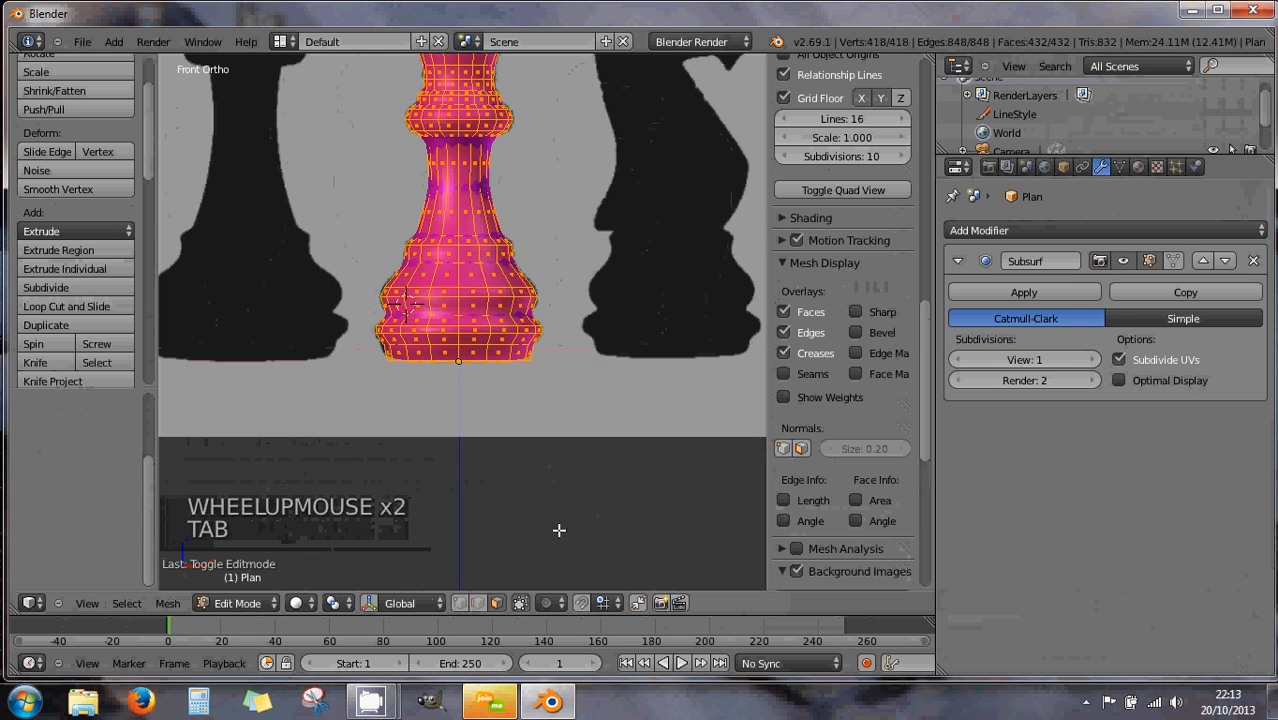
pyautogui.click(477, 603)
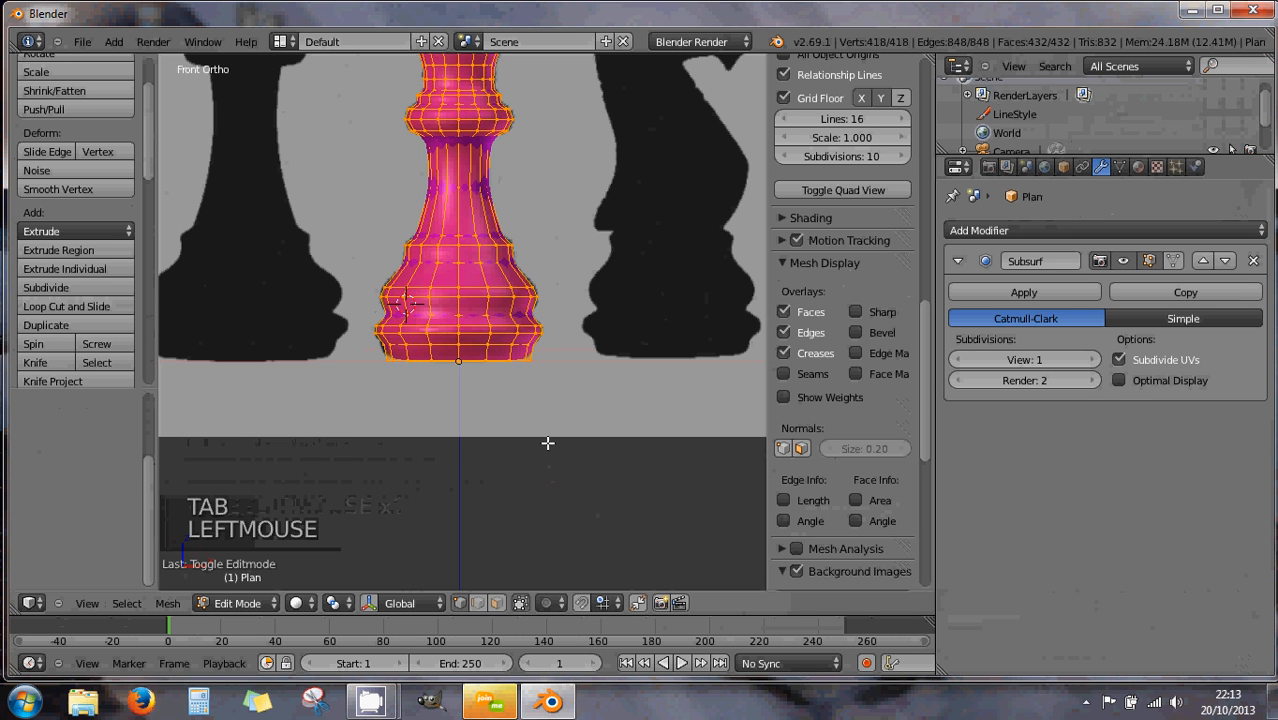
pyautogui.keyDown('alt'); pyautogui.rightClick(477, 360); pyautogui.keyUp('alt')
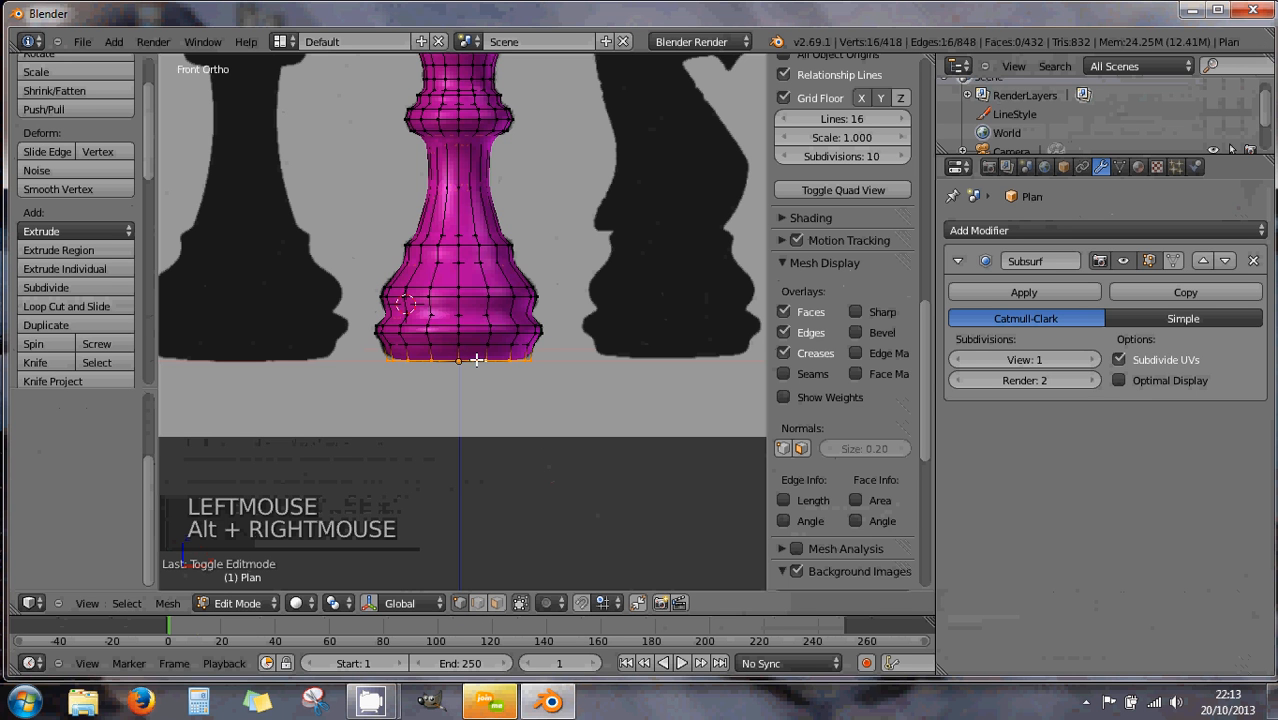
pyautogui.press('s')
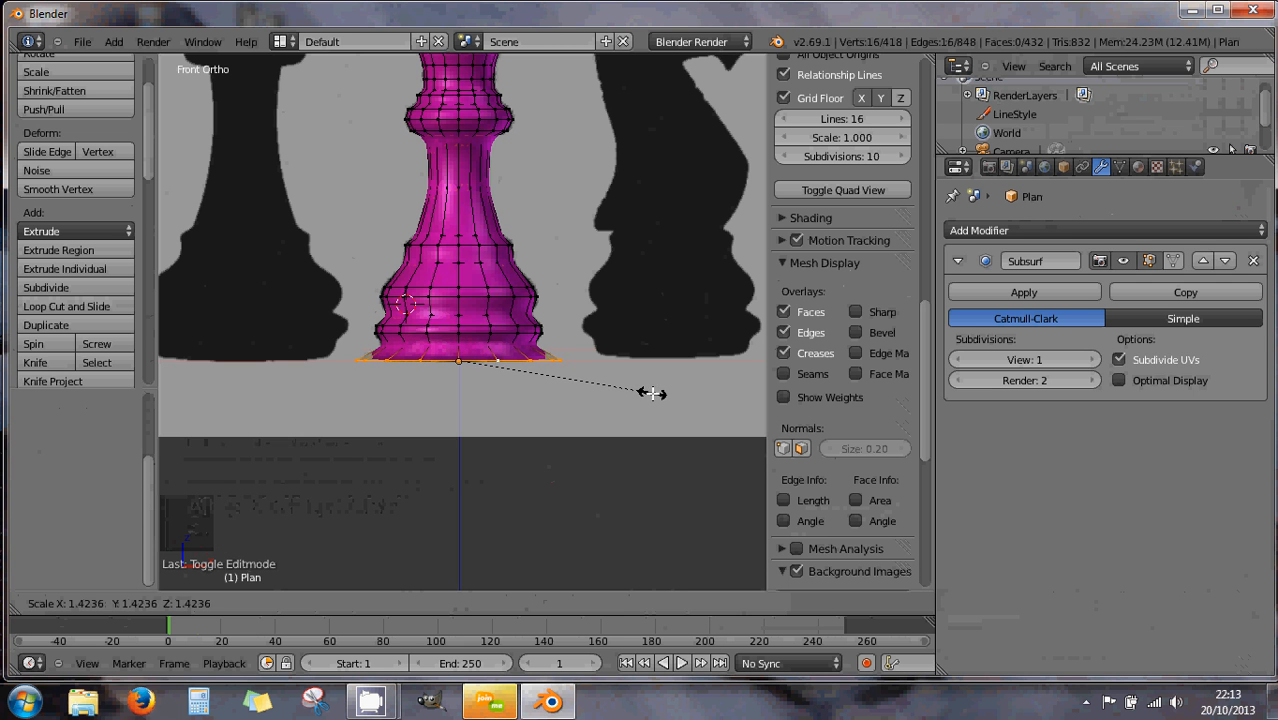
pyautogui.click(647, 393)
# Show the Subsurf modifier on the edit cage and scale the base's bottom loop by about 1.012, checking the shape
pyautogui.scroll(1, 475, 366)
pyautogui.scroll(3, 475, 366)
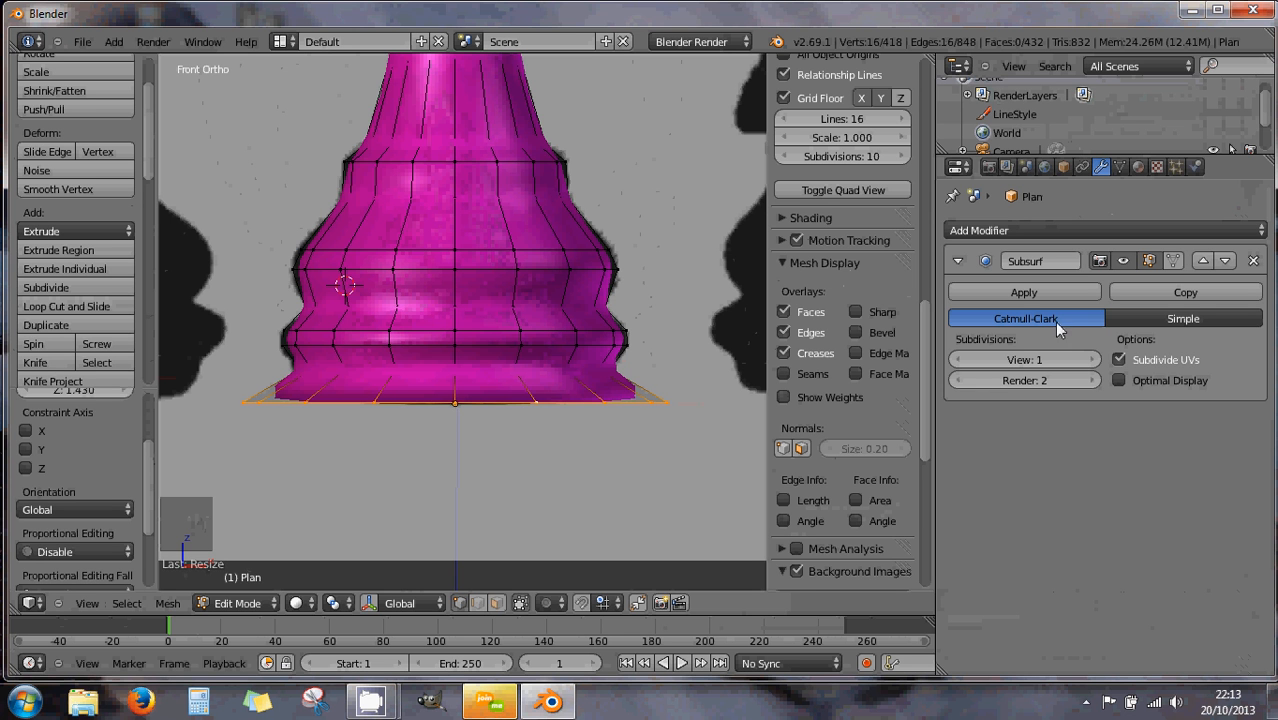
pyautogui.click(1174, 261)
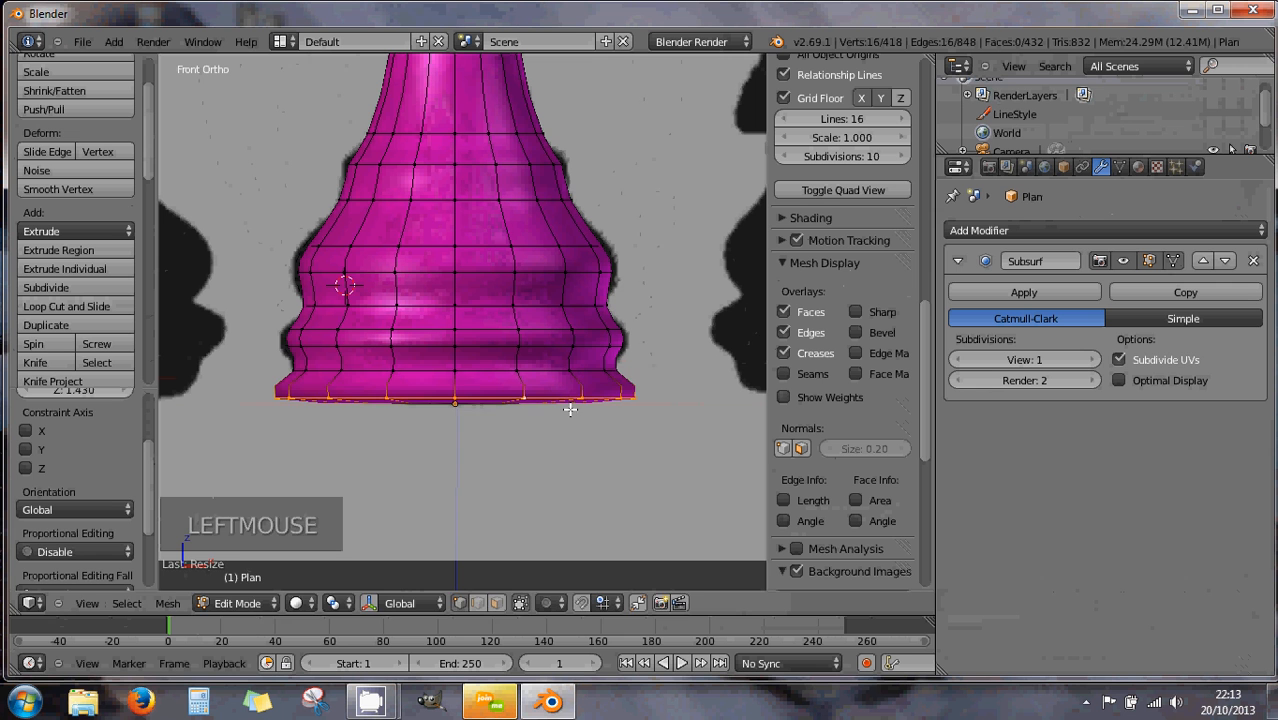
pyautogui.press('s')
pyautogui.press('s')
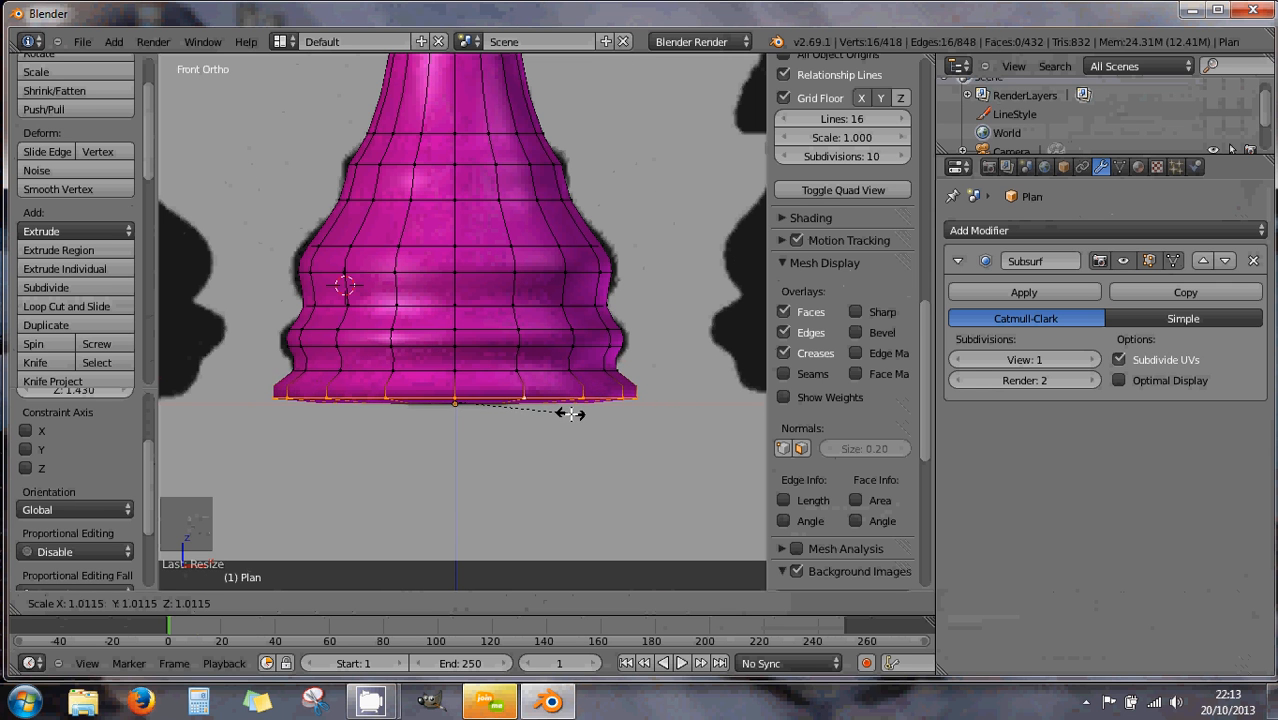
pyautogui.click(568, 412)
pyautogui.scroll(-2, 562, 454)
pyautogui.scroll(-2, 562, 454)
pyautogui.moveTo(562, 451); pyautogui.dragTo(515, 416, button='middle')
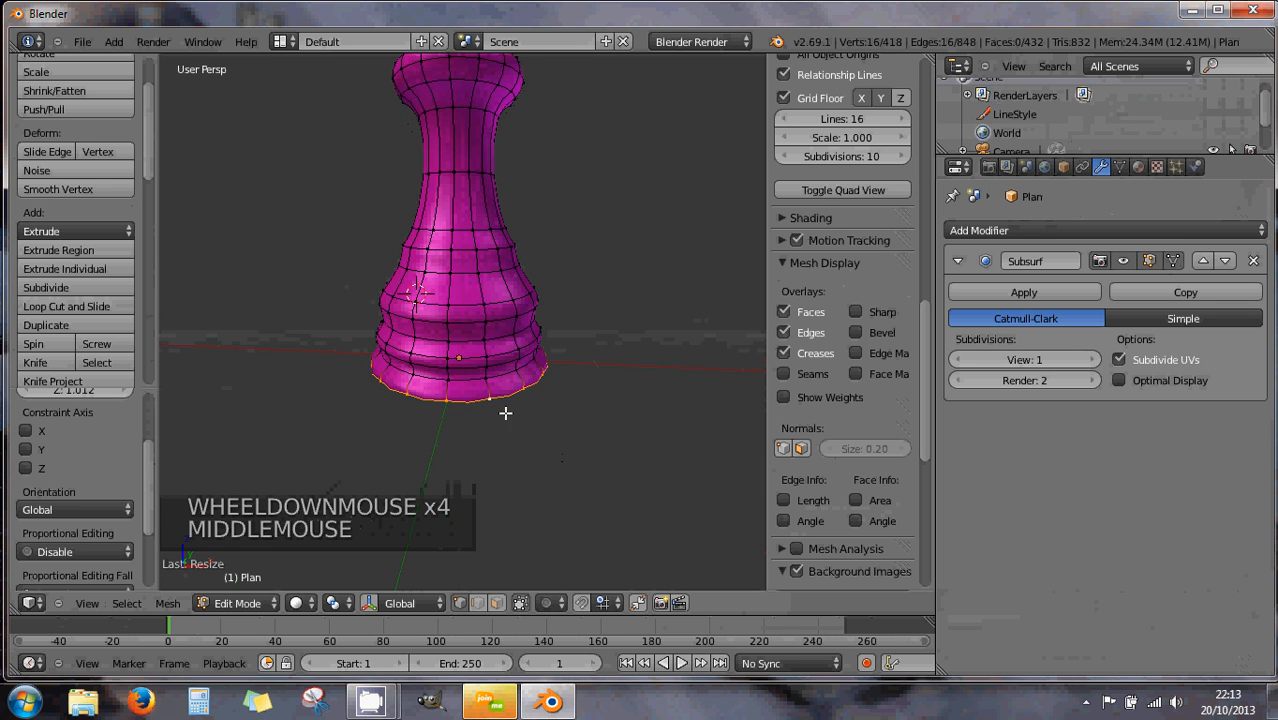
pyautogui.scroll(-4, 494, 397)
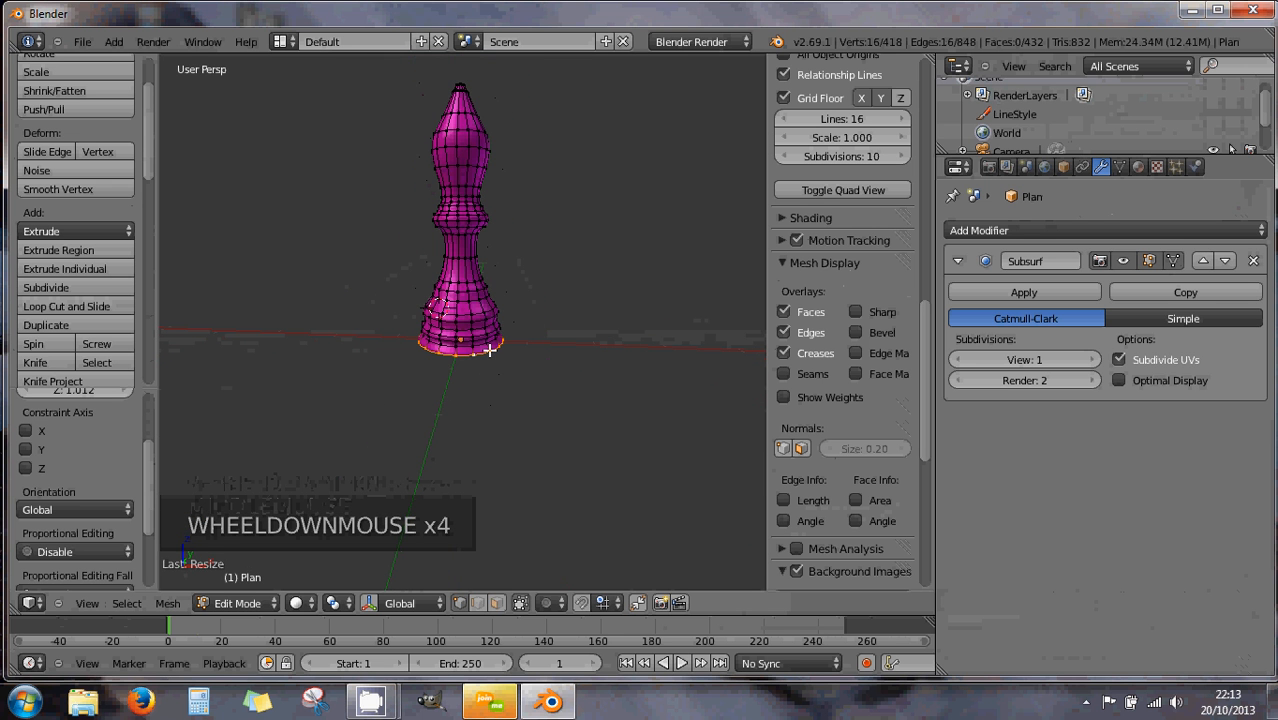
# In front view, set the chess reference background image to display in front of the bishop
pyautogui.press('KP_1')
pyautogui.scroll(1, 489, 349)
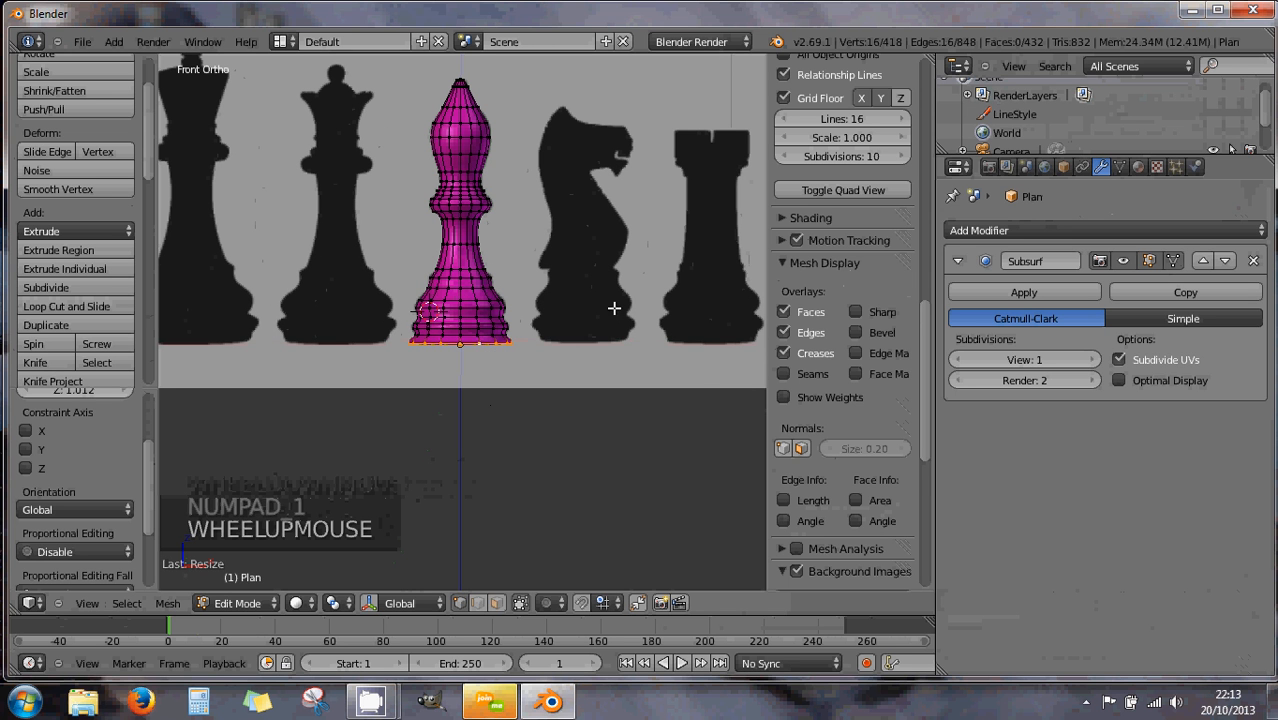
pyautogui.scroll(-4, 831, 402)
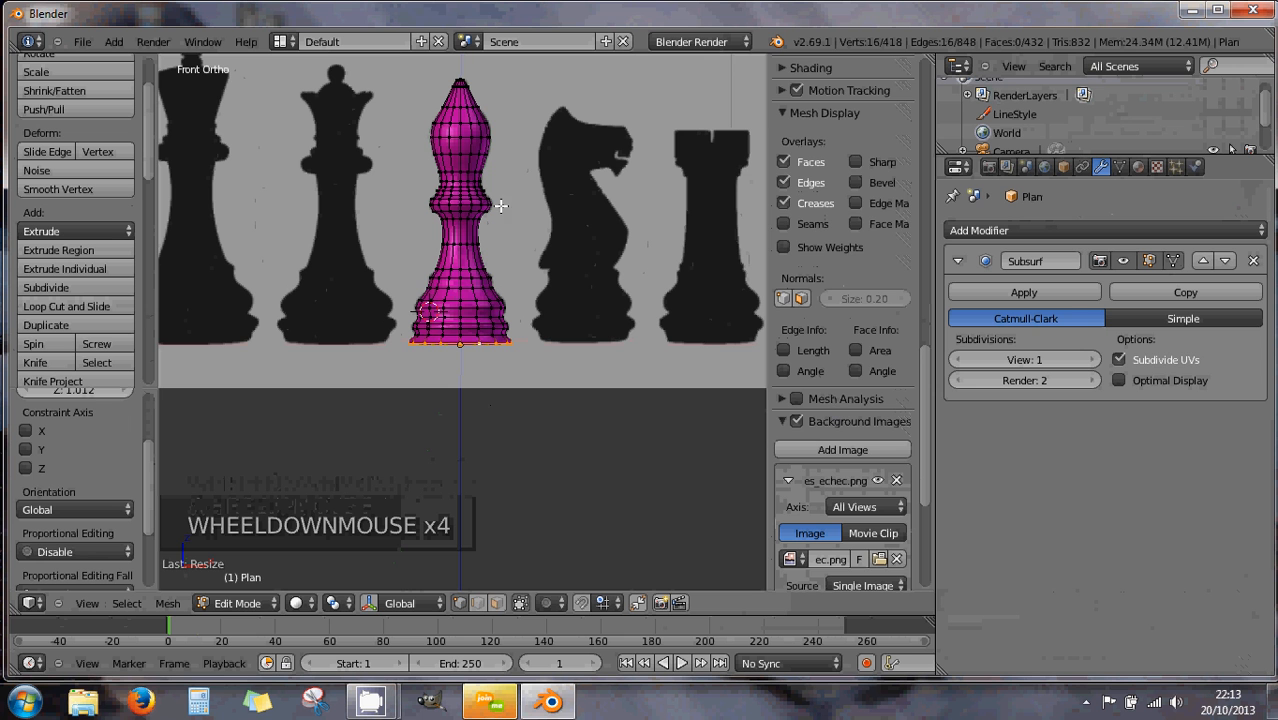
pyautogui.scroll(-5, 810, 355)
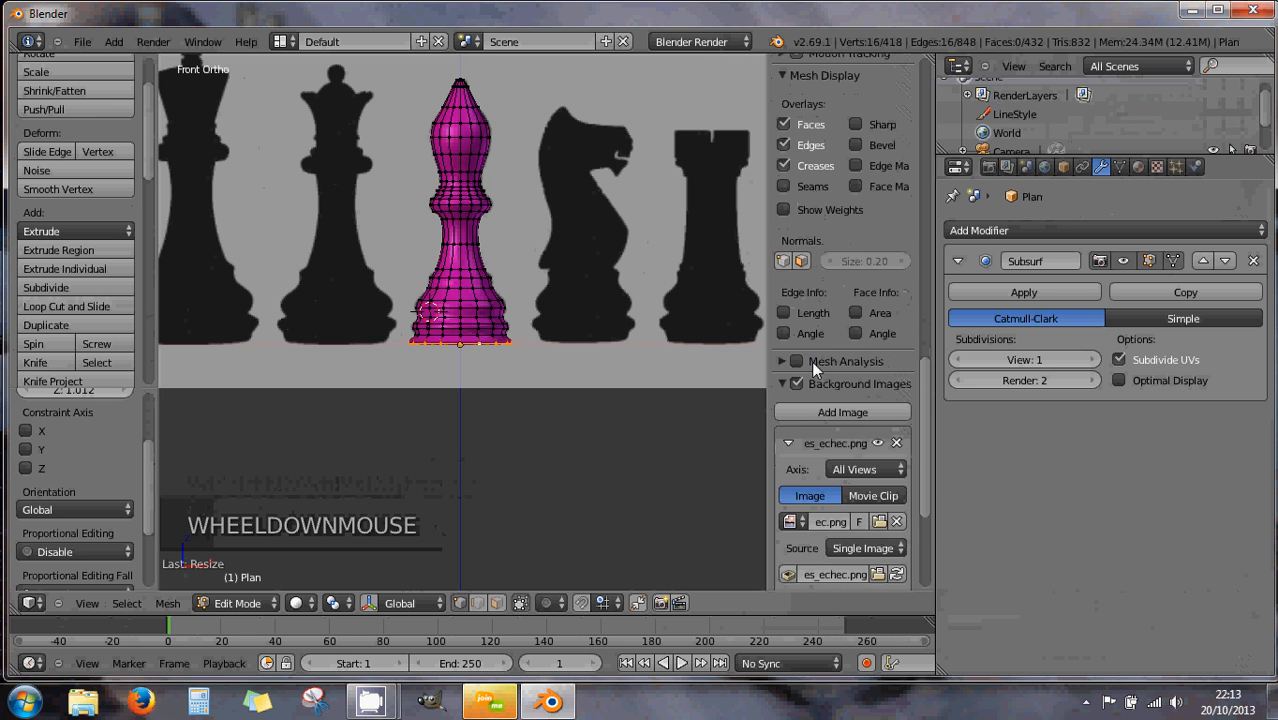
pyautogui.scroll(-5, 812, 364)
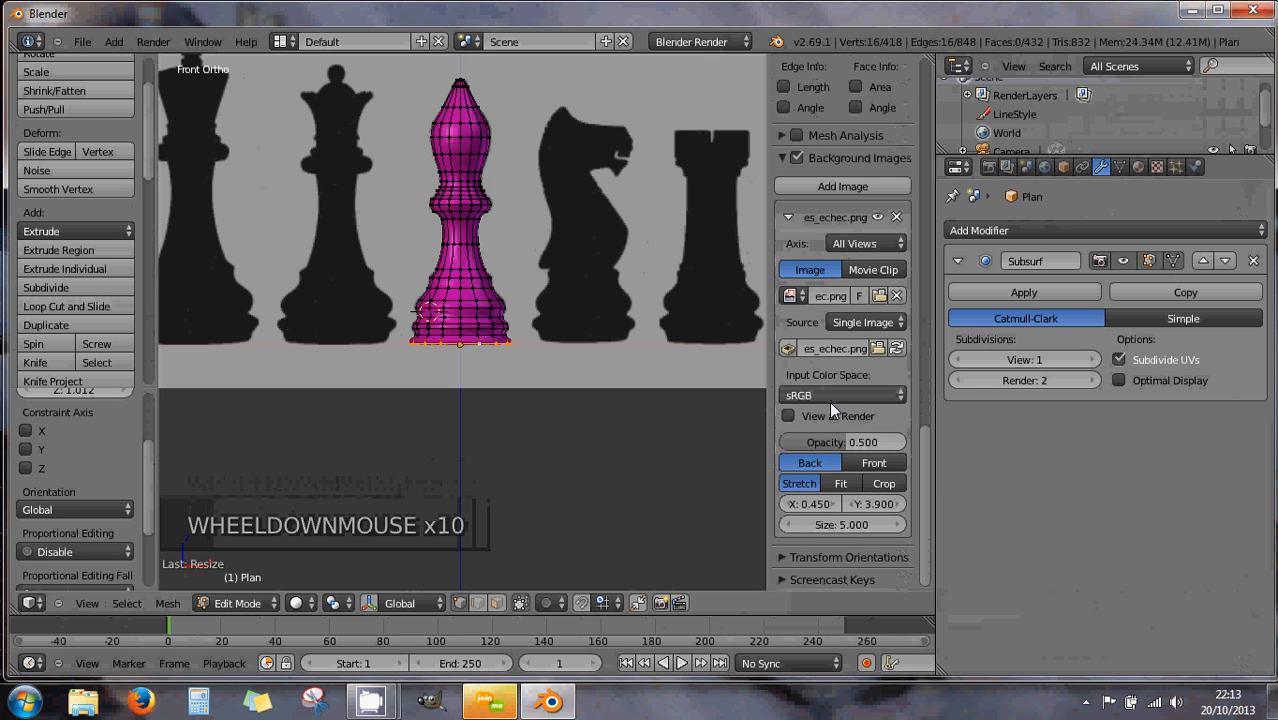
pyautogui.click(875, 463)
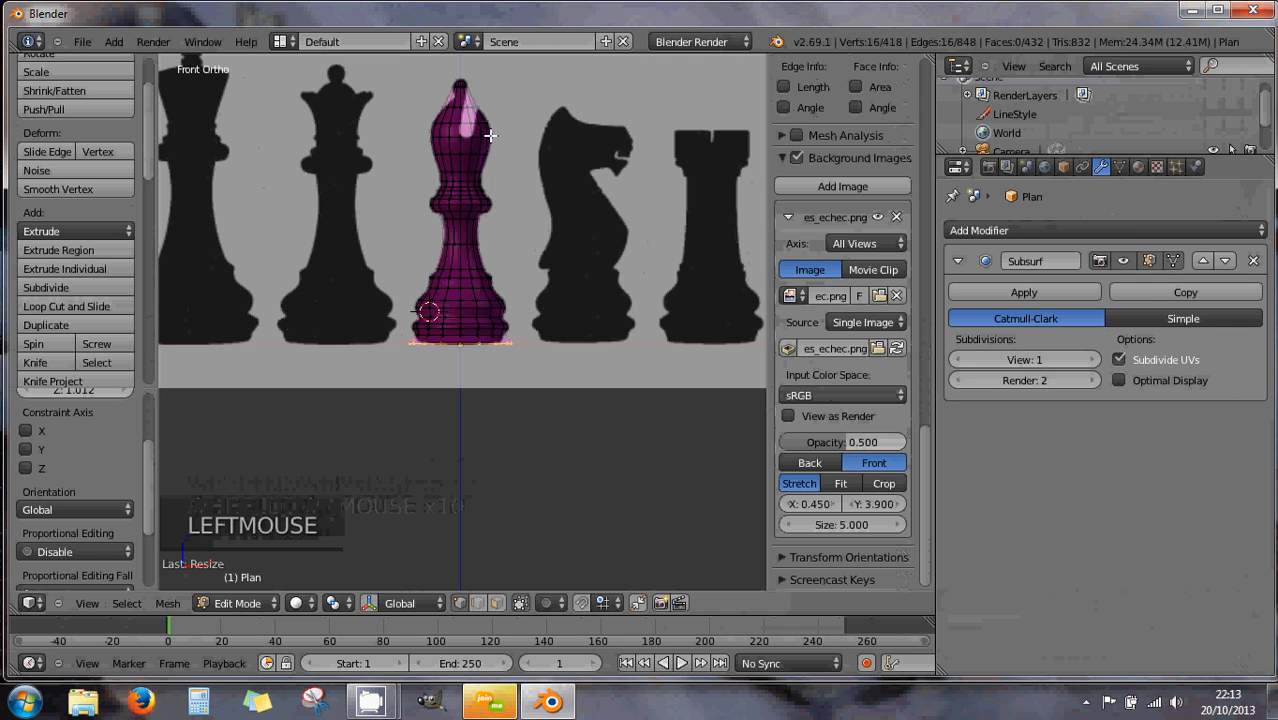
# Add a loop cut below the bishop's top knob and scale it down by about 0.317 to form the narrow neck
pyautogui.keyDown('shift'); pyautogui.moveTo(490, 135); pyautogui.dragTo(484, 157, button='middle'); pyautogui.keyUp('shift')
pyautogui.scroll(4, 484, 157)
pyautogui.keyDown('shift'); pyautogui.moveTo(451, 244); pyautogui.dragTo(481, 302, button='middle'); pyautogui.keyUp('shift')
pyautogui.scroll(4, 434, 223)
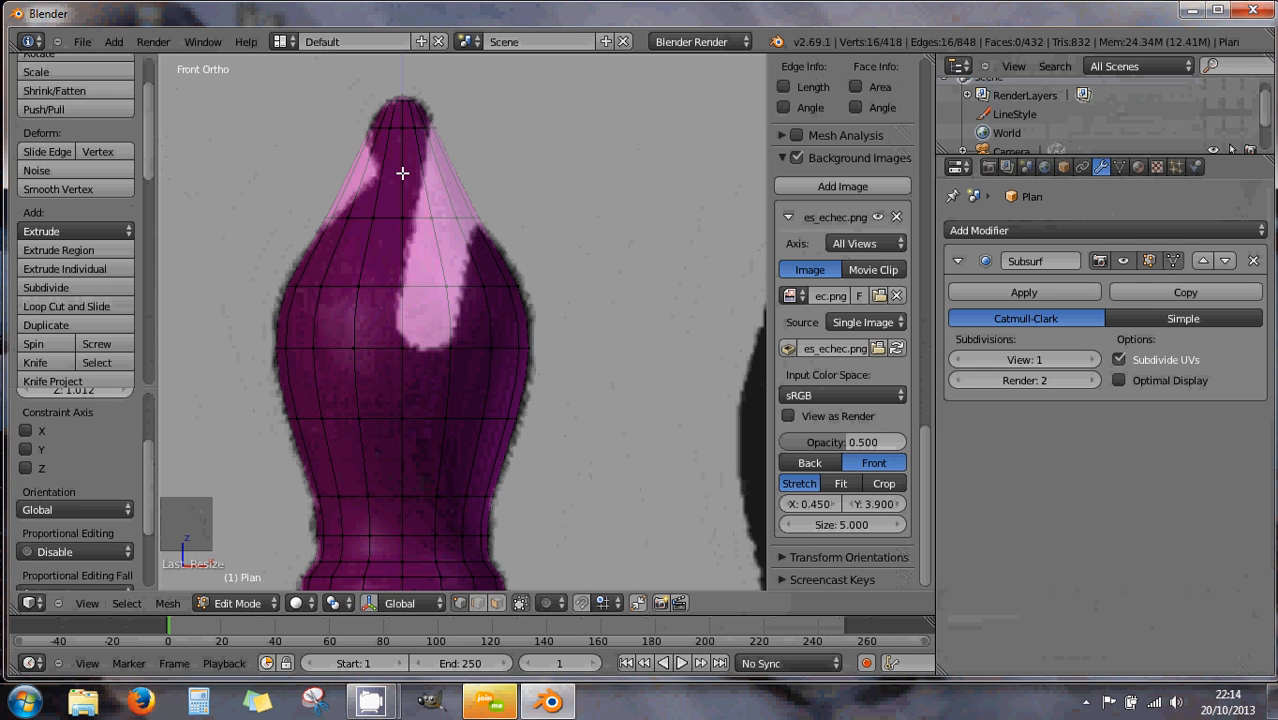
pyautogui.hotkey('ctrl', 'r')
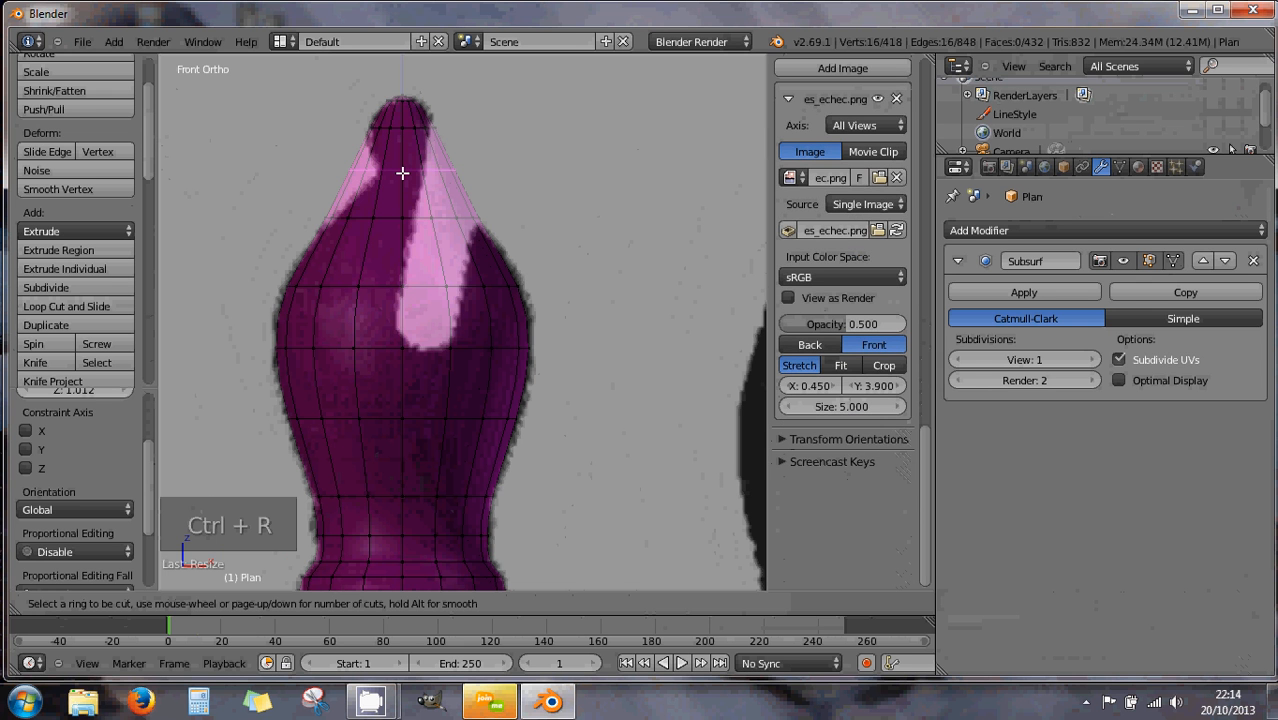
pyautogui.click(402, 174)
pyautogui.click(402, 174)
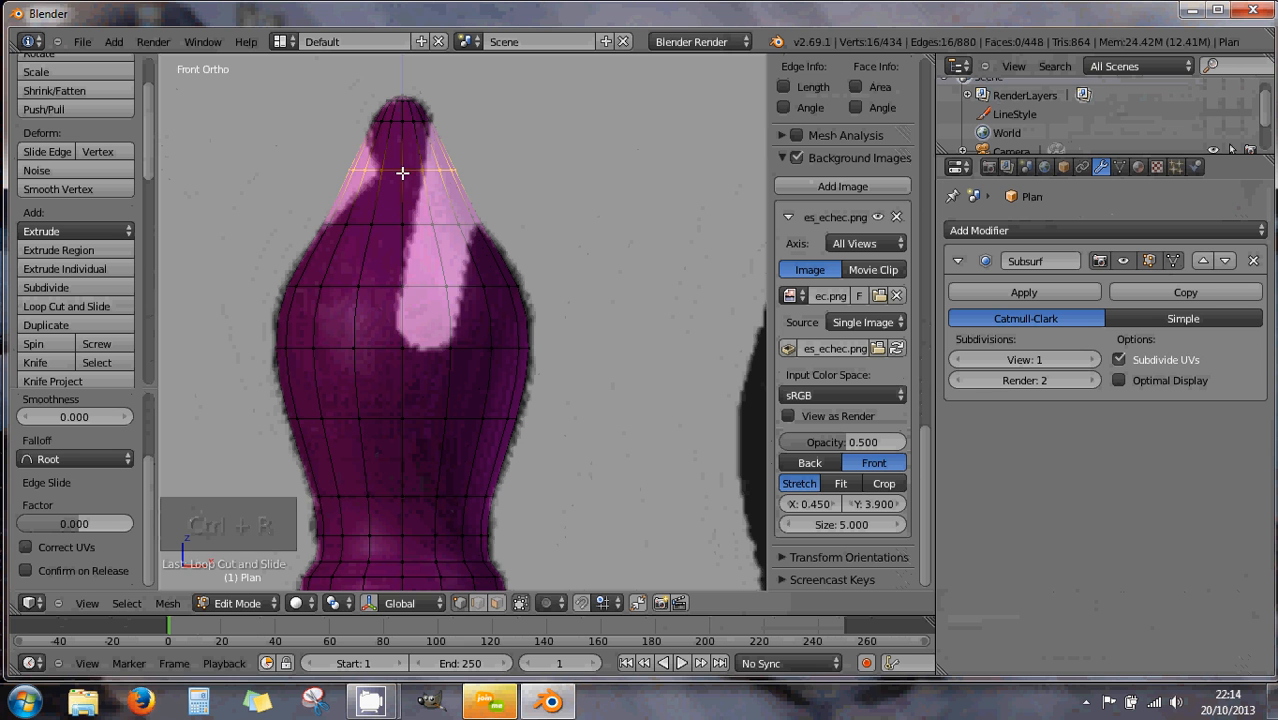
pyautogui.press('s')
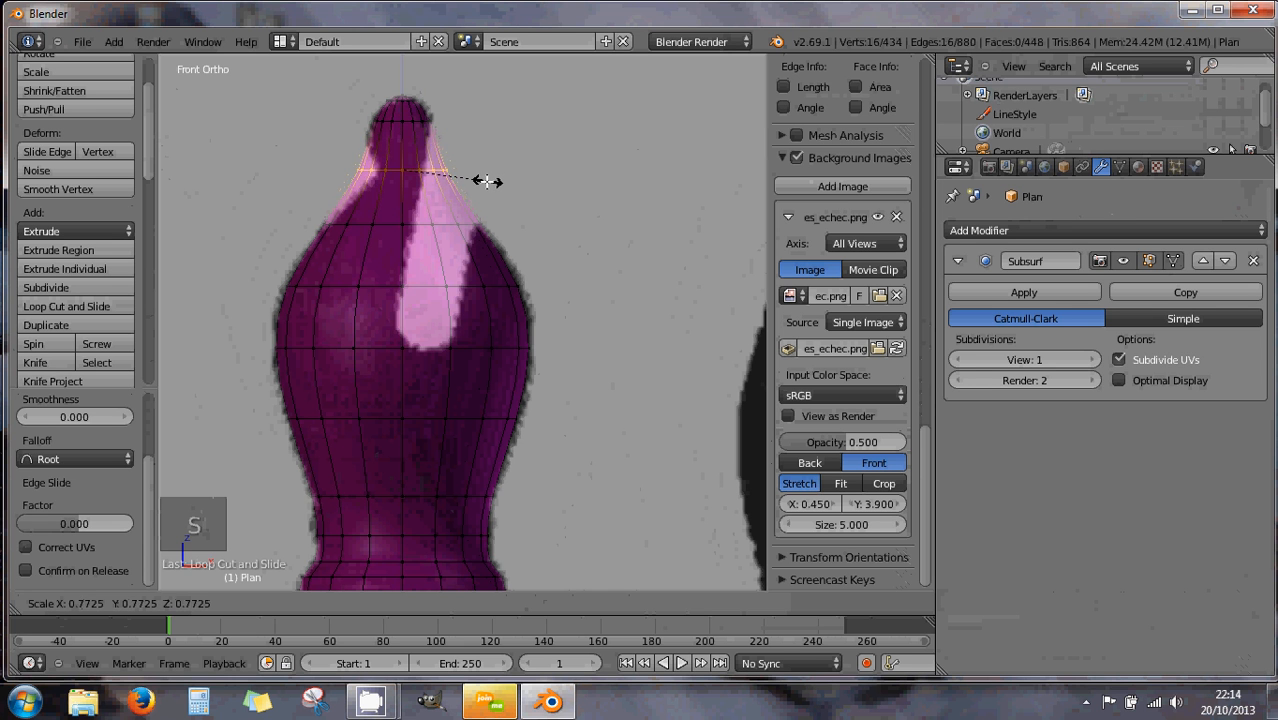
pyautogui.click(434, 170)
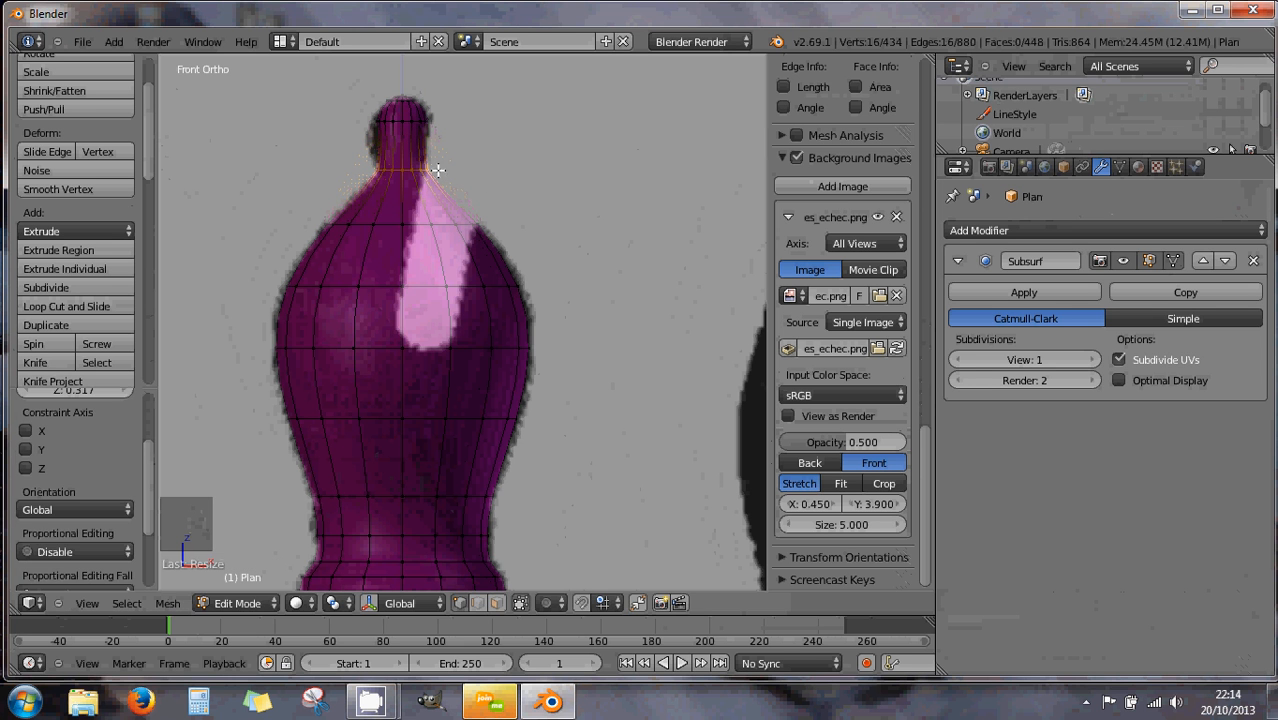
# Select the edge loop around the top knob and scale it up by about 1.508 to match the reference silhouette
pyautogui.keyDown('alt'); pyautogui.rightClick(396, 120); pyautogui.keyUp('alt')
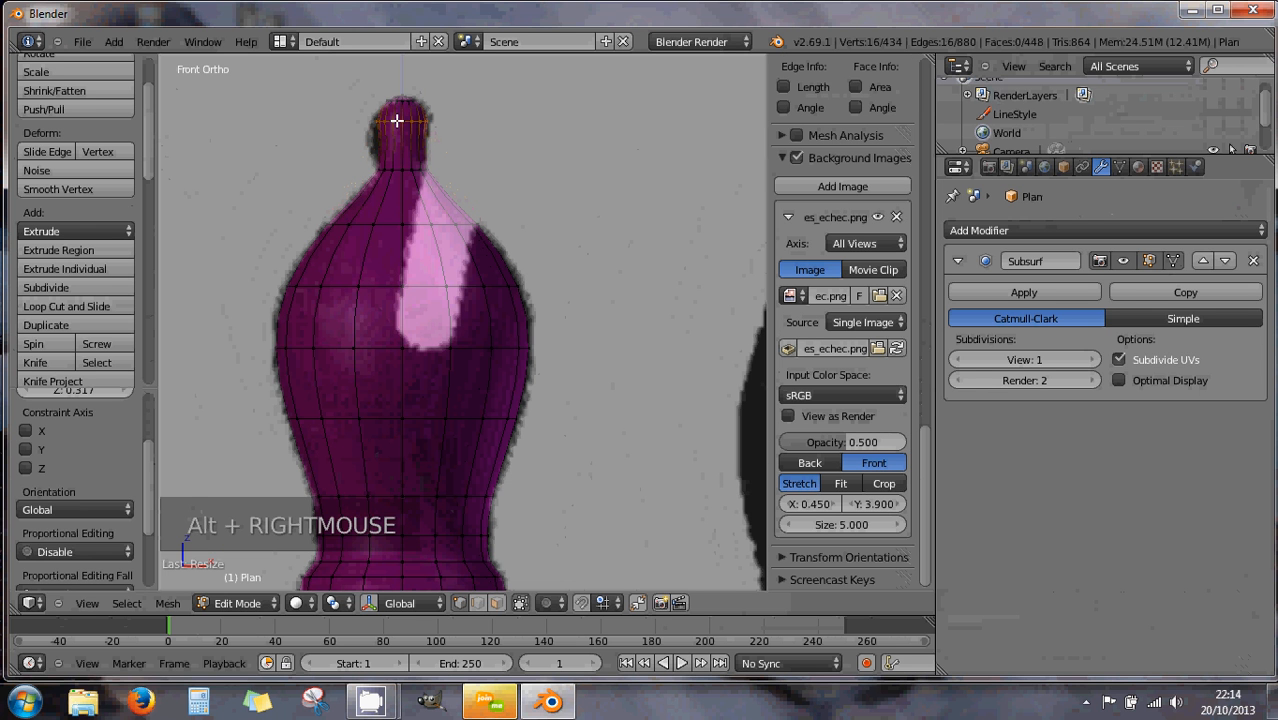
pyautogui.press('s')
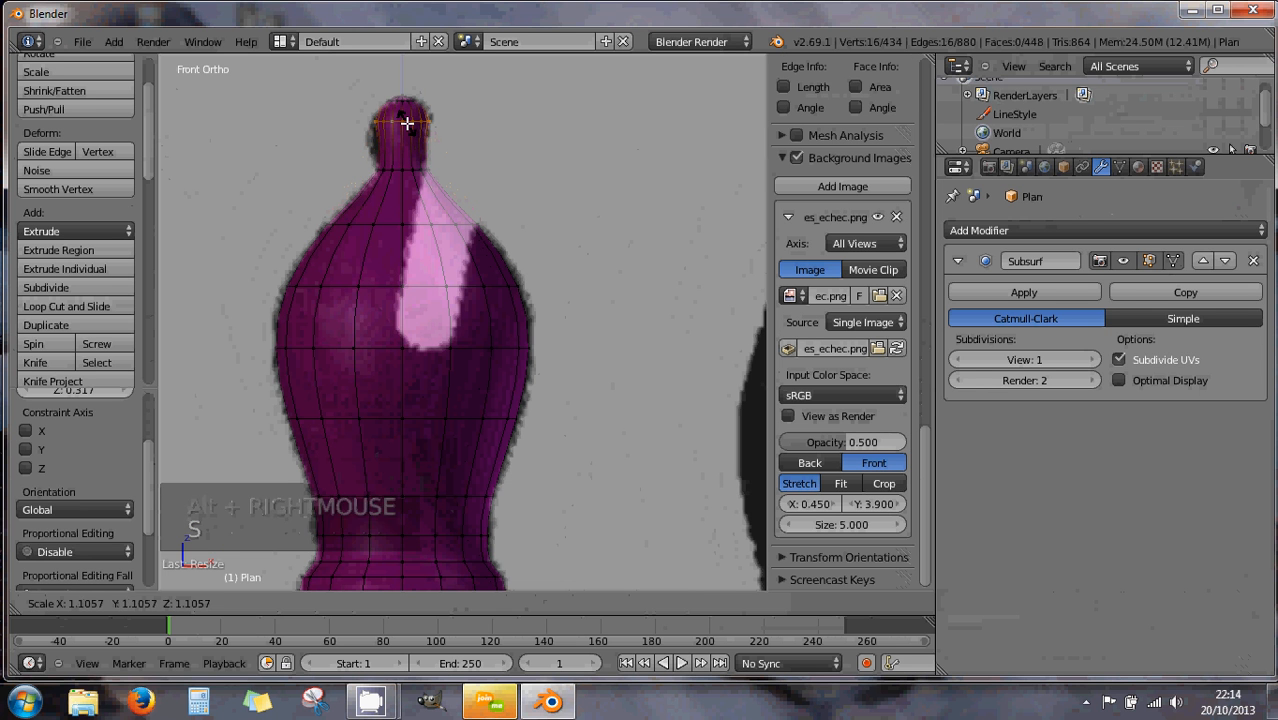
pyautogui.rightClick(410, 126)
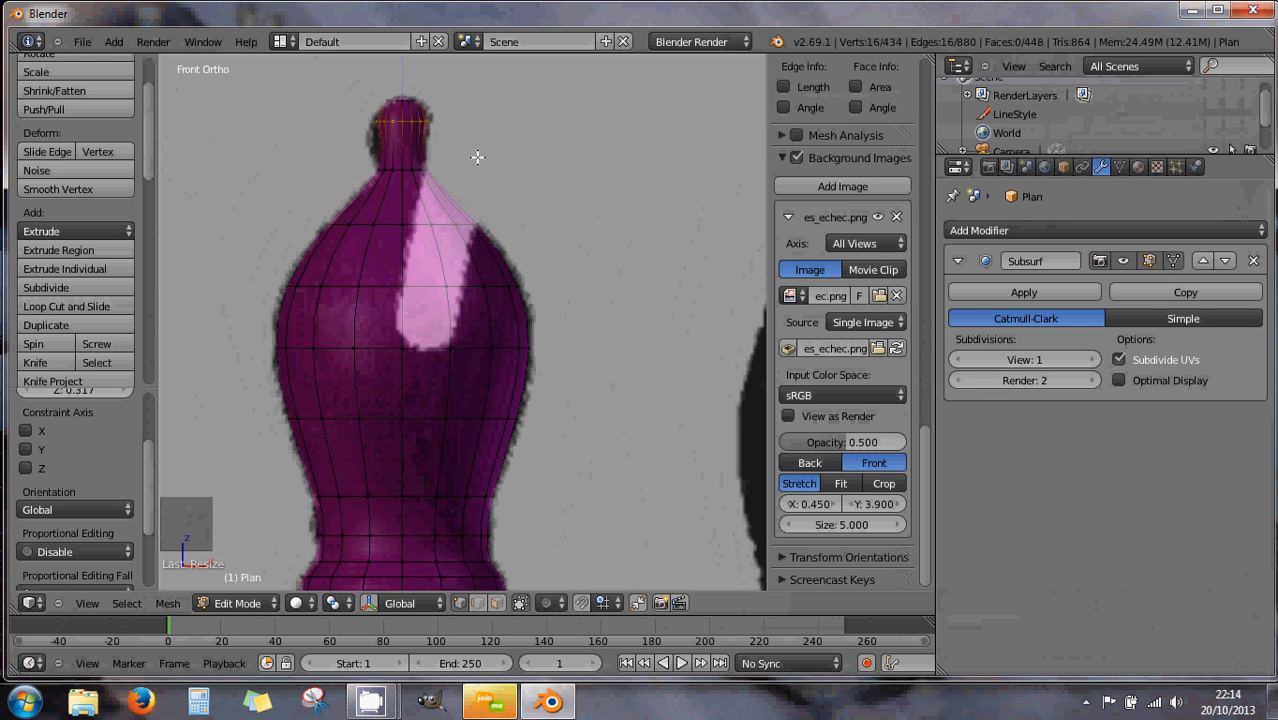
pyautogui.press('s')
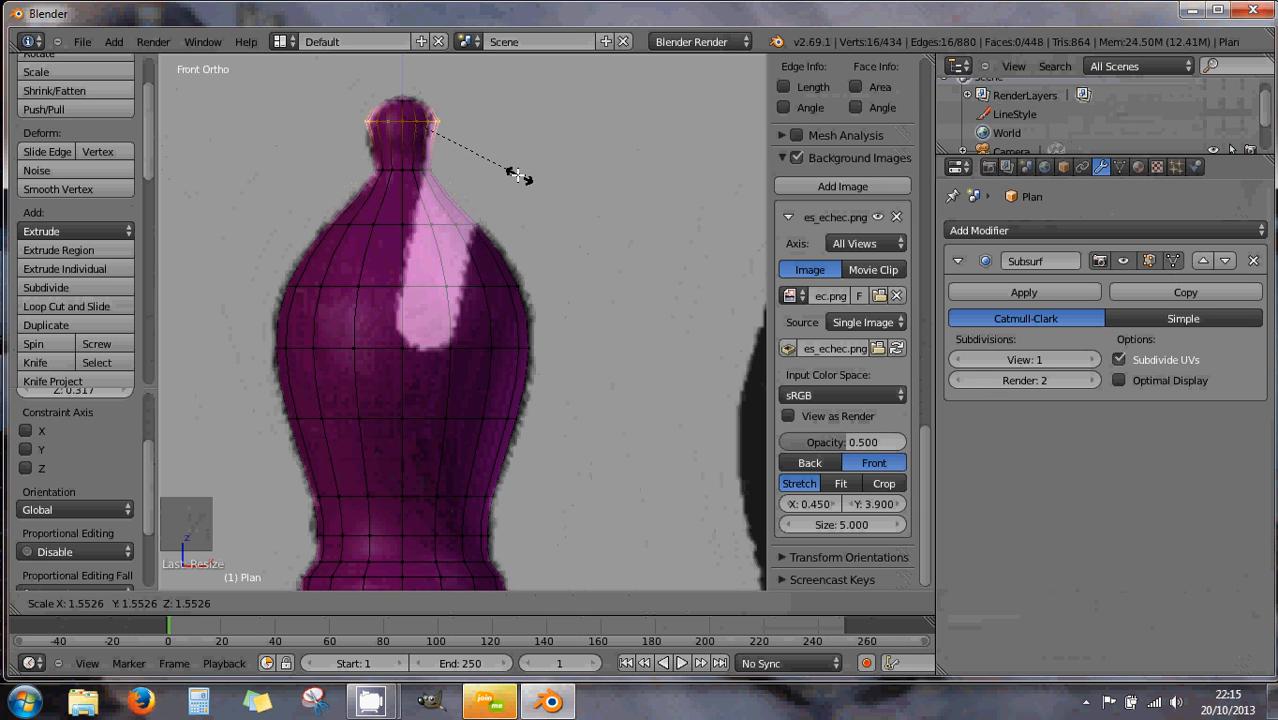
pyautogui.click(514, 174)
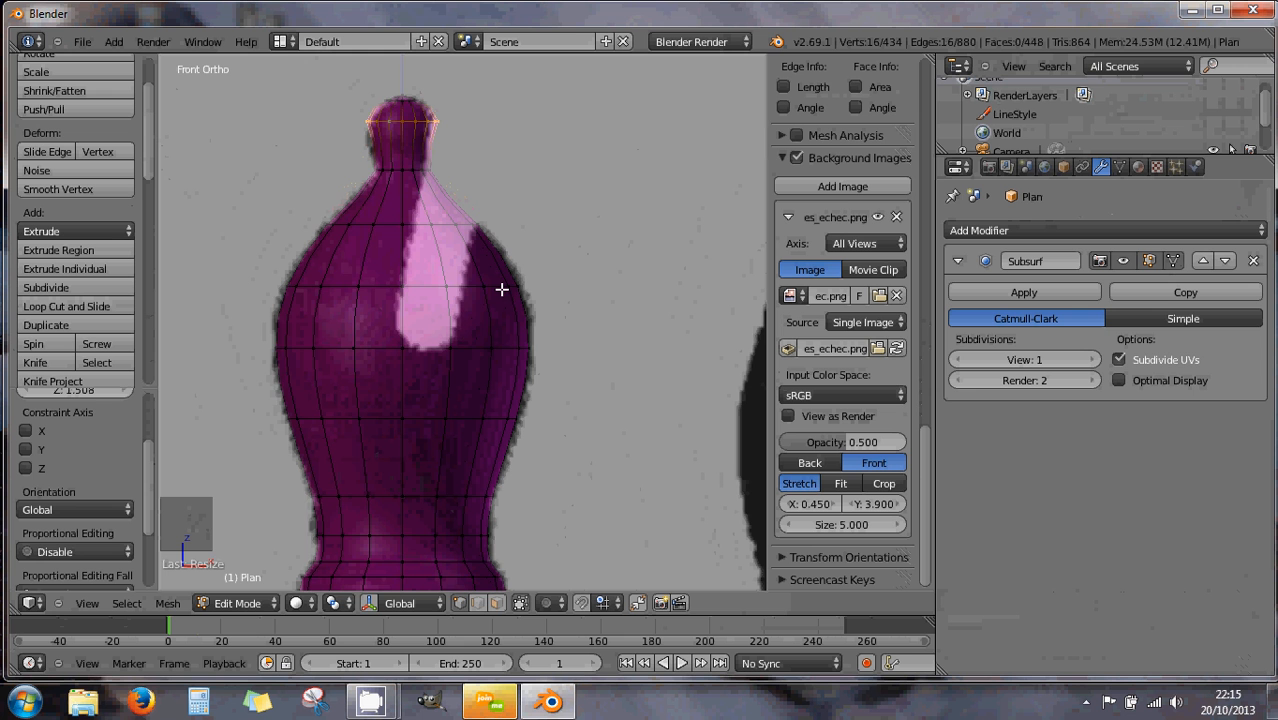
# Inspect a vertex in the head's notch area and turn off limiting selection to visible geometry
pyautogui.scroll(2, 500, 286)
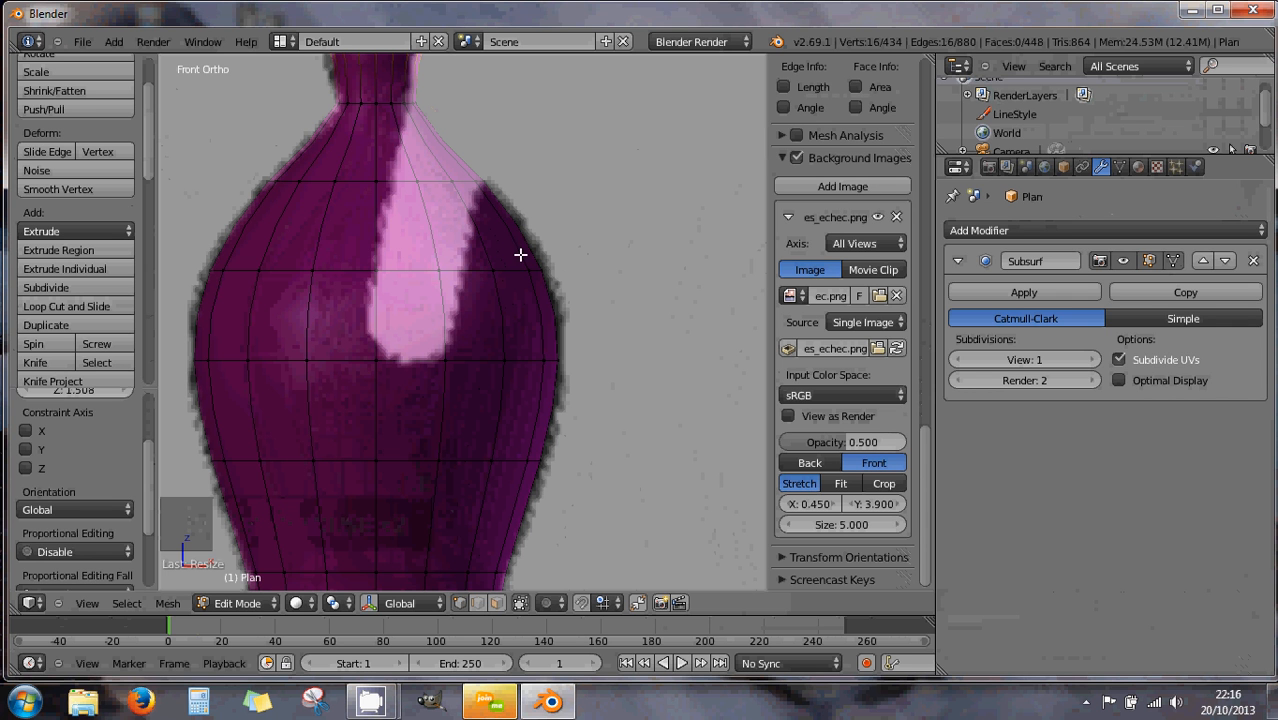
pyautogui.rightClick(431, 273)
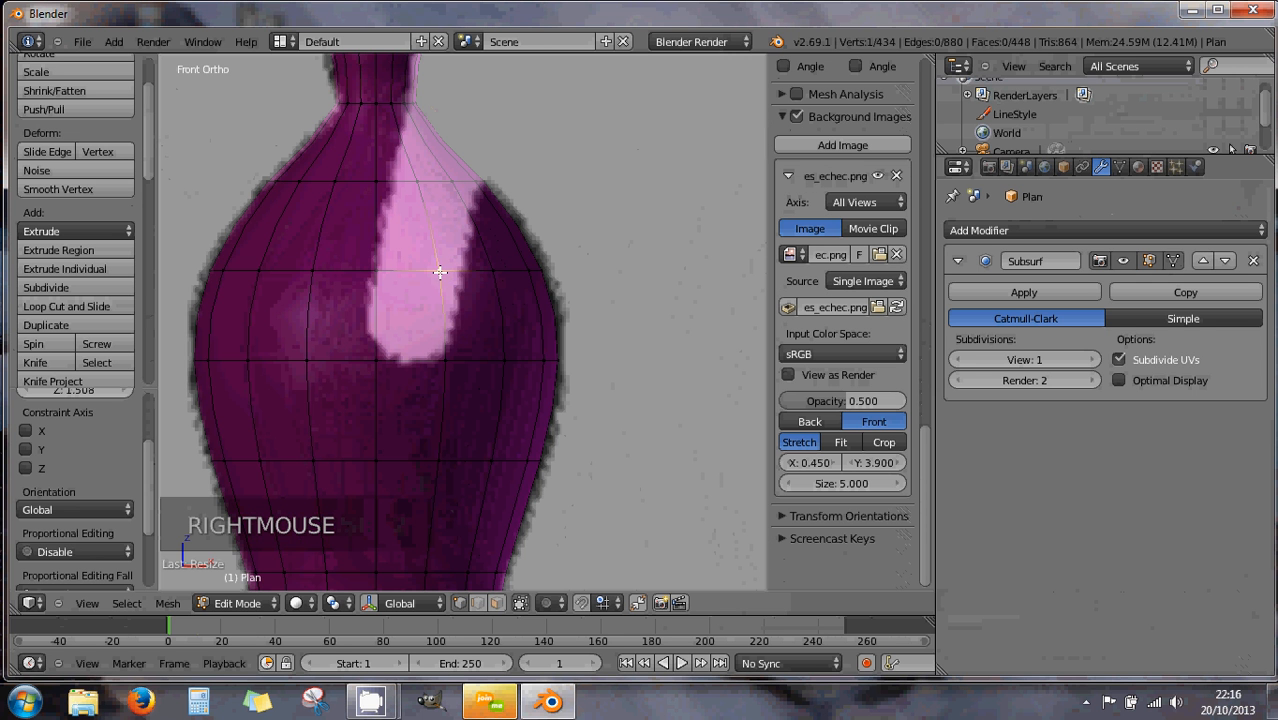
pyautogui.moveTo(440, 272); pyautogui.dragTo(217, 305, button='middle')
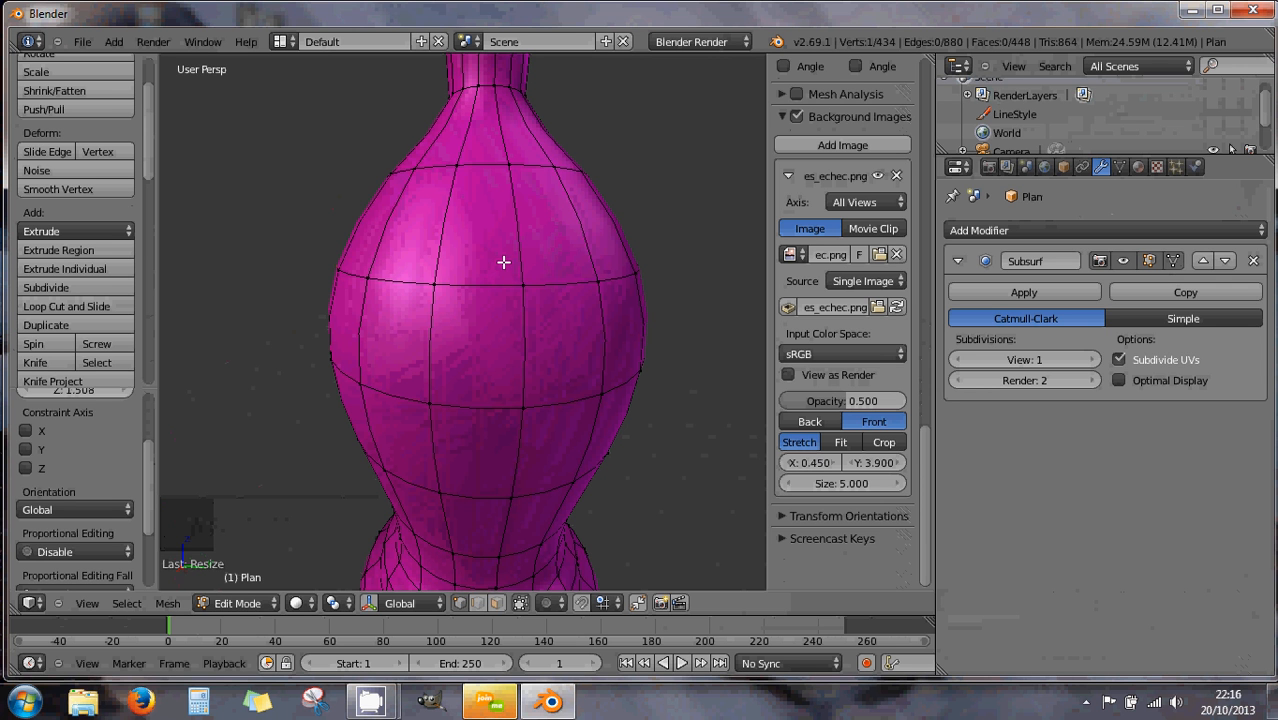
pyautogui.press('KP_1')
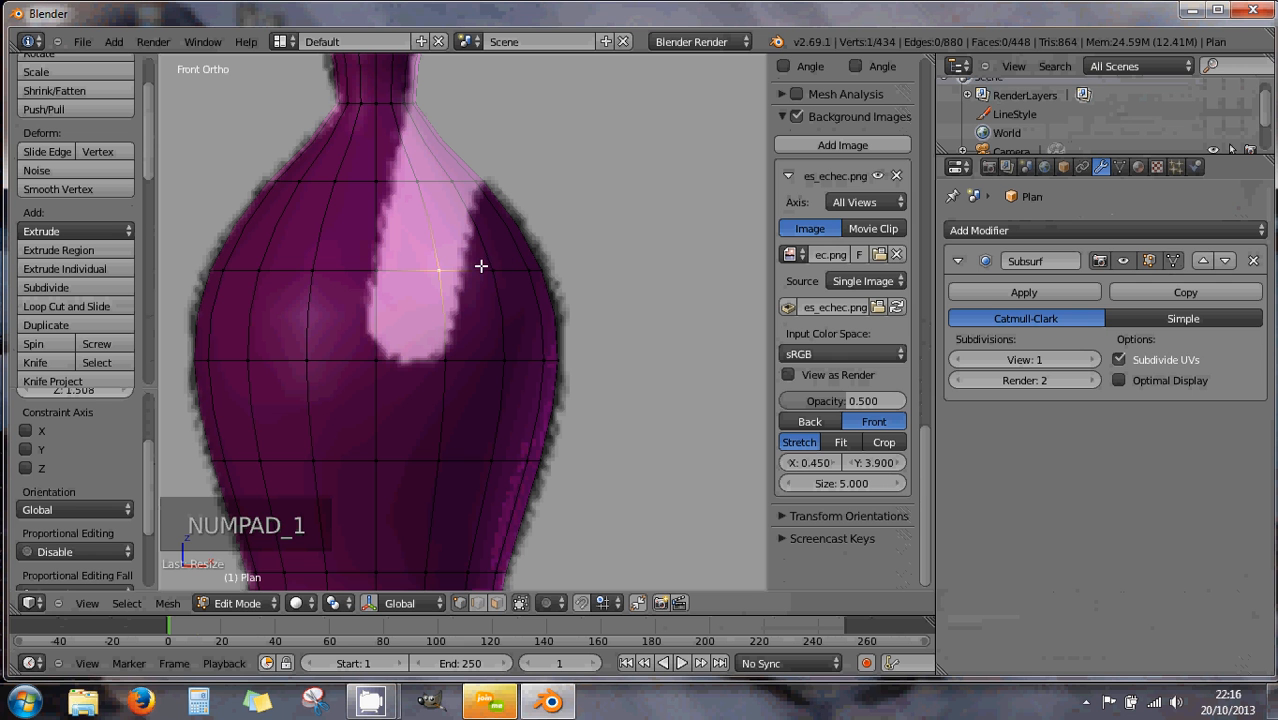
pyautogui.click(517, 603)
pyautogui.moveTo(522, 500); pyautogui.dragTo(513, 502, button='middle')
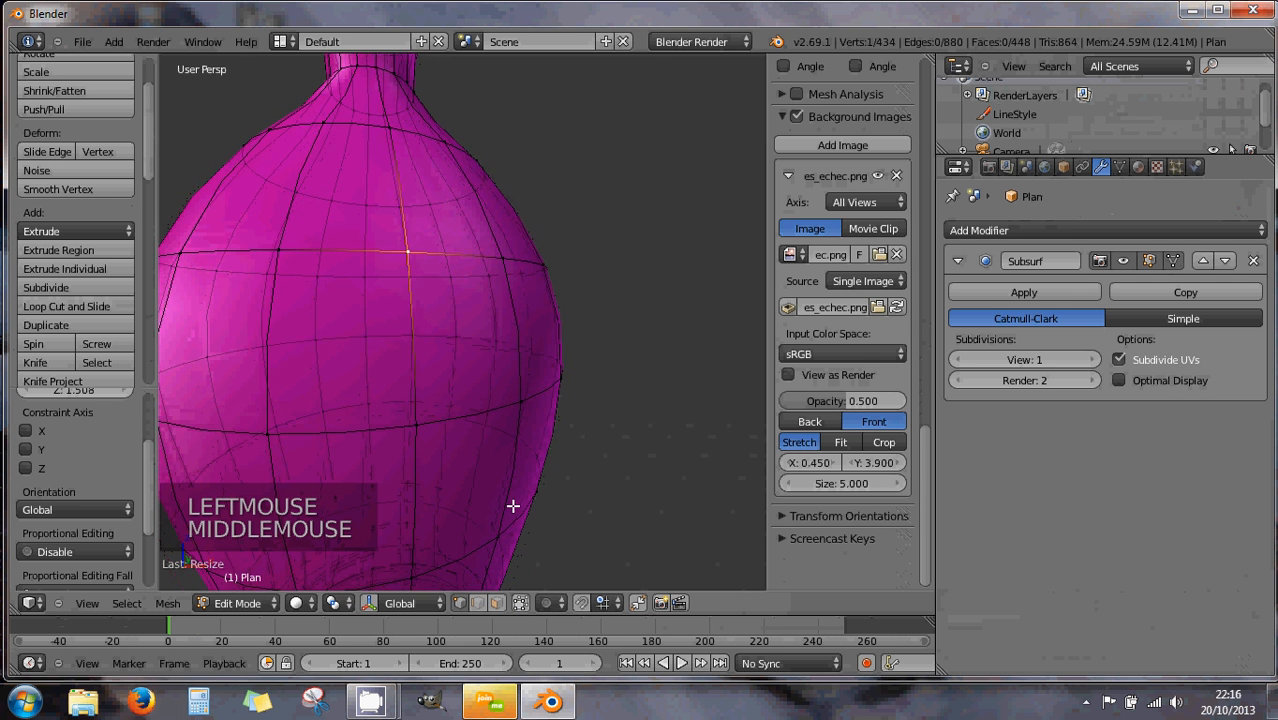
# Test selecting front and rear vertices of the head through the mesh, return to front view and deselect everything
pyautogui.rightClick(457, 285)
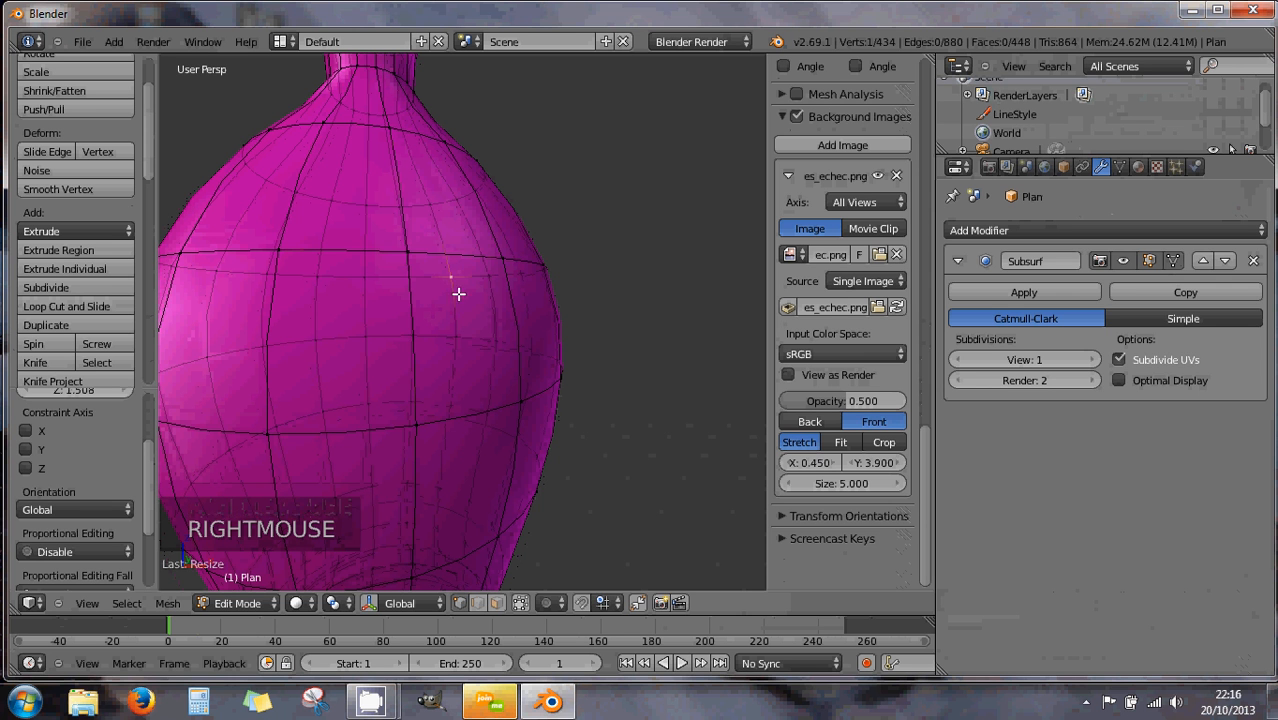
pyautogui.rightClick(404, 254)
pyautogui.rightClick(450, 282)
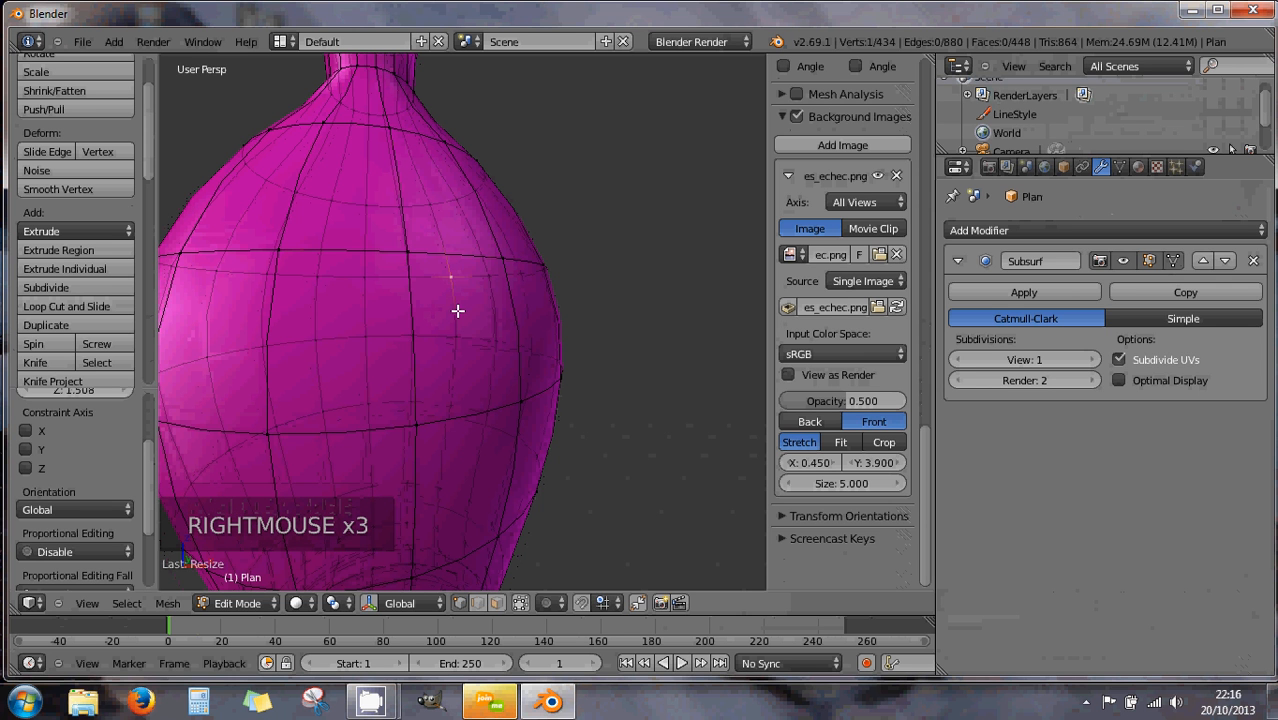
pyautogui.press('KP_1')
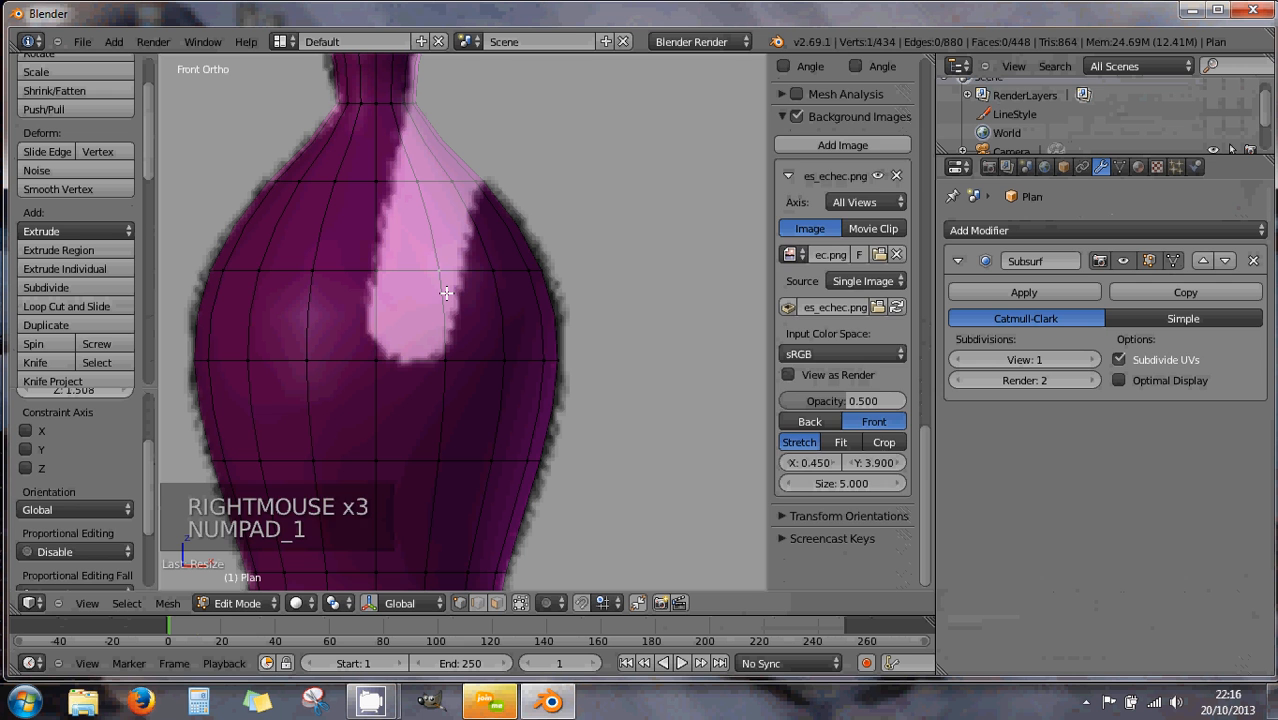
pyautogui.press('a')
pyautogui.press('a')
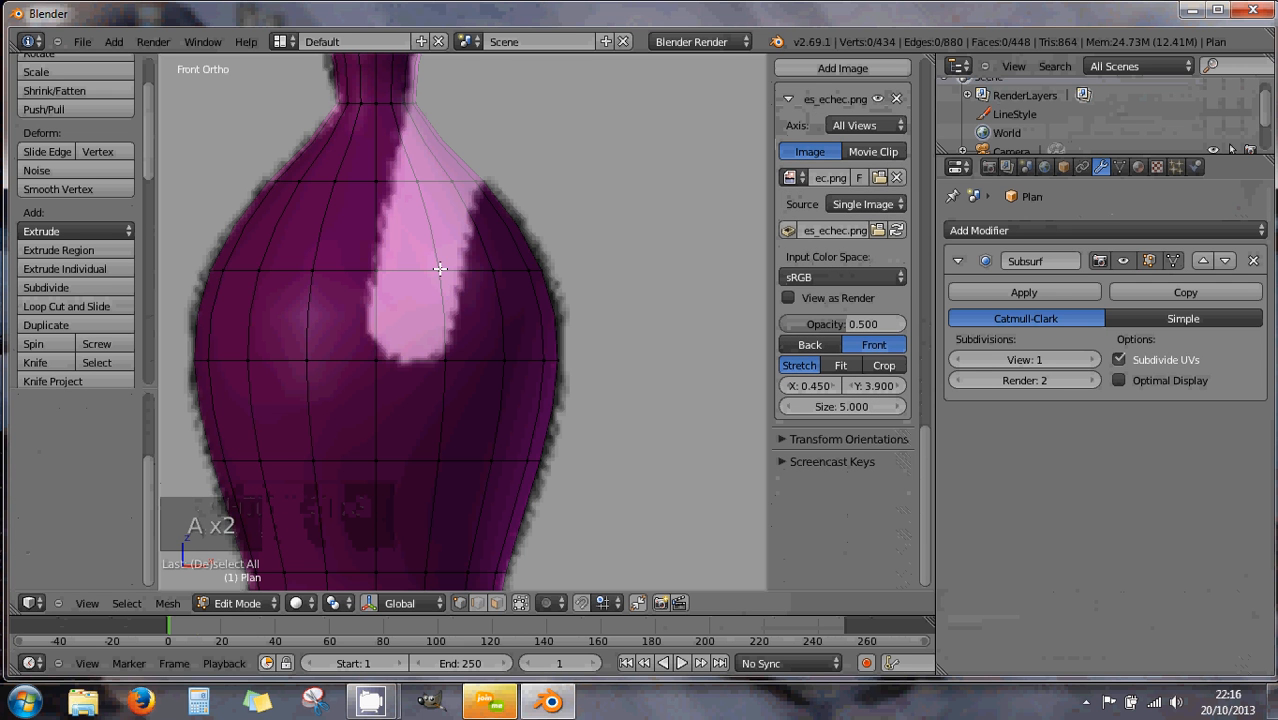
# Move the front and rear vertices on the notch's middle row about 0.08 in positive X toward its outer edge
pyautogui.press('b')
pyautogui.moveTo(424, 254); pyautogui.dragTo(453, 302)
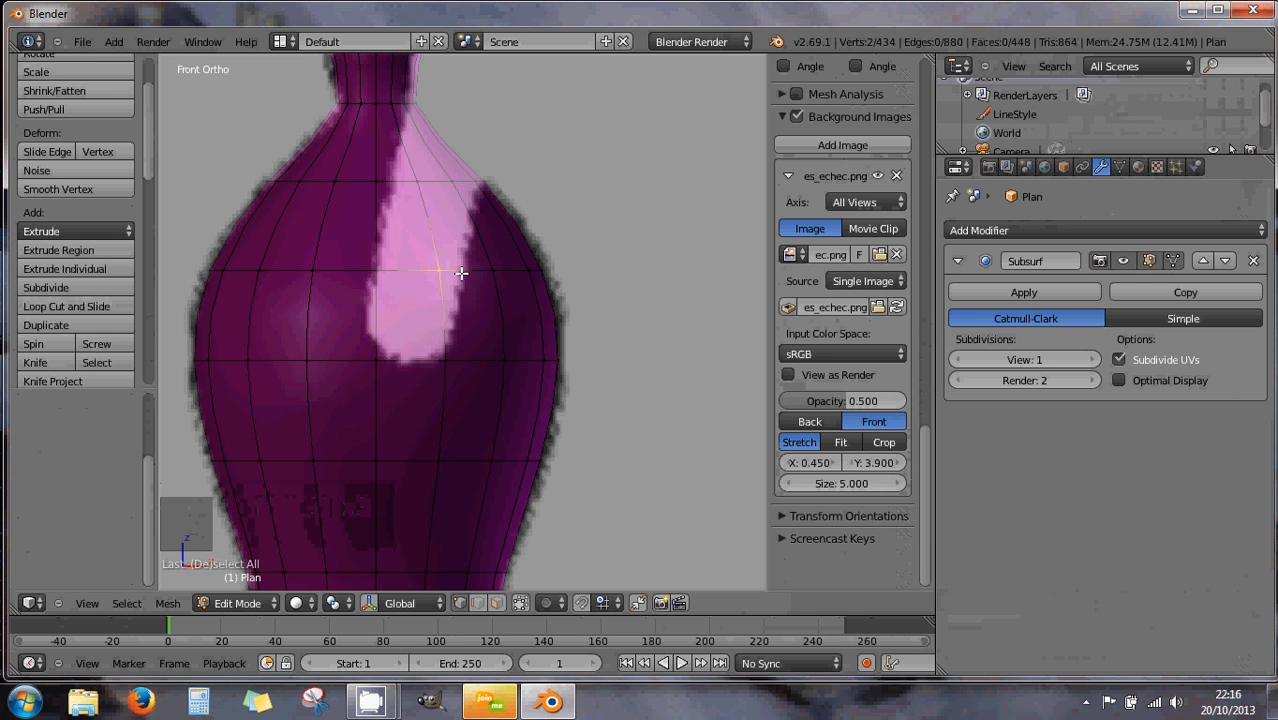
pyautogui.press('g')
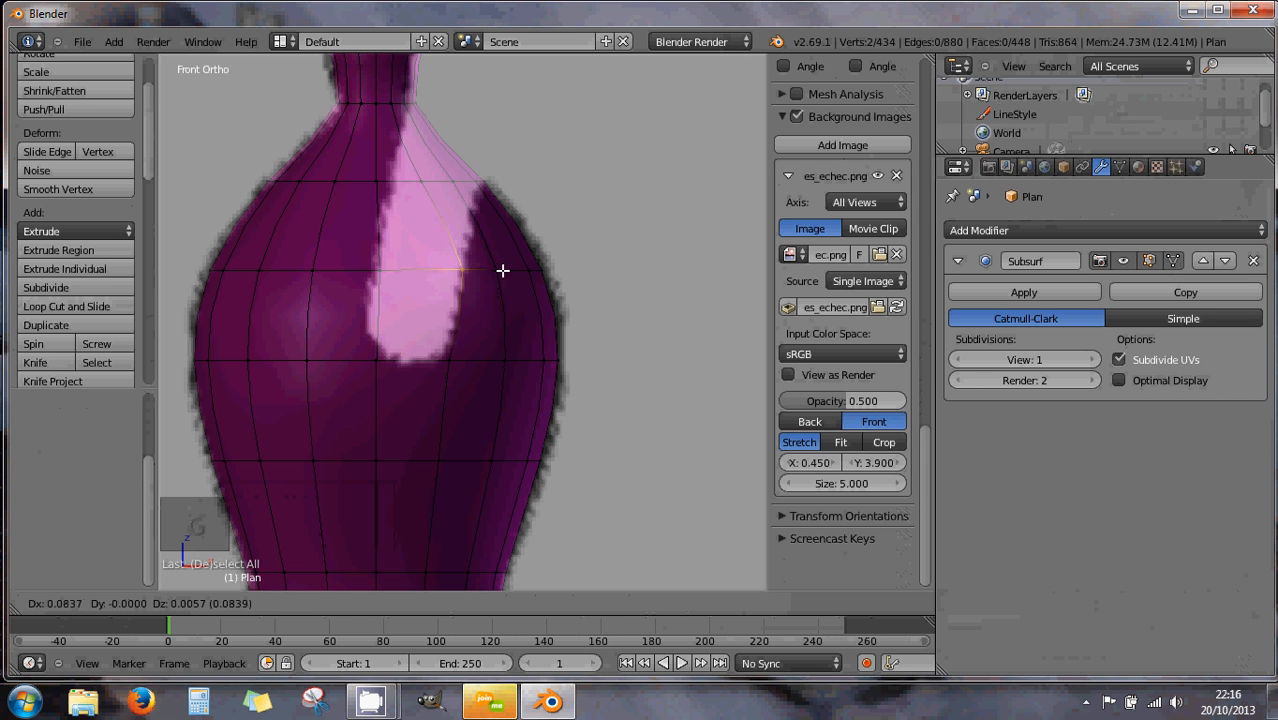
pyautogui.click(502, 270)
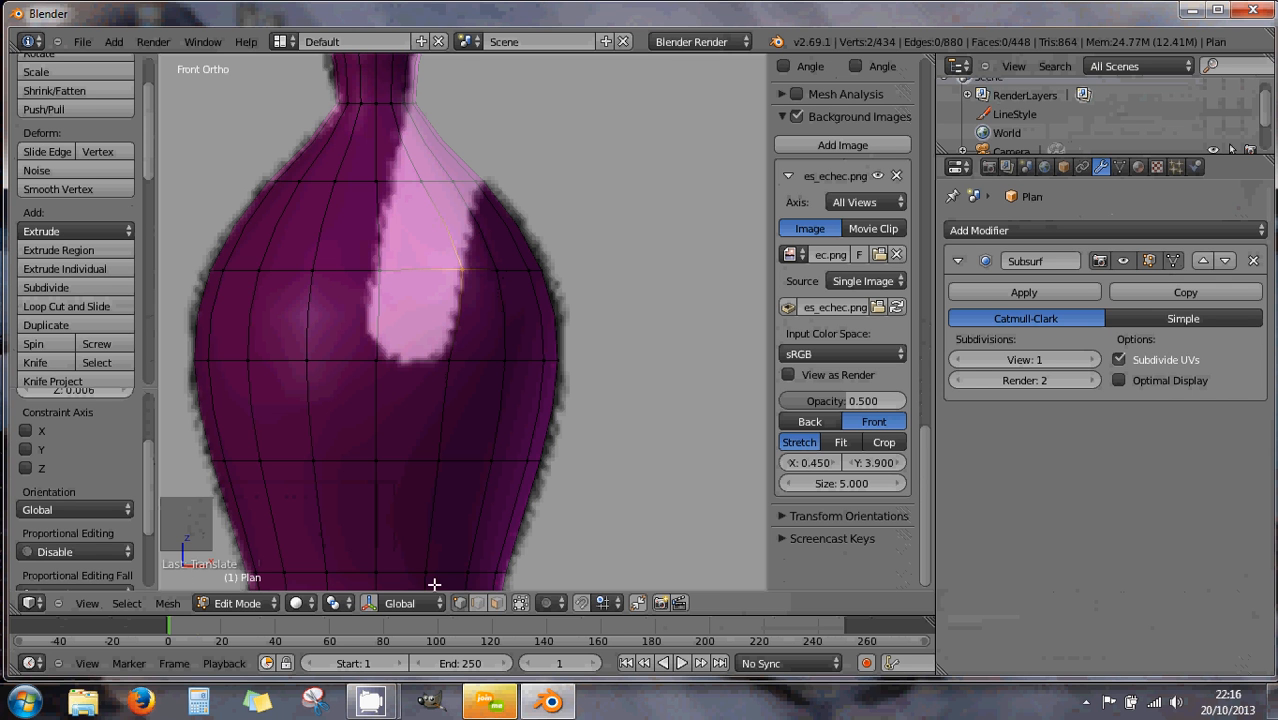
# Turn on the 3D manipulator and nudge the selected middle-row vertices slightly along X to the notch's outer edge
pyautogui.click(368, 602)
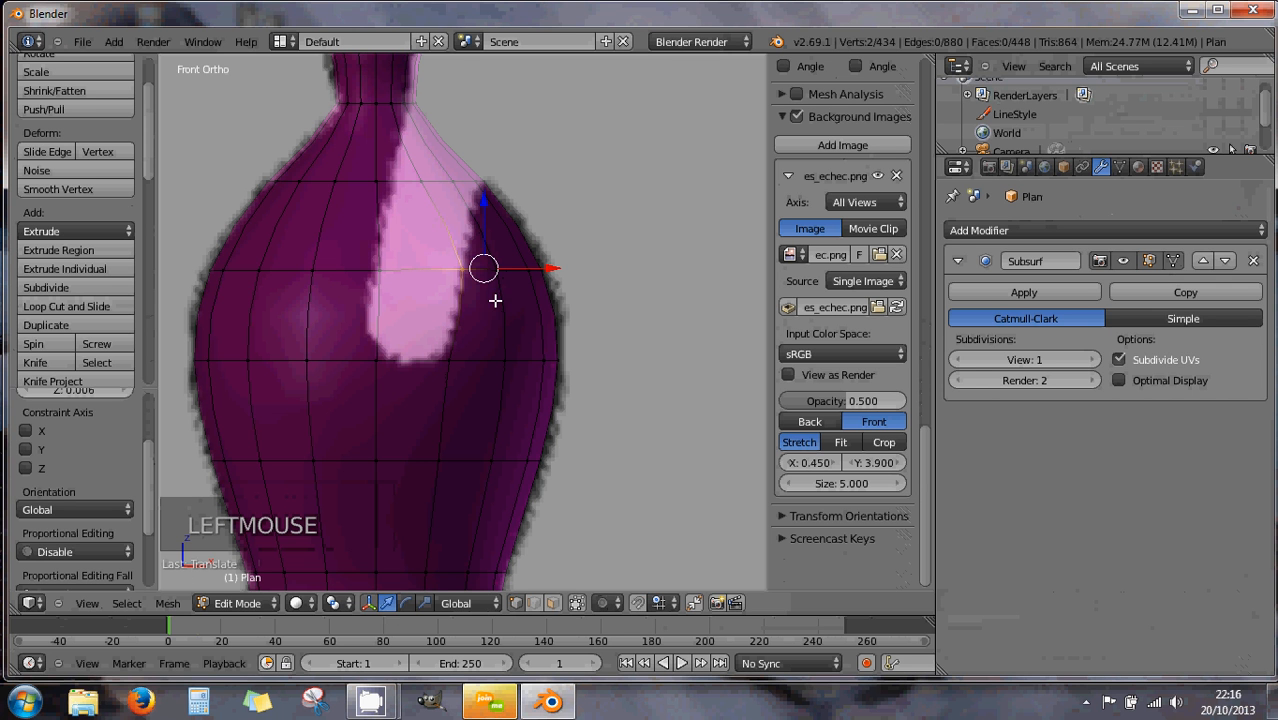
pyautogui.click(555, 269)
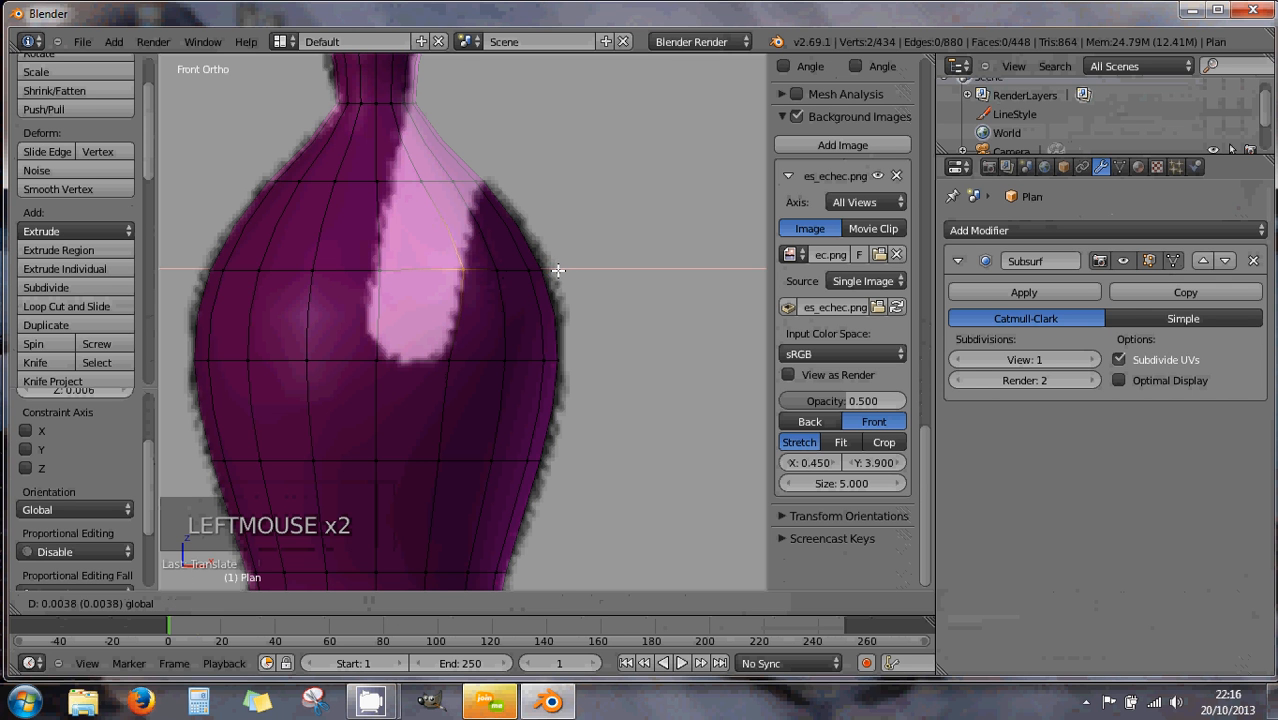
pyautogui.moveTo(557, 269); pyautogui.dragTo(486, 269)
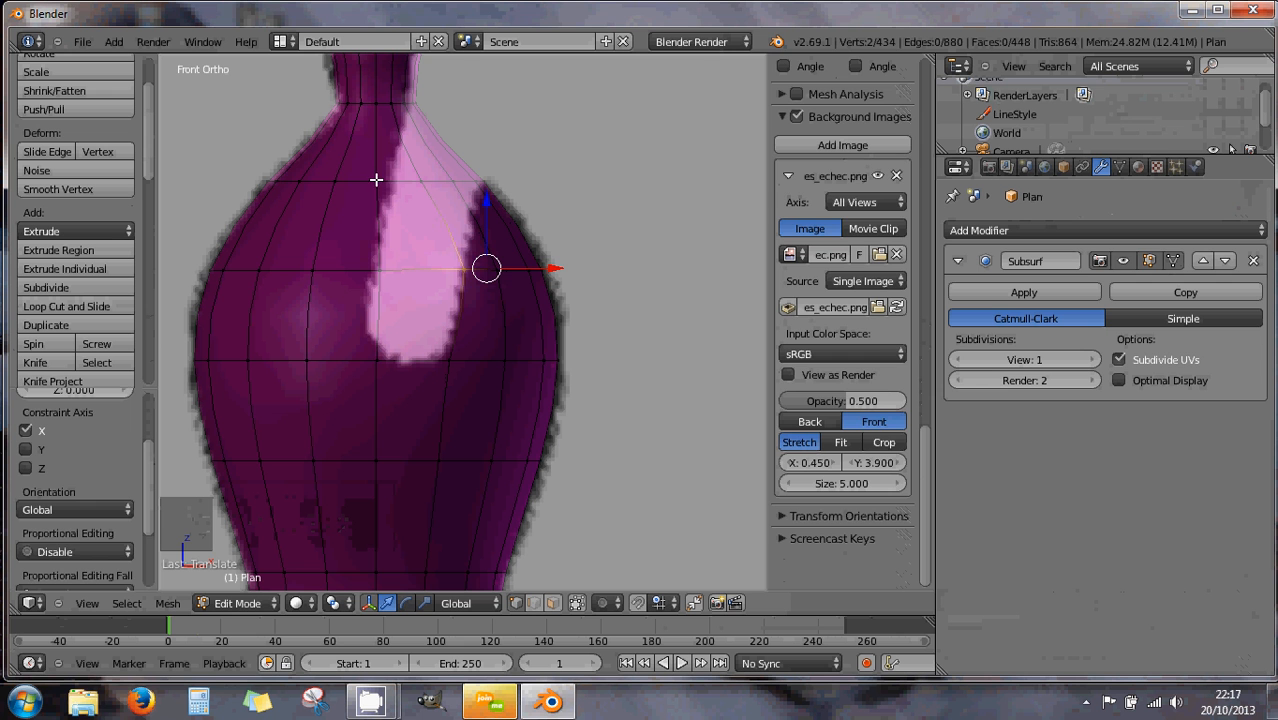
# Select the central vertex pair on the head's upper row and shift it along X to the notch's inner edge
pyautogui.press('a')
pyautogui.press('b')
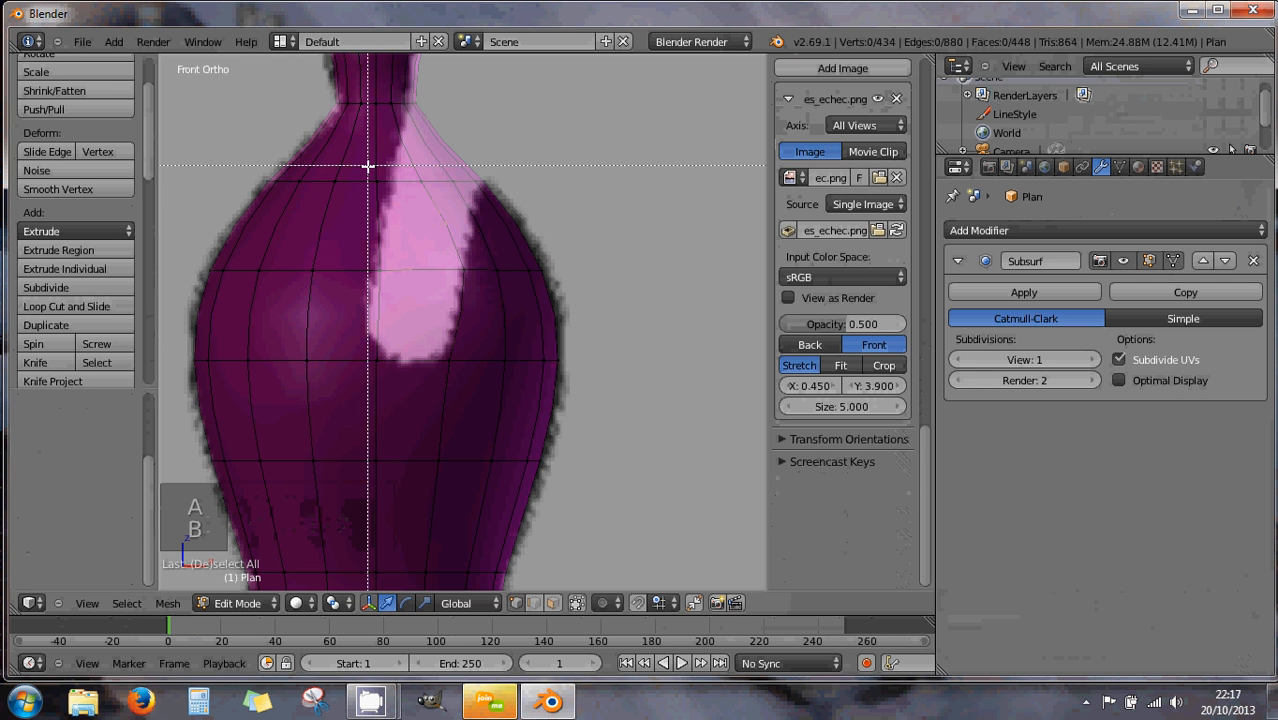
pyautogui.moveTo(368, 165); pyautogui.dragTo(471, 189)
# Shift the central vertex pairs on the middle and lower rows in negative X to follow the notch's inner edge
pyautogui.press('a')
pyautogui.press('b')
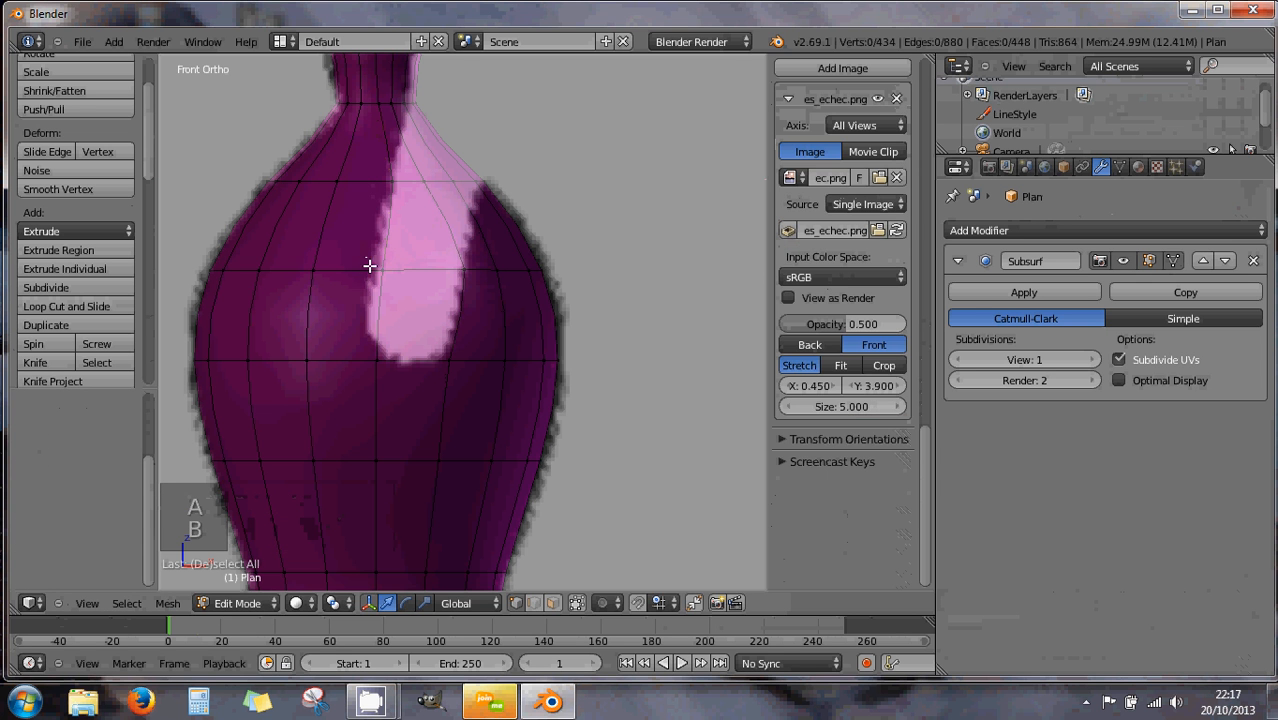
pyautogui.moveTo(369, 265); pyautogui.dragTo(428, 275)
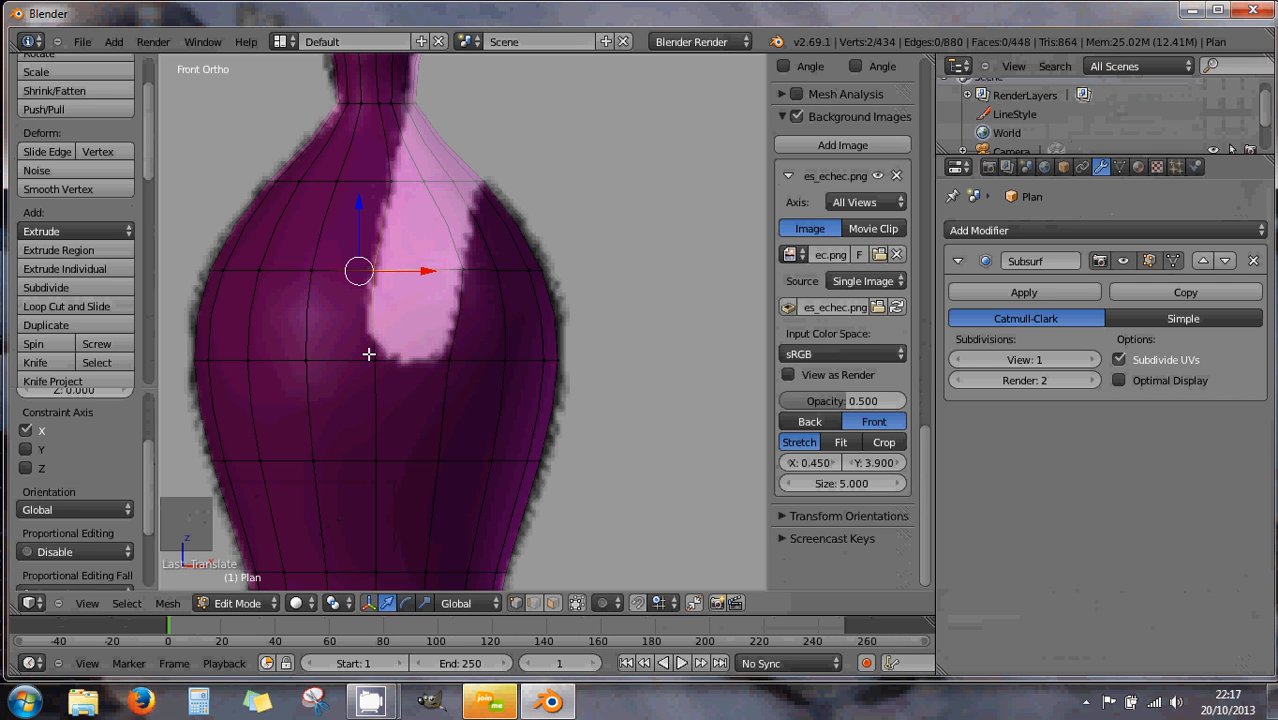
pyautogui.press('a')
pyautogui.press('b')
pyautogui.moveTo(364, 349); pyautogui.dragTo(430, 360)
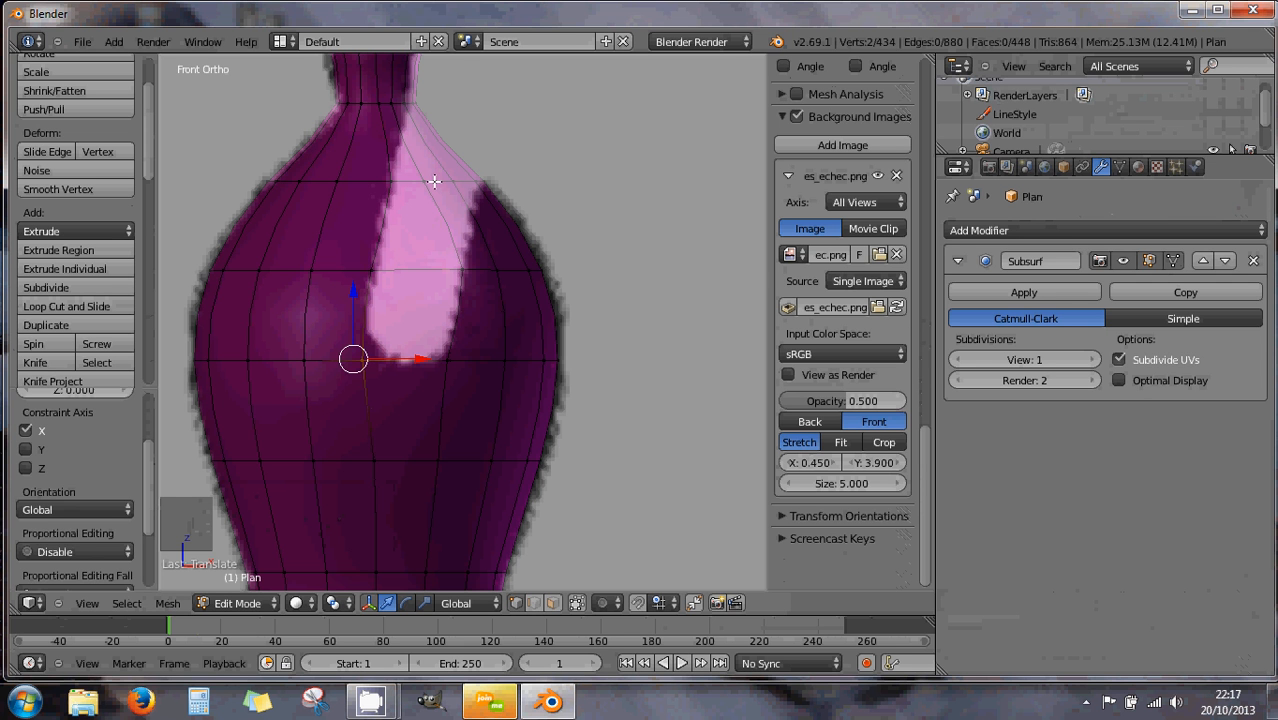
# Scale the upper-row vertices beyond the notch to 0 along X and move them outward to the head's silhouette
pyautogui.press('a')
pyautogui.press('b')
pyautogui.moveTo(416, 167); pyautogui.dragTo(513, 189)
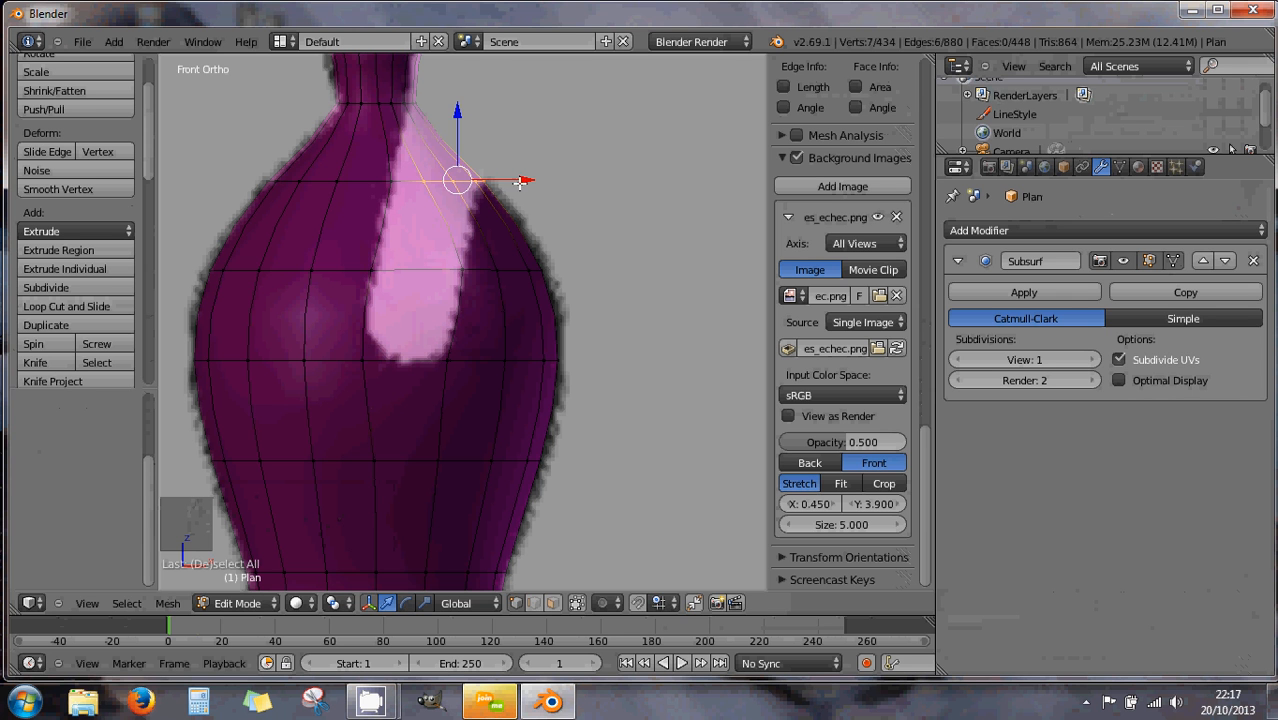
pyautogui.press('s')
pyautogui.write('x')
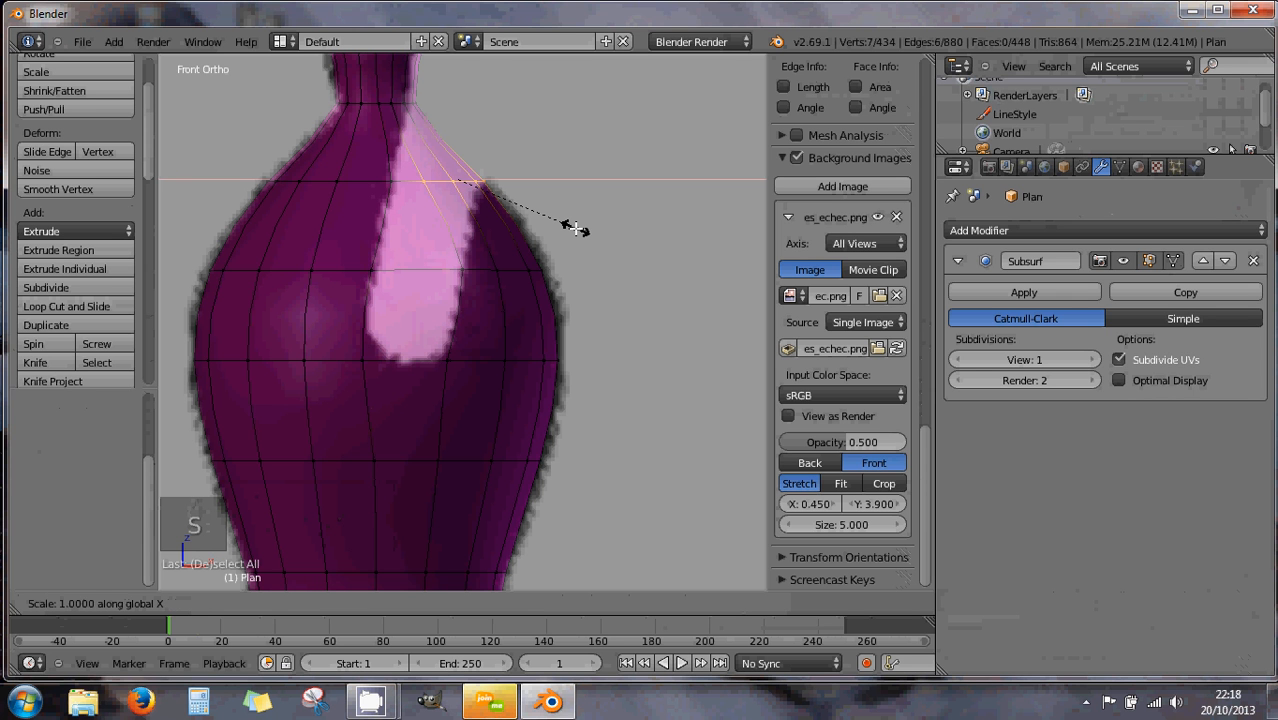
pyautogui.write('0')
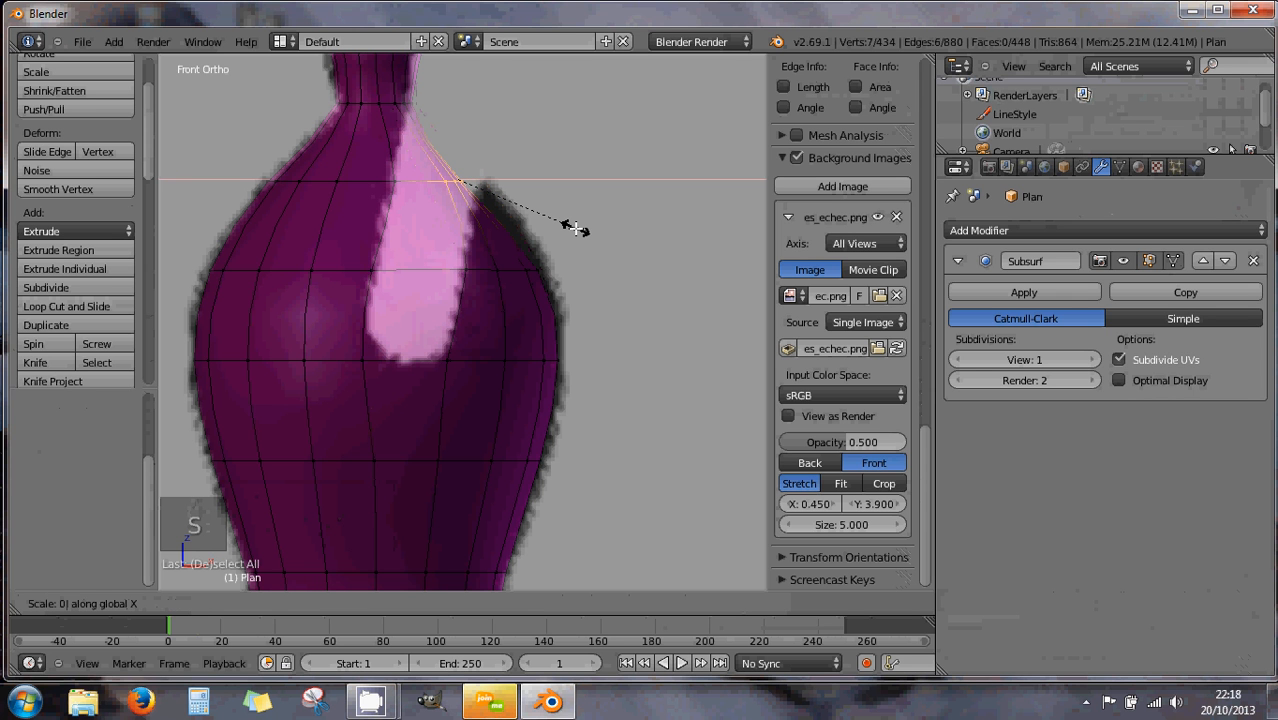
pyautogui.press('Return')
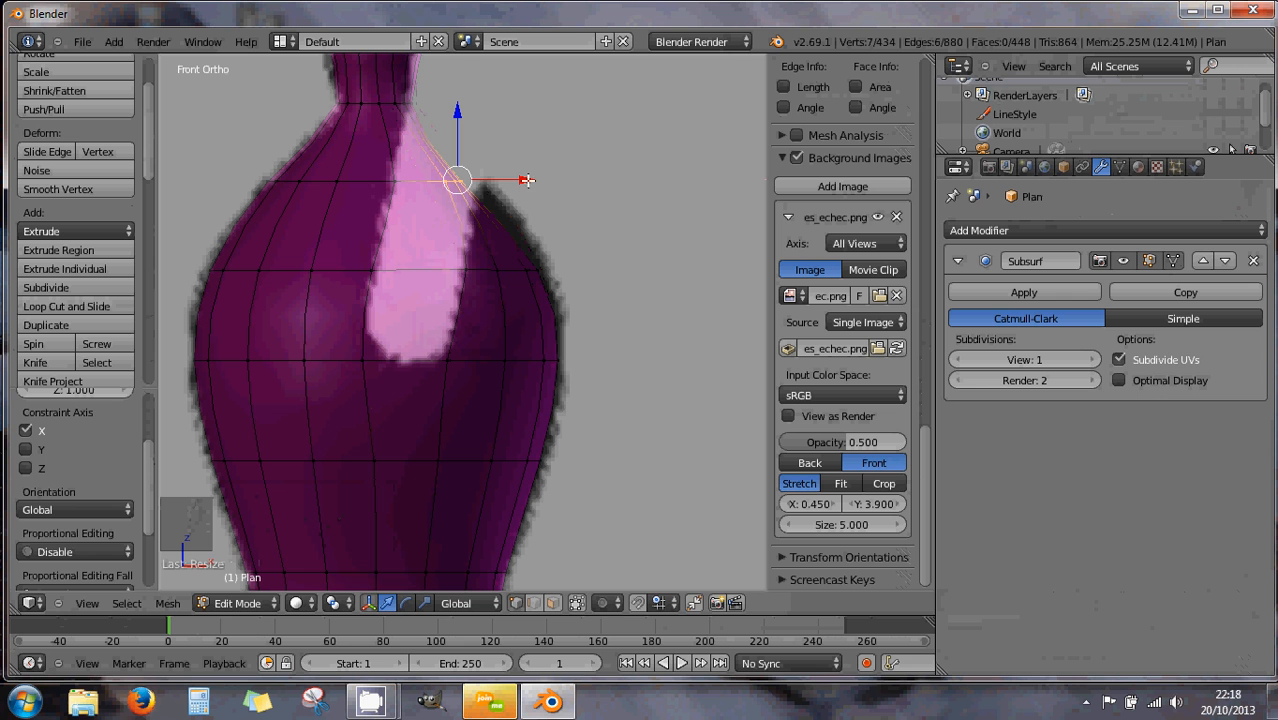
pyautogui.moveTo(527, 180); pyautogui.dragTo(575, 192)
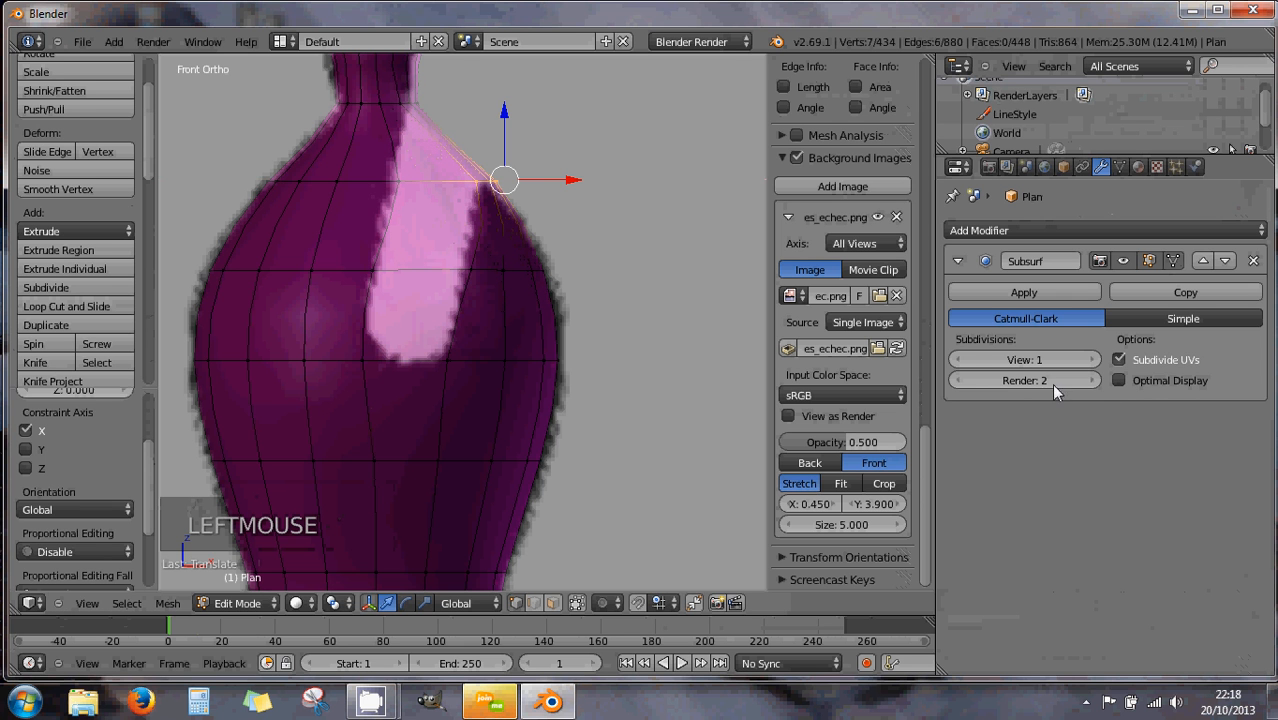
# Set the Subsurf view subdivisions to 0 and move the flattened upper-row vertices inward along X to the notch's outer corner
pyautogui.click(959, 360)
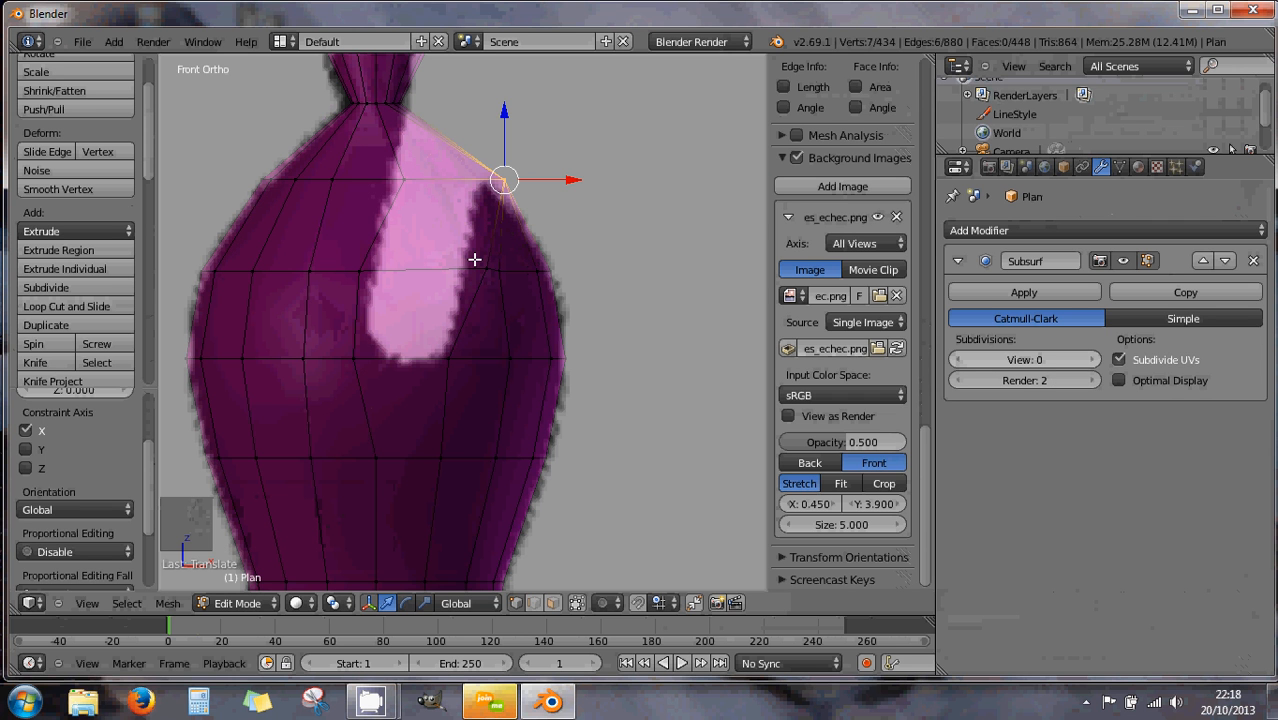
pyautogui.press('a')
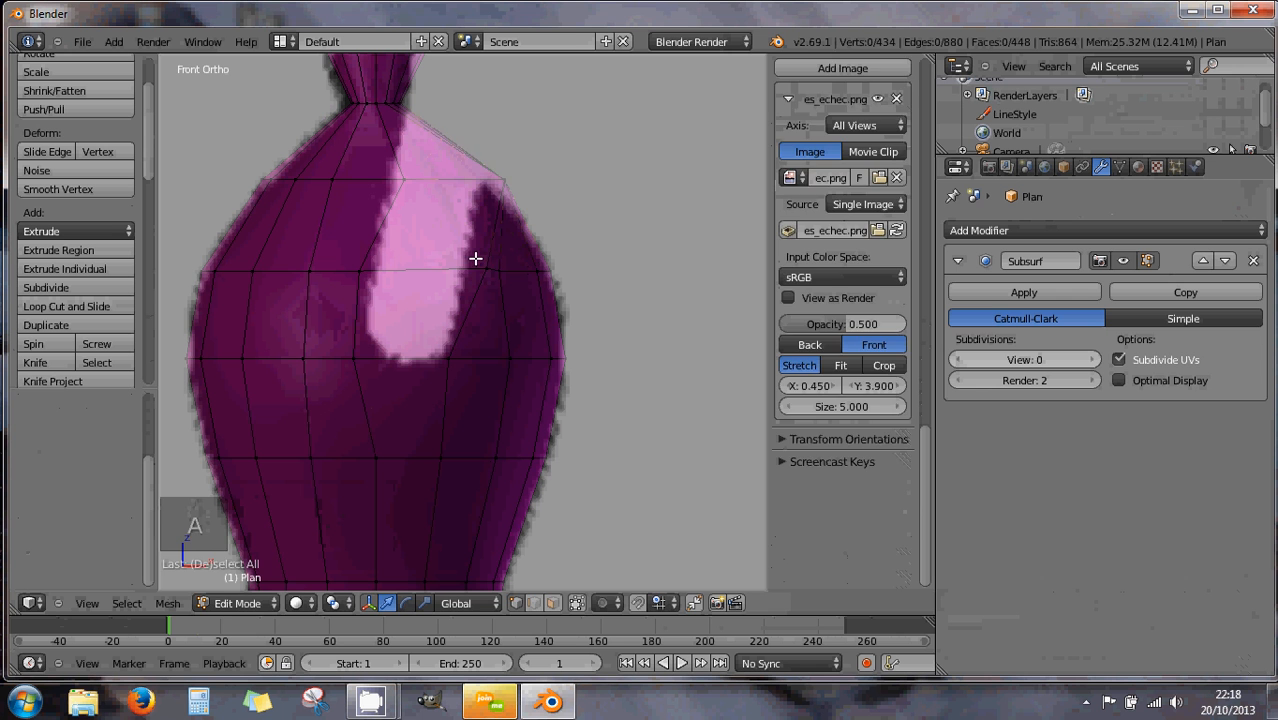
pyautogui.hotkey('ctrl', 'z')
pyautogui.moveTo(570, 179); pyautogui.dragTo(551, 180)
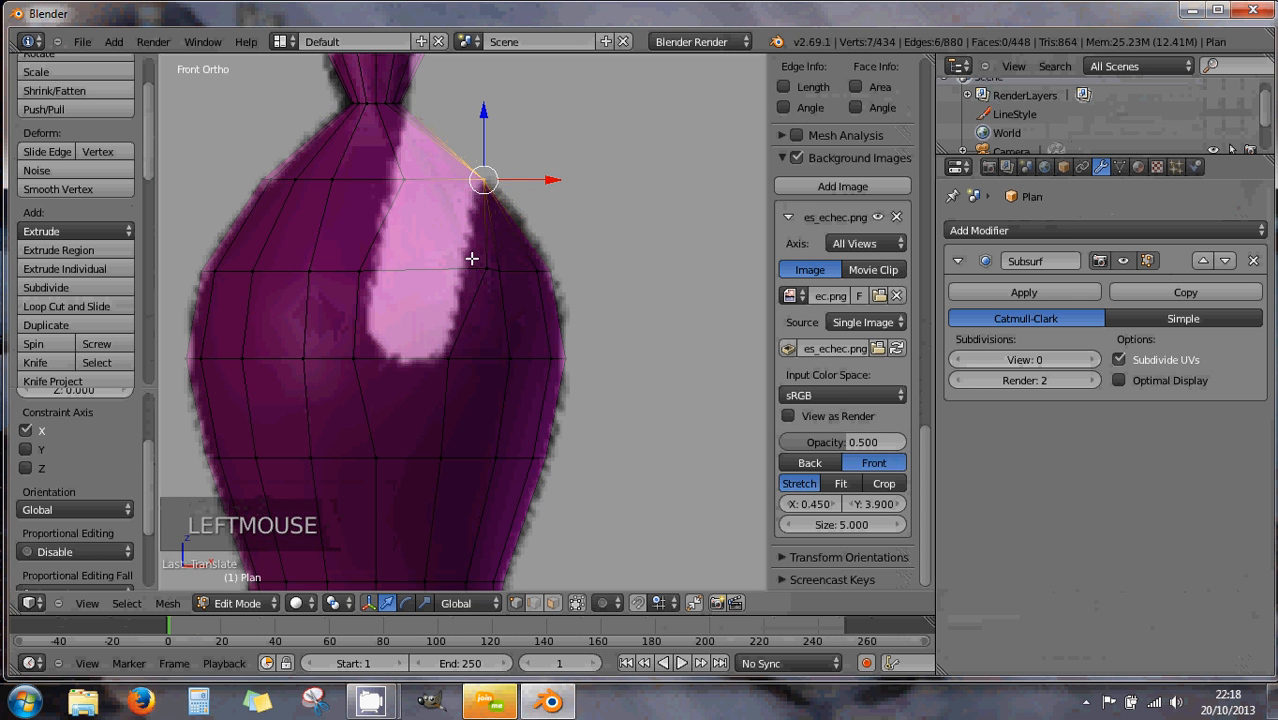
# Select the middle-row vertices at the notch's outer edge, align them along X with the reference, and deselect everything
pyautogui.press('a')
pyautogui.press('b')
pyautogui.moveTo(469, 249); pyautogui.dragTo(528, 266)
pyautogui.press('a')
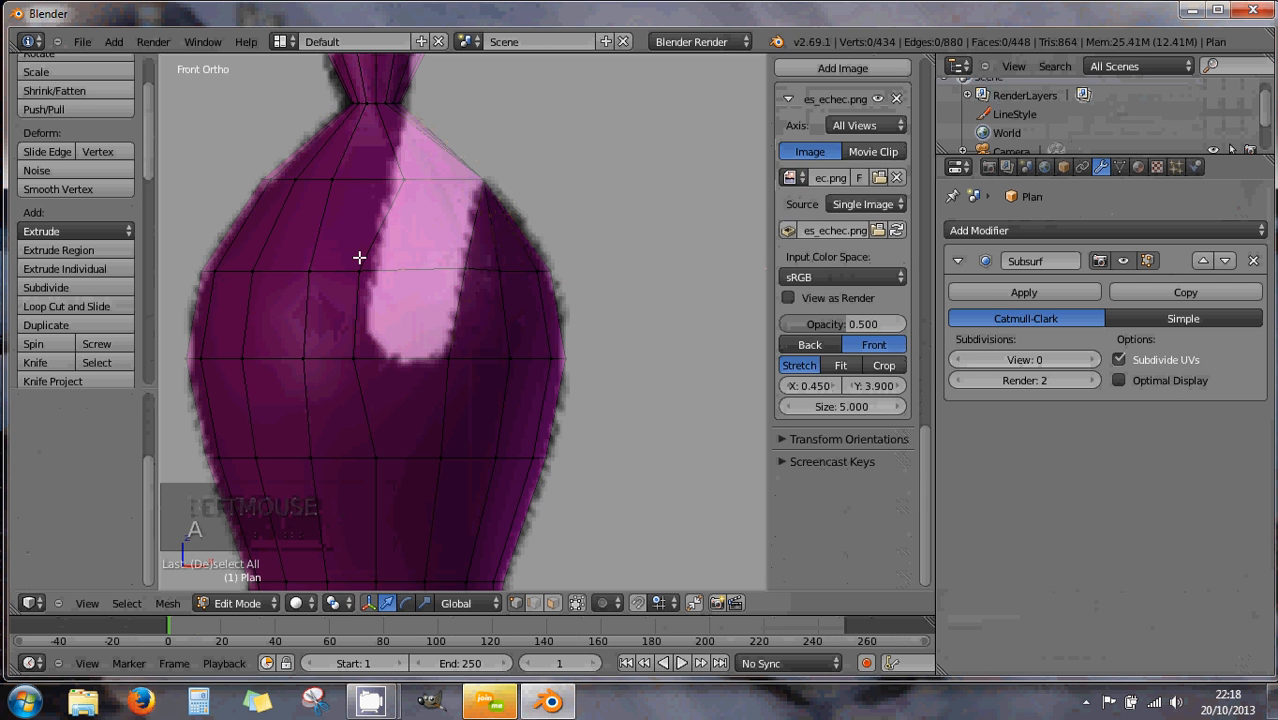
pyautogui.press('b')
pyautogui.click(352, 251)
pyautogui.press('a')
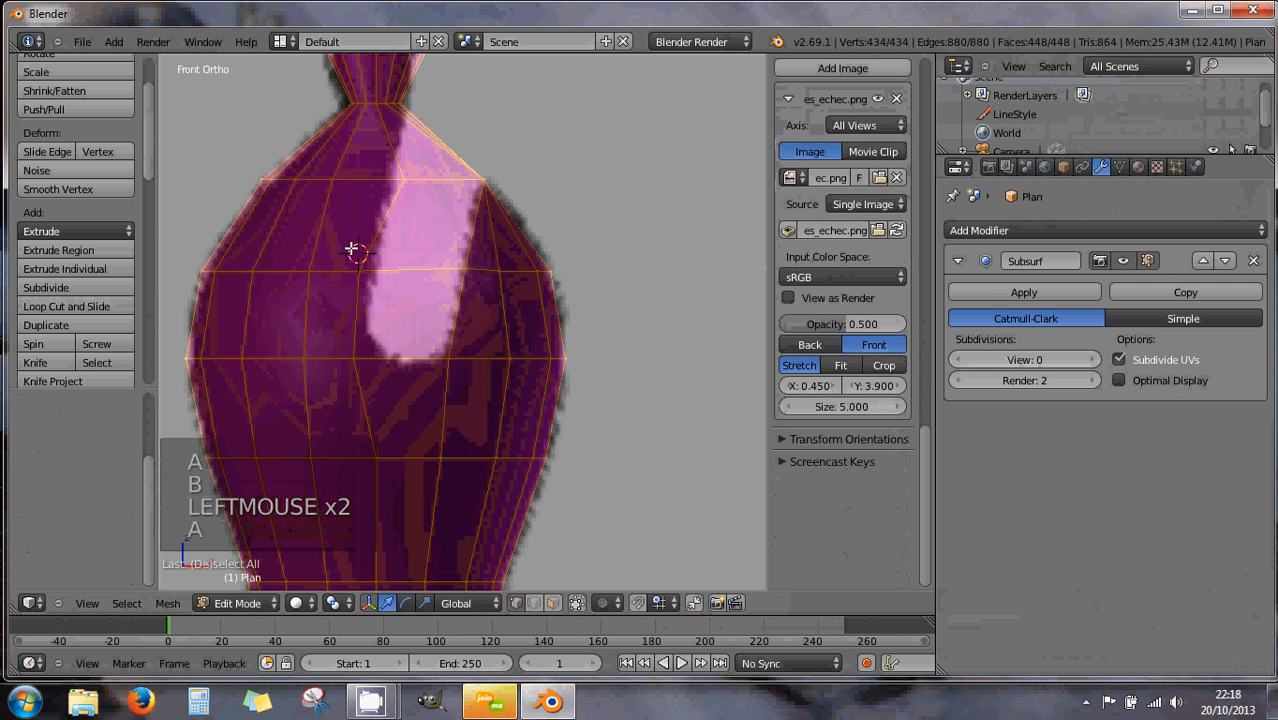
pyautogui.press('b')
pyautogui.moveTo(350, 246); pyautogui.dragTo(383, 291)
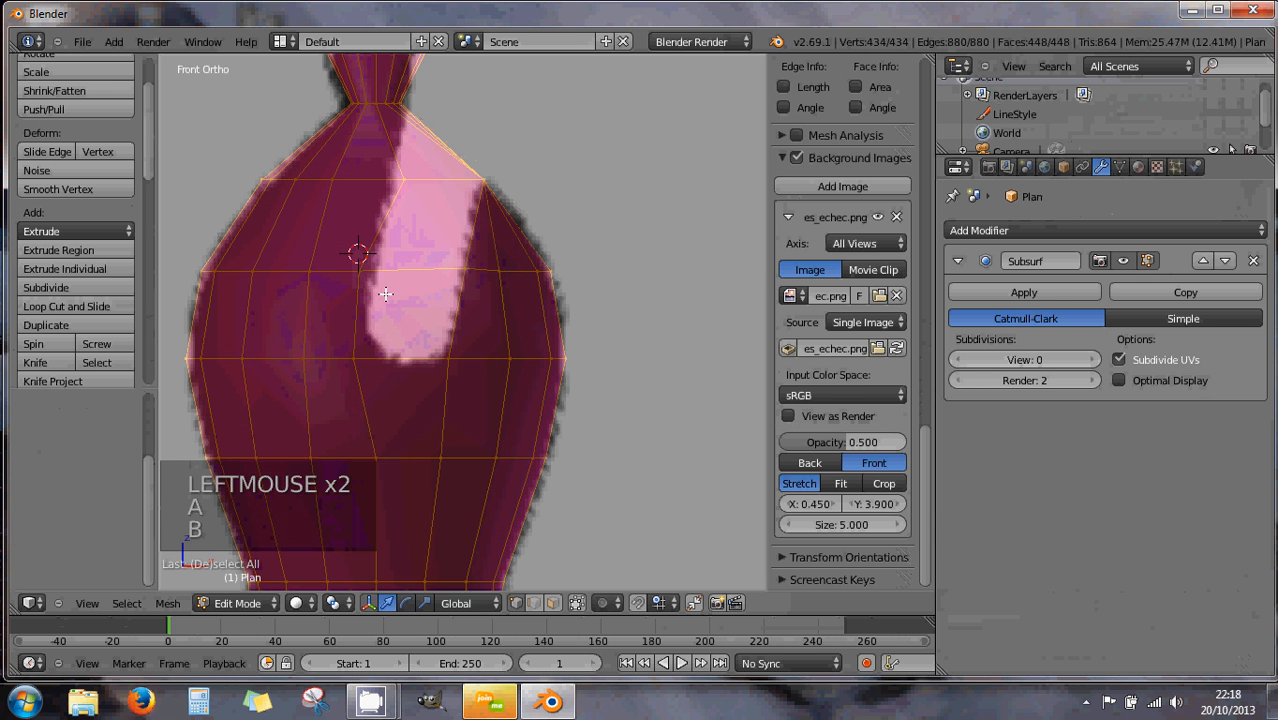
# Move the middle-row vertex pair at the notch's inner edge in positive X to match the reference, and deselect everything
pyautogui.press('a')
pyautogui.press('b')
pyautogui.moveTo(338, 251); pyautogui.dragTo(428, 275)
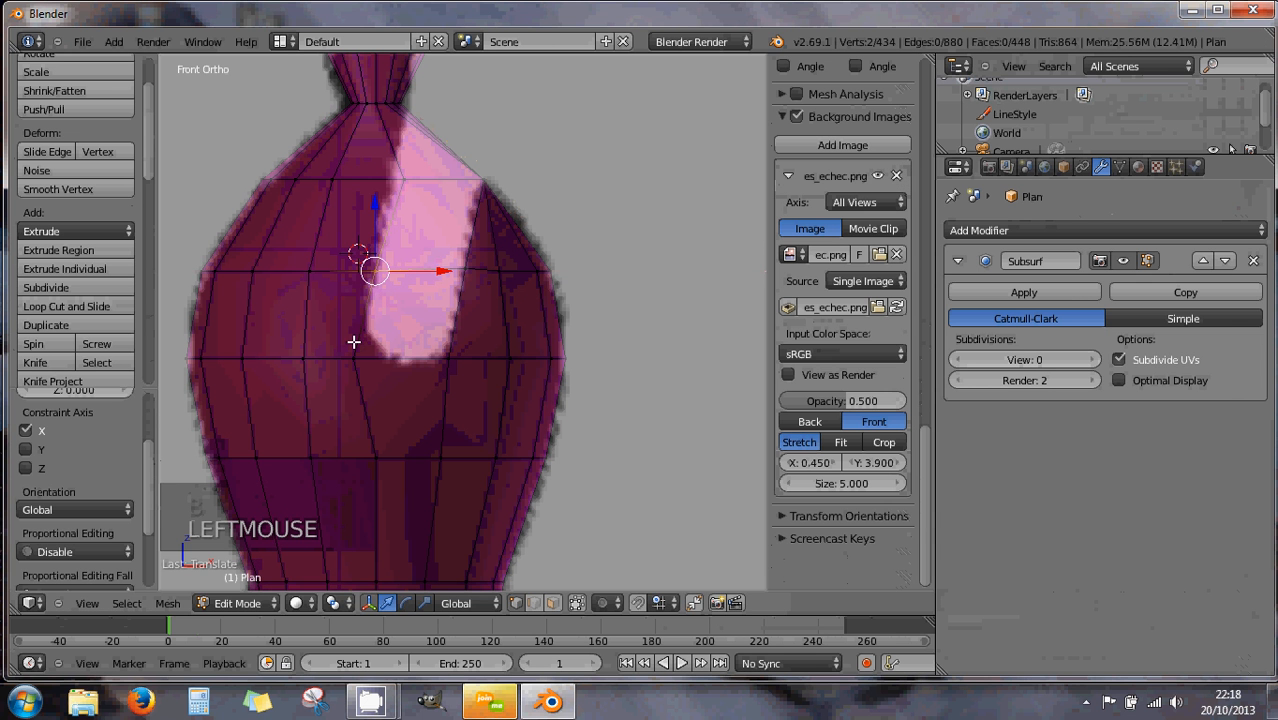
pyautogui.press('a')
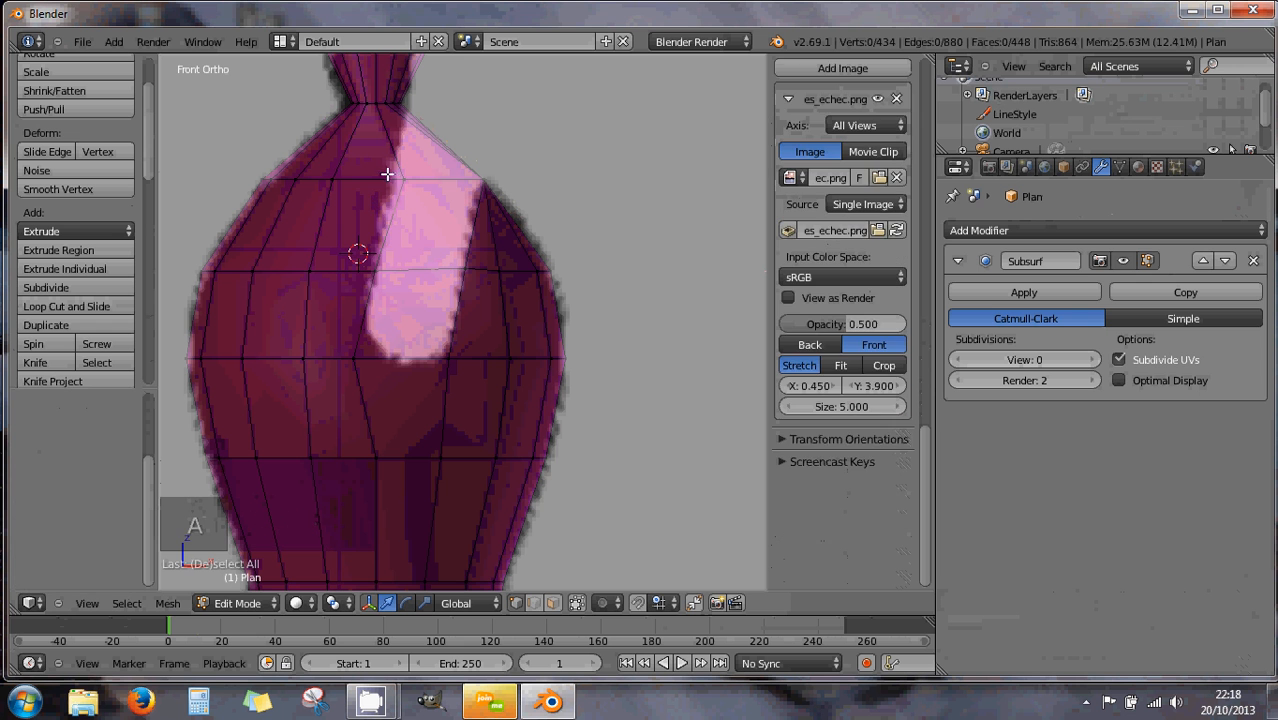
# Box-select the two vertices at the upper inner corner of the reference's pale slot and shift them along X to match its edge
pyautogui.press('b')
pyautogui.moveTo(395, 171); pyautogui.dragTo(467, 186)
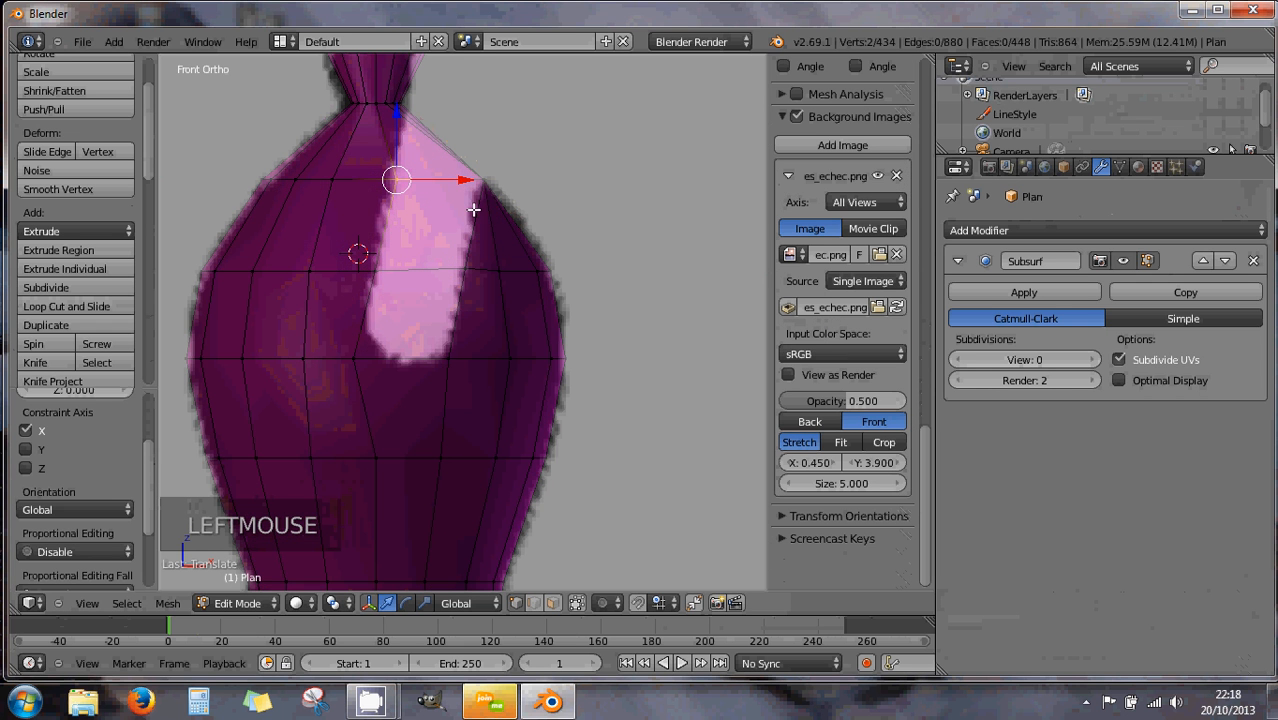
pyautogui.scroll(-2, 464, 247)
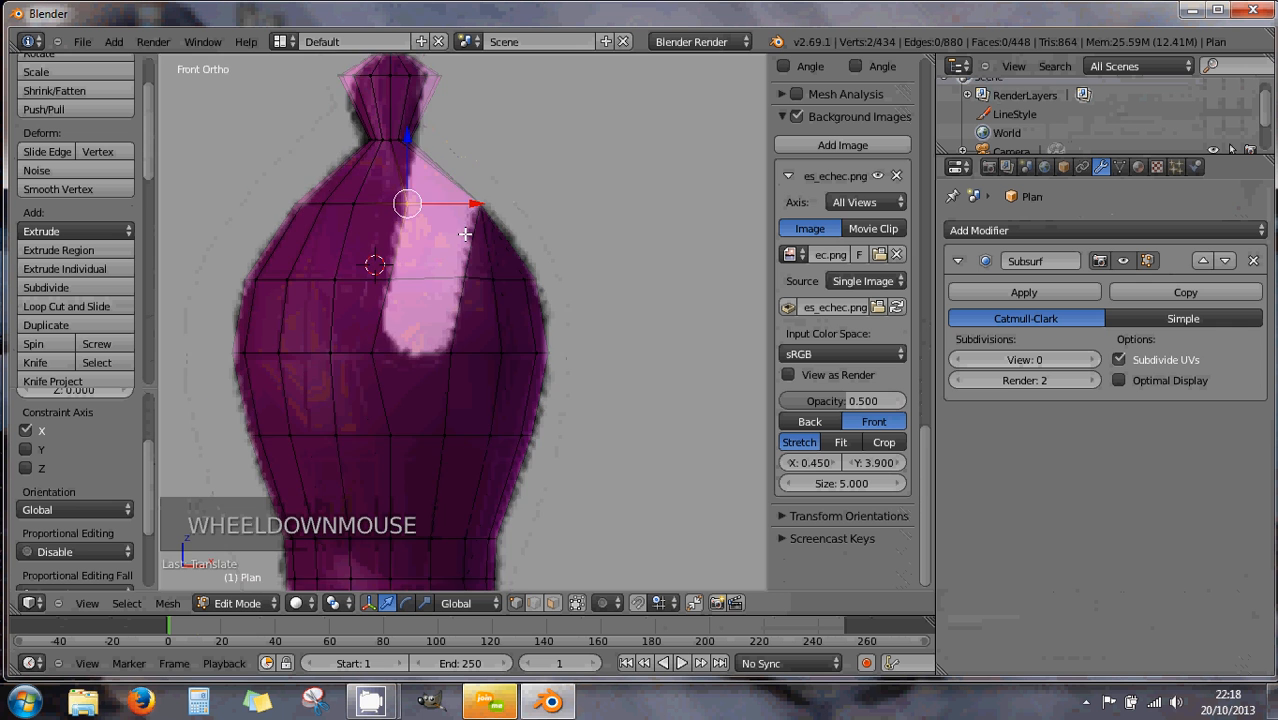
pyautogui.moveTo(464, 247); pyautogui.dragTo(460, 307, button='middle')
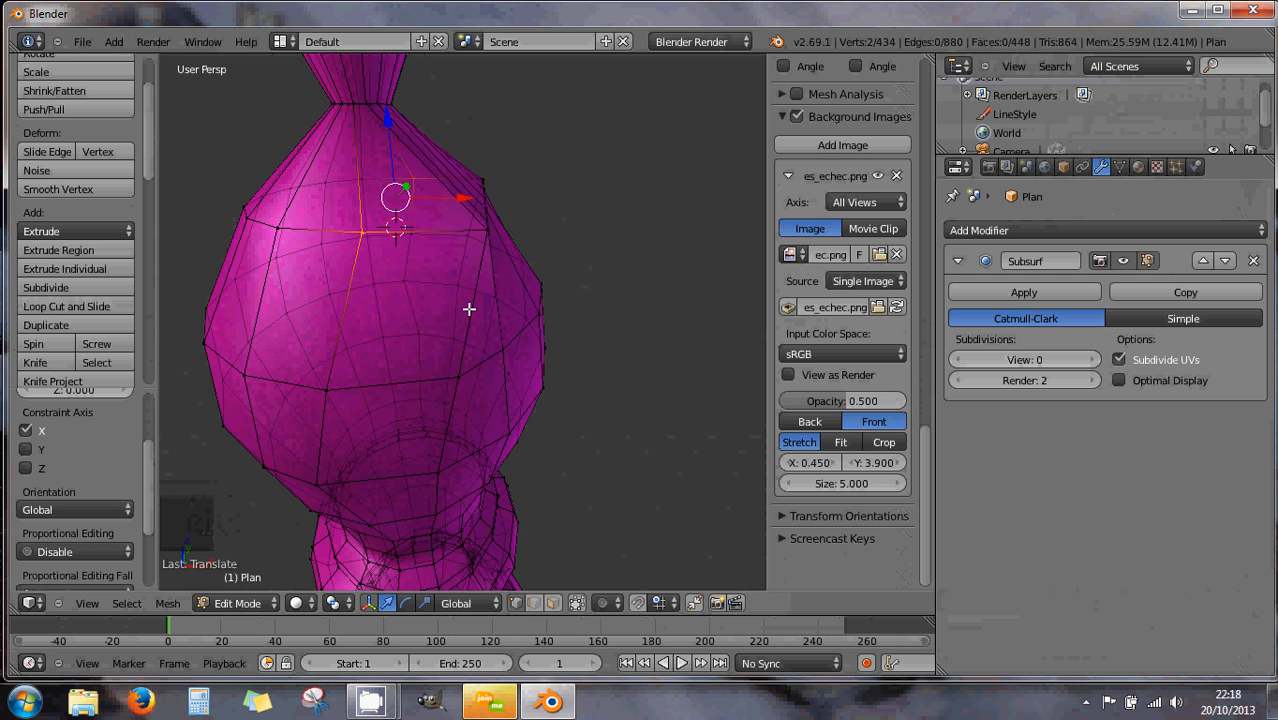
pyautogui.press('KP_1')
pyautogui.scroll(2, 483, 310)
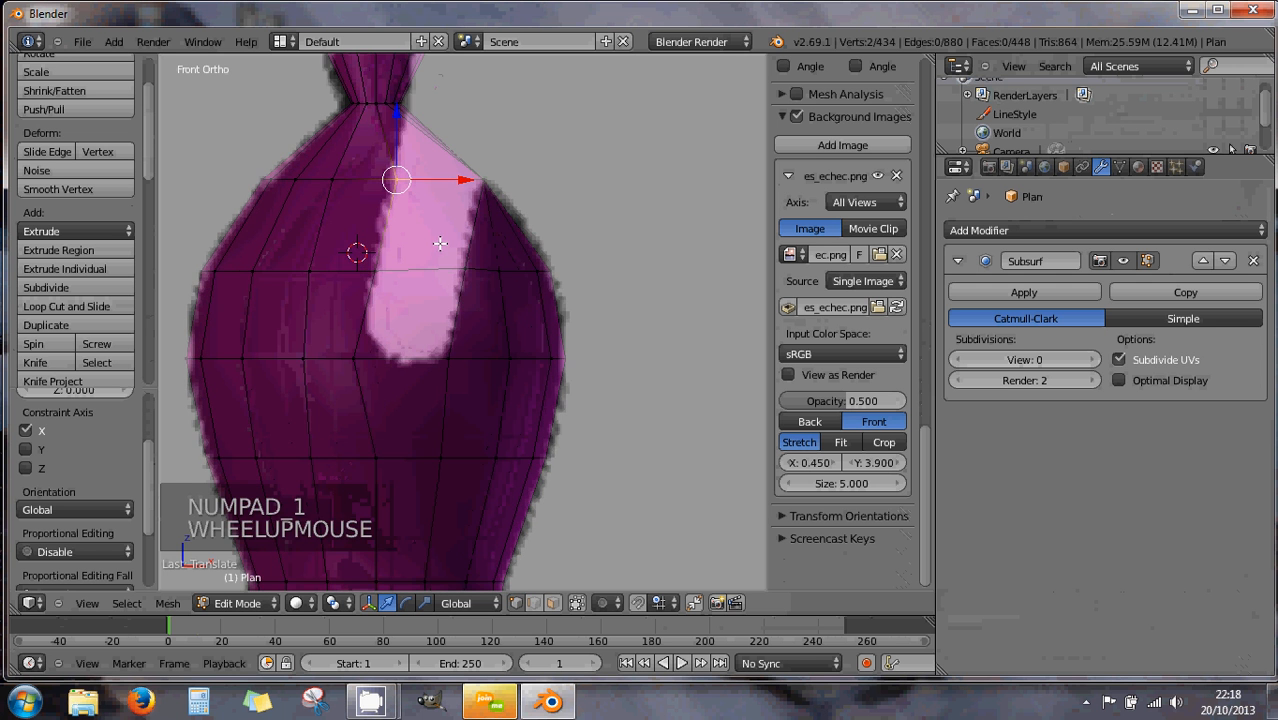
# Switch to face selection and delete the two faces covering the pale slot on the near side of the head
pyautogui.click(552, 603)
pyautogui.rightClick(435, 236)
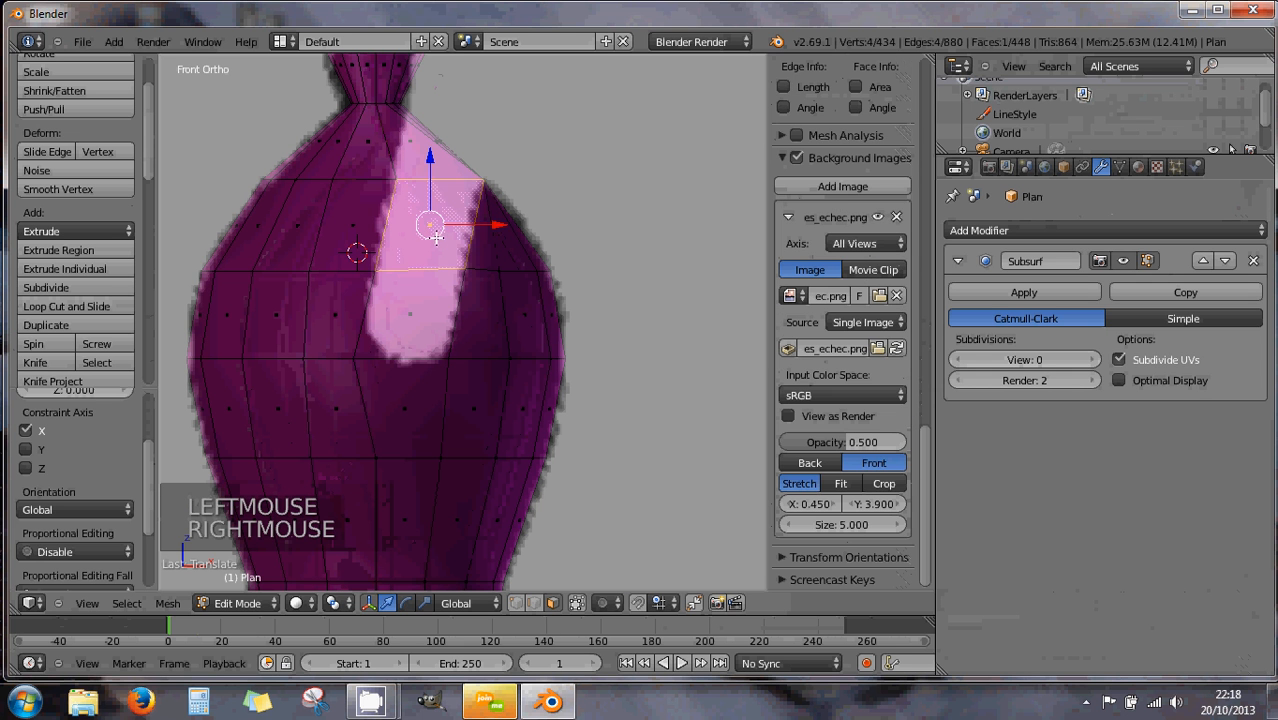
pyautogui.keyDown('shift'); pyautogui.rightClick(417, 311); pyautogui.keyUp('shift')
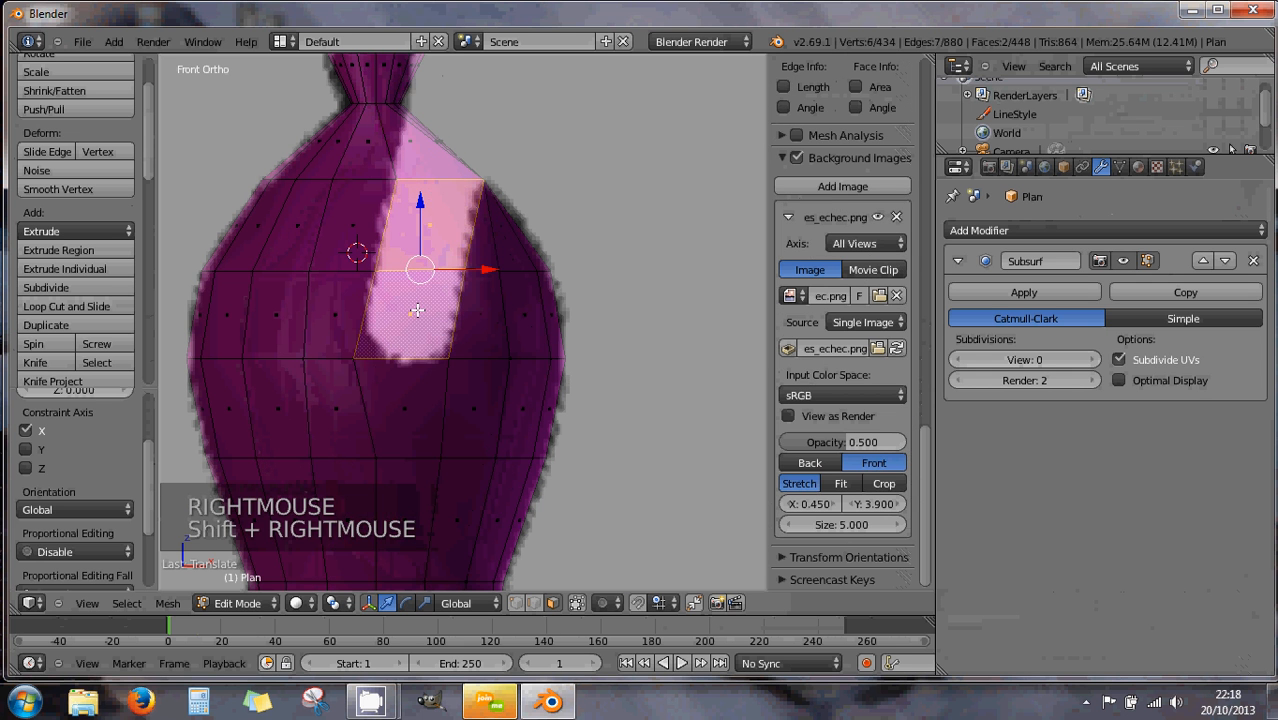
pyautogui.press('x')
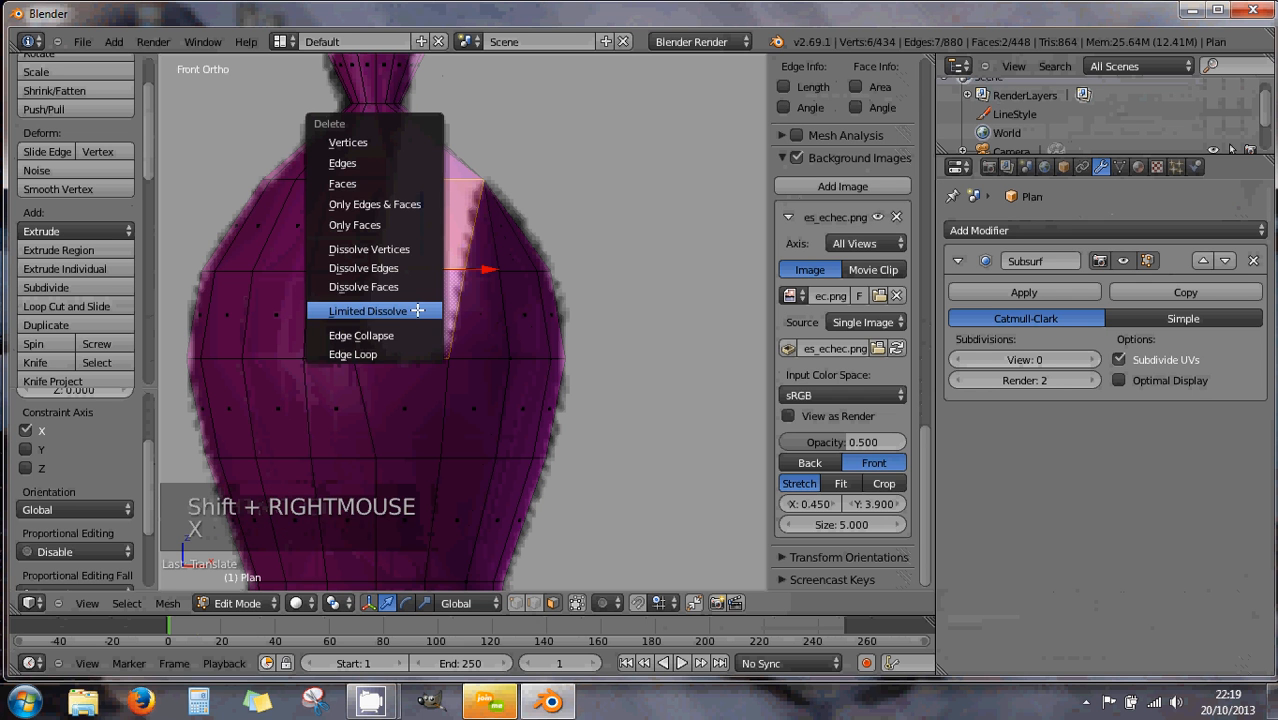
pyautogui.click(372, 184)
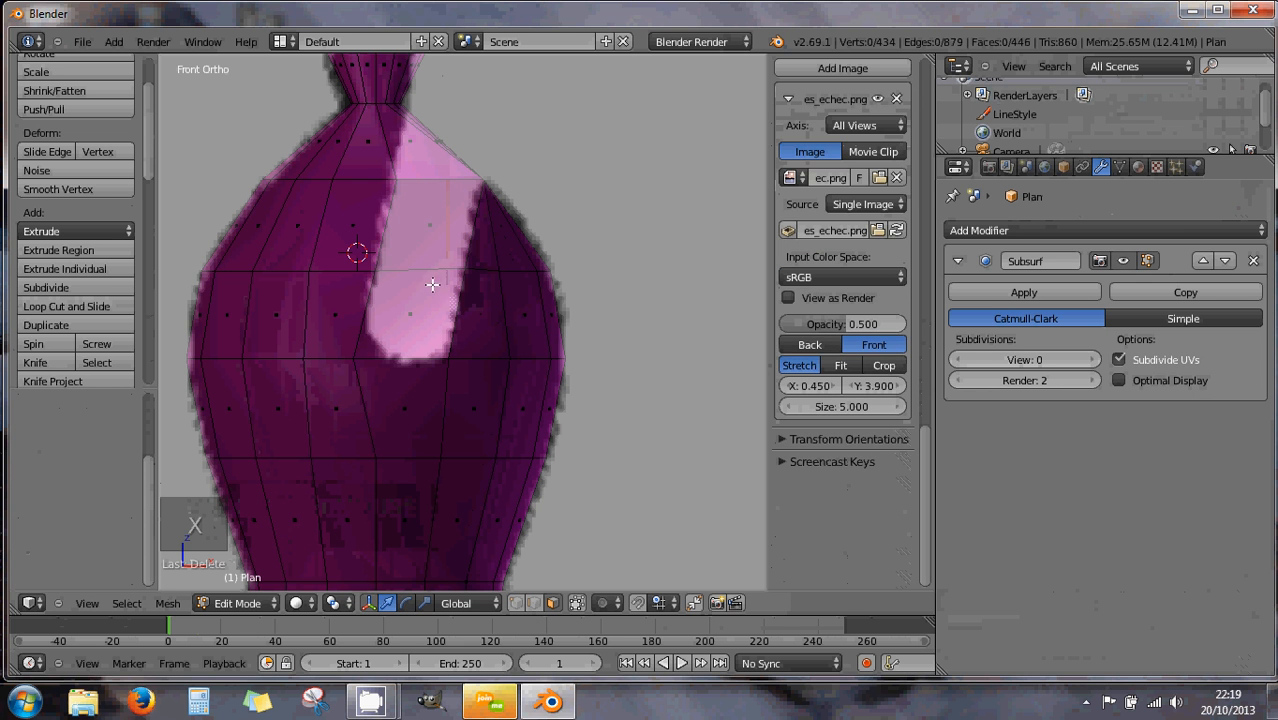
# Delete the two remaining faces on the far side of the slot so the notch goes through the head
pyautogui.rightClick(429, 235)
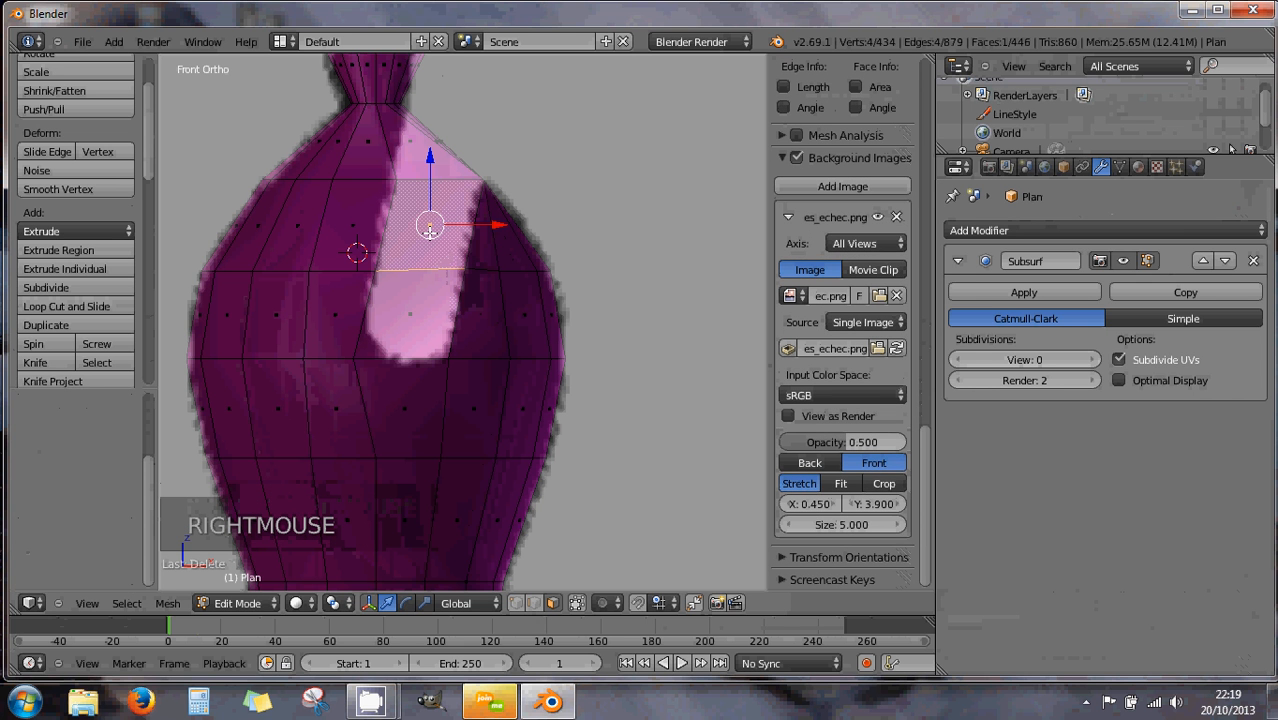
pyautogui.press('x')
pyautogui.click(430, 231)
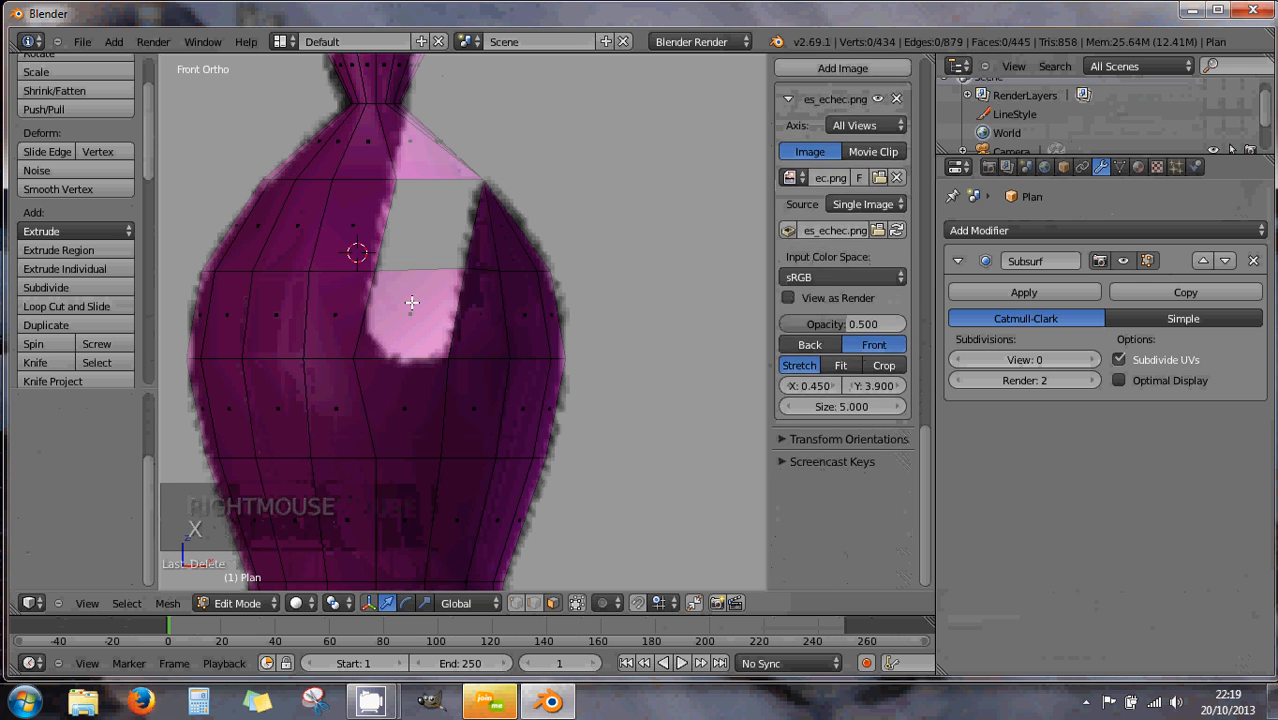
pyautogui.rightClick(413, 305)
pyautogui.press('x')
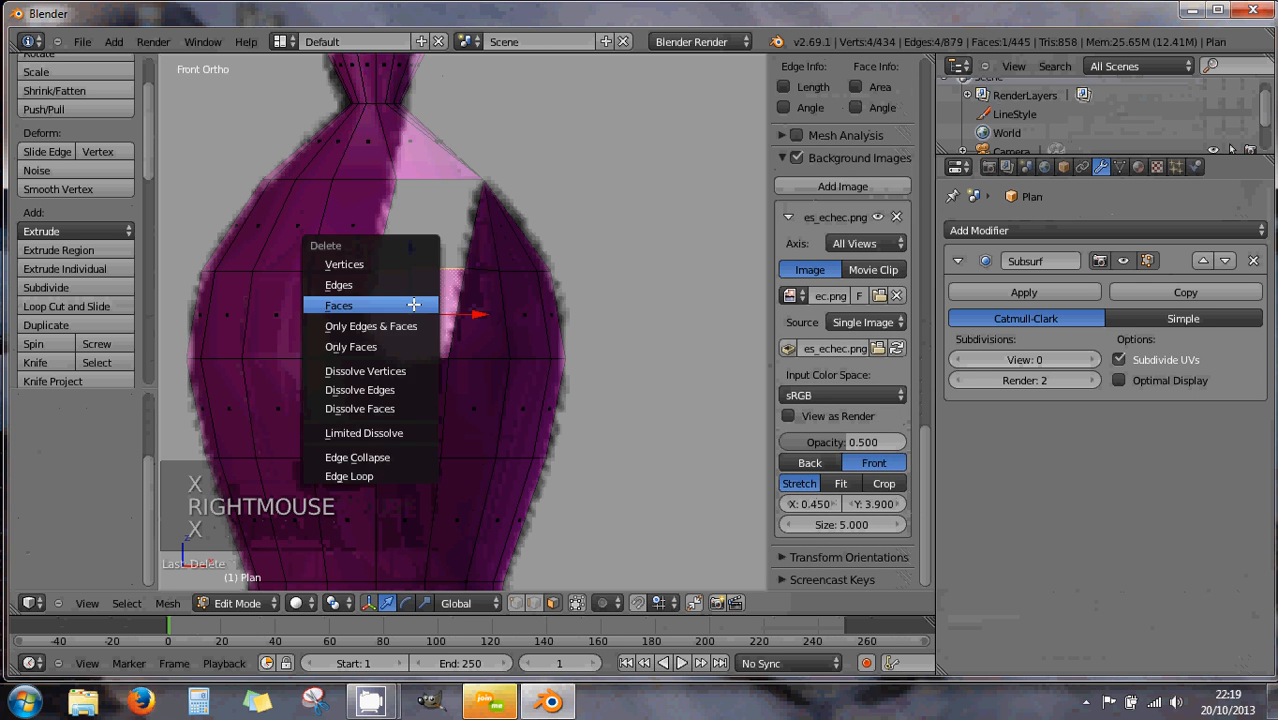
pyautogui.click(413, 303)
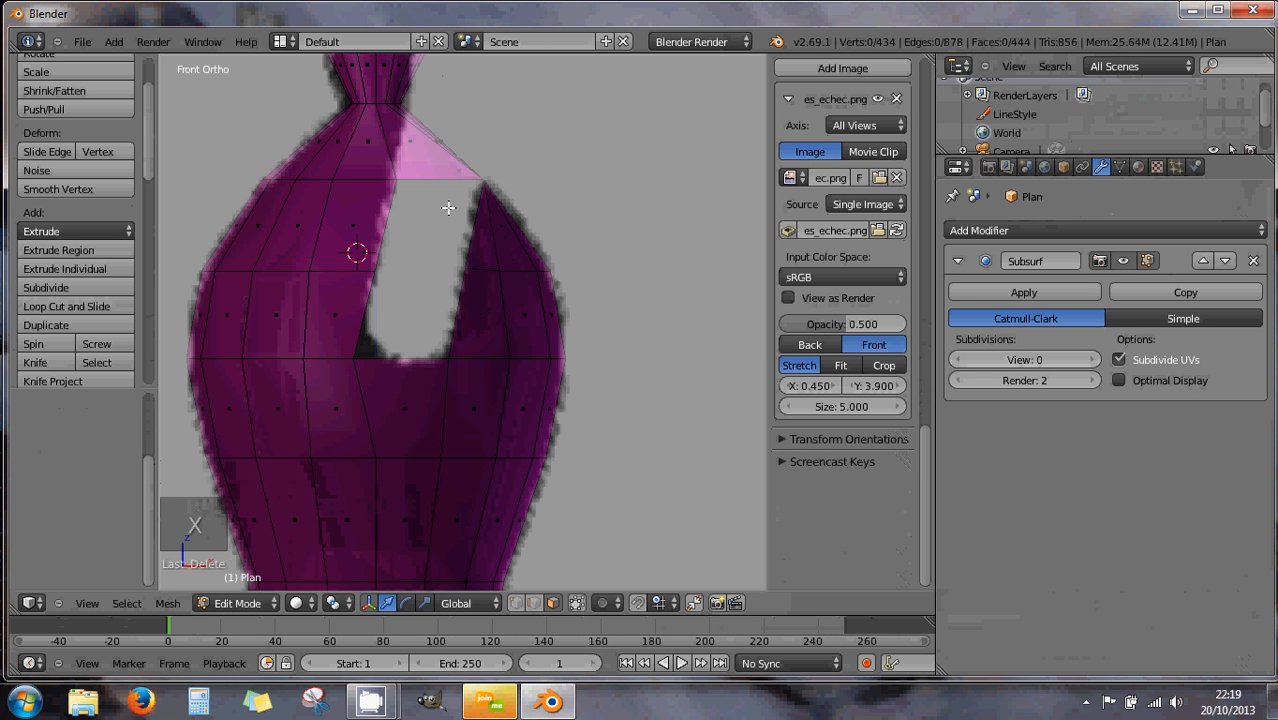
pyautogui.moveTo(442, 200); pyautogui.dragTo(408, 245, button='middle')
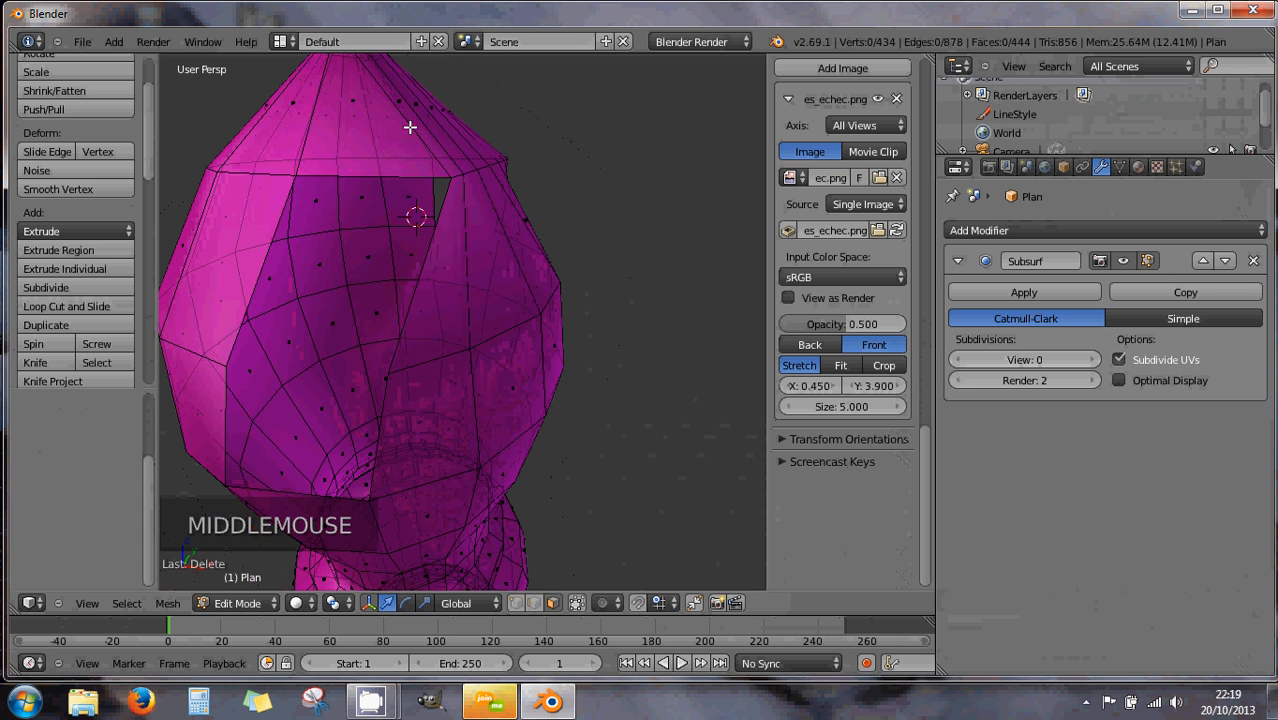
pyautogui.moveTo(408, 145); pyautogui.dragTo(441, 134, button='middle')
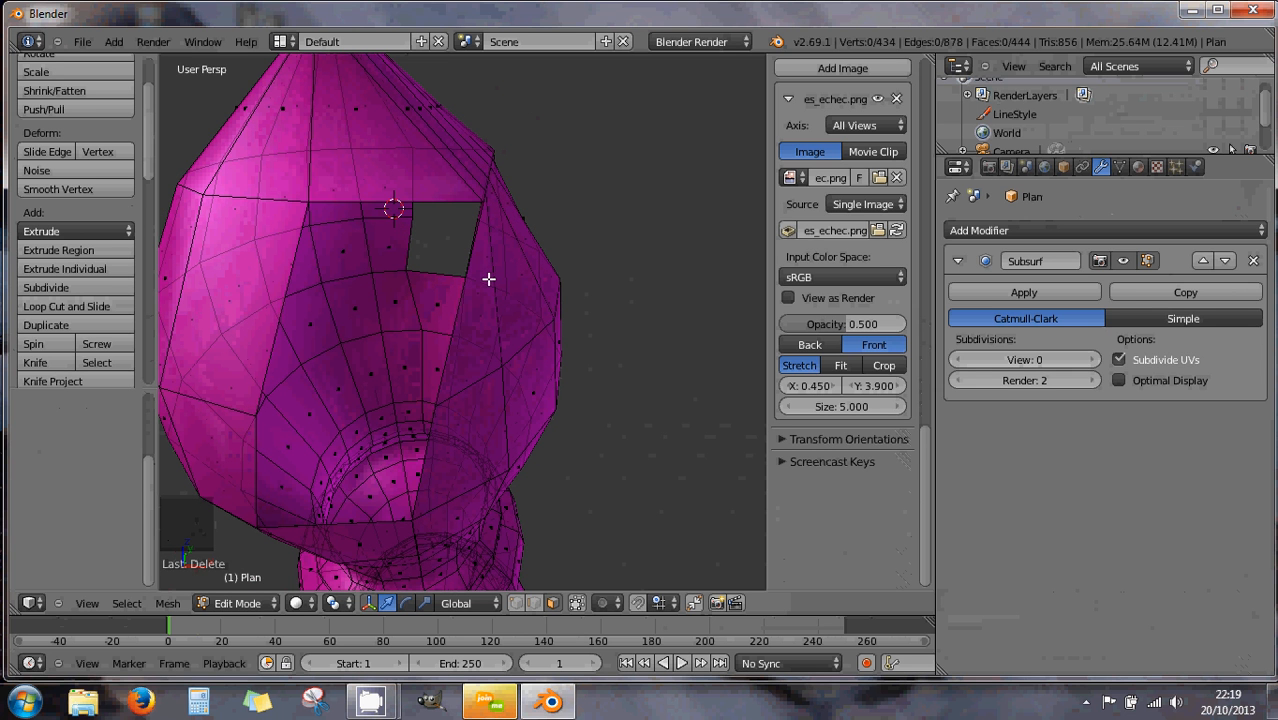
pyautogui.press('KP_1')
pyautogui.rightClick(423, 159)
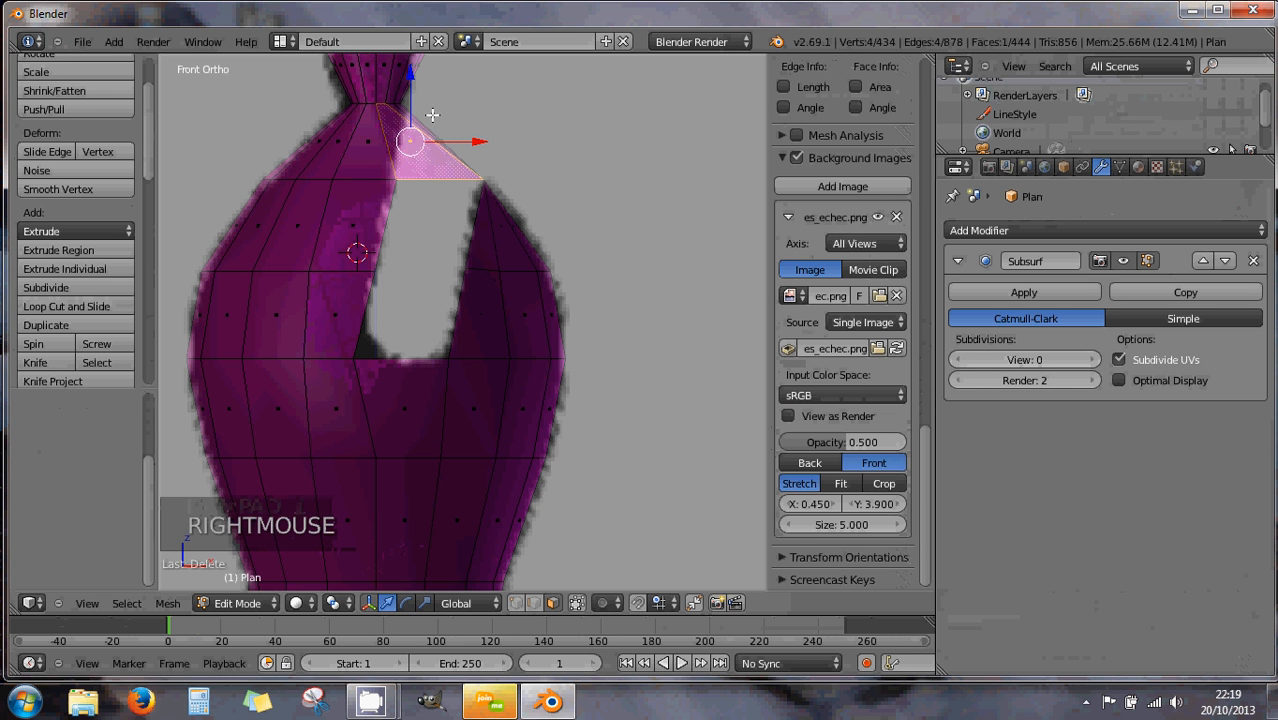
pyautogui.press('b')
pyautogui.moveTo(431, 124); pyautogui.dragTo(456, 172)
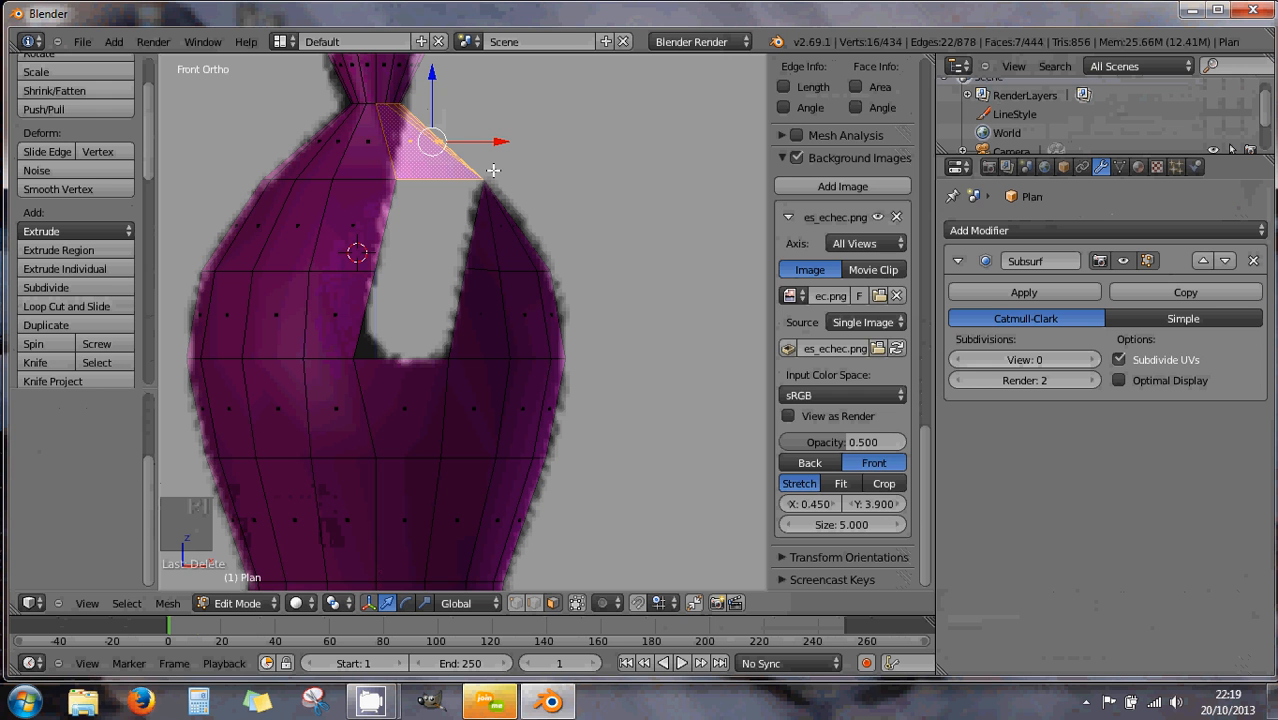
pyautogui.press('Tab')
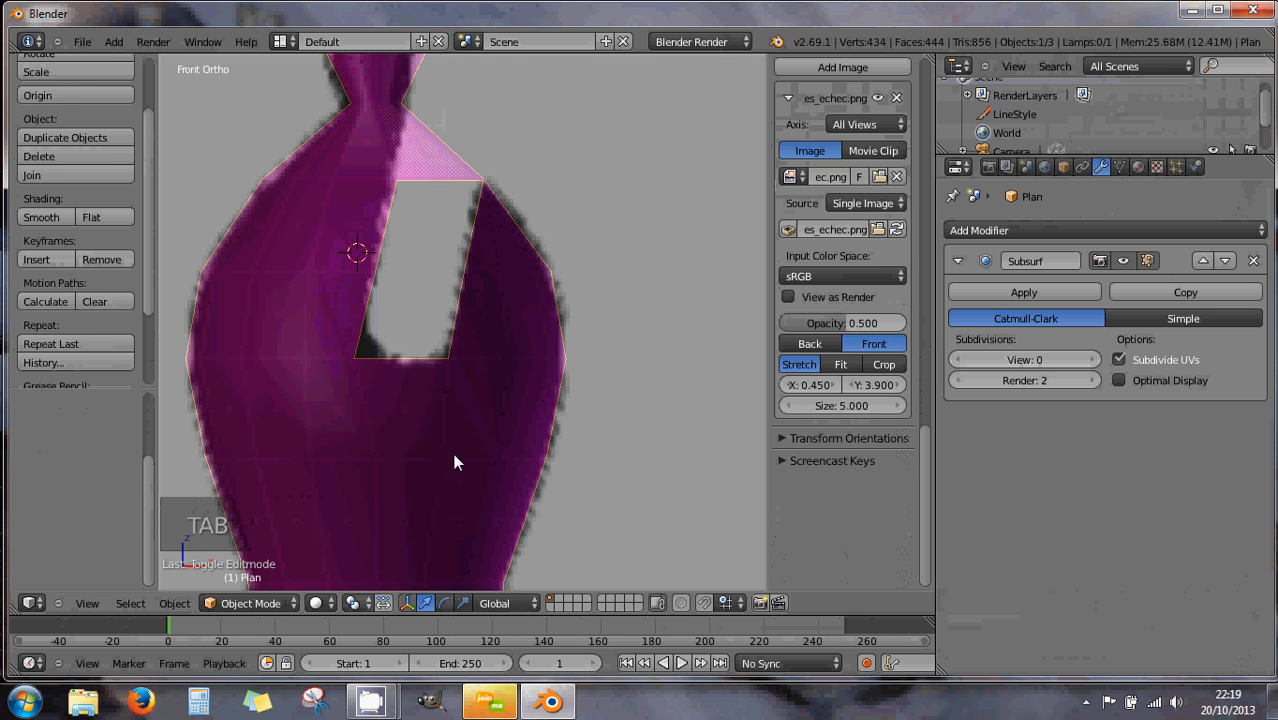
pyautogui.press('Tab')
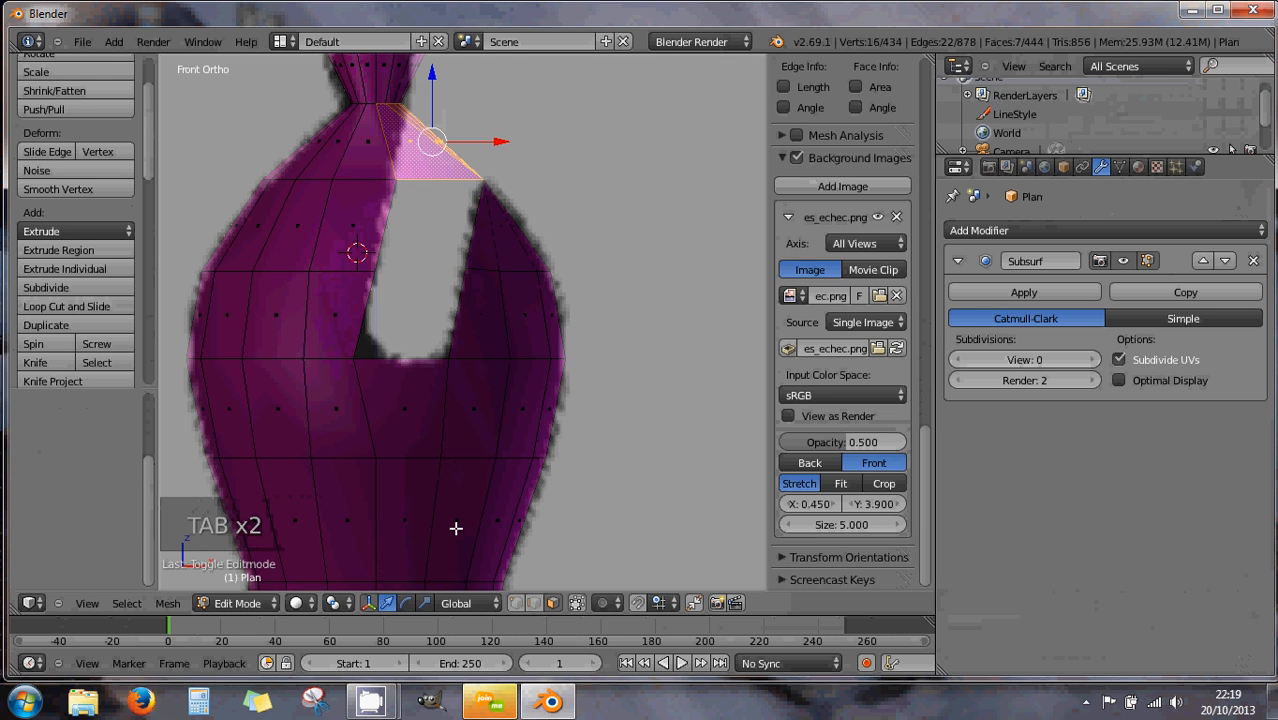
# Box-select the vertices at the notch's upper outer corner and rip them, moving them about -0.16 in X and 0.12 in Z toward the neck
pyautogui.click(517, 604)
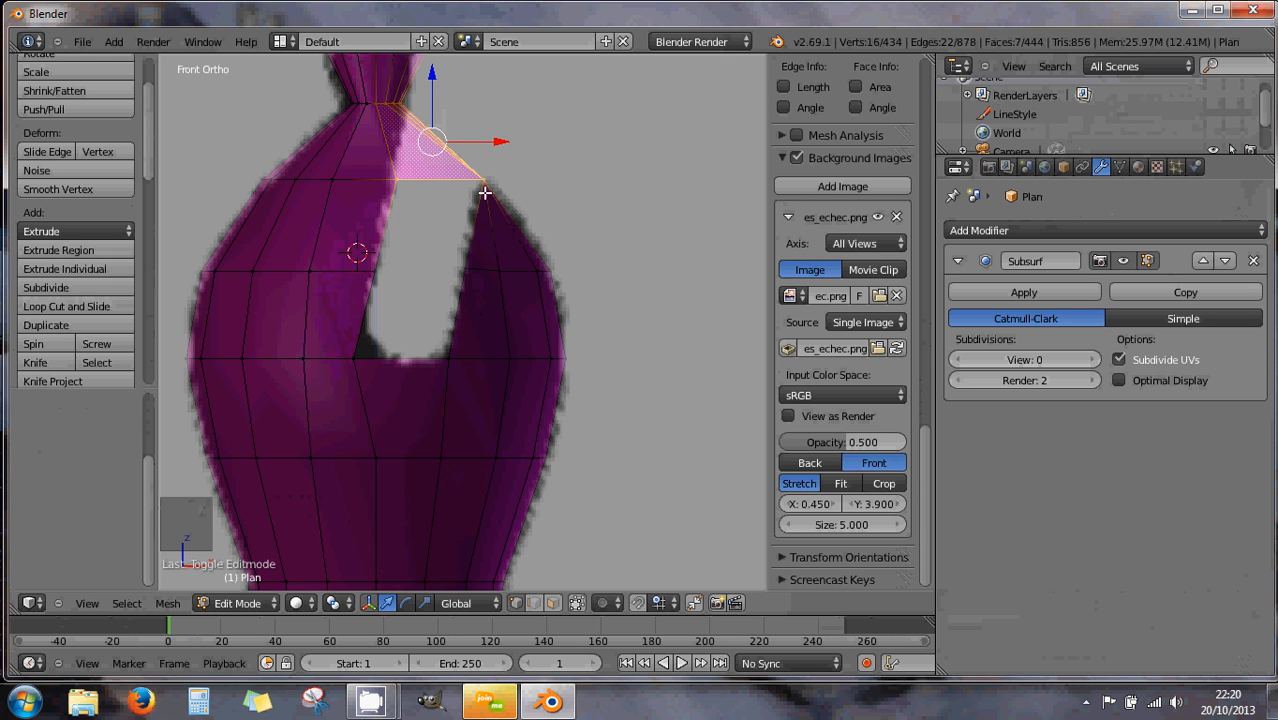
pyautogui.press('a')
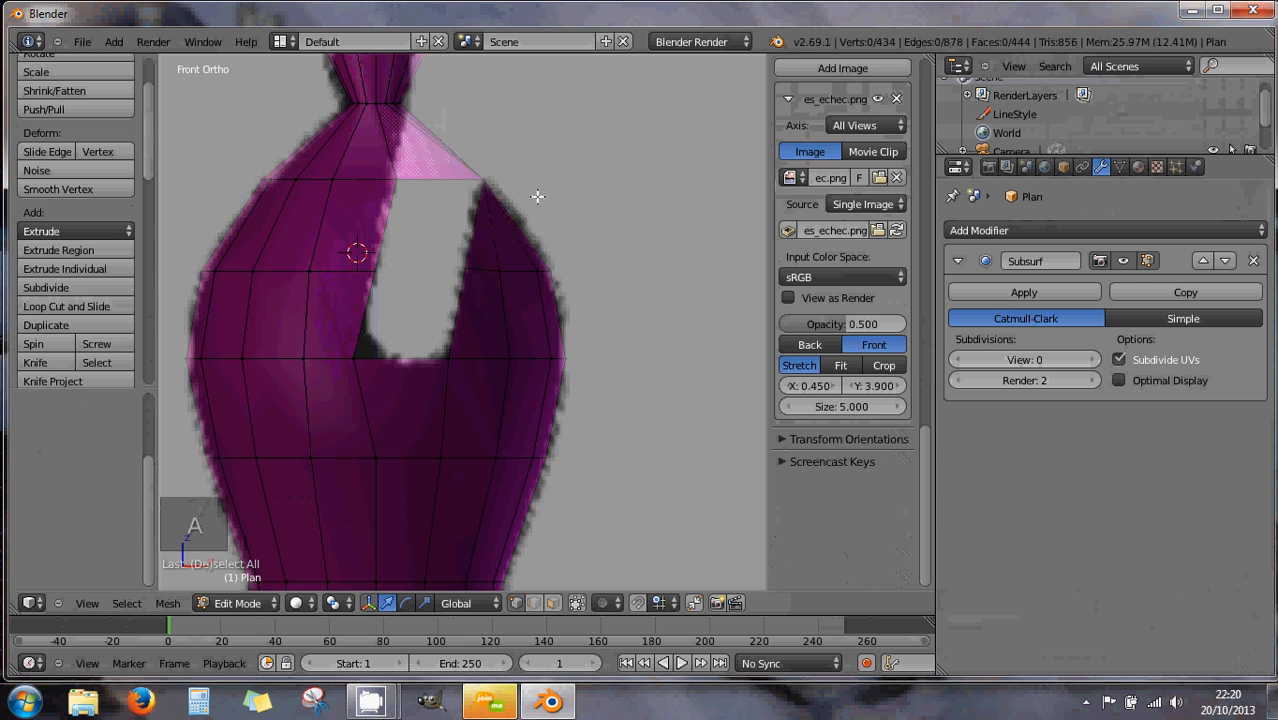
pyautogui.press('b')
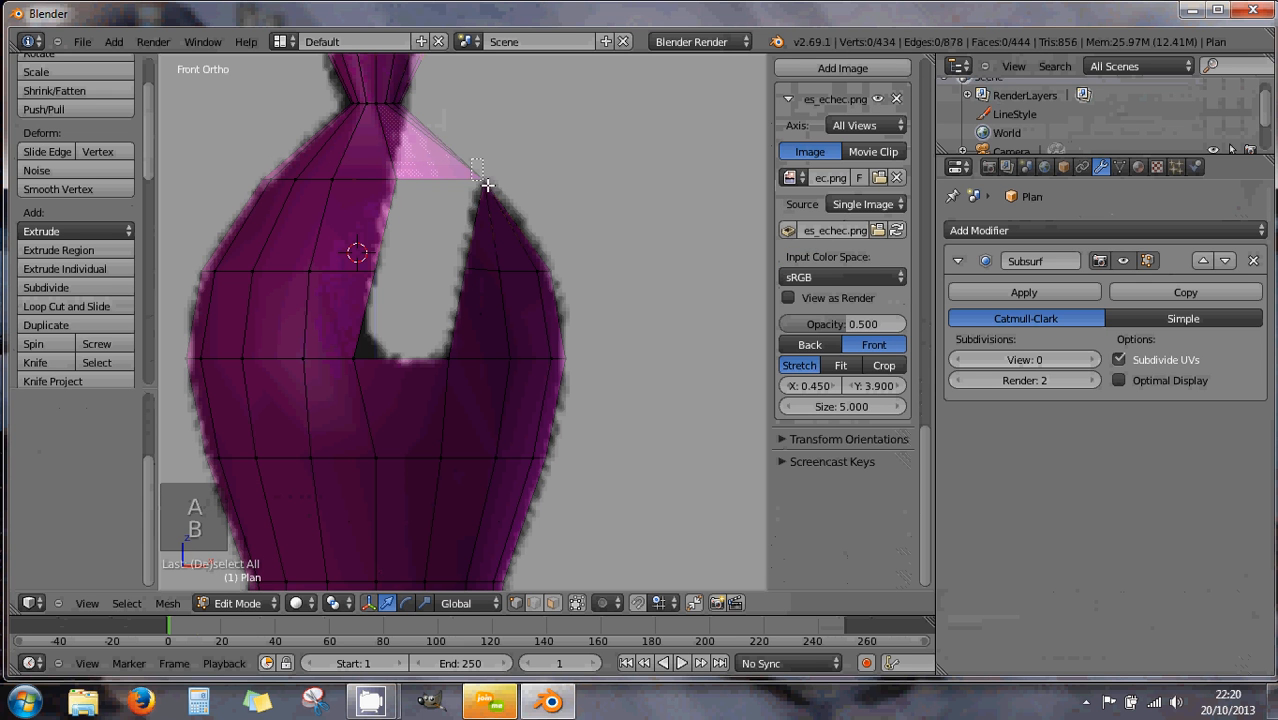
pyautogui.moveTo(472, 158); pyautogui.dragTo(556, 182)
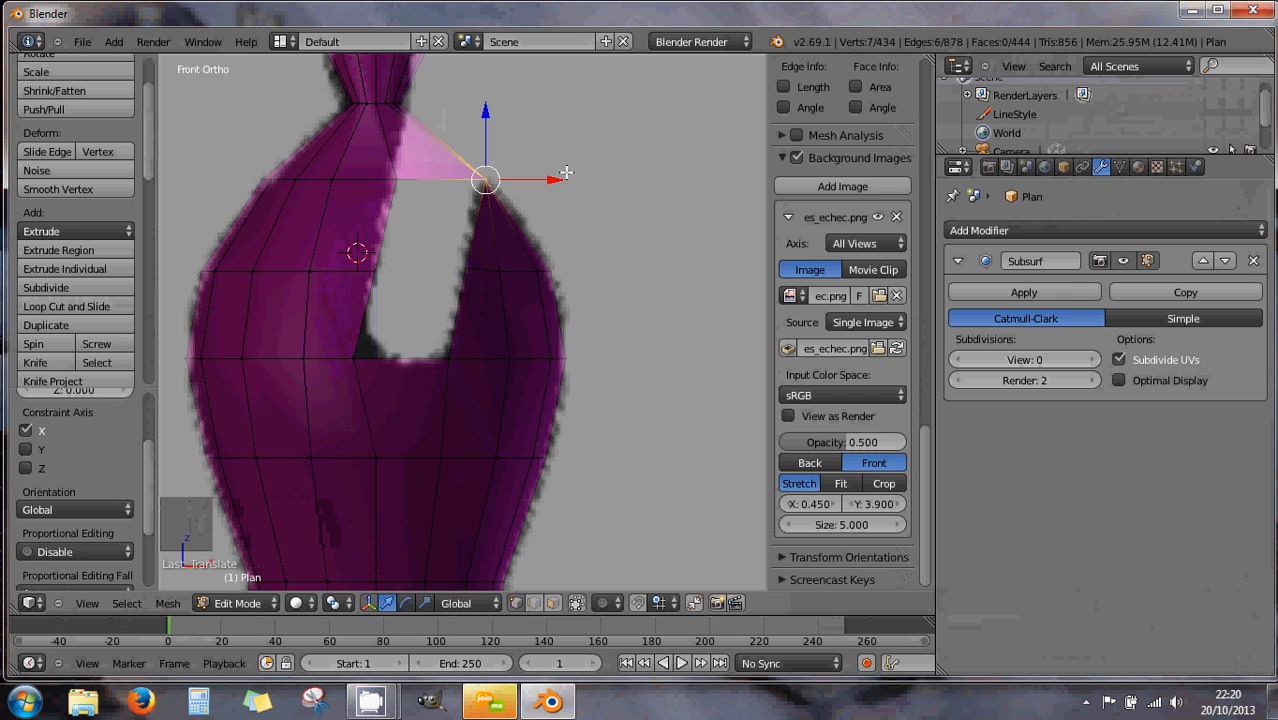
pyautogui.press('v')
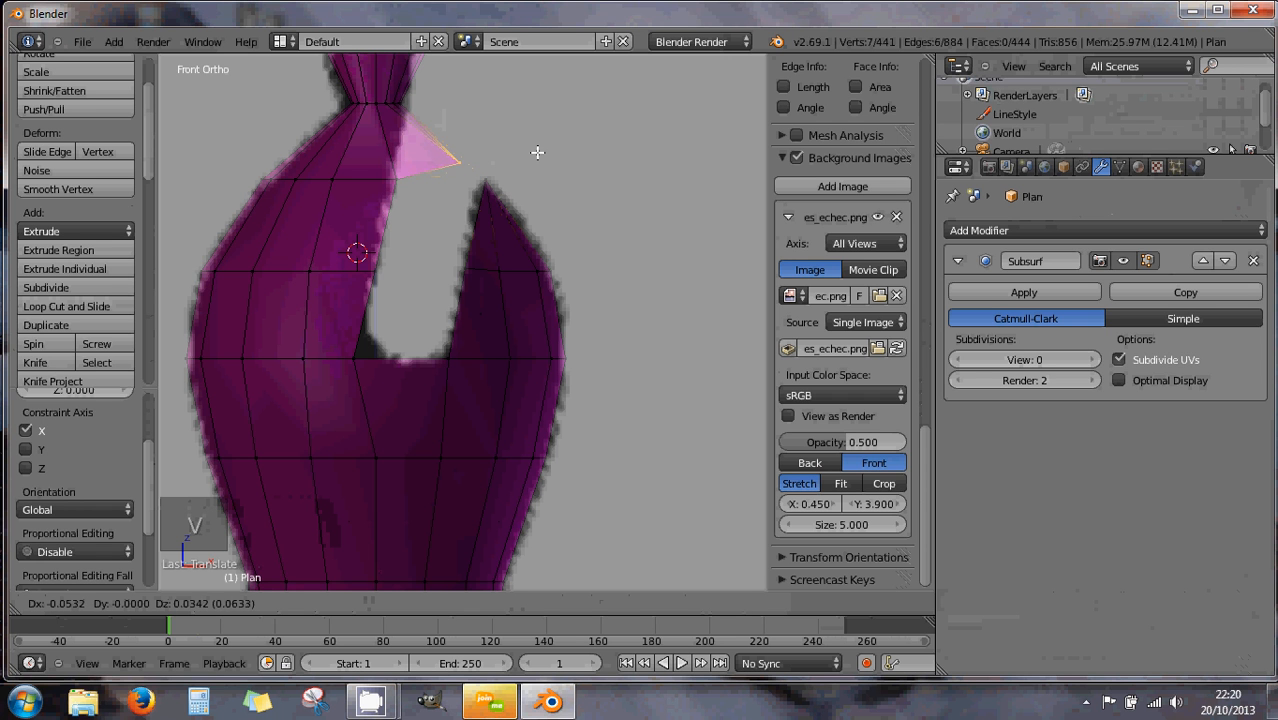
pyautogui.moveTo(523, 143); pyautogui.dragTo(488, 113)
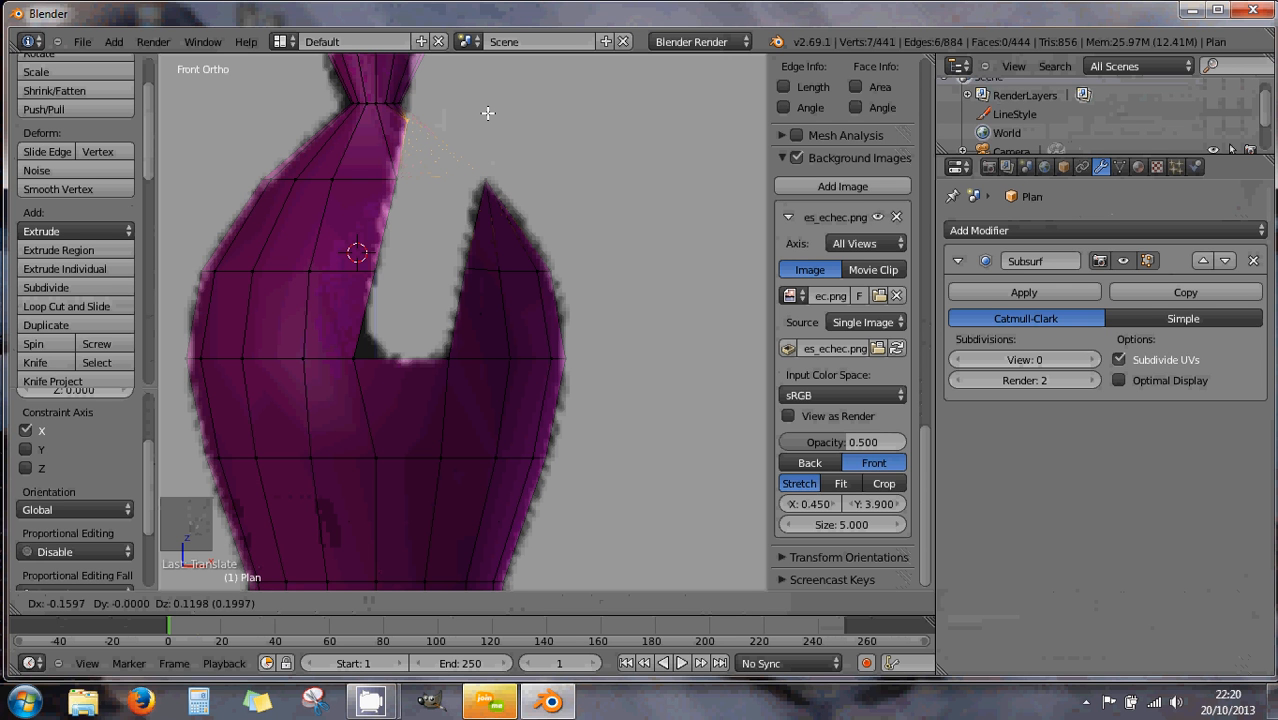
pyautogui.click(488, 113)
# Add the seven vertices along the lower rim of the ripped opening to the selected upper row
pyautogui.scroll(-2, 505, 168)
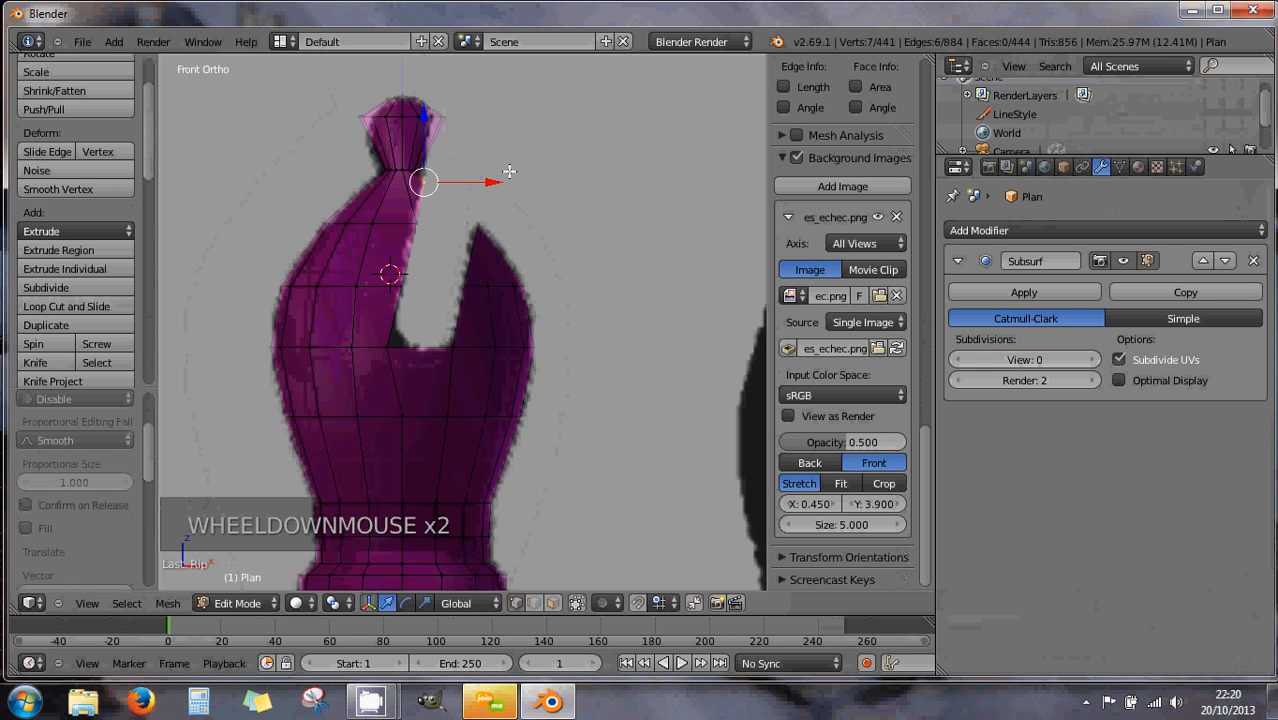
pyautogui.moveTo(505, 168); pyautogui.dragTo(385, 238, button='middle')
pyautogui.moveTo(532, 234); pyautogui.dragTo(496, 236, button='middle')
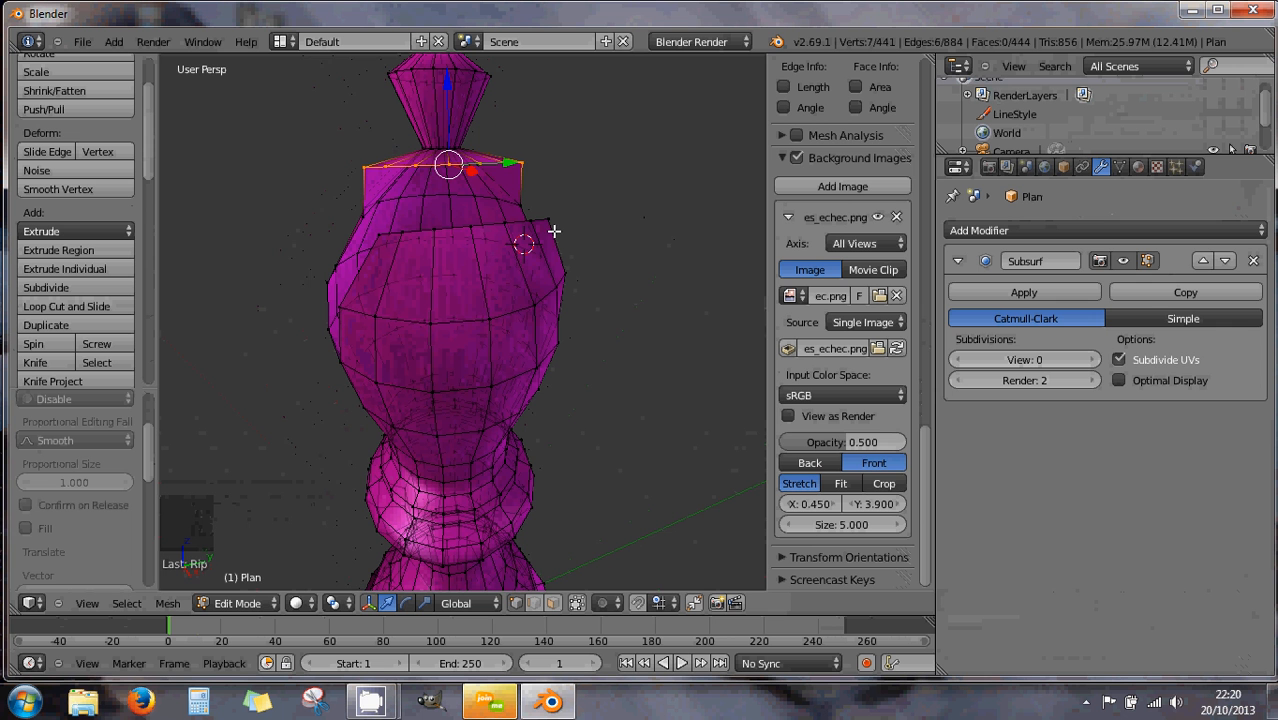
pyautogui.scroll(1, 557, 237)
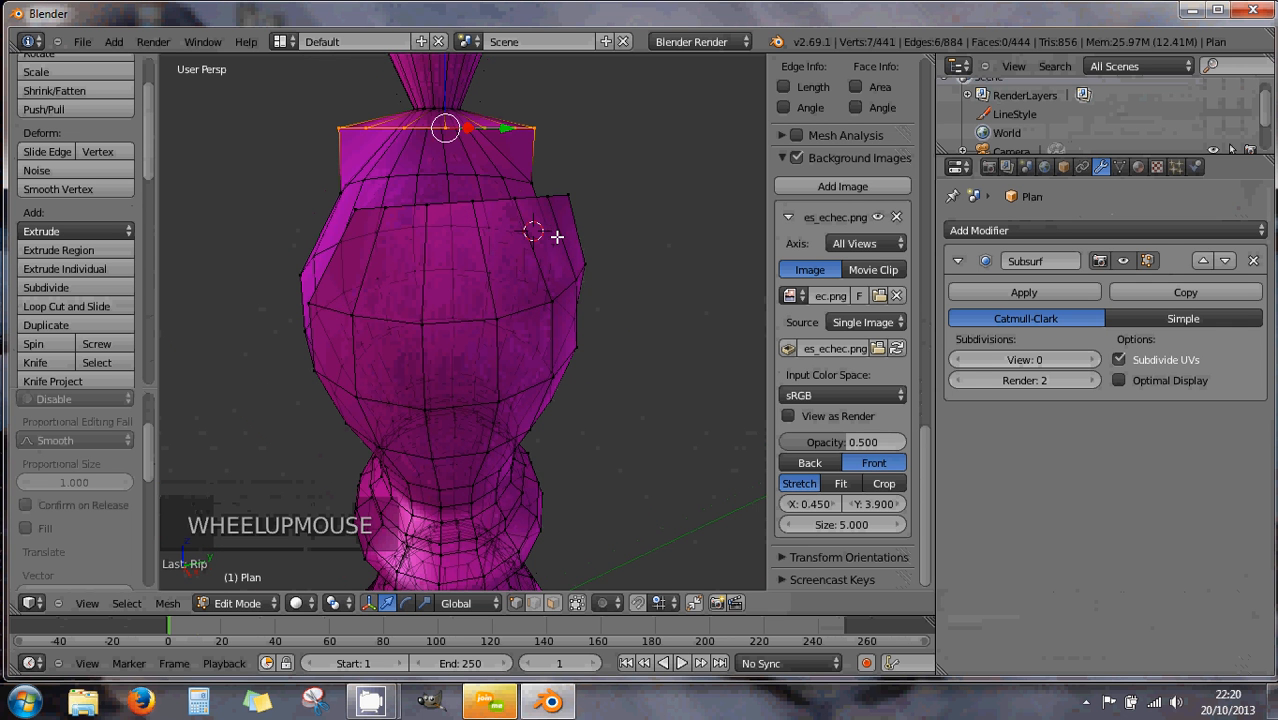
pyautogui.moveTo(545, 233); pyautogui.dragTo(624, 236, button='middle')
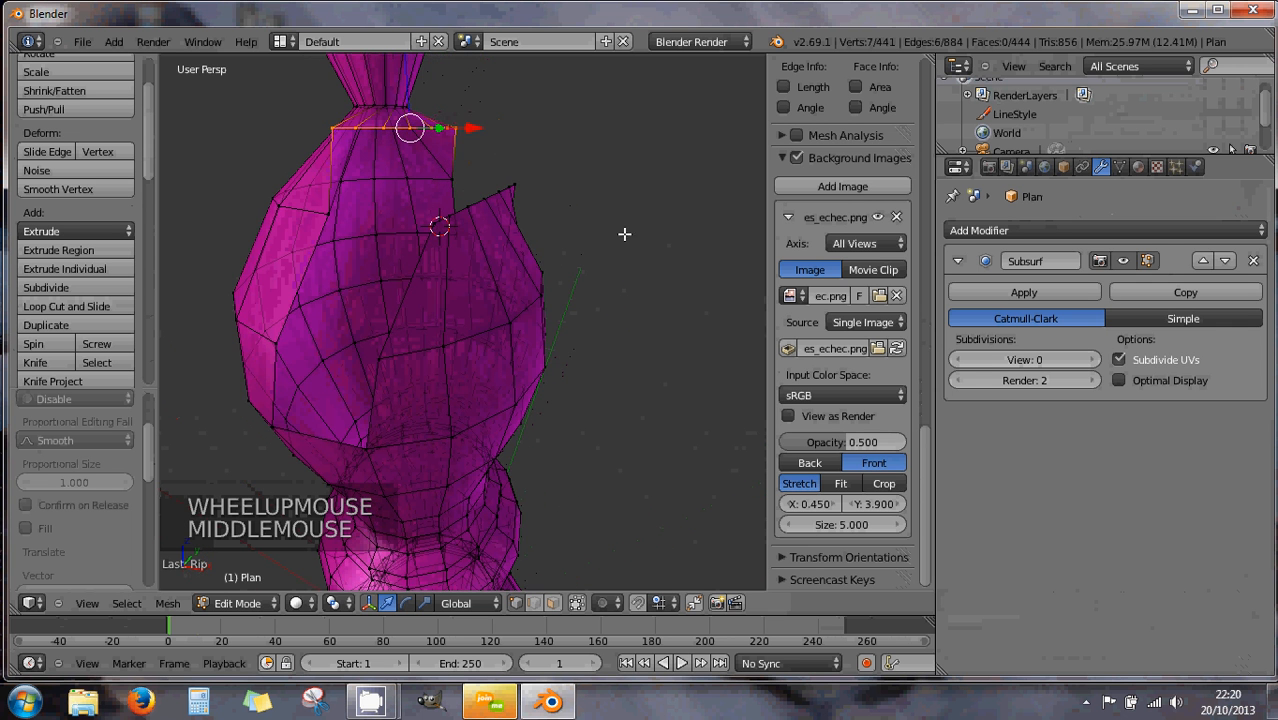
pyautogui.moveTo(419, 263); pyautogui.dragTo(428, 229, button='middle')
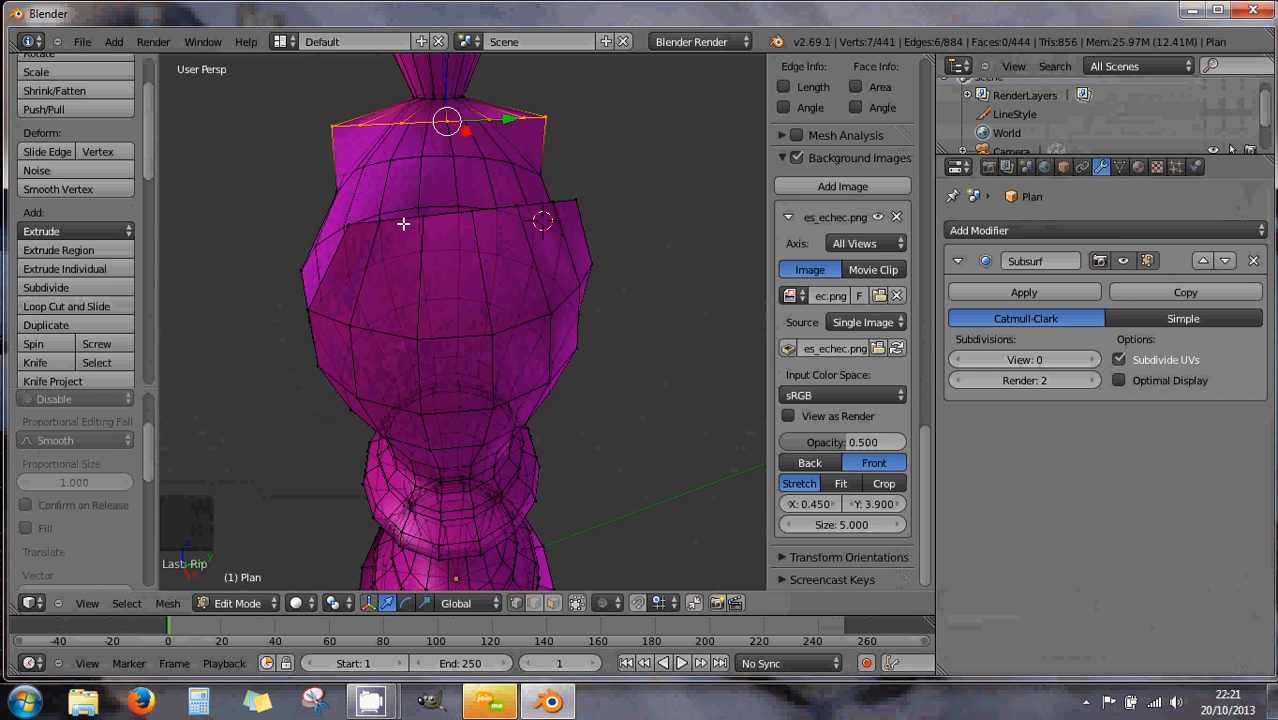
pyautogui.keyDown('shift'); pyautogui.rightClick(349, 224); pyautogui.keyUp('shift')
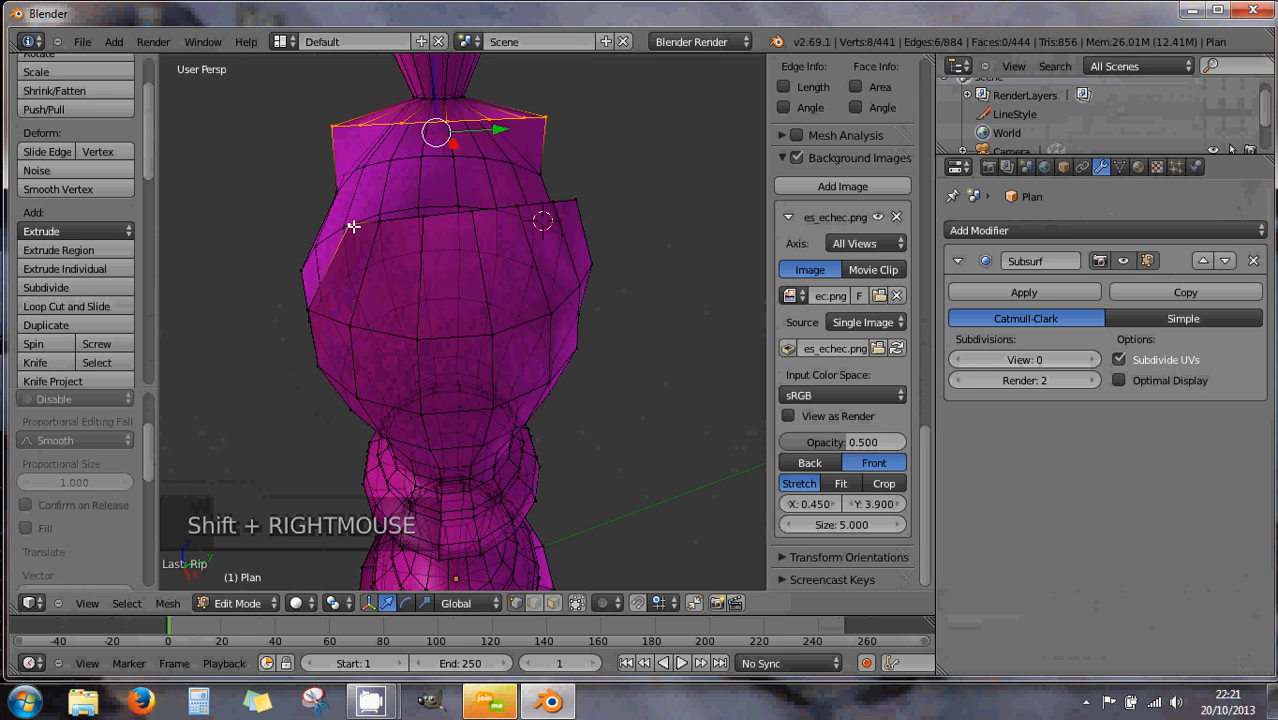
pyautogui.keyDown('shift'); pyautogui.rightClick(380, 219); pyautogui.keyUp('shift')
pyautogui.keyDown('shift'); pyautogui.rightClick(421, 216); pyautogui.keyUp('shift')
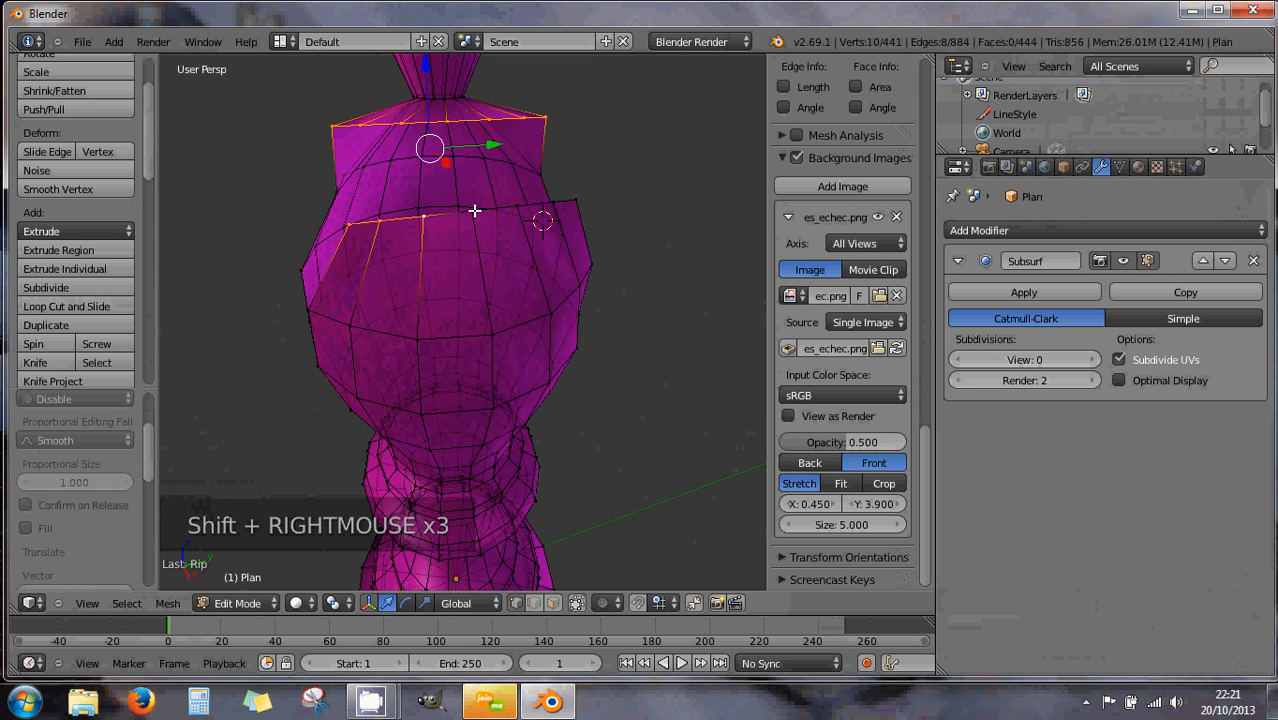
pyautogui.keyDown('shift'); pyautogui.rightClick(472, 210); pyautogui.keyUp('shift')
pyautogui.keyDown('shift'); pyautogui.rightClick(516, 206); pyautogui.keyUp('shift')
pyautogui.keyDown('shift'); pyautogui.rightClick(553, 203); pyautogui.keyUp('shift')
pyautogui.keyDown('shift'); pyautogui.rightClick(571, 203); pyautogui.keyUp('shift')
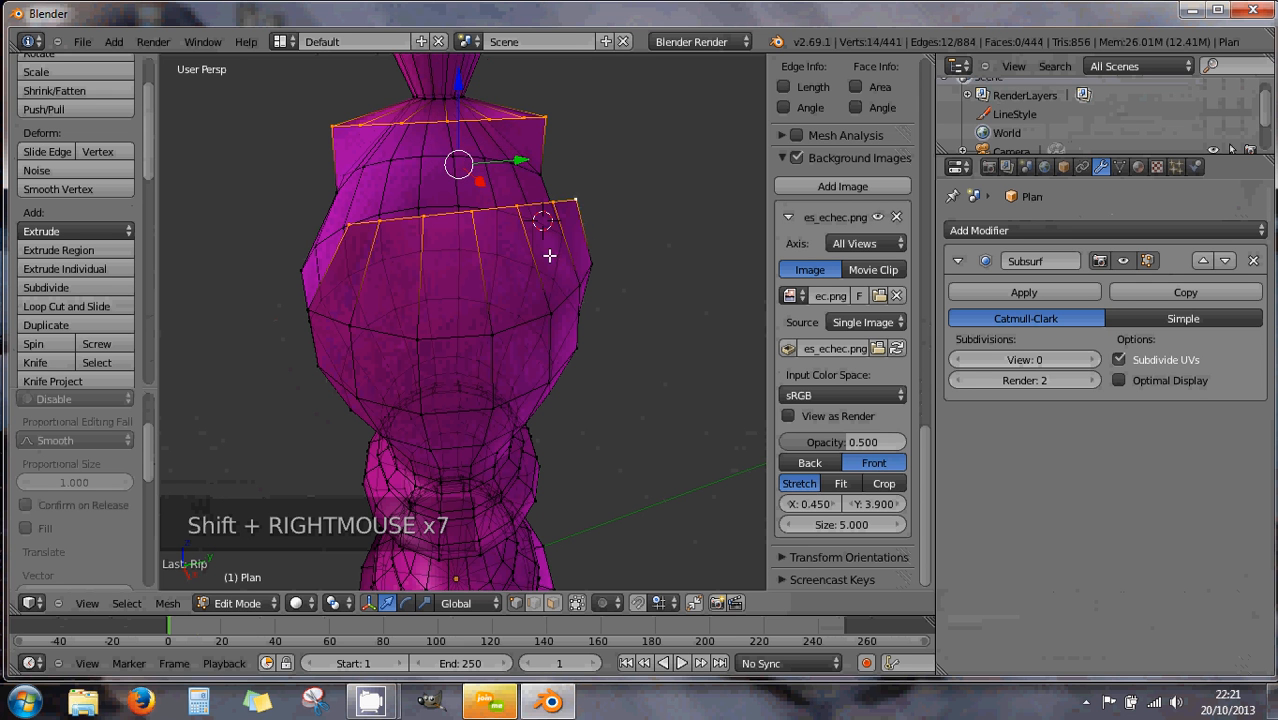
# Show the head in right orthographic view and turn off the background images
pyautogui.moveTo(548, 251); pyautogui.dragTo(424, 250, button='middle')
pyautogui.press('KP_3')
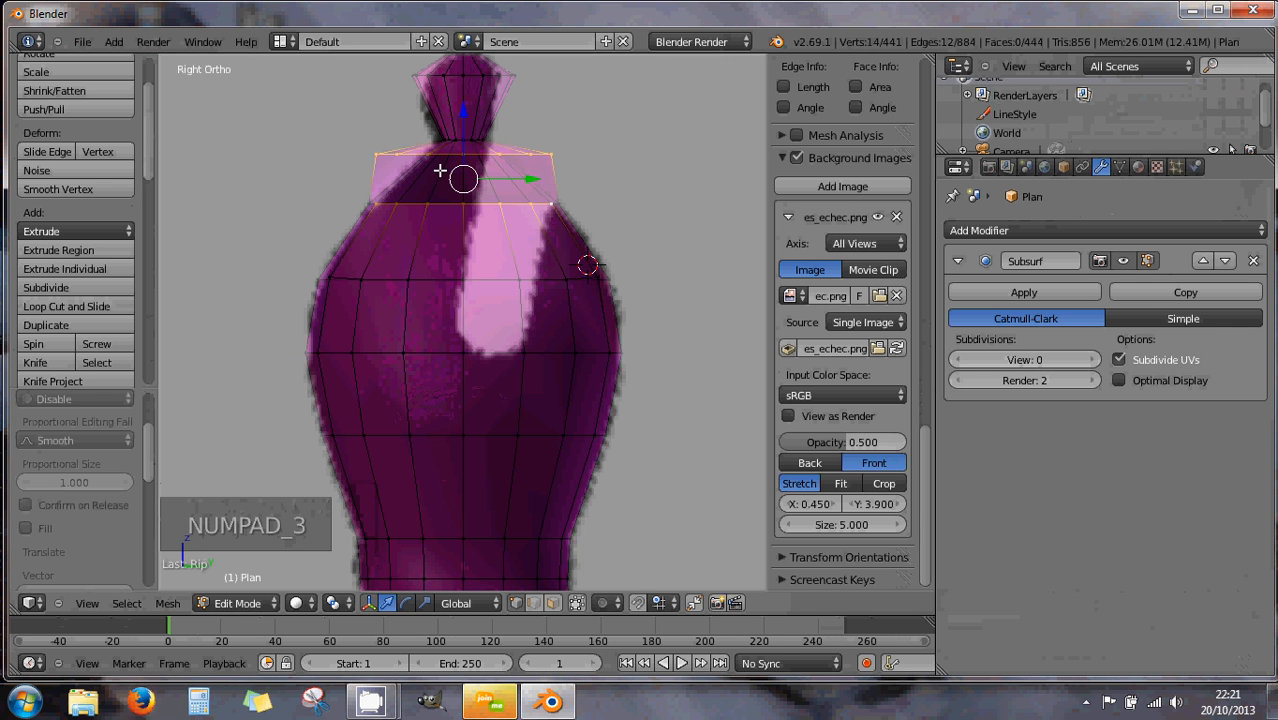
pyautogui.scroll(2, 445, 172)
pyautogui.scroll(-1, 494, 148)
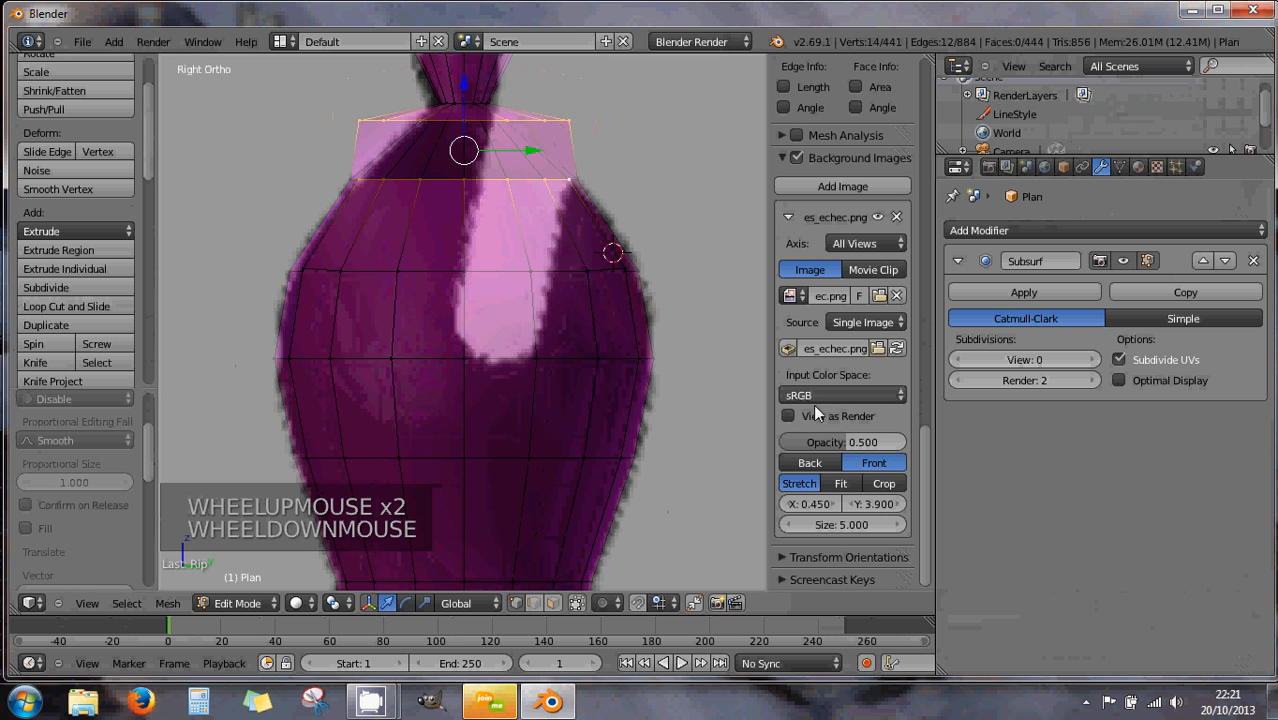
pyautogui.click(796, 157)
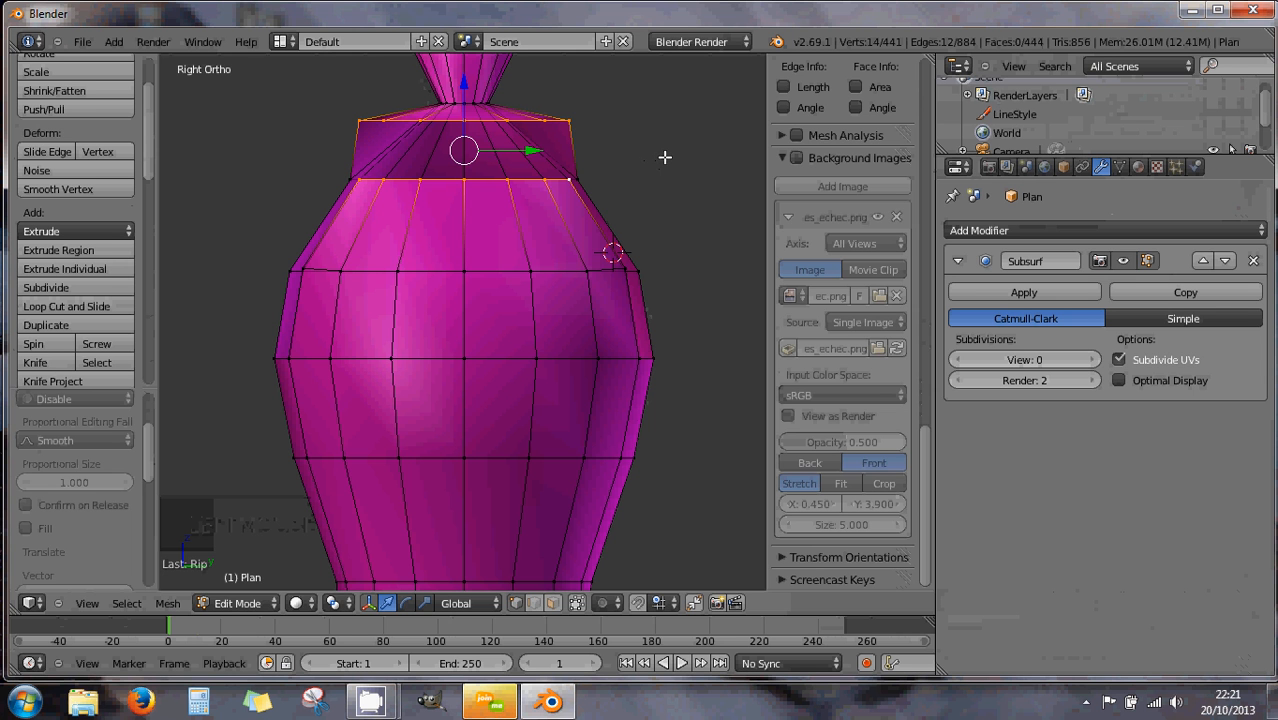
pyautogui.press('s')
pyautogui.press('y')
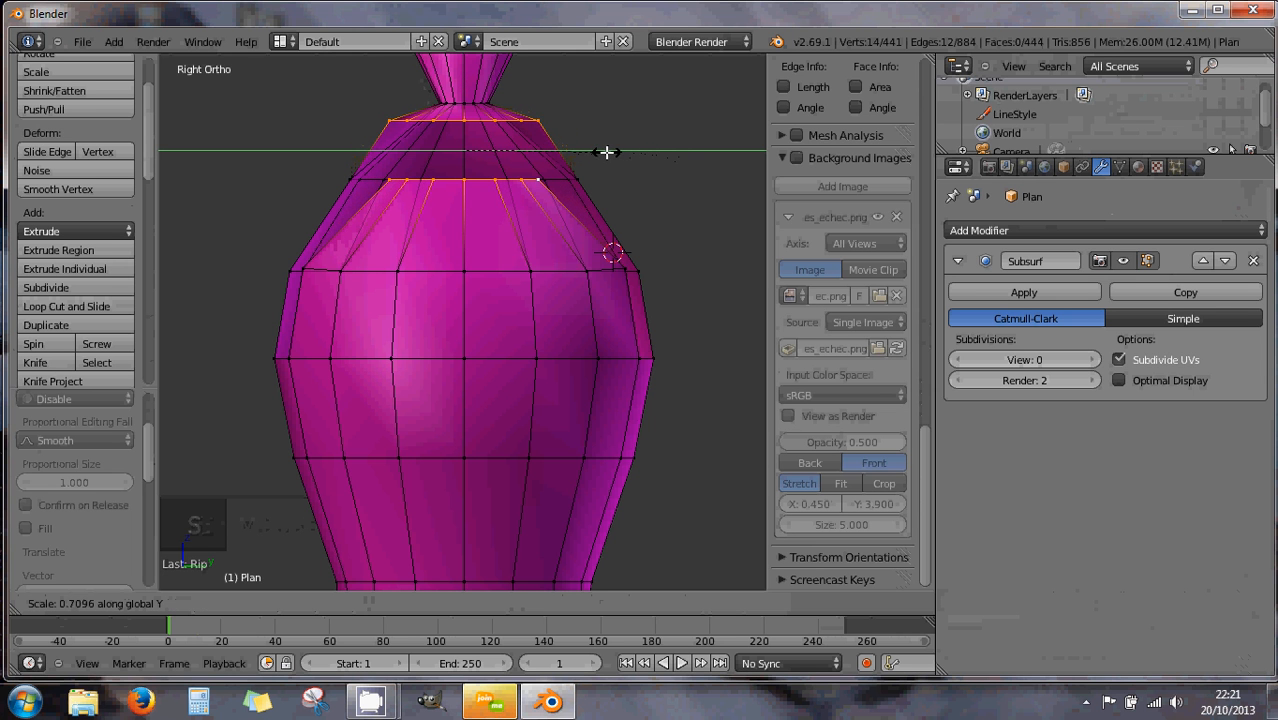
pyautogui.rightClick(606, 152)
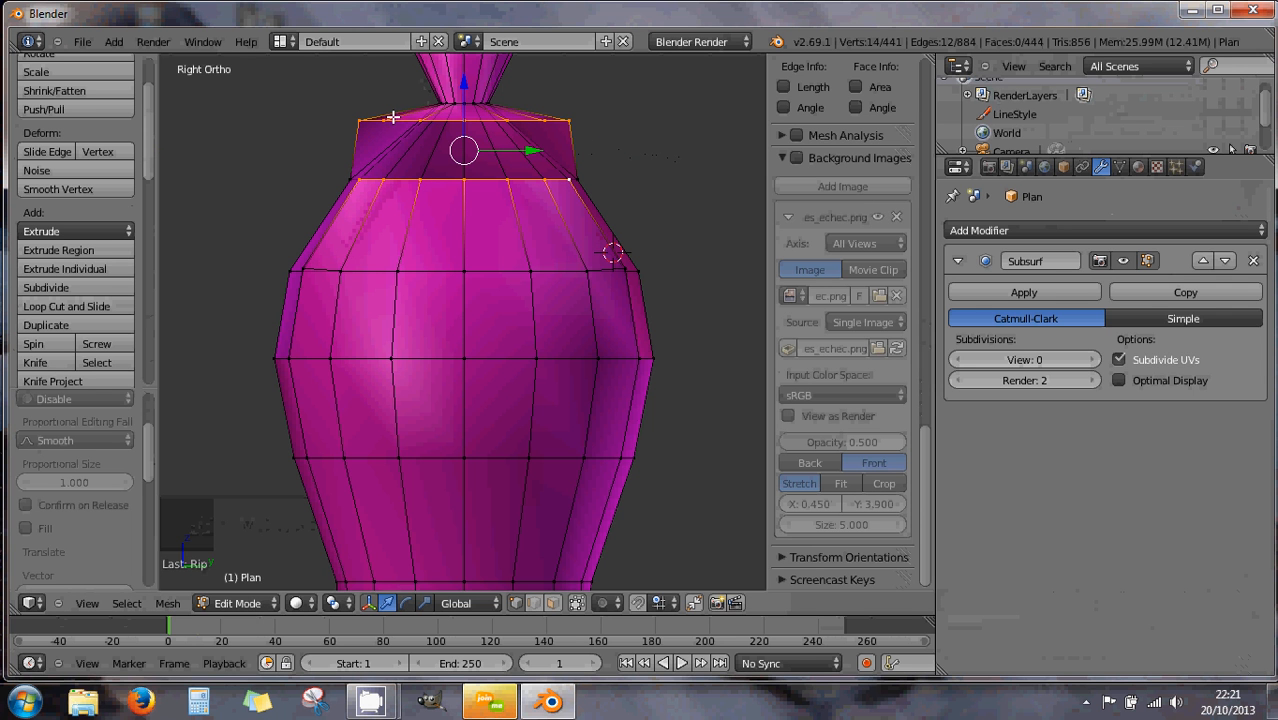
pyautogui.keyDown('alt'); pyautogui.keyDown('shift'); pyautogui.rightClick(407, 179); pyautogui.keyUp('shift'); pyautogui.keyUp('alt')
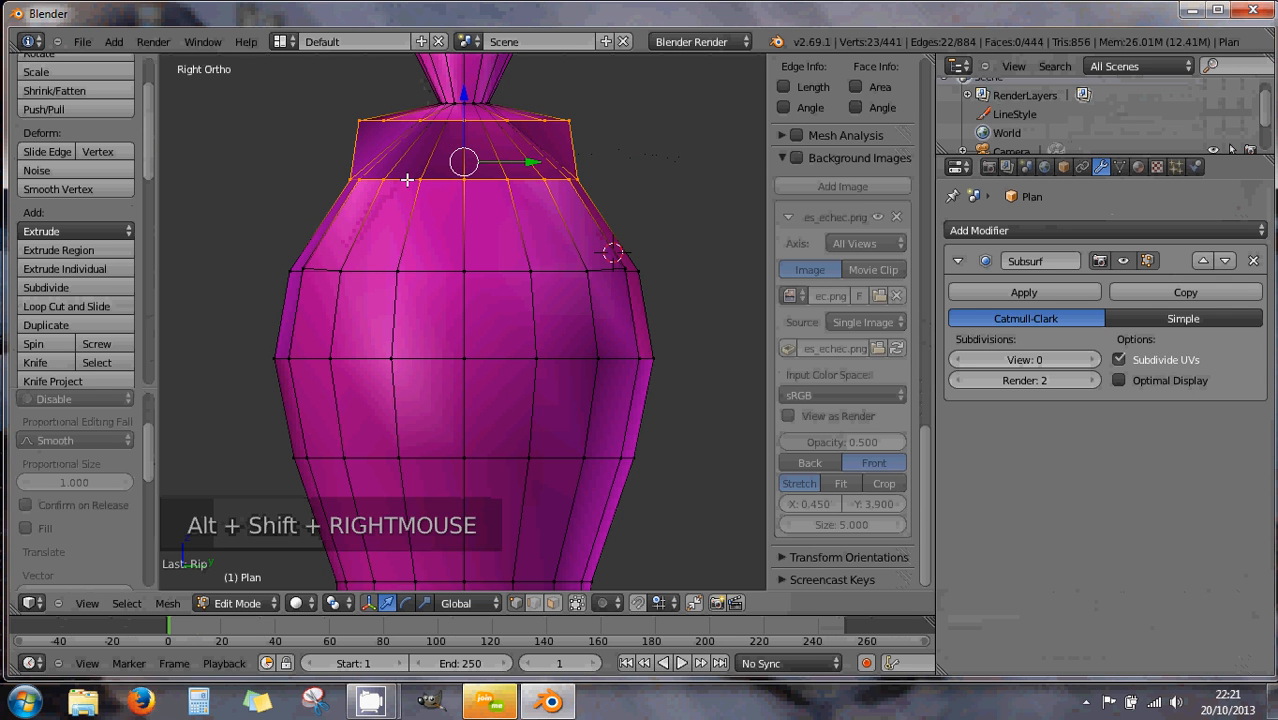
pyautogui.keyDown('alt'); pyautogui.keyDown('shift'); pyautogui.rightClick(407, 179); pyautogui.keyUp('shift'); pyautogui.keyUp('alt')
pyautogui.keyDown('shift'); pyautogui.rightClick(431, 115); pyautogui.keyUp('shift')
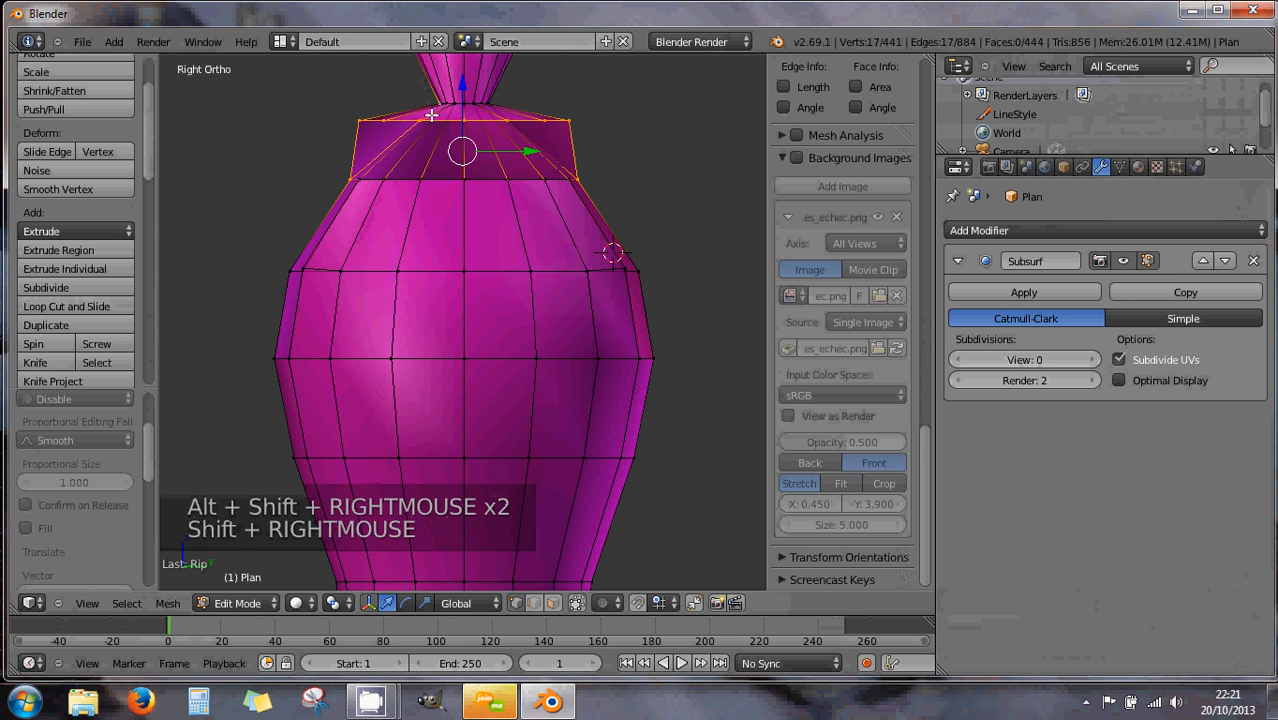
pyautogui.rightClick(436, 120)
pyautogui.keyDown('alt'); pyautogui.rightClick(559, 120); pyautogui.keyUp('alt')
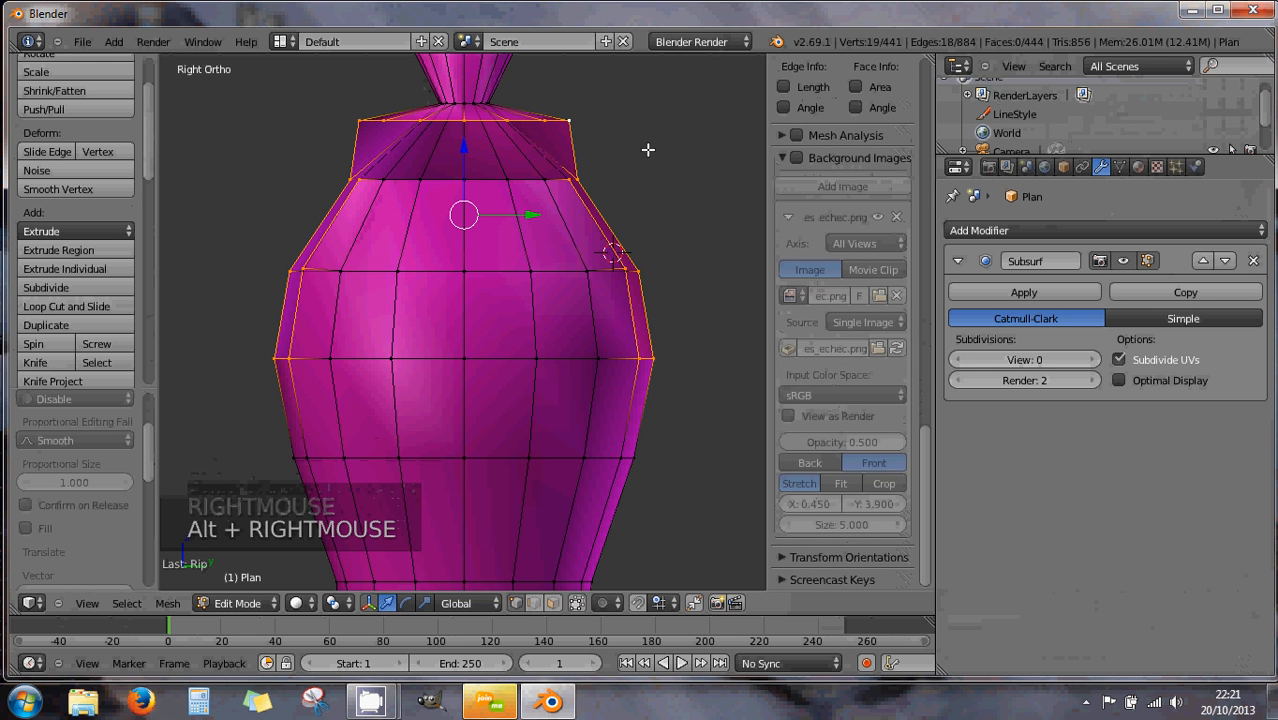
pyautogui.press('a')
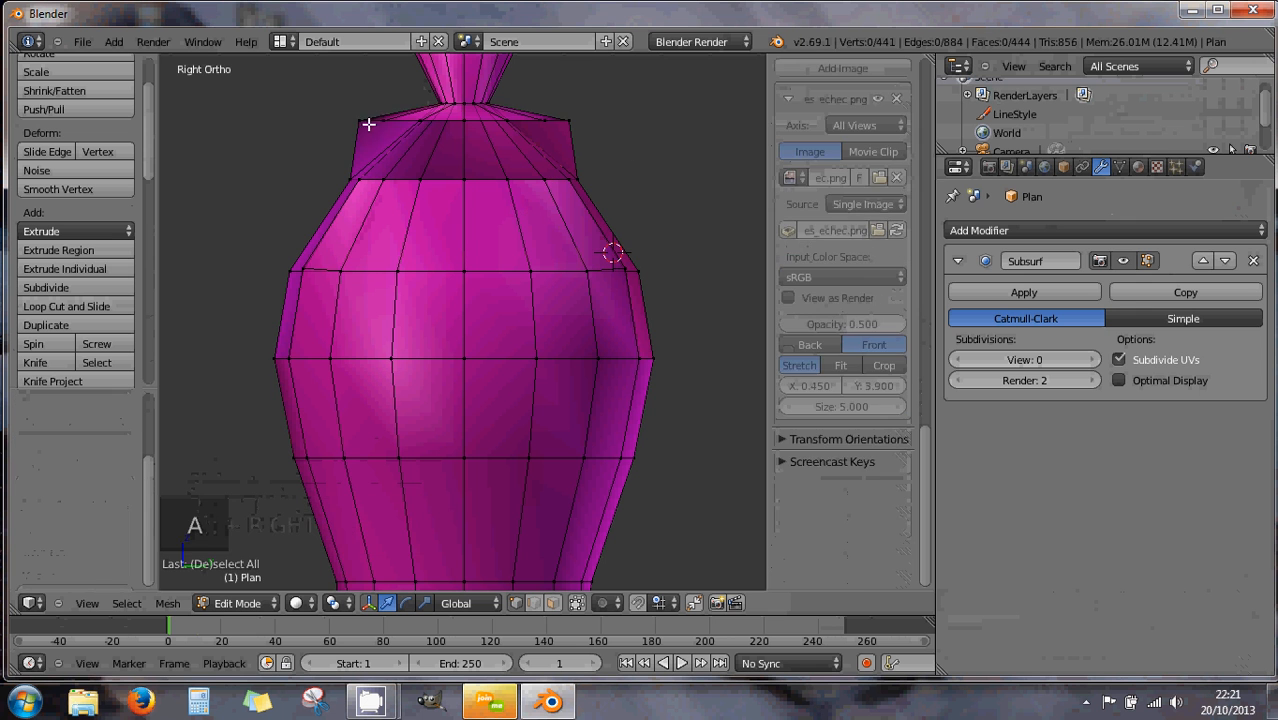
# In edge select mode, select the six-edge row along the raised upper rim and scale it to about 0.436 along global Y
pyautogui.rightClick(358, 123)
pyautogui.keyDown('shift'); pyautogui.rightClick(400, 127); pyautogui.keyUp('shift')
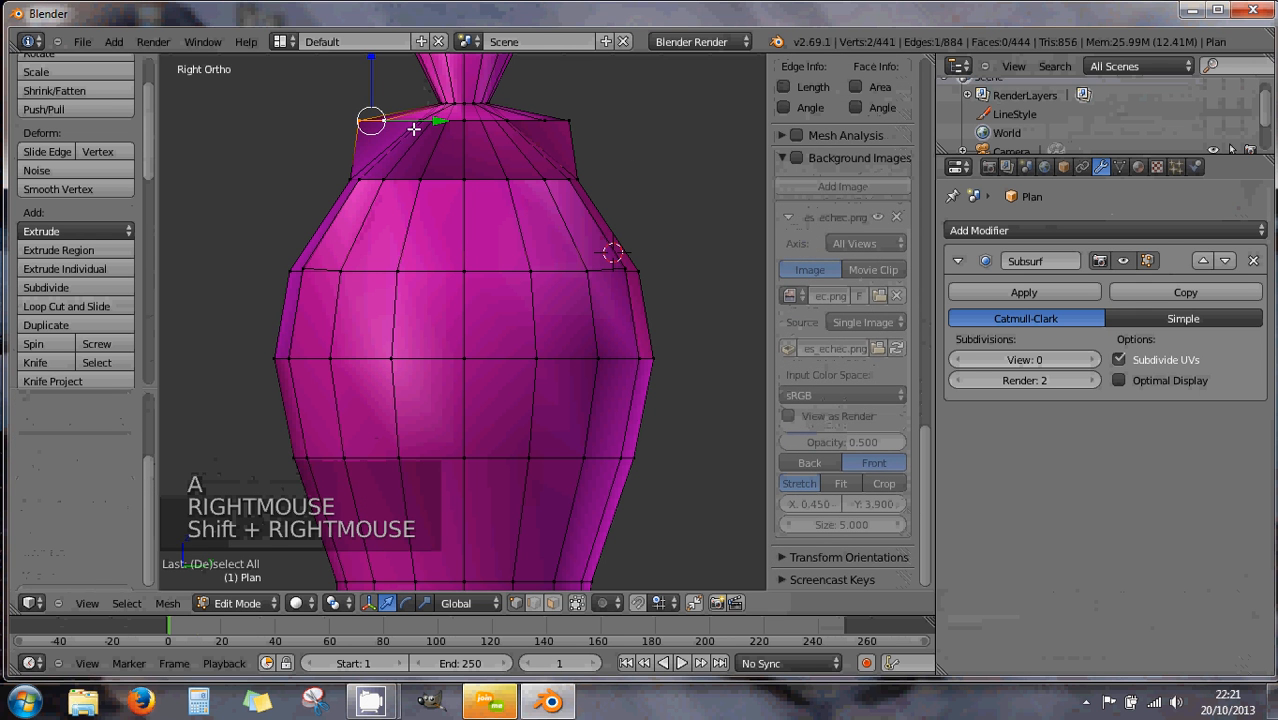
pyautogui.click(536, 605)
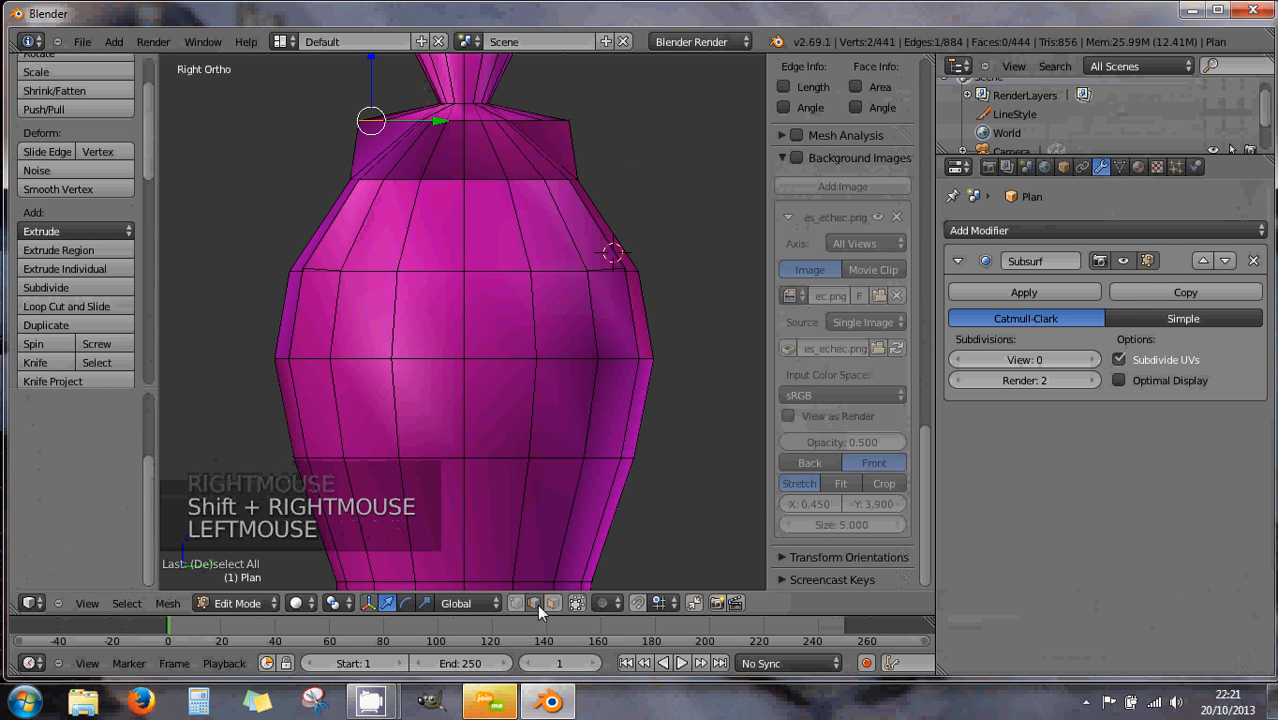
pyautogui.rightClick(371, 121)
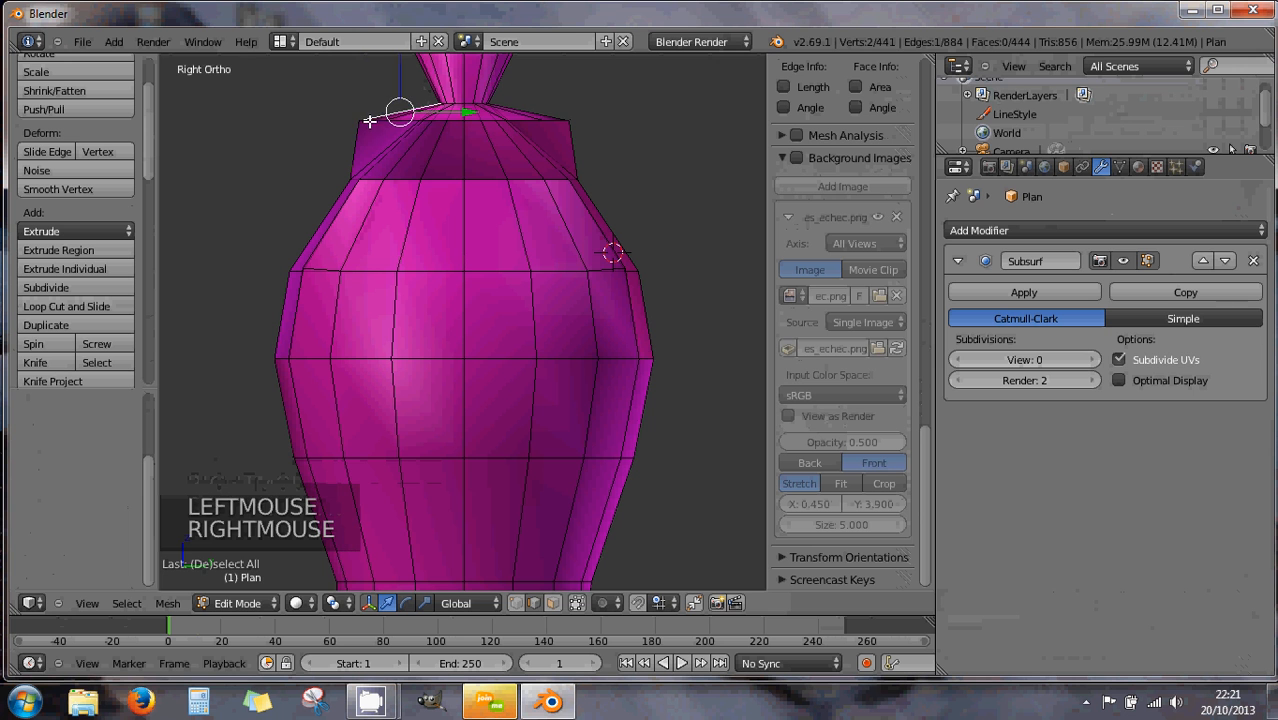
pyautogui.rightClick(368, 122)
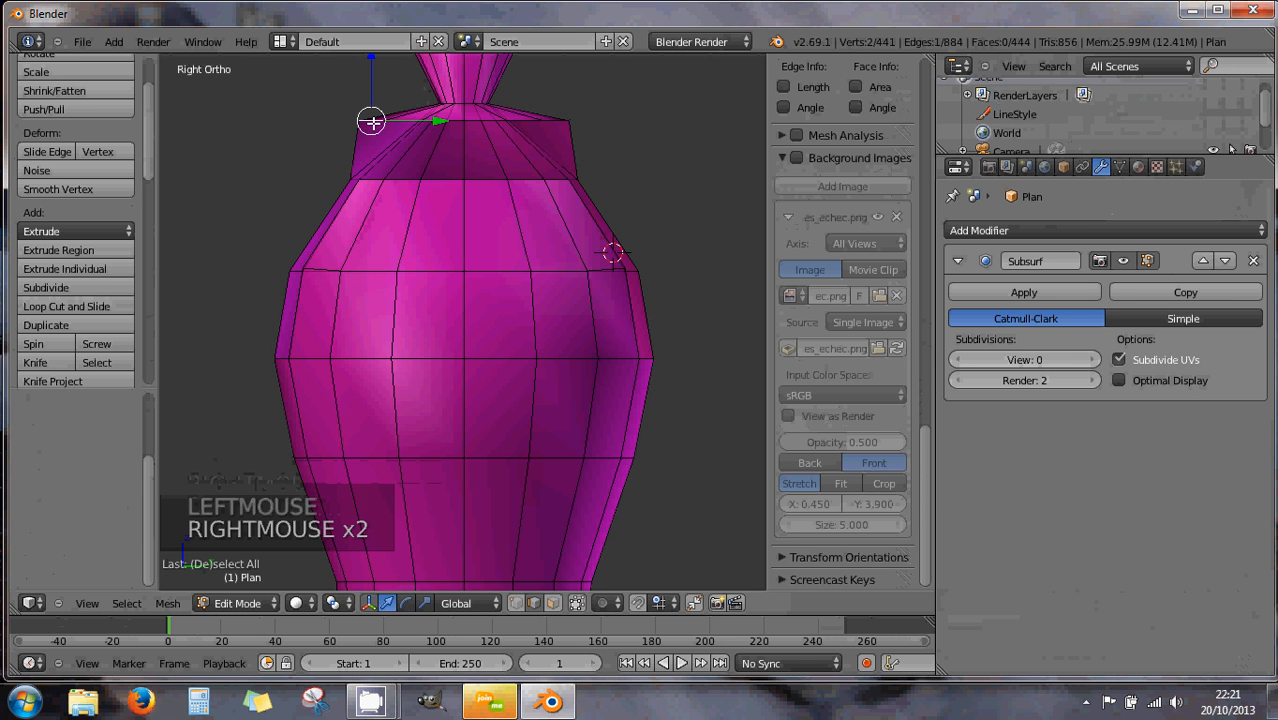
pyautogui.keyDown('ctrl'); pyautogui.rightClick(558, 121); pyautogui.keyUp('ctrl')
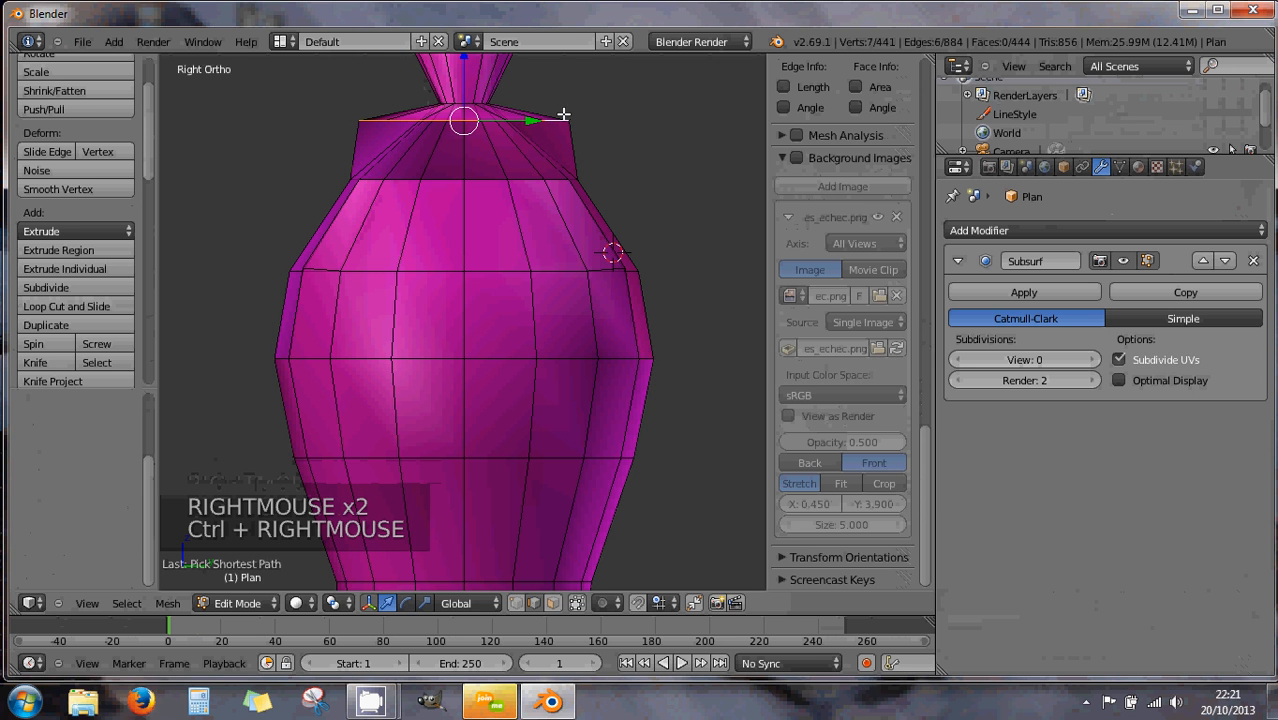
pyautogui.press('s')
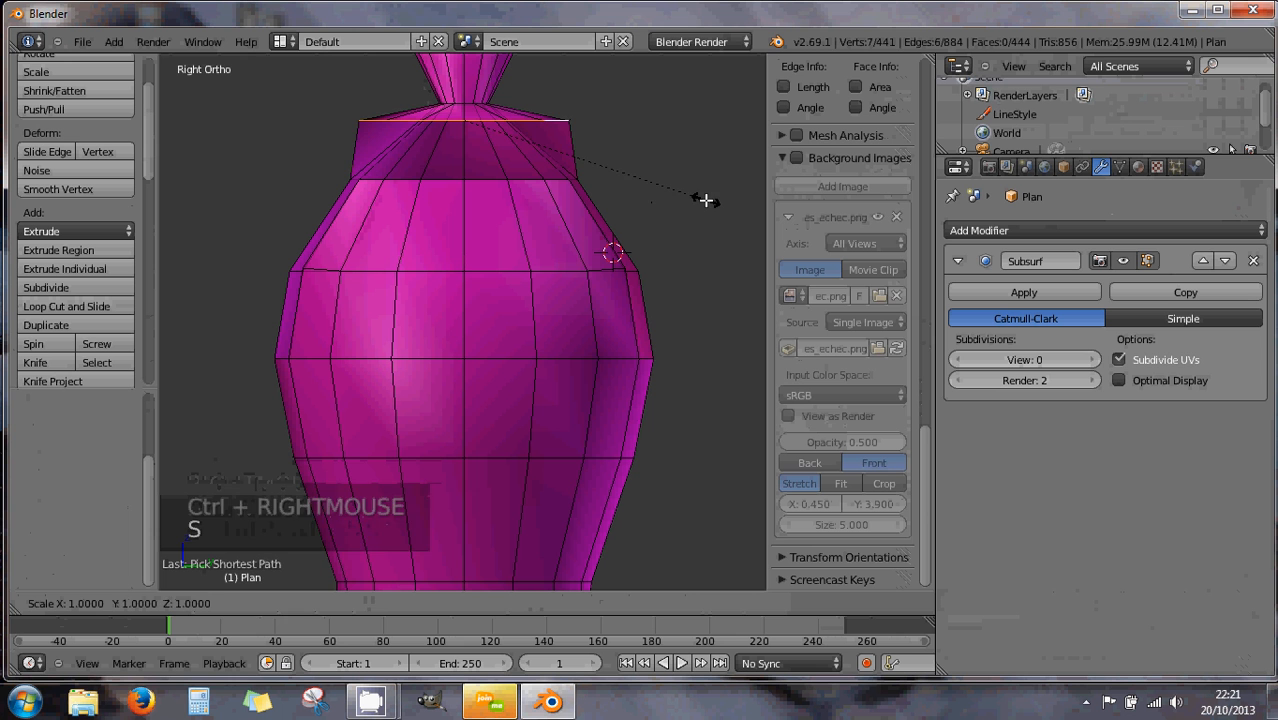
pyautogui.press('y')
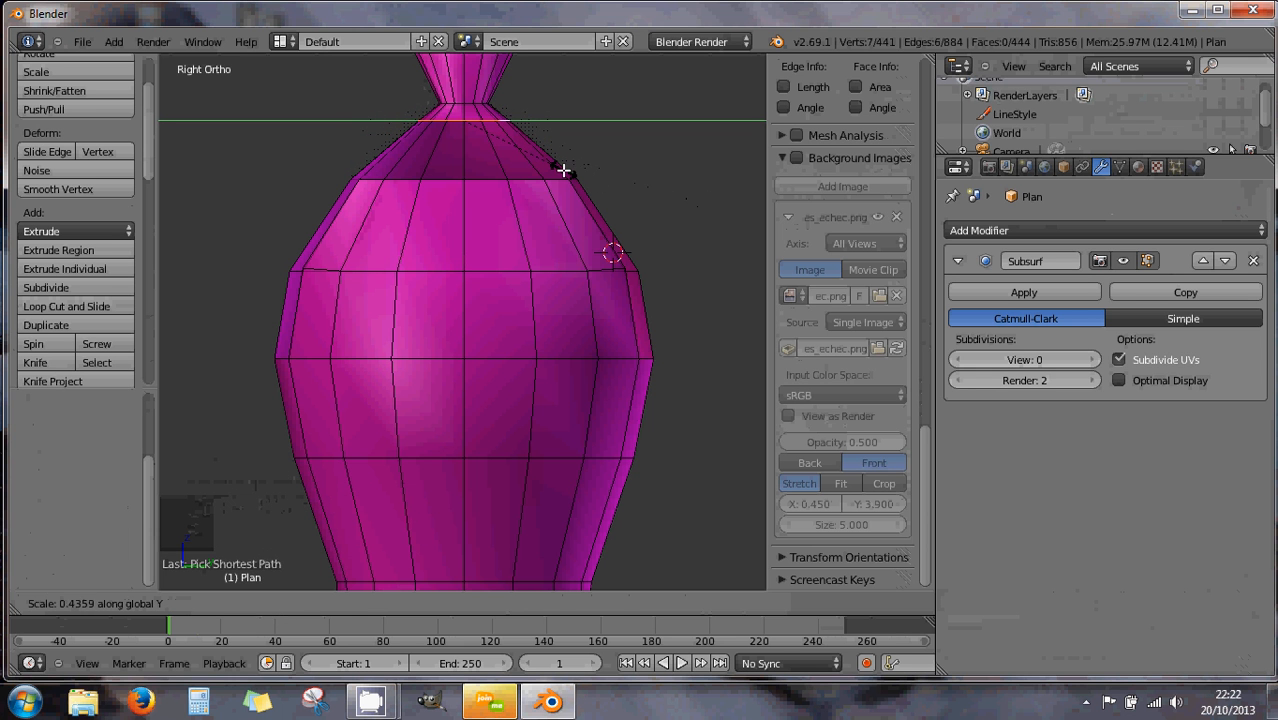
pyautogui.click(563, 170)
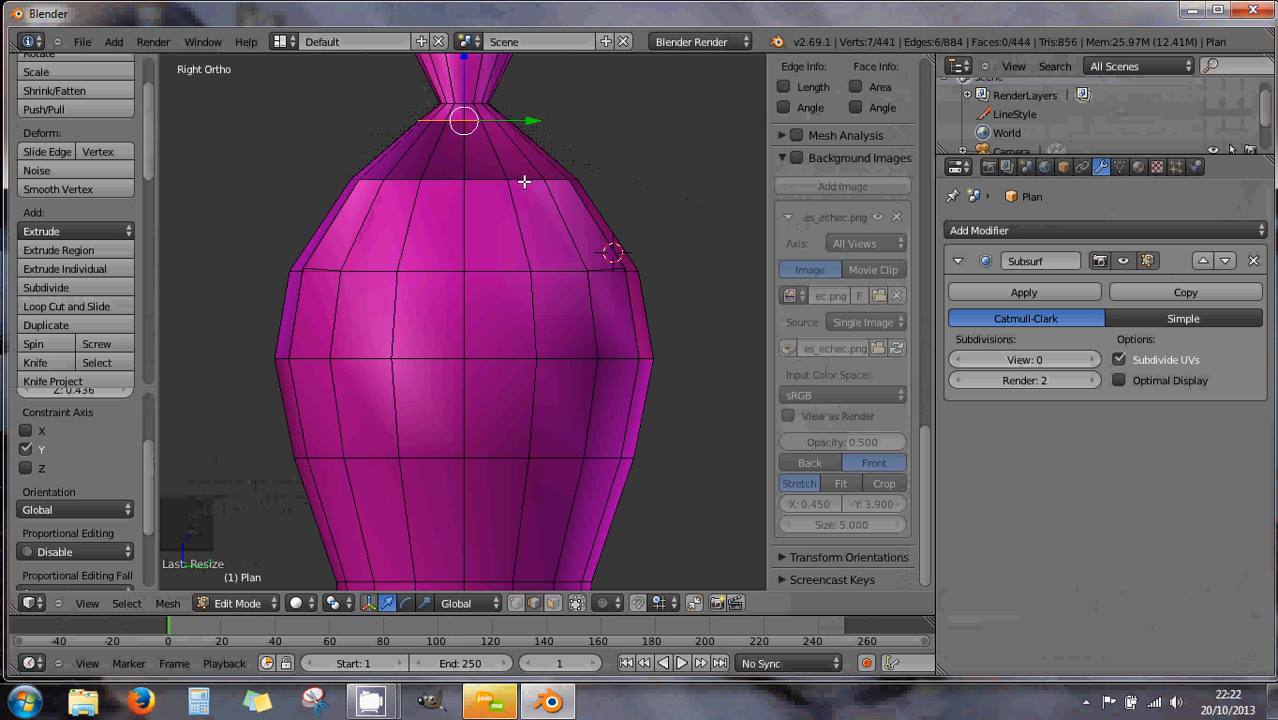
pyautogui.moveTo(415, 248); pyautogui.dragTo(447, 272, button='middle')
pyautogui.press('KP_3')
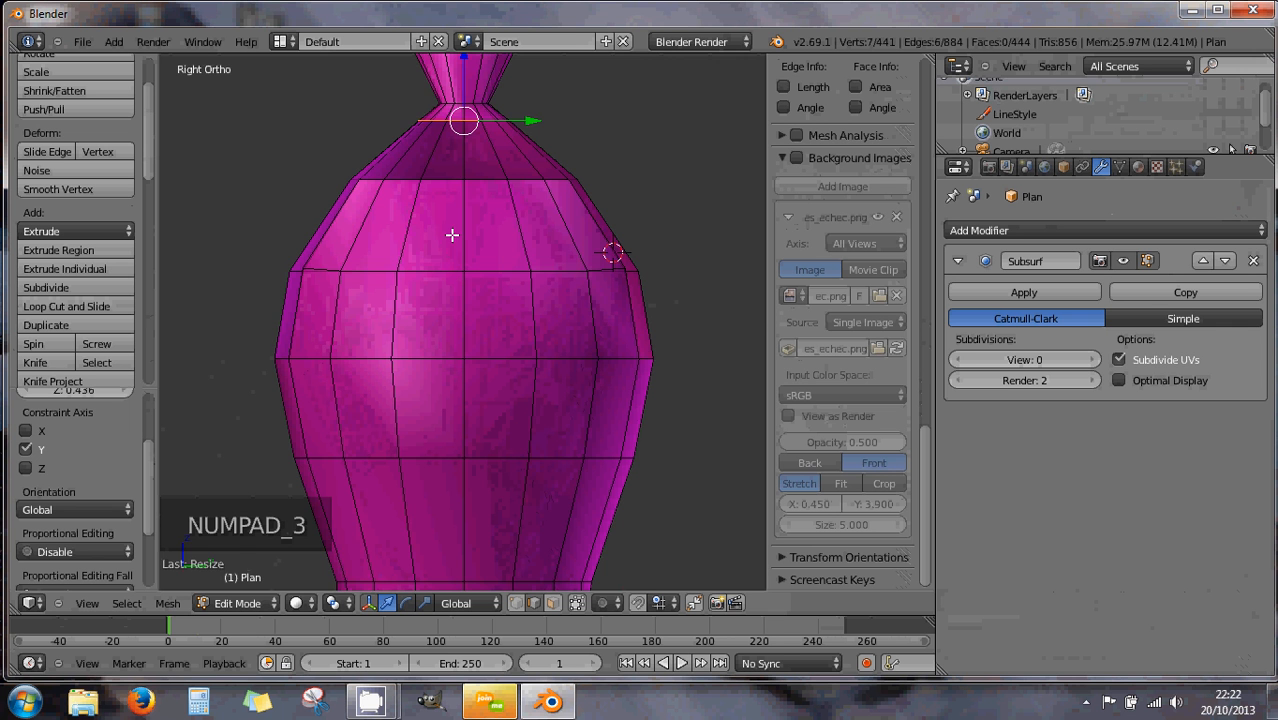
pyautogui.press('KP_7')
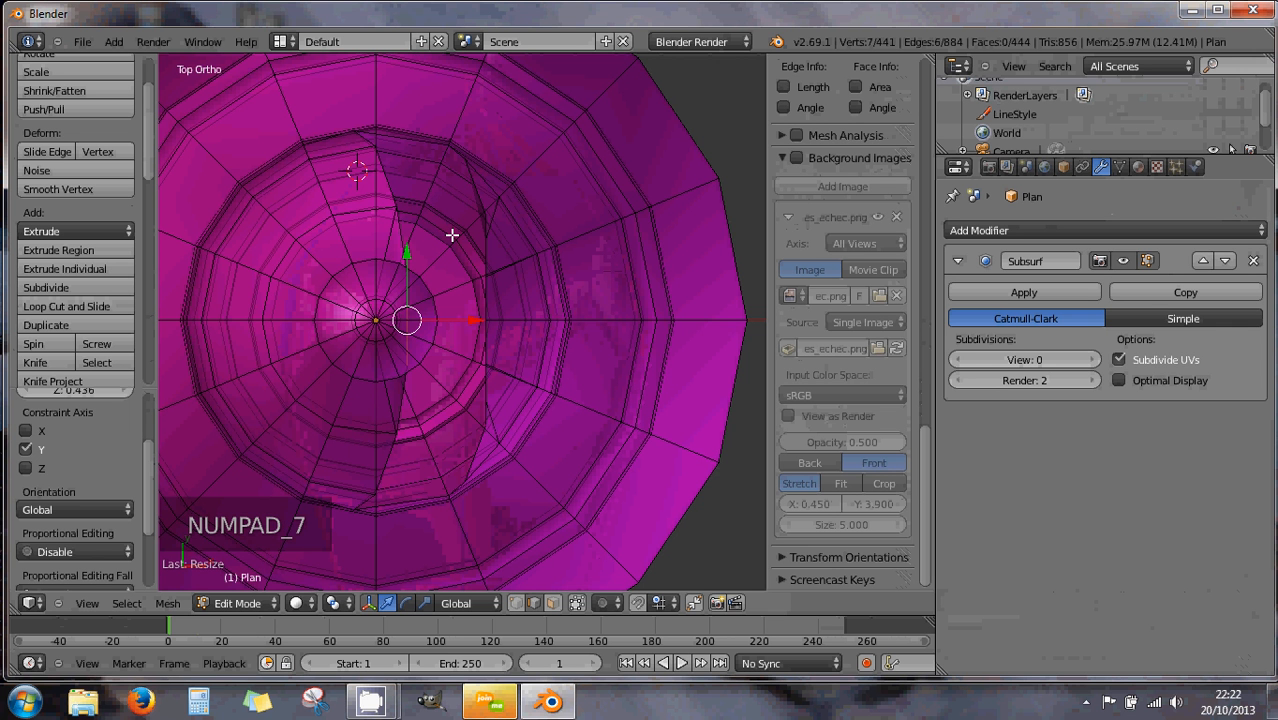
pyautogui.press('KP_3')
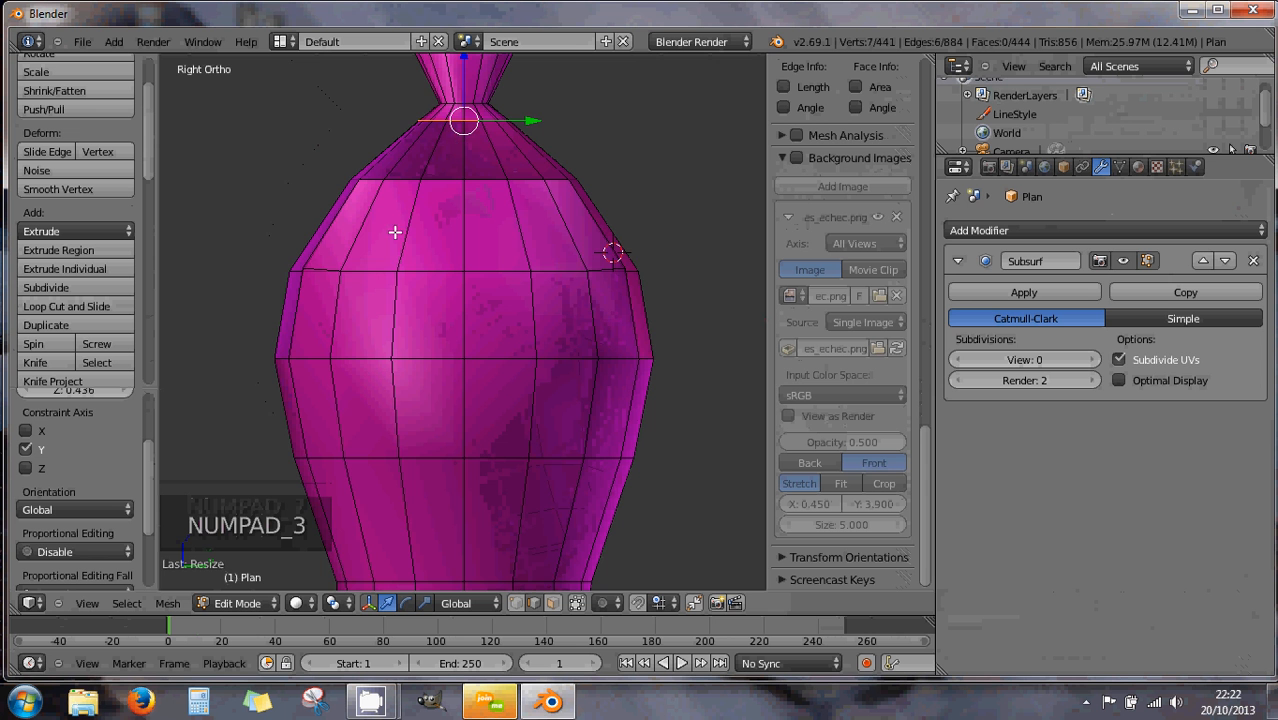
pyautogui.moveTo(395, 232); pyautogui.dragTo(654, 283, button='middle')
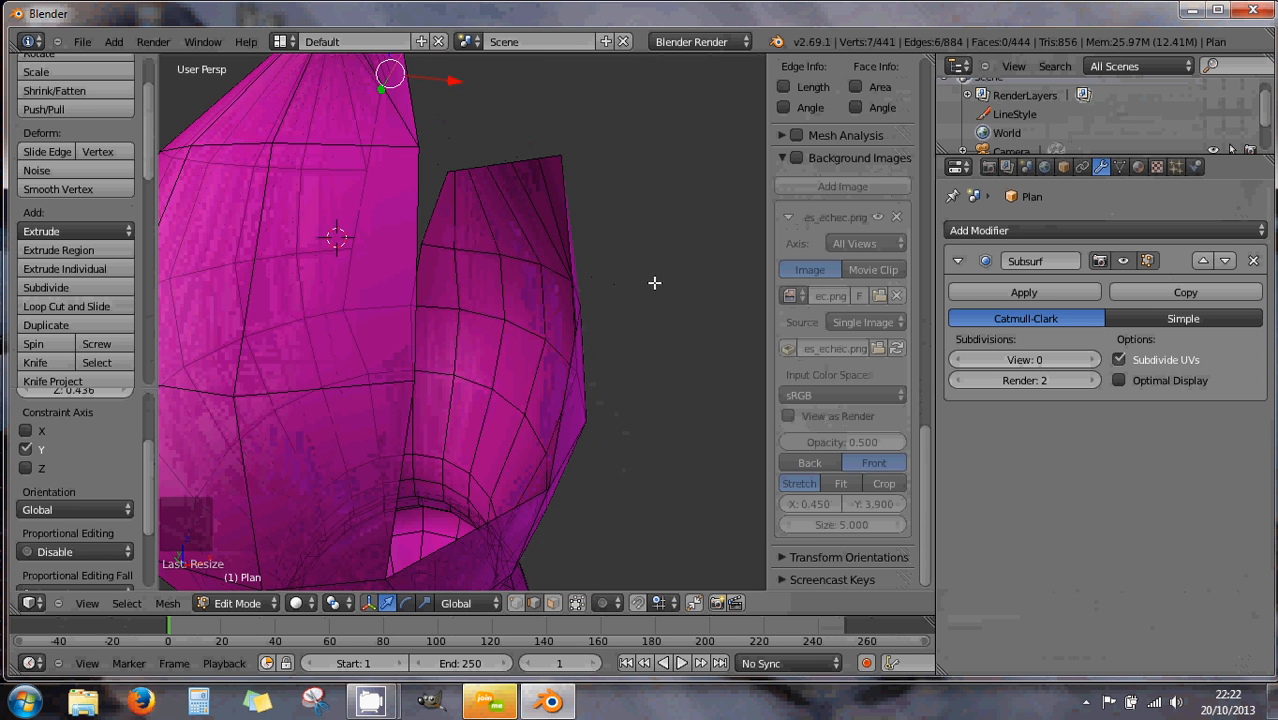
pyautogui.moveTo(580, 255); pyautogui.dragTo(548, 357, button='middle')
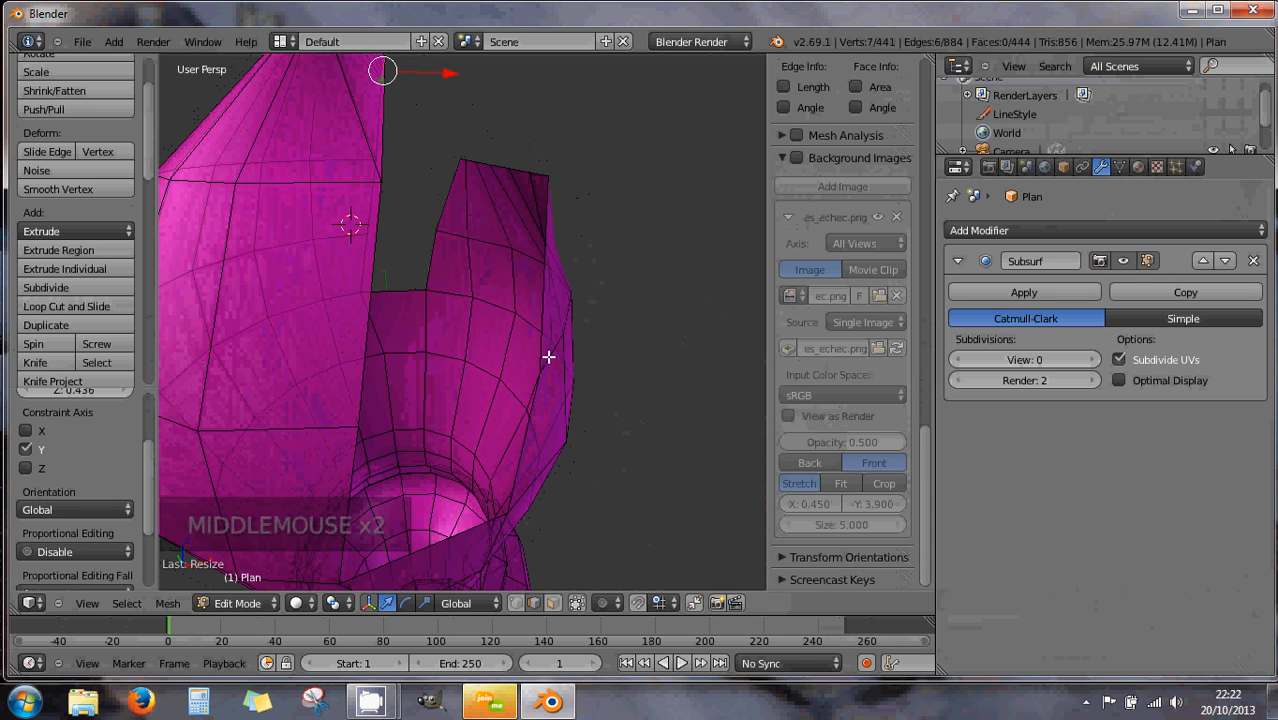
pyautogui.rightClick(522, 447)
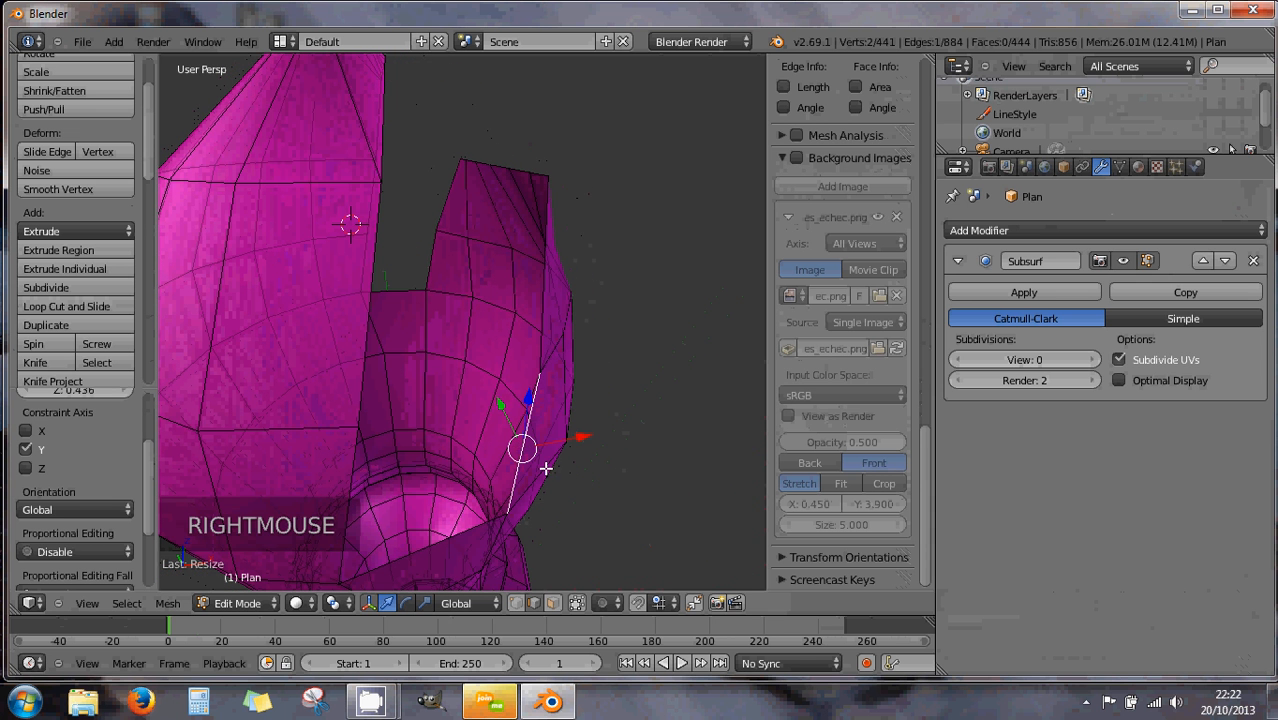
pyautogui.keyDown('ctrl'); pyautogui.rightClick(431, 265); pyautogui.keyUp('ctrl')
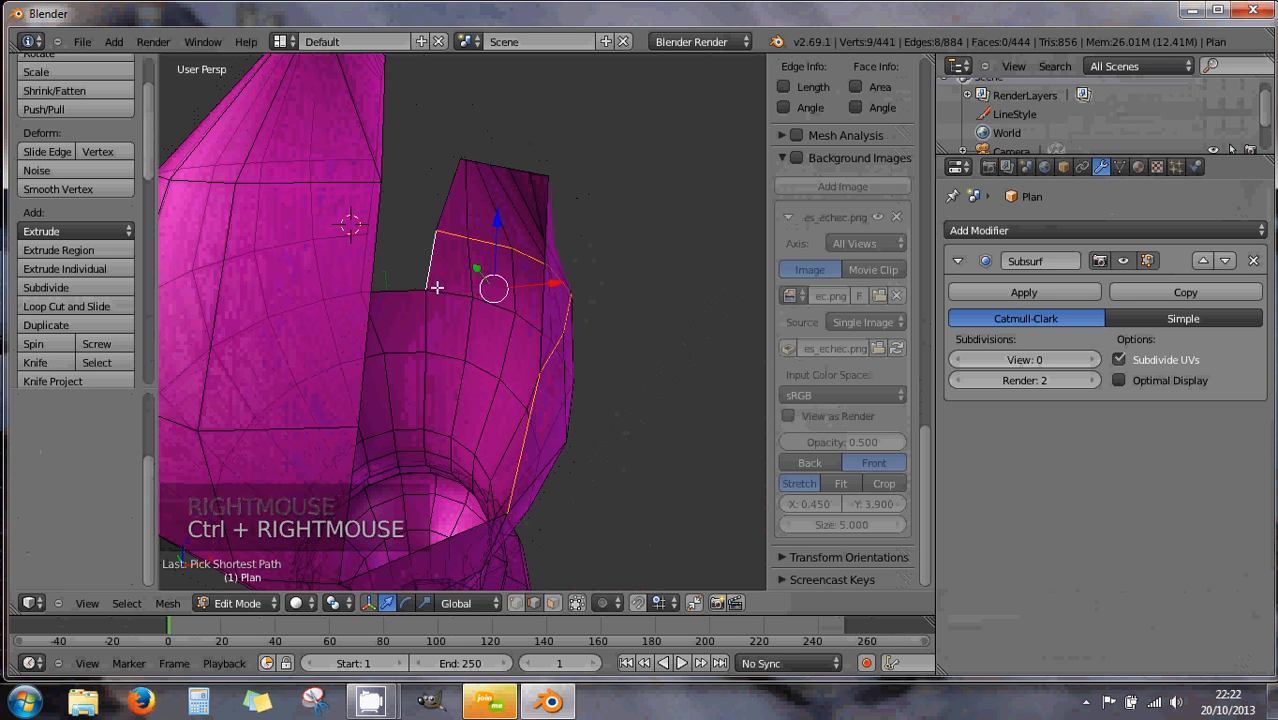
pyautogui.rightClick(435, 283)
pyautogui.keyDown('ctrl'); pyautogui.rightClick(527, 430); pyautogui.keyUp('ctrl')
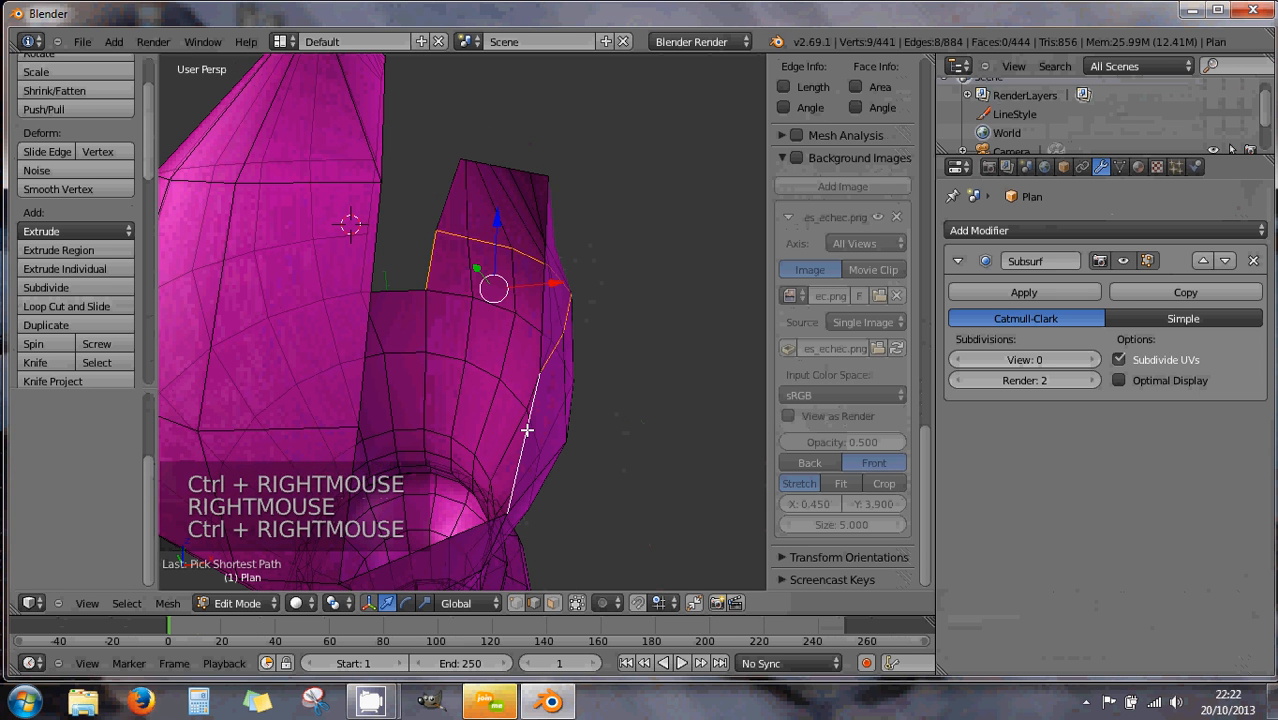
# Close the inner wall of the notch's narrow side with two faces, one between the lower pair of opposite edges and one between the upper pair
pyautogui.rightClick(436, 275)
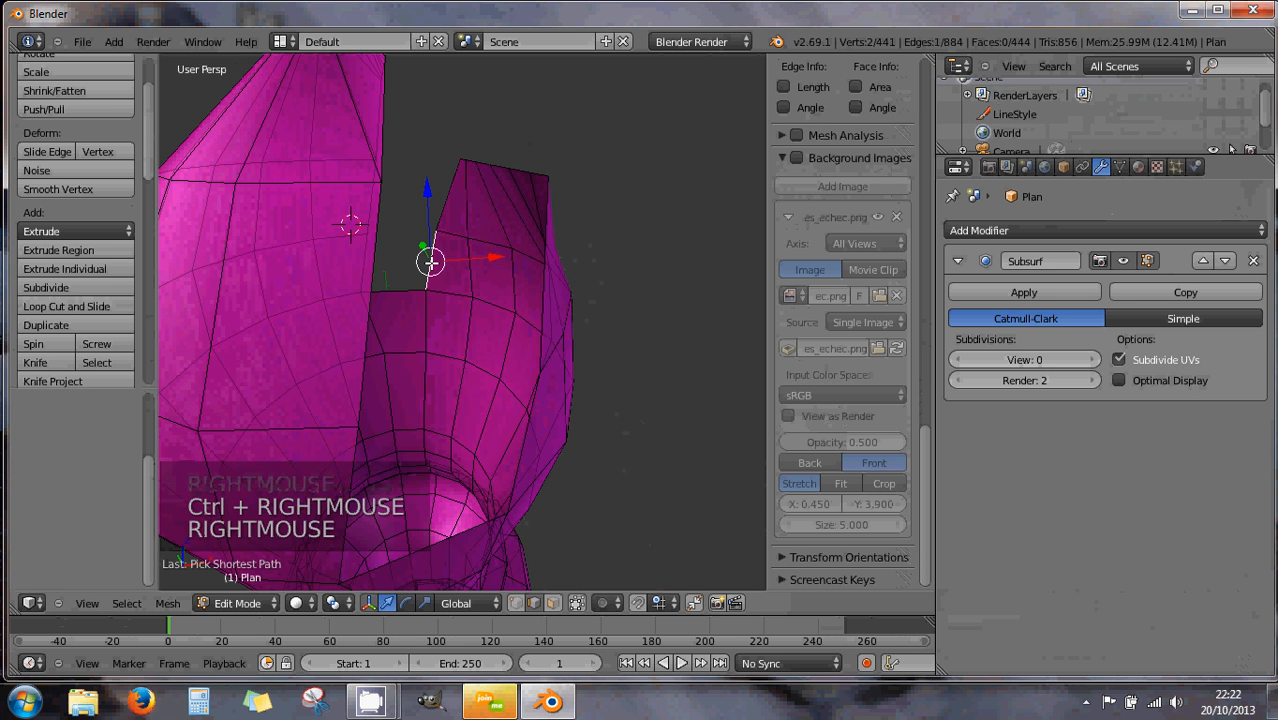
pyautogui.keyDown('shift'); pyautogui.rightClick(529, 427); pyautogui.keyUp('shift')
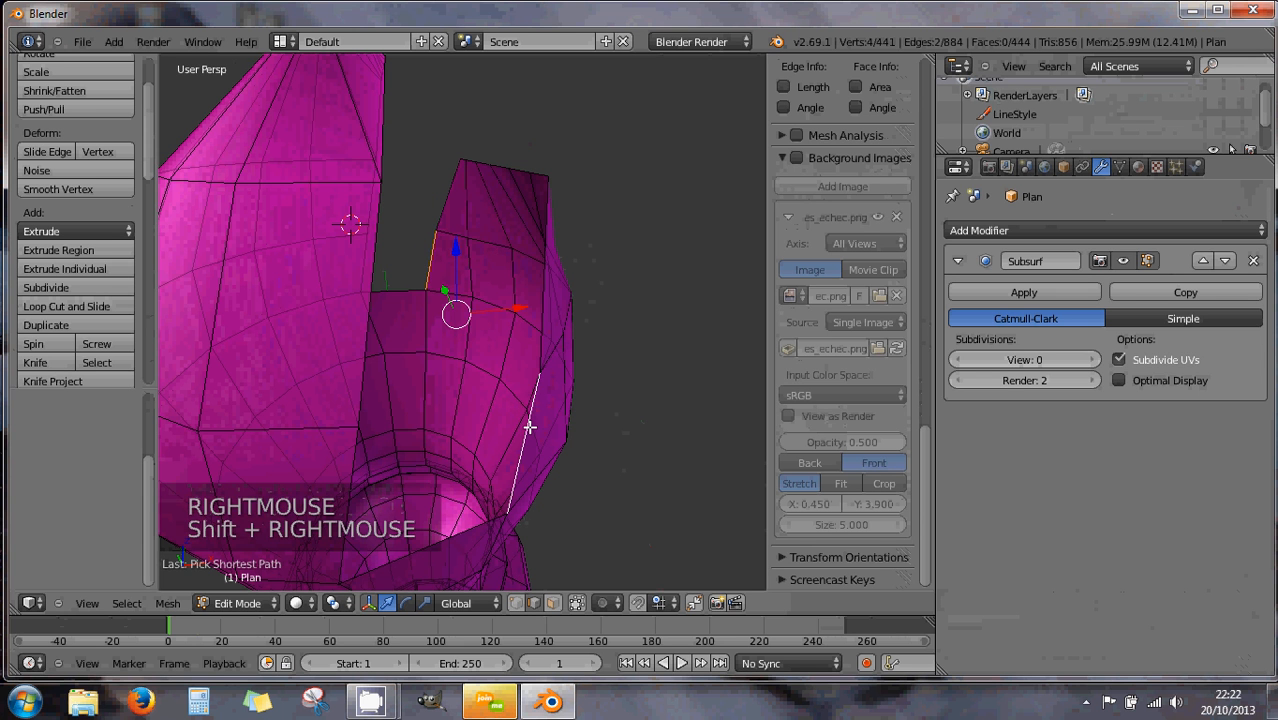
pyautogui.press('f')
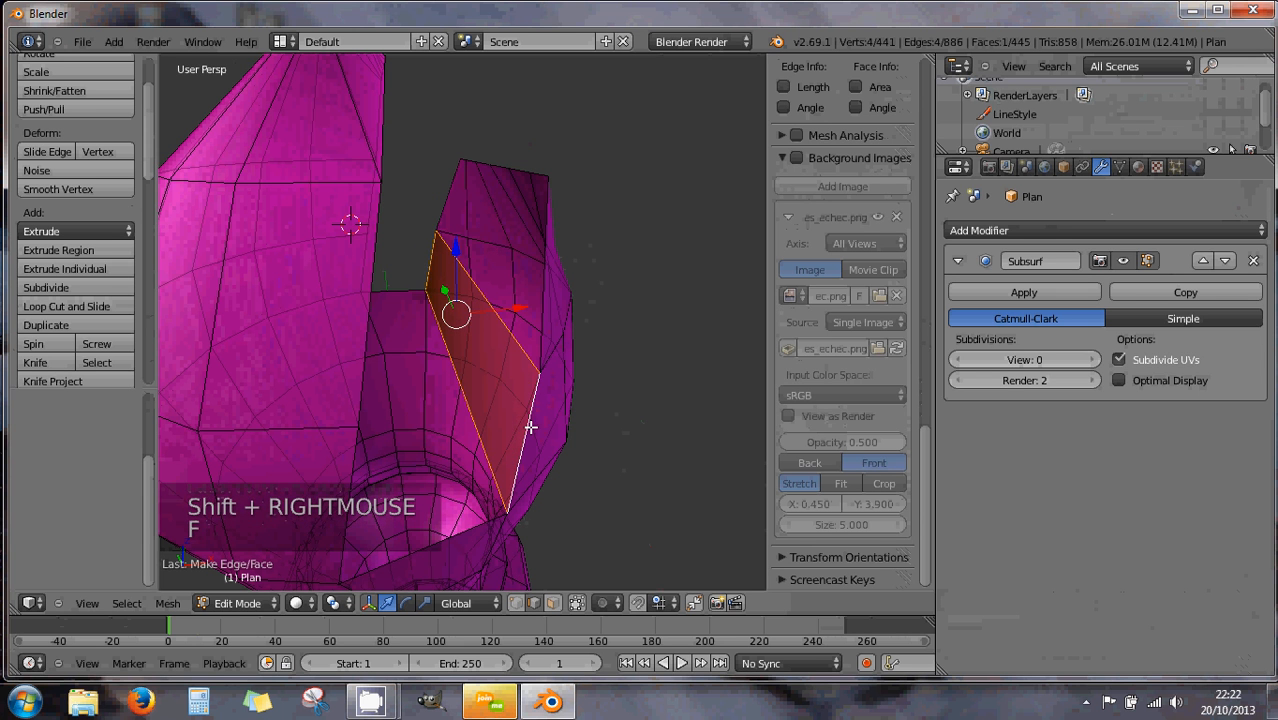
pyautogui.rightClick(540, 324)
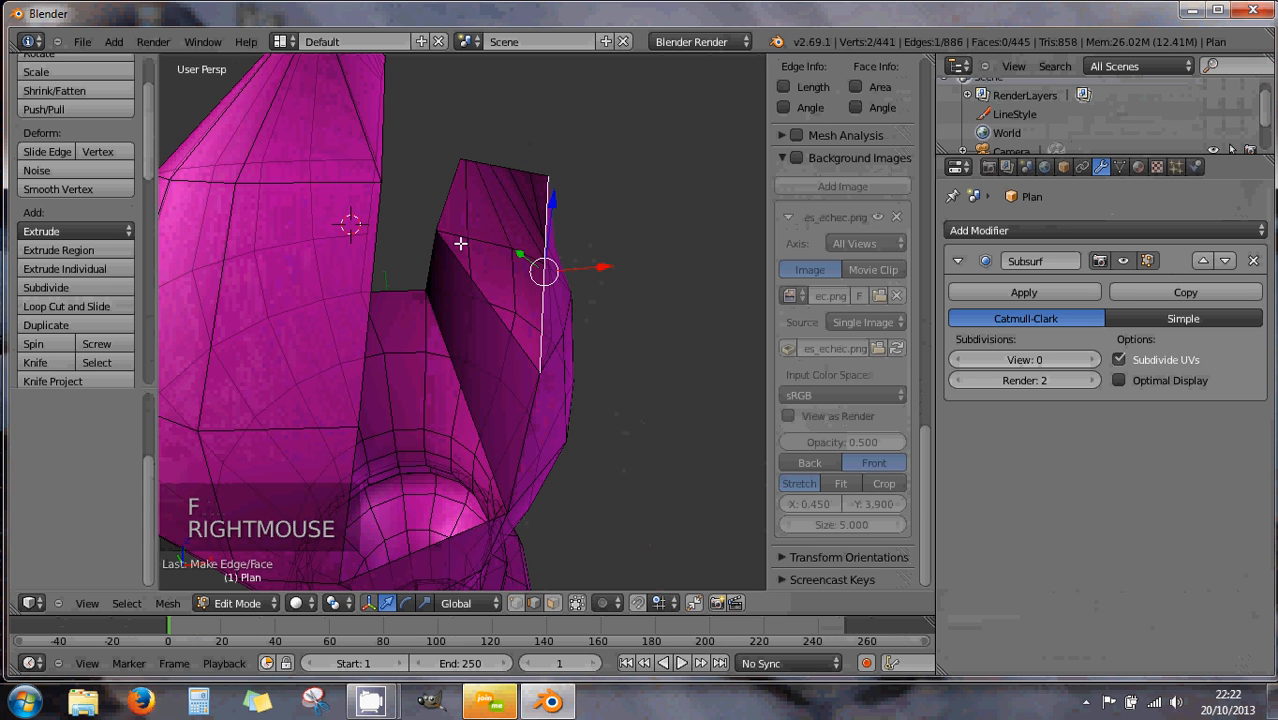
pyautogui.keyDown('shift'); pyautogui.rightClick(446, 206); pyautogui.keyUp('shift')
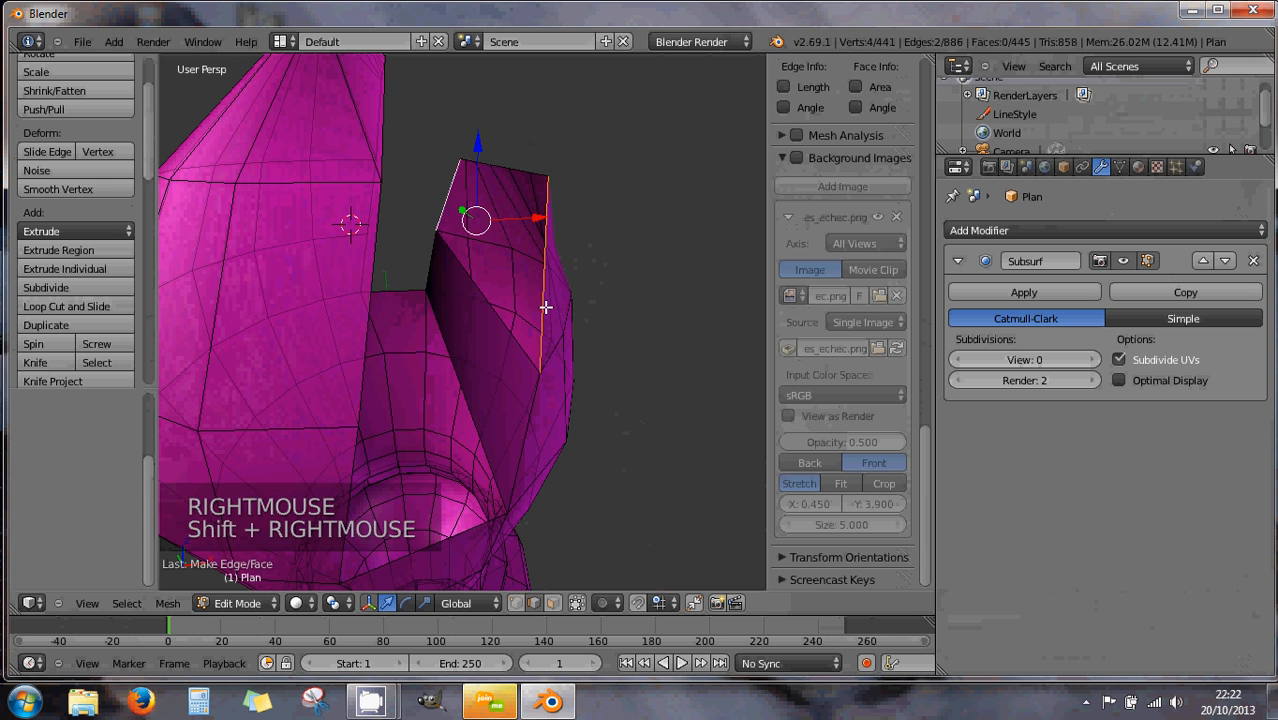
pyautogui.press('f')
# Fill the floor of the notch with a face between its front and back bottom edges
pyautogui.moveTo(528, 322); pyautogui.dragTo(456, 376, button='middle')
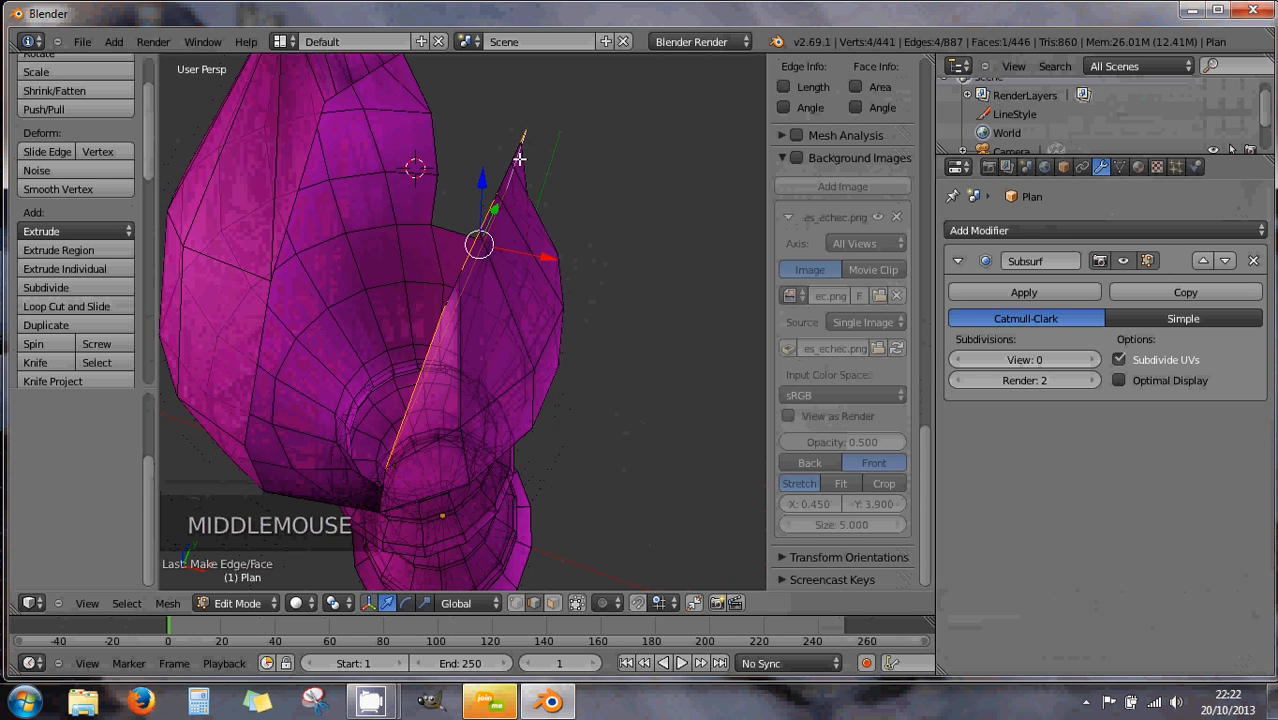
pyautogui.moveTo(519, 158); pyautogui.dragTo(516, 260, button='middle')
pyautogui.scroll(2, 583, 241)
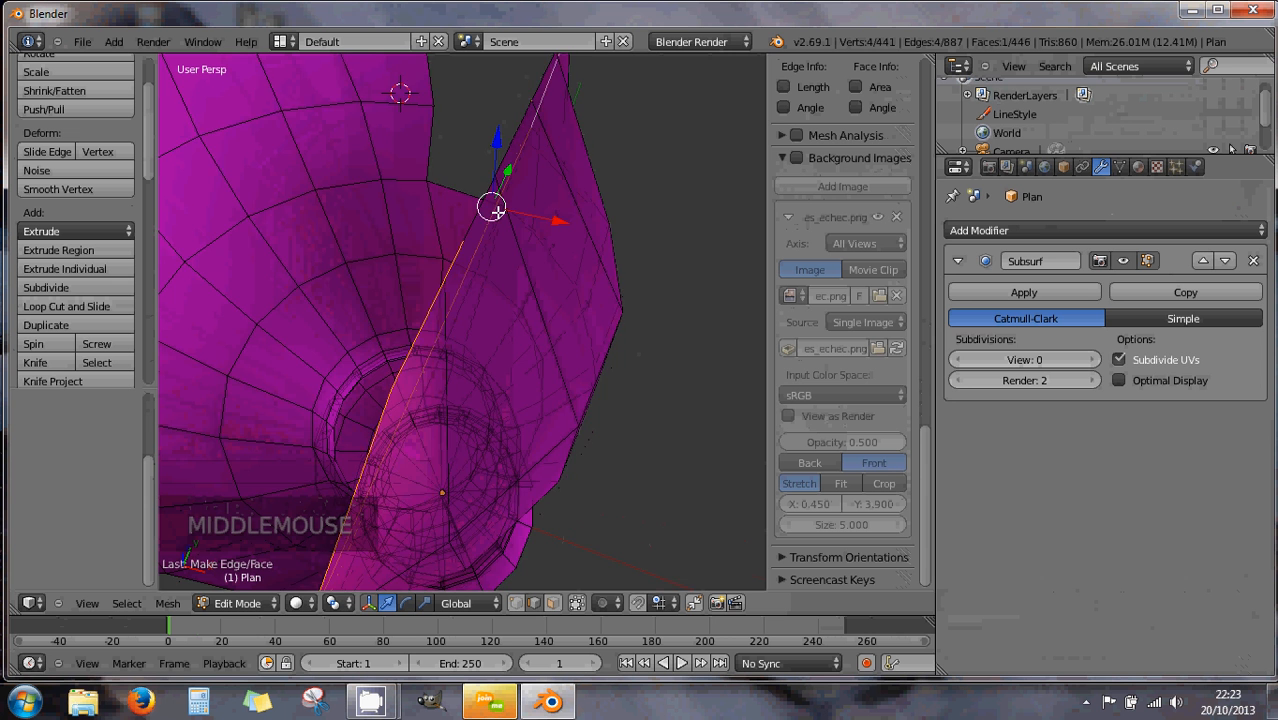
pyautogui.moveTo(498, 207); pyautogui.dragTo(532, 215, button='middle')
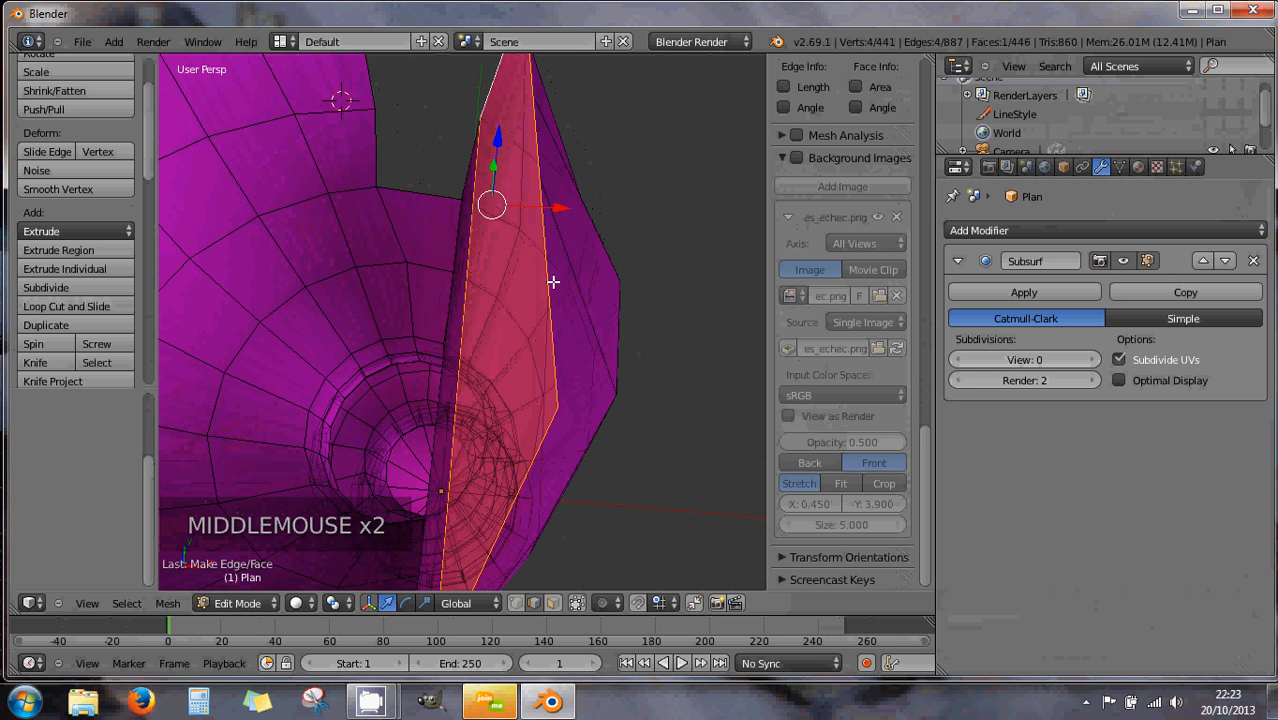
pyautogui.moveTo(553, 283); pyautogui.dragTo(397, 128, button='middle')
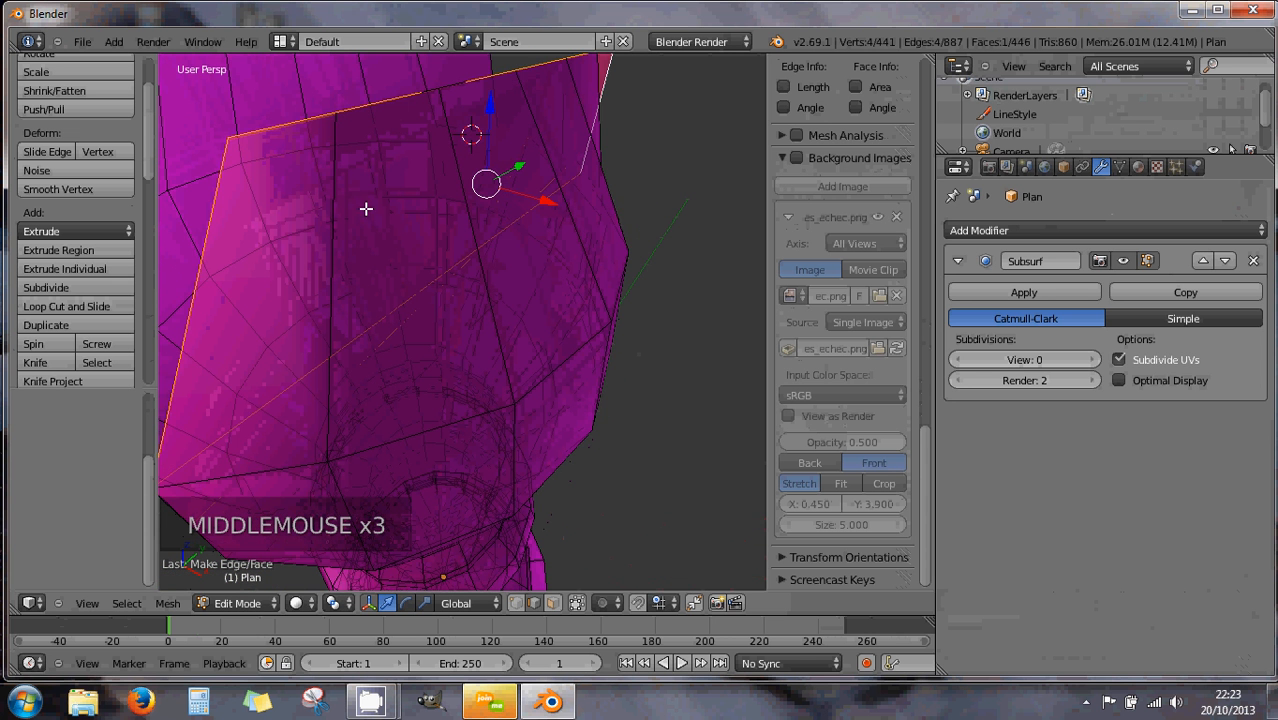
pyautogui.scroll(-1, 366, 208)
pyautogui.keyDown('shift'); pyautogui.moveTo(376, 237); pyautogui.dragTo(539, 337, button='middle'); pyautogui.keyUp('shift')
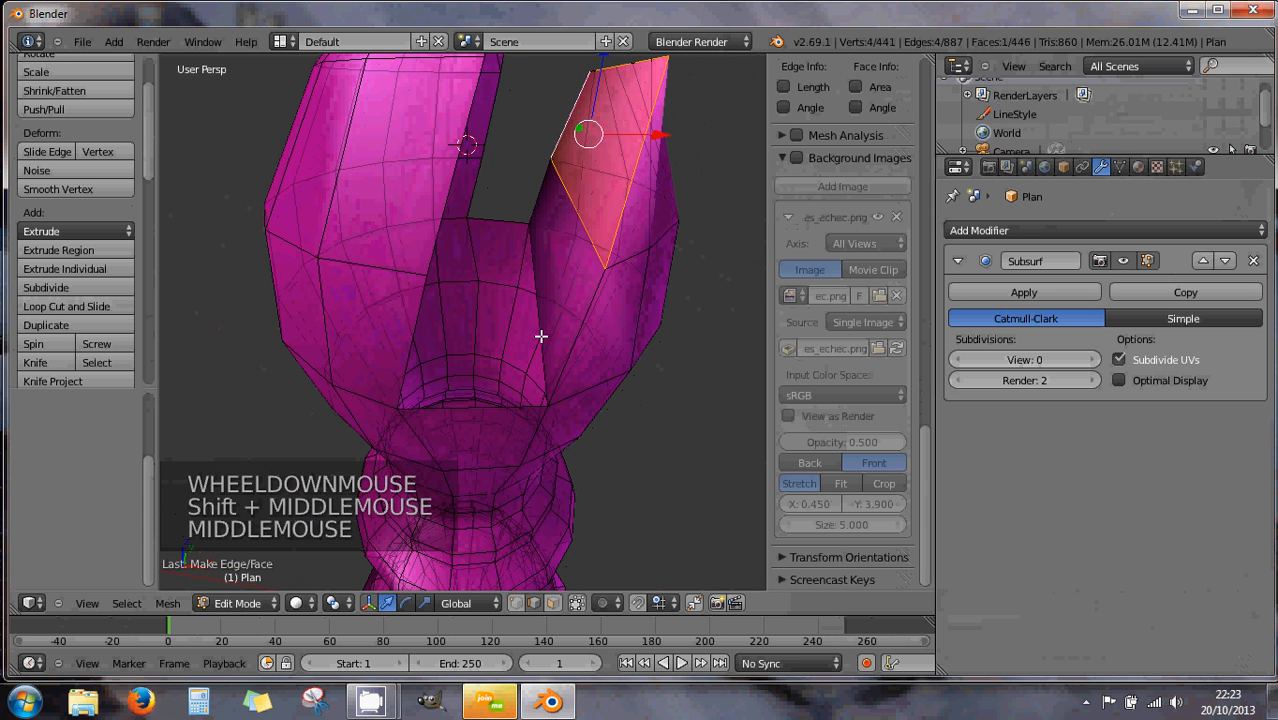
pyautogui.rightClick(494, 408)
pyautogui.keyDown('shift'); pyautogui.rightClick(495, 217); pyautogui.keyUp('shift')
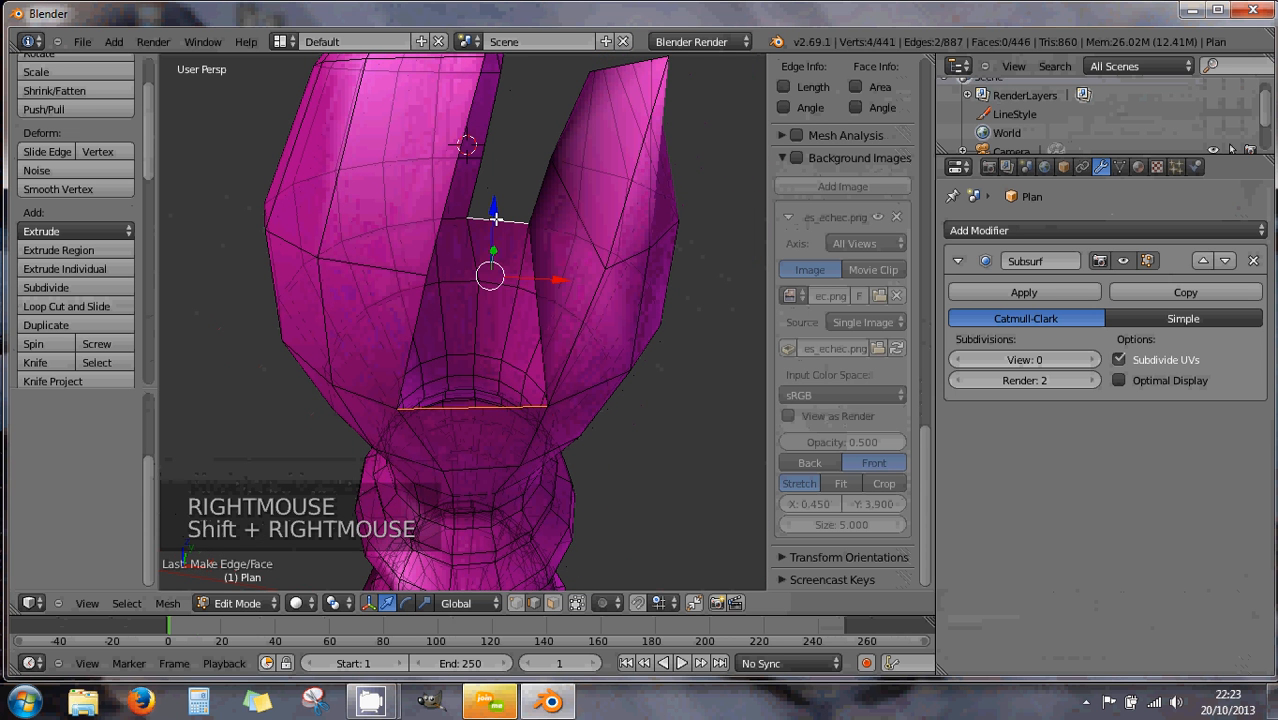
pyautogui.press('f')
# Fill the lowest part of the inner wall on the notch's wide side with a face between its two opposite edges
pyautogui.middleClick(516, 240)
pyautogui.moveTo(516, 240); pyautogui.dragTo(516, 197, button='middle')
pyautogui.rightClick(354, 288)
pyautogui.rightClick(353, 293)
pyautogui.rightClick(352, 294)
pyautogui.keyDown('shift'); pyautogui.rightClick(519, 194); pyautogui.keyUp('shift')
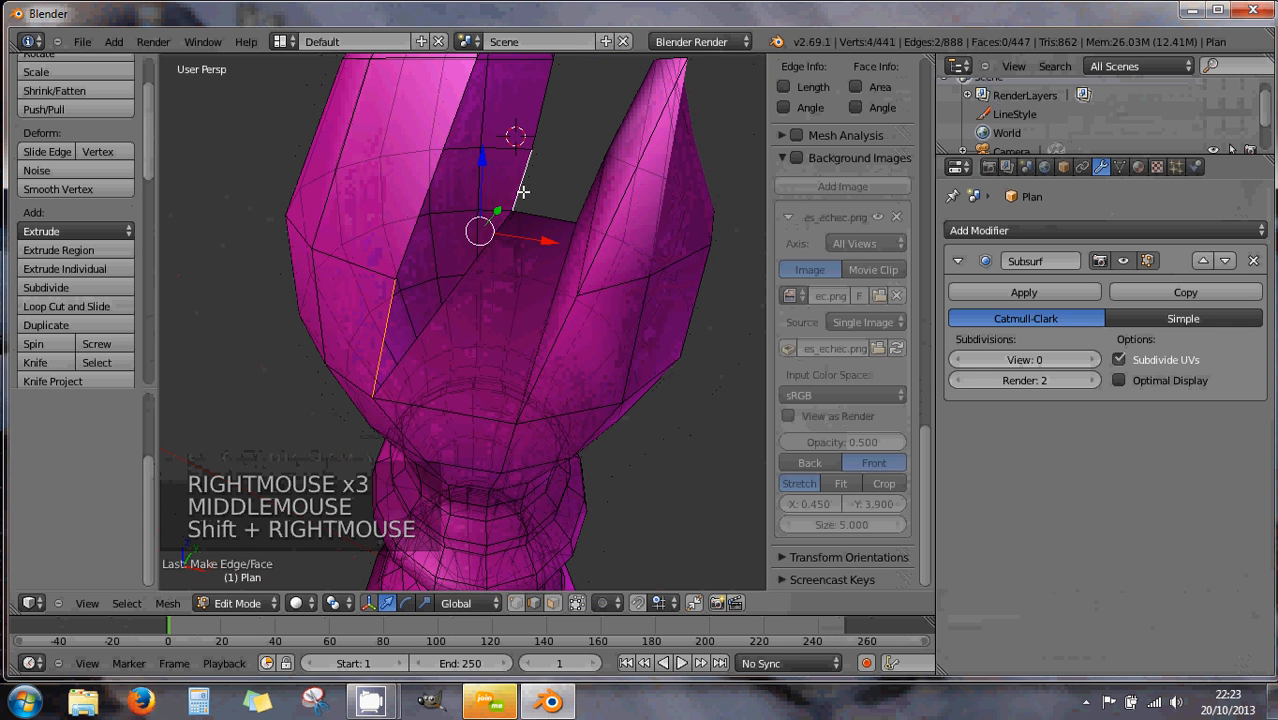
pyautogui.press('f')
# Close the rest of the inner wall on the notch's wide side with faces between each remaining pair of opposite edges
pyautogui.rightClick(516, 128)
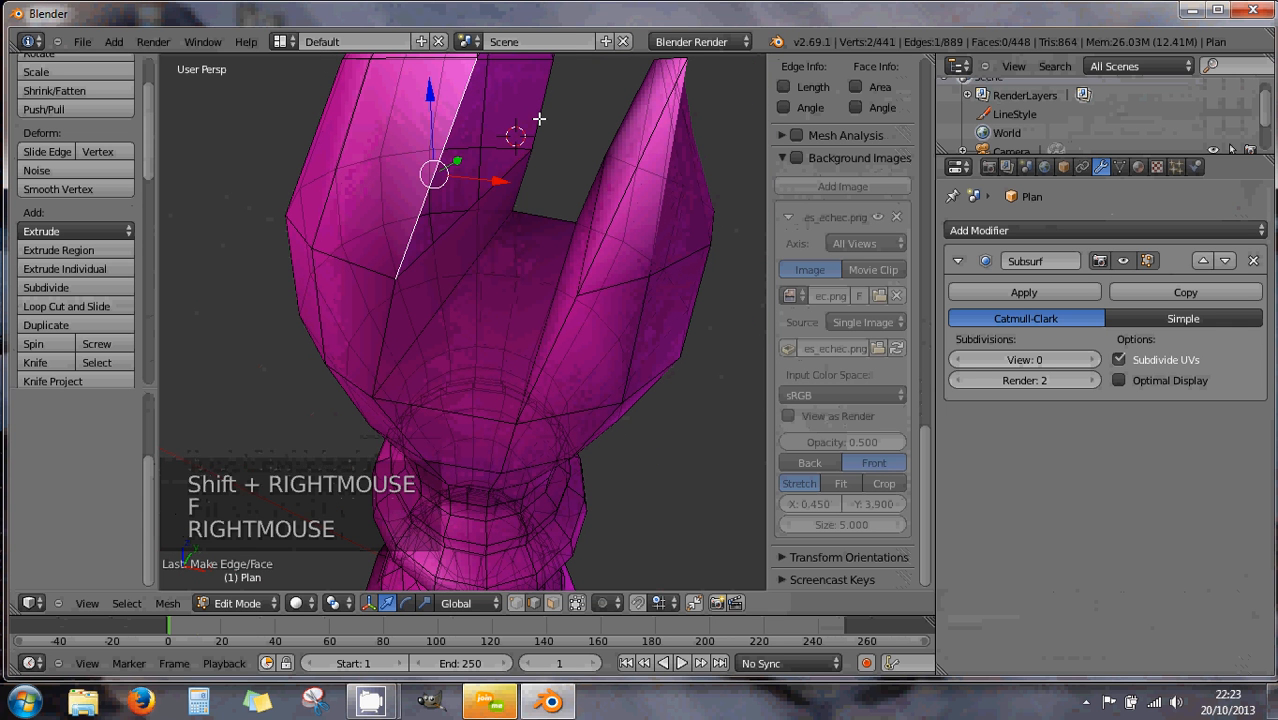
pyautogui.keyDown('shift'); pyautogui.rightClick(538, 120); pyautogui.keyUp('shift')
pyautogui.press('f')
pyautogui.keyDown('shift'); pyautogui.moveTo(539, 157); pyautogui.dragTo(482, 313, button='middle'); pyautogui.keyUp('shift')
pyautogui.rightClick(421, 208)
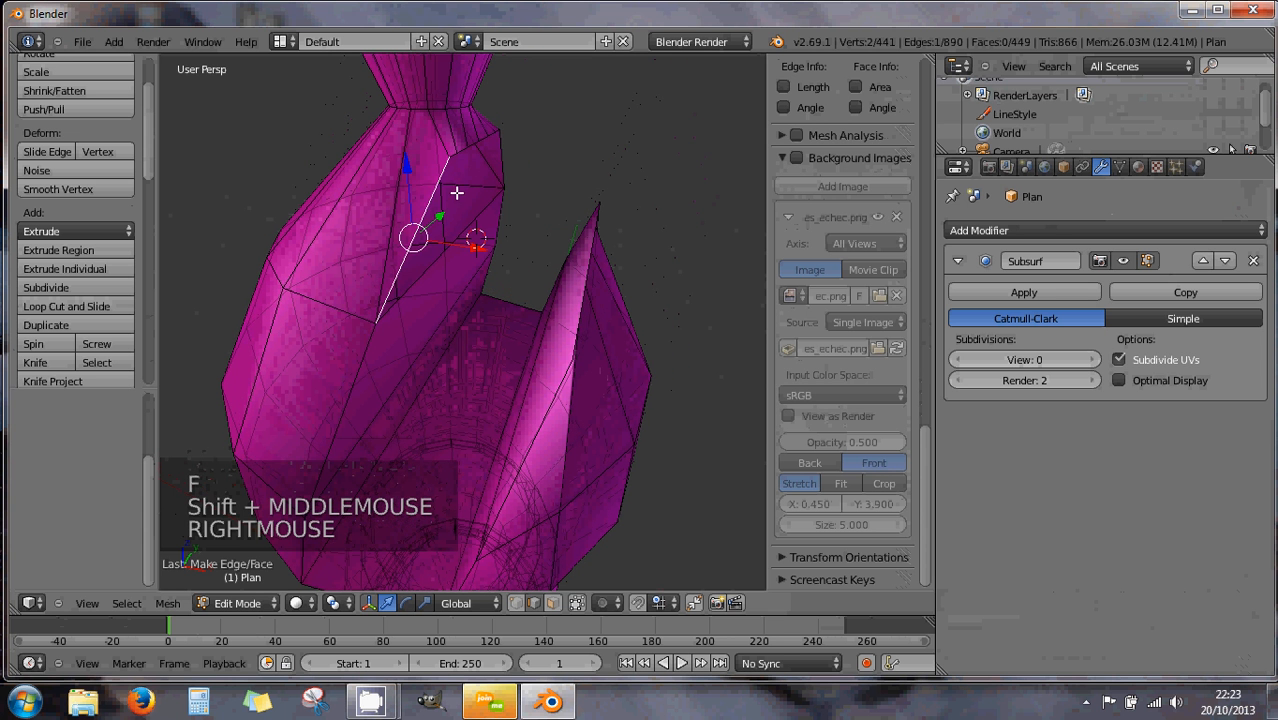
pyautogui.keyDown('shift'); pyautogui.rightClick(503, 162); pyautogui.keyUp('shift')
pyautogui.press('f')
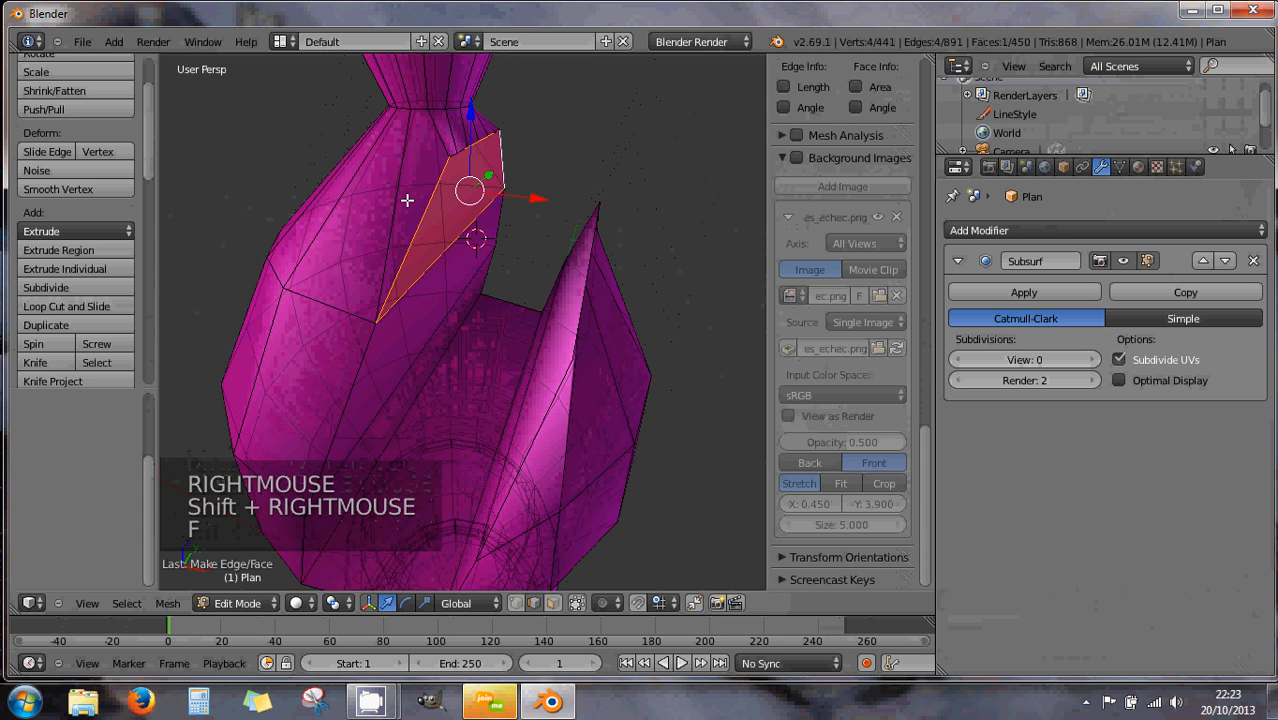
# In vertex select mode, try merging four neighbouring vertices along the wide wall's upper edge at the last selected, outermost one
pyautogui.moveTo(470, 176); pyautogui.dragTo(456, 194, button='middle')
pyautogui.scroll(1, 455, 177)
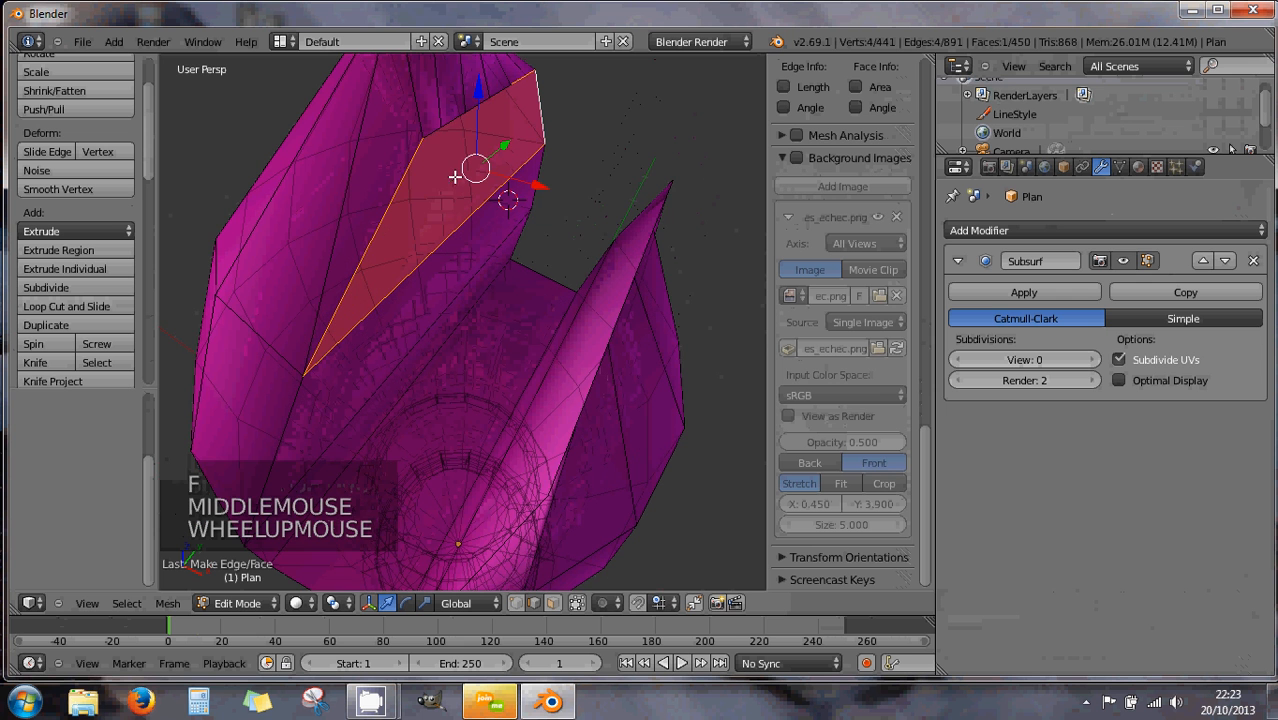
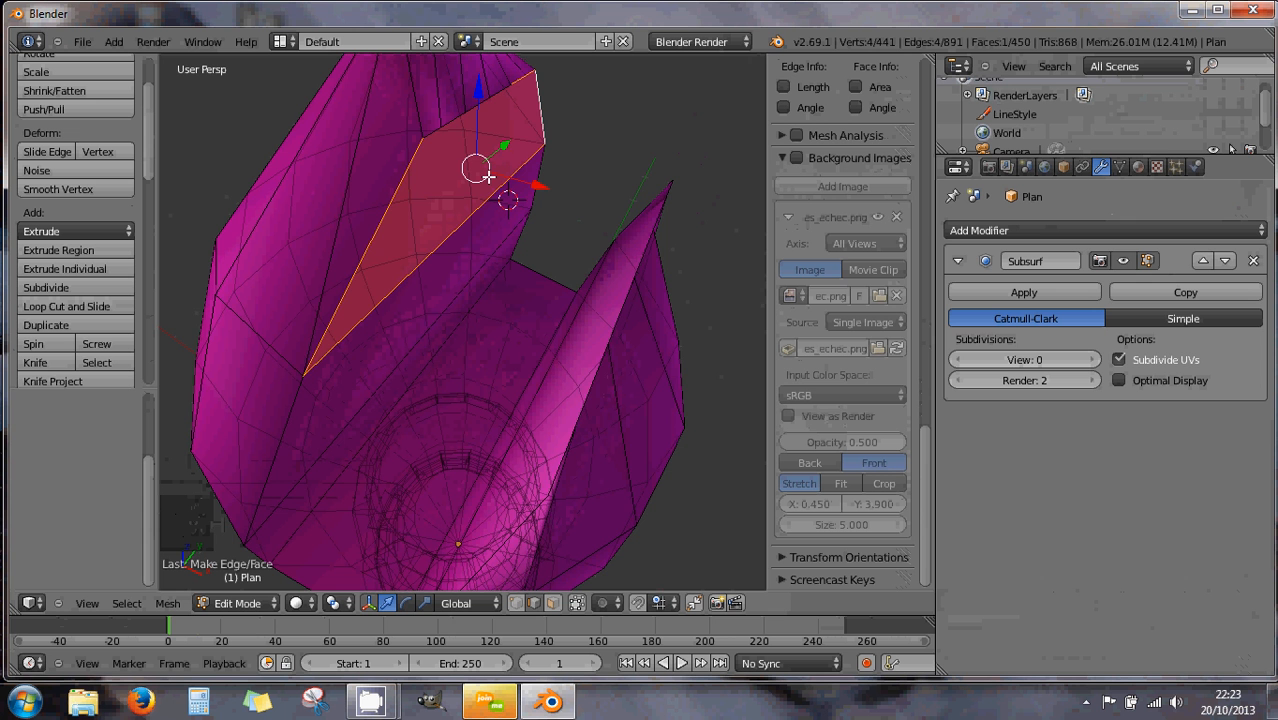
pyautogui.moveTo(487, 177)
pyautogui.mouseDown(button='middle')
pyautogui.moveTo(448, 180)
pyautogui.moveTo(376, 218)
pyautogui.moveTo(374, 206)
pyautogui.moveTo(476, 174)
pyautogui.mouseUp(button='middle')
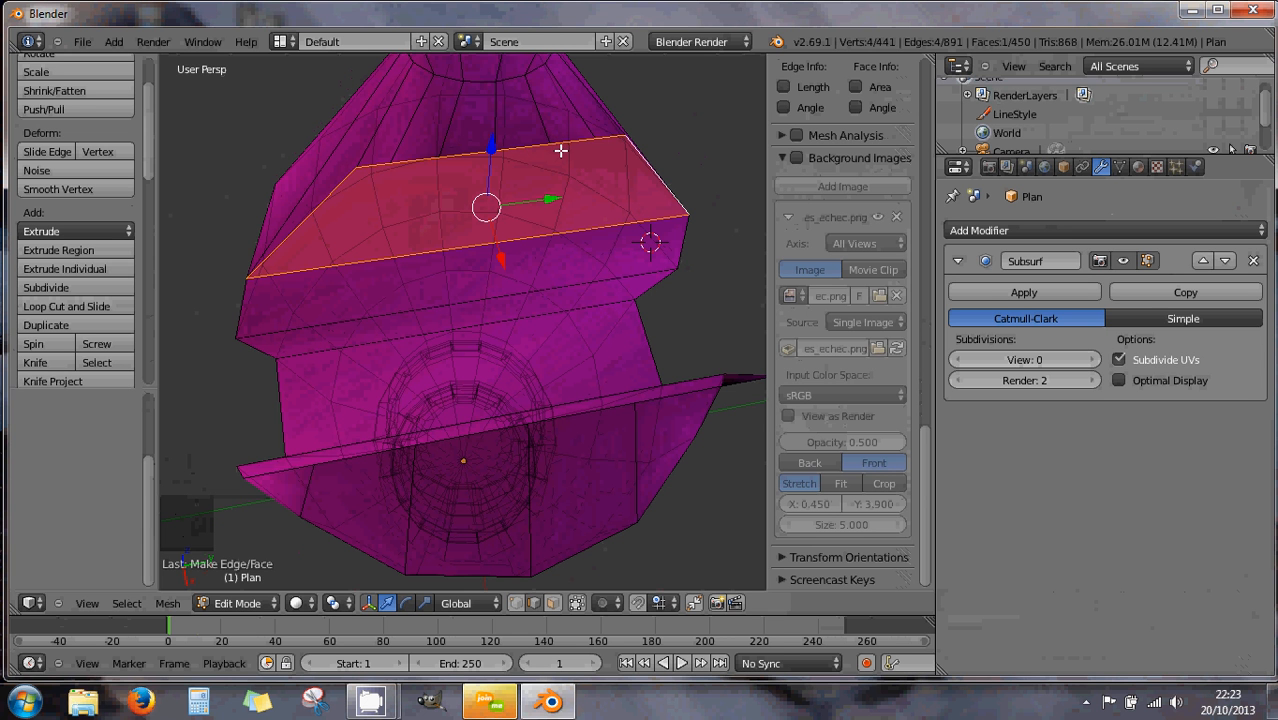
pyautogui.moveTo(441, 172); pyautogui.dragTo(445, 179, button='middle')
pyautogui.scroll(2, 445, 179)
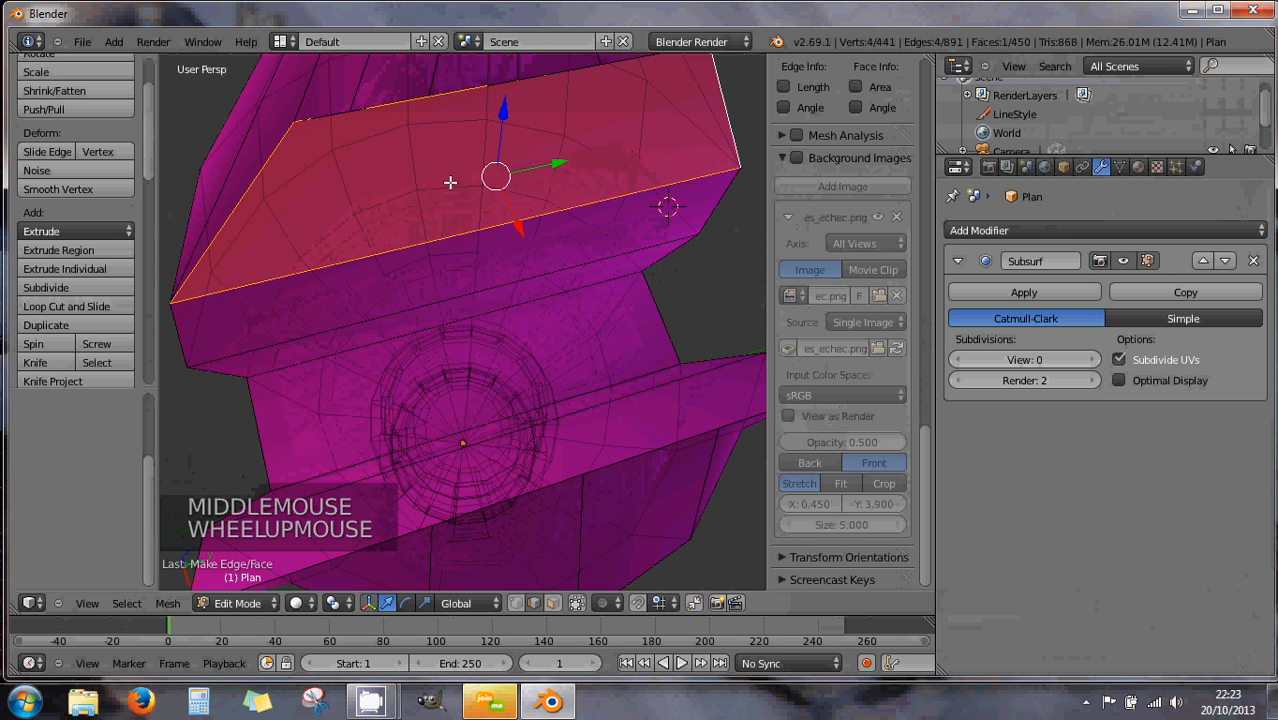
pyautogui.scroll(-2, 622, 104)
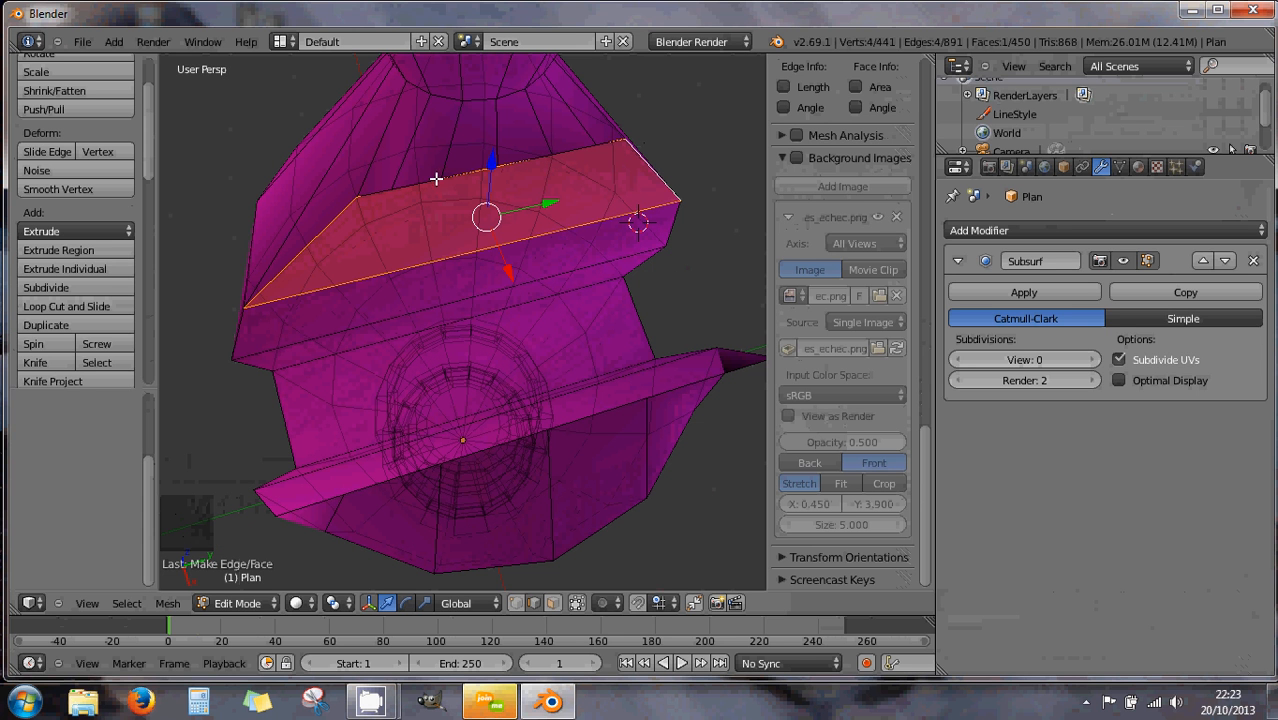
pyautogui.click(516, 602)
pyautogui.rightClick(393, 188)
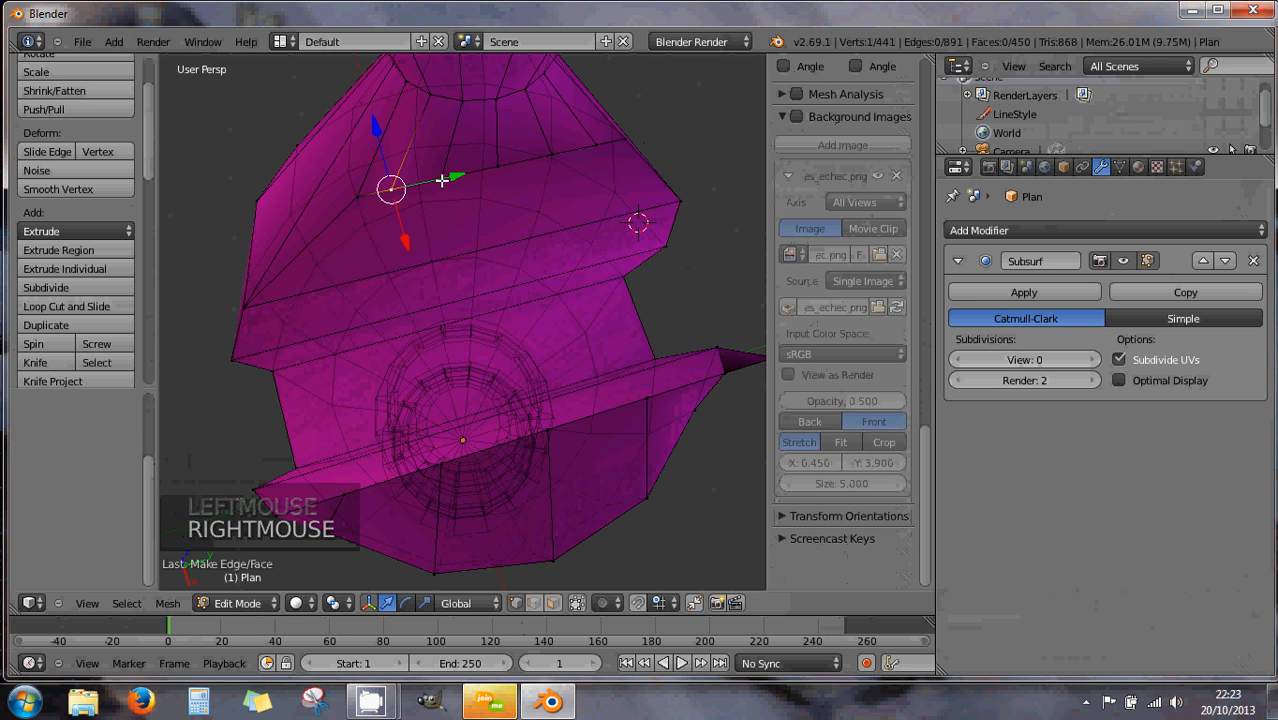
pyautogui.keyDown('shift'); pyautogui.rightClick(443, 179); pyautogui.keyUp('shift')
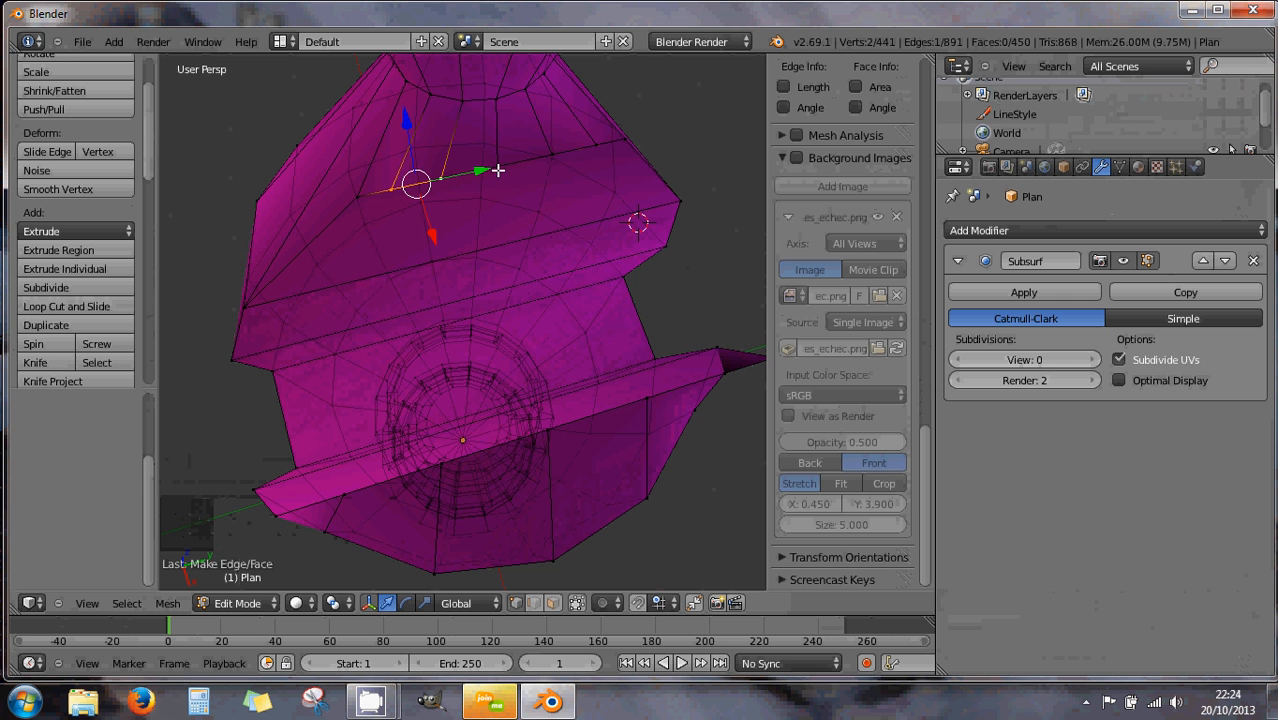
pyautogui.keyDown('shift'); pyautogui.rightClick(360, 197); pyautogui.keyUp('shift')
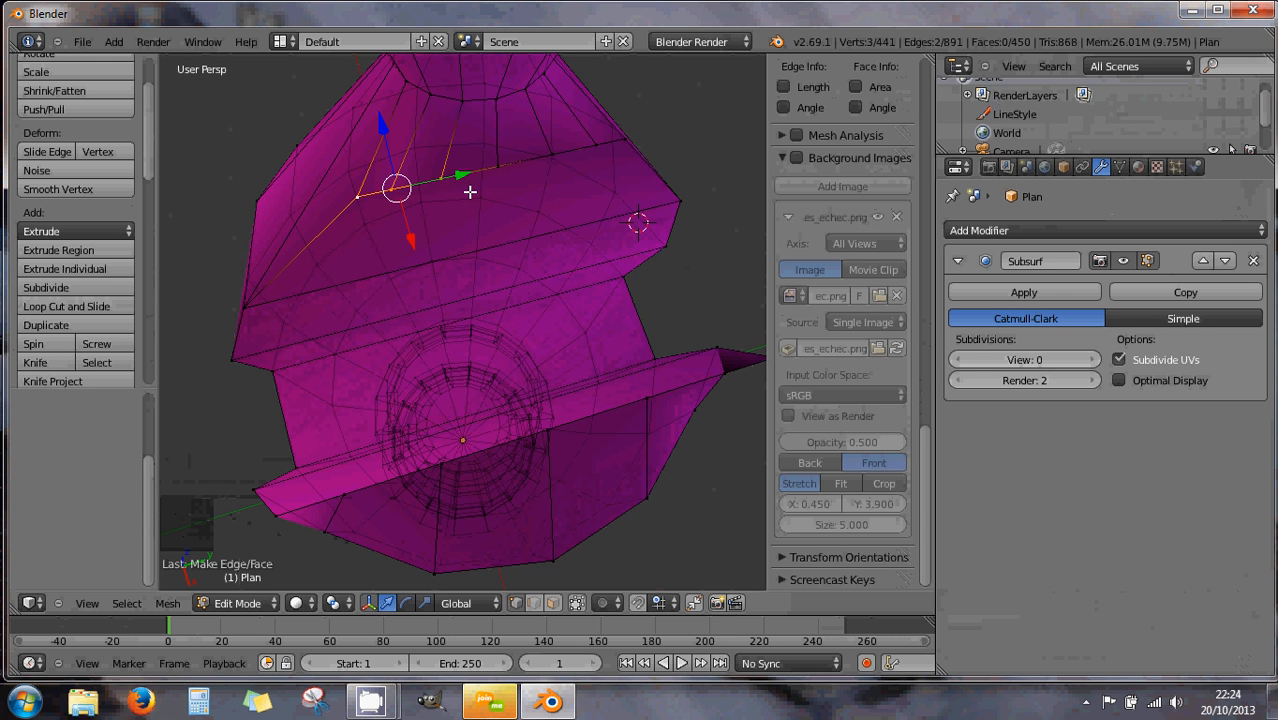
pyautogui.keyDown('shift'); pyautogui.rightClick(498, 169); pyautogui.keyUp('shift')
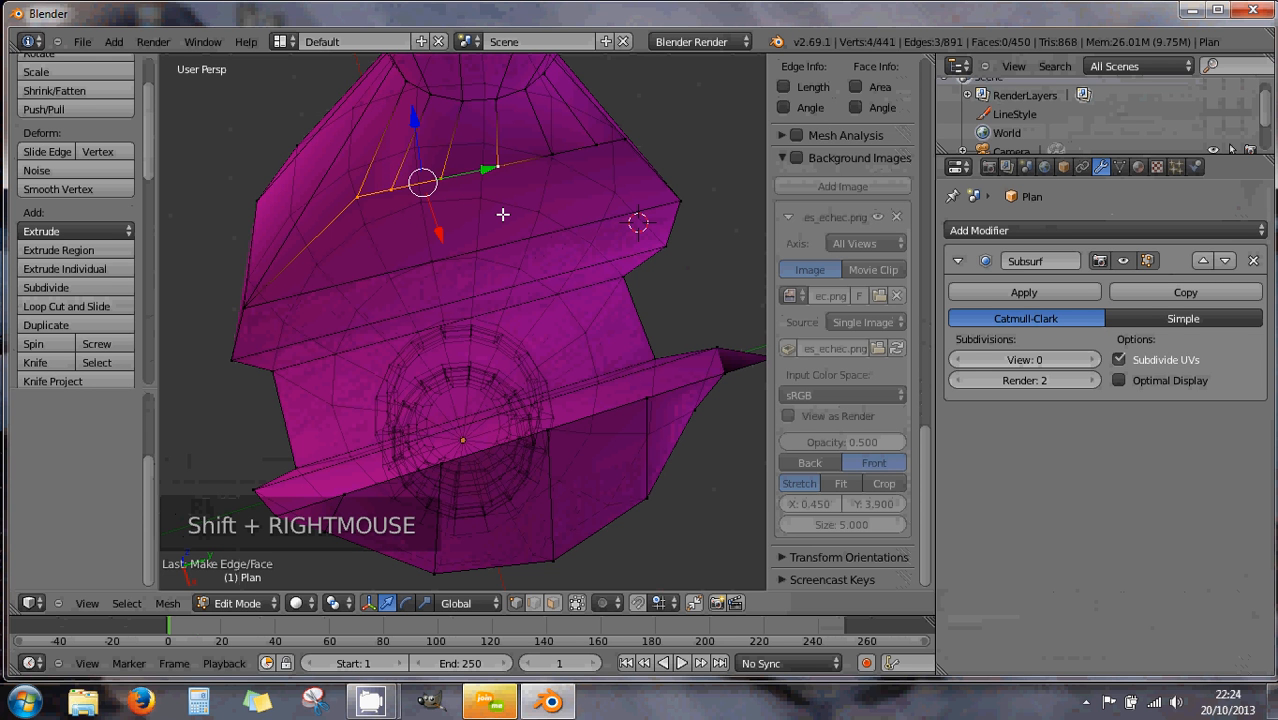
pyautogui.rightClick(389, 188)
pyautogui.rightClick(498, 167)
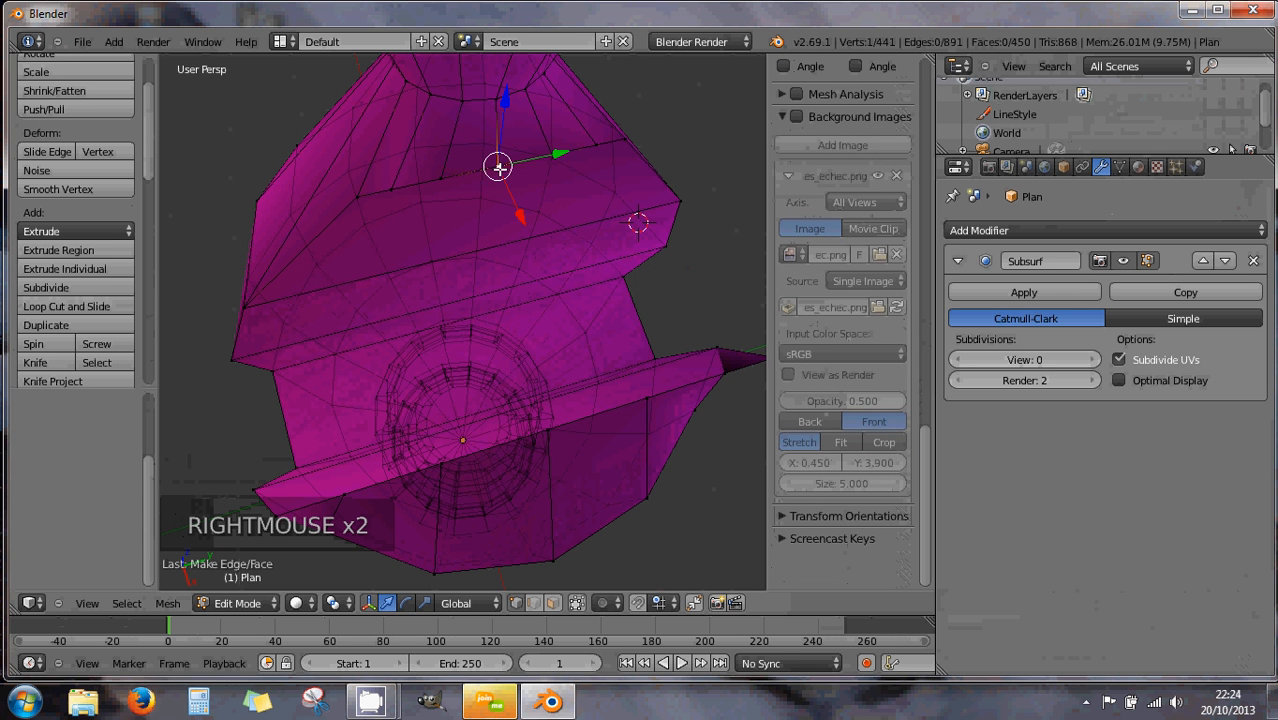
pyautogui.keyDown('shift'); pyautogui.rightClick(450, 178); pyautogui.keyUp('shift')
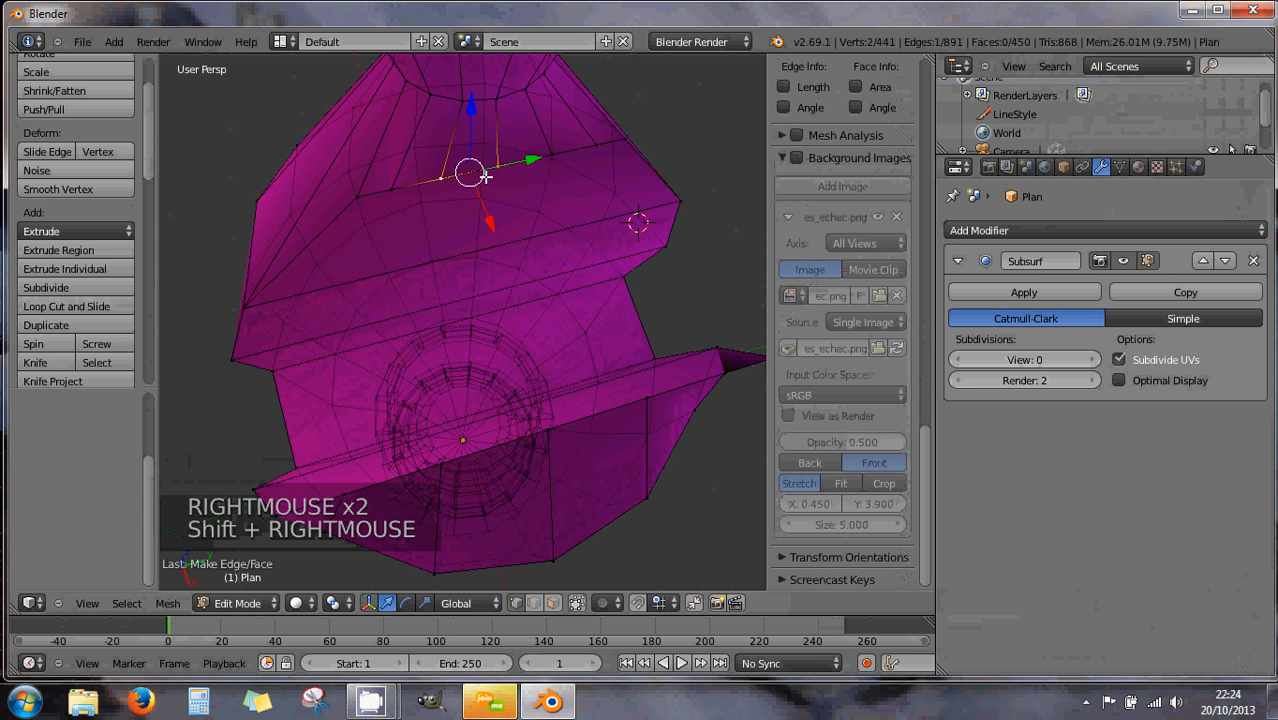
pyautogui.keyDown('shift'); pyautogui.rightClick(392, 188); pyautogui.keyUp('shift')
pyautogui.keyDown('shift'); pyautogui.rightClick(366, 199); pyautogui.keyUp('shift')
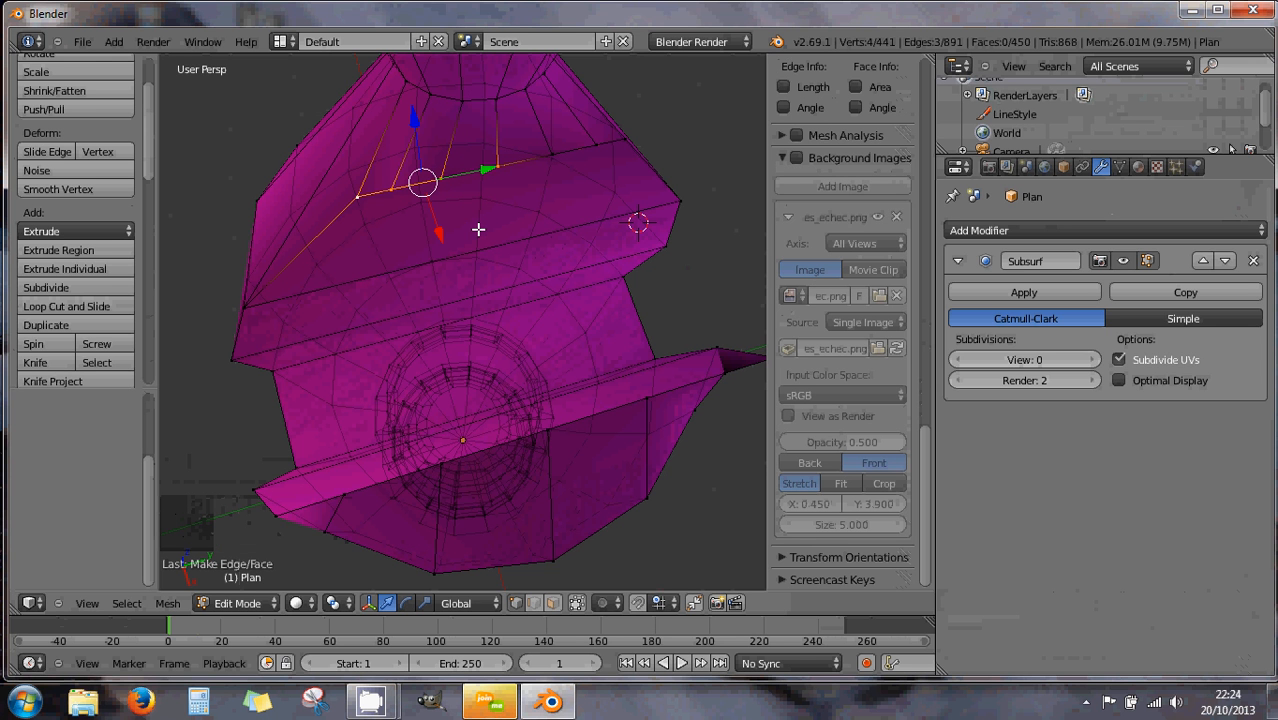
pyautogui.hotkey('alt', 'm')
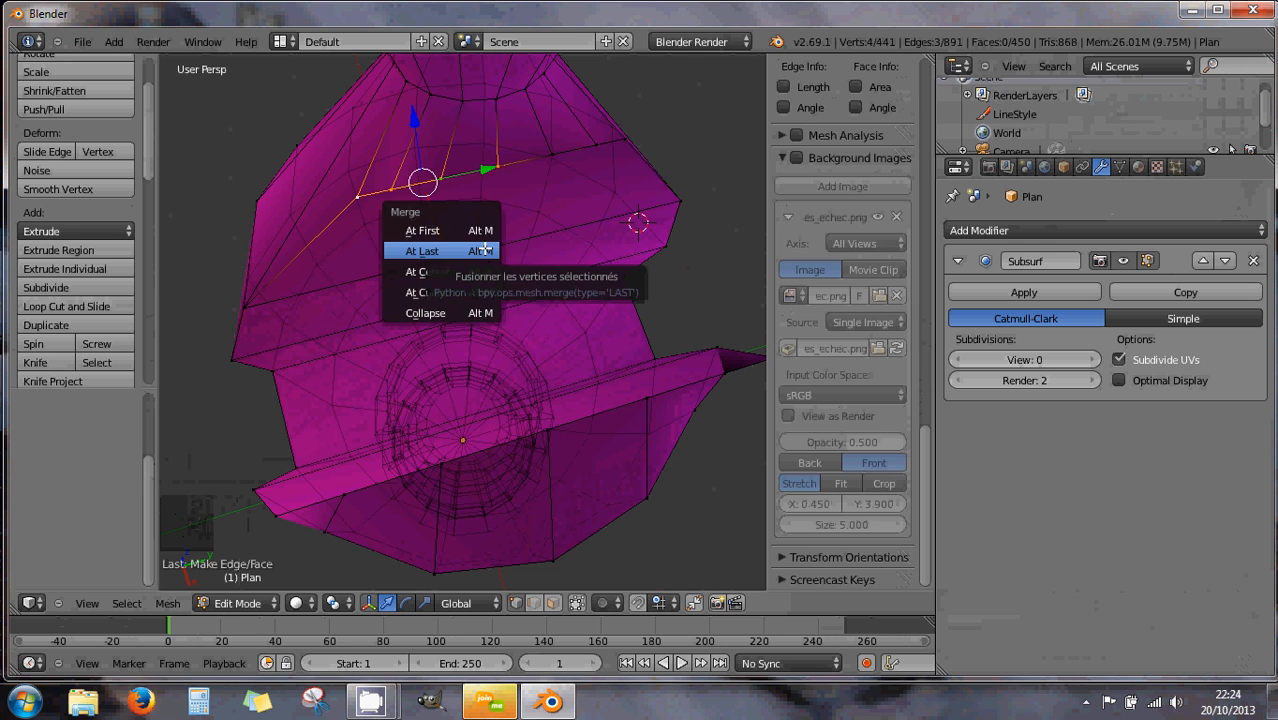
pyautogui.click(484, 250)
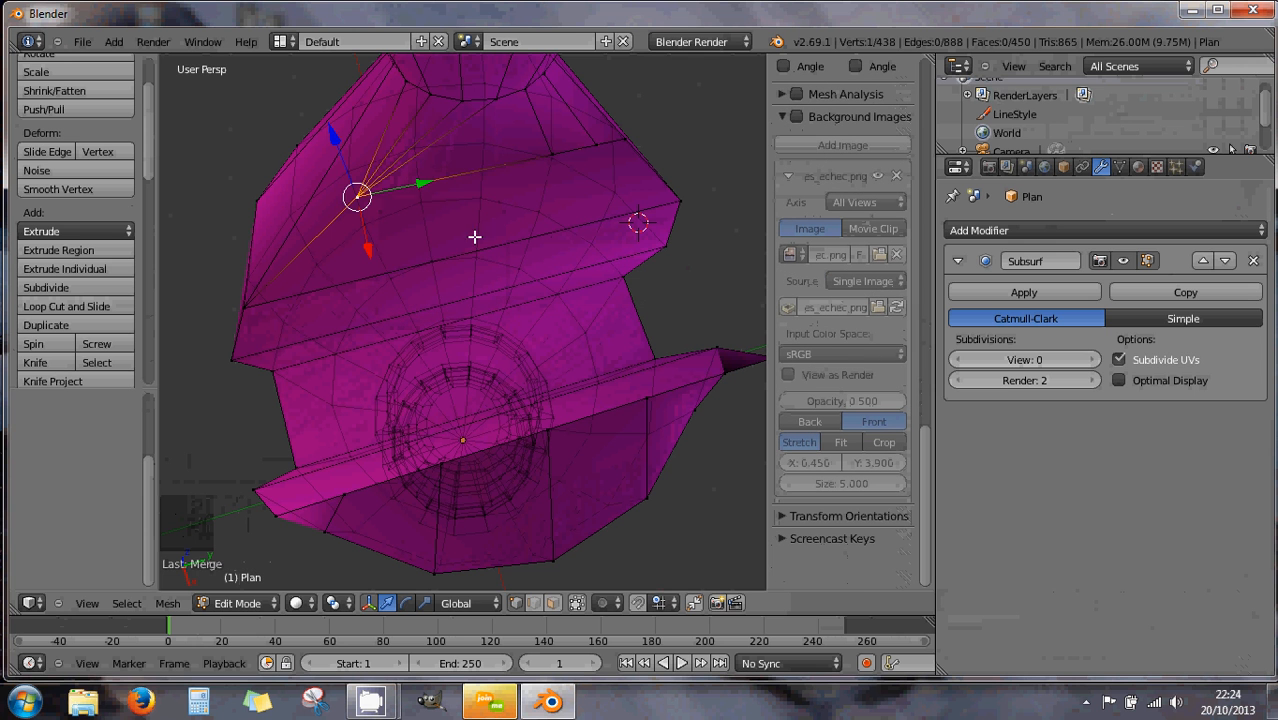
# Try merging the three remaining vertices of the wide wall's upper edge at the outermost vertex on the opposite end
pyautogui.rightClick(549, 154)
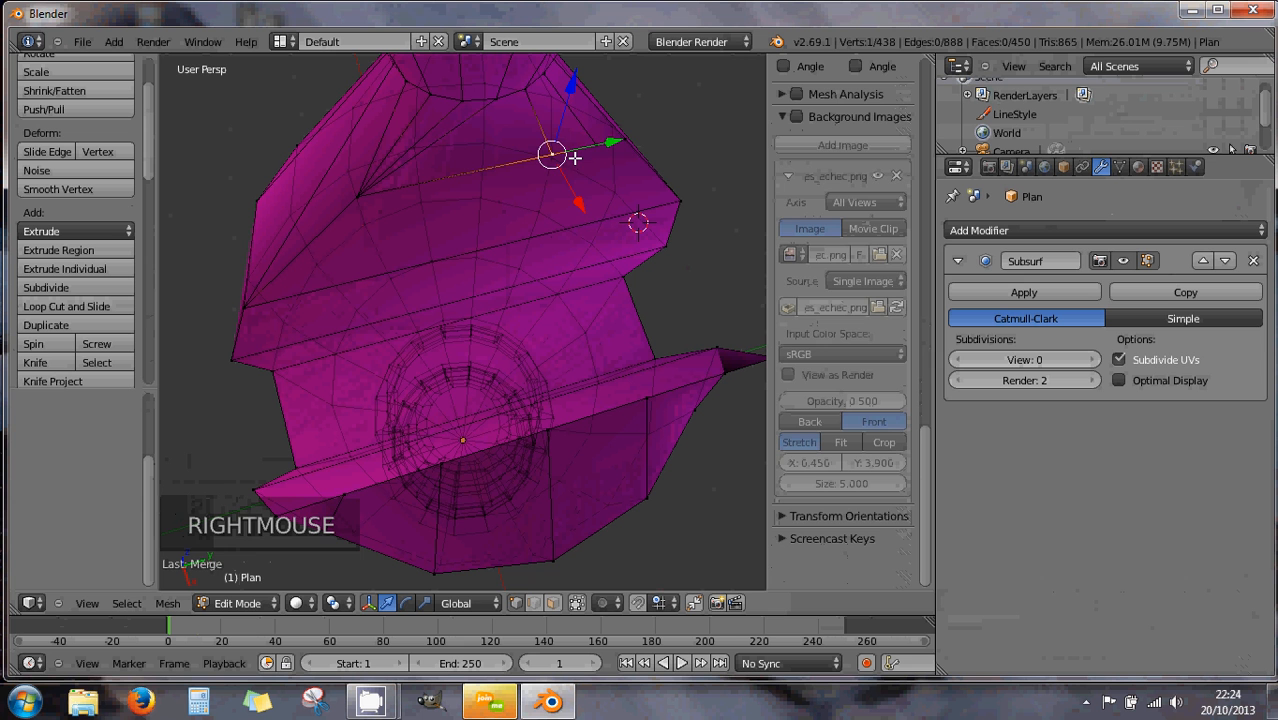
pyautogui.keyDown('shift'); pyautogui.rightClick(593, 140); pyautogui.keyUp('shift')
pyautogui.keyDown('shift'); pyautogui.rightClick(620, 137); pyautogui.keyUp('shift')
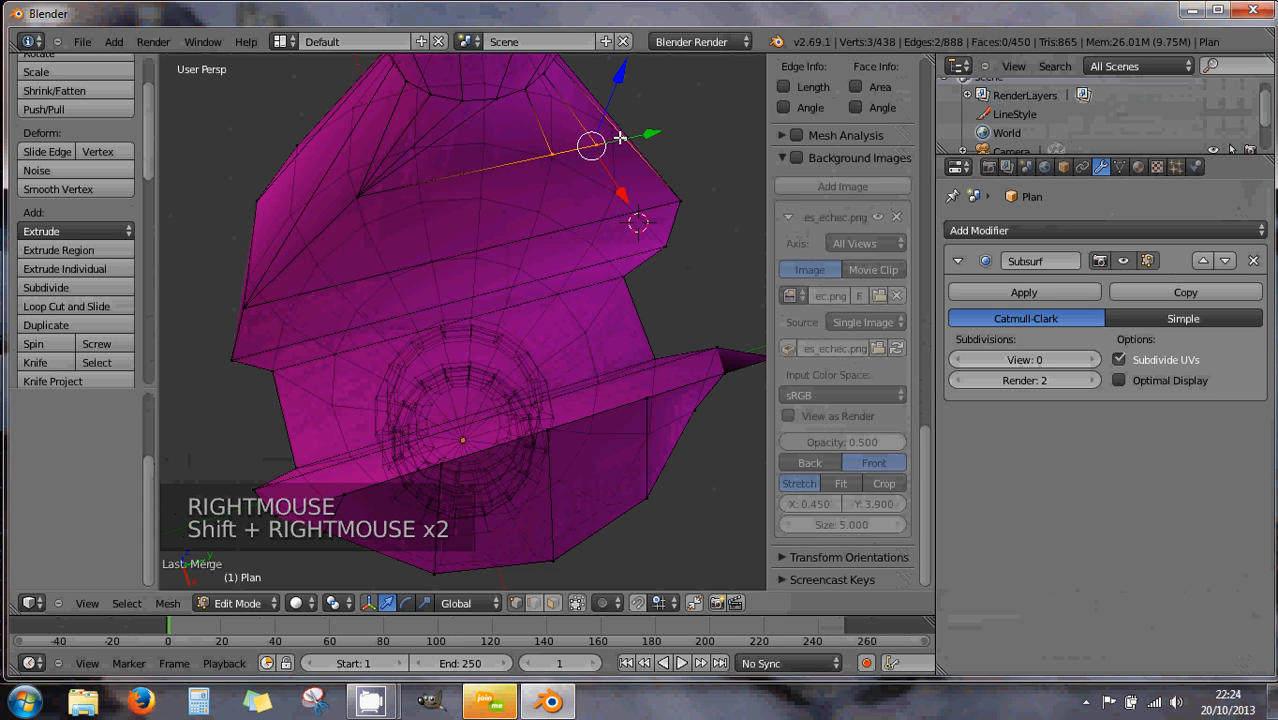
pyautogui.press('space')
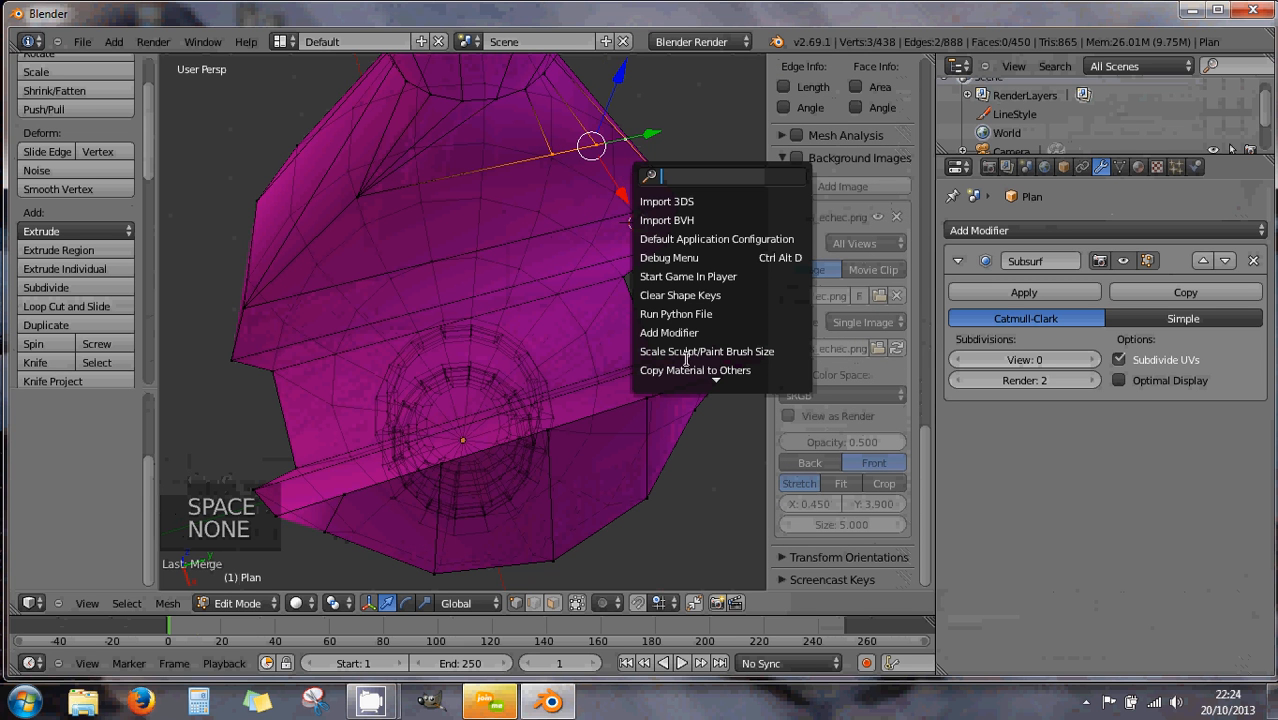
pyautogui.hotkey('alt', 'm')
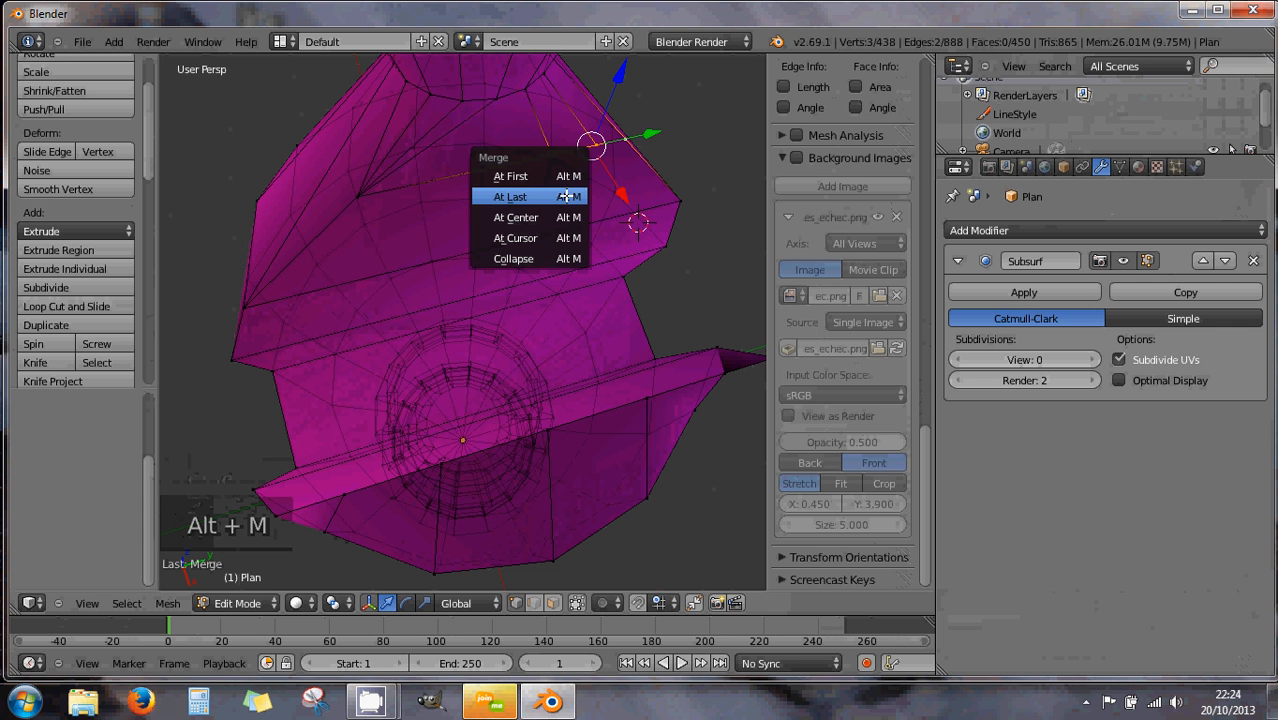
pyautogui.click(566, 196)
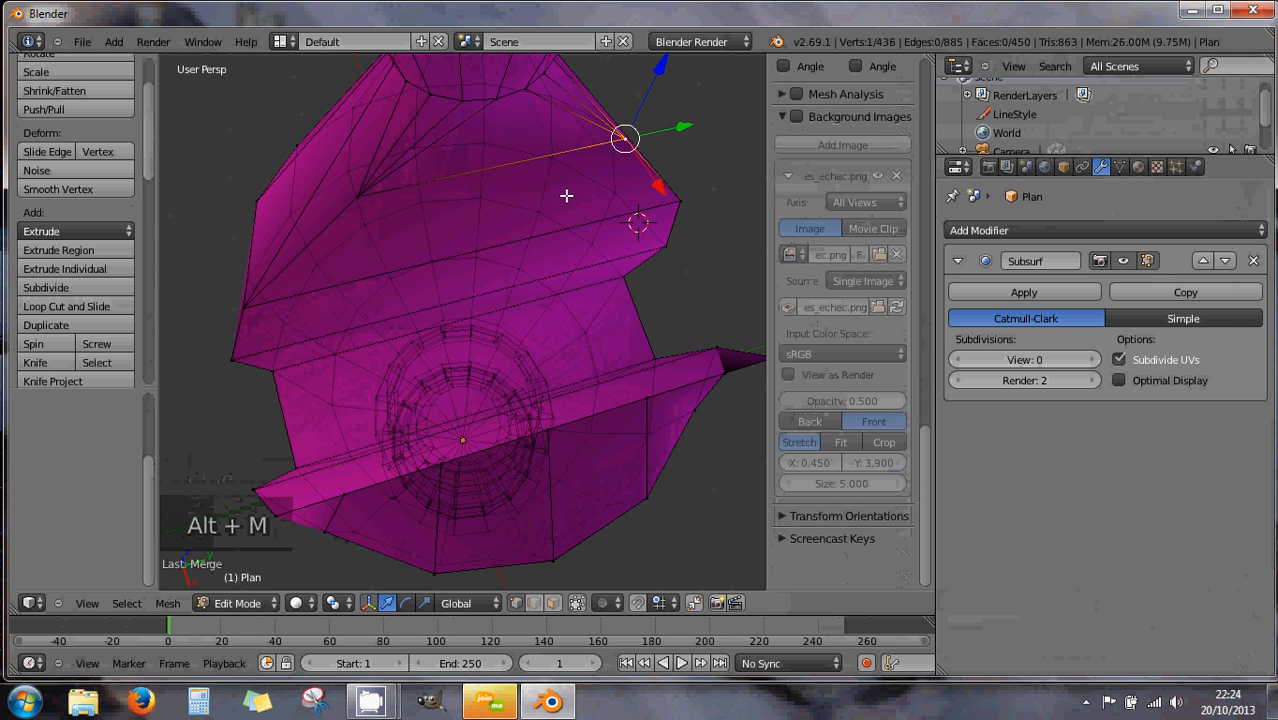
# Inspect the head from several sides and undo both vertex merges along the wide wall's upper edge
pyautogui.scroll(-2, 566, 196)
pyautogui.moveTo(487, 237); pyautogui.dragTo(619, 287, button='middle')
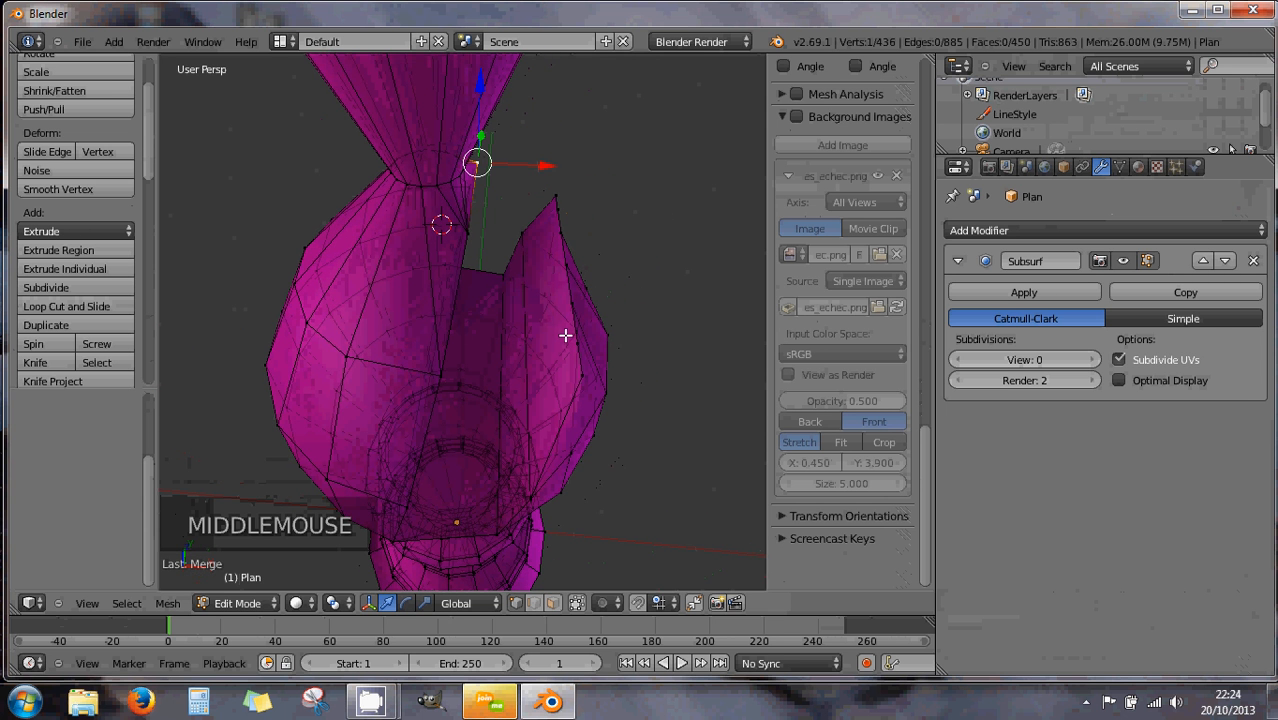
pyautogui.moveTo(566, 330); pyautogui.dragTo(453, 237, button='middle')
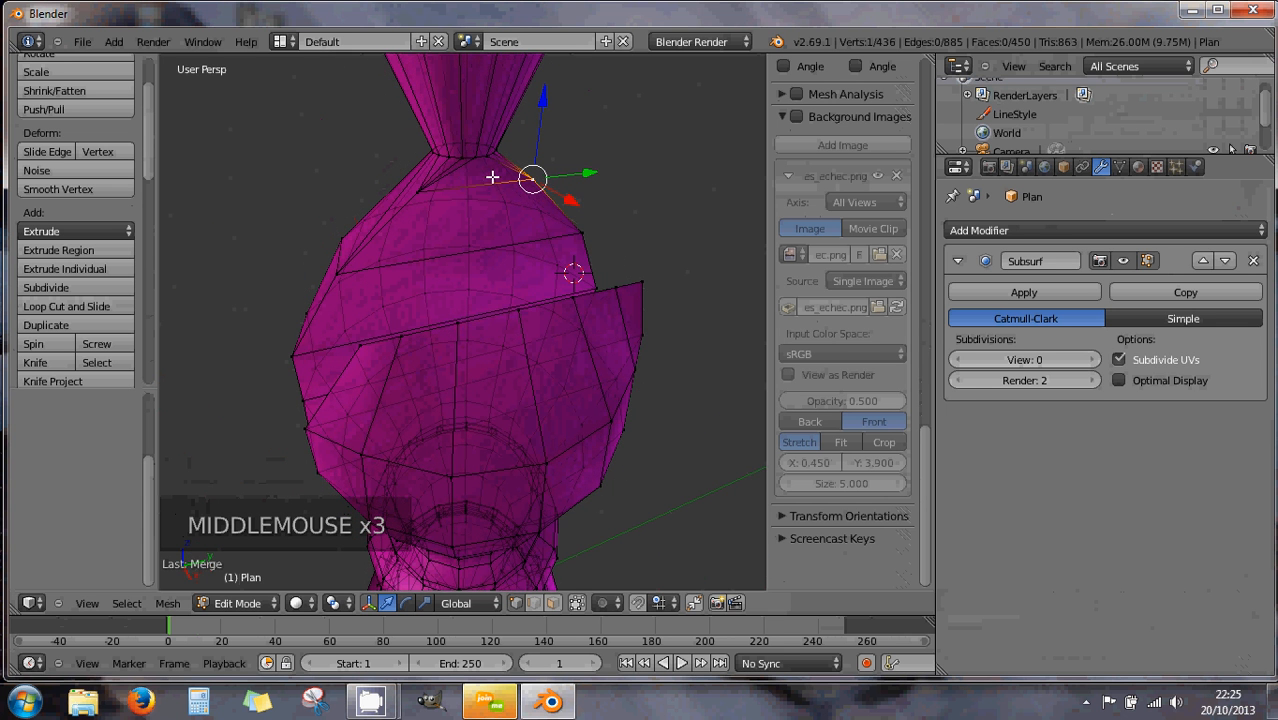
pyautogui.moveTo(466, 178); pyautogui.dragTo(434, 213, button='middle')
pyautogui.middleClick(458, 195)
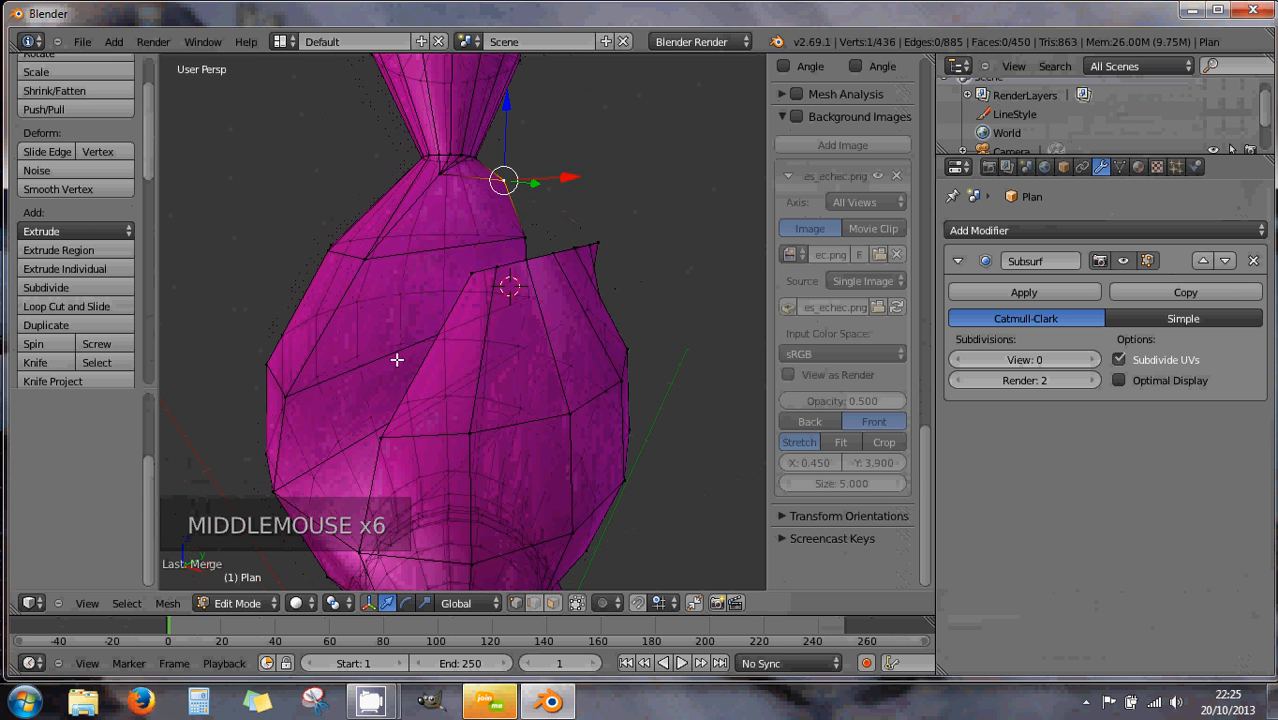
pyautogui.moveTo(513, 343); pyautogui.dragTo(479, 240, button='middle')
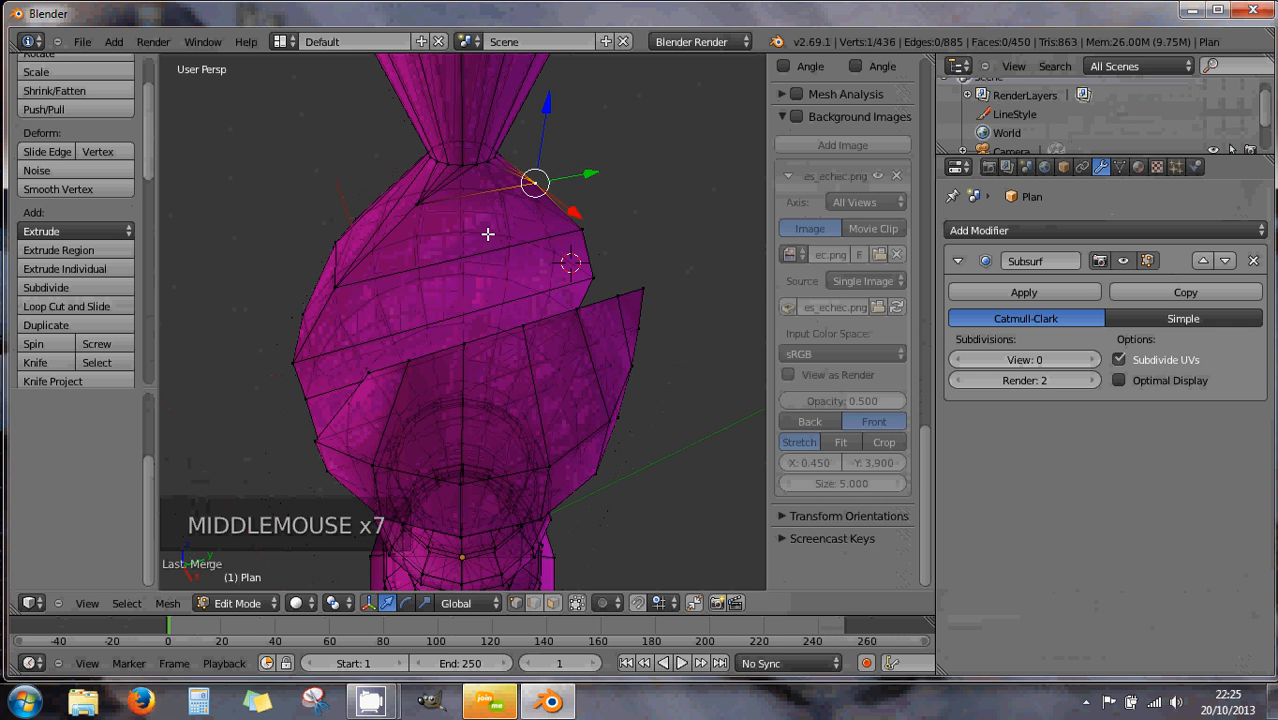
pyautogui.hotkey('ctrl', 'z')
pyautogui.hotkey('ctrl', 'z')
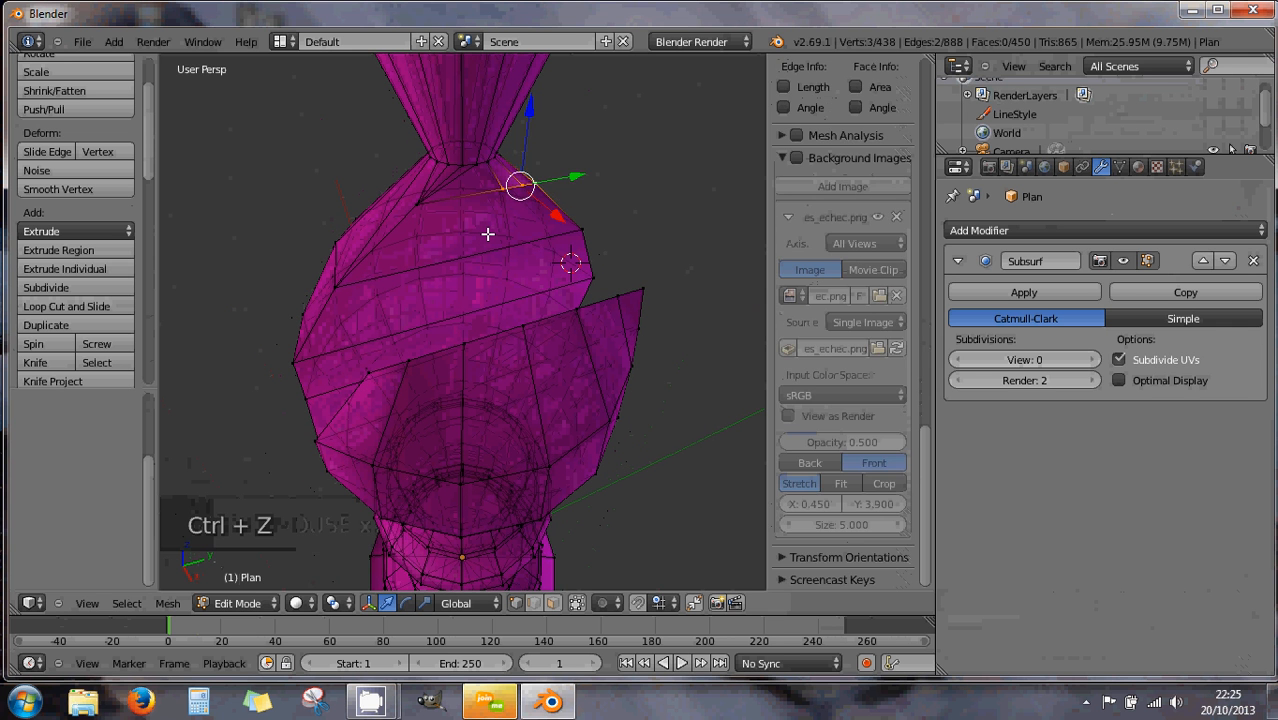
pyautogui.hotkey('ctrl', 'z')
pyautogui.hotkey('ctrl', 'z')
pyautogui.hotkey('ctrl', 'z')
pyautogui.hotkey('ctrl', 'z')
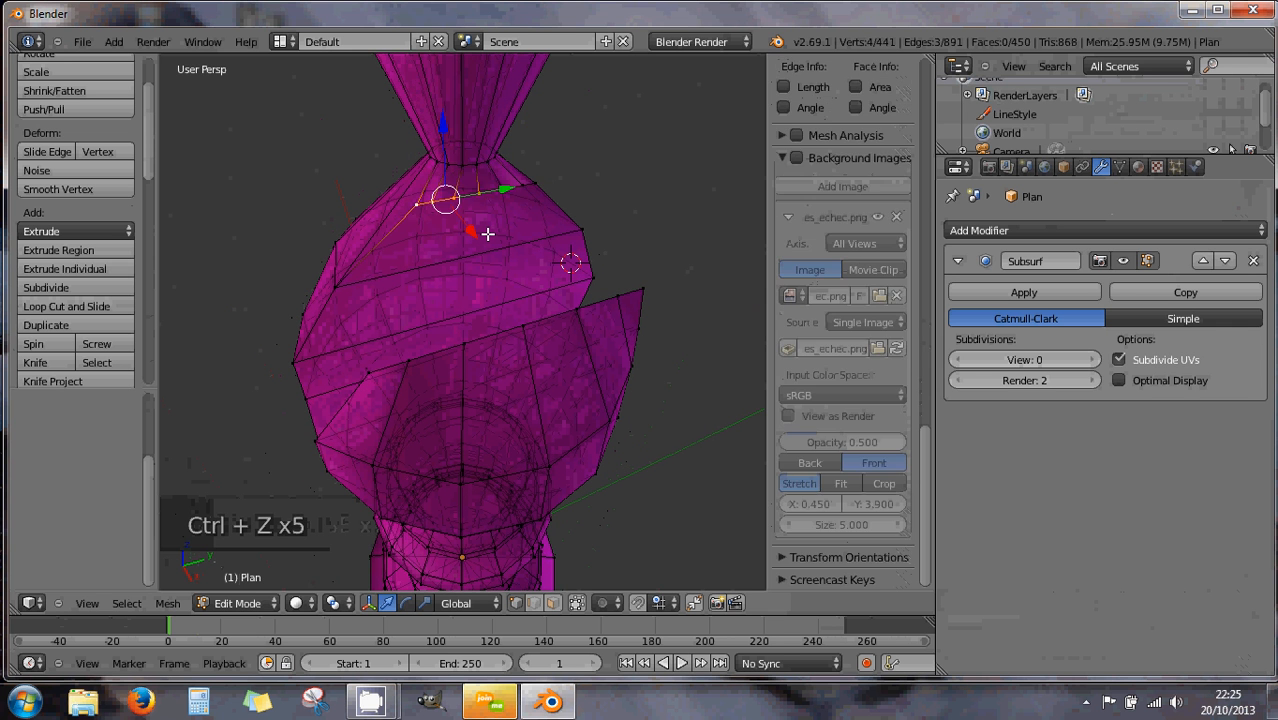
# Clear the selection and add five evenly spaced loop cuts running across all the inner faces of the notch, without sliding them
pyautogui.moveTo(484, 237); pyautogui.dragTo(576, 228, button='middle')
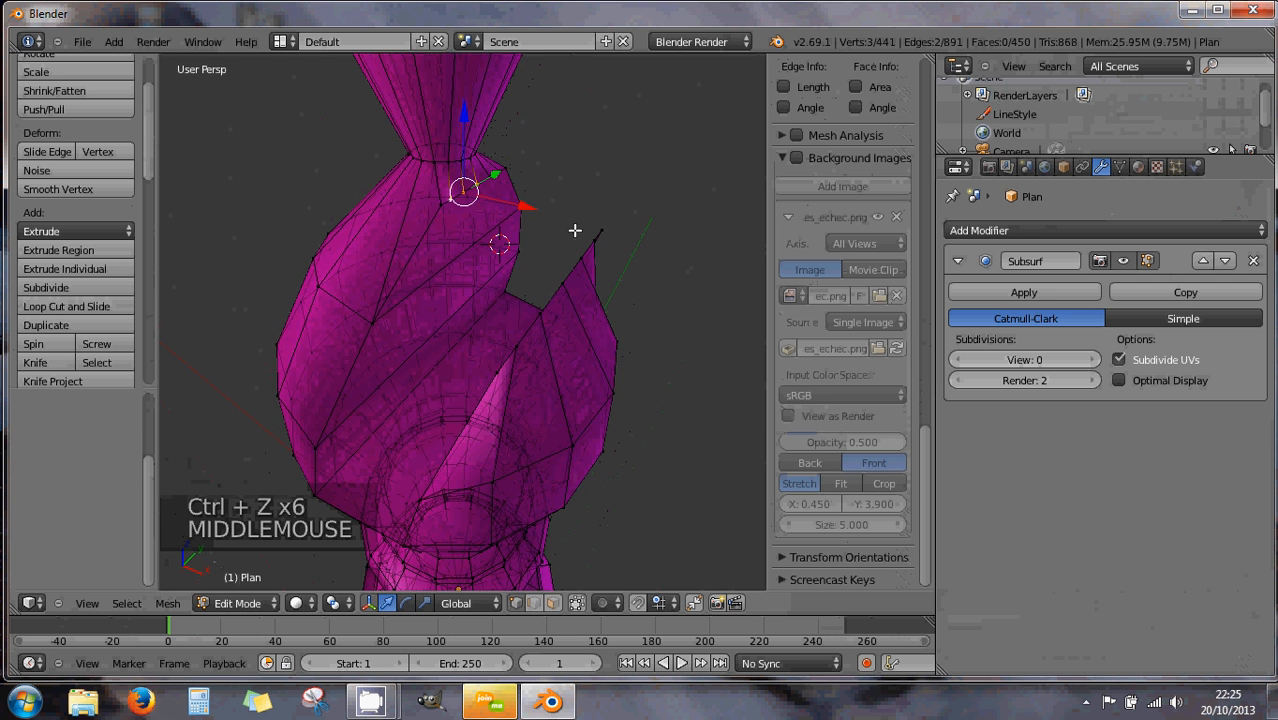
pyautogui.scroll(2, 542, 257)
pyautogui.moveTo(511, 262); pyautogui.dragTo(399, 134, button='middle')
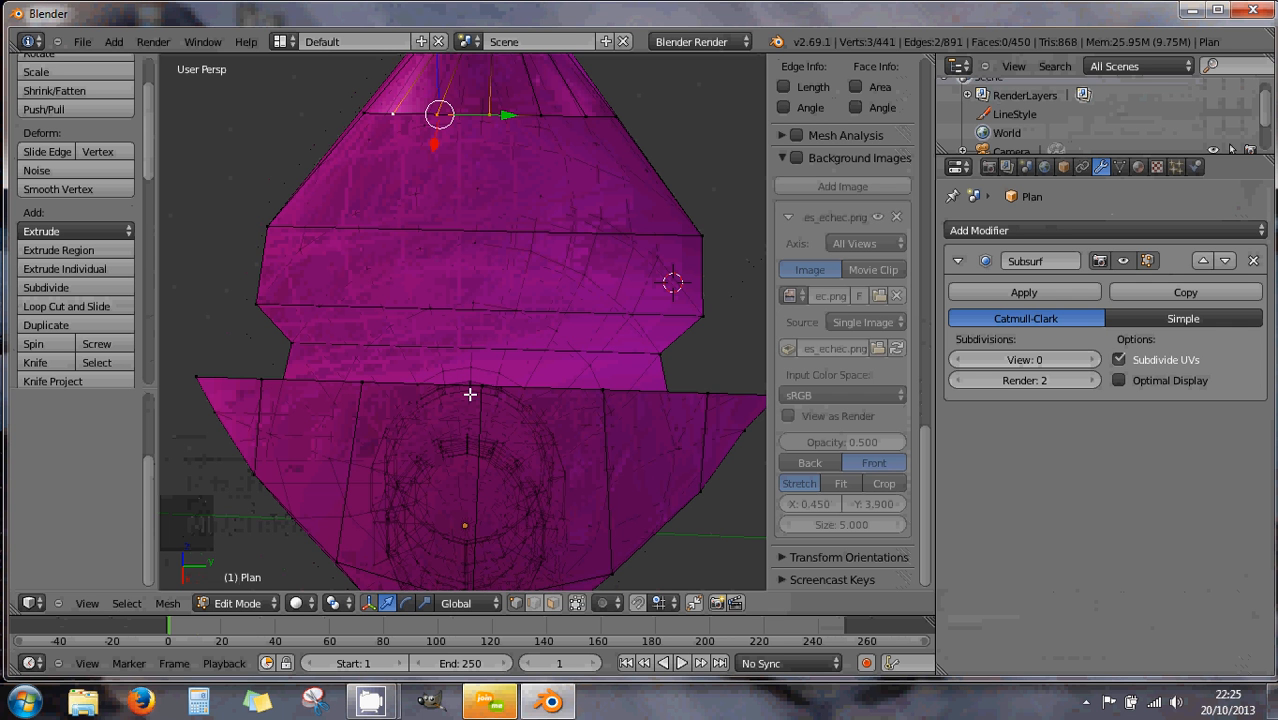
pyautogui.moveTo(498, 395); pyautogui.dragTo(628, 364, button='middle')
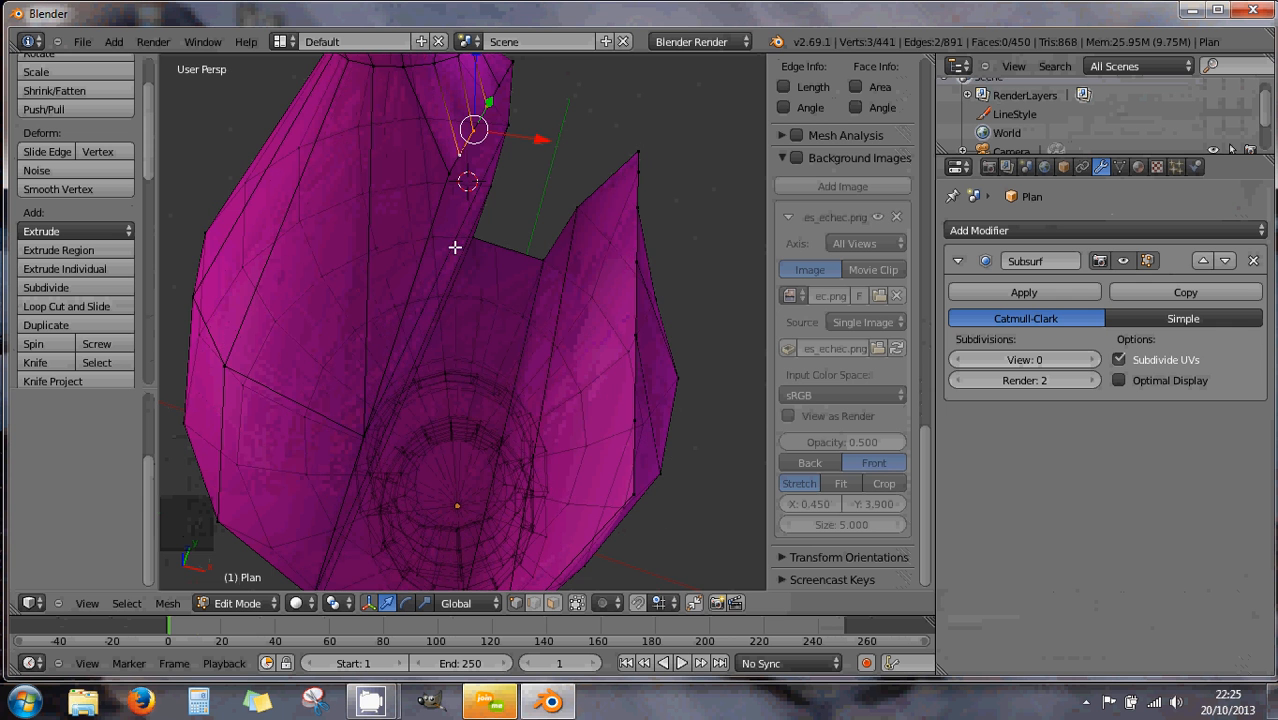
pyautogui.moveTo(540, 318); pyautogui.dragTo(481, 310, button='middle')
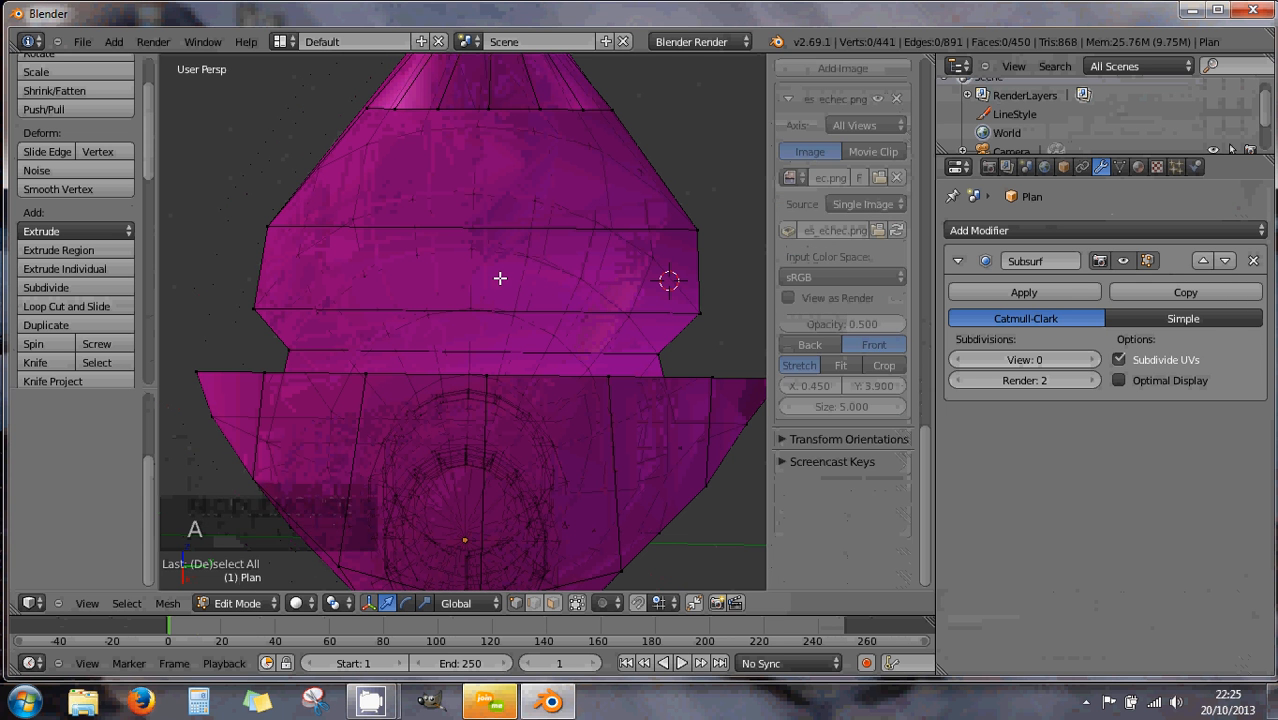
pyautogui.press('a')
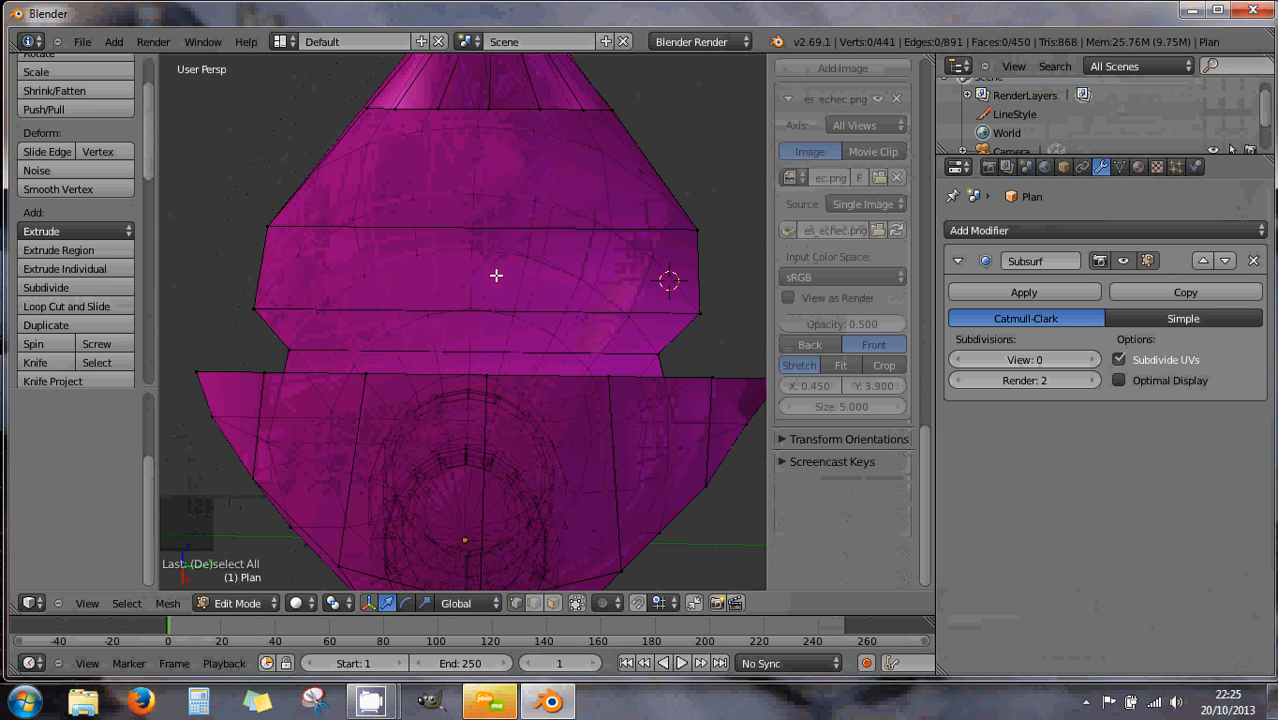
pyautogui.hotkey('ctrl', 'r')
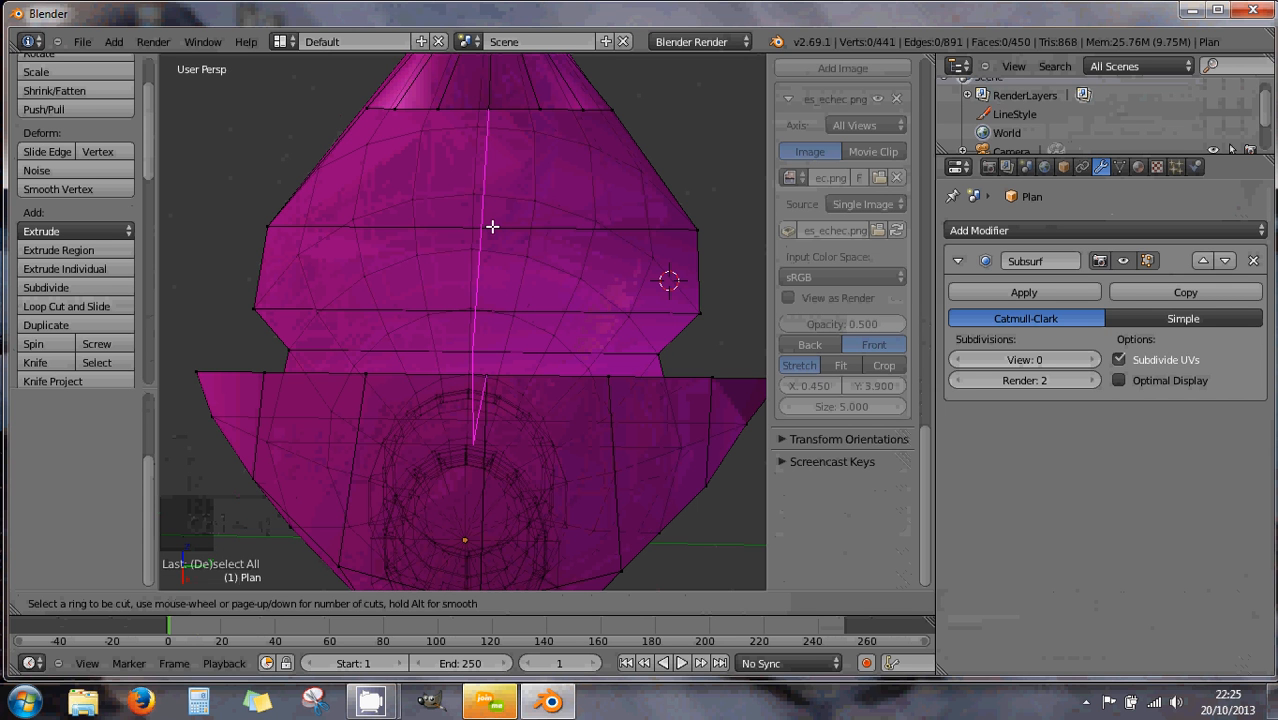
pyautogui.scroll(1, 492, 227)
pyautogui.scroll(2, 492, 227)
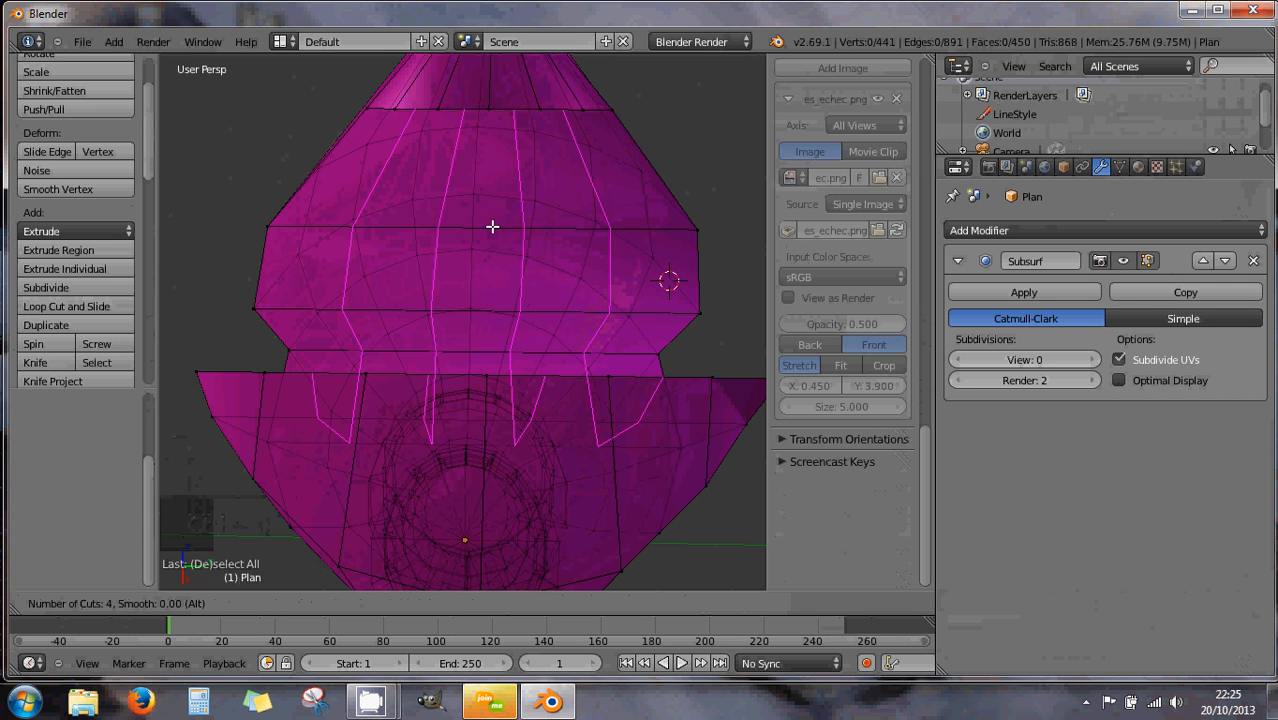
pyautogui.scroll(1, 492, 227)
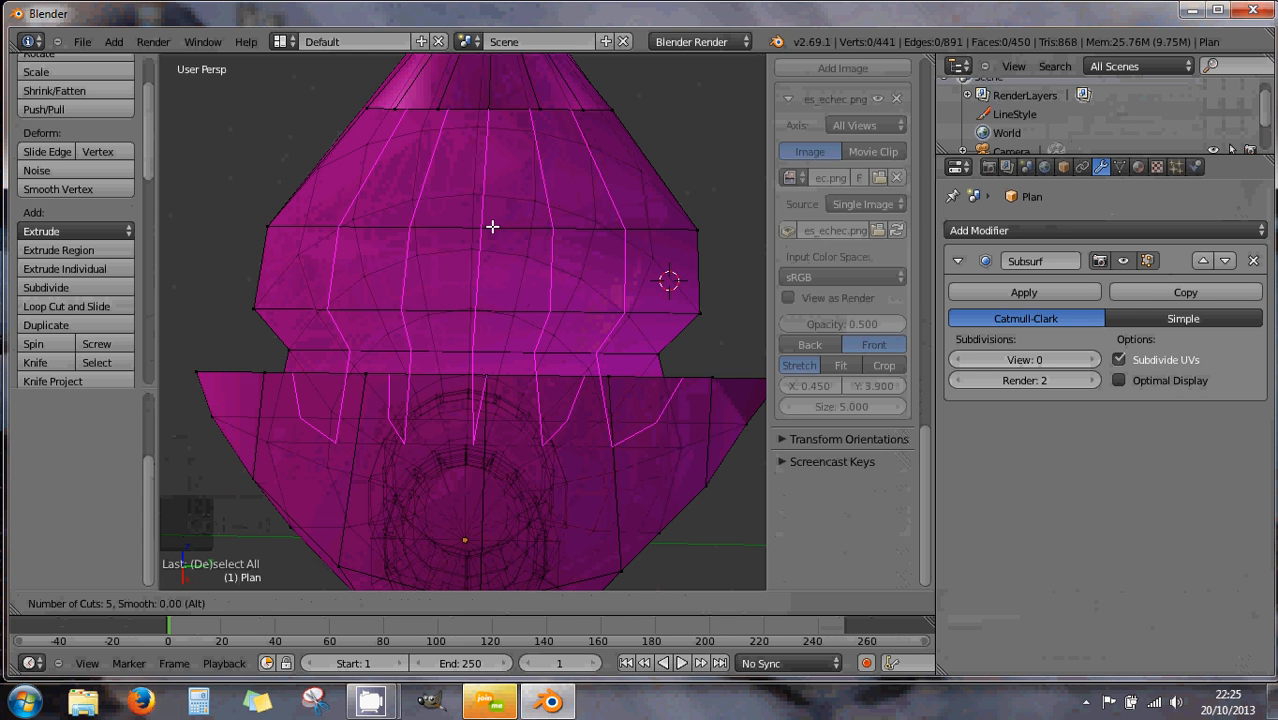
pyautogui.click(492, 227)
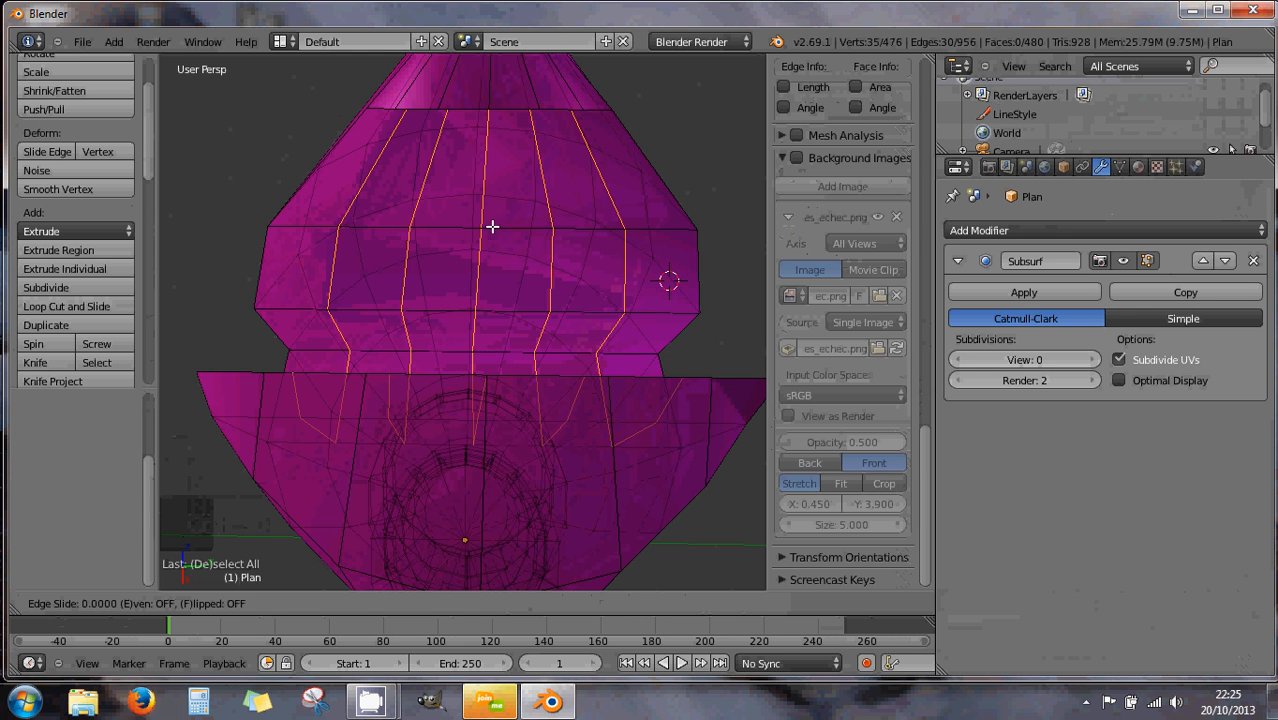
pyautogui.click(492, 227)
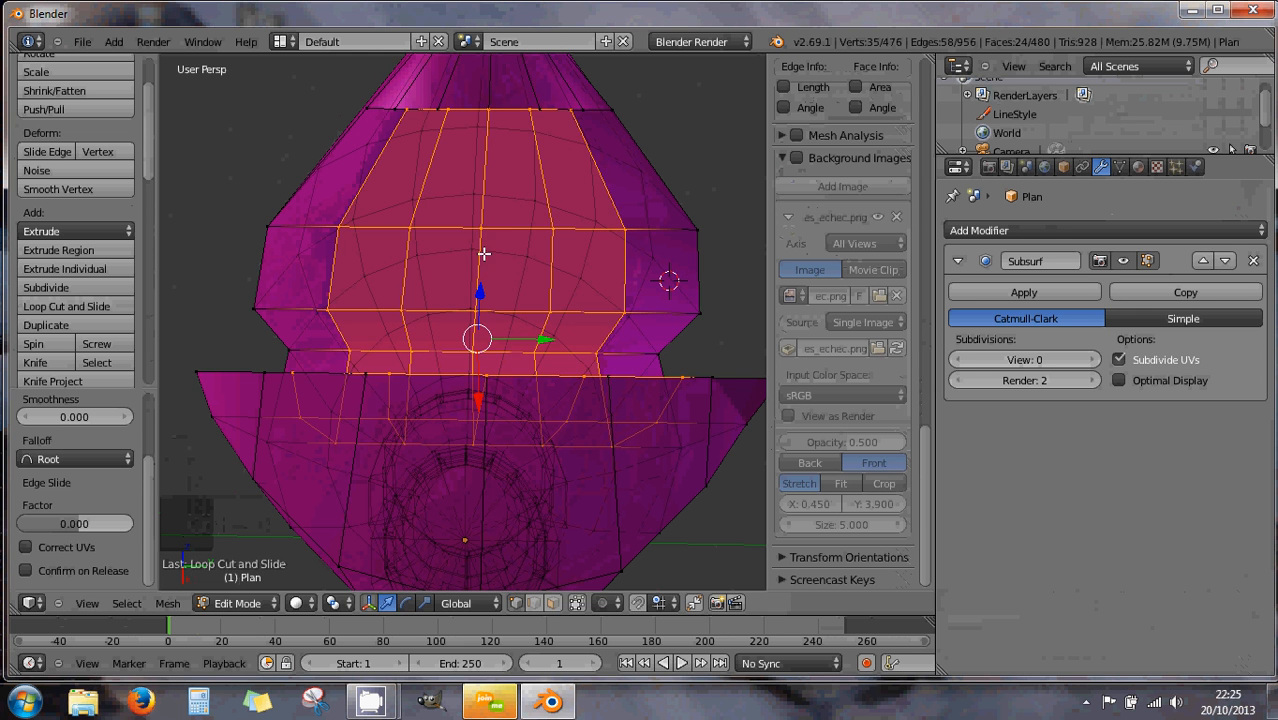
# Merge the outermost existing vertex at one end of the wide wall's upper edge into the neighbouring loop-cut vertex with At Last
pyautogui.moveTo(484, 254); pyautogui.dragTo(482, 171, button='middle')
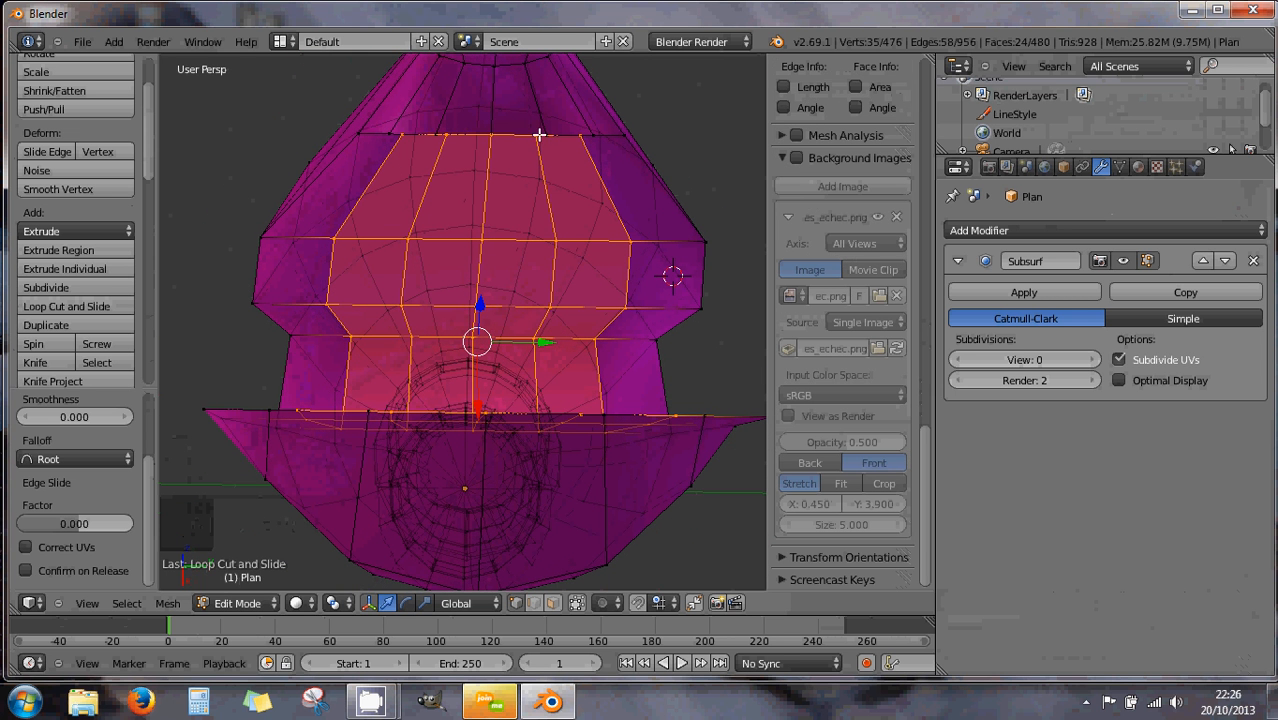
pyautogui.rightClick(398, 138)
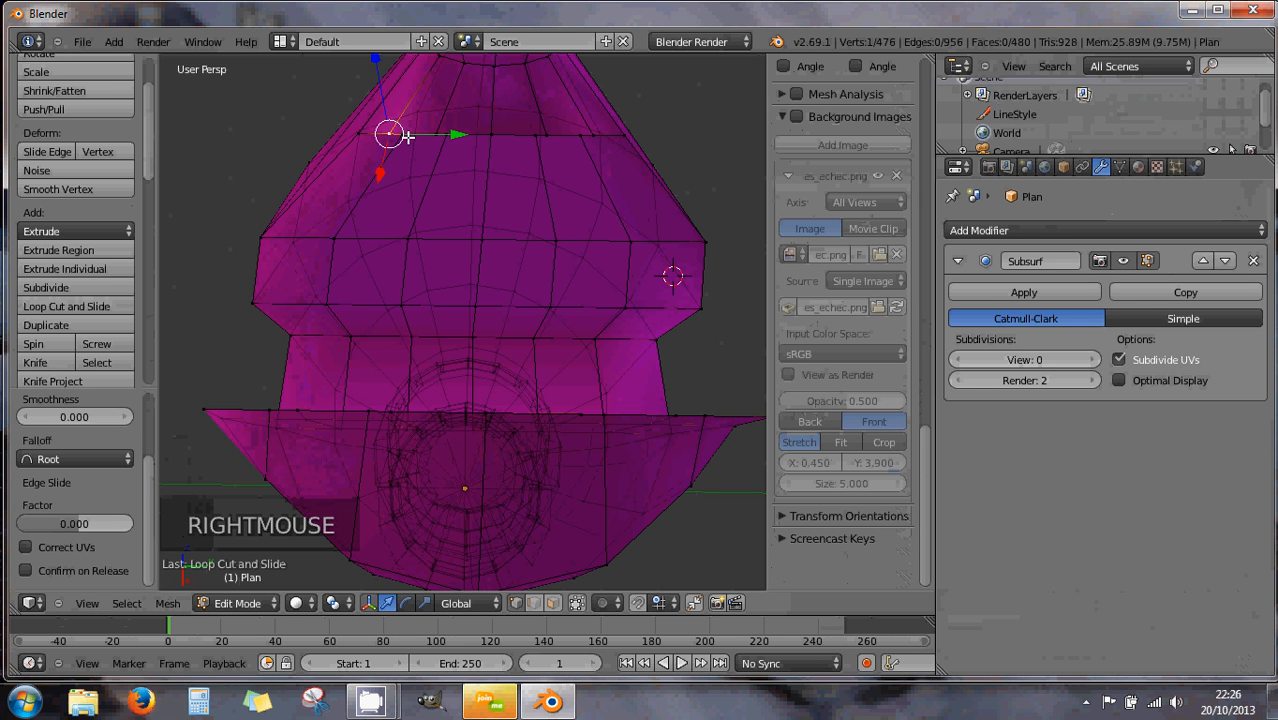
pyautogui.keyDown('shift'); pyautogui.rightClick(410, 140); pyautogui.keyUp('shift')
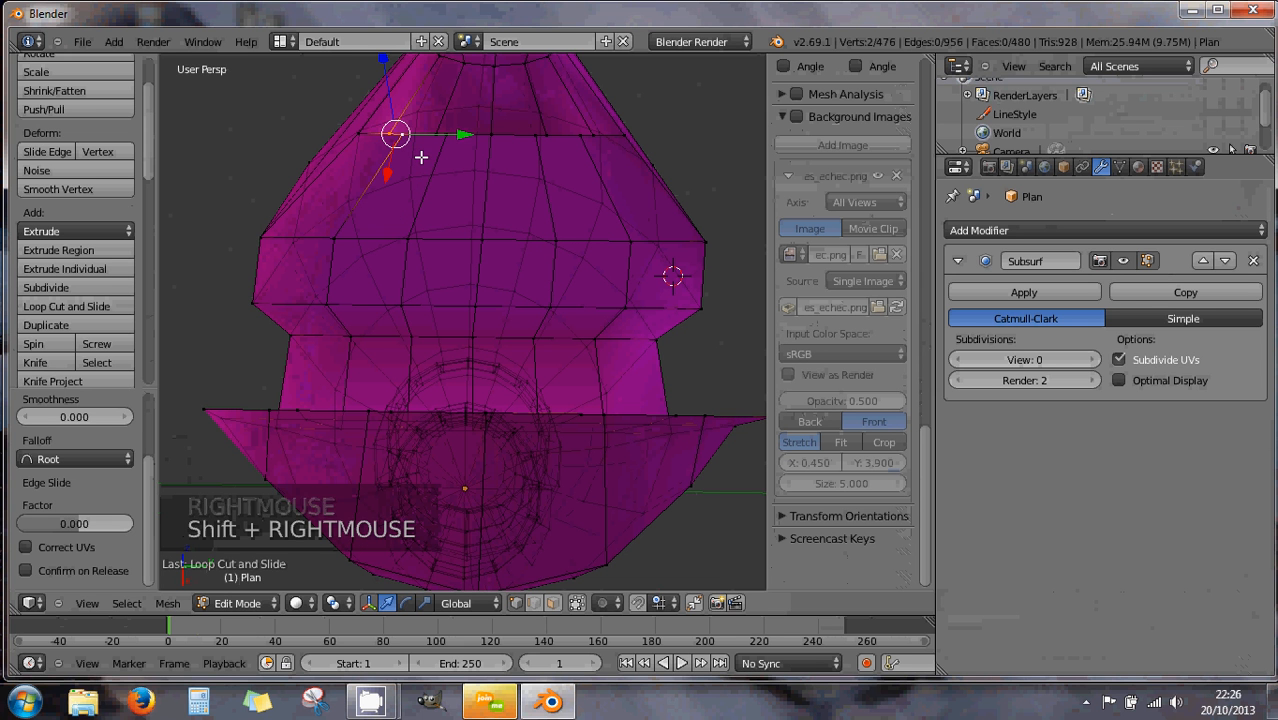
pyautogui.hotkey('alt', 'm')
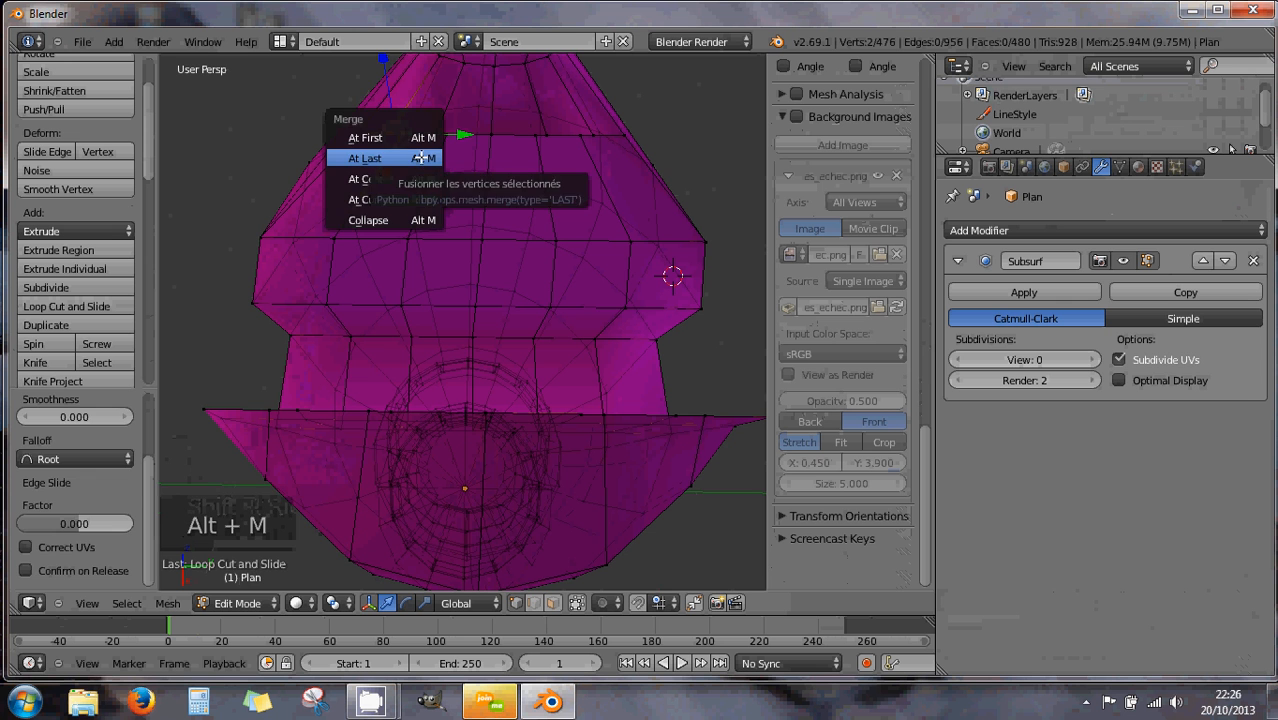
pyautogui.click(420, 158)
# Hide the transform manipulator and merge the second vertex pair along the wide wall's upper edge at the loop-cut vertex
pyautogui.rightClick(440, 147)
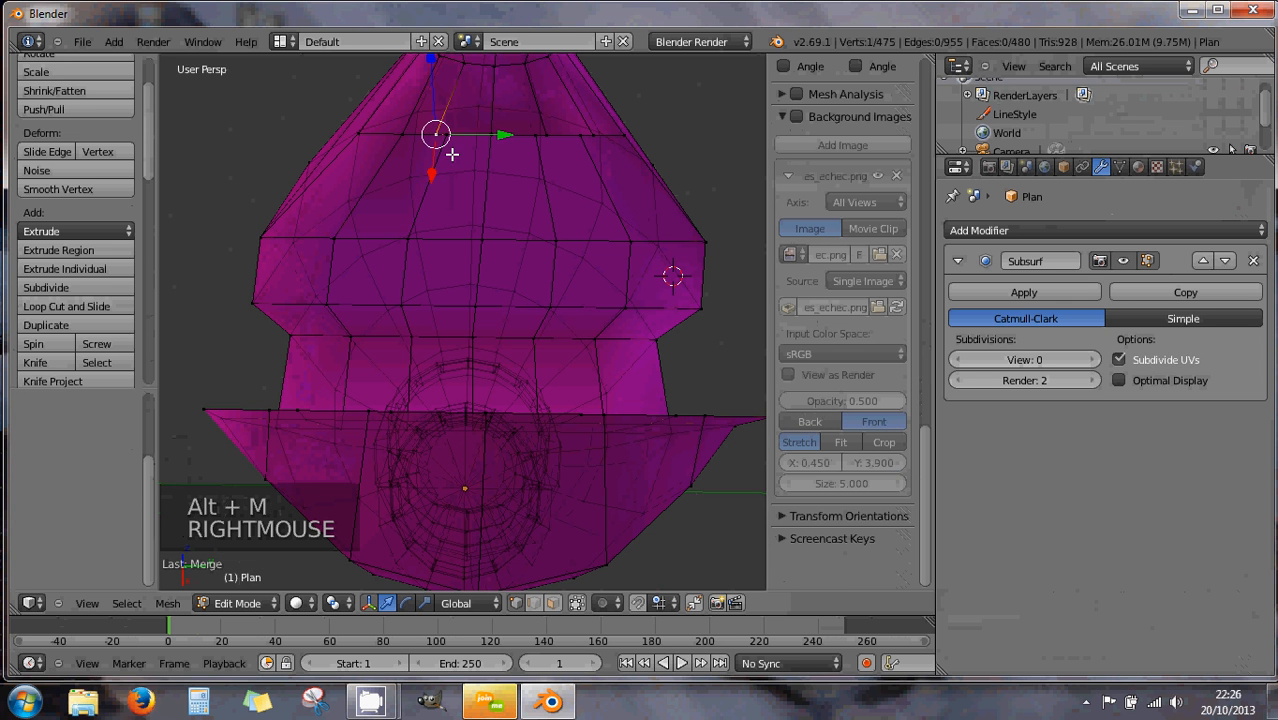
pyautogui.click(369, 603)
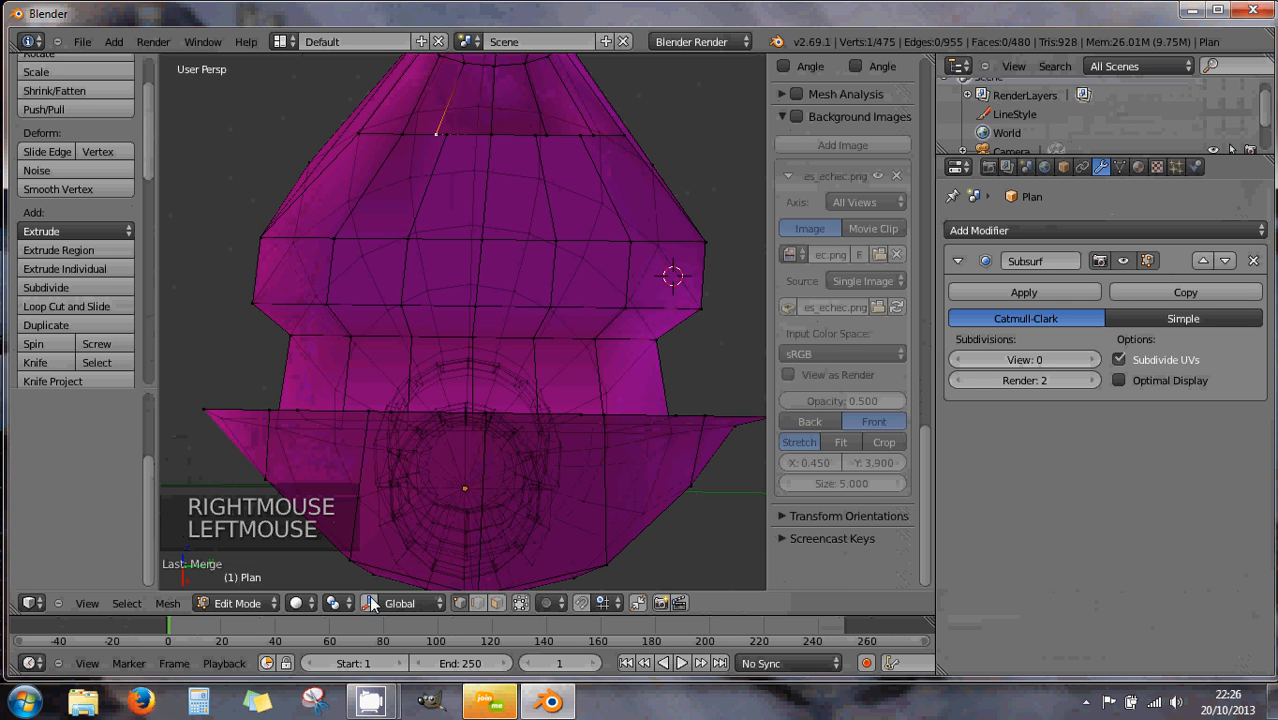
pyautogui.keyDown('shift'); pyautogui.rightClick(449, 134); pyautogui.keyUp('shift')
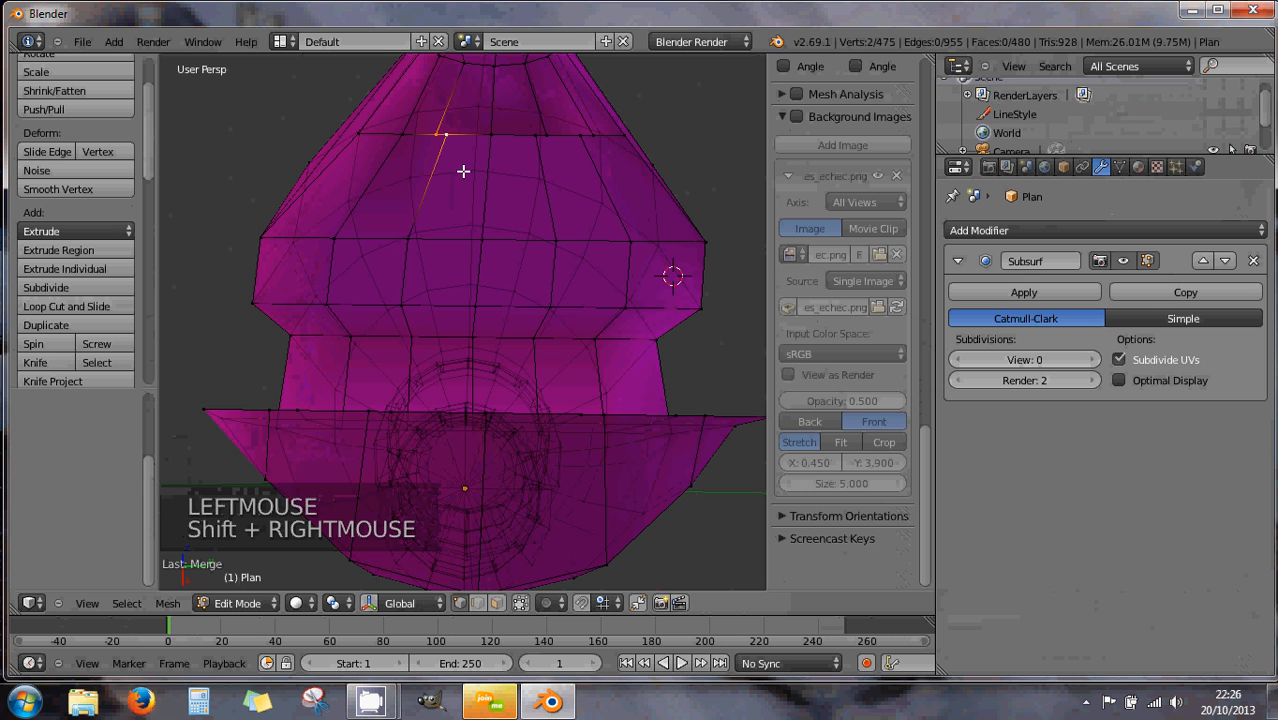
pyautogui.hotkey('alt', 'm')
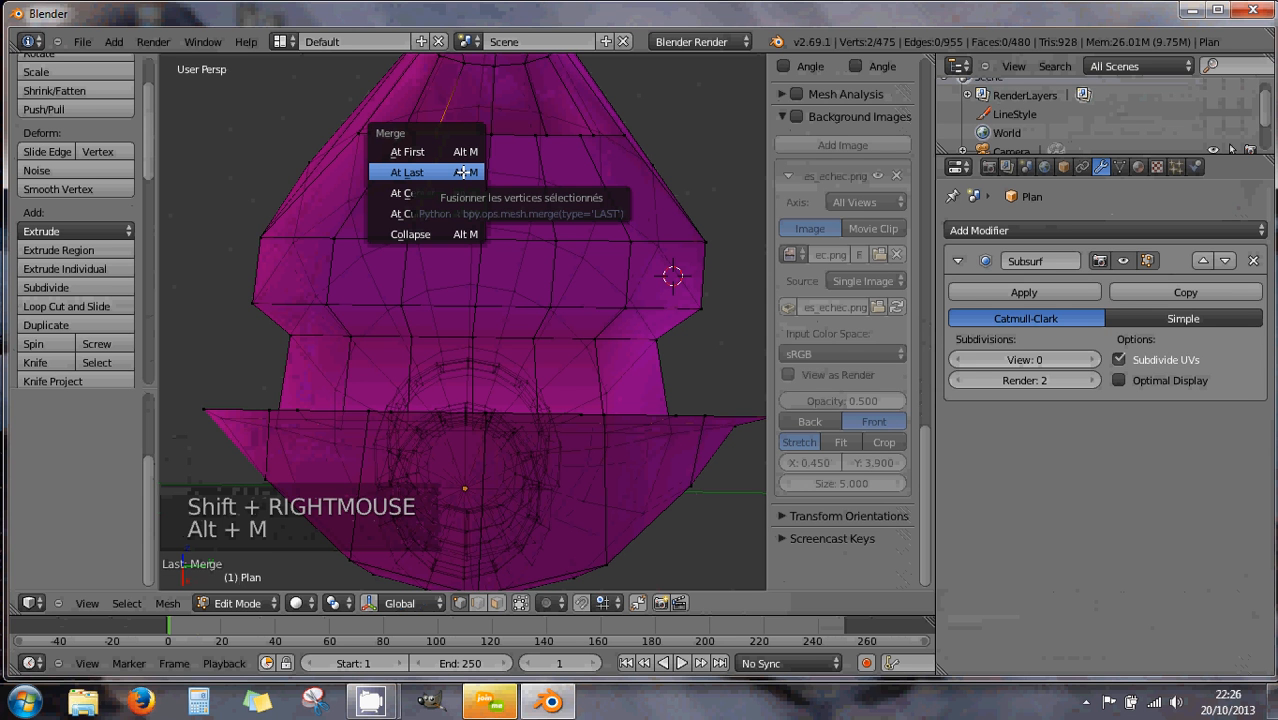
pyautogui.click(463, 172)
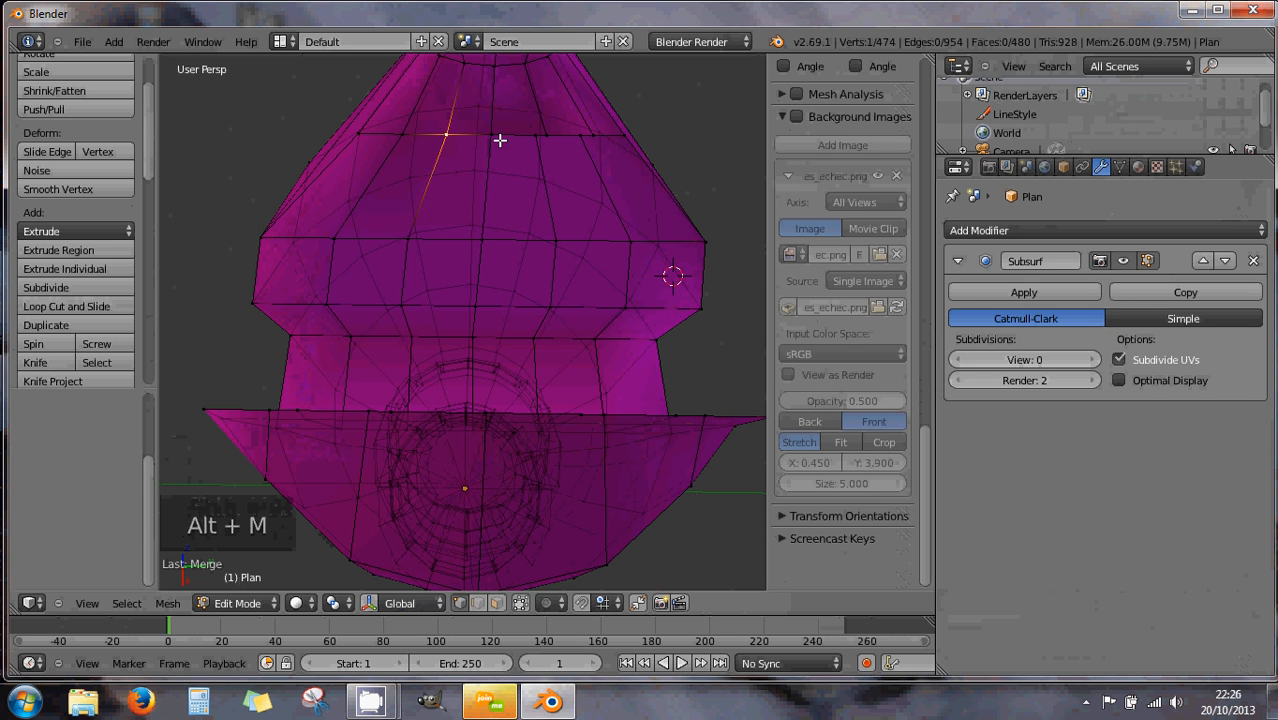
# Box-select the nearly coincident middle vertices of the wide wall's upper edge and merge them with At Last
pyautogui.rightClick(496, 138)
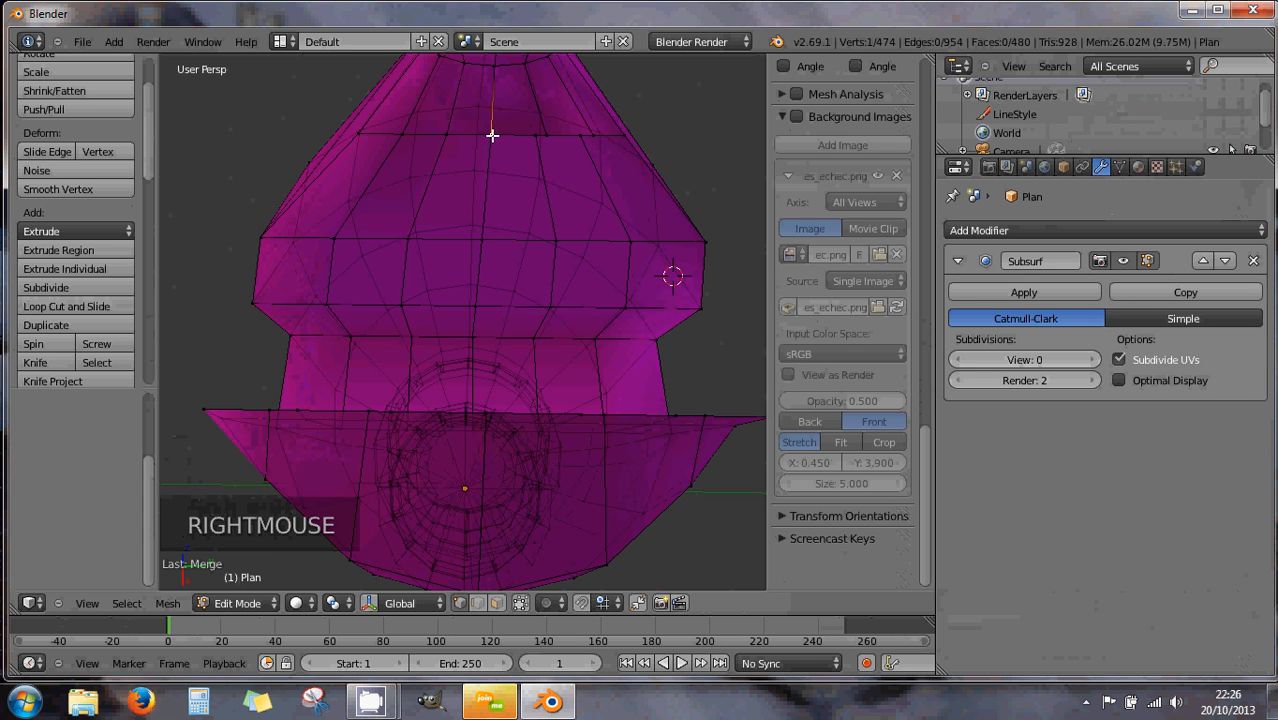
pyautogui.press('b')
pyautogui.moveTo(480, 122); pyautogui.dragTo(505, 153)
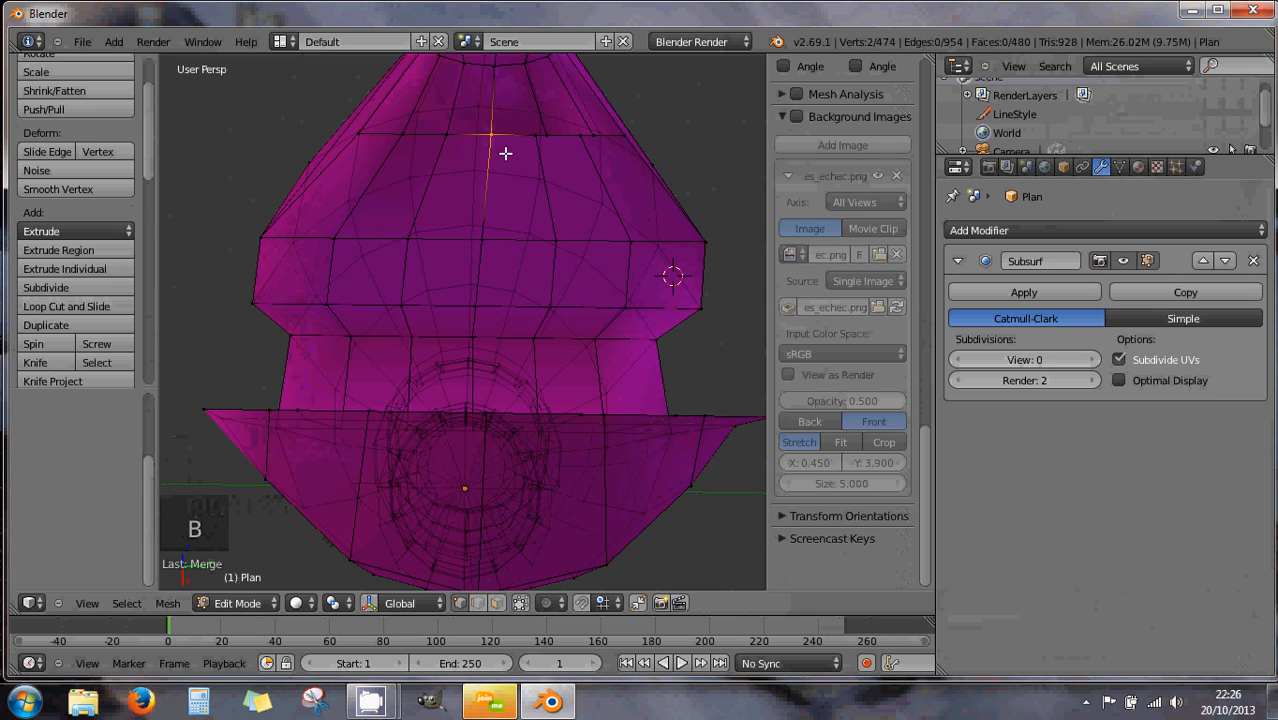
pyautogui.hotkey('alt', 'm')
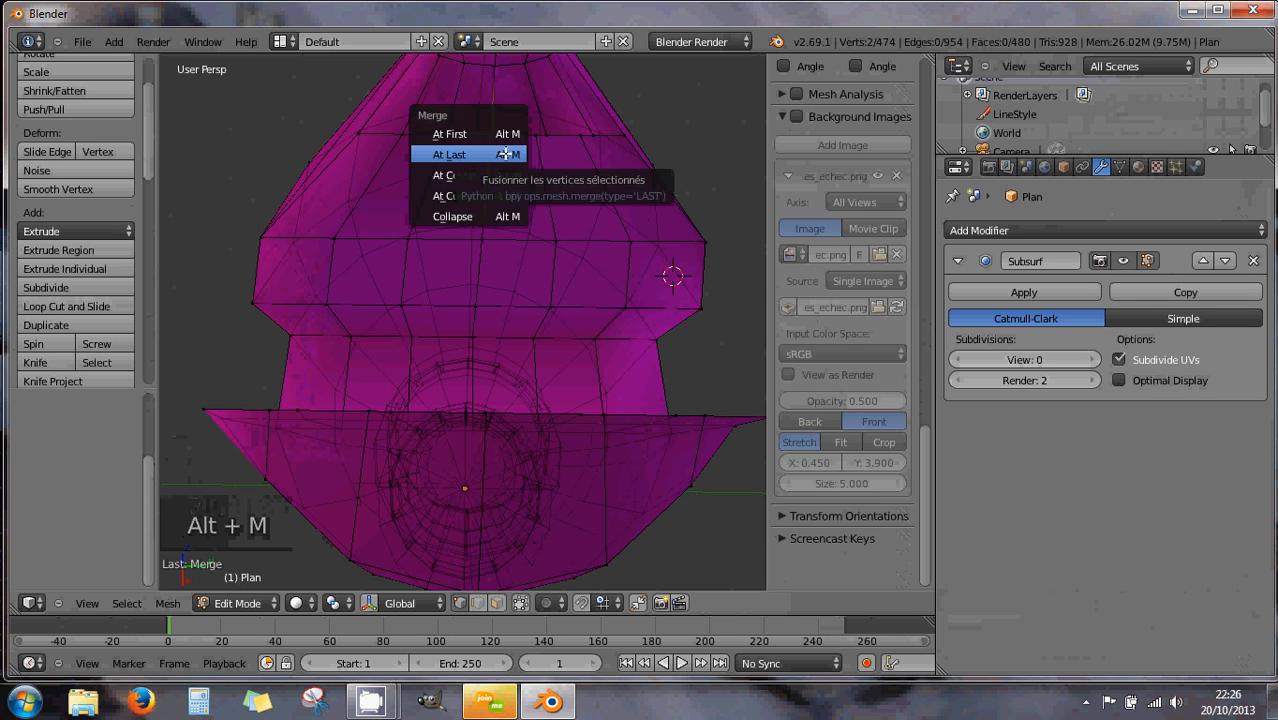
pyautogui.click(510, 154)
# Merge the fourth vertex pair along the wide wall's upper edge at the existing head vertex, using box selection and At Last
pyautogui.rightClick(546, 133)
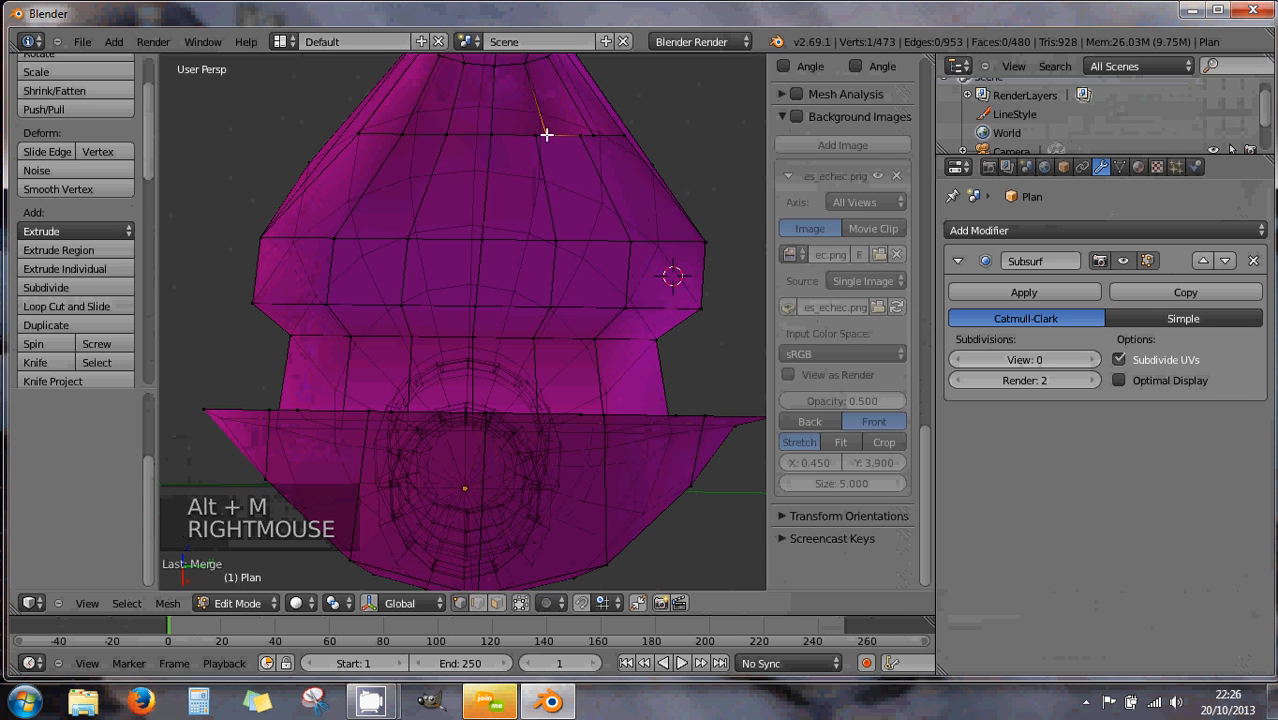
pyautogui.press('b')
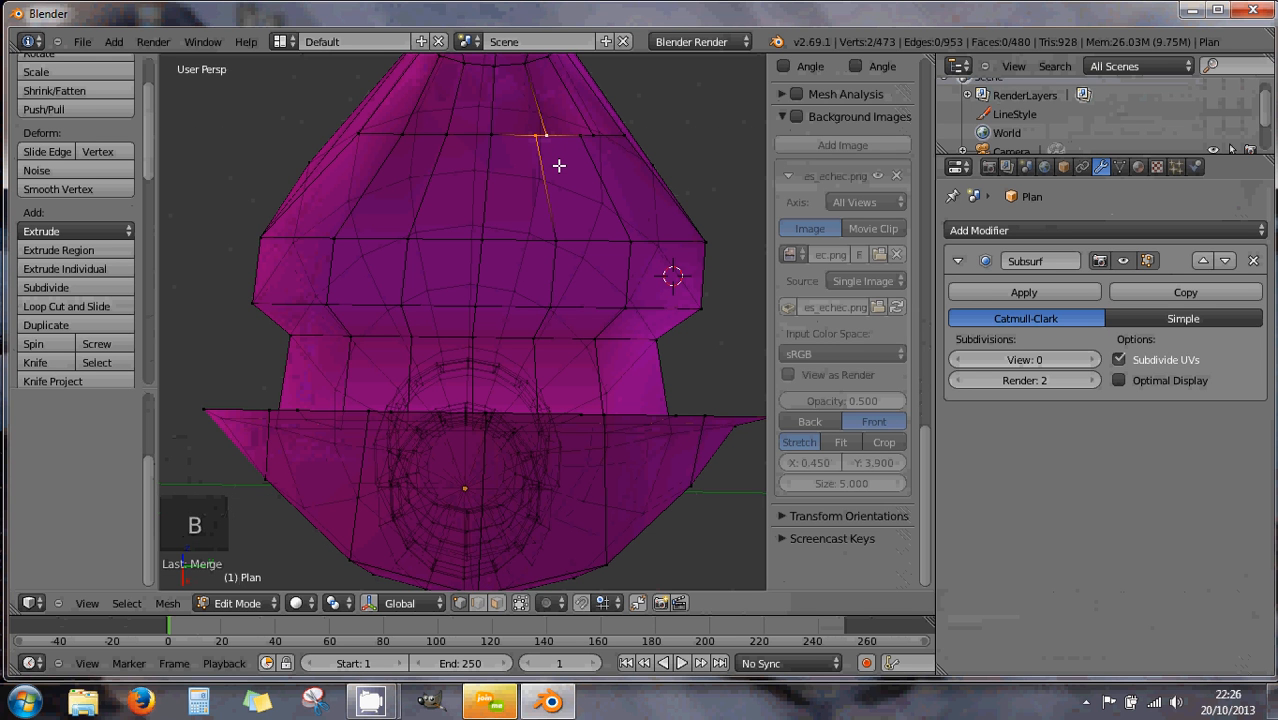
pyautogui.hotkey('alt', 'm')
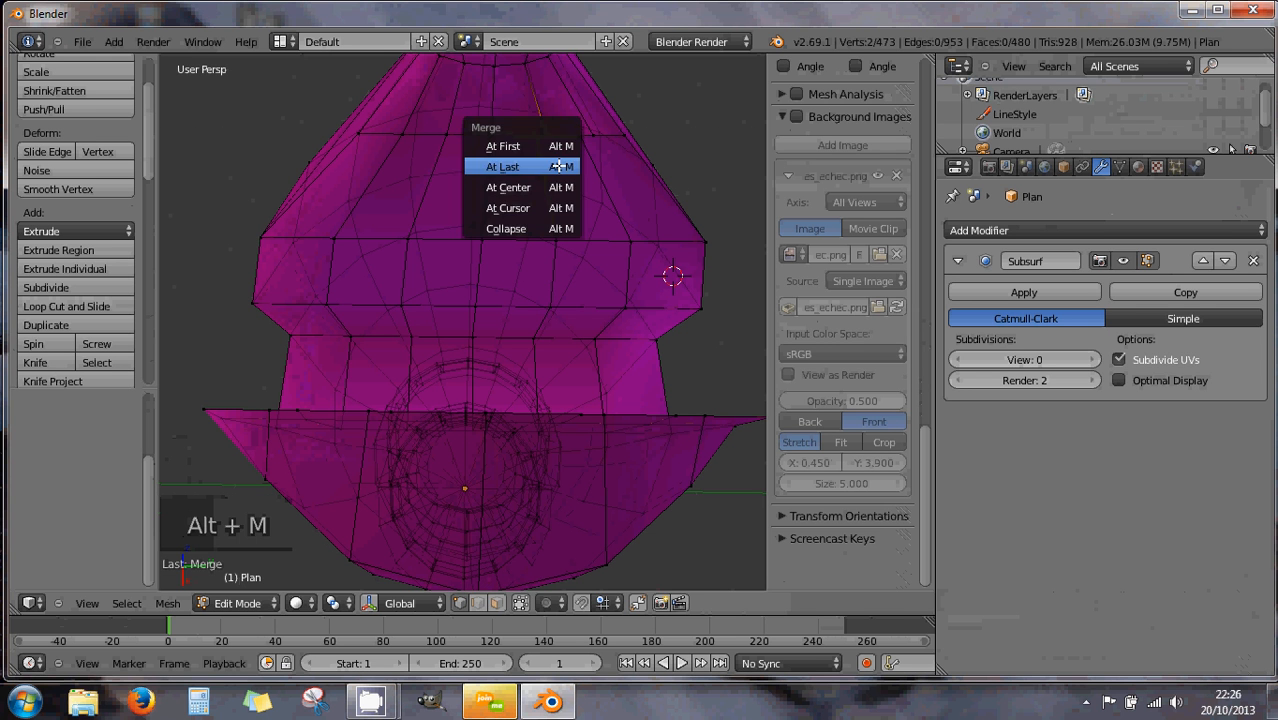
pyautogui.click(558, 165)
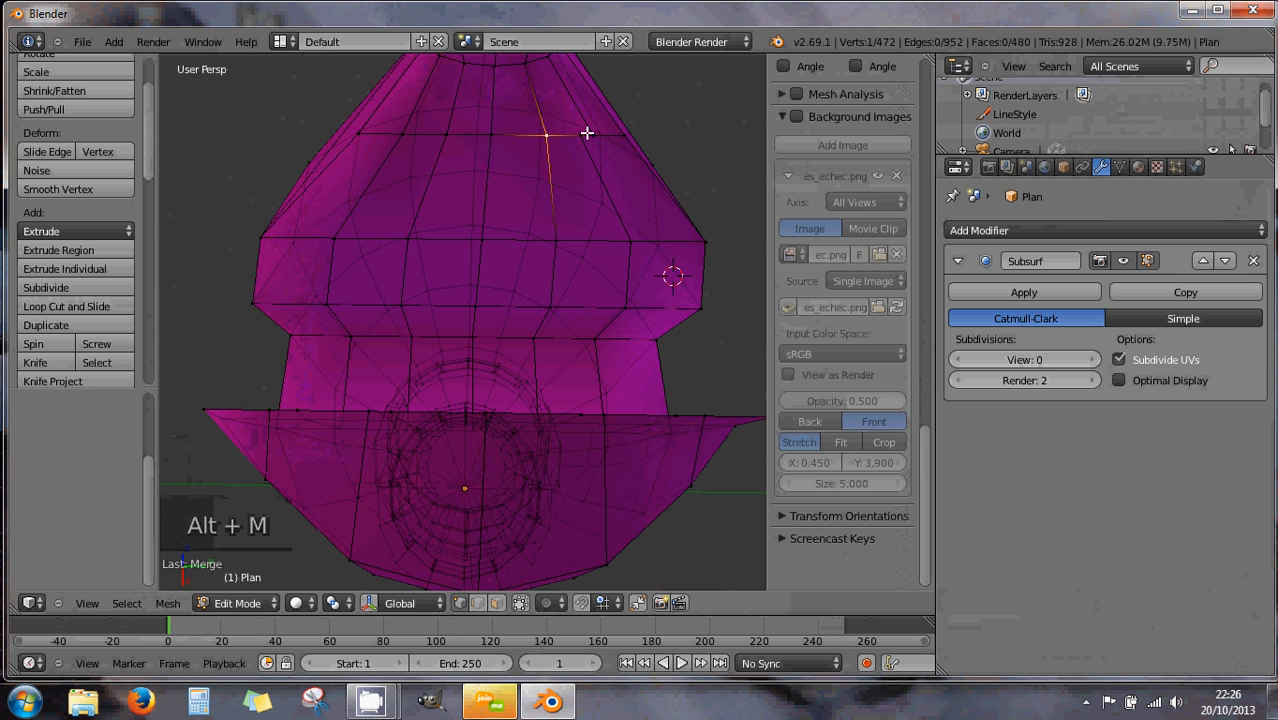
# Merge the last vertex pair at the opposite end of the wide wall's upper edge at the loop-cut vertex
pyautogui.rightClick(580, 133)
pyautogui.keyDown('shift'); pyautogui.rightClick(588, 166); pyautogui.keyUp('shift')
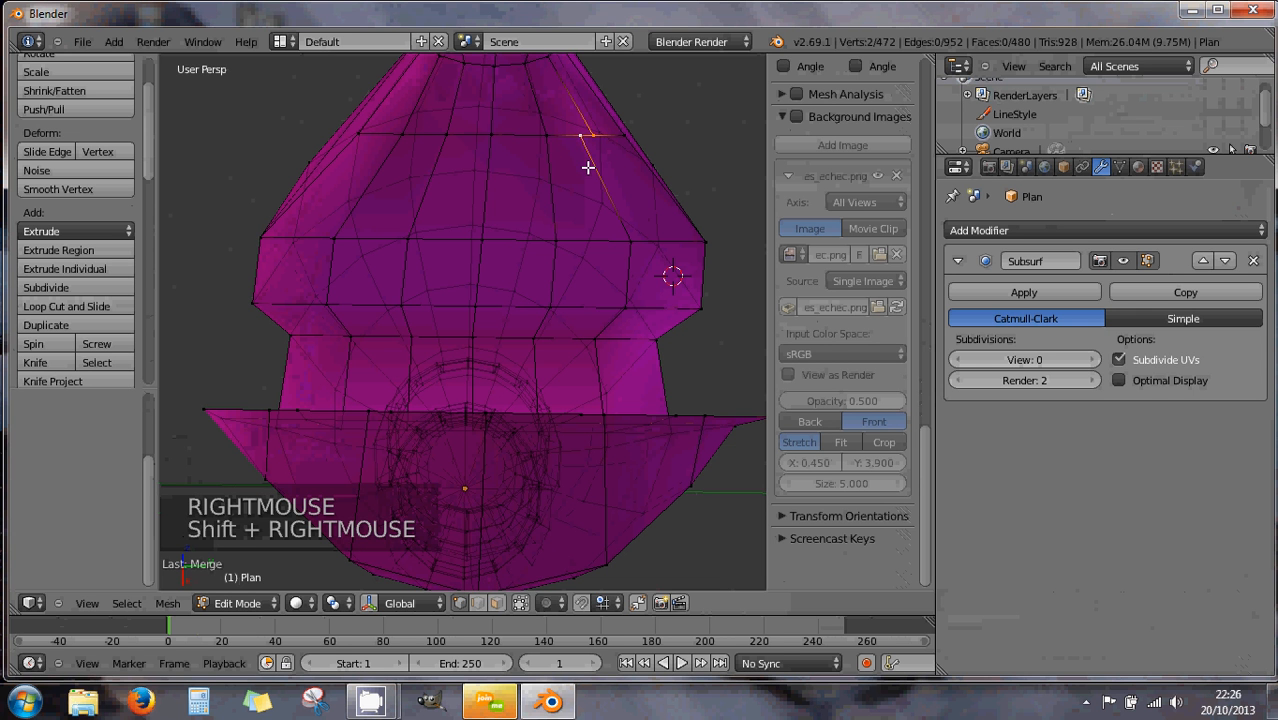
pyautogui.hotkey('alt', 'm')
pyautogui.click(588, 165)
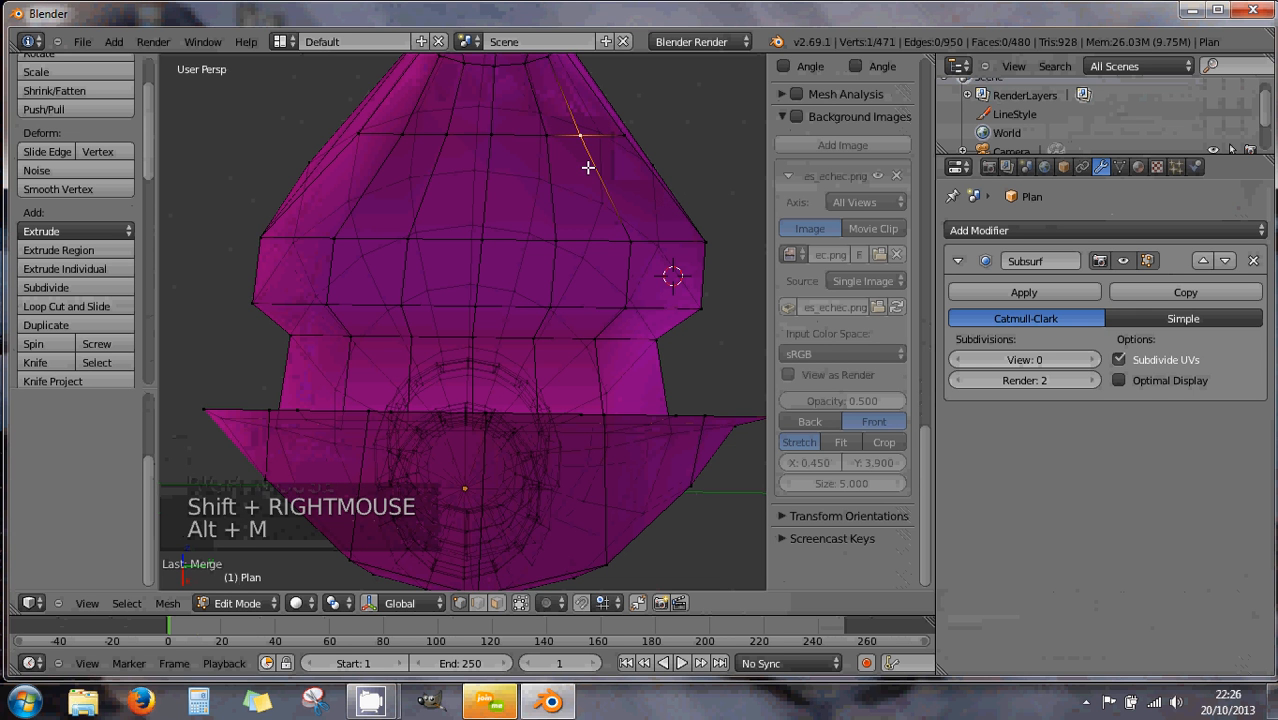
# On the notch's lower rim, merge the loop-cut vertex nearest the pointed corner into the adjacent outer-surface vertex with At Last
pyautogui.moveTo(495, 276); pyautogui.dragTo(645, 337, button='middle')
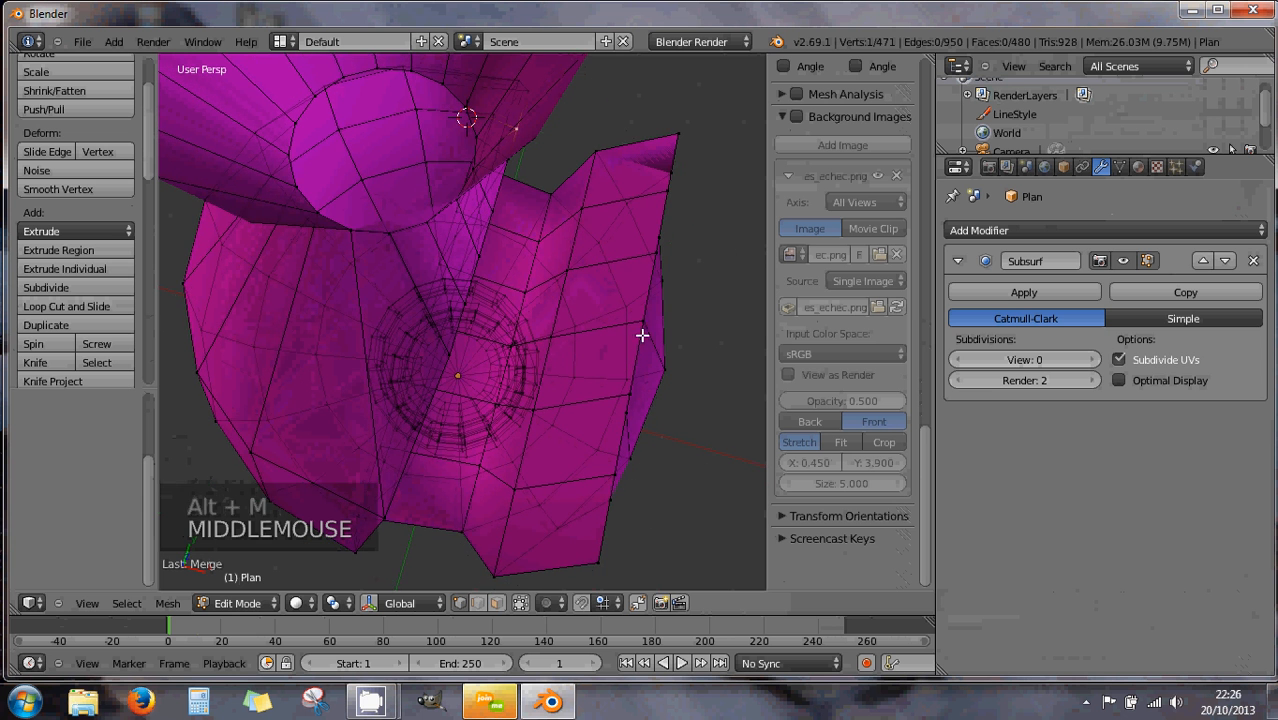
pyautogui.moveTo(669, 193); pyautogui.dragTo(659, 190, button='middle')
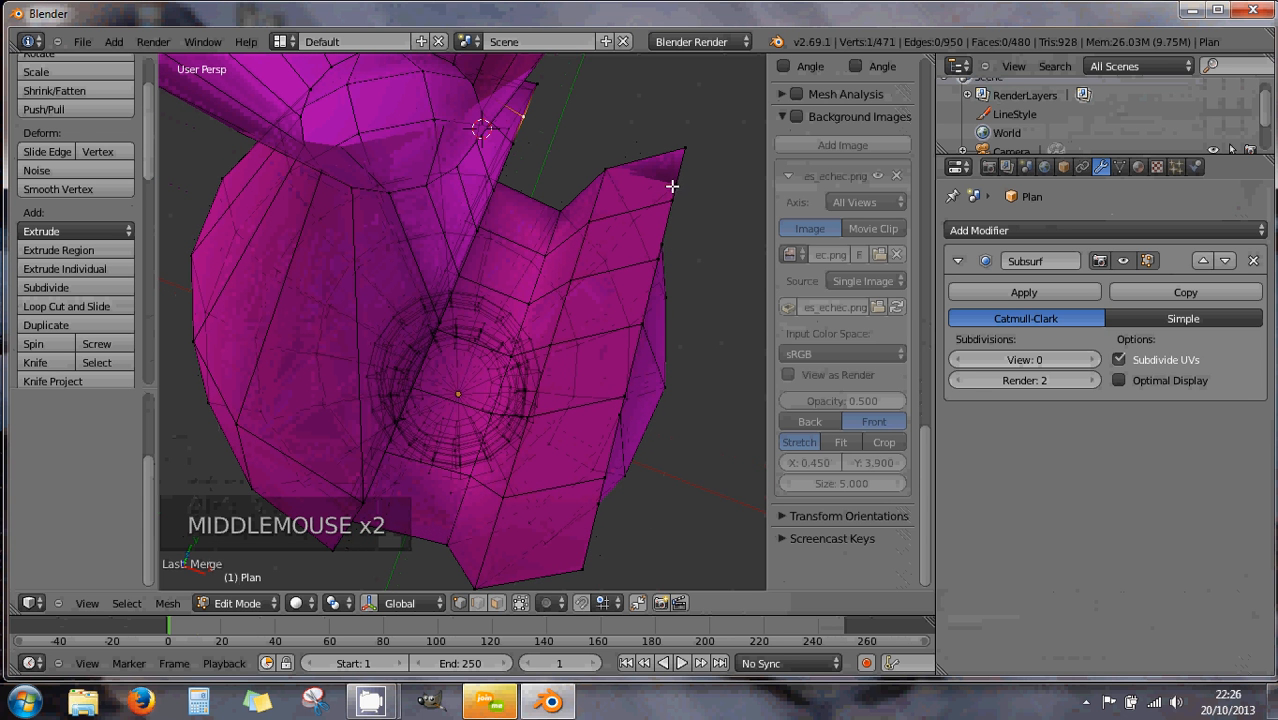
pyautogui.rightClick(672, 198)
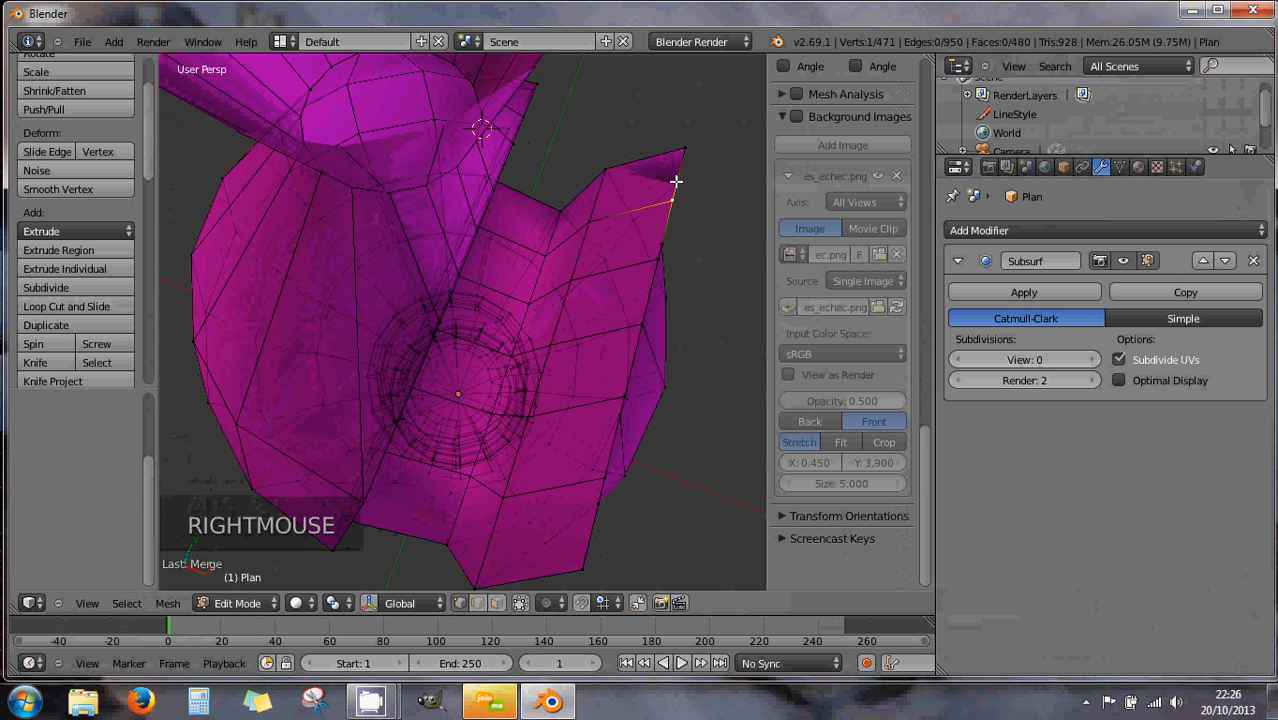
pyautogui.keyDown('shift'); pyautogui.rightClick(676, 181); pyautogui.keyUp('shift')
pyautogui.moveTo(676, 245); pyautogui.dragTo(745, 380, button='middle')
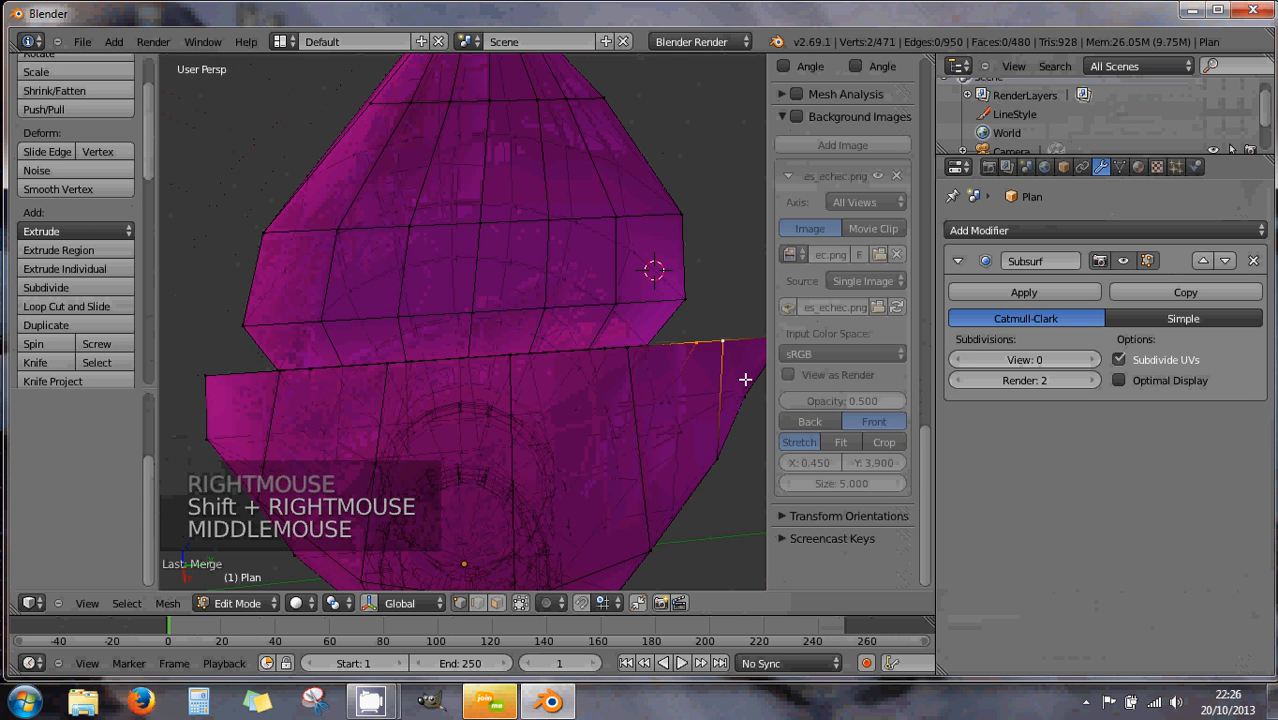
pyautogui.moveTo(599, 377); pyautogui.dragTo(700, 260, button='middle')
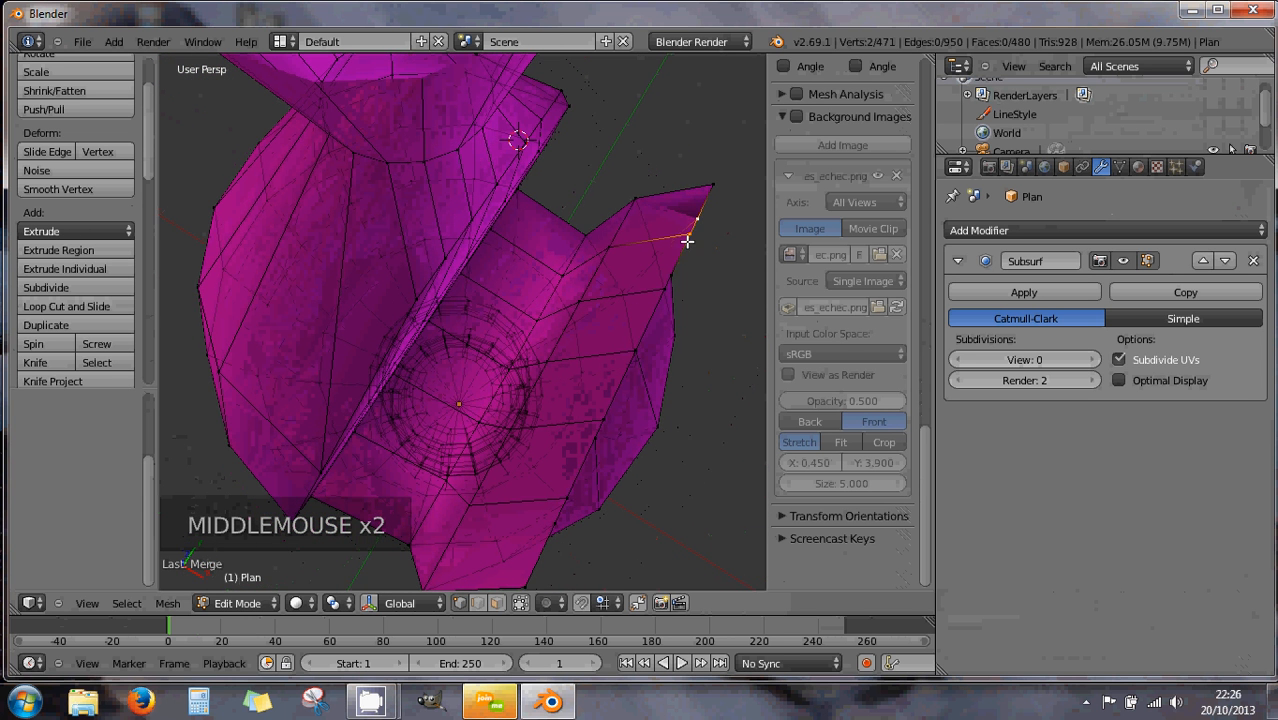
pyautogui.hotkey('alt', 'm')
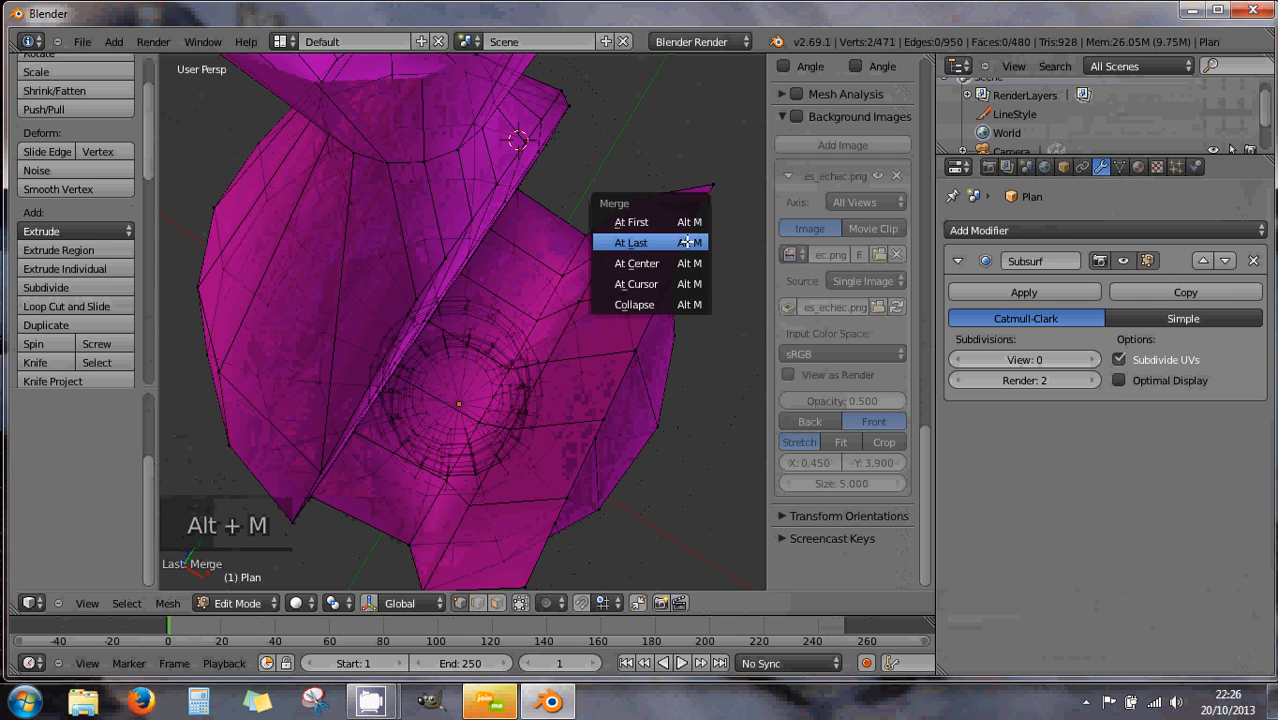
pyautogui.click(687, 241)
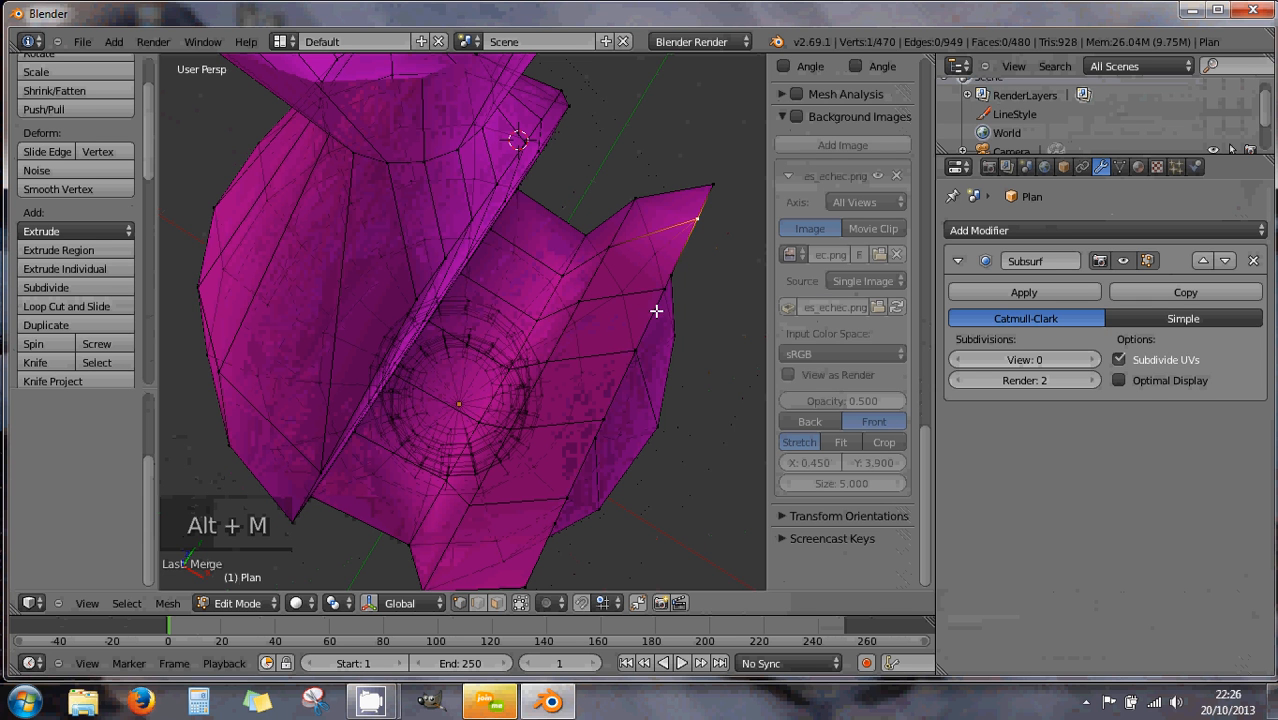
# Merge the second vertex pair along the notch's lower rim at the outer-surface vertex with At Last
pyautogui.rightClick(662, 285)
pyautogui.keyDown('shift'); pyautogui.rightClick(670, 279); pyautogui.keyUp('shift')
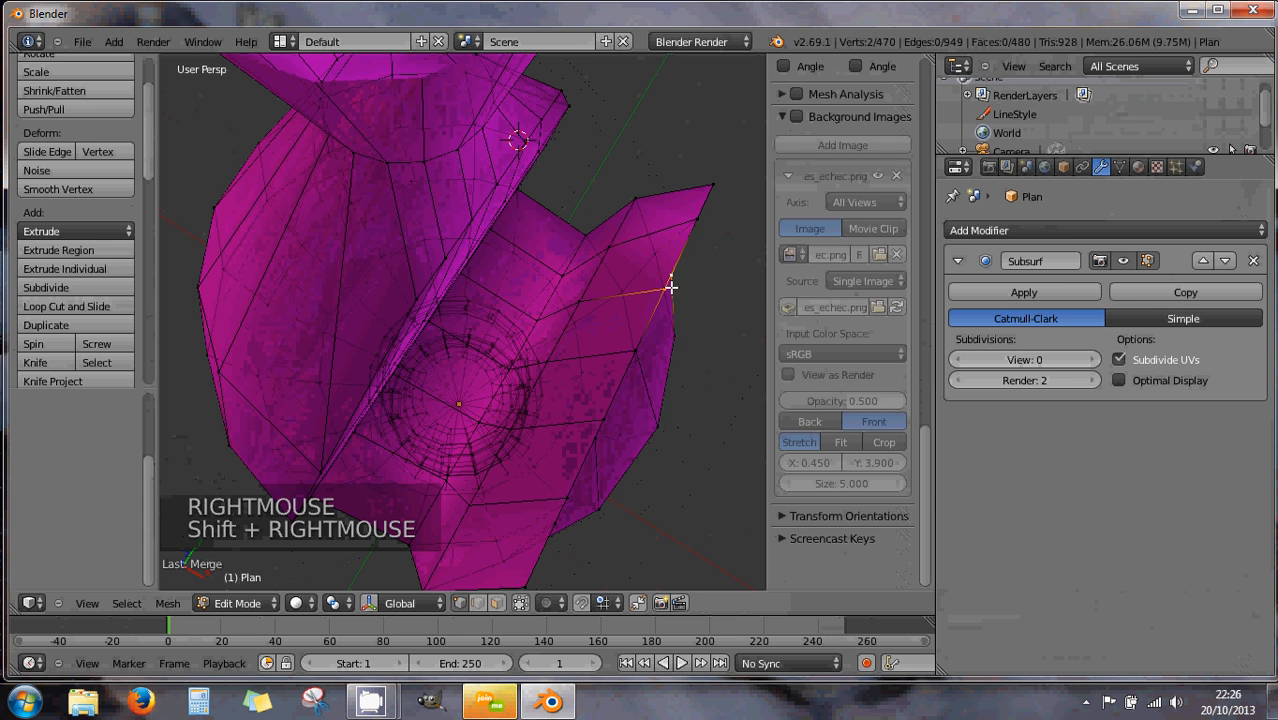
pyautogui.hotkey('alt', 'm')
pyautogui.click(671, 287)
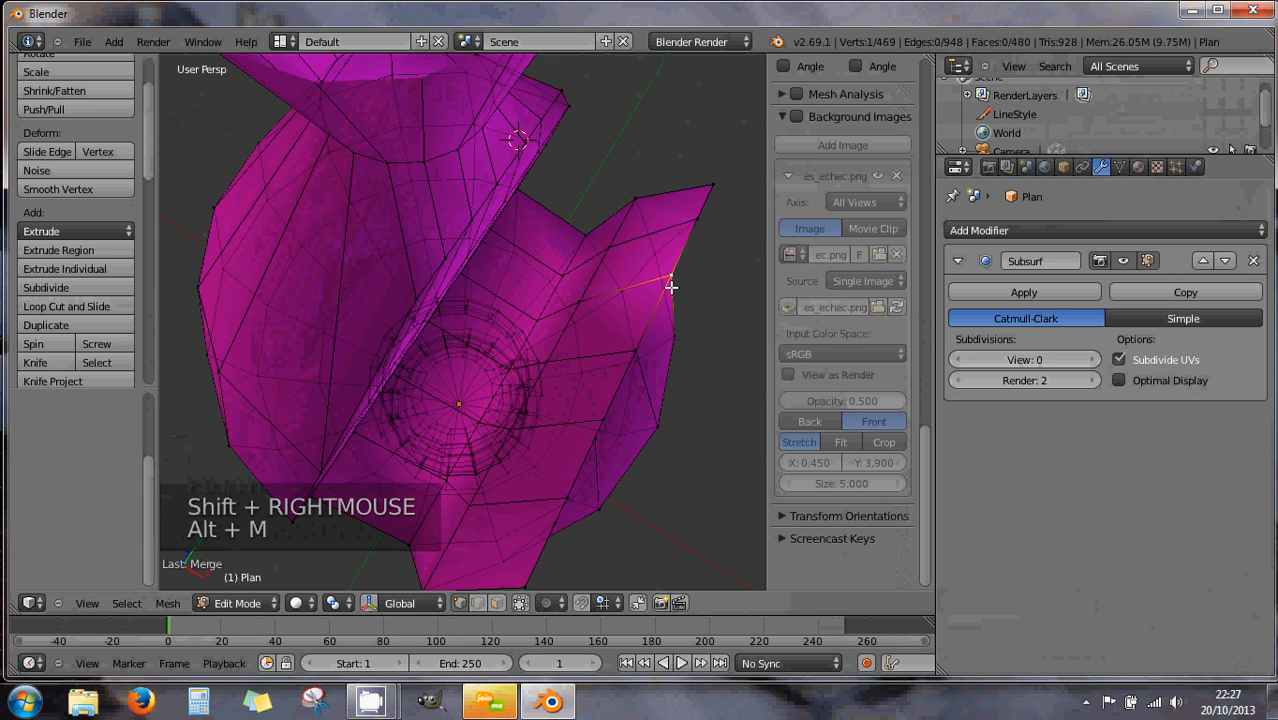
# Box-select the two nearly coincident vertices midway along the notch's lower rim and merge them
pyautogui.rightClick(633, 348)
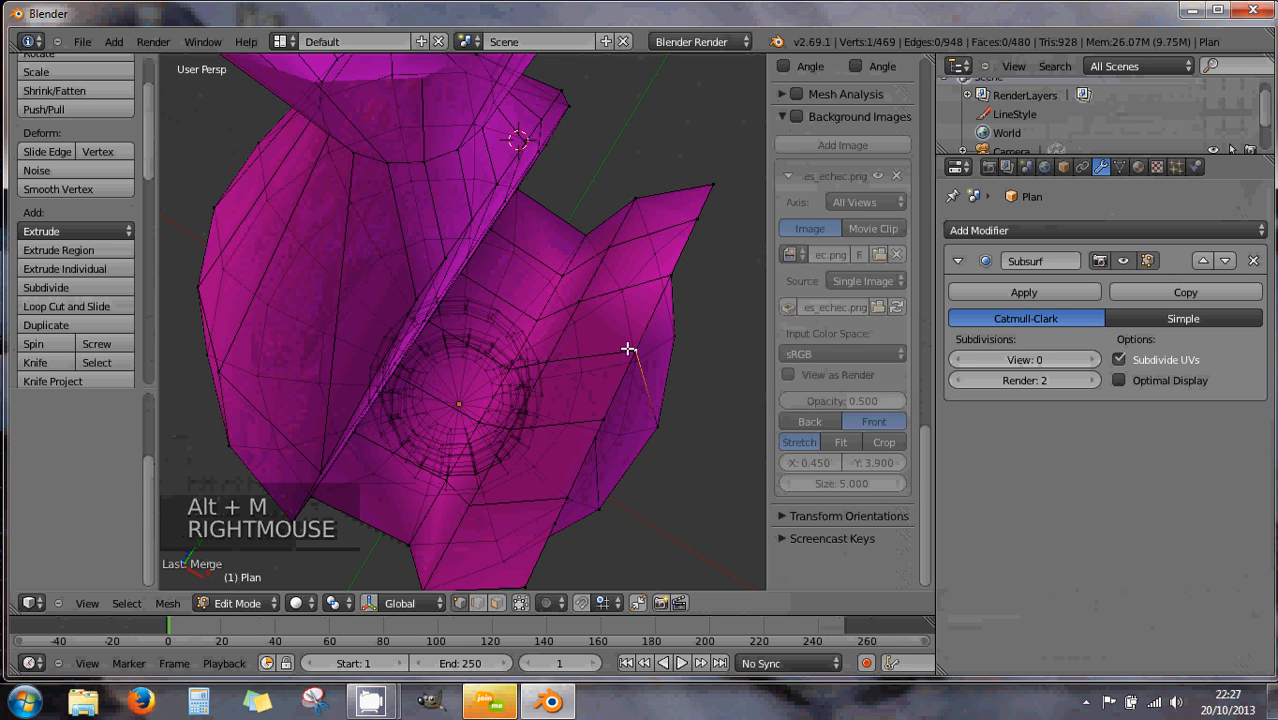
pyautogui.press('b')
pyautogui.moveTo(622, 341); pyautogui.dragTo(641, 355)
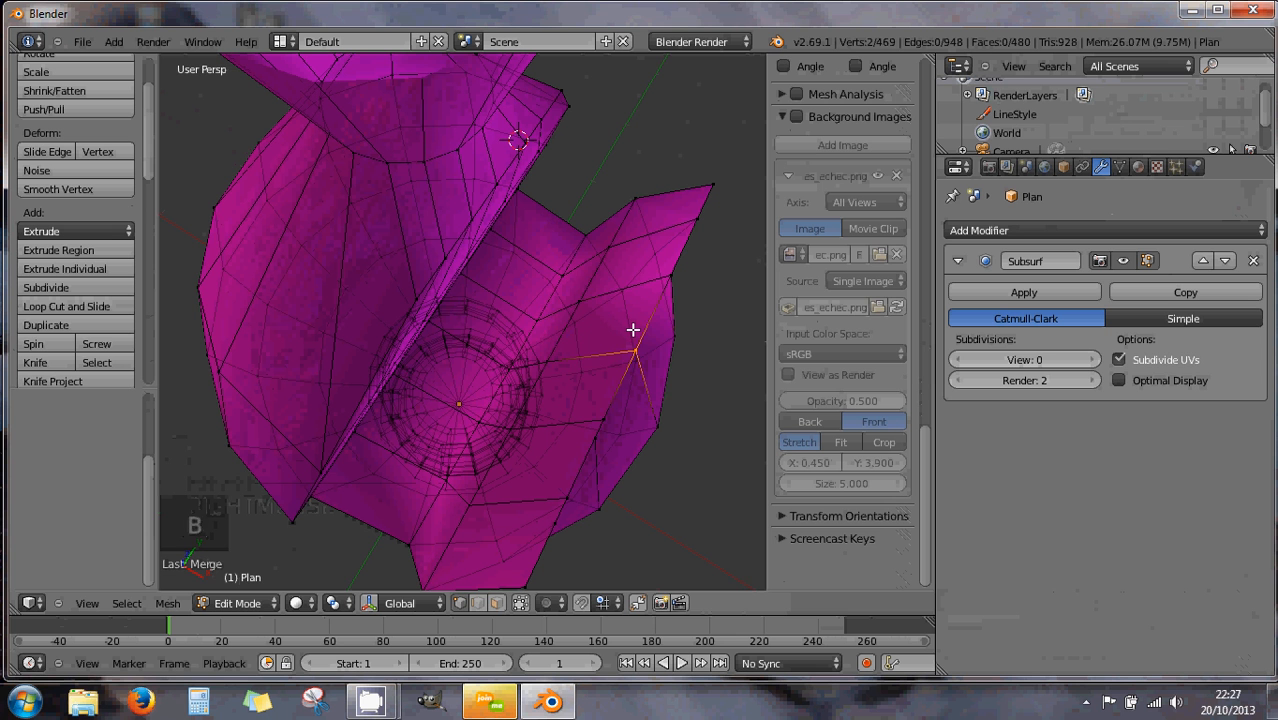
pyautogui.hotkey('alt', 'm')
pyautogui.click(633, 329)
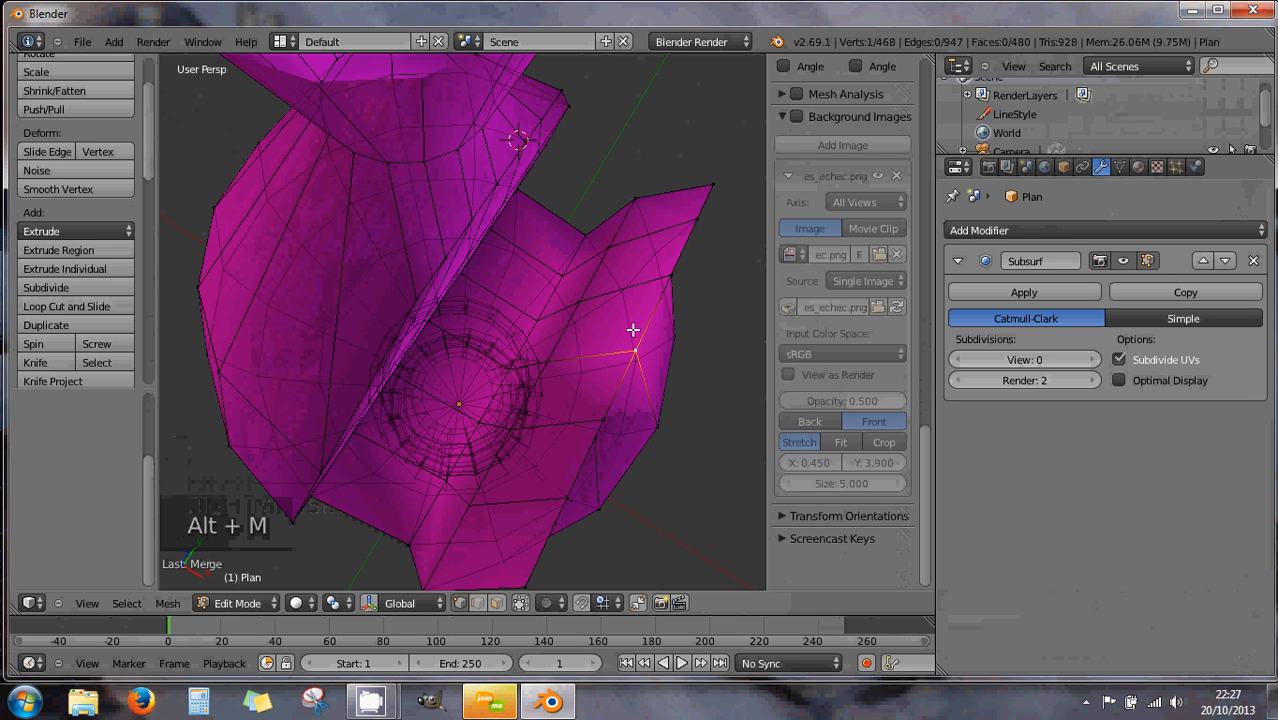
# Limit selection to visible geometry and merge the fourth lower-rim vertex pair into the outer-surface vertex
pyautogui.rightClick(603, 418)
pyautogui.keyDown('shift'); pyautogui.rightClick(594, 438); pyautogui.keyUp('shift')
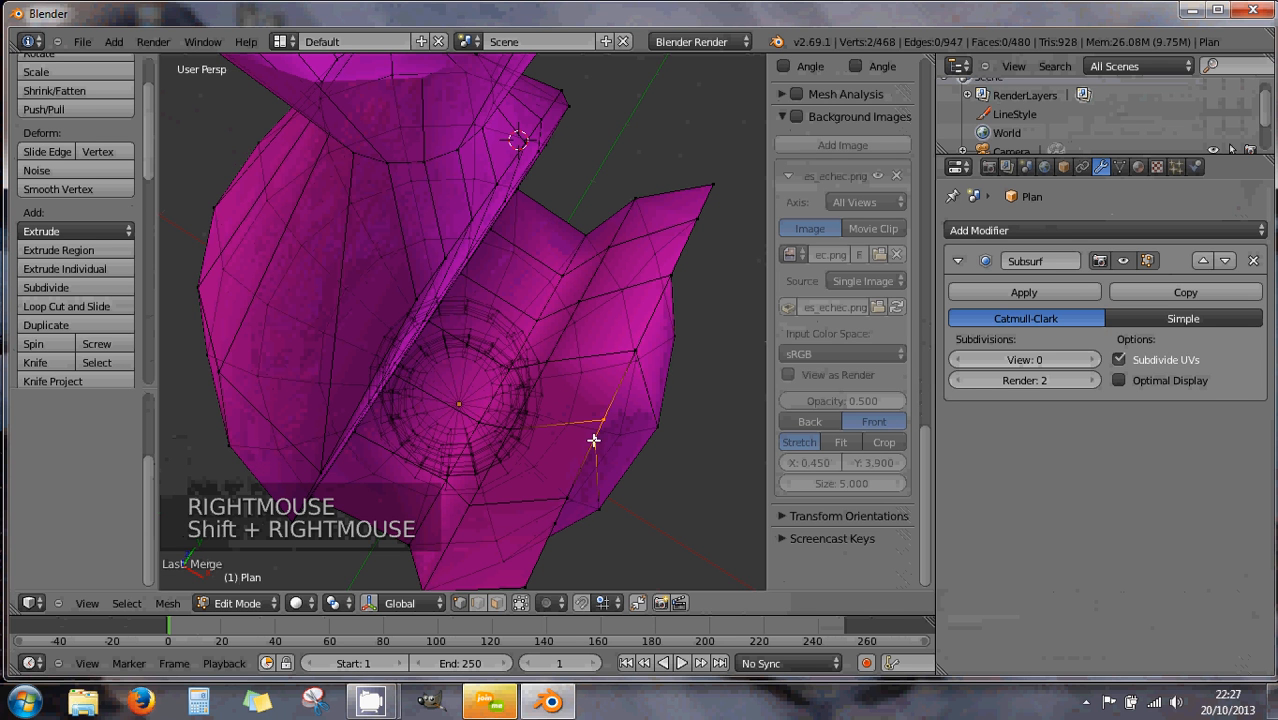
pyautogui.click(518, 602)
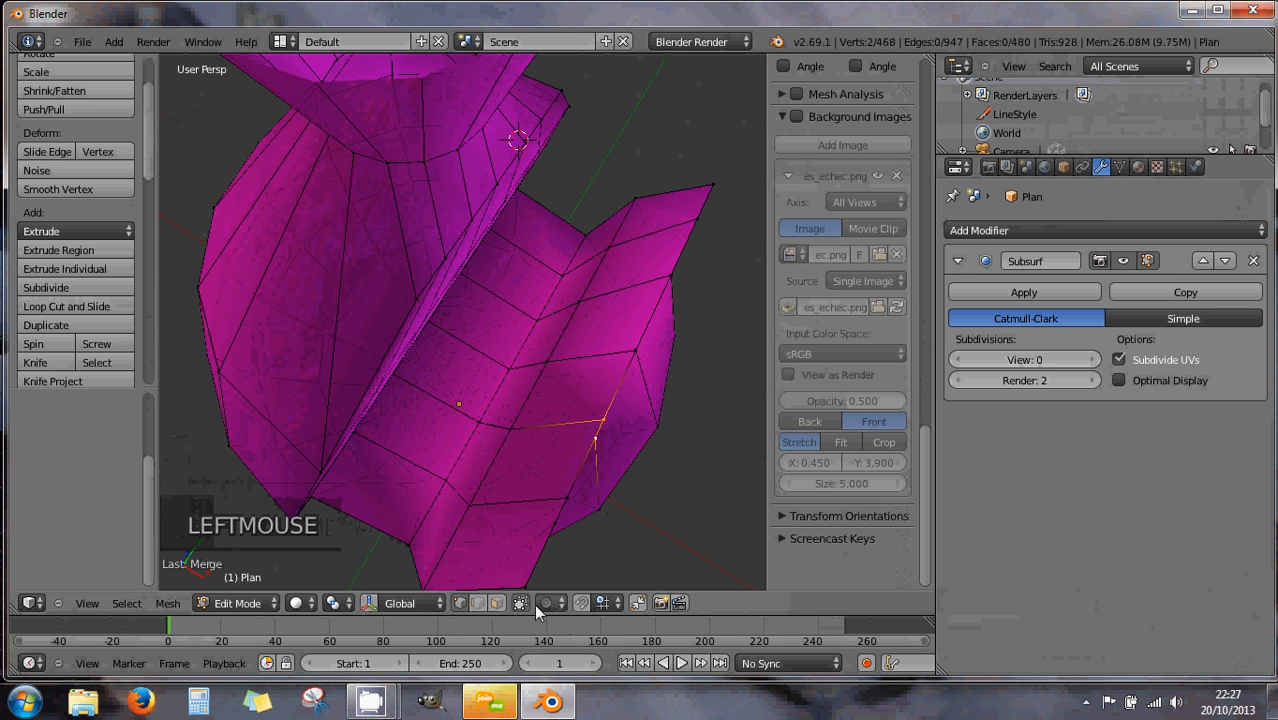
pyautogui.hotkey('alt', 'm')
pyautogui.click(594, 424)
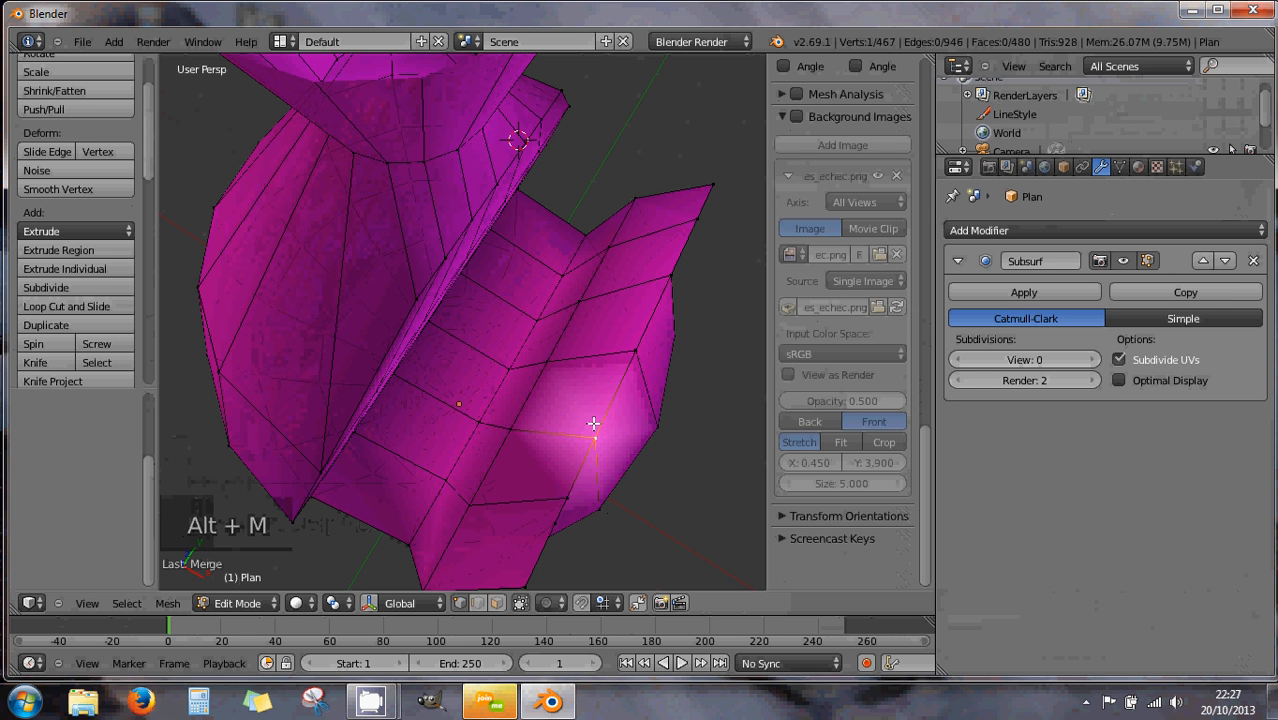
# Merge the last loop-cut vertex on the notch's lower rim into the adjacent outer-surface vertex with At Last
pyautogui.rightClick(554, 513)
pyautogui.keyDown('shift'); pyautogui.rightClick(556, 517); pyautogui.keyUp('shift')
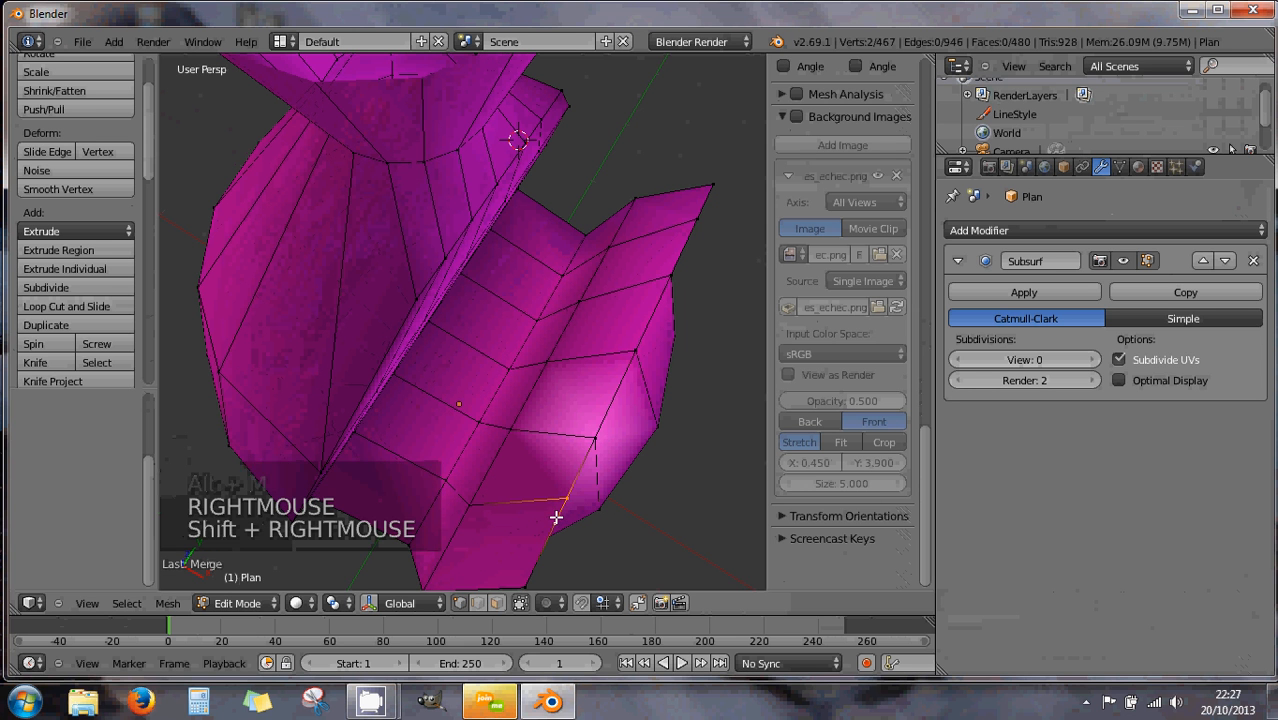
pyautogui.hotkey('alt', 'm')
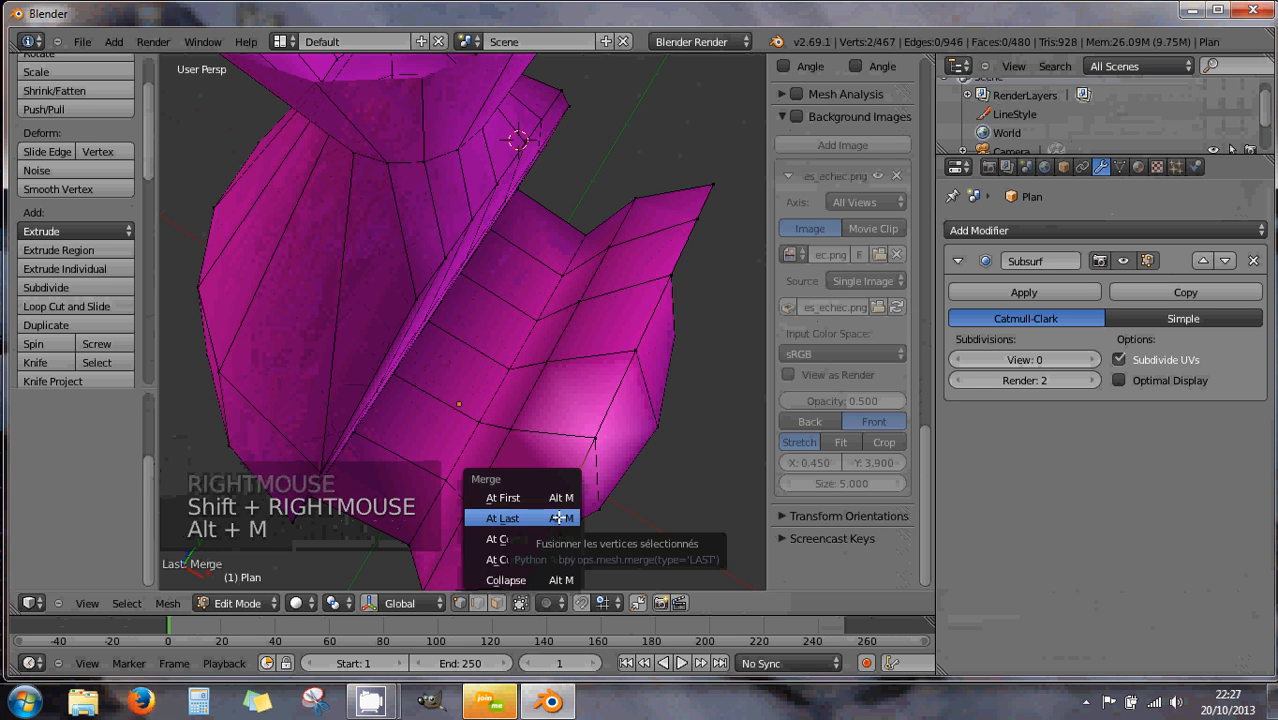
pyautogui.click(560, 514)
# Select the vertices at both ends of the notch's lower rim and scale them along Y to about 0.87
pyautogui.scroll(-2, 482, 542)
pyautogui.moveTo(482, 542); pyautogui.dragTo(394, 485, button='middle')
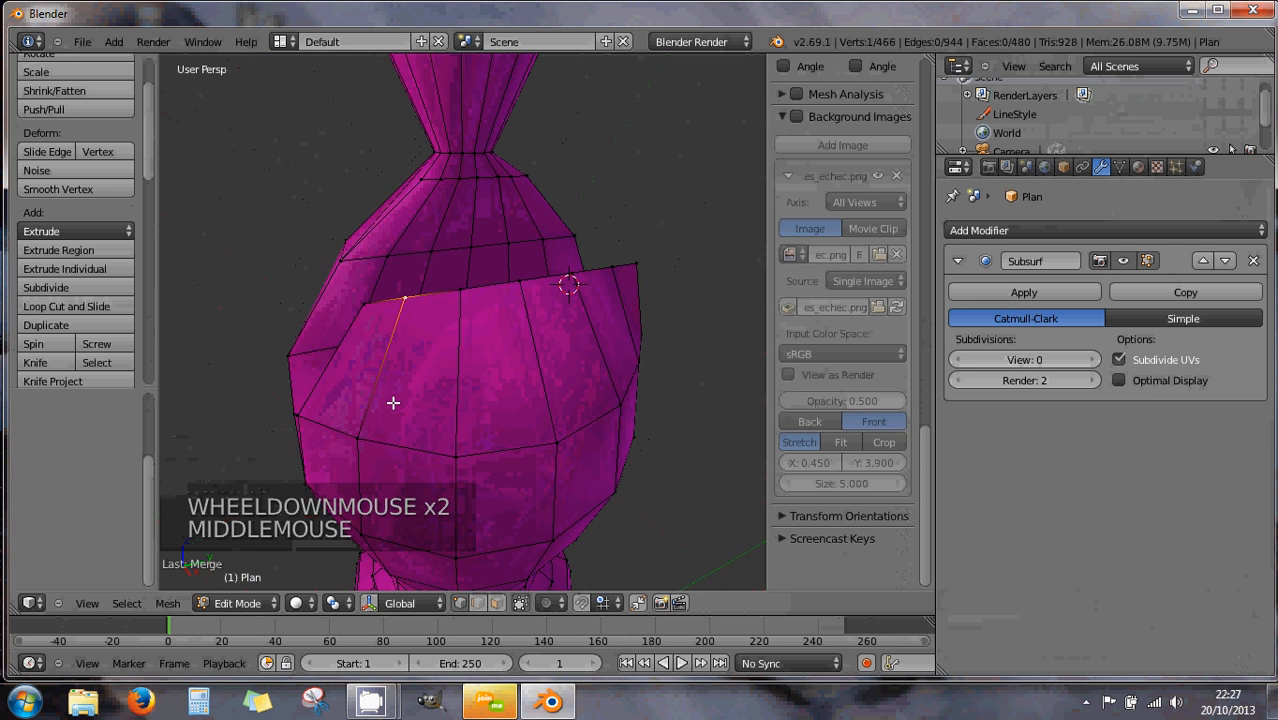
pyautogui.moveTo(519, 408); pyautogui.dragTo(688, 423, button='middle')
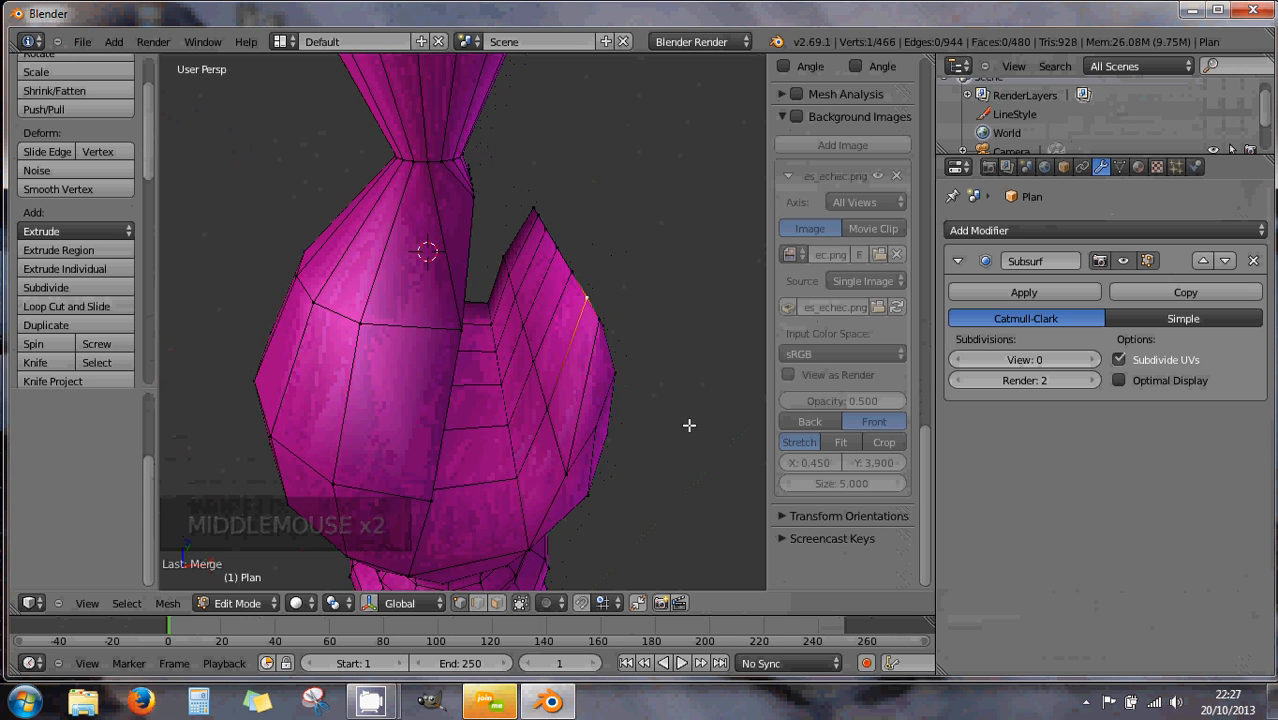
pyautogui.rightClick(596, 321)
pyautogui.moveTo(596, 321); pyautogui.dragTo(571, 335, button='middle')
pyautogui.keyDown('shift'); pyautogui.rightClick(644, 303); pyautogui.keyUp('shift')
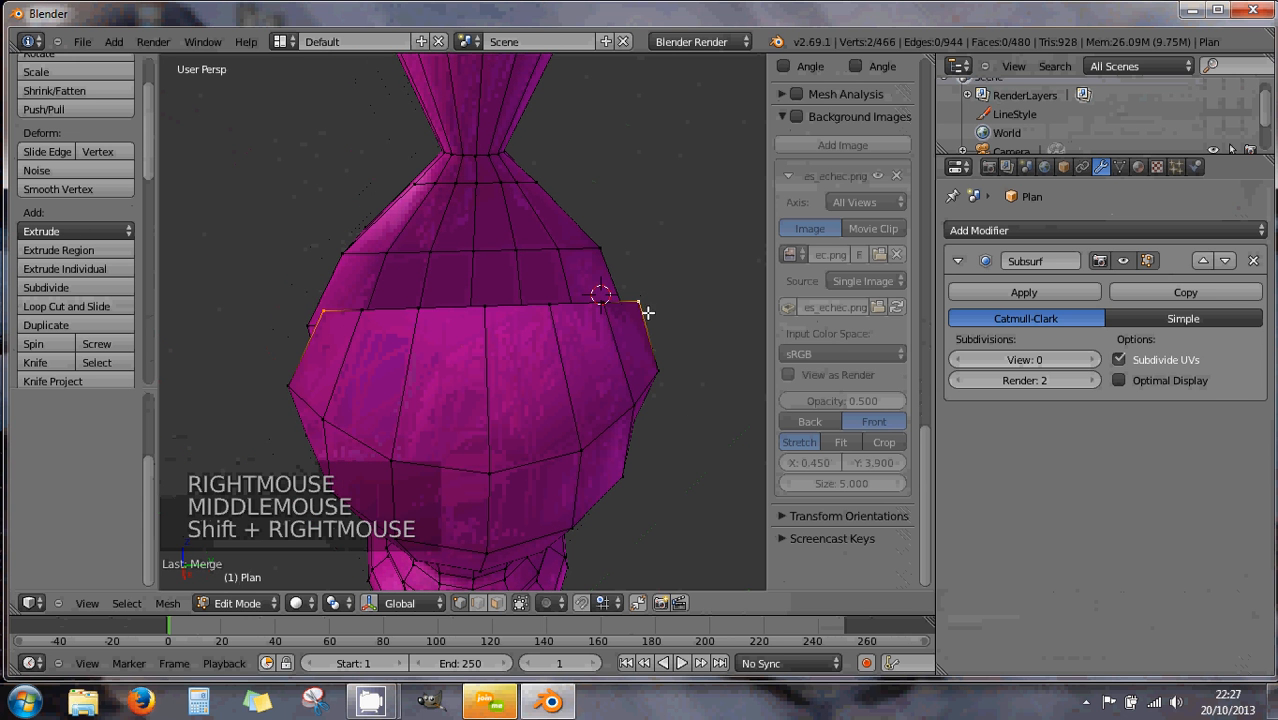
pyautogui.press('s')
pyautogui.press('y')
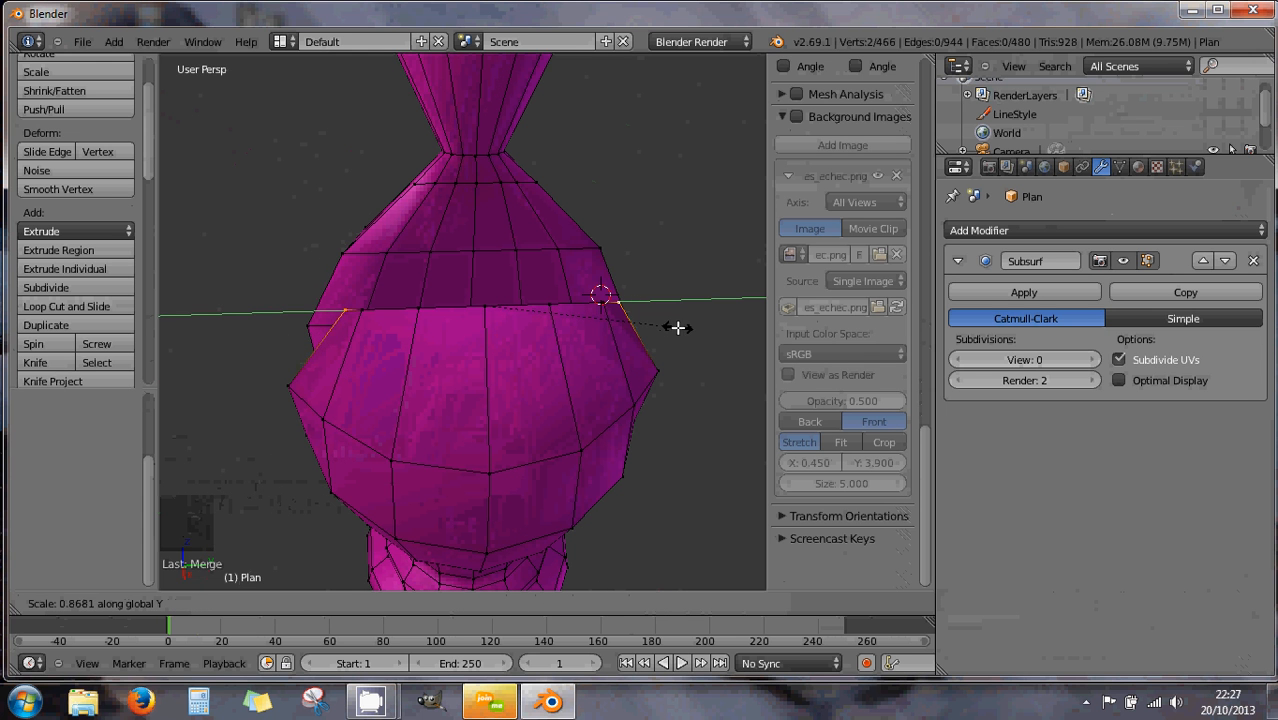
pyautogui.click(678, 327)
# Try moving the two lower-rim corner vertices along X toward the inside of the notch
pyautogui.moveTo(650, 343); pyautogui.dragTo(505, 360, button='middle')
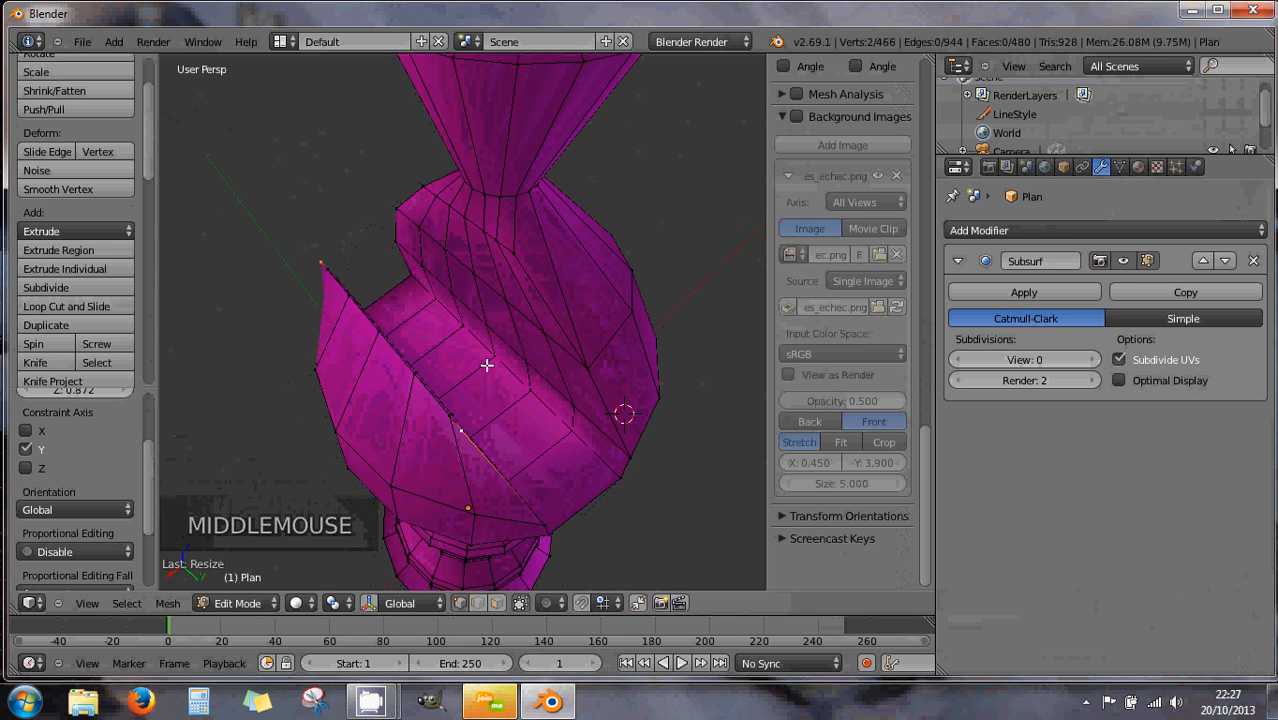
pyautogui.press('g')
pyautogui.press('x')
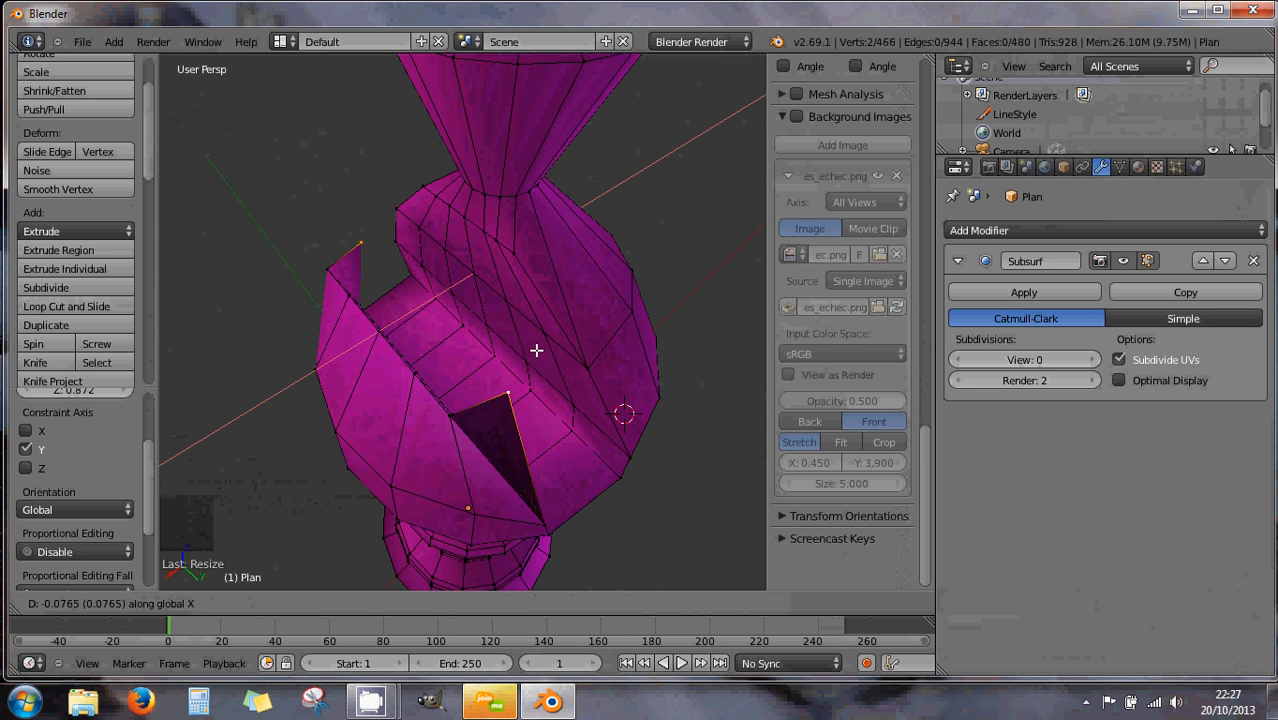
pyautogui.click(556, 345)
# Try repositioning both lower-rim corner vertices freely, away from the notch
pyautogui.moveTo(447, 367); pyautogui.dragTo(622, 333, button='middle')
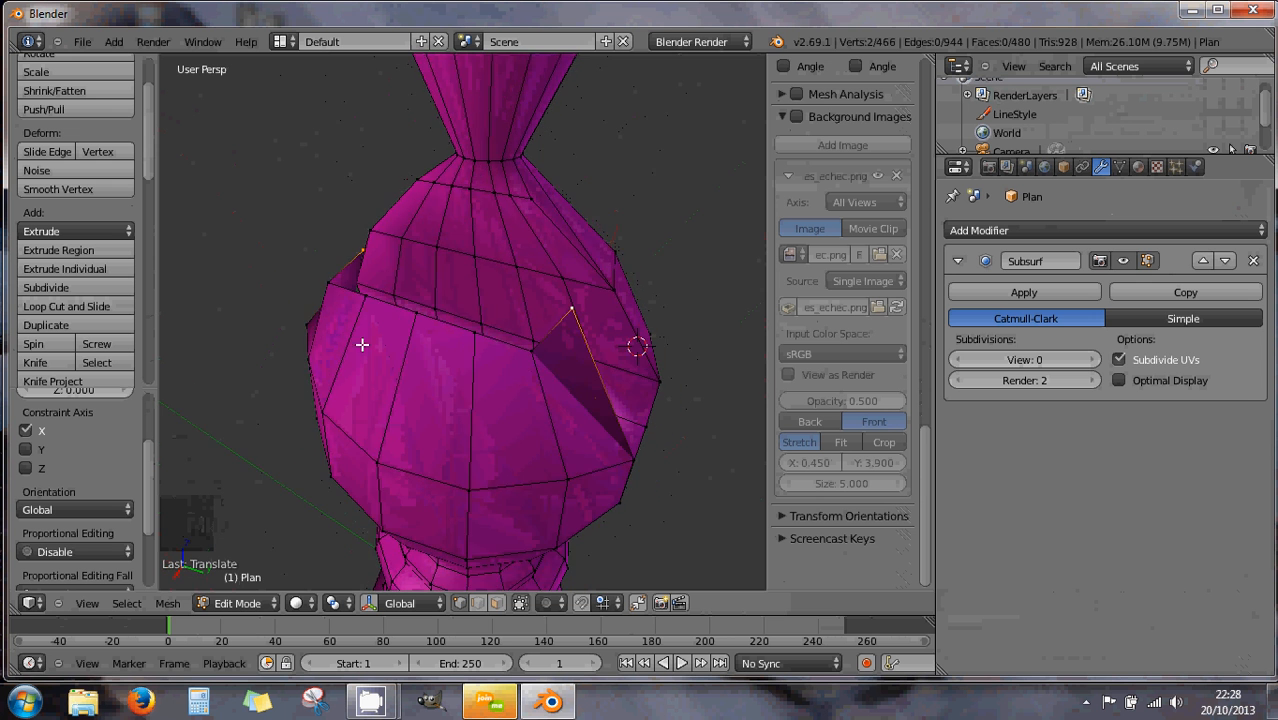
pyautogui.moveTo(362, 343); pyautogui.dragTo(568, 318, button='middle')
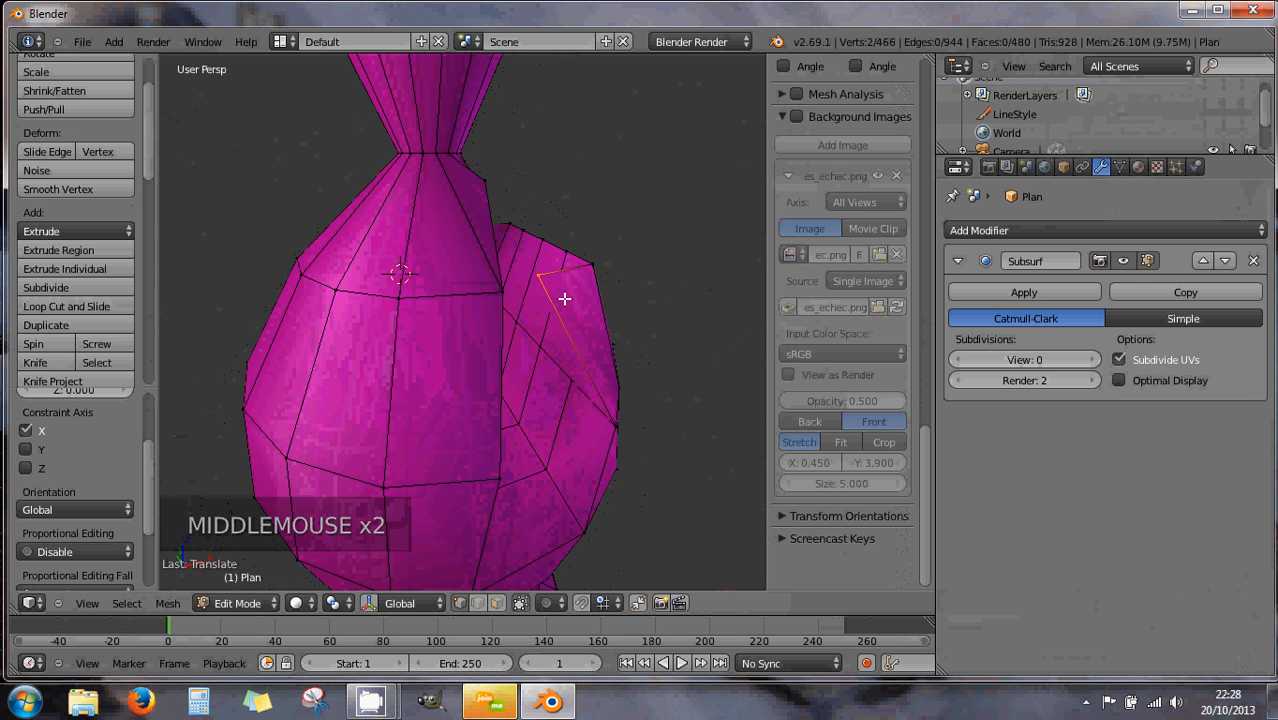
pyautogui.press('g')
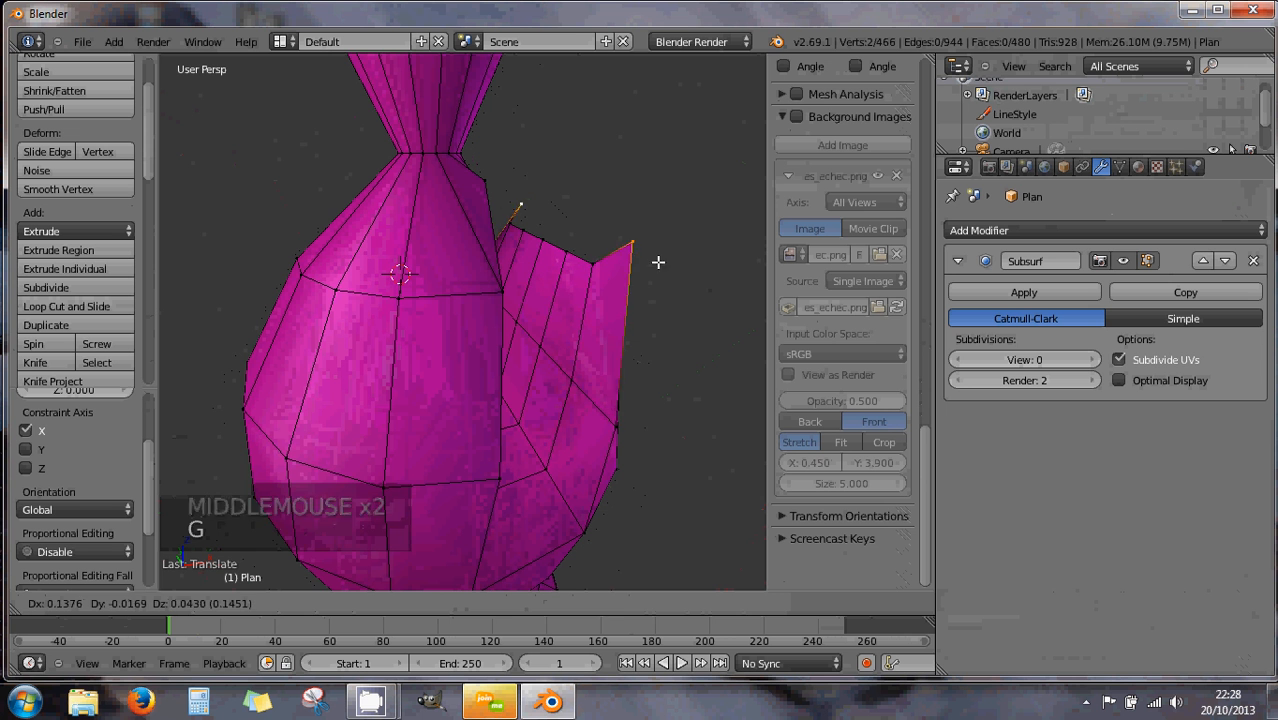
pyautogui.click(680, 291)
# Try moving only one corner vertex of the notch's lower rim up and outward
pyautogui.moveTo(680, 291); pyautogui.dragTo(511, 331, button='middle')
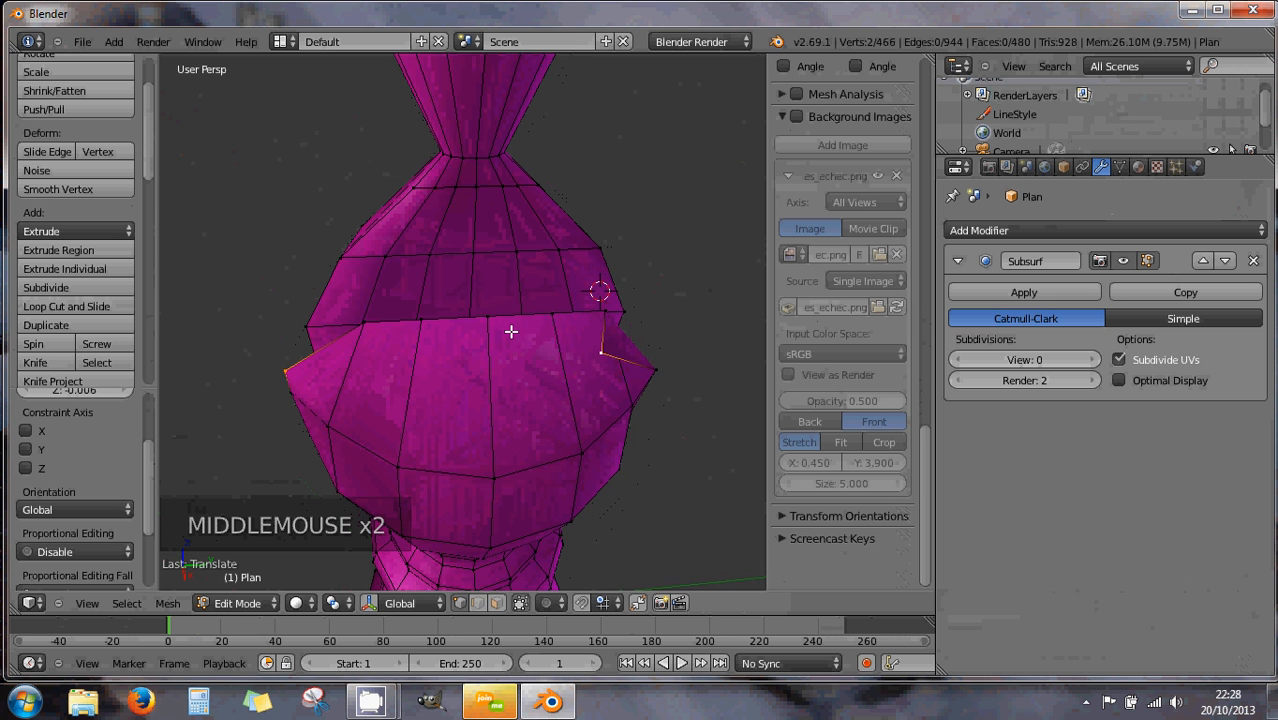
pyautogui.rightClick(605, 351)
pyautogui.moveTo(616, 351); pyautogui.dragTo(712, 277, button='right')
pyautogui.moveTo(712, 277); pyautogui.dragTo(649, 266, button='middle')
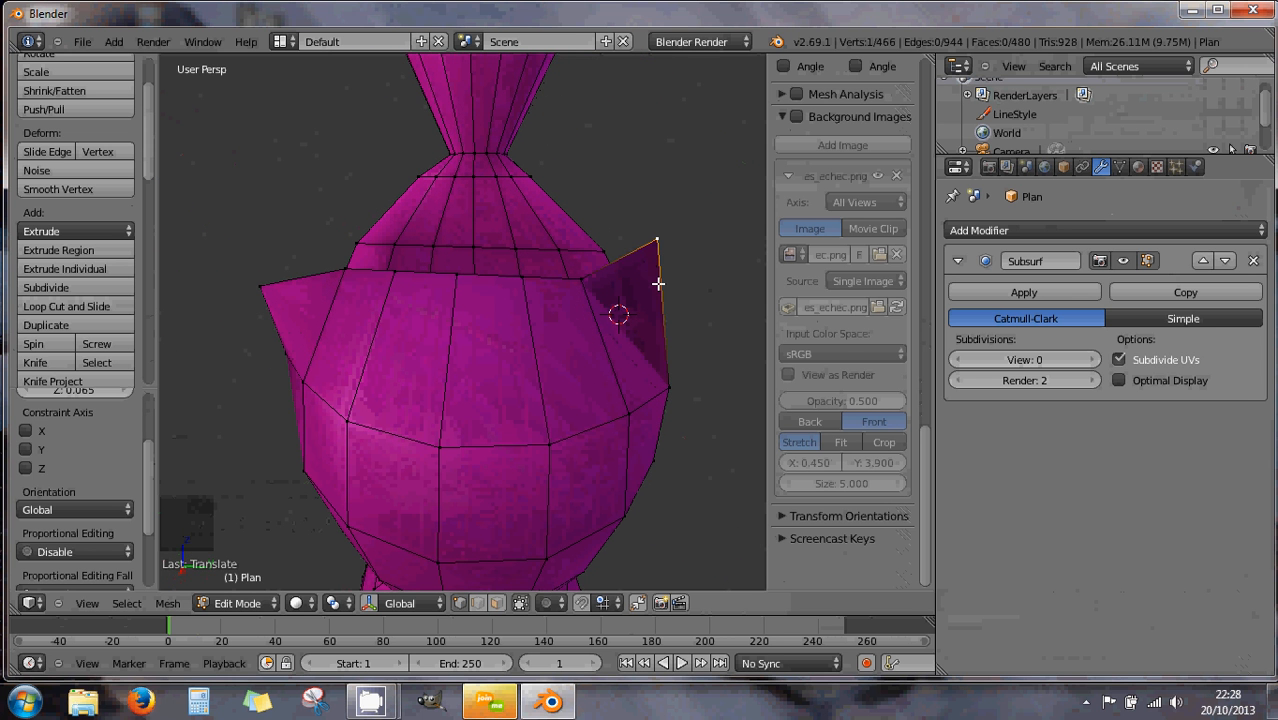
# Undo the scaling and all moves of the notch's lower-rim corner vertices
pyautogui.hotkey('ctrl', 'z')
pyautogui.hotkey('ctrl', 'z')
pyautogui.hotkey('ctrl', 'z')
pyautogui.hotkey('ctrl', 'z')
pyautogui.hotkey('ctrl', 'z')
pyautogui.hotkey('ctrl', 'z')
pyautogui.hotkey('ctrl', 'z')
pyautogui.hotkey('ctrl', 'z')
pyautogui.hotkey('ctrl', 'z')
pyautogui.hotkey('ctrl', 'z')
pyautogui.hotkey('ctrl', 'z')
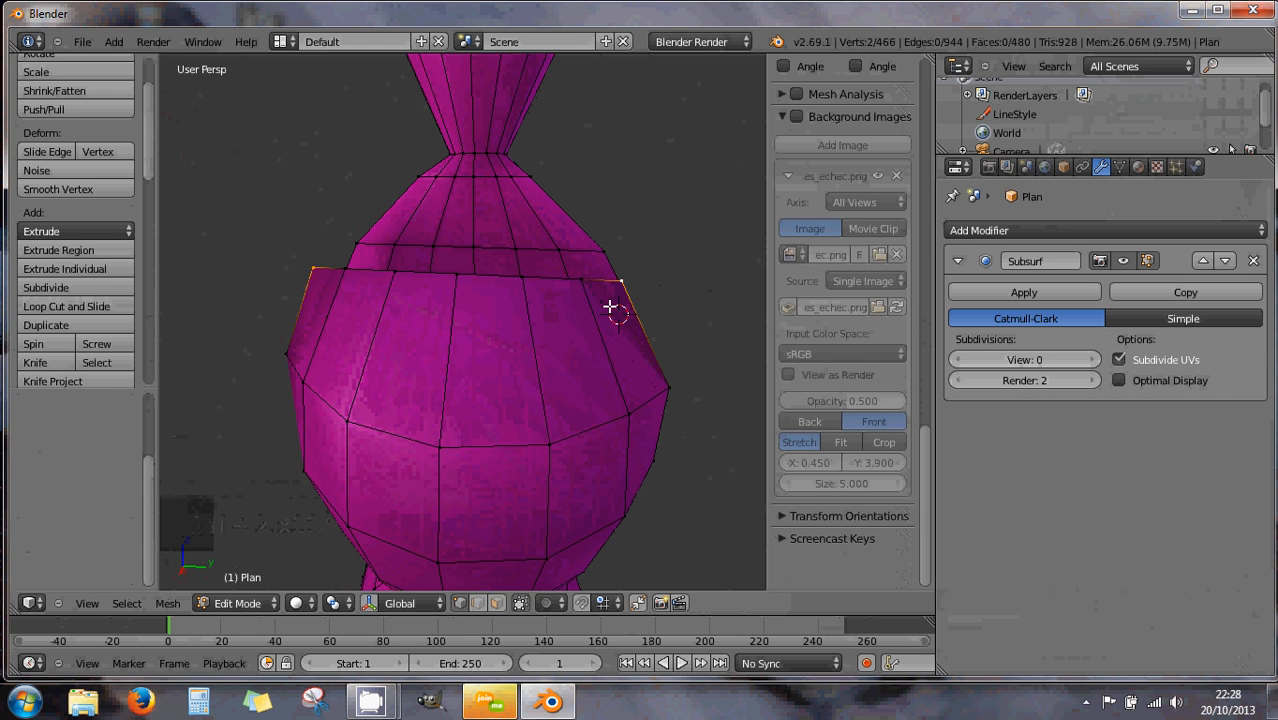
# Select the whole mesh and make its normals consistent
pyautogui.press('a')
pyautogui.press('a')
pyautogui.press('a')
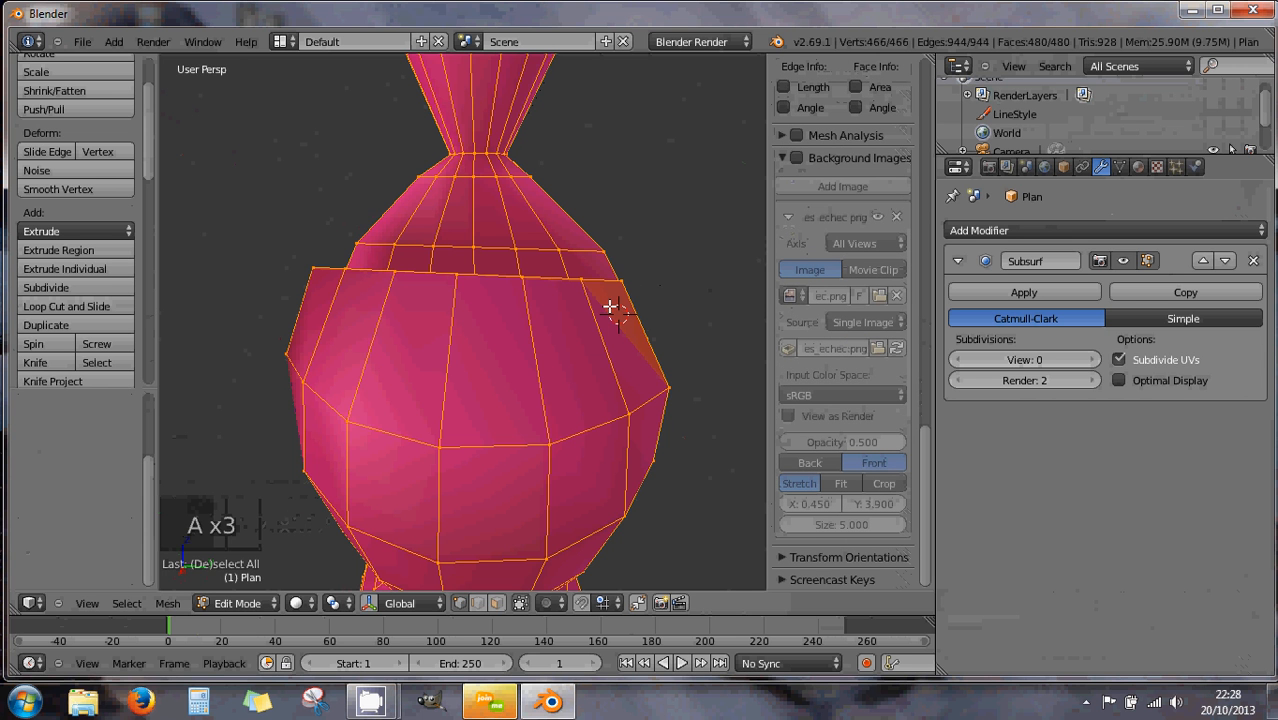
pyautogui.hotkey('ctrl', 'n')
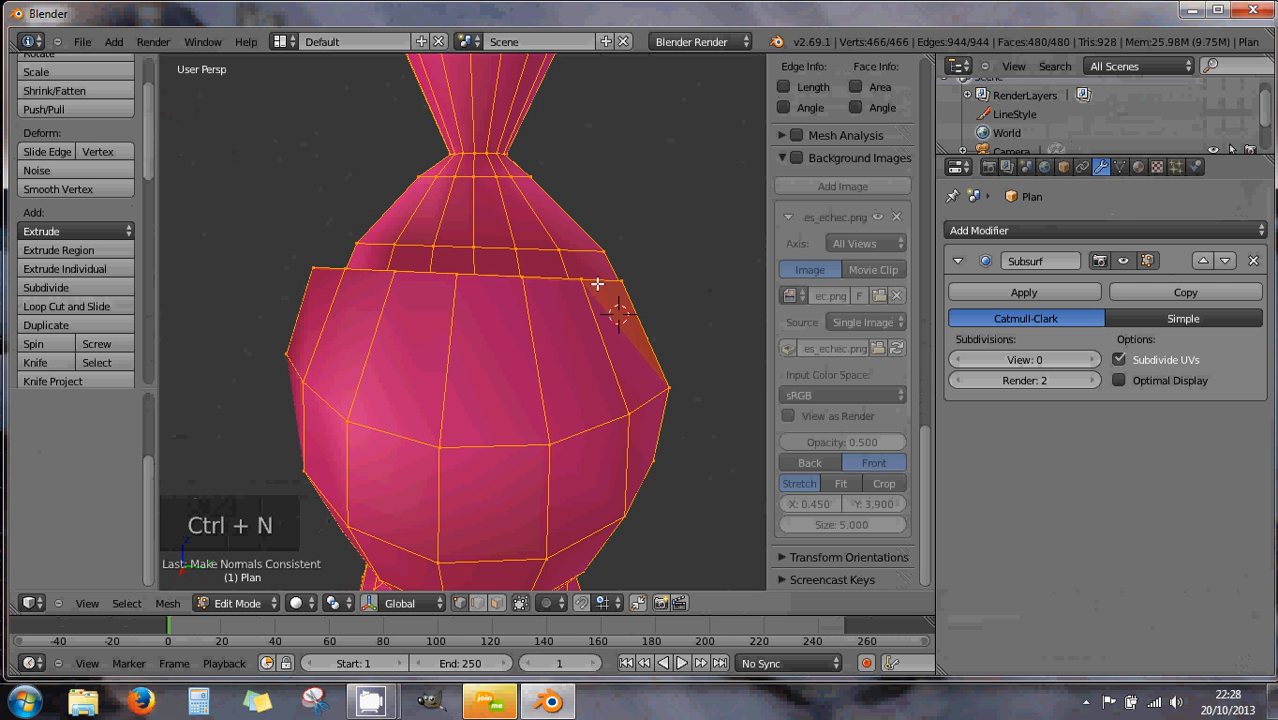
# Select the two corner vertices of the notch's lower rim and move them along X toward the notch's interior
pyautogui.moveTo(613, 308); pyautogui.dragTo(555, 321, button='middle')
pyautogui.moveTo(666, 283); pyautogui.dragTo(526, 317, button='middle')
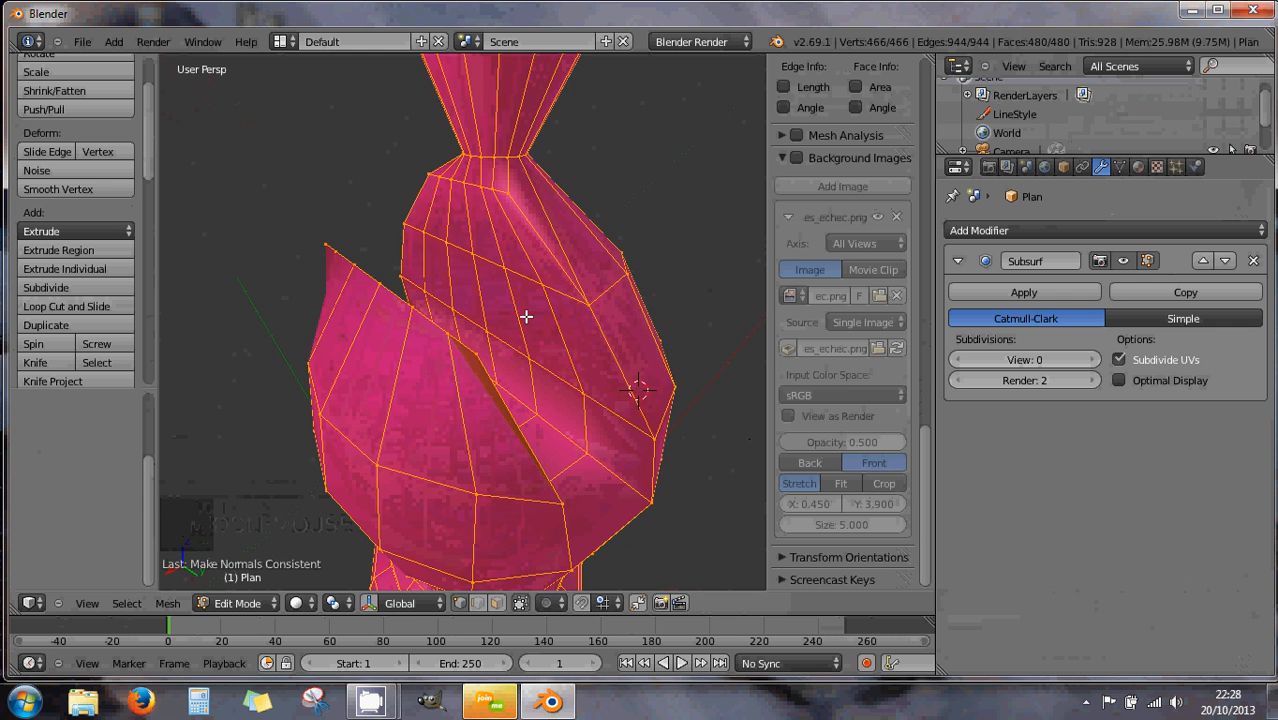
pyautogui.rightClick(481, 354)
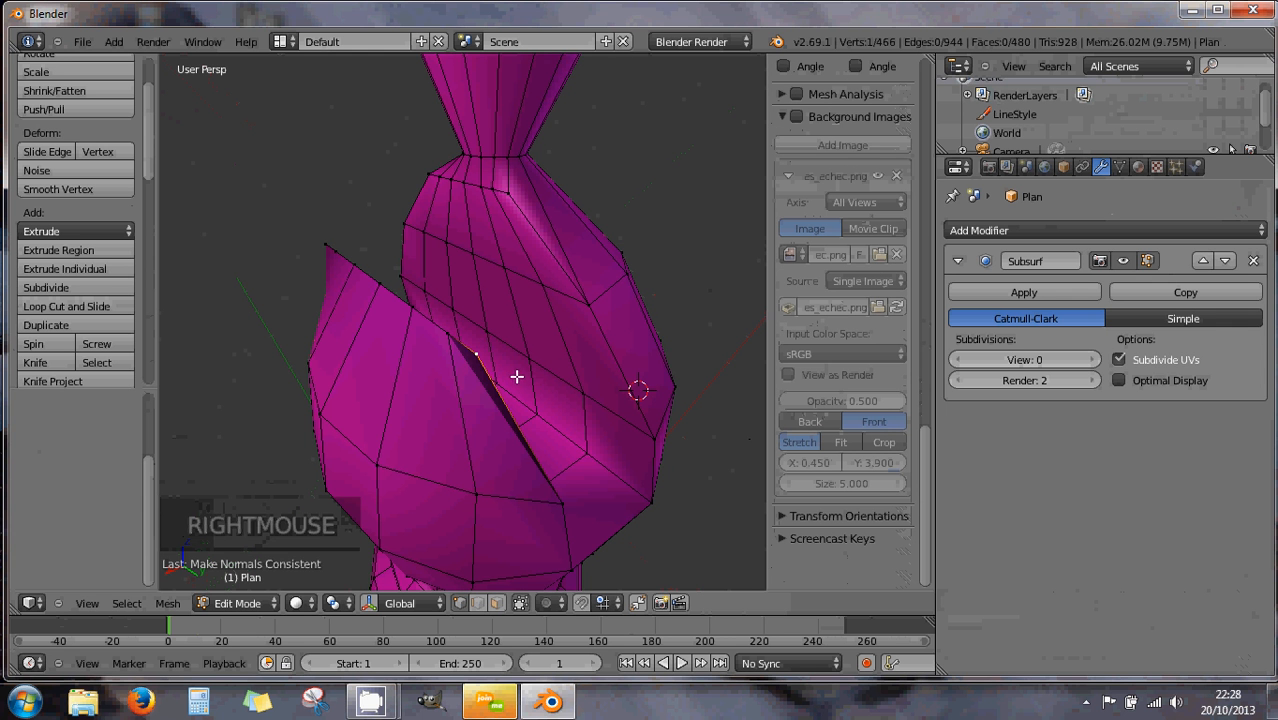
pyautogui.moveTo(517, 376); pyautogui.dragTo(452, 399, button='middle')
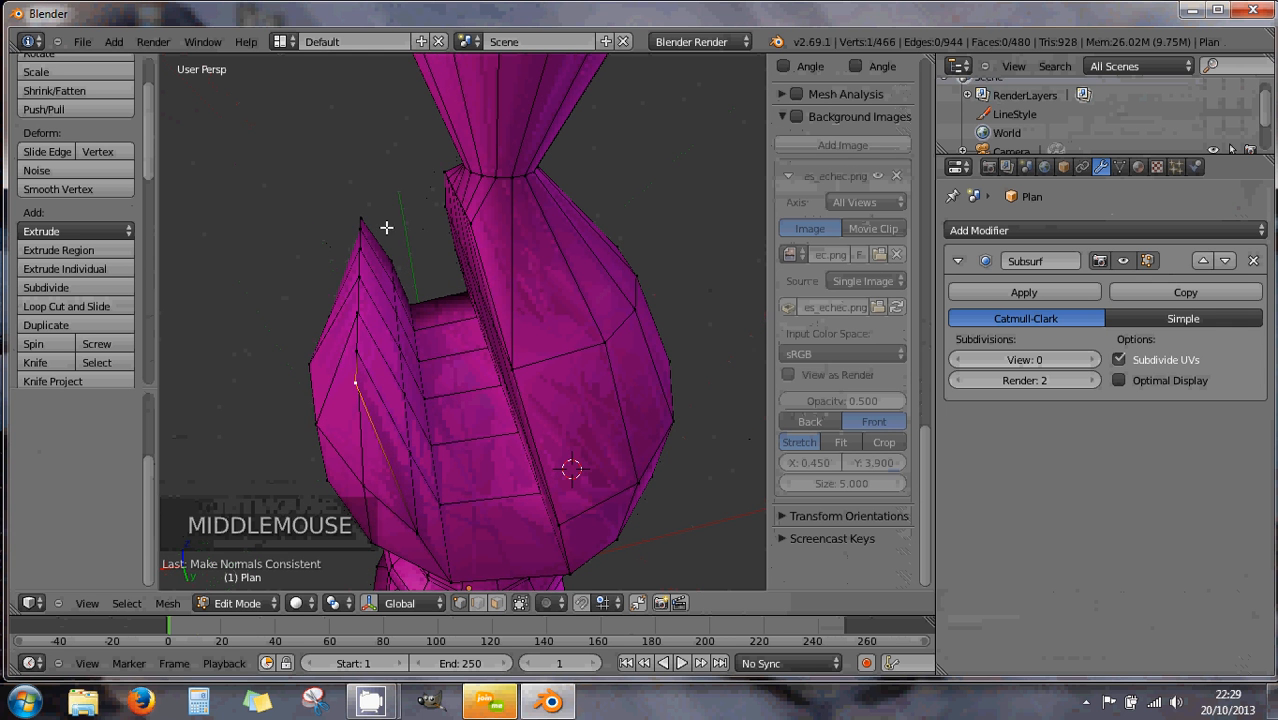
pyautogui.keyDown('shift'); pyautogui.rightClick(360, 211); pyautogui.keyUp('shift')
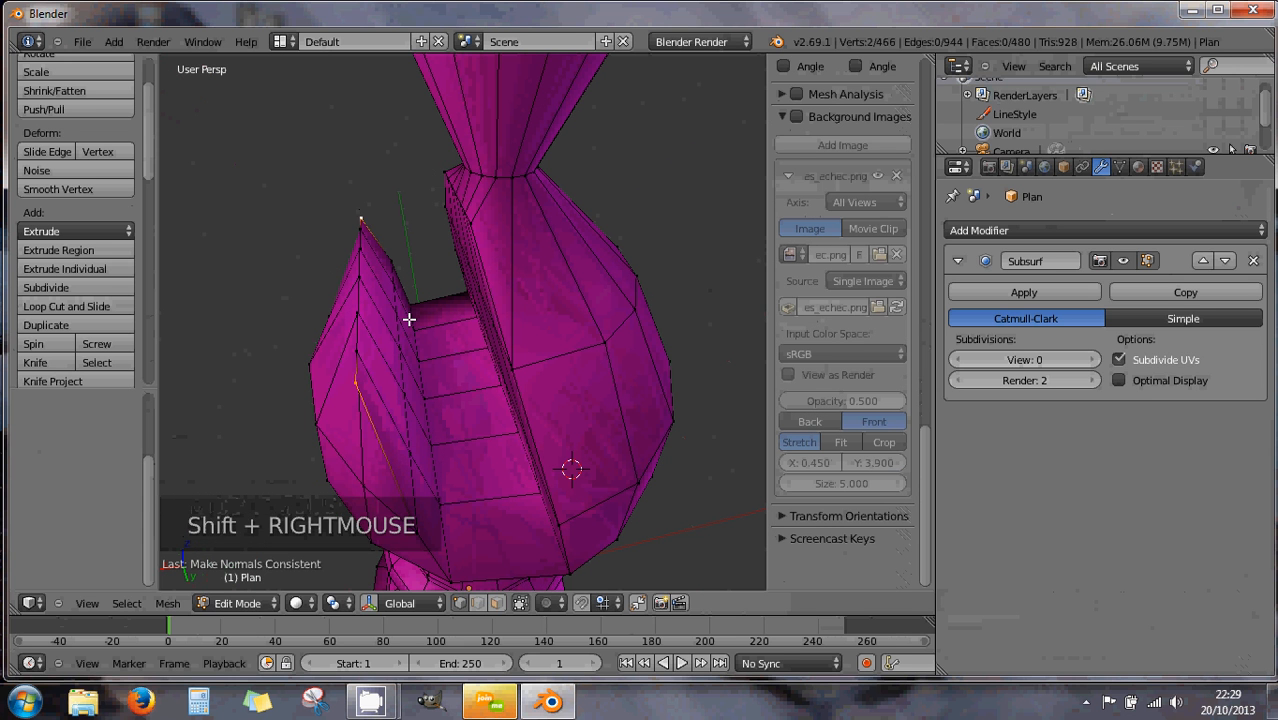
pyautogui.press('g')
pyautogui.press('x')
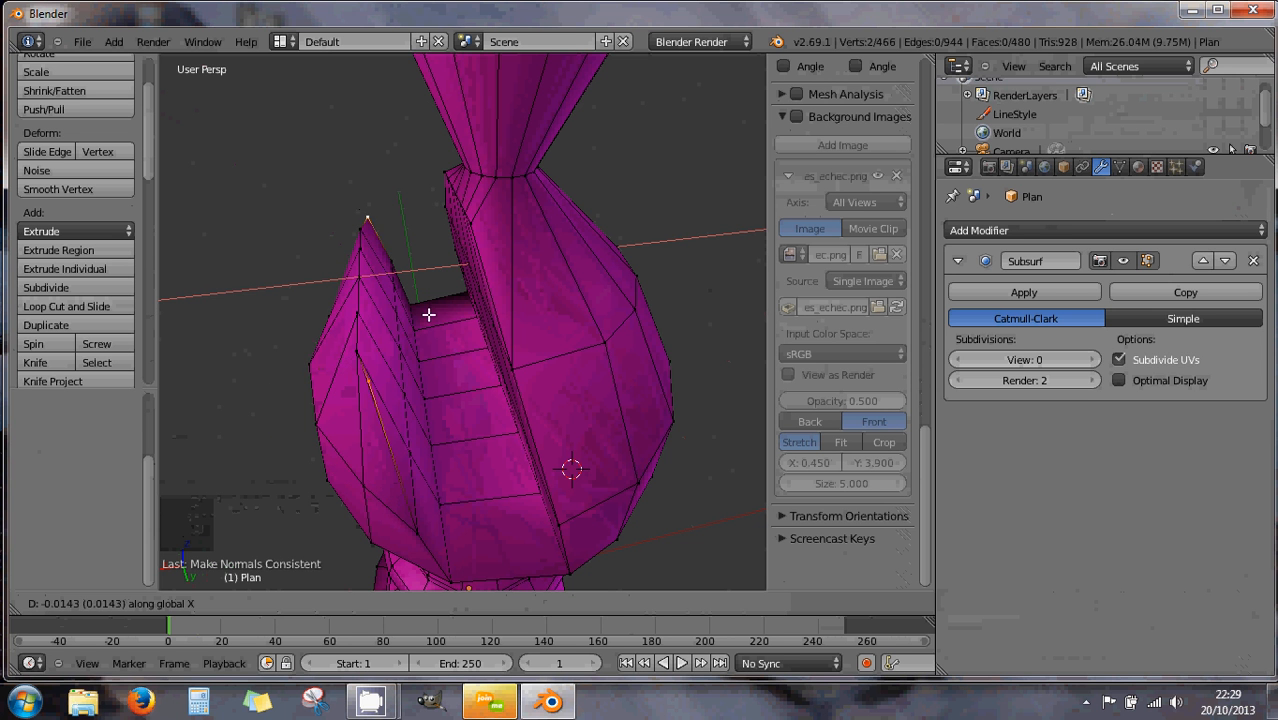
pyautogui.click(476, 314)
pyautogui.moveTo(476, 314); pyautogui.dragTo(513, 286, button='middle')
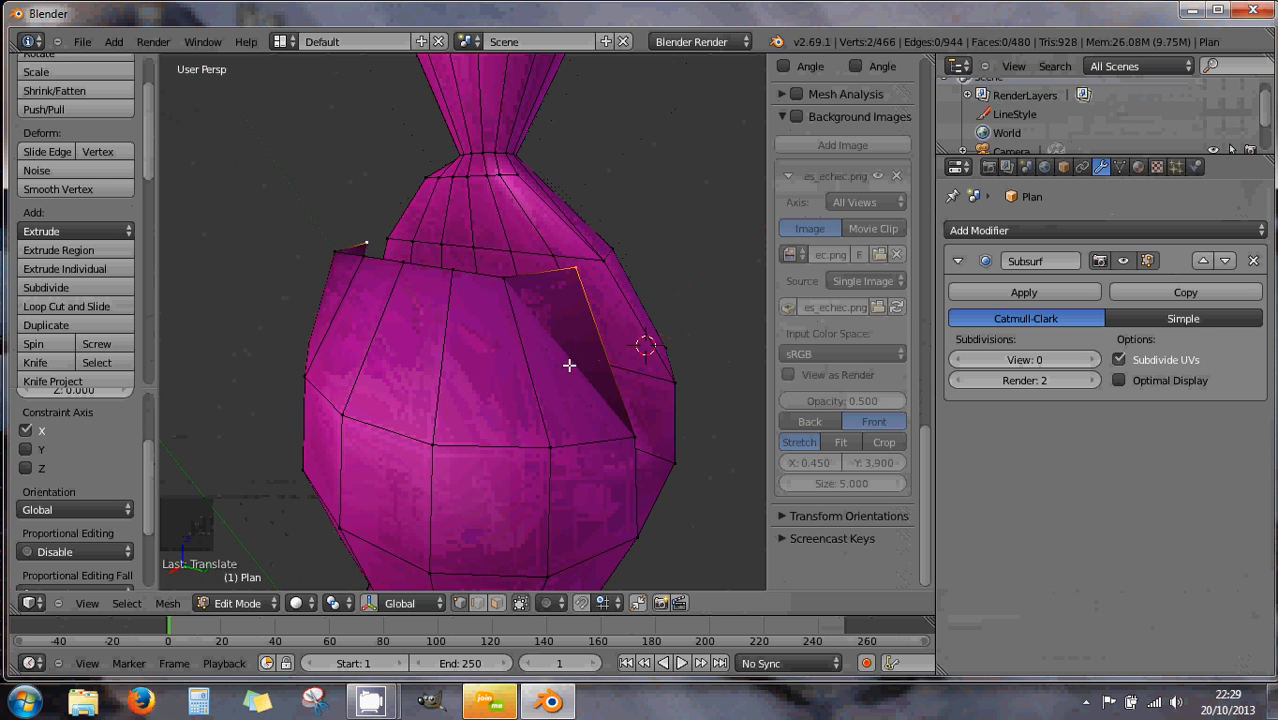
# Switch to face selection and examine the faces around the notch and the back of the bishop's head
pyautogui.click(497, 603)
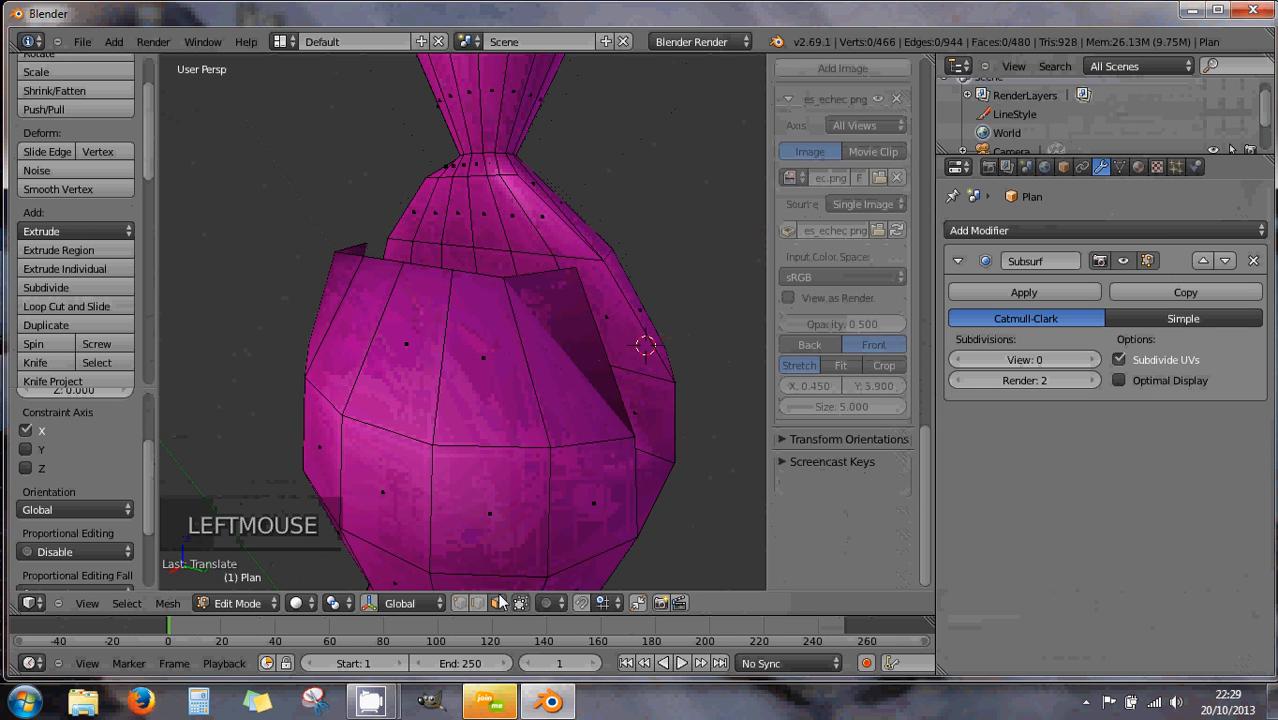
pyautogui.moveTo(542, 472); pyautogui.dragTo(551, 416, button='middle')
pyautogui.rightClick(545, 419)
pyautogui.moveTo(455, 421); pyautogui.dragTo(442, 379, button='middle')
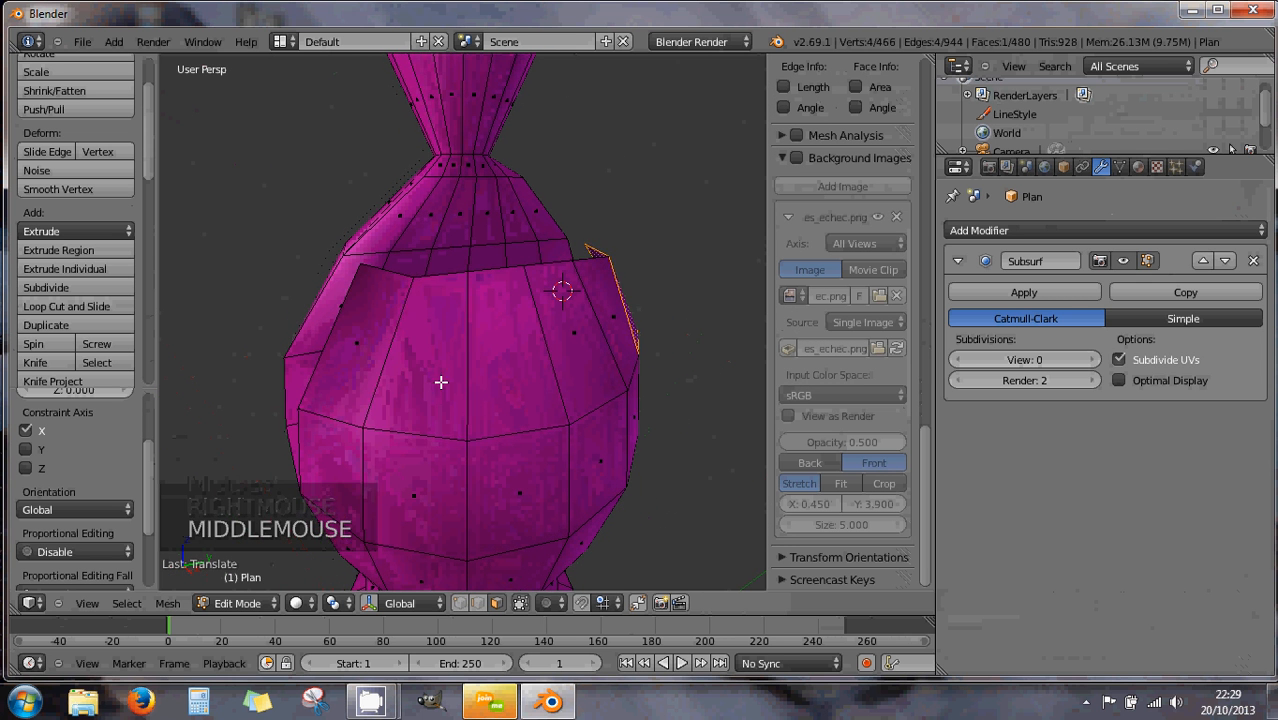
pyautogui.rightClick(422, 377)
pyautogui.rightClick(511, 400)
pyautogui.moveTo(549, 405); pyautogui.dragTo(548, 374, button='middle')
pyautogui.rightClick(396, 358)
pyautogui.rightClick(491, 417)
pyautogui.moveTo(491, 417); pyautogui.dragTo(528, 361, button='middle')
pyautogui.rightClick(570, 462)
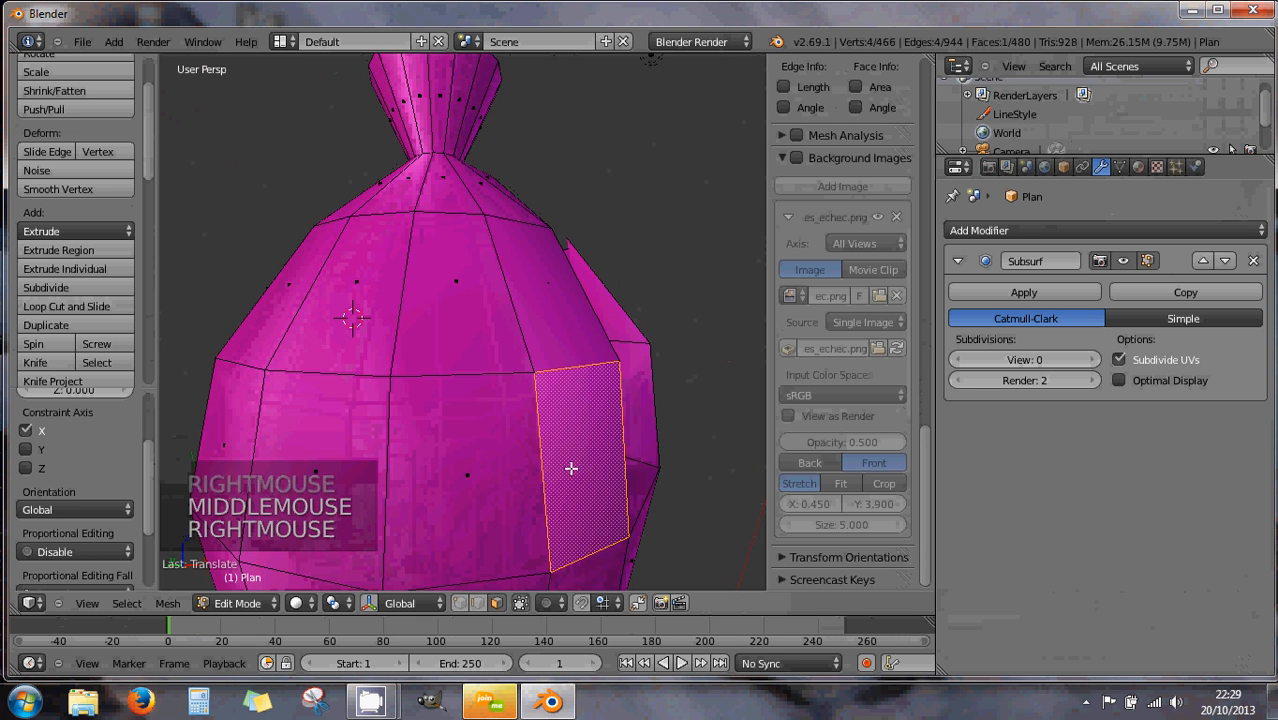
pyautogui.moveTo(570, 462); pyautogui.dragTo(465, 438, button='middle')
pyautogui.scroll(-3, 528, 448)
pyautogui.scroll(-2, 465, 438)
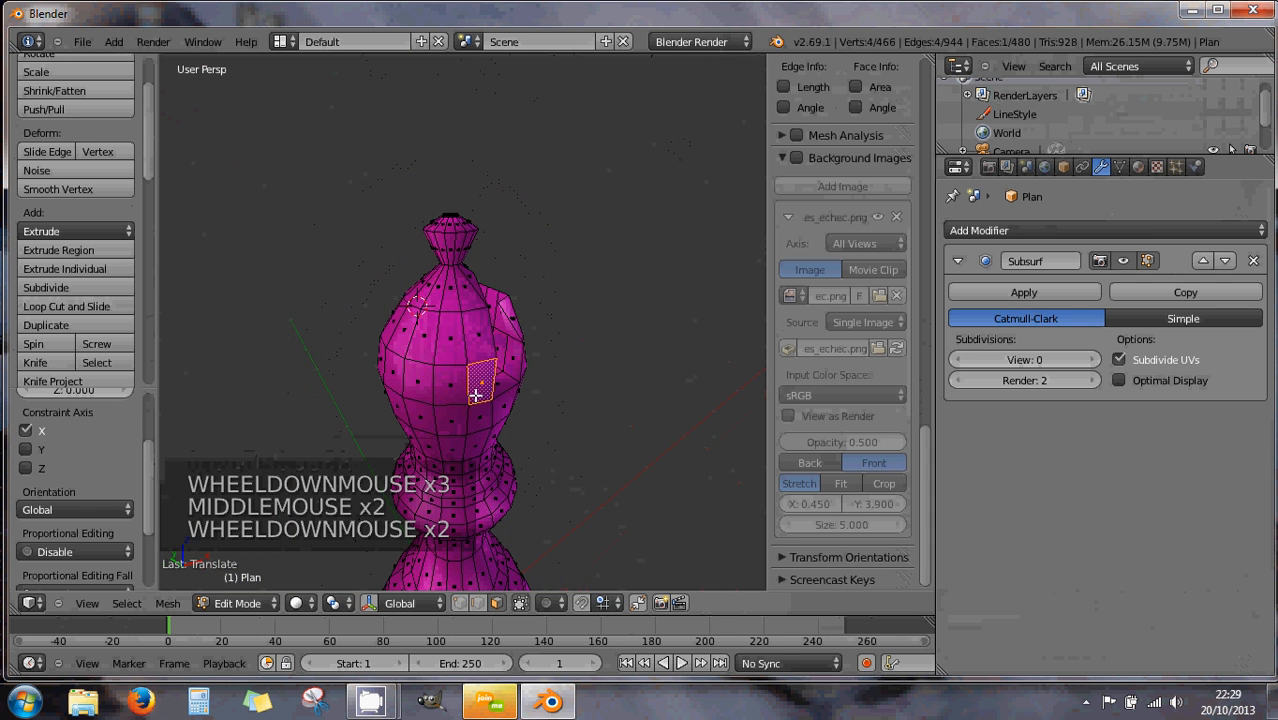
# Select the dark triangular-looking face at the shifted corner of the notch's lower rim
pyautogui.rightClick(477, 352)
pyautogui.moveTo(534, 382); pyautogui.dragTo(411, 342, button='middle')
pyautogui.moveTo(502, 339); pyautogui.dragTo(485, 342, button='middle')
pyautogui.rightClick(485, 343)
pyautogui.scroll(5, 505, 366)
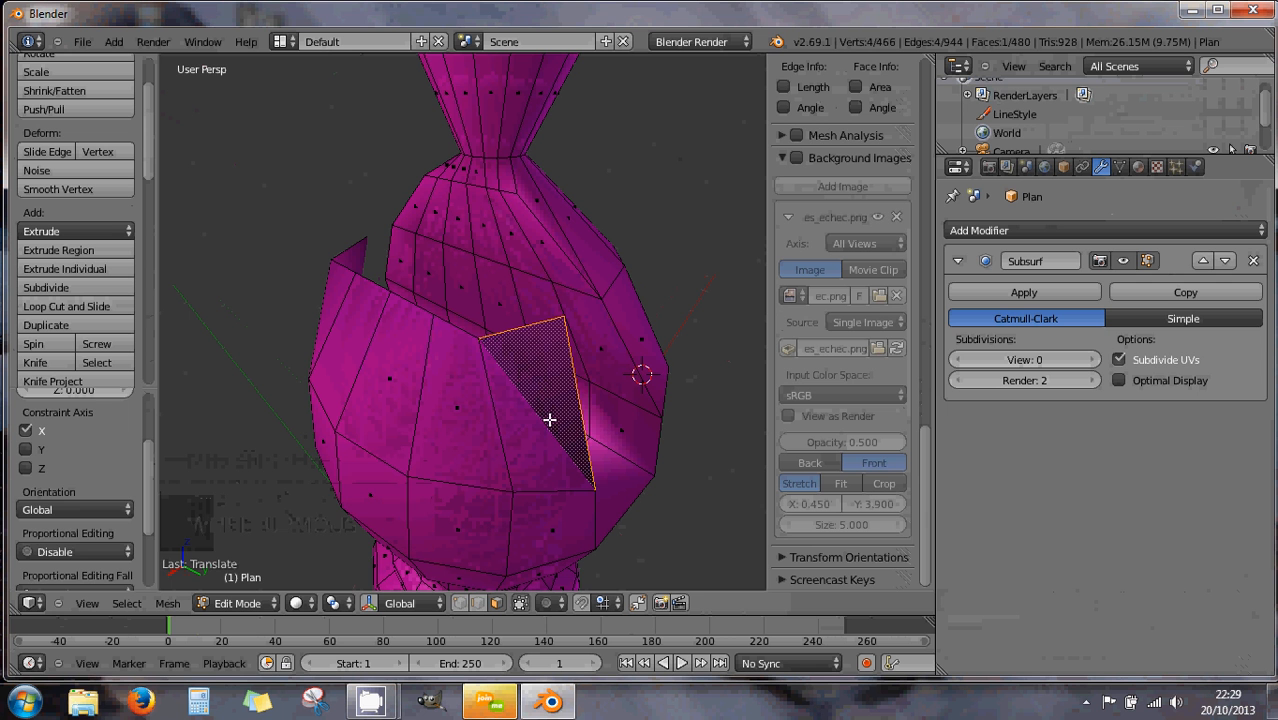
# Undo the recent edits back to before the two corner vertices of the notch's lower rim were moved along X
pyautogui.hotkey('ctrl', 'z')
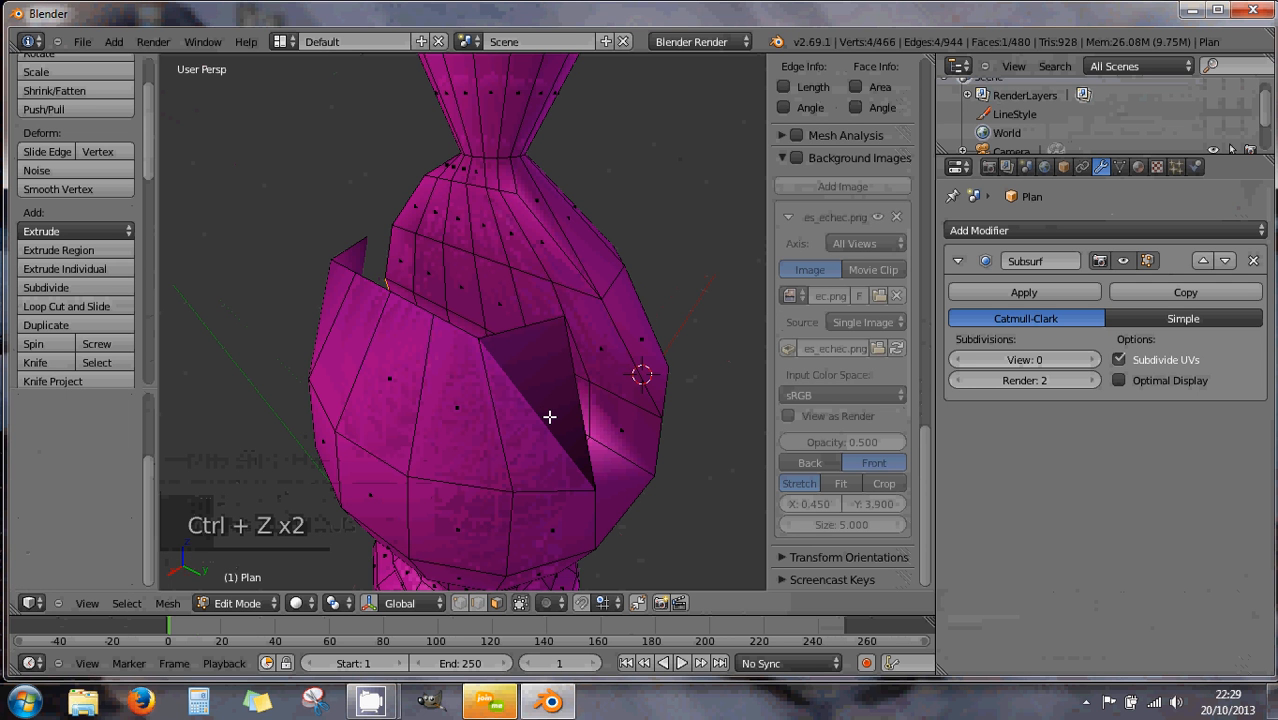
pyautogui.moveTo(498, 395); pyautogui.dragTo(472, 392, button='middle')
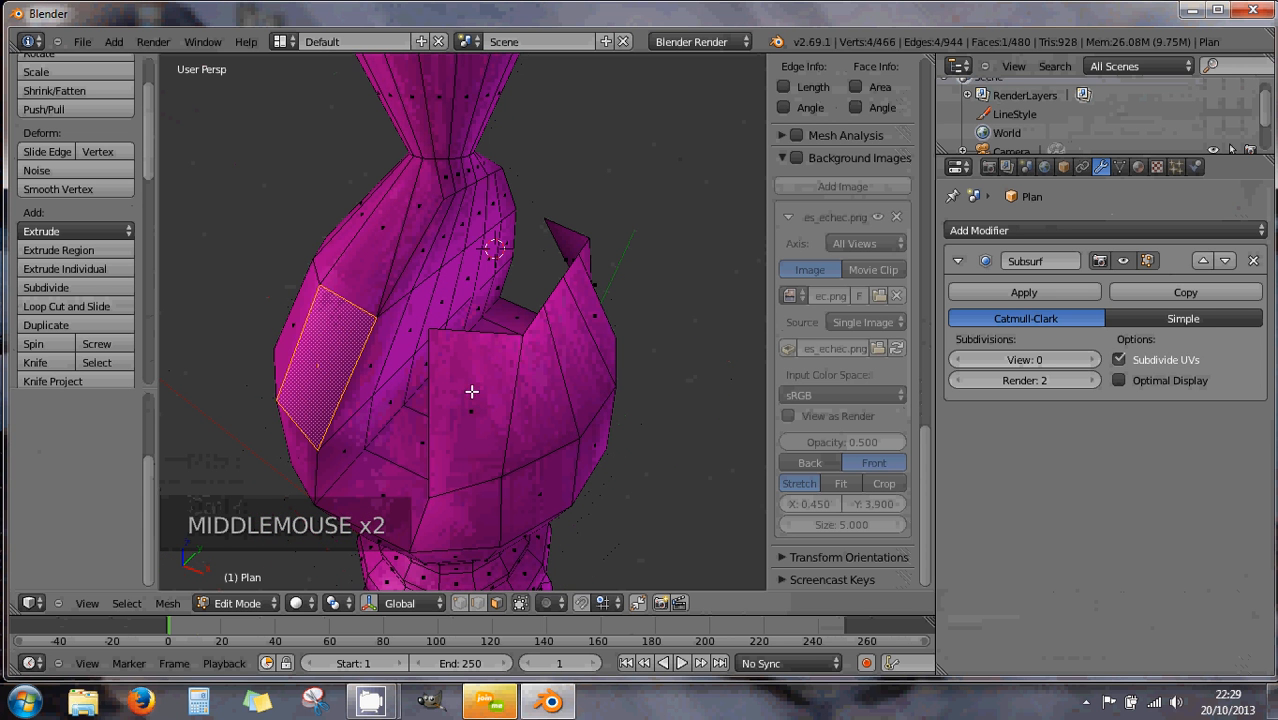
pyautogui.click(461, 604)
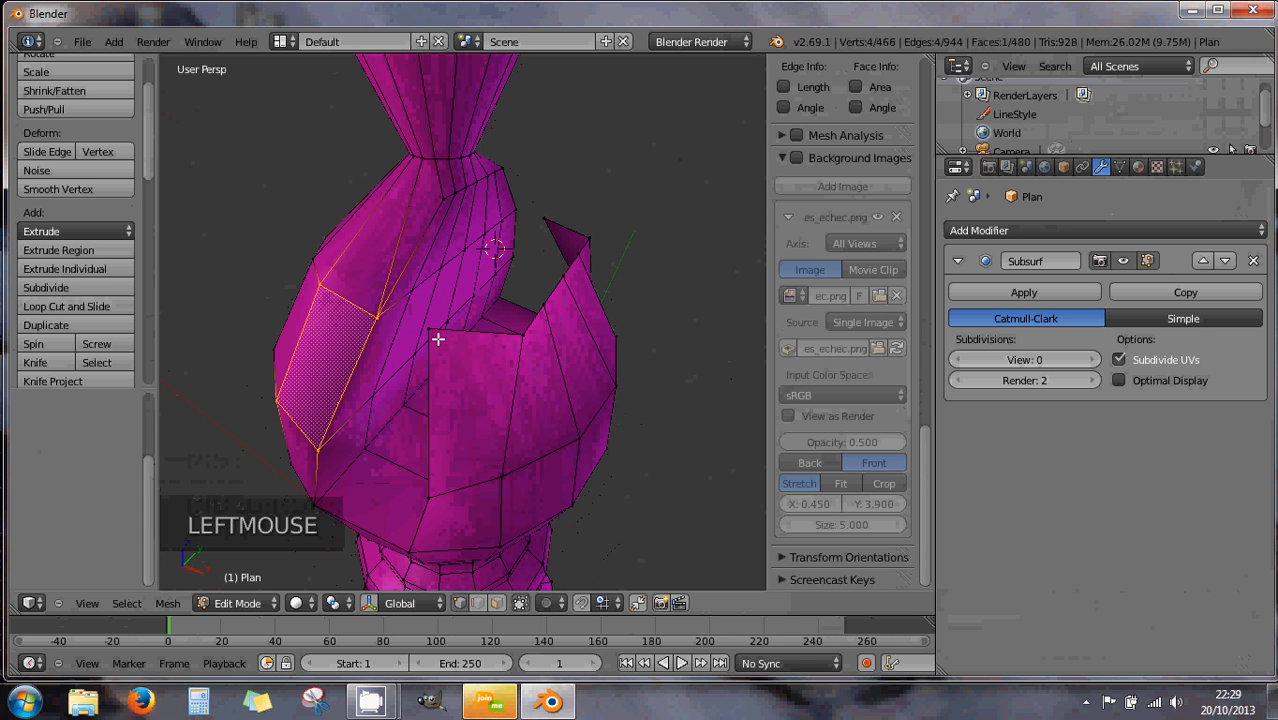
pyautogui.hotkey('ctrl', 'z')
pyautogui.hotkey('ctrl', 'z')
pyautogui.hotkey('ctrl', 'z')
pyautogui.hotkey('ctrl', 'z')
pyautogui.hotkey('ctrl', 'z')
pyautogui.hotkey('ctrl', 'z')
pyautogui.hotkey('ctrl', 'z')
pyautogui.hotkey('ctrl', 'z')
pyautogui.hotkey('ctrl', 'z')
pyautogui.hotkey('ctrl', 'z')
pyautogui.hotkey('ctrl', 'z')
pyautogui.hotkey('ctrl', 'z')
pyautogui.hotkey('ctrl', 'z')
pyautogui.hotkey('ctrl', 'z')
pyautogui.hotkey('ctrl', 'z')
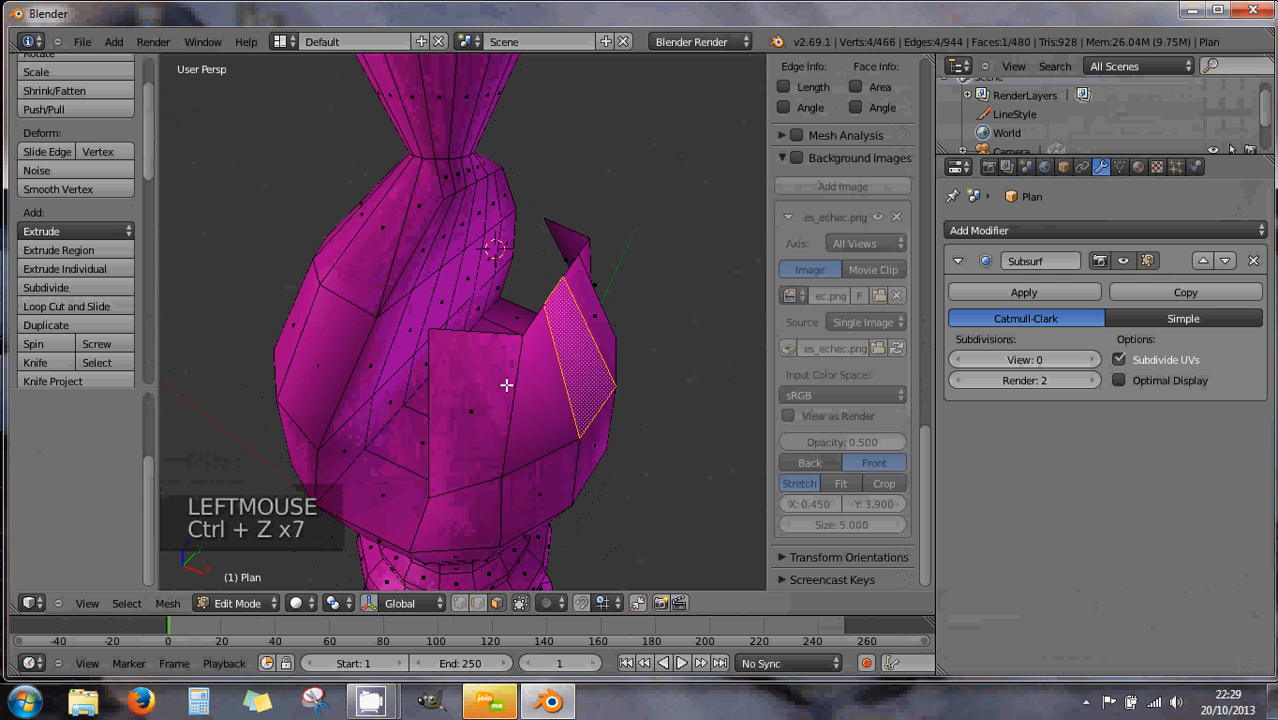
pyautogui.hotkey('ctrl', 'z')
pyautogui.hotkey('ctrl', 'z')
pyautogui.hotkey('ctrl', 'z')
pyautogui.hotkey('ctrl', 'z')
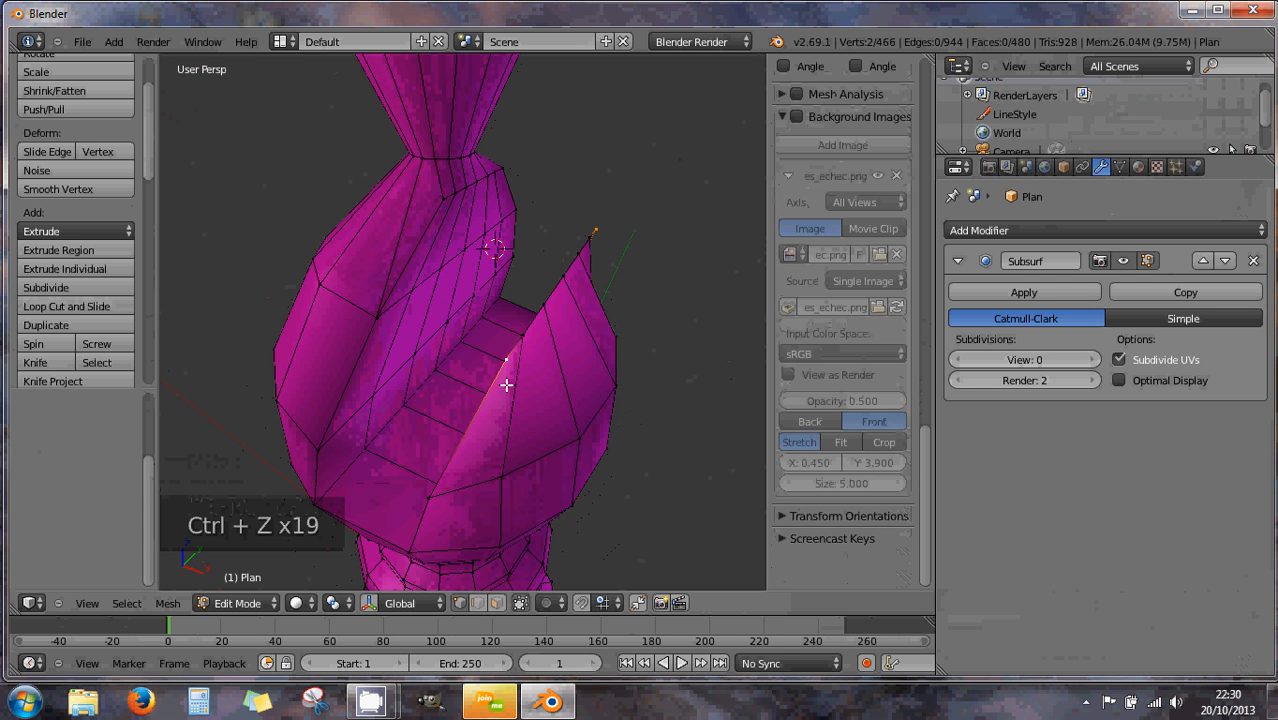
# Switch to face selection and select the narrow outer face at the notch edge on the lower half of the bishop's head
pyautogui.moveTo(590, 393); pyautogui.dragTo(541, 625, button='middle')
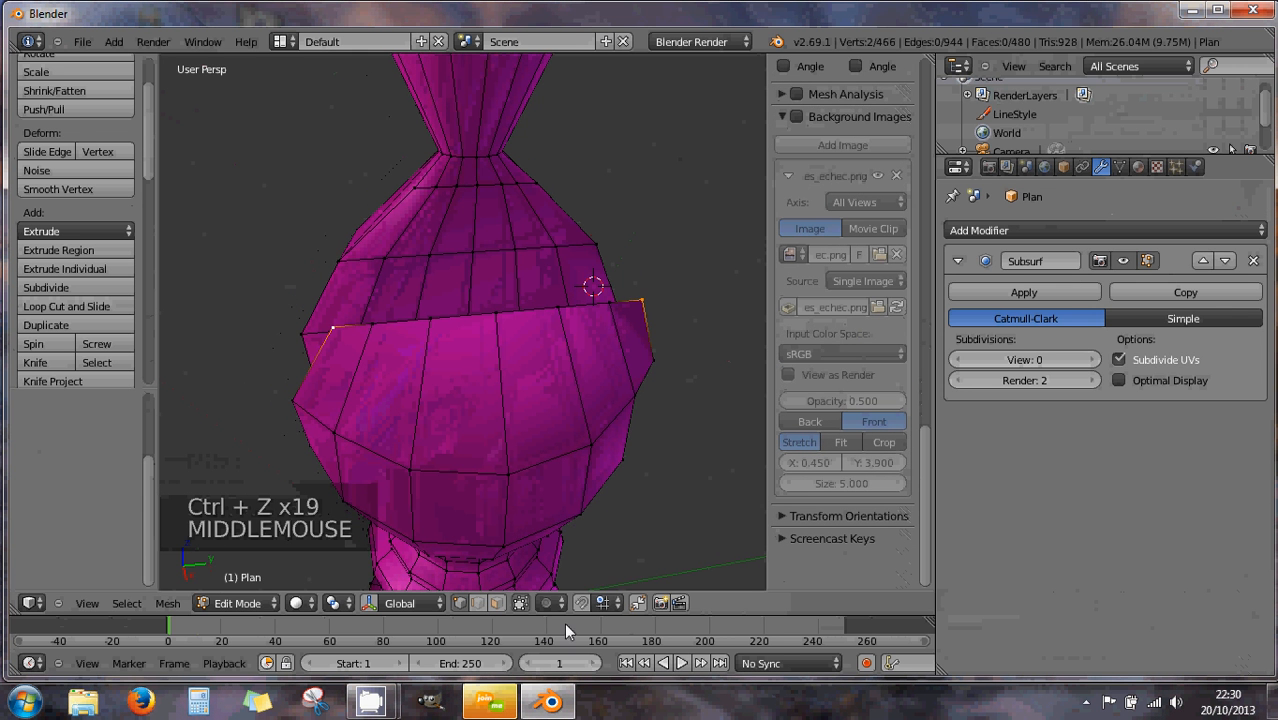
pyautogui.click(498, 603)
pyautogui.moveTo(608, 422); pyautogui.dragTo(499, 362, button='middle')
pyautogui.scroll(-5, 616, 402)
pyautogui.scroll(2, 471, 359)
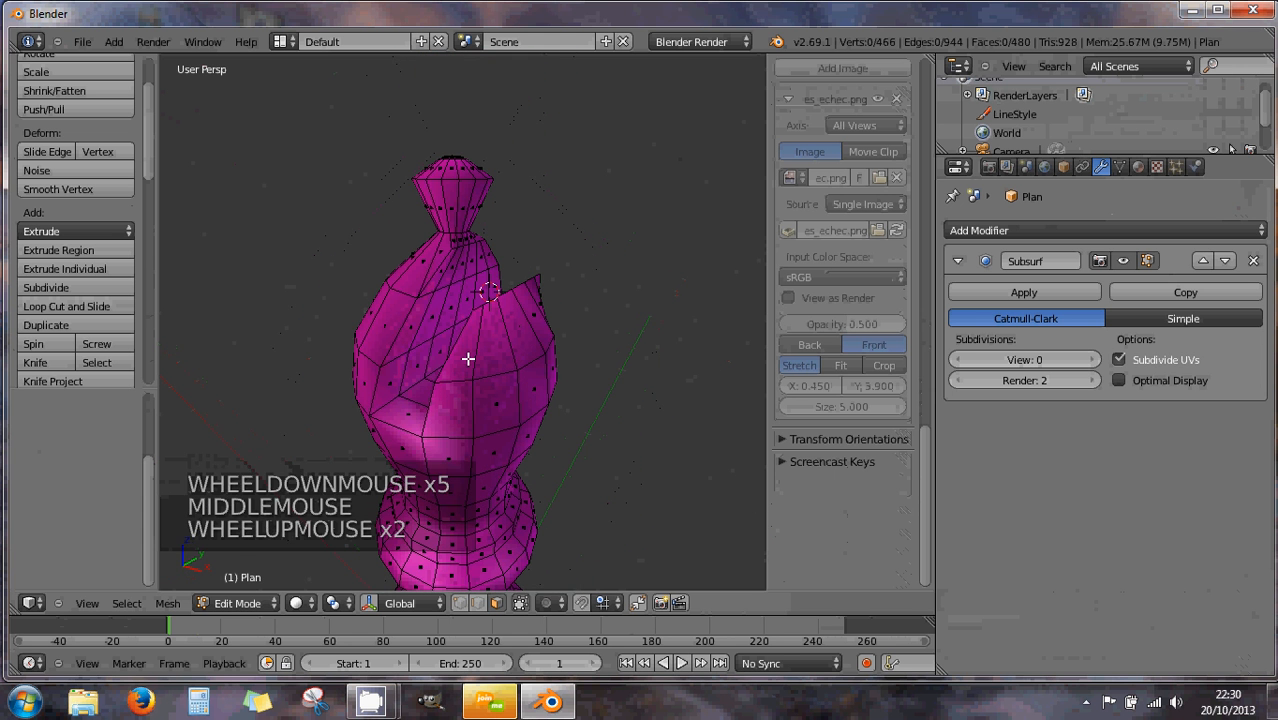
pyautogui.rightClick(466, 356)
pyautogui.scroll(2, 820, 414)
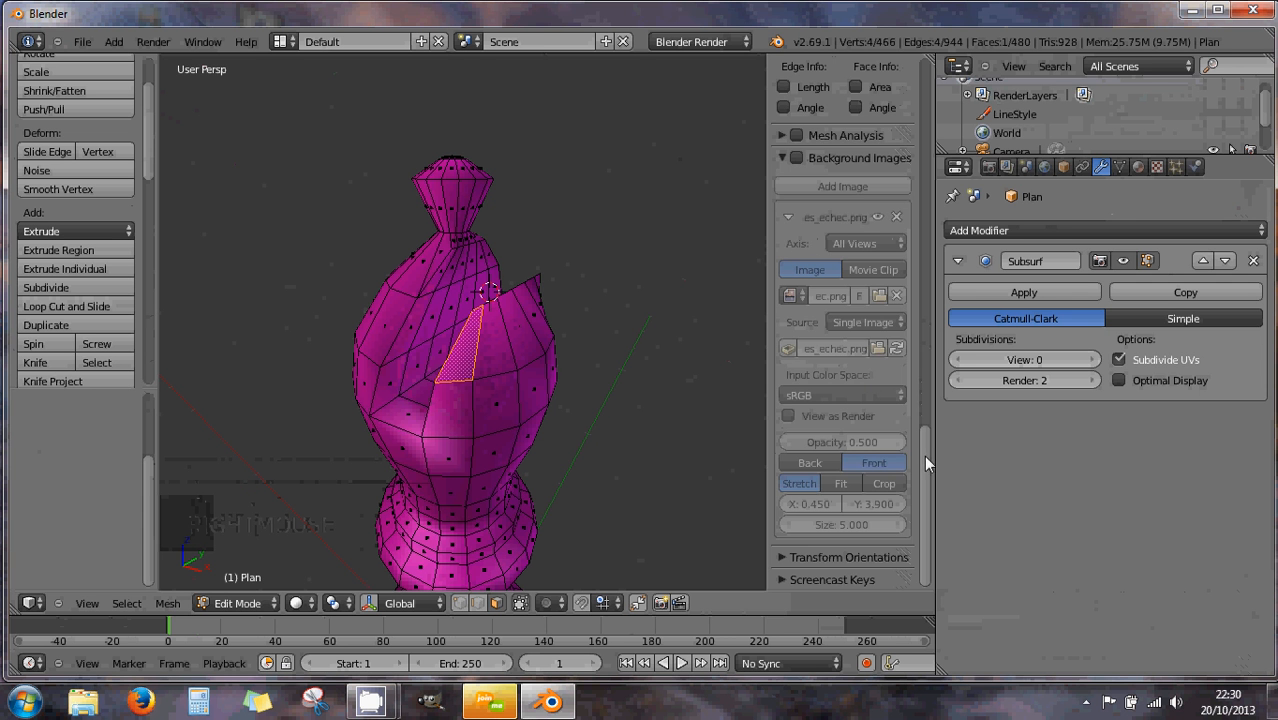
# Turn on the display of face normals and inspect their directions on the notch's inner wall
pyautogui.moveTo(925, 458); pyautogui.dragTo(805, 290)
pyautogui.click(801, 284)
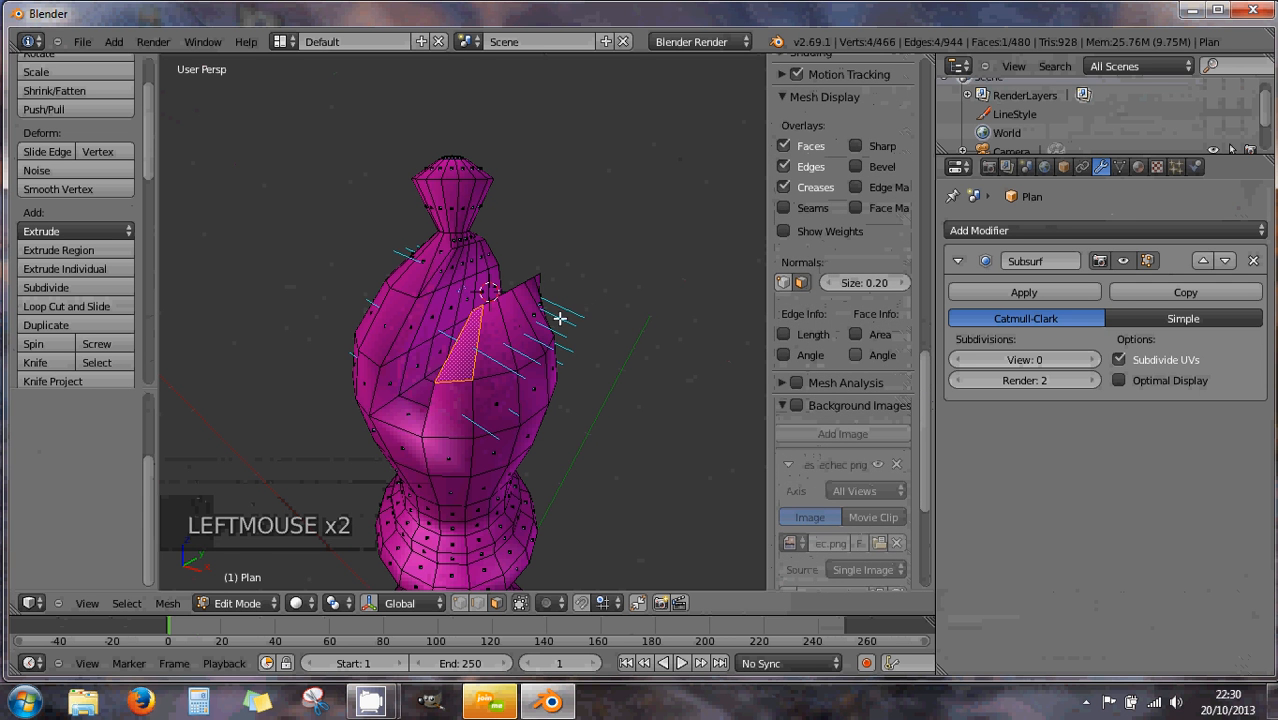
pyautogui.moveTo(560, 318); pyautogui.dragTo(613, 352, button='middle')
pyautogui.scroll(4, 590, 318)
pyautogui.scroll(1, 598, 323)
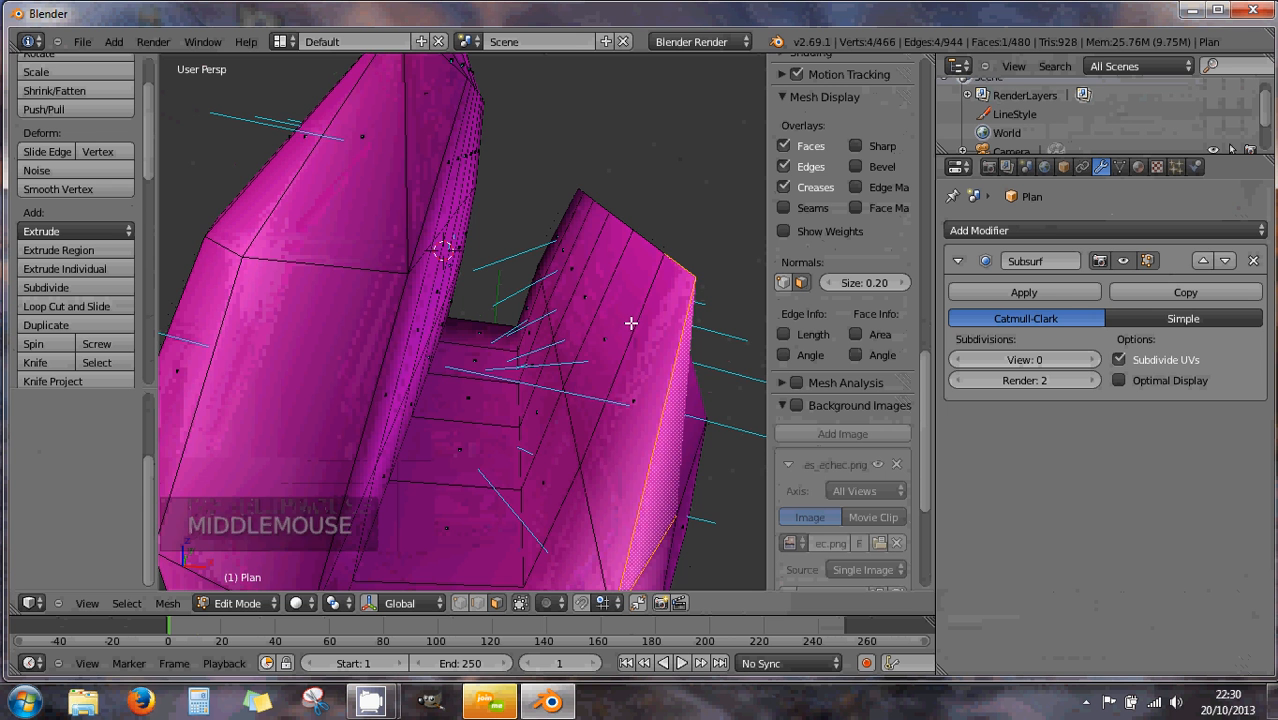
pyautogui.moveTo(631, 322); pyautogui.dragTo(579, 334, button='middle')
pyautogui.press('capslock')
pyautogui.scroll(2, 559, 336)
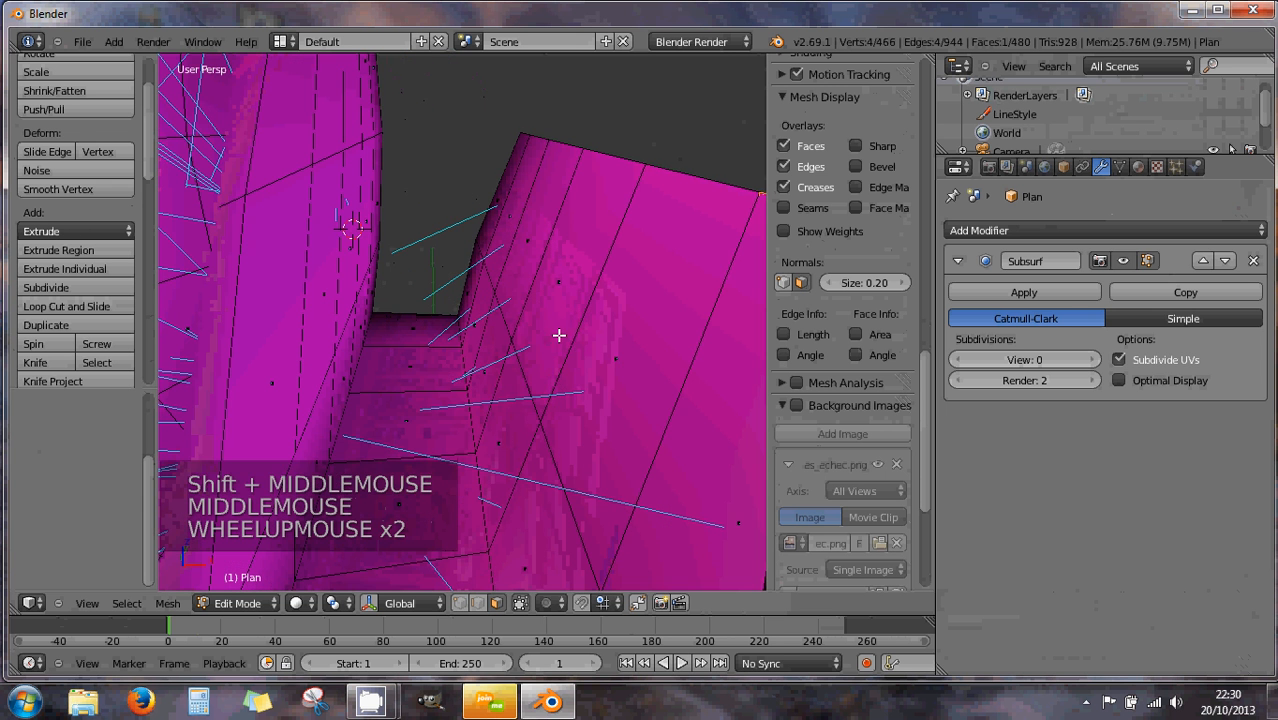
# Select an inner wall face on the notch's lower half and recalculate its normal to the outside
pyautogui.rightClick(630, 372)
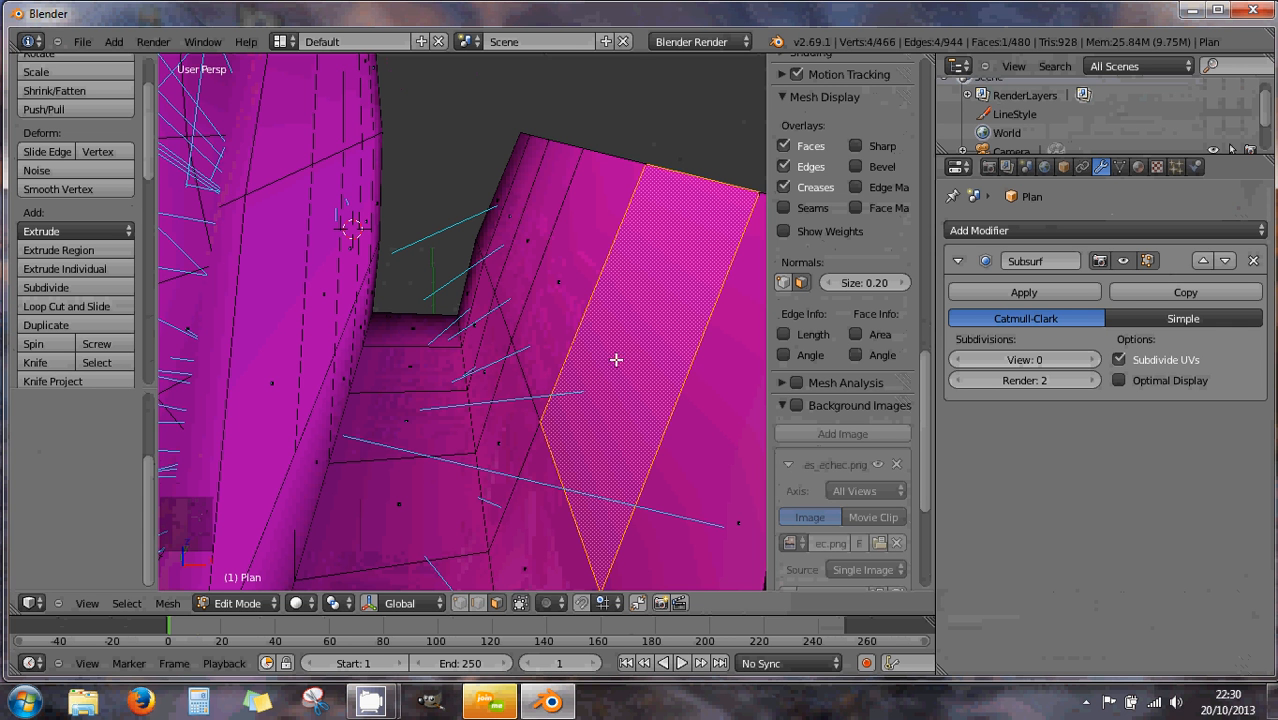
pyautogui.scroll(-3, 714, 353)
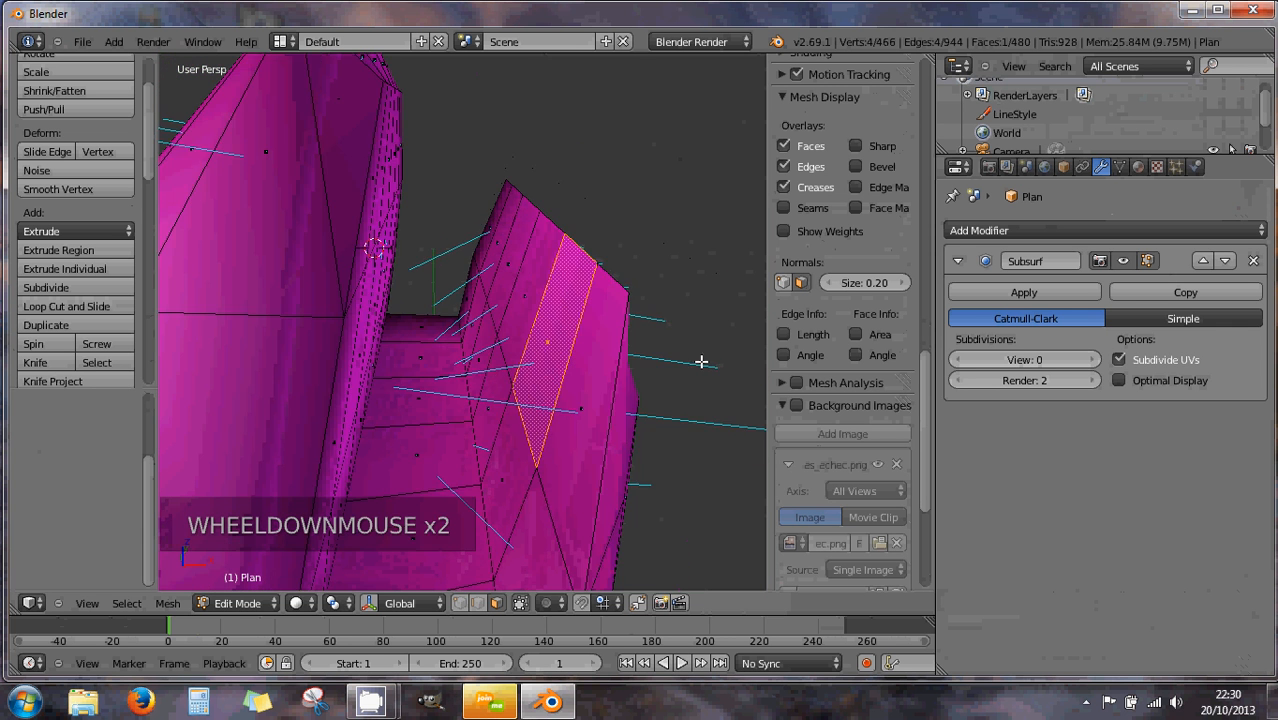
pyautogui.moveTo(699, 362); pyautogui.dragTo(540, 348, button='middle')
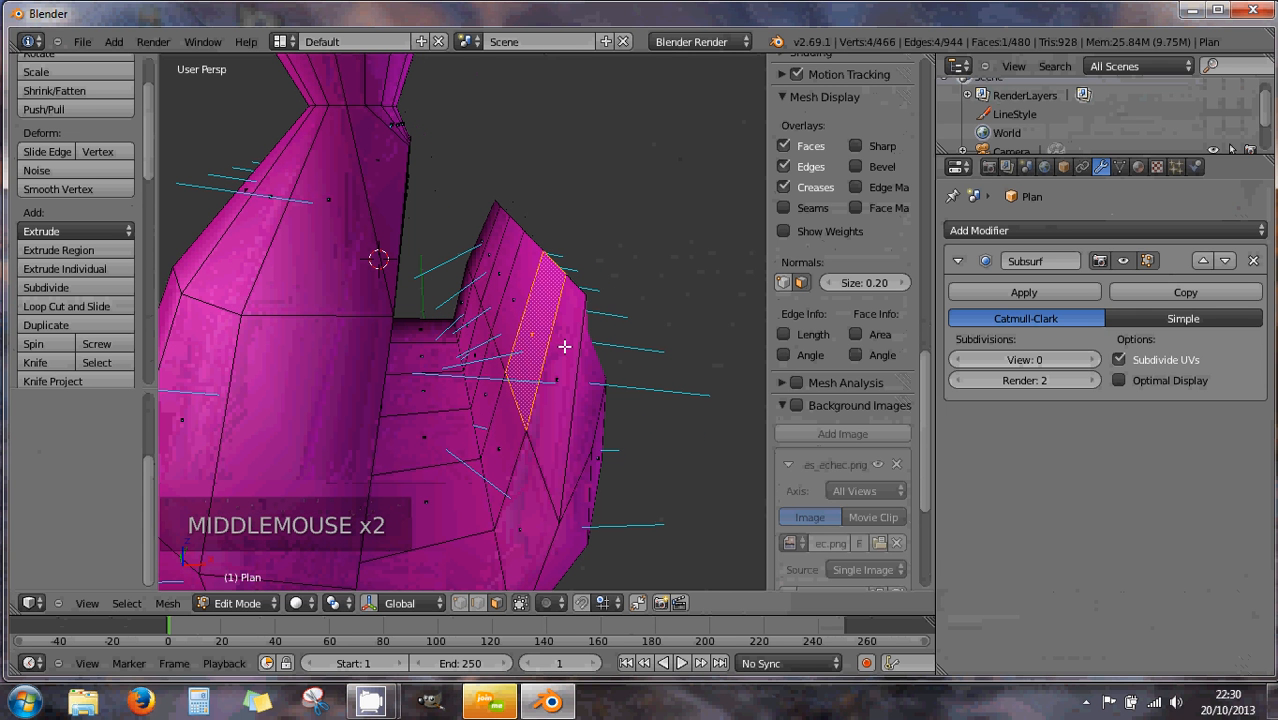
pyautogui.hotkey('ctrl', 'n')
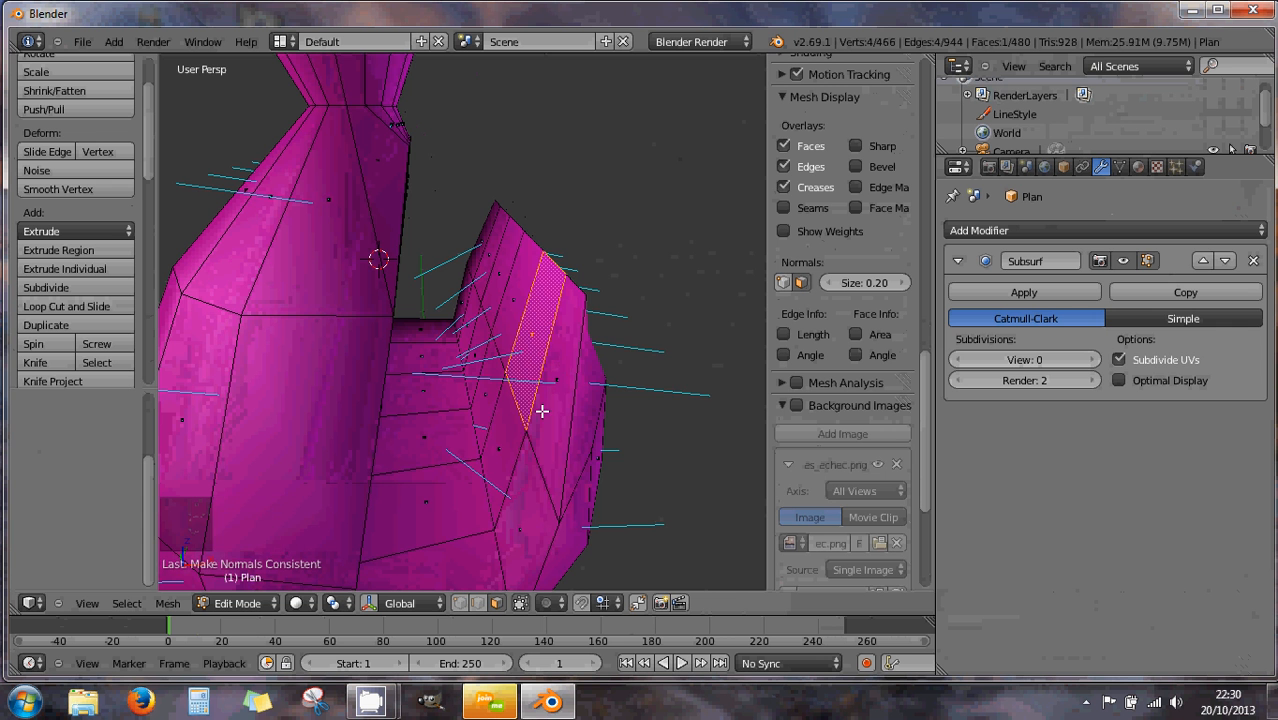
# Select all the faces of the inner wall on the notch's lower half
pyautogui.moveTo(531, 408); pyautogui.dragTo(540, 387, button='middle')
pyautogui.moveTo(548, 462); pyautogui.dragTo(544, 504, button='middle')
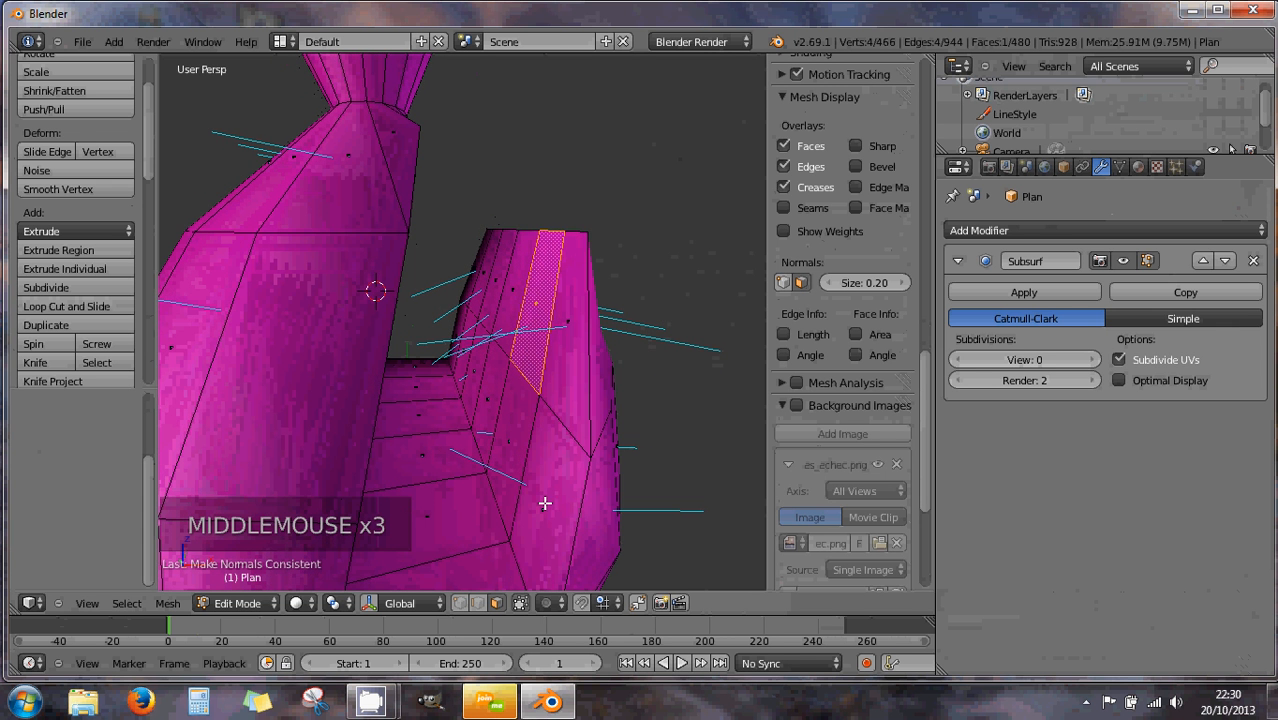
pyautogui.rightClick(545, 504)
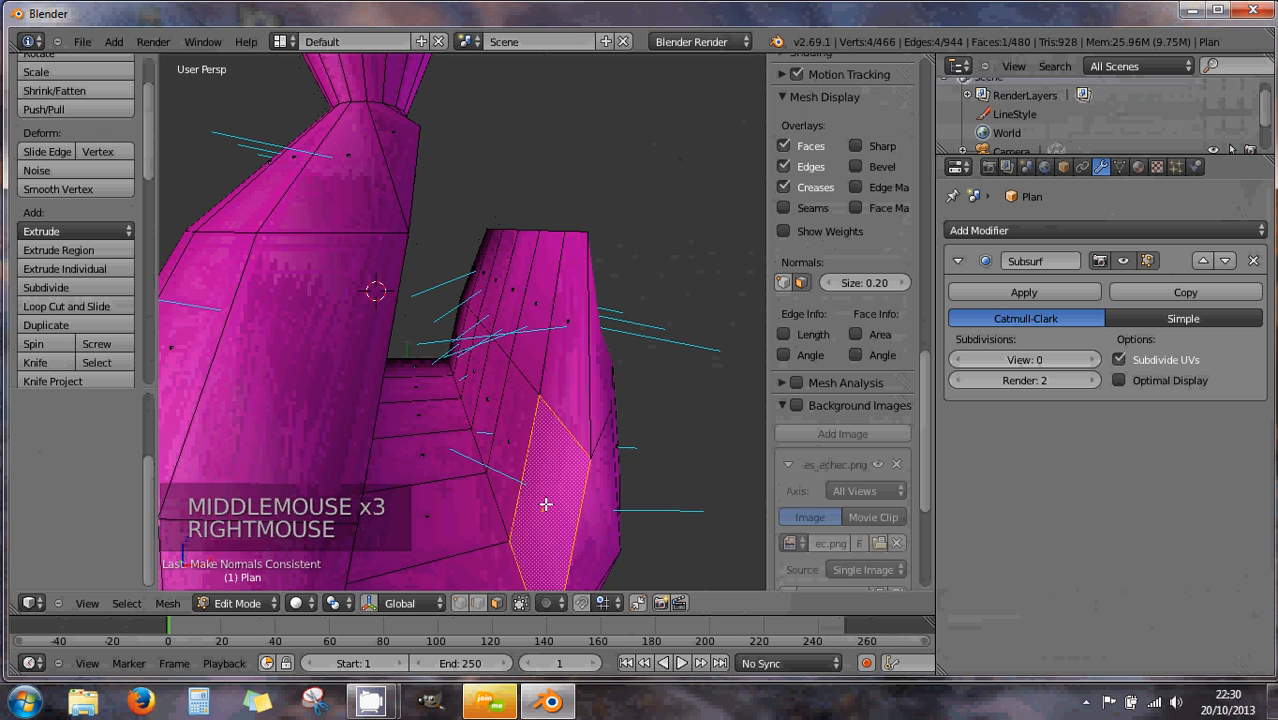
pyautogui.keyDown('shift'); pyautogui.rightClick(494, 422); pyautogui.keyUp('shift')
pyautogui.keyDown('shift'); pyautogui.rightClick(479, 380); pyautogui.keyUp('shift')
pyautogui.keyDown('shift'); pyautogui.rightClick(470, 371); pyautogui.keyUp('shift')
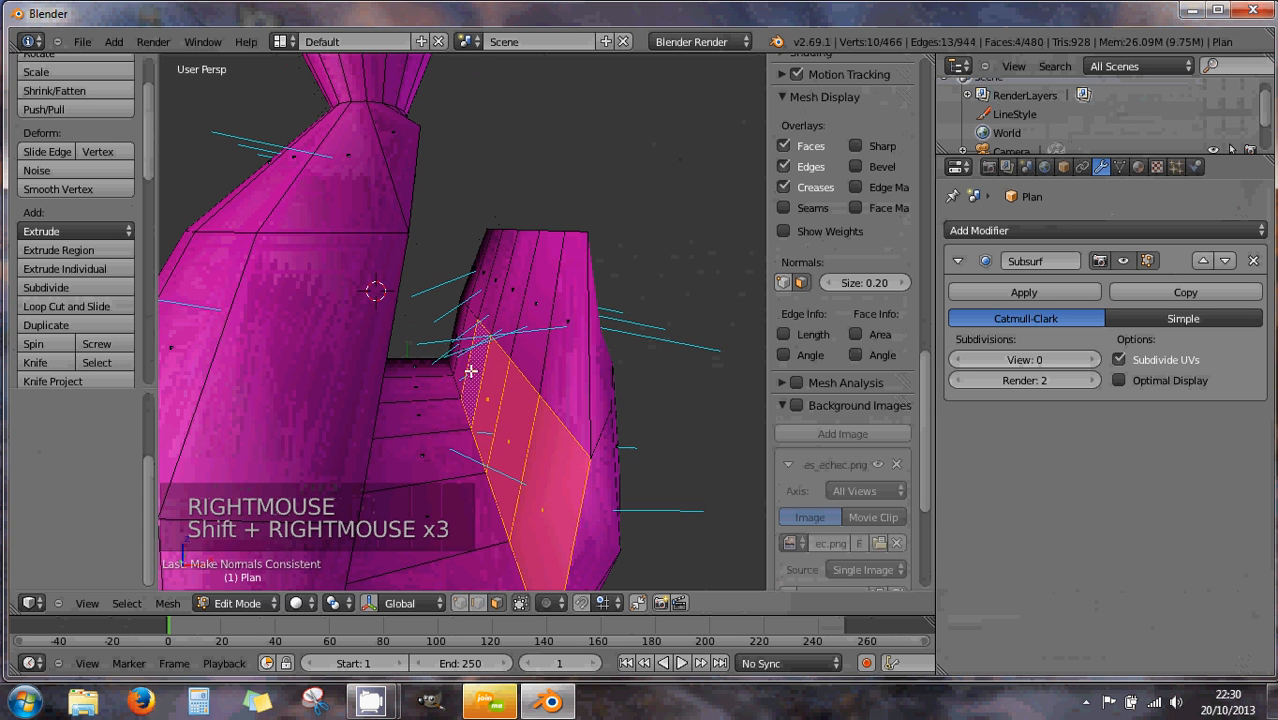
pyautogui.keyDown('shift'); pyautogui.rightClick(477, 320); pyautogui.keyUp('shift')
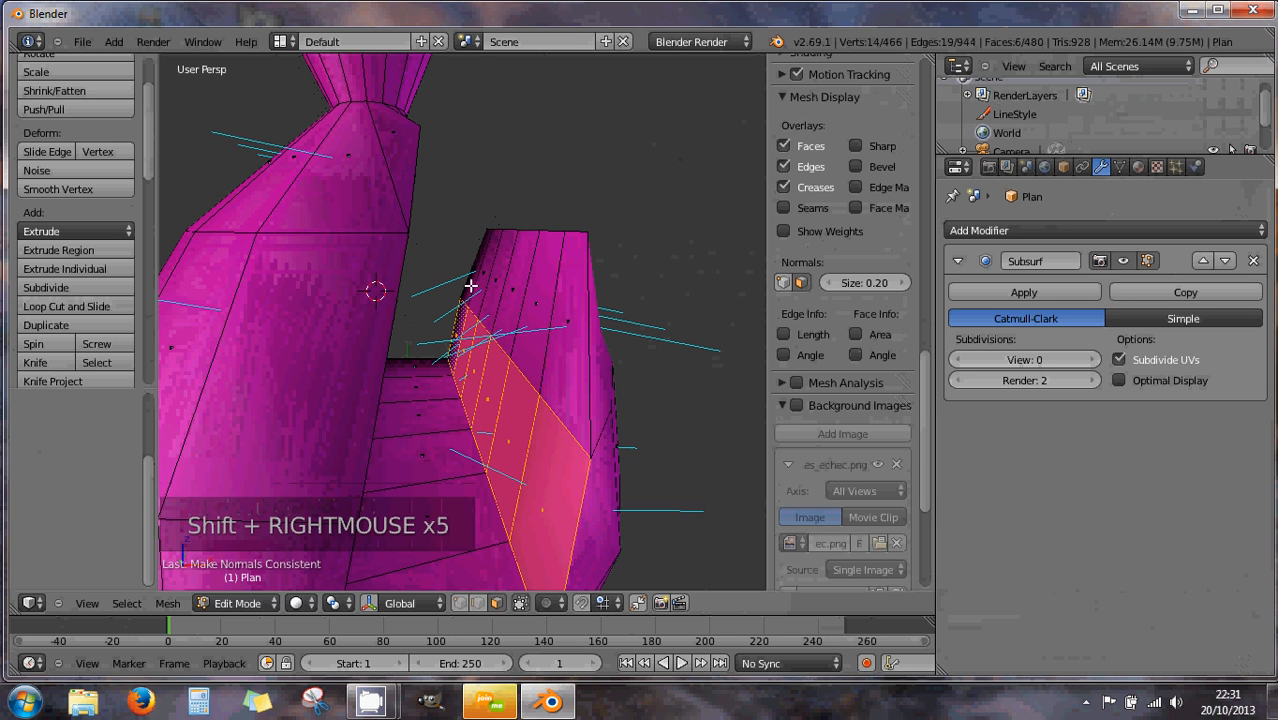
pyautogui.keyDown('shift'); pyautogui.rightClick(486, 284); pyautogui.keyUp('shift')
pyautogui.keyDown('shift'); pyautogui.rightClick(506, 295); pyautogui.keyUp('shift')
pyautogui.keyDown('shift'); pyautogui.rightClick(526, 304); pyautogui.keyUp('shift')
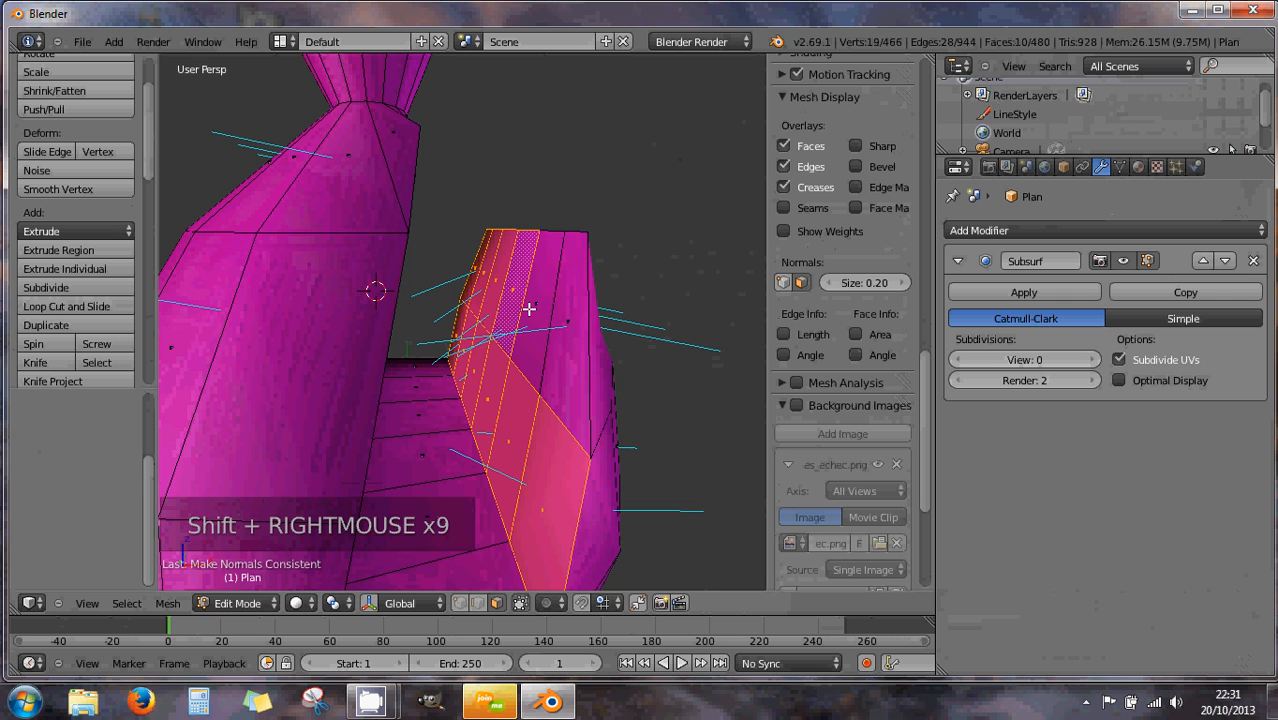
pyautogui.keyDown('shift'); pyautogui.rightClick(556, 334); pyautogui.keyUp('shift')
pyautogui.keyDown('shift'); pyautogui.rightClick(567, 338); pyautogui.keyUp('shift')
# Add the notch's floor faces and two outer faces on the upper half of the head to the selection
pyautogui.keyDown('shift'); pyautogui.rightClick(417, 368); pyautogui.keyUp('shift')
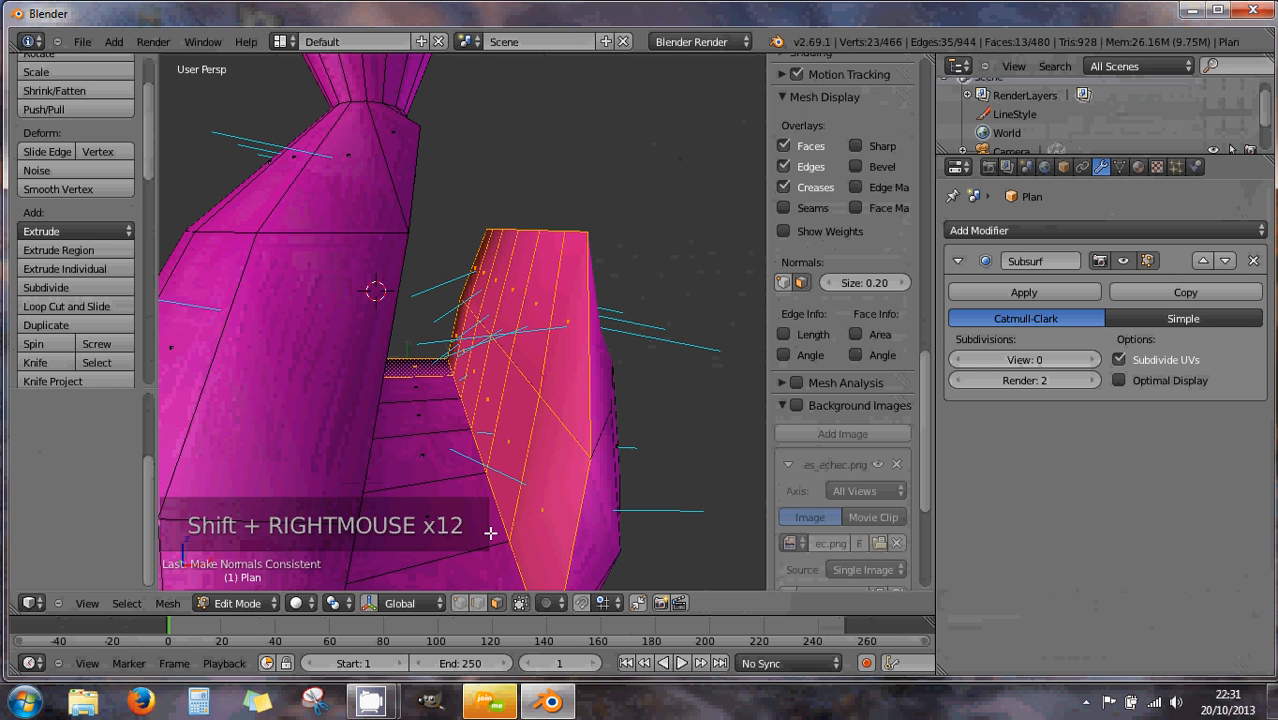
pyautogui.keyDown('ctrl'); pyautogui.keyDown('shift'); pyautogui.rightClick(501, 562); pyautogui.keyUp('shift'); pyautogui.keyUp('ctrl')
pyautogui.keyDown('shift'); pyautogui.rightClick(462, 530); pyautogui.keyUp('shift')
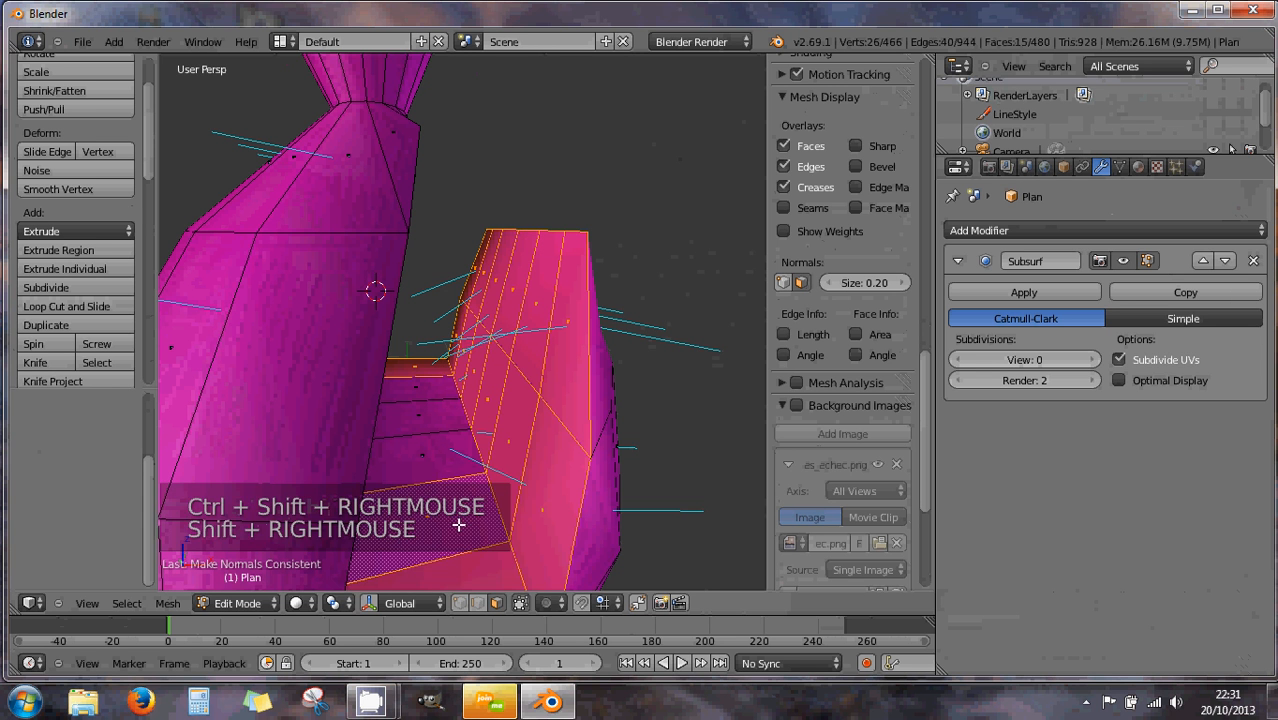
pyautogui.keyDown('shift'); pyautogui.rightClick(429, 440); pyautogui.keyUp('shift')
pyautogui.keyDown('shift'); pyautogui.rightClick(428, 419); pyautogui.keyUp('shift')
pyautogui.keyDown('shift'); pyautogui.rightClick(428, 389); pyautogui.keyUp('shift')
pyautogui.moveTo(428, 389); pyautogui.dragTo(269, 365, button='middle')
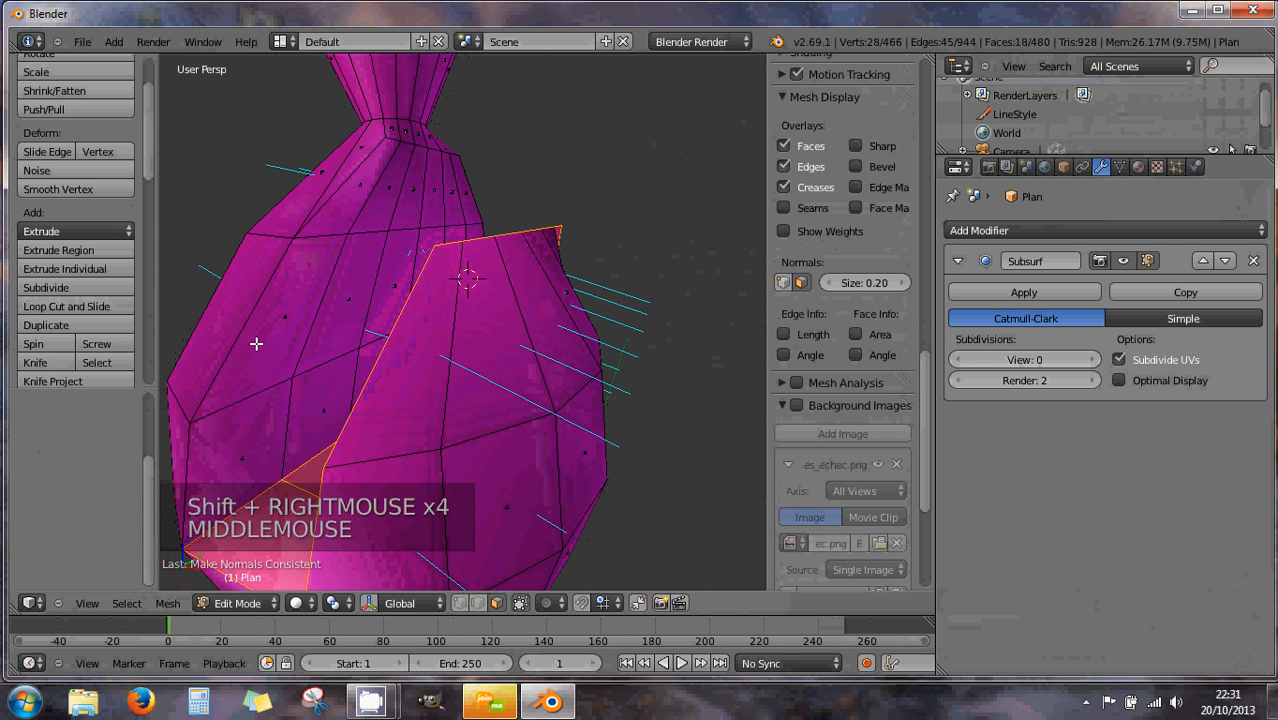
pyautogui.keyDown('shift'); pyautogui.rightClick(256, 343); pyautogui.keyUp('shift')
pyautogui.keyDown('shift'); pyautogui.rightClick(263, 282); pyautogui.keyUp('shift')
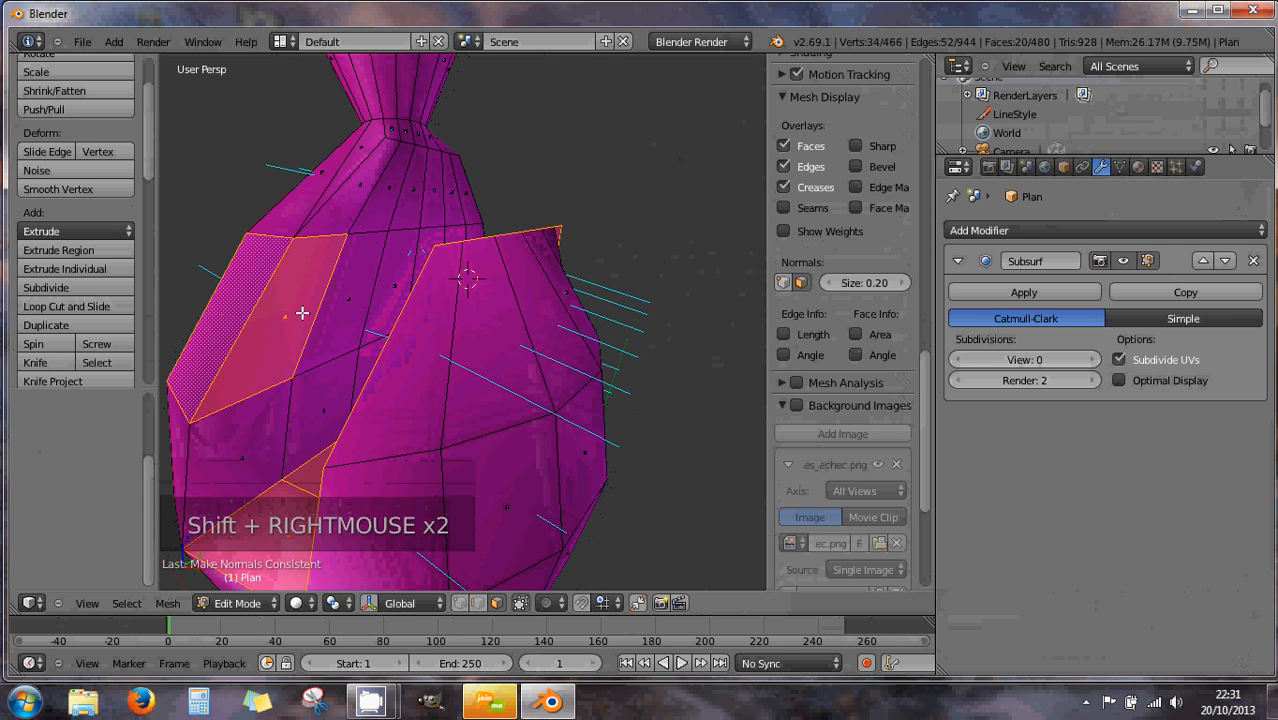
# Examine the face normals around the notch and down the rest of the bishop's body
pyautogui.moveTo(302, 313); pyautogui.dragTo(362, 308, button='middle')
pyautogui.scroll(-2, 362, 313)
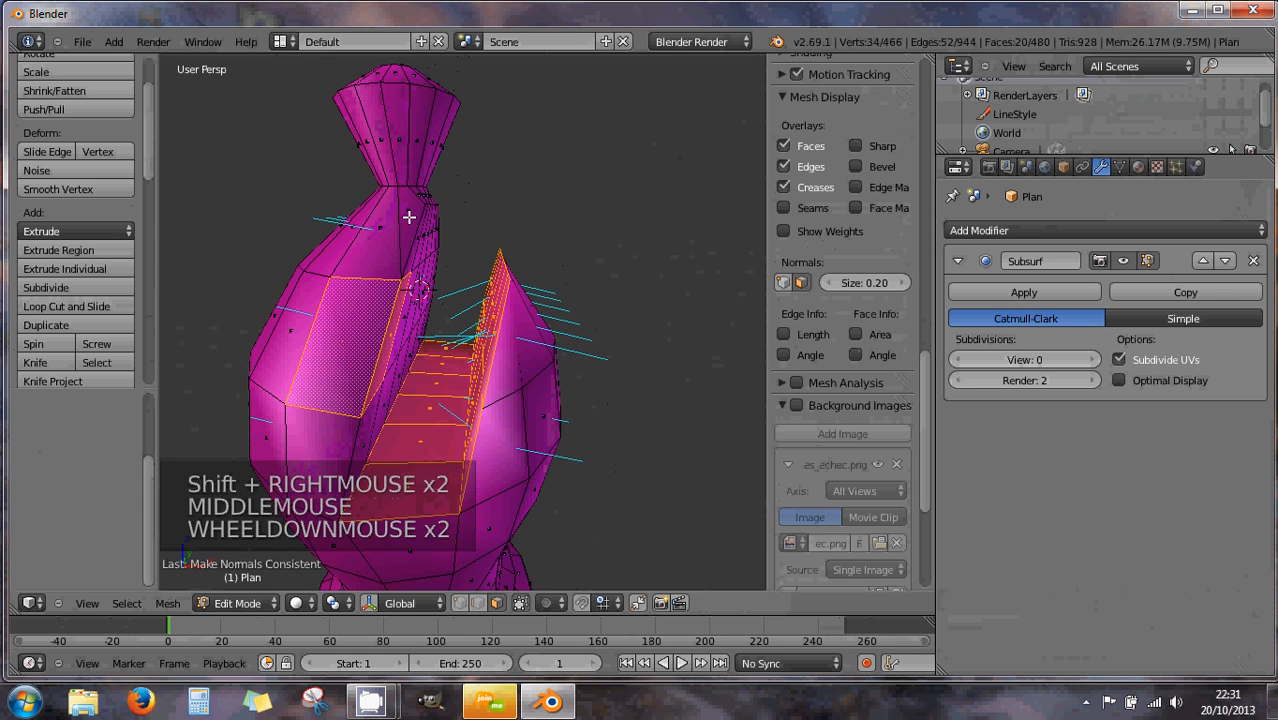
pyautogui.moveTo(409, 217); pyautogui.dragTo(428, 257, button='middle')
pyautogui.scroll(-2, 428, 257)
pyautogui.keyDown('shift'); pyautogui.moveTo(442, 414); pyautogui.dragTo(442, 194, button='middle'); pyautogui.keyUp('shift')
pyautogui.moveTo(428, 422); pyautogui.dragTo(414, 223, button='middle')
pyautogui.scroll(-3, 448, 342)
pyautogui.scroll(-1, 448, 342)
pyautogui.moveTo(448, 342)
pyautogui.mouseDown(button='middle')
pyautogui.moveTo(300, 364)
pyautogui.moveTo(430, 366)
pyautogui.moveTo(433, 395)
pyautogui.moveTo(455, 353)
pyautogui.mouseUp(button='middle')
pyautogui.scroll(2, 442, 380)
pyautogui.scroll(2, 456, 385)
# Clear the partial face selection, select the whole mesh and recalculate its normals to the outside
pyautogui.press('a')
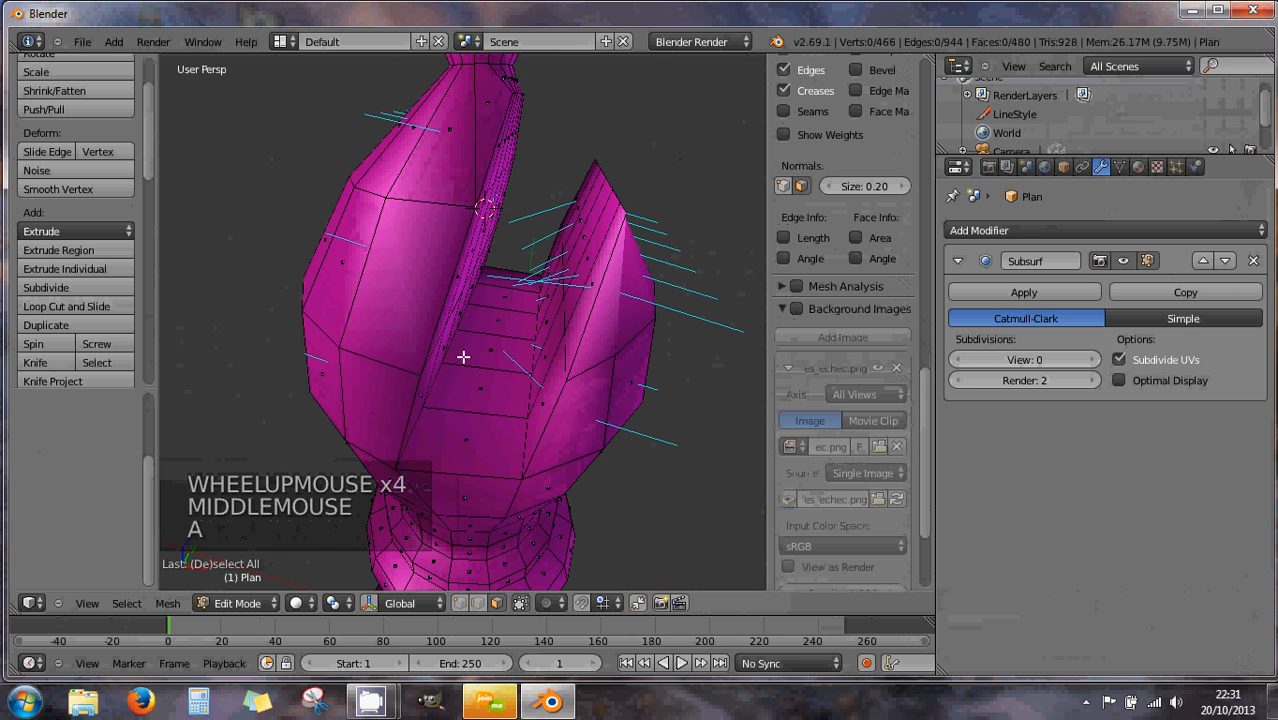
pyautogui.press('a')
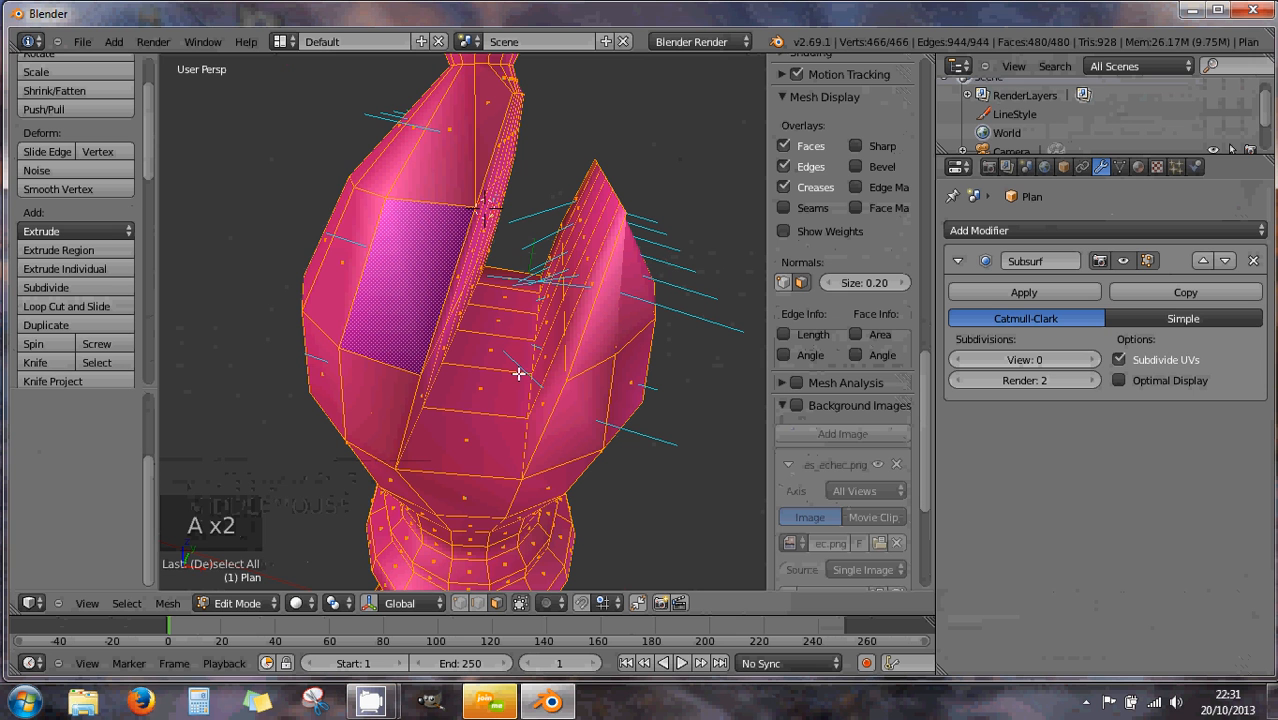
pyautogui.hotkey('ctrl', 'n')
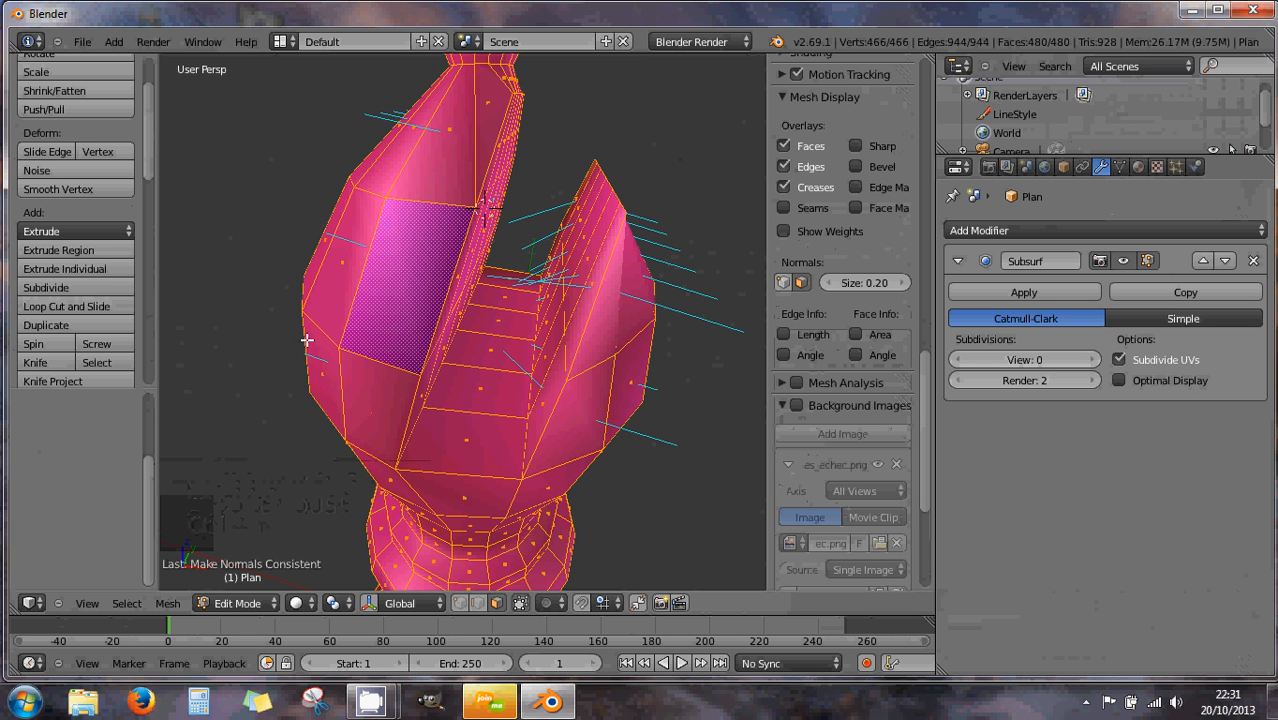
# Flip the normals of the whole mesh to check their directions around the notch, and undo the flip
pyautogui.click(167, 604)
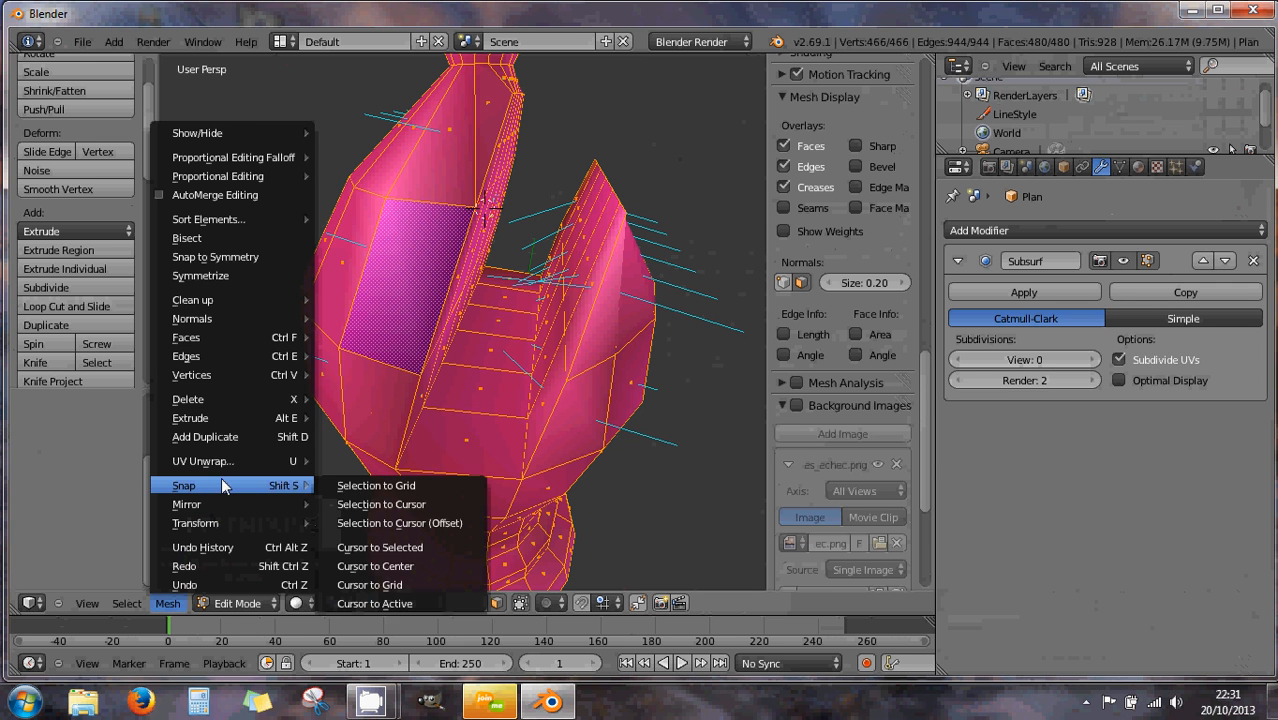
pyautogui.moveTo(236, 317)
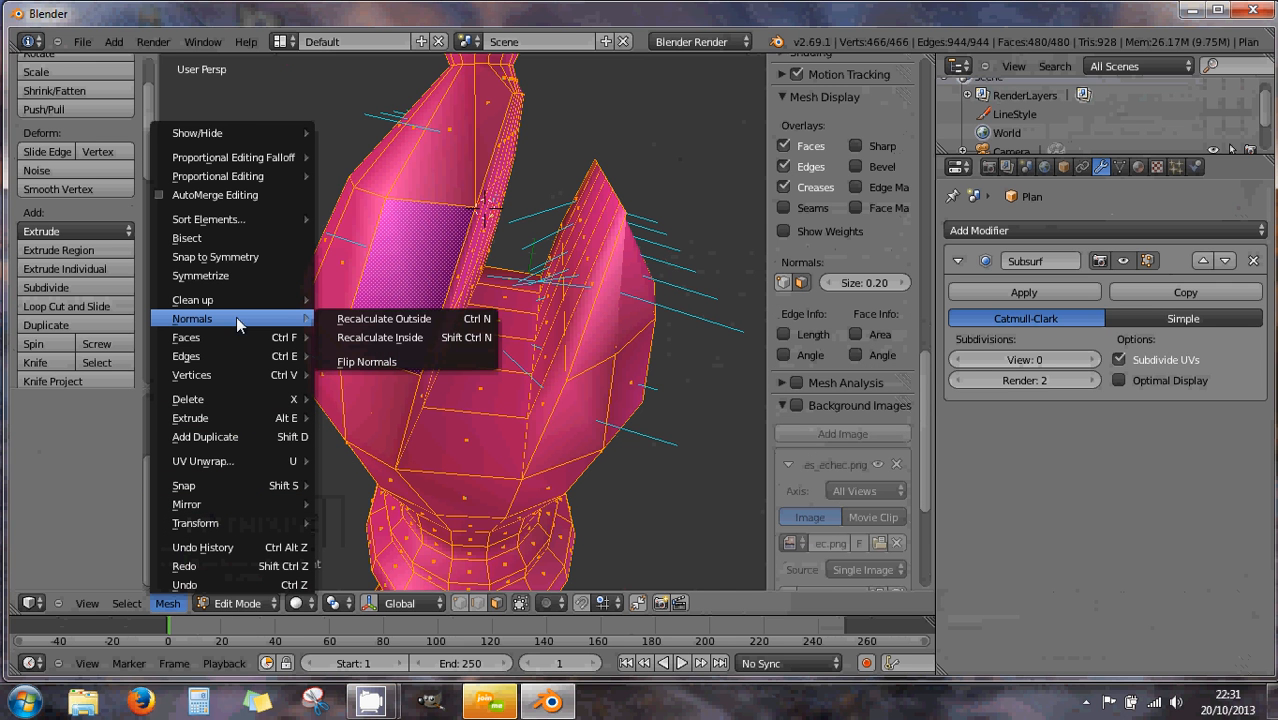
pyautogui.click(378, 359)
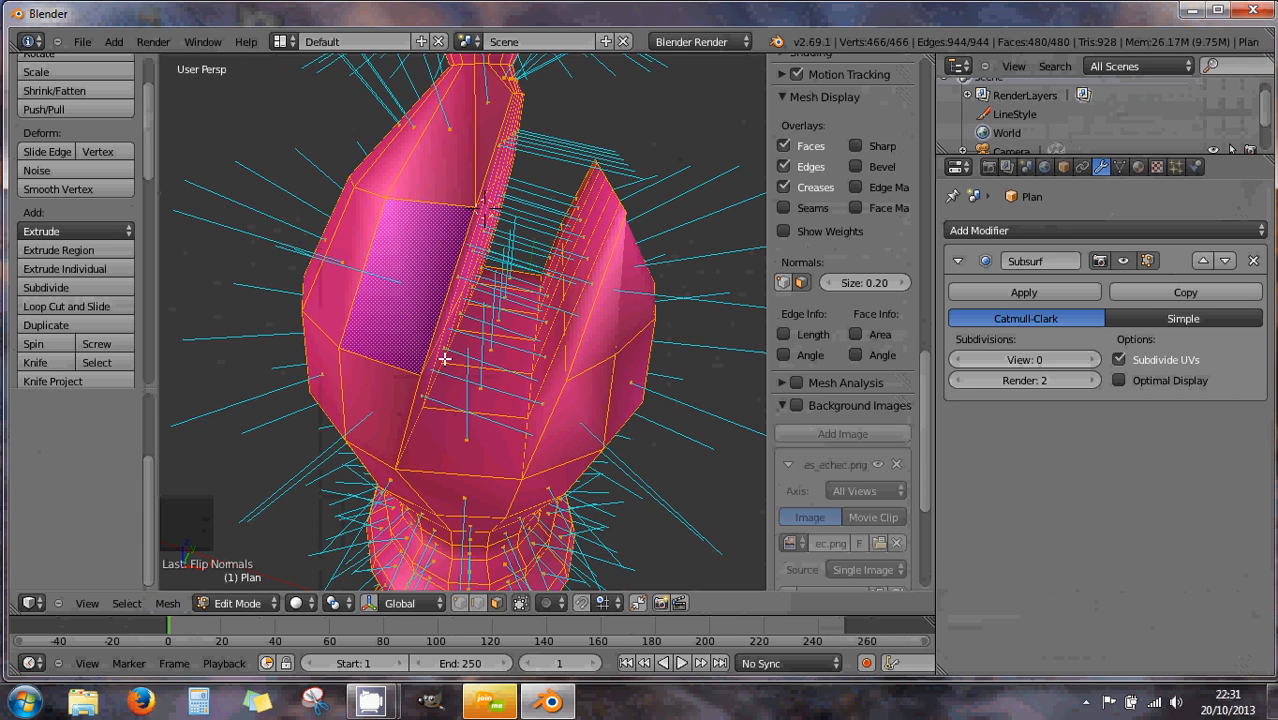
pyautogui.scroll(-2, 560, 360)
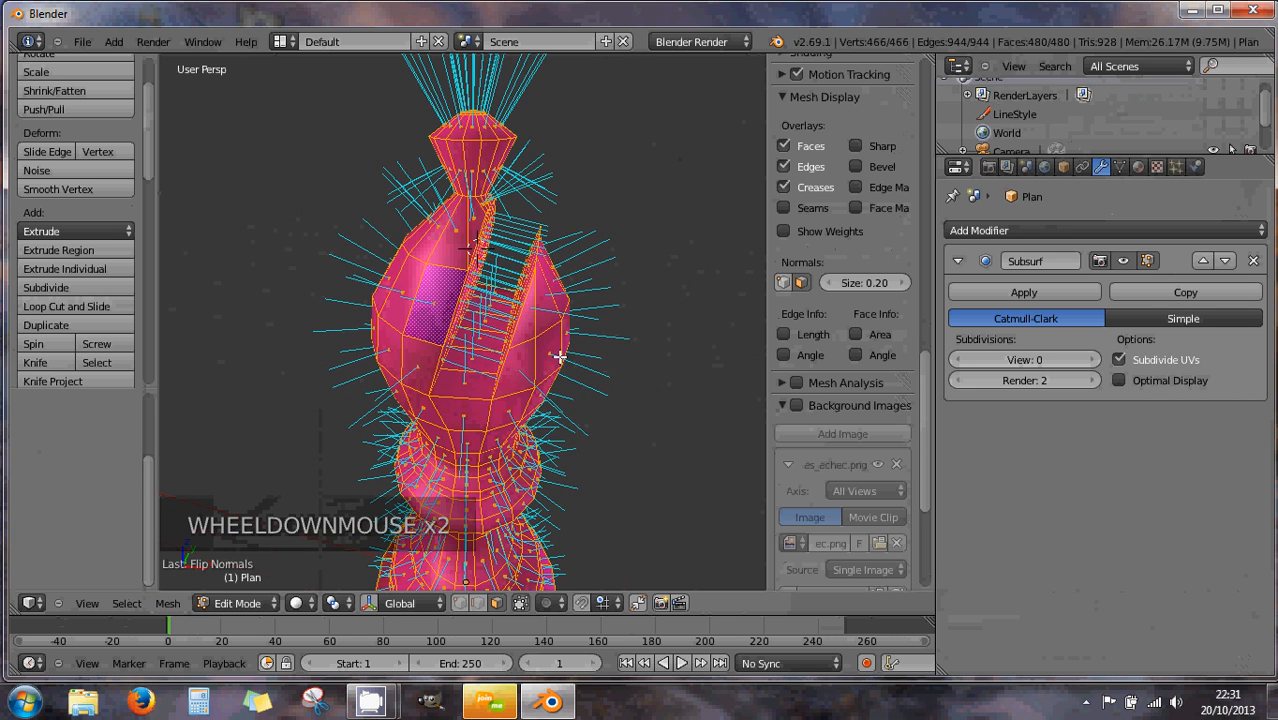
pyautogui.moveTo(560, 355); pyautogui.dragTo(585, 328, button='middle')
pyautogui.scroll(2, 565, 342)
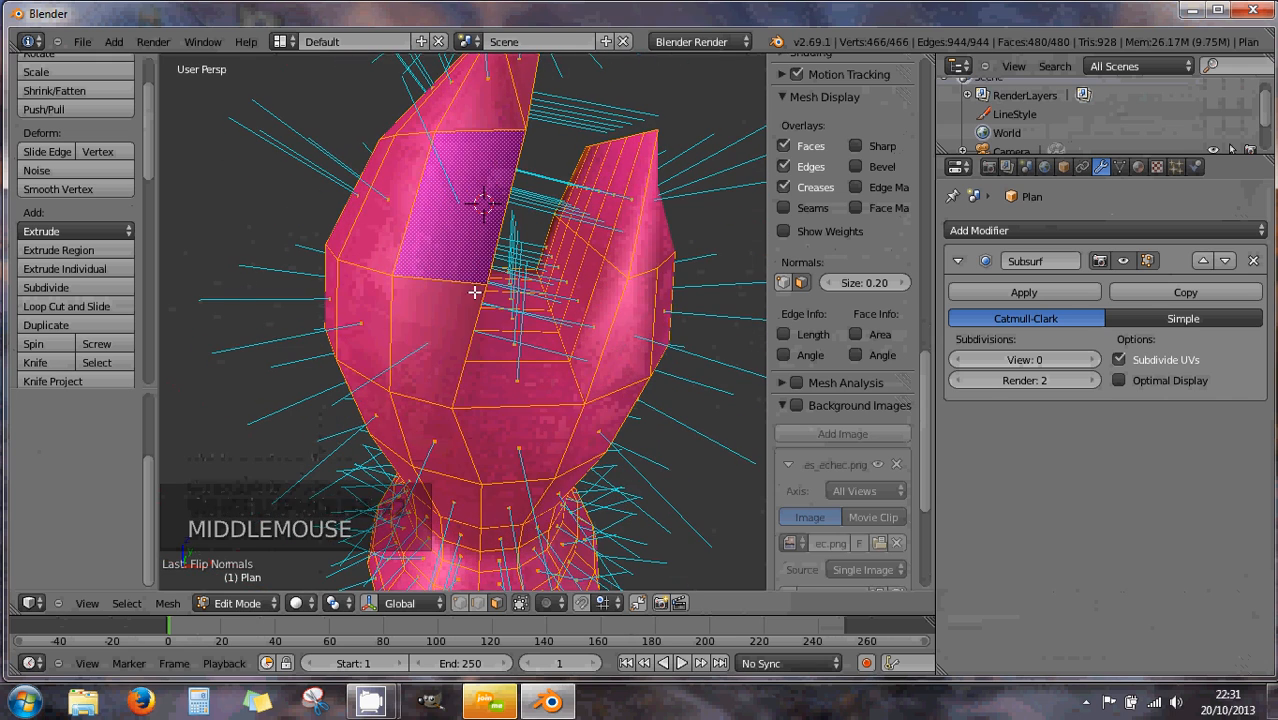
pyautogui.moveTo(476, 288); pyautogui.dragTo(515, 367, button='middle')
pyautogui.moveTo(520, 372); pyautogui.dragTo(490, 380, button='middle')
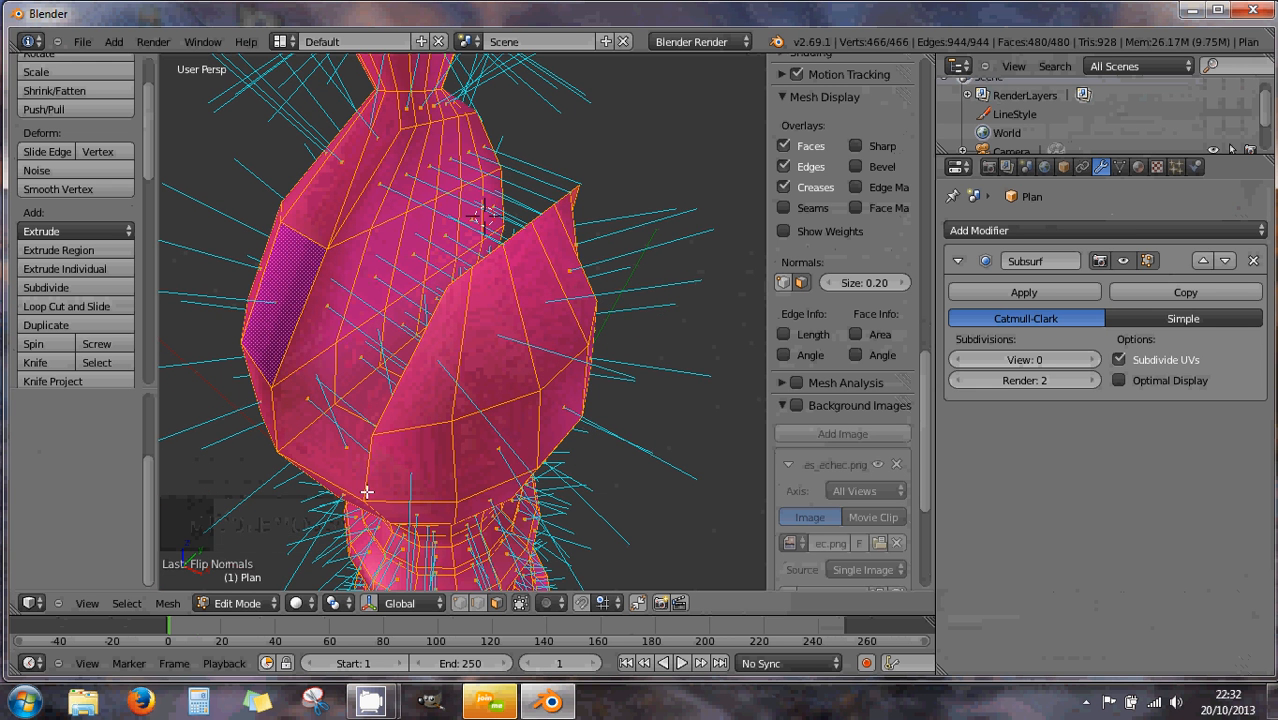
pyautogui.hotkey('ctrl', 'z')
pyautogui.moveTo(364, 484); pyautogui.dragTo(395, 489, button='middle')
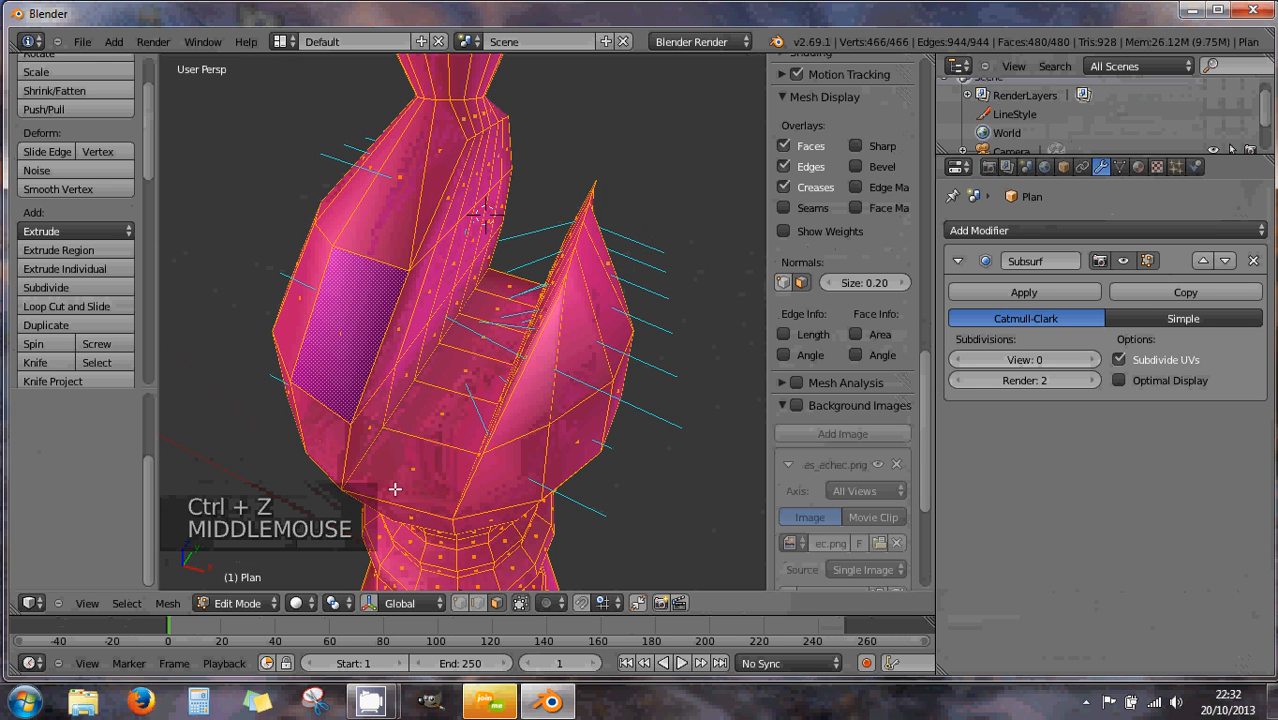
# Examine the face normals on the notch's walls and floor and around the outside of the bishop's head
pyautogui.moveTo(491, 473); pyautogui.dragTo(510, 460, button='middle')
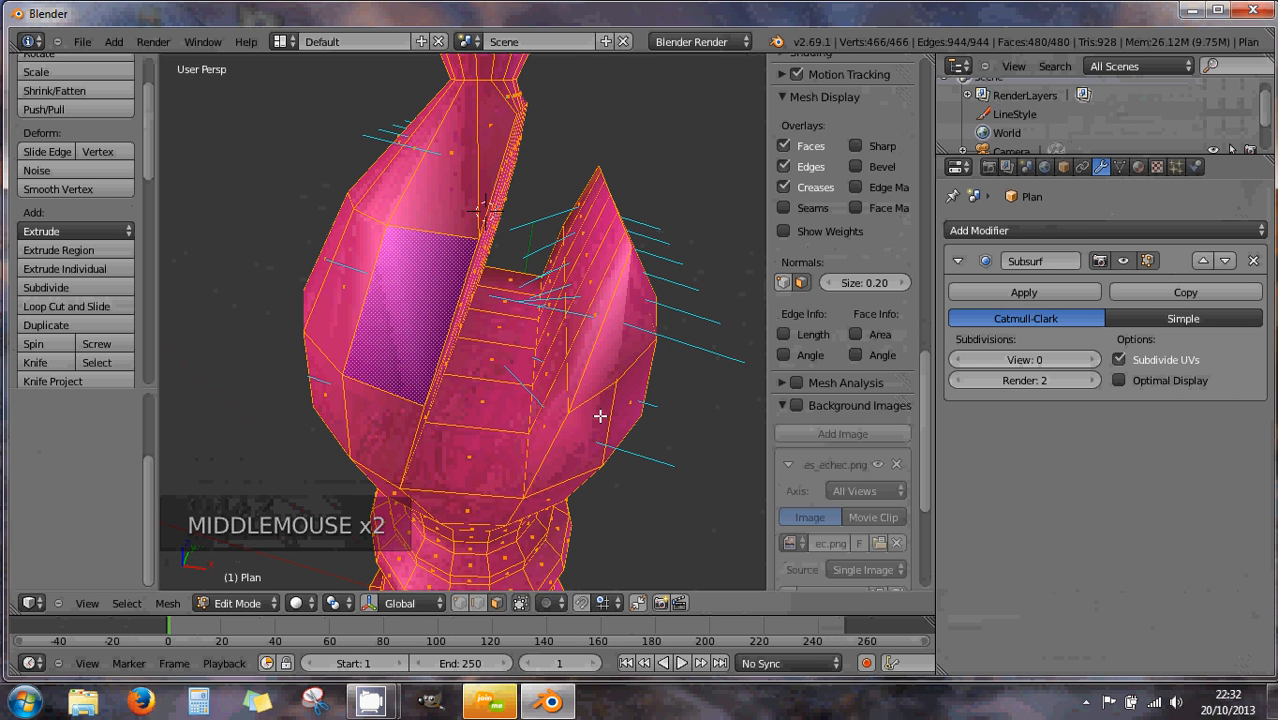
pyautogui.moveTo(645, 374); pyautogui.dragTo(565, 421, button='middle')
pyautogui.click(493, 603)
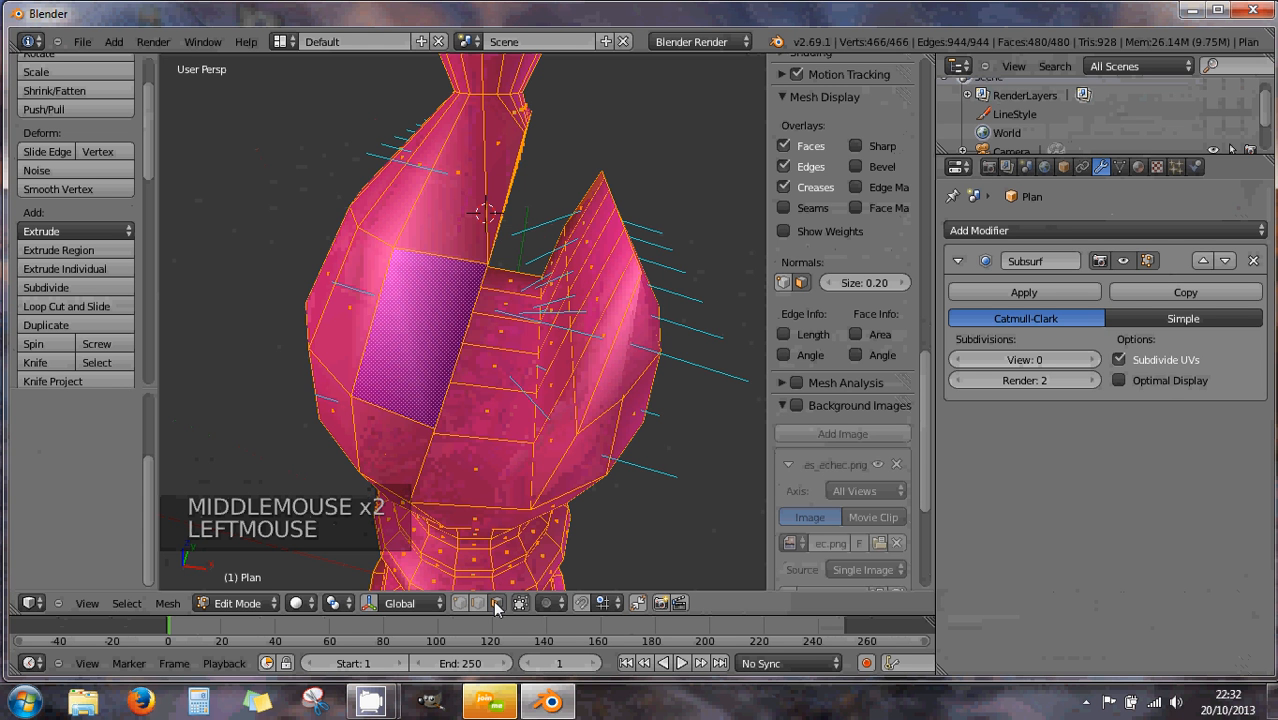
pyautogui.moveTo(603, 466); pyautogui.dragTo(612, 462, button='middle')
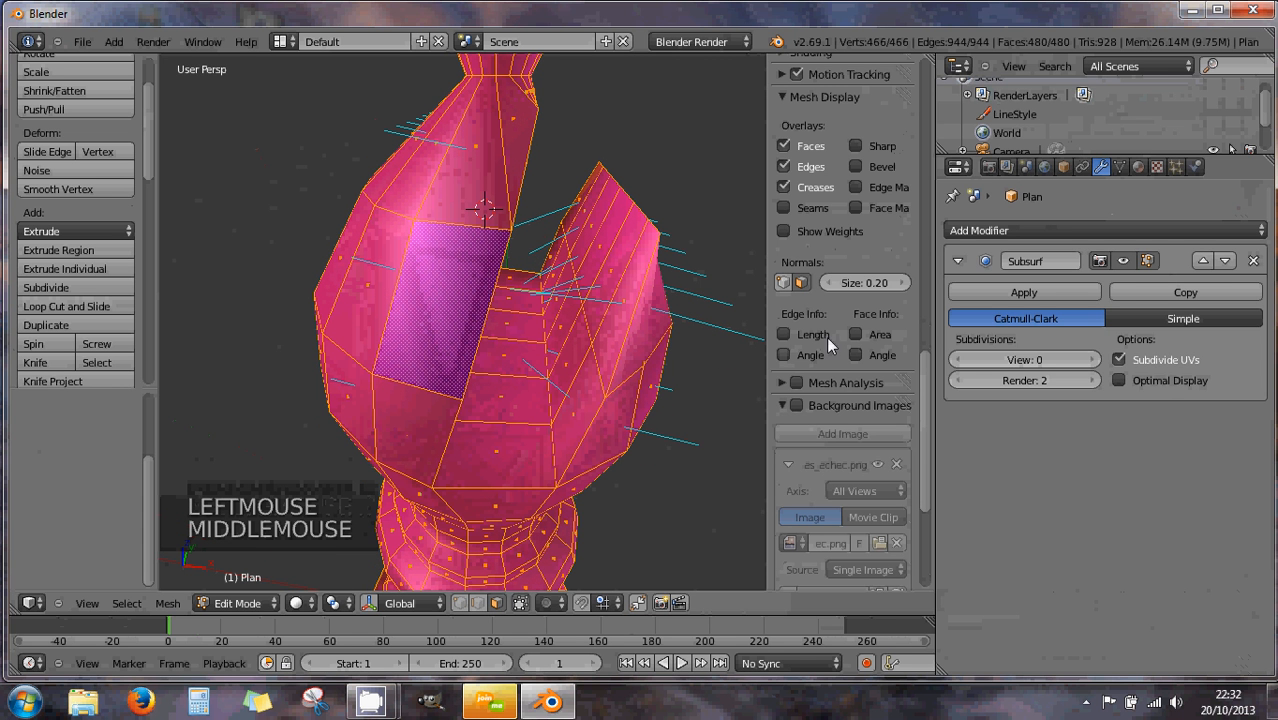
pyautogui.click(801, 283)
pyautogui.click(800, 284)
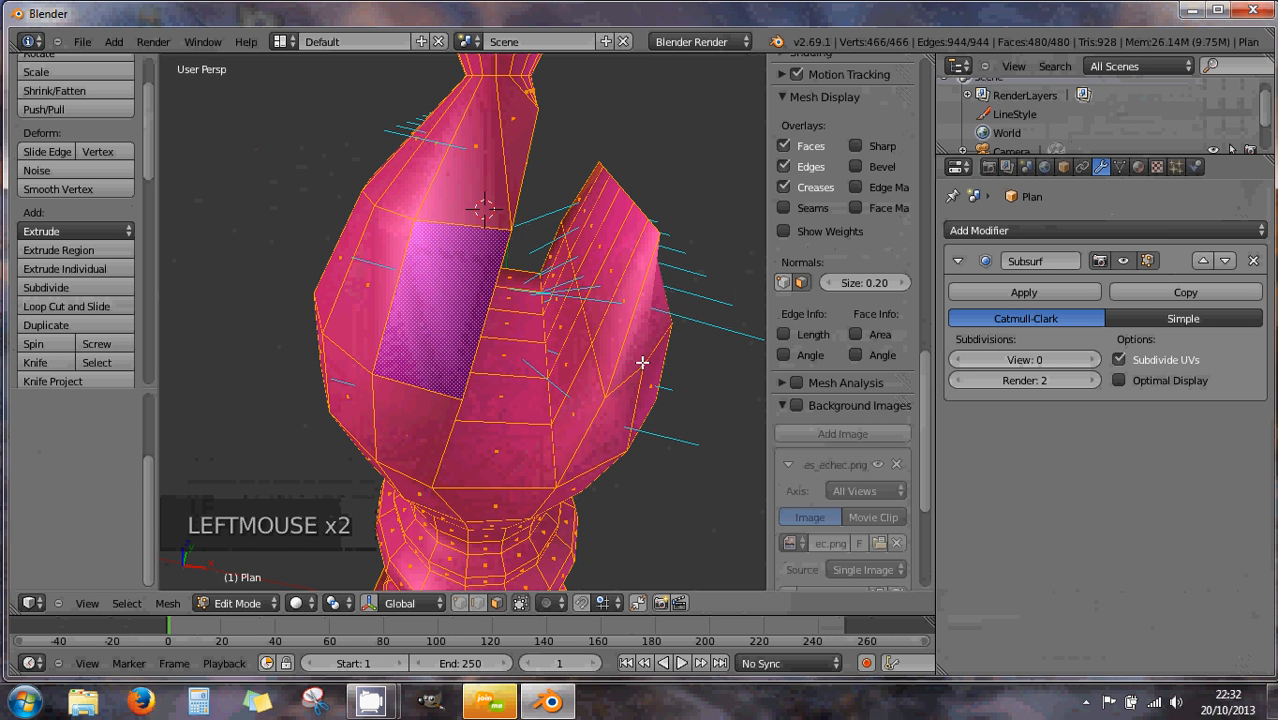
pyautogui.scroll(1, 642, 362)
pyautogui.scroll(-2, 644, 368)
pyautogui.moveTo(627, 355); pyautogui.dragTo(587, 416, button='middle')
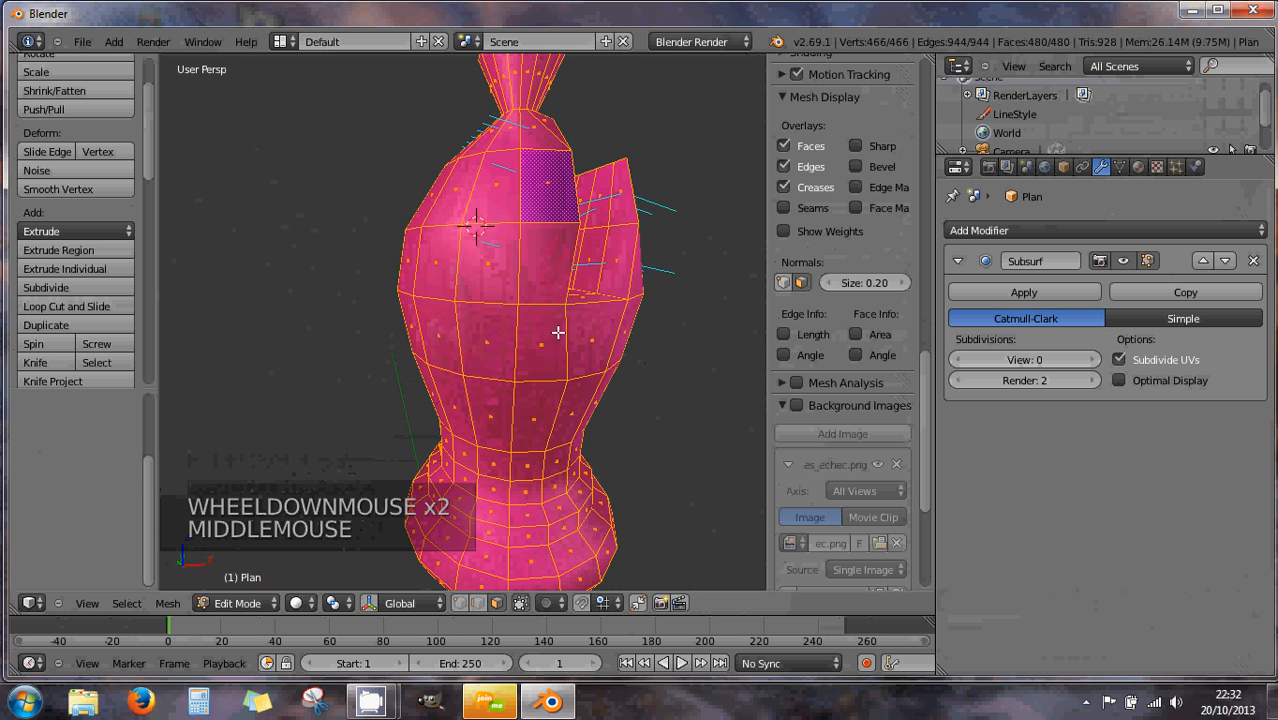
pyautogui.moveTo(558, 331); pyautogui.dragTo(496, 358, button='middle')
pyautogui.scroll(-2, 496, 358)
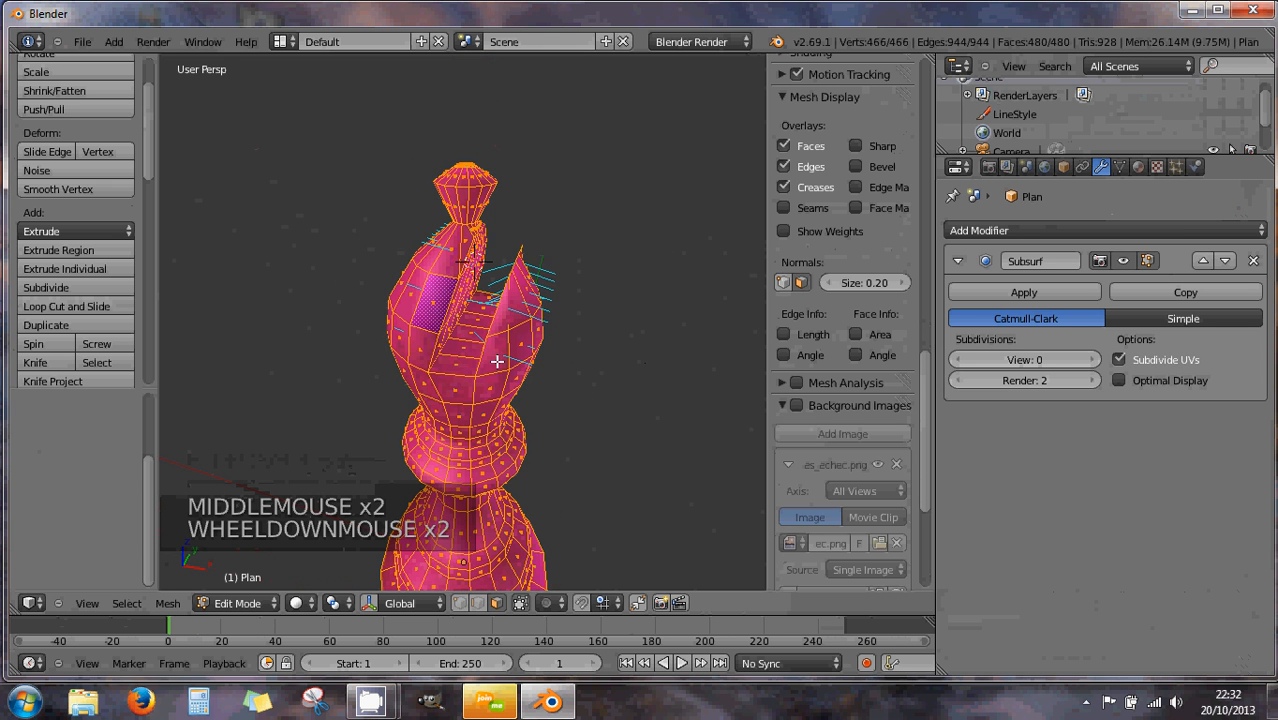
pyautogui.scroll(1, 500, 361)
pyautogui.scroll(-1, 608, 376)
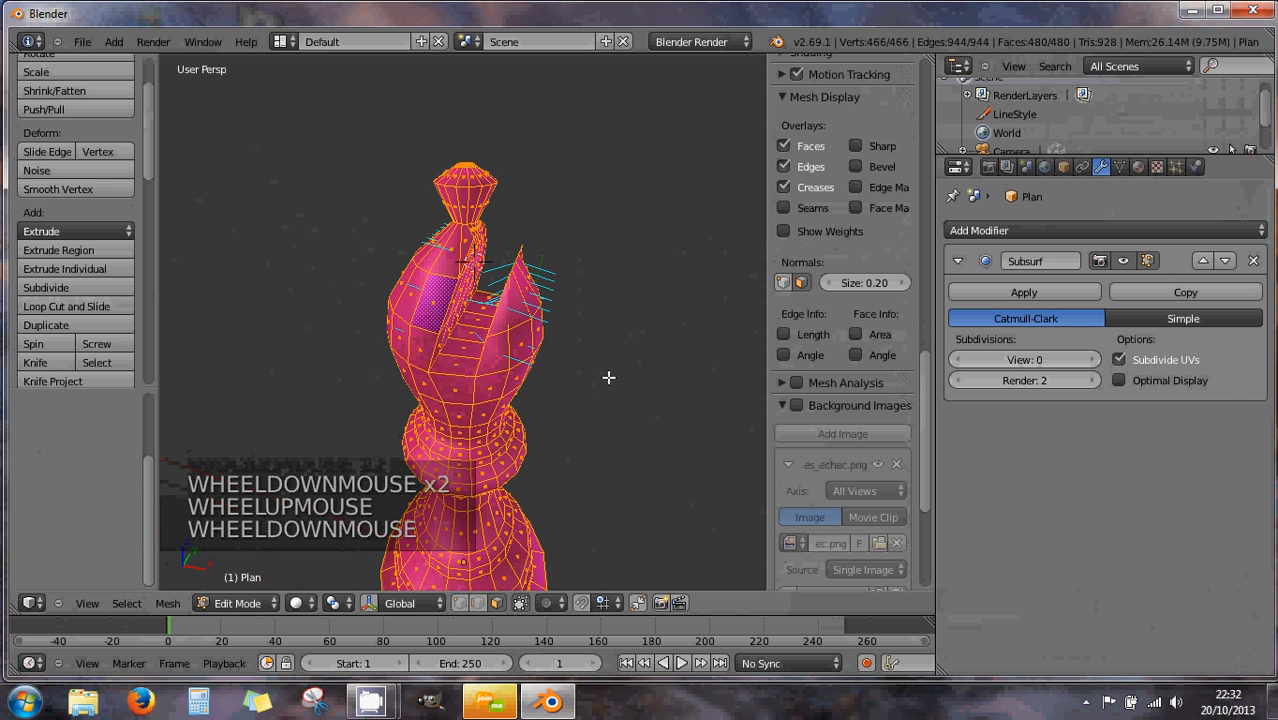
# Recalculate the normals of the whole mesh to the outside once more
pyautogui.hotkey('ctrl', 'n')
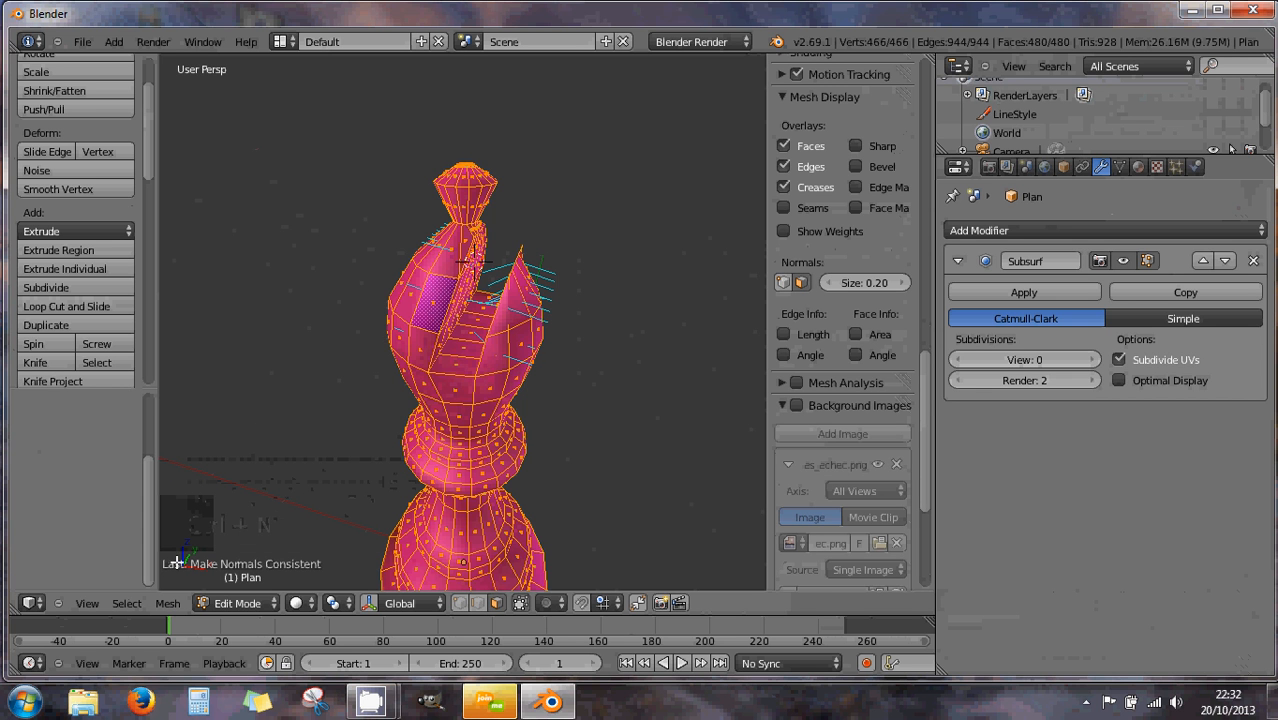
pyautogui.click(169, 604)
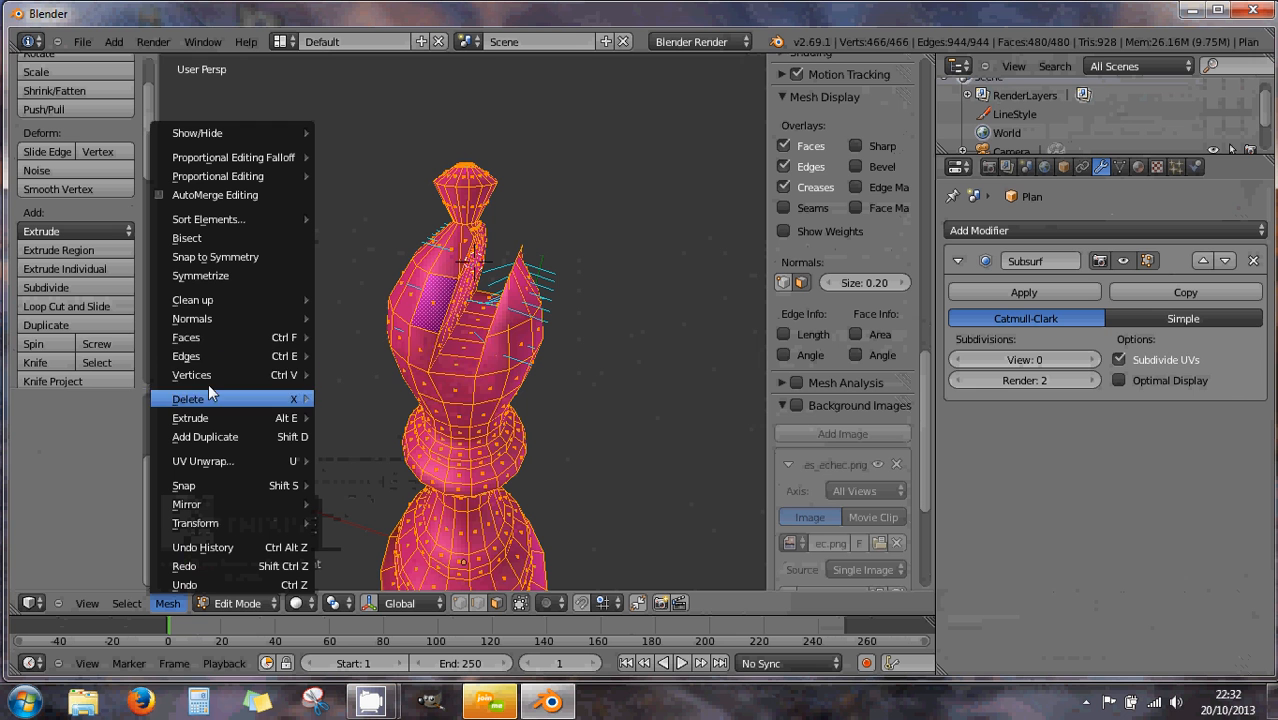
pyautogui.moveTo(203, 319)
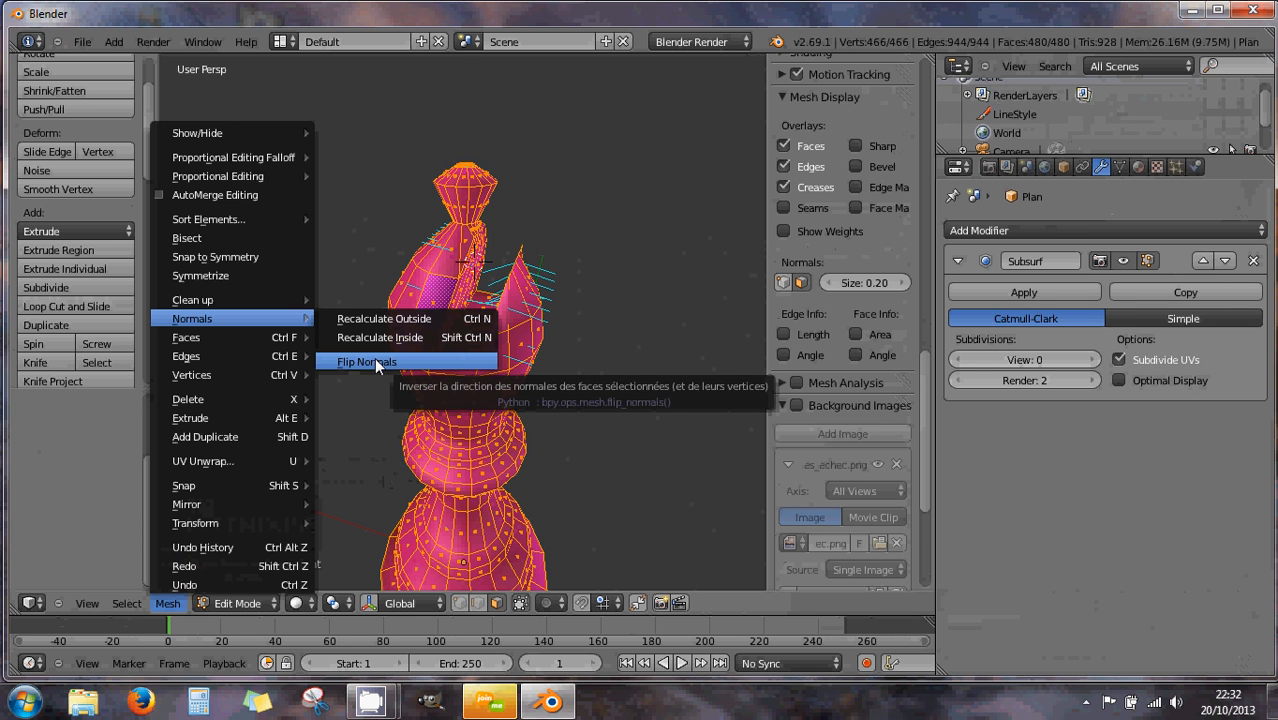
pyautogui.click(633, 318)
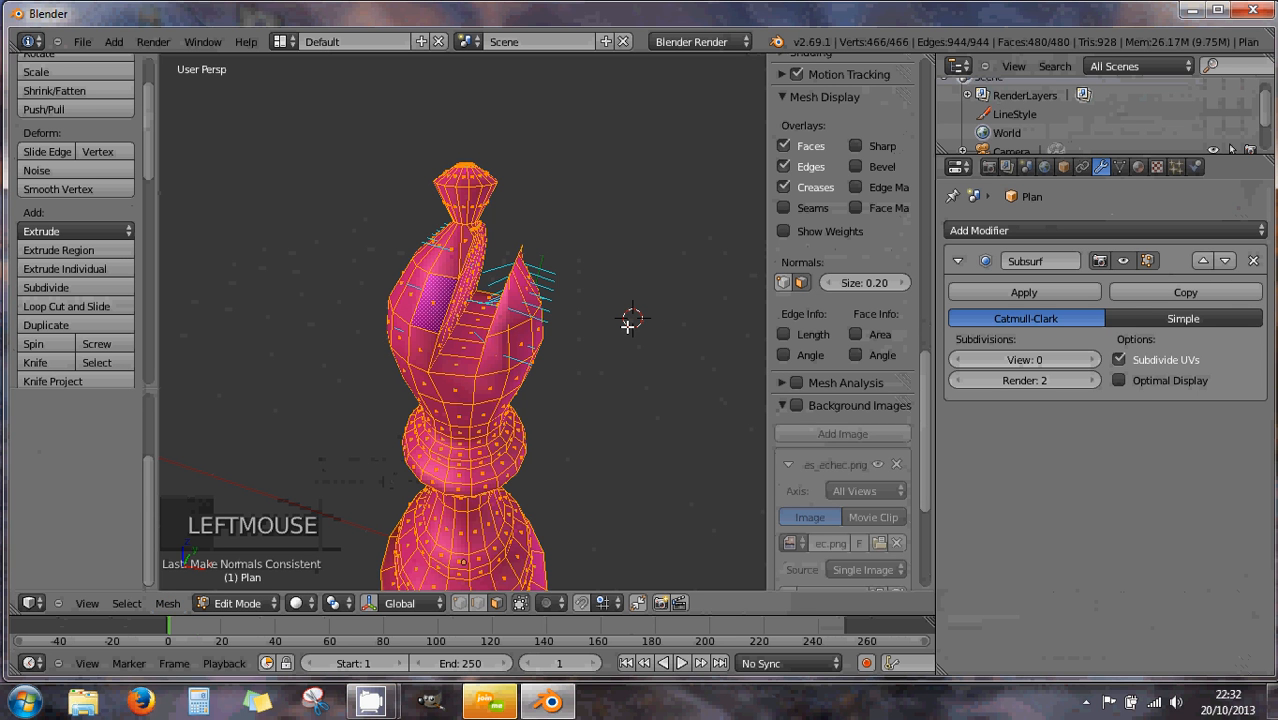
# In Object Mode, apply the bishop's location, rotation and scale, and enable Optimal Display on its Subsurf modifier
pyautogui.press('Tab')
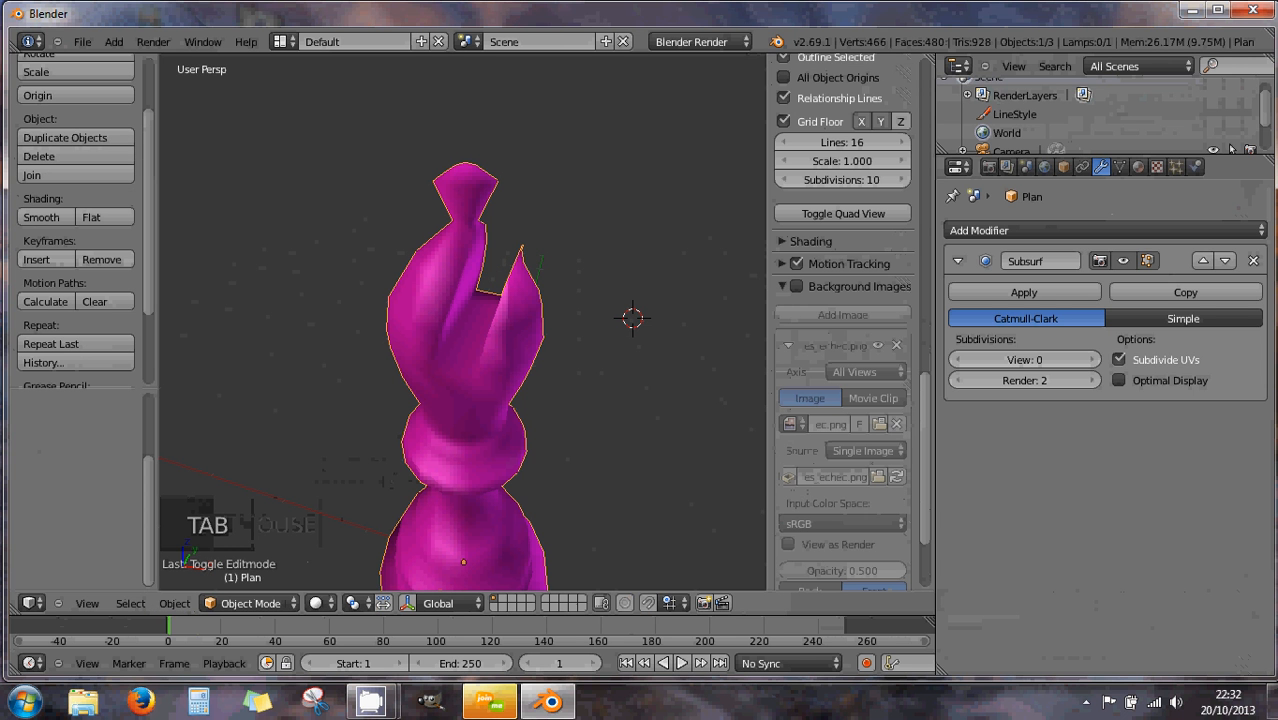
pyautogui.hotkey('ctrl', 'a')
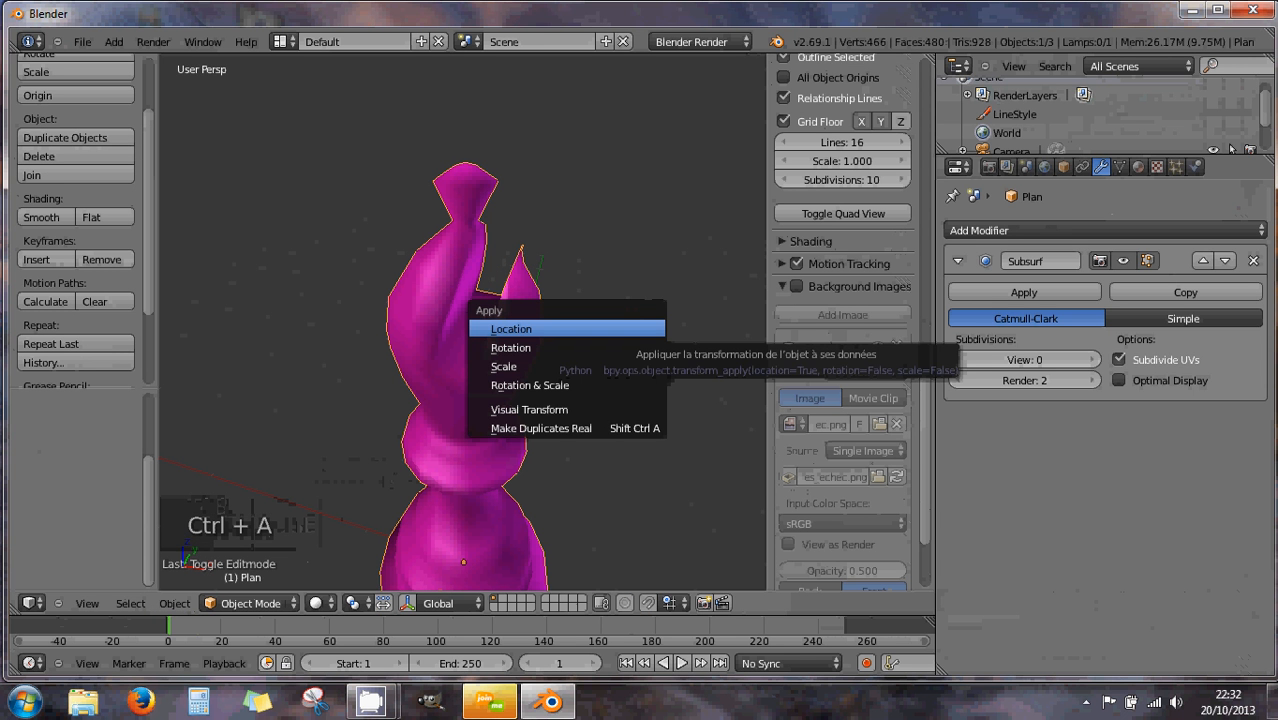
pyautogui.click(626, 329)
pyautogui.hotkey('ctrl', 'a')
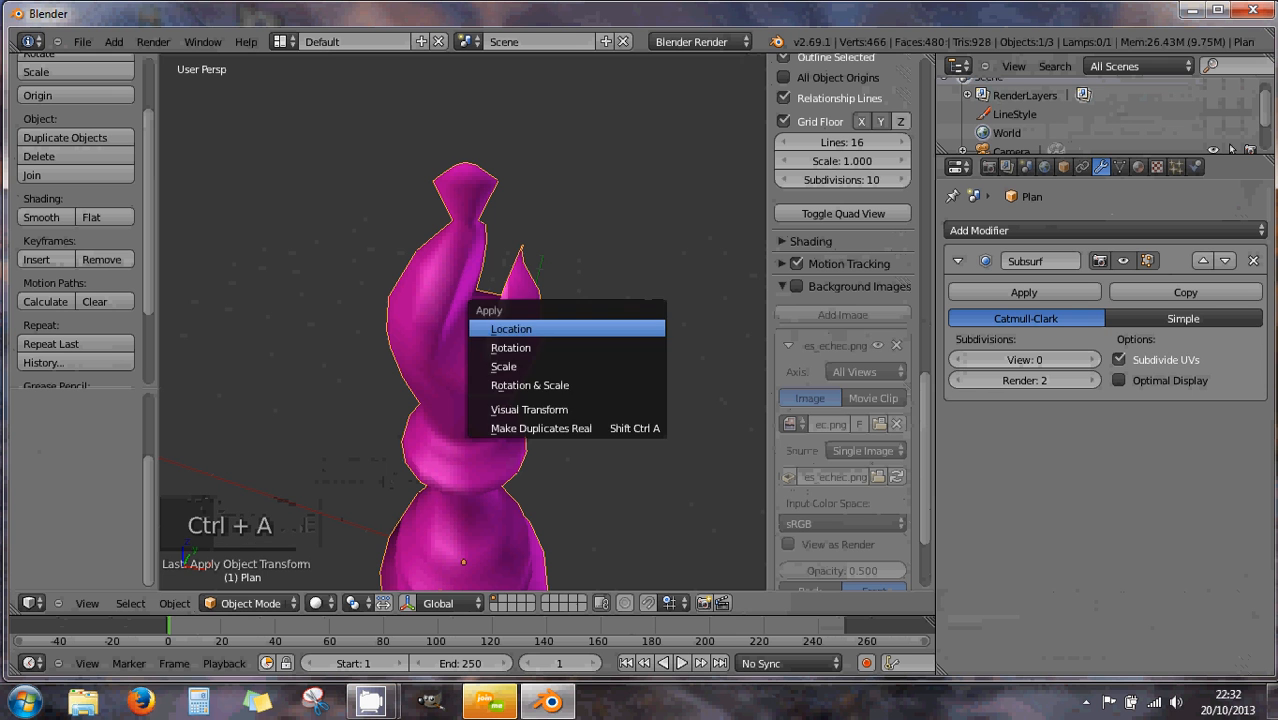
pyautogui.click(620, 346)
pyautogui.hotkey('ctrl', 'a')
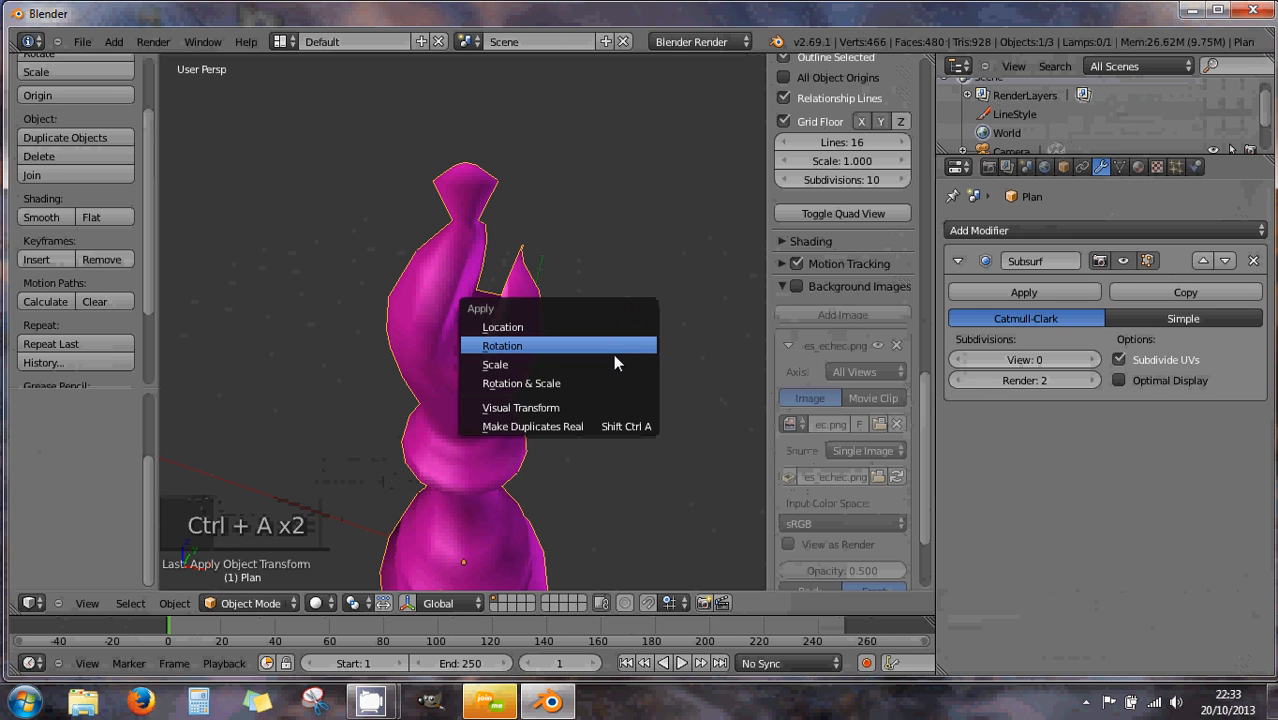
pyautogui.click(612, 361)
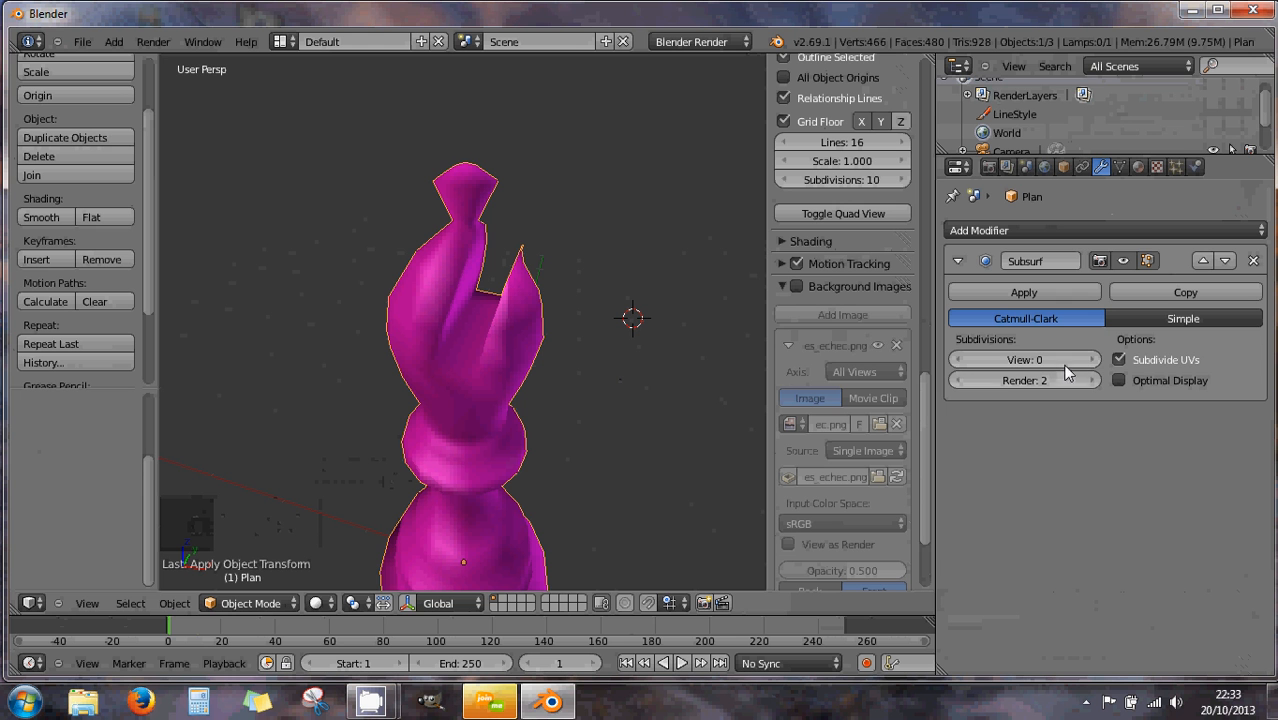
pyautogui.click(1117, 381)
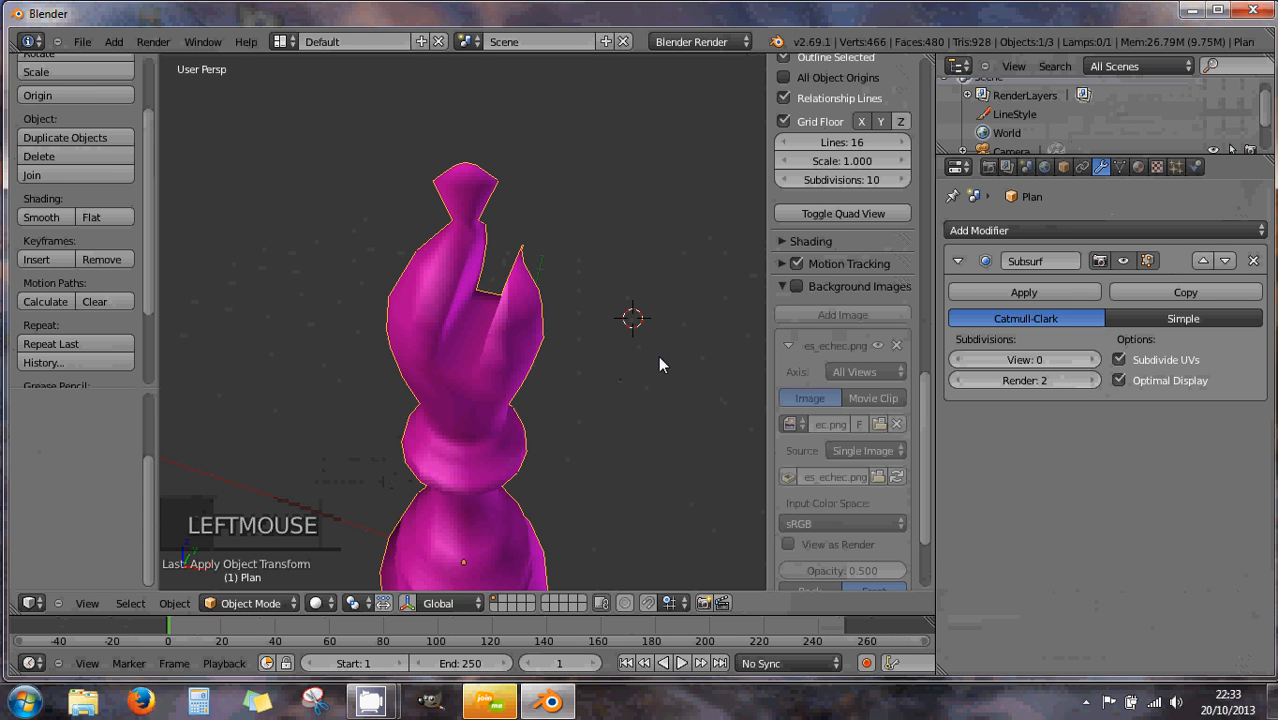
# Back in Edit Mode, recalculate the whole mesh's normals to the outside and flip them
pyautogui.press('Tab')
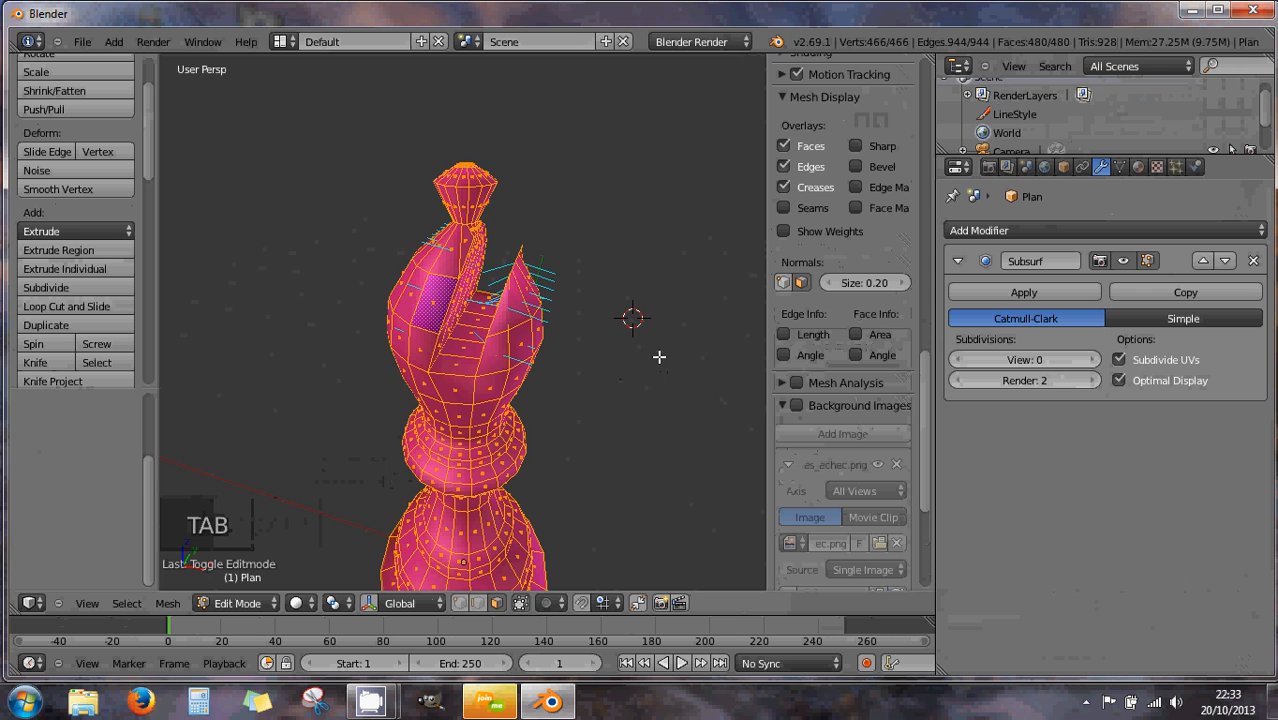
pyautogui.hotkey('ctrl', 'n')
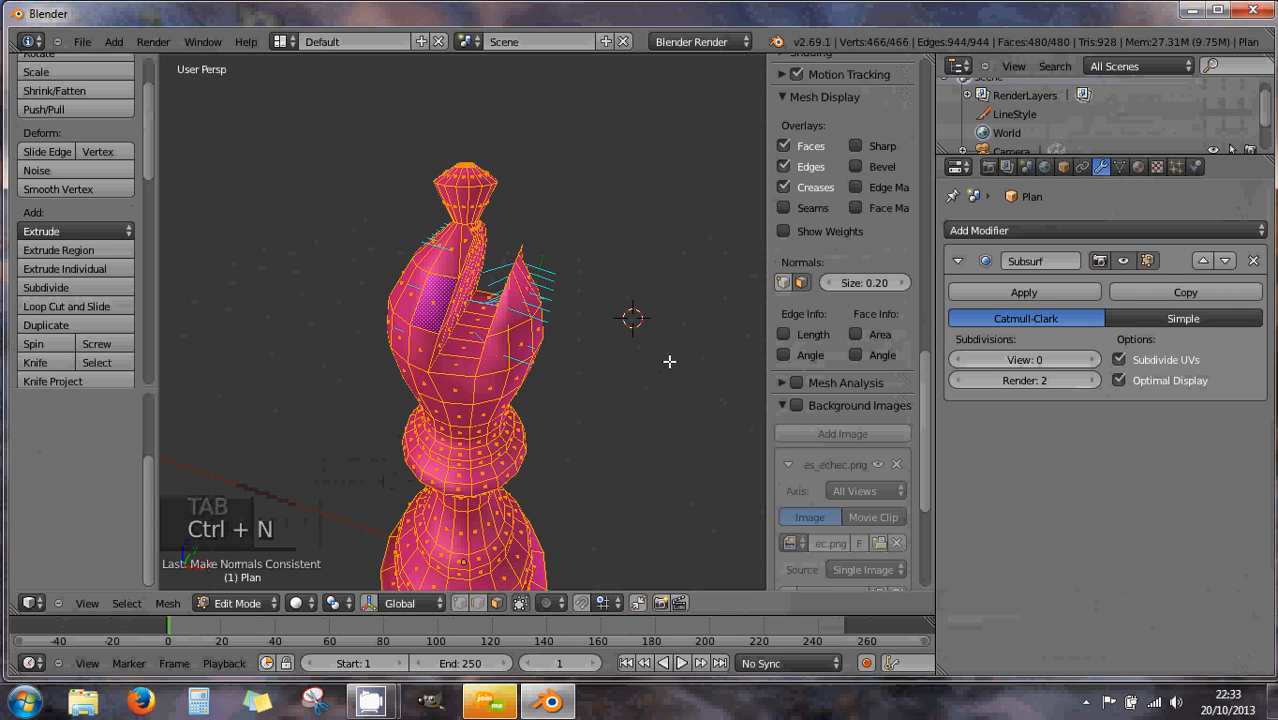
pyautogui.click(168, 603)
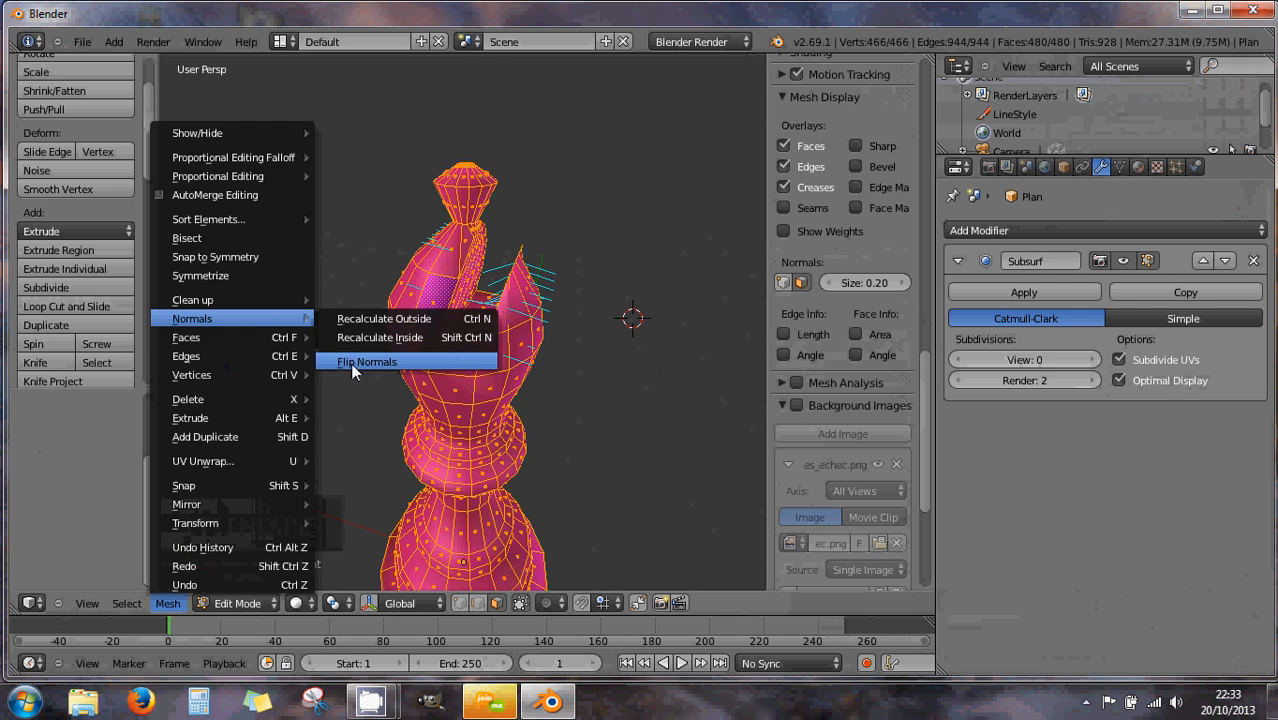
pyautogui.click(351, 362)
# Examine the flipped normals around the bishop's head, especially at the dark face along the notch's edge
pyautogui.scroll(2, 447, 371)
pyautogui.scroll(-1, 447, 371)
pyautogui.moveTo(447, 371); pyautogui.dragTo(378, 354, button='middle')
pyautogui.scroll(1, 500, 362)
pyautogui.scroll(2, 500, 362)
pyautogui.scroll(-2, 430, 410)
pyautogui.scroll(3, 423, 291)
pyautogui.moveTo(418, 287); pyautogui.dragTo(359, 163, button='middle')
pyautogui.moveTo(383, 263); pyautogui.dragTo(411, 224, button='middle')
pyautogui.moveTo(398, 281); pyautogui.dragTo(492, 152, button='middle')
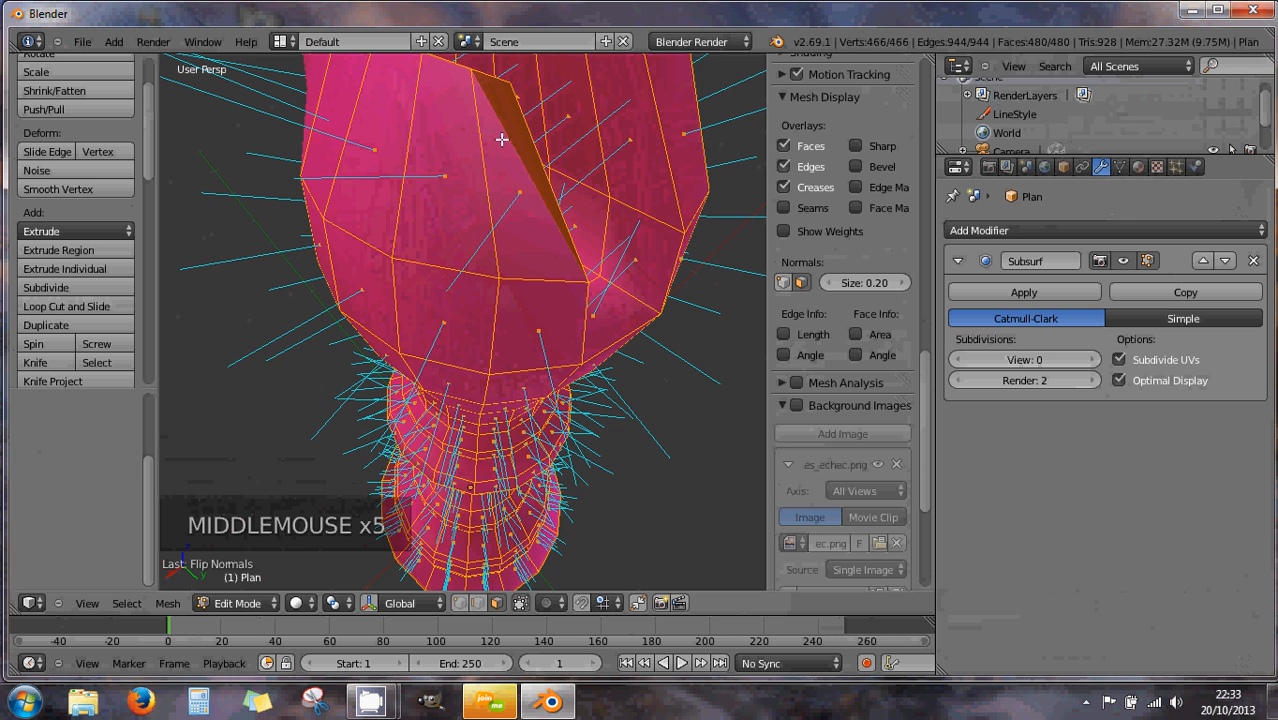
pyautogui.moveTo(506, 141); pyautogui.dragTo(543, 150, button='middle')
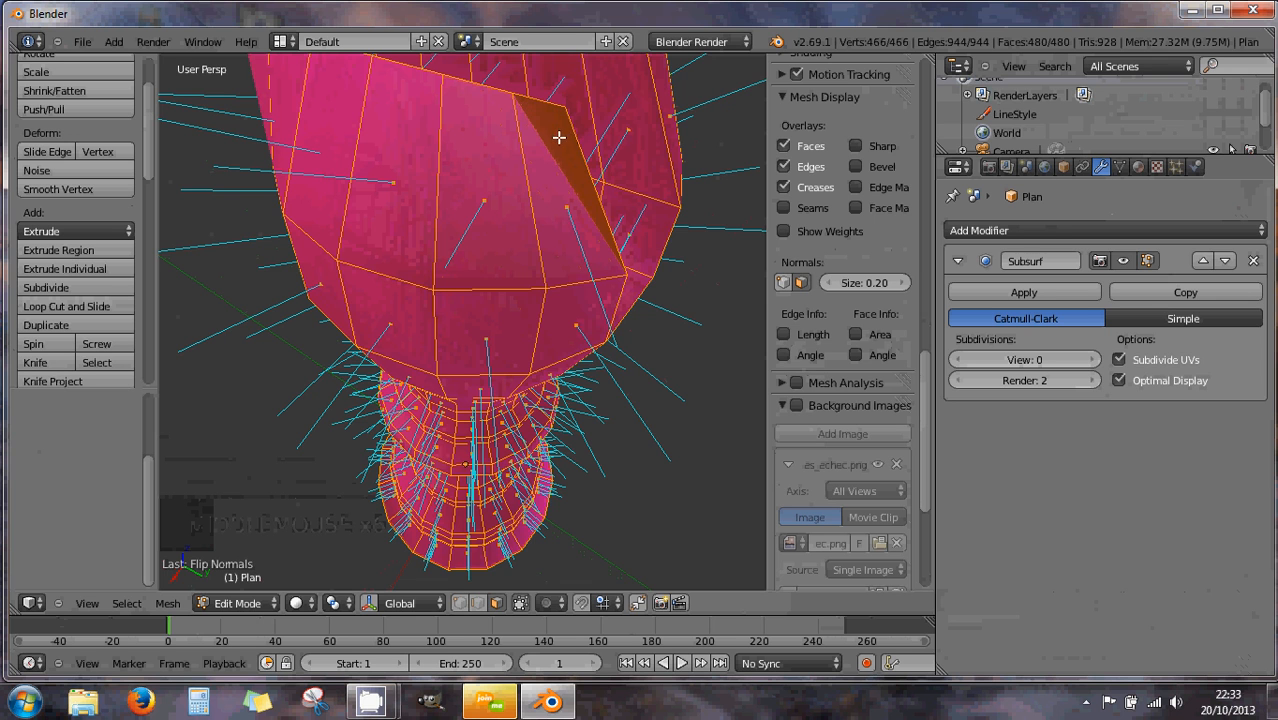
pyautogui.moveTo(562, 144); pyautogui.dragTo(580, 169, button='middle')
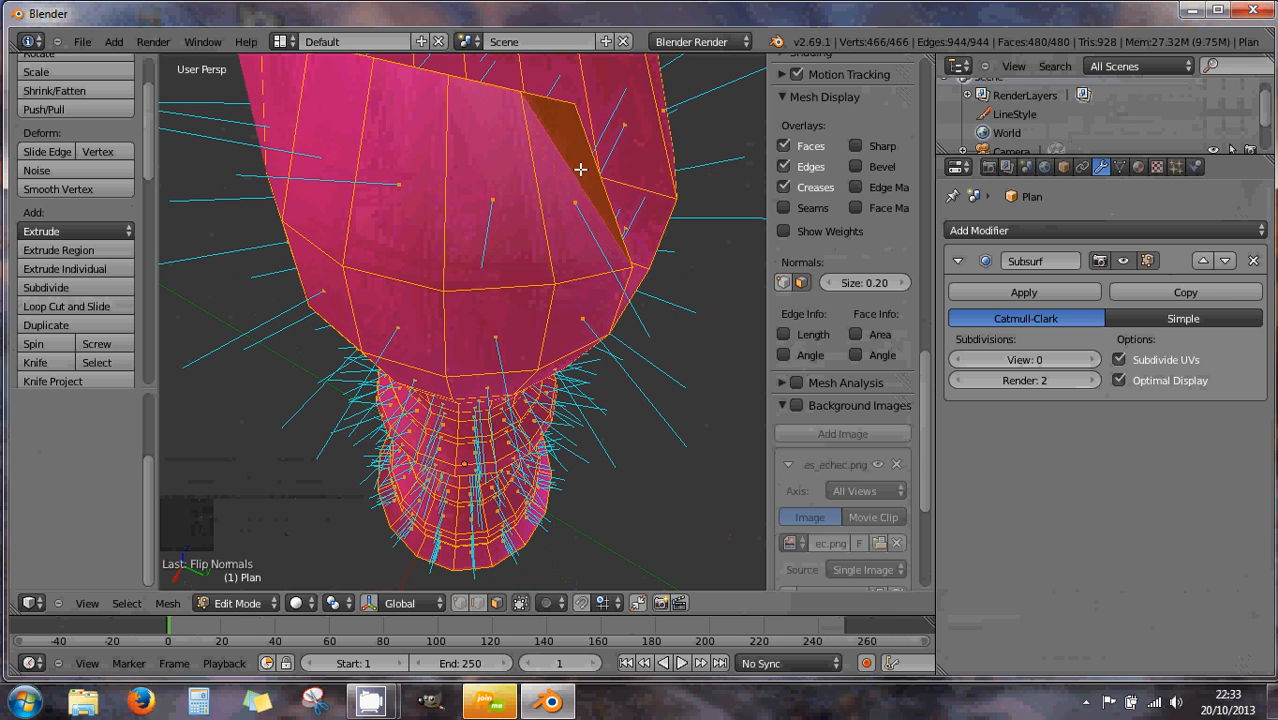
# Select the dark face at the notch's corner and inspect how it sits against the neighbouring faces
pyautogui.rightClick(571, 114)
pyautogui.rightClick(578, 124)
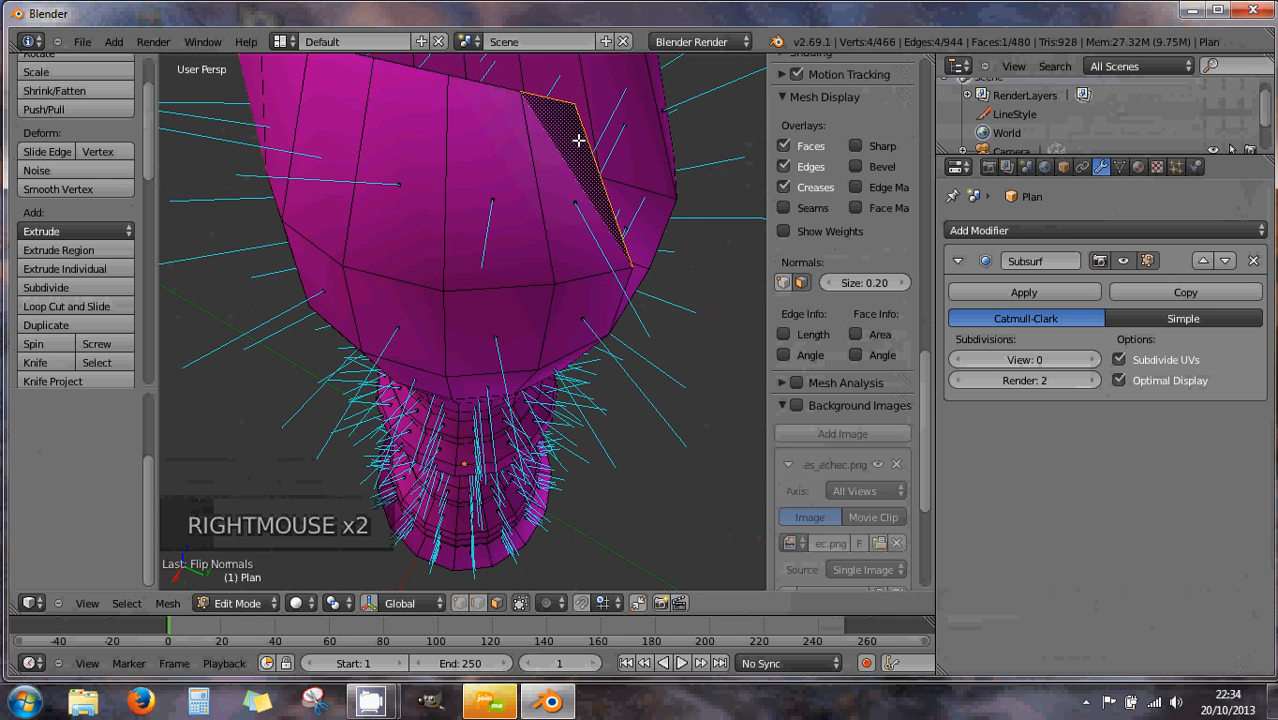
pyautogui.scroll(-2, 575, 143)
pyautogui.moveTo(553, 148); pyautogui.dragTo(510, 150, button='middle')
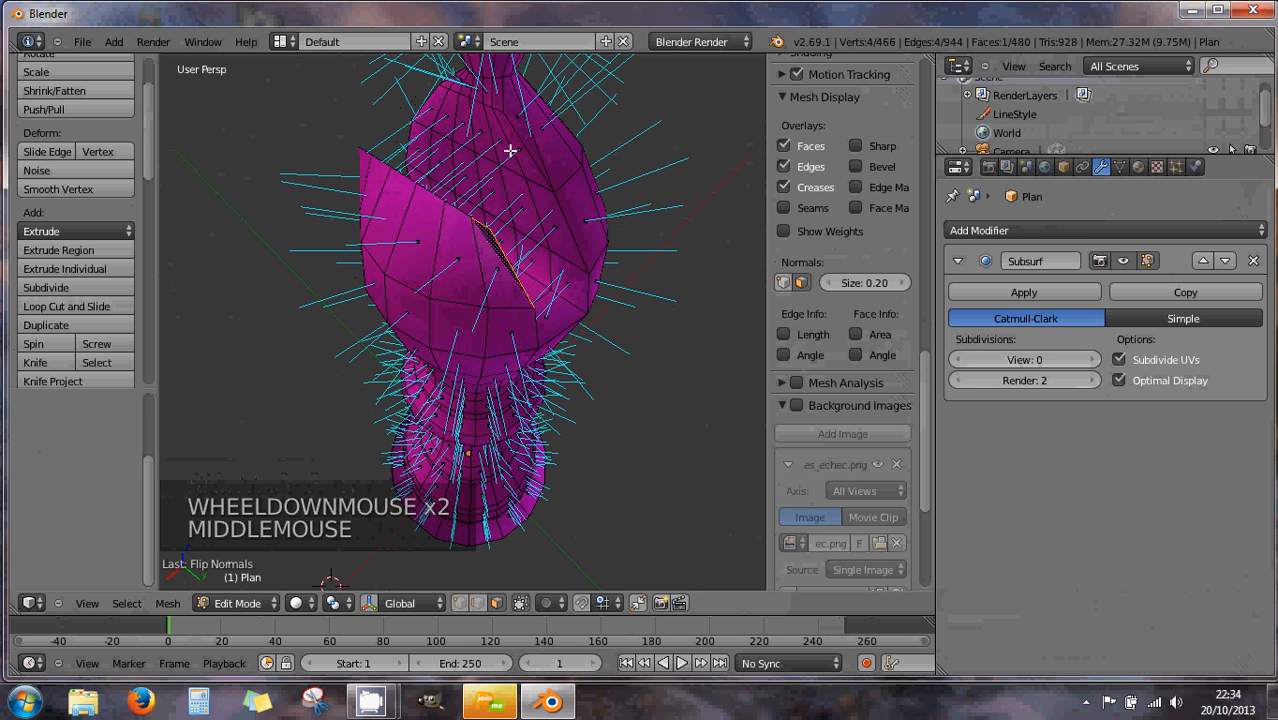
# Switch to vertex selection, select the whole mesh and remove its doubled vertices
pyautogui.click(461, 604)
pyautogui.press('a')
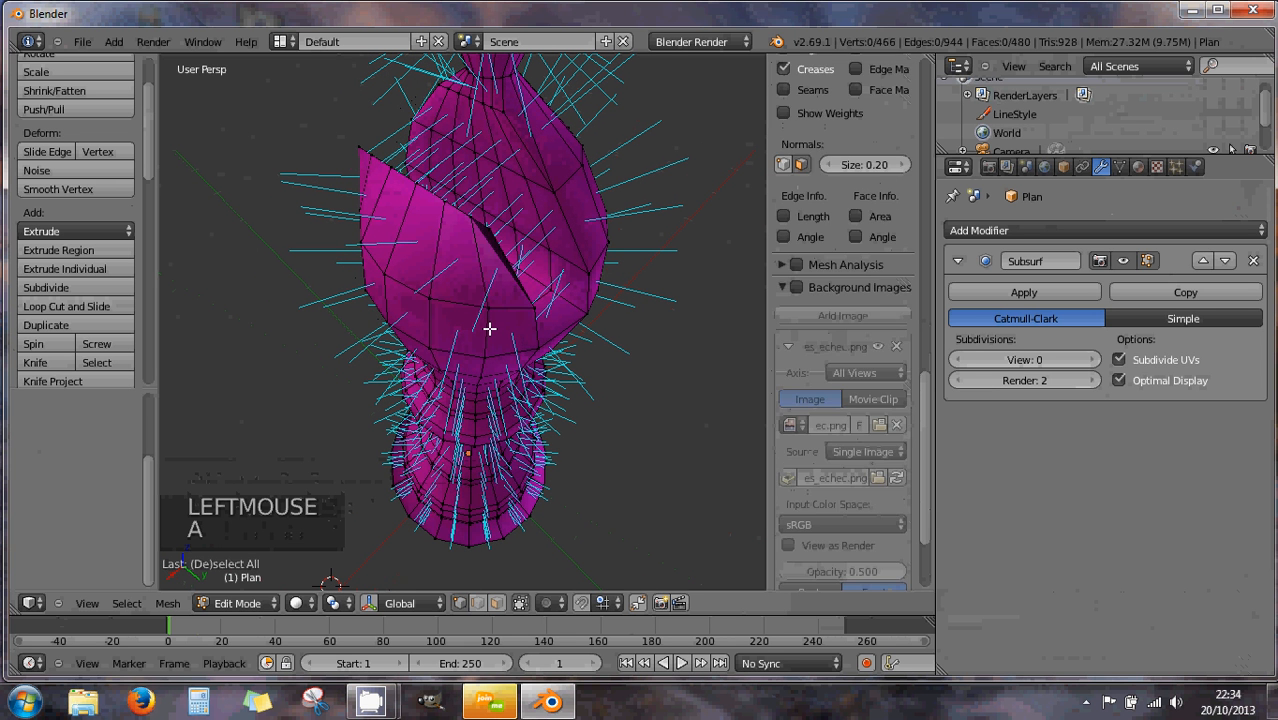
pyautogui.press('a')
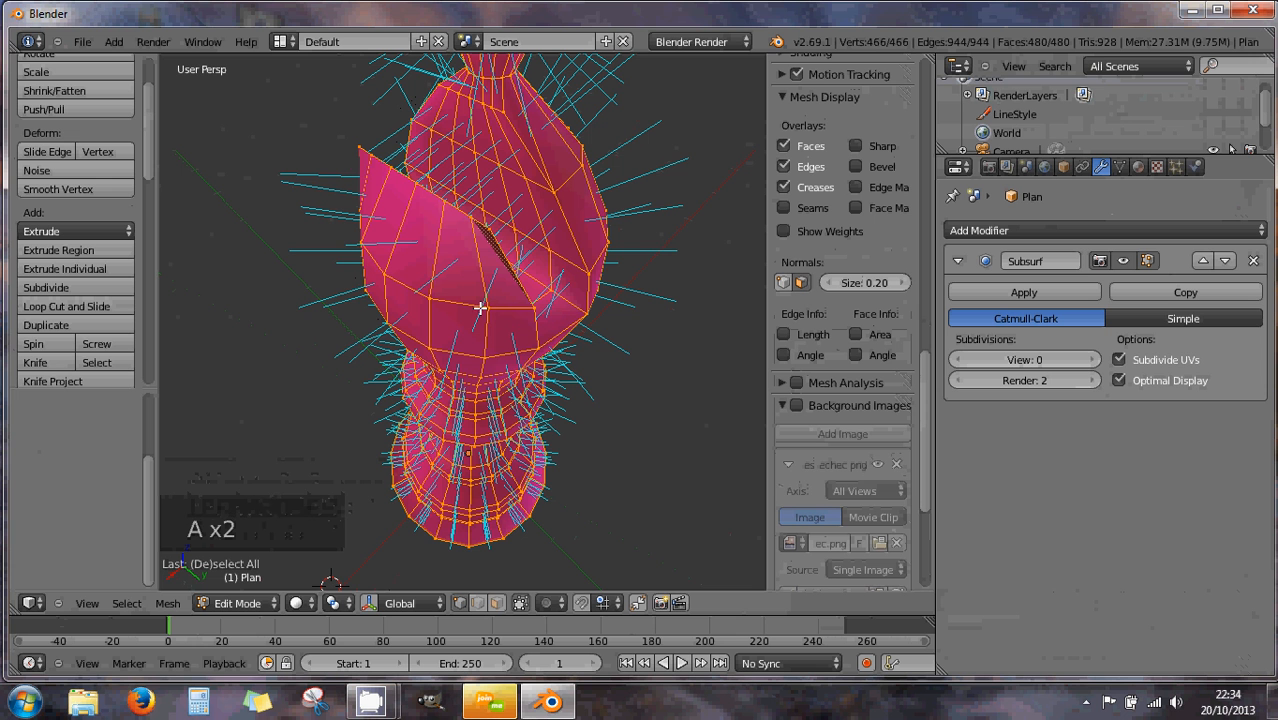
pyautogui.moveTo(147, 169); pyautogui.dragTo(142, 245)
pyautogui.click(95, 227)
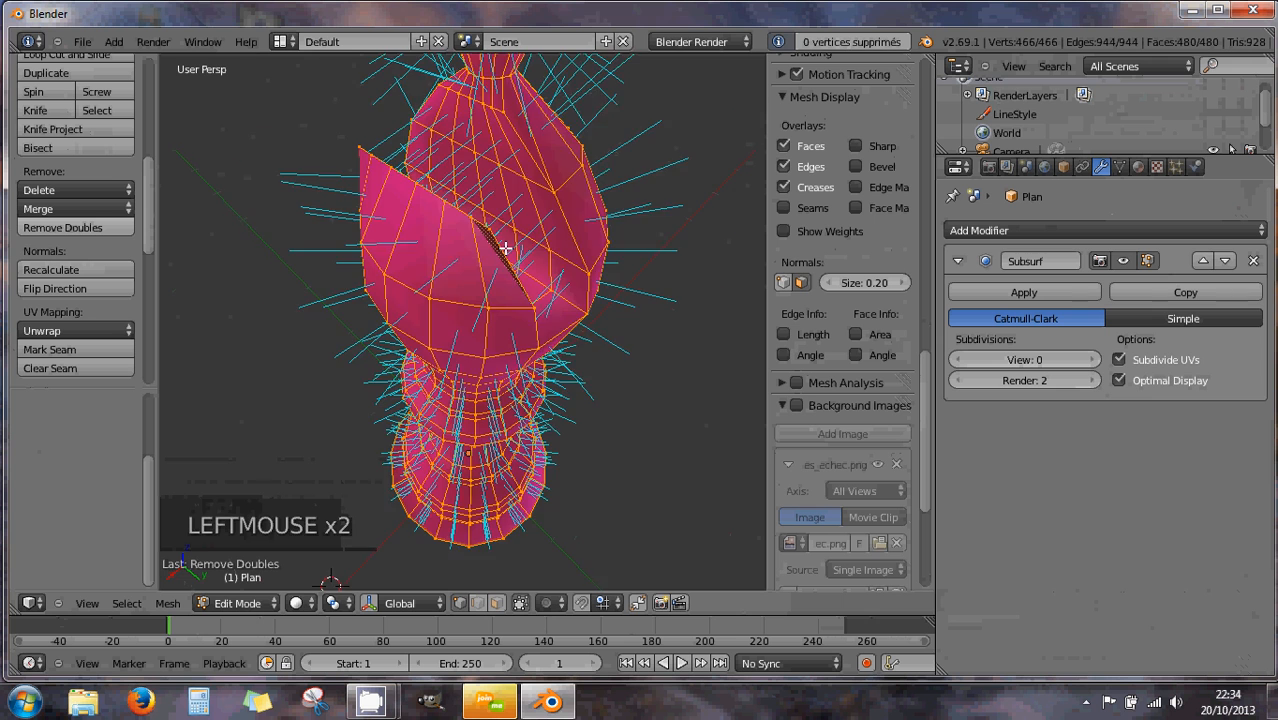
# Select the vertex at the dark face's outer corner and inspect the notch opening around it
pyautogui.scroll(2, 505, 246)
pyautogui.moveTo(508, 248); pyautogui.dragTo(520, 188, button='middle')
pyautogui.rightClick(540, 192)
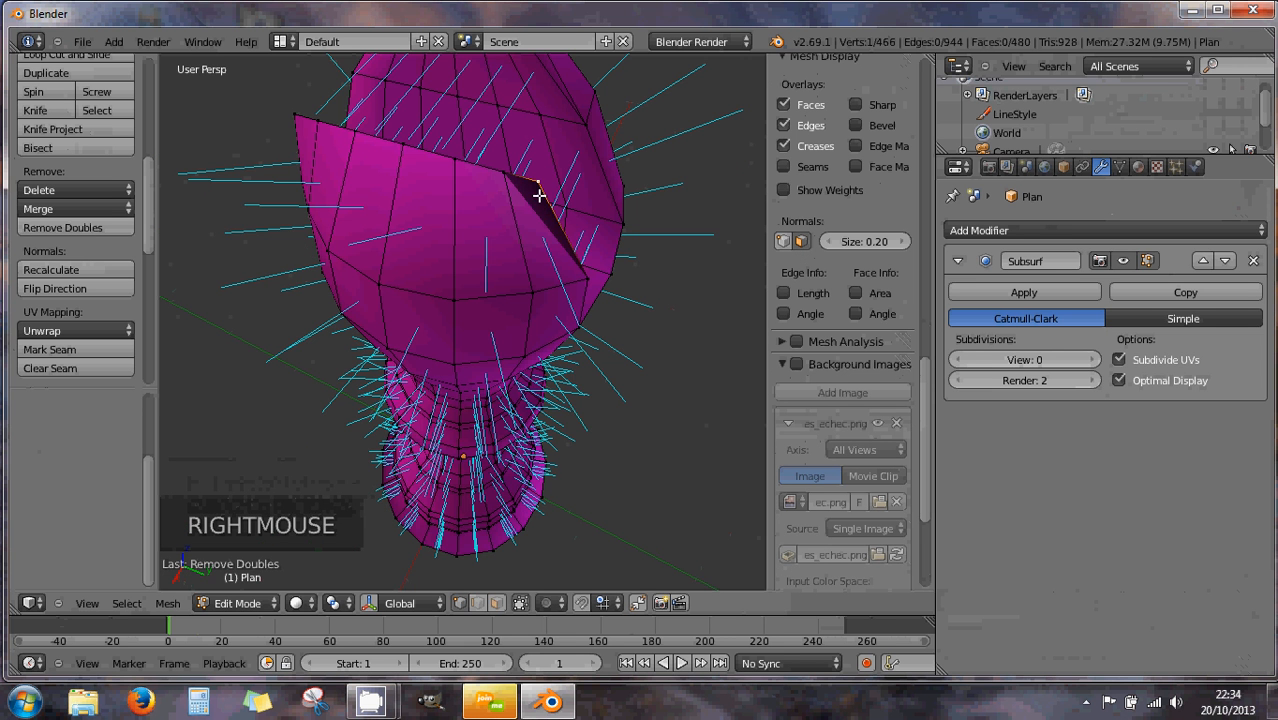
pyautogui.moveTo(557, 201); pyautogui.dragTo(437, 331, button='middle')
pyautogui.press('KP_3')
pyautogui.scroll(3, 491, 321)
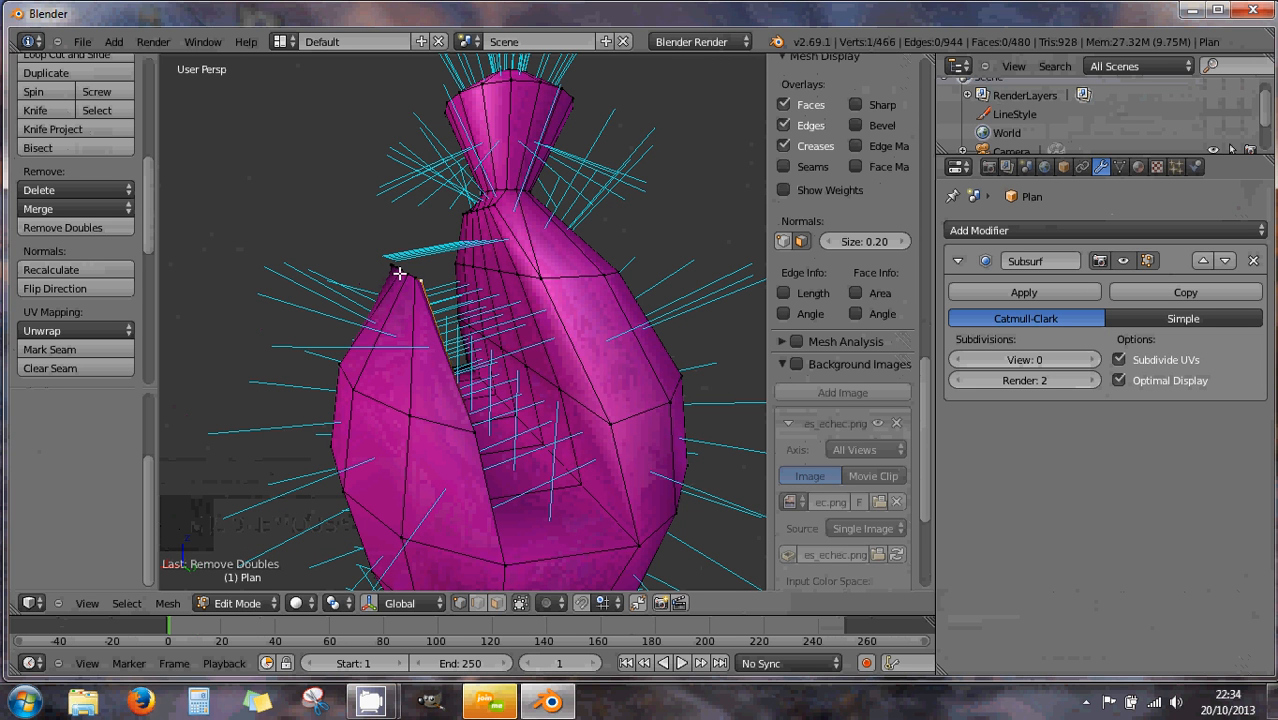
# Select the edge loop along the rim of the notch's lower lip and bevel it by about 0.05 with one segment
pyautogui.keyDown('alt'); pyautogui.rightClick(483, 461); pyautogui.keyUp('alt')
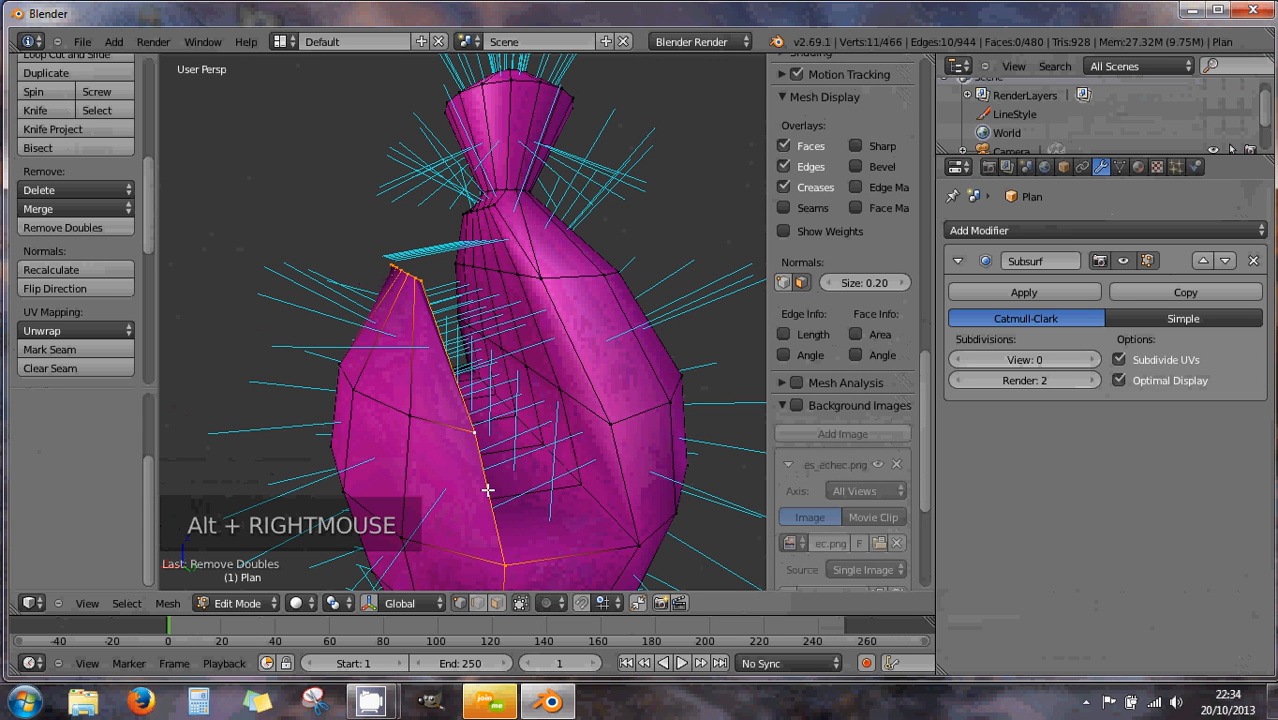
pyautogui.moveTo(416, 331); pyautogui.dragTo(582, 328, button='middle')
pyautogui.scroll(-2, 395, 368)
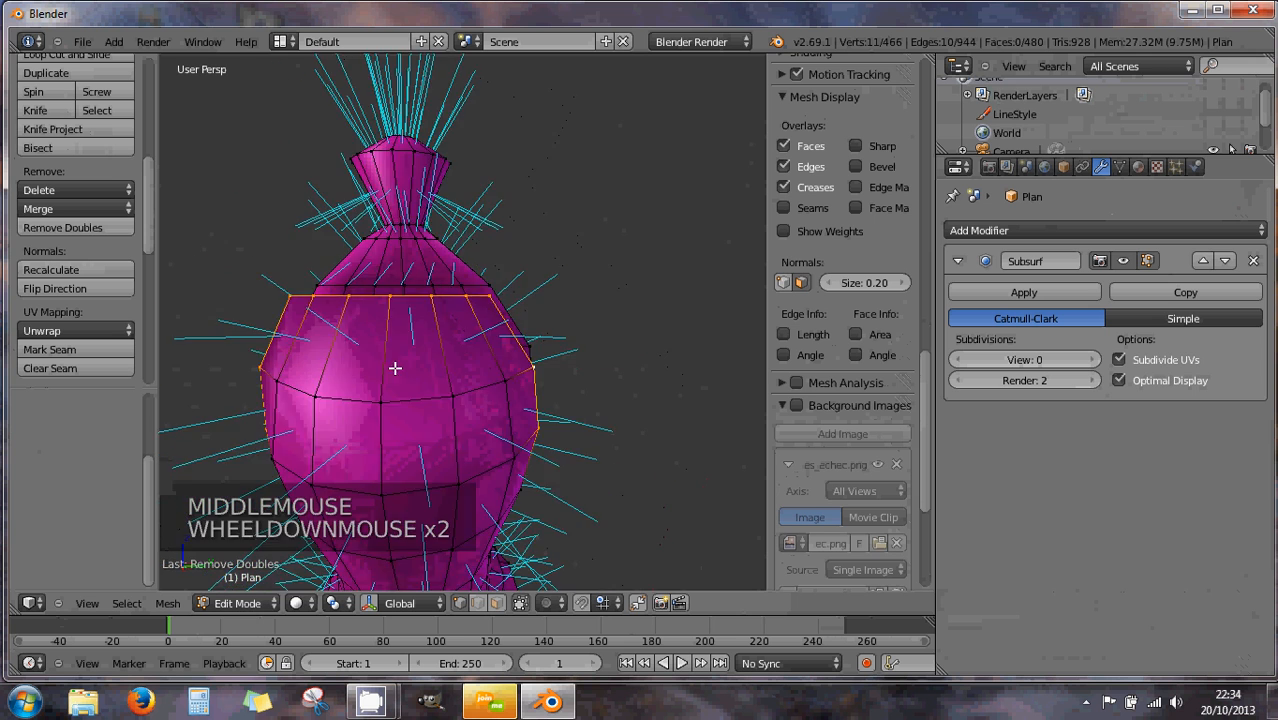
pyautogui.moveTo(395, 368); pyautogui.dragTo(476, 350, button='middle')
pyautogui.scroll(2, 450, 350)
pyautogui.scroll(1, 450, 350)
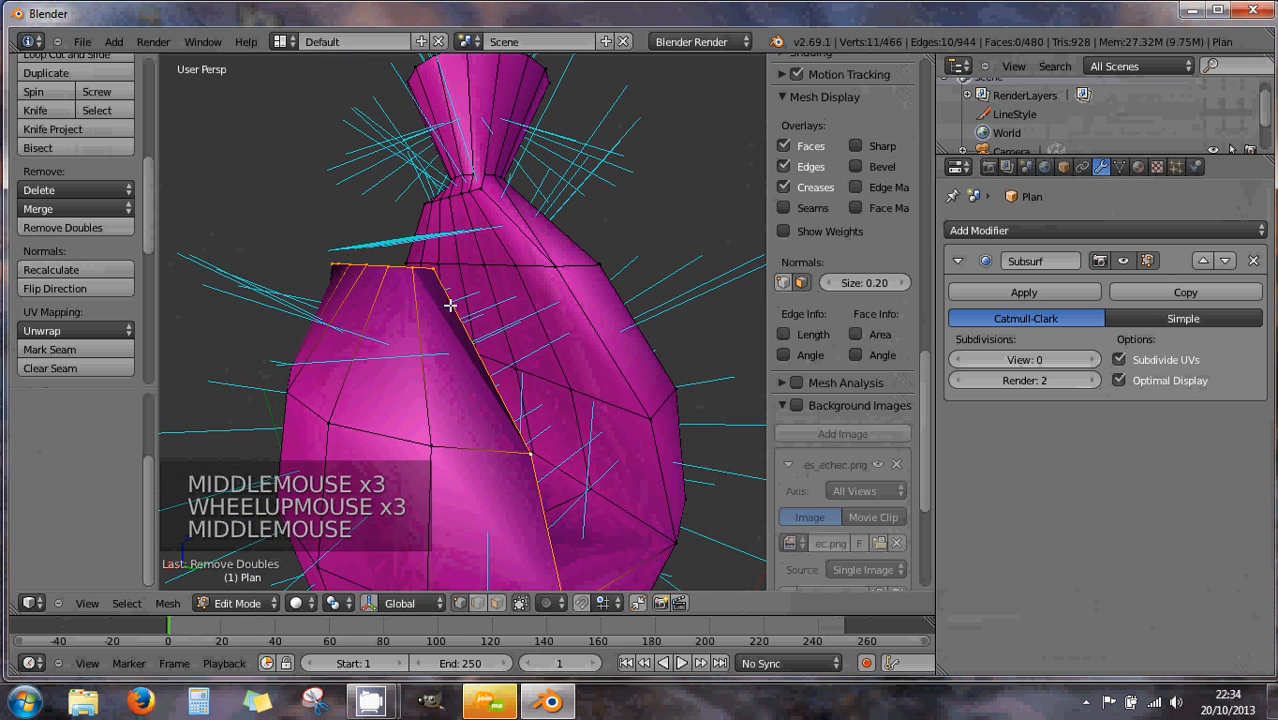
pyautogui.hotkey('ctrl', 'b')
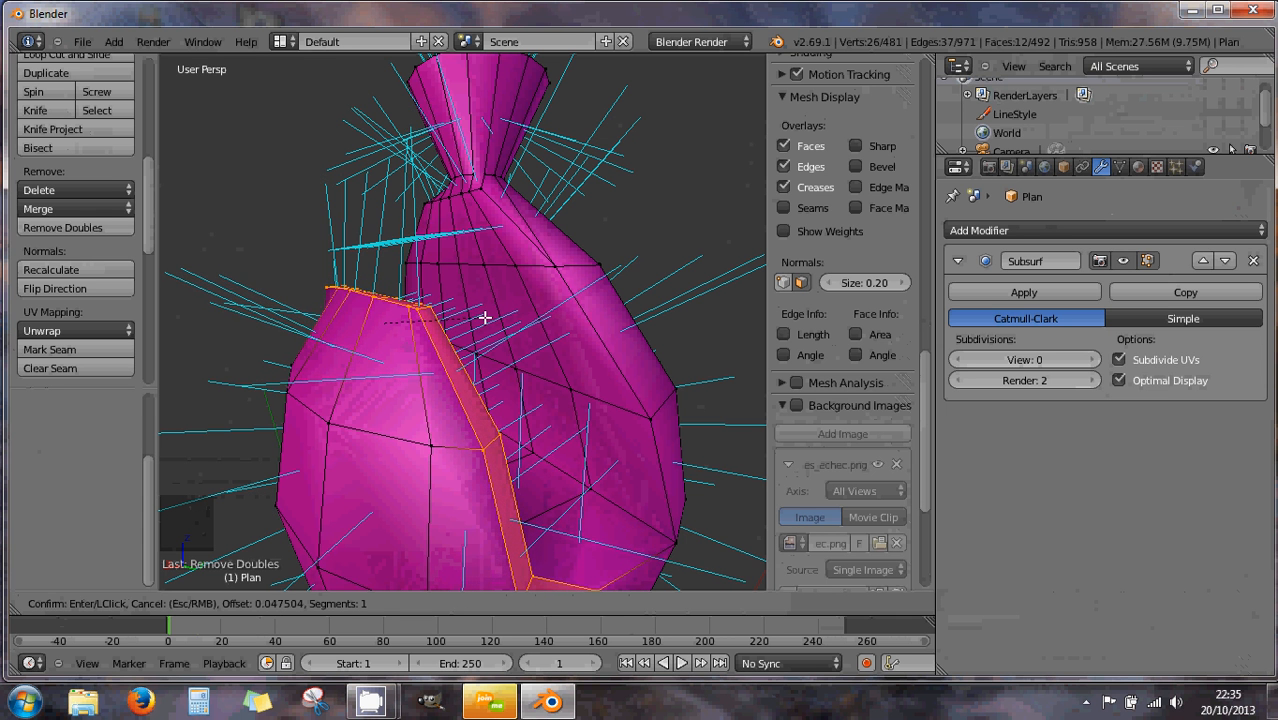
pyautogui.click(483, 317)
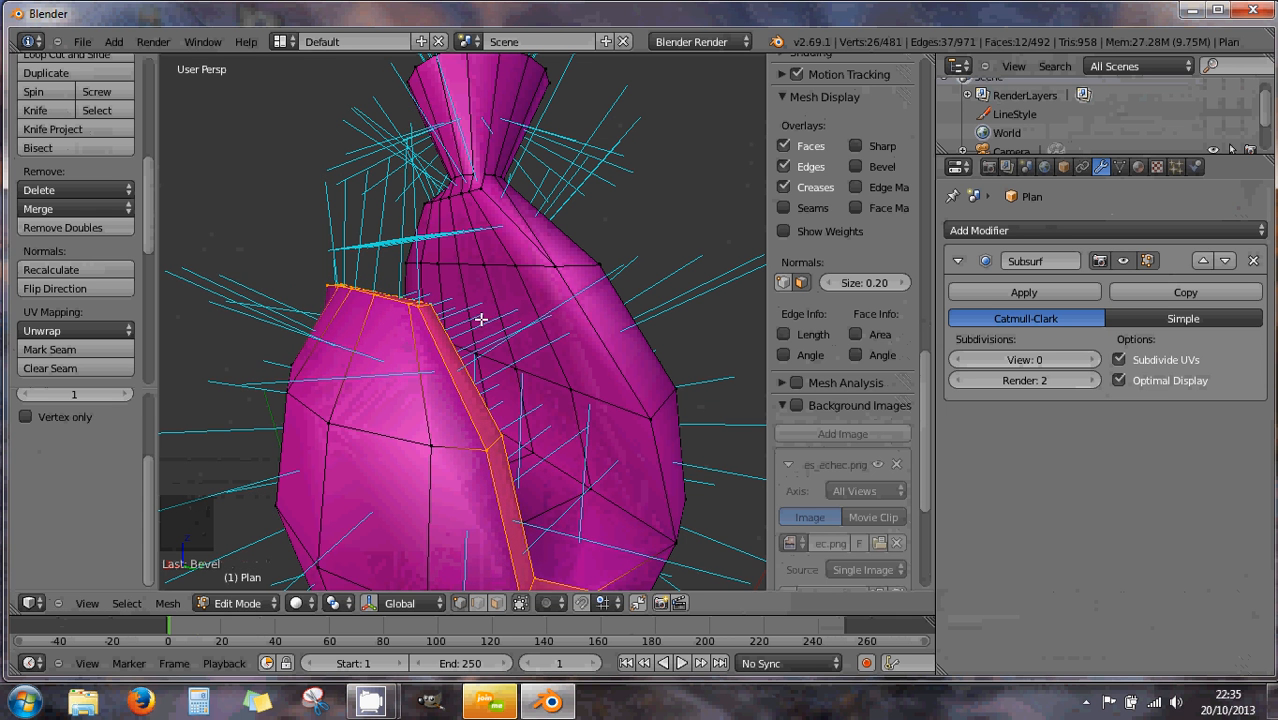
# Inspect the bevelled rim of the notch's lower lip and the notch opening from several sides
pyautogui.scroll(-2, 481, 318)
pyautogui.moveTo(481, 318); pyautogui.dragTo(426, 299, button='middle')
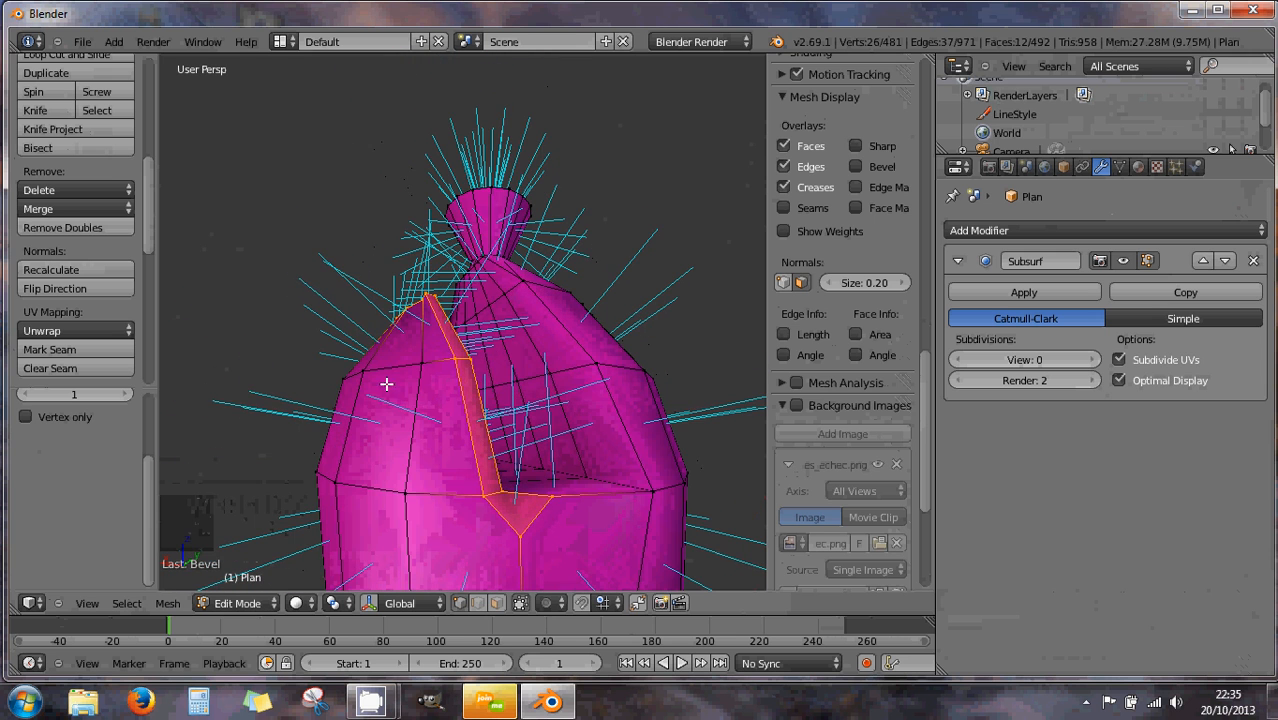
pyautogui.moveTo(385, 379); pyautogui.dragTo(548, 490, button='middle')
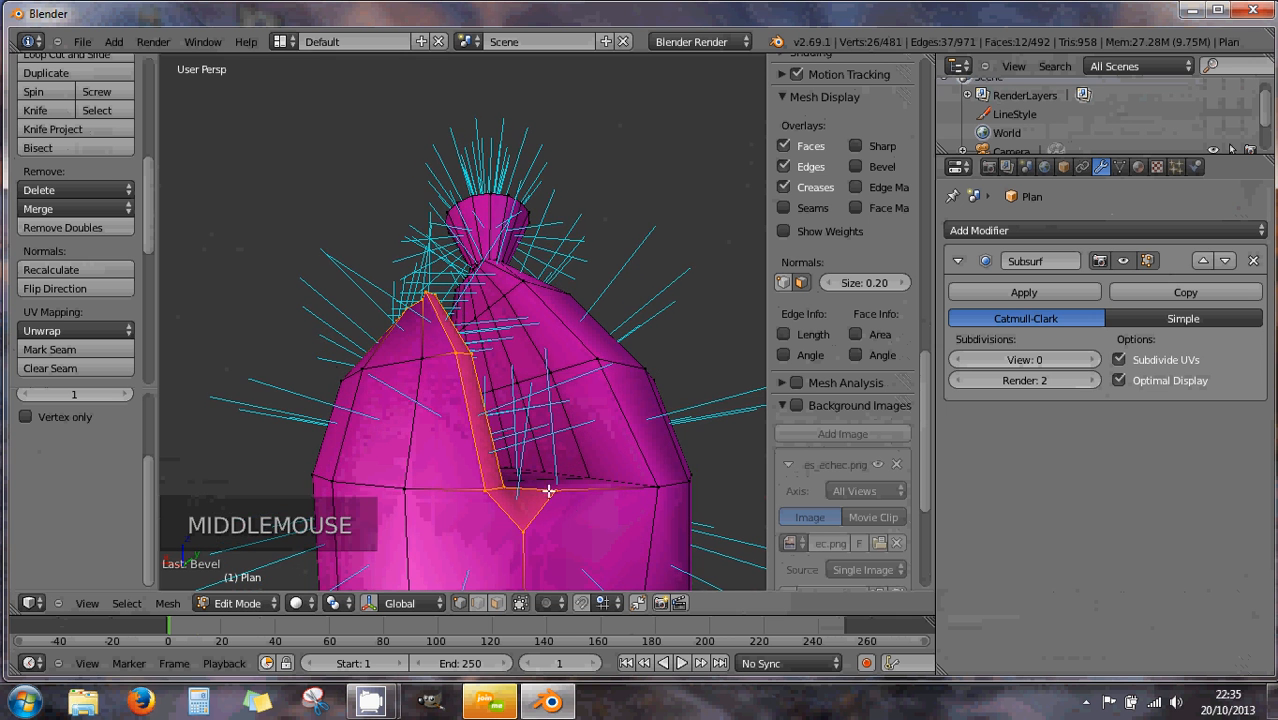
pyautogui.scroll(-2, 586, 520)
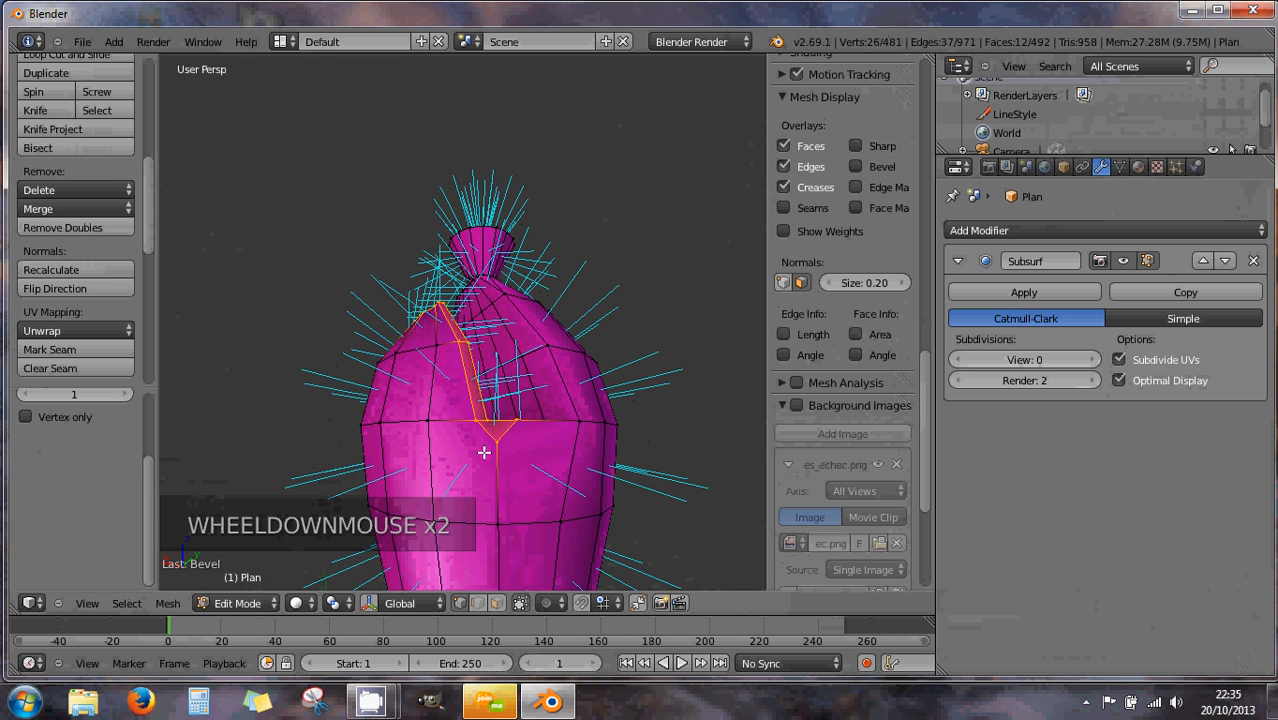
pyautogui.moveTo(484, 453); pyautogui.dragTo(571, 511, button='middle')
pyautogui.moveTo(462, 374); pyautogui.dragTo(533, 463, button='middle')
pyautogui.moveTo(455, 392); pyautogui.dragTo(497, 392, button='middle')
pyautogui.scroll(1, 462, 391)
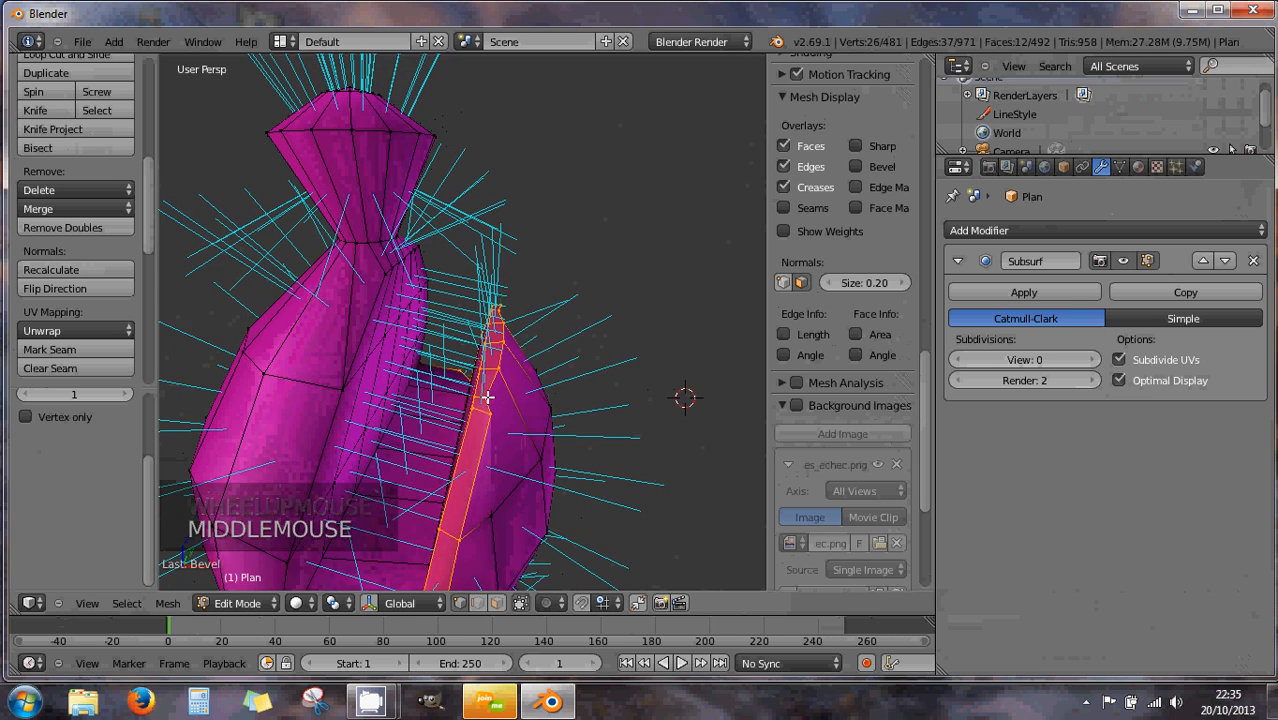
# Move the outer corner vertex at one end of the bevelled lip outward by about 0.017 and nudge it slightly down
pyautogui.rightClick(510, 399)
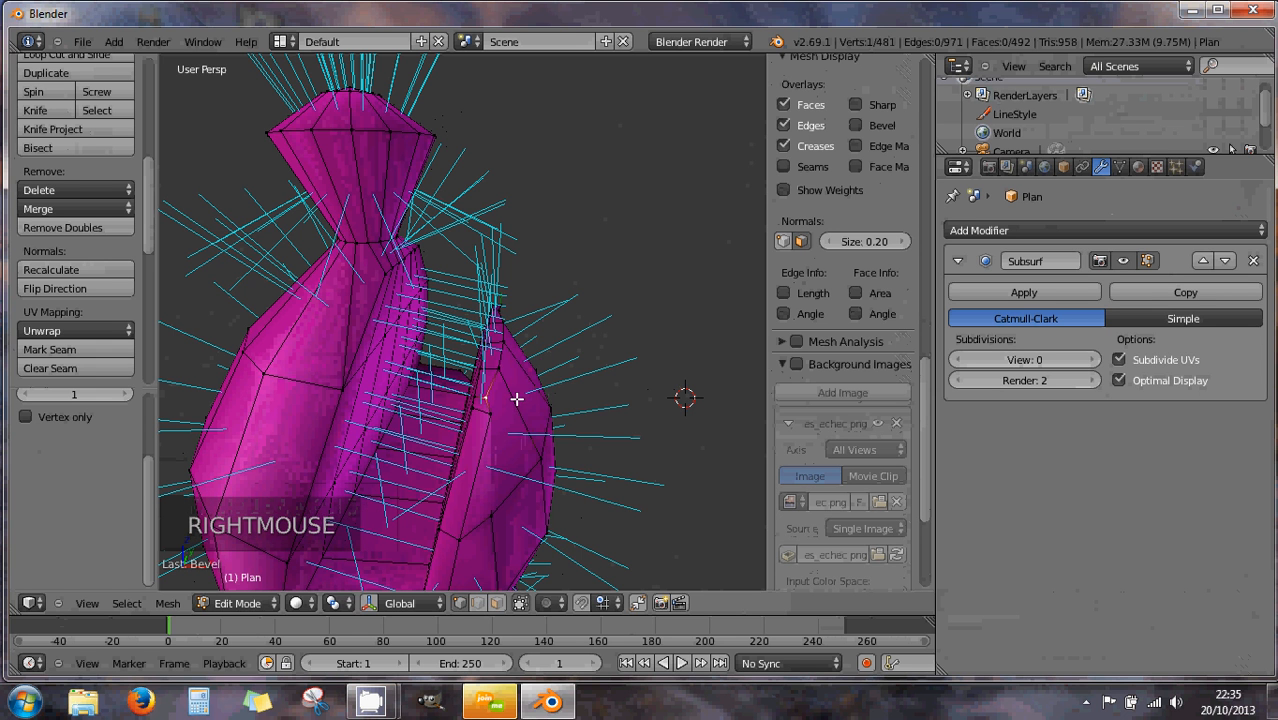
pyautogui.press('g')
pyautogui.press('g')
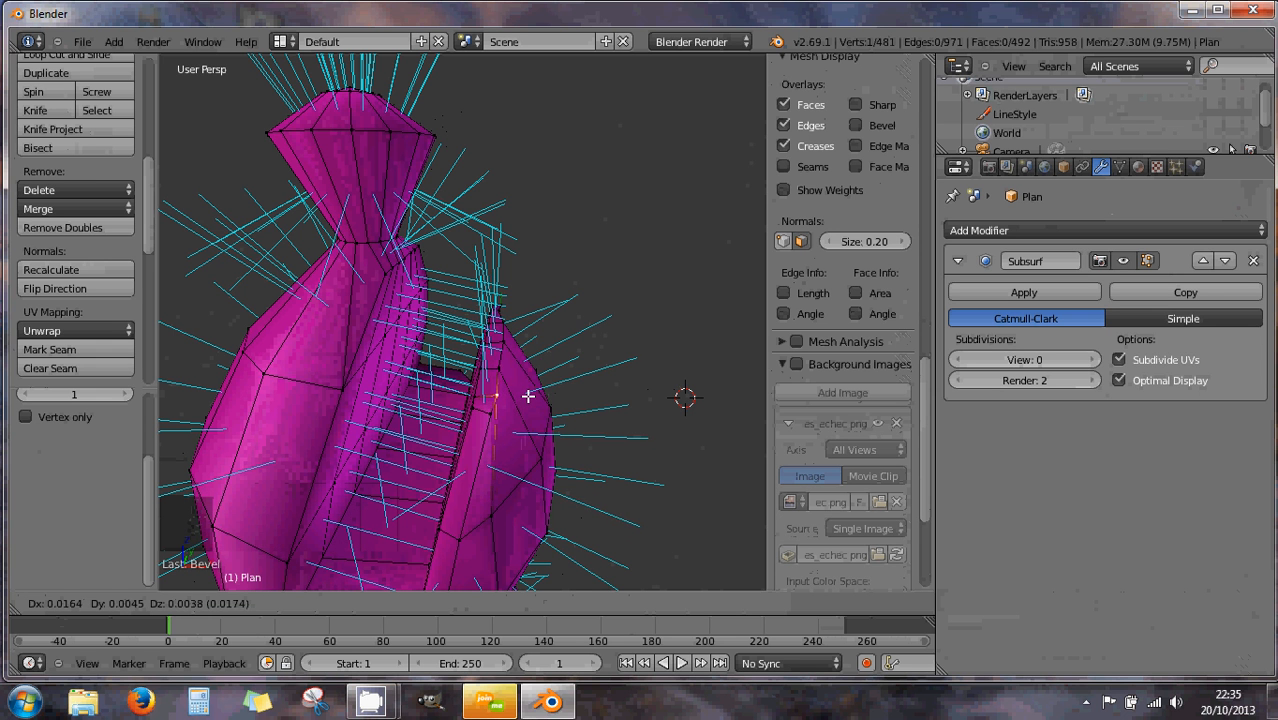
pyautogui.click(526, 395)
pyautogui.moveTo(527, 404); pyautogui.dragTo(534, 350, button='middle')
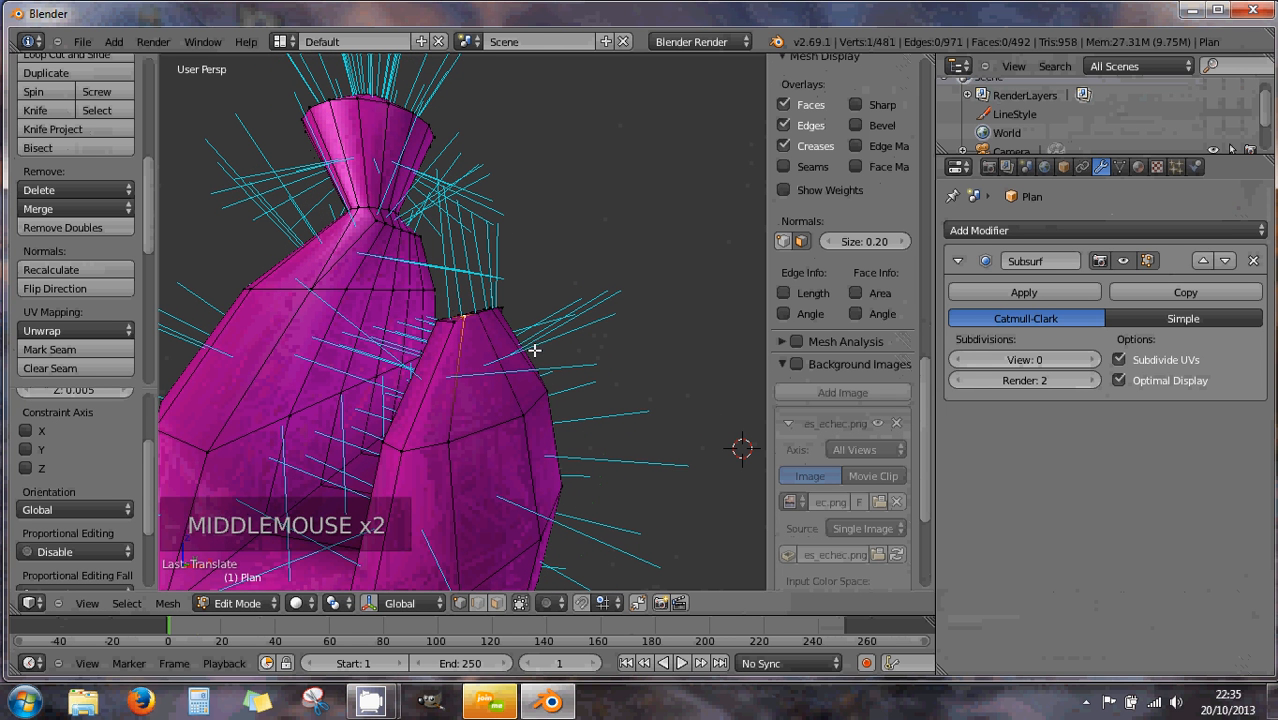
pyautogui.press('g')
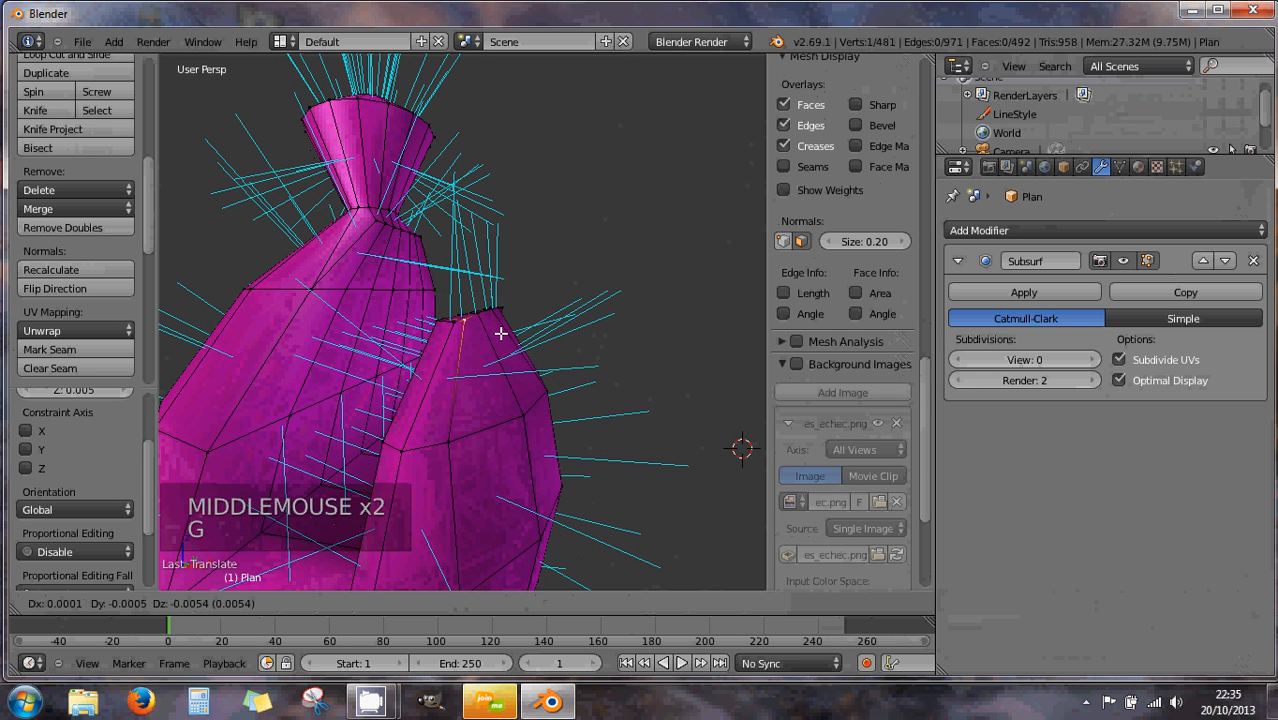
pyautogui.click(499, 333)
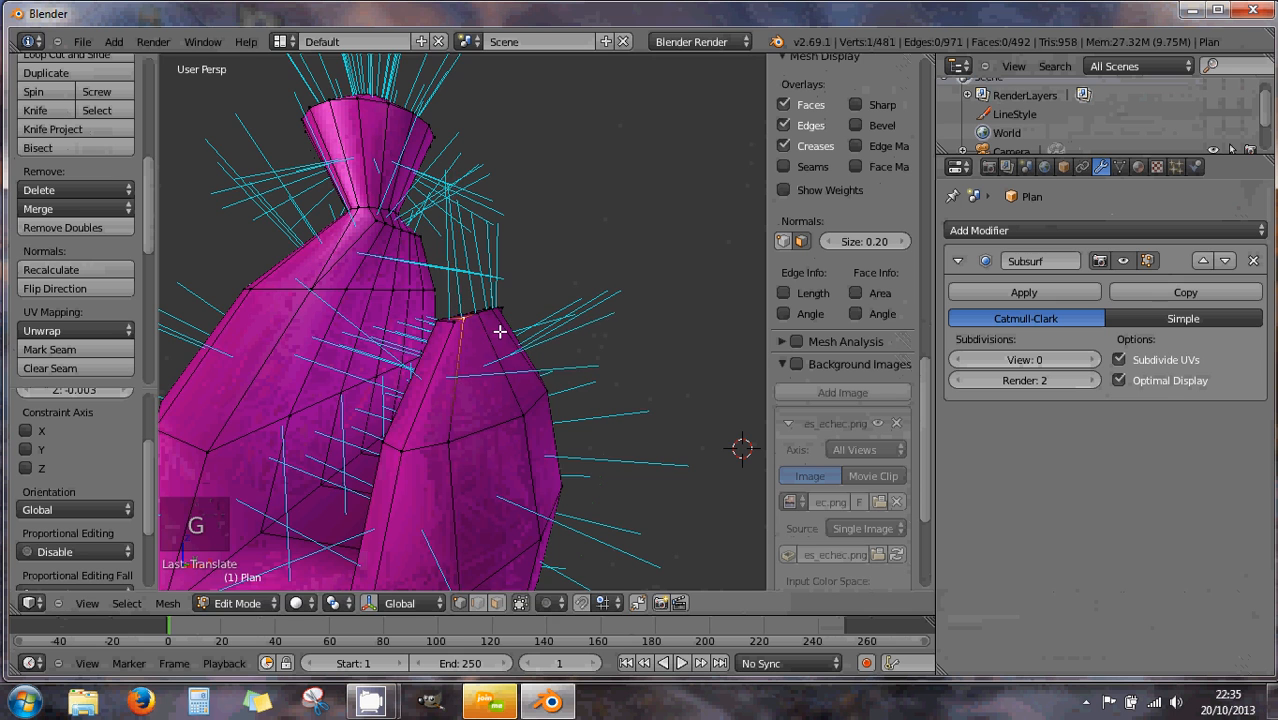
# Move the outer vertex at the opposite corner of the bevelled lip along the X axis, closer to the rim's edge
pyautogui.moveTo(499, 333); pyautogui.dragTo(434, 334, button='middle')
pyautogui.scroll(3, 433, 335)
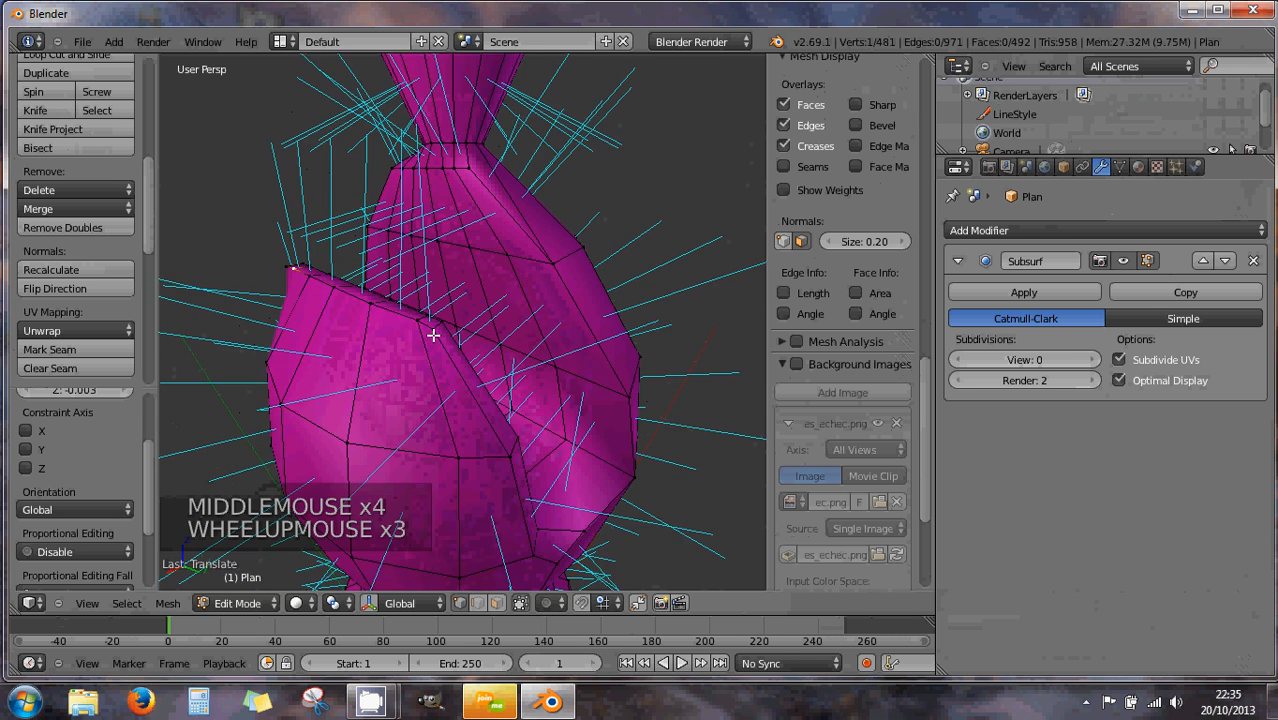
pyautogui.scroll(4, 433, 335)
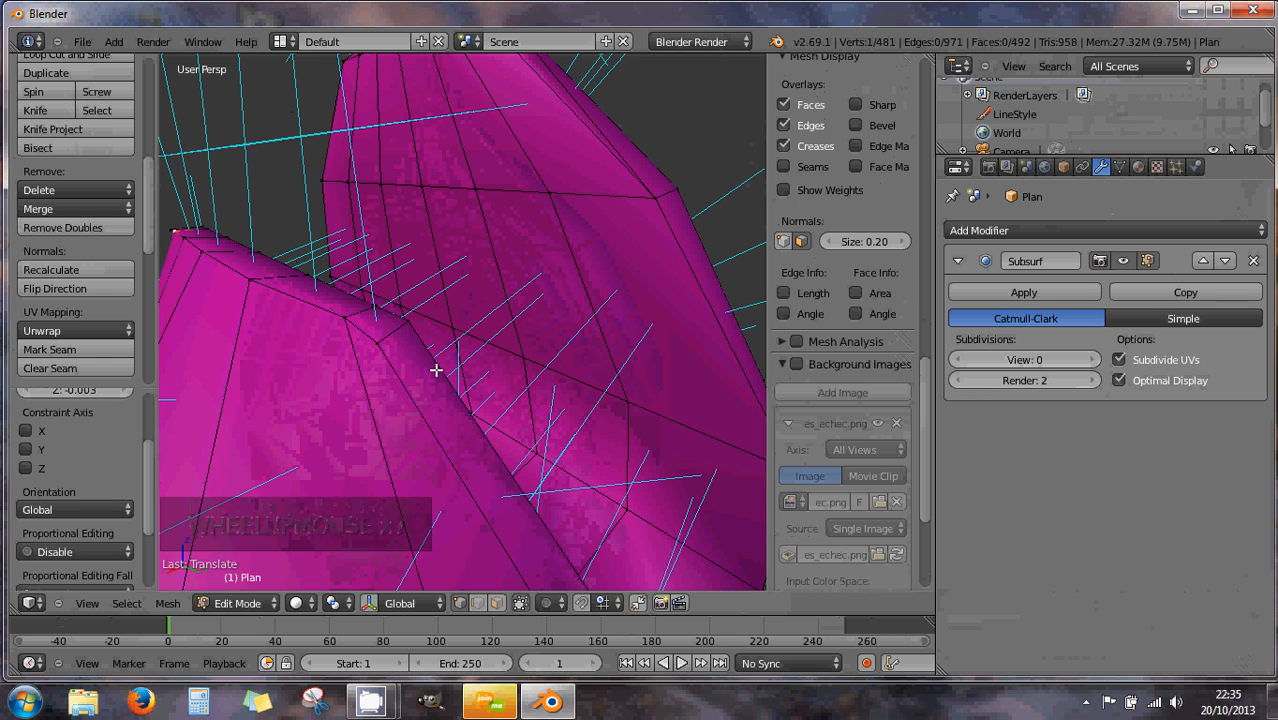
pyautogui.rightClick(391, 347)
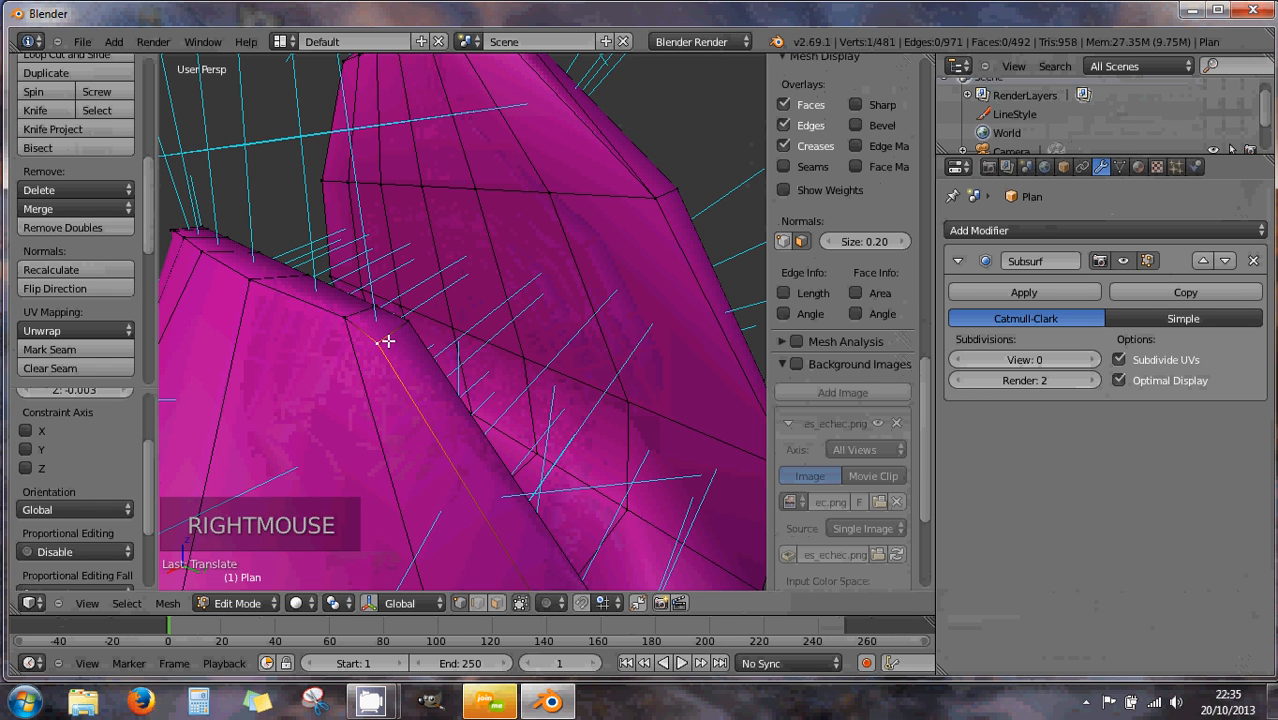
pyautogui.press('g')
pyautogui.press('x')
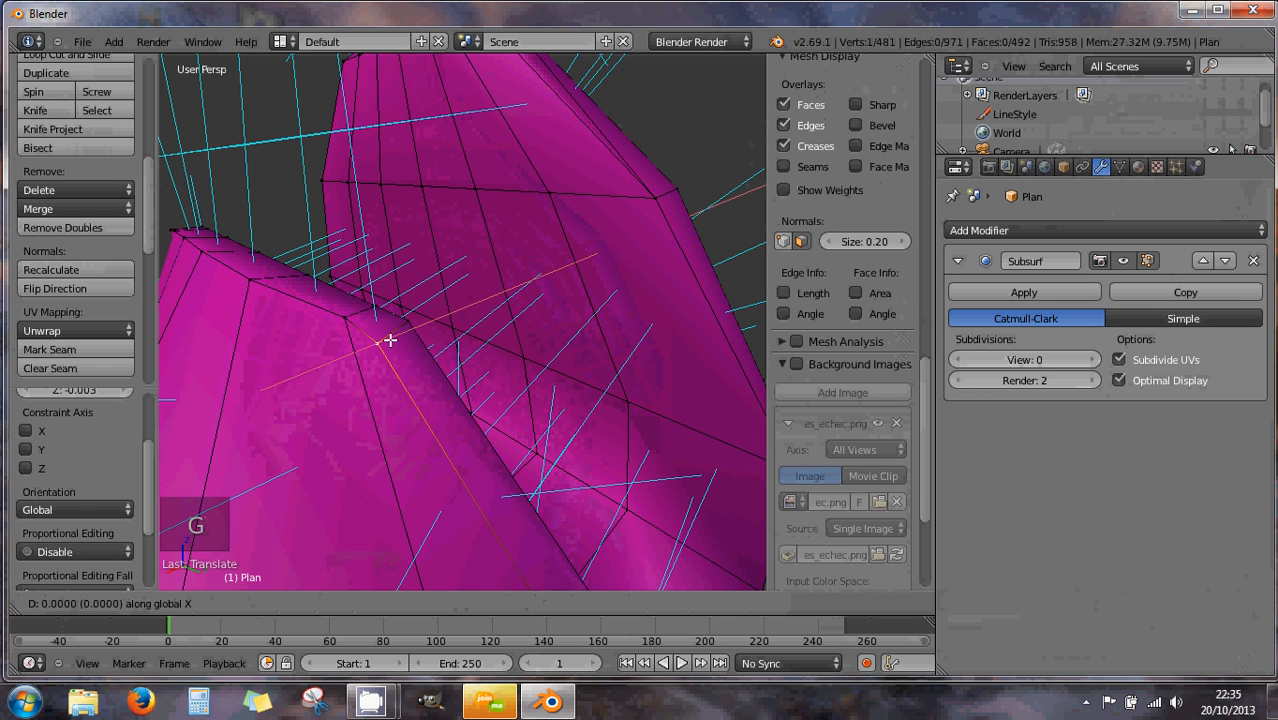
pyautogui.click(407, 324)
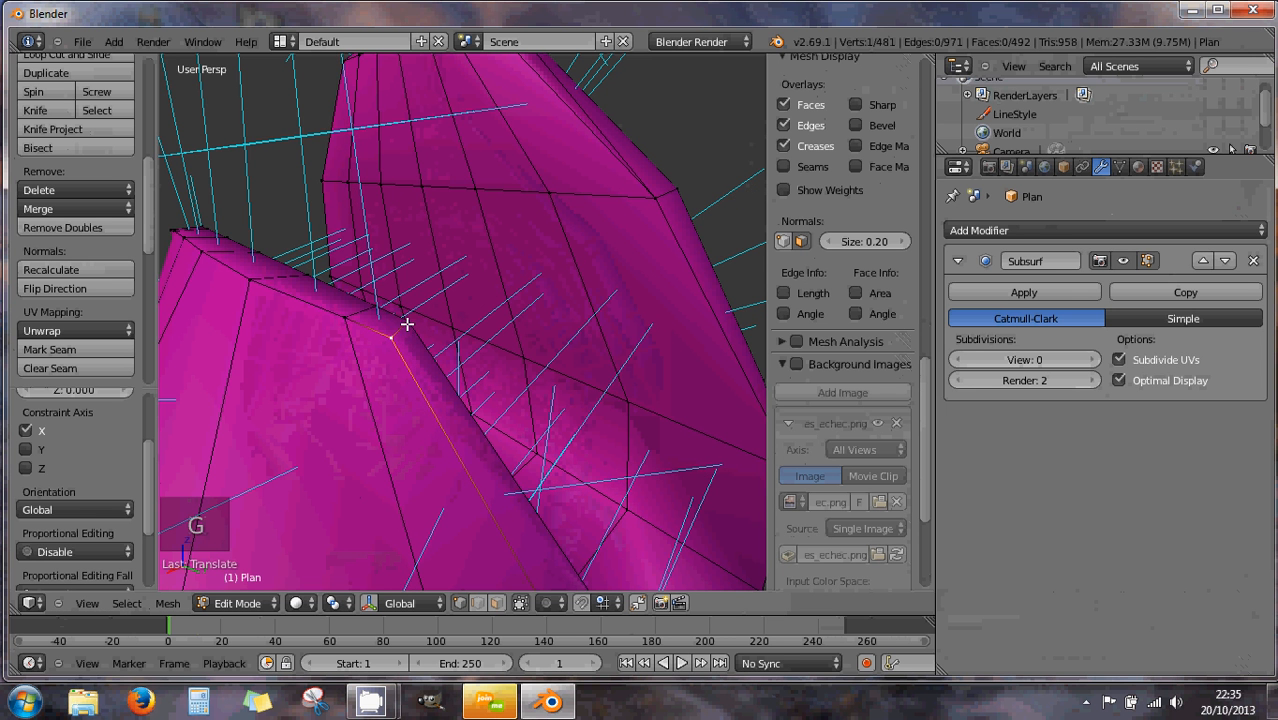
# Examine both adjusted corners of the lower lip and the overall shape of the notched head
pyautogui.scroll(-1, 350, 335)
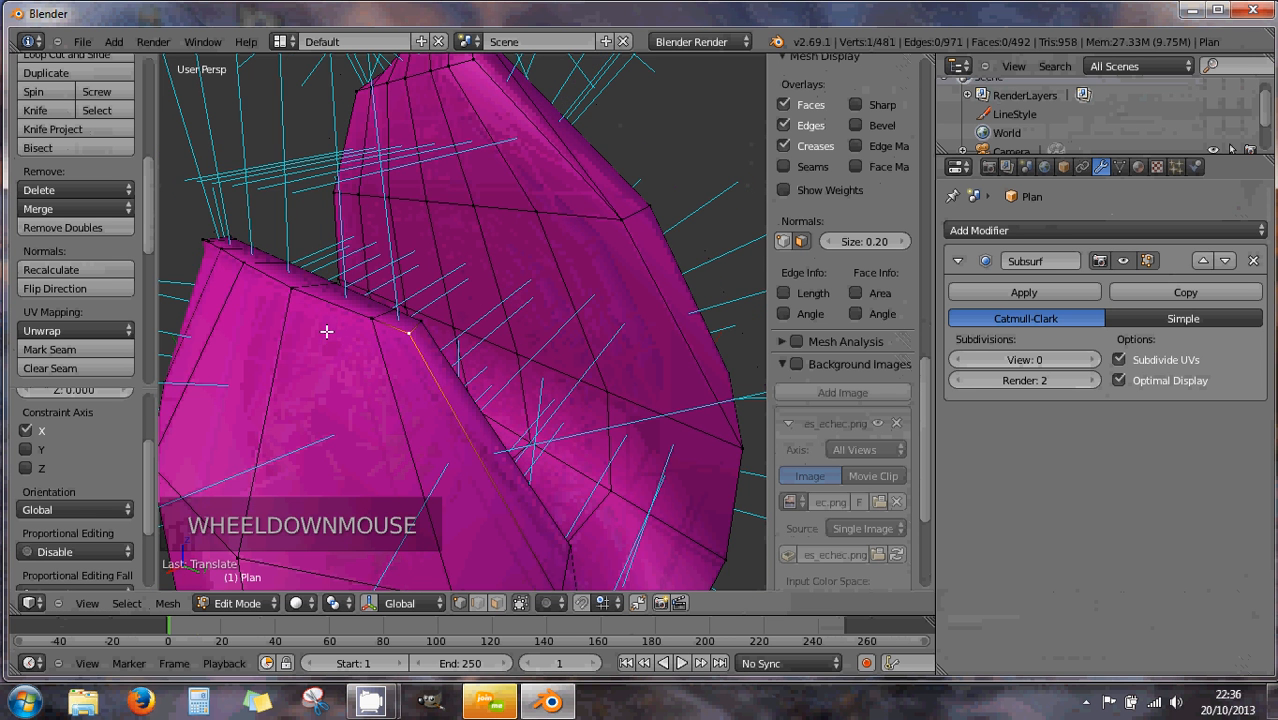
pyautogui.moveTo(326, 331); pyautogui.dragTo(422, 337, button='middle')
pyautogui.scroll(-2, 317, 343)
pyautogui.moveTo(317, 343); pyautogui.dragTo(476, 334, button='middle')
pyautogui.scroll(-4, 395, 346)
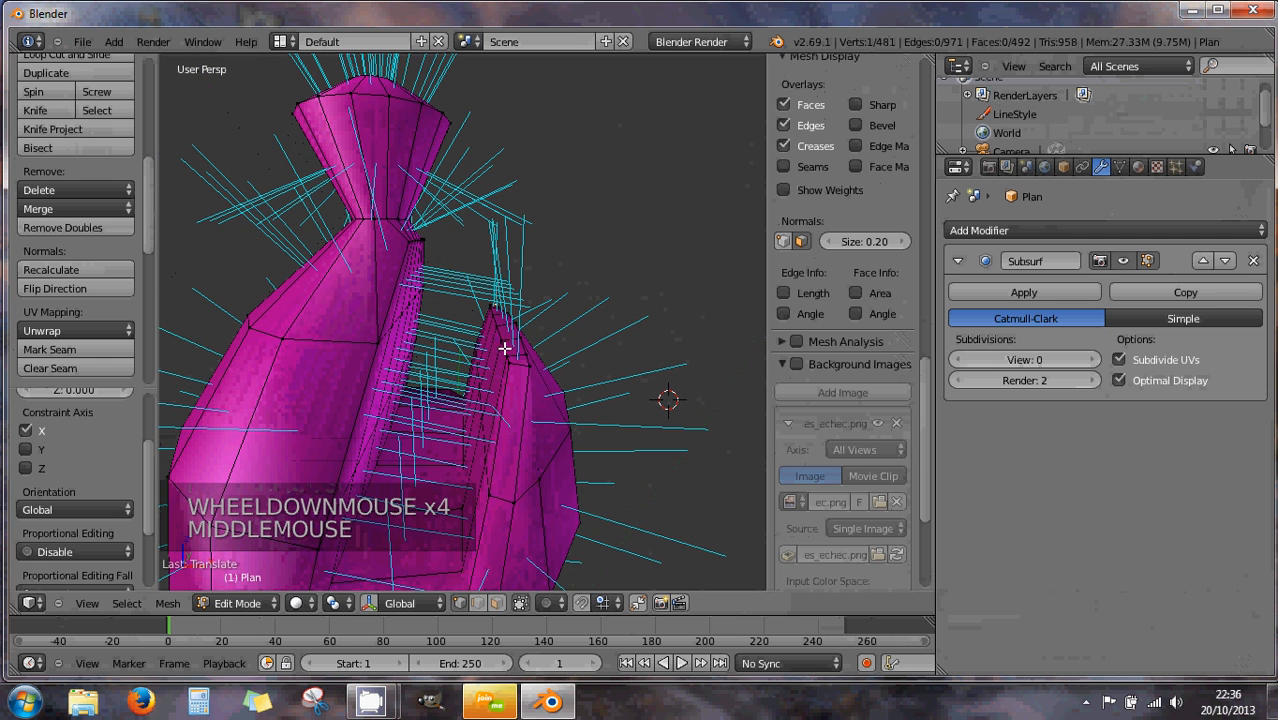
pyautogui.moveTo(502, 359)
pyautogui.mouseDown(button='middle')
pyautogui.moveTo(479, 348)
pyautogui.moveTo(504, 344)
pyautogui.mouseUp(button='middle')
pyautogui.scroll(-2, 481, 368)
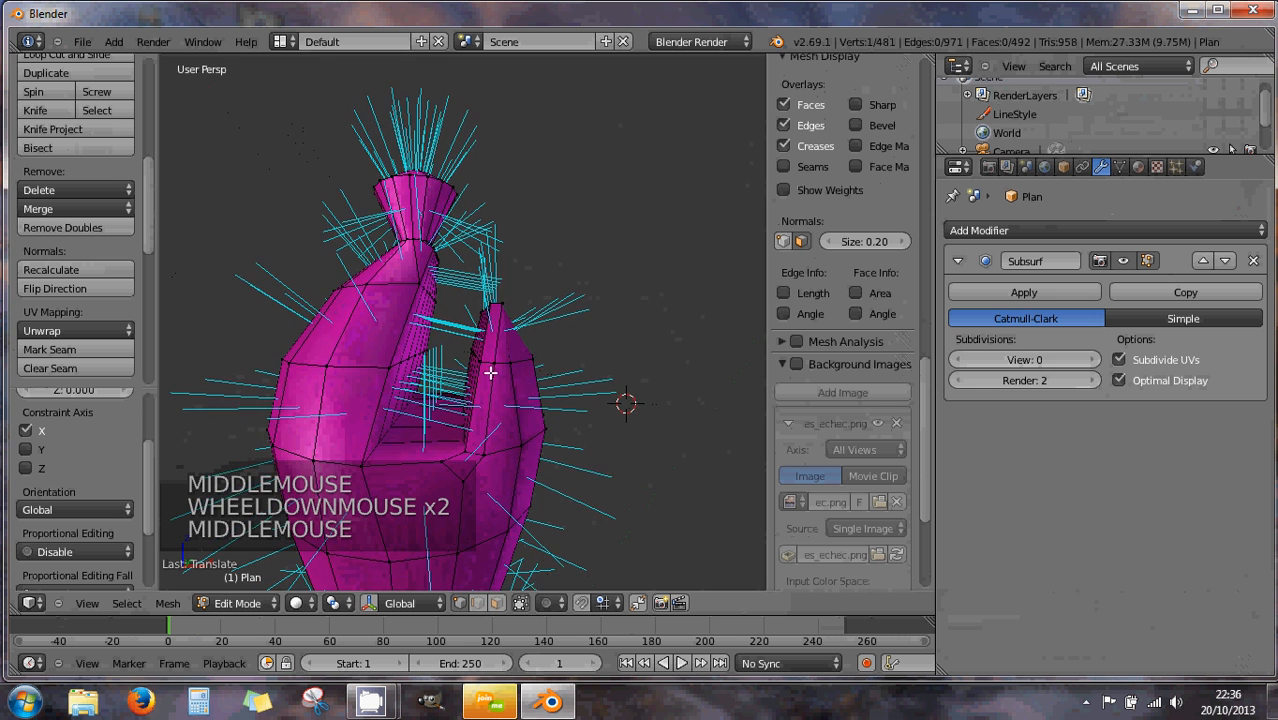
pyautogui.scroll(-3, 475, 400)
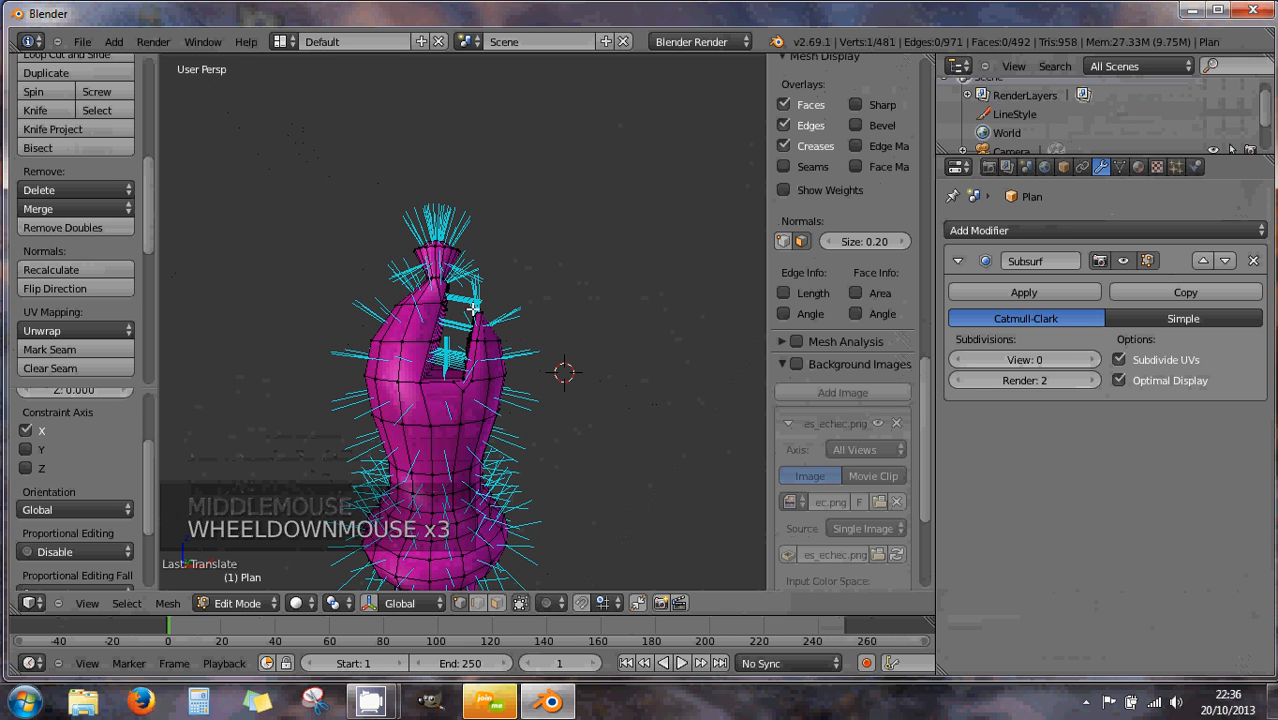
pyautogui.moveTo(472, 360); pyautogui.dragTo(452, 303, button='middle')
pyautogui.scroll(8, 486, 335)
pyautogui.scroll(3, 485, 334)
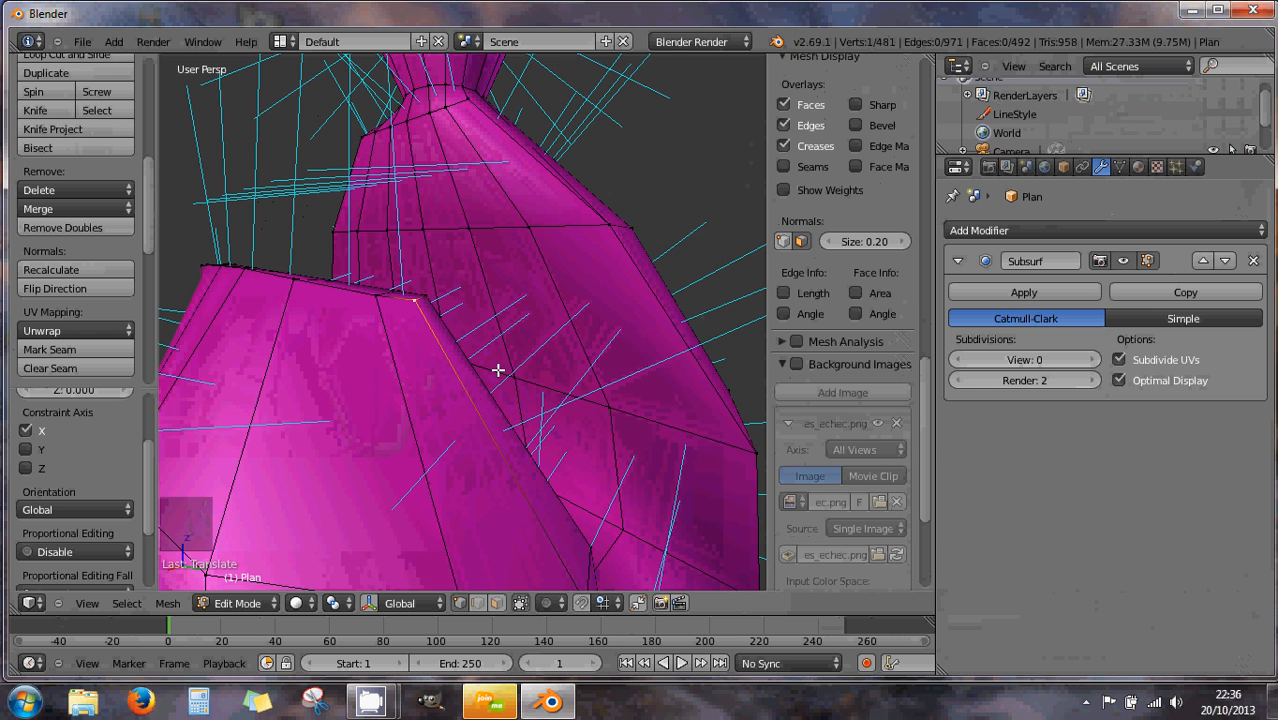
# Undo the corner vertex moves and the bevel on the notch's lower lip
pyautogui.hotkey('ctrl', 'z')
pyautogui.hotkey('ctrl', 'z')
pyautogui.hotkey('ctrl', 'z')
pyautogui.hotkey('ctrl', 'z')
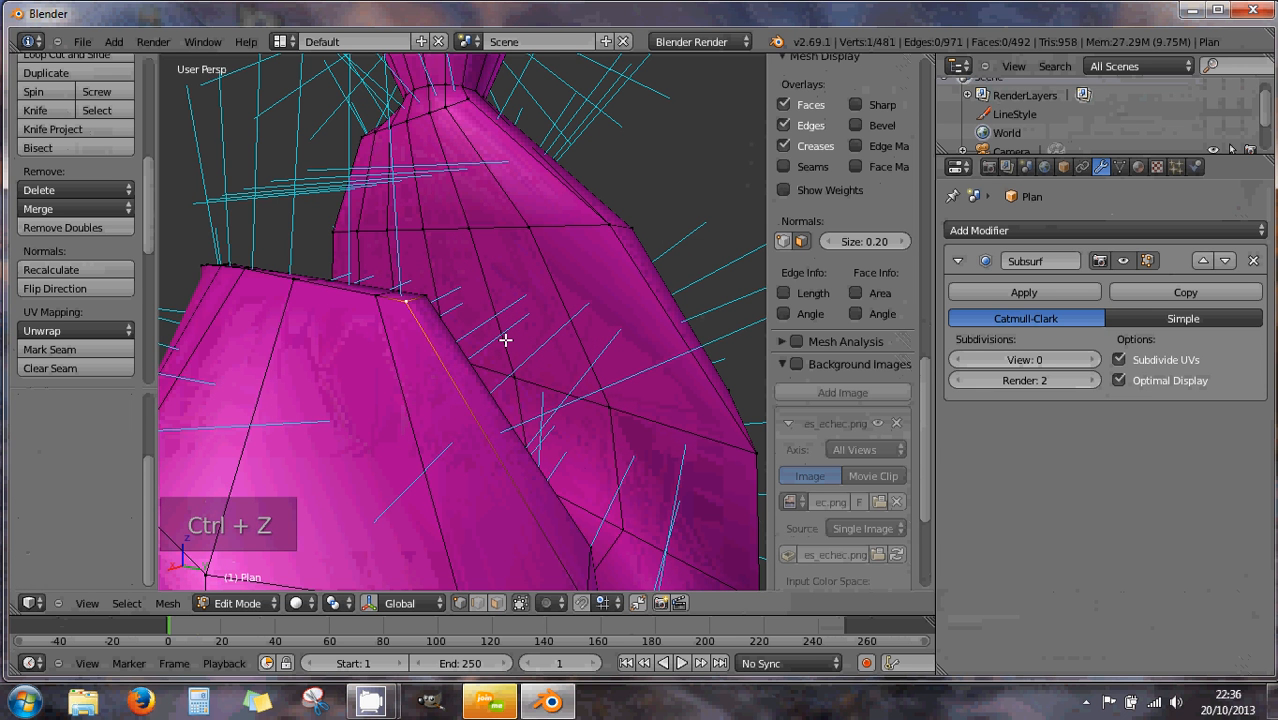
pyautogui.hotkey('ctrl', 'z')
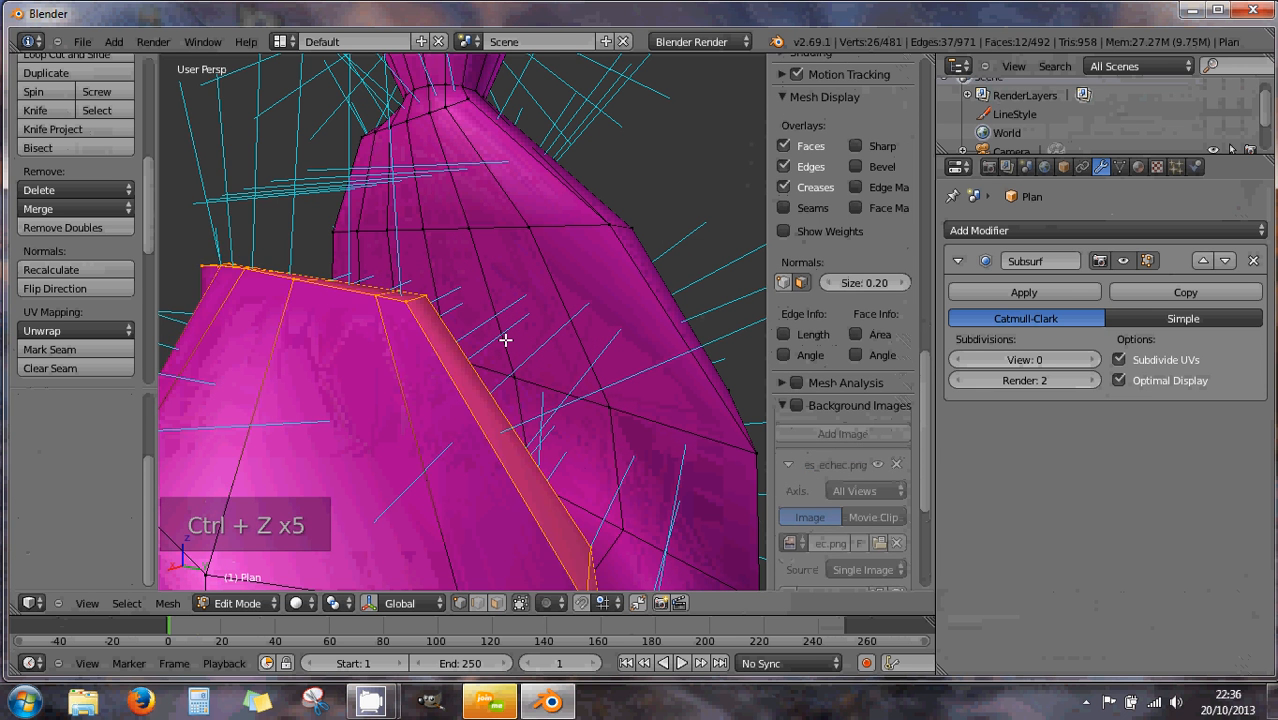
pyautogui.hotkey('ctrl', 'z')
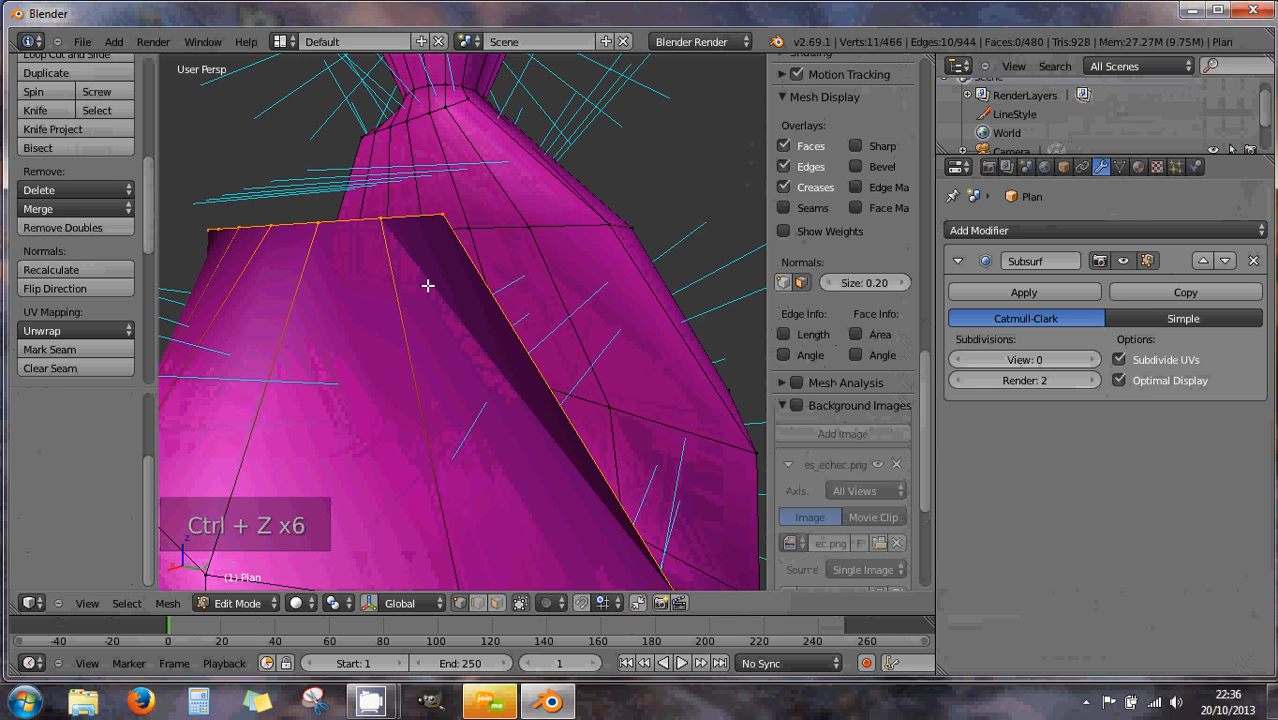
# Try a loop cut on the lower lip slid to the rim with factor -1 and shifted along X, and undo both operations
pyautogui.hotkey('ctrl', 'r')
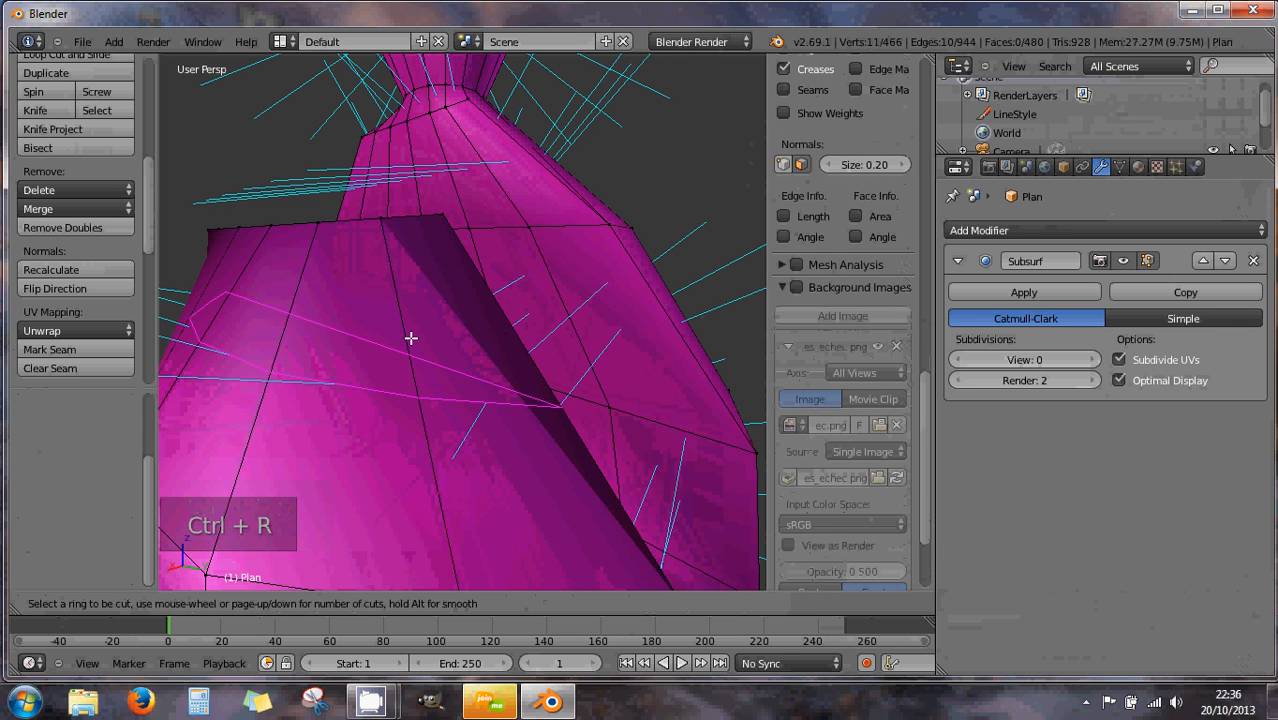
pyautogui.click(414, 335)
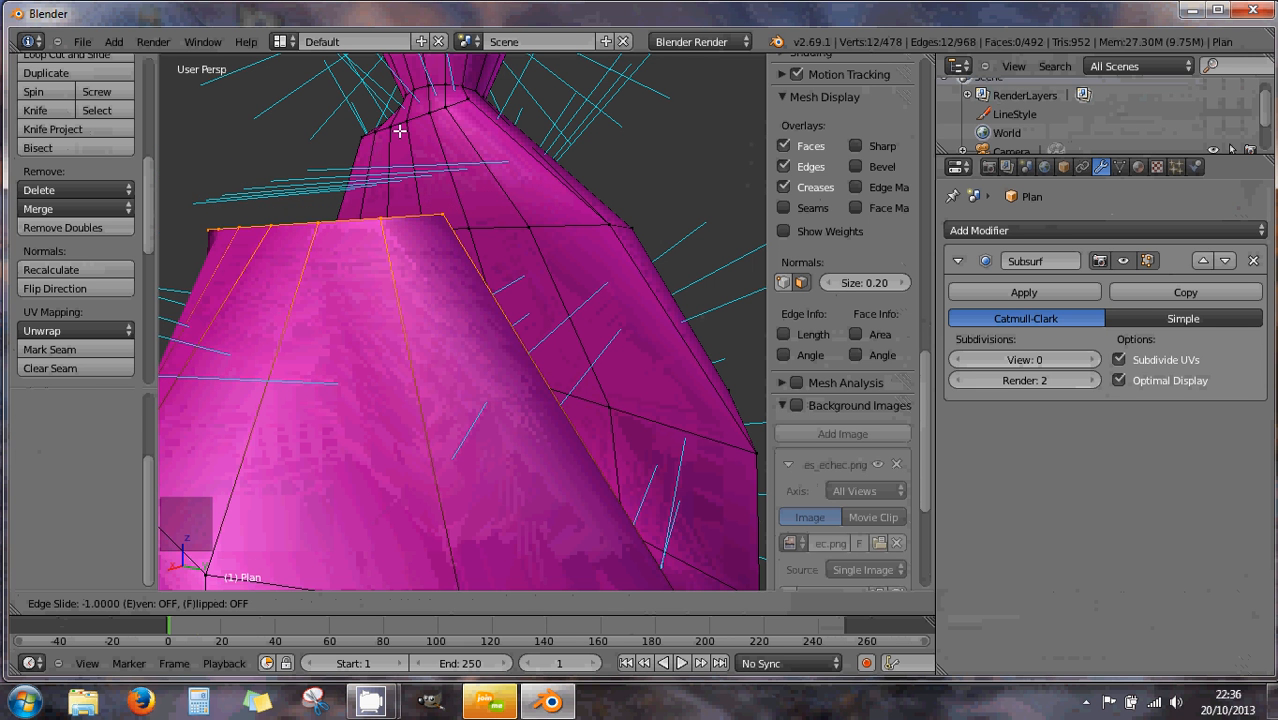
pyautogui.click(399, 131)
pyautogui.moveTo(416, 249)
pyautogui.mouseDown(button='middle')
pyautogui.moveTo(434, 263)
pyautogui.moveTo(451, 331)
pyautogui.moveTo(401, 263)
pyautogui.mouseUp(button='middle')
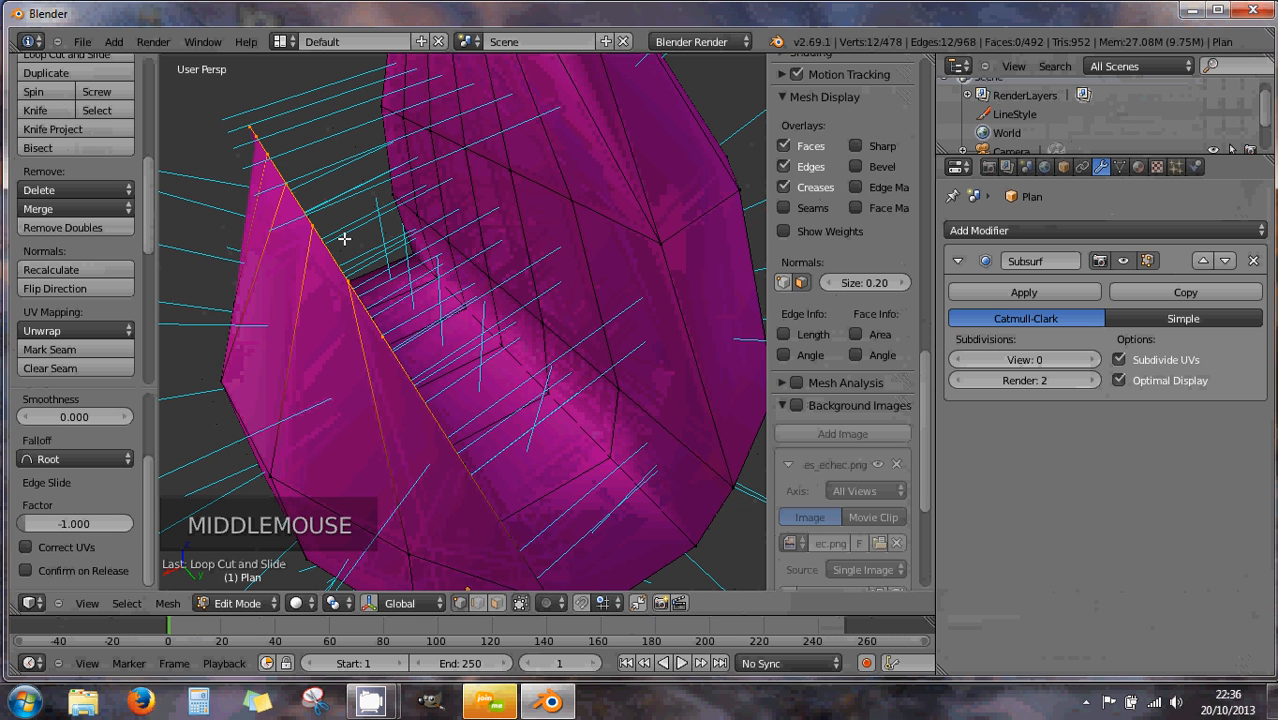
pyautogui.press('g')
pyautogui.press('x')
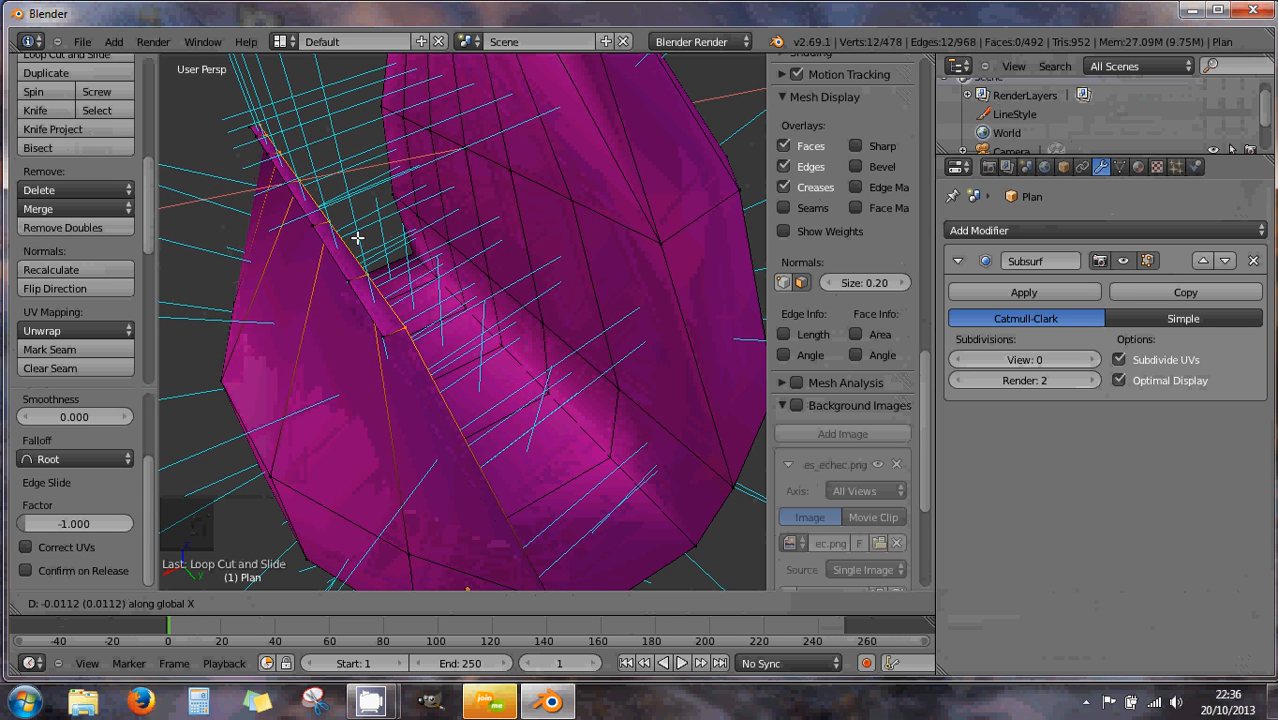
pyautogui.click(358, 245)
pyautogui.moveTo(358, 245); pyautogui.dragTo(305, 219, button='middle')
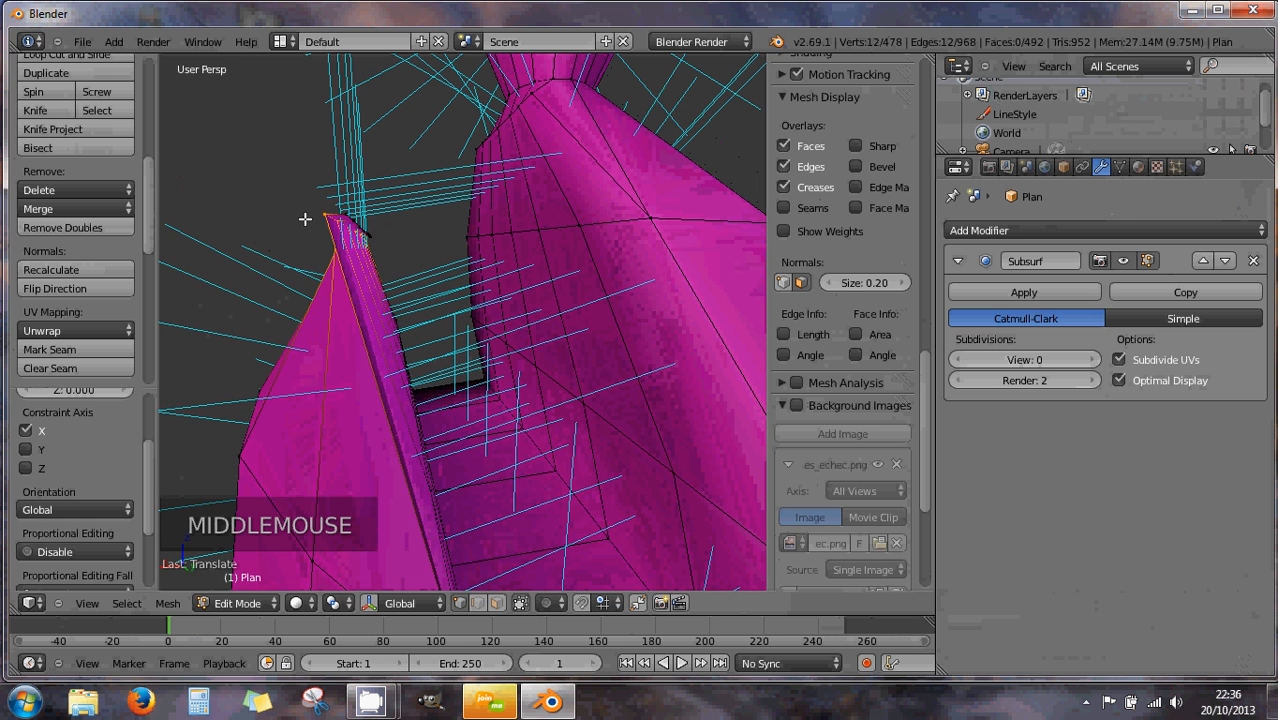
pyautogui.hotkey('ctrl', 'z')
pyautogui.hotkey('ctrl', 'z')
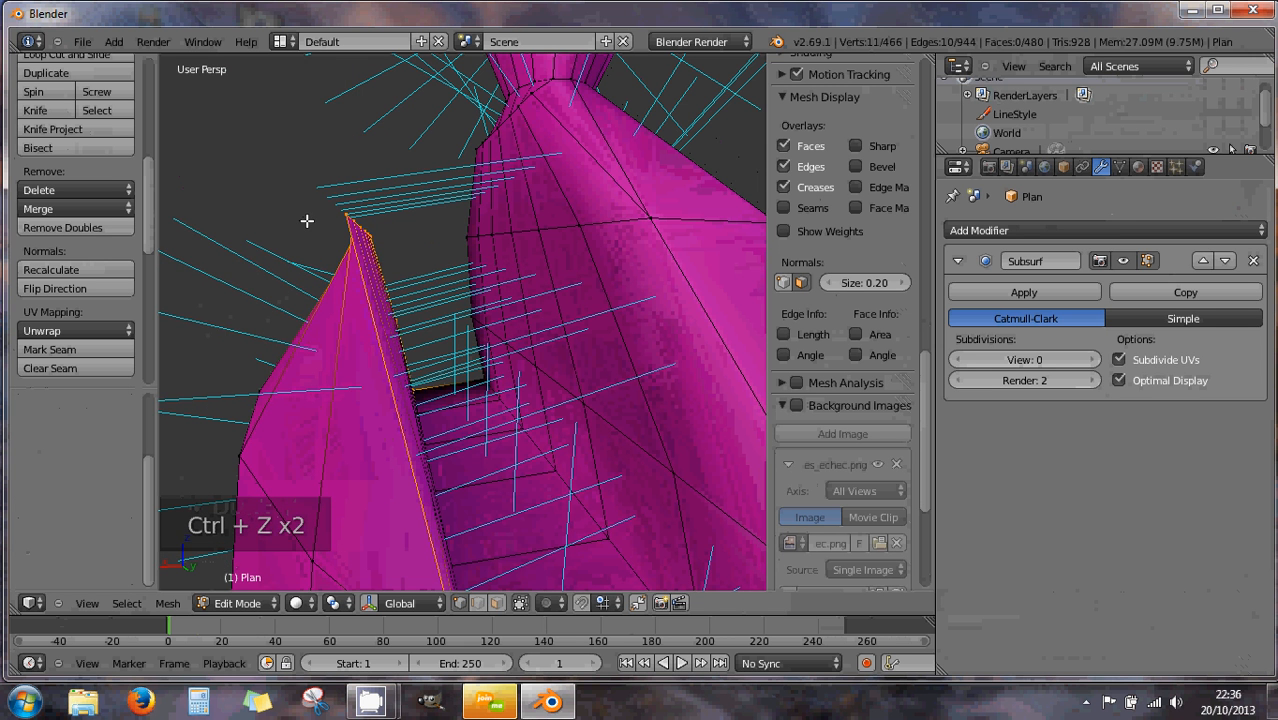
# Add a loop cut around the notch's lower lip, slid towards the rim with a factor of -0.646
pyautogui.moveTo(330, 270); pyautogui.dragTo(416, 318, button='middle')
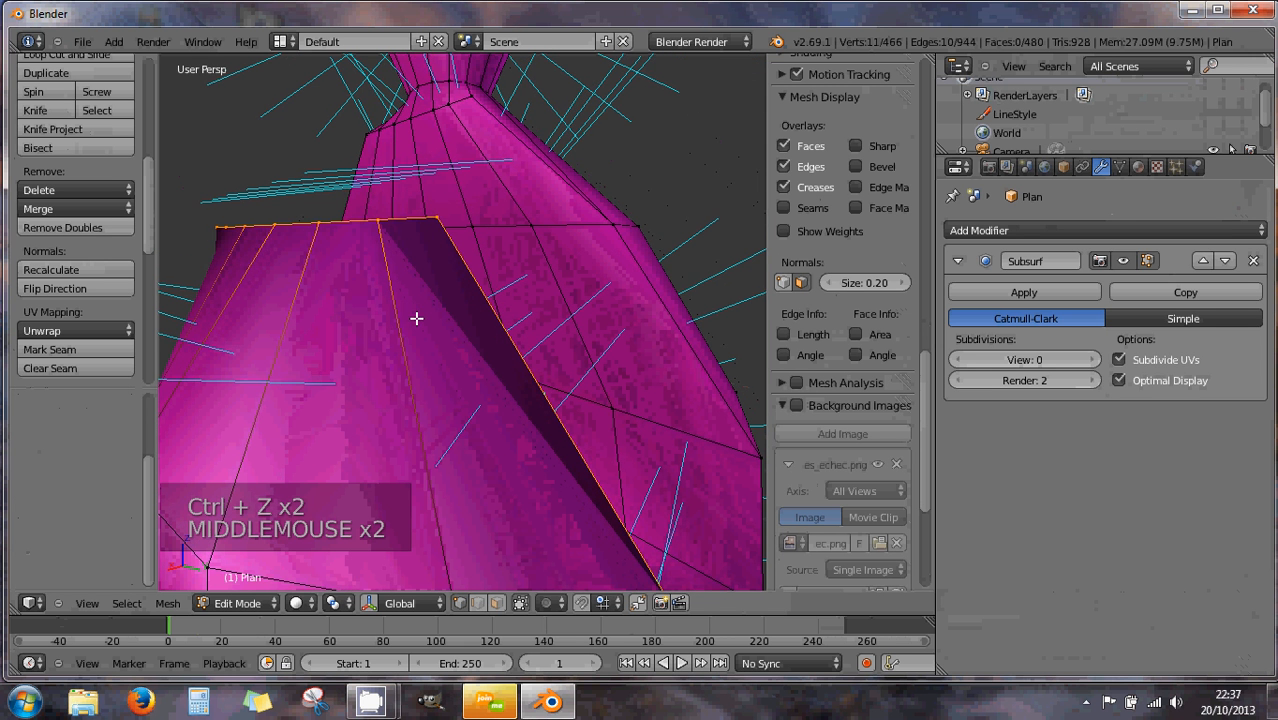
pyautogui.hotkey('ctrl', 'r')
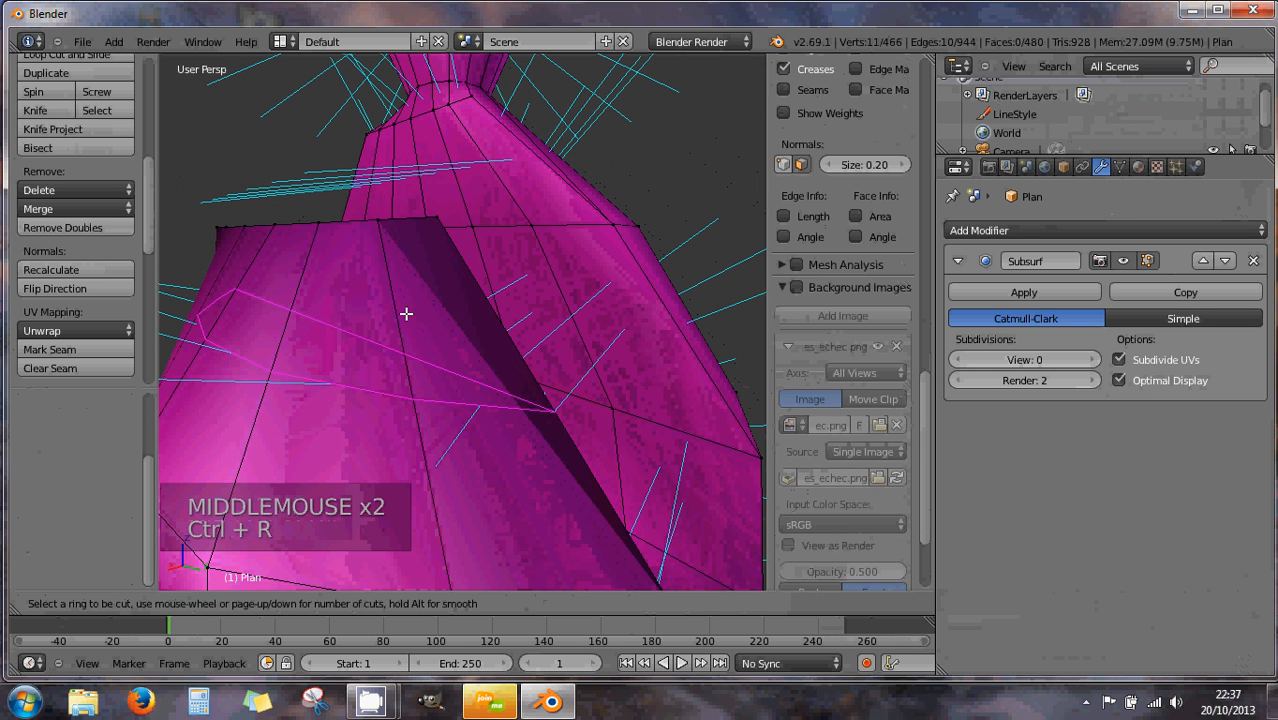
pyautogui.click(400, 294)
pyautogui.click(375, 196)
pyautogui.moveTo(419, 271)
pyautogui.mouseDown(button='middle')
pyautogui.moveTo(297, 277)
pyautogui.moveTo(364, 297)
pyautogui.moveTo(451, 294)
pyautogui.moveTo(302, 288)
pyautogui.moveTo(369, 298)
pyautogui.moveTo(451, 288)
pyautogui.moveTo(280, 280)
pyautogui.moveTo(405, 284)
pyautogui.mouseUp(button='middle')
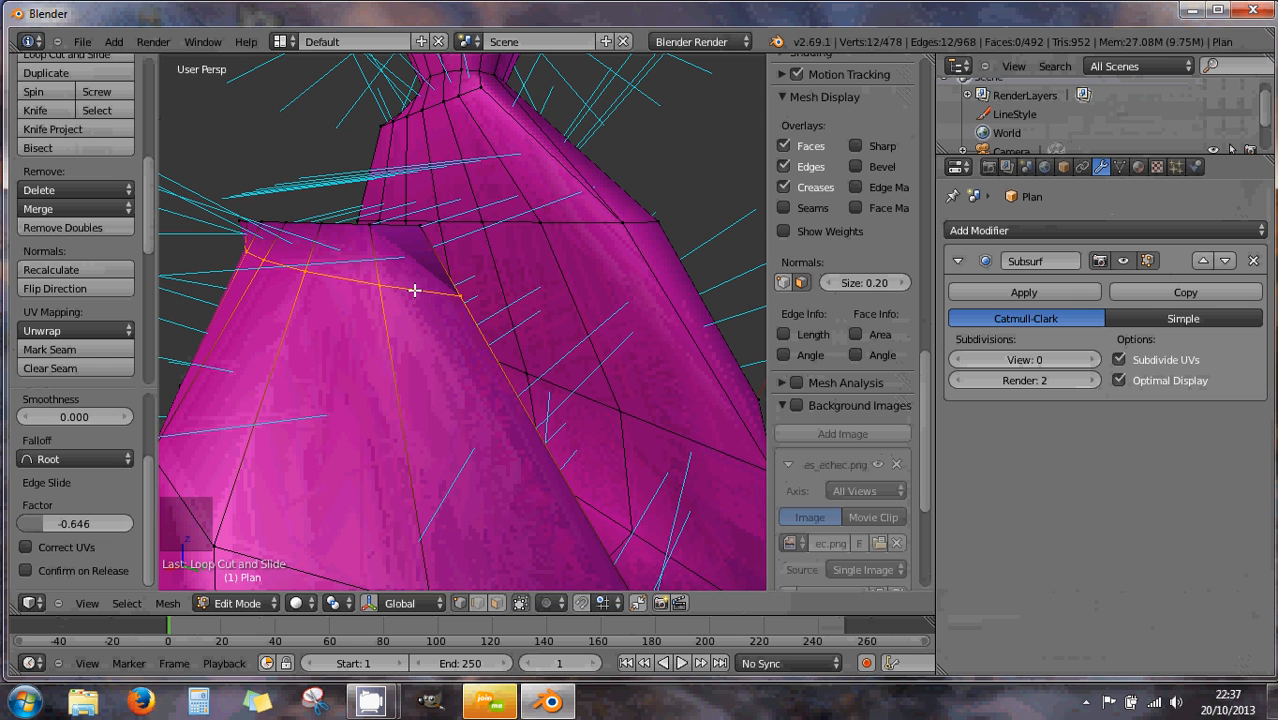
# Try bevelling only the top rim path between the two corners of the notch's lower lip, with an offset of about 0.022
pyautogui.keyDown('alt'); pyautogui.rightClick(407, 228); pyautogui.keyUp('alt')
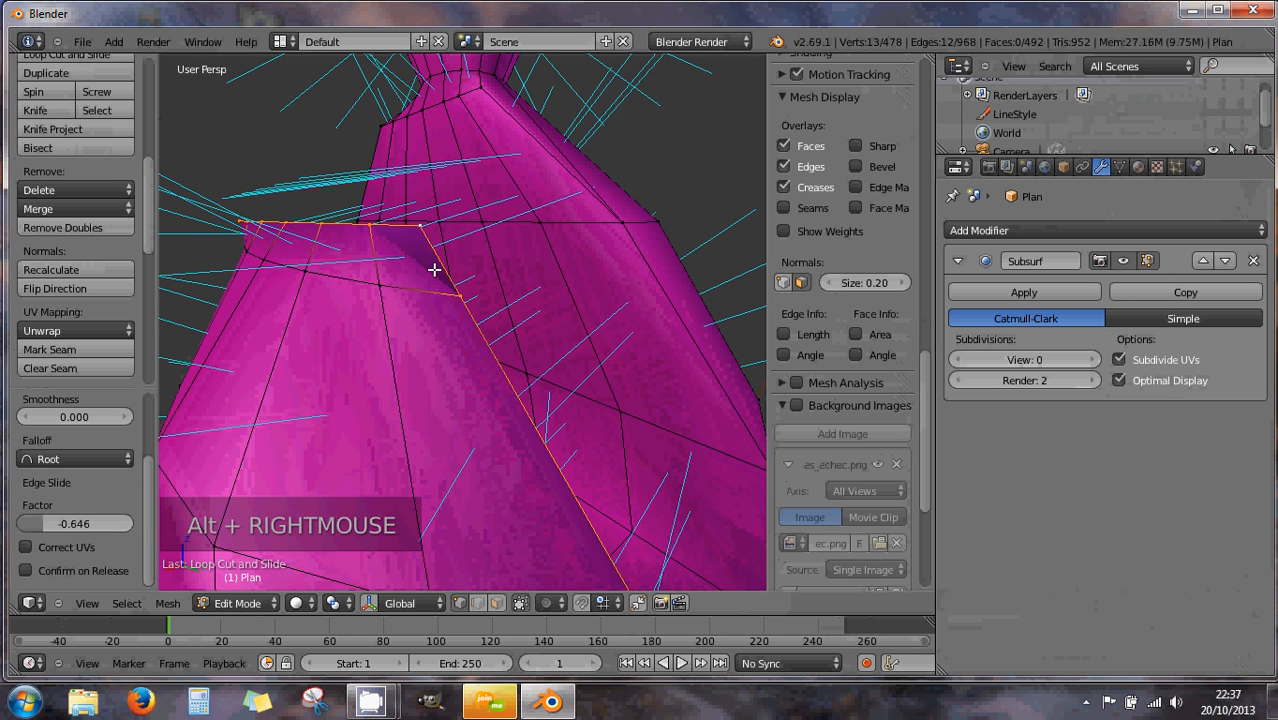
pyautogui.rightClick(402, 222)
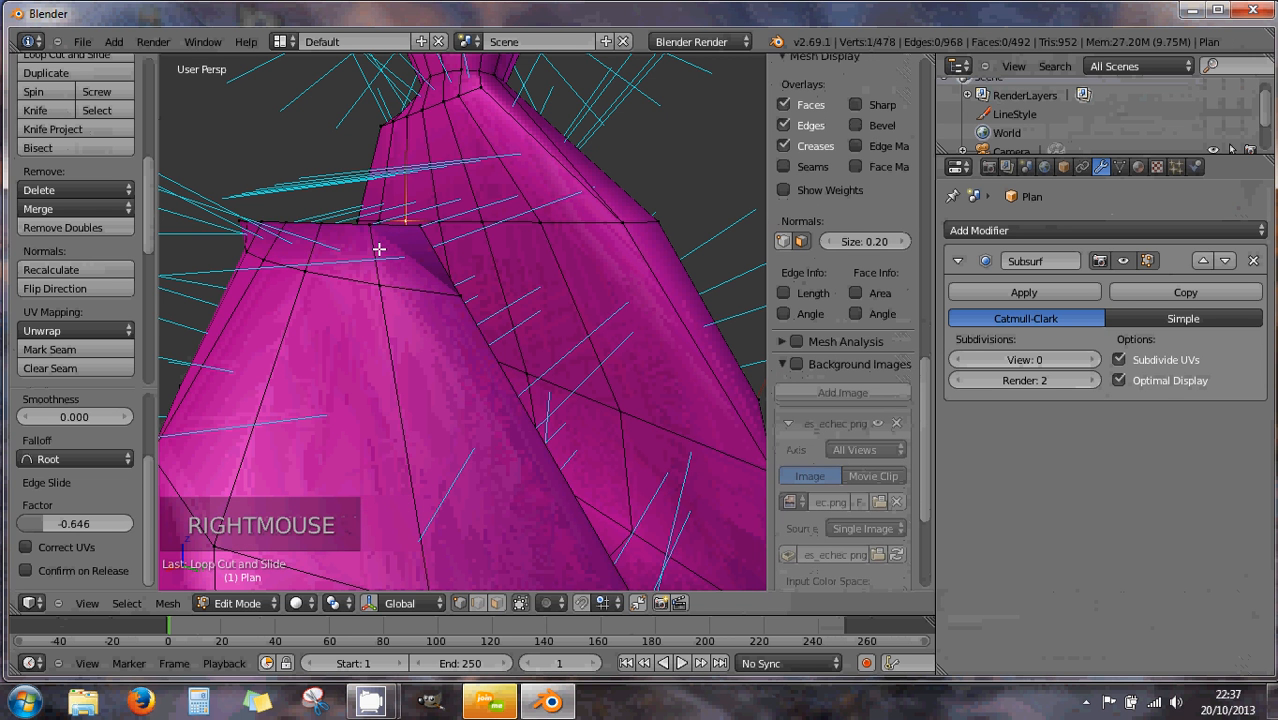
pyautogui.moveTo(377, 248); pyautogui.dragTo(464, 265, button='middle')
pyautogui.rightClick(471, 266)
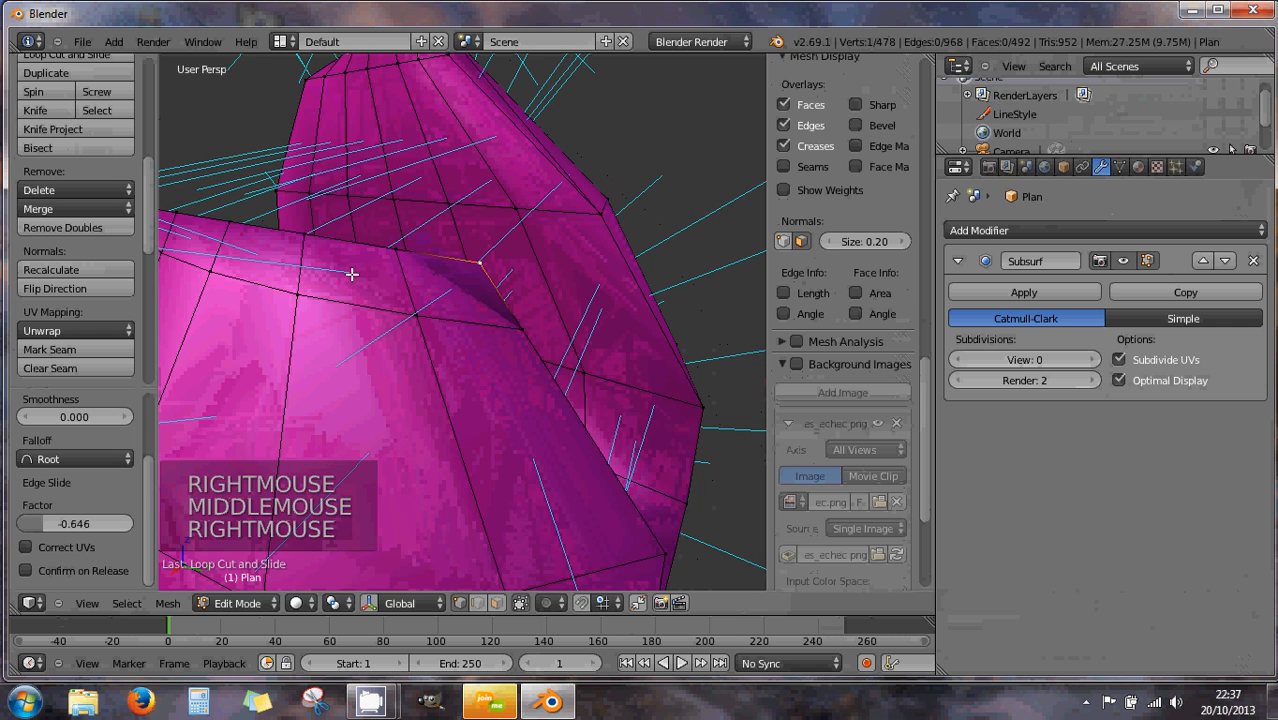
pyautogui.scroll(-2, 352, 273)
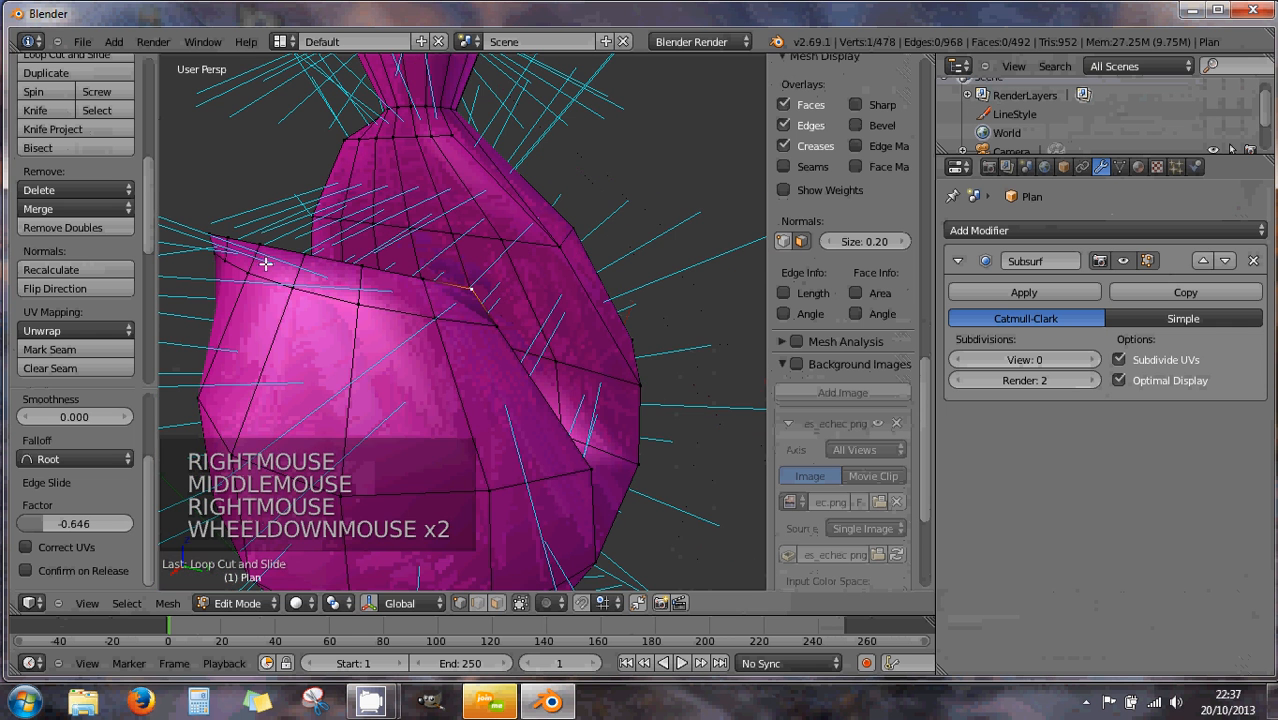
pyautogui.keyDown('ctrl'); pyautogui.rightClick(212, 236); pyautogui.keyUp('ctrl')
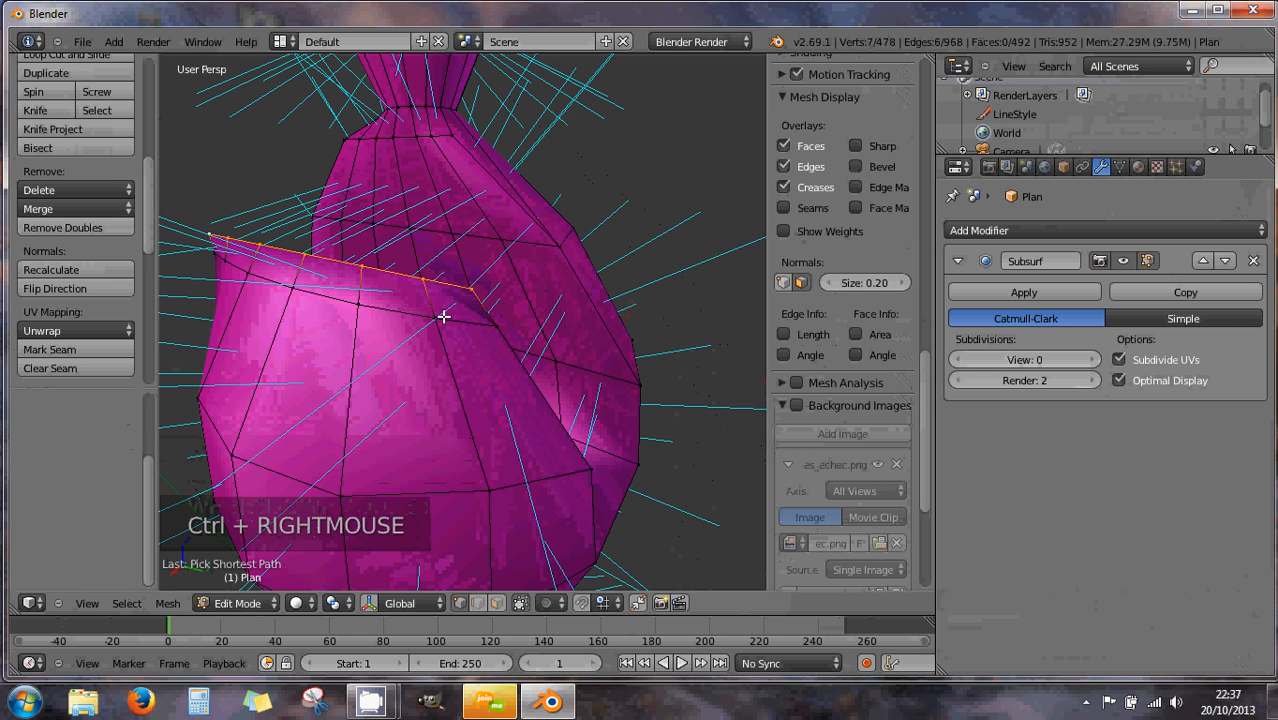
pyautogui.hotkey('ctrl', 'b')
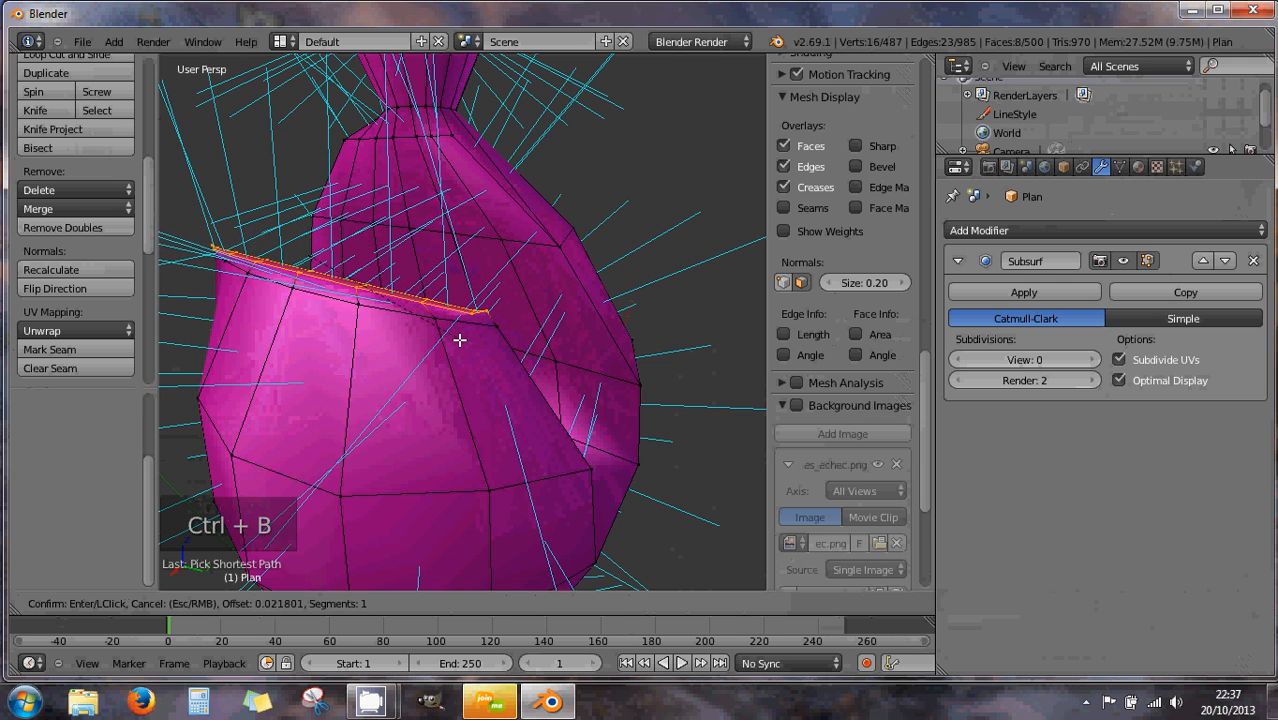
pyautogui.click(462, 327)
pyautogui.scroll(4, 472, 318)
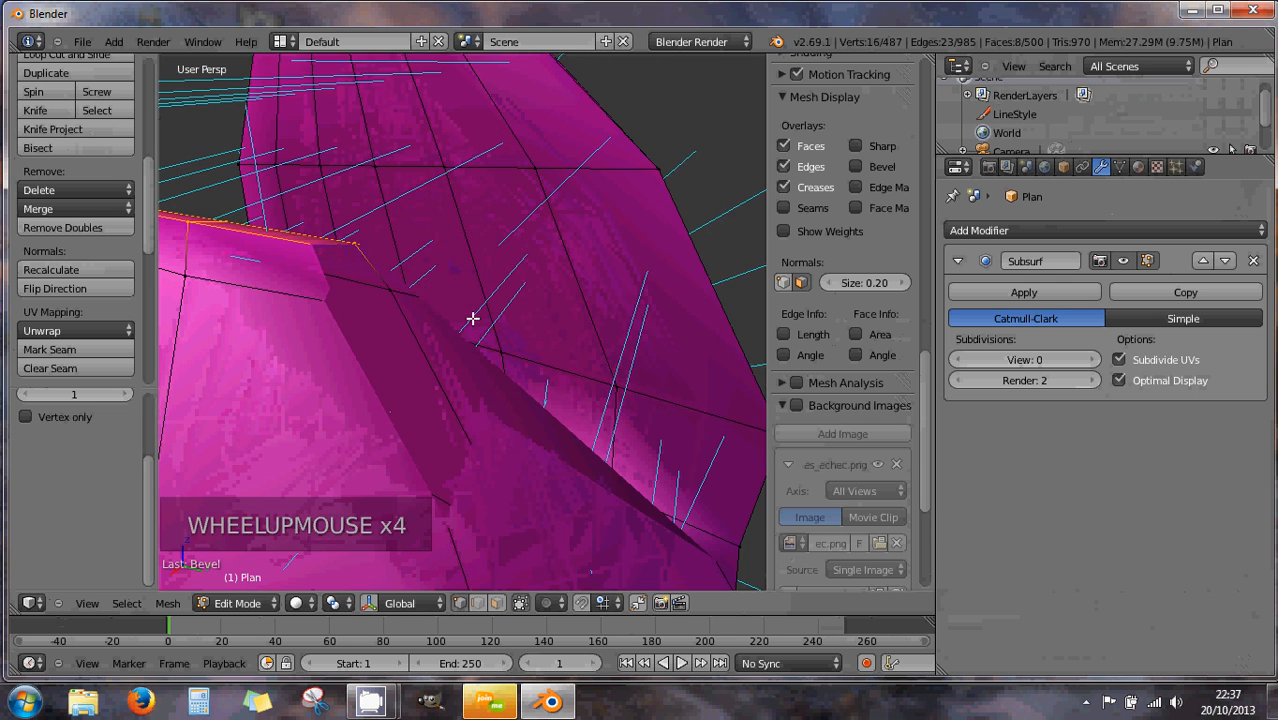
pyautogui.scroll(-2, 467, 318)
pyautogui.moveTo(459, 320); pyautogui.dragTo(357, 364, button='middle')
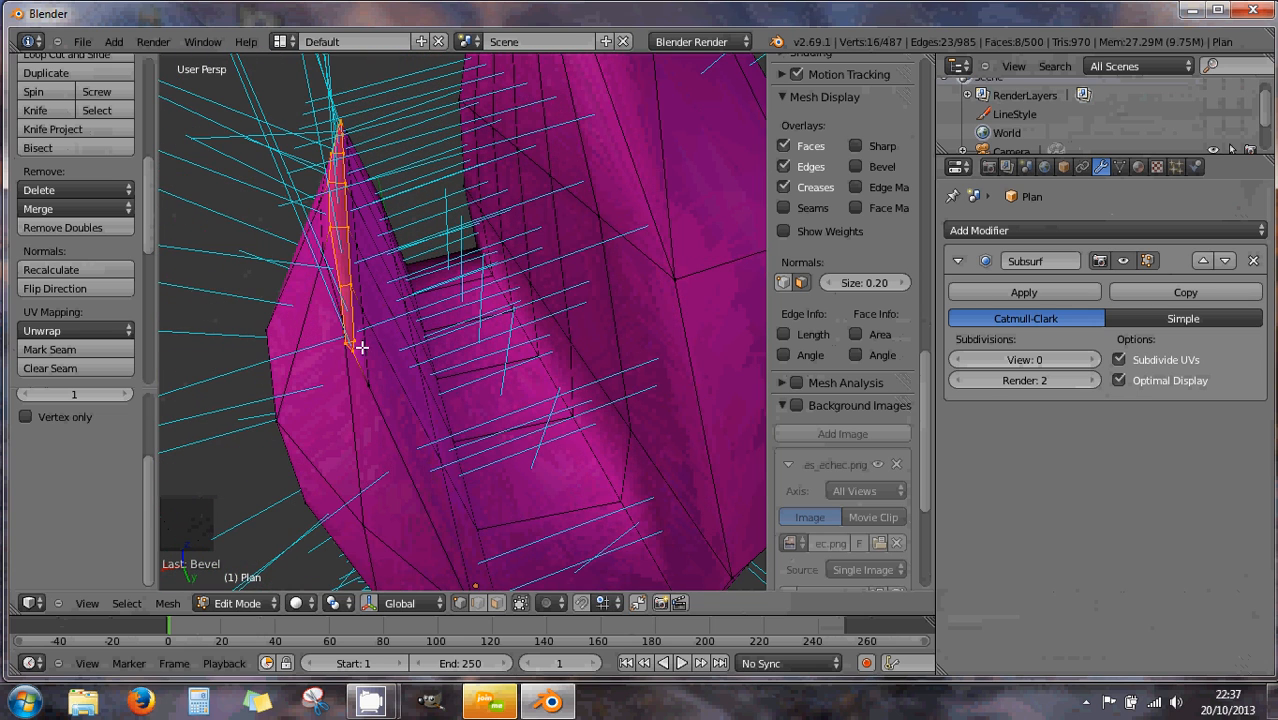
# Move the three vertices at each end of the bevelled rim by about -0.0198 along the global X axis
pyautogui.moveTo(362, 347); pyautogui.dragTo(562, 343, button='middle')
pyautogui.rightClick(559, 349)
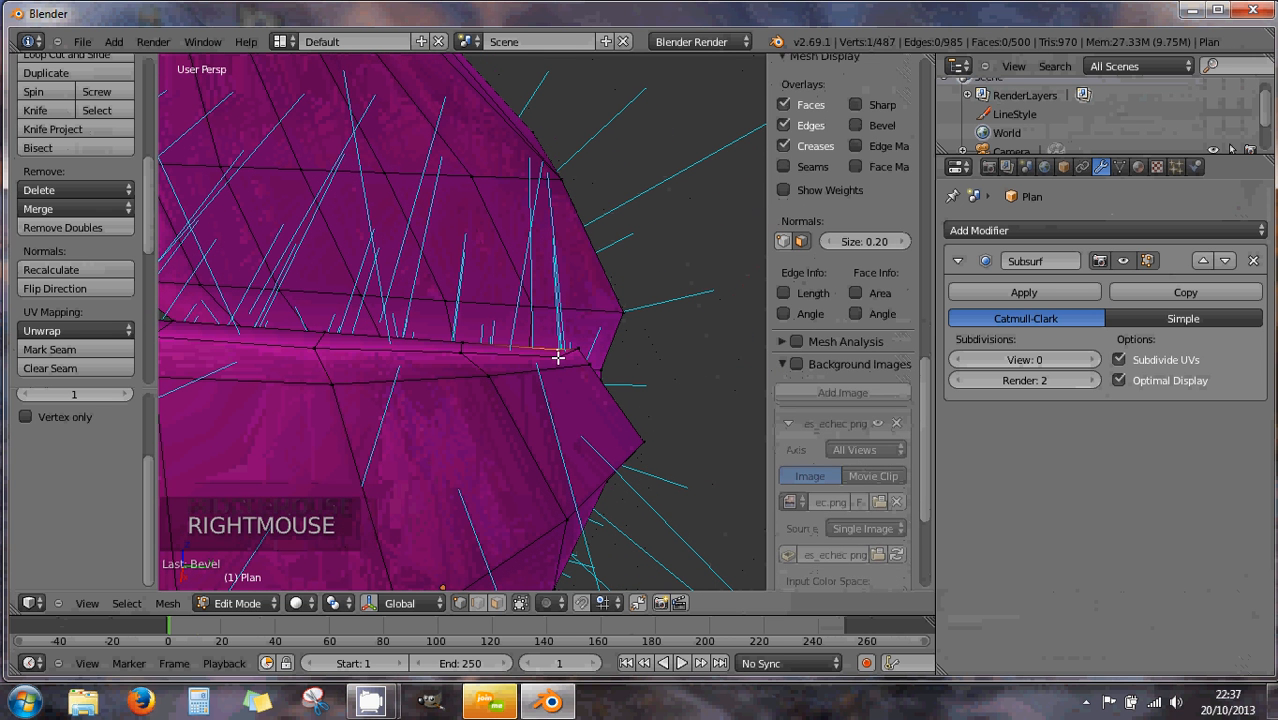
pyautogui.keyDown('shift'); pyautogui.rightClick(573, 345); pyautogui.keyUp('shift')
pyautogui.keyDown('shift'); pyautogui.rightClick(577, 347); pyautogui.keyUp('shift')
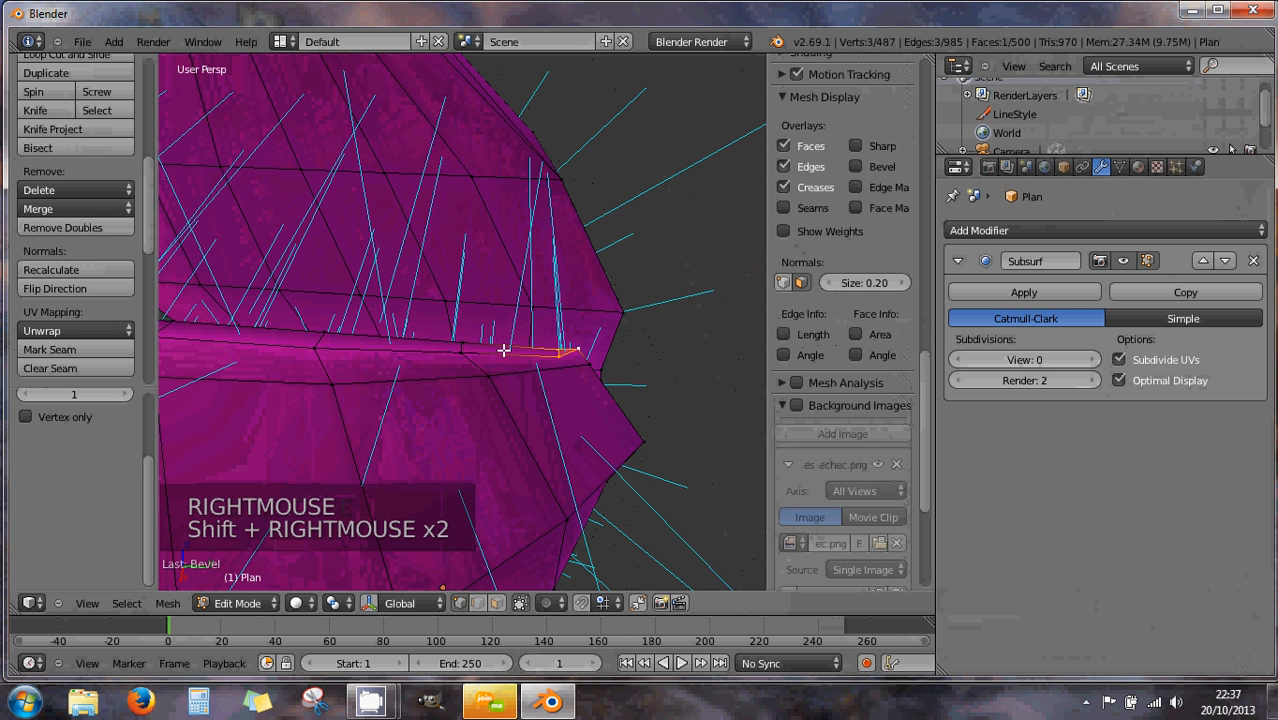
pyautogui.scroll(-2, 503, 350)
pyautogui.keyDown('shift'); pyautogui.moveTo(520, 330); pyautogui.dragTo(341, 327, button='middle'); pyautogui.keyUp('shift')
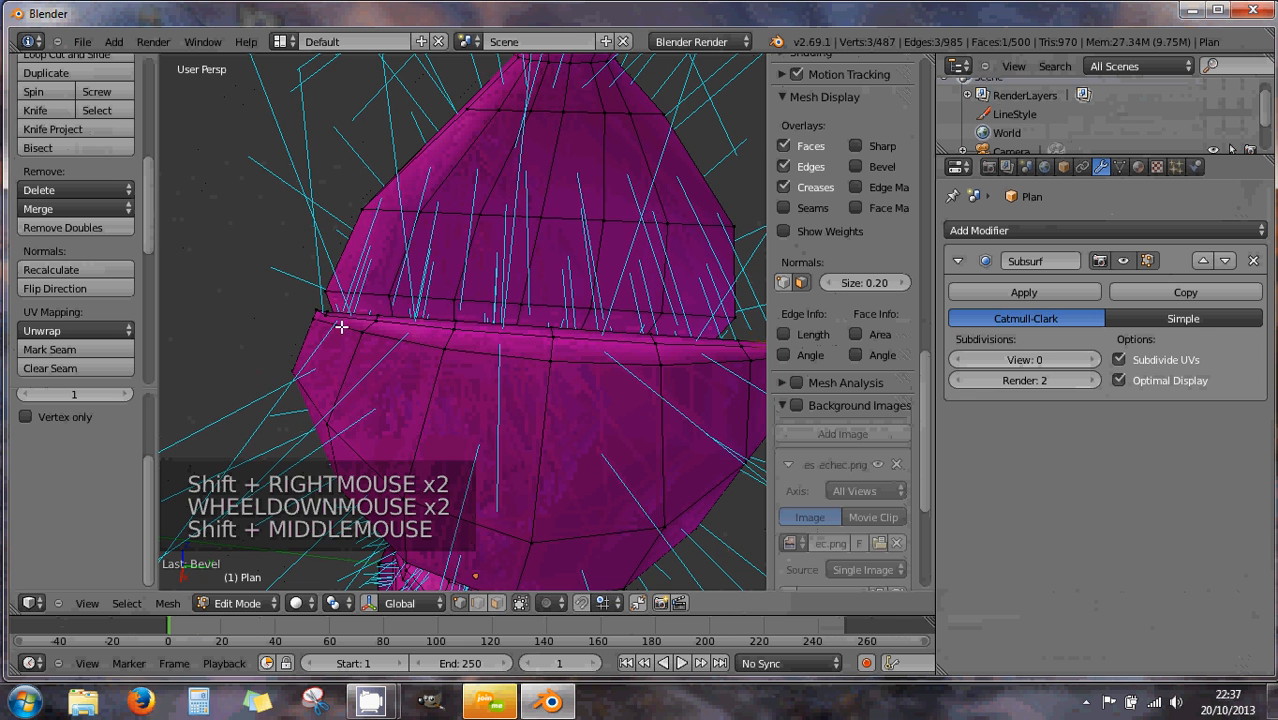
pyautogui.keyDown('shift'); pyautogui.rightClick(332, 310); pyautogui.keyUp('shift')
pyautogui.keyDown('shift'); pyautogui.rightClick(328, 308); pyautogui.keyUp('shift')
pyautogui.keyDown('shift'); pyautogui.rightClick(396, 318); pyautogui.keyUp('shift')
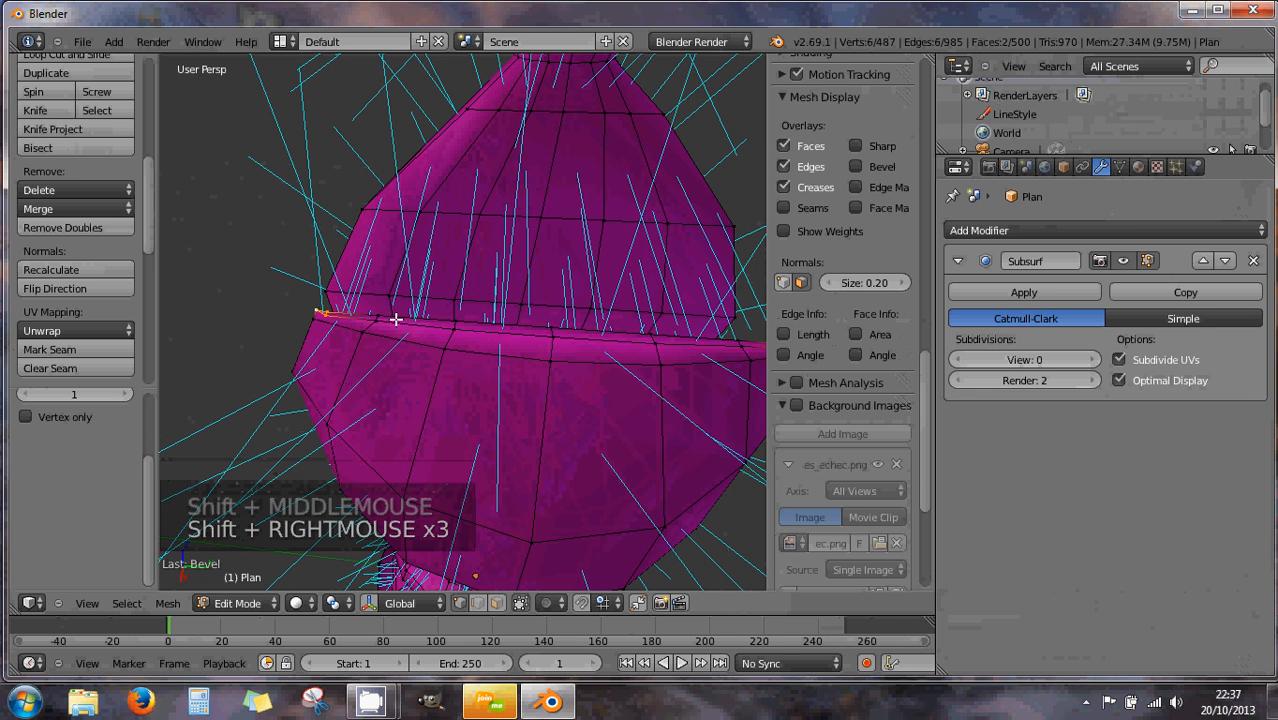
pyautogui.keyDown('shift'); pyautogui.moveTo(556, 320); pyautogui.dragTo(515, 372, button='middle'); pyautogui.keyUp('shift')
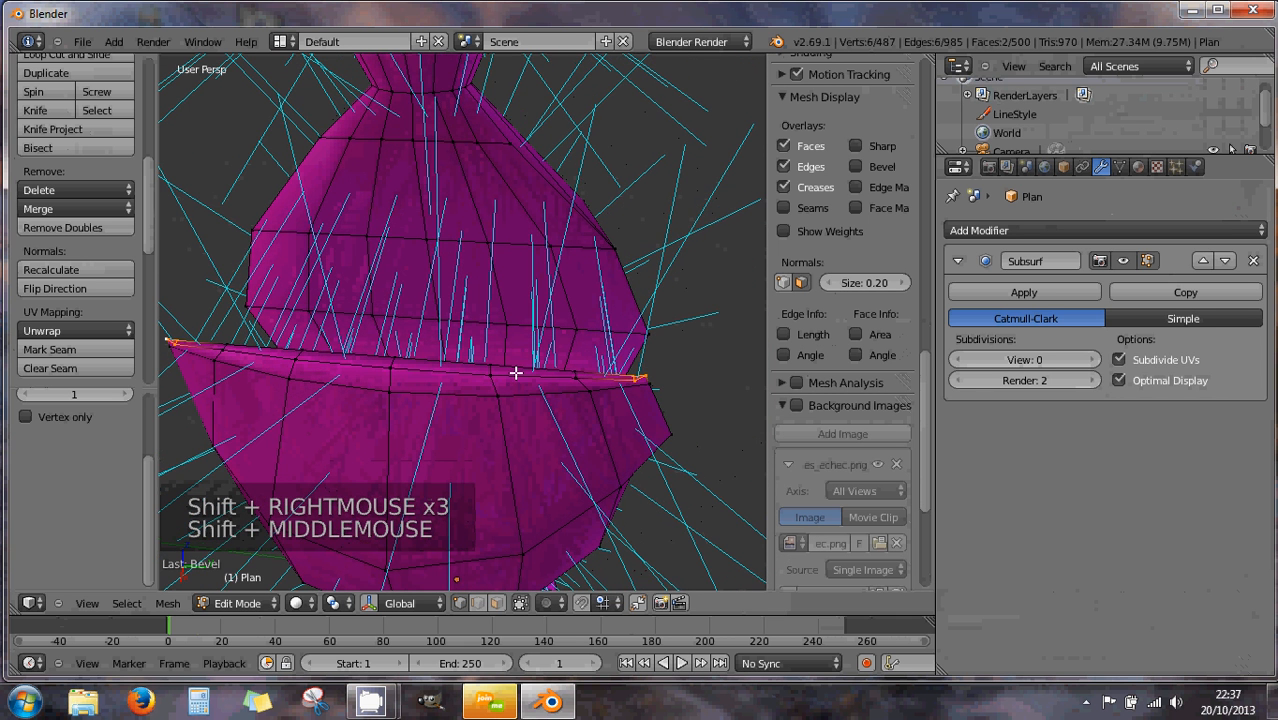
pyautogui.press('g')
pyautogui.press('x')
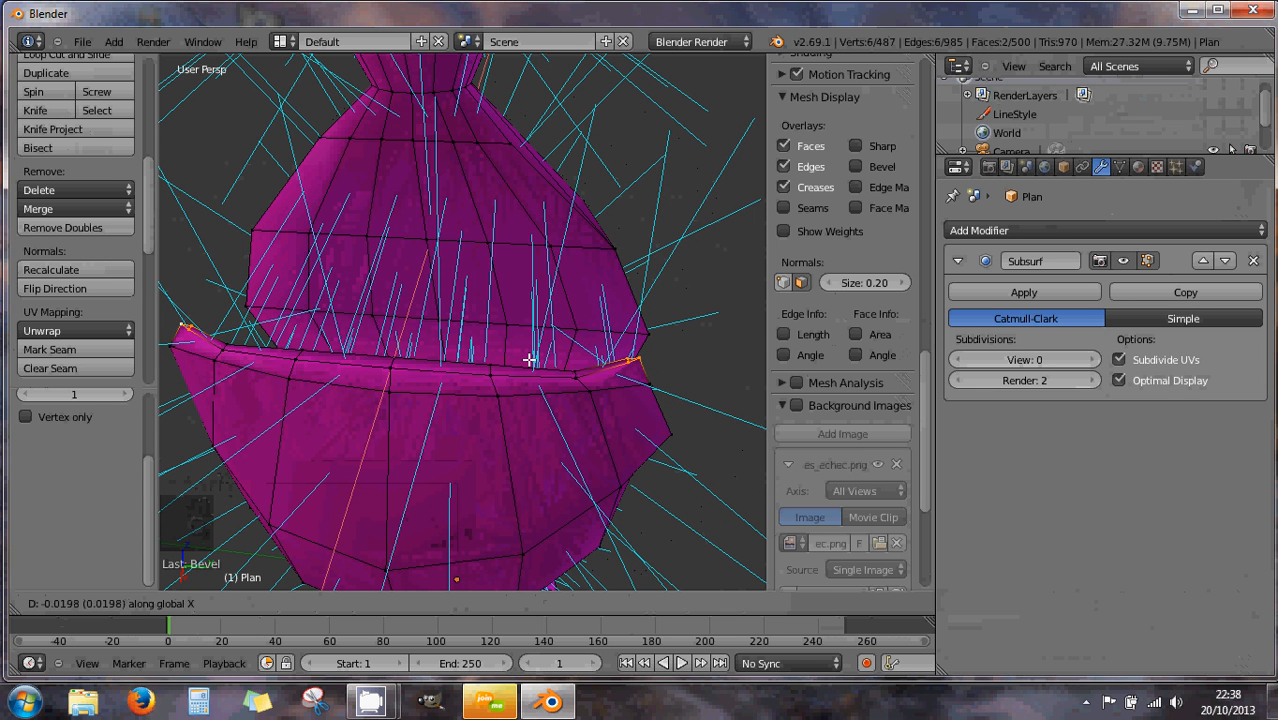
pyautogui.click(530, 360)
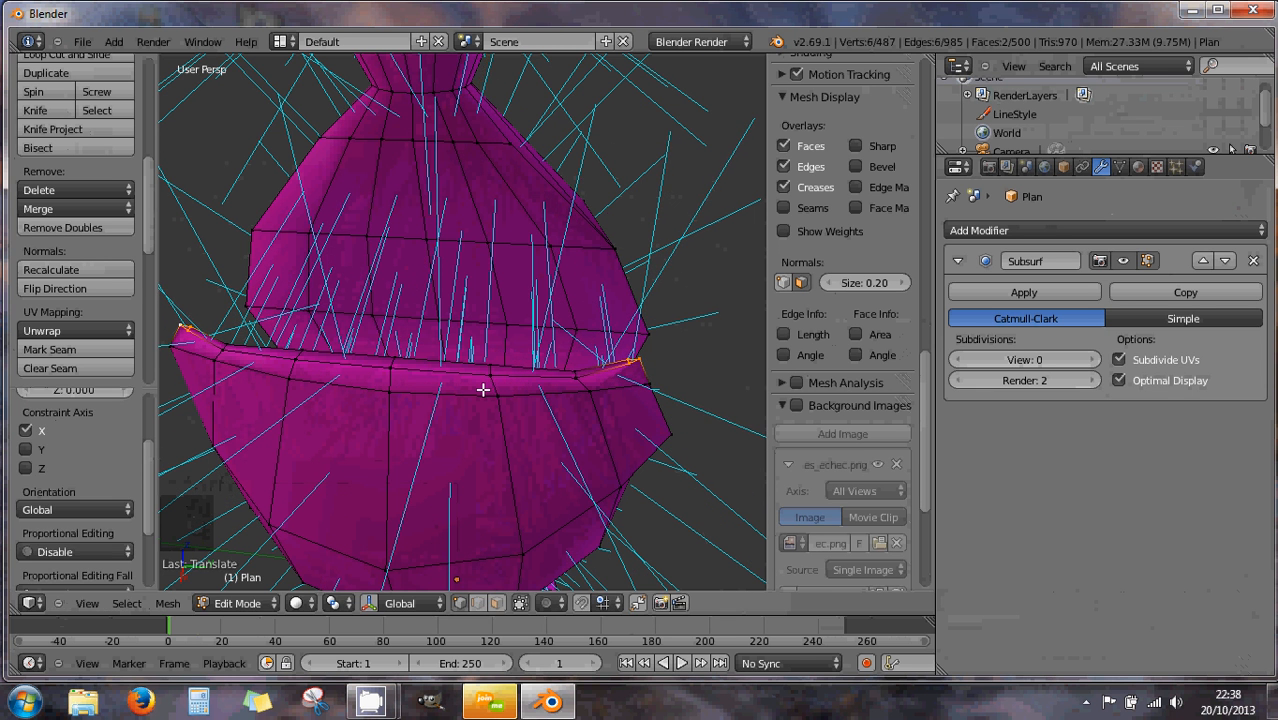
# Flatten the selected corner vertices of the rim by scaling them to 0 along the global Z axis
pyautogui.moveTo(483, 389); pyautogui.dragTo(497, 302, button='middle')
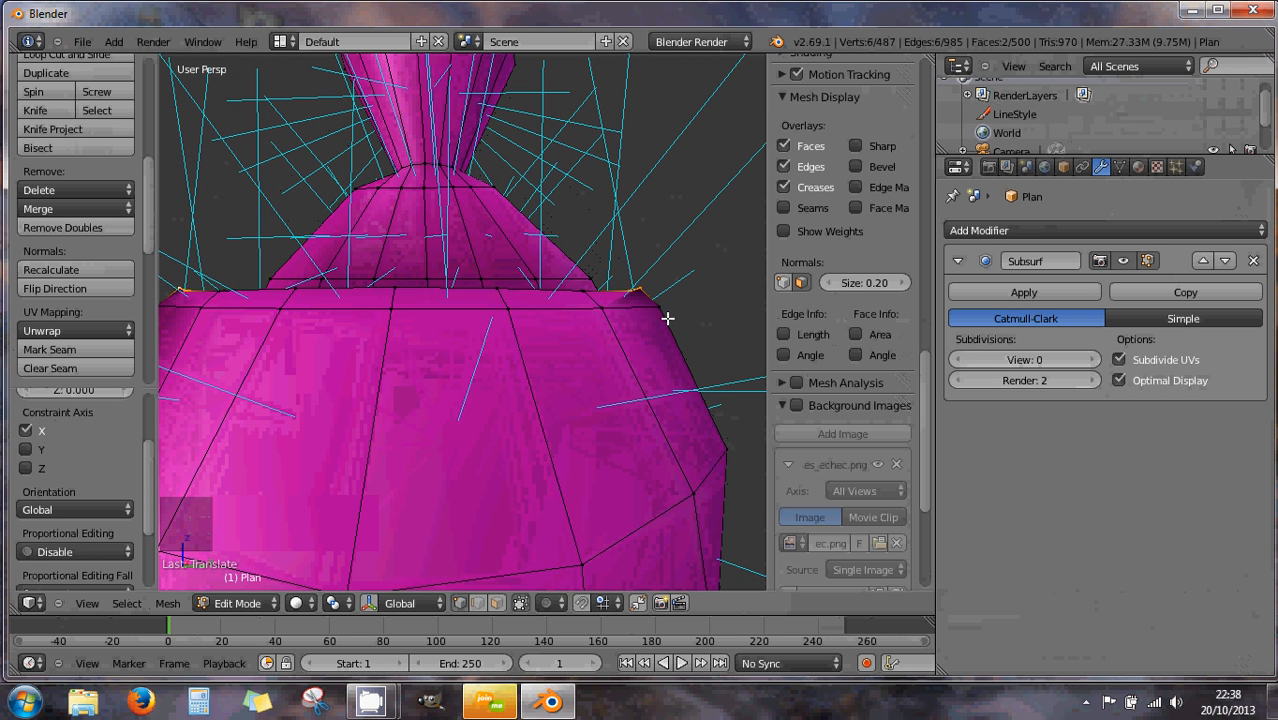
pyautogui.press('s')
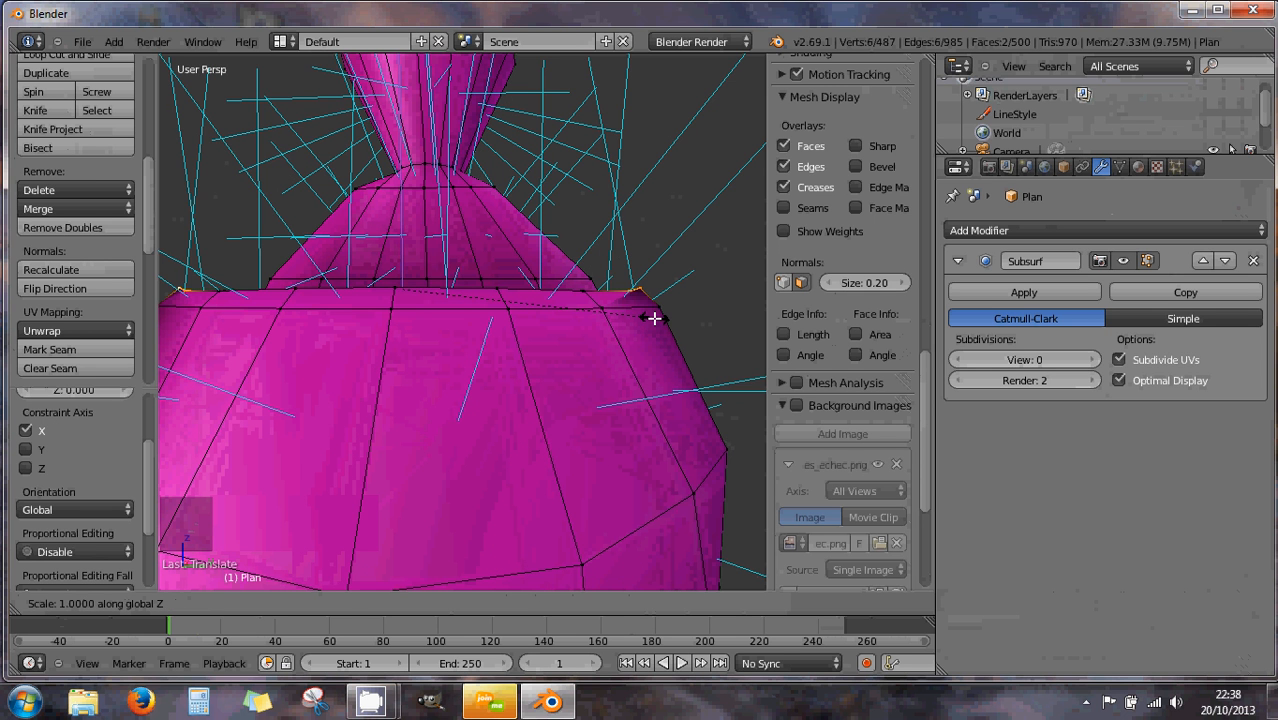
pyautogui.write('0')
pyautogui.press('Return')
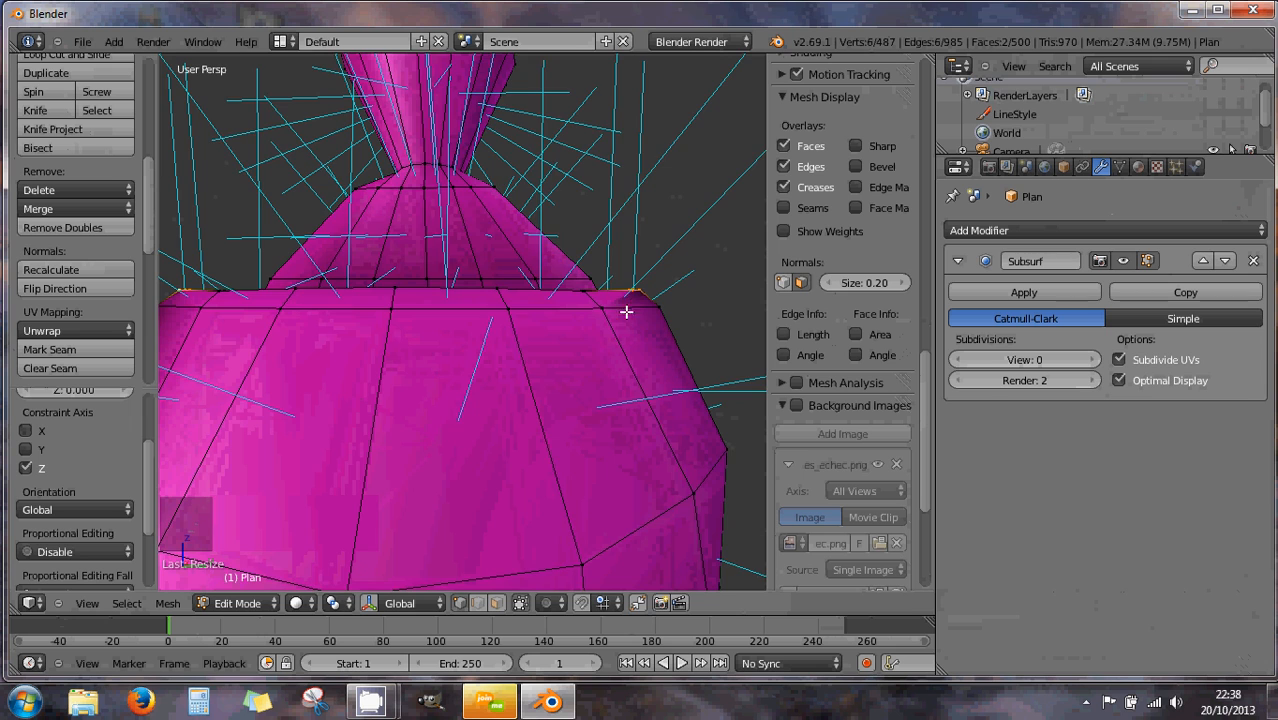
pyautogui.moveTo(626, 312); pyautogui.dragTo(490, 386, button='middle')
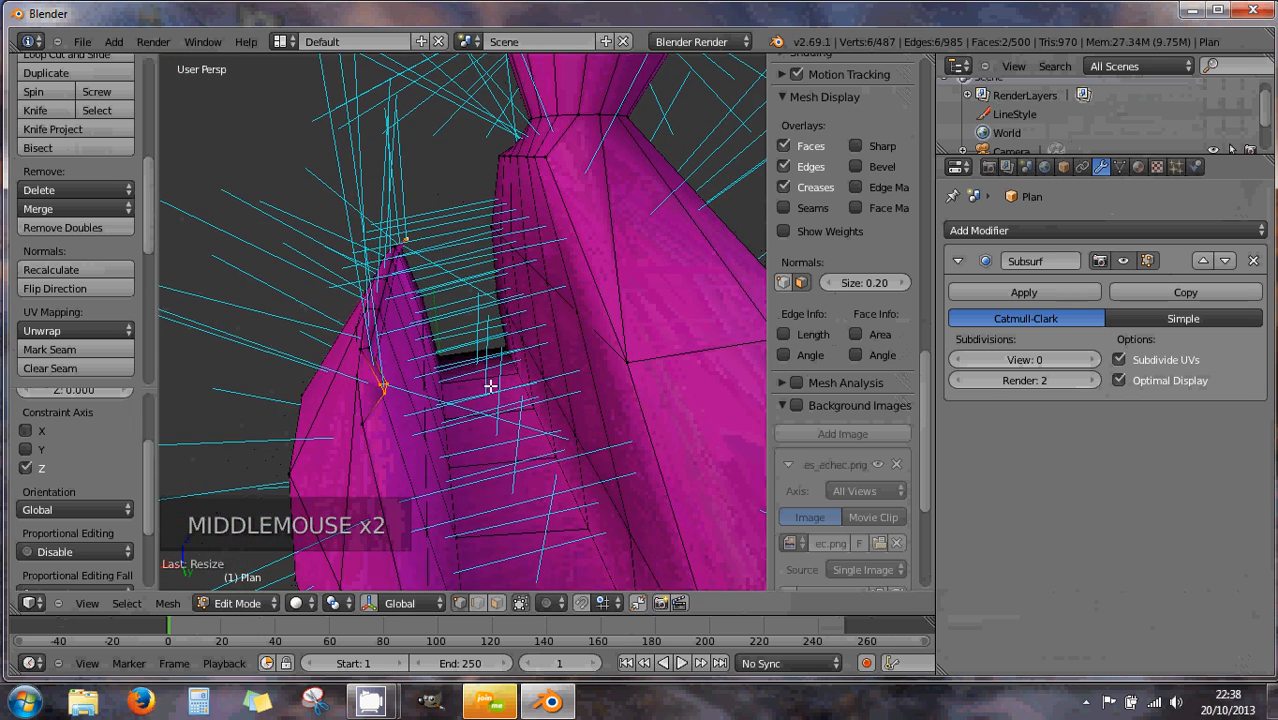
pyautogui.moveTo(411, 365); pyautogui.dragTo(508, 362, button='middle')
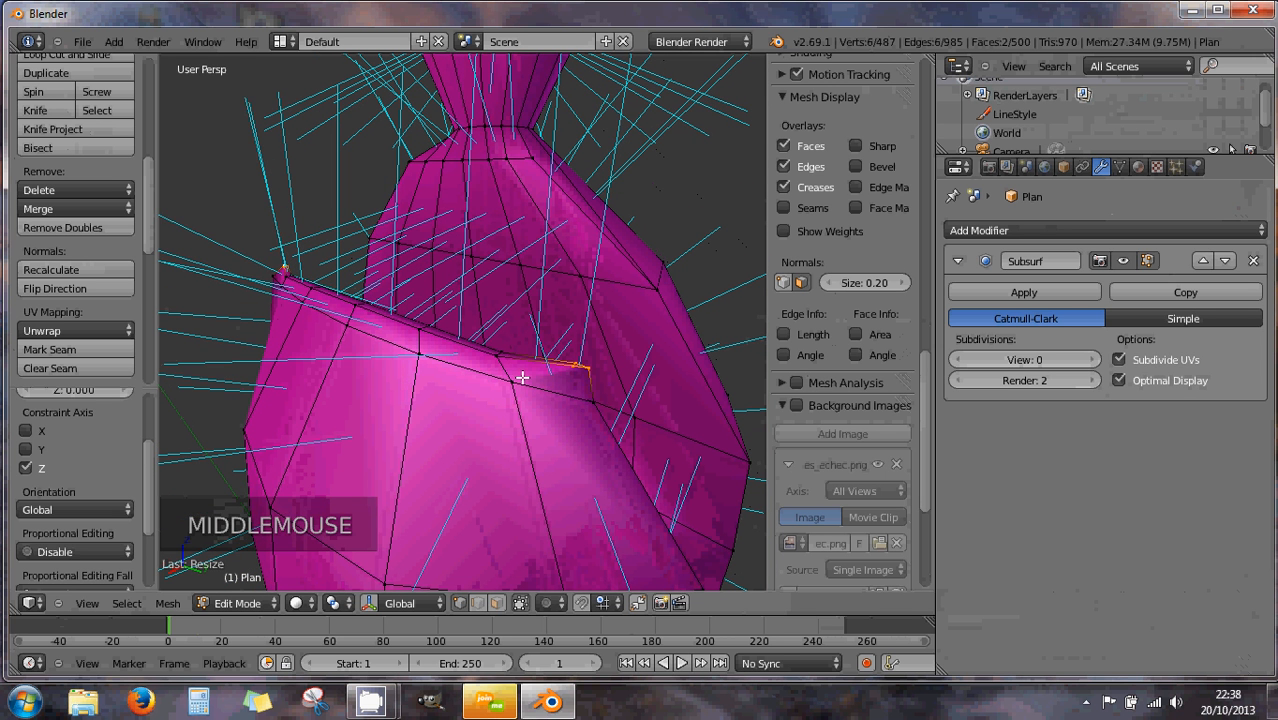
# Undo the corner flattening, the X move and the bevel on the lower lip's rim
pyautogui.hotkey('ctrl', 'z')
pyautogui.hotkey('ctrl', 'z')
pyautogui.hotkey('ctrl', 'z')
pyautogui.hotkey('ctrl', 'z')
pyautogui.hotkey('ctrl', 'z')
pyautogui.hotkey('ctrl', 'z')
pyautogui.hotkey('ctrl', 'z')
pyautogui.hotkey('ctrl', 'z')
pyautogui.hotkey('ctrl', 'z')
pyautogui.hotkey('ctrl', 'z')
pyautogui.hotkey('ctrl', 'z')
pyautogui.hotkey('ctrl', 'z')
pyautogui.hotkey('ctrl', 'z')
pyautogui.hotkey('ctrl', 'z')
pyautogui.hotkey('ctrl', 'z')
pyautogui.hotkey('ctrl', 'z')
pyautogui.hotkey('ctrl', 'z')
pyautogui.hotkey('ctrl', 'z')
pyautogui.hotkey('ctrl', 'z')
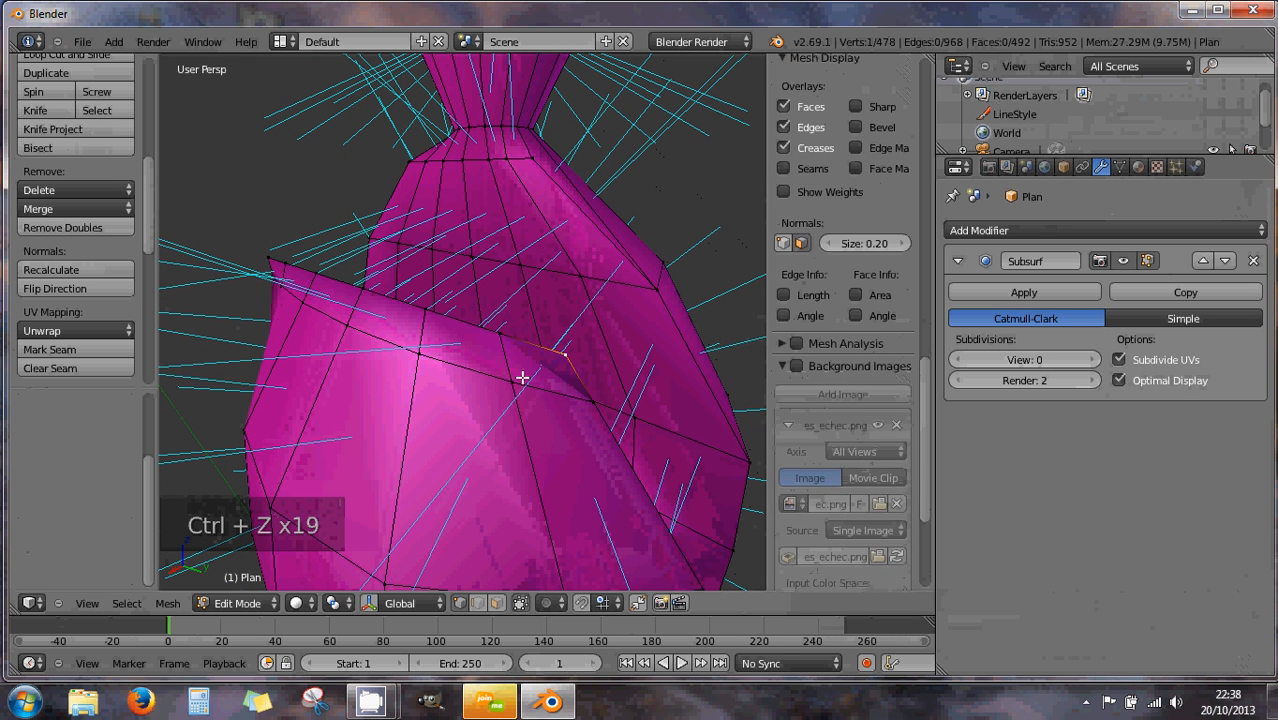
# Undo the loop cut around the notch's lower lip, back to the selected rim edge loop
pyautogui.hotkey('ctrl', 'z')
pyautogui.hotkey('ctrl', 'z')
pyautogui.hotkey('ctrl', 'z')
pyautogui.hotkey('ctrl', 'z')
pyautogui.hotkey('ctrl', 'z')
pyautogui.hotkey('ctrl', 'z')
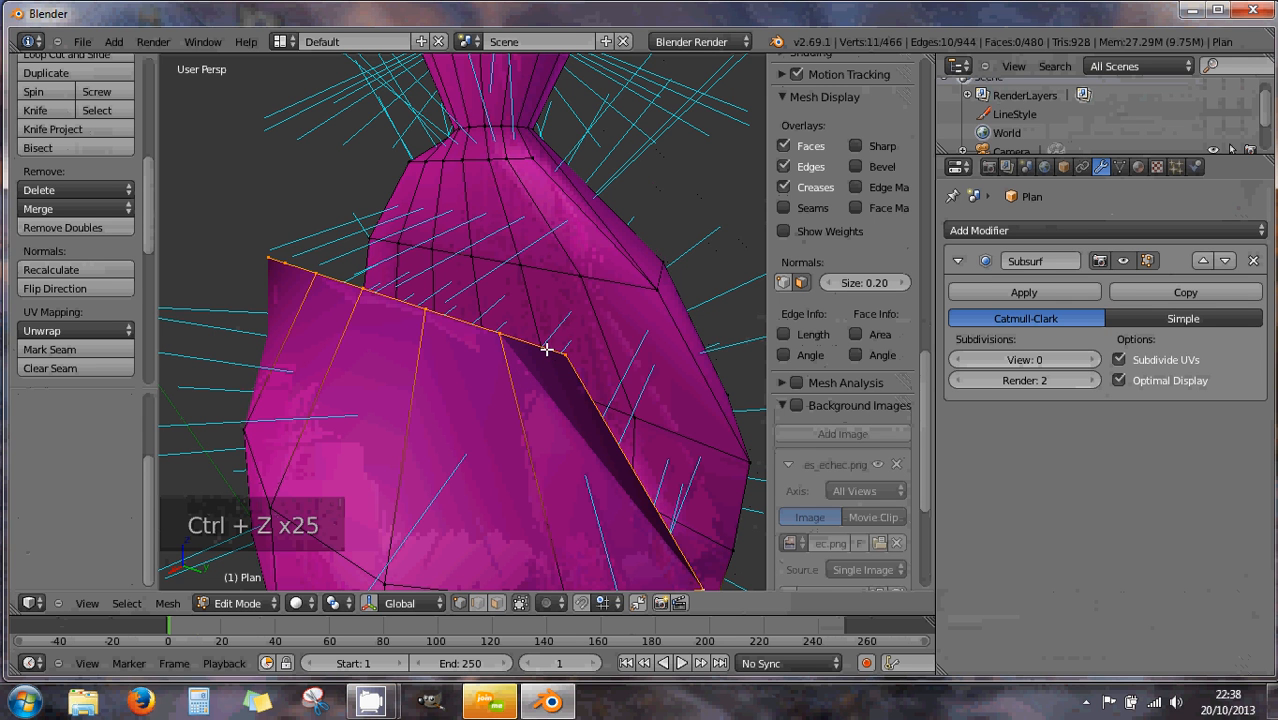
# Bevel the entire edge loop around the notch's lower lip with one segment and an offset of about 0.026
pyautogui.keyDown('alt'); pyautogui.rightClick(599, 391); pyautogui.keyUp('alt')
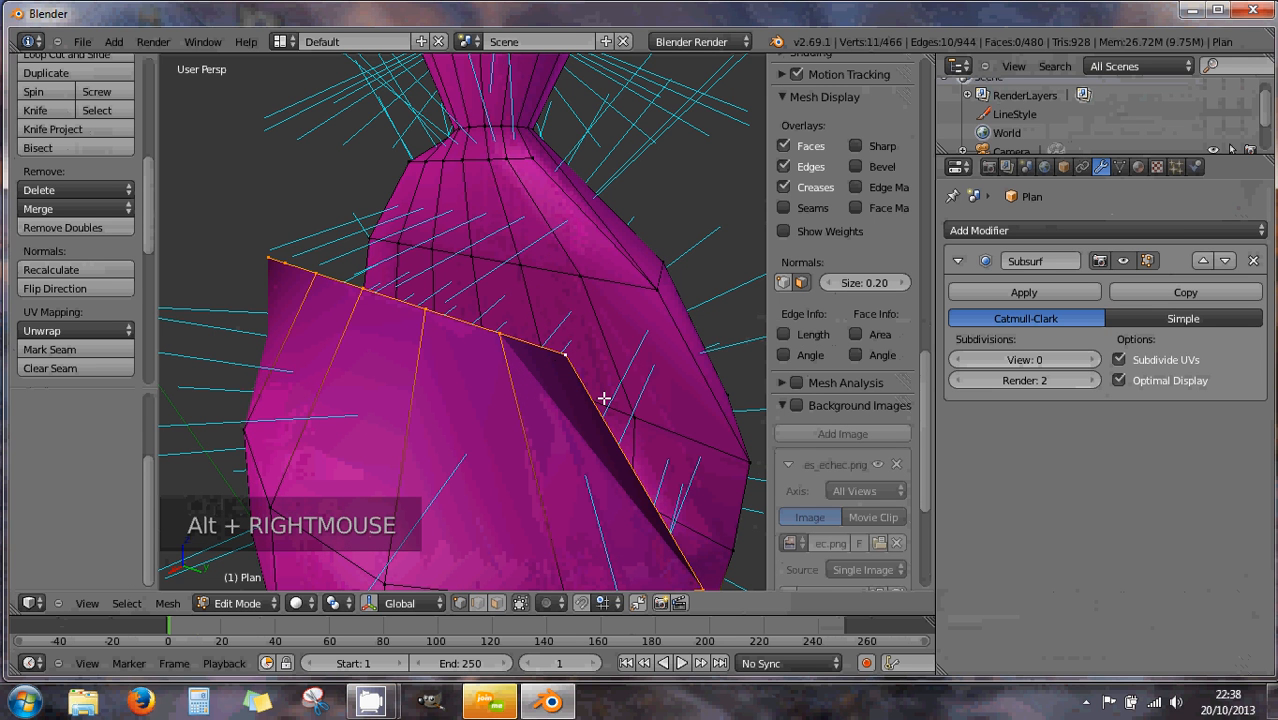
pyautogui.hotkey('ctrl', 'b')
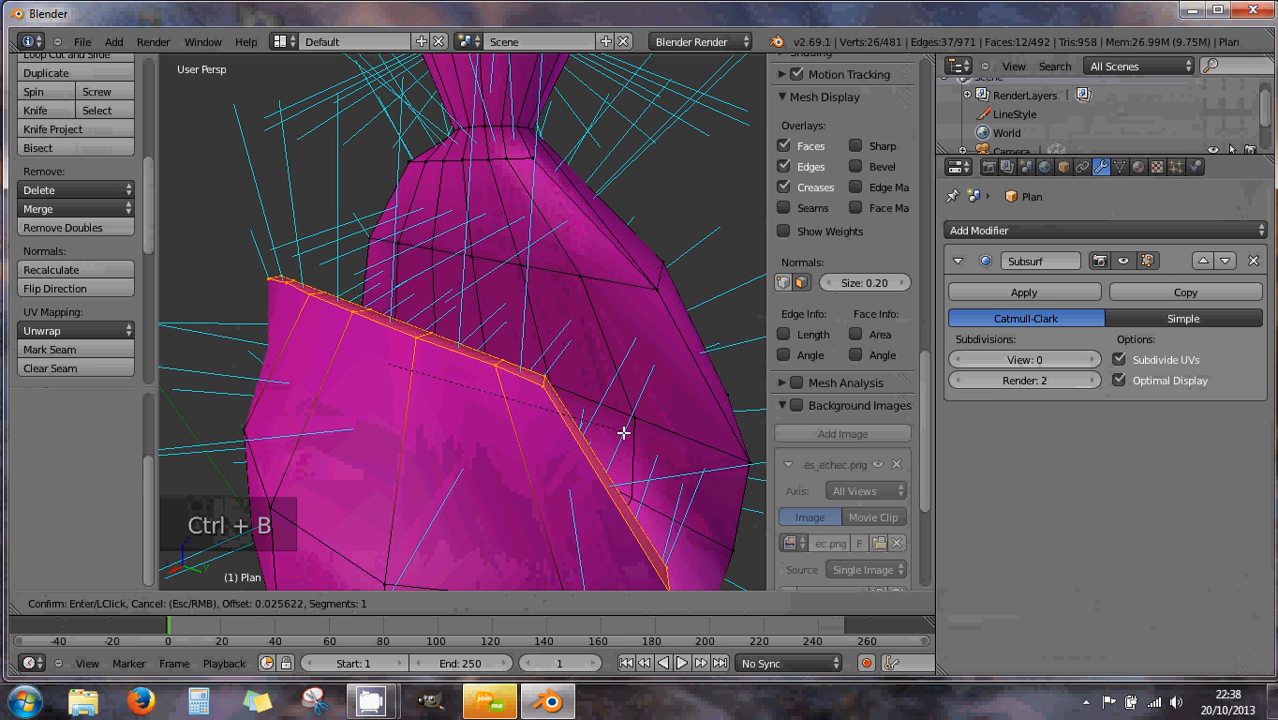
pyautogui.click(624, 433)
pyautogui.moveTo(522, 404); pyautogui.dragTo(577, 379, button='middle')
pyautogui.scroll(-1, 536, 389)
pyautogui.scroll(-2, 416, 388)
pyautogui.moveTo(416, 388); pyautogui.dragTo(565, 383, button='middle')
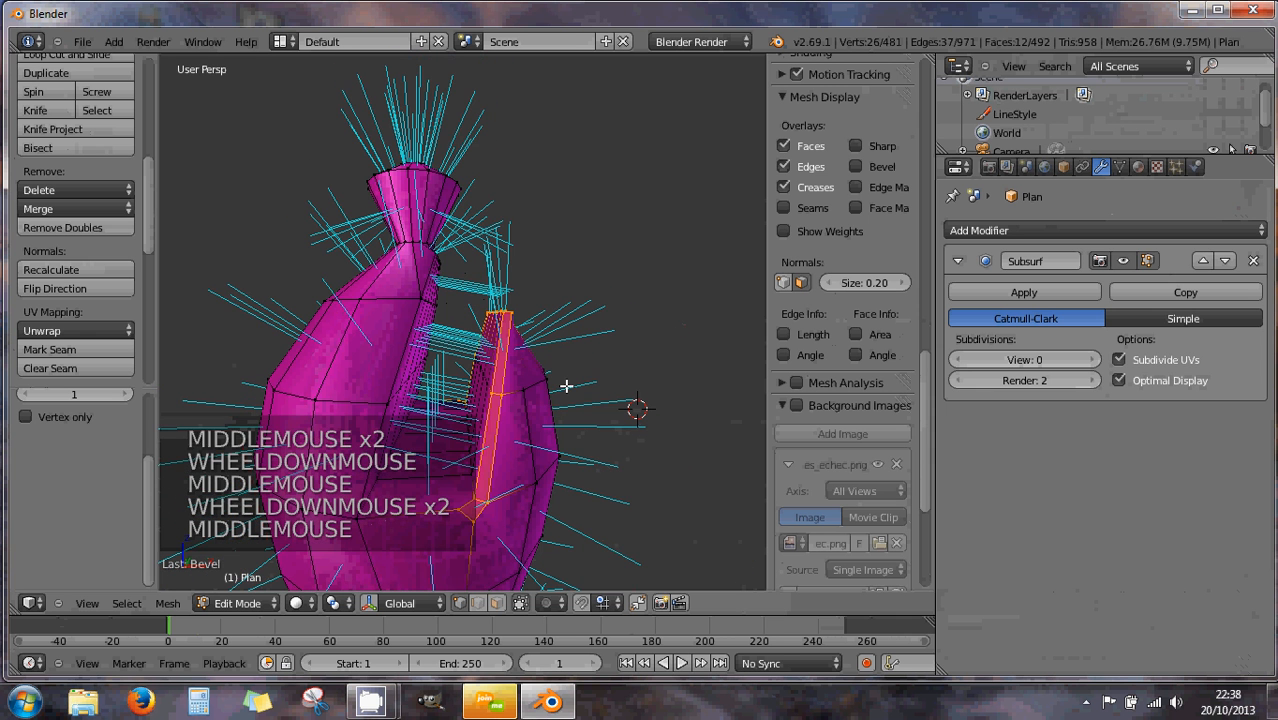
# Set the Subsurf viewport subdivisions to 1 and hide the face normals, leaving nothing selected
pyautogui.scroll(-2, 544, 385)
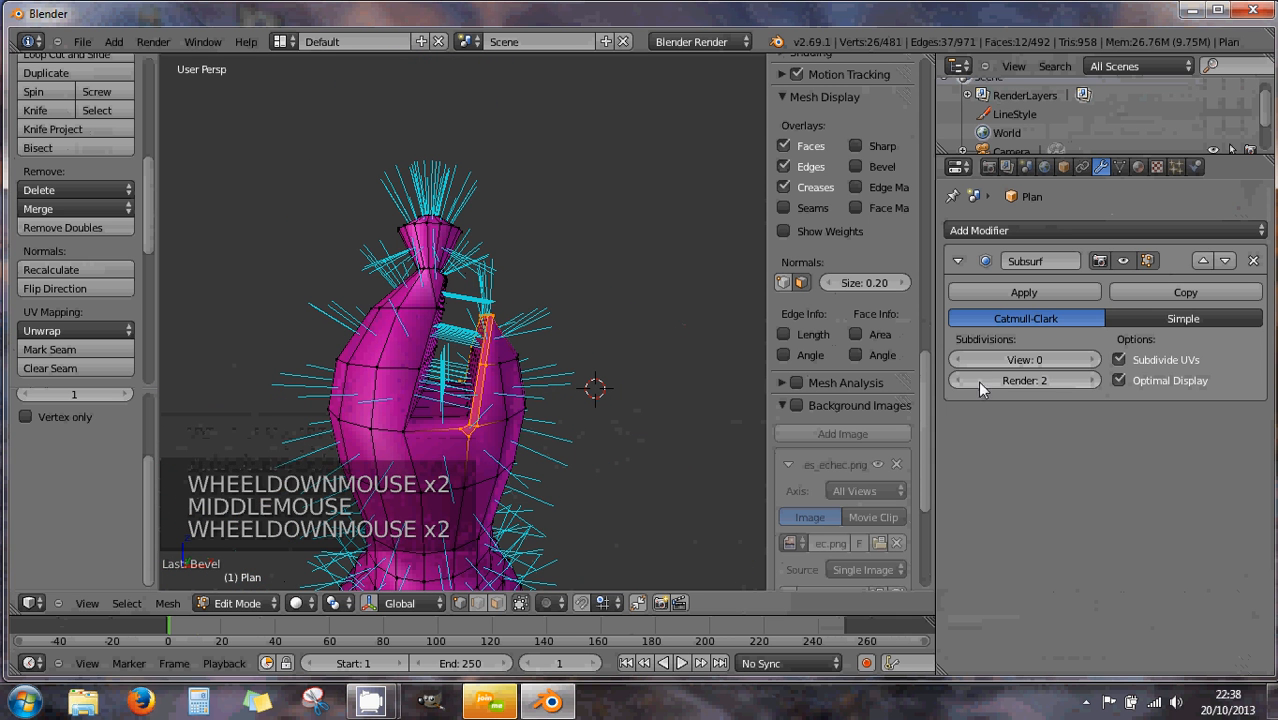
pyautogui.click(1094, 360)
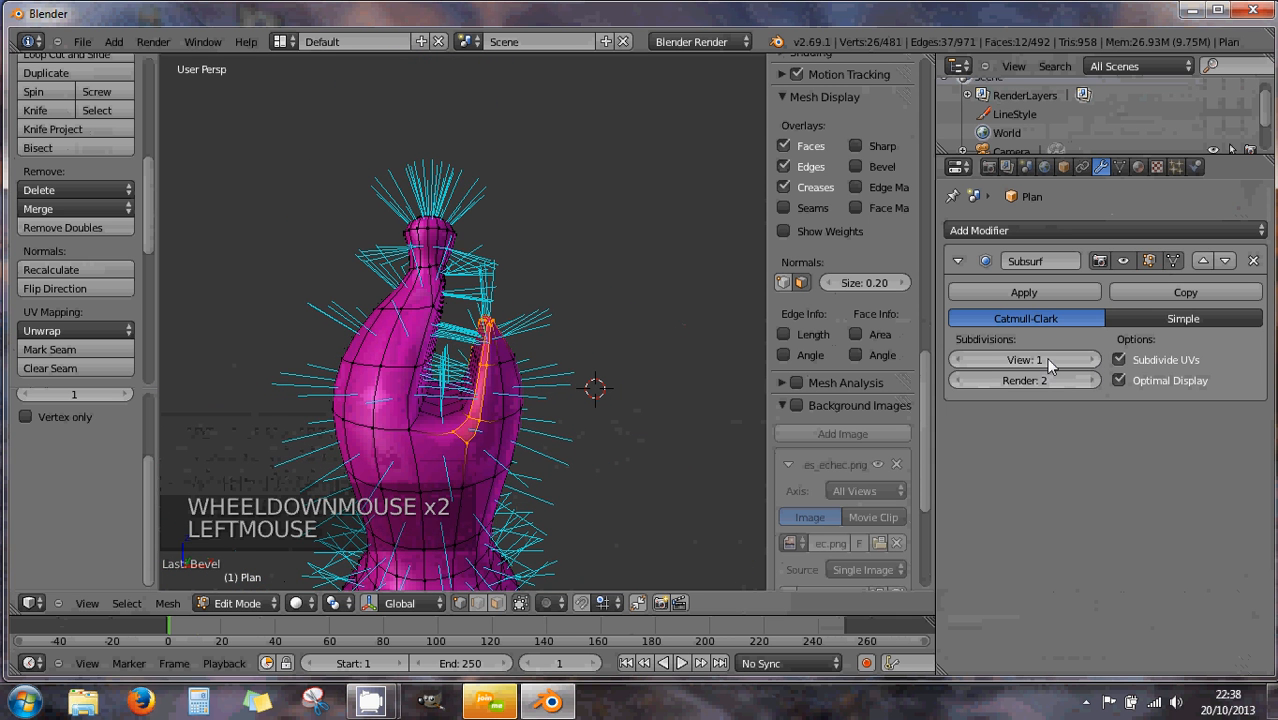
pyautogui.moveTo(585, 375); pyautogui.dragTo(320, 365, button='middle')
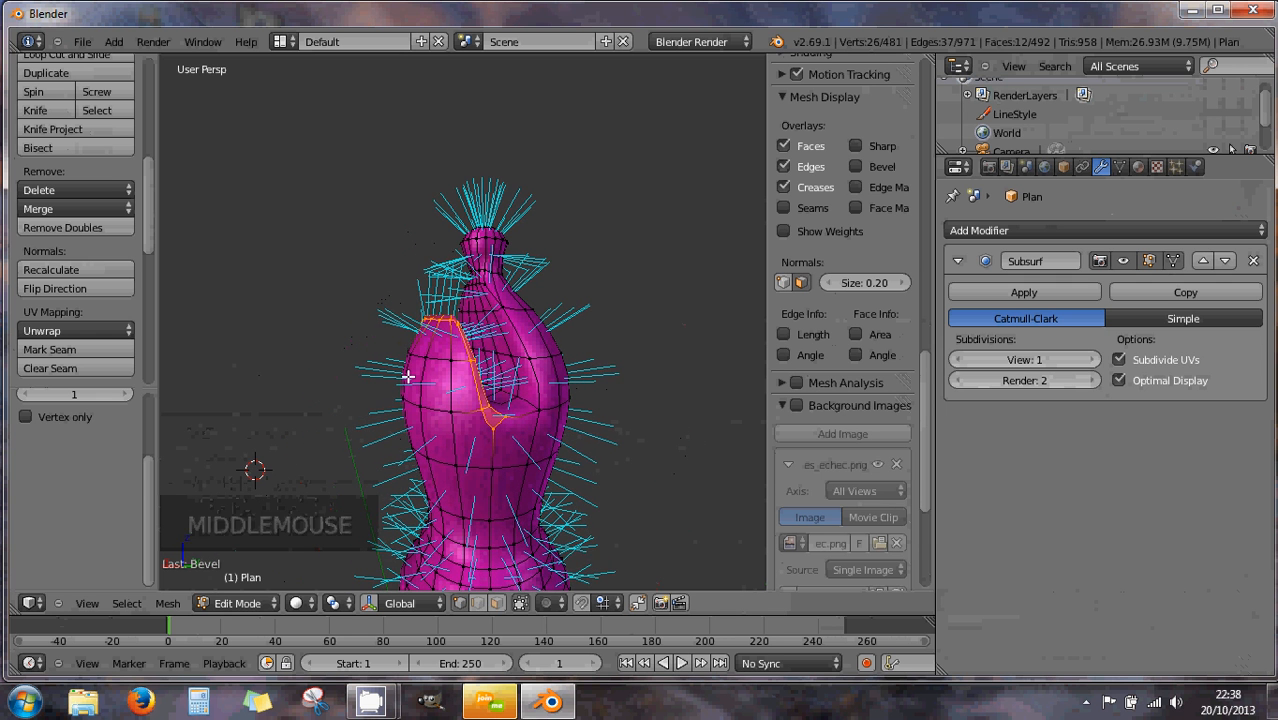
pyautogui.press('a')
pyautogui.moveTo(415, 380); pyautogui.dragTo(567, 386, button='middle')
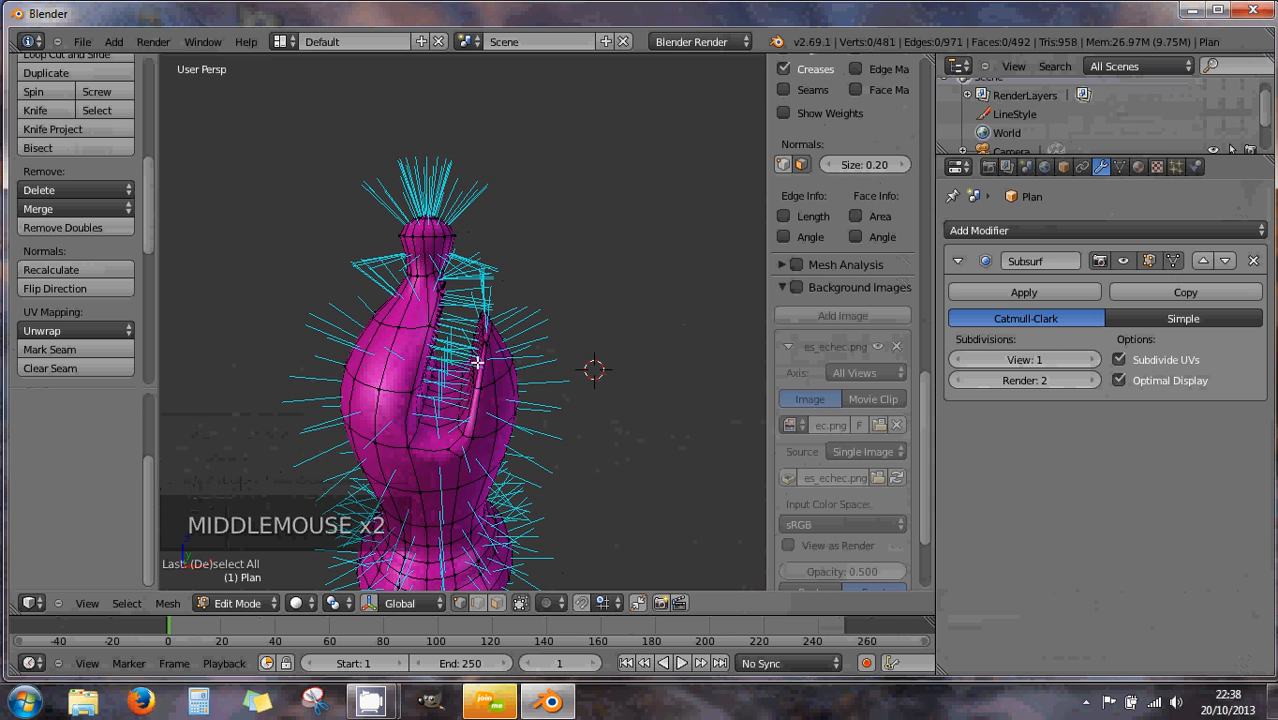
pyautogui.moveTo(480, 380); pyautogui.dragTo(471, 399, button='middle')
pyautogui.scroll(4, 471, 385)
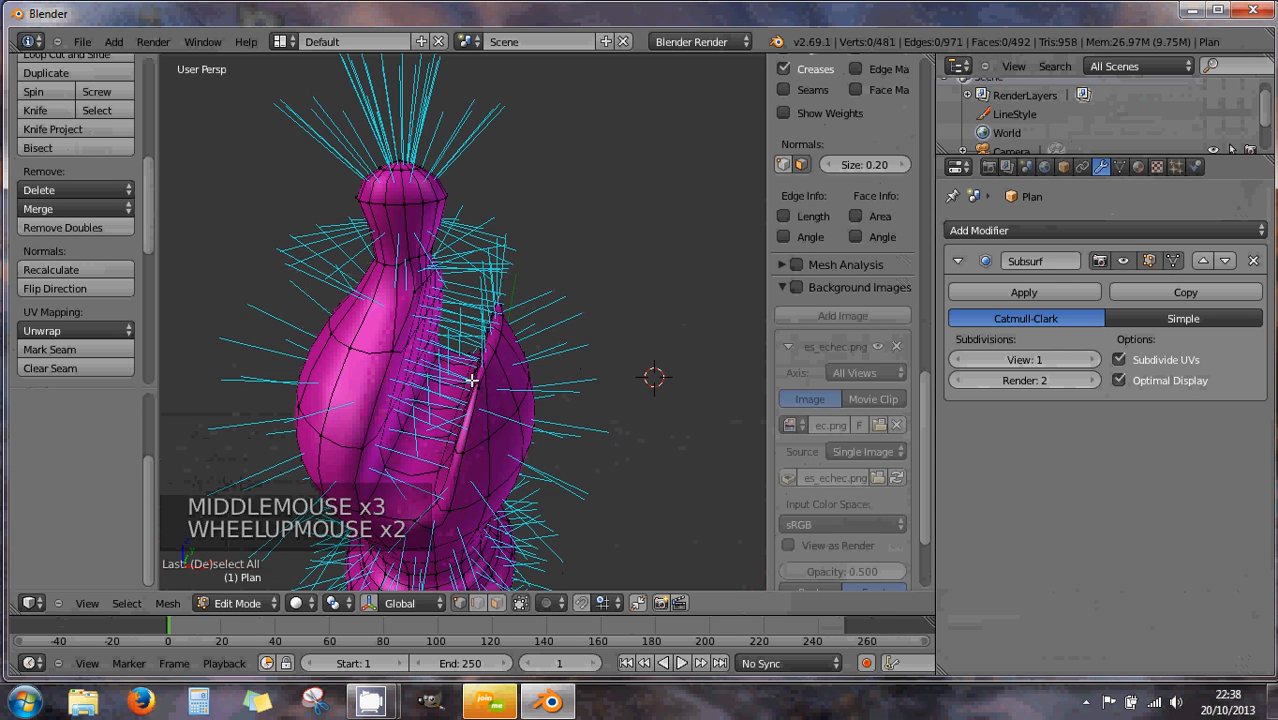
pyautogui.click(801, 165)
# Examine the smoothed notch, its bevelled lower lip and the bishop's head from several angles
pyautogui.moveTo(588, 322); pyautogui.dragTo(545, 337, button='middle')
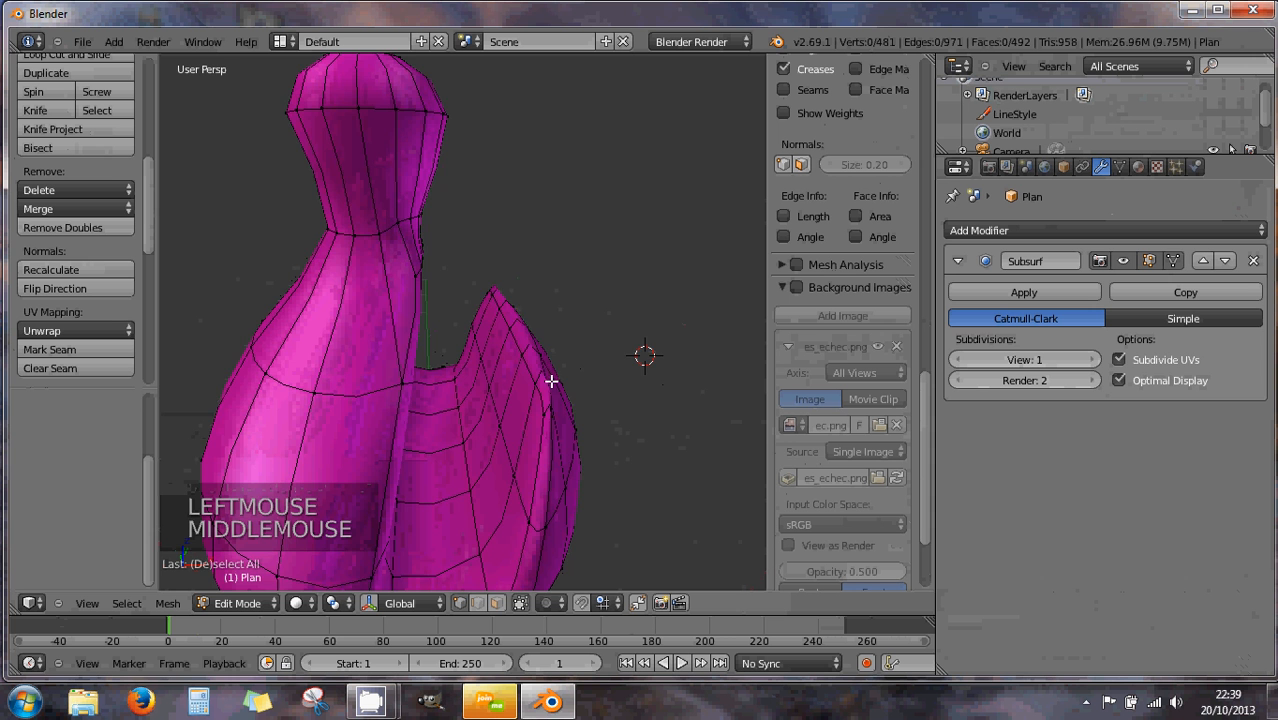
pyautogui.moveTo(551, 381); pyautogui.dragTo(471, 374, button='middle')
pyautogui.scroll(-2, 581, 411)
pyautogui.scroll(-5, 556, 397)
pyautogui.moveTo(556, 397); pyautogui.dragTo(593, 355, button='middle')
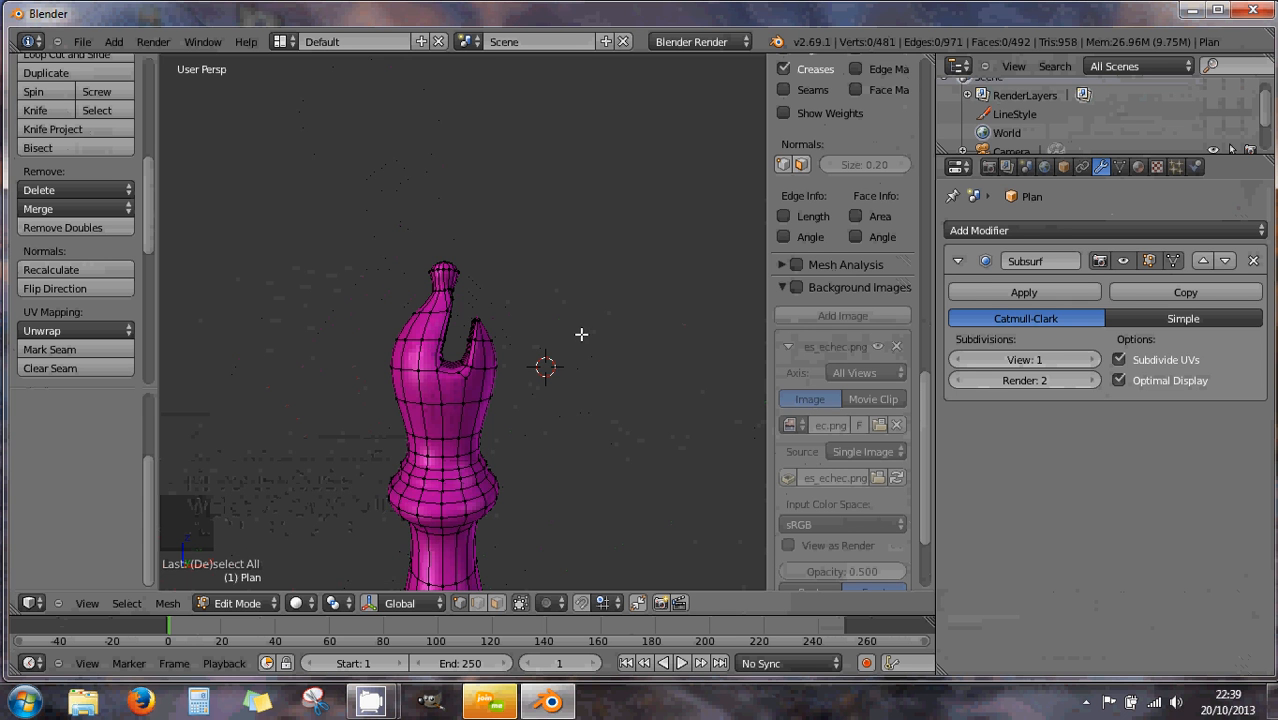
pyautogui.scroll(3, 516, 368)
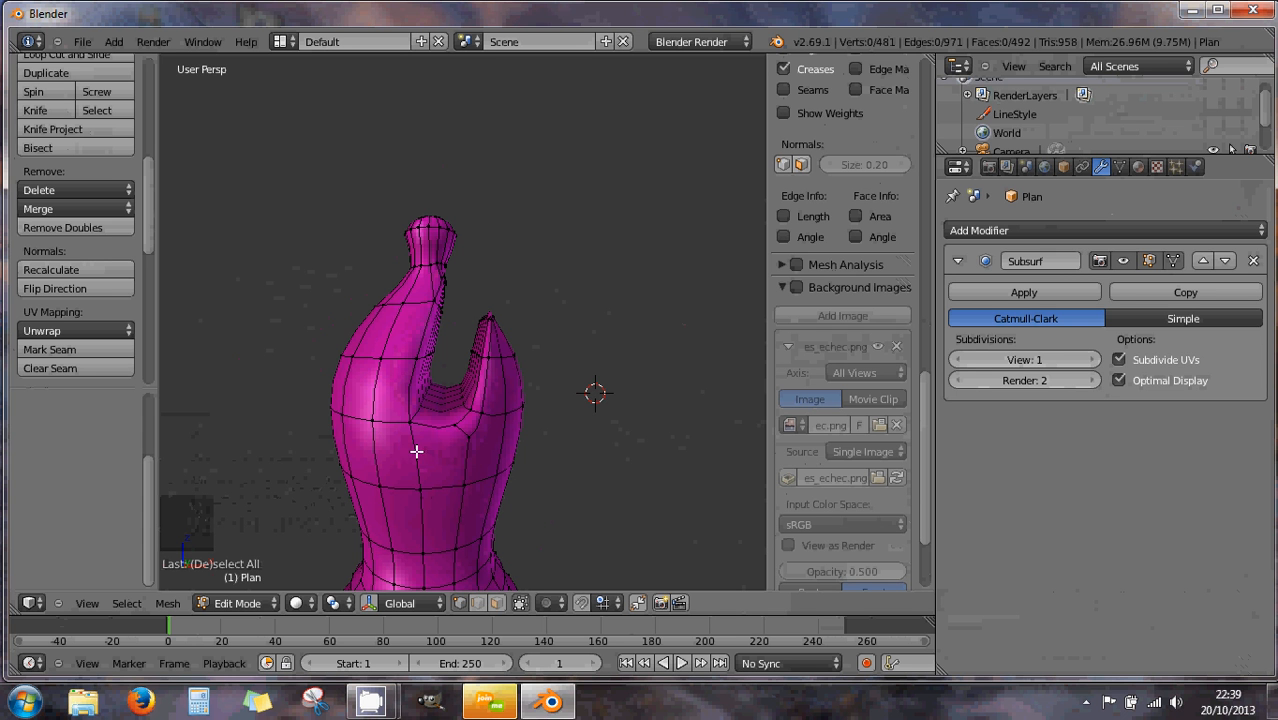
pyautogui.scroll(-1, 450, 466)
pyautogui.scroll(2, 440, 461)
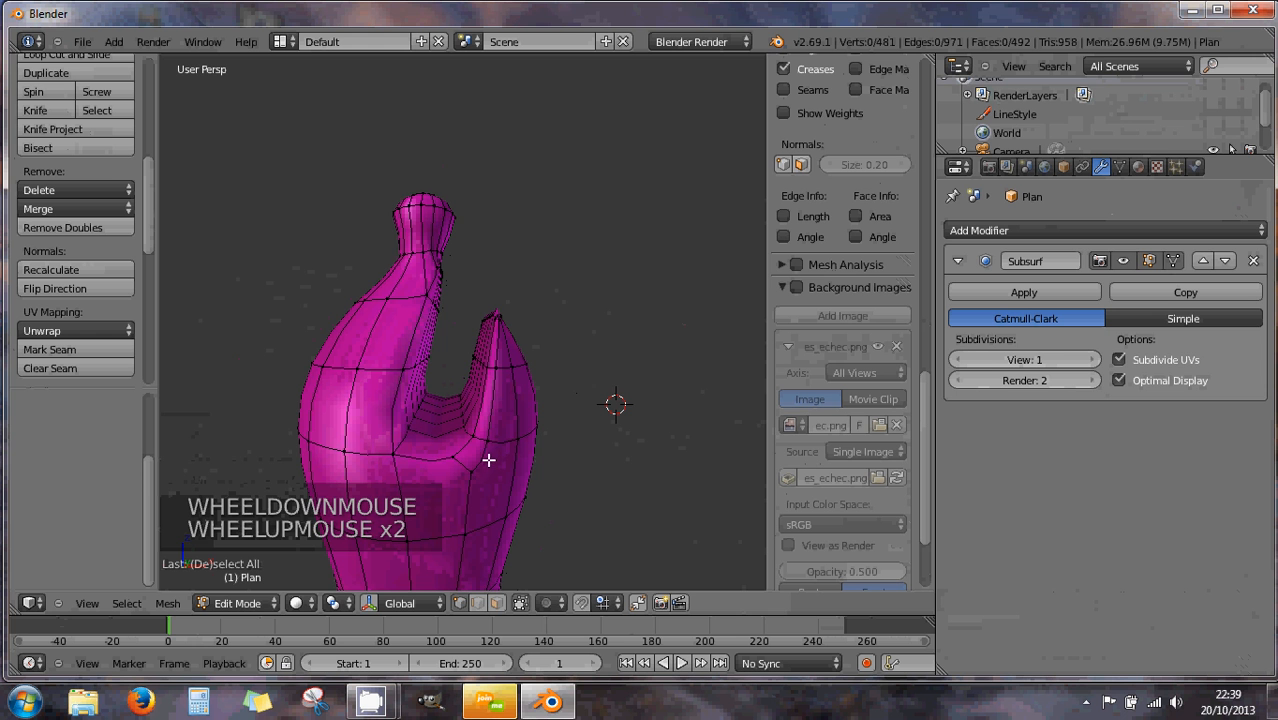
pyautogui.middleClick(472, 455)
pyautogui.moveTo(472, 455); pyautogui.dragTo(462, 462, button='middle')
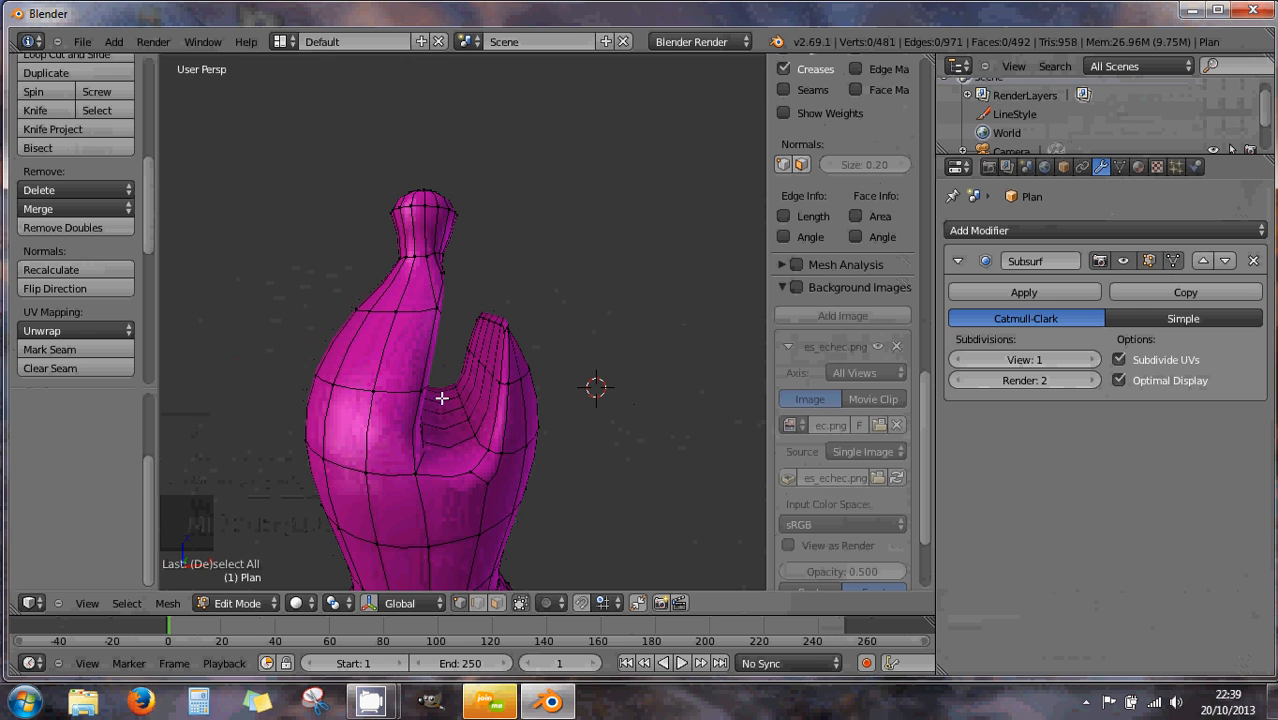
# Merge the extra bevel vertex at one end of the notch's lower lip into the neighbouring side vertex, using At Last
pyautogui.moveTo(469, 470)
pyautogui.mouseDown(button='middle')
pyautogui.moveTo(451, 497)
pyautogui.moveTo(487, 454)
pyautogui.moveTo(476, 491)
pyautogui.moveTo(445, 478)
pyautogui.mouseUp(button='middle')
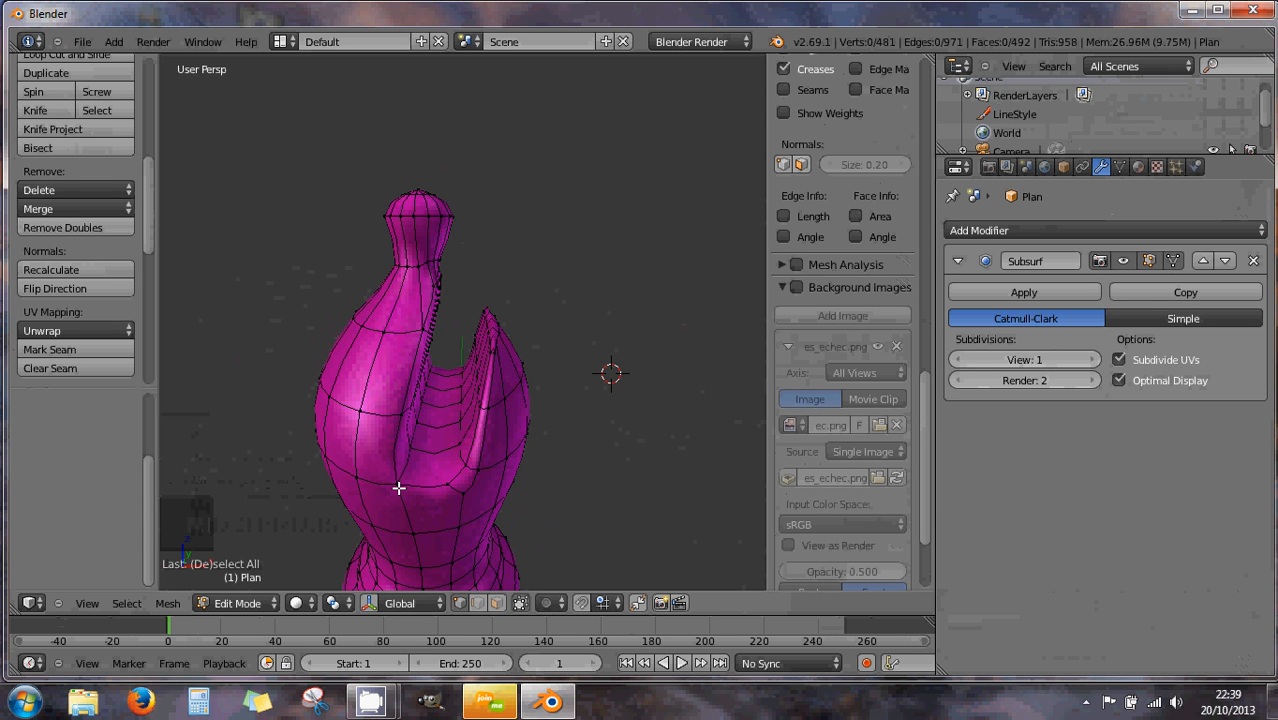
pyautogui.rightClick(438, 496)
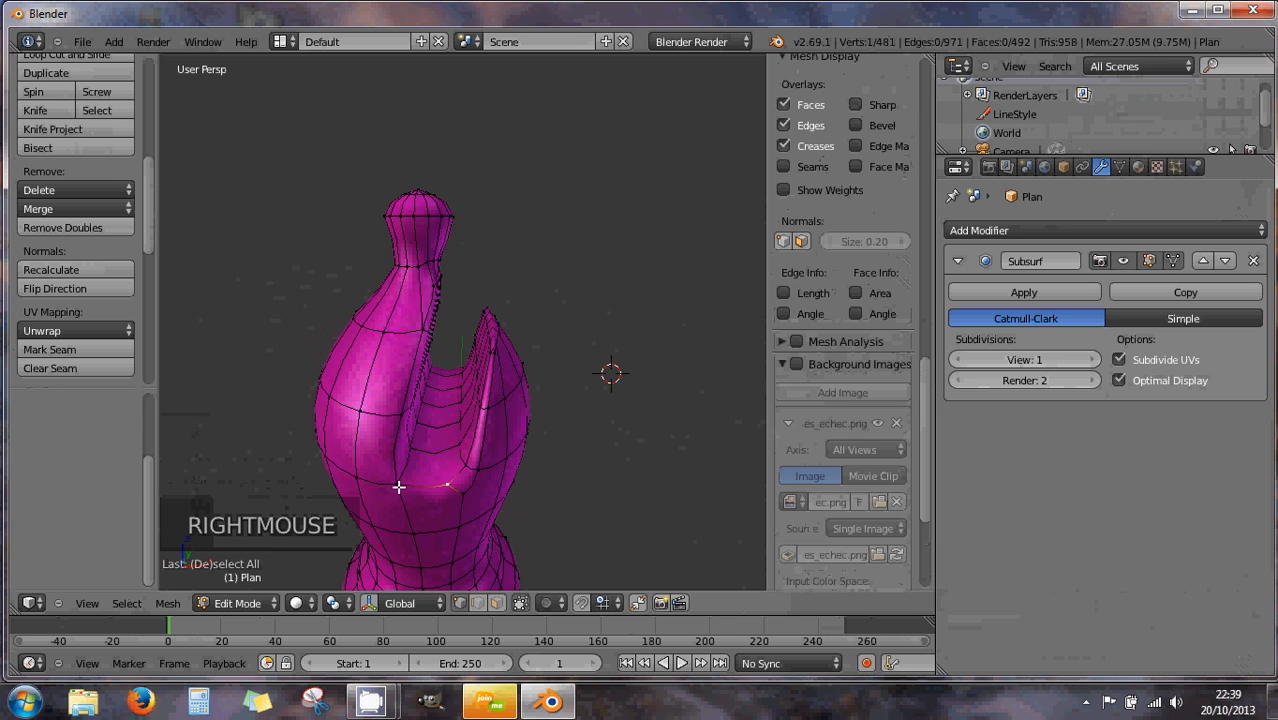
pyautogui.keyDown('shift'); pyautogui.rightClick(398, 484); pyautogui.keyUp('shift')
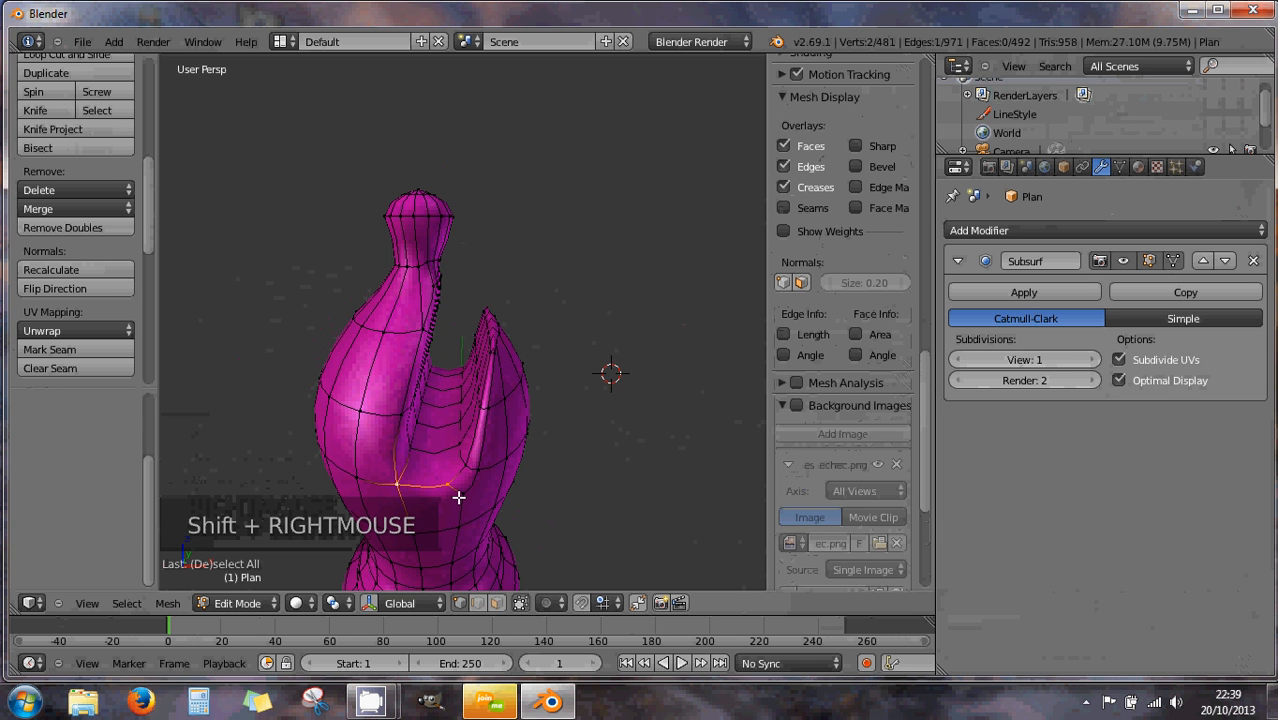
pyautogui.hotkey('alt', 'm')
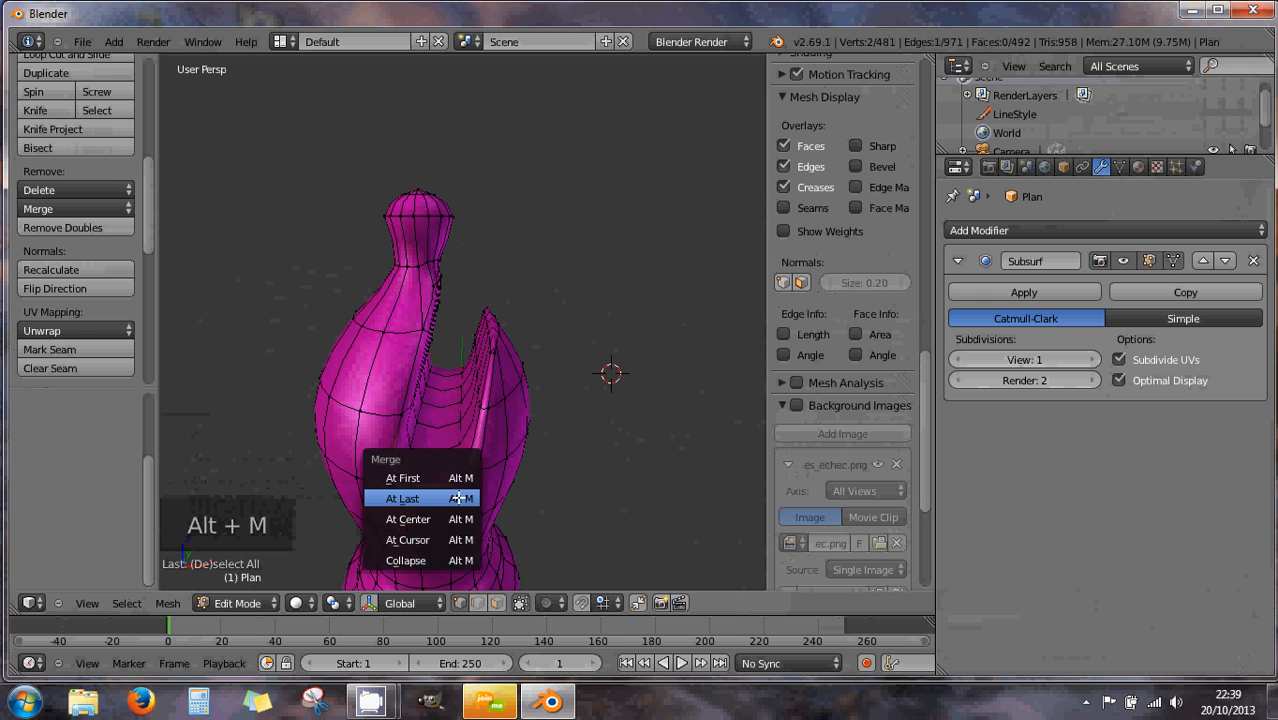
pyautogui.click(464, 496)
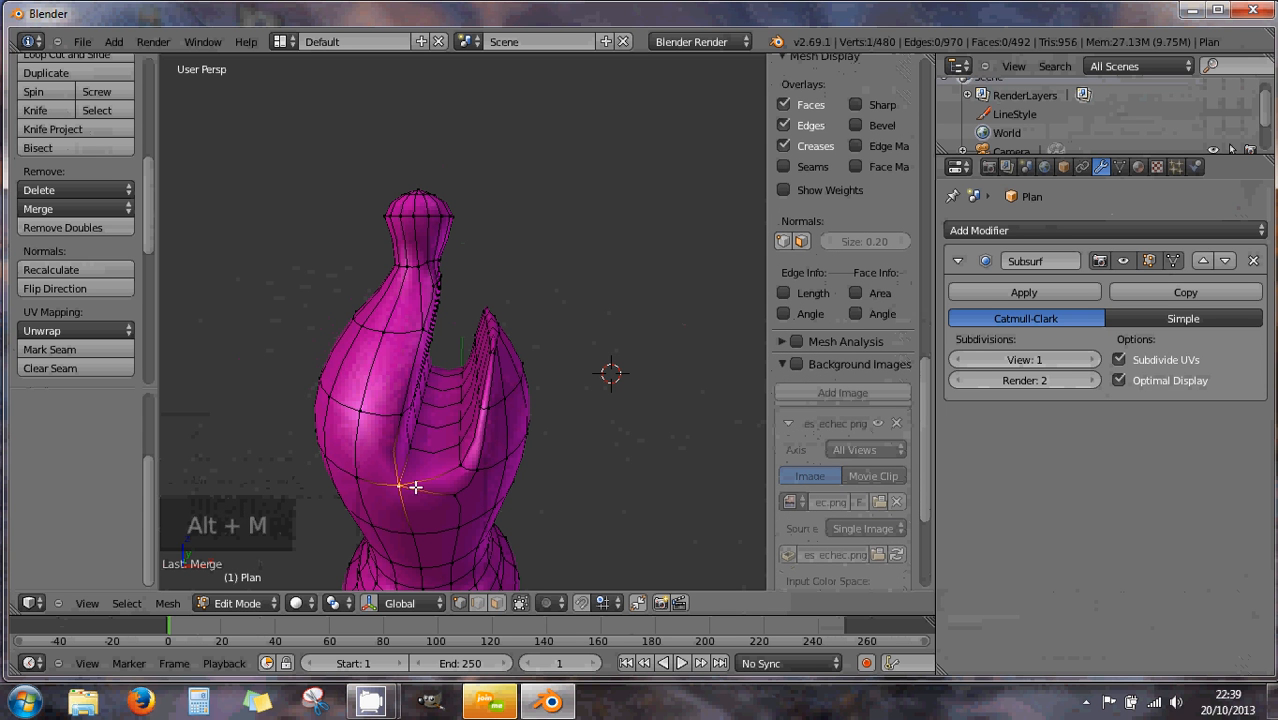
pyautogui.moveTo(533, 465); pyautogui.dragTo(488, 468, button='middle')
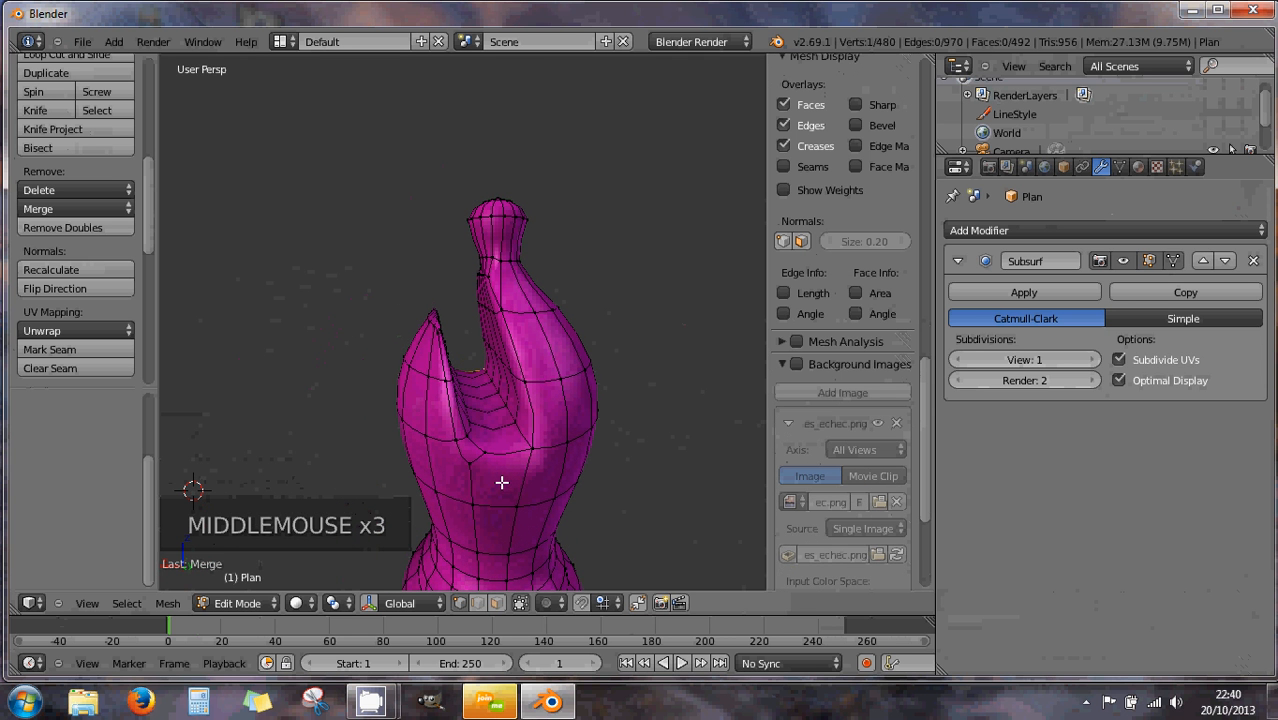
pyautogui.hotkey('ctrl', 'r')
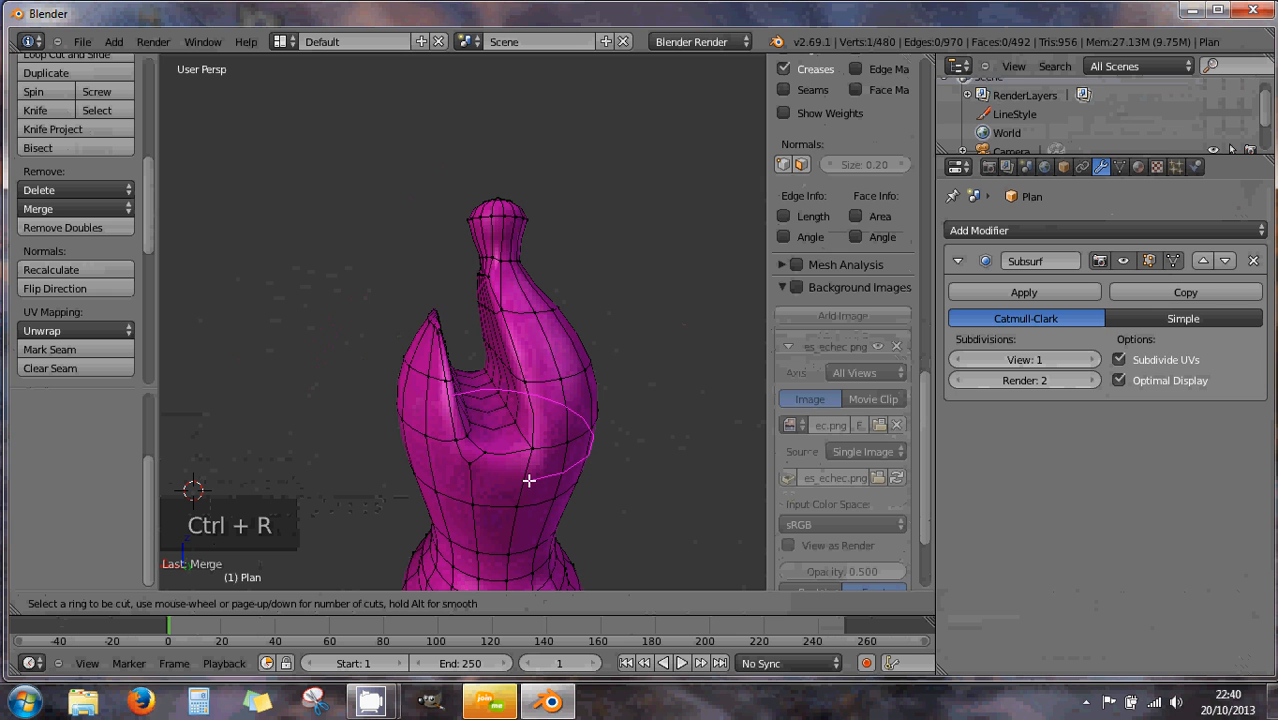
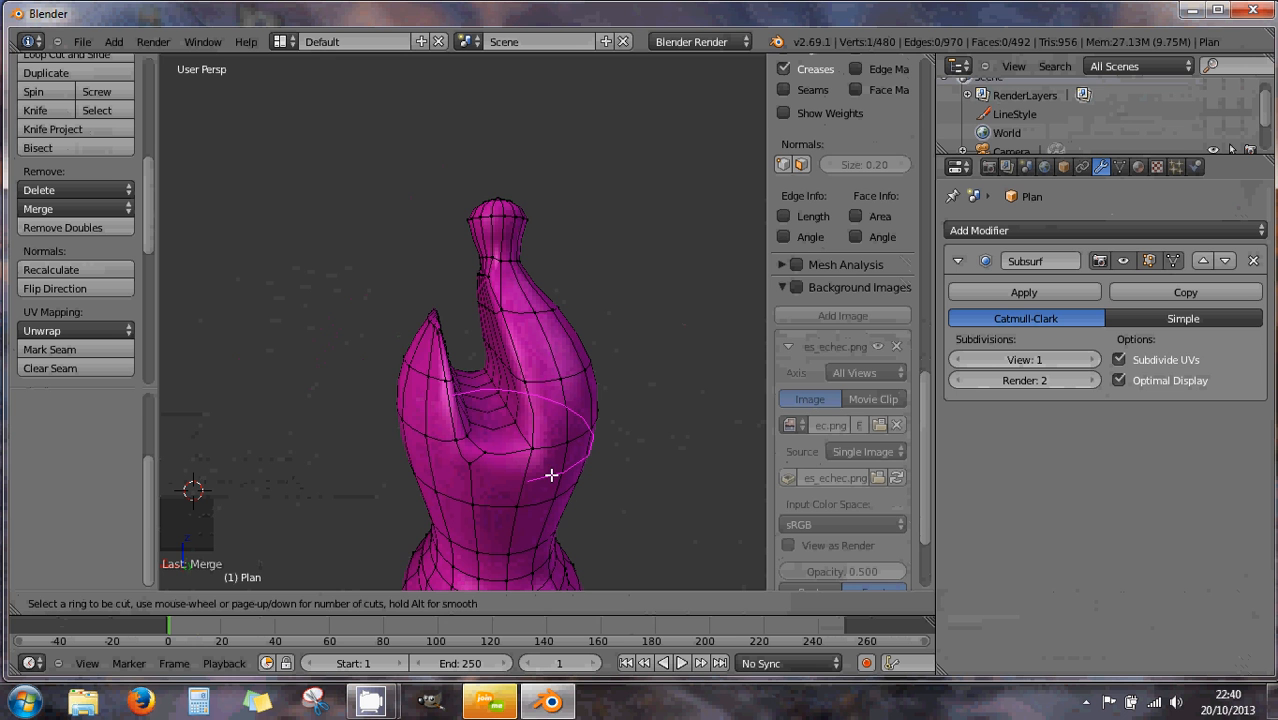
pyautogui.click(551, 475)
pyautogui.rightClick(551, 475)
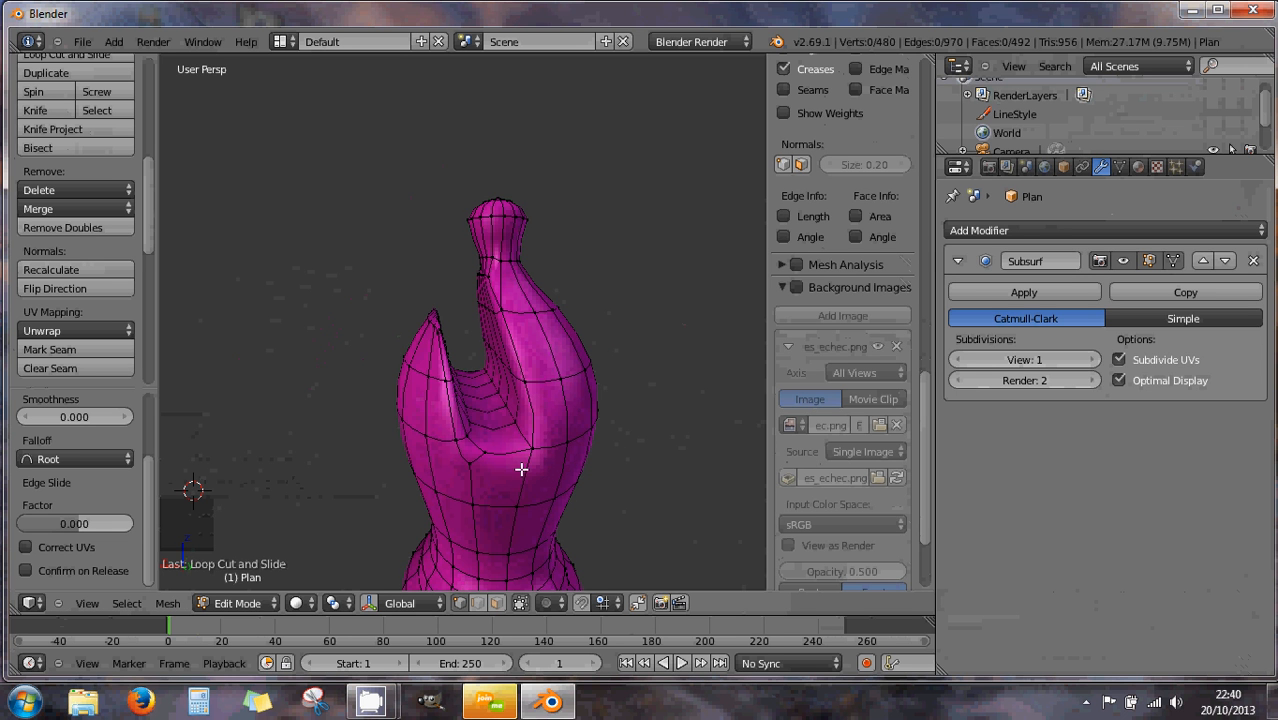
# Merge the matching bevel vertex on the opposite end of the notch's lower lip into its neighbouring side vertex, using At Last
pyautogui.scroll(1, 521, 469)
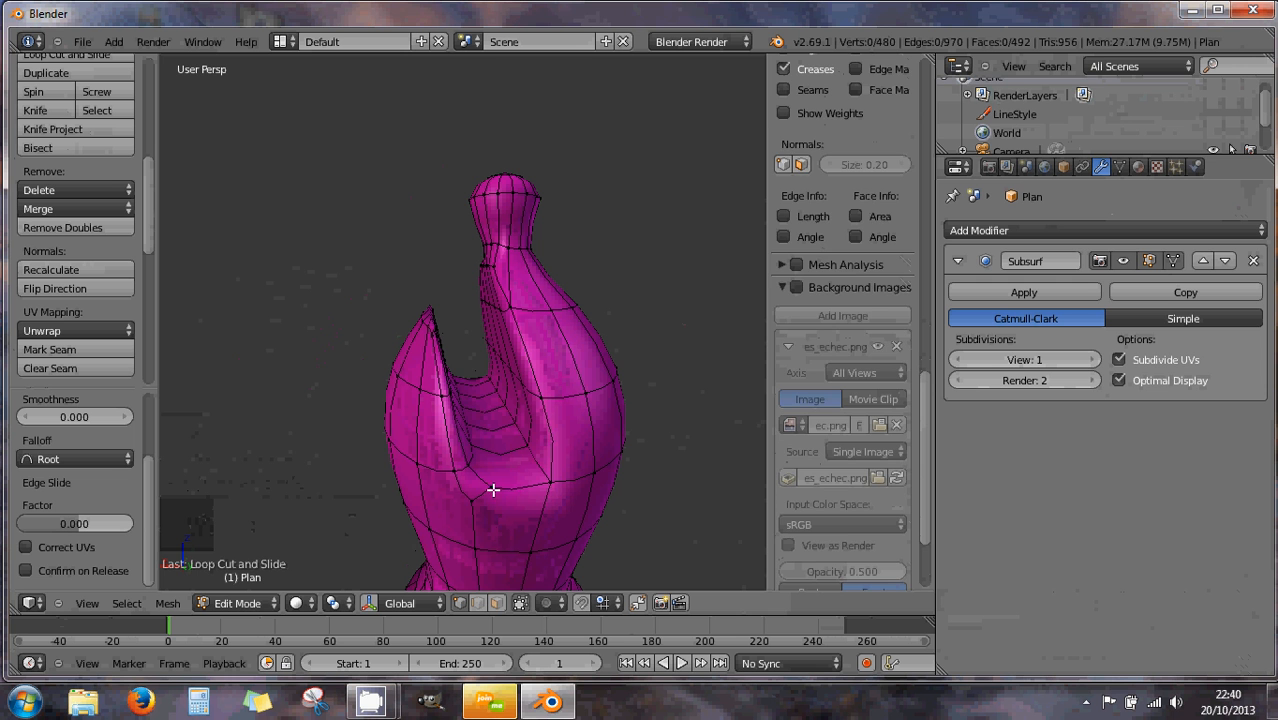
pyautogui.rightClick(540, 490)
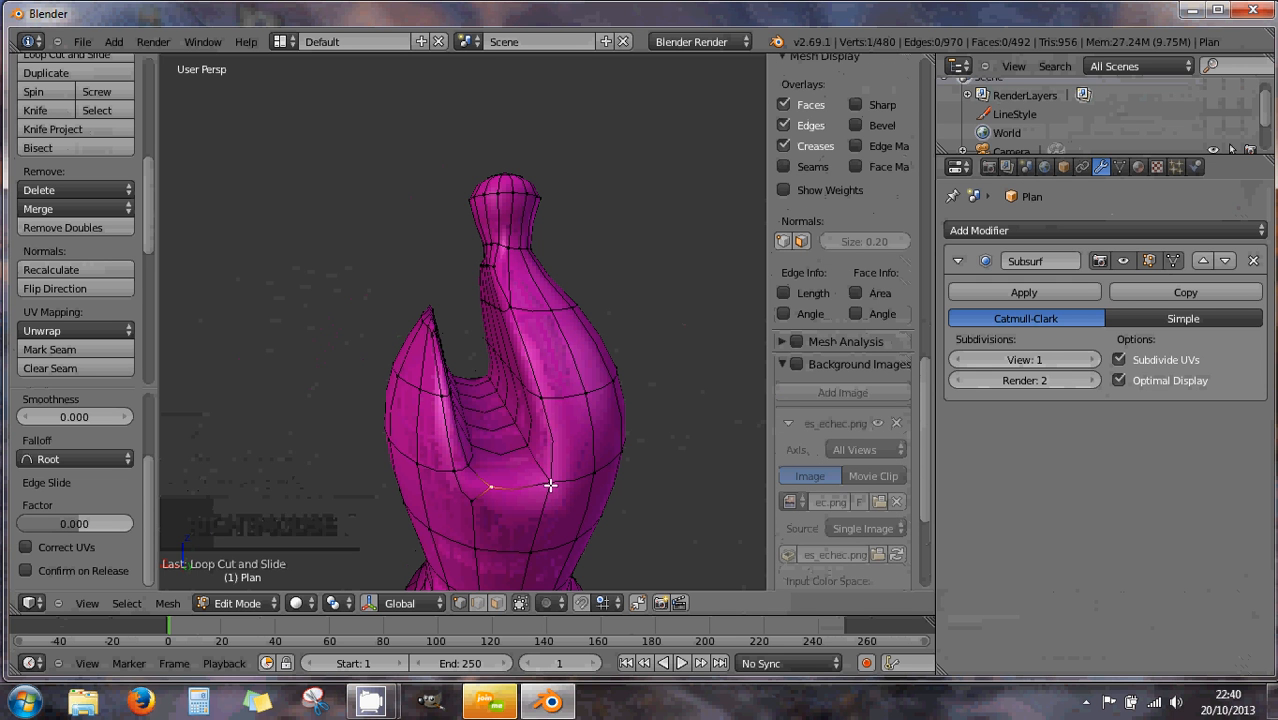
pyautogui.keyDown('shift'); pyautogui.rightClick(551, 488); pyautogui.keyUp('shift')
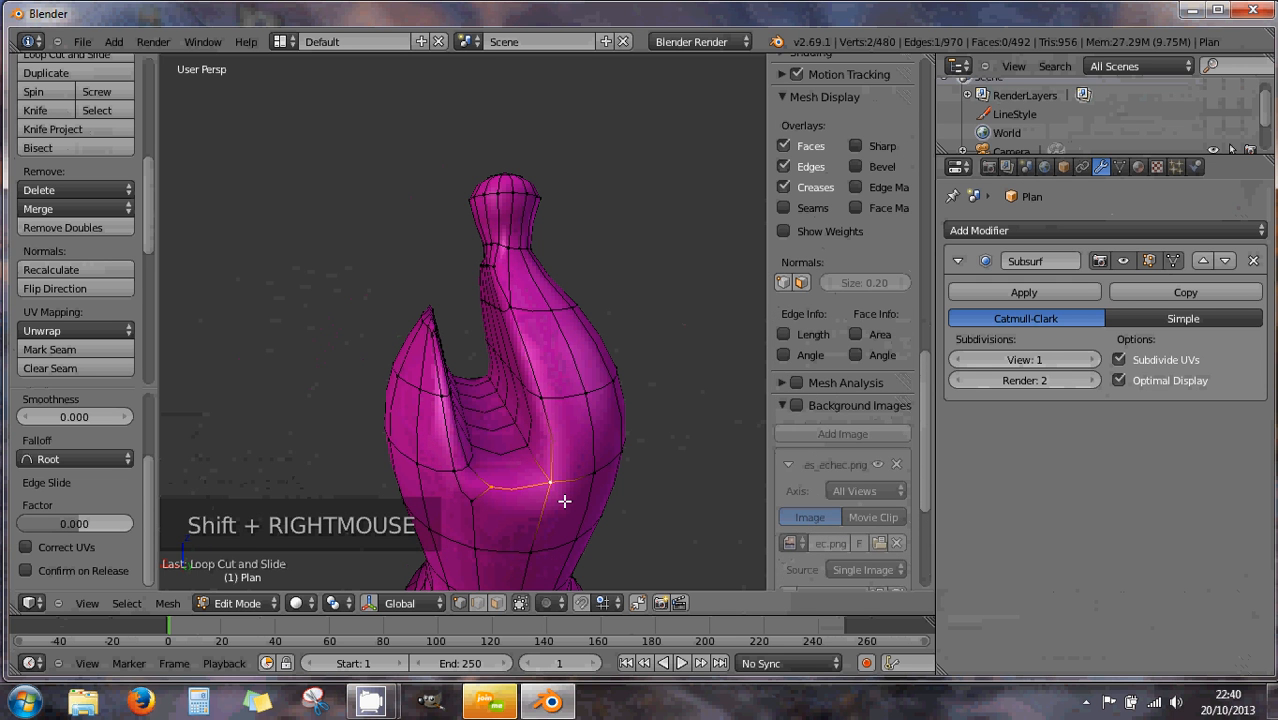
pyautogui.hotkey('alt', 'm')
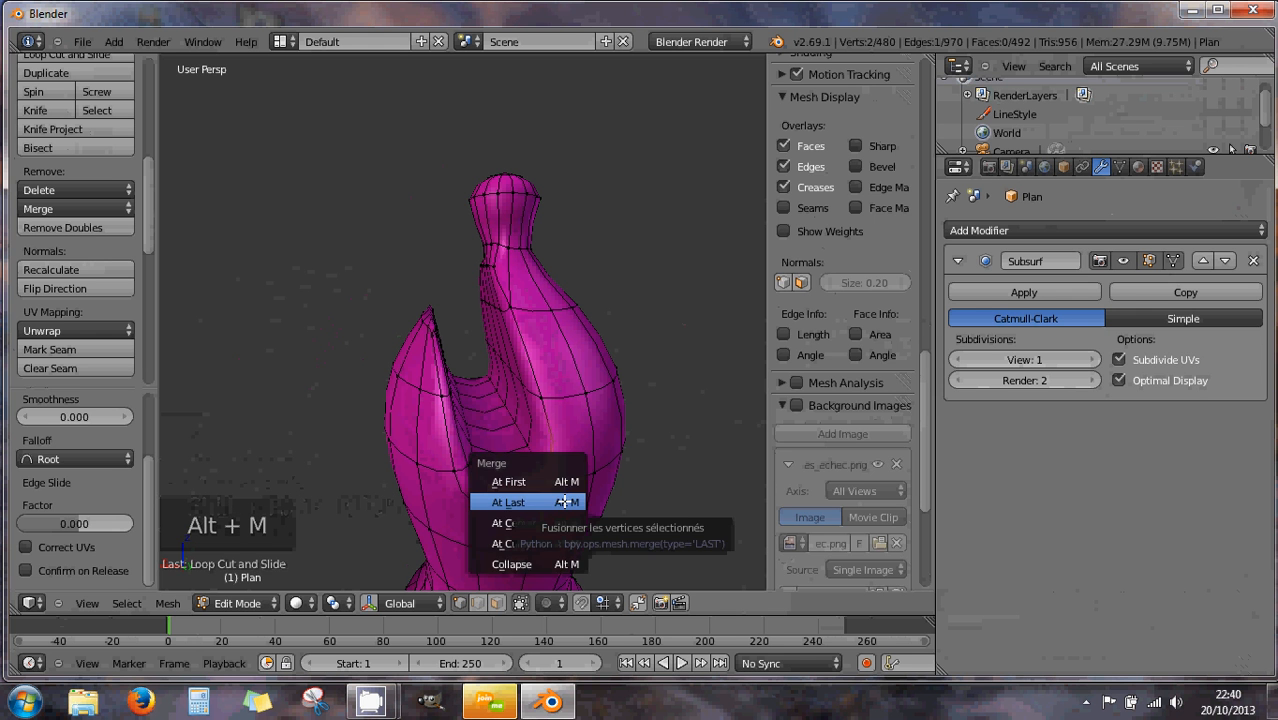
pyautogui.click(565, 501)
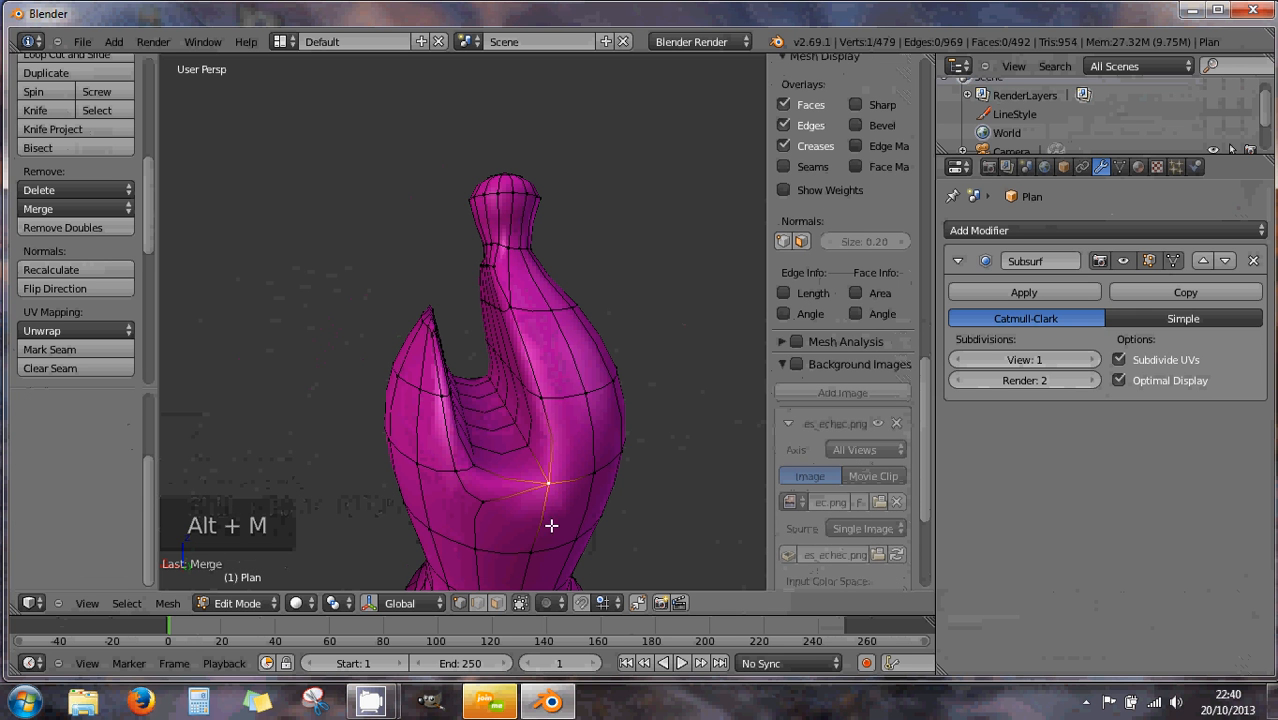
pyautogui.hotkey('ctrl', 'r')
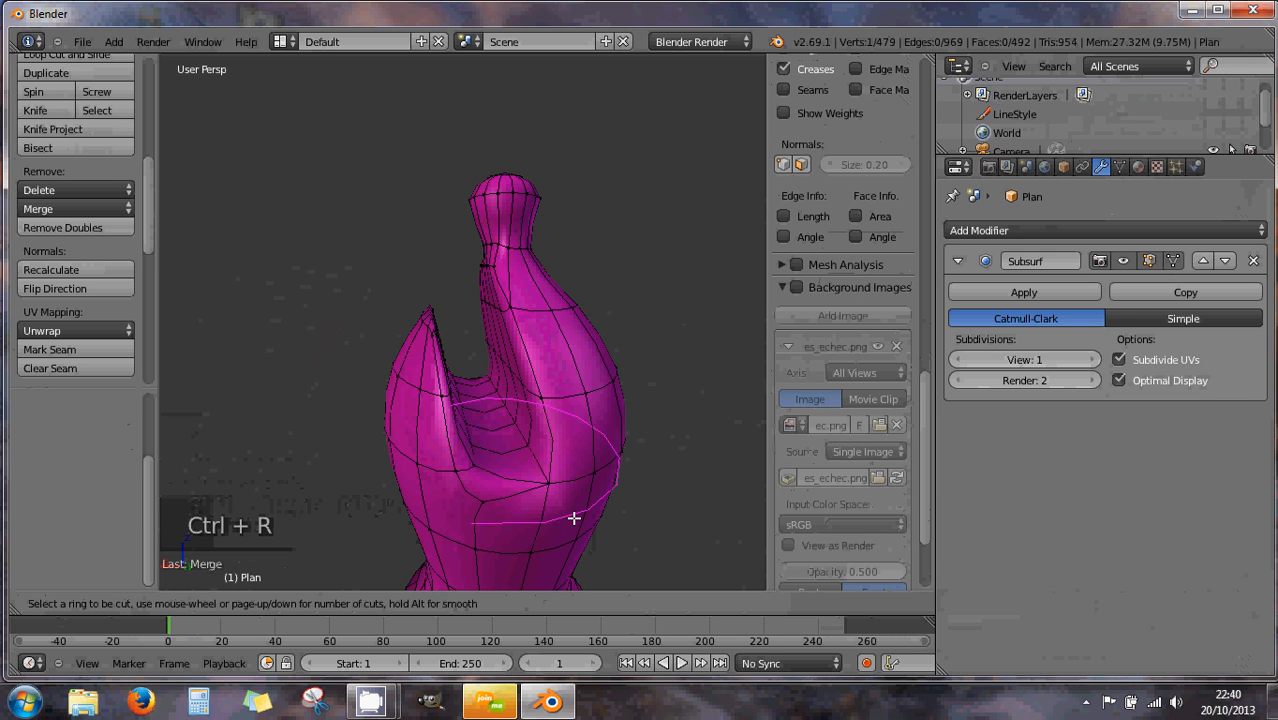
pyautogui.click(440, 512)
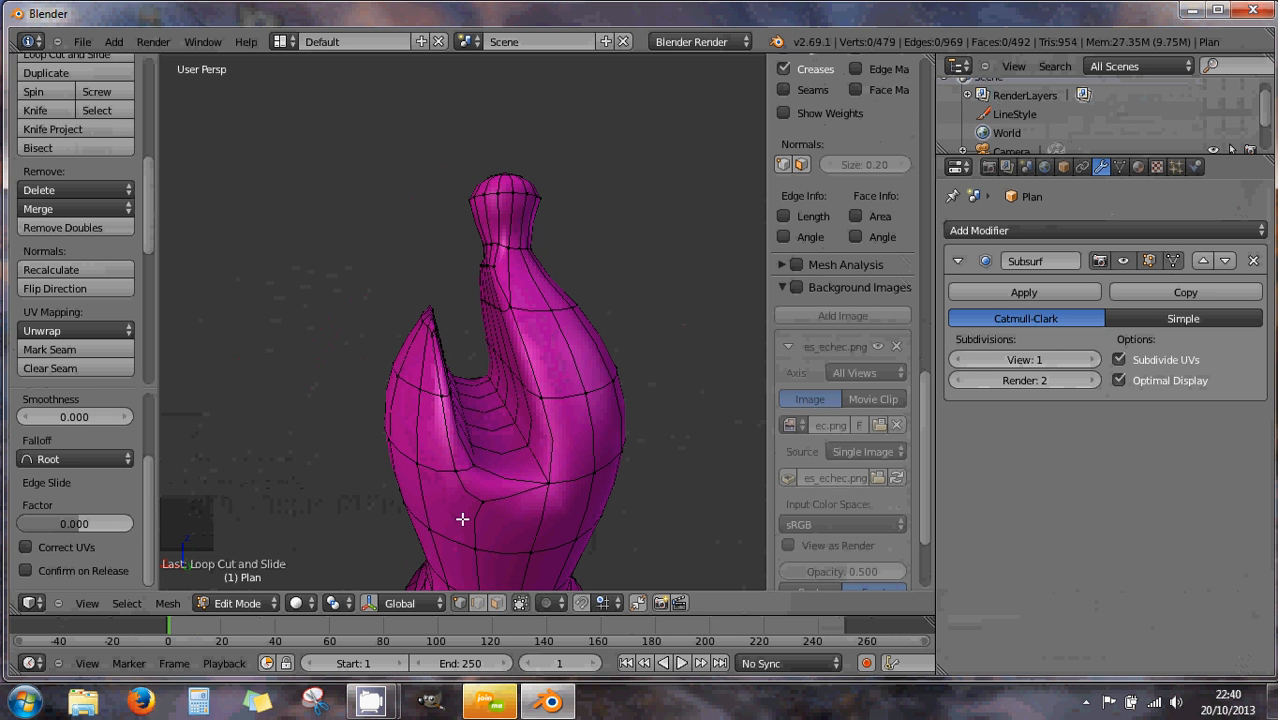
pyautogui.moveTo(462, 519); pyautogui.dragTo(508, 496, button='middle')
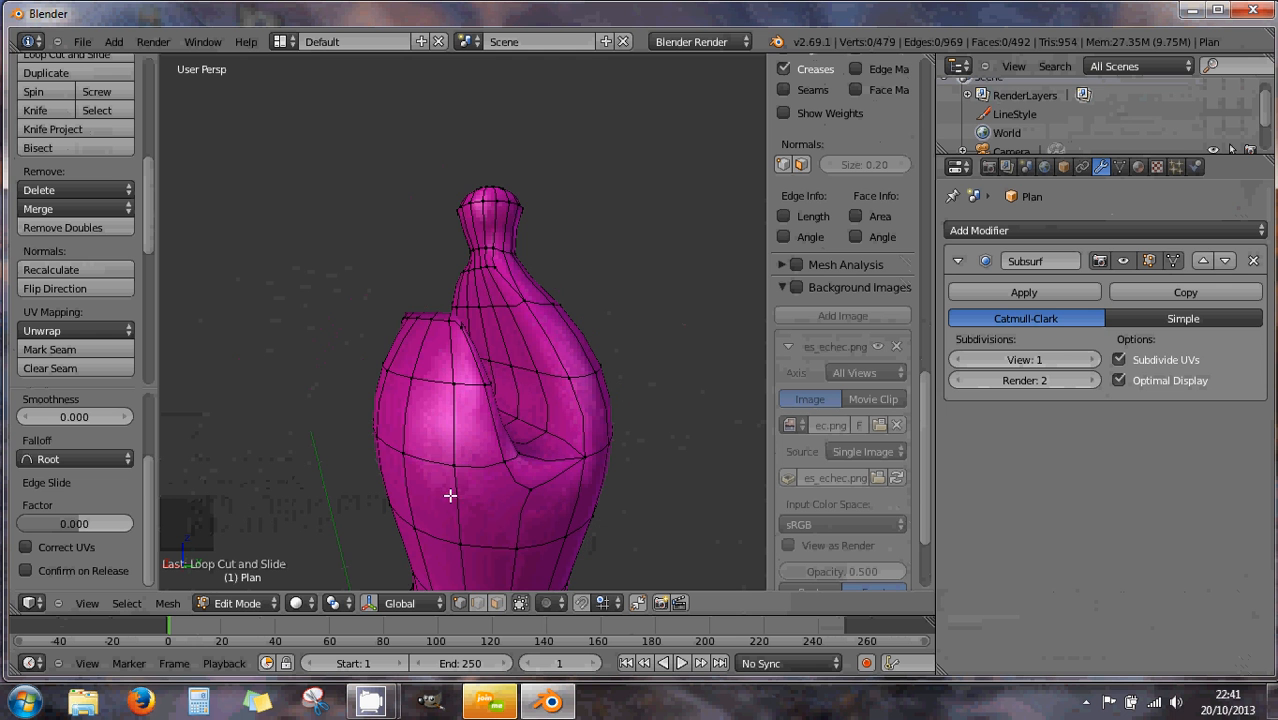
pyautogui.moveTo(502, 519)
pyautogui.mouseDown(button='middle')
pyautogui.moveTo(522, 527)
pyautogui.moveTo(505, 498)
pyautogui.mouseUp(button='middle')
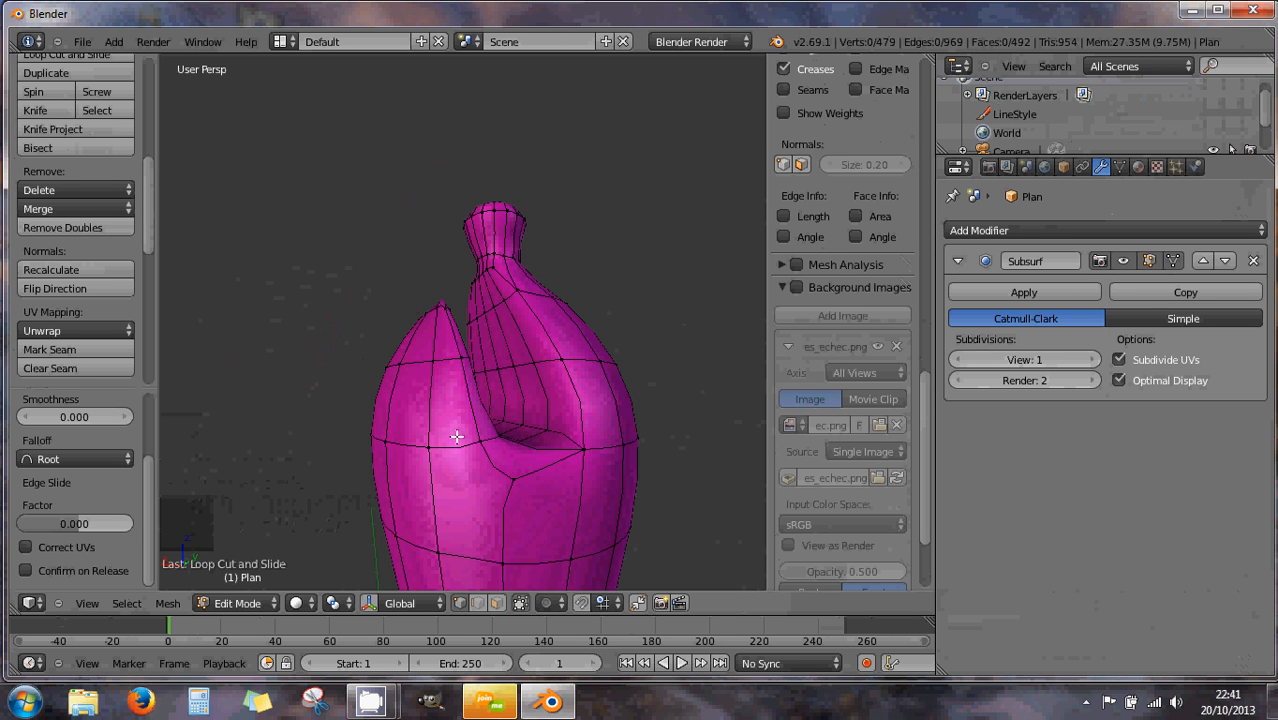
pyautogui.hotkey('ctrl', 'r')
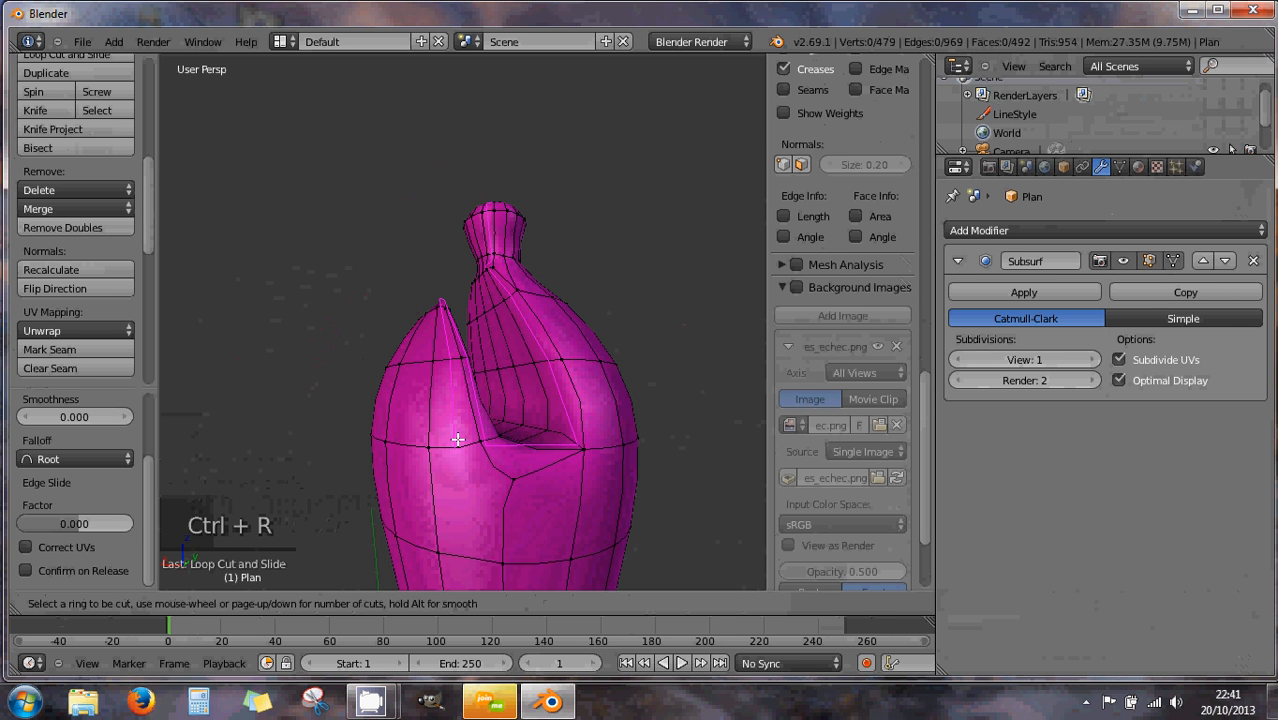
pyautogui.rightClick(510, 509)
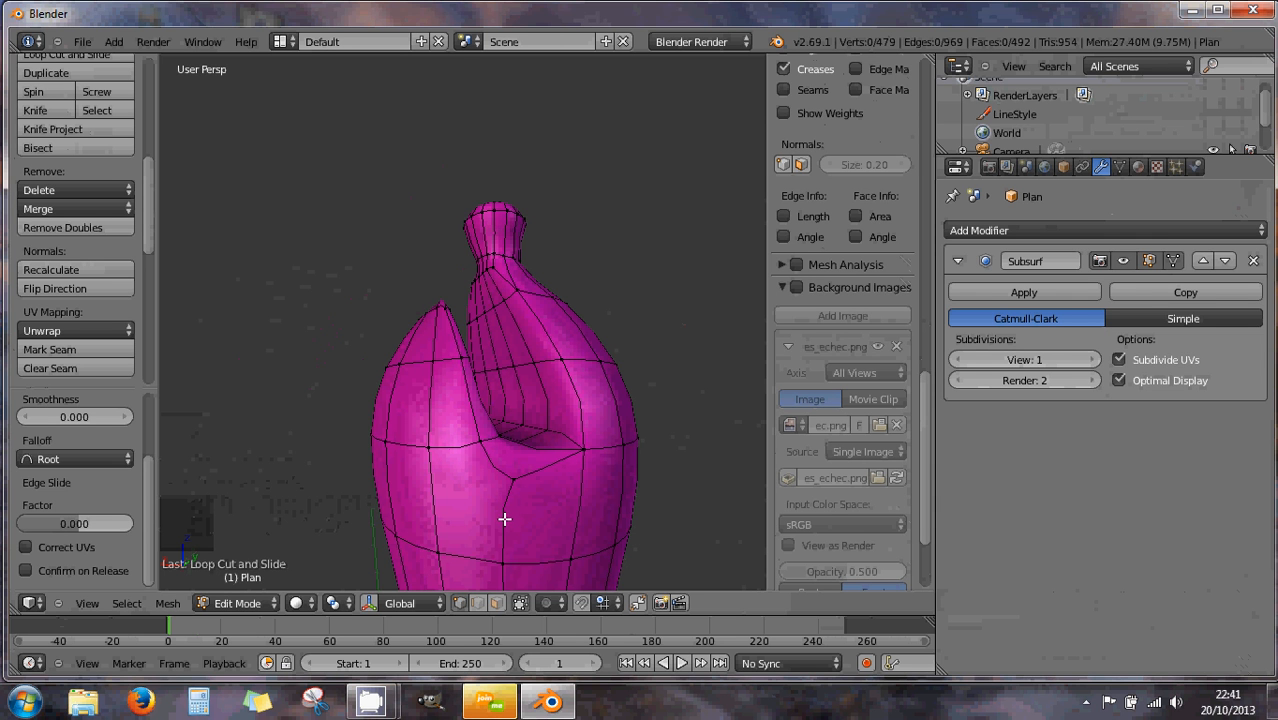
# Add two partial loop cuts around the head just below the notch's lower lip, one on each side of the front corner
pyautogui.hotkey('ctrl', 'r')
pyautogui.click(434, 506)
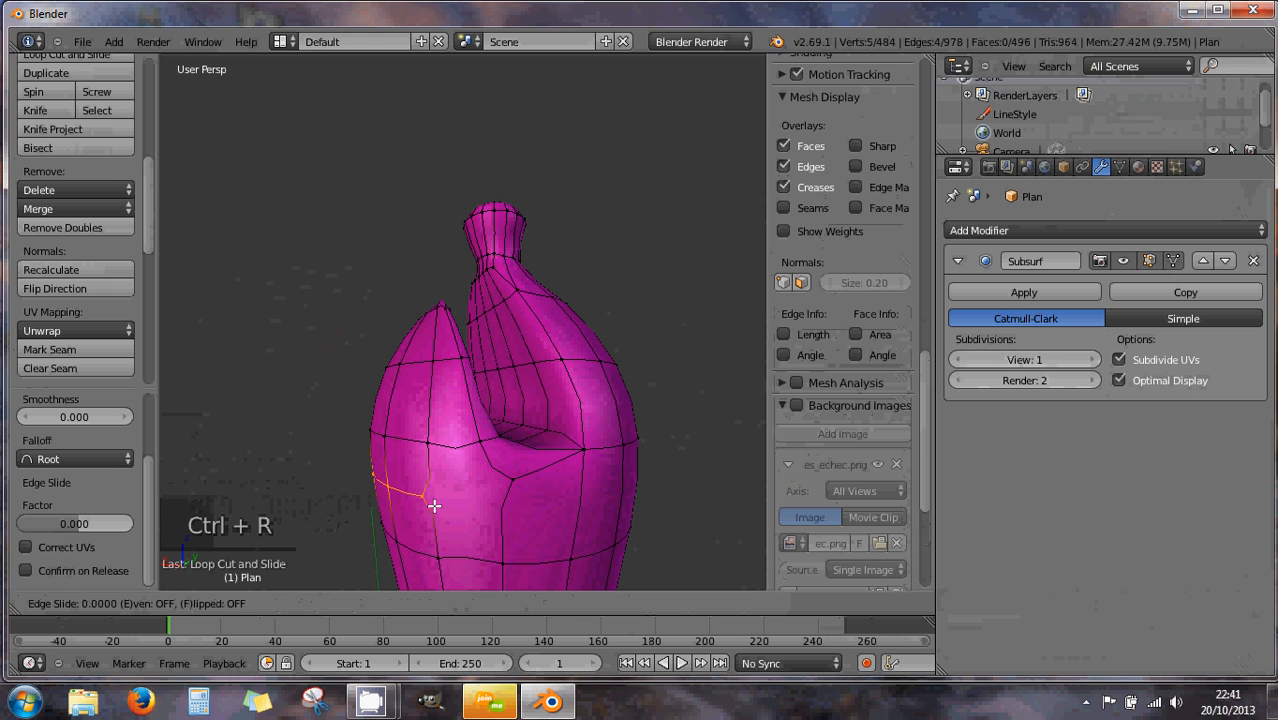
pyautogui.rightClick(434, 506)
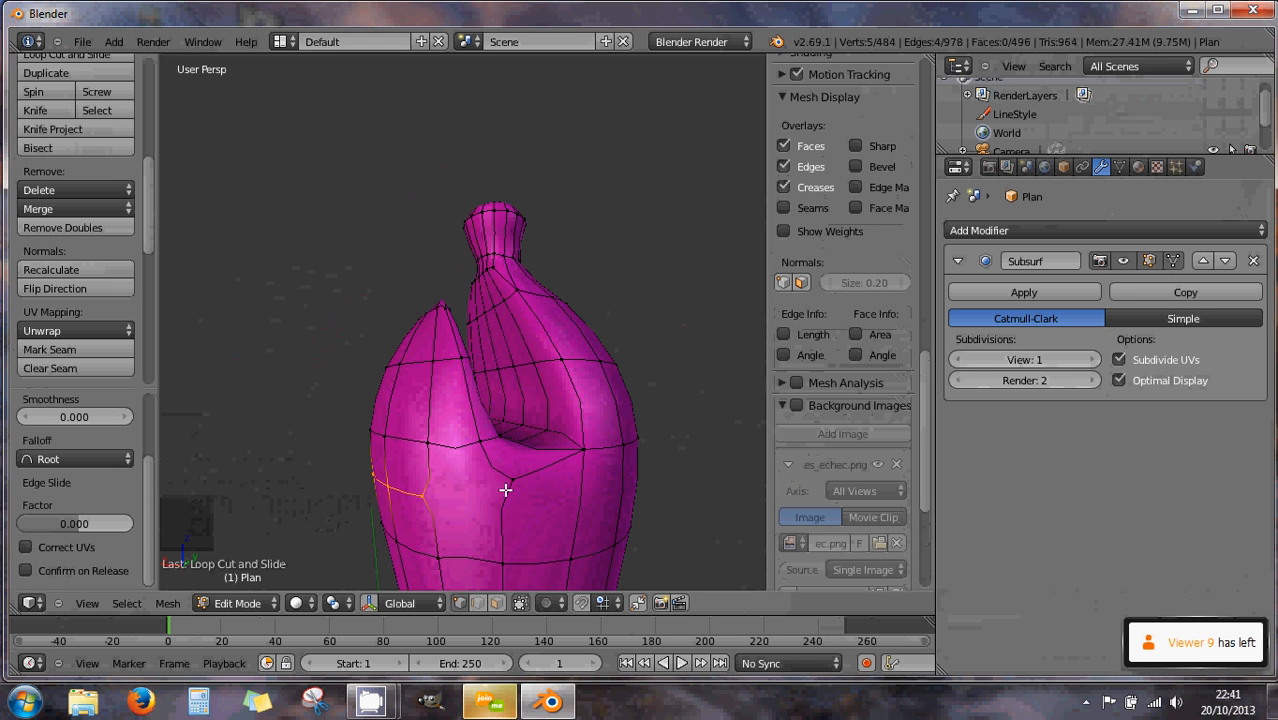
pyautogui.hotkey('ctrl', 'r')
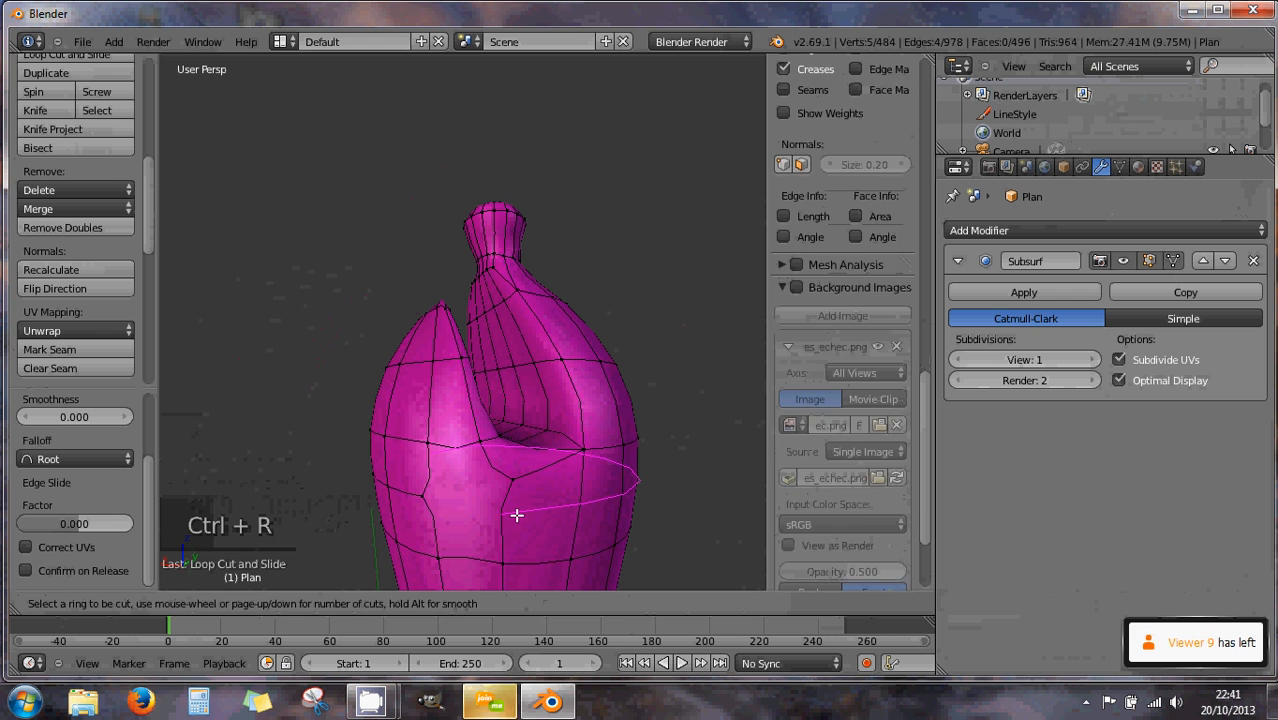
pyautogui.click(516, 515)
pyautogui.click(514, 515)
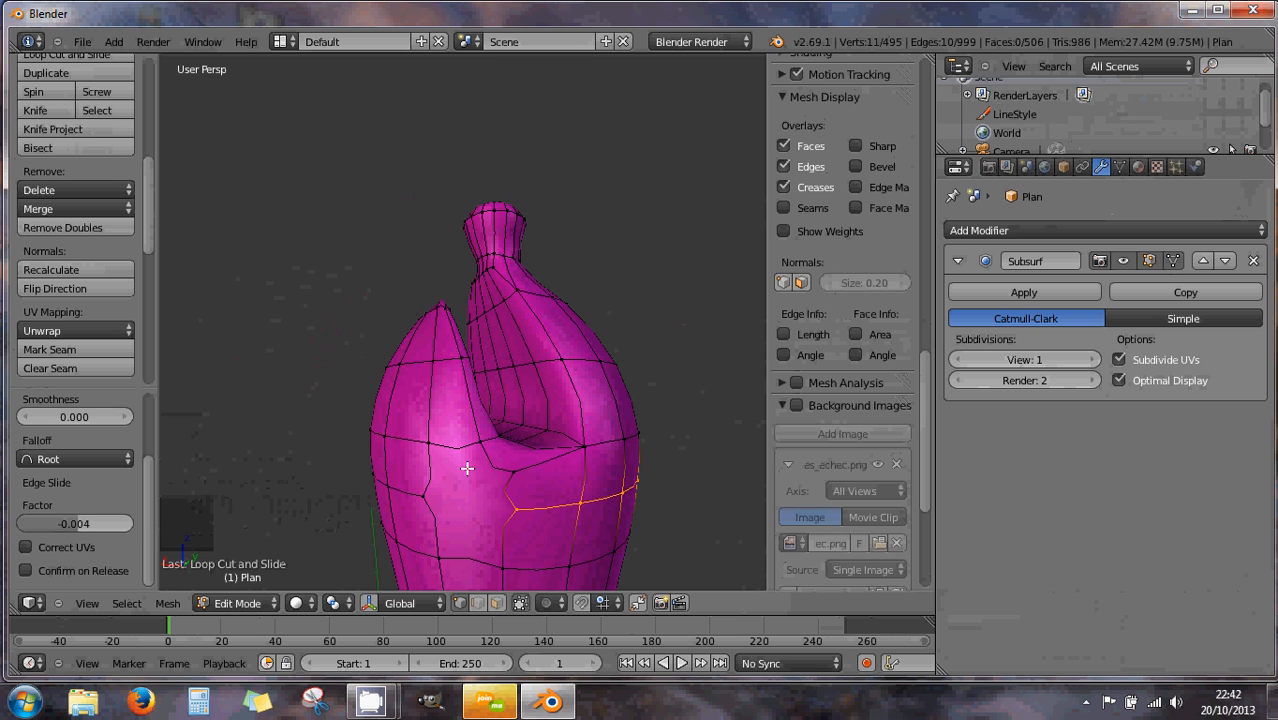
# Connect the facing end vertices of the two partial cuts with a new edge across the face between them
pyautogui.rightClick(423, 497)
pyautogui.keyDown('shift'); pyautogui.rightClick(517, 511); pyautogui.keyUp('shift')
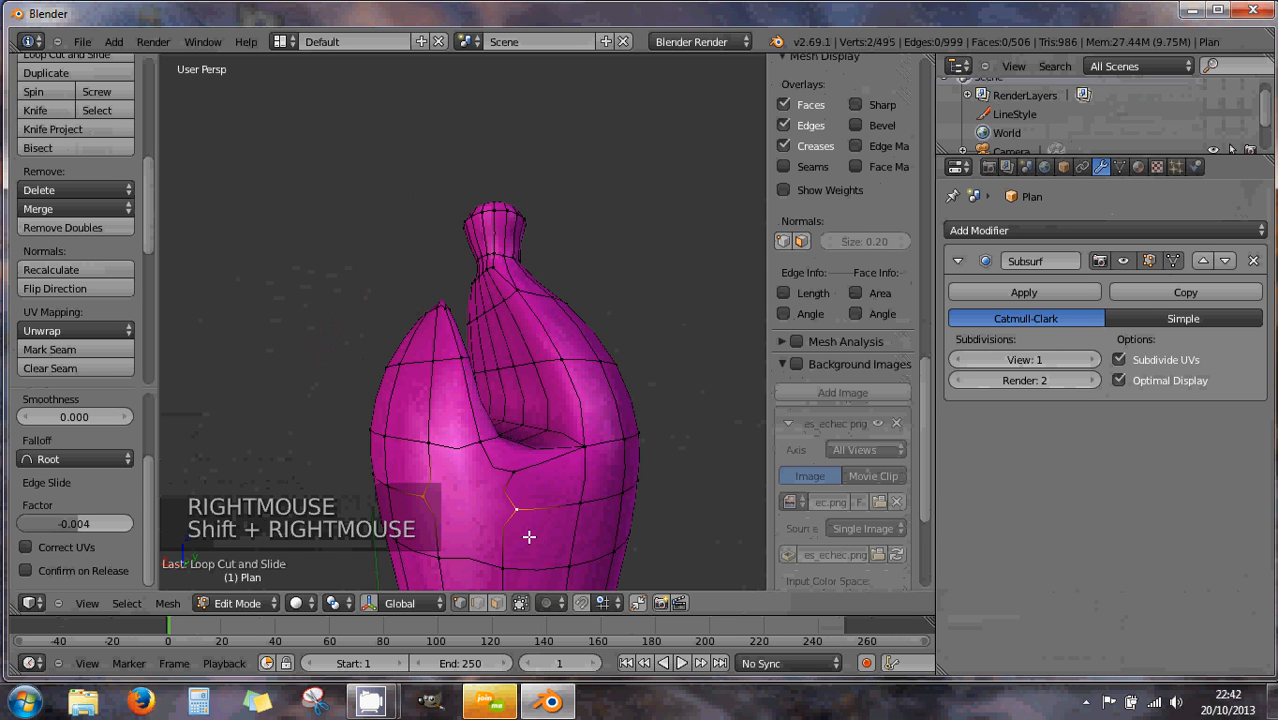
pyautogui.press('j')
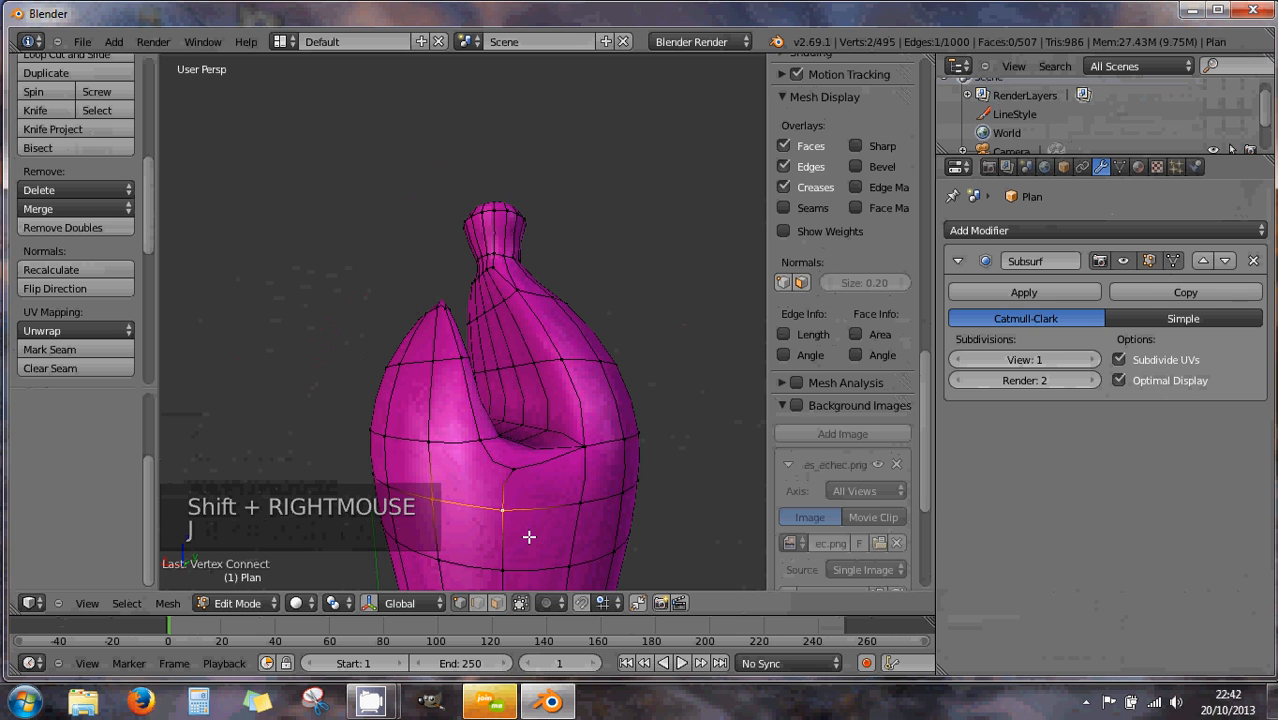
pyautogui.click(529, 537)
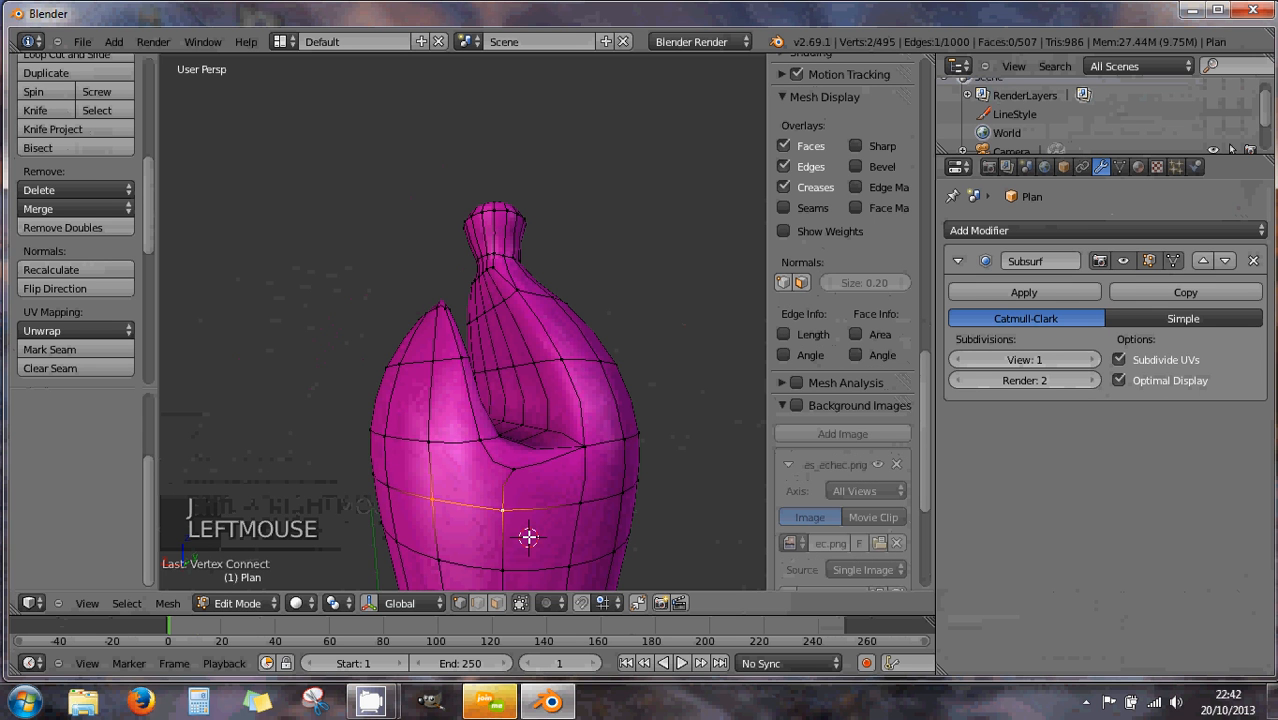
# Select the whole joined edge loop below the notch and try to slide it along the surface towards the lip
pyautogui.keyDown('alt'); pyautogui.rightClick(485, 508); pyautogui.keyUp('alt')
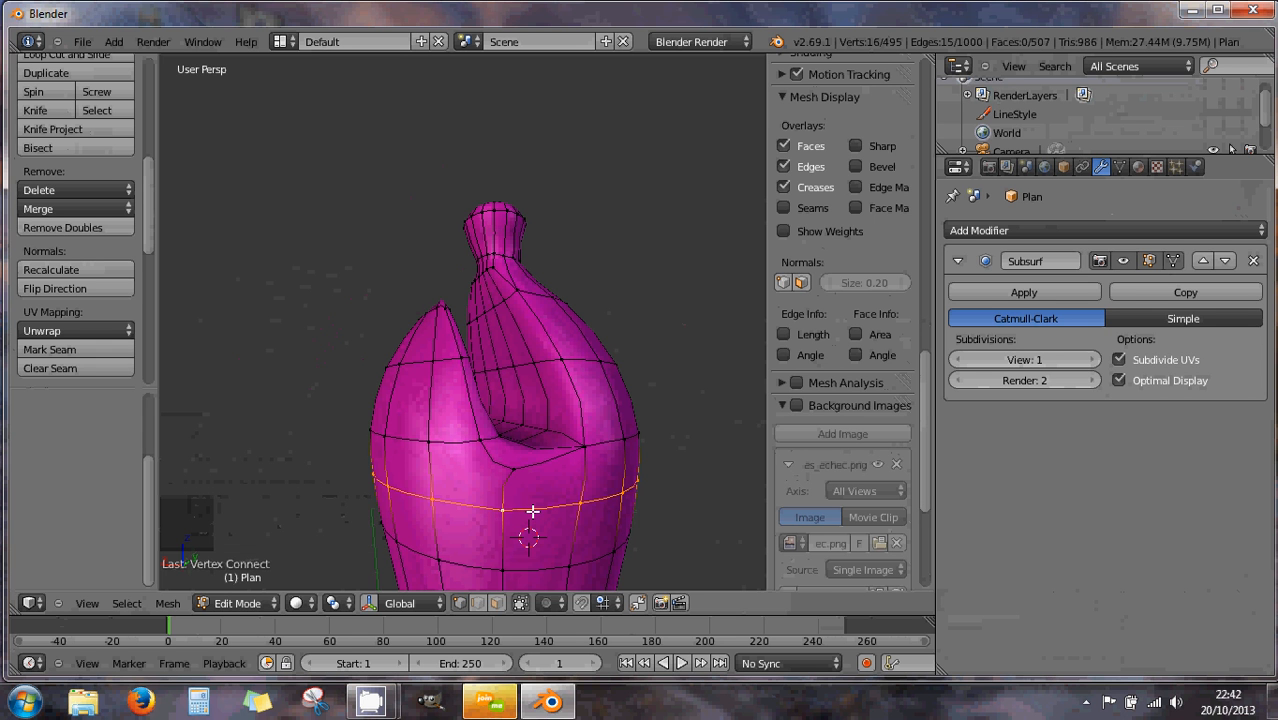
pyautogui.hotkey('ctrl', 'e')
pyautogui.press('b')
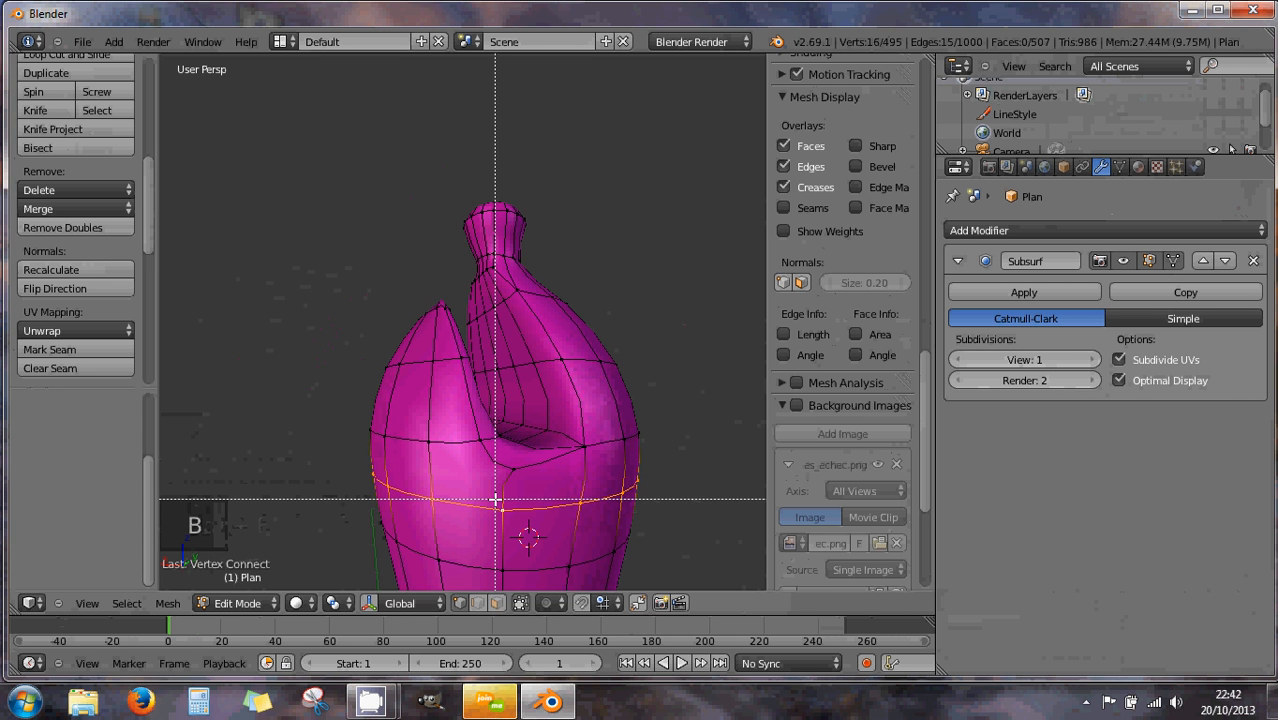
pyautogui.press('Escape')
pyautogui.press('g')
pyautogui.press('g')
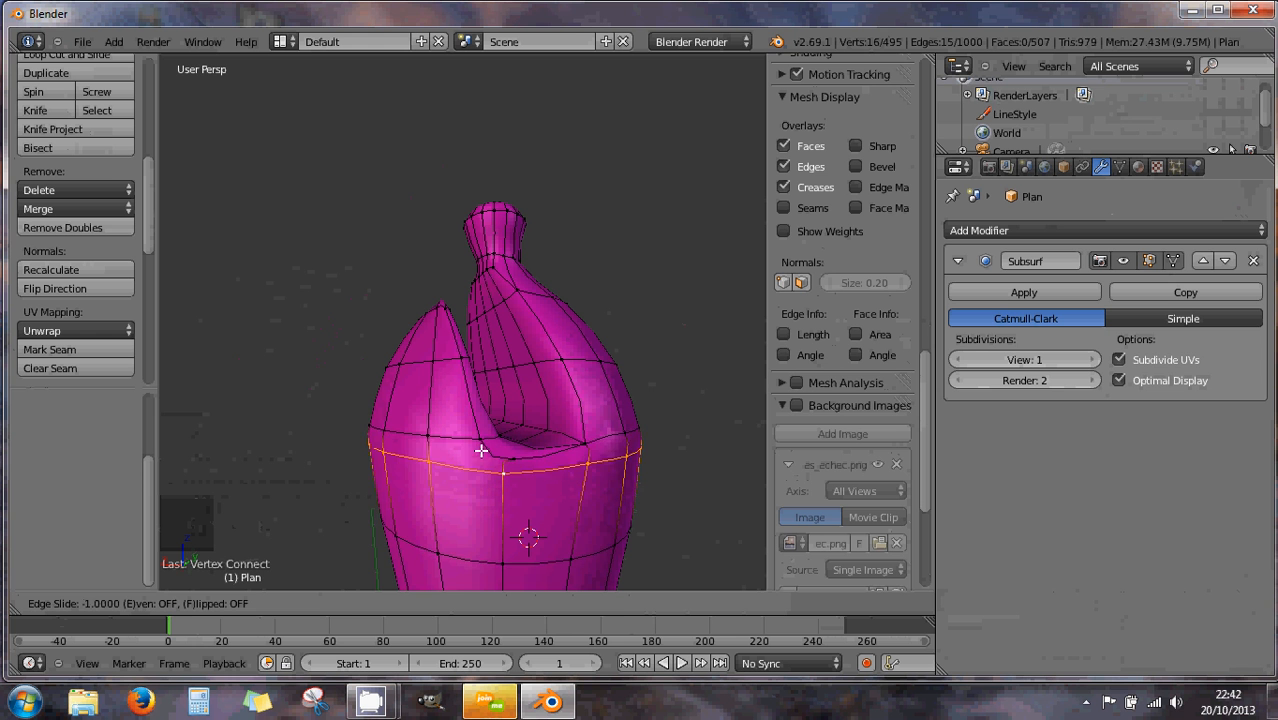
pyautogui.click(480, 480)
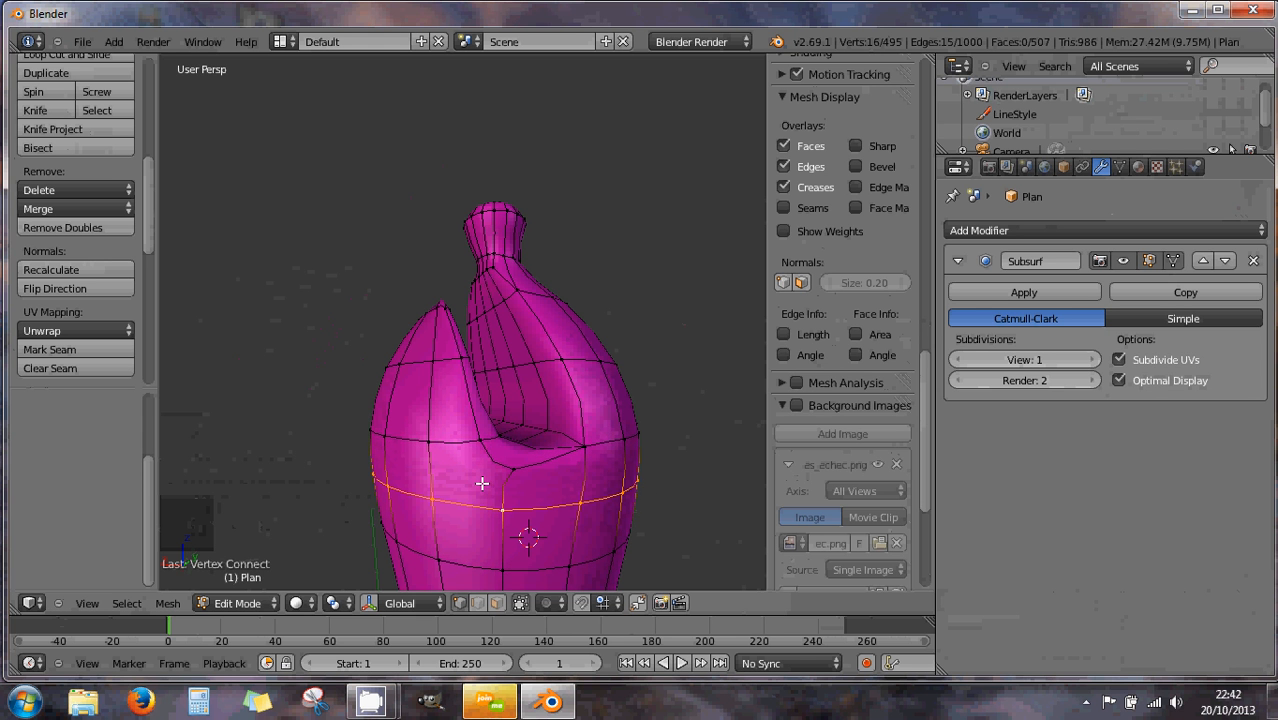
# Set the Subsurf viewport subdivisions to 0 and select the corner vertex of the notch's lower lip
pyautogui.click(958, 360)
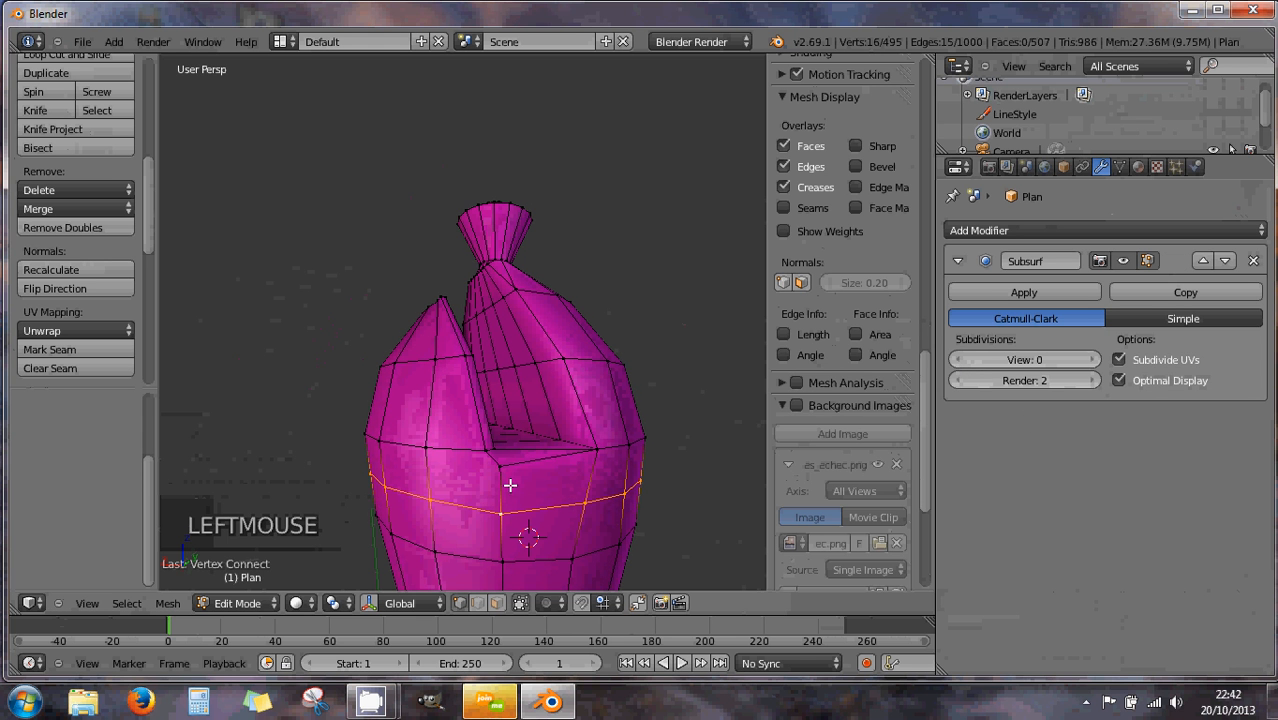
pyautogui.moveTo(519, 480); pyautogui.dragTo(497, 502, button='middle')
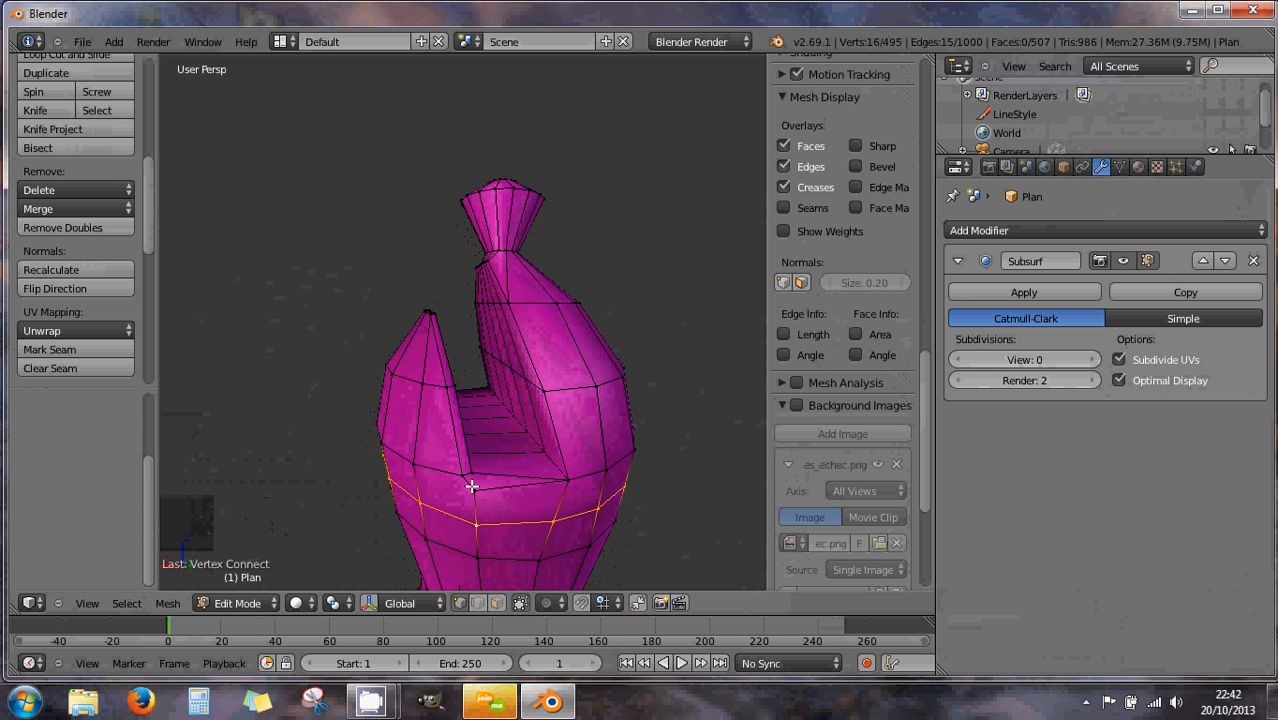
pyautogui.rightClick(475, 491)
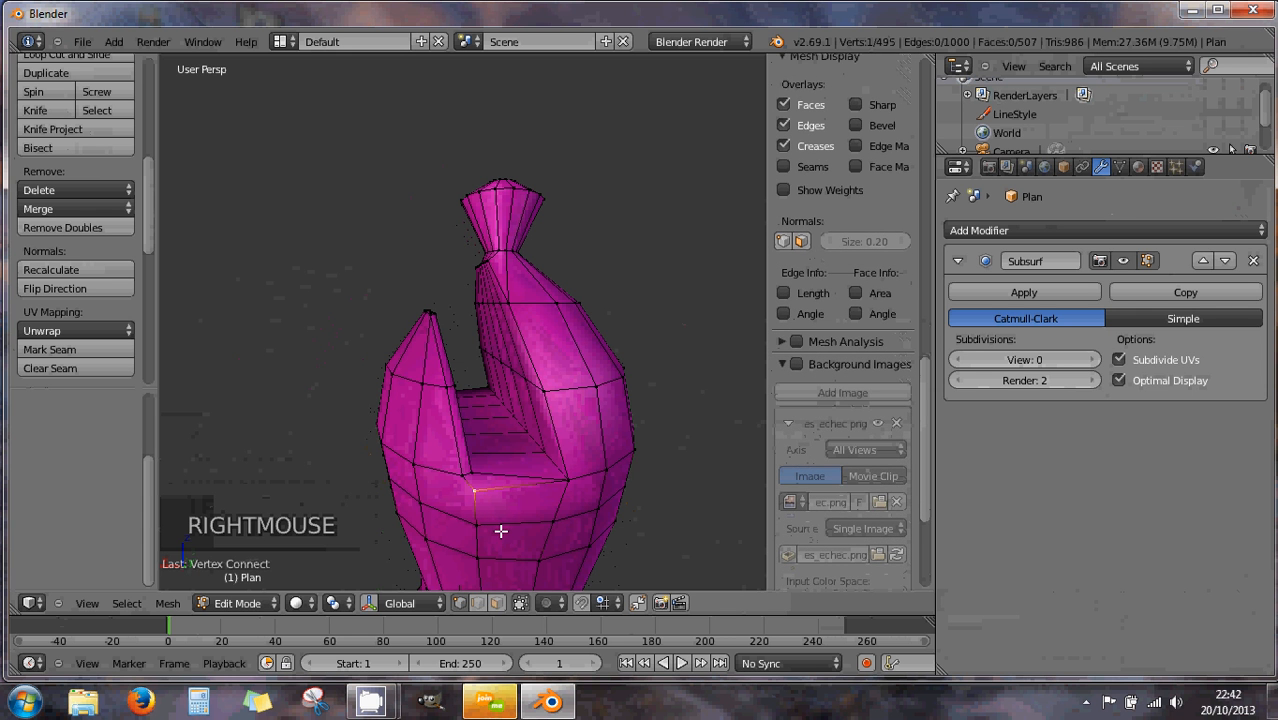
# Undo the edge slide, the connecting edge and the partial loop cuts below the notch's lower lip
pyautogui.hotkey('ctrl', 'z')
pyautogui.hotkey('ctrl', 'z')
pyautogui.hotkey('ctrl', 'z')
pyautogui.hotkey('ctrl', 'z')
pyautogui.hotkey('ctrl', 'z')
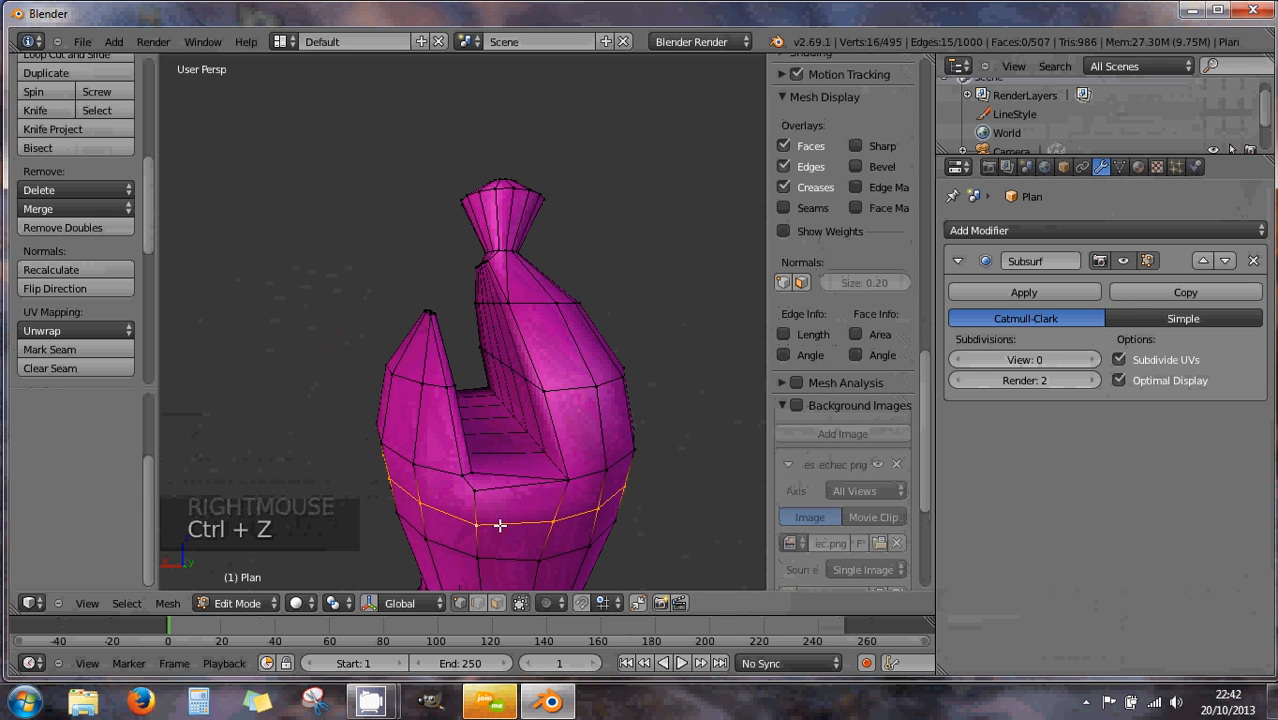
pyautogui.hotkey('ctrl', 'z')
pyautogui.hotkey('ctrl', 'z')
pyautogui.hotkey('ctrl', 'z')
pyautogui.hotkey('ctrl', 'z')
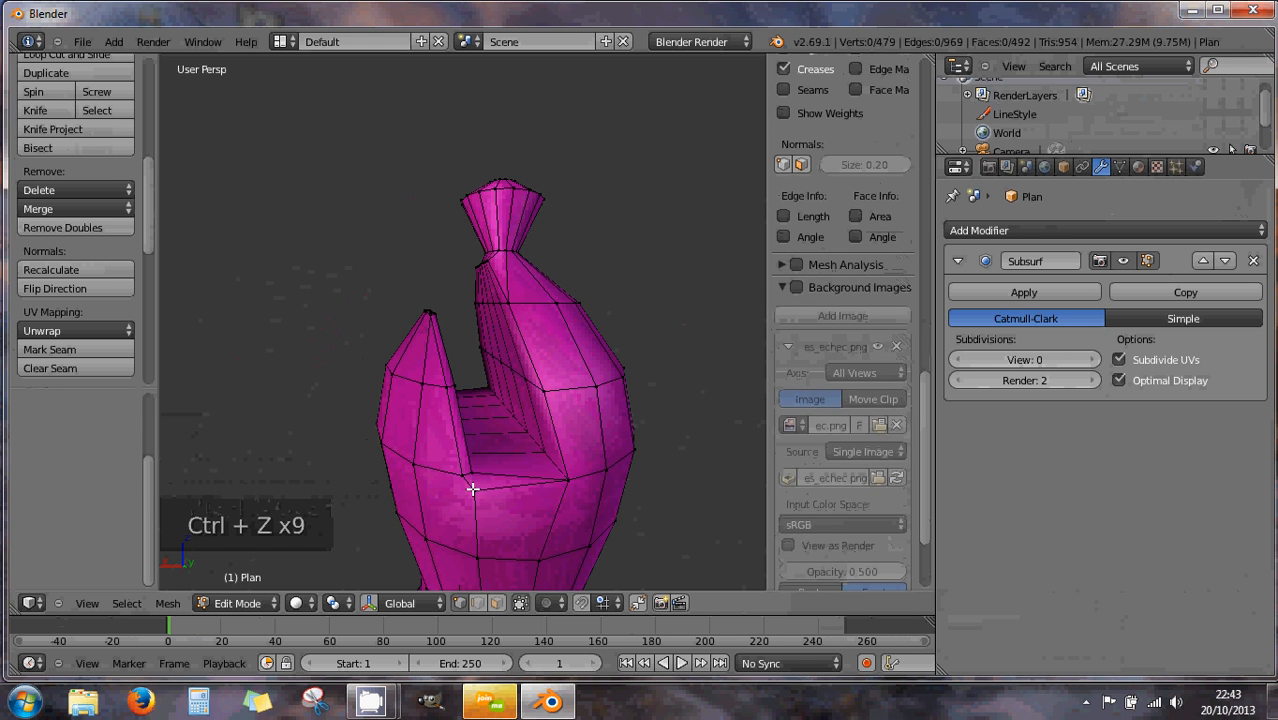
# Merge the front corner vertex of the notch's lower lip into the vertex just above it, using At Last
pyautogui.rightClick(486, 507)
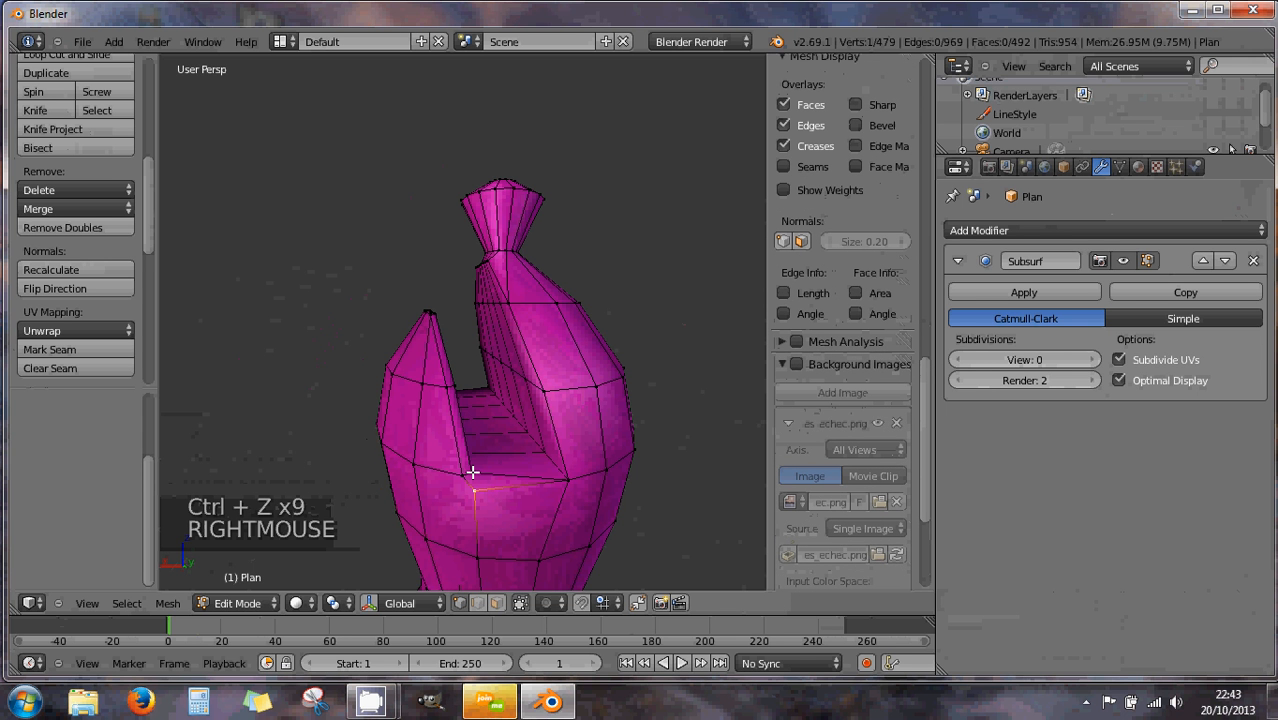
pyautogui.keyDown('shift'); pyautogui.rightClick(472, 472); pyautogui.keyUp('shift')
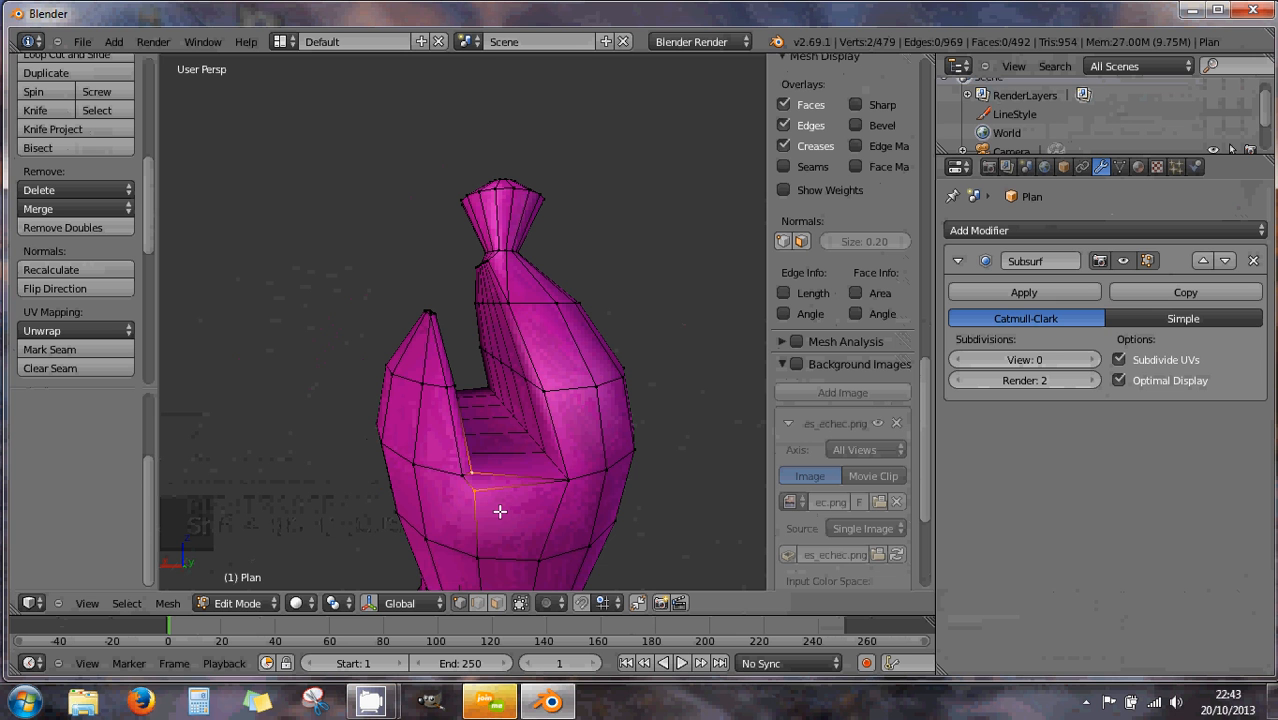
pyautogui.hotkey('alt', 'm')
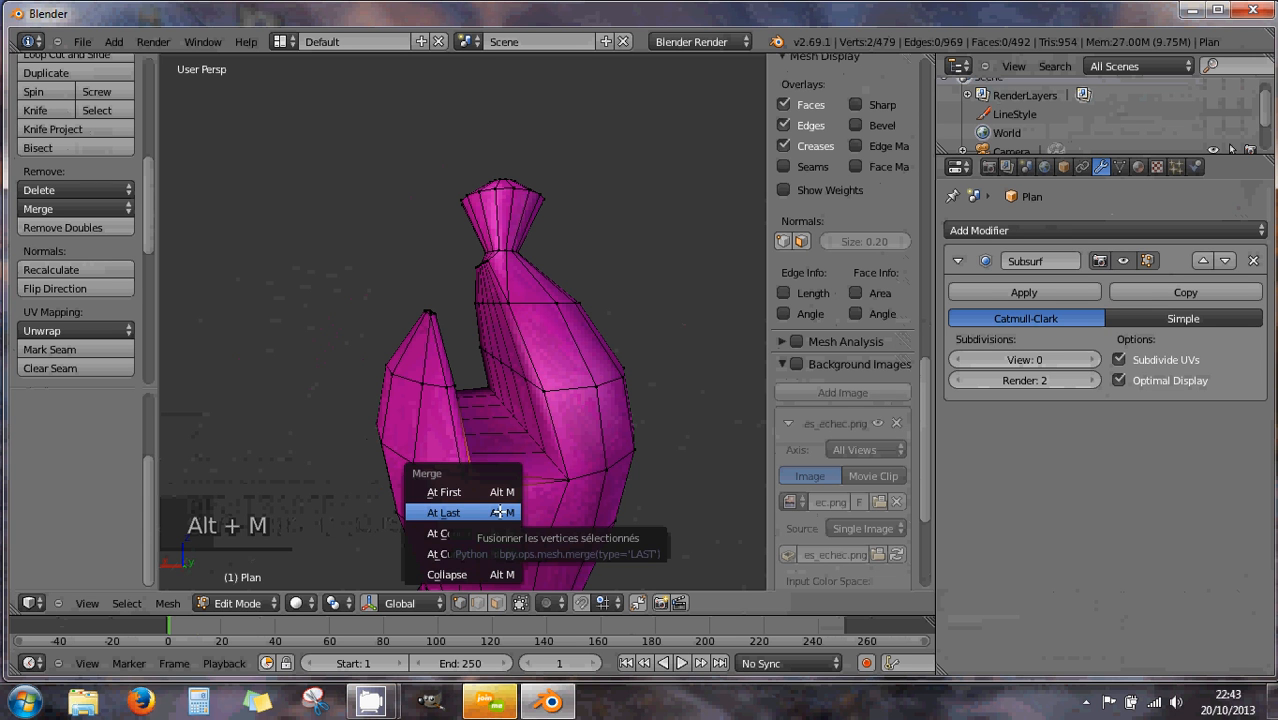
pyautogui.click(499, 512)
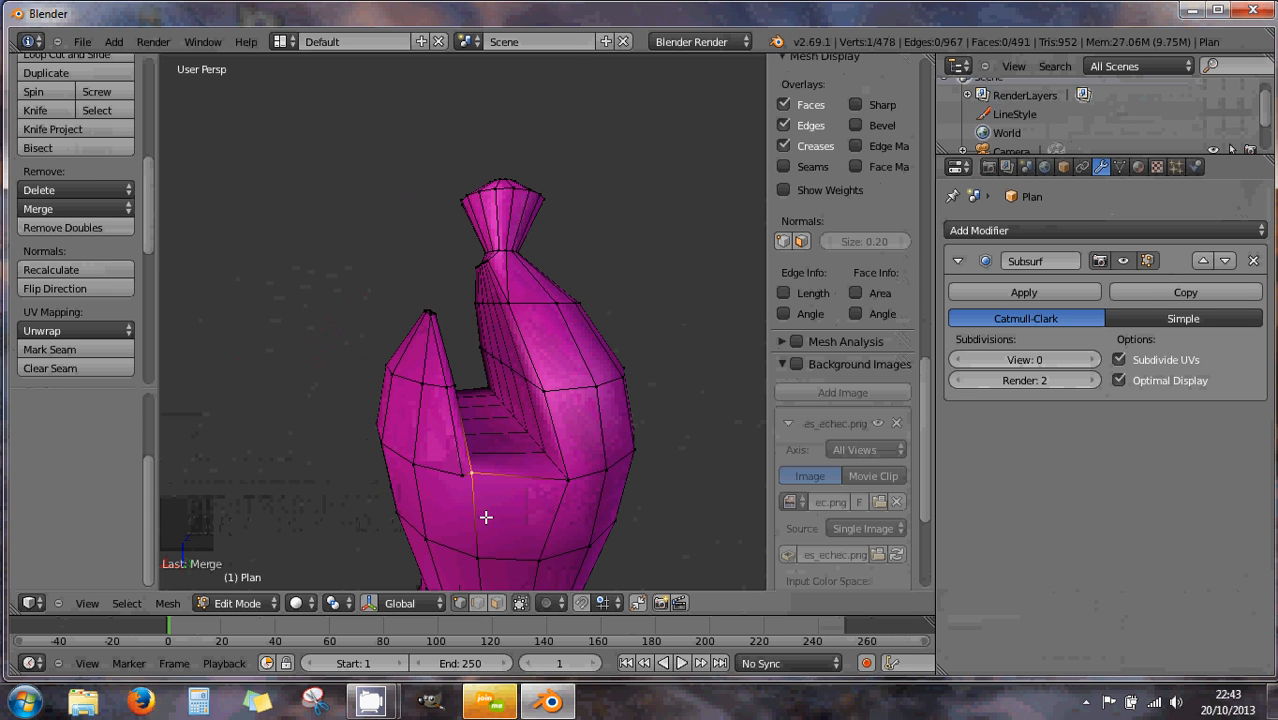
# Try a loop cut around the head below the merged corner, and undo both the cut and the merge
pyautogui.hotkey('ctrl', 'r')
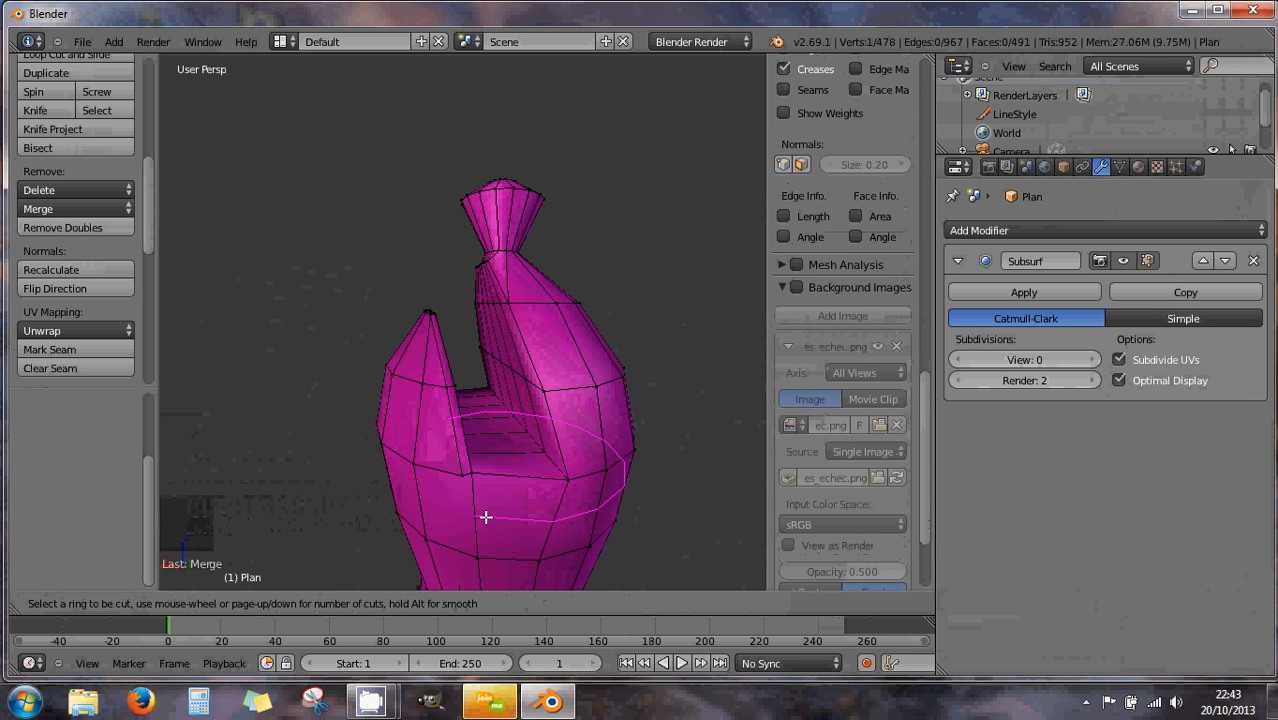
pyautogui.click(485, 517)
pyautogui.rightClick(485, 517)
pyautogui.hotkey('ctrl', 'z')
pyautogui.hotkey('ctrl', 'z')
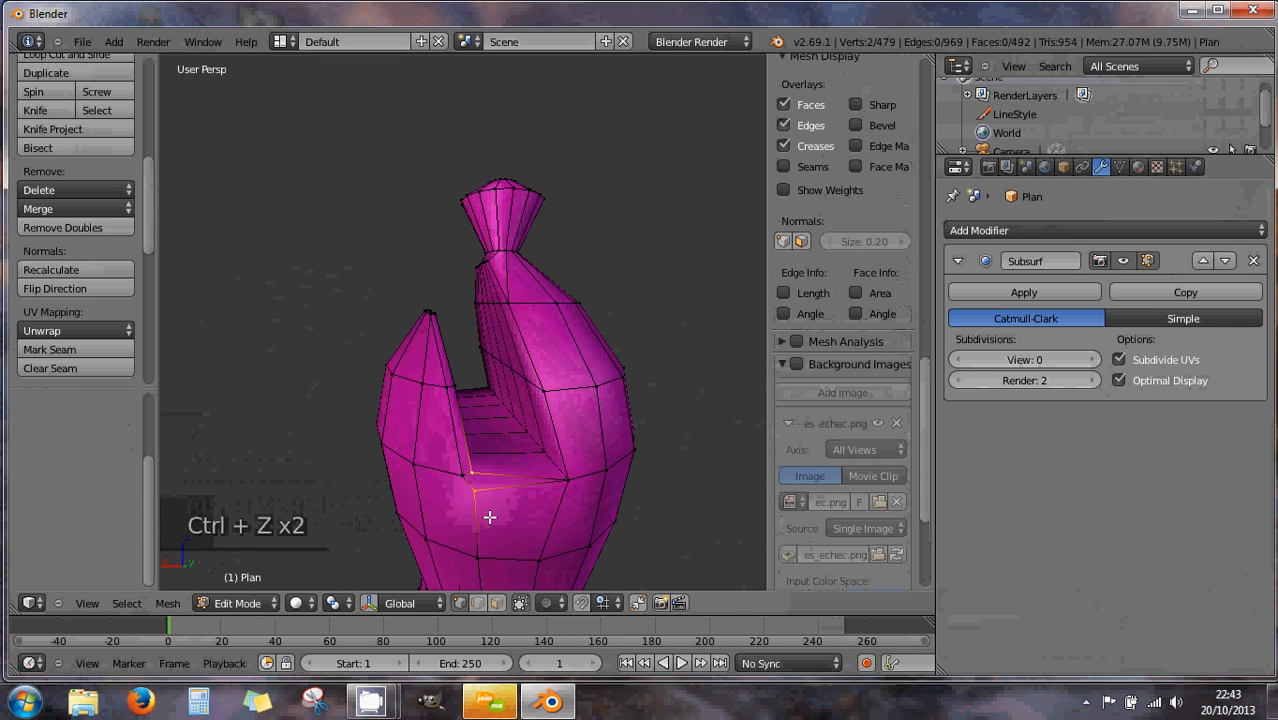
# Select the three clustered vertices at the front corner of the notch's lower lip and merge them at the last one
pyautogui.moveTo(489, 517)
pyautogui.mouseDown(button='middle')
pyautogui.moveTo(594, 502)
pyautogui.moveTo(414, 534)
pyautogui.moveTo(485, 522)
pyautogui.mouseUp(button='middle')
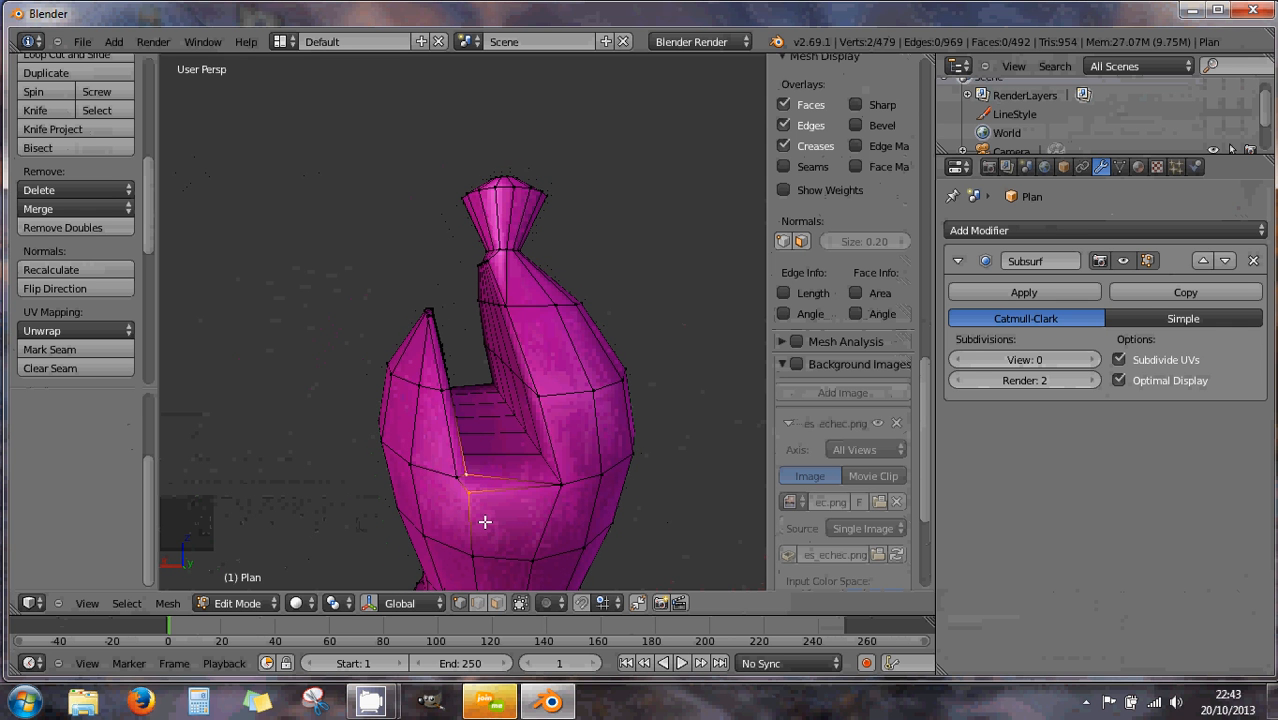
pyautogui.rightClick(458, 477)
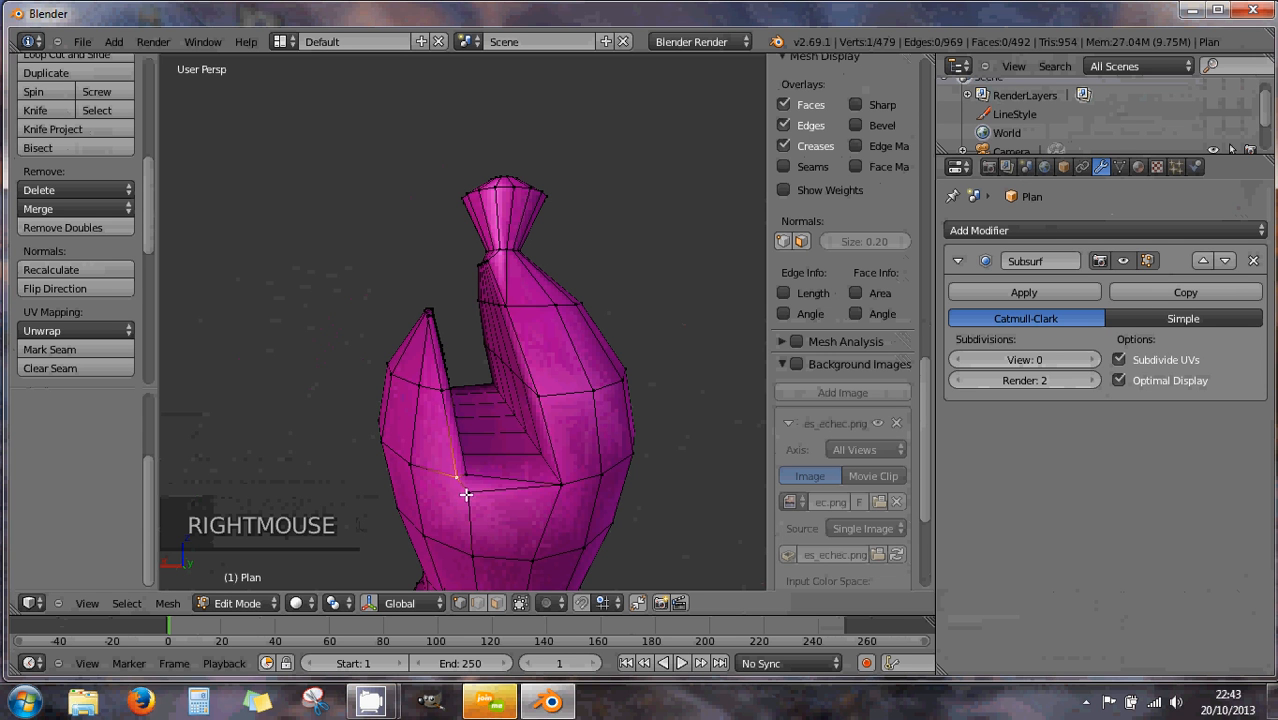
pyautogui.keyDown('shift'); pyautogui.rightClick(467, 475); pyautogui.keyUp('shift')
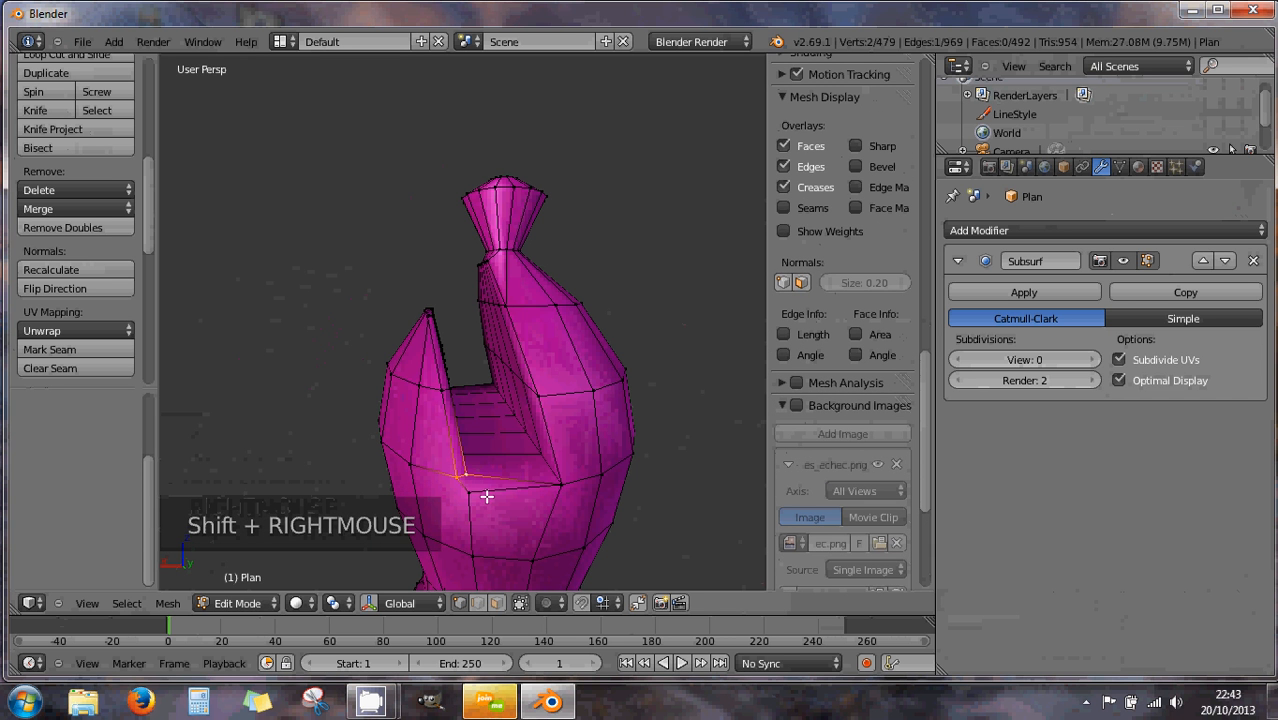
pyautogui.moveTo(490, 499); pyautogui.dragTo(520, 533, button='middle')
pyautogui.rightClick(481, 492)
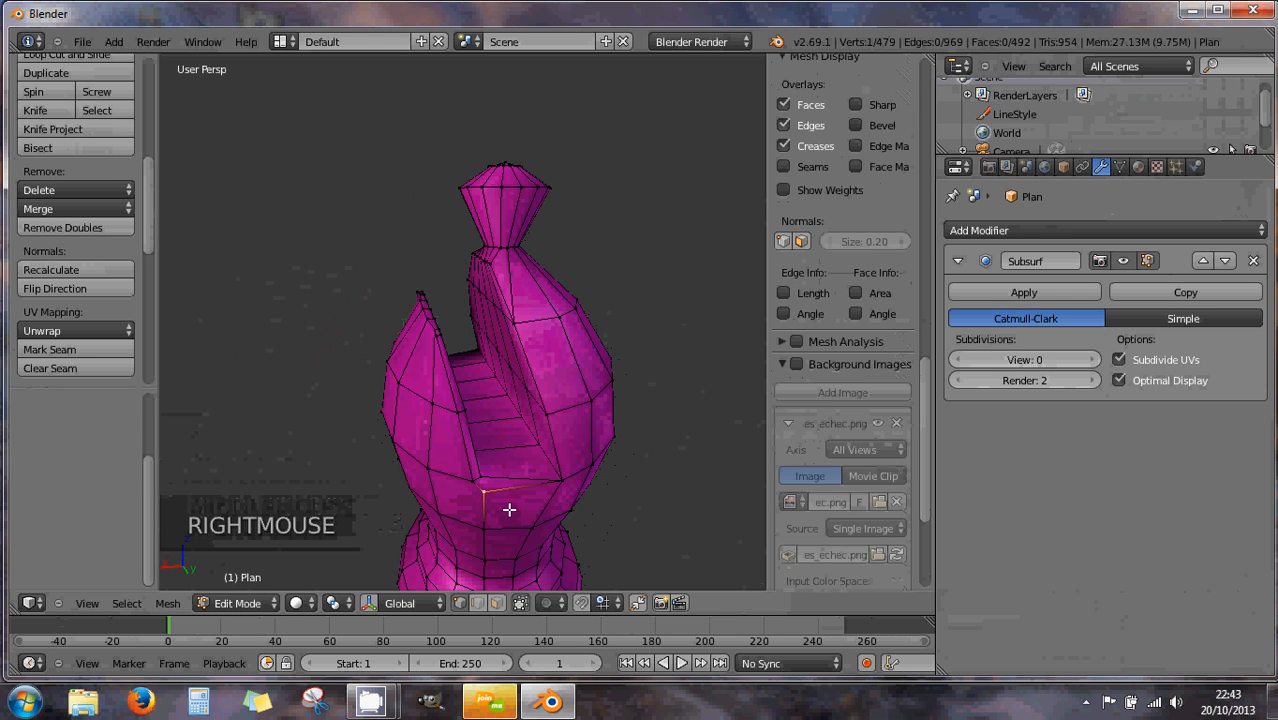
pyautogui.moveTo(484, 509); pyautogui.dragTo(522, 485, button='middle')
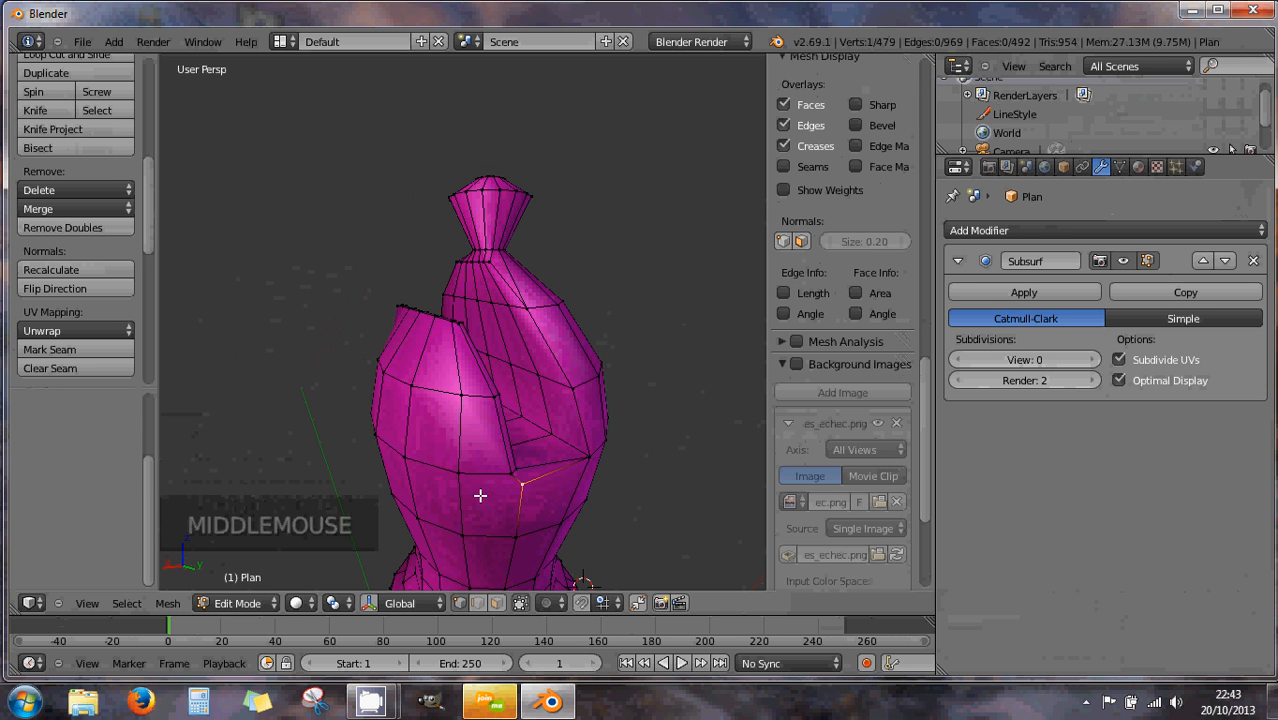
pyautogui.moveTo(486, 492)
pyautogui.mouseDown(button='middle')
pyautogui.moveTo(445, 478)
pyautogui.moveTo(556, 502)
pyautogui.moveTo(488, 519)
pyautogui.moveTo(470, 505)
pyautogui.mouseUp(button='middle')
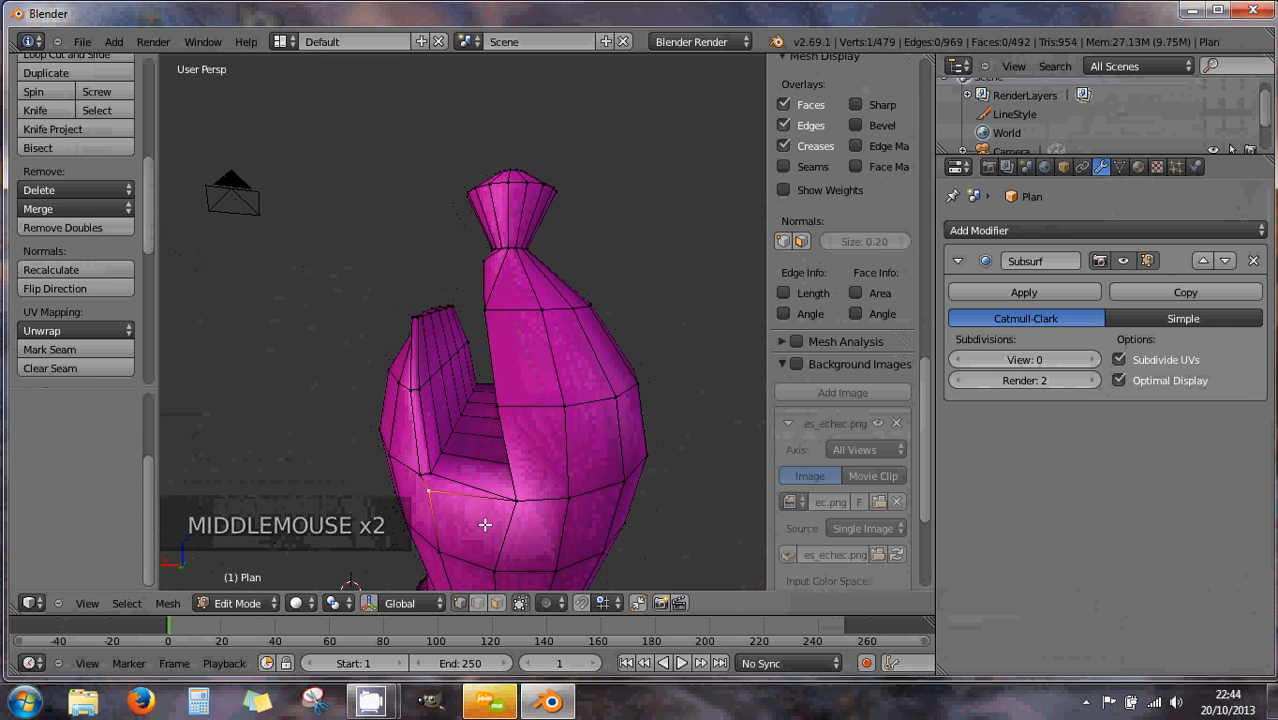
pyautogui.keyDown('shift'); pyautogui.rightClick(431, 474); pyautogui.keyUp('shift')
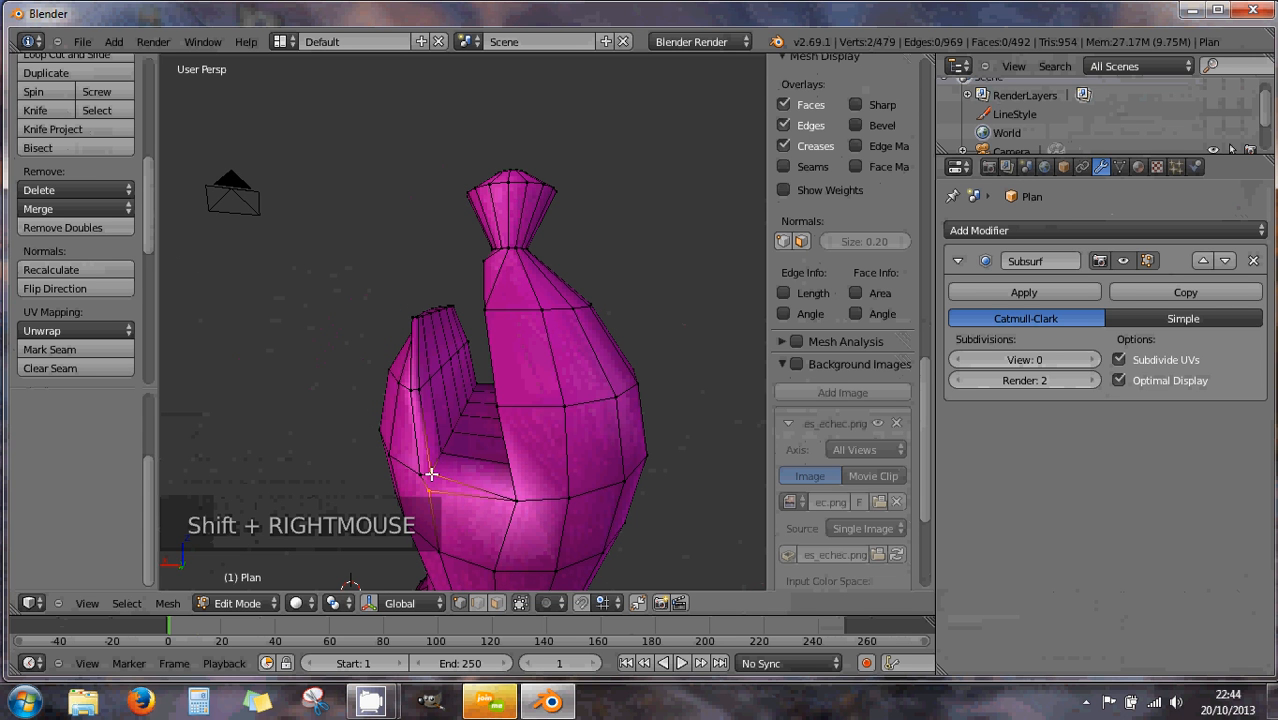
pyautogui.keyDown('shift'); pyautogui.rightClick(432, 490); pyautogui.keyUp('shift')
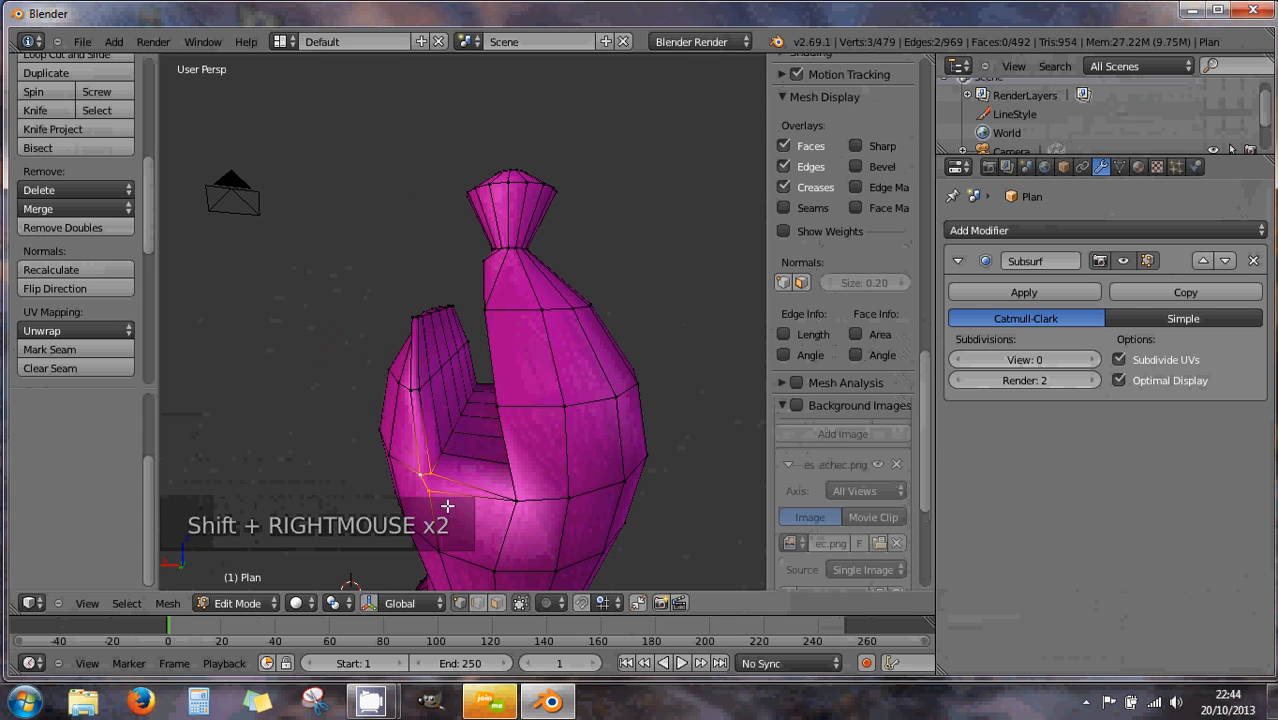
pyautogui.hotkey('alt', 'm')
pyautogui.click(447, 507)
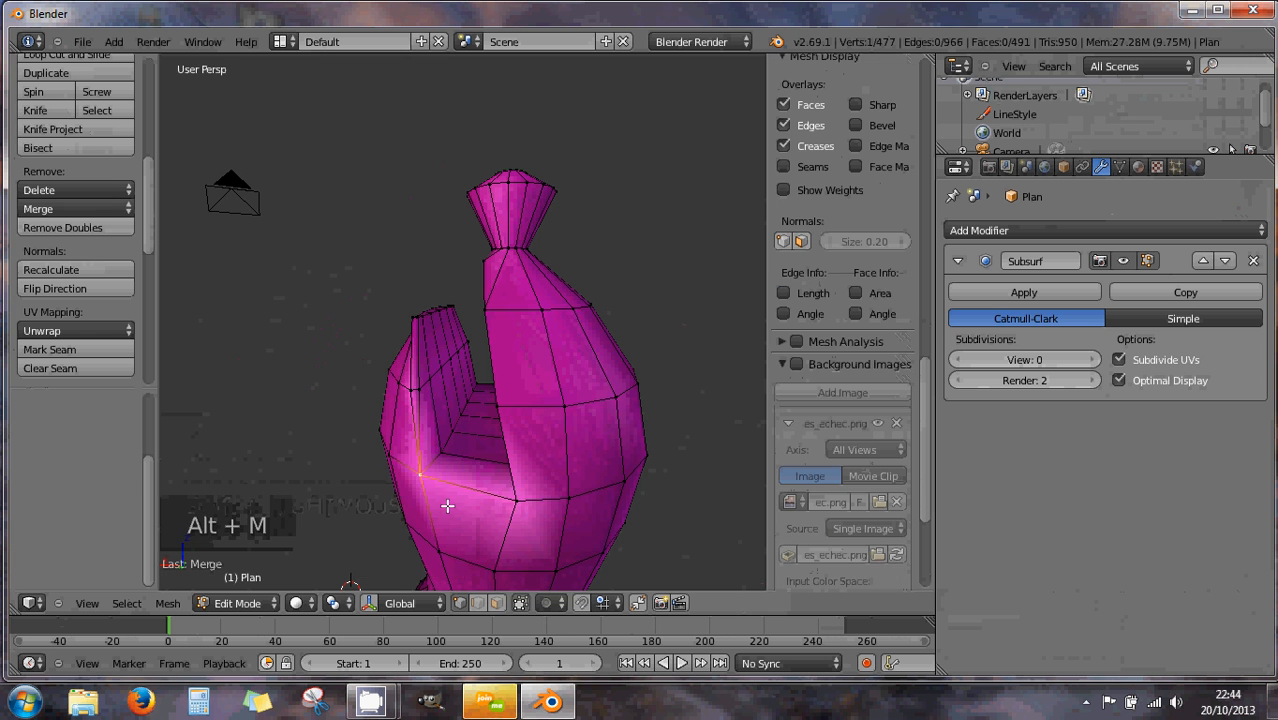
# Merge the three clustered vertices at the notch's opposite lower corner at the last selected one, on the pointed side's outer edge
pyautogui.moveTo(443, 506); pyautogui.dragTo(465, 454, button='middle')
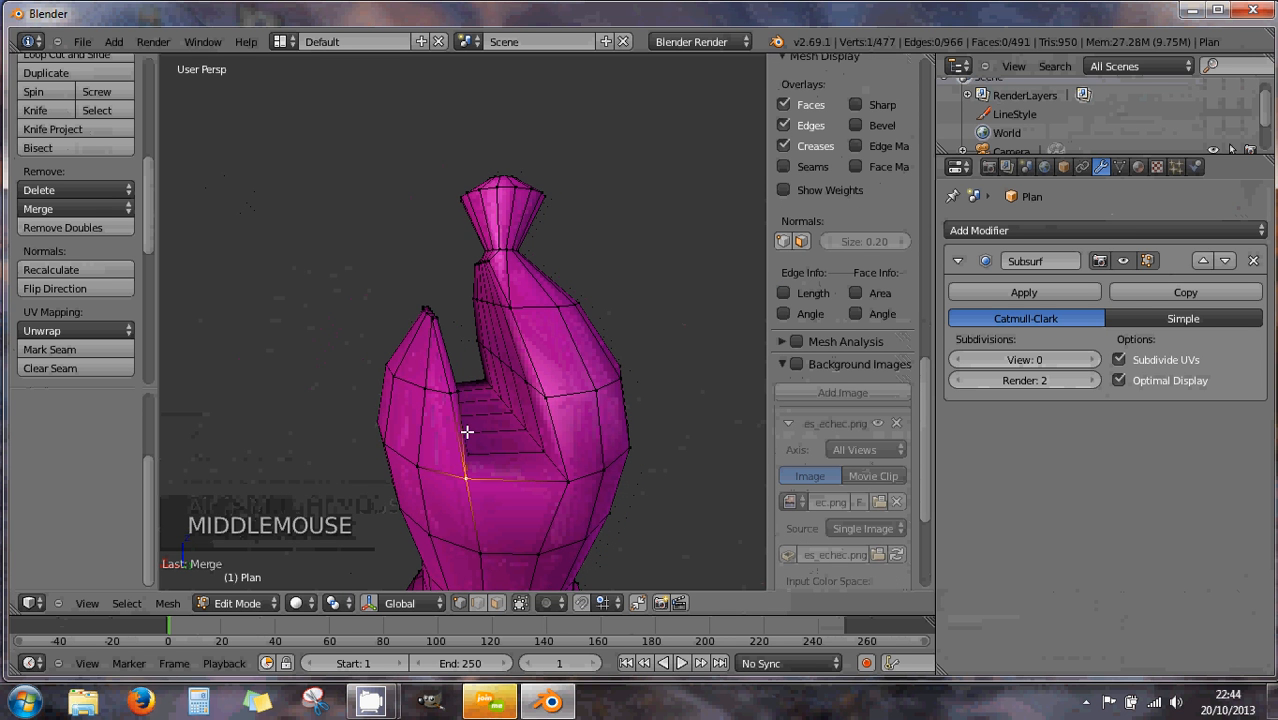
pyautogui.moveTo(440, 502); pyautogui.dragTo(605, 485, button='middle')
pyautogui.moveTo(448, 462); pyautogui.dragTo(505, 511, button='middle')
pyautogui.rightClick(500, 522)
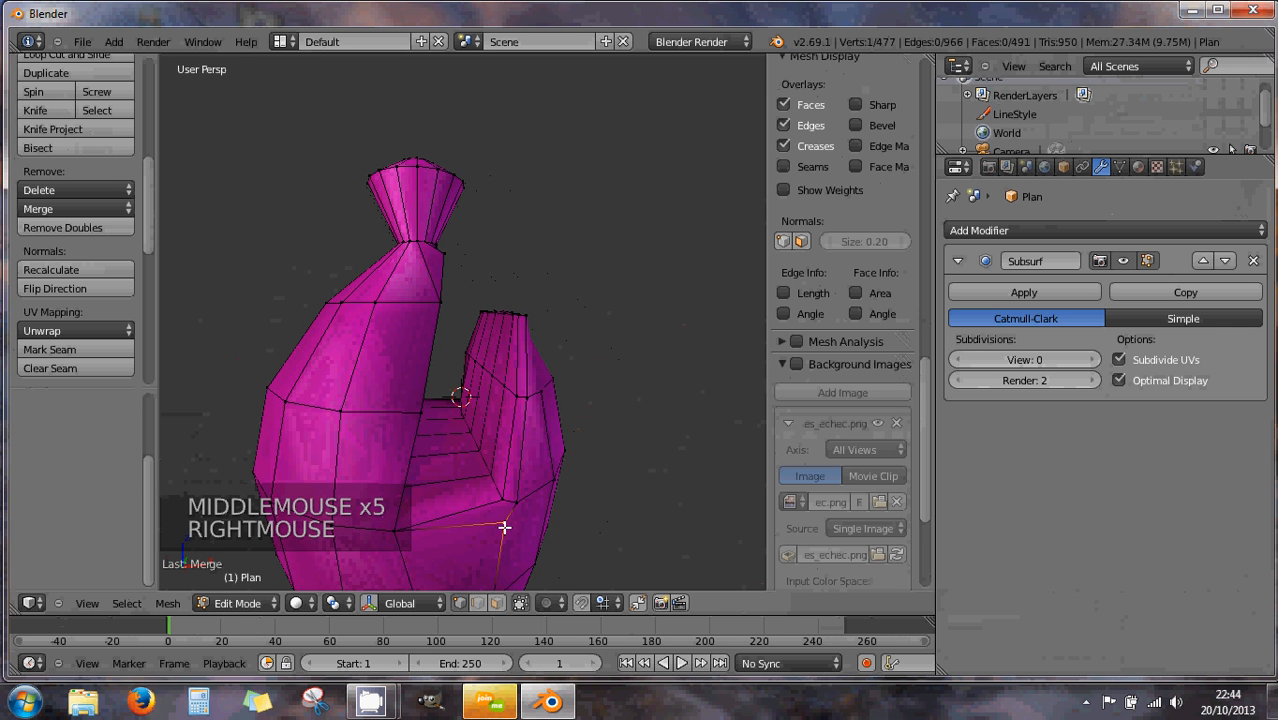
pyautogui.keyDown('shift'); pyautogui.rightClick(512, 501); pyautogui.keyUp('shift')
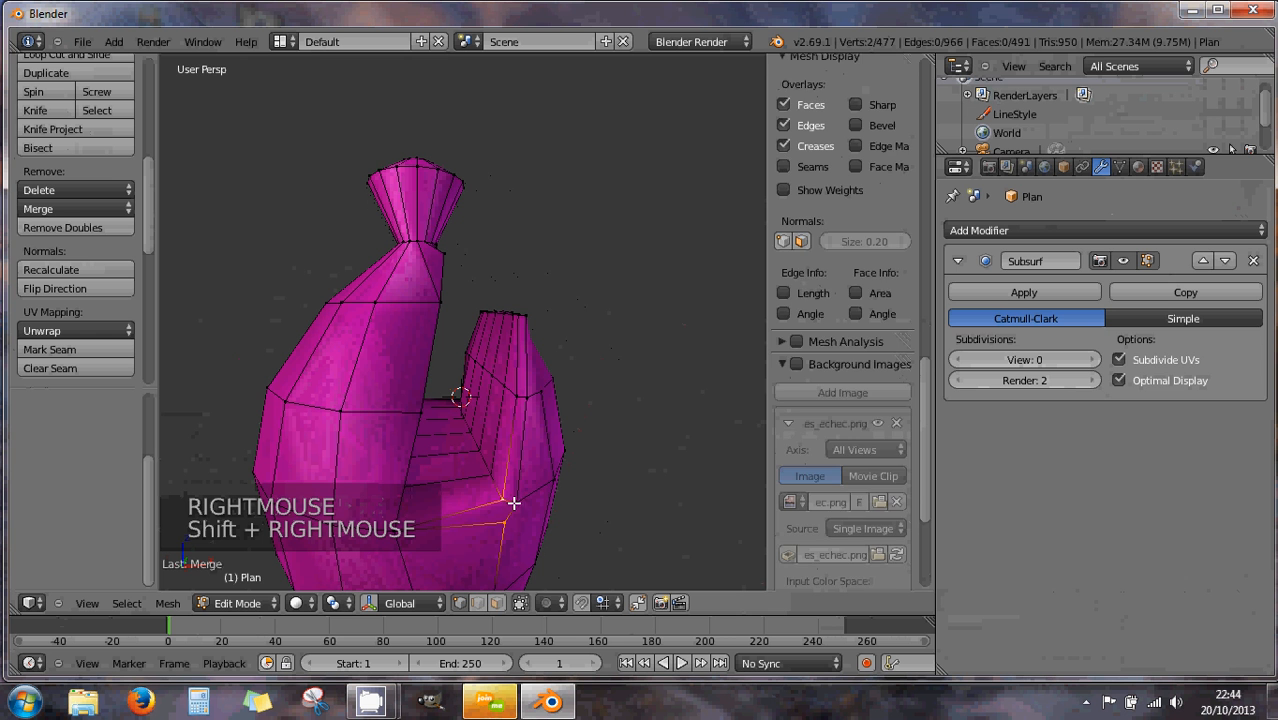
pyautogui.keyDown('shift'); pyautogui.rightClick(521, 515); pyautogui.keyUp('shift')
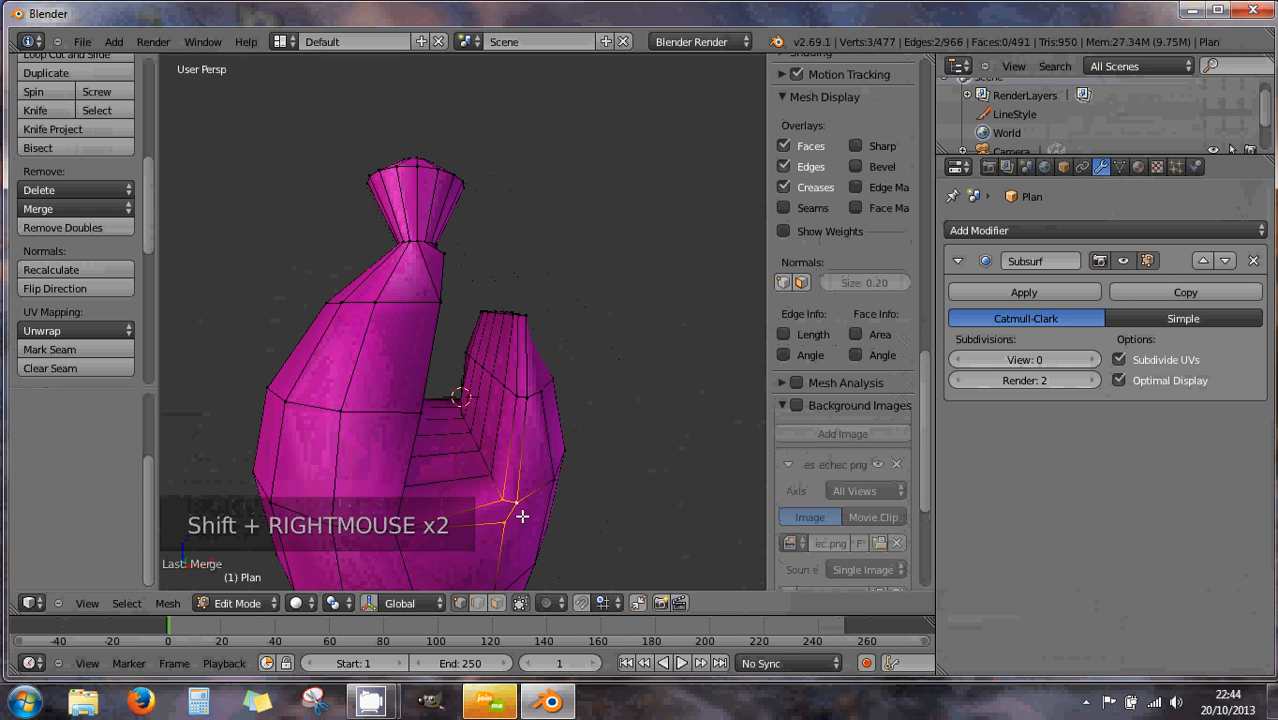
pyautogui.hotkey('alt', 'm')
pyautogui.click(522, 516)
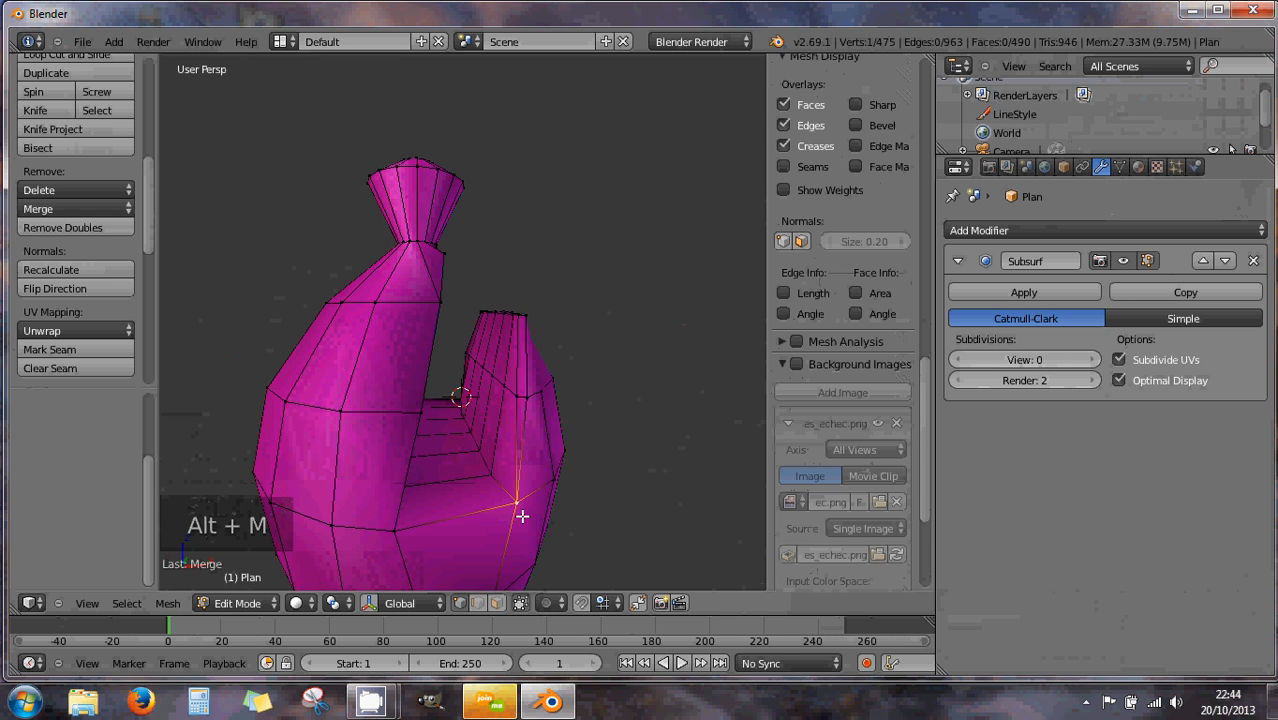
# Try a full loop cut around the head just below the notch, and undo it
pyautogui.moveTo(522, 515); pyautogui.dragTo(505, 485, button='middle')
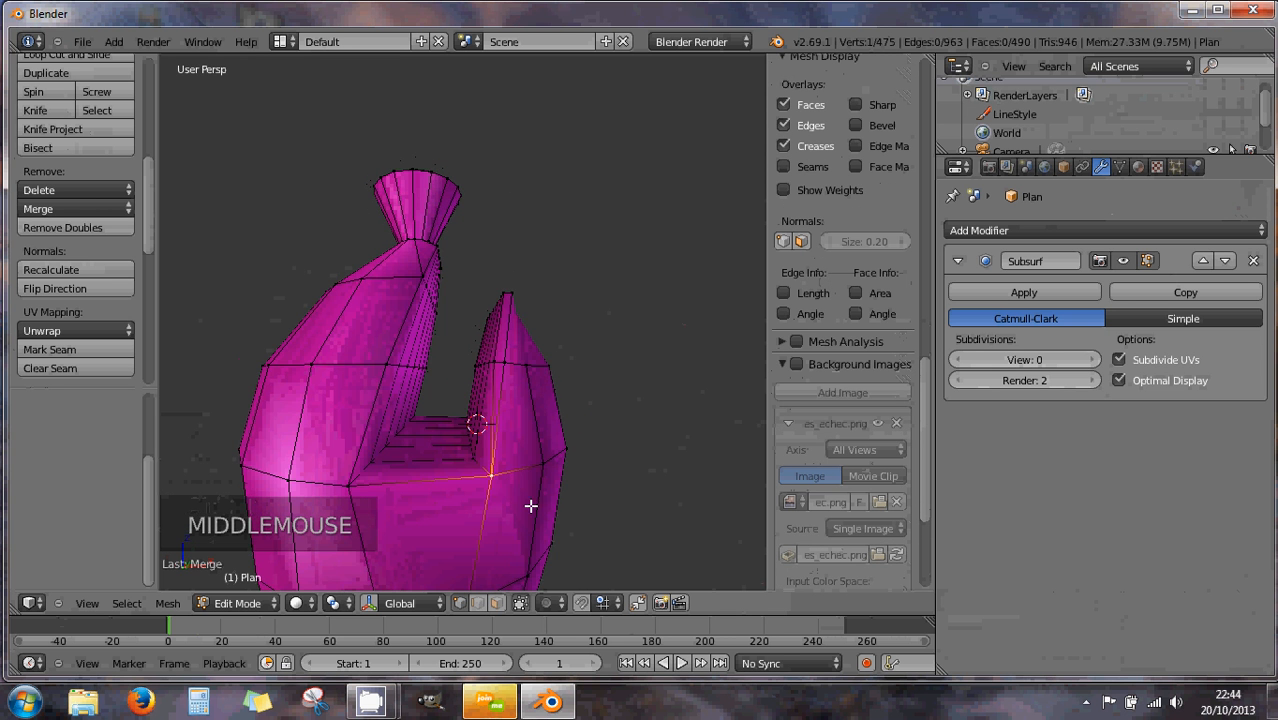
pyautogui.scroll(-2, 478, 497)
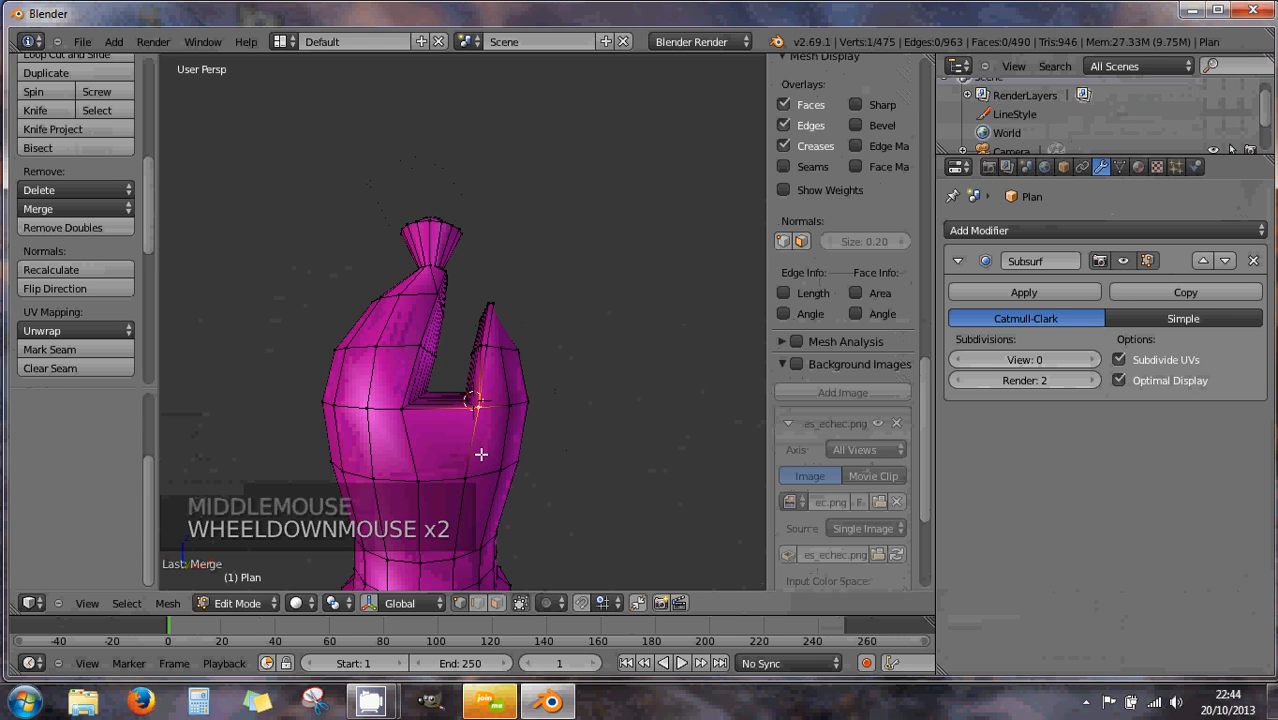
pyautogui.hotkey('ctrl', 'r')
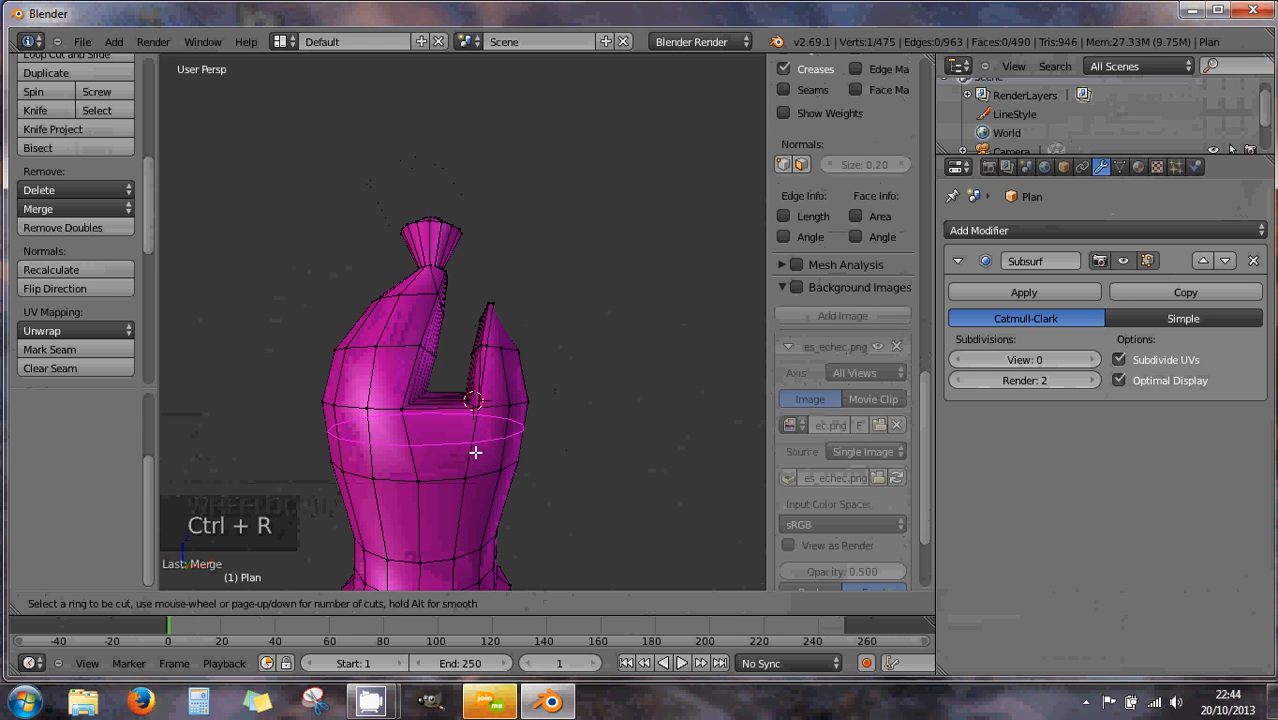
pyautogui.click(476, 447)
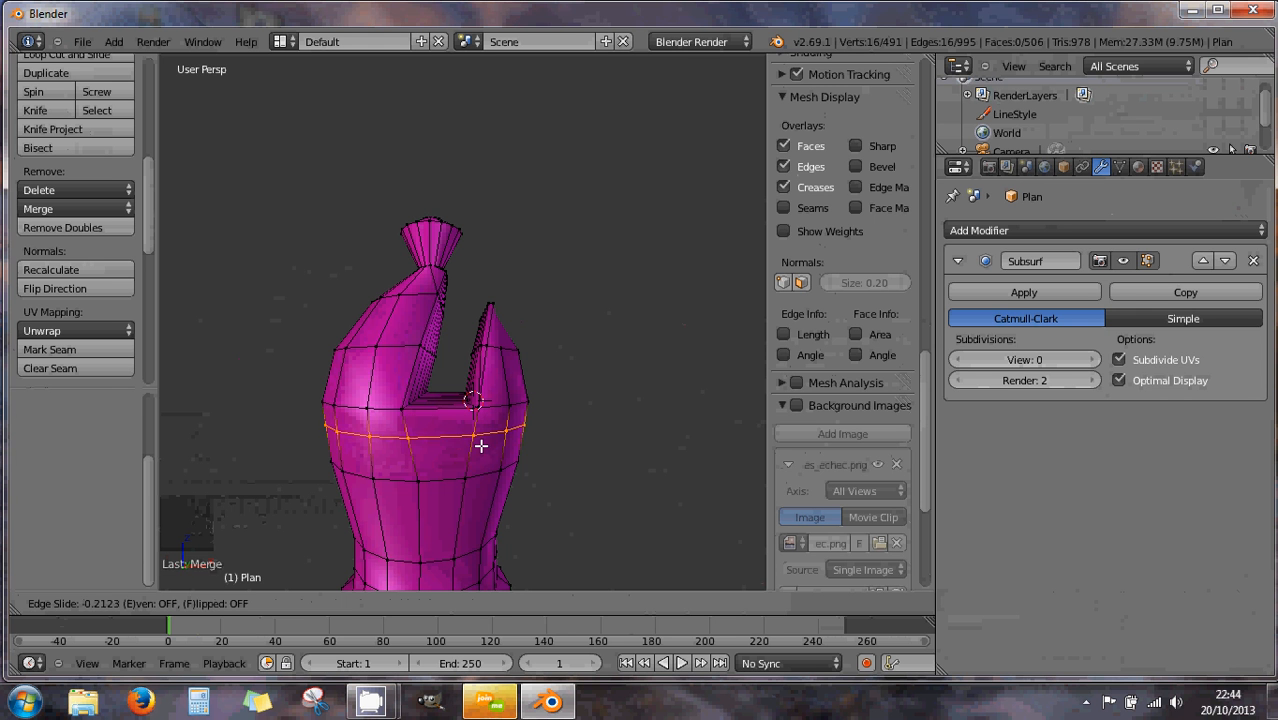
pyautogui.click(482, 444)
pyautogui.hotkey('ctrl', 'z')
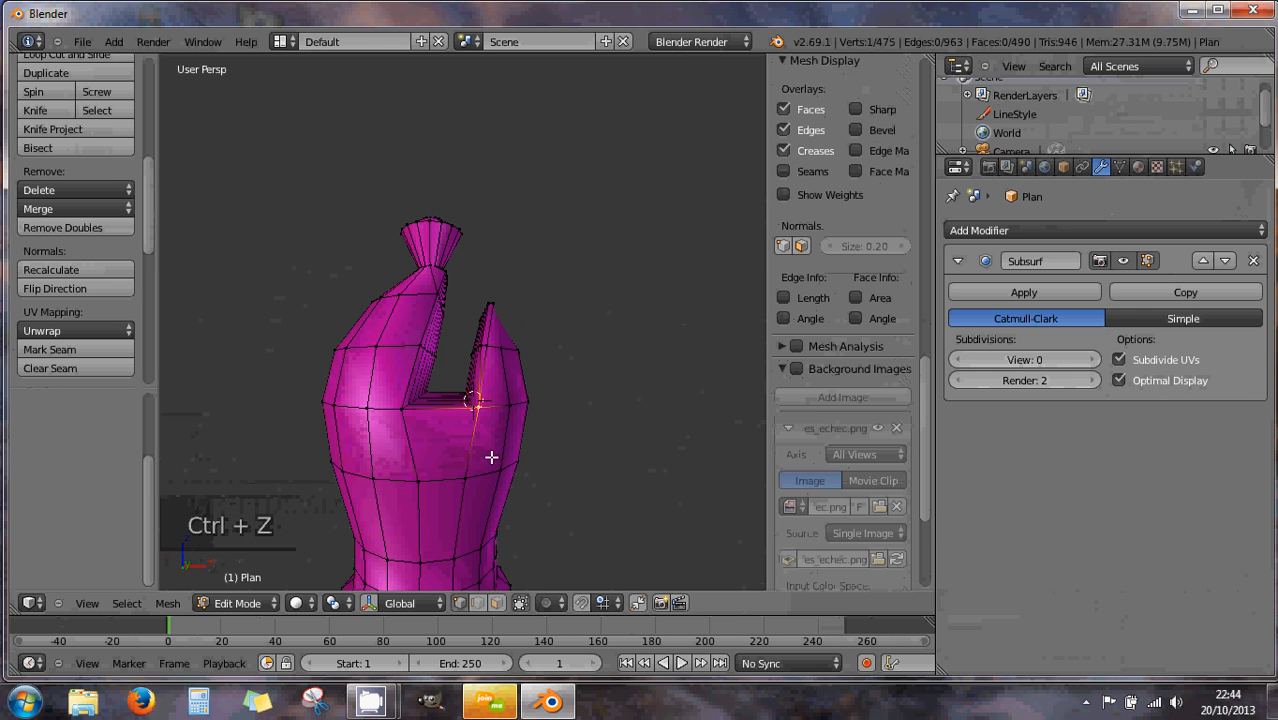
# Select the whole bishop mesh and remove its doubled vertices
pyautogui.moveTo(479, 425); pyautogui.dragTo(419, 399, button='middle')
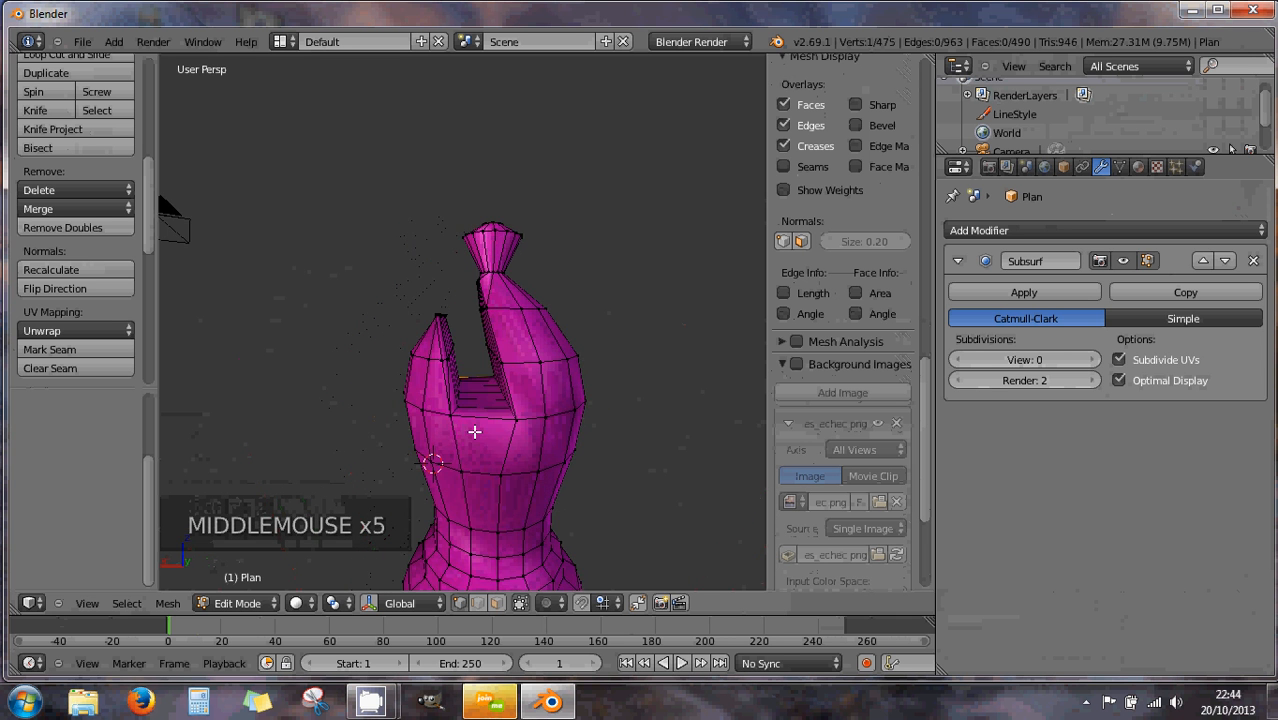
pyautogui.scroll(2, 474, 431)
pyautogui.scroll(1, 474, 431)
pyautogui.moveTo(465, 442)
pyautogui.mouseDown(button='middle')
pyautogui.moveTo(502, 440)
pyautogui.moveTo(516, 465)
pyautogui.moveTo(499, 486)
pyautogui.moveTo(562, 474)
pyautogui.moveTo(456, 462)
pyautogui.moveTo(467, 439)
pyautogui.mouseUp(button='middle')
pyautogui.scroll(-2, 537, 495)
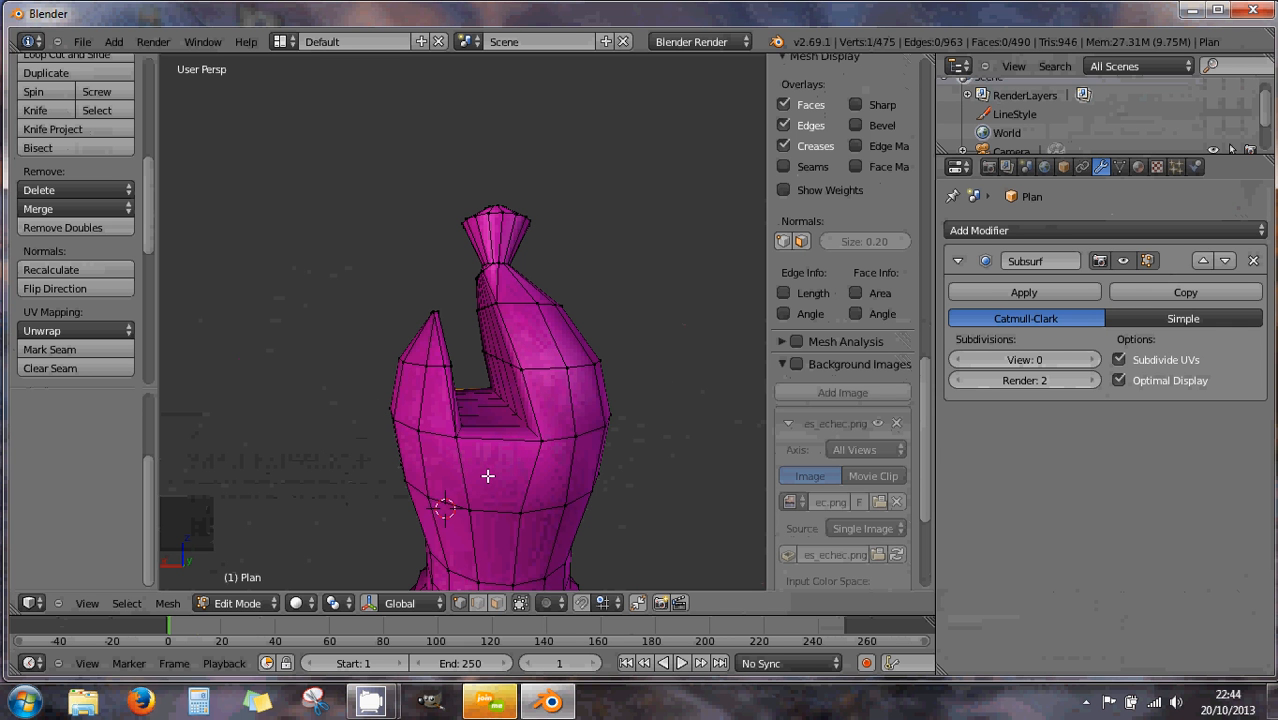
pyautogui.moveTo(492, 477); pyautogui.dragTo(674, 510, button='middle')
pyautogui.moveTo(592, 481); pyautogui.dragTo(575, 441, button='middle')
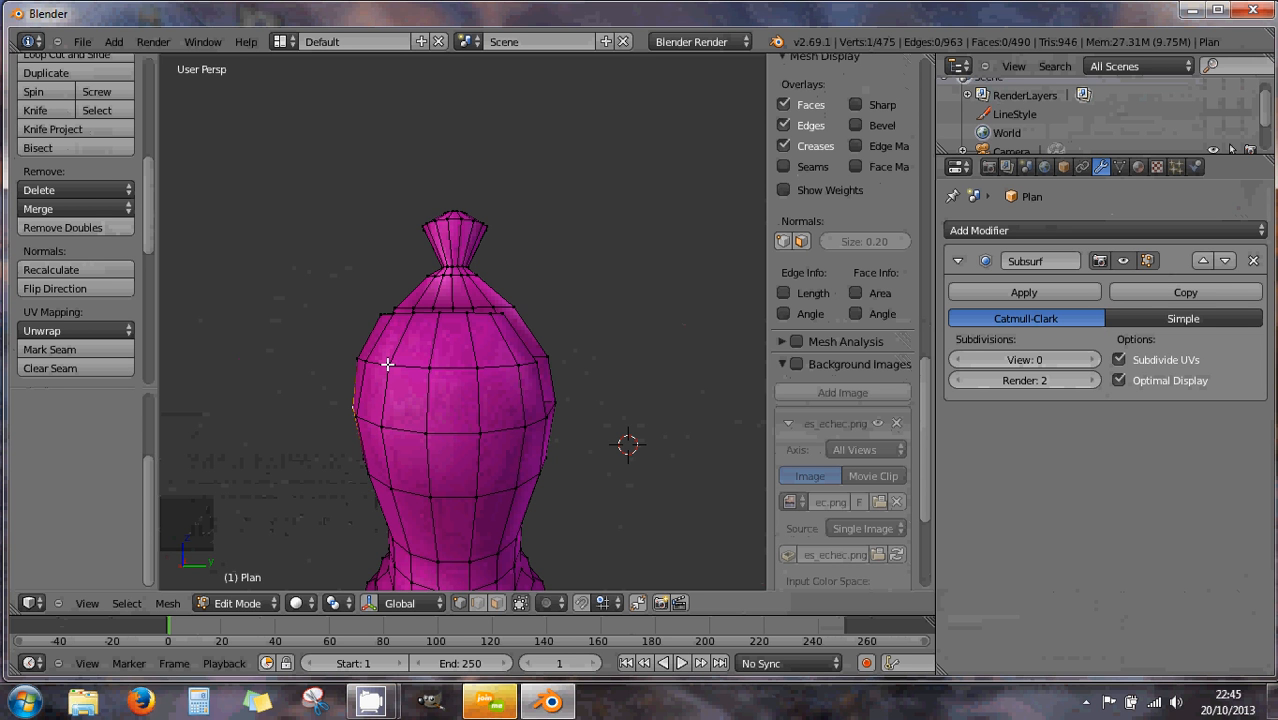
pyautogui.press('a')
pyautogui.press('a')
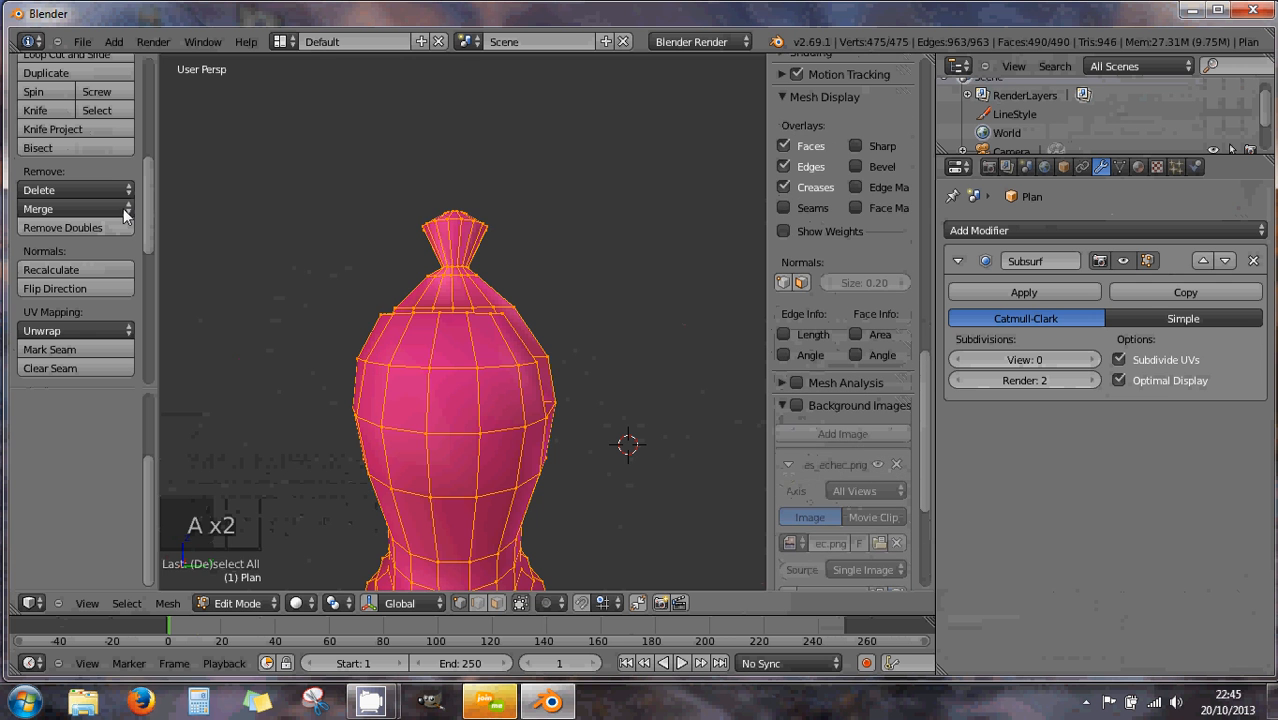
pyautogui.click(81, 229)
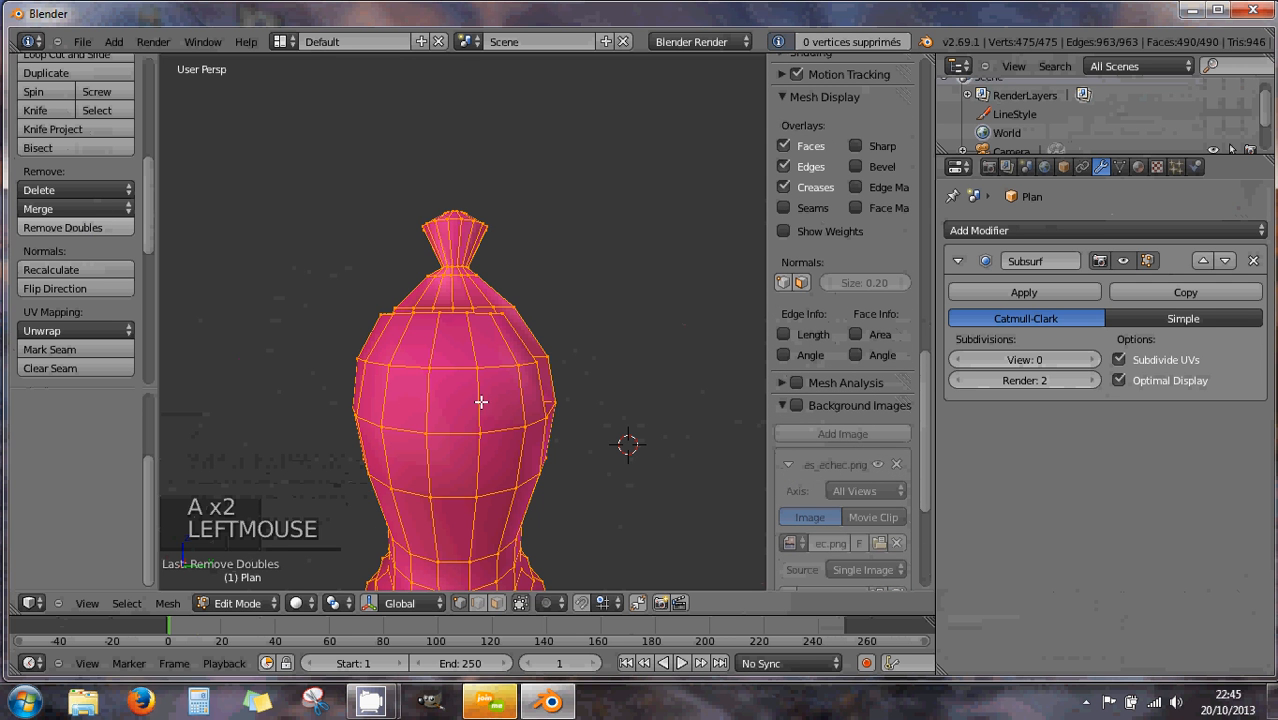
# Display the mesh's face normals and examine their direction around the head and inside the notch
pyautogui.click(802, 283)
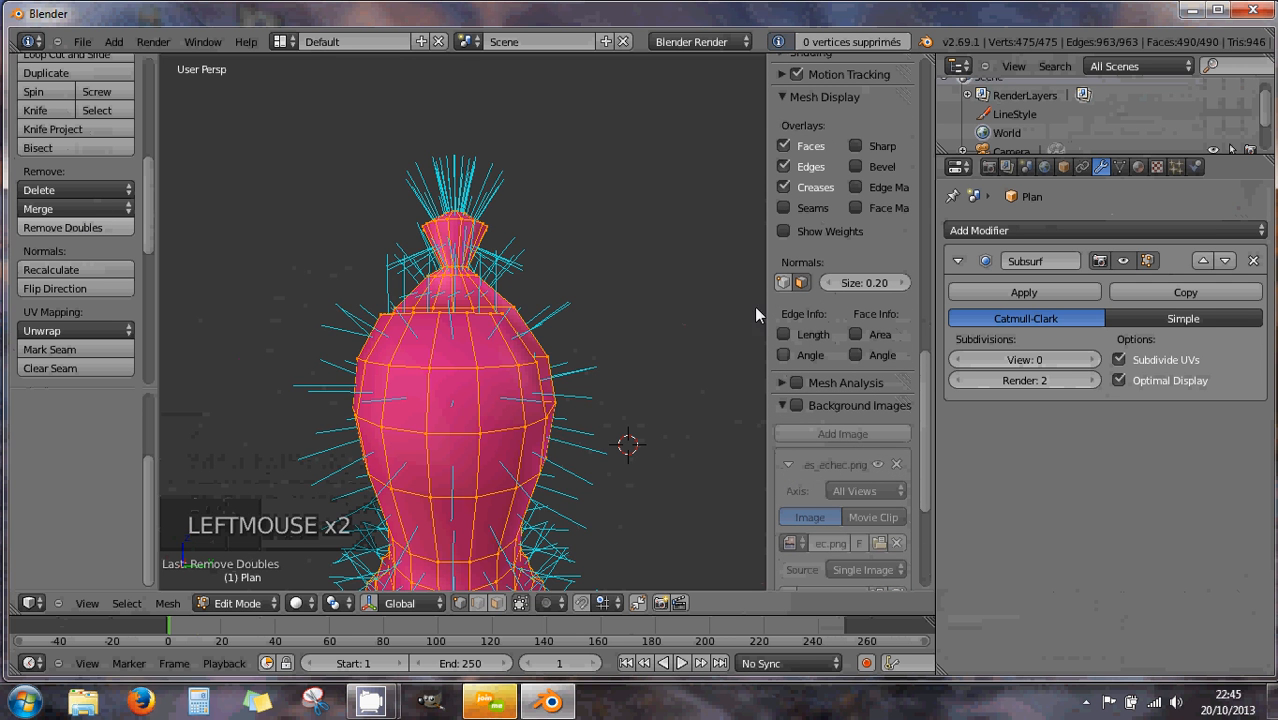
pyautogui.moveTo(457, 398); pyautogui.dragTo(502, 397, button='middle')
pyautogui.moveTo(606, 396); pyautogui.dragTo(699, 394, button='middle')
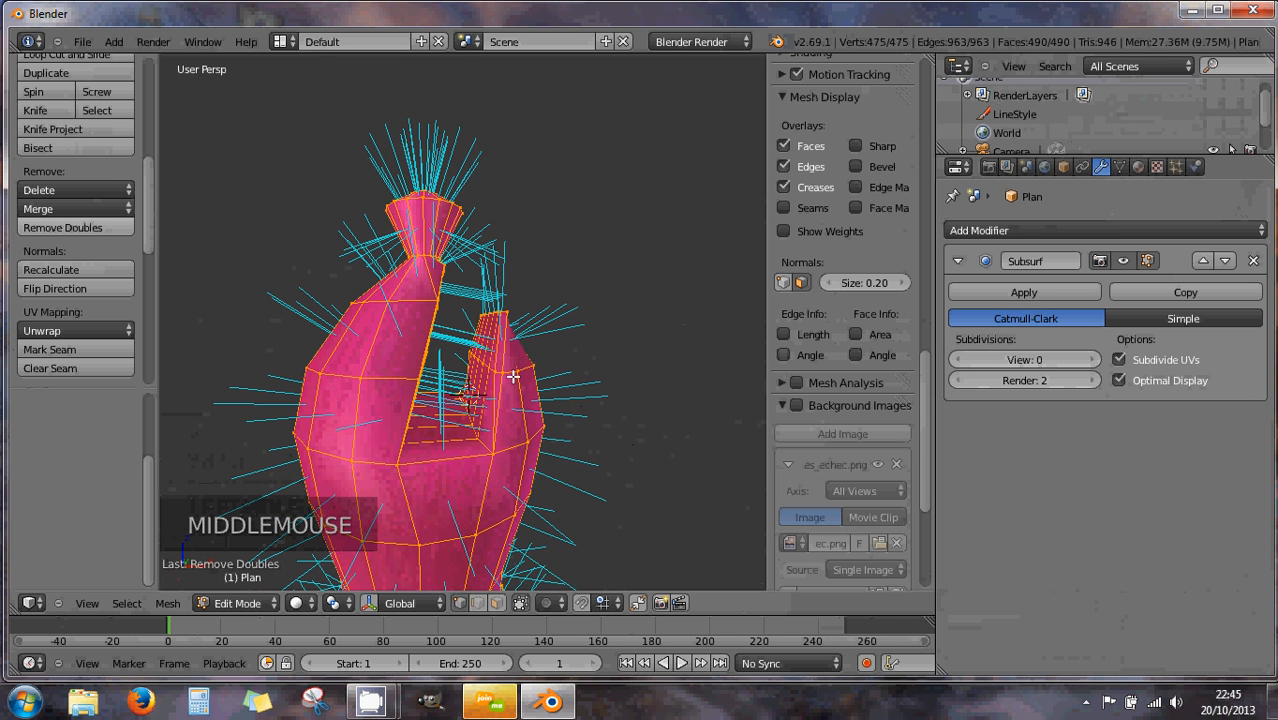
pyautogui.scroll(-2, 448, 438)
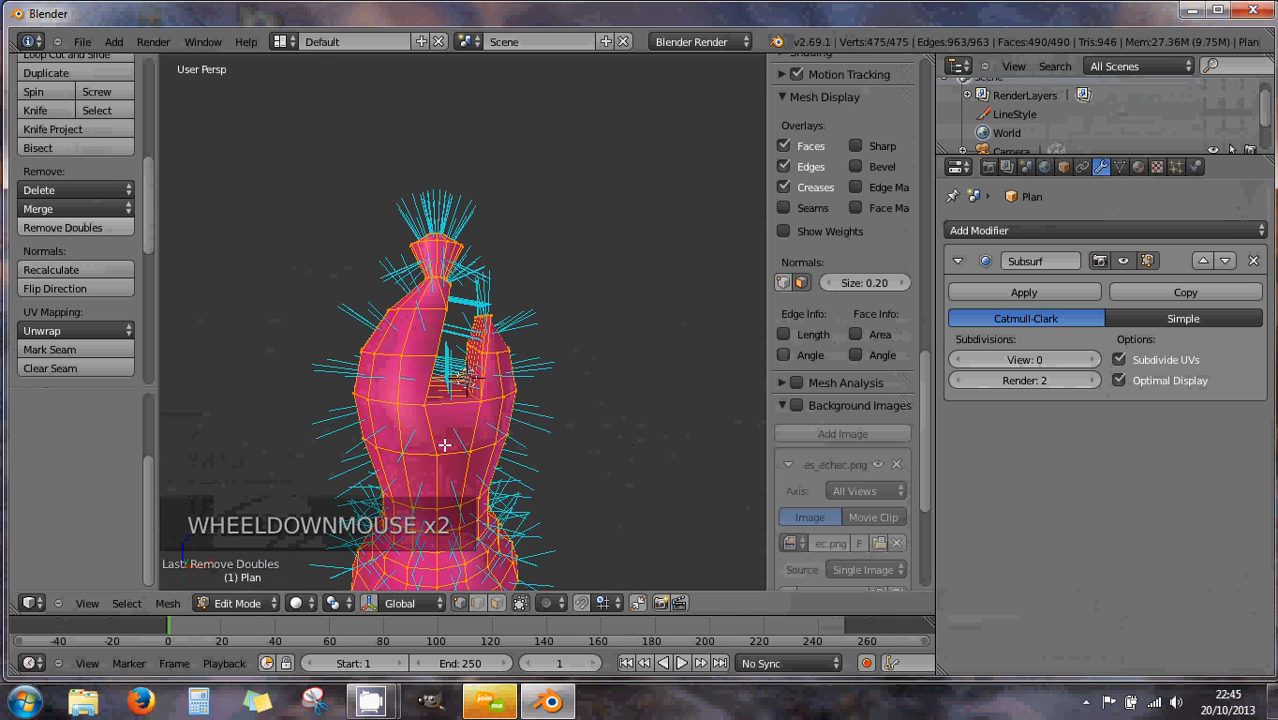
# Inspect the face normals from all sides of the head, including the notch walls, the notch floor and the top knob
pyautogui.moveTo(474, 449); pyautogui.dragTo(366, 446, button='middle')
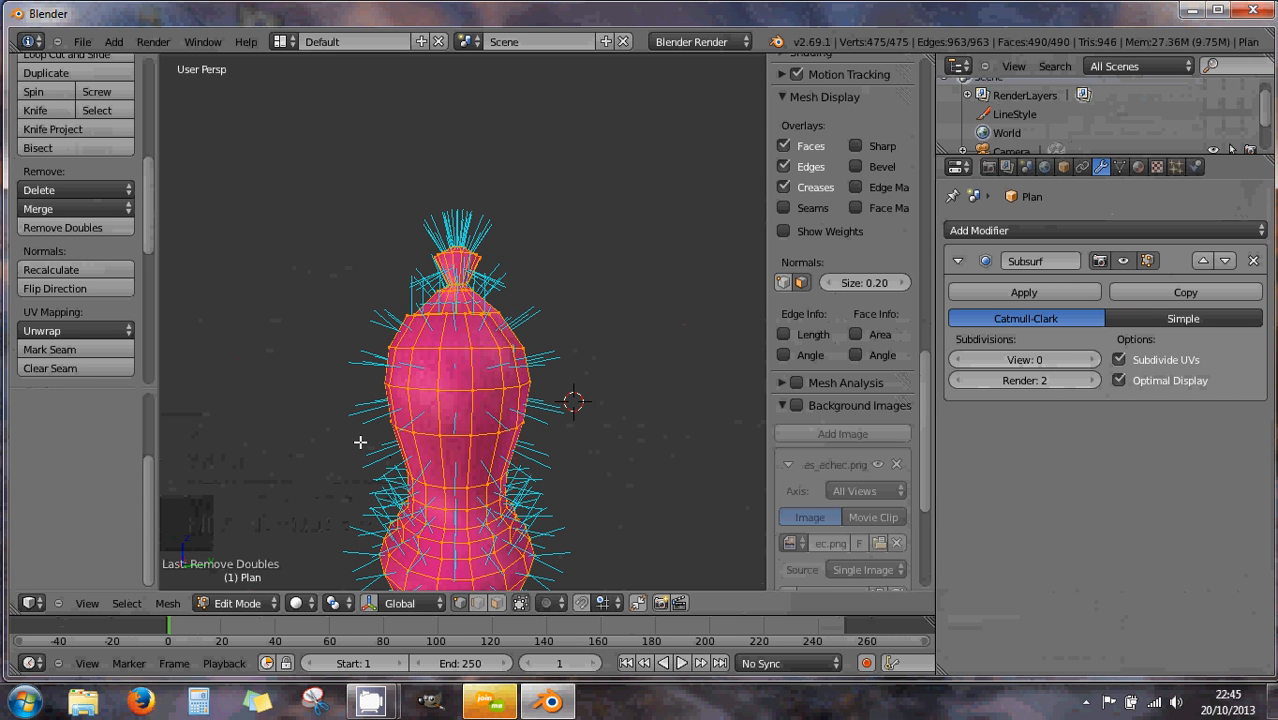
pyautogui.moveTo(322, 448); pyautogui.dragTo(456, 325, button='middle')
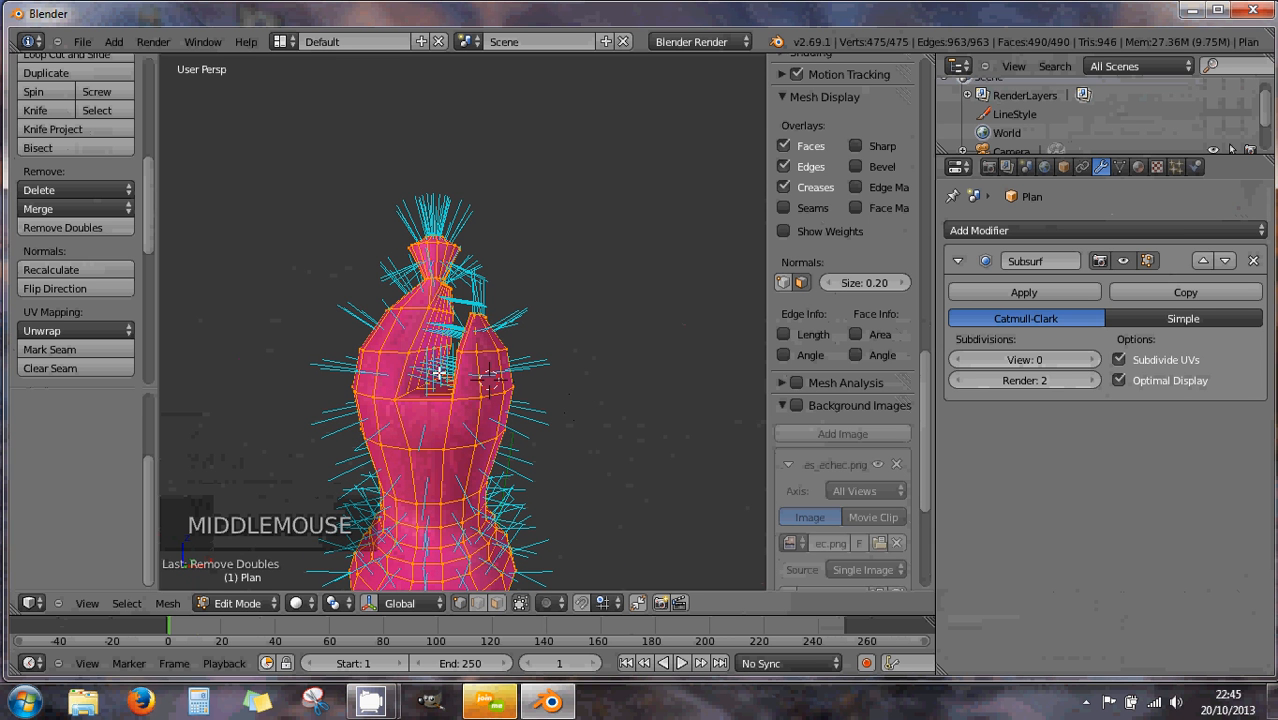
pyautogui.moveTo(437, 401); pyautogui.dragTo(455, 417, button='middle')
pyautogui.scroll(2, 460, 421)
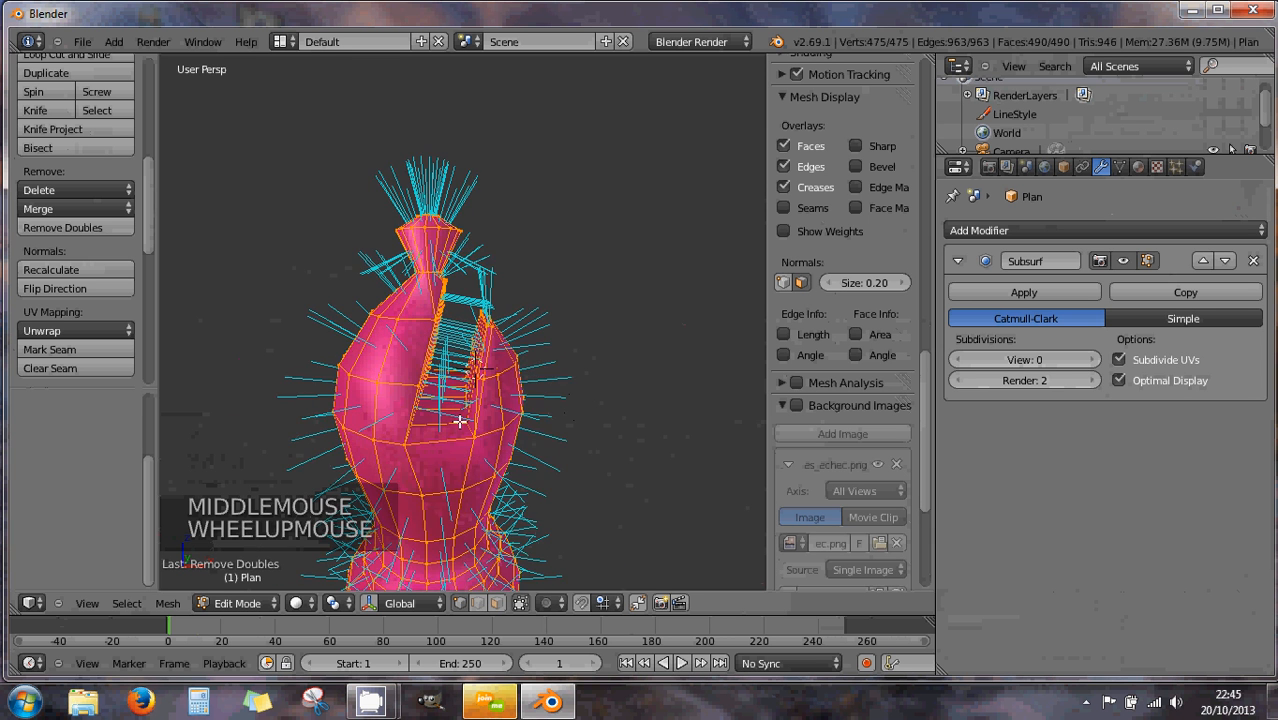
pyautogui.scroll(3, 462, 440)
pyautogui.scroll(-1, 464, 495)
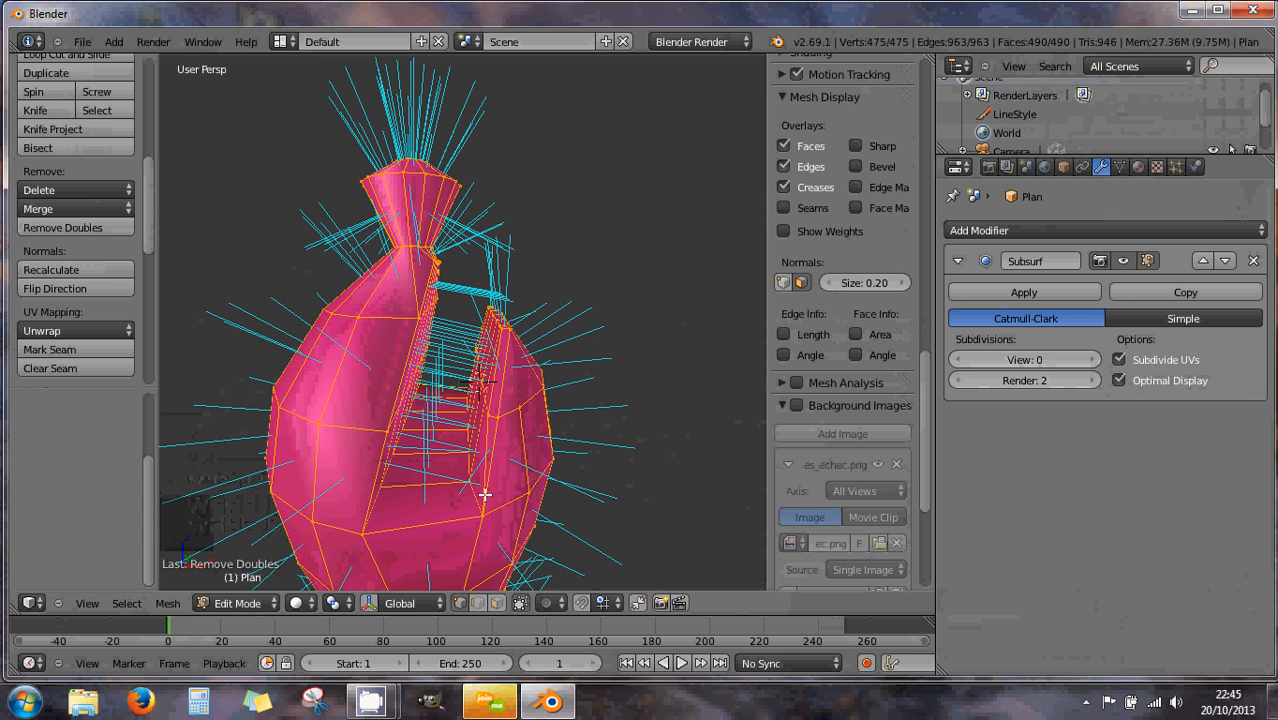
pyautogui.moveTo(484, 494); pyautogui.dragTo(531, 476, button='middle')
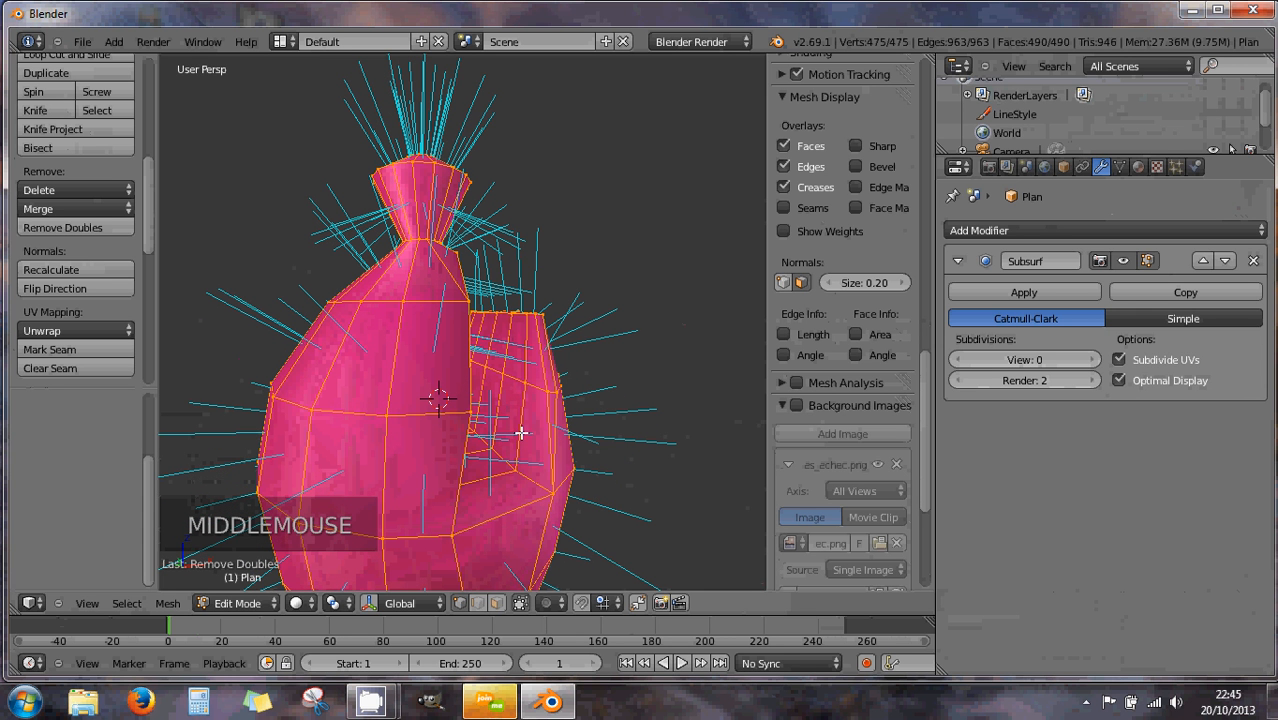
pyautogui.moveTo(523, 370); pyautogui.dragTo(374, 383, button='middle')
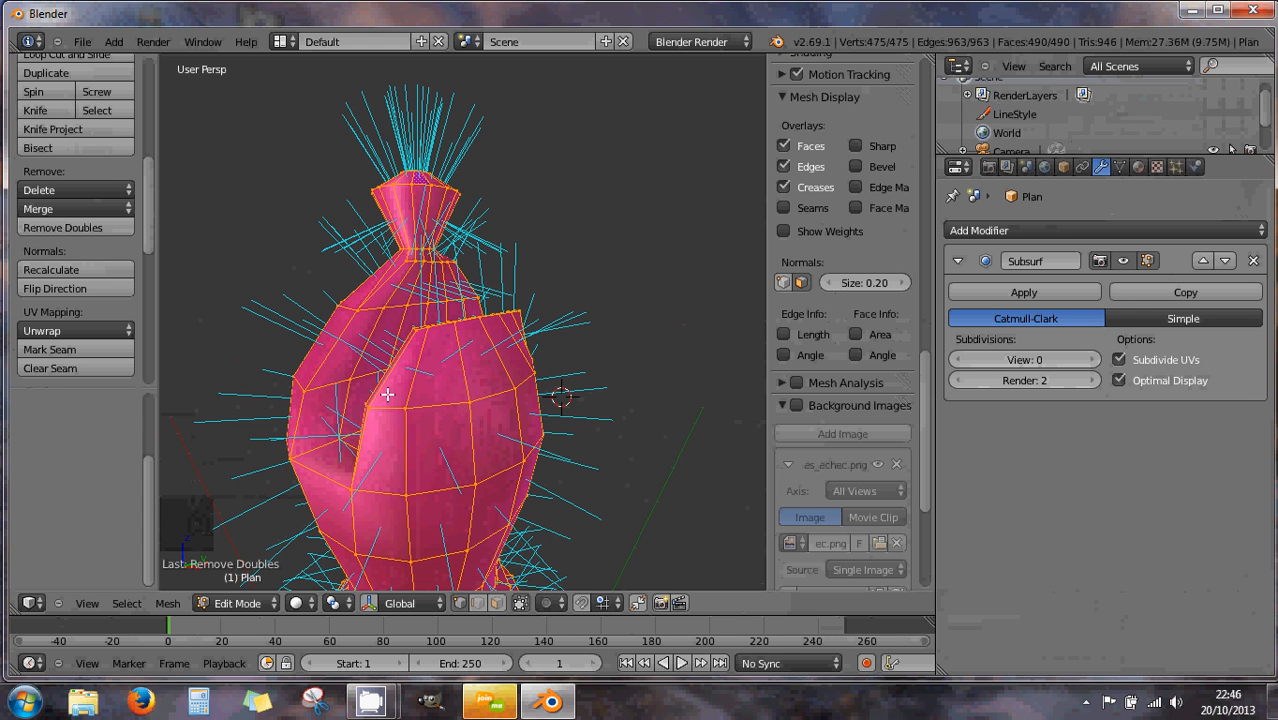
pyautogui.moveTo(387, 394); pyautogui.dragTo(430, 406, button='middle')
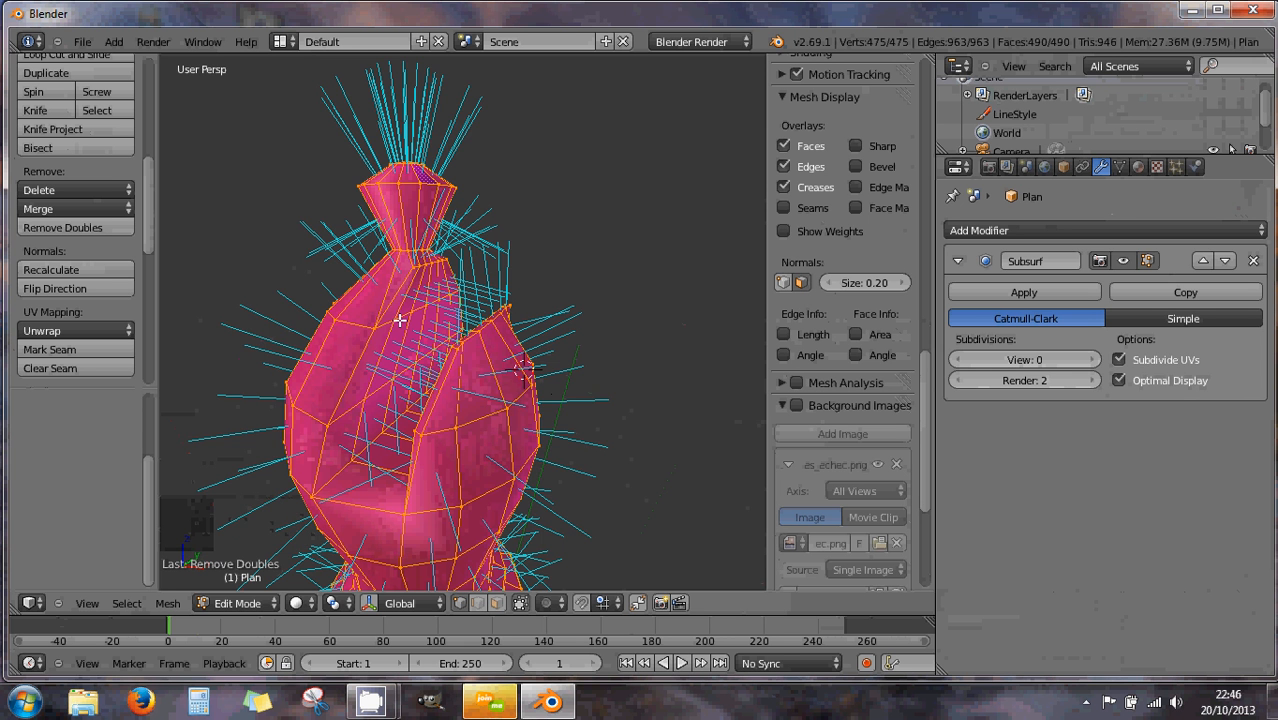
pyautogui.moveTo(437, 374); pyautogui.dragTo(360, 370, button='middle')
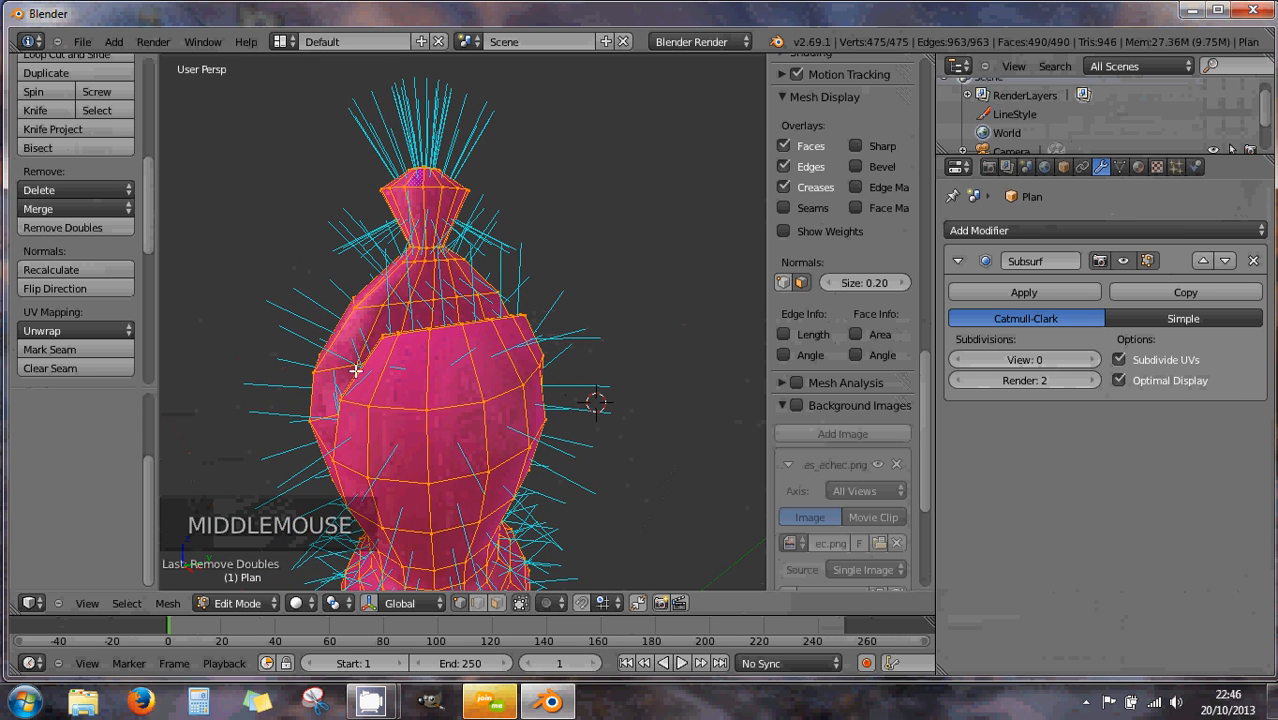
pyautogui.scroll(-2, 363, 371)
pyautogui.scroll(2, 439, 257)
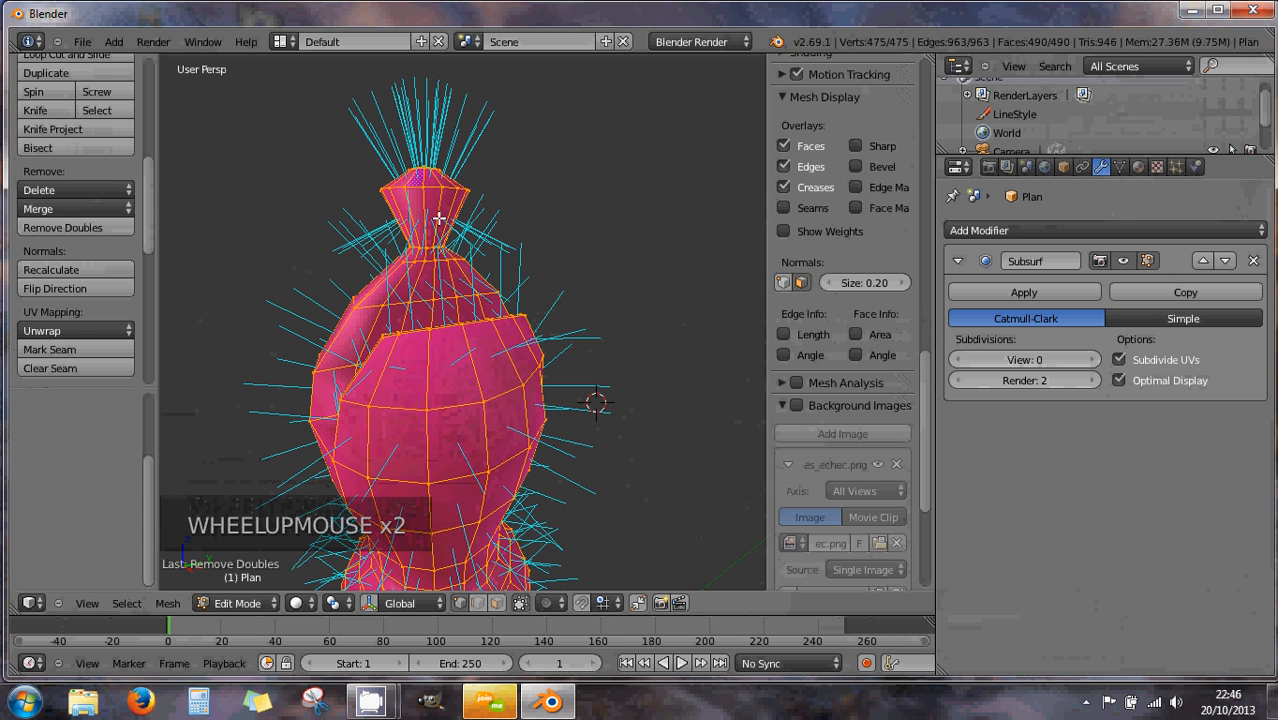
# Add a horizontal loop cut around the top knob between its widest ring and neck, with a slide factor of about -0.209
pyautogui.hotkey('ctrl', 'r')
pyautogui.click(439, 218)
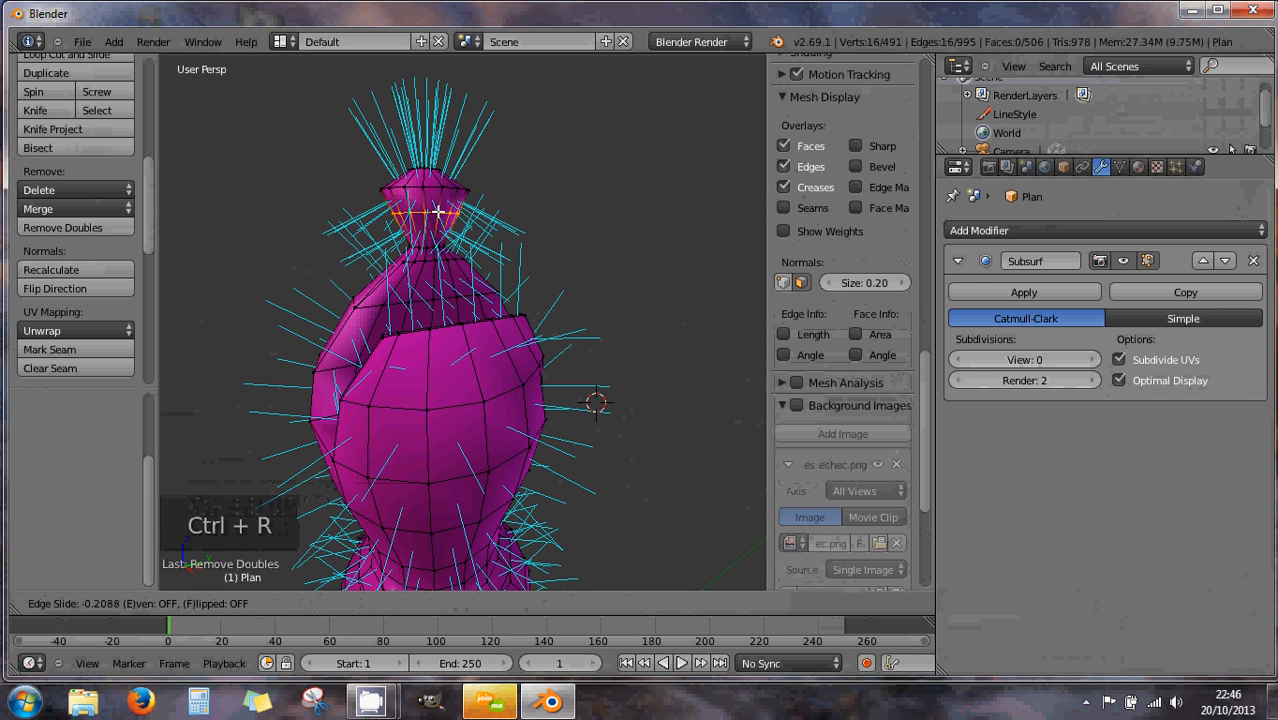
pyautogui.click(446, 216)
pyautogui.press('r')
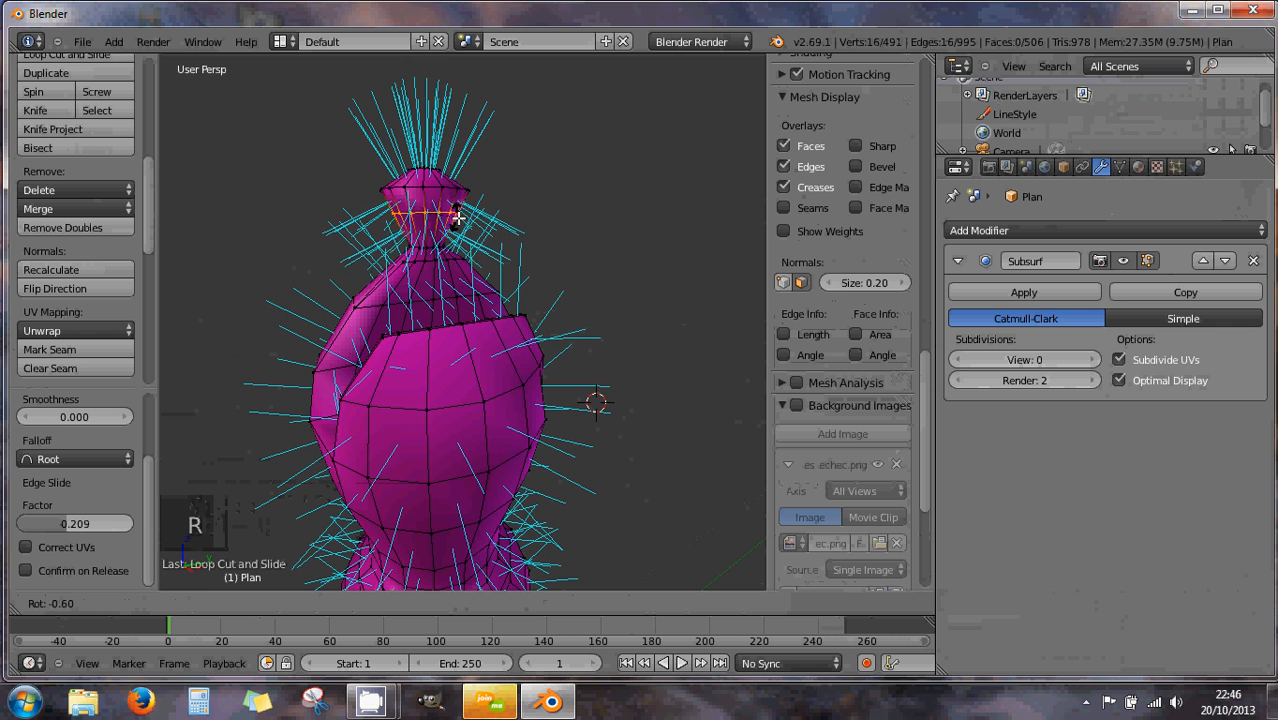
pyautogui.rightClick(522, 227)
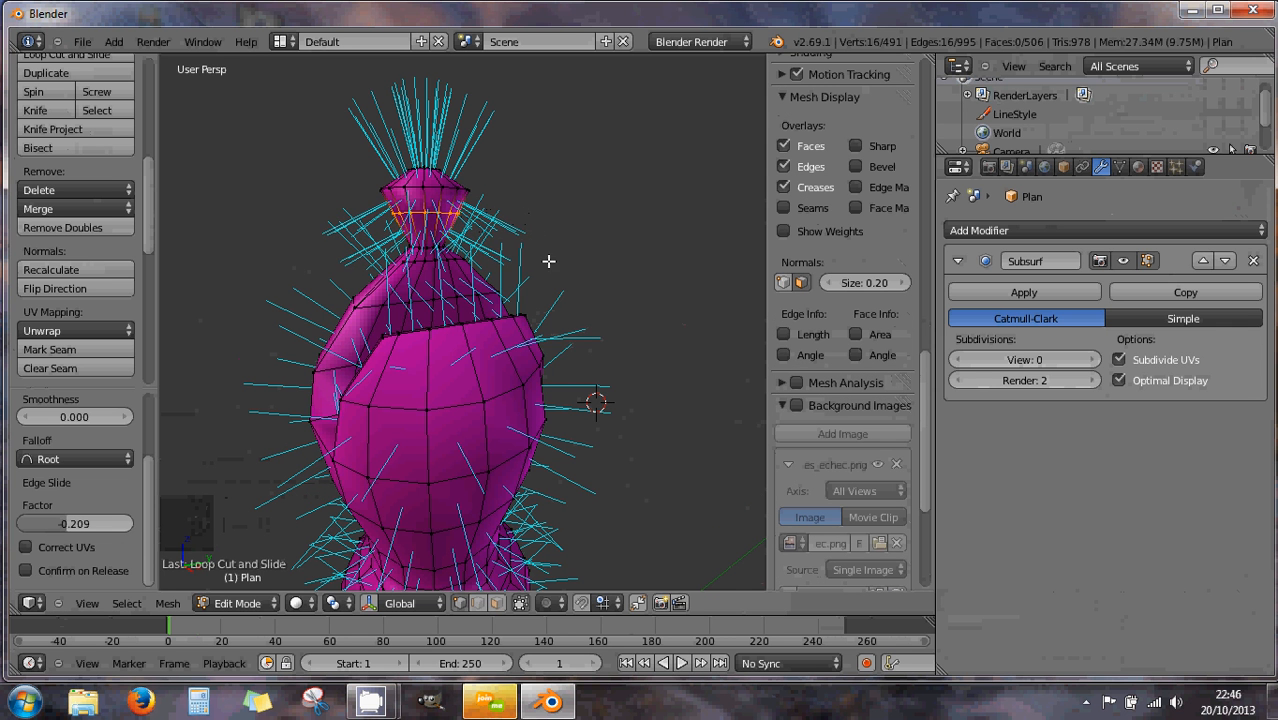
# Scale the new edge loop outward by about 1.315 to round out the top knob
pyautogui.moveTo(395, 256); pyautogui.dragTo(584, 272, button='middle')
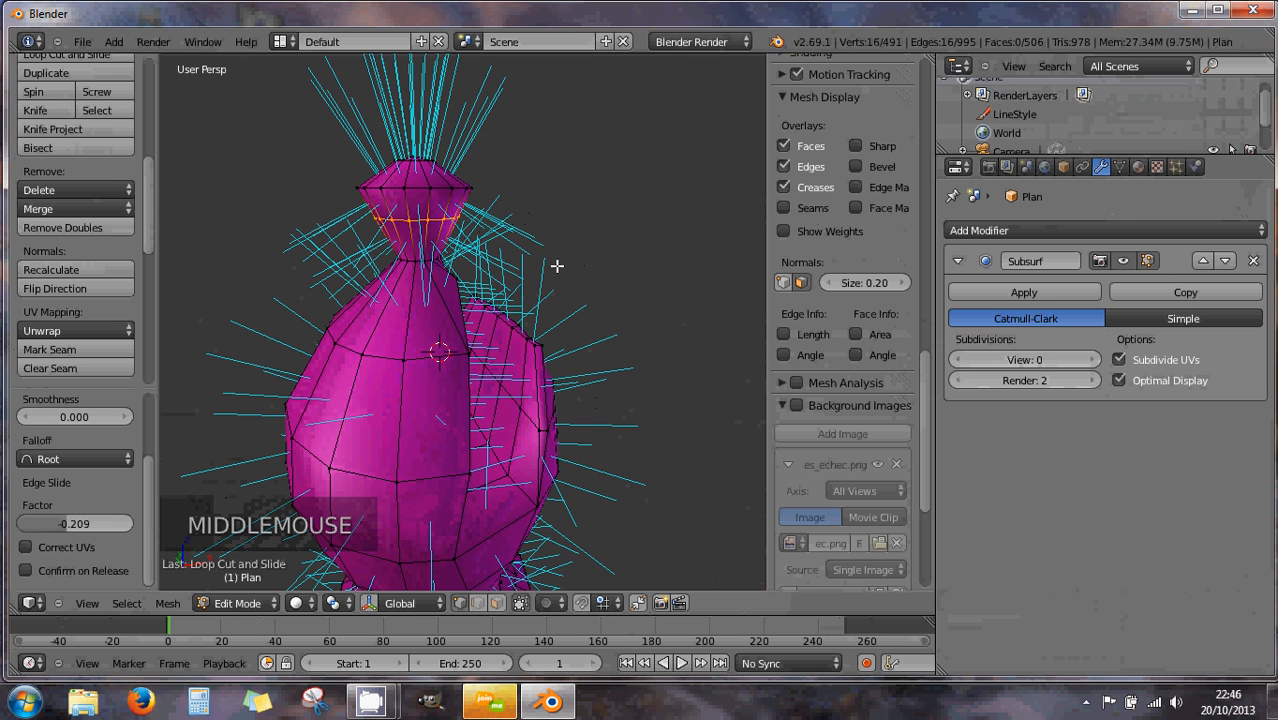
pyautogui.press('s')
pyautogui.press('s')
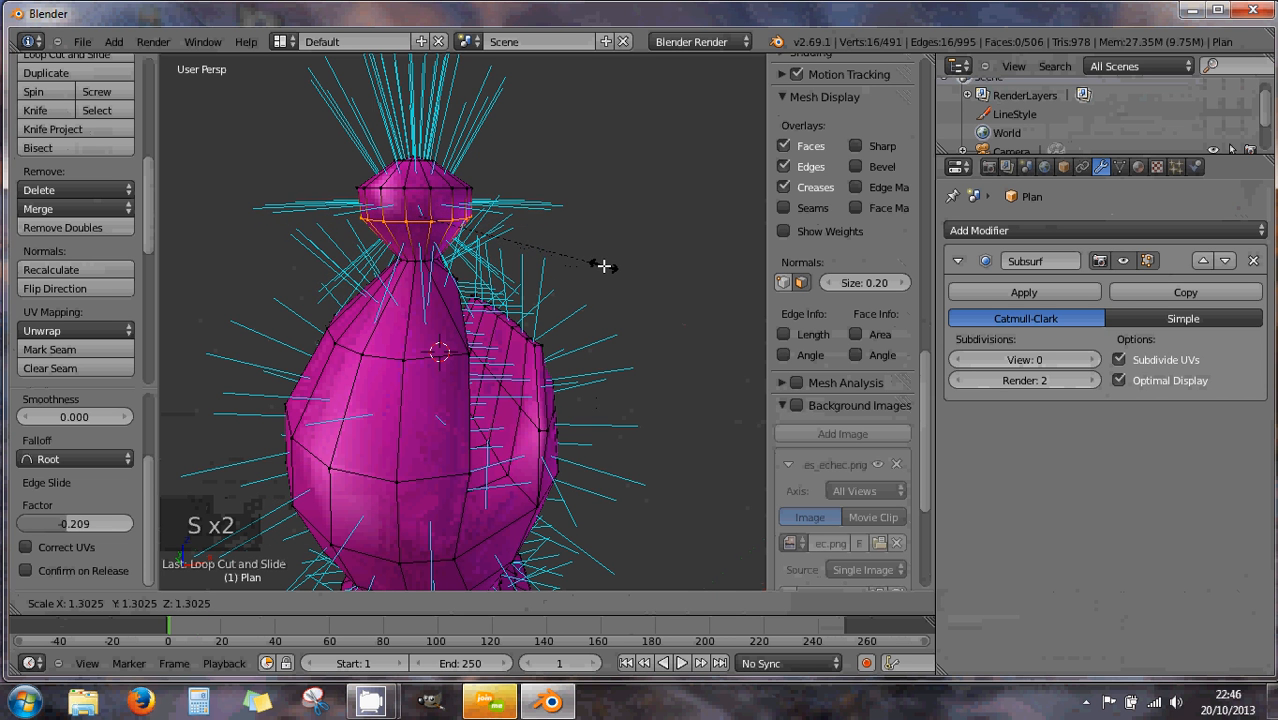
pyautogui.click(595, 263)
pyautogui.moveTo(553, 263); pyautogui.dragTo(428, 230, button='middle')
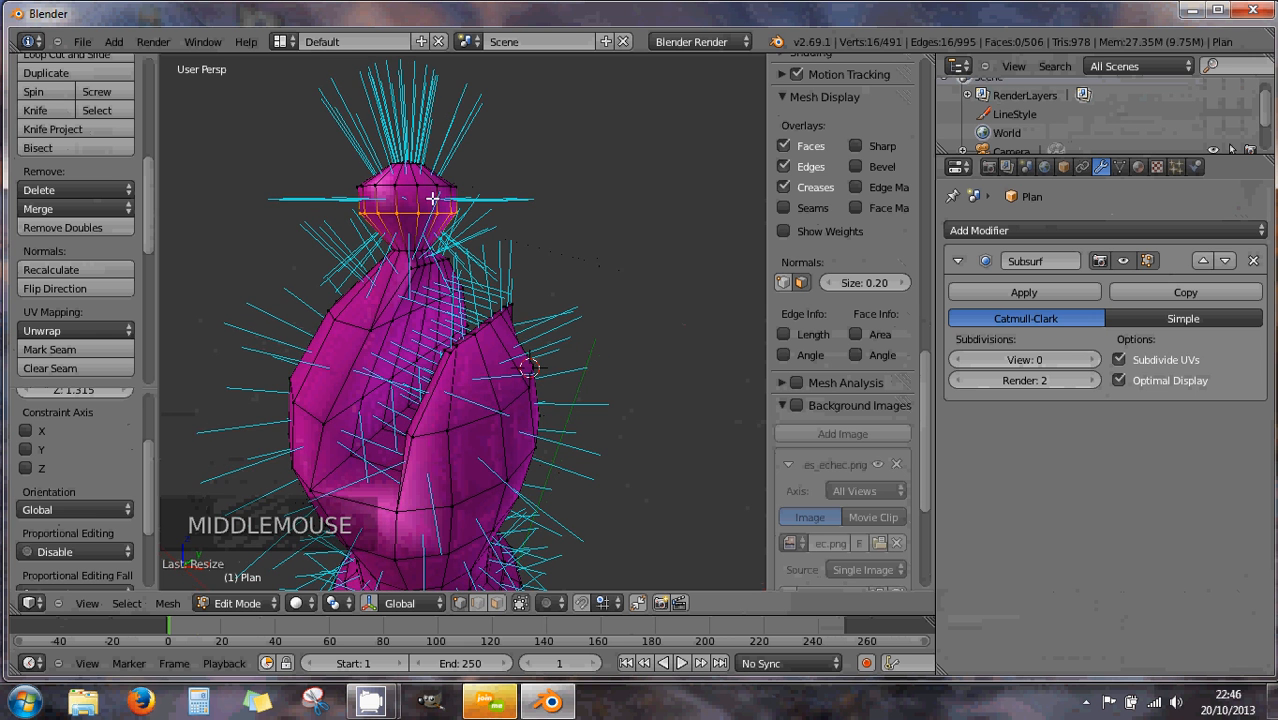
# Set the Subsurf modifier's view subdivisions to 1 and check the smoothed head
pyautogui.click(1090, 360)
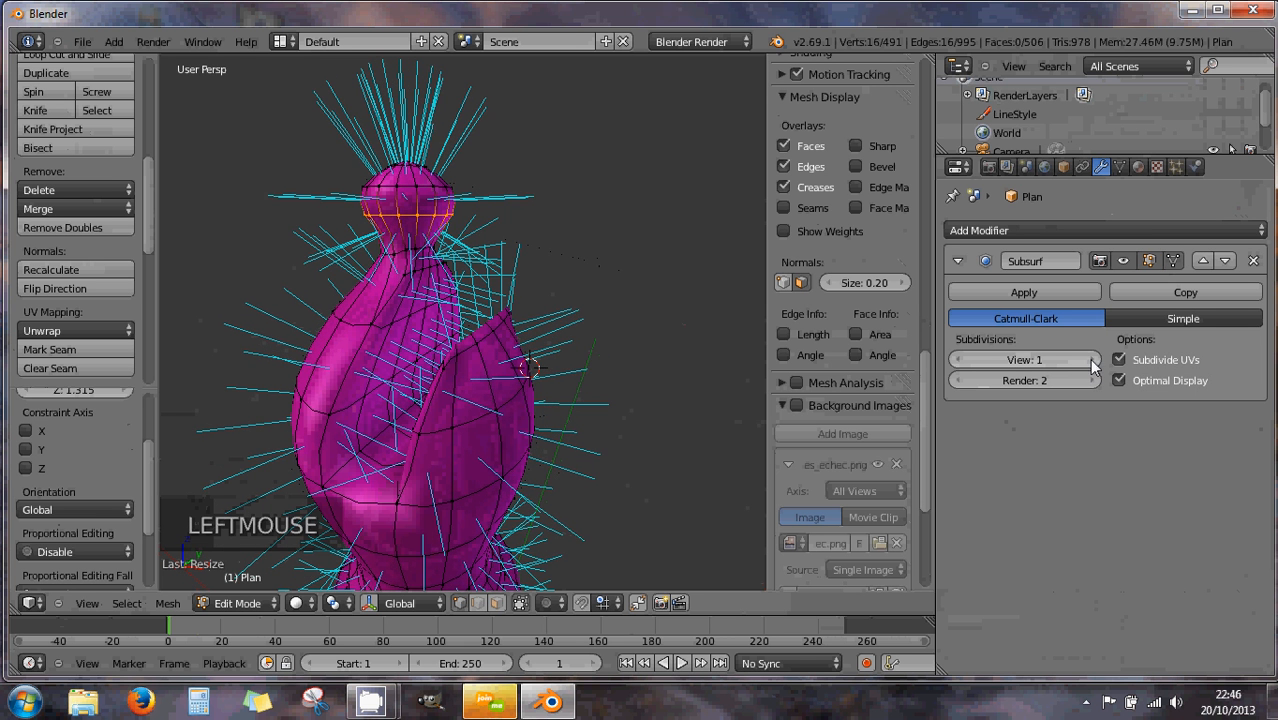
pyautogui.moveTo(458, 249); pyautogui.dragTo(558, 248, button='middle')
pyautogui.scroll(-2, 579, 291)
pyautogui.moveTo(579, 291); pyautogui.dragTo(495, 289, button='middle')
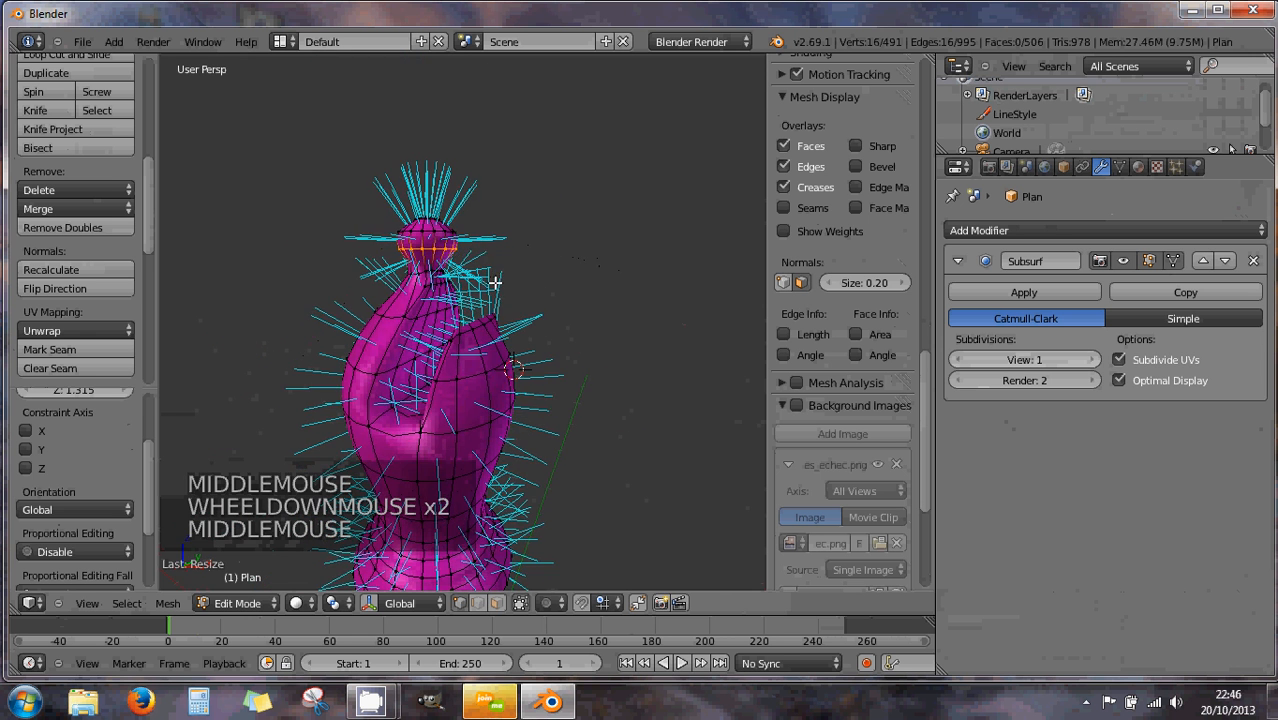
pyautogui.scroll(-5, 495, 289)
# Hide the face normals and return to Object Mode to view the whole bishop
pyautogui.click(801, 283)
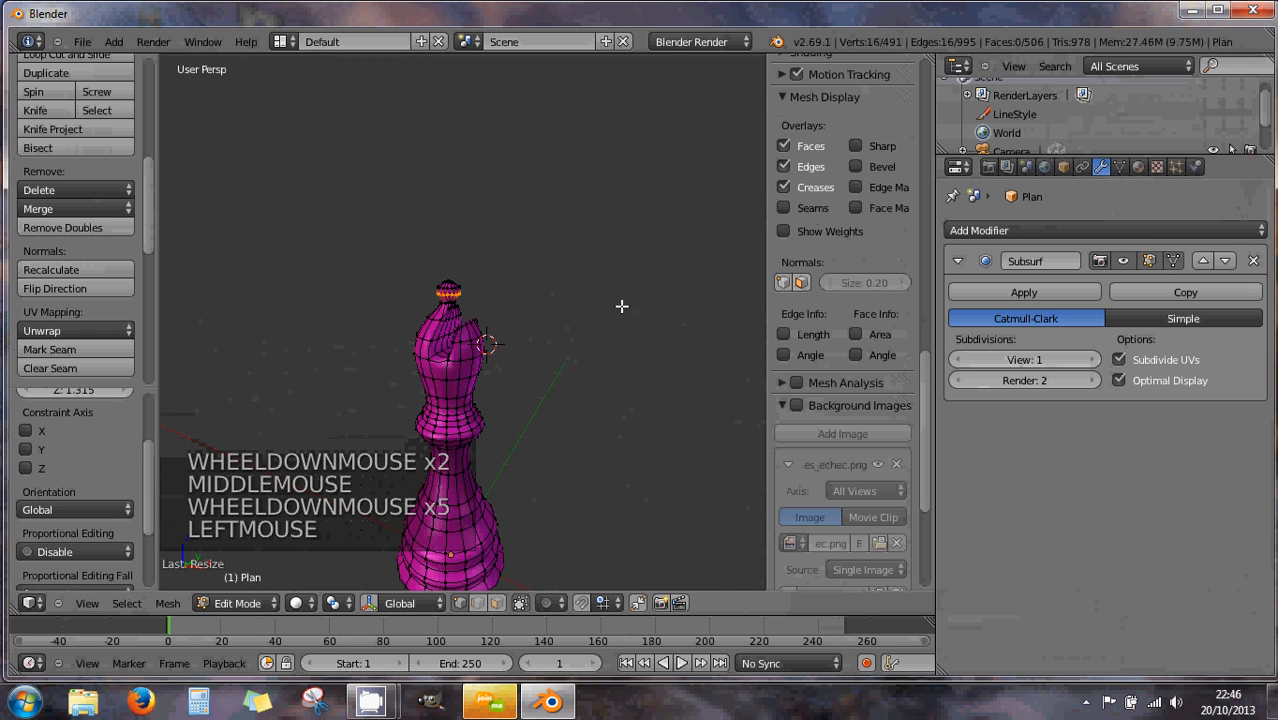
pyautogui.moveTo(621, 308); pyautogui.dragTo(570, 314, button='middle')
pyautogui.press('Tab')
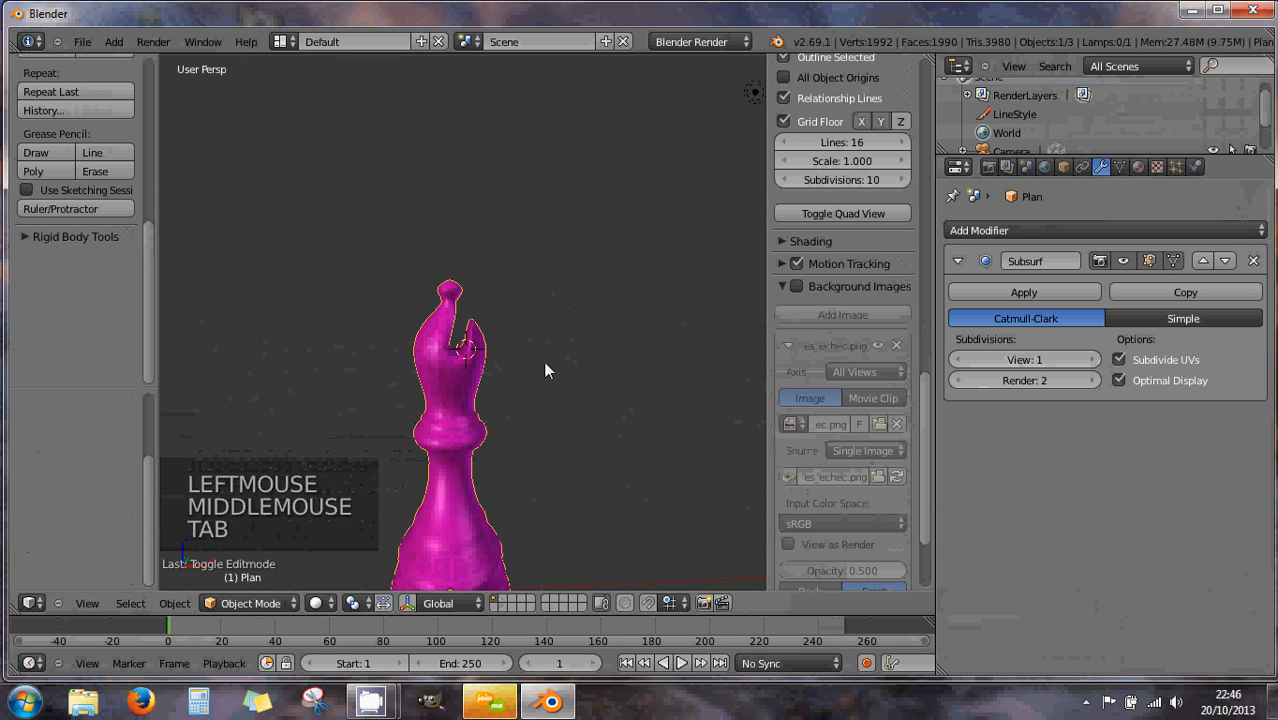
pyautogui.moveTo(543, 363); pyautogui.dragTo(525, 374, button='middle')
pyautogui.scroll(-1, 525, 374)
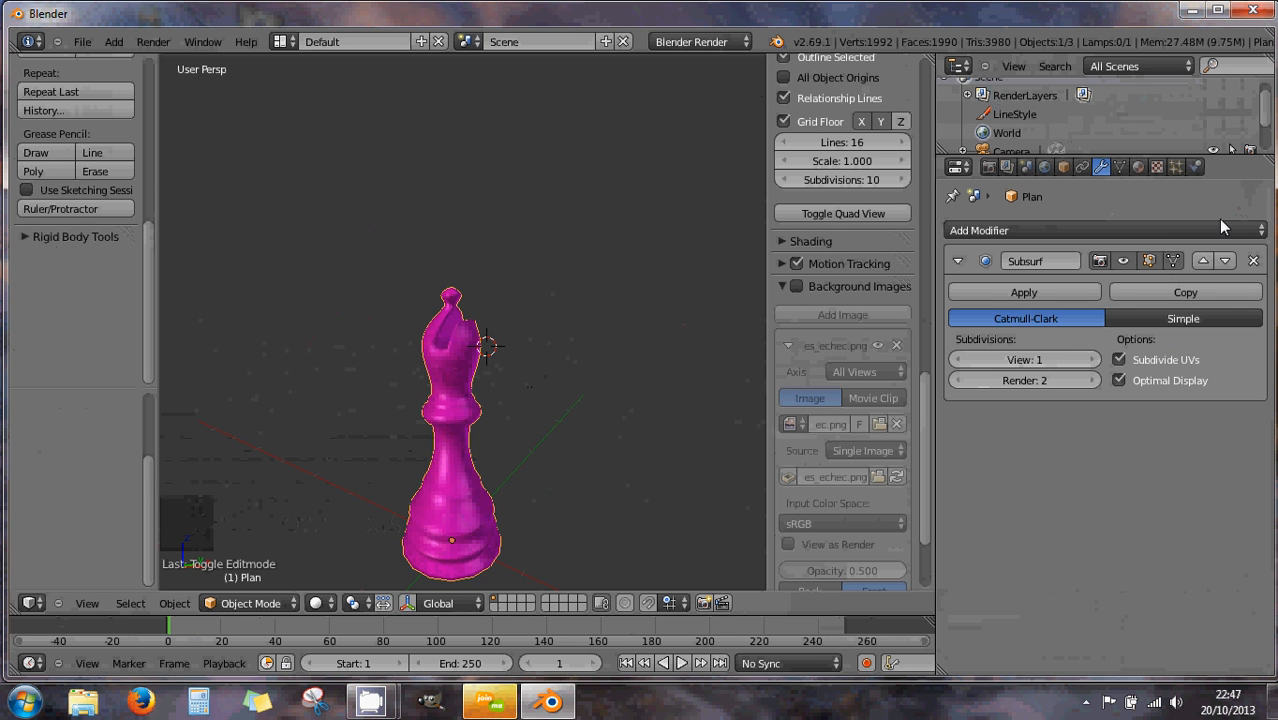
# Minimize the Blender window to reveal the desktop
pyautogui.click(1191, 11)
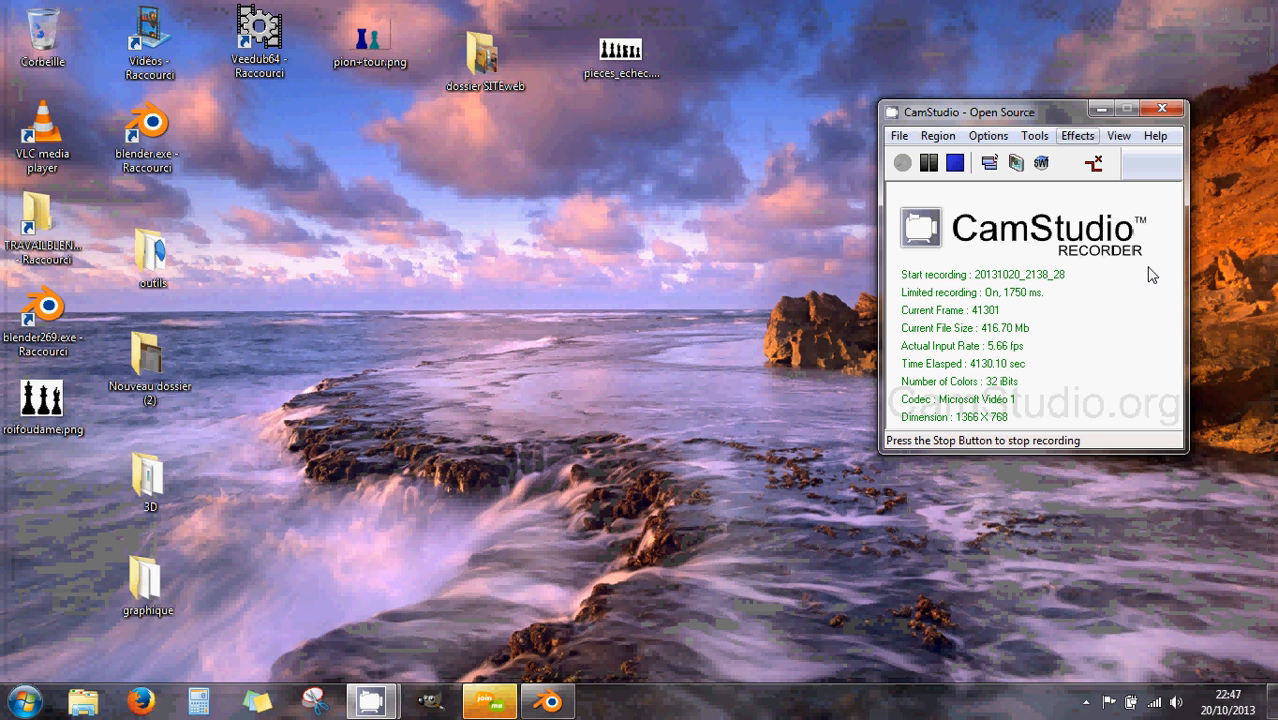